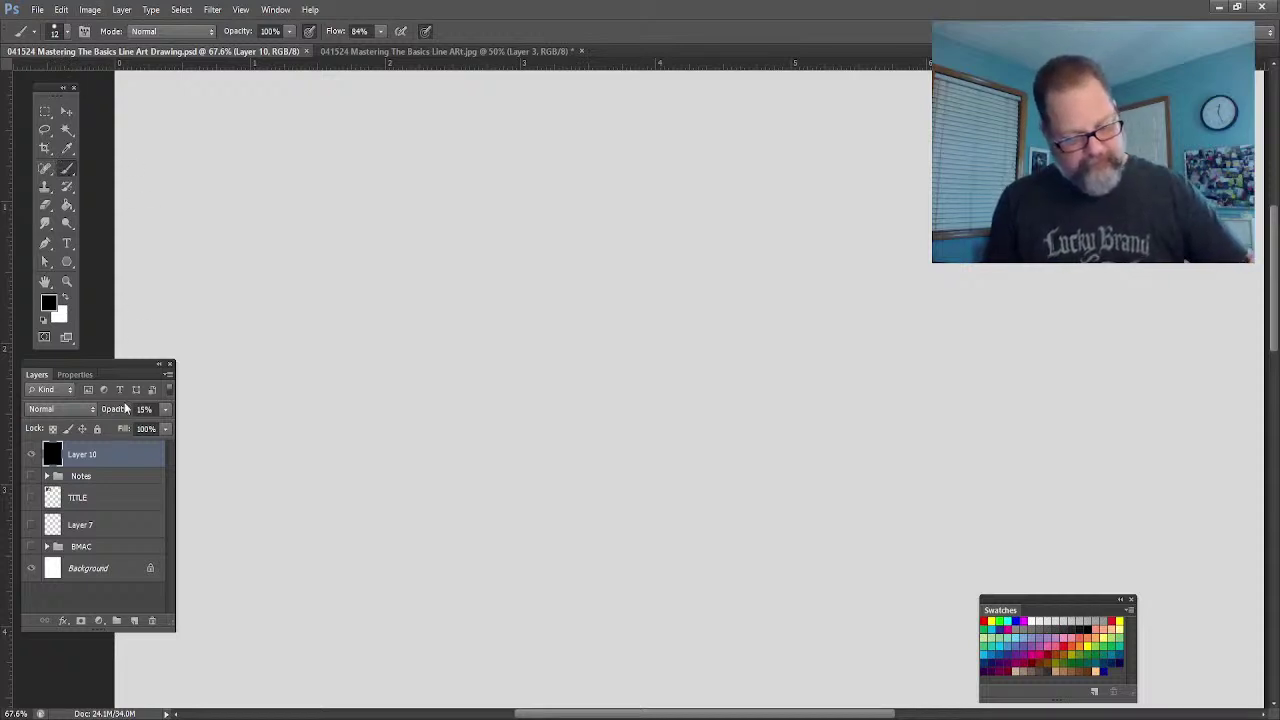
# Step: Add a new layer above the grey-tinted one and handwrite the underlined heading "DIGITAL TOOL" in black
pyautogui.click(703, 304)
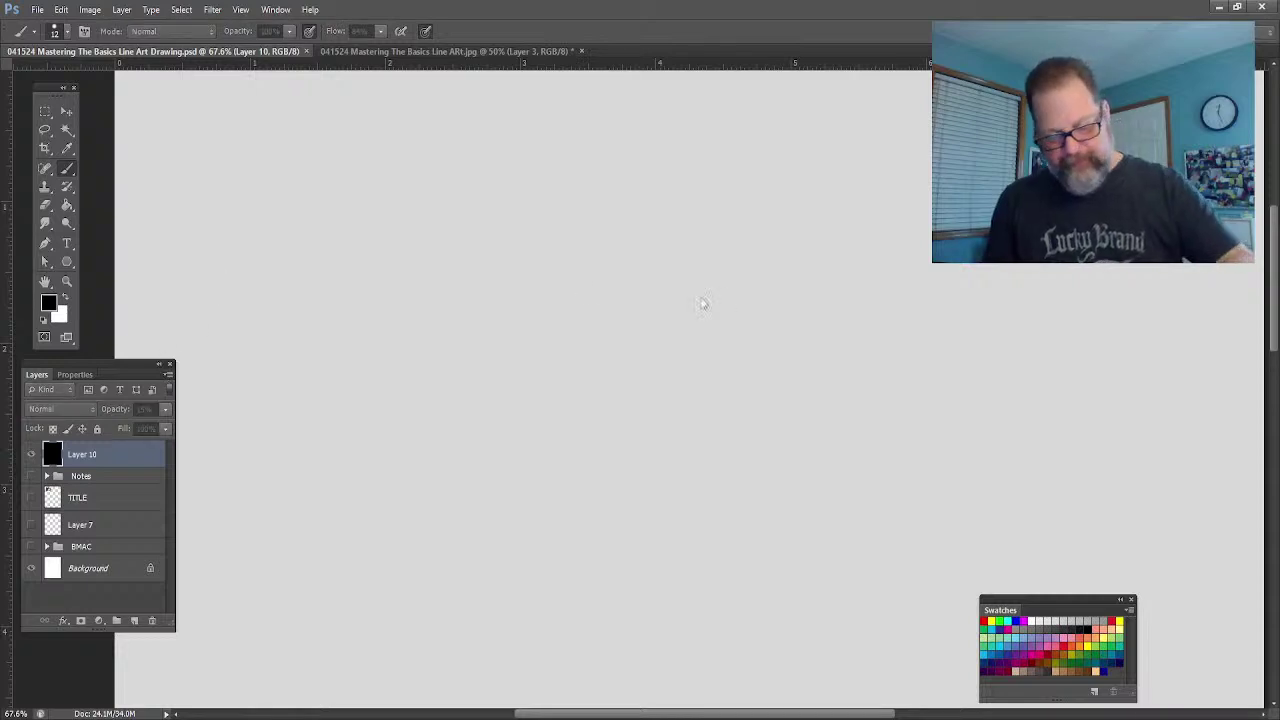
pyautogui.hotkey('ctrl', 'shift', 'alt', 'n')
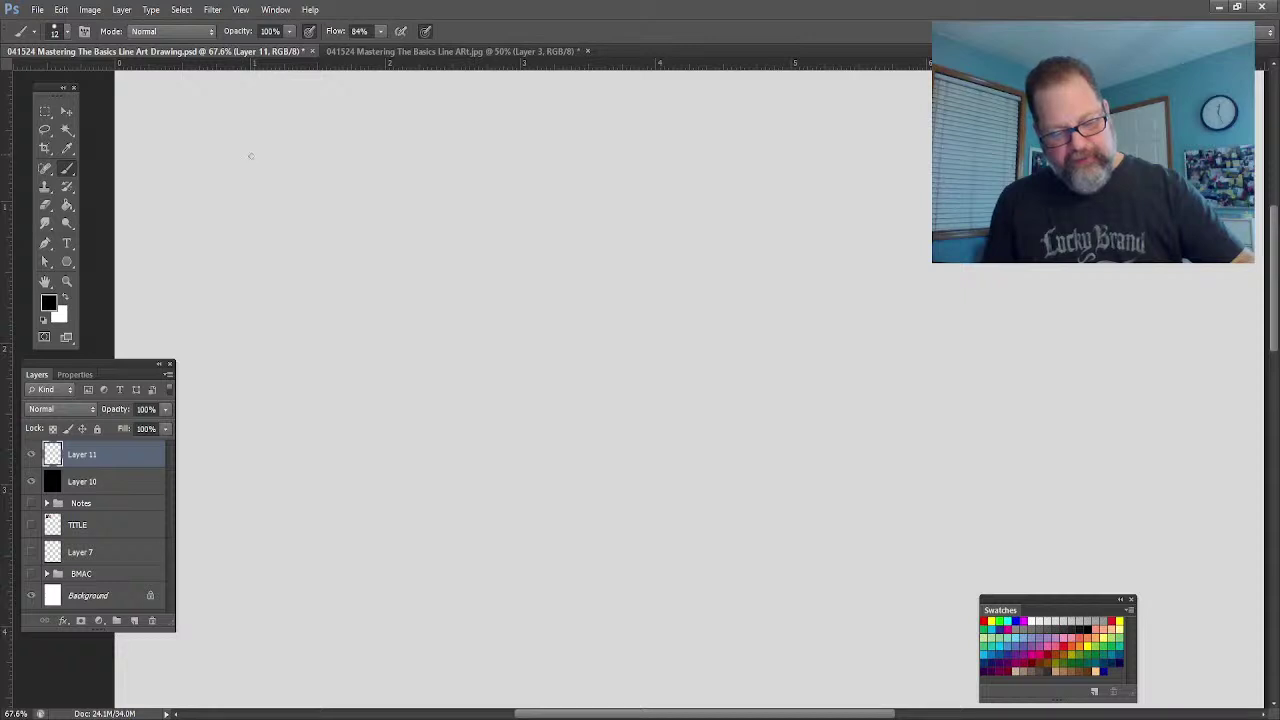
pyautogui.moveTo(246, 151)
pyautogui.mouseDown()
pyautogui.moveTo(250, 190)
pyautogui.moveTo(279, 188)
pyautogui.mouseUp()
pyautogui.moveTo(297, 145)
pyautogui.mouseDown()
pyautogui.moveTo(317, 178)
pyautogui.moveTo(292, 170)
pyautogui.moveTo(324, 182)
pyautogui.moveTo(354, 145)
pyautogui.moveTo(370, 183)
pyautogui.mouseUp()
pyautogui.moveTo(351, 168)
pyautogui.mouseDown()
pyautogui.moveTo(421, 183)
pyautogui.moveTo(437, 138)
pyautogui.moveTo(470, 148)
pyautogui.mouseUp()
pyautogui.moveTo(490, 140)
pyautogui.mouseDown()
pyautogui.moveTo(180, 217)
pyautogui.moveTo(212, 221)
pyautogui.mouseUp()
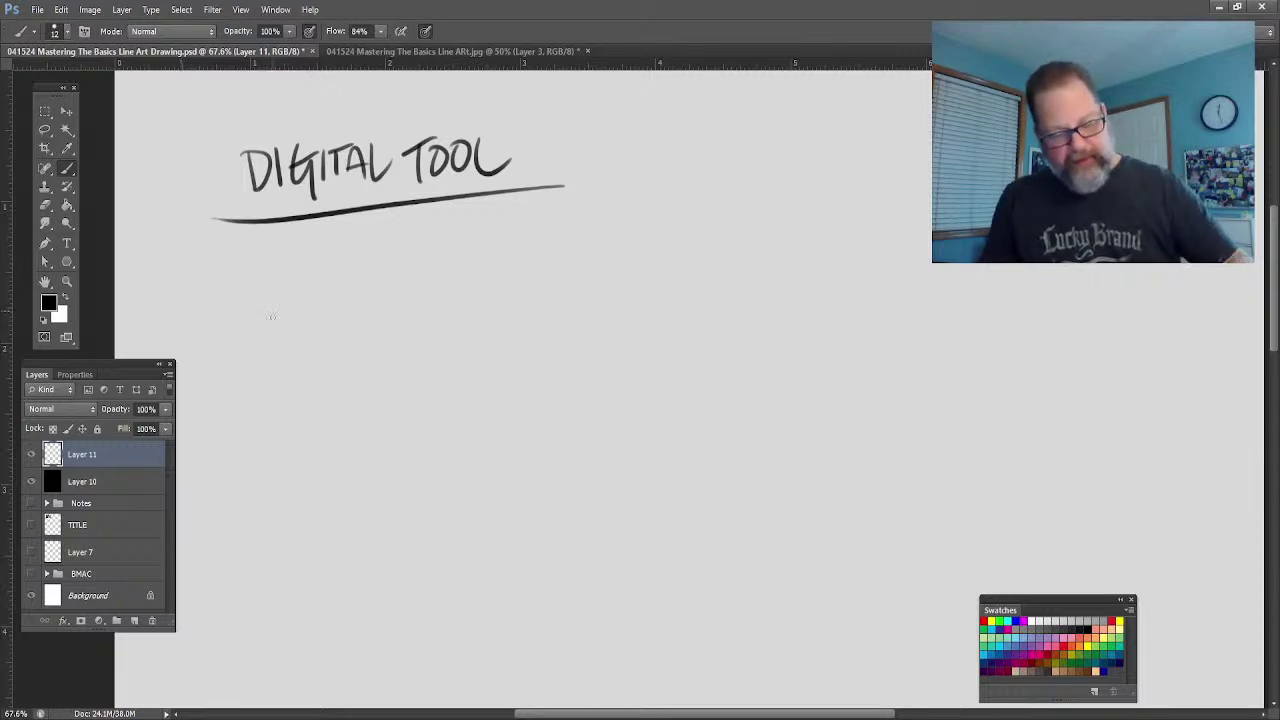
# Step: Handwrite the first bulleted note below the heading: "4 – 12 PT (HARD ROUND BRUSH)"
pyautogui.moveTo(258, 320)
pyautogui.mouseDown()
pyautogui.moveTo(275, 340)
pyautogui.moveTo(267, 364)
pyautogui.moveTo(314, 334)
pyautogui.moveTo(334, 352)
pyautogui.mouseUp()
pyautogui.moveTo(340, 318)
pyautogui.mouseDown()
pyautogui.moveTo(381, 350)
pyautogui.moveTo(384, 334)
pyautogui.mouseUp()
pyautogui.moveTo(405, 318)
pyautogui.mouseDown()
pyautogui.moveTo(405, 340)
pyautogui.moveTo(421, 308)
pyautogui.moveTo(462, 352)
pyautogui.mouseUp()
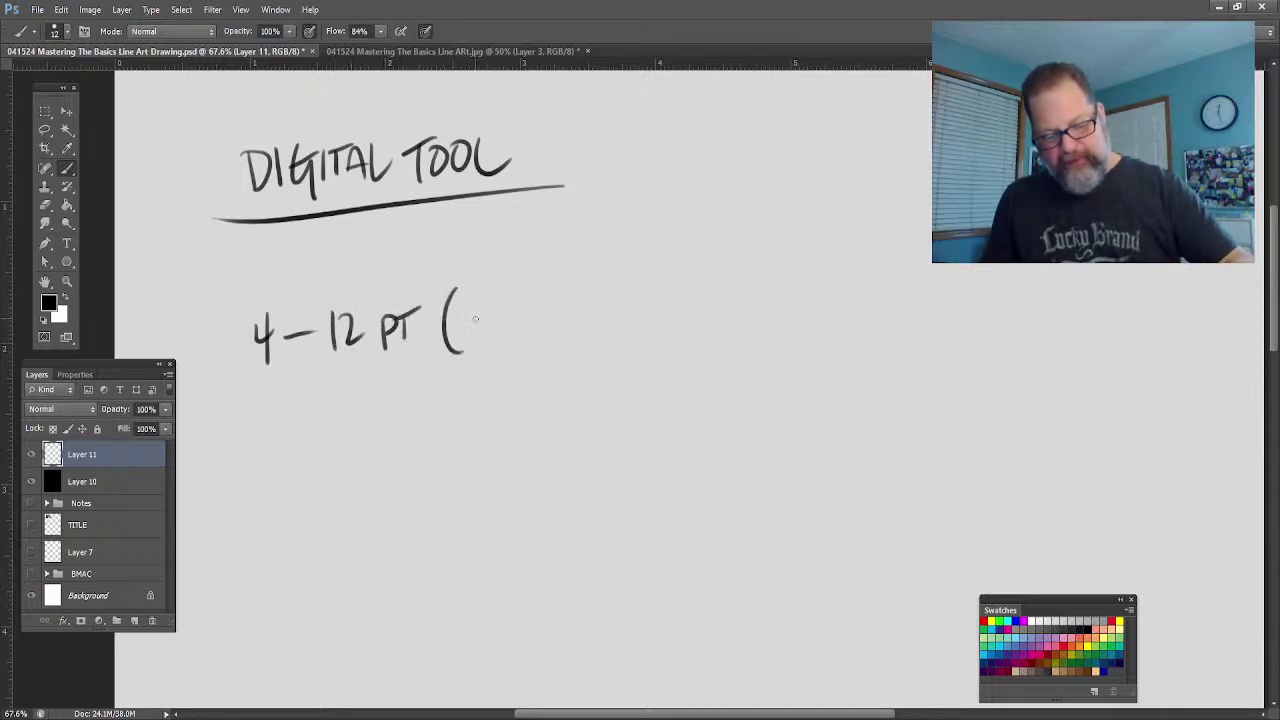
pyautogui.moveTo(463, 304)
pyautogui.mouseDown()
pyautogui.moveTo(463, 340)
pyautogui.moveTo(477, 340)
pyautogui.mouseUp()
pyautogui.moveTo(464, 322)
pyautogui.mouseDown()
pyautogui.moveTo(496, 336)
pyautogui.moveTo(494, 322)
pyautogui.mouseUp()
pyautogui.moveTo(500, 306); pyautogui.dragTo(500, 334)
pyautogui.moveTo(500, 308); pyautogui.dragTo(524, 332)
pyautogui.moveTo(527, 304)
pyautogui.mouseDown()
pyautogui.moveTo(518, 333)
pyautogui.moveTo(556, 328)
pyautogui.mouseUp()
pyautogui.moveTo(556, 302); pyautogui.dragTo(576, 328)
pyautogui.moveTo(586, 304)
pyautogui.mouseDown()
pyautogui.moveTo(626, 300)
pyautogui.moveTo(635, 318)
pyautogui.mouseUp()
pyautogui.moveTo(636, 293)
pyautogui.mouseDown()
pyautogui.moveTo(632, 318)
pyautogui.moveTo(667, 326)
pyautogui.moveTo(668, 306)
pyautogui.moveTo(668, 328)
pyautogui.mouseUp()
pyautogui.moveTo(684, 288)
pyautogui.mouseDown()
pyautogui.moveTo(684, 324)
pyautogui.moveTo(706, 322)
pyautogui.mouseUp()
pyautogui.moveTo(704, 300)
pyautogui.mouseDown()
pyautogui.moveTo(720, 322)
pyautogui.moveTo(737, 320)
pyautogui.mouseUp()
pyautogui.moveTo(749, 282); pyautogui.dragTo(749, 328)
pyautogui.moveTo(737, 305); pyautogui.dragTo(750, 303)
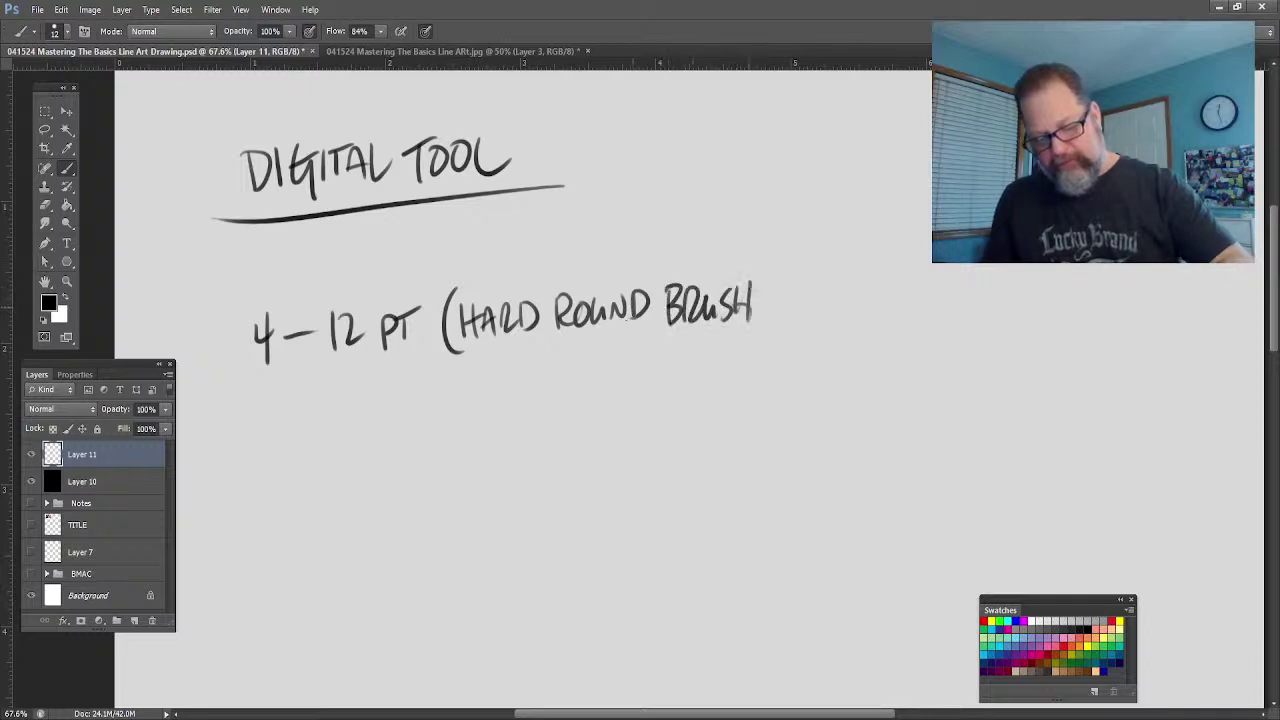
pyautogui.moveTo(758, 260); pyautogui.dragTo(750, 342)
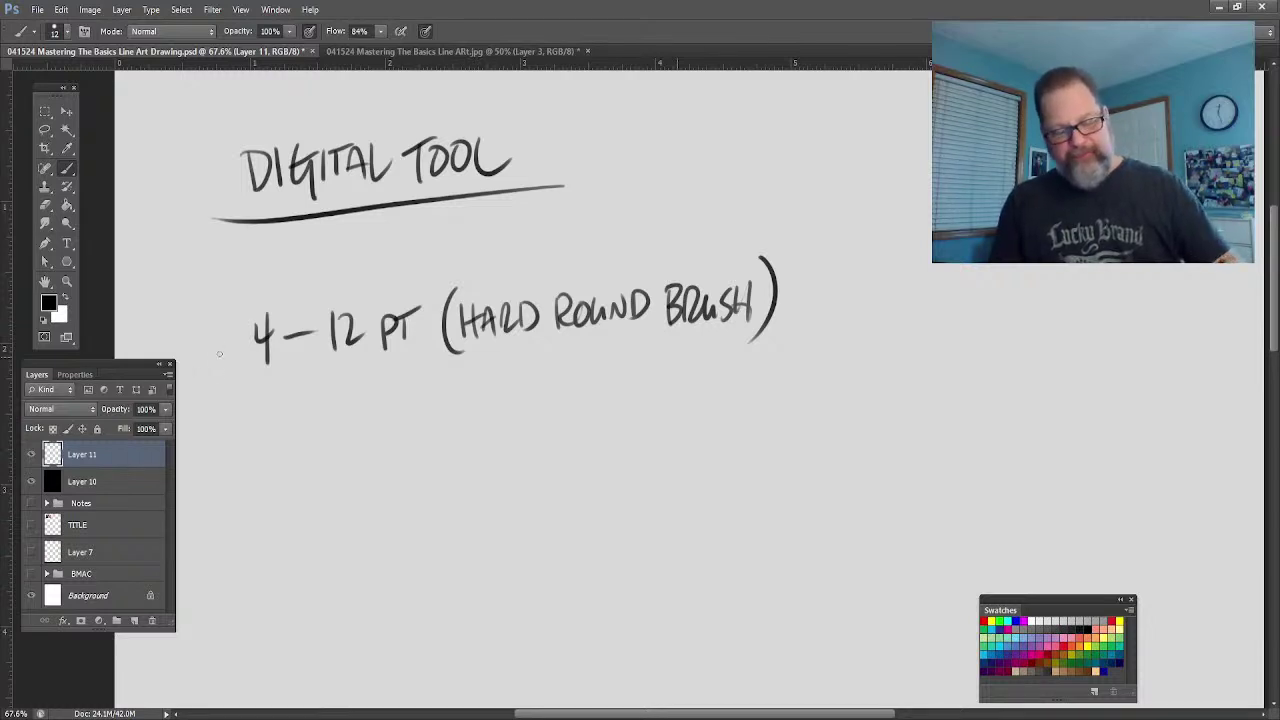
pyautogui.moveTo(220, 344); pyautogui.dragTo(226, 373)
# Step: Start a second bulleted note below the first one with the handwritten words "THICKER POINT USED AS A"
pyautogui.moveTo(229, 454); pyautogui.dragTo(229, 455)
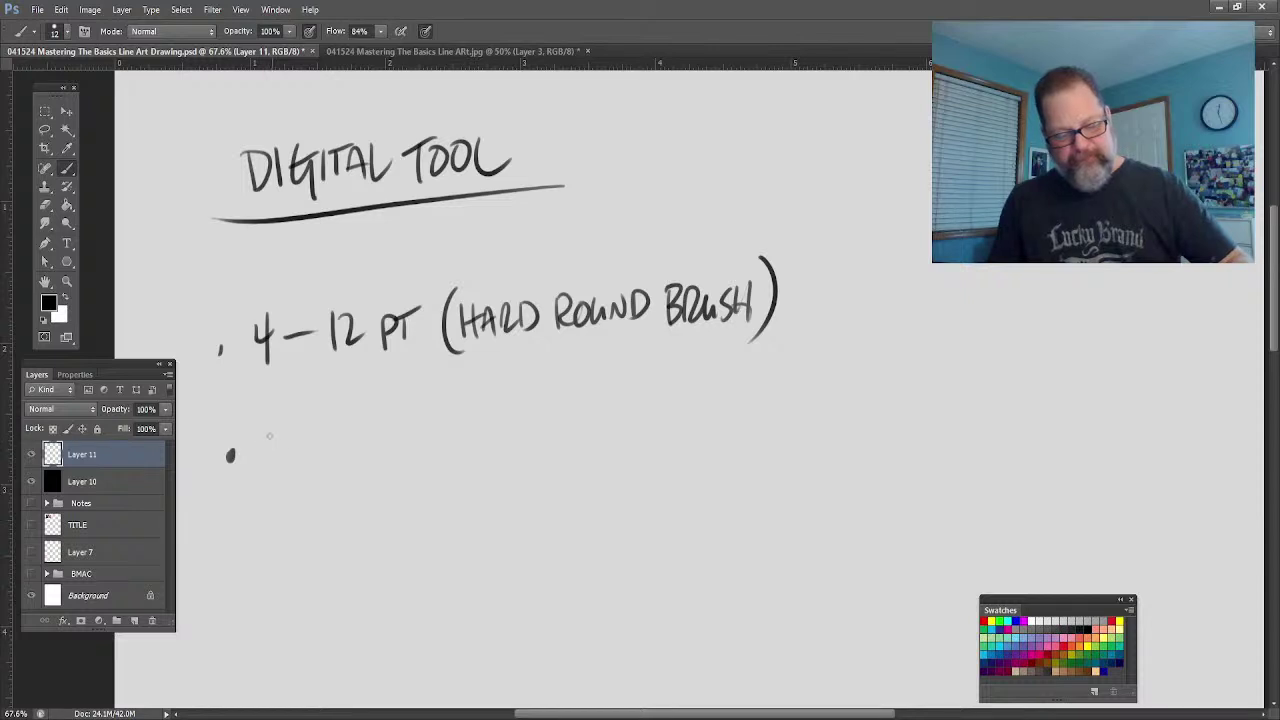
pyautogui.moveTo(268, 436)
pyautogui.mouseDown()
pyautogui.moveTo(268, 468)
pyautogui.moveTo(286, 428)
pyautogui.moveTo(283, 466)
pyautogui.moveTo(300, 465)
pyautogui.mouseUp()
pyautogui.moveTo(284, 449); pyautogui.dragTo(334, 458)
pyautogui.moveTo(350, 426)
pyautogui.mouseDown()
pyautogui.moveTo(356, 458)
pyautogui.moveTo(374, 458)
pyautogui.mouseUp()
pyautogui.moveTo(376, 428)
pyautogui.mouseDown()
pyautogui.moveTo(398, 458)
pyautogui.moveTo(418, 456)
pyautogui.mouseUp()
pyautogui.moveTo(418, 422)
pyautogui.mouseDown()
pyautogui.moveTo(420, 444)
pyautogui.moveTo(462, 452)
pyautogui.mouseUp()
pyautogui.moveTo(474, 424)
pyautogui.mouseDown()
pyautogui.moveTo(474, 454)
pyautogui.moveTo(486, 422)
pyautogui.mouseUp()
pyautogui.moveTo(486, 422); pyautogui.dragTo(508, 452)
pyautogui.moveTo(494, 420)
pyautogui.mouseDown()
pyautogui.moveTo(552, 420)
pyautogui.moveTo(552, 442)
pyautogui.mouseUp()
pyautogui.moveTo(576, 416)
pyautogui.mouseDown()
pyautogui.moveTo(562, 440)
pyautogui.moveTo(584, 446)
pyautogui.mouseUp()
pyautogui.moveTo(584, 418)
pyautogui.mouseDown()
pyautogui.moveTo(600, 416)
pyautogui.moveTo(598, 432)
pyautogui.mouseUp()
pyautogui.moveTo(606, 414)
pyautogui.mouseDown()
pyautogui.moveTo(624, 430)
pyautogui.moveTo(664, 402)
pyautogui.mouseUp()
pyautogui.moveTo(664, 402)
pyautogui.mouseDown()
pyautogui.moveTo(676, 436)
pyautogui.moveTo(738, 392)
pyautogui.mouseUp()
pyautogui.moveTo(738, 392)
pyautogui.mouseDown()
pyautogui.moveTo(750, 434)
pyautogui.moveTo(756, 418)
pyautogui.mouseUp()
# Step: Continue the second note on an indented line with the handwritten words "MARKER 50% GREY"
pyautogui.moveTo(286, 490)
pyautogui.mouseDown()
pyautogui.moveTo(288, 524)
pyautogui.moveTo(336, 518)
pyautogui.mouseUp()
pyautogui.moveTo(318, 508)
pyautogui.mouseDown()
pyautogui.moveTo(344, 502)
pyautogui.moveTo(352, 516)
pyautogui.mouseUp()
pyautogui.moveTo(352, 482); pyautogui.dragTo(372, 516)
pyautogui.moveTo(394, 486); pyautogui.dragTo(402, 516)
pyautogui.moveTo(404, 498); pyautogui.dragTo(418, 516)
pyautogui.moveTo(418, 484); pyautogui.dragTo(436, 516)
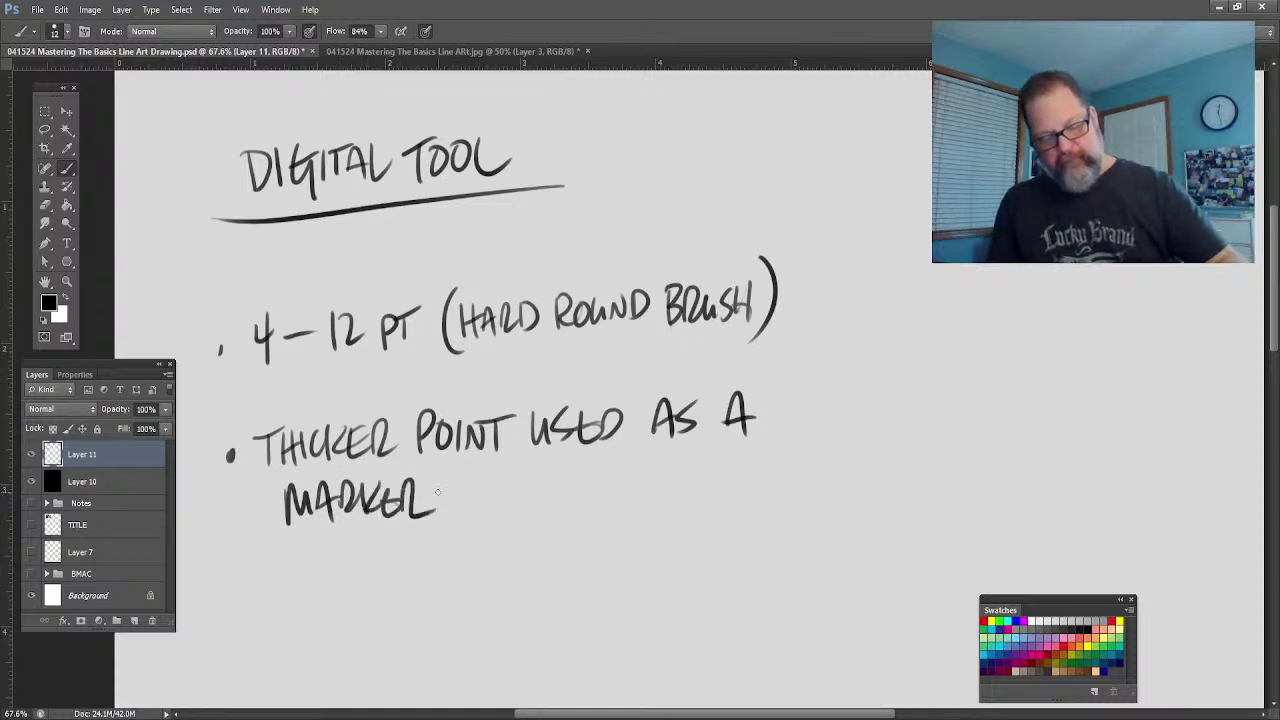
pyautogui.moveTo(477, 478)
pyautogui.mouseDown()
pyautogui.moveTo(470, 514)
pyautogui.moveTo(496, 477)
pyautogui.mouseUp()
pyautogui.moveTo(505, 480); pyautogui.dragTo(525, 478)
pyautogui.moveTo(540, 474); pyautogui.dragTo(522, 522)
pyautogui.moveTo(540, 508)
pyautogui.mouseDown()
pyautogui.moveTo(580, 514)
pyautogui.moveTo(584, 528)
pyautogui.mouseUp()
pyautogui.click(545, 503)
pyautogui.moveTo(570, 500)
pyautogui.mouseDown()
pyautogui.moveTo(608, 486)
pyautogui.moveTo(630, 505)
pyautogui.moveTo(654, 490)
pyautogui.mouseUp()
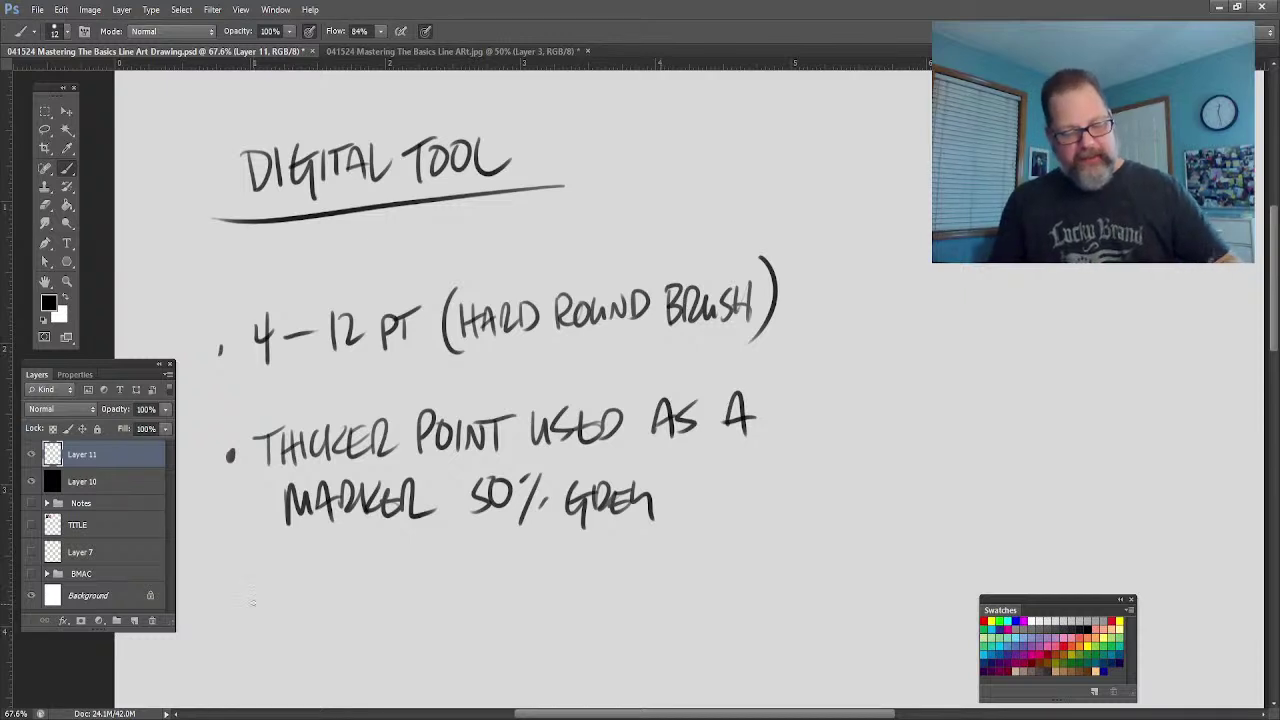
# Step: Handwrite the third bulleted note "TONE – LASSO TOOL OR AIRBRUSH" over two lines below the second note
pyautogui.moveTo(234, 600)
pyautogui.mouseDown()
pyautogui.moveTo(235, 622)
pyautogui.moveTo(271, 624)
pyautogui.moveTo(292, 590)
pyautogui.moveTo(326, 590)
pyautogui.moveTo(354, 618)
pyautogui.moveTo(414, 600)
pyautogui.moveTo(492, 608)
pyautogui.mouseUp()
pyautogui.moveTo(530, 584); pyautogui.dragTo(558, 614)
pyautogui.moveTo(544, 578); pyautogui.dragTo(578, 584)
pyautogui.moveTo(598, 578)
pyautogui.mouseDown()
pyautogui.moveTo(592, 600)
pyautogui.moveTo(598, 580)
pyautogui.mouseUp()
pyautogui.moveTo(614, 576); pyautogui.dragTo(646, 602)
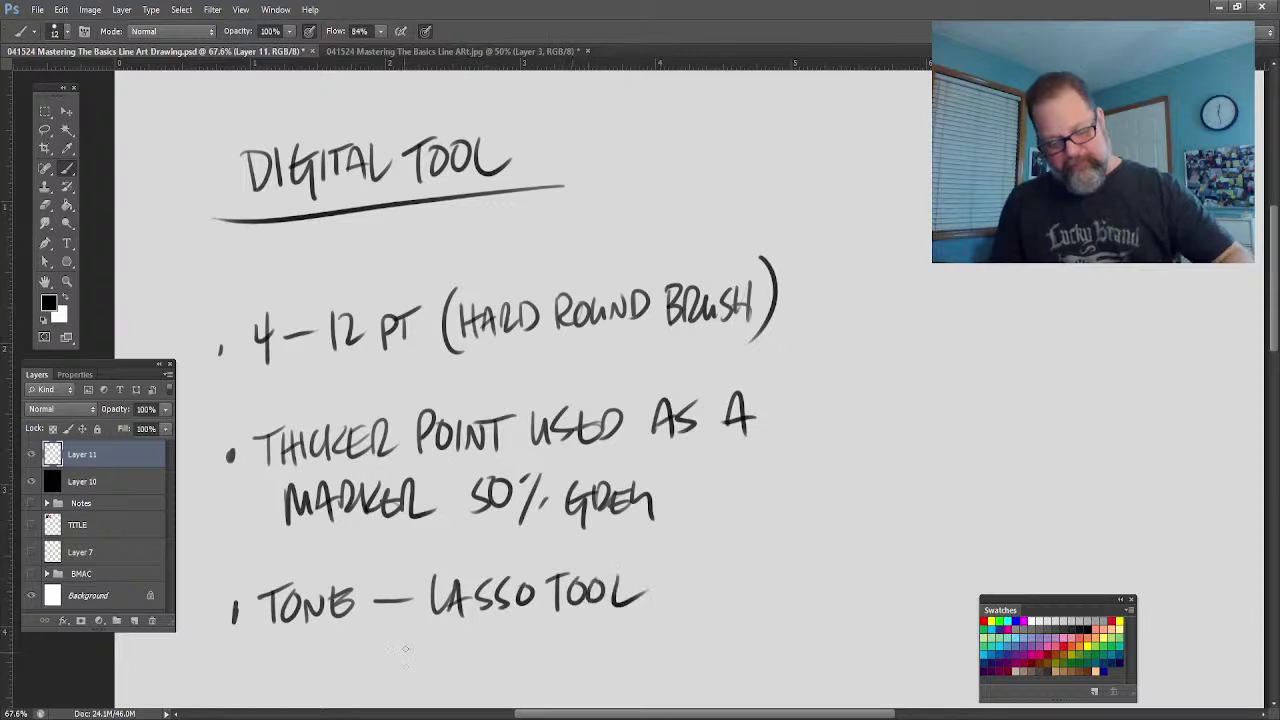
pyautogui.moveTo(406, 644); pyautogui.dragTo(424, 668)
pyautogui.moveTo(424, 644); pyautogui.dragTo(446, 668)
pyautogui.moveTo(495, 628); pyautogui.dragTo(508, 662)
pyautogui.moveTo(484, 650); pyautogui.dragTo(530, 660)
pyautogui.moveTo(530, 630)
pyautogui.mouseDown()
pyautogui.moveTo(552, 660)
pyautogui.moveTo(574, 626)
pyautogui.moveTo(568, 660)
pyautogui.moveTo(588, 662)
pyautogui.mouseUp()
pyautogui.moveTo(588, 630); pyautogui.dragTo(606, 662)
pyautogui.moveTo(604, 632)
pyautogui.mouseDown()
pyautogui.moveTo(616, 654)
pyautogui.moveTo(624, 632)
pyautogui.mouseUp()
pyautogui.moveTo(644, 626)
pyautogui.mouseDown()
pyautogui.moveTo(626, 660)
pyautogui.moveTo(652, 662)
pyautogui.mouseUp()
pyautogui.moveTo(664, 620)
pyautogui.mouseDown()
pyautogui.moveTo(664, 668)
pyautogui.moveTo(678, 643)
pyautogui.mouseUp()
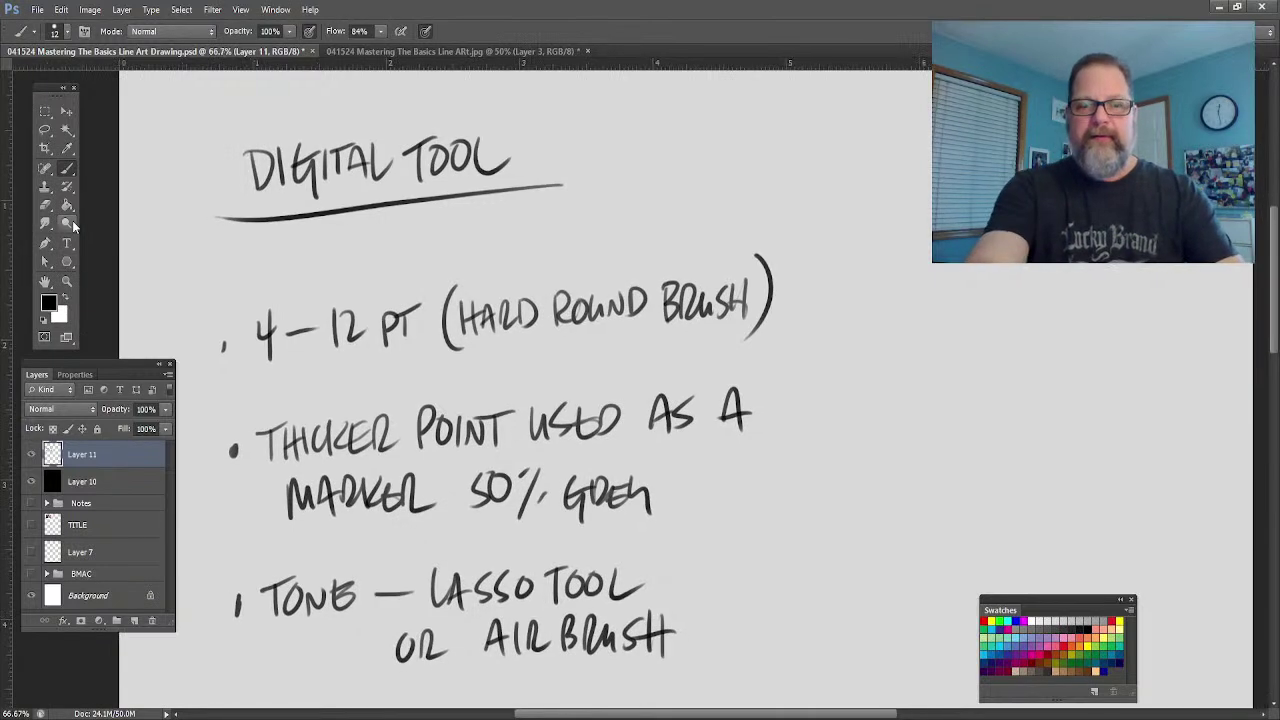
# Step: Add another new layer and draw a wide rectangular panel frame beside the notes with the 12 px brush
pyautogui.hotkey('ctrl', '-')
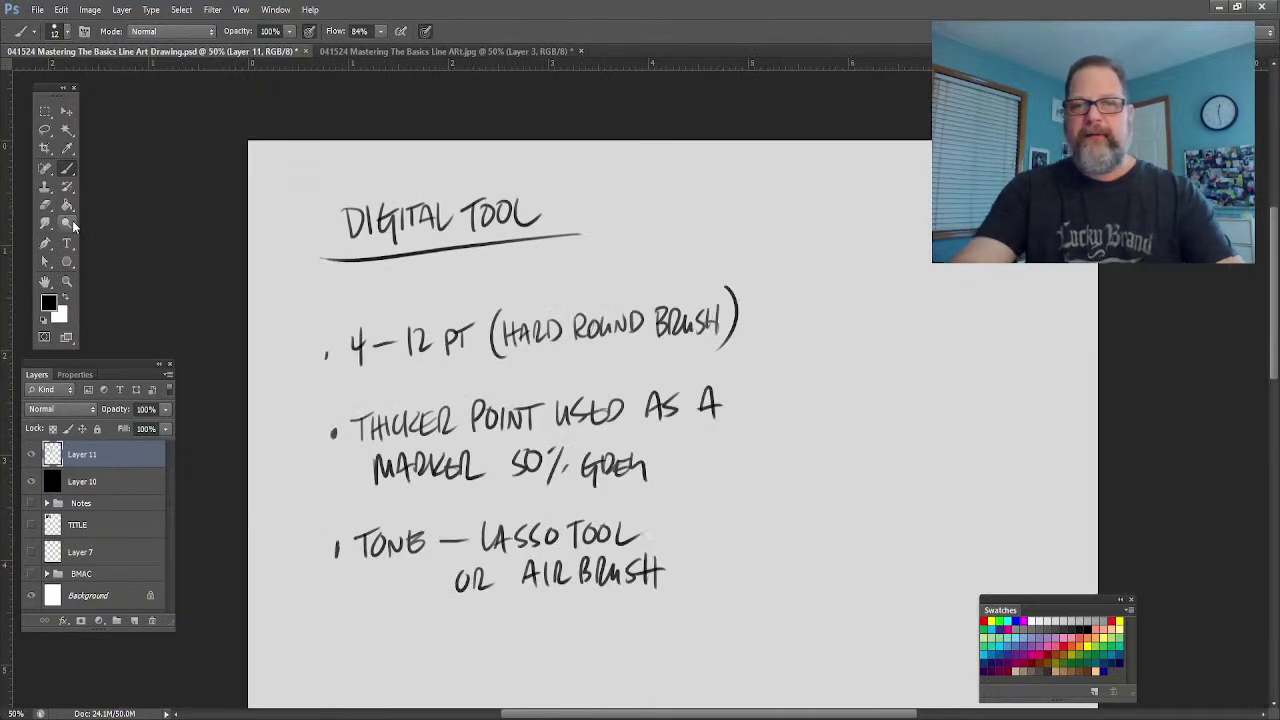
pyautogui.click(45, 281)
pyautogui.moveTo(500, 580); pyautogui.dragTo(418, 585)
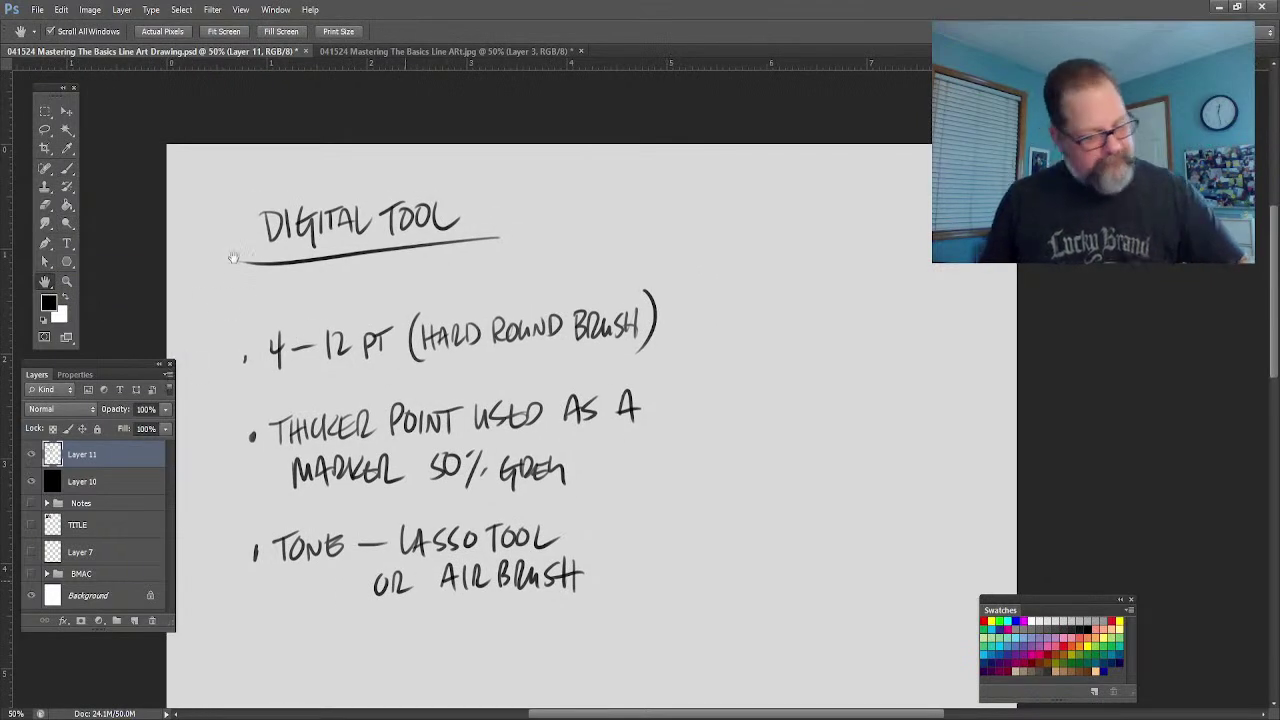
pyautogui.moveTo(197, 390); pyautogui.dragTo(177, 380)
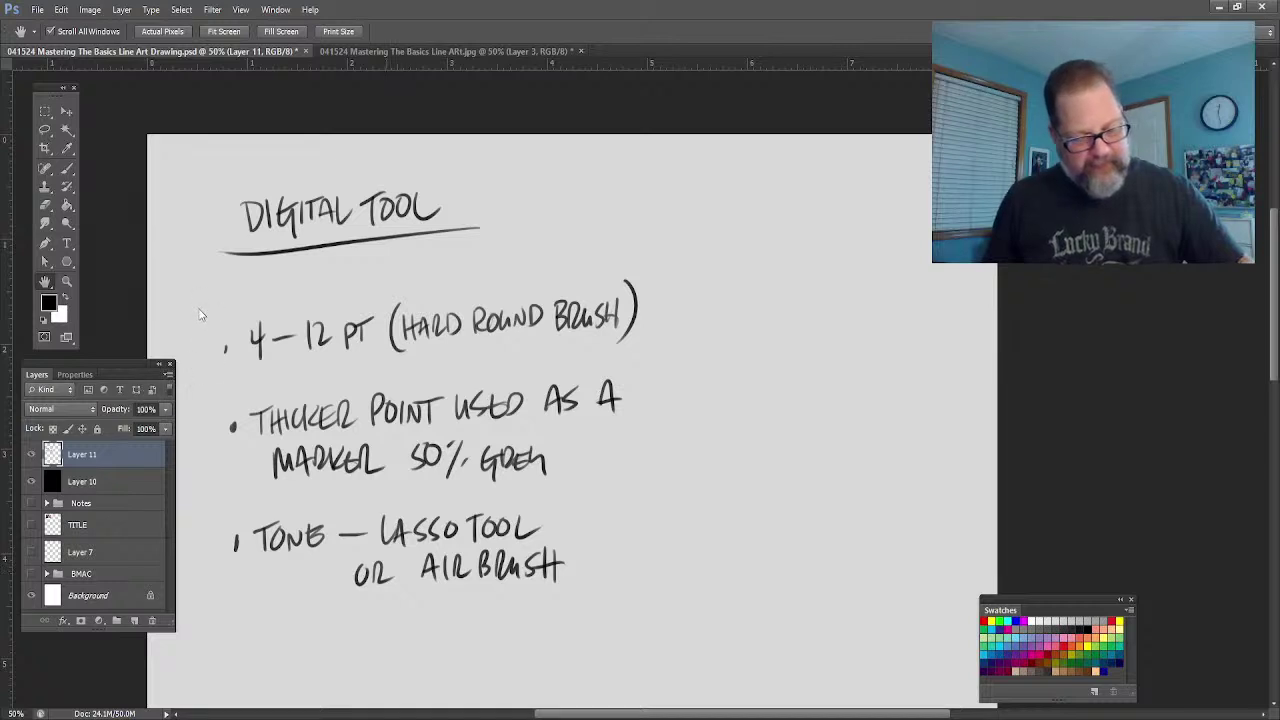
pyautogui.hotkey('ctrl', 'shift', 'alt', 'n')
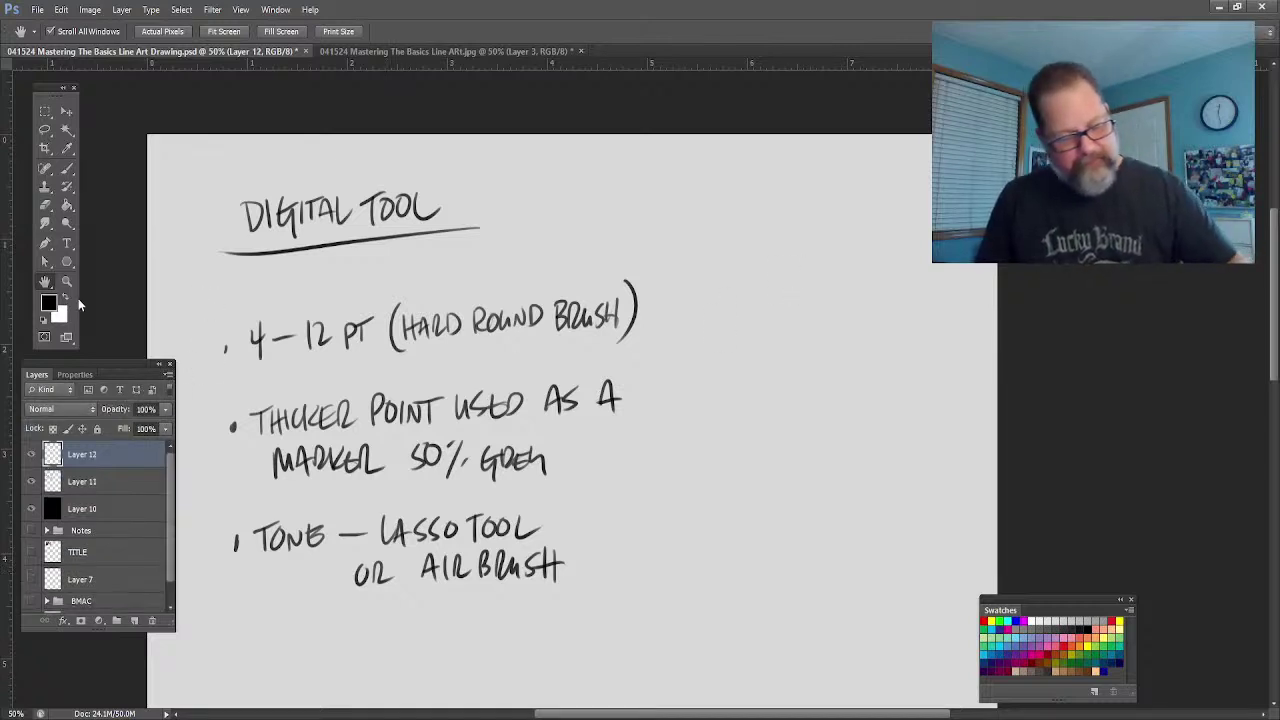
pyautogui.click(67, 281)
pyautogui.moveTo(846, 477); pyautogui.dragTo(882, 496)
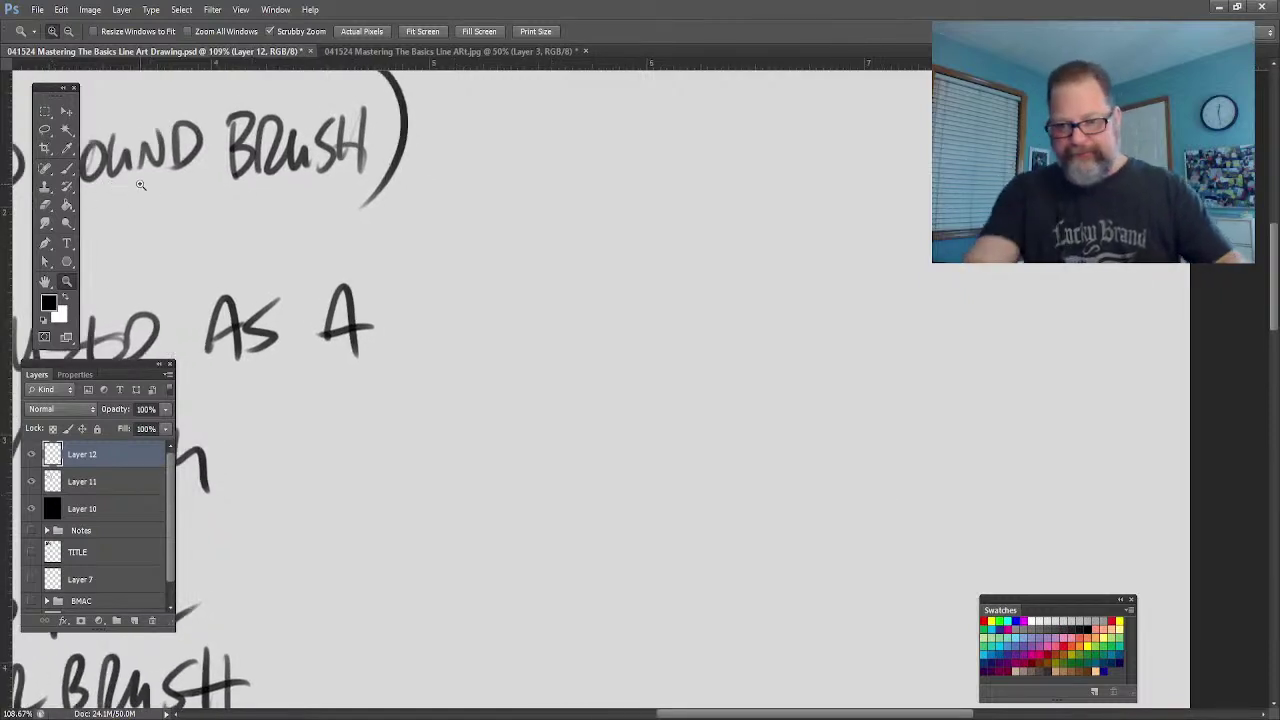
pyautogui.click(67, 168)
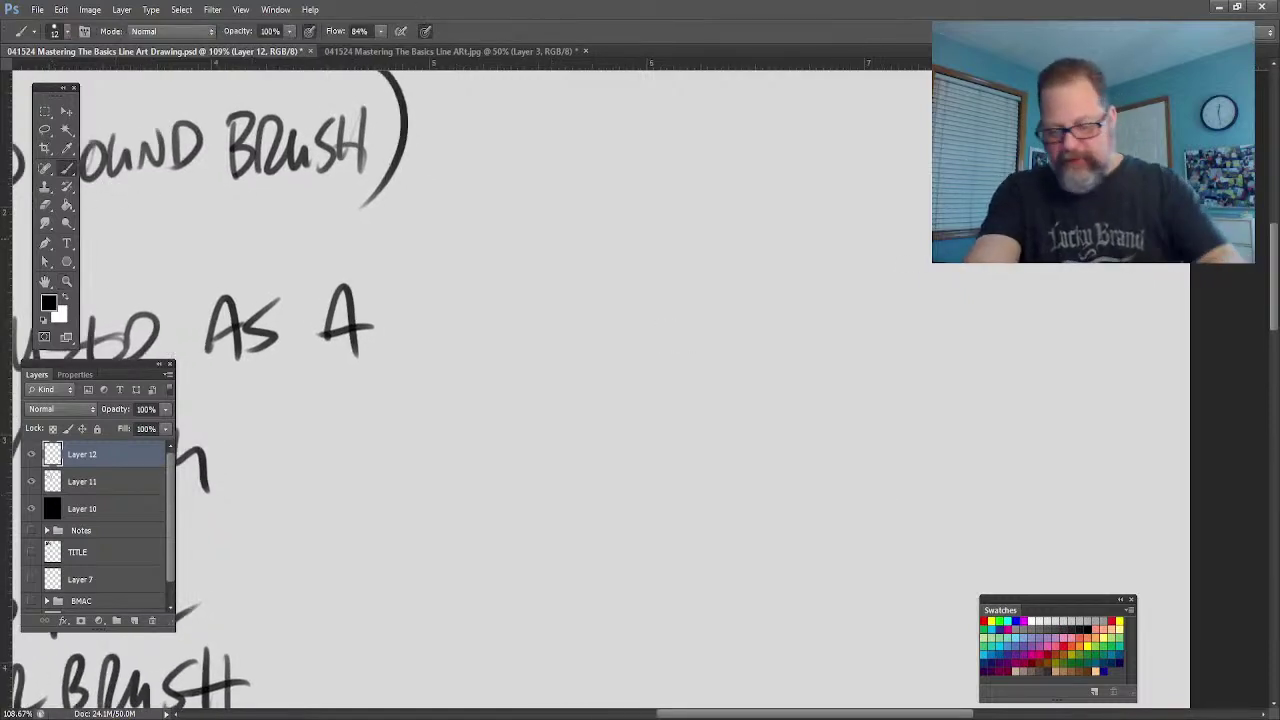
pyautogui.moveTo(950, 230)
pyautogui.mouseDown()
pyautogui.moveTo(549, 217)
pyautogui.moveTo(403, 229)
pyautogui.moveTo(405, 524)
pyautogui.moveTo(1050, 520)
pyautogui.mouseUp()
pyautogui.moveTo(1052, 199); pyautogui.dragTo(1052, 522)
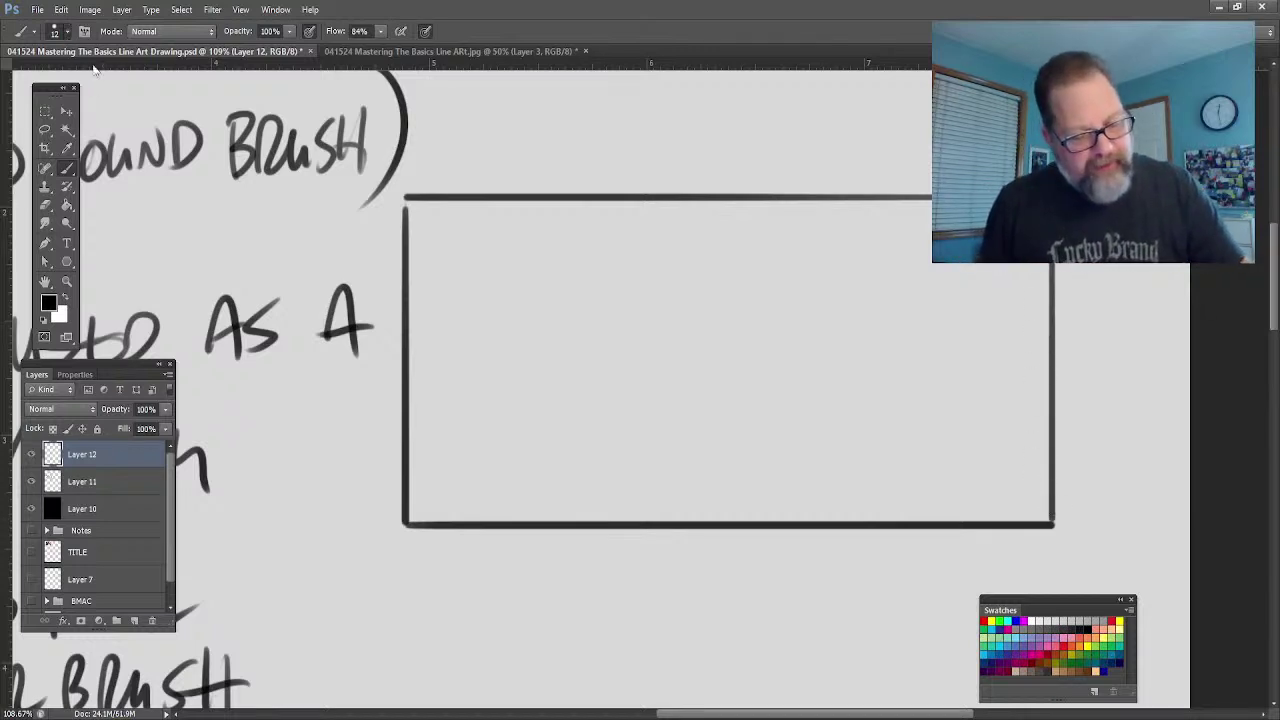
# Step: Reduce the brush size to 4 px and sketch a nose in the middle of the frame with nostrils, wings and a vertical bridge line
pyautogui.press('[')
pyautogui.press('[')
pyautogui.press('[')
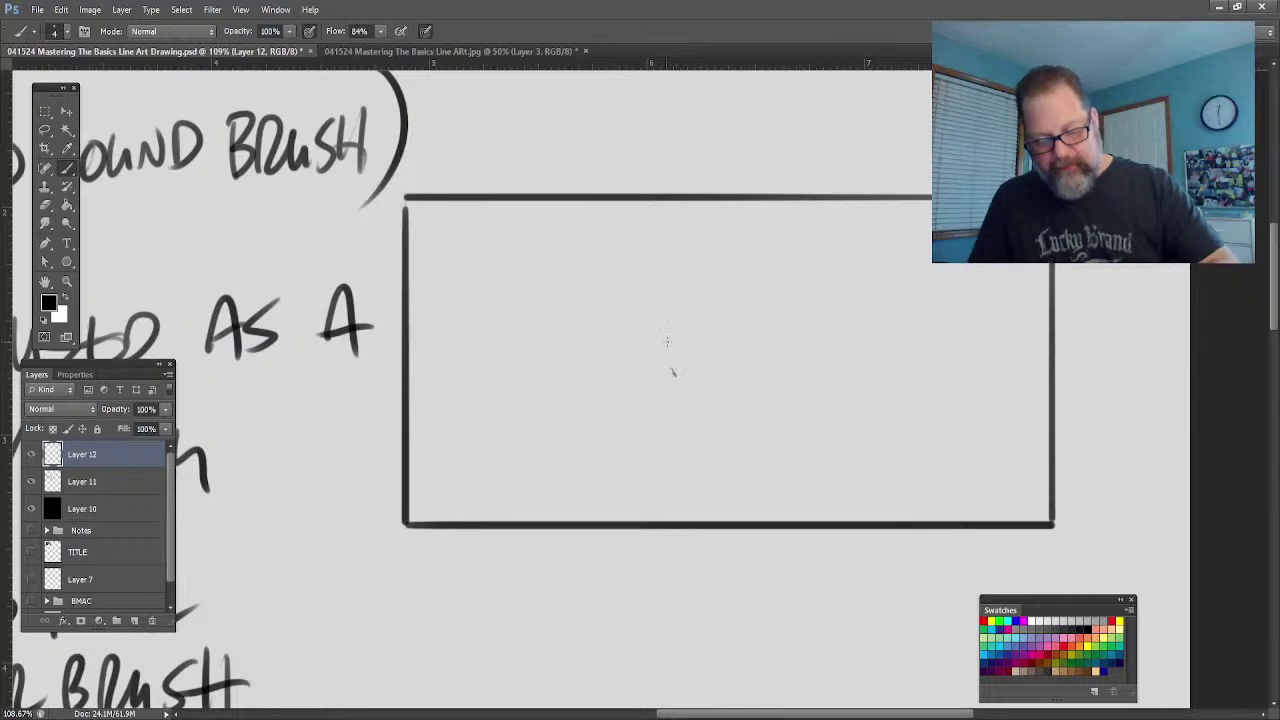
pyautogui.moveTo(698, 375); pyautogui.dragTo(720, 391)
pyautogui.click(67, 281)
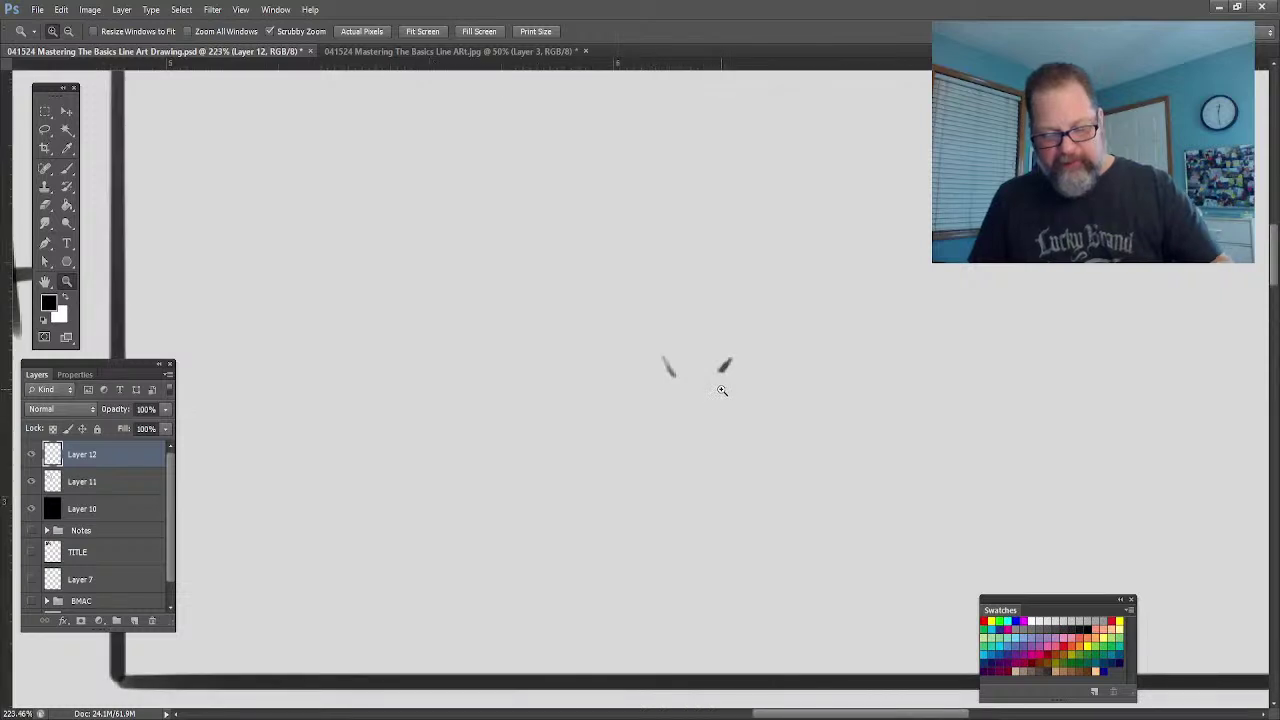
pyautogui.click(67, 168)
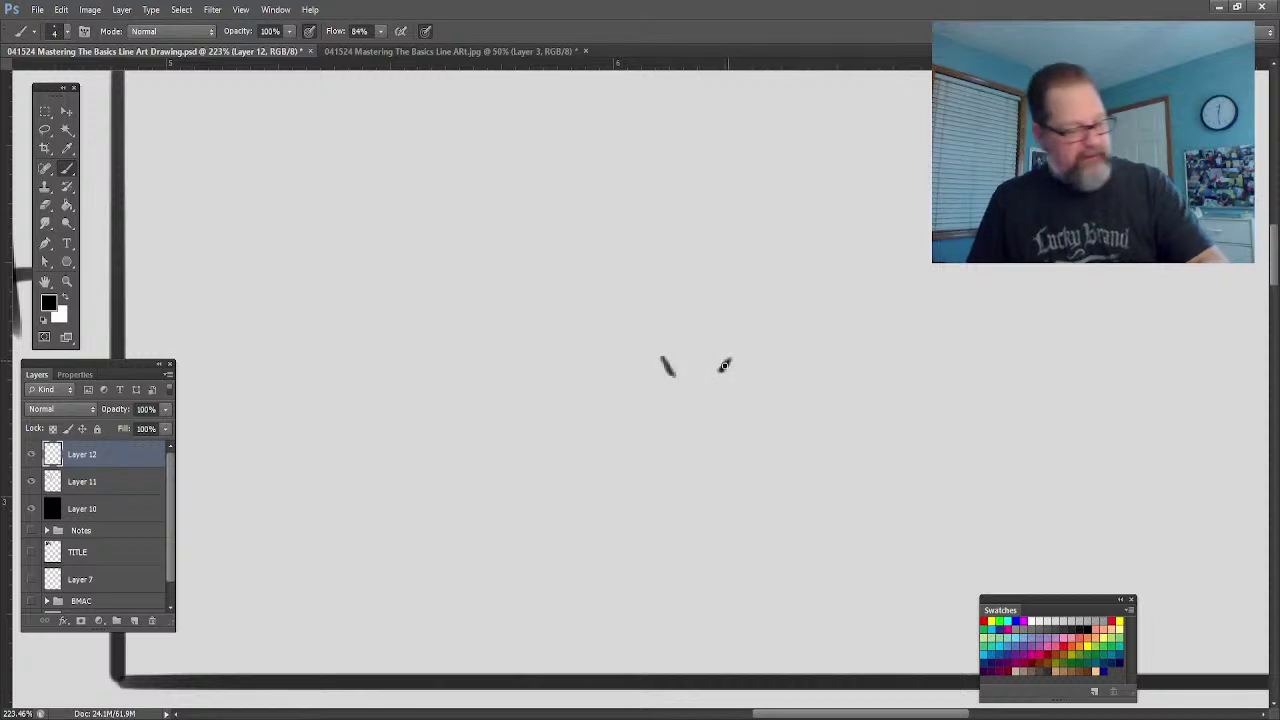
pyautogui.moveTo(725, 365)
pyautogui.mouseDown()
pyautogui.moveTo(744, 363)
pyautogui.moveTo(716, 371)
pyautogui.moveTo(637, 344)
pyautogui.mouseUp()
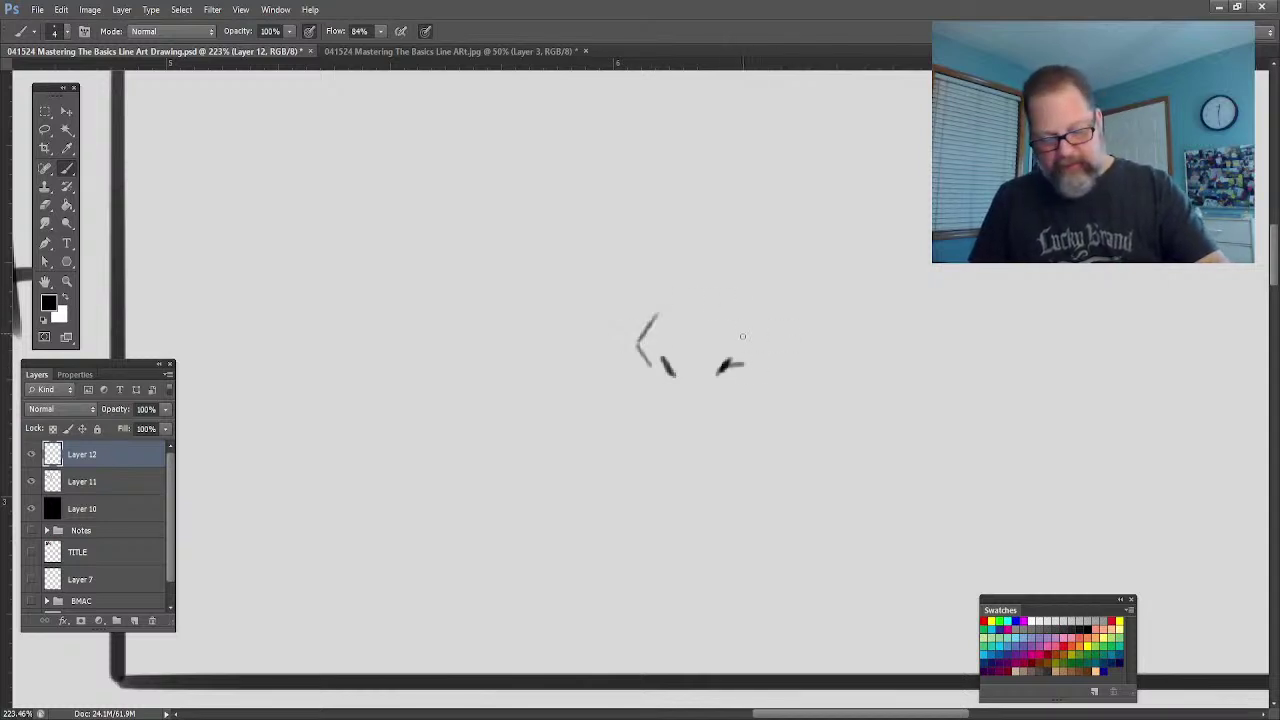
pyautogui.moveTo(742, 337); pyautogui.dragTo(732, 294)
pyautogui.click(67, 281)
pyautogui.moveTo(392, 394); pyautogui.dragTo(370, 395)
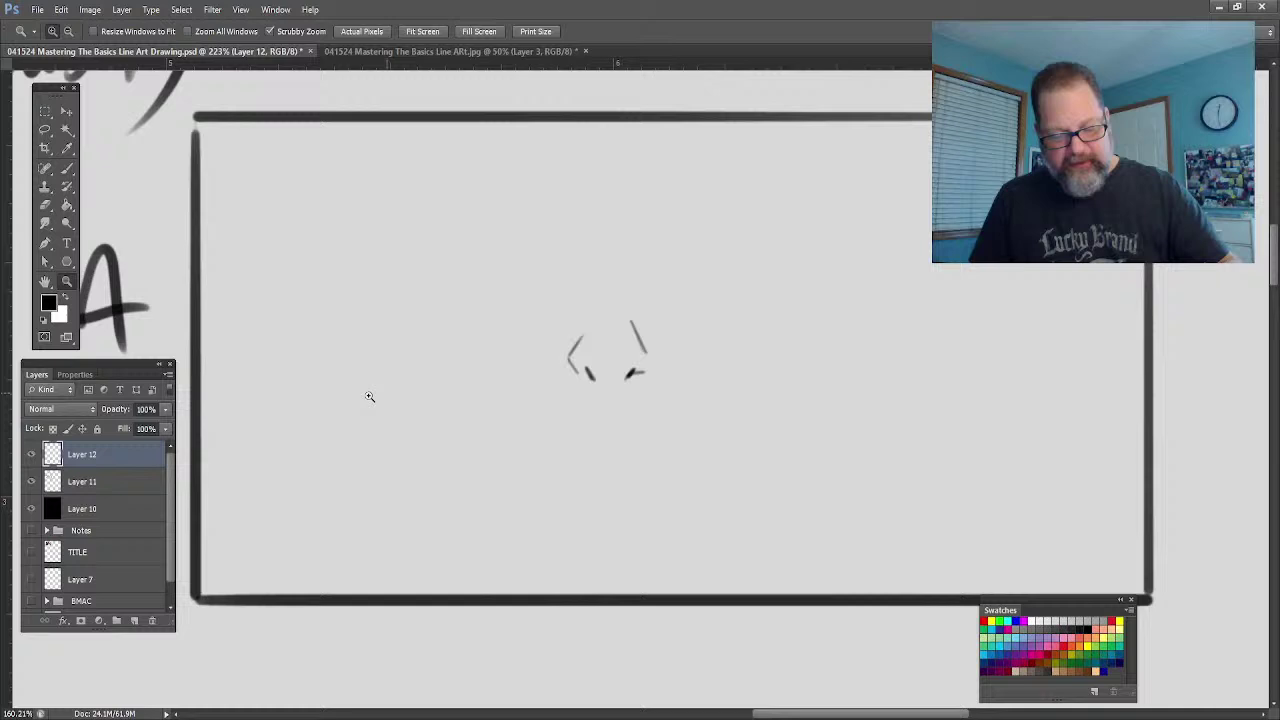
pyautogui.click(67, 168)
pyautogui.moveTo(597, 266)
pyautogui.mouseDown()
pyautogui.moveTo(596, 235)
pyautogui.moveTo(596, 295)
pyautogui.mouseUp()
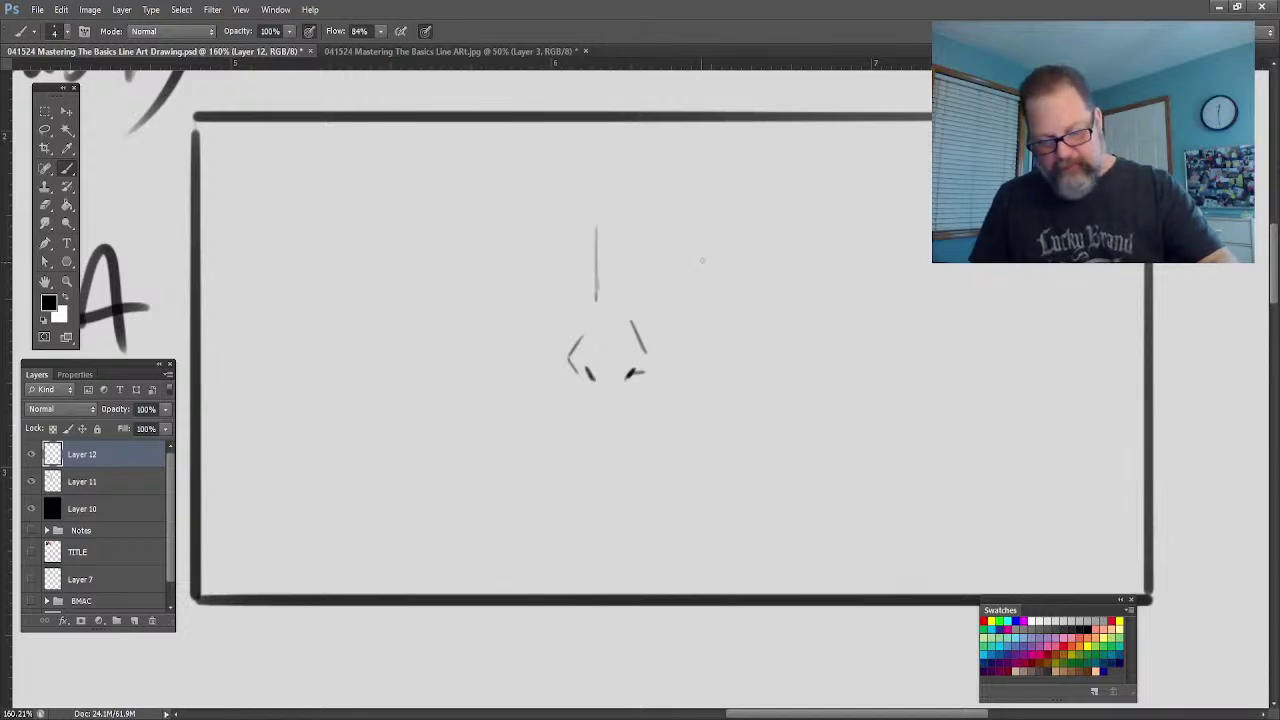
# Step: Sketch both eyes on either side of the nose bridge with angled upper lids, irises, pupils and corner marks
pyautogui.moveTo(686, 270); pyautogui.dragTo(708, 253)
pyautogui.moveTo(742, 292)
pyautogui.mouseDown()
pyautogui.moveTo(768, 280)
pyautogui.moveTo(706, 266)
pyautogui.mouseUp()
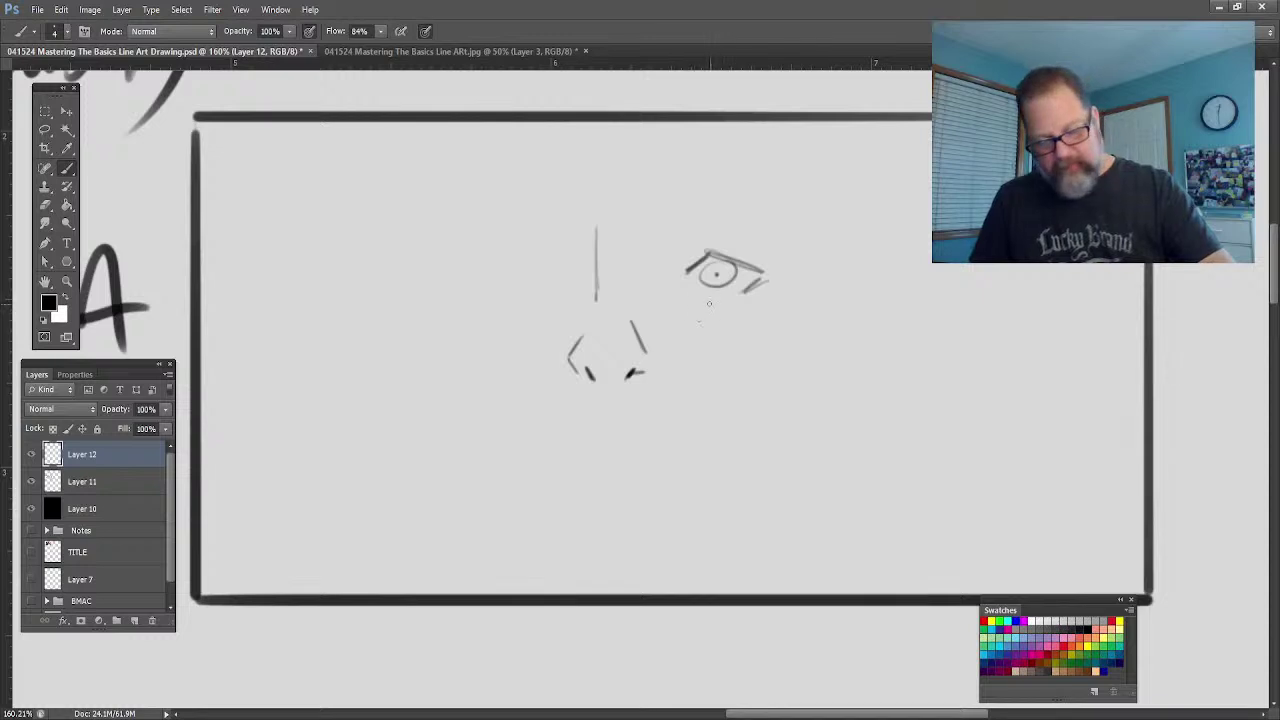
pyautogui.moveTo(766, 282); pyautogui.dragTo(792, 272)
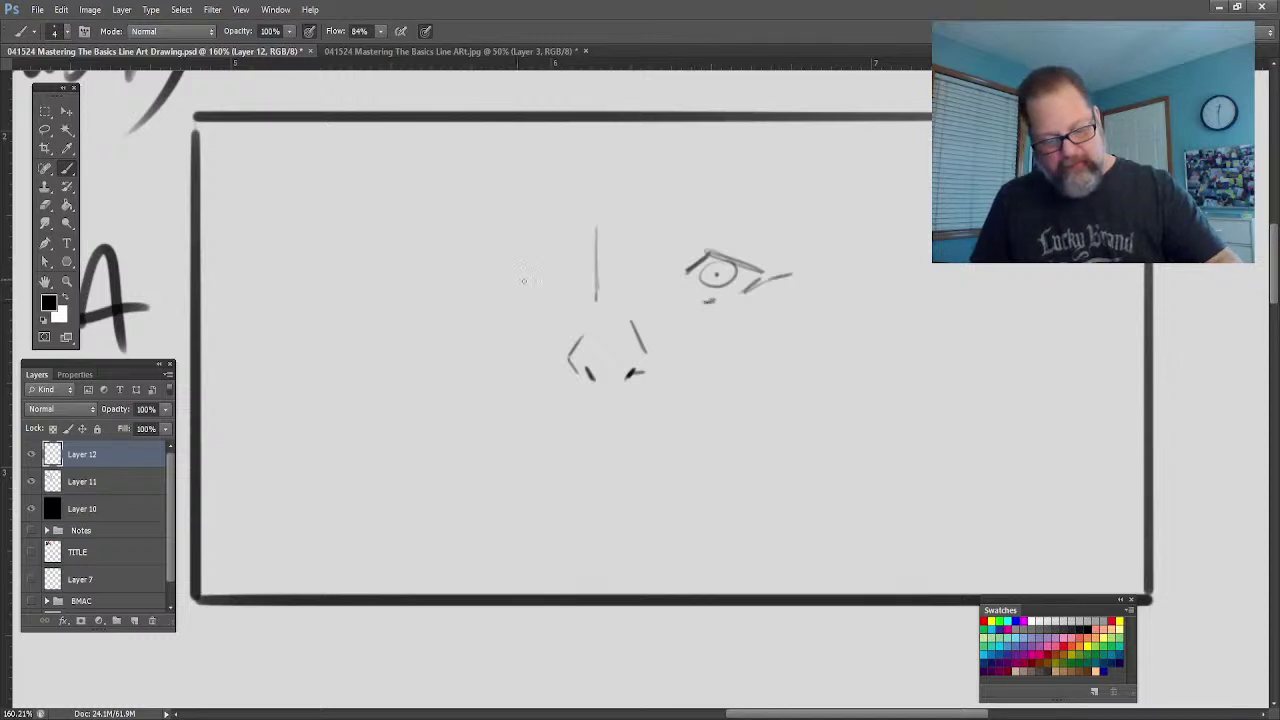
pyautogui.moveTo(523, 281)
pyautogui.mouseDown()
pyautogui.moveTo(502, 255)
pyautogui.moveTo(442, 274)
pyautogui.moveTo(469, 281)
pyautogui.moveTo(450, 288)
pyautogui.moveTo(424, 278)
pyautogui.mouseUp()
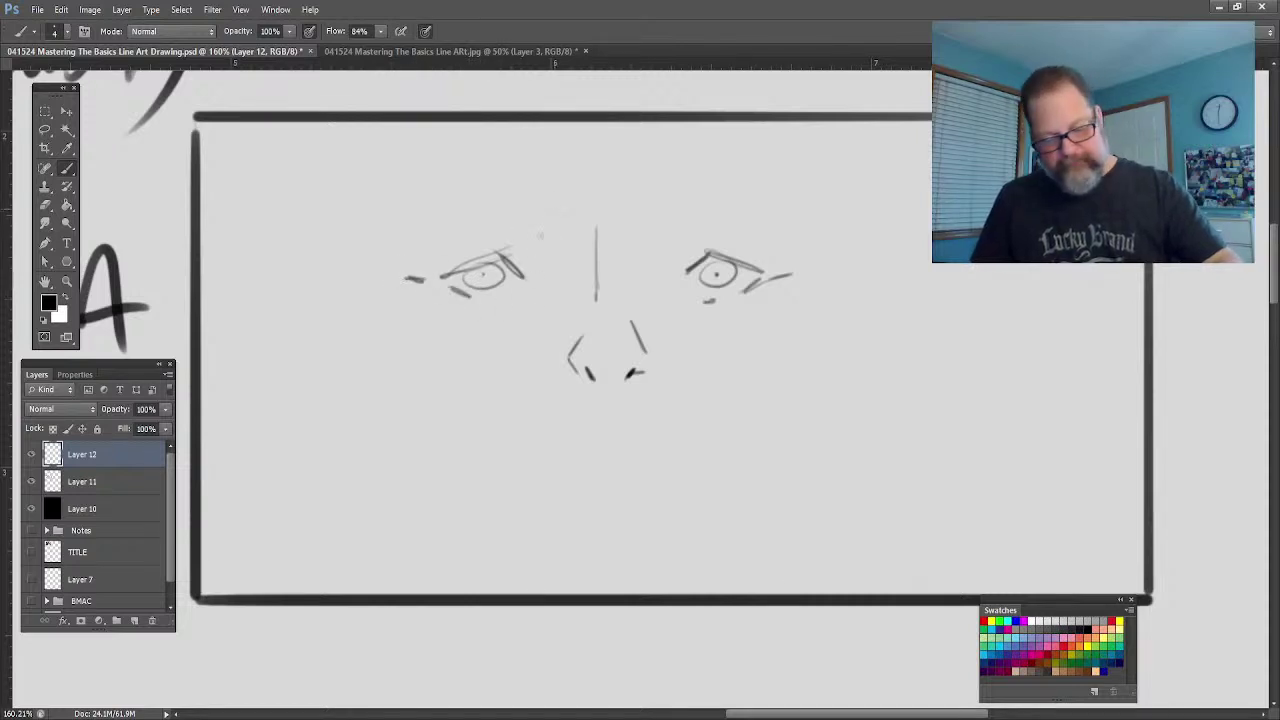
# Step: Outline both eyebrows above the eyes and darken the upper eyelid lines
pyautogui.moveTo(553, 206); pyautogui.dragTo(537, 238)
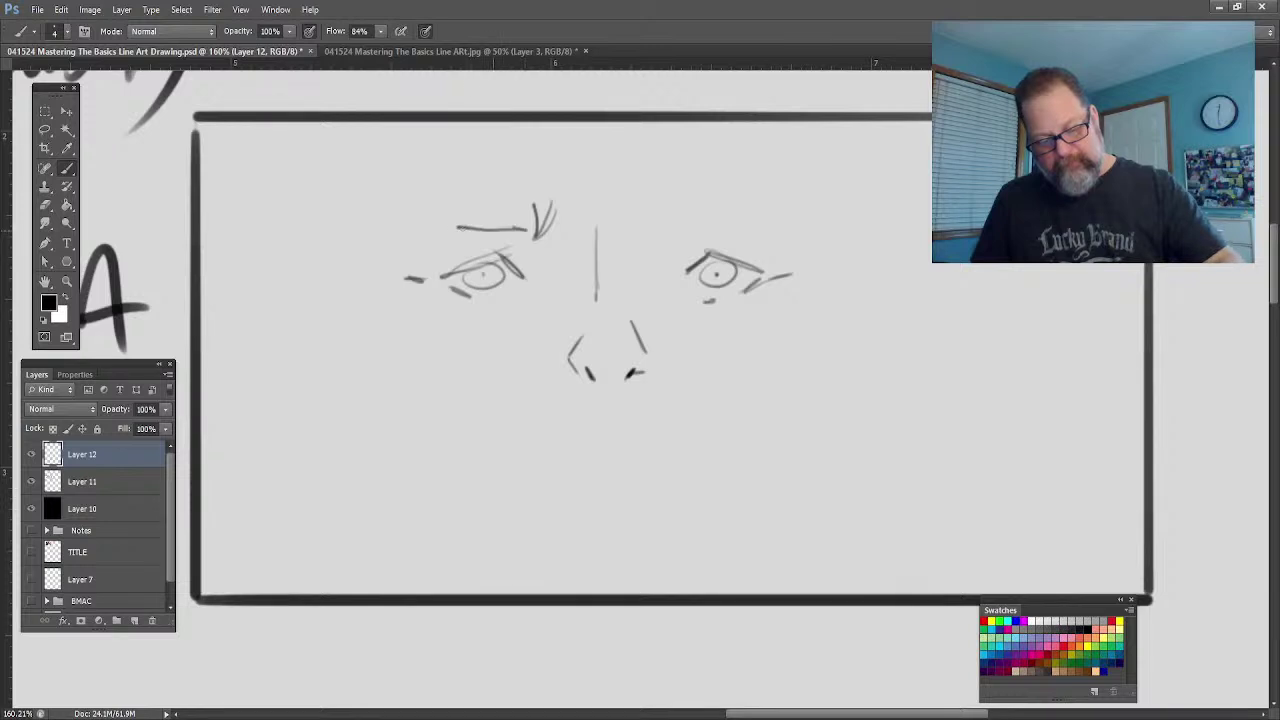
pyautogui.moveTo(417, 243)
pyautogui.mouseDown()
pyautogui.moveTo(440, 208)
pyautogui.moveTo(520, 200)
pyautogui.mouseUp()
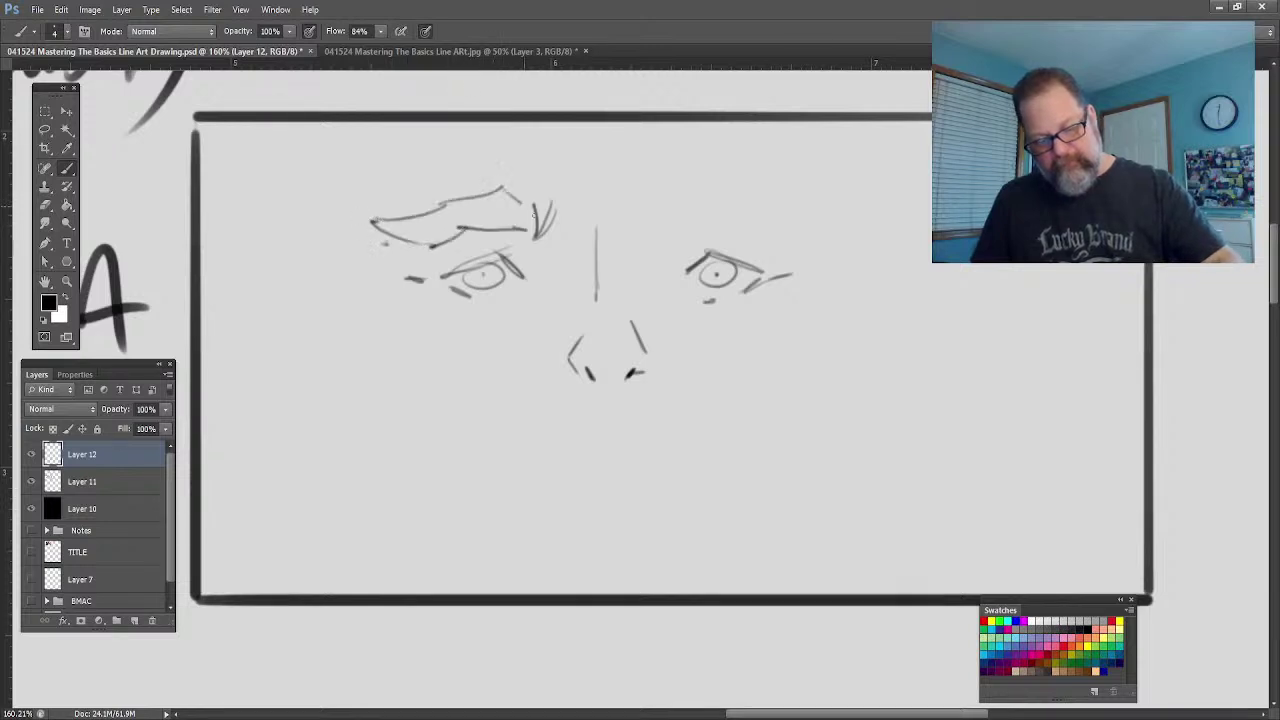
pyautogui.moveTo(678, 232); pyautogui.dragTo(746, 229)
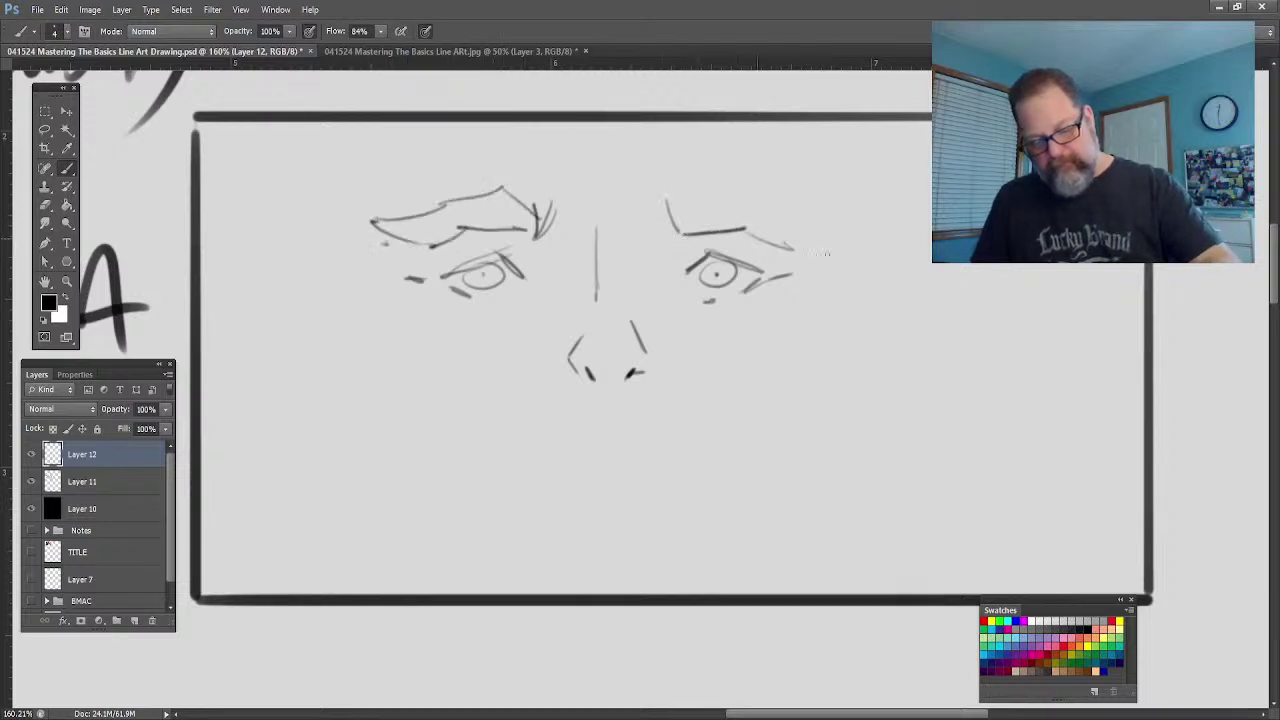
pyautogui.moveTo(822, 254); pyautogui.dragTo(828, 252)
pyautogui.moveTo(770, 204); pyautogui.dragTo(822, 250)
pyautogui.moveTo(784, 212)
pyautogui.mouseDown()
pyautogui.moveTo(672, 204)
pyautogui.moveTo(645, 270)
pyautogui.moveTo(764, 270)
pyautogui.mouseUp()
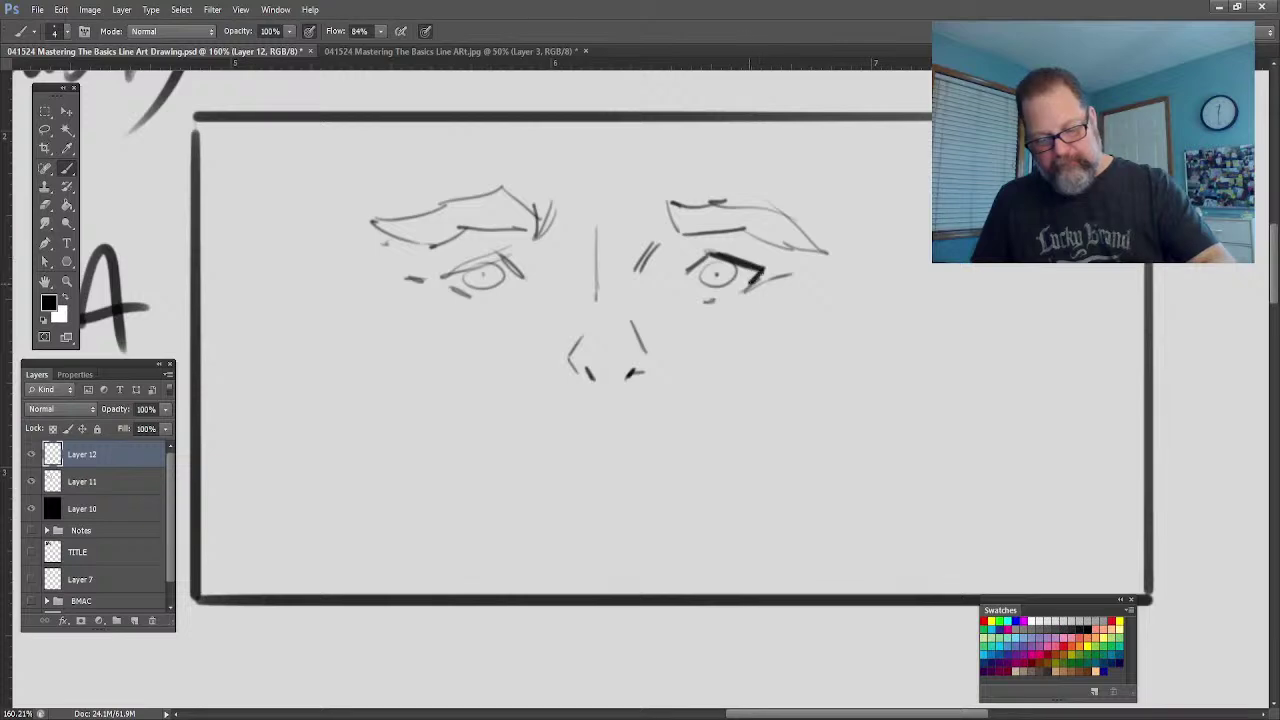
pyautogui.moveTo(438, 276); pyautogui.dragTo(492, 250)
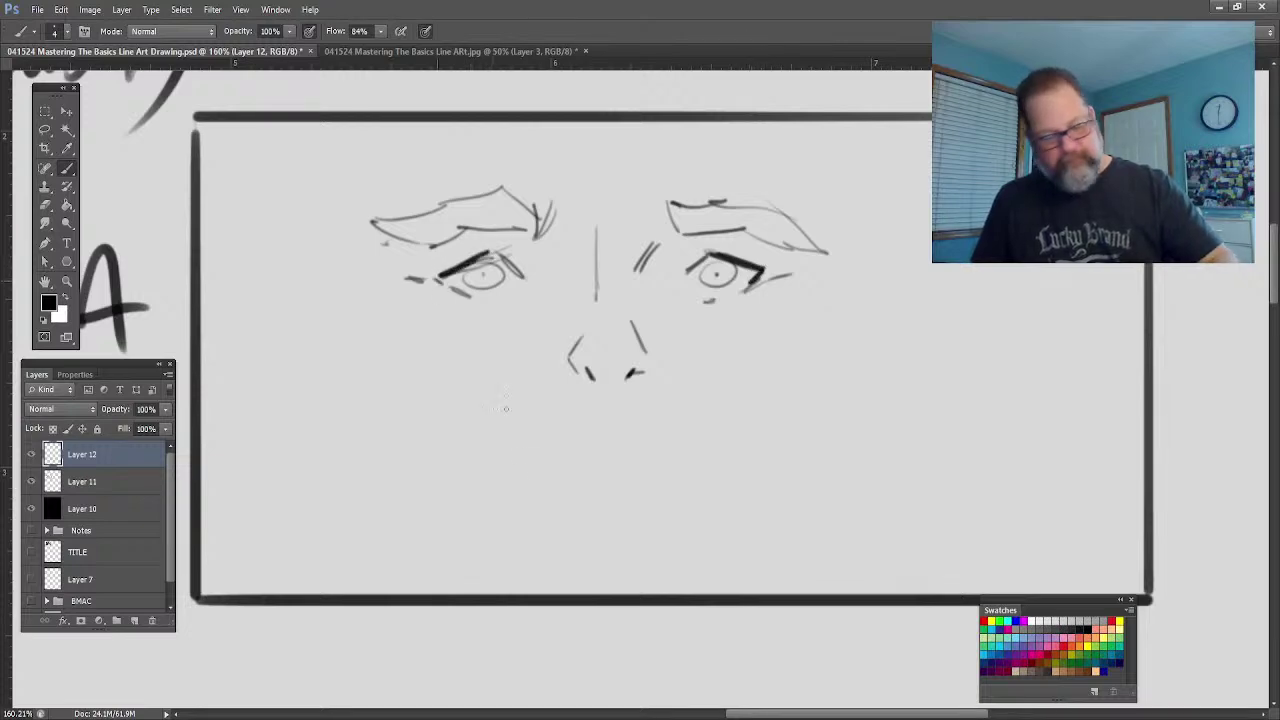
# Step: Sketch a slanted cheek line, long folds beside the nose, and the mouth with corner marks and a lower-lip line
pyautogui.moveTo(815, 345); pyautogui.dragTo(753, 415)
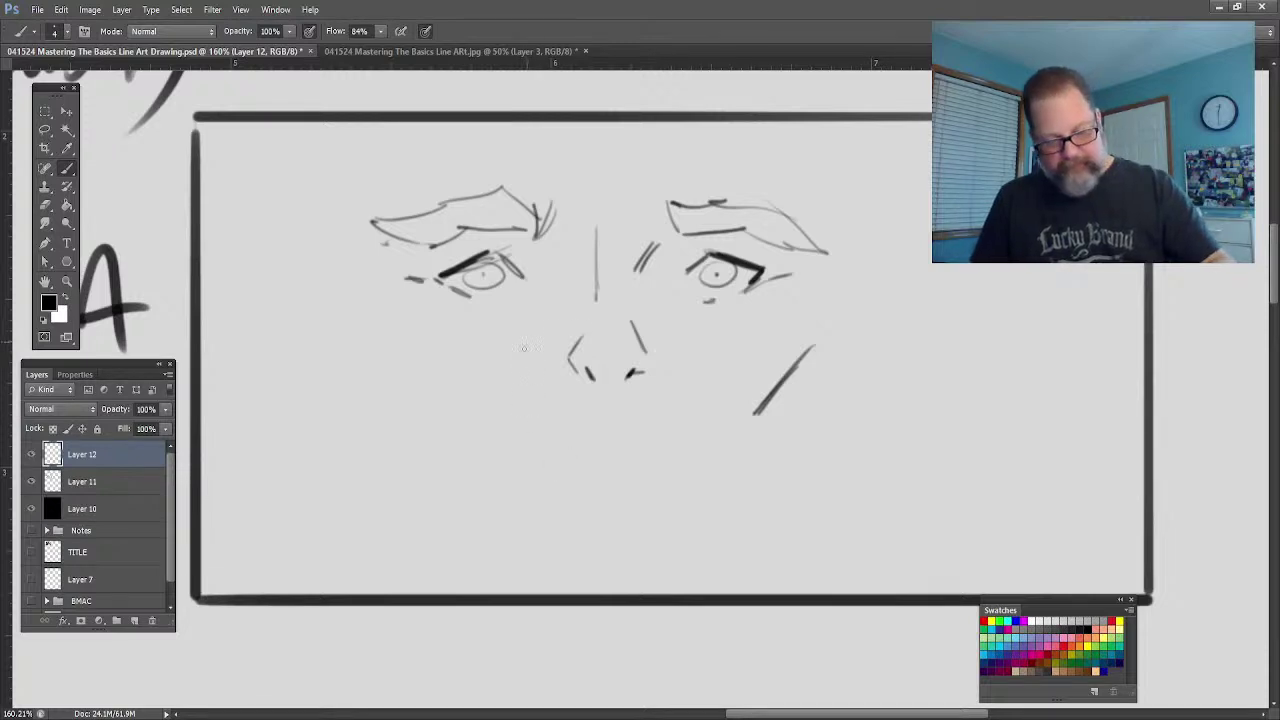
pyautogui.moveTo(527, 340)
pyautogui.mouseDown()
pyautogui.moveTo(510, 436)
pyautogui.moveTo(525, 492)
pyautogui.mouseUp()
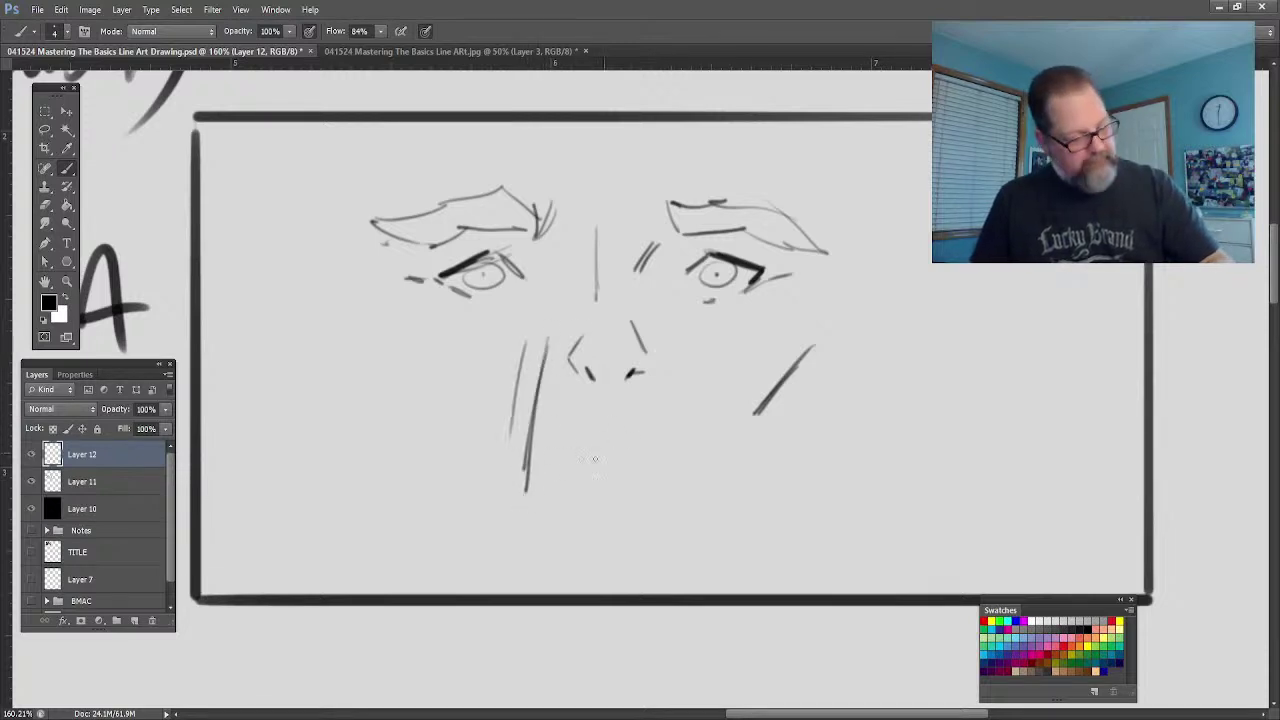
pyautogui.moveTo(680, 460); pyautogui.dragTo(532, 463)
pyautogui.moveTo(628, 461)
pyautogui.mouseDown()
pyautogui.moveTo(514, 463)
pyautogui.moveTo(487, 482)
pyautogui.mouseUp()
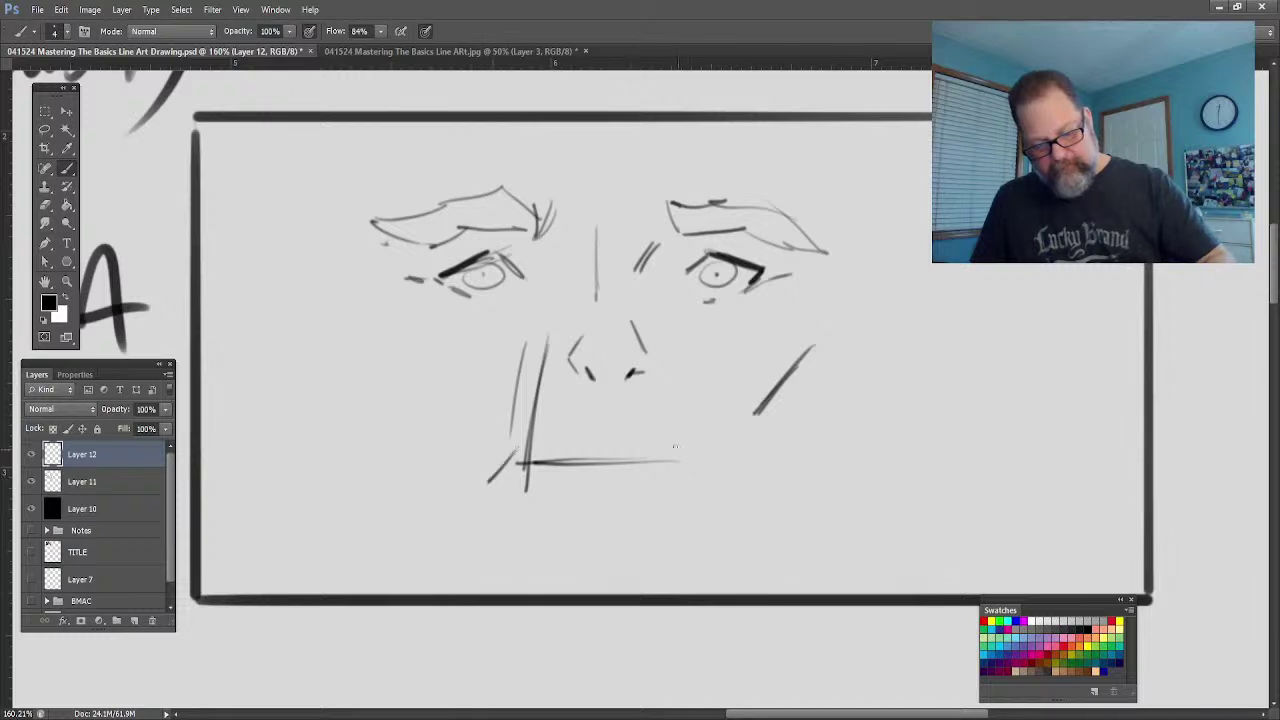
pyautogui.moveTo(656, 488); pyautogui.dragTo(557, 499)
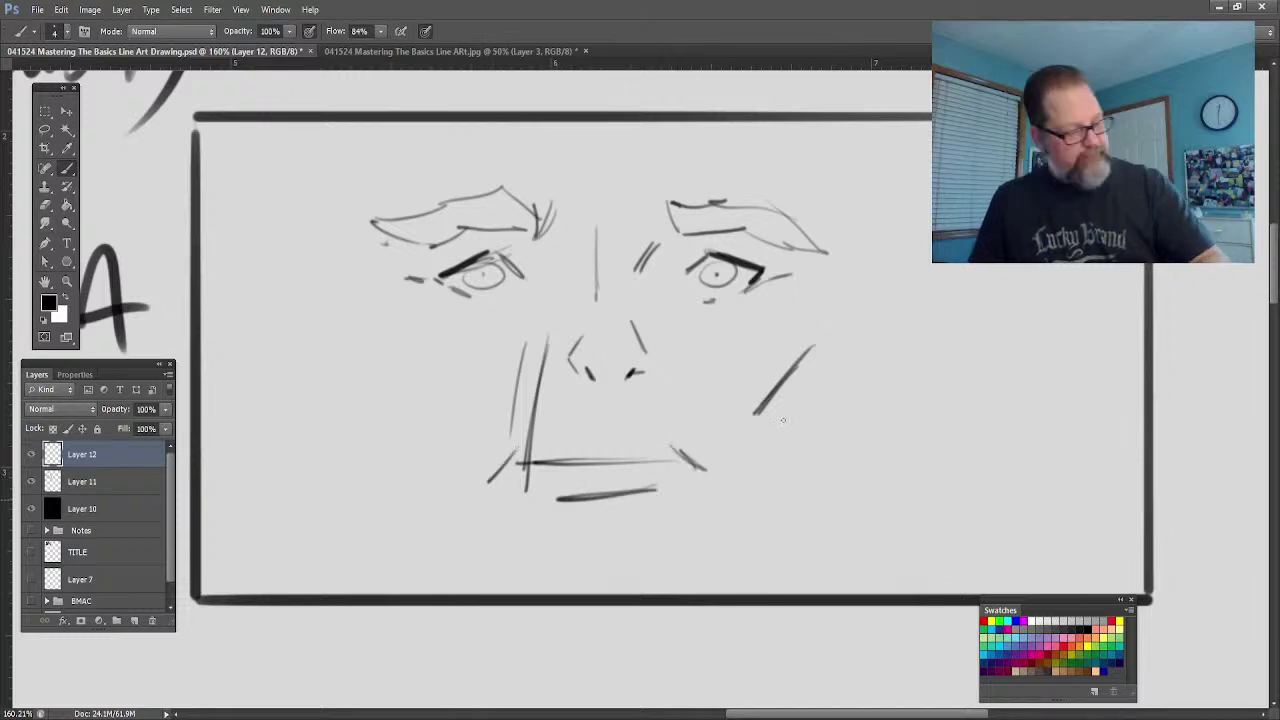
pyautogui.moveTo(655, 488); pyautogui.dragTo(560, 494)
# Step: Draw curved bags under both eyes and outline the sides of the face down to the angled jaw
pyautogui.moveTo(508, 316); pyautogui.dragTo(442, 357)
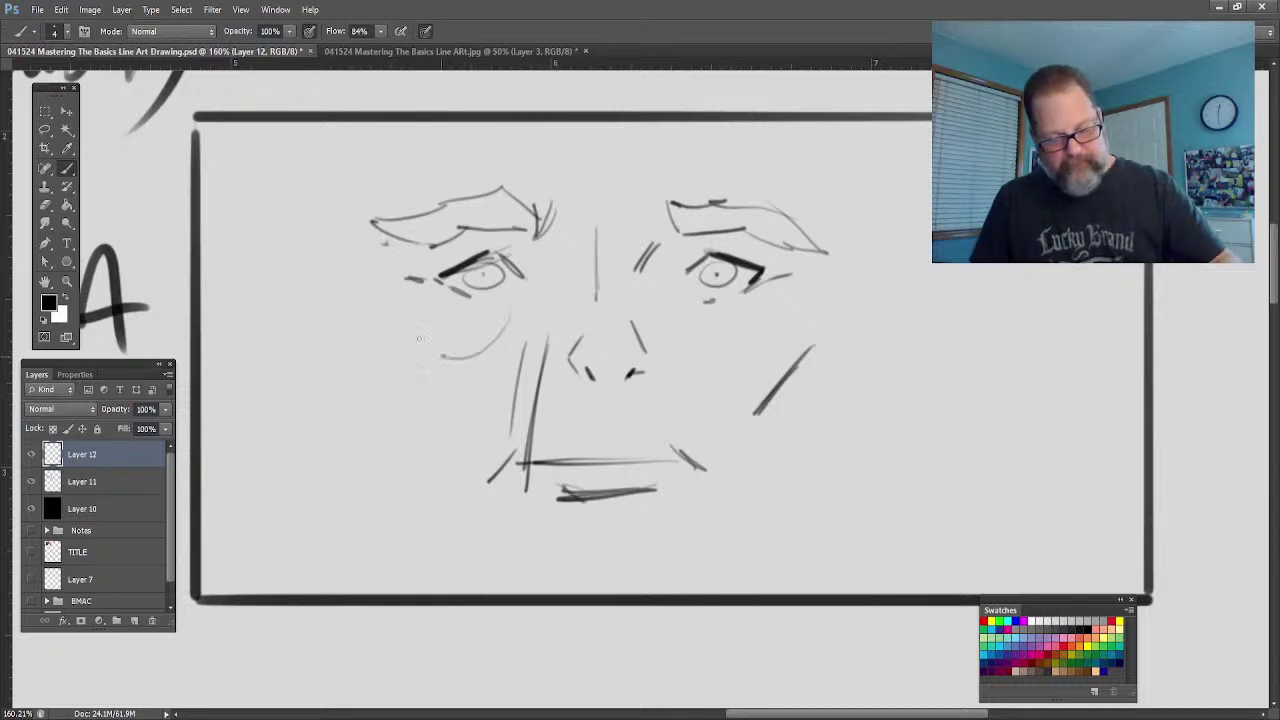
pyautogui.moveTo(681, 314); pyautogui.dragTo(779, 338)
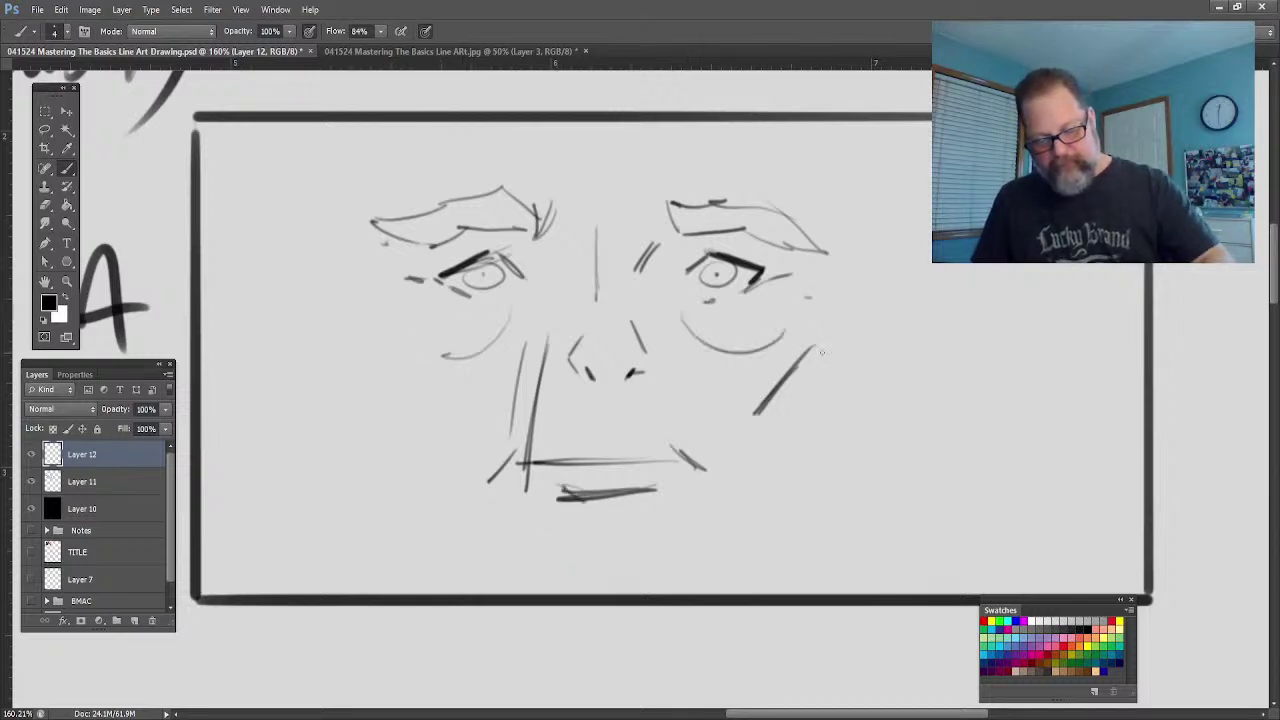
pyautogui.moveTo(829, 252); pyautogui.dragTo(812, 490)
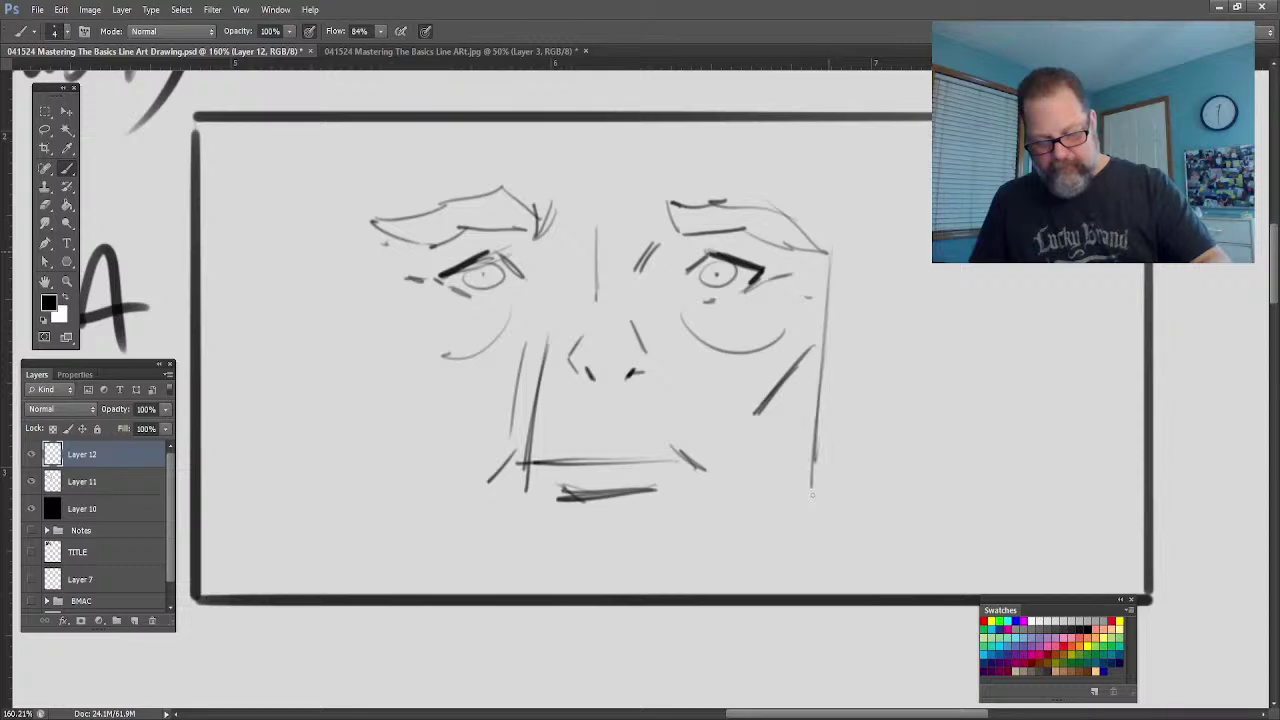
pyautogui.moveTo(721, 569); pyautogui.dragTo(710, 590)
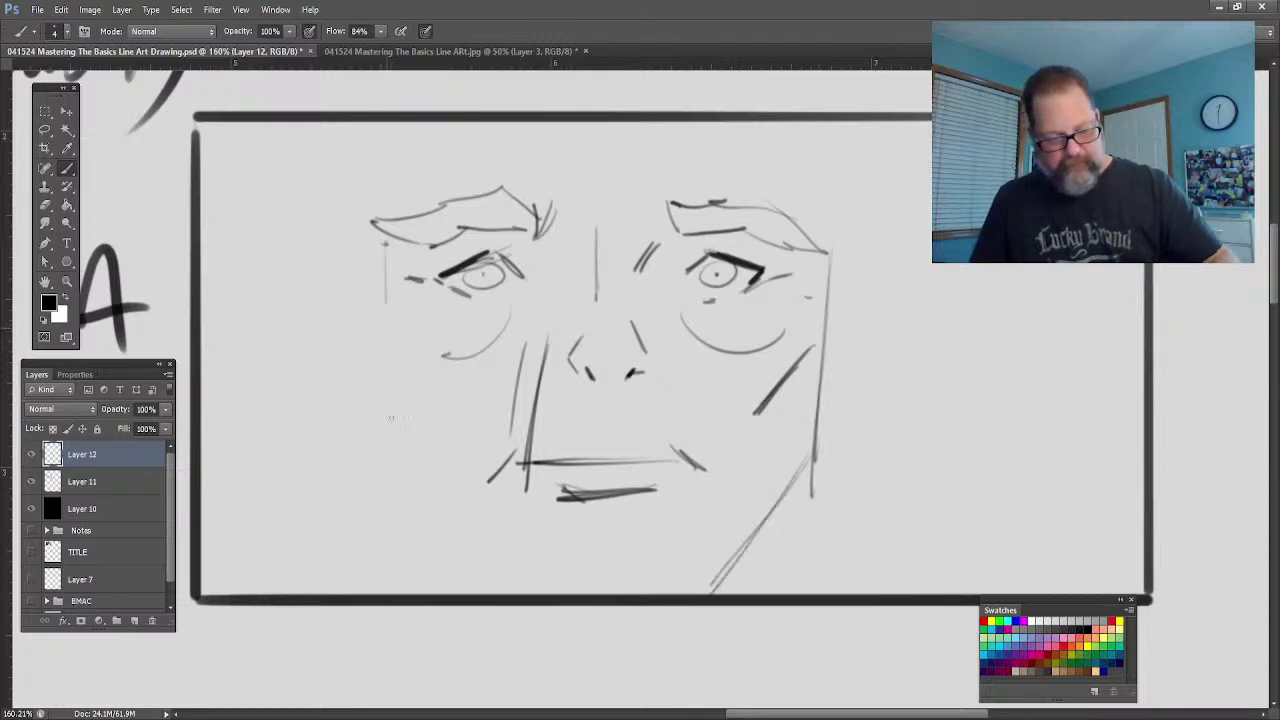
pyautogui.moveTo(395, 465); pyautogui.dragTo(372, 222)
pyautogui.moveTo(384, 280)
pyautogui.mouseDown()
pyautogui.moveTo(412, 518)
pyautogui.moveTo(465, 585)
pyautogui.mouseUp()
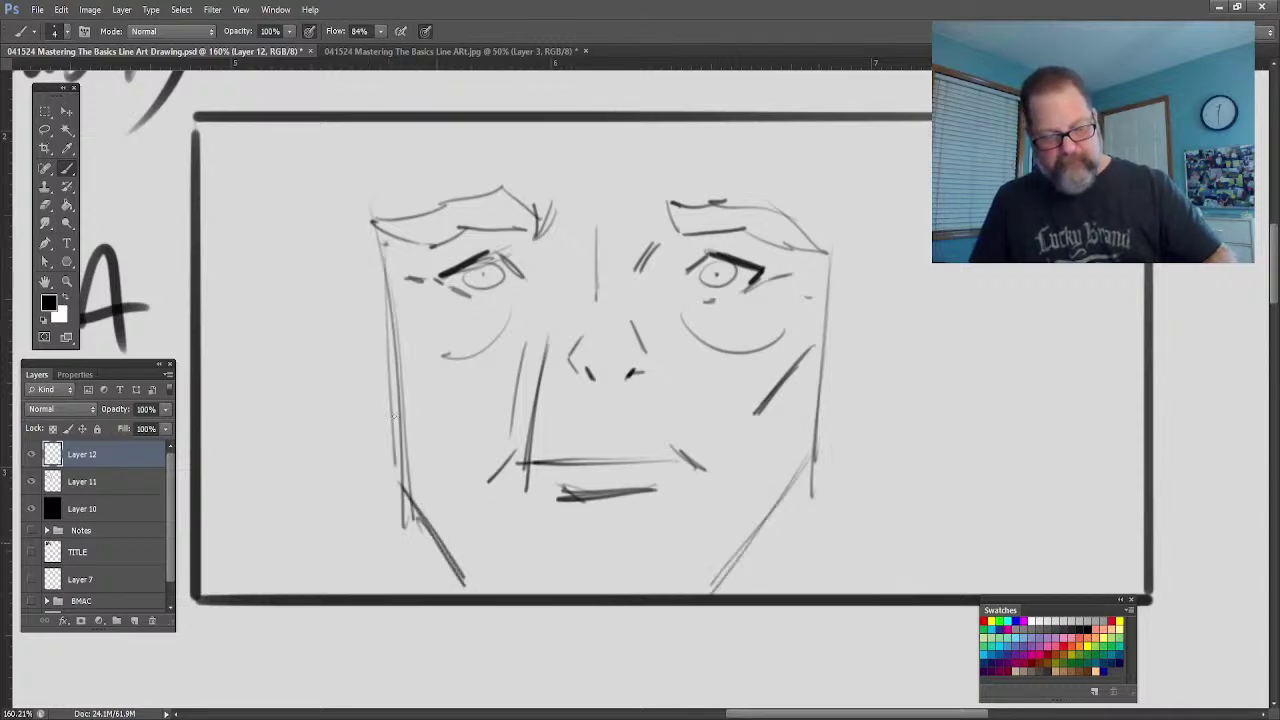
# Step: Add the outer ear edges and temple lines on both sides, plus a forehead crease and a small chin mark
pyautogui.moveTo(300, 218)
pyautogui.mouseDown()
pyautogui.moveTo(360, 400)
pyautogui.moveTo(358, 380)
pyautogui.mouseUp()
pyautogui.moveTo(909, 242)
pyautogui.mouseDown()
pyautogui.moveTo(845, 400)
pyautogui.moveTo(862, 370)
pyautogui.mouseUp()
pyautogui.moveTo(371, 118); pyautogui.dragTo(381, 252)
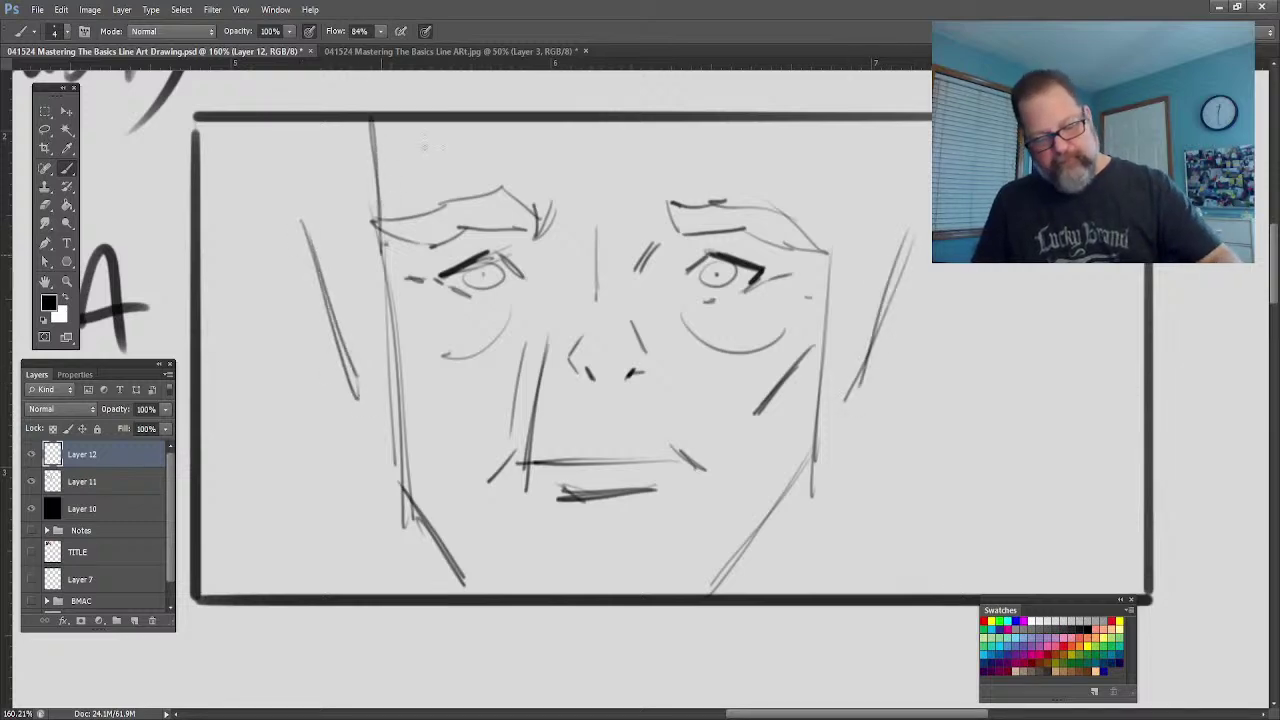
pyautogui.moveTo(845, 145); pyautogui.dragTo(829, 320)
pyautogui.moveTo(732, 159); pyautogui.dragTo(458, 158)
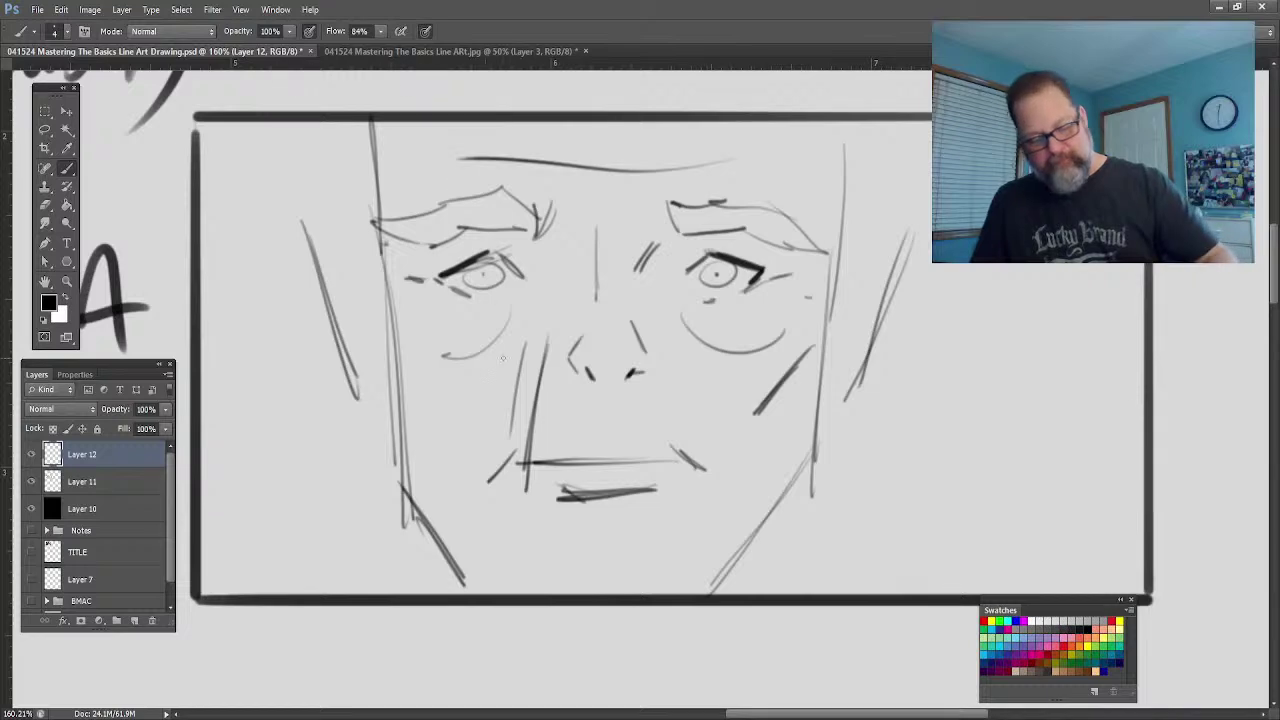
pyautogui.moveTo(631, 530); pyautogui.dragTo(633, 531)
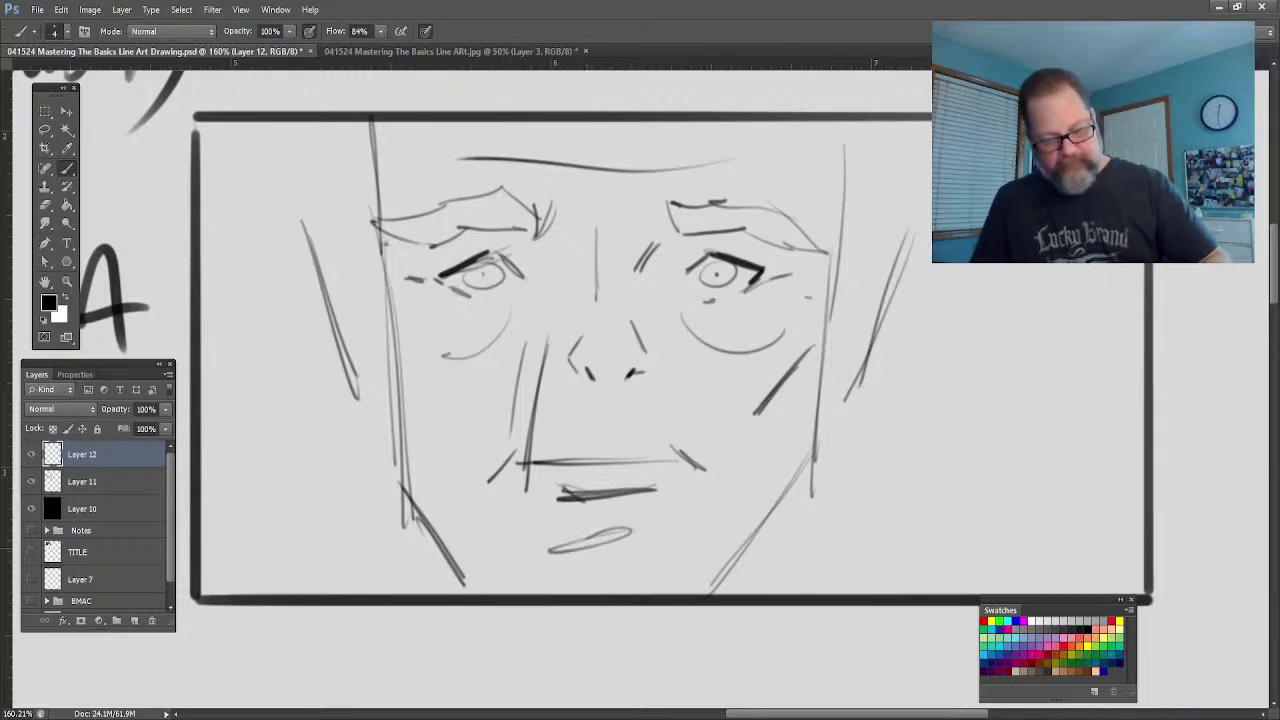
# Step: Complete both ears with inner lines and reinforce the hairline and jaw contours with the thin brush
pyautogui.moveTo(386, 294)
pyautogui.mouseDown()
pyautogui.moveTo(316, 218)
pyautogui.moveTo(388, 352)
pyautogui.mouseUp()
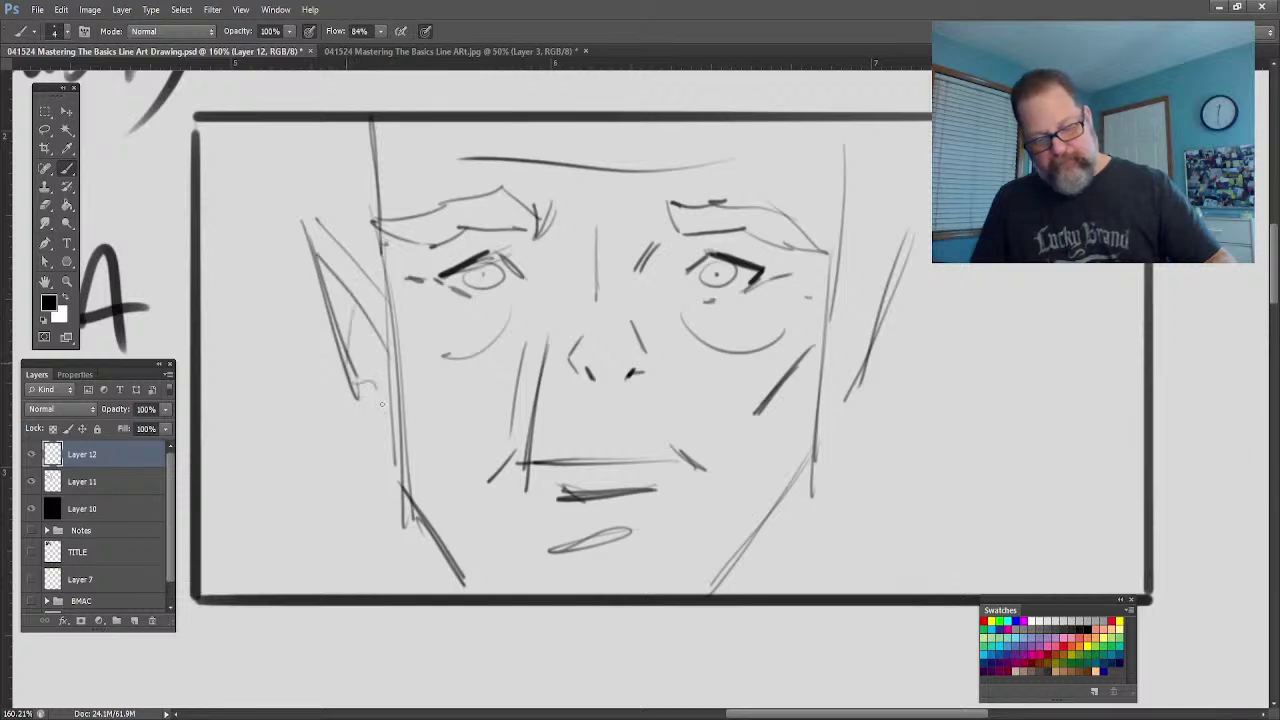
pyautogui.moveTo(904, 224); pyautogui.dragTo(834, 314)
pyautogui.moveTo(896, 274)
pyautogui.mouseDown()
pyautogui.moveTo(848, 344)
pyautogui.moveTo(826, 420)
pyautogui.mouseUp()
pyautogui.moveTo(856, 276); pyautogui.dragTo(878, 138)
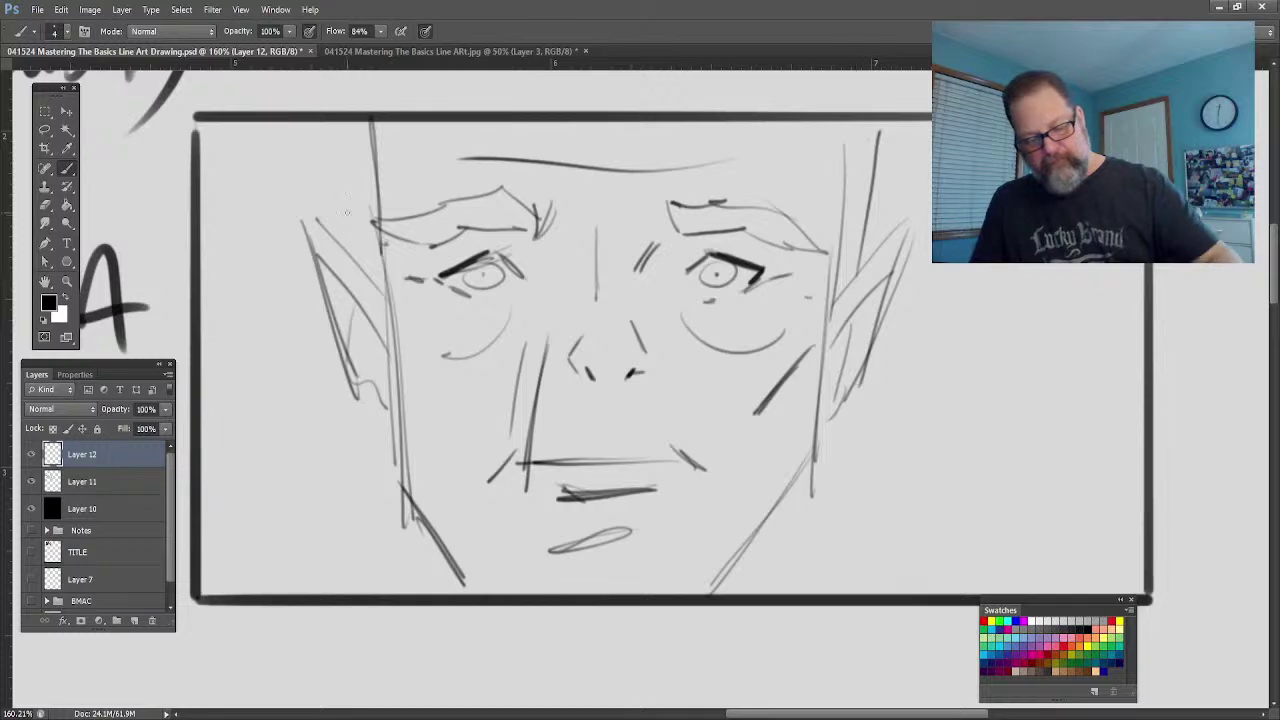
pyautogui.moveTo(330, 125)
pyautogui.mouseDown()
pyautogui.moveTo(383, 256)
pyautogui.moveTo(408, 518)
pyautogui.mouseUp()
pyautogui.moveTo(395, 425); pyautogui.dragTo(490, 590)
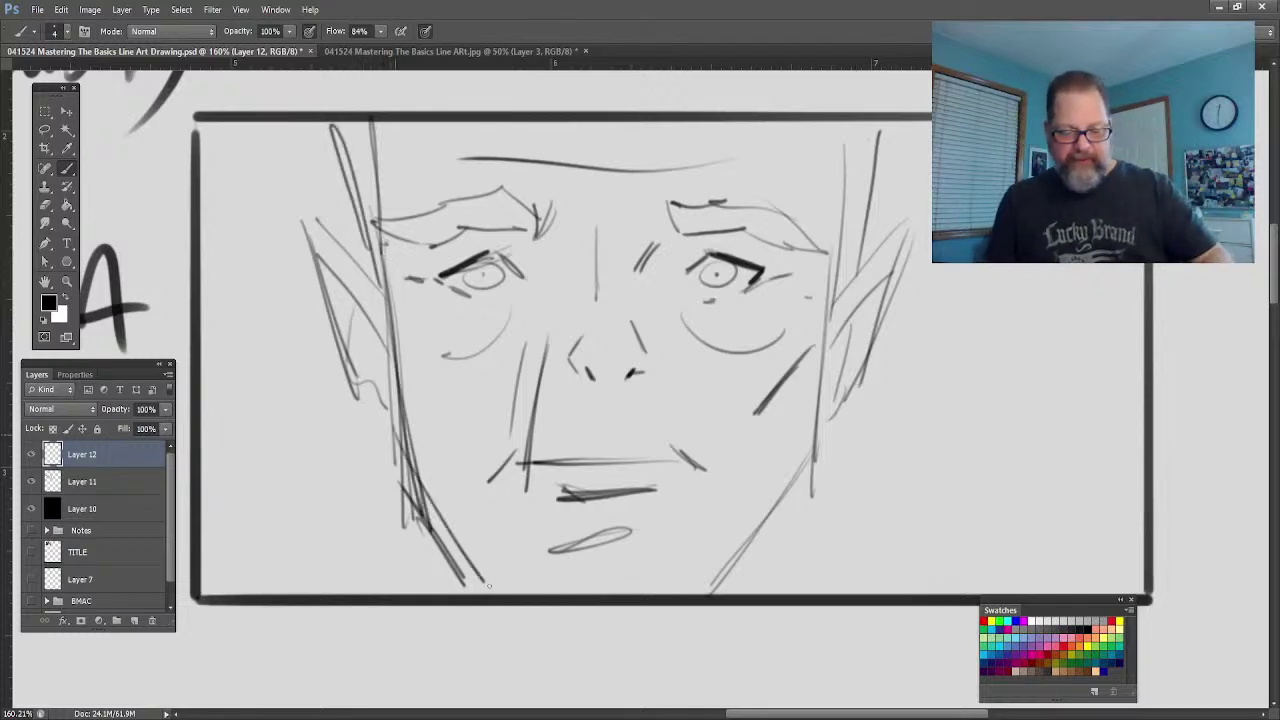
pyautogui.moveTo(385, 450); pyautogui.dragTo(496, 594)
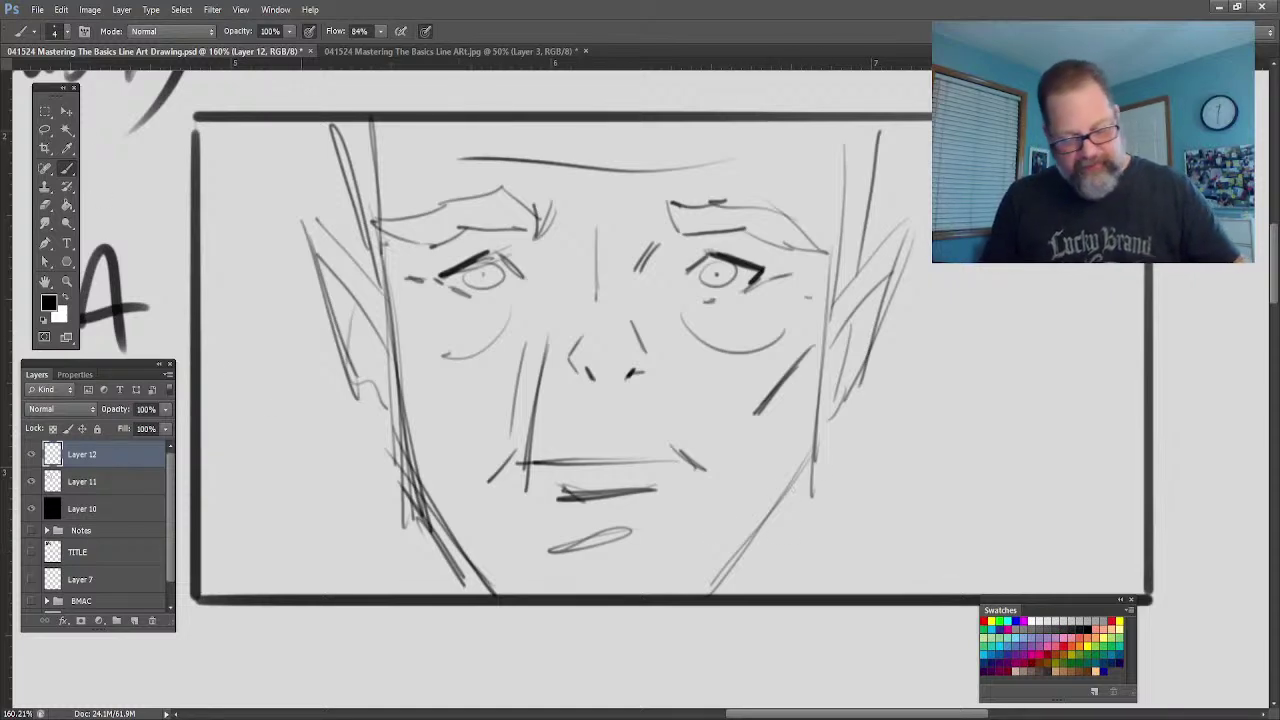
# Step: Make a short test stroke beside the face, then darken the nostrils and mouth corners with a 25 px brush
pyautogui.moveTo(290, 464)
pyautogui.mouseDown()
pyautogui.moveTo(218, 466)
pyautogui.moveTo(288, 466)
pyautogui.moveTo(220, 466)
pyautogui.moveTo(231, 464)
pyautogui.mouseUp()
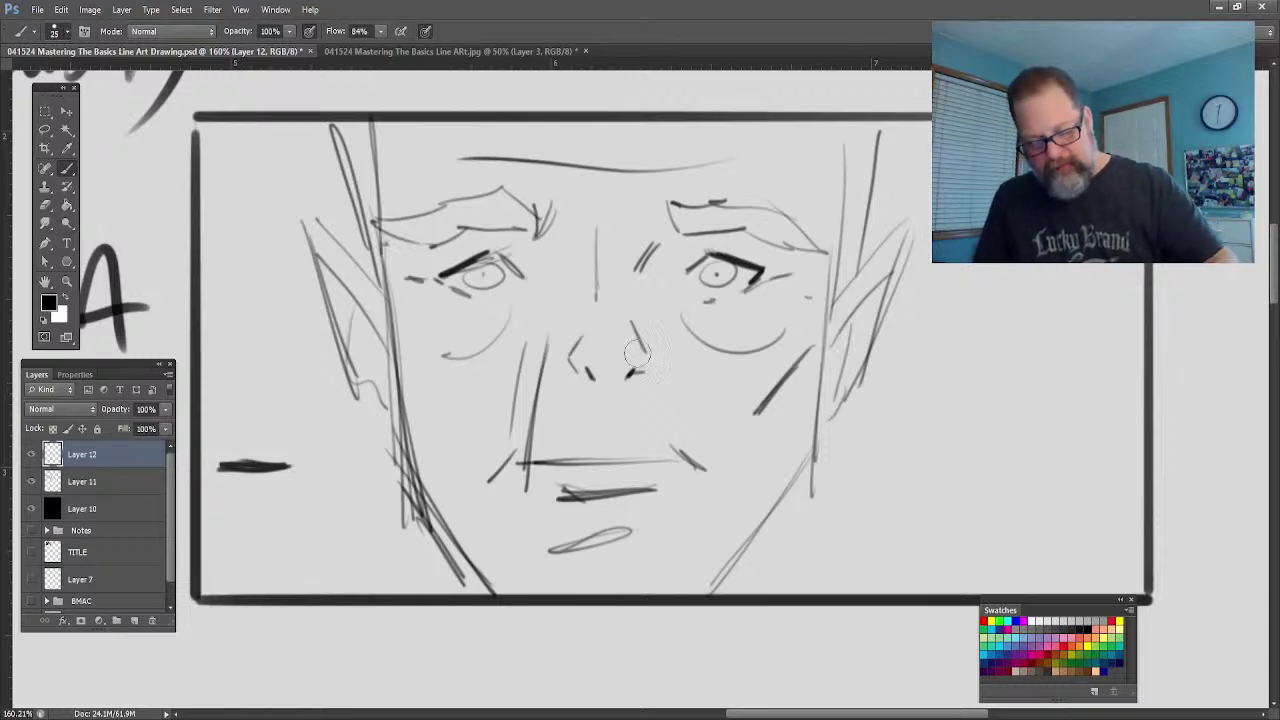
pyautogui.moveTo(628, 372); pyautogui.dragTo(591, 376)
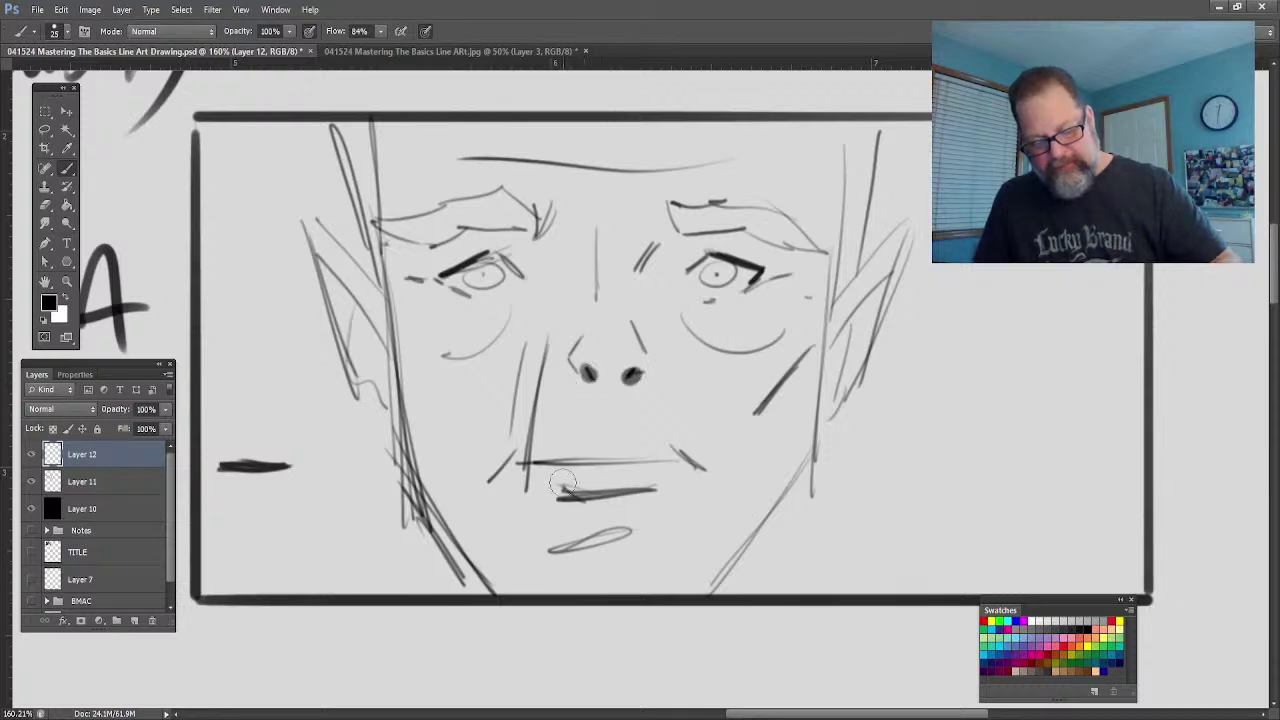
pyautogui.moveTo(522, 466); pyautogui.dragTo(532, 468)
pyautogui.moveTo(668, 456)
pyautogui.mouseDown()
pyautogui.moveTo(700, 466)
pyautogui.moveTo(672, 462)
pyautogui.mouseUp()
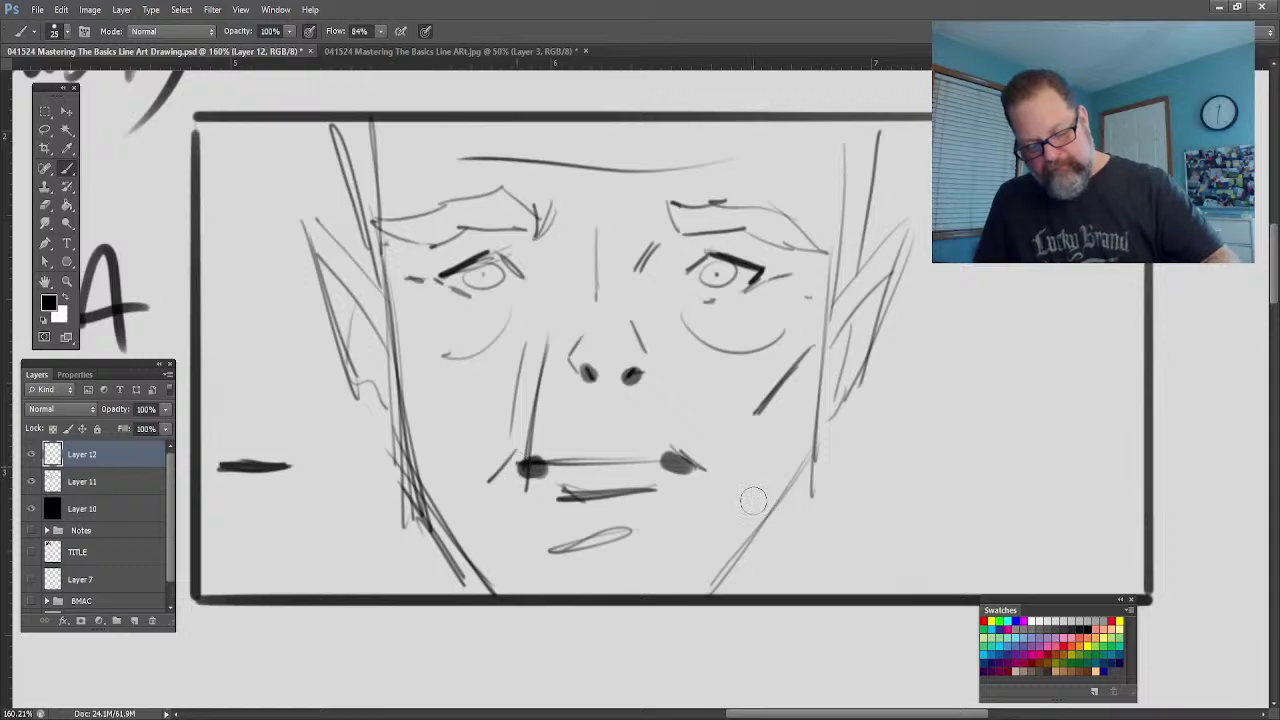
# Step: Thicken both sides of the face and jawline with the 25 px brush and darken the upper eyelids and outer eye corners
pyautogui.moveTo(832, 318); pyautogui.dragTo(812, 484)
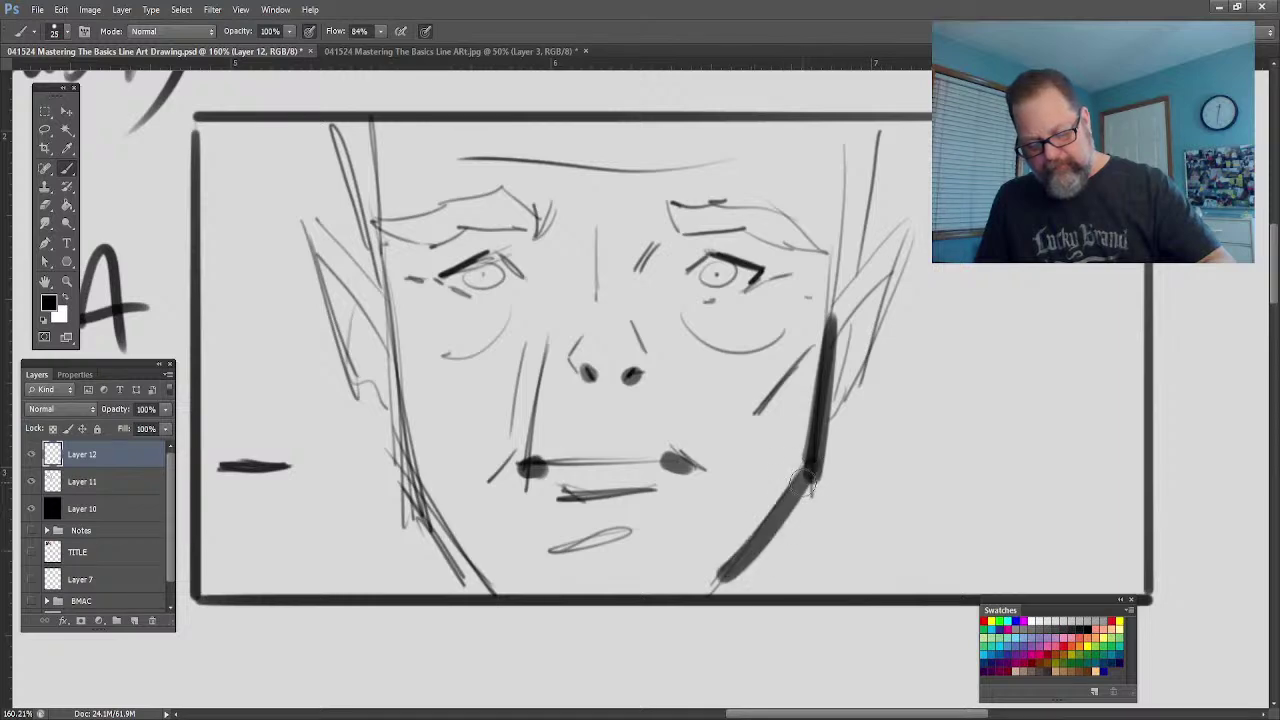
pyautogui.moveTo(812, 462)
pyautogui.mouseDown()
pyautogui.moveTo(712, 590)
pyautogui.moveTo(738, 576)
pyautogui.mouseUp()
pyautogui.moveTo(386, 312); pyautogui.dragTo(420, 518)
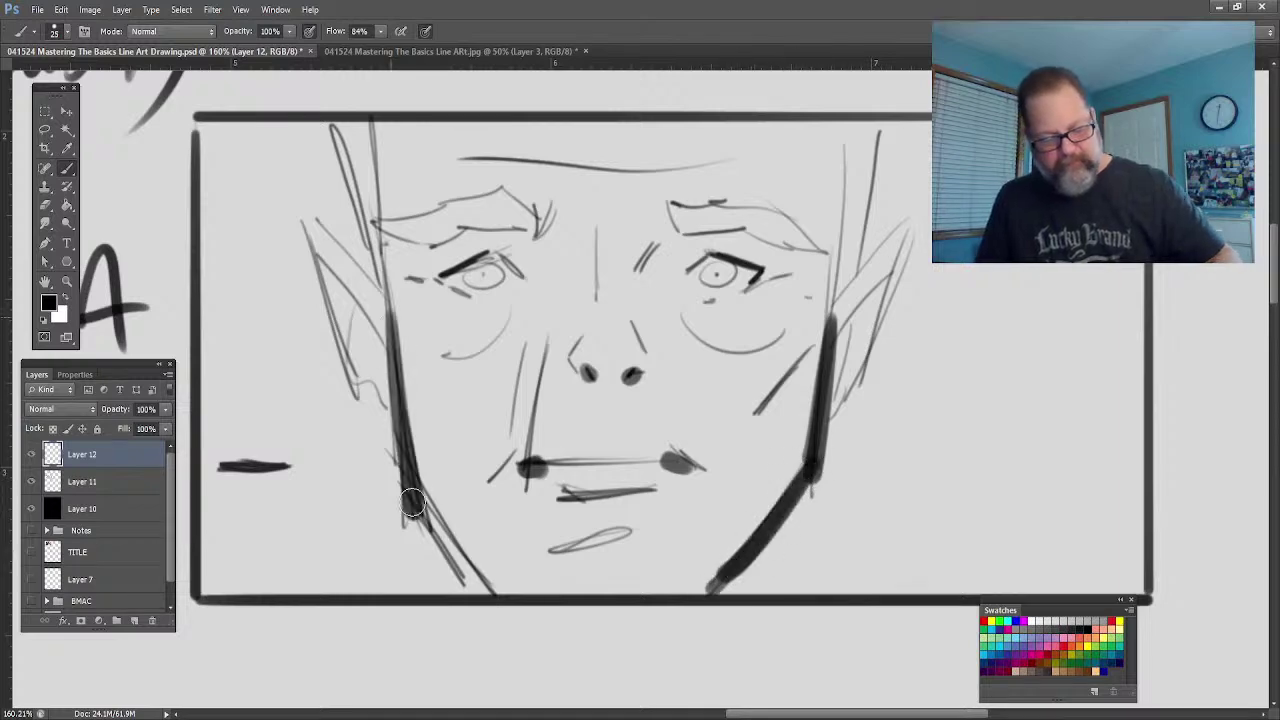
pyautogui.moveTo(392, 370)
pyautogui.mouseDown()
pyautogui.moveTo(430, 520)
pyautogui.moveTo(478, 588)
pyautogui.mouseUp()
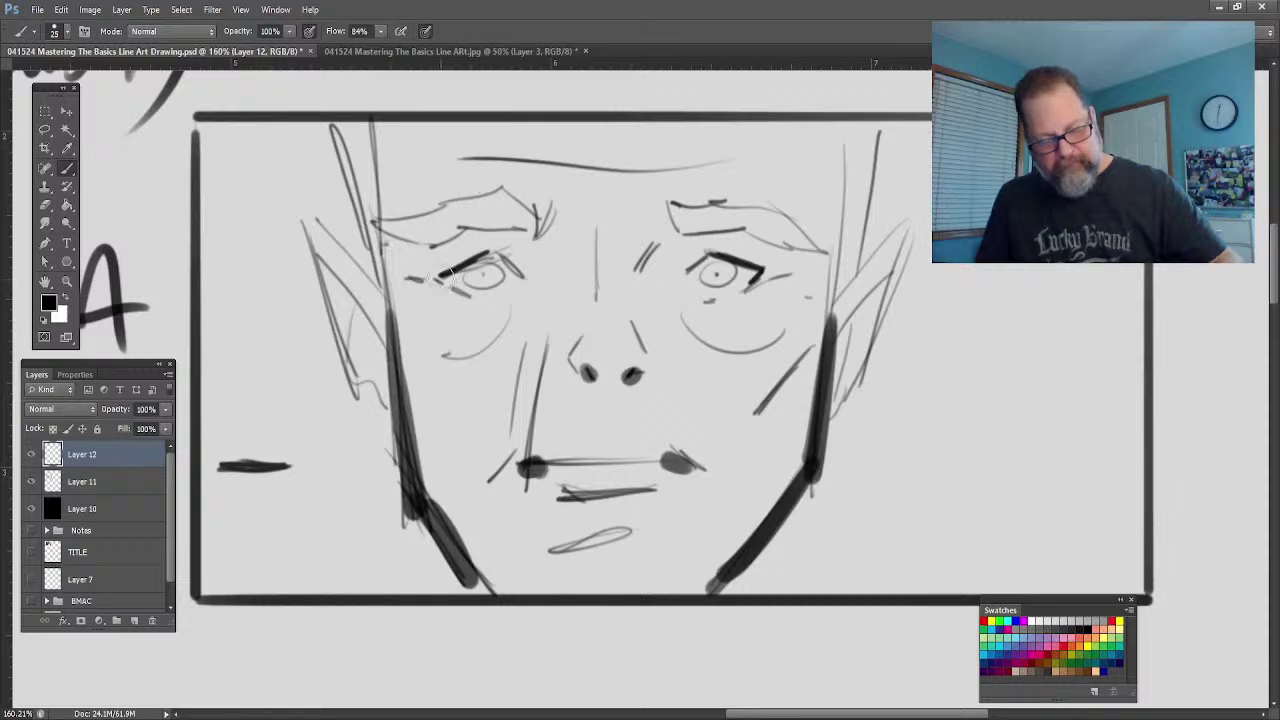
pyautogui.moveTo(442, 280)
pyautogui.mouseDown()
pyautogui.moveTo(494, 250)
pyautogui.moveTo(516, 266)
pyautogui.moveTo(436, 296)
pyautogui.moveTo(408, 278)
pyautogui.mouseUp()
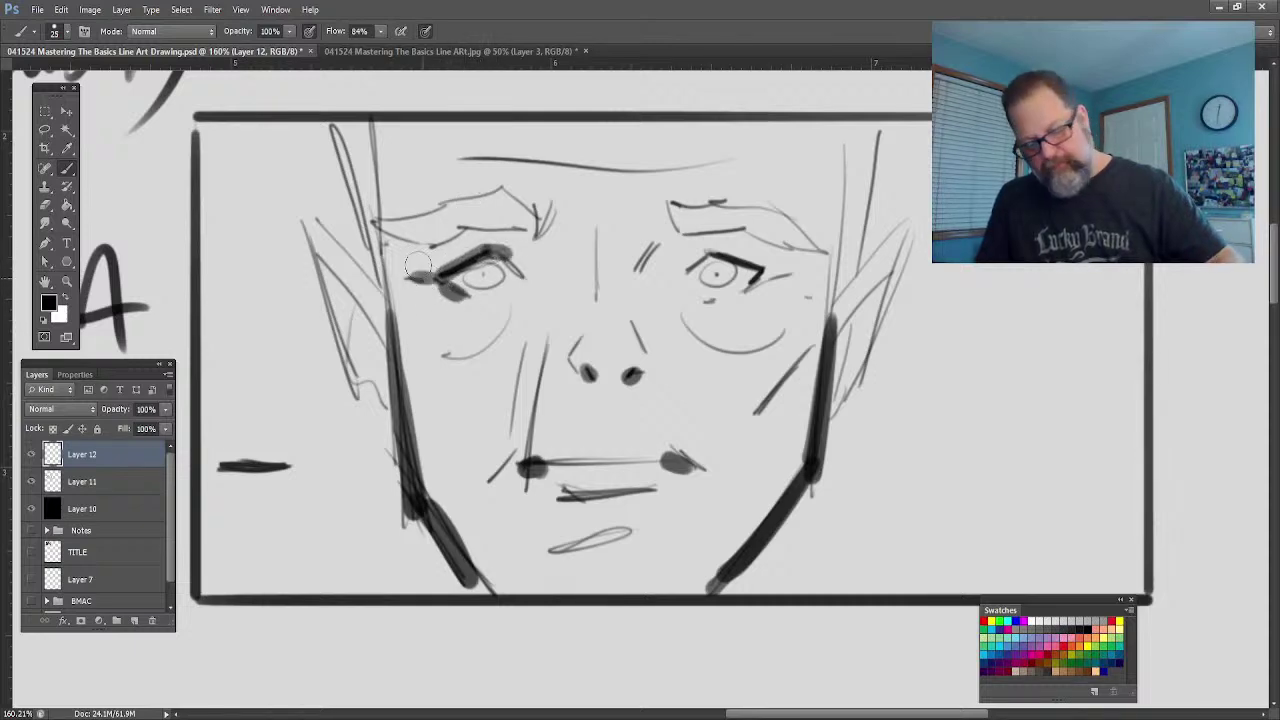
pyautogui.moveTo(704, 256)
pyautogui.mouseDown()
pyautogui.moveTo(795, 268)
pyautogui.moveTo(775, 282)
pyautogui.moveTo(772, 262)
pyautogui.mouseUp()
# Step: Paint heavy strokes along the temple lines on both sides and add a dark spot inside each ear
pyautogui.moveTo(360, 140)
pyautogui.mouseDown()
pyautogui.moveTo(390, 205)
pyautogui.moveTo(405, 362)
pyautogui.mouseUp()
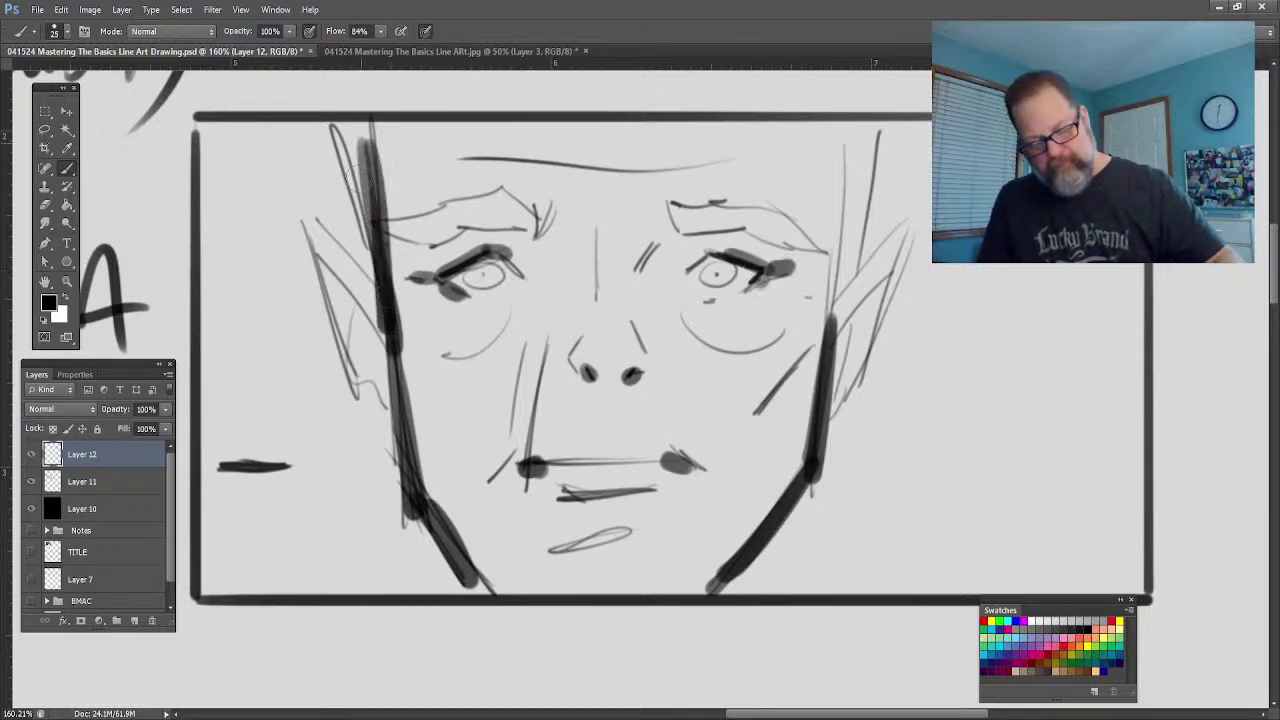
pyautogui.moveTo(330, 126)
pyautogui.mouseDown()
pyautogui.moveTo(395, 300)
pyautogui.moveTo(380, 290)
pyautogui.moveTo(364, 332)
pyautogui.moveTo(372, 352)
pyautogui.mouseUp()
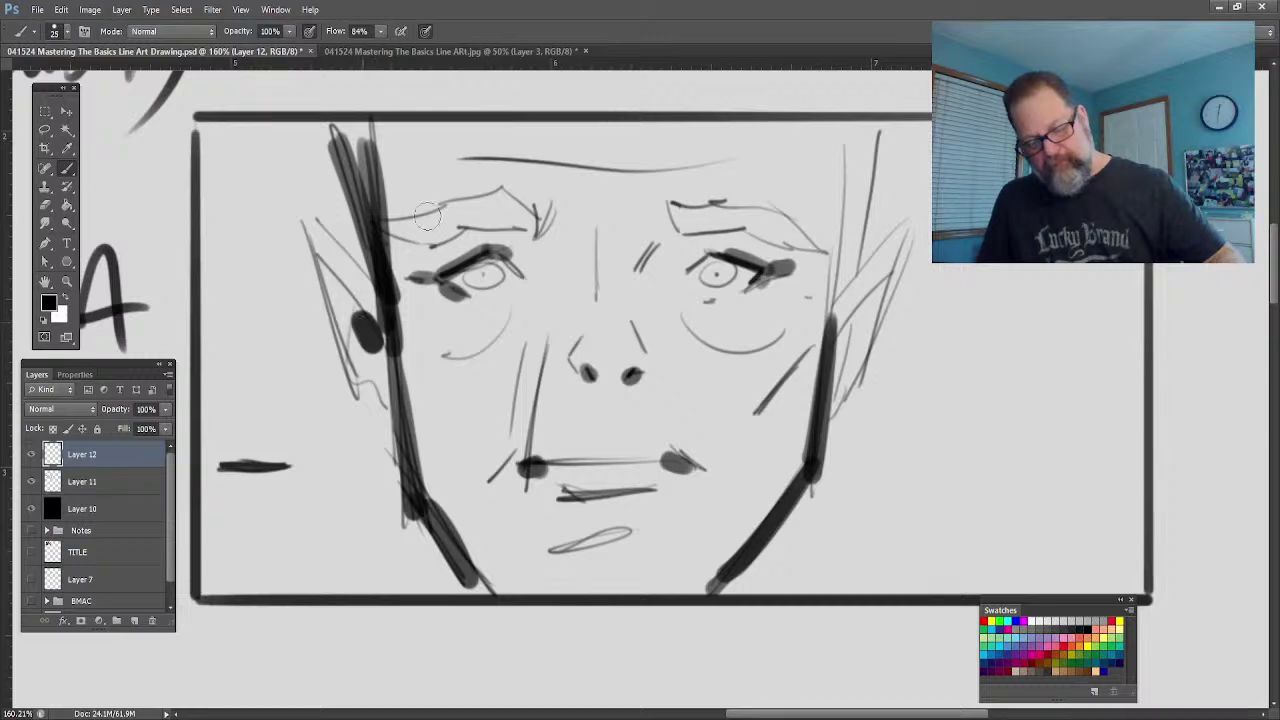
pyautogui.moveTo(866, 178); pyautogui.dragTo(836, 312)
pyautogui.moveTo(874, 116)
pyautogui.mouseDown()
pyautogui.moveTo(840, 306)
pyautogui.moveTo(848, 356)
pyautogui.mouseUp()
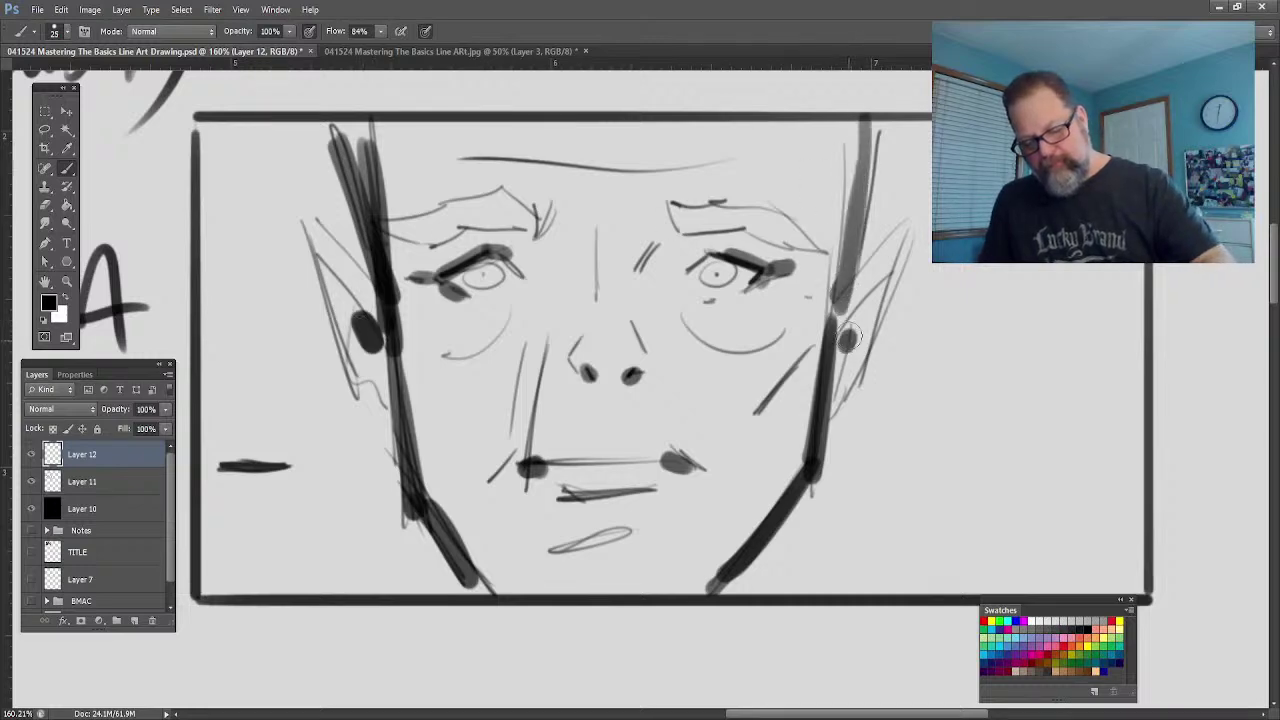
pyautogui.moveTo(840, 310); pyautogui.dragTo(850, 345)
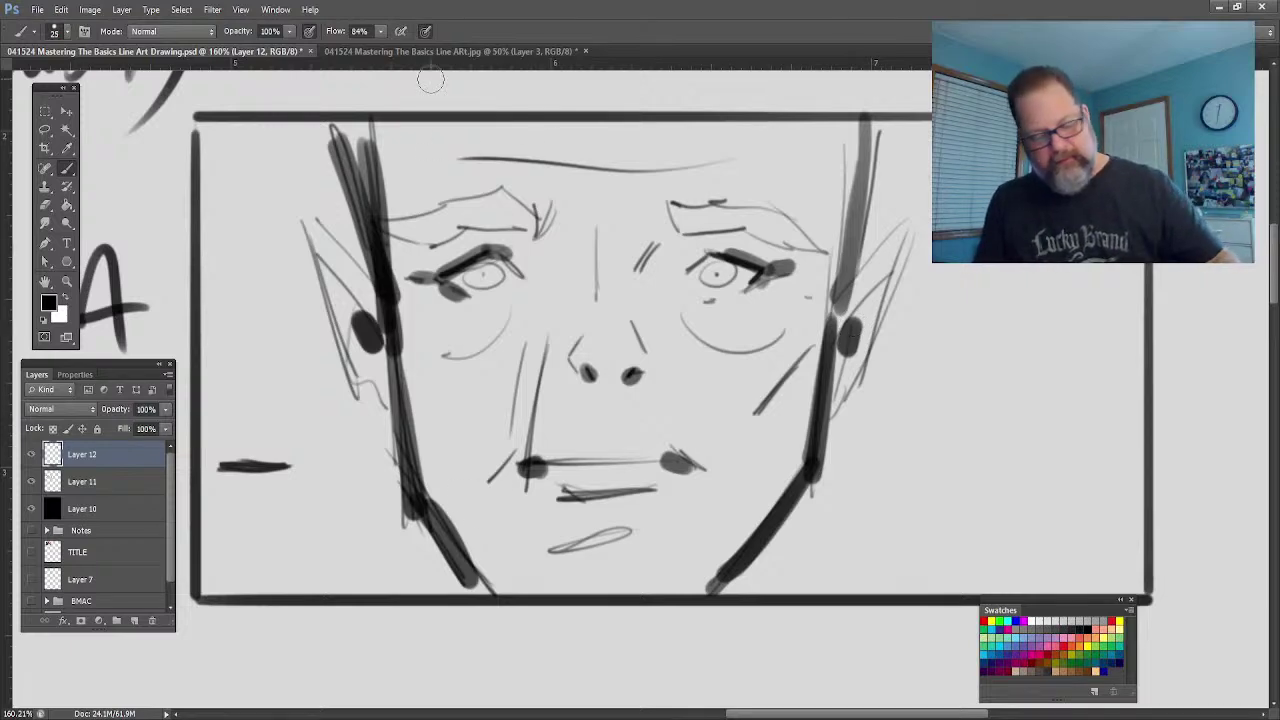
# Step: Lasso the eyebrow on the left of the drawing, fill it with black using the Paint Bucket, and deselect
pyautogui.click(44, 131)
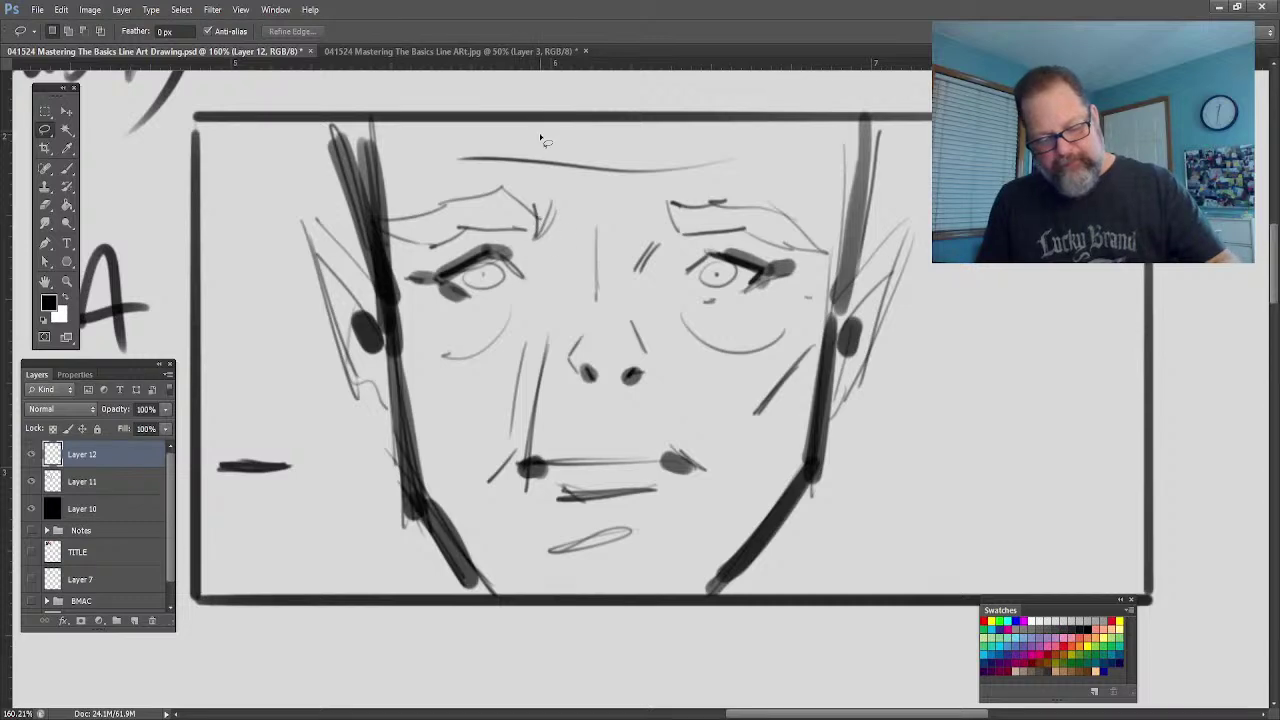
pyautogui.moveTo(500, 196)
pyautogui.mouseDown()
pyautogui.moveTo(542, 226)
pyautogui.moveTo(537, 236)
pyautogui.mouseUp()
pyautogui.click(67, 205)
pyautogui.click(450, 228)
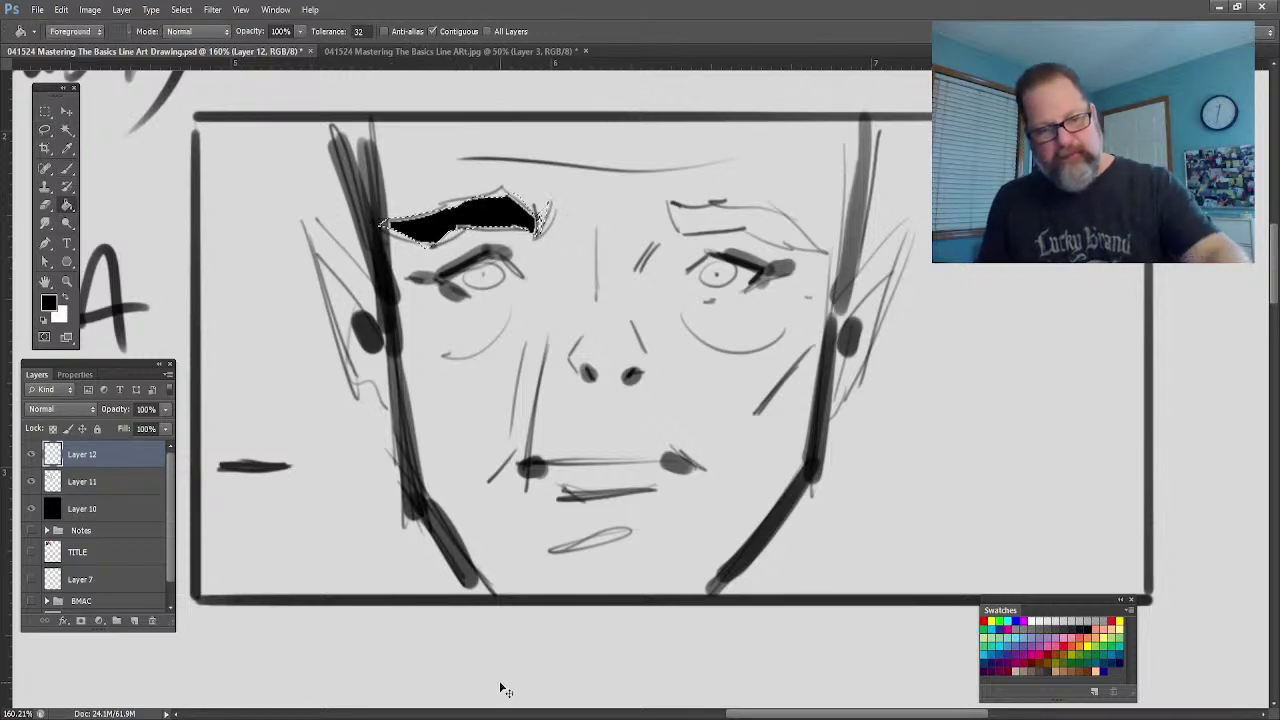
pyautogui.hotkey('ctrl', 'd')
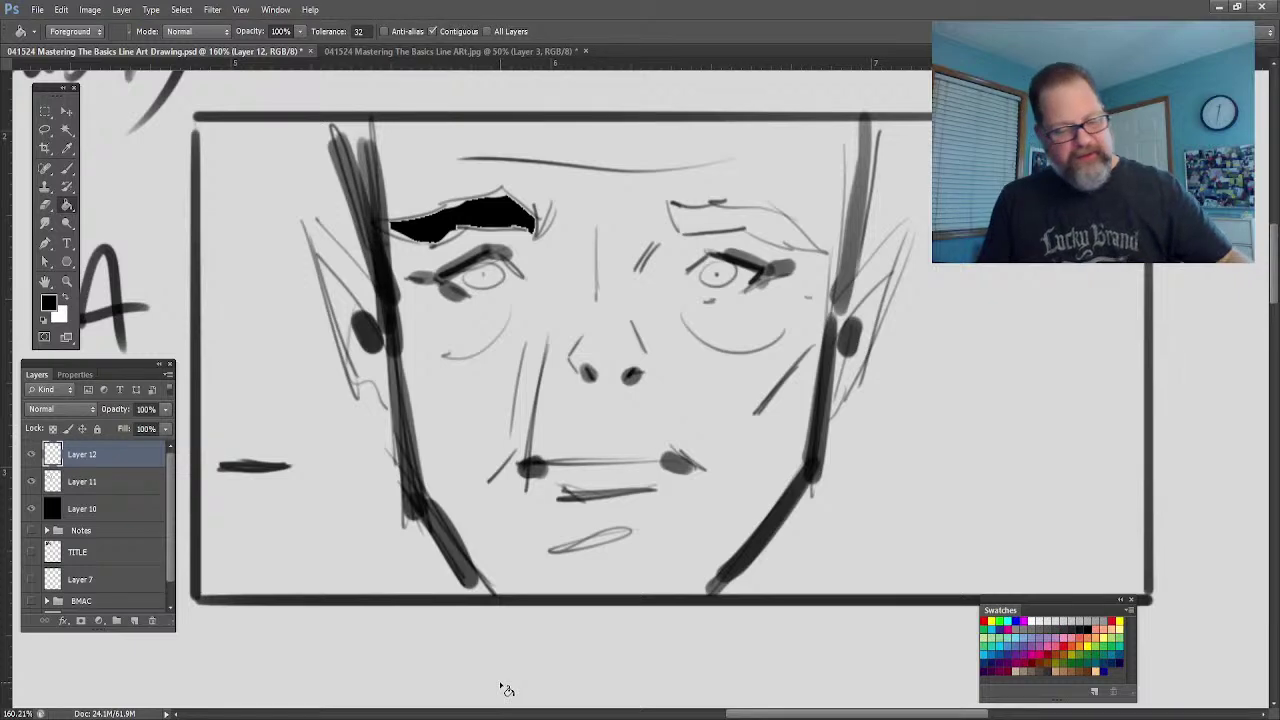
# Step: Lasso the eyebrow on the right of the drawing, fill all of it with black, and return to the Brush tool
pyautogui.click(45, 130)
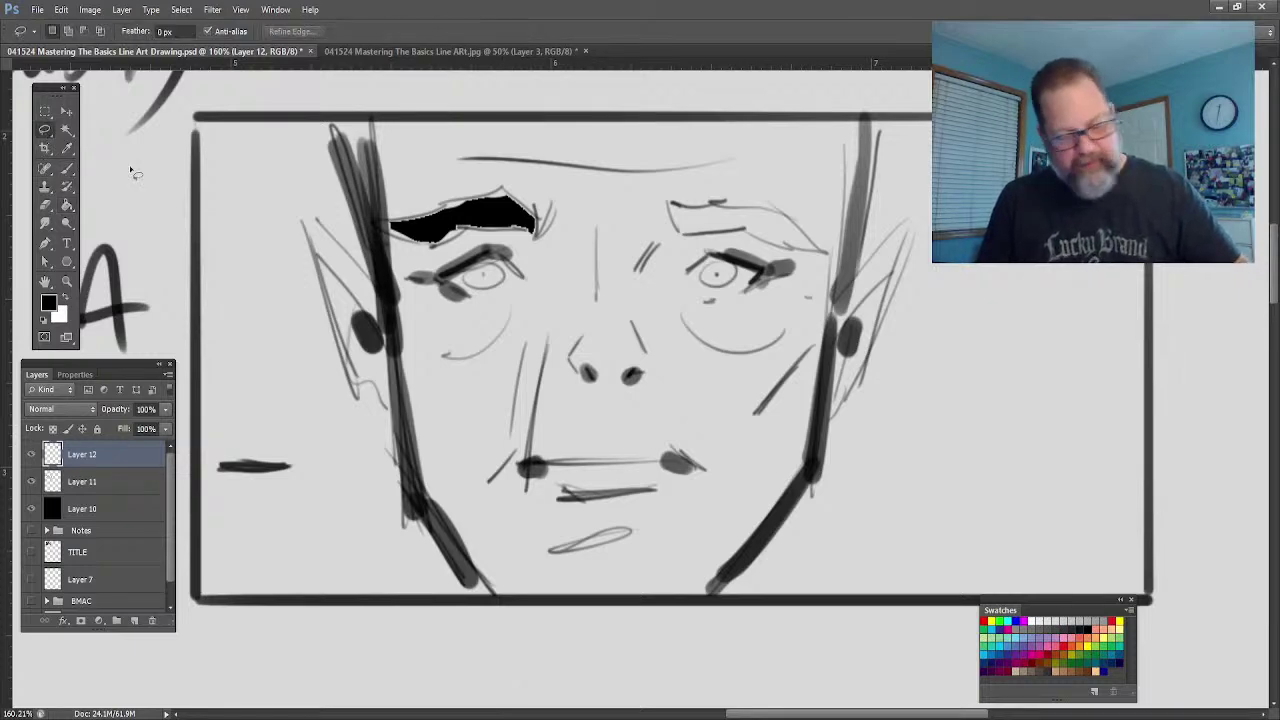
pyautogui.moveTo(680, 230)
pyautogui.mouseDown()
pyautogui.moveTo(830, 256)
pyautogui.moveTo(756, 205)
pyautogui.moveTo(670, 202)
pyautogui.mouseUp()
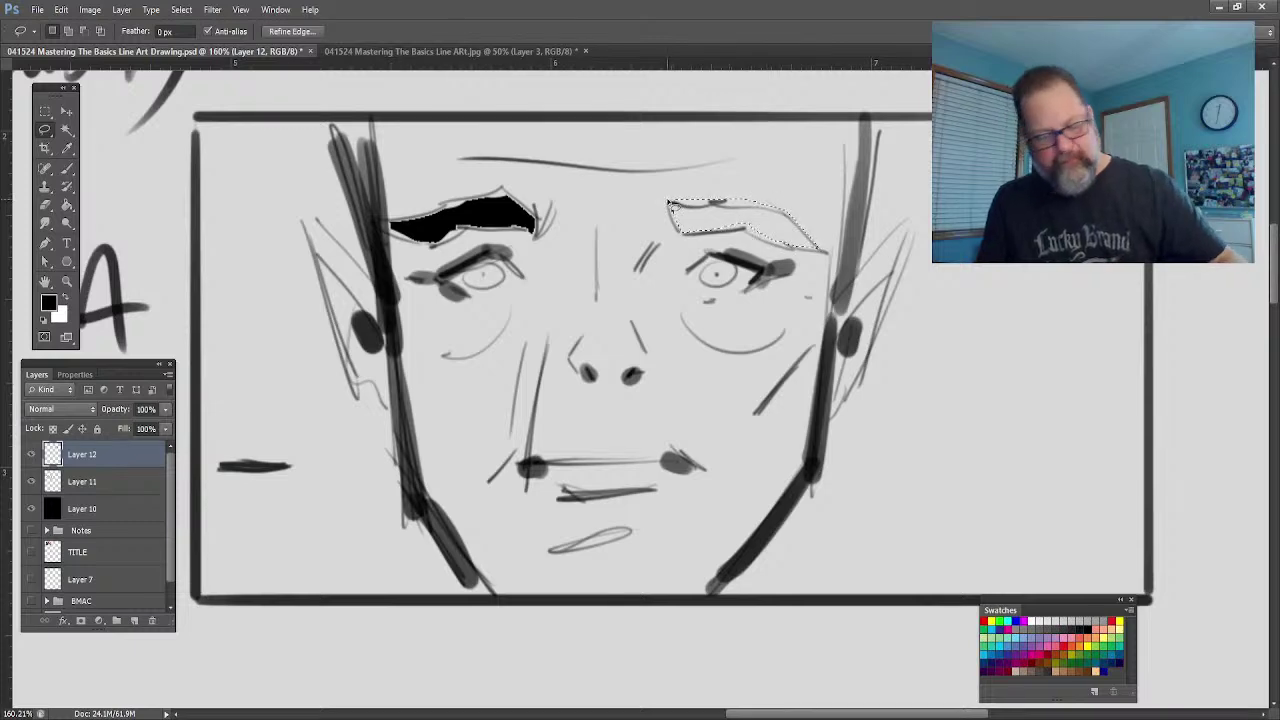
pyautogui.click(67, 205)
pyautogui.click(687, 211)
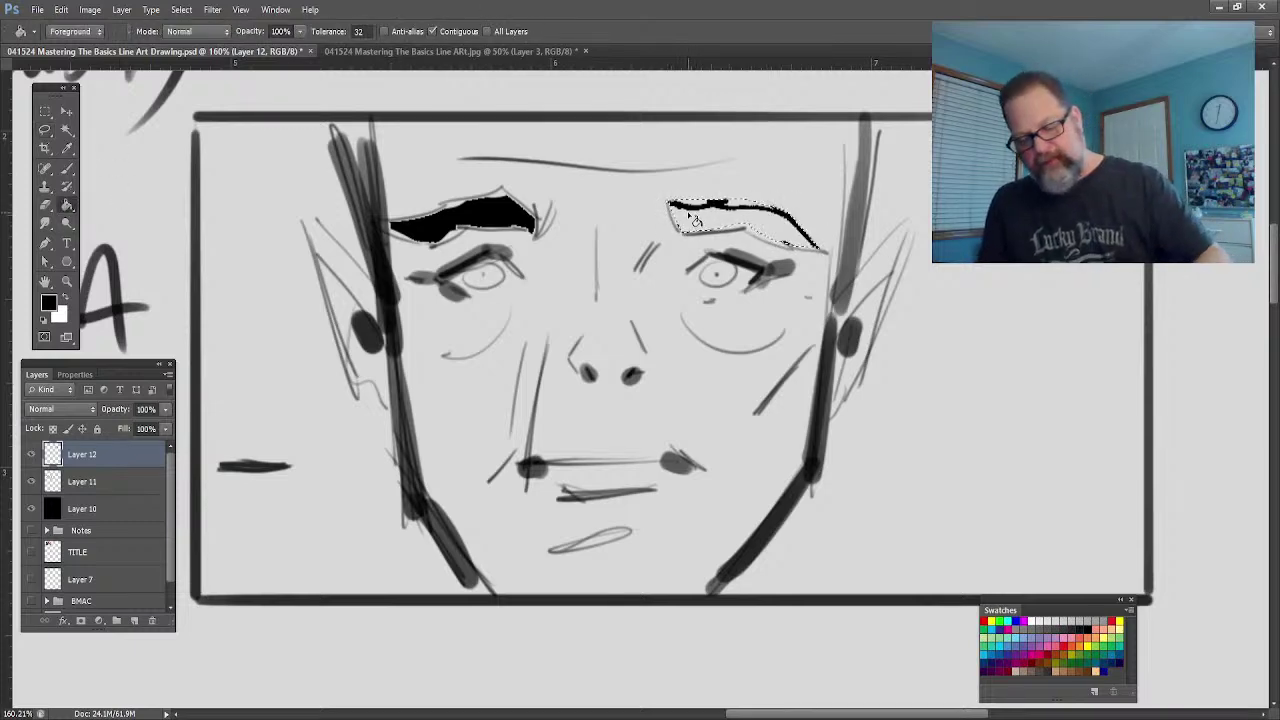
pyautogui.click(703, 228)
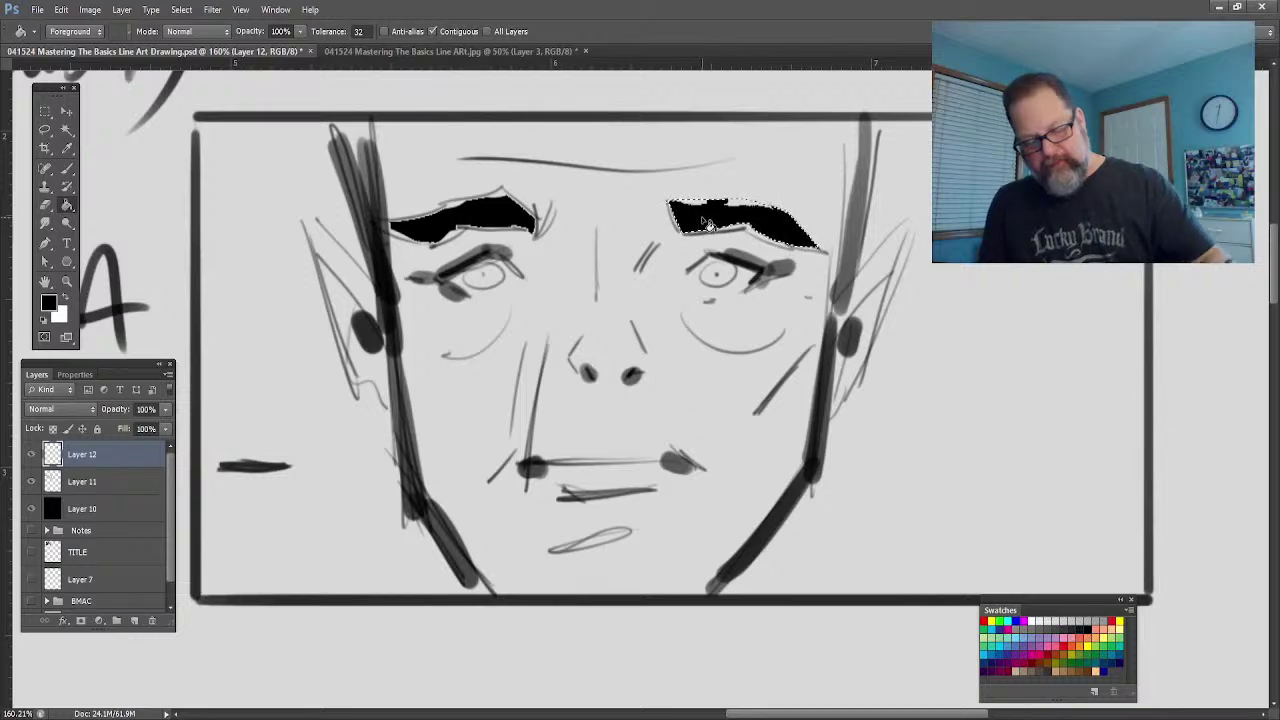
pyautogui.click(66, 170)
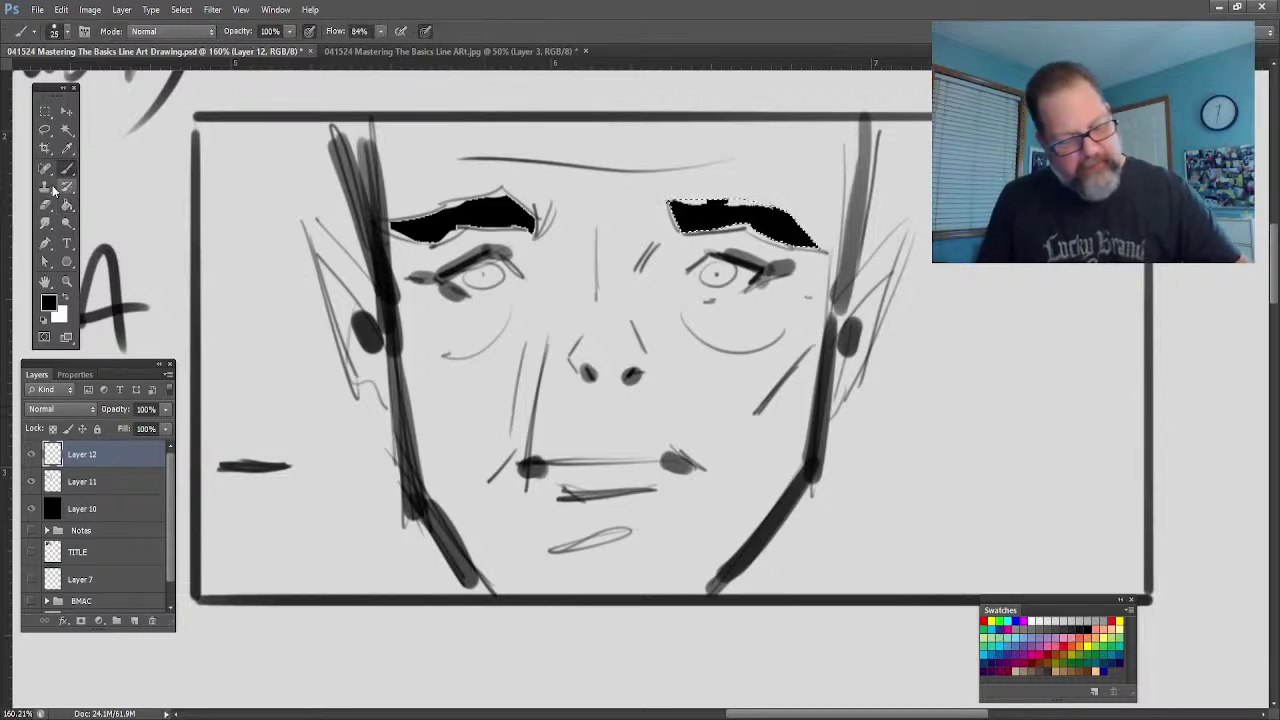
# Step: Lasso a pointed moustache with a jagged lower edge beneath the nose, fill all its parts with black, and deselect
pyautogui.click(44, 130)
pyautogui.moveTo(578, 393)
pyautogui.mouseDown()
pyautogui.moveTo(505, 450)
pyautogui.moveTo(655, 448)
pyautogui.moveTo(736, 480)
pyautogui.moveTo(660, 408)
pyautogui.mouseUp()
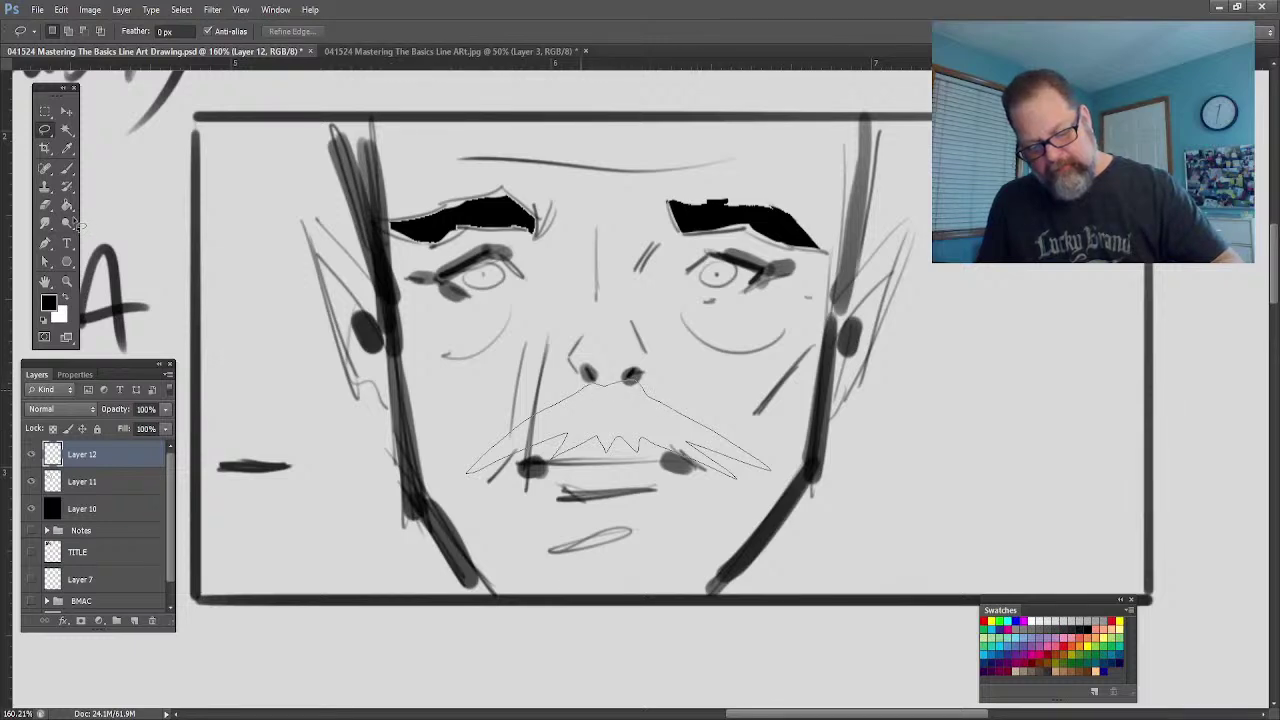
pyautogui.moveTo(455, 460); pyautogui.dragTo(458, 461)
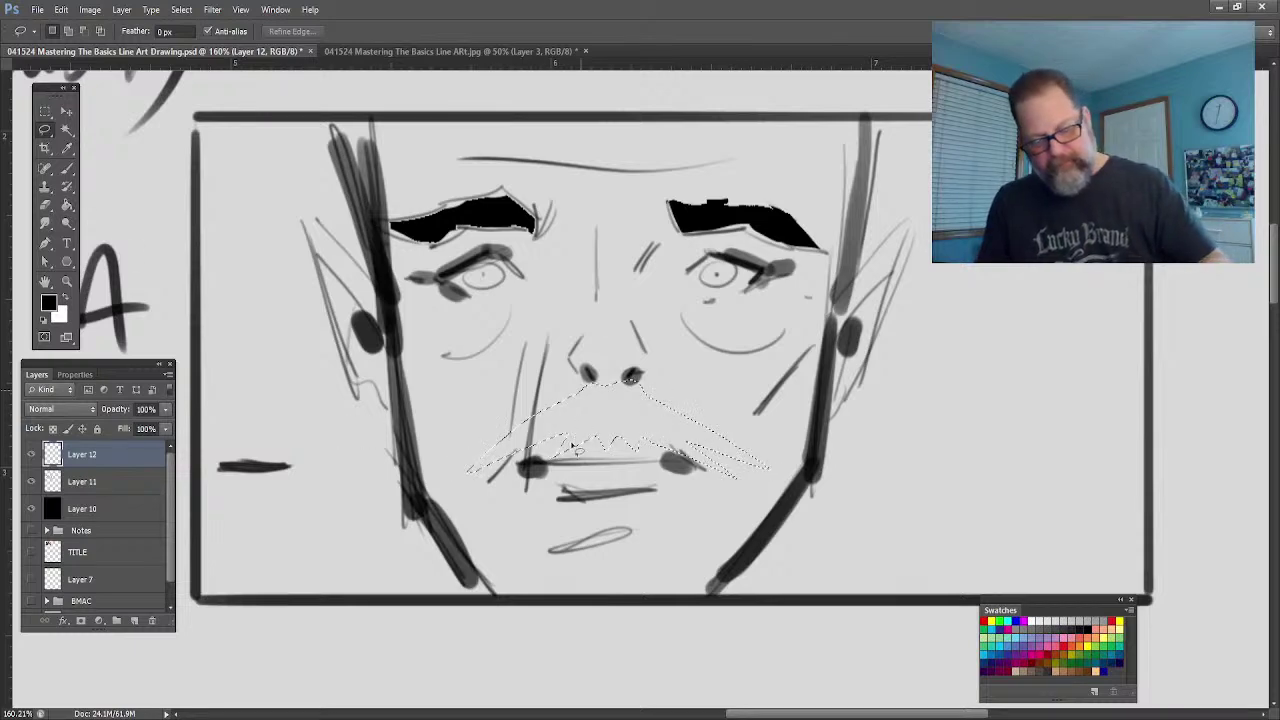
pyautogui.press('g')
pyautogui.click(592, 420)
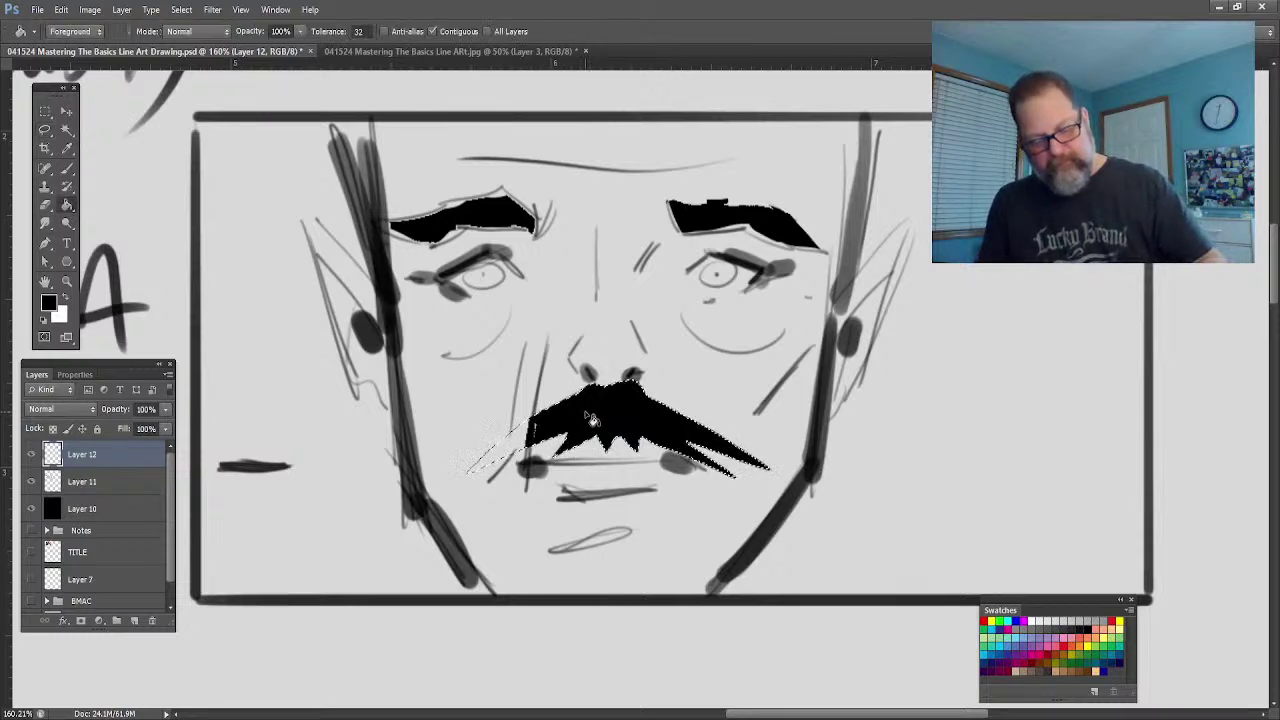
pyautogui.click(506, 462)
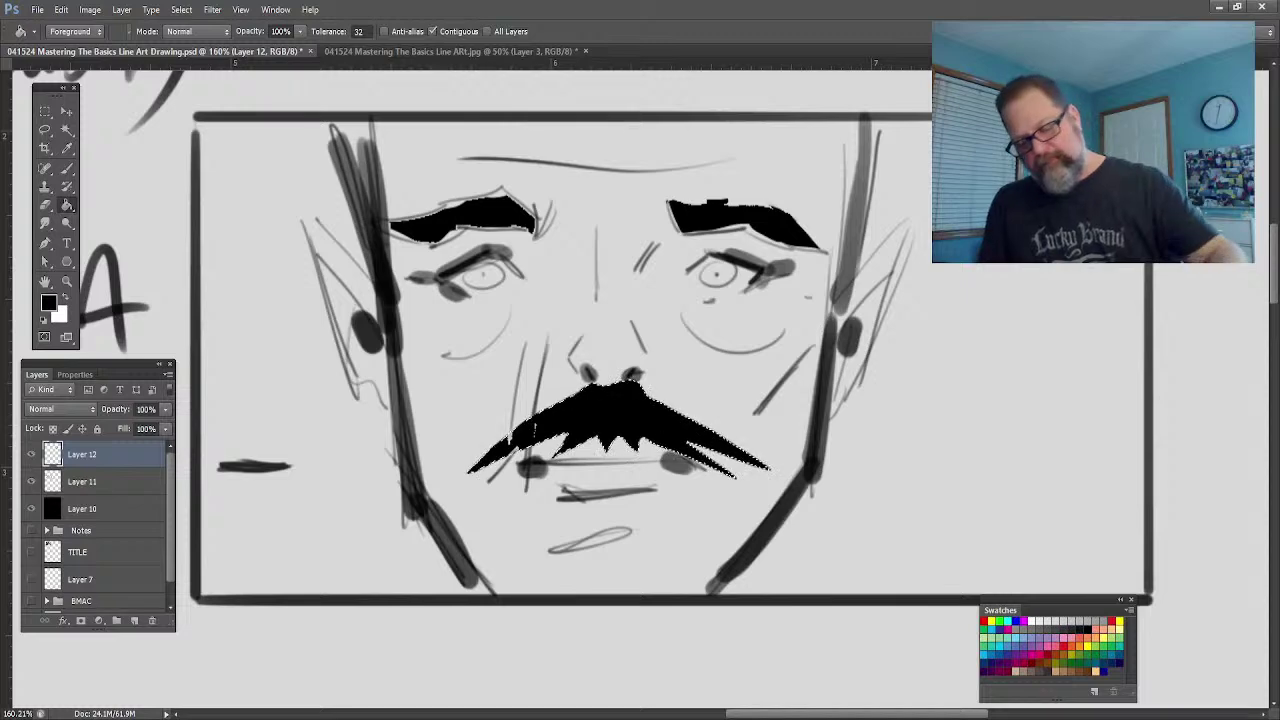
pyautogui.click(720, 460)
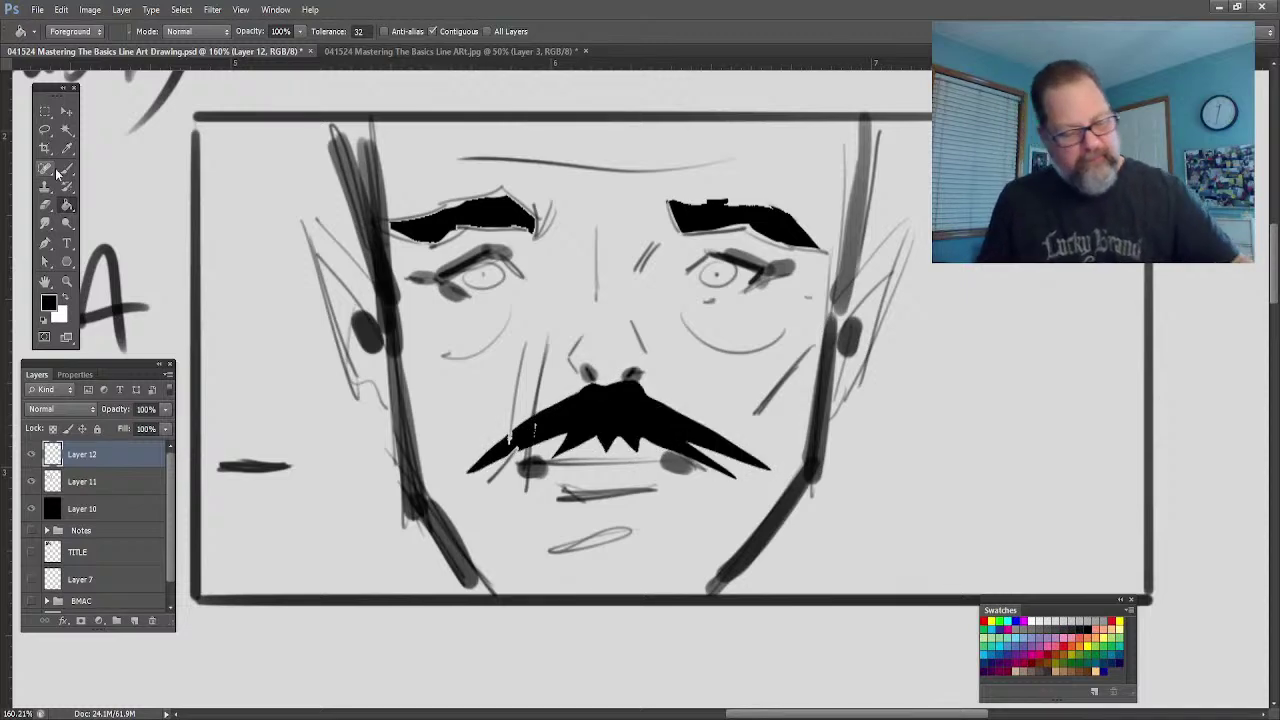
# Step: Lasso a spiky fringe and sideburns along the top of the forehead, fill the hair with black, and deselect
pyautogui.click(45, 130)
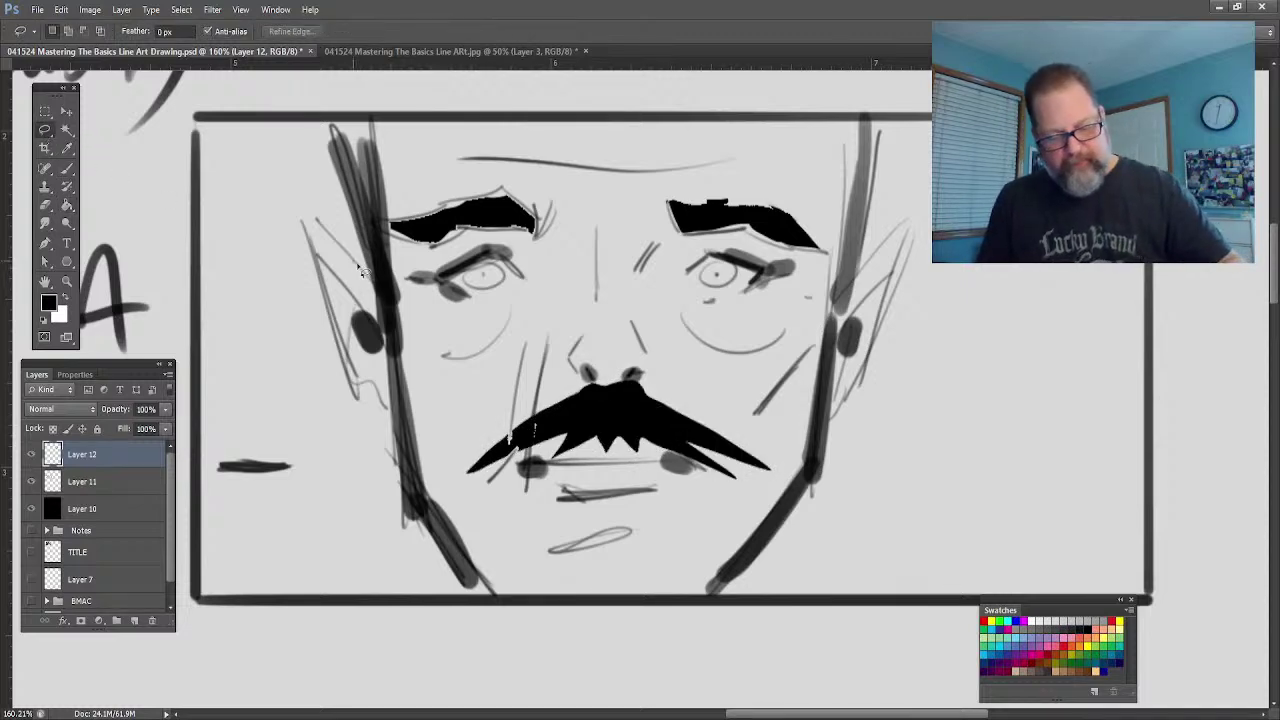
pyautogui.moveTo(386, 305)
pyautogui.mouseDown()
pyautogui.moveTo(378, 212)
pyautogui.moveTo(450, 148)
pyautogui.moveTo(622, 140)
pyautogui.moveTo(705, 118)
pyautogui.moveTo(836, 136)
pyautogui.moveTo(848, 278)
pyautogui.moveTo(862, 130)
pyautogui.moveTo(356, 126)
pyautogui.moveTo(386, 318)
pyautogui.mouseUp()
pyautogui.click(68, 207)
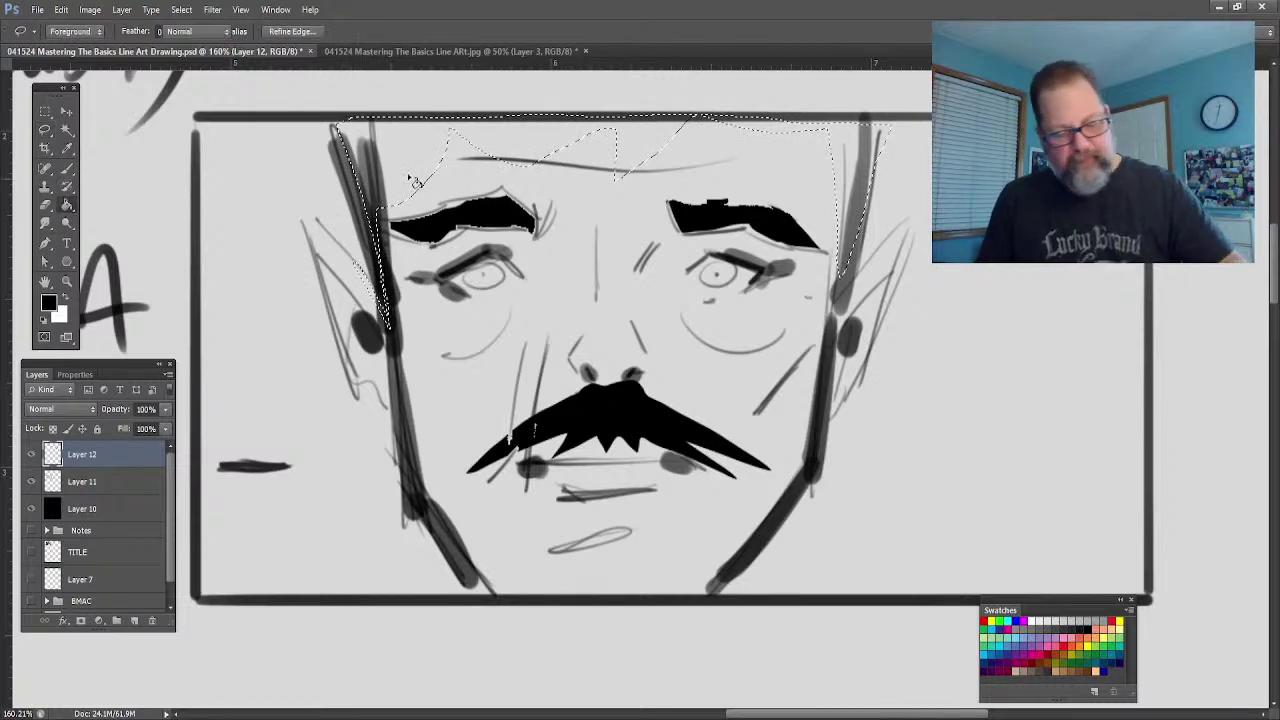
pyautogui.click(440, 312)
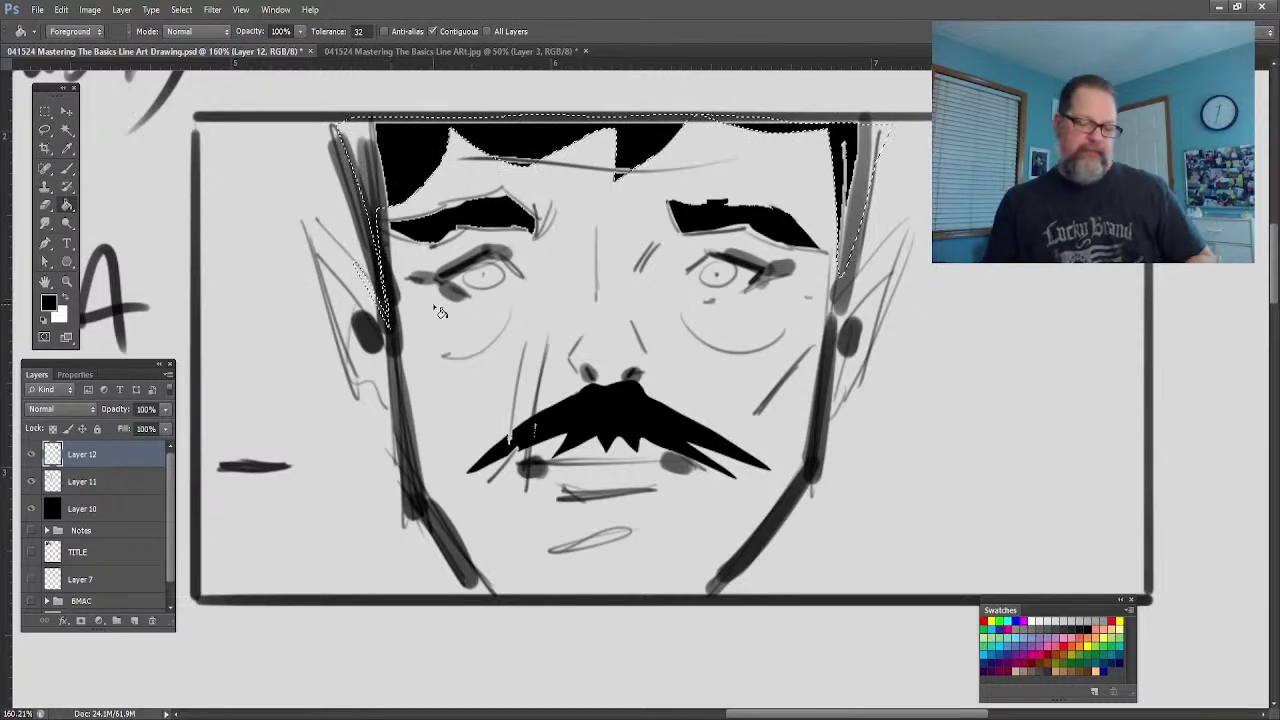
pyautogui.click(45, 132)
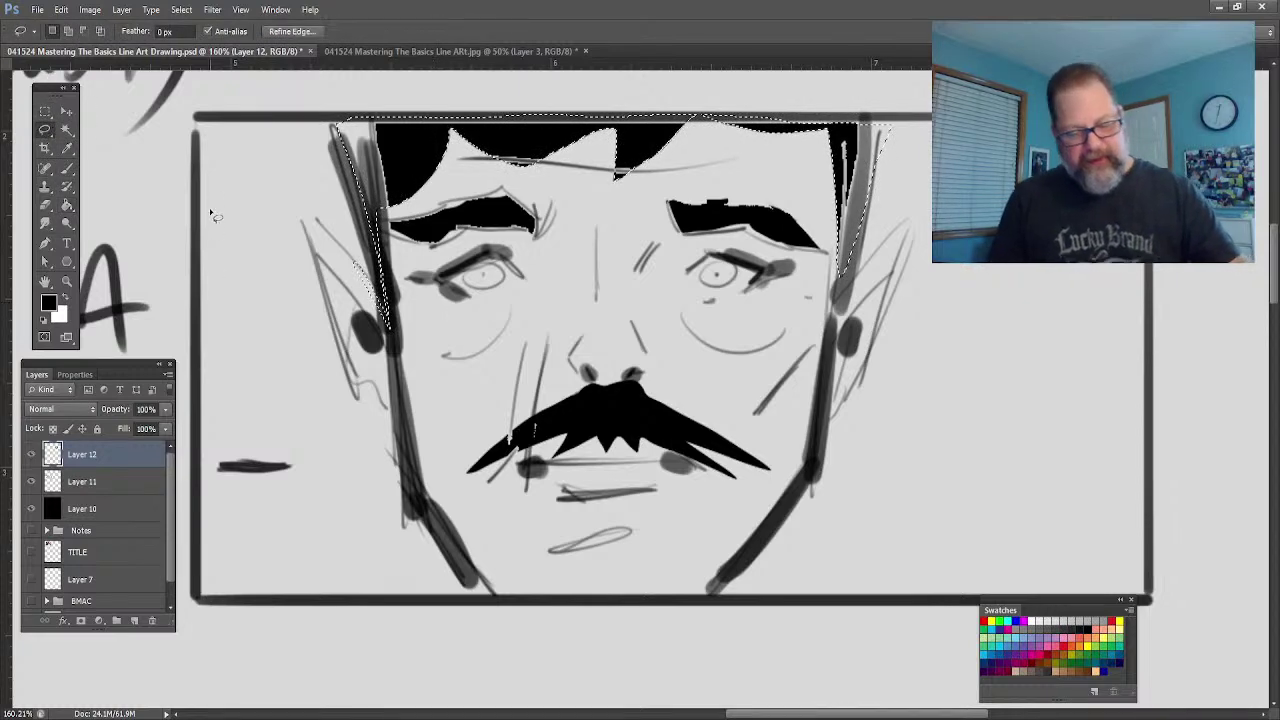
pyautogui.hotkey('ctrl', 'd')
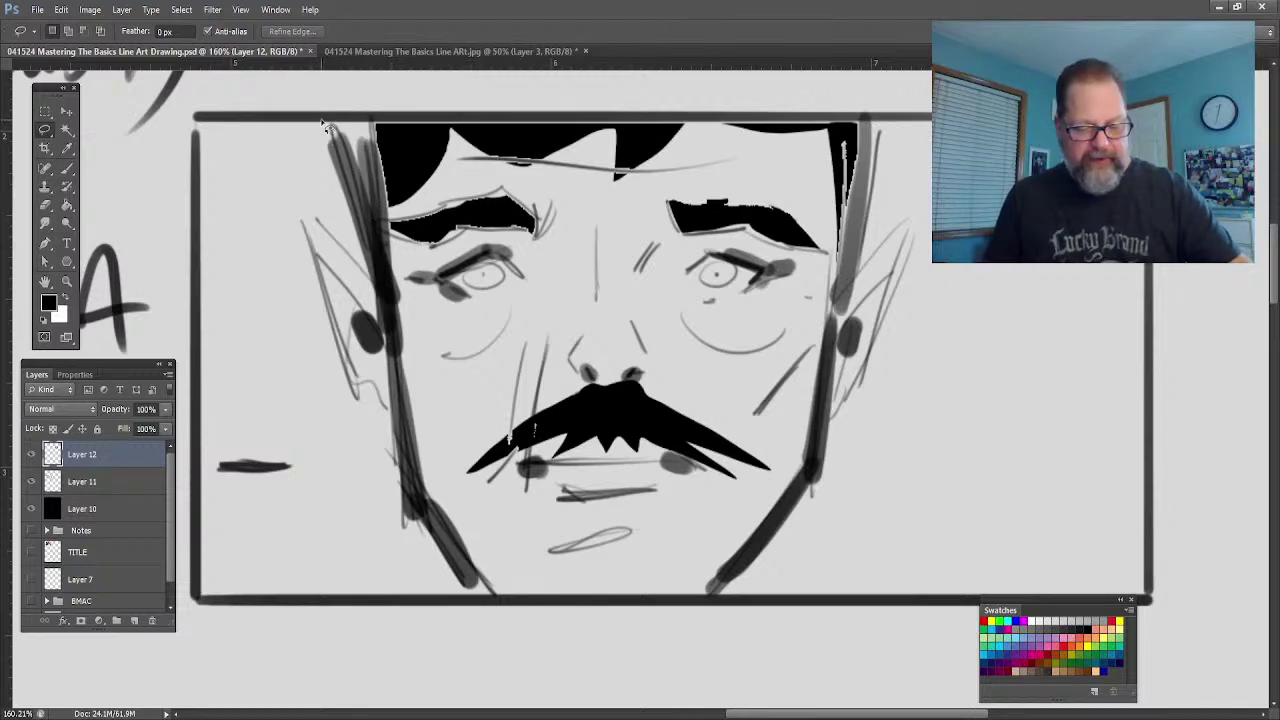
# Step: Lasso the background on both sides of the head within the frame, fill it with mid grey, and deselect
pyautogui.moveTo(320, 118)
pyautogui.mouseDown()
pyautogui.moveTo(360, 238)
pyautogui.moveTo(310, 214)
pyautogui.mouseUp()
pyautogui.moveTo(313, 262)
pyautogui.mouseDown()
pyautogui.moveTo(388, 404)
pyautogui.moveTo(406, 505)
pyautogui.moveTo(465, 580)
pyautogui.moveTo(347, 600)
pyautogui.moveTo(202, 598)
pyautogui.moveTo(196, 143)
pyautogui.moveTo(324, 122)
pyautogui.mouseUp()
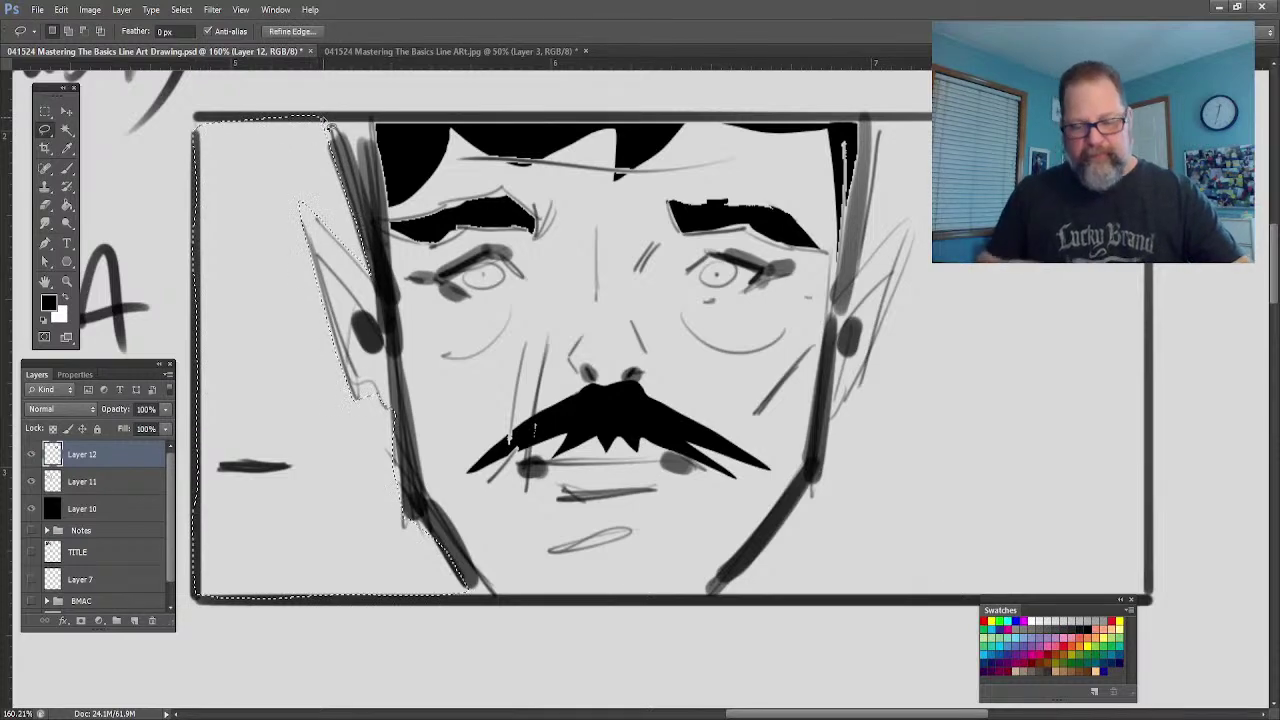
pyautogui.moveTo(880, 160)
pyautogui.mouseDown()
pyautogui.moveTo(892, 332)
pyautogui.moveTo(740, 582)
pyautogui.moveTo(765, 598)
pyautogui.moveTo(1040, 600)
pyautogui.moveTo(1152, 556)
pyautogui.moveTo(1155, 320)
pyautogui.mouseUp()
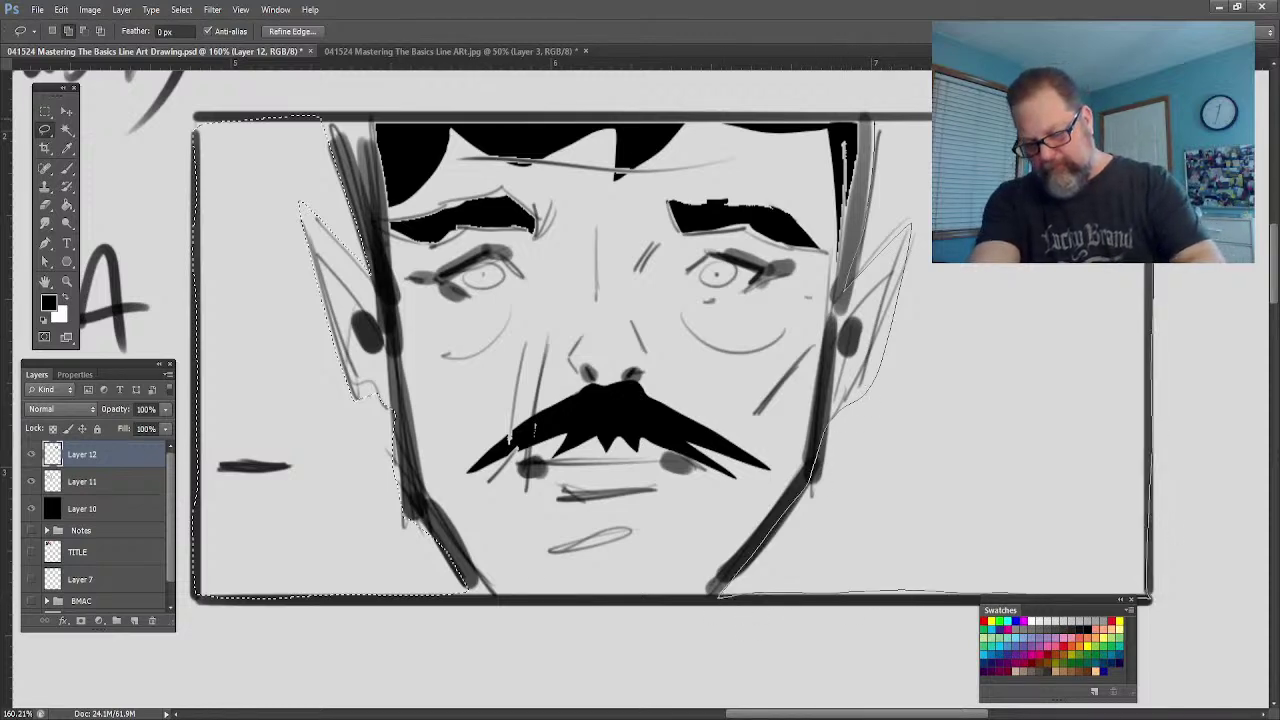
pyautogui.moveTo(880, 135); pyautogui.dragTo(878, 128)
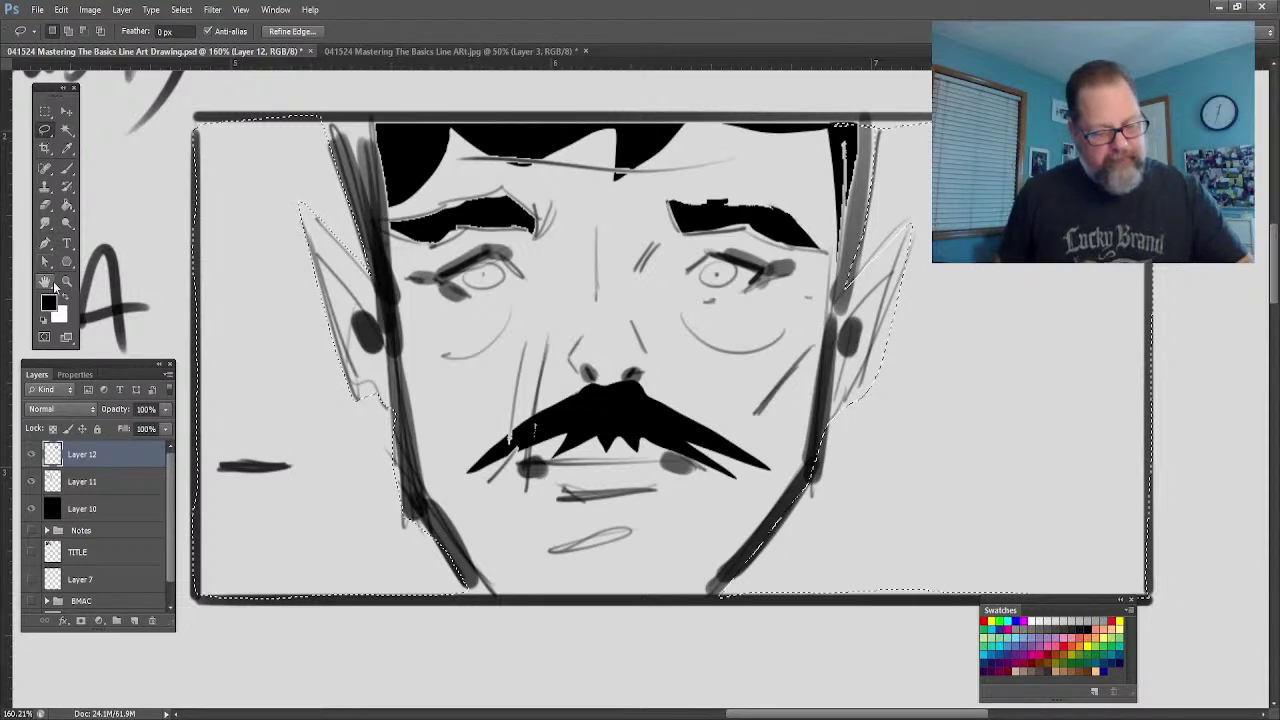
pyautogui.click(67, 205)
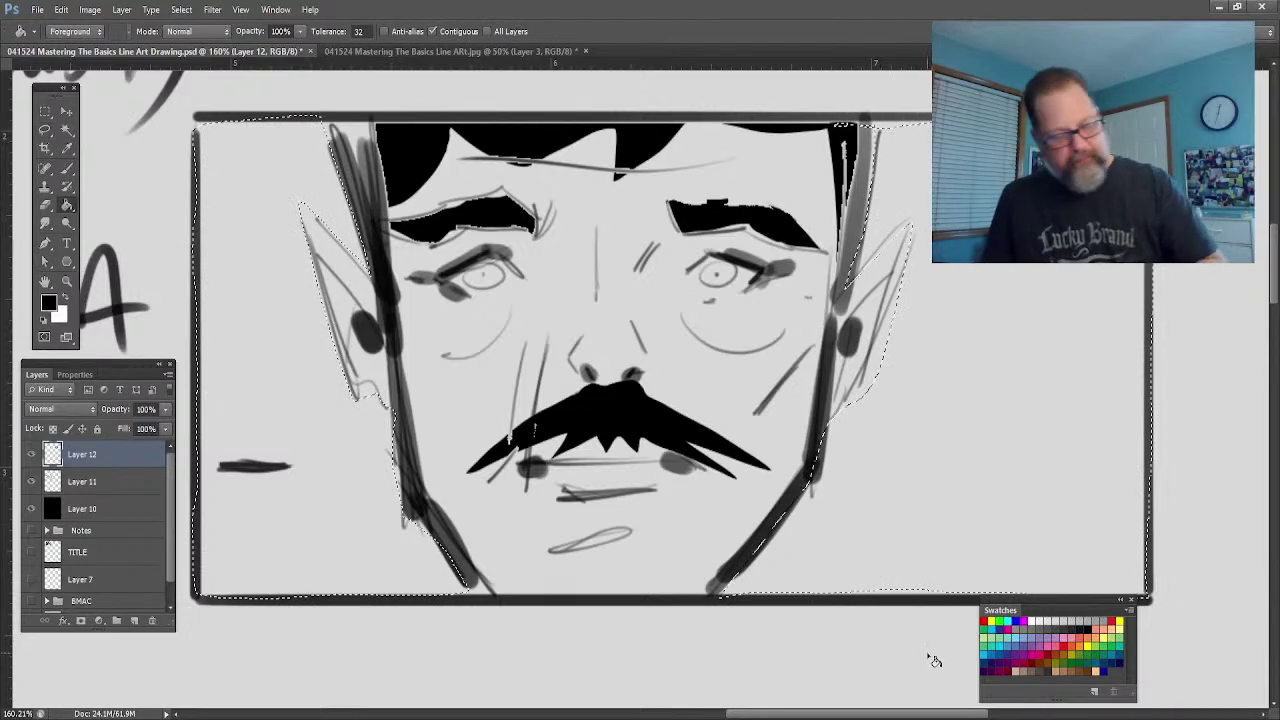
pyautogui.press('i')
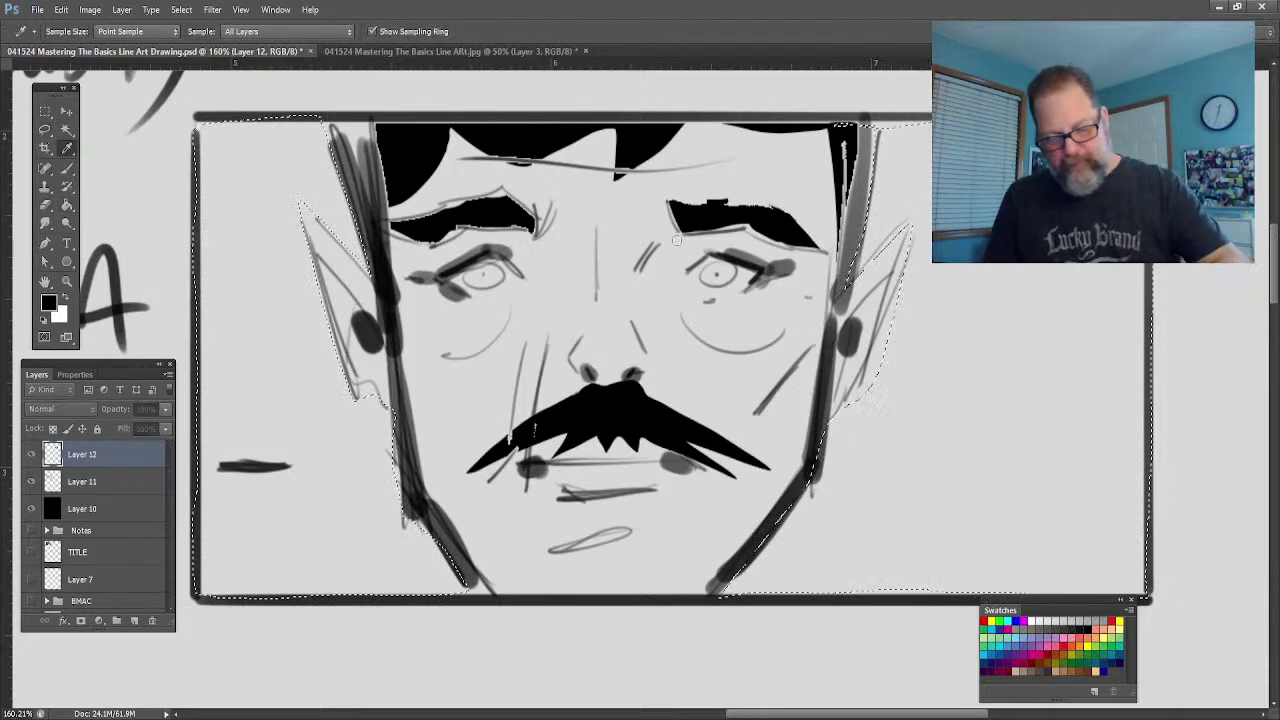
pyautogui.click(673, 249)
pyautogui.press('g')
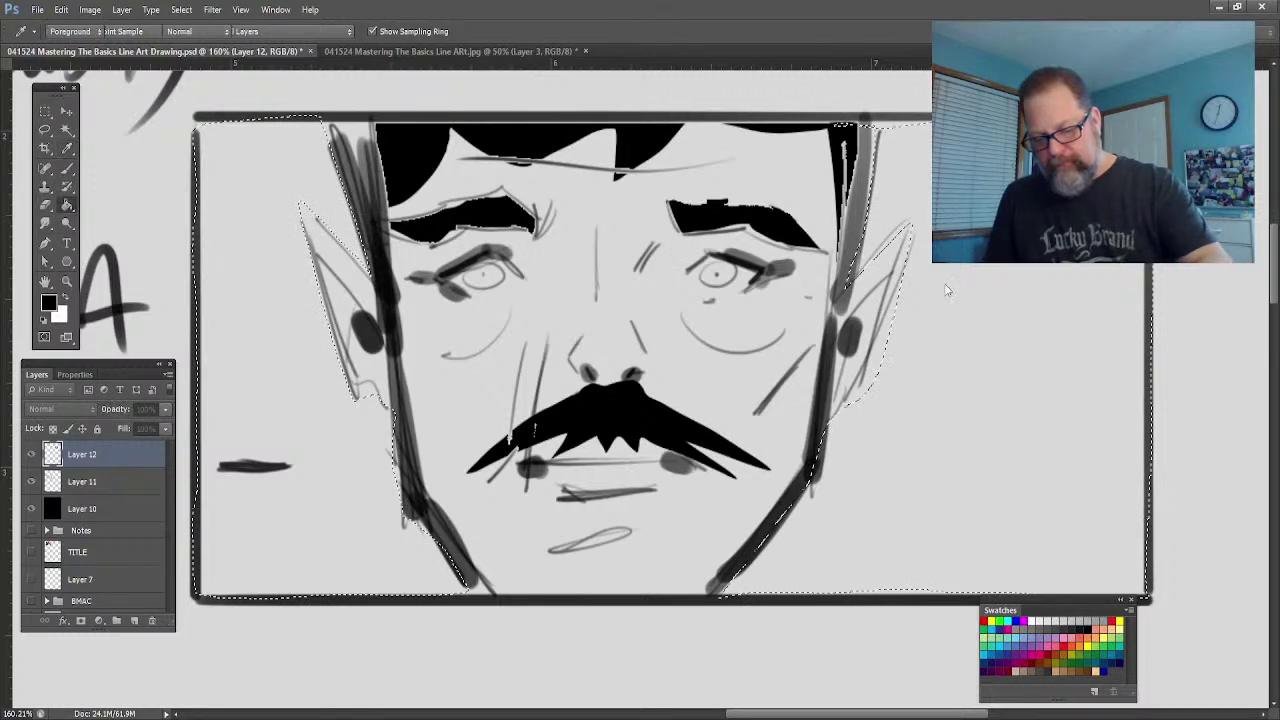
pyautogui.click(957, 296)
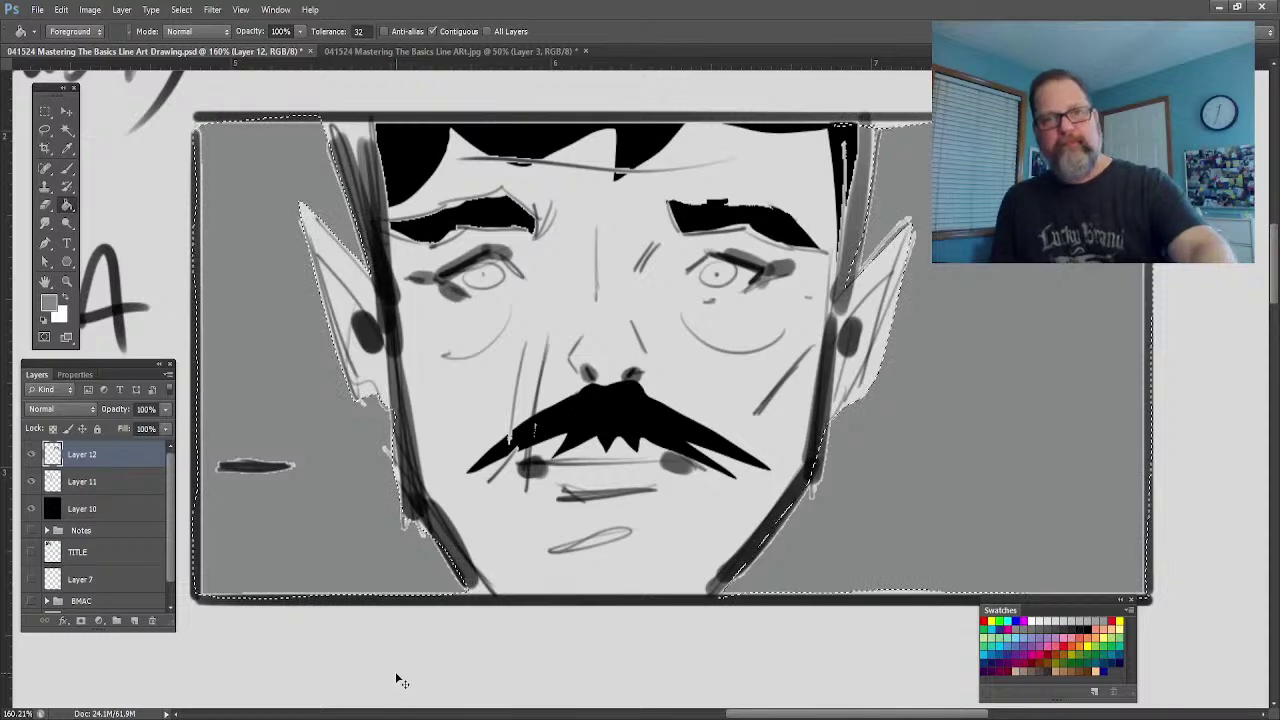
pyautogui.hotkey('ctrl', 'd')
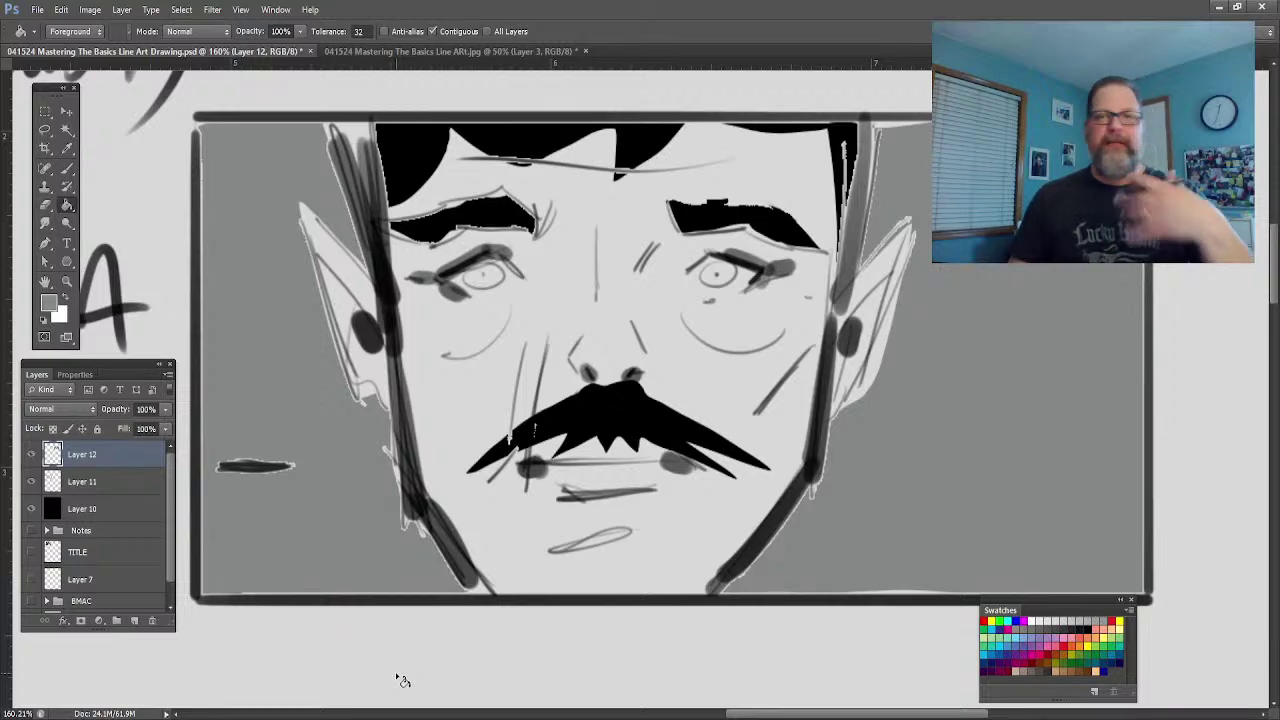
# Step: Reset the foreground colour to black and handwrite "THUMBNAIL" and "SIMPLE" with the Brush below the framed face
pyautogui.hotkey('ctrl', '-')
pyautogui.hotkey('ctrl', '-')
pyautogui.hotkey('ctrl', '-')
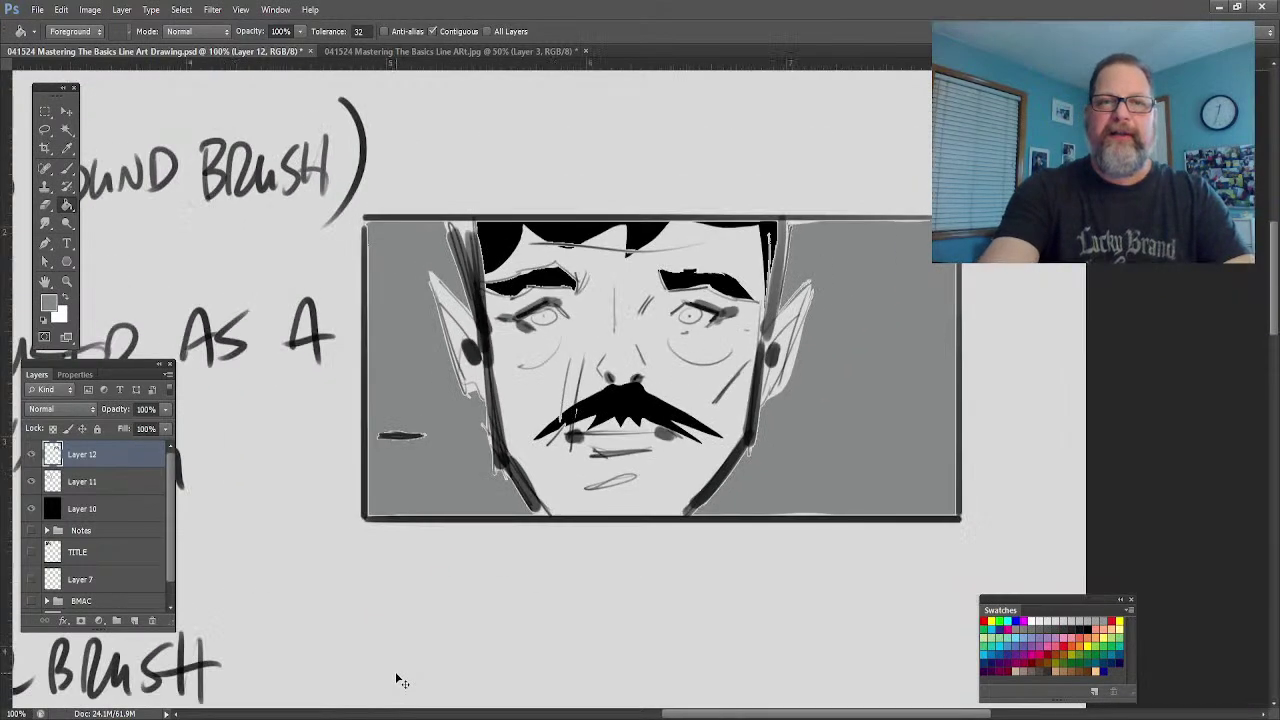
pyautogui.hotkey('ctrl', '-')
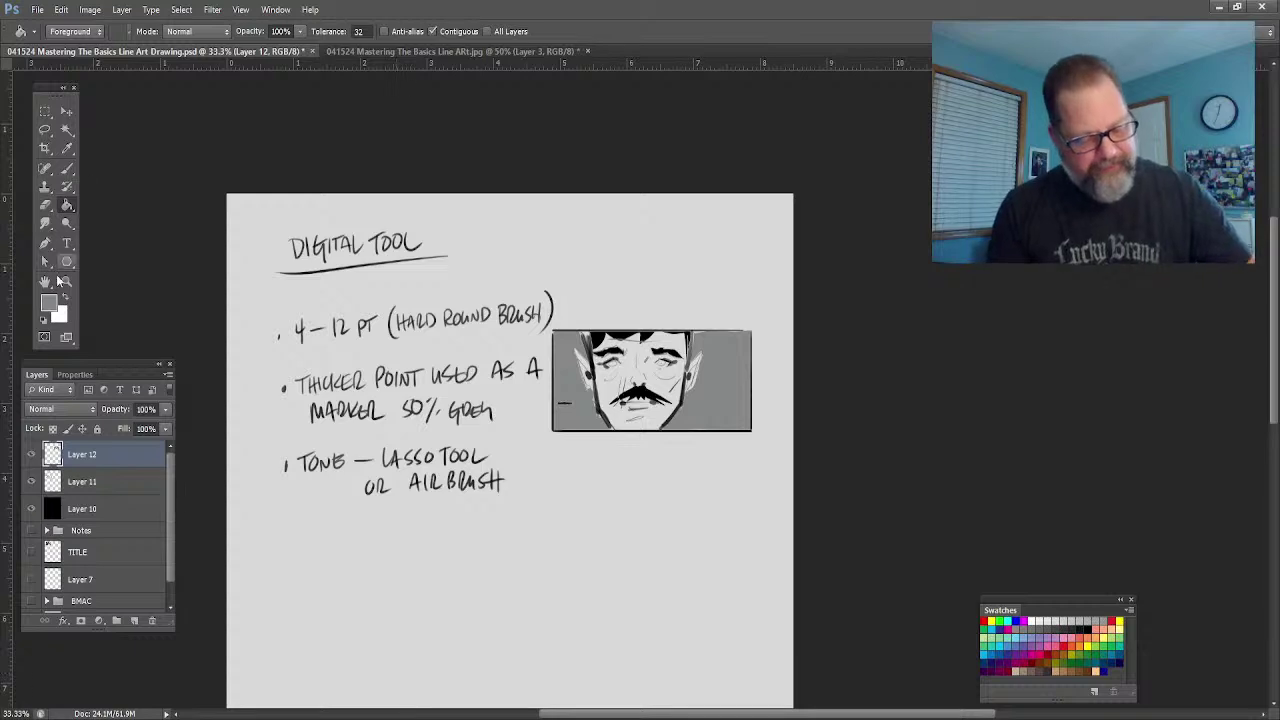
pyautogui.press('i')
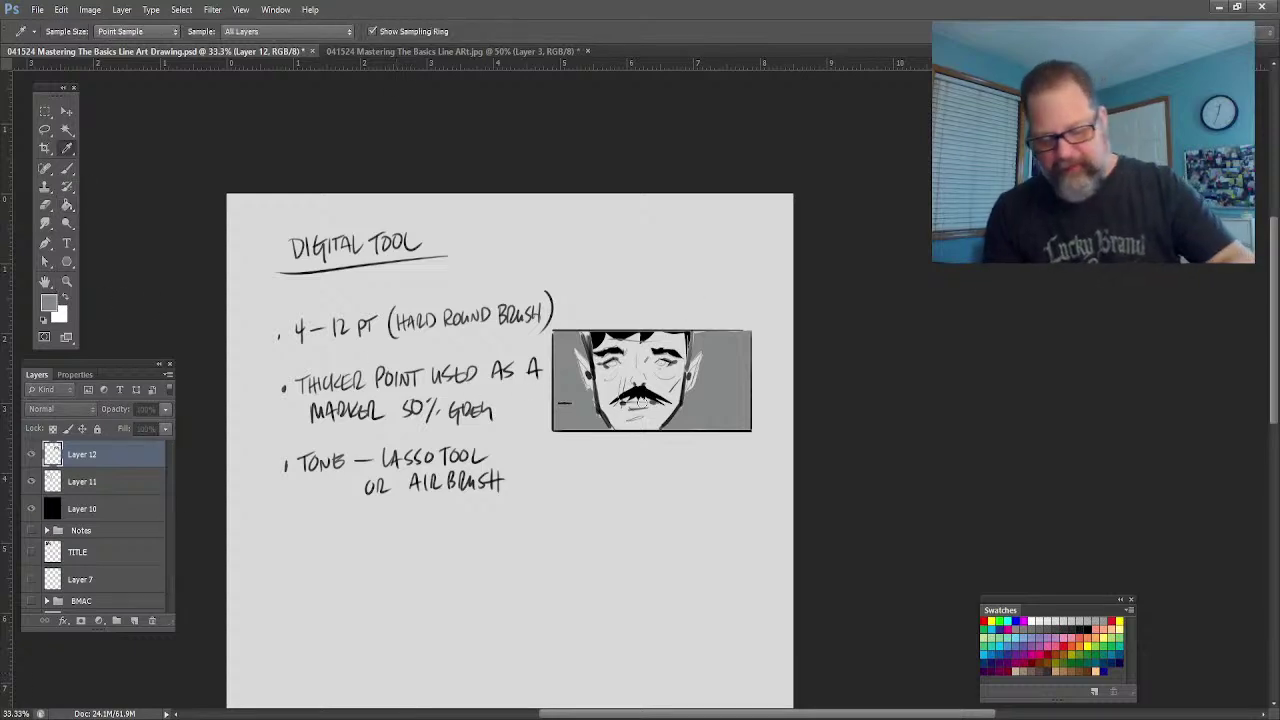
pyautogui.press('d')
pyautogui.press('g')
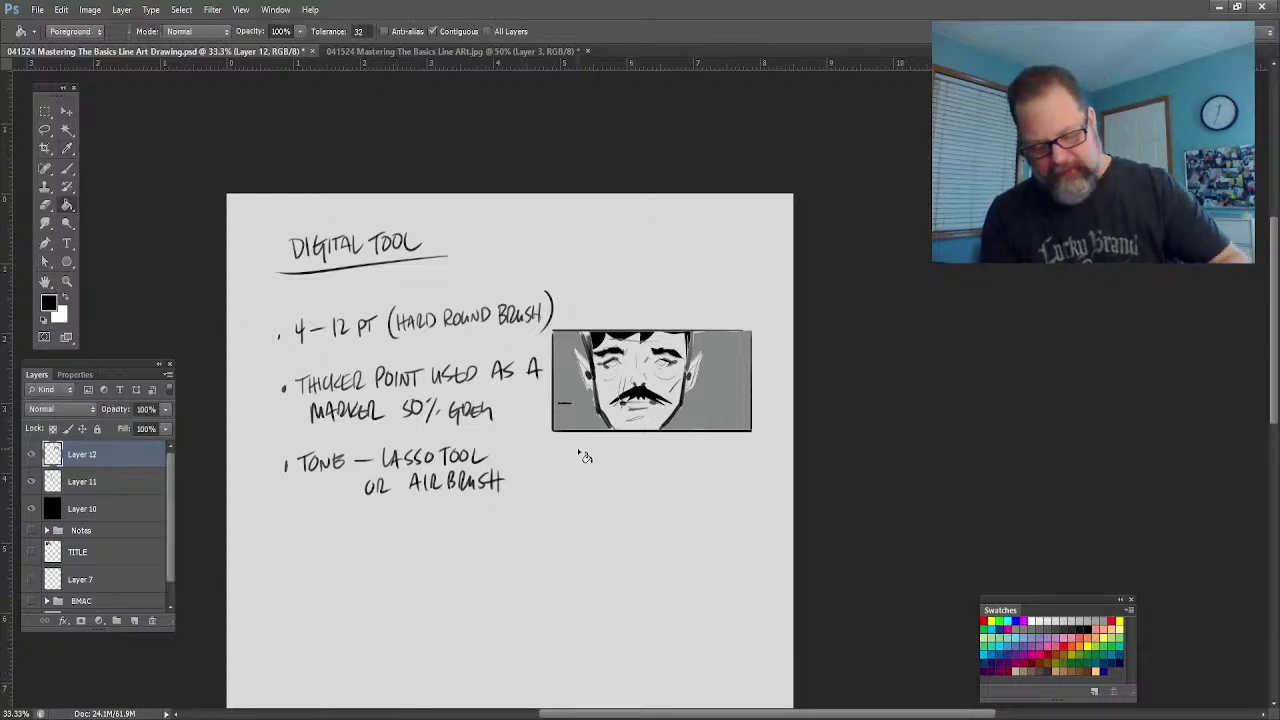
pyautogui.click(68, 172)
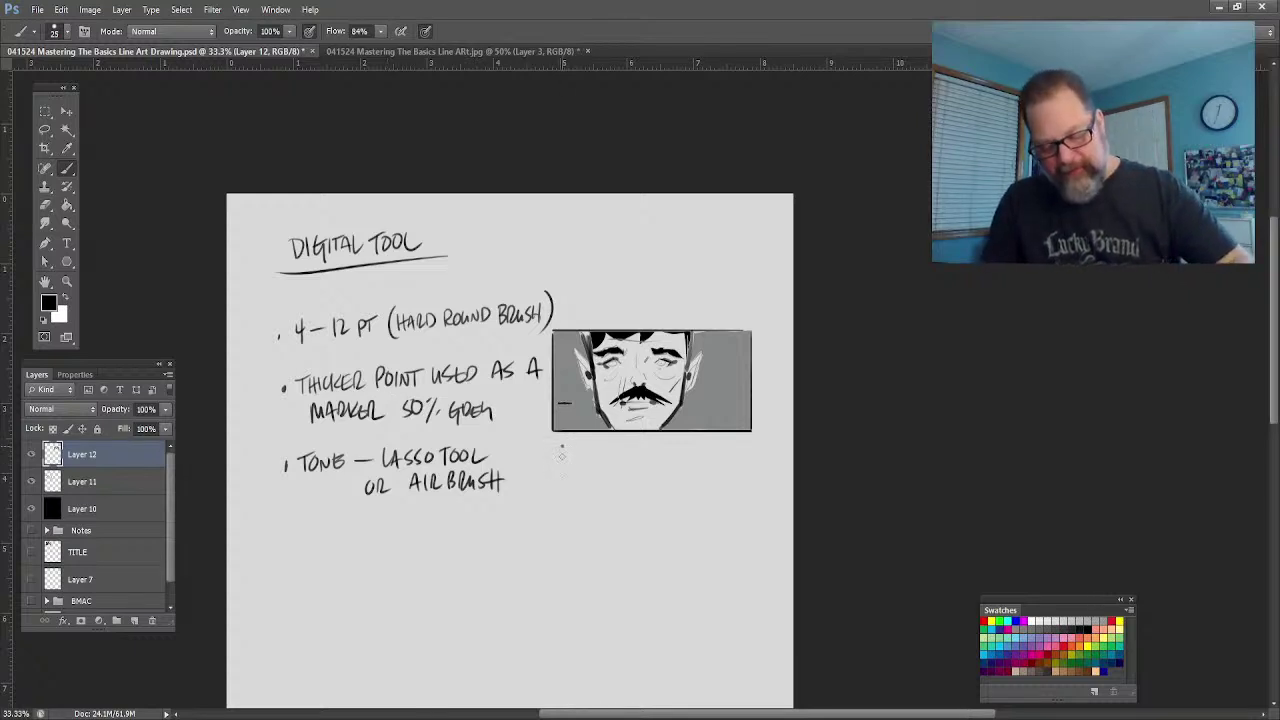
pyautogui.moveTo(561, 445); pyautogui.dragTo(562, 467)
pyautogui.moveTo(545, 442)
pyautogui.mouseDown()
pyautogui.moveTo(578, 440)
pyautogui.moveTo(576, 466)
pyautogui.moveTo(593, 467)
pyautogui.mouseUp()
pyautogui.moveTo(576, 456)
pyautogui.mouseDown()
pyautogui.moveTo(634, 446)
pyautogui.moveTo(640, 466)
pyautogui.moveTo(676, 470)
pyautogui.moveTo(719, 453)
pyautogui.mouseUp()
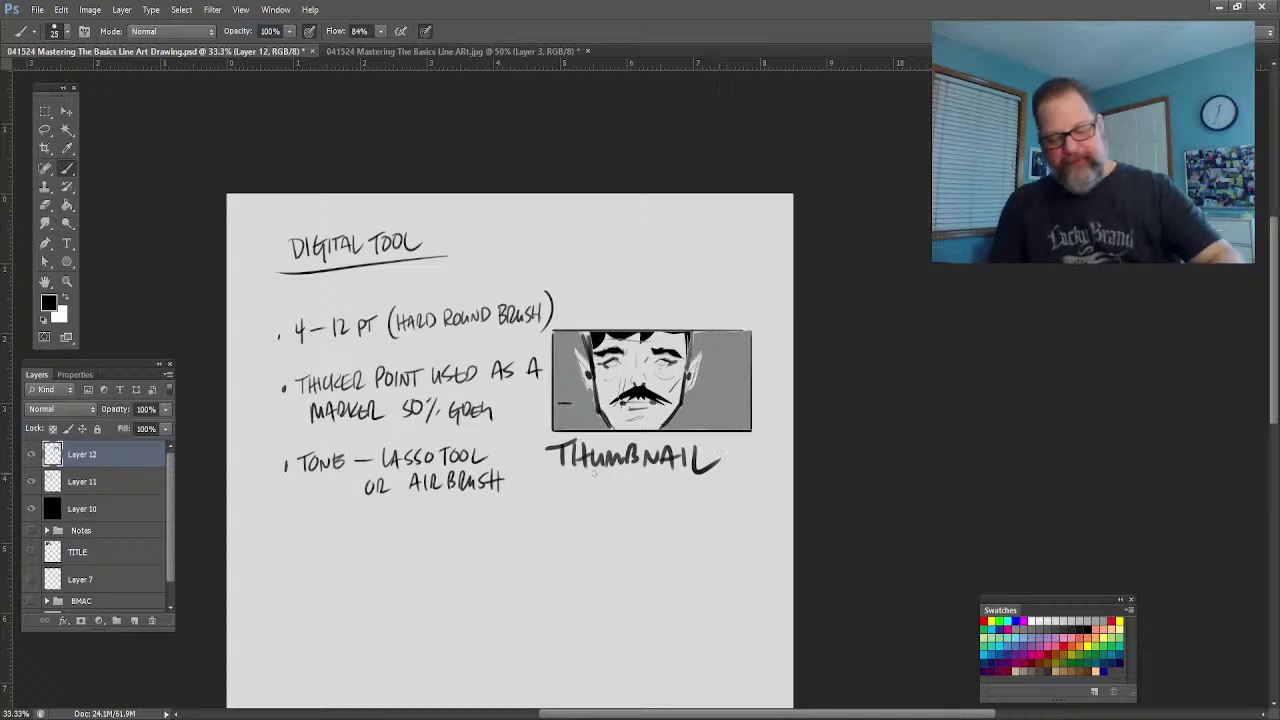
pyautogui.moveTo(592, 489)
pyautogui.mouseDown()
pyautogui.moveTo(580, 507)
pyautogui.moveTo(634, 498)
pyautogui.moveTo(670, 510)
pyautogui.mouseUp()
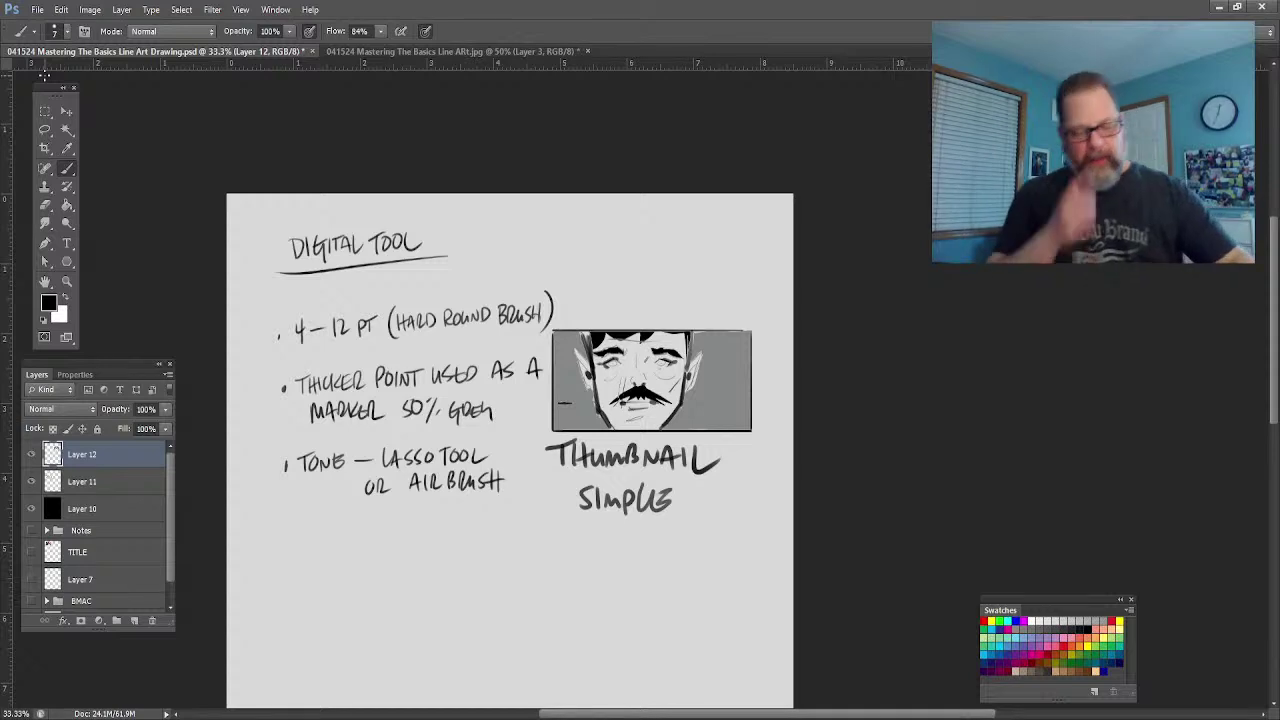
# Step: Hide Layer 12 and Layer 11 and add a new empty layer above them
pyautogui.moveTo(30, 481); pyautogui.dragTo(30, 454)
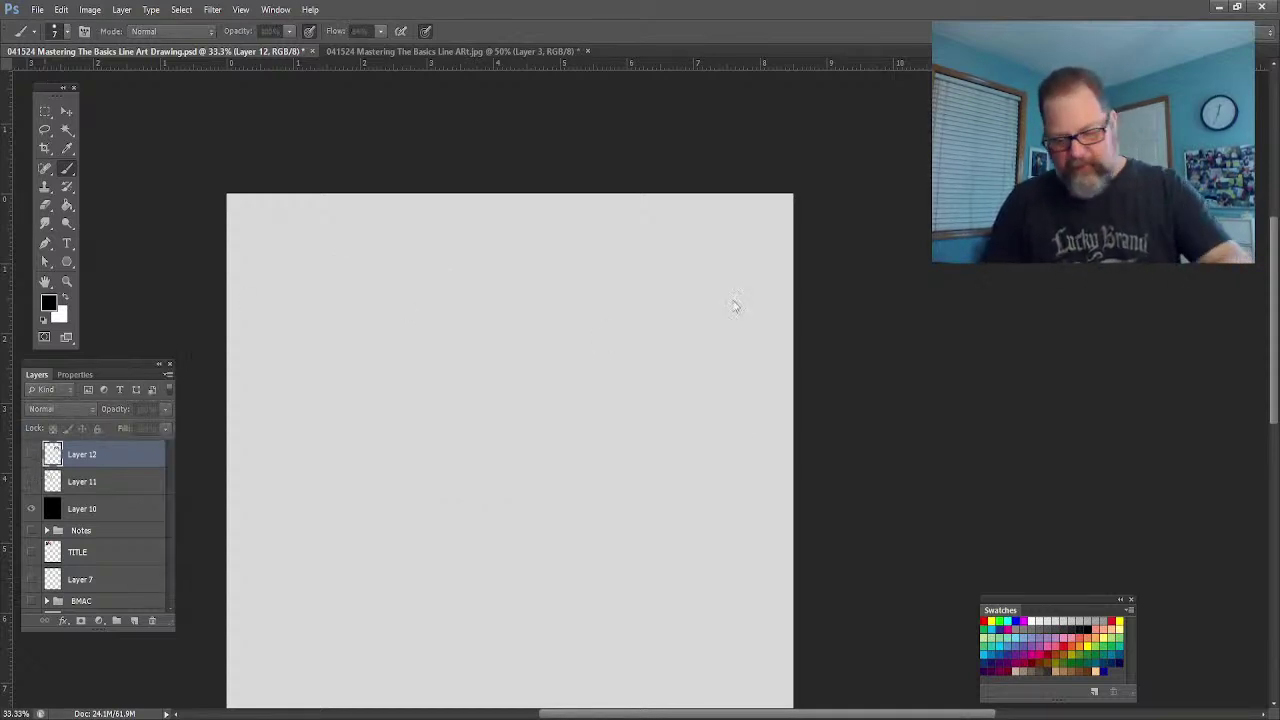
pyautogui.hotkey('ctrl', 'shift', 'alt', 'n')
pyautogui.click(67, 281)
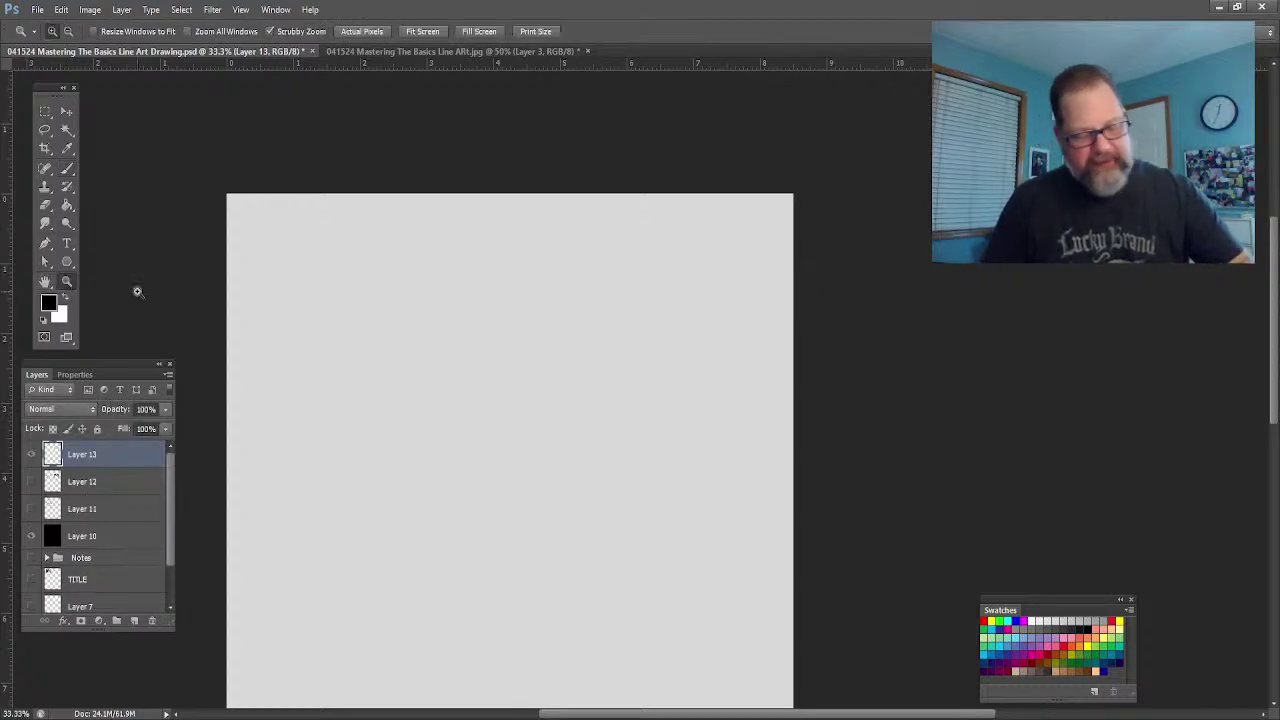
pyautogui.moveTo(329, 316); pyautogui.dragTo(380, 340)
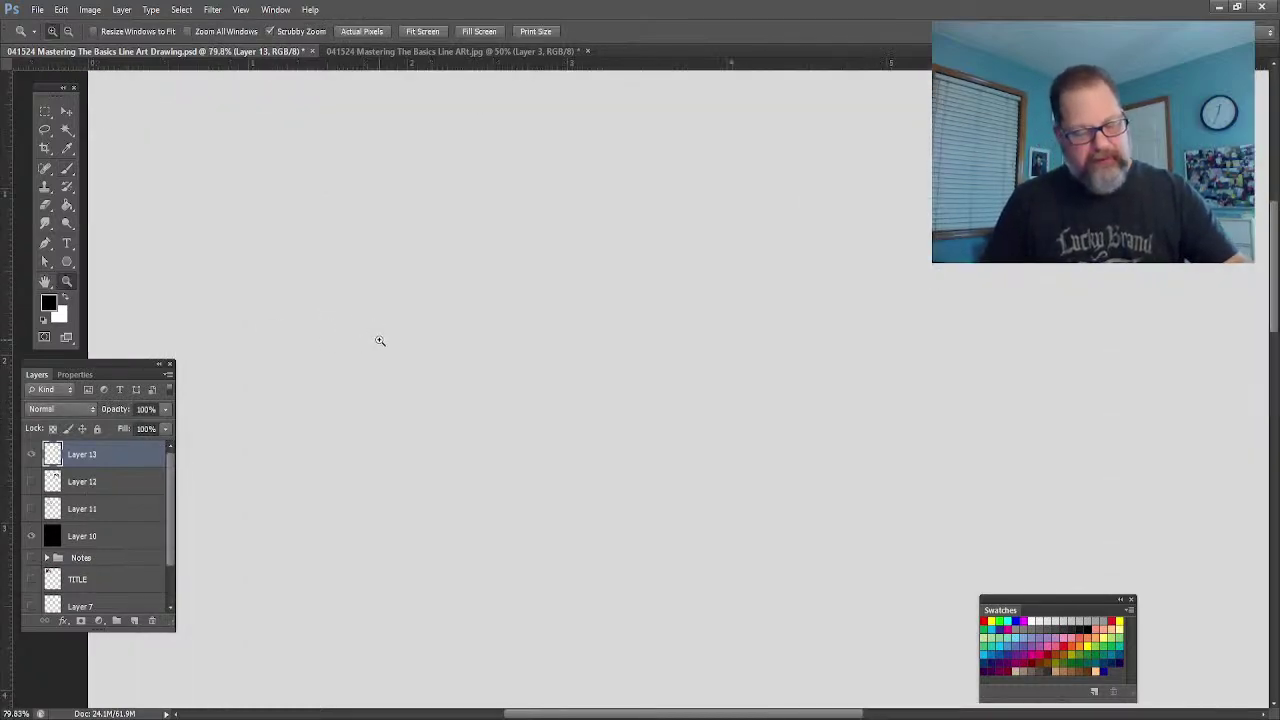
# Step: Sketch an angular, six-sided head outline tapering to the chin with the 7 px brush on the new layer
pyautogui.click(67, 170)
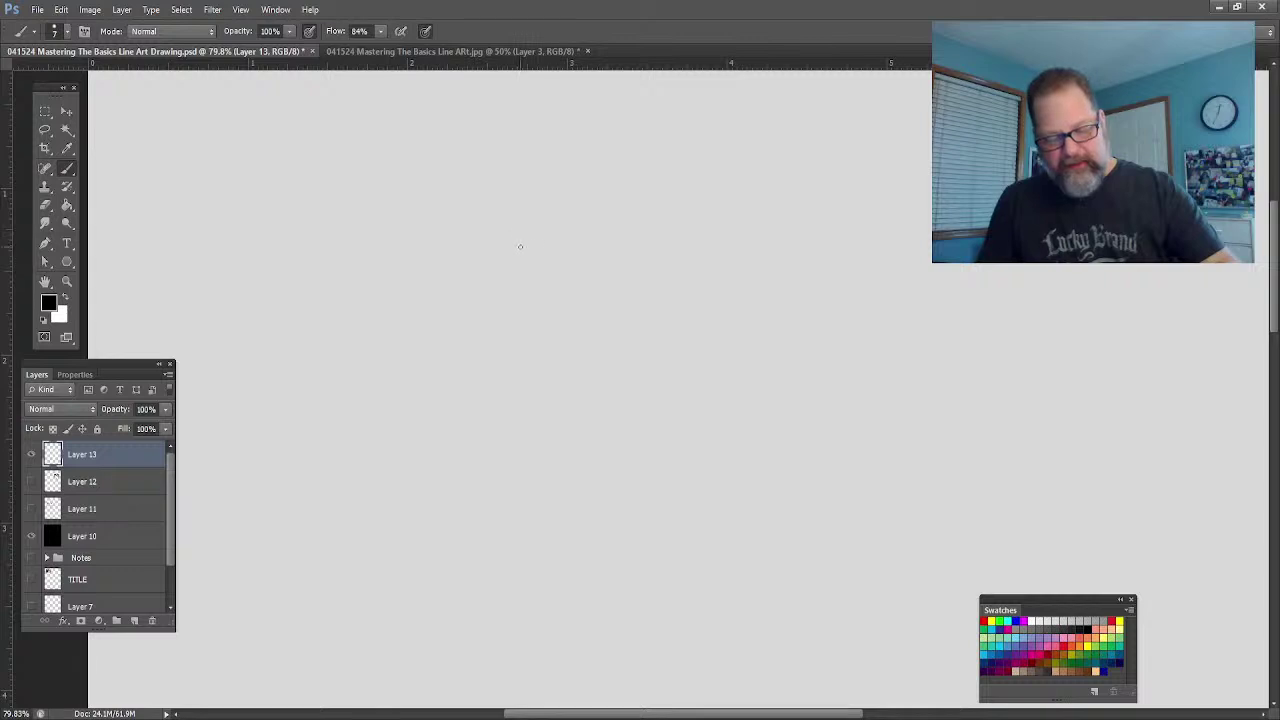
pyautogui.moveTo(526, 253)
pyautogui.mouseDown()
pyautogui.moveTo(465, 193)
pyautogui.moveTo(372, 244)
pyautogui.moveTo(355, 274)
pyautogui.moveTo(363, 260)
pyautogui.moveTo(368, 438)
pyautogui.mouseUp()
pyautogui.moveTo(536, 270)
pyautogui.mouseDown()
pyautogui.moveTo(524, 430)
pyautogui.moveTo(436, 490)
pyautogui.mouseUp()
pyautogui.moveTo(366, 420); pyautogui.dragTo(404, 448)
pyautogui.moveTo(352, 395); pyautogui.dragTo(428, 480)
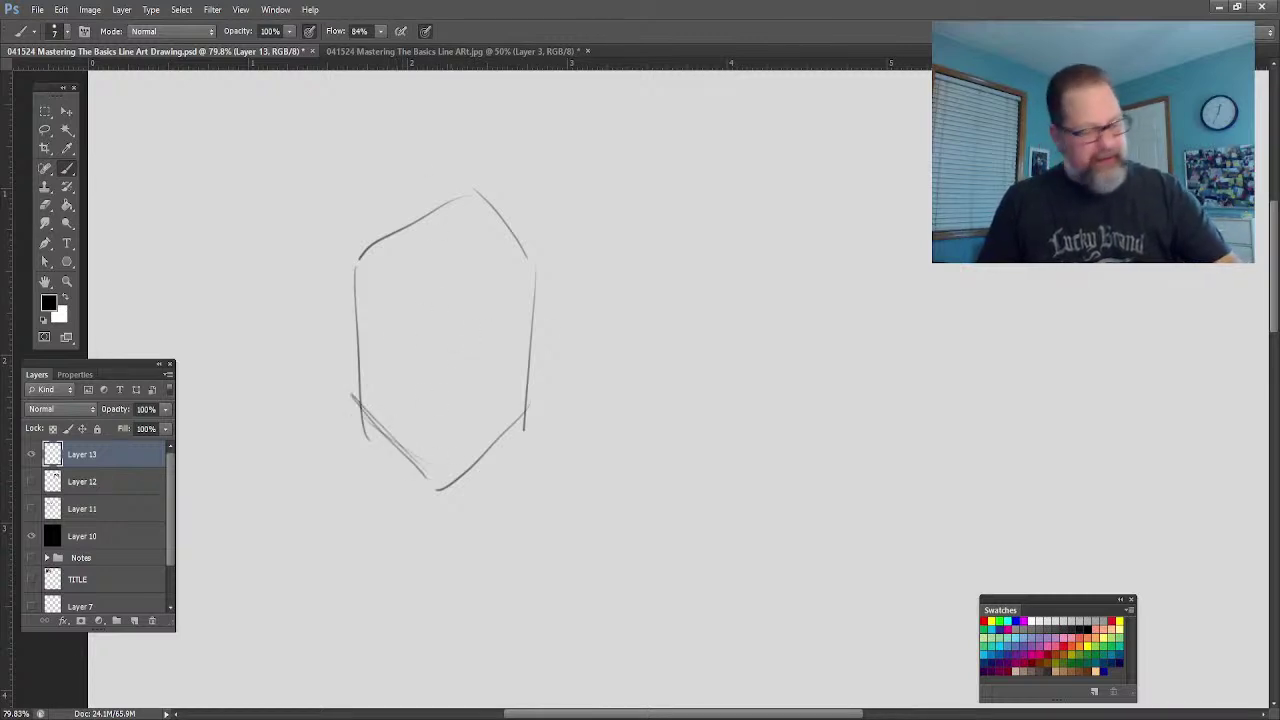
# Step: Draw the nostrils, slanted eyes with heavy dark lashes and angled eyebrows inside the head outline, plus a short stroke across the cheek edge
pyautogui.click(440, 376)
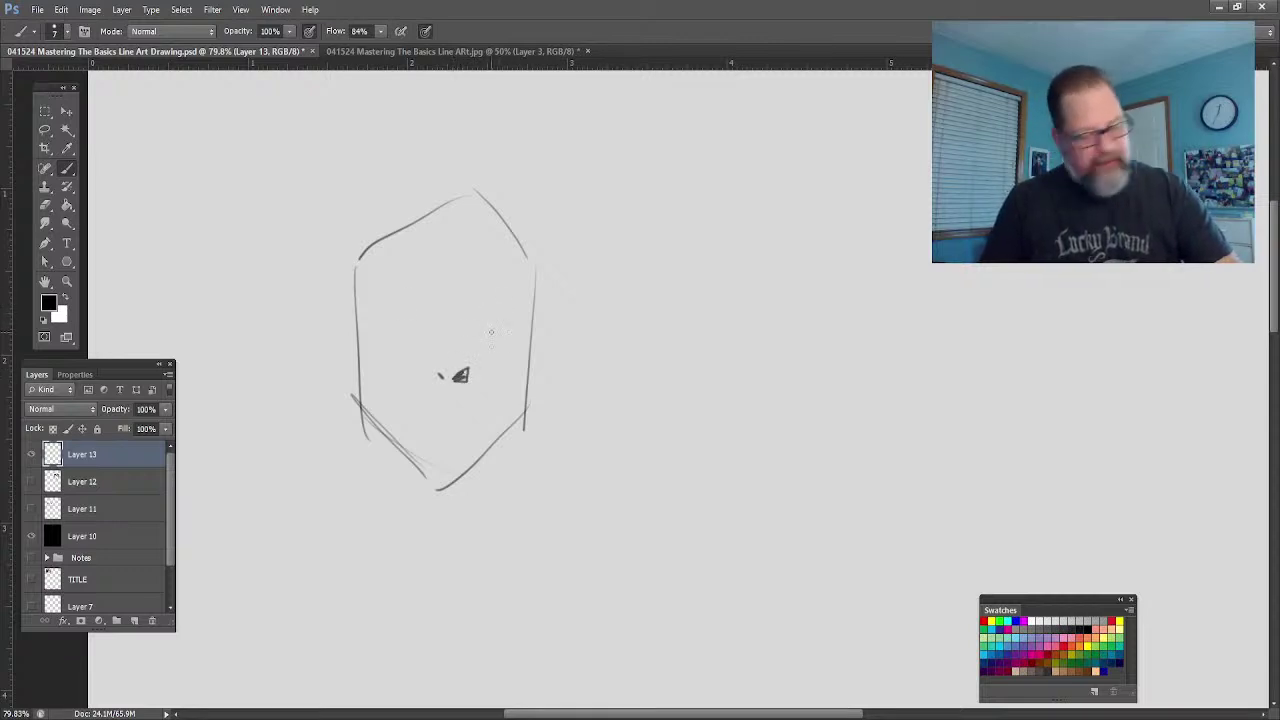
pyautogui.moveTo(490, 326); pyautogui.dragTo(532, 306)
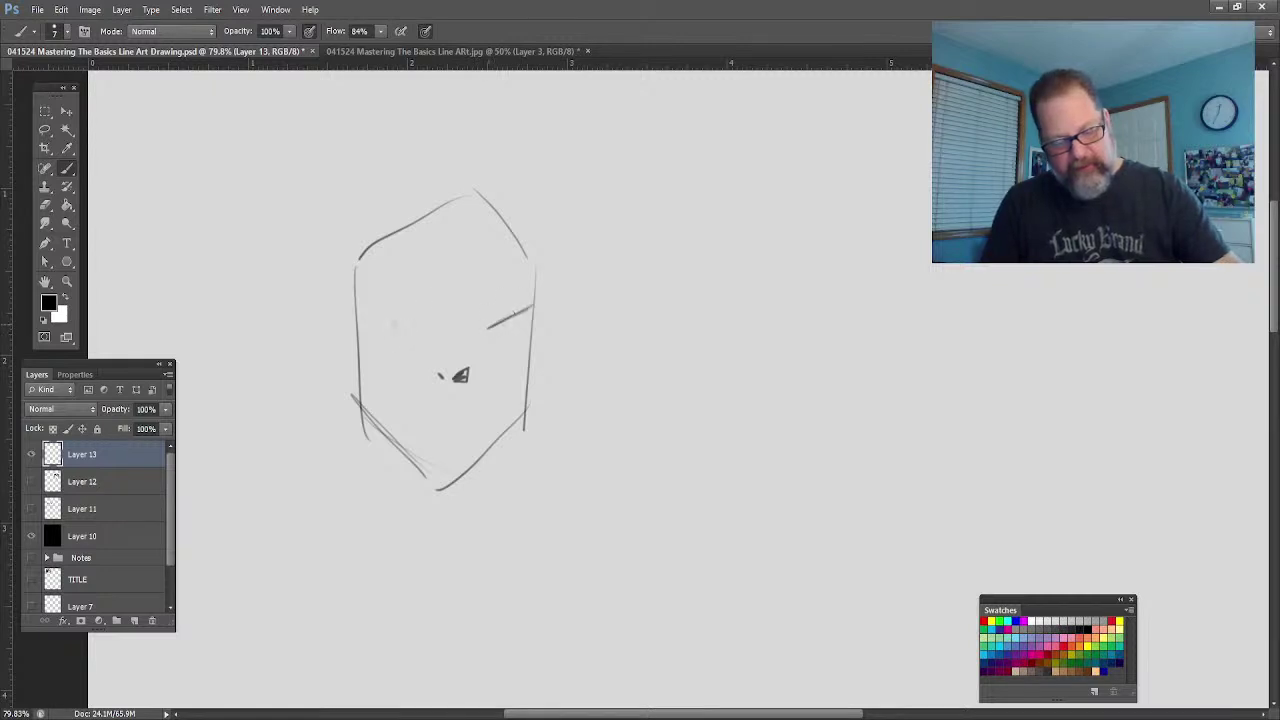
pyautogui.moveTo(410, 325)
pyautogui.mouseDown()
pyautogui.moveTo(344, 296)
pyautogui.moveTo(406, 294)
pyautogui.mouseUp()
pyautogui.moveTo(490, 322)
pyautogui.mouseDown()
pyautogui.moveTo(506, 292)
pyautogui.moveTo(526, 306)
pyautogui.moveTo(490, 322)
pyautogui.mouseUp()
pyautogui.moveTo(528, 262); pyautogui.dragTo(488, 298)
pyautogui.moveTo(526, 266)
pyautogui.mouseDown()
pyautogui.moveTo(490, 296)
pyautogui.moveTo(524, 310)
pyautogui.moveTo(490, 324)
pyautogui.moveTo(537, 302)
pyautogui.mouseUp()
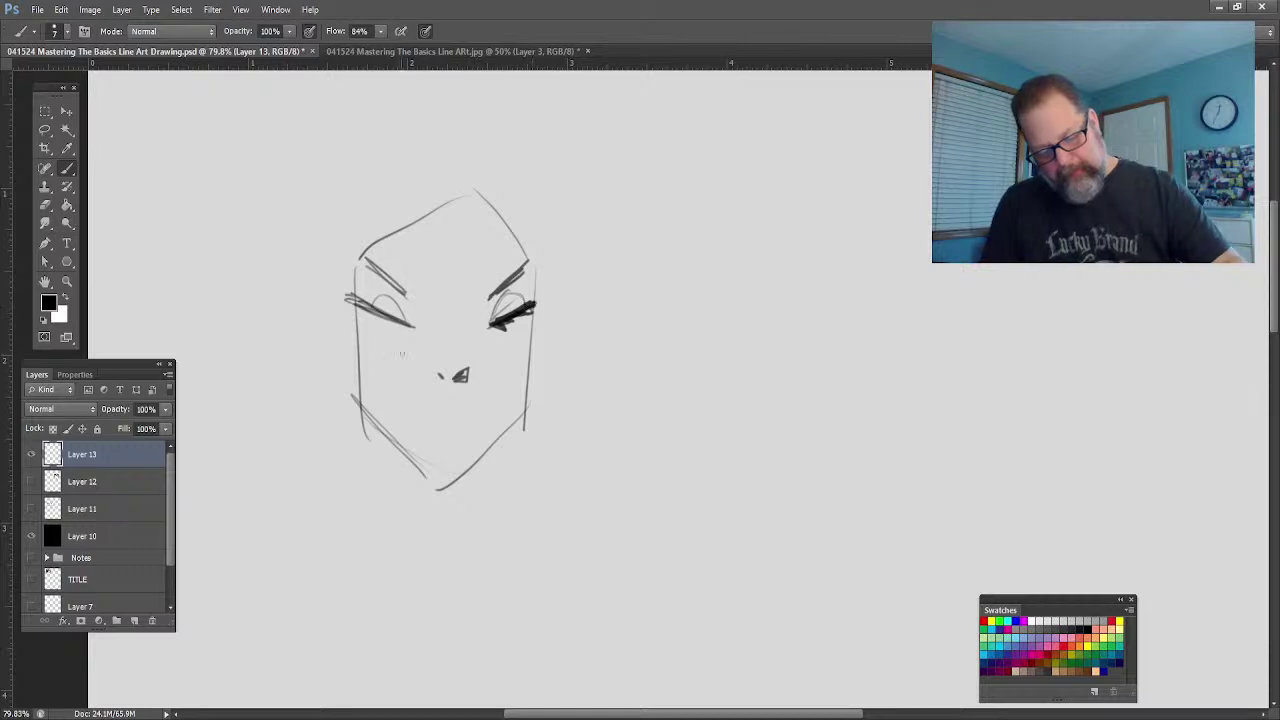
pyautogui.moveTo(398, 326); pyautogui.dragTo(342, 296)
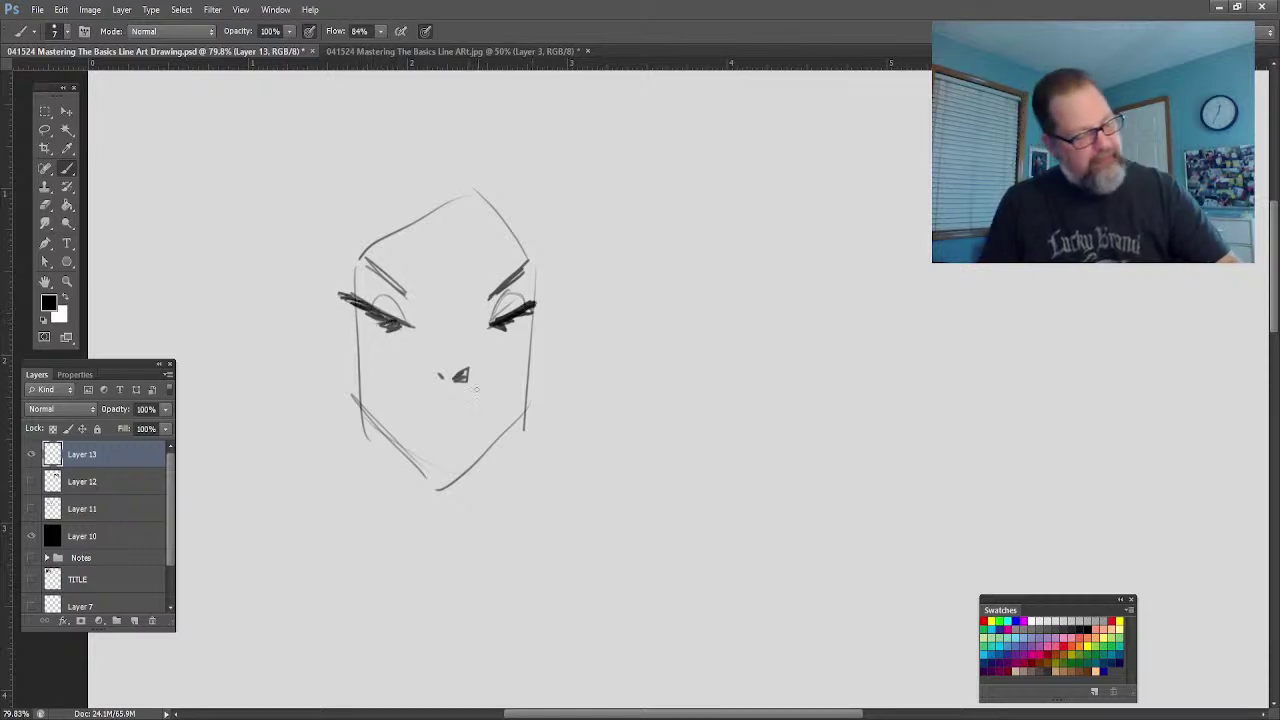
pyautogui.moveTo(378, 378); pyautogui.dragTo(340, 341)
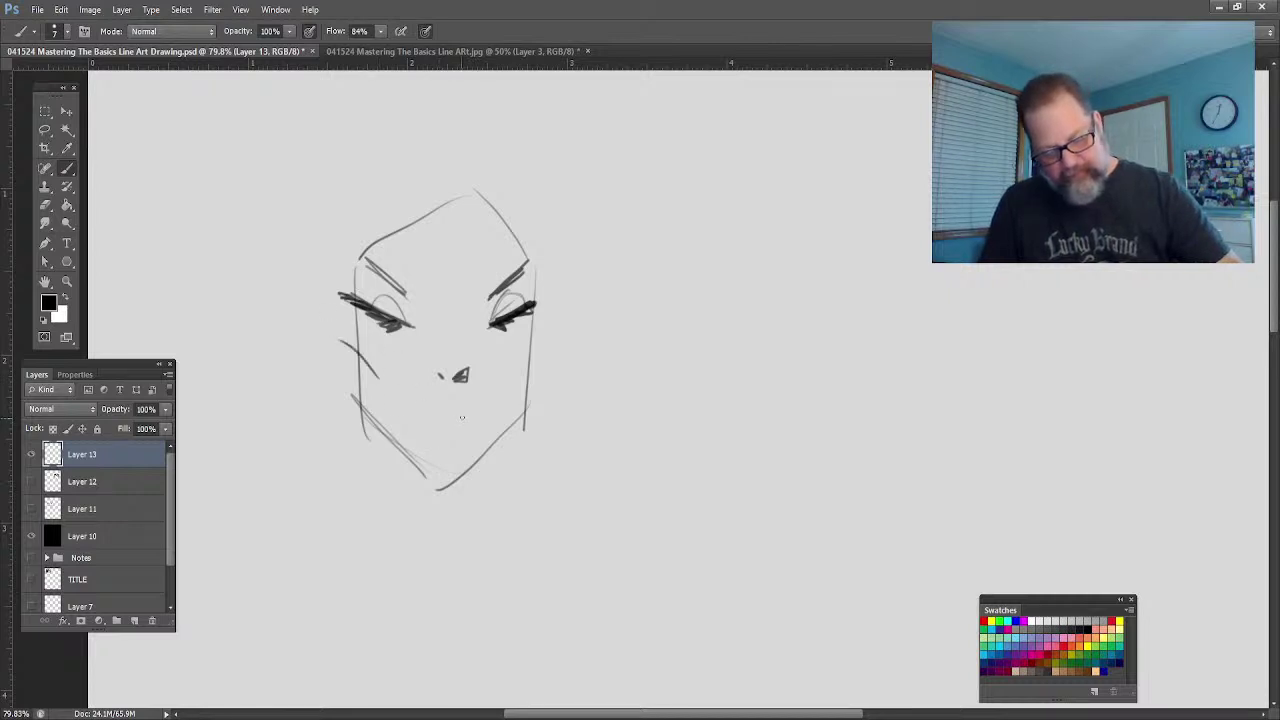
# Step: Draw angular lips with a peaked upper lip below the nose and two tapering neck lines beneath the jaw
pyautogui.moveTo(464, 414)
pyautogui.mouseDown()
pyautogui.moveTo(428, 421)
pyautogui.moveTo(453, 431)
pyautogui.moveTo(468, 415)
pyautogui.moveTo(443, 435)
pyautogui.moveTo(427, 419)
pyautogui.moveTo(466, 416)
pyautogui.mouseUp()
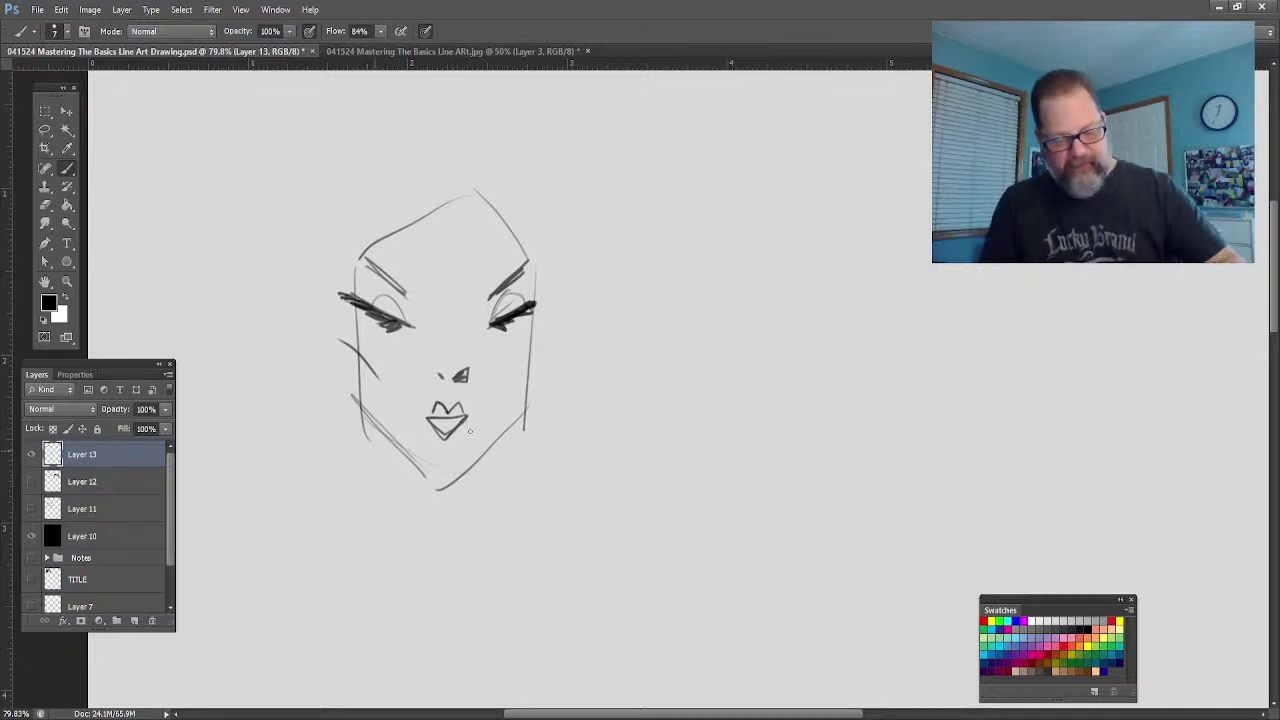
pyautogui.moveTo(367, 430); pyautogui.dragTo(393, 526)
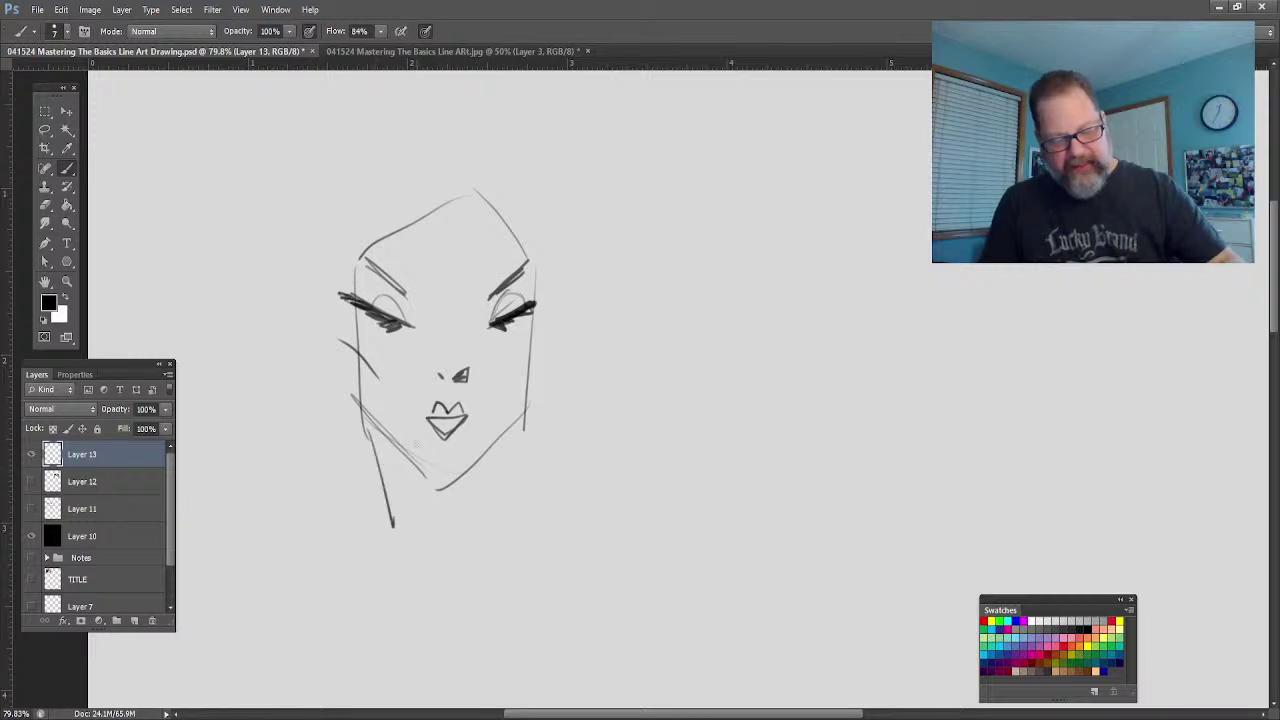
pyautogui.moveTo(504, 434); pyautogui.dragTo(472, 530)
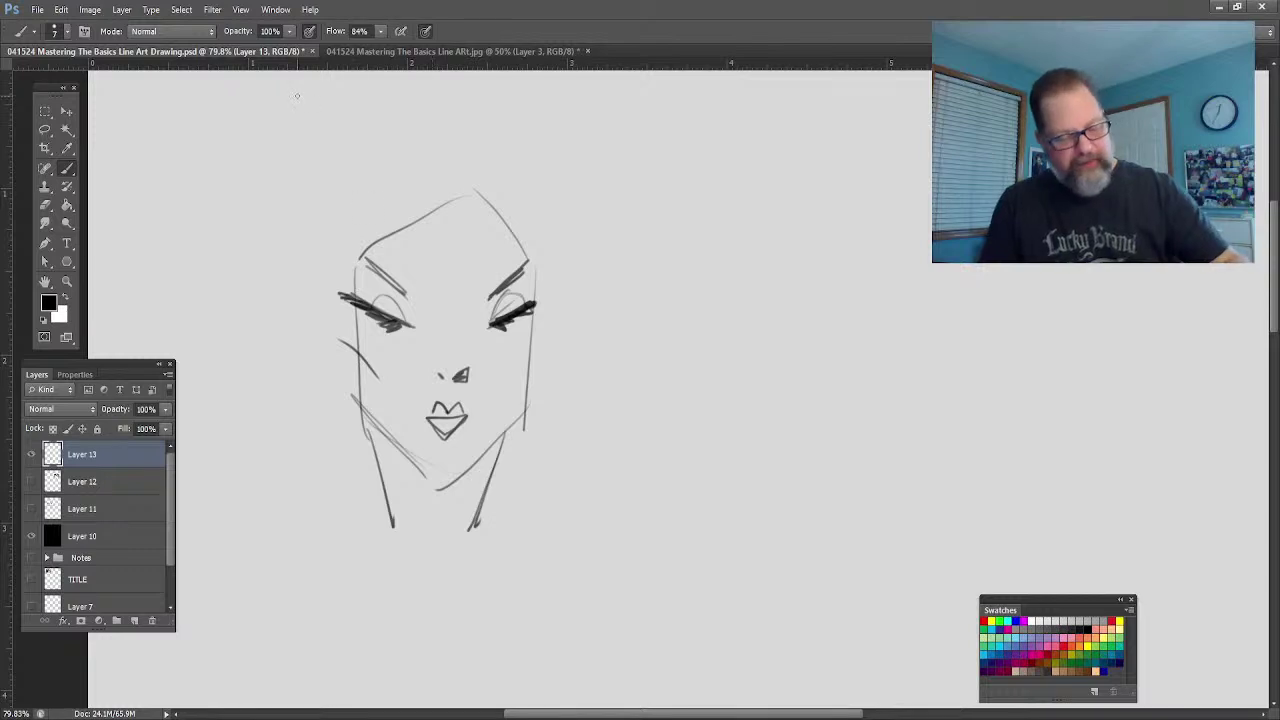
pyautogui.click(45, 281)
pyautogui.moveTo(314, 384)
pyautogui.mouseDown()
pyautogui.moveTo(352, 456)
pyautogui.moveTo(364, 452)
pyautogui.mouseUp()
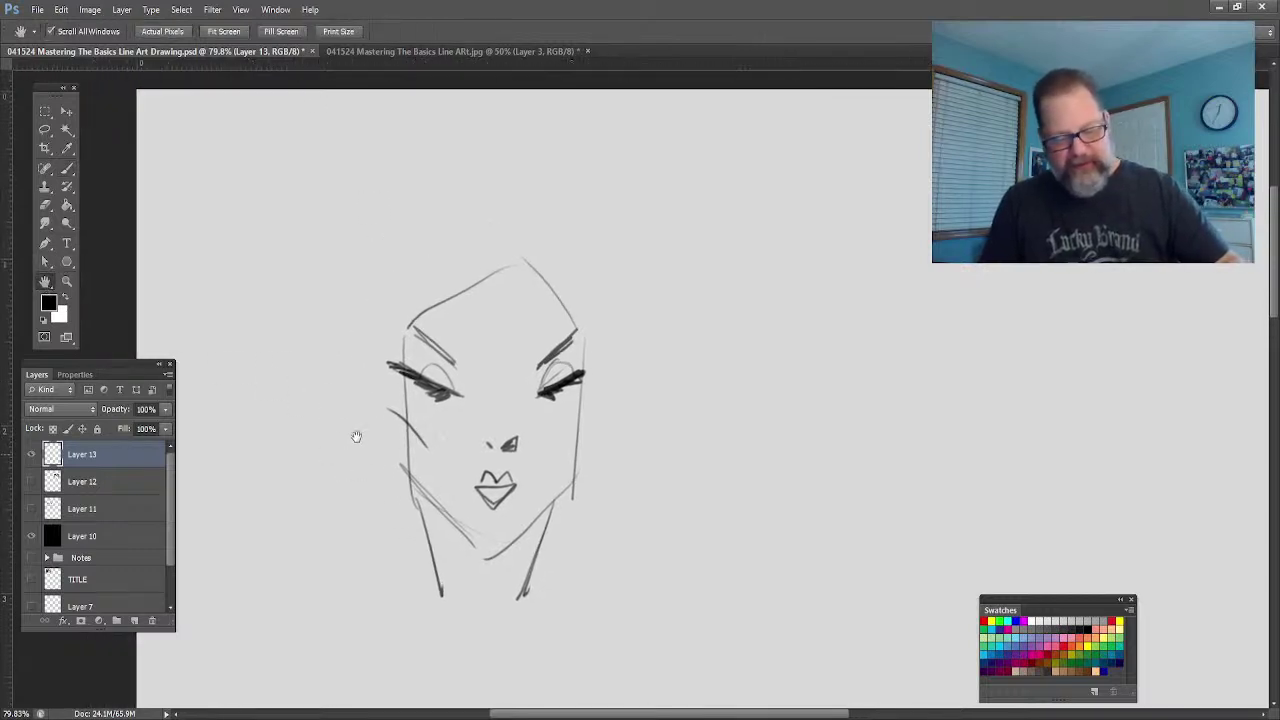
pyautogui.click(67, 168)
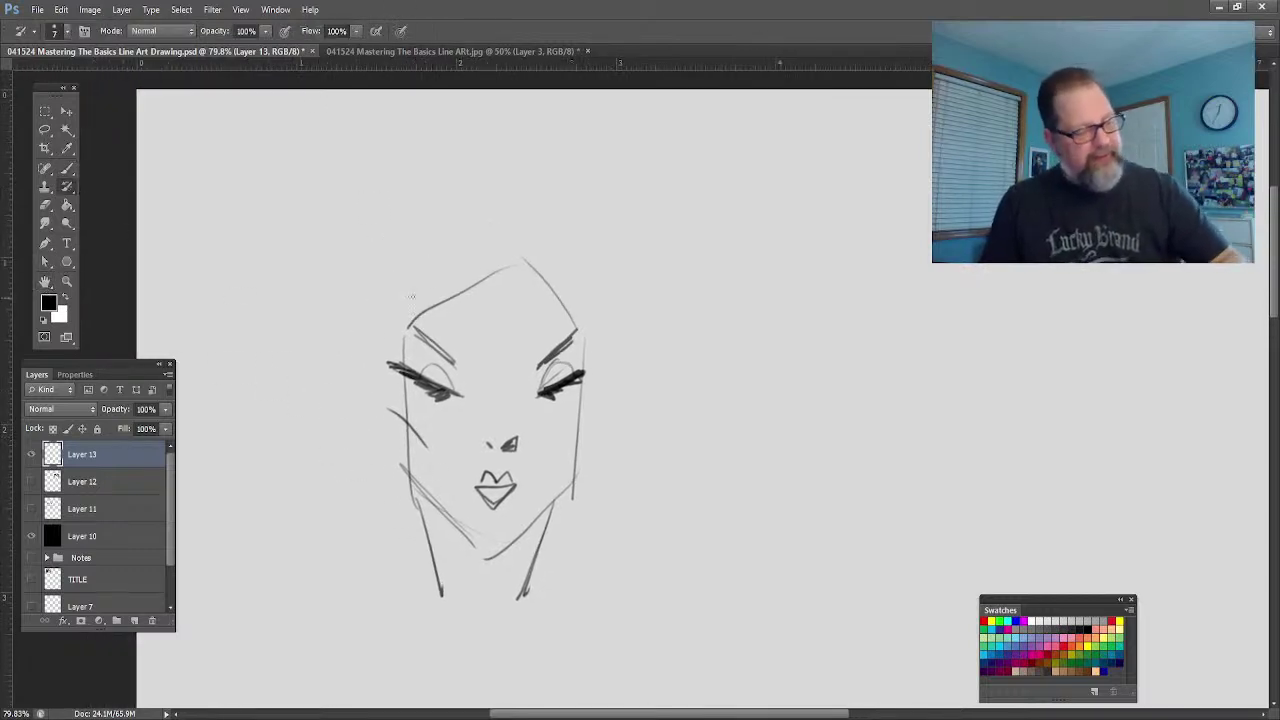
pyautogui.moveTo(515, 260); pyautogui.dragTo(478, 168)
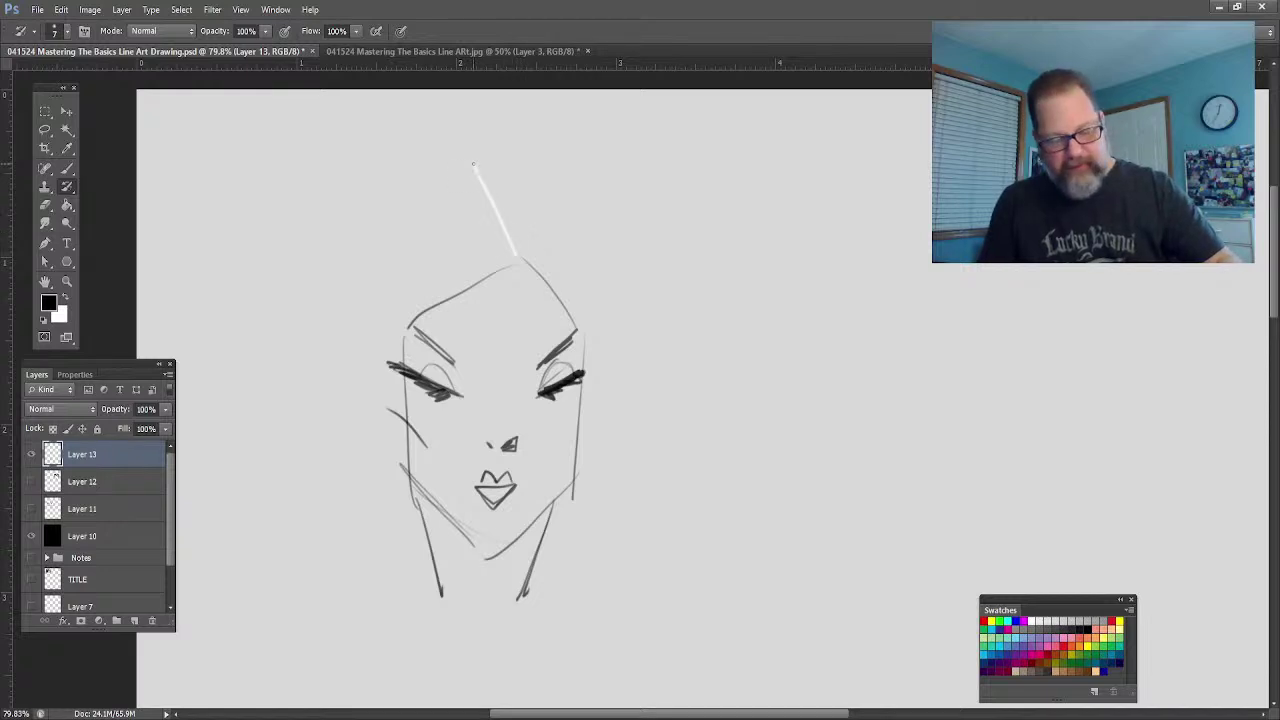
pyautogui.hotkey('ctrl', 'z')
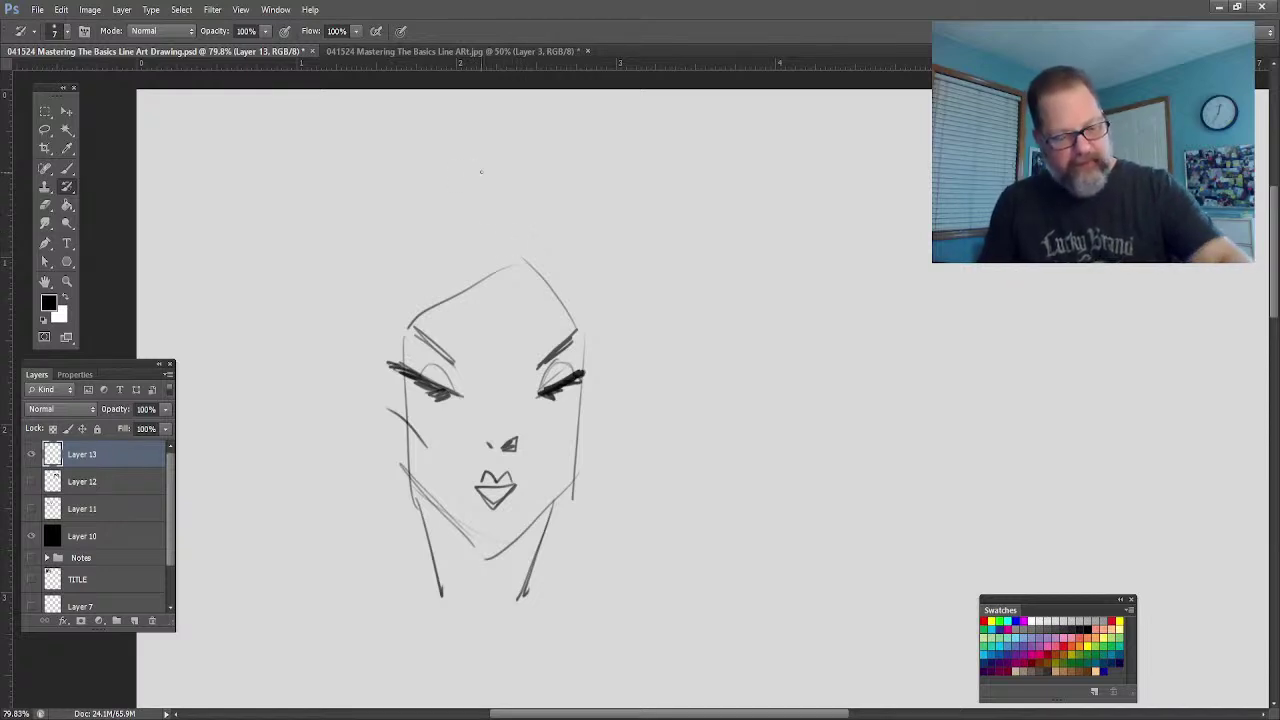
# Step: Brush the parting above the forehead and the hair outline with stacked rounded curls beside the face's right-hand edge
pyautogui.click(67, 168)
pyautogui.moveTo(508, 258)
pyautogui.mouseDown()
pyautogui.moveTo(456, 179)
pyautogui.moveTo(515, 257)
pyautogui.mouseUp()
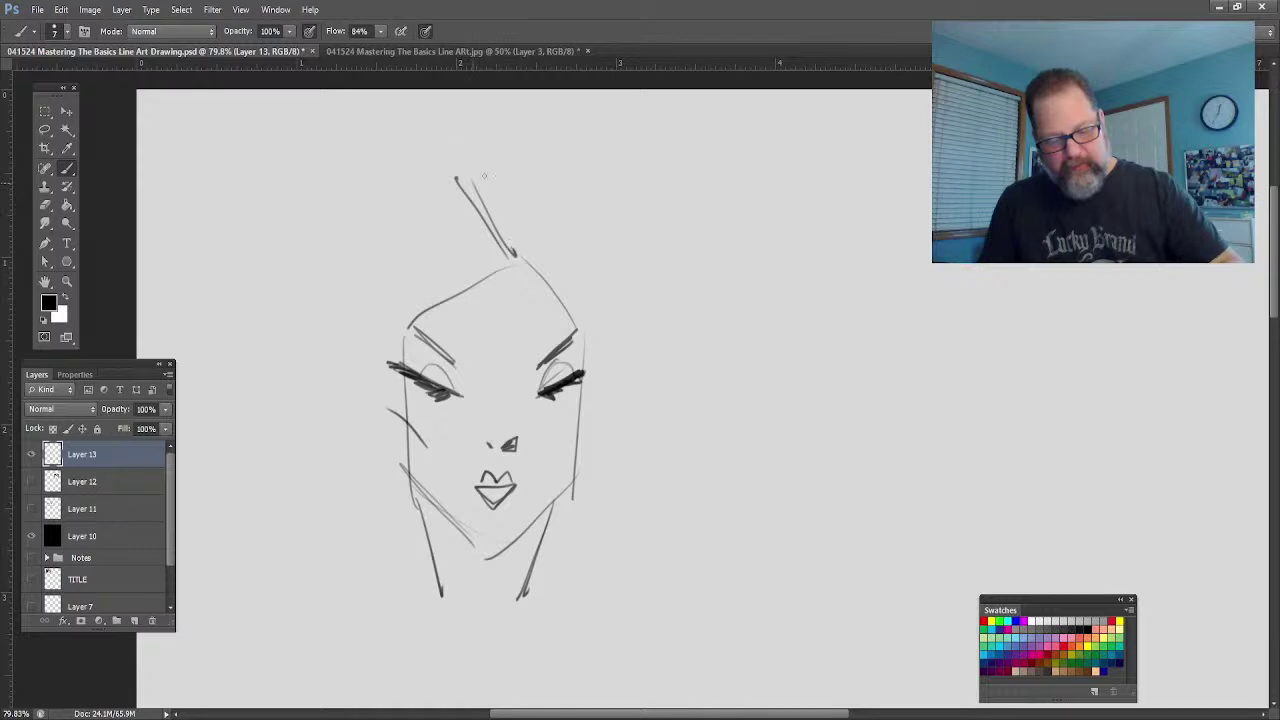
pyautogui.moveTo(482, 173)
pyautogui.mouseDown()
pyautogui.moveTo(605, 281)
pyautogui.moveTo(593, 417)
pyautogui.mouseUp()
pyautogui.moveTo(617, 365)
pyautogui.mouseDown()
pyautogui.moveTo(657, 396)
pyautogui.moveTo(630, 468)
pyautogui.moveTo(606, 422)
pyautogui.mouseUp()
pyautogui.moveTo(587, 468); pyautogui.dragTo(651, 482)
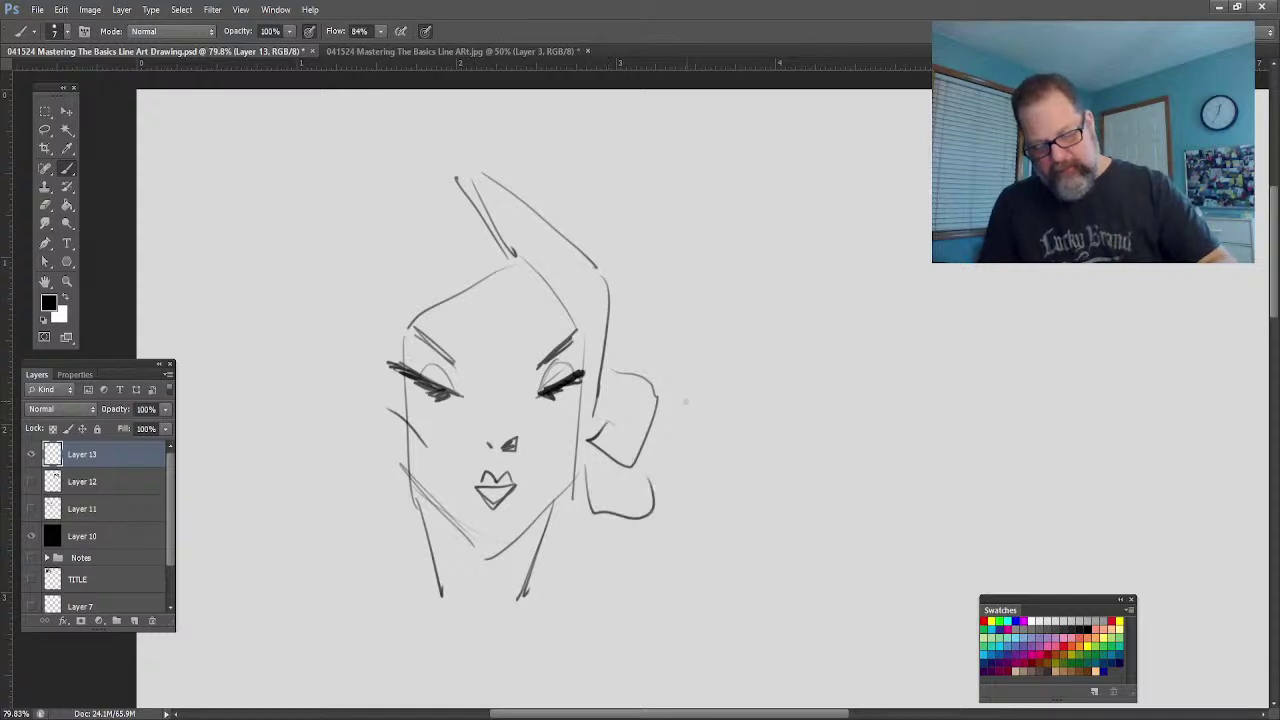
pyautogui.moveTo(688, 402)
pyautogui.mouseDown()
pyautogui.moveTo(707, 431)
pyautogui.moveTo(707, 476)
pyautogui.moveTo(662, 500)
pyautogui.mouseUp()
pyautogui.moveTo(633, 450)
pyautogui.mouseDown()
pyautogui.moveTo(655, 500)
pyautogui.moveTo(708, 482)
pyautogui.mouseUp()
pyautogui.moveTo(702, 506)
pyautogui.mouseDown()
pyautogui.moveTo(684, 596)
pyautogui.moveTo(567, 540)
pyautogui.mouseUp()
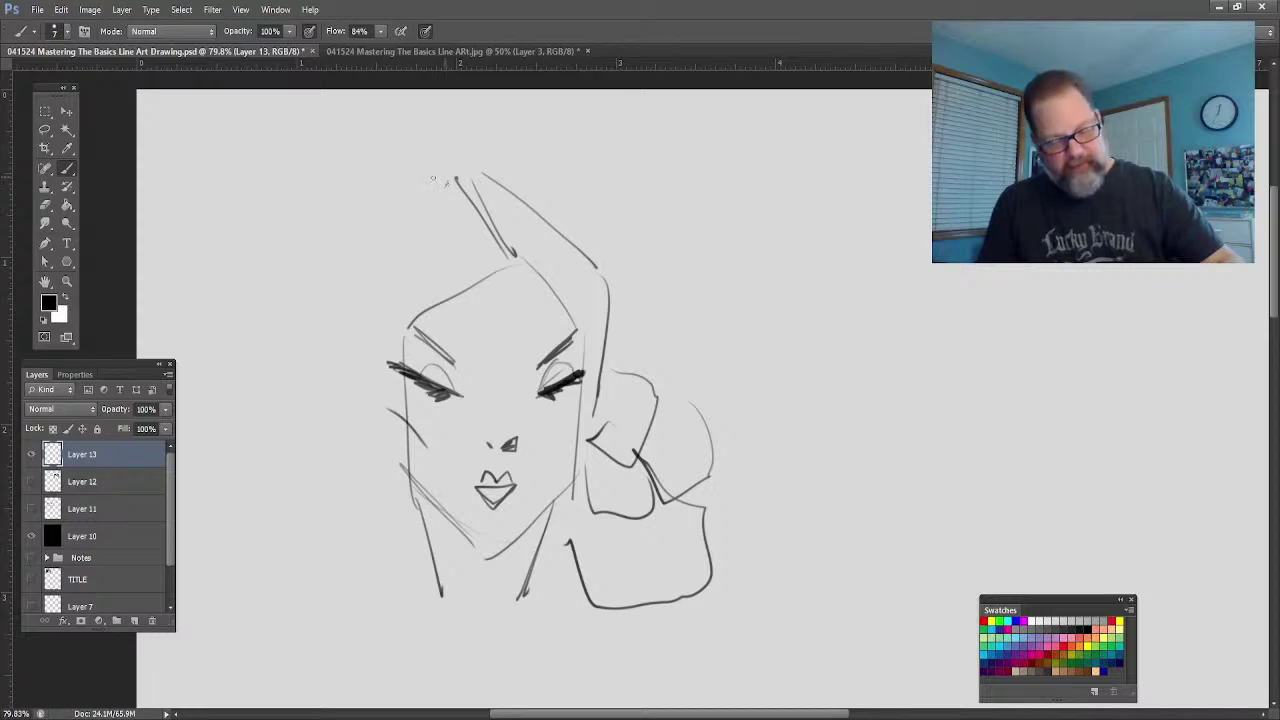
# Step: Draw the opposite half of the hair from the parting down to large rounded curls reaching below the chin
pyautogui.moveTo(445, 176)
pyautogui.mouseDown()
pyautogui.moveTo(341, 304)
pyautogui.moveTo(358, 393)
pyautogui.mouseUp()
pyautogui.moveTo(342, 268)
pyautogui.mouseDown()
pyautogui.moveTo(408, 328)
pyautogui.moveTo(396, 392)
pyautogui.moveTo(352, 418)
pyautogui.mouseUp()
pyautogui.moveTo(350, 420)
pyautogui.mouseDown()
pyautogui.moveTo(330, 384)
pyautogui.moveTo(362, 450)
pyautogui.moveTo(310, 480)
pyautogui.mouseUp()
pyautogui.moveTo(310, 476)
pyautogui.mouseDown()
pyautogui.moveTo(262, 440)
pyautogui.moveTo(358, 506)
pyautogui.moveTo(357, 470)
pyautogui.mouseUp()
pyautogui.moveTo(390, 452)
pyautogui.mouseDown()
pyautogui.moveTo(286, 568)
pyautogui.moveTo(310, 596)
pyautogui.mouseUp()
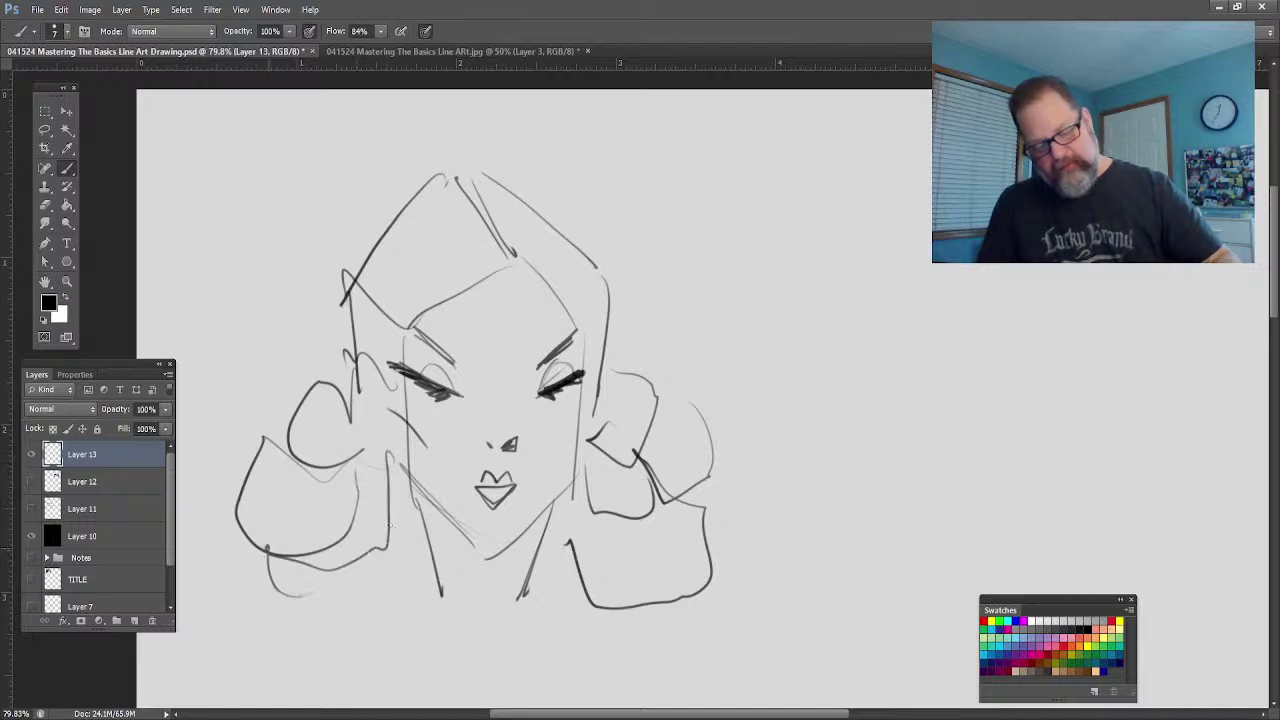
# Step: Thicken the neck lines and sketch the sloping shoulder lines on both sides of the neck
pyautogui.moveTo(420, 514); pyautogui.dragTo(438, 628)
pyautogui.moveTo(428, 545); pyautogui.dragTo(440, 620)
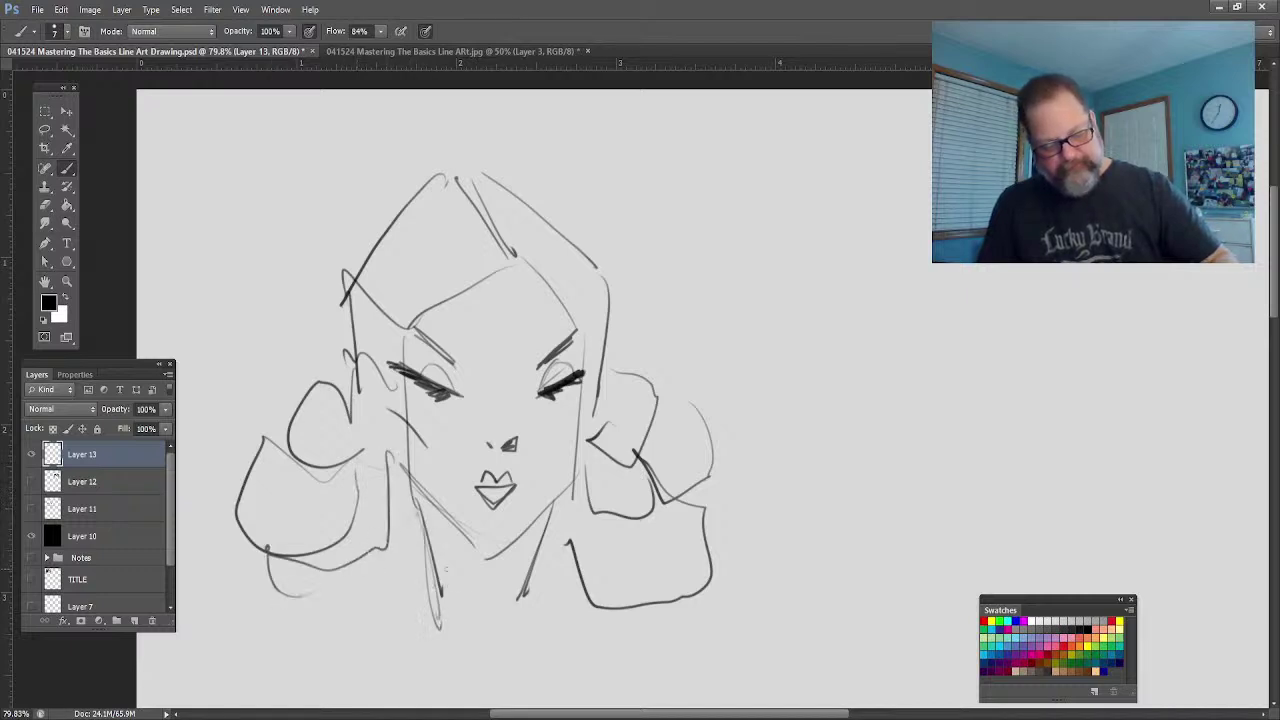
pyautogui.moveTo(434, 562)
pyautogui.mouseDown()
pyautogui.moveTo(344, 630)
pyautogui.moveTo(396, 600)
pyautogui.mouseUp()
pyautogui.moveTo(316, 612); pyautogui.dragTo(272, 634)
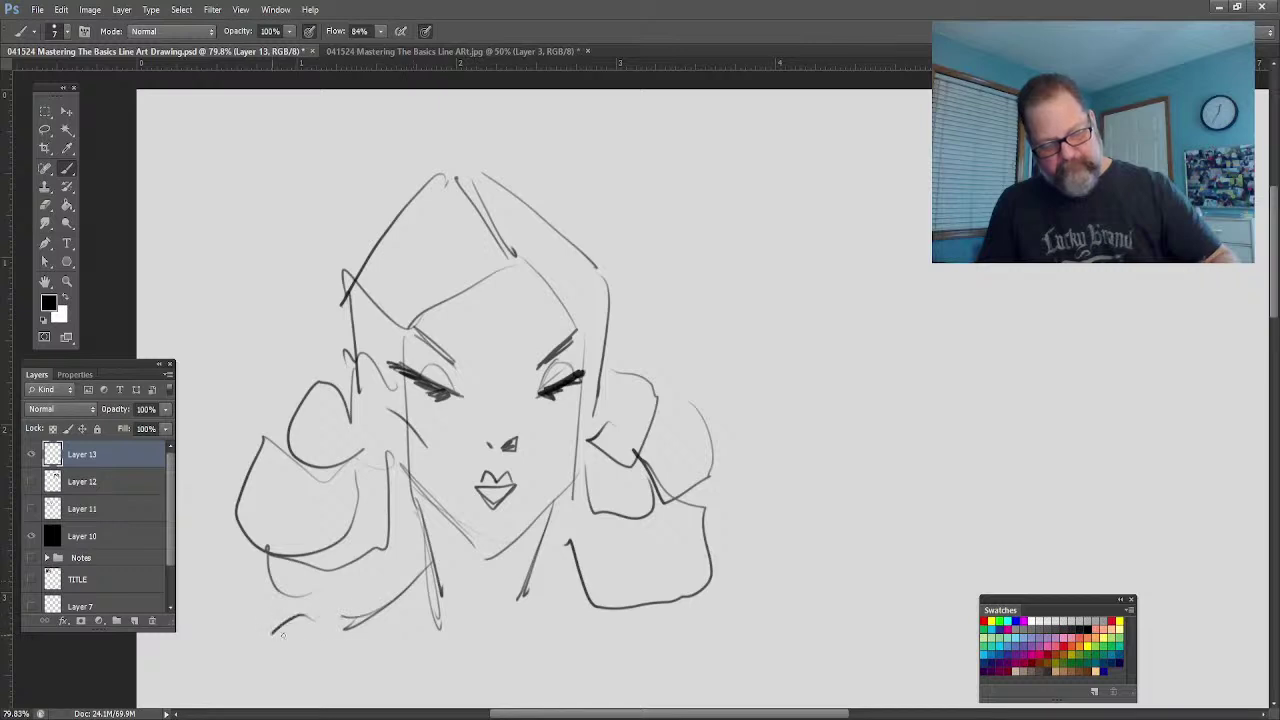
pyautogui.moveTo(534, 564)
pyautogui.mouseDown()
pyautogui.moveTo(524, 628)
pyautogui.moveTo(626, 646)
pyautogui.mouseUp()
pyautogui.moveTo(626, 640); pyautogui.dragTo(694, 680)
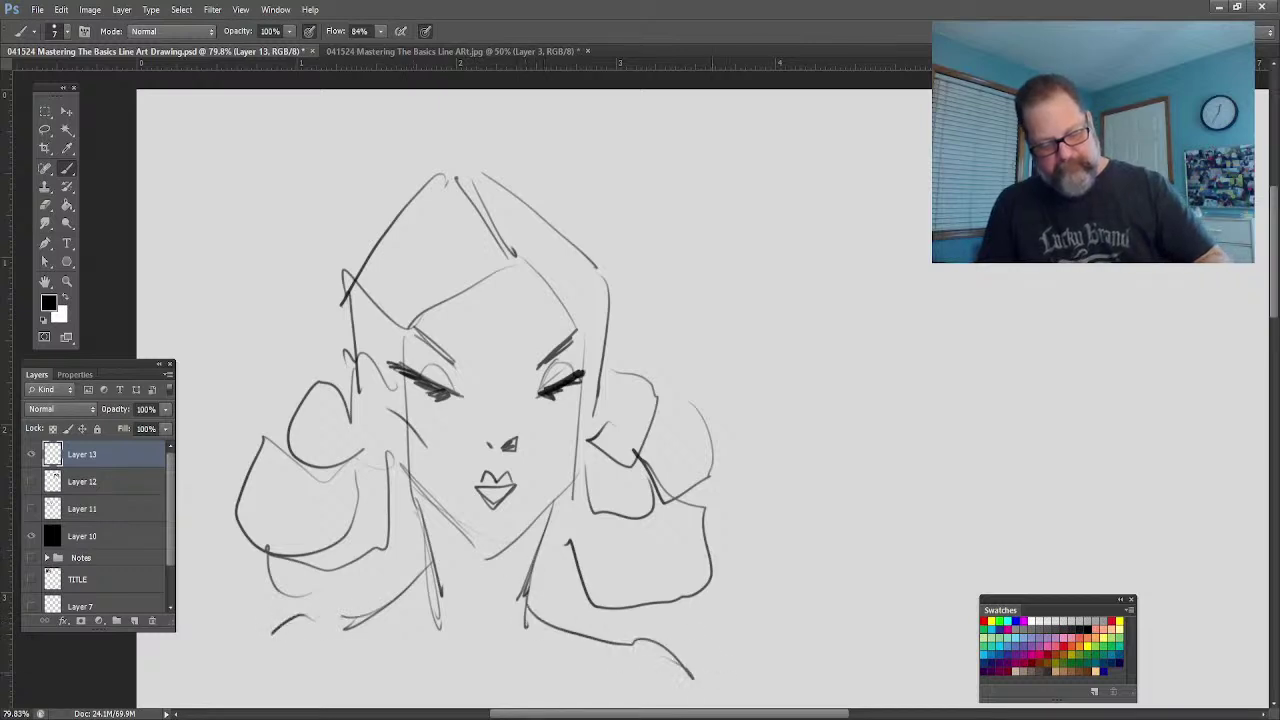
# Step: Sketch a wavy garment neckline across the chest with rounded ruffle shapes at both shoulders
pyautogui.moveTo(674, 636); pyautogui.dragTo(716, 668)
pyautogui.moveTo(676, 638)
pyautogui.mouseDown()
pyautogui.moveTo(609, 687)
pyautogui.moveTo(553, 660)
pyautogui.moveTo(489, 695)
pyautogui.moveTo(354, 685)
pyautogui.moveTo(294, 665)
pyautogui.moveTo(270, 615)
pyautogui.moveTo(269, 686)
pyautogui.mouseUp()
pyautogui.moveTo(692, 676); pyautogui.dragTo(804, 672)
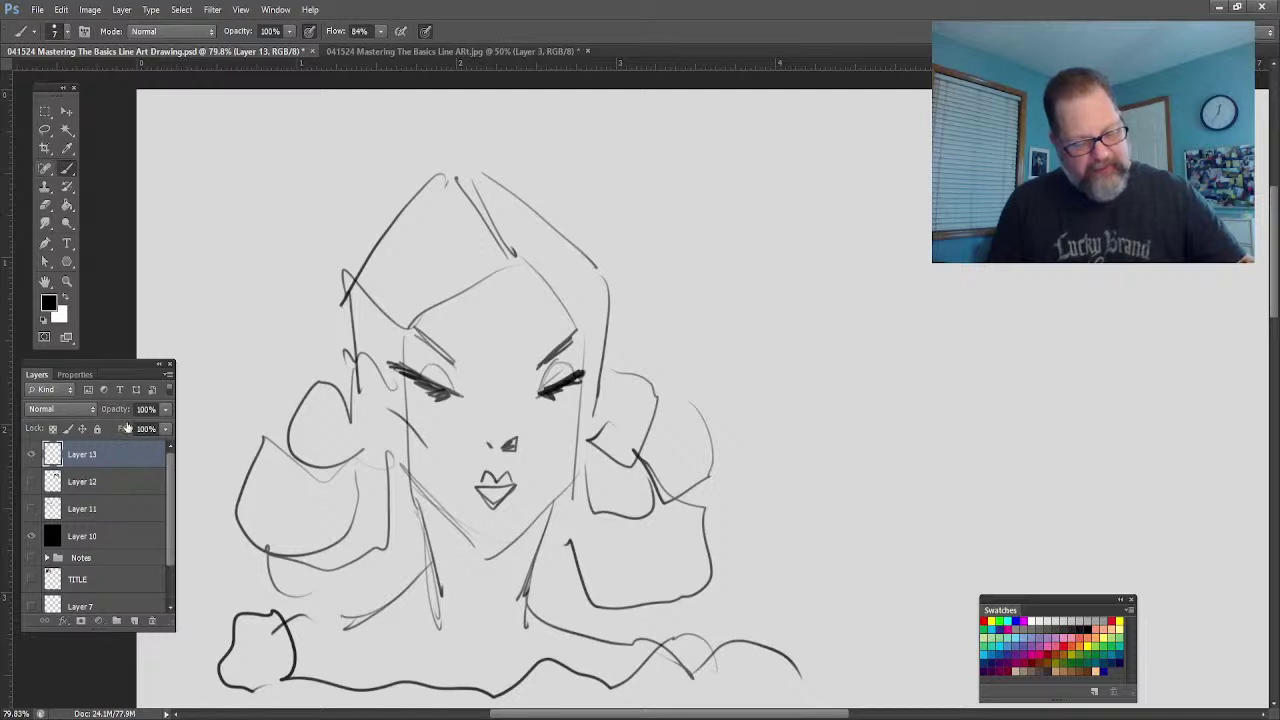
# Step: On a new layer directly beneath the line art, lasso the face, neck and upper chest and fill the selection with white
pyautogui.click(110, 482)
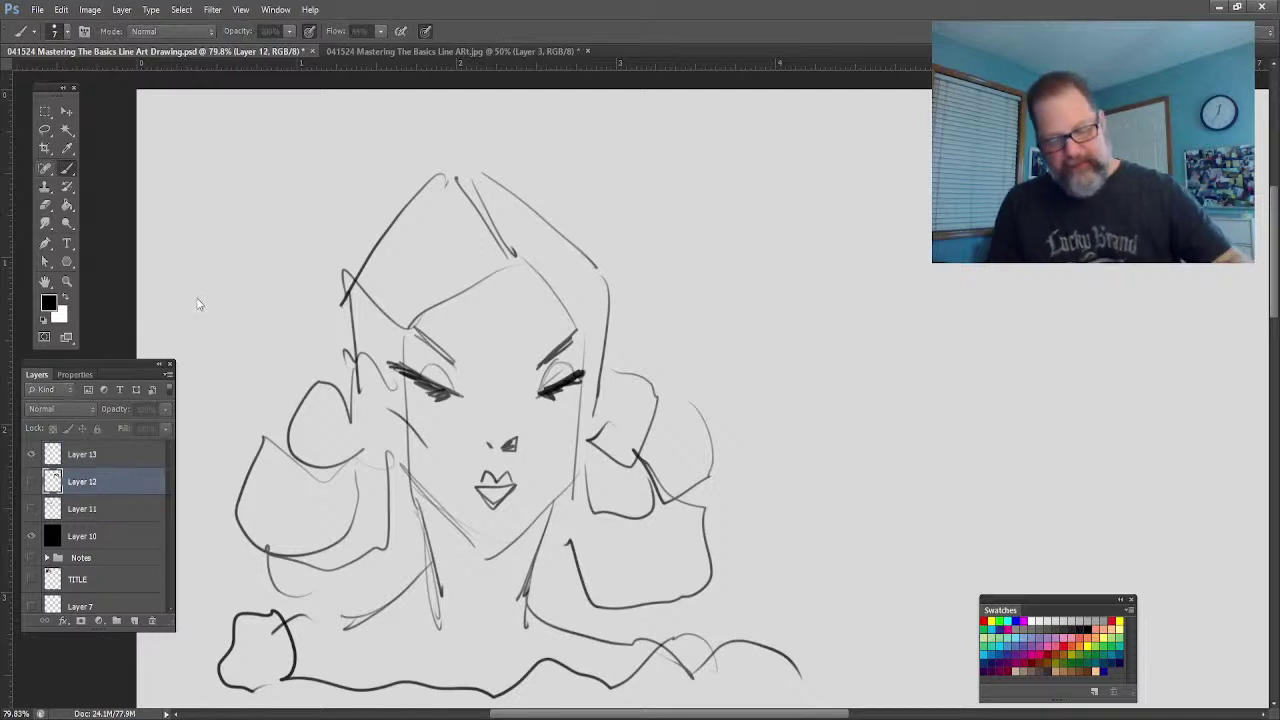
pyautogui.hotkey('ctrl', 'shift', 'alt', 'n')
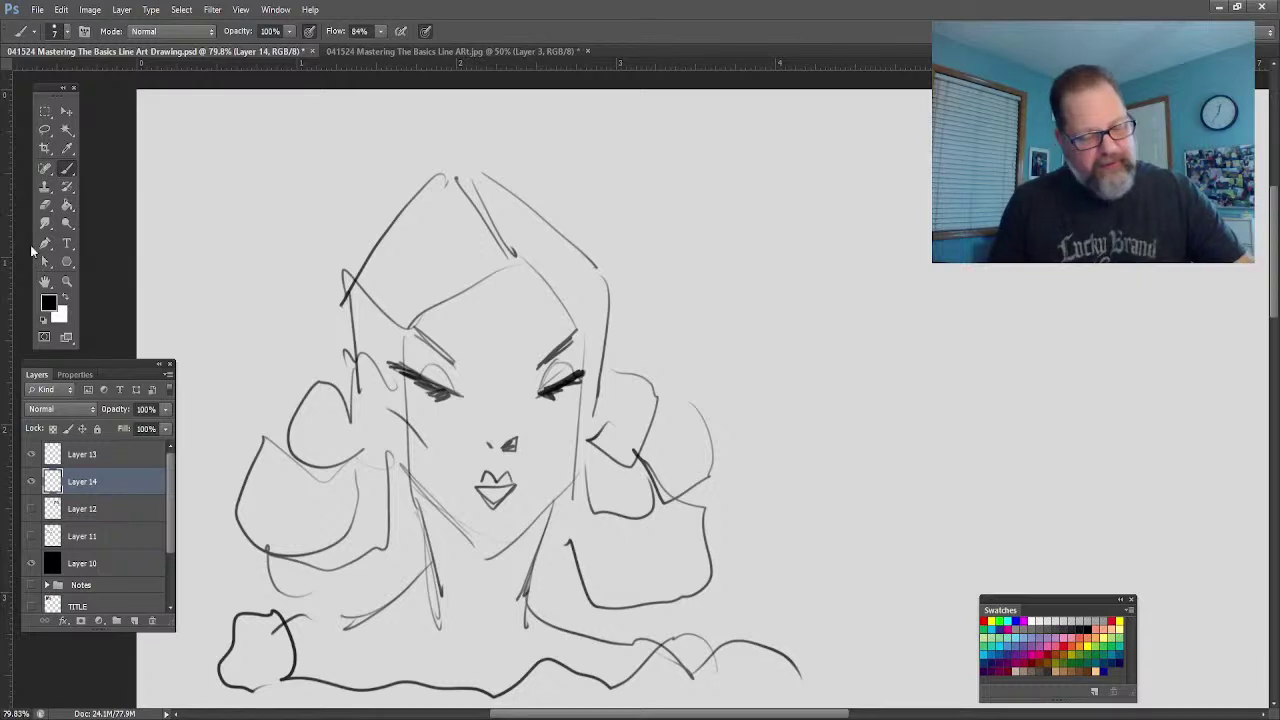
pyautogui.click(44, 131)
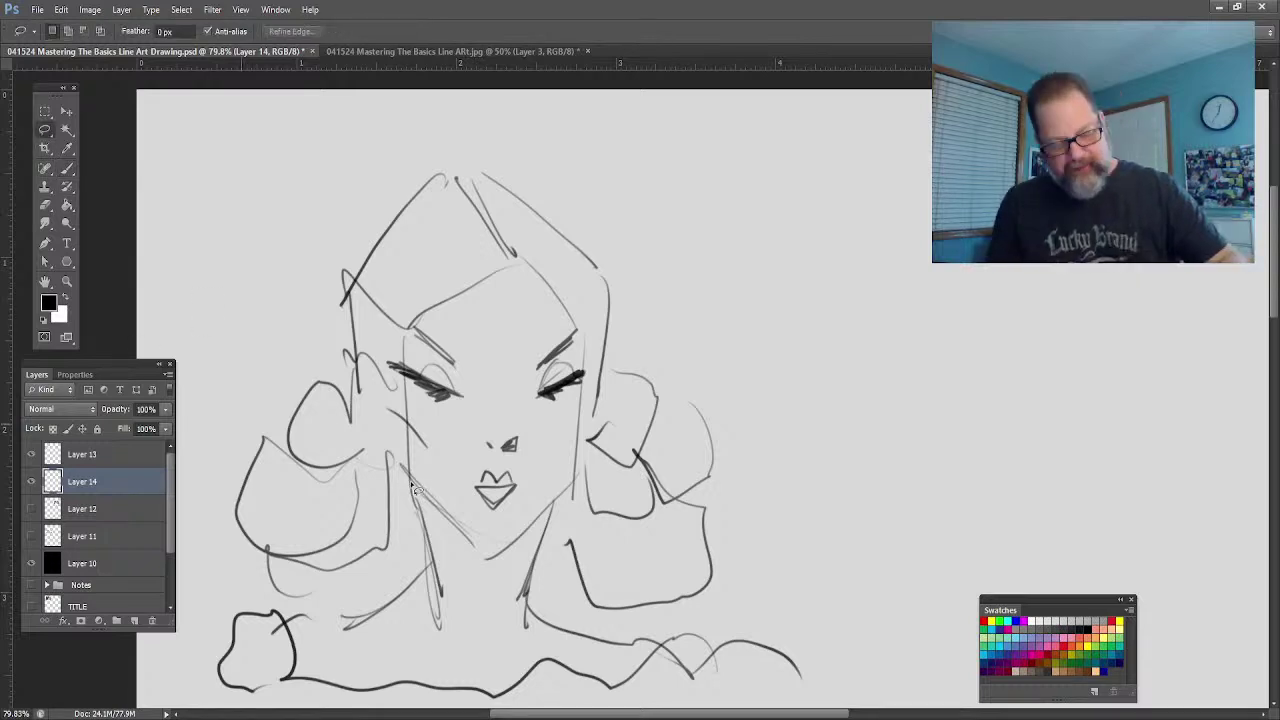
pyautogui.moveTo(405, 345)
pyautogui.mouseDown()
pyautogui.moveTo(415, 325)
pyautogui.moveTo(518, 278)
pyautogui.moveTo(478, 216)
pyautogui.moveTo(527, 274)
pyautogui.mouseUp()
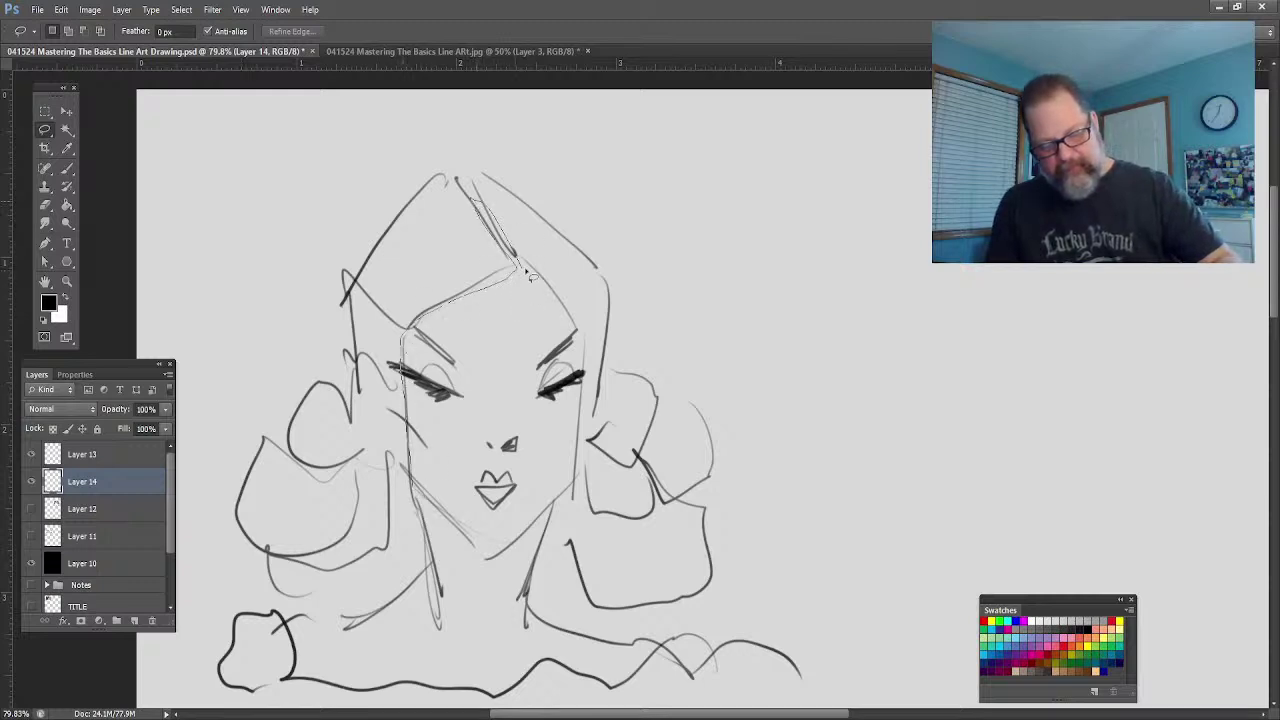
pyautogui.moveTo(584, 342)
pyautogui.mouseDown()
pyautogui.moveTo(578, 470)
pyautogui.moveTo(534, 610)
pyautogui.moveTo(616, 646)
pyautogui.moveTo(638, 680)
pyautogui.moveTo(565, 675)
pyautogui.moveTo(500, 703)
pyautogui.moveTo(300, 688)
pyautogui.moveTo(285, 628)
pyautogui.moveTo(358, 630)
pyautogui.moveTo(440, 566)
pyautogui.moveTo(410, 456)
pyautogui.moveTo(406, 332)
pyautogui.mouseUp()
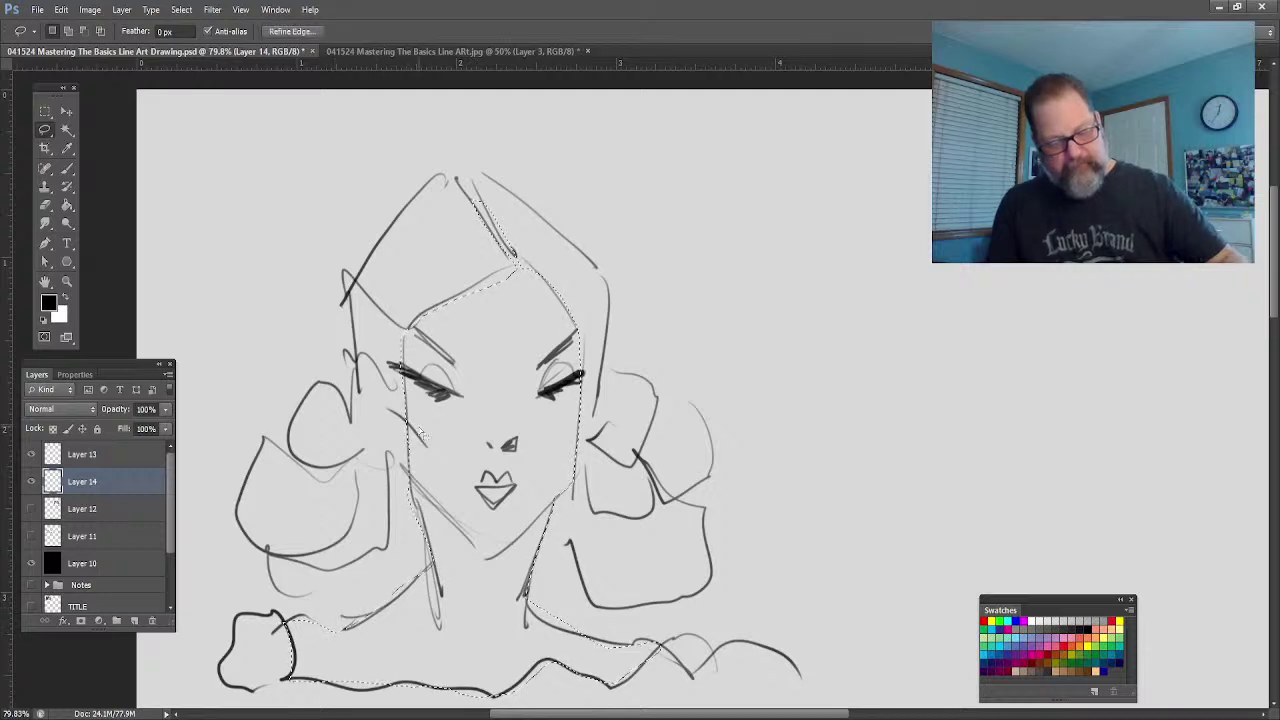
pyautogui.click(62, 297)
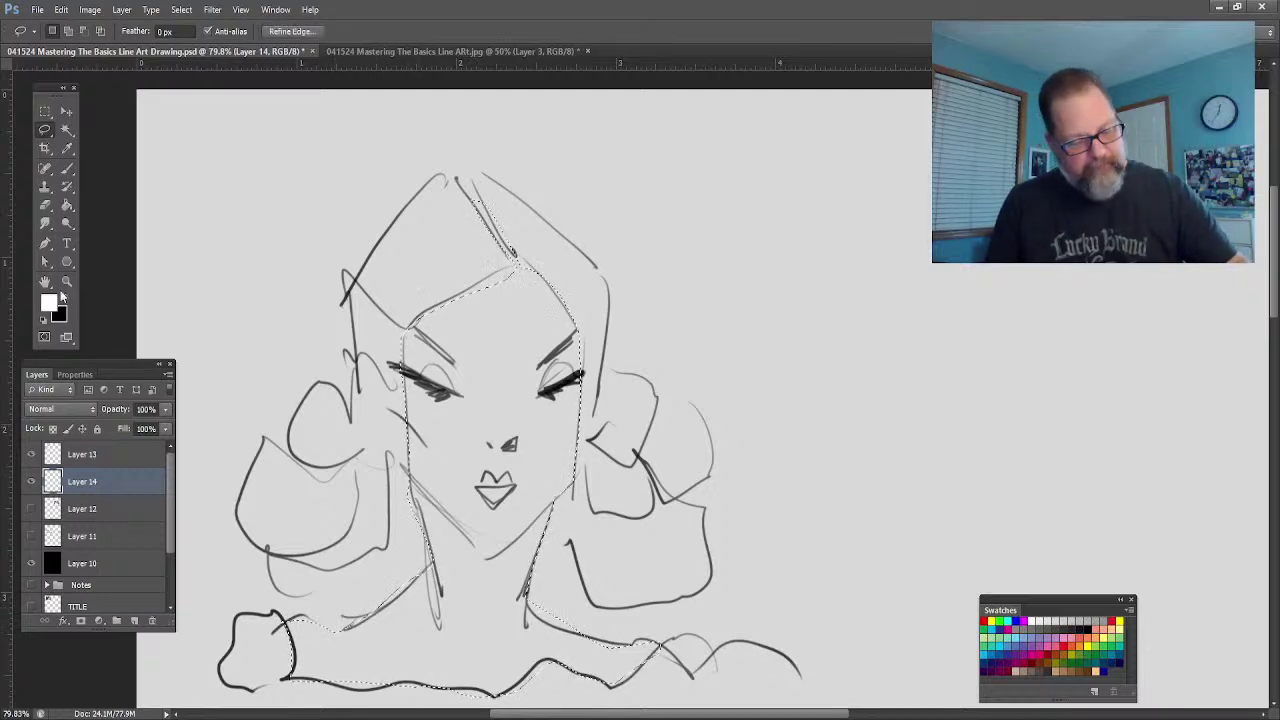
pyautogui.click(67, 205)
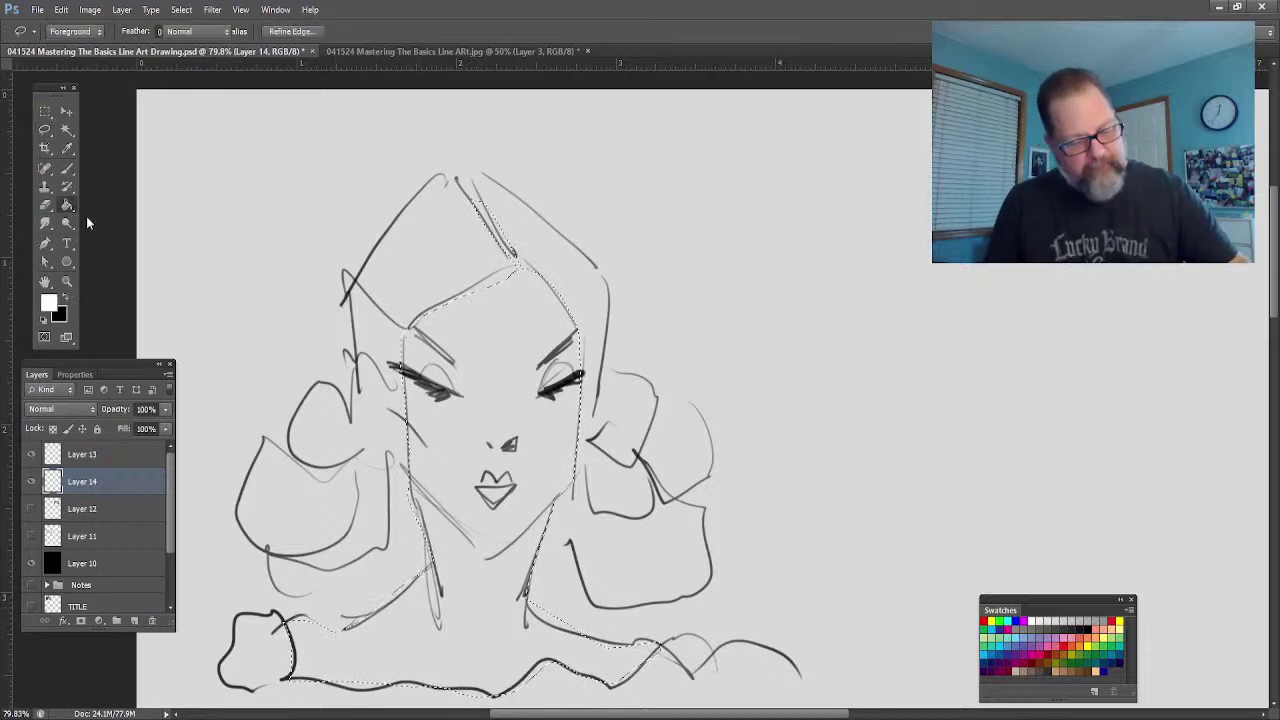
pyautogui.click(433, 616)
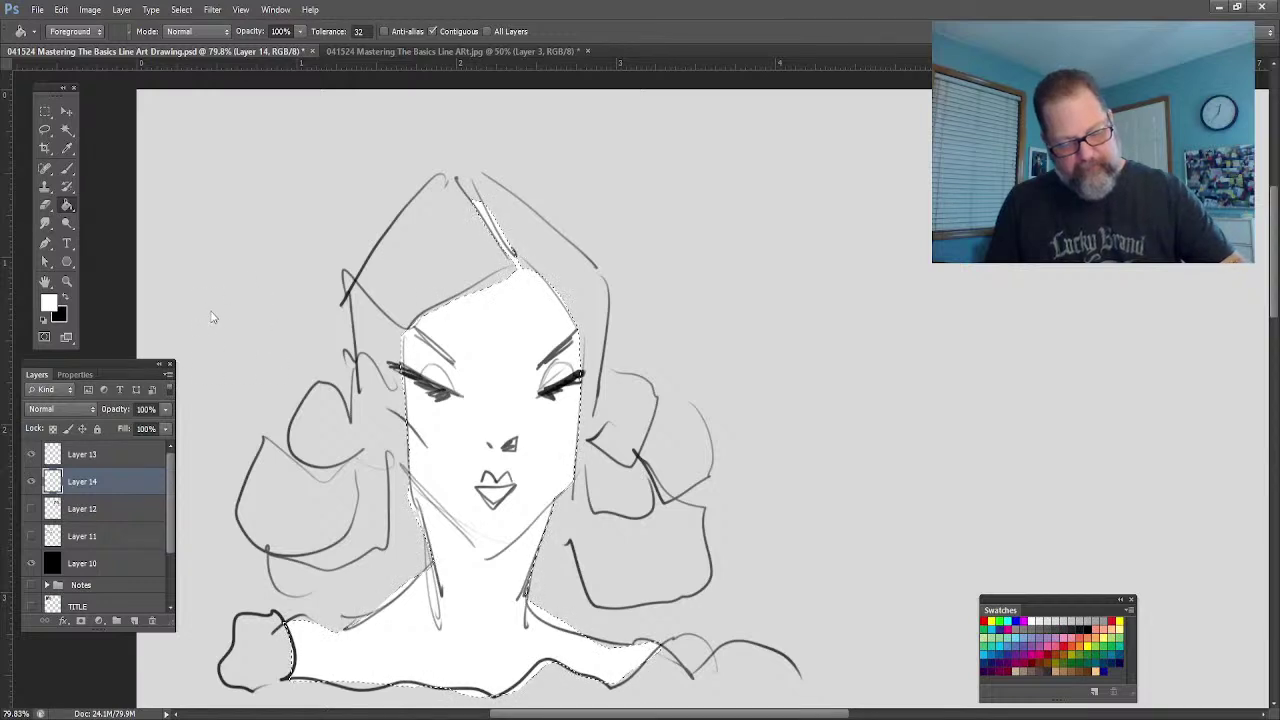
# Step: Add a new layer above the white fill, clear the old selection and lasso the whole hair shape around the face
pyautogui.hotkey('ctrl', 'shift', 'alt', 'n')
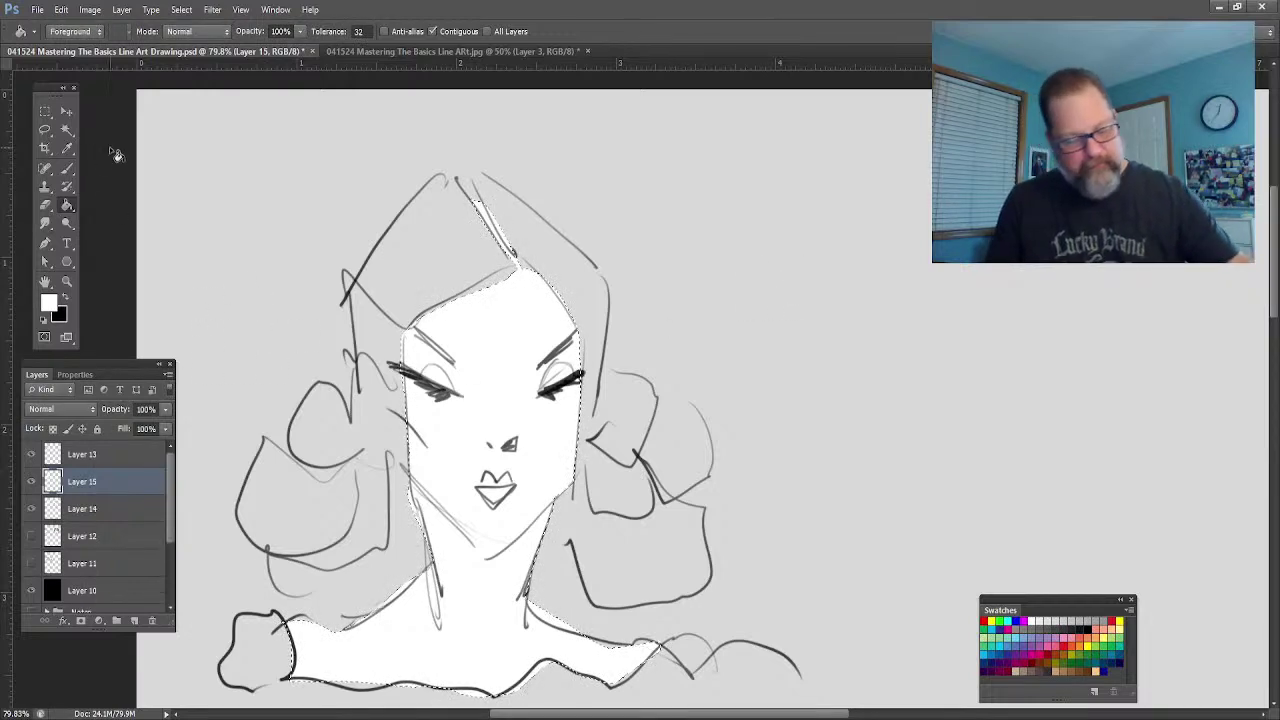
pyautogui.click(46, 131)
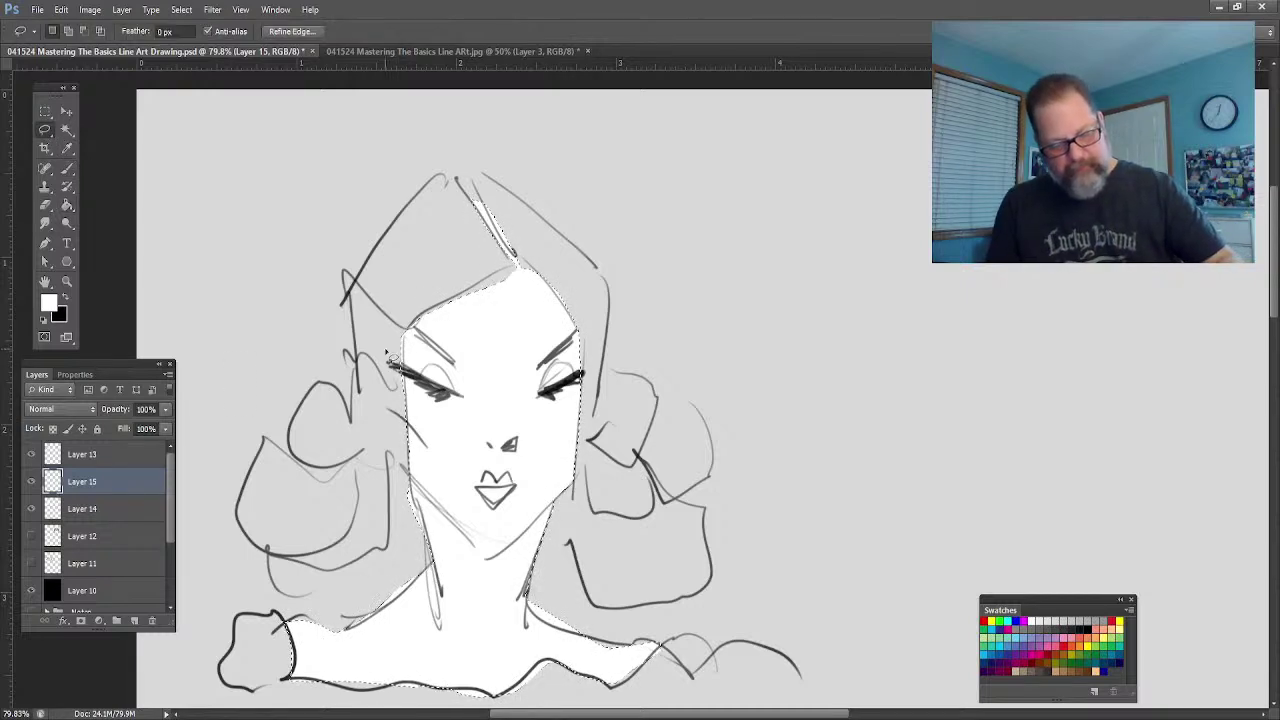
pyautogui.hotkey('ctrl', 'd')
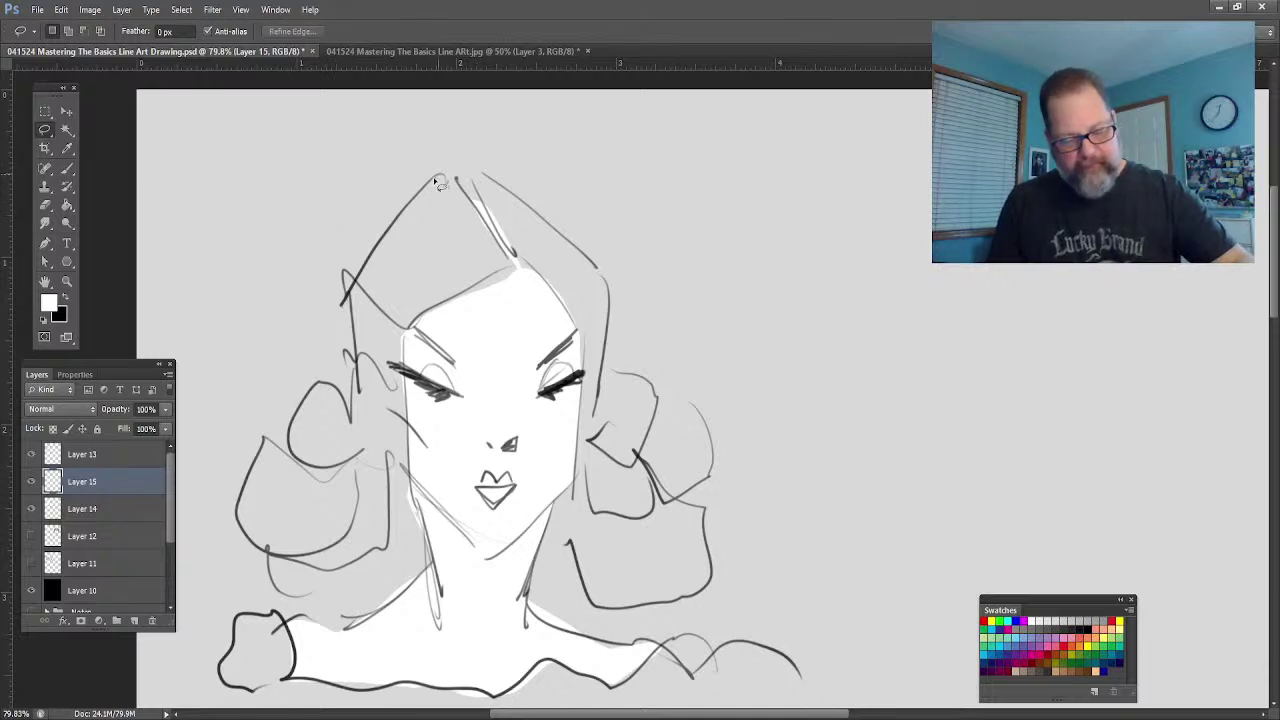
pyautogui.moveTo(436, 182)
pyautogui.mouseDown()
pyautogui.moveTo(347, 290)
pyautogui.moveTo(352, 408)
pyautogui.moveTo(327, 388)
pyautogui.moveTo(289, 422)
pyautogui.moveTo(336, 483)
pyautogui.moveTo(284, 445)
pyautogui.moveTo(250, 487)
pyautogui.moveTo(254, 556)
pyautogui.moveTo(279, 568)
pyautogui.moveTo(296, 625)
pyautogui.moveTo(355, 633)
pyautogui.moveTo(436, 570)
pyautogui.moveTo(412, 495)
pyautogui.moveTo(401, 363)
pyautogui.moveTo(449, 298)
pyautogui.mouseUp()
pyautogui.moveTo(521, 278)
pyautogui.mouseDown()
pyautogui.moveTo(476, 192)
pyautogui.moveTo(520, 267)
pyautogui.moveTo(580, 327)
pyautogui.moveTo(590, 366)
pyautogui.moveTo(587, 458)
pyautogui.moveTo(538, 573)
pyautogui.mouseUp()
pyautogui.moveTo(580, 616)
pyautogui.mouseDown()
pyautogui.moveTo(696, 600)
pyautogui.moveTo(707, 524)
pyautogui.moveTo(670, 491)
pyautogui.moveTo(706, 463)
pyautogui.moveTo(690, 405)
pyautogui.moveTo(662, 408)
pyautogui.moveTo(640, 372)
pyautogui.moveTo(604, 366)
pyautogui.moveTo(611, 305)
pyautogui.moveTo(598, 275)
pyautogui.moveTo(471, 170)
pyautogui.moveTo(513, 255)
pyautogui.mouseUp()
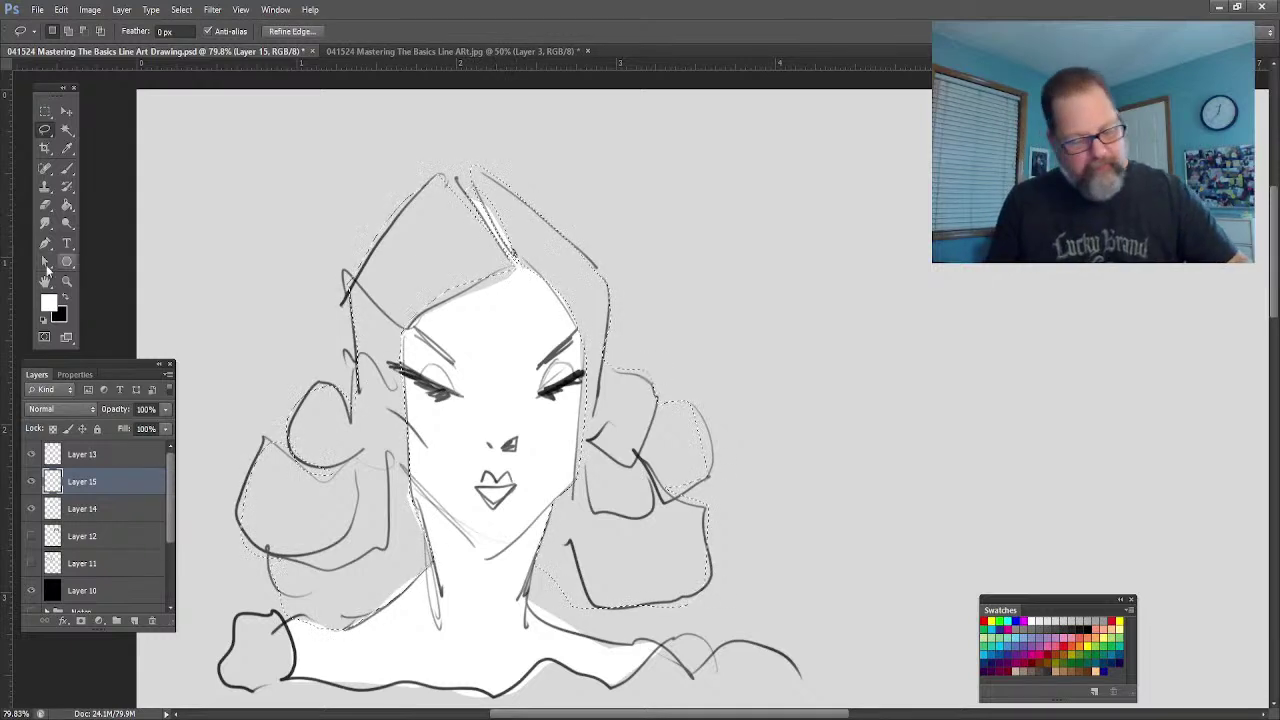
pyautogui.press('g')
pyautogui.click(358, 405)
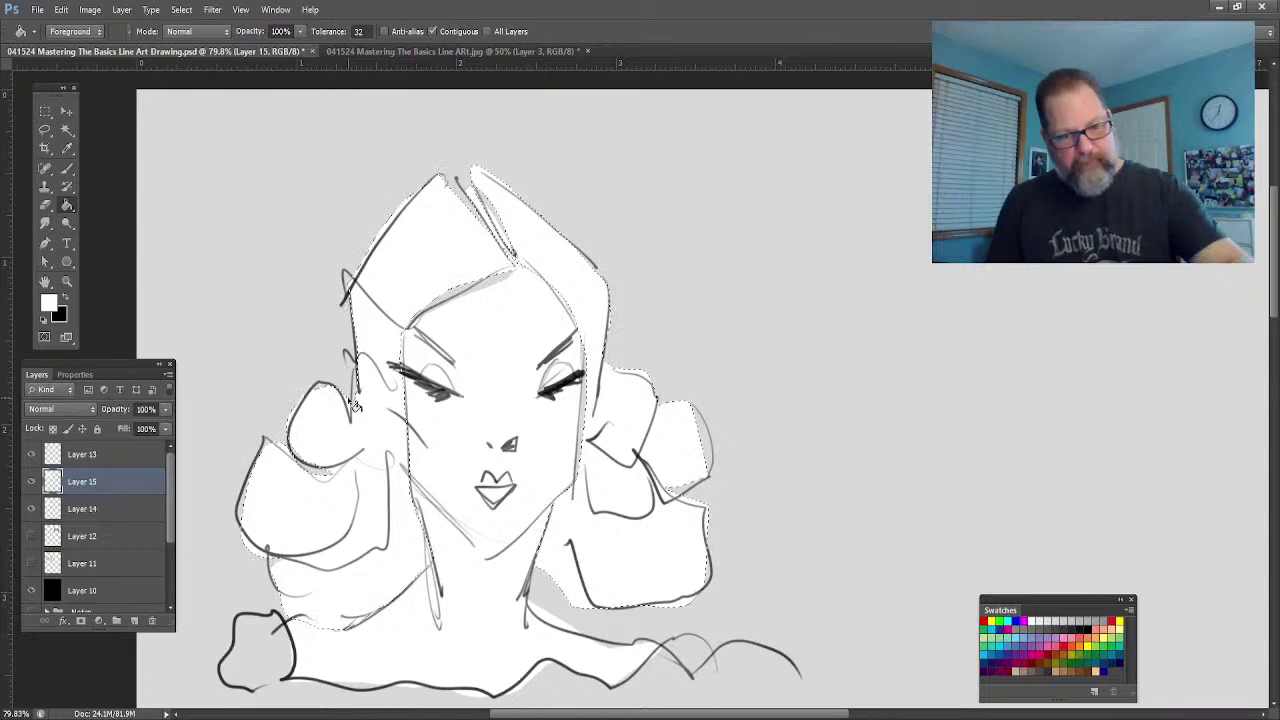
pyautogui.hotkey('ctrl', 'z')
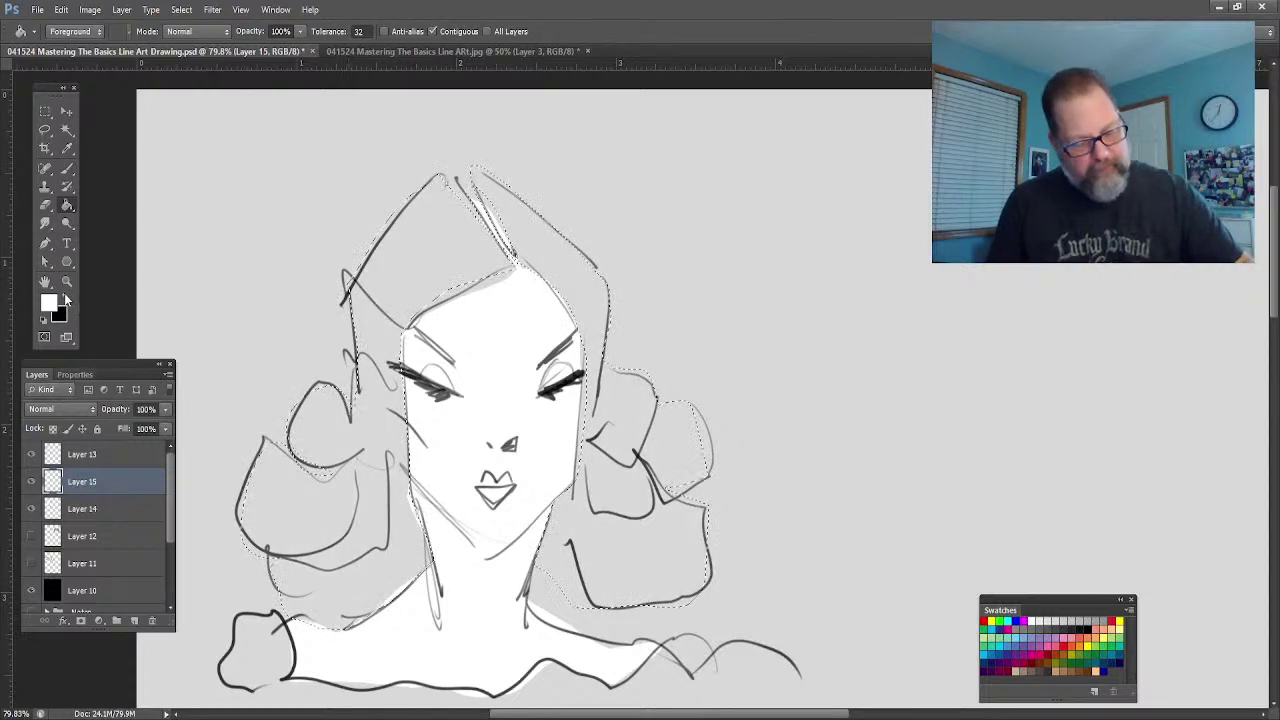
# Step: Fill the hair selection with black, lower the hair layer's opacity to 69% and deselect
pyautogui.click(66, 302)
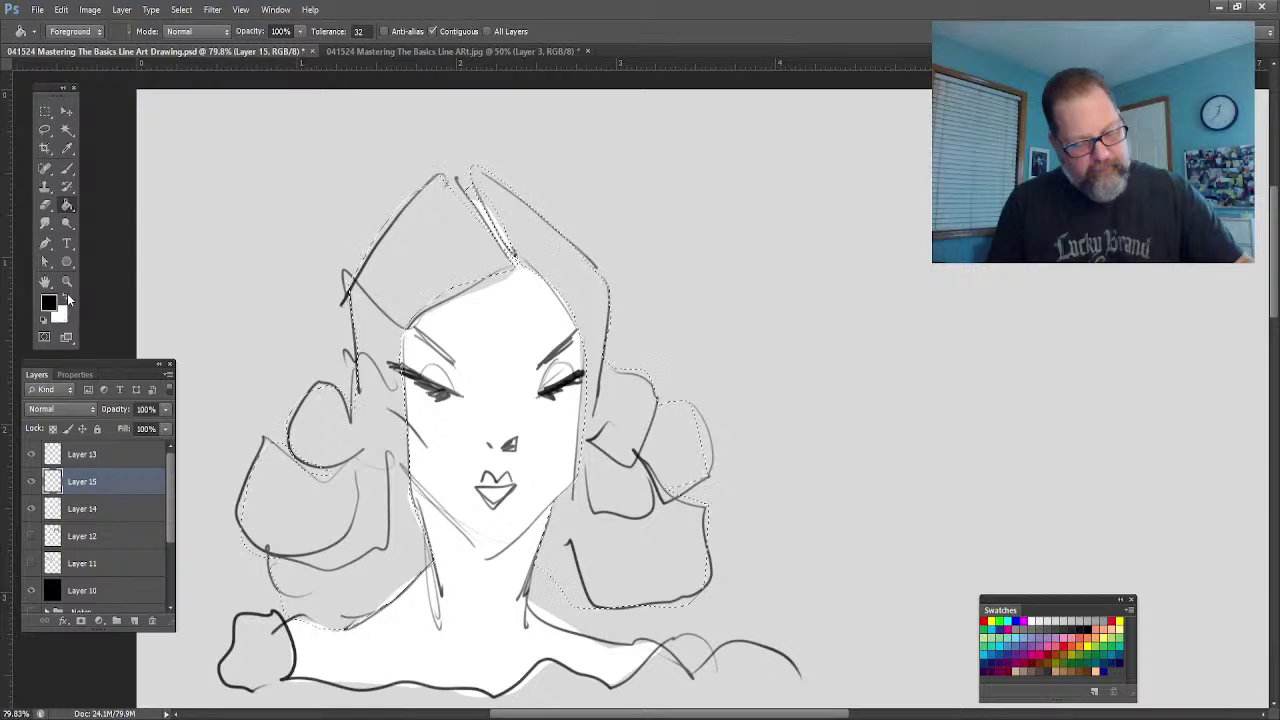
pyautogui.click(66, 302)
pyautogui.click(64, 302)
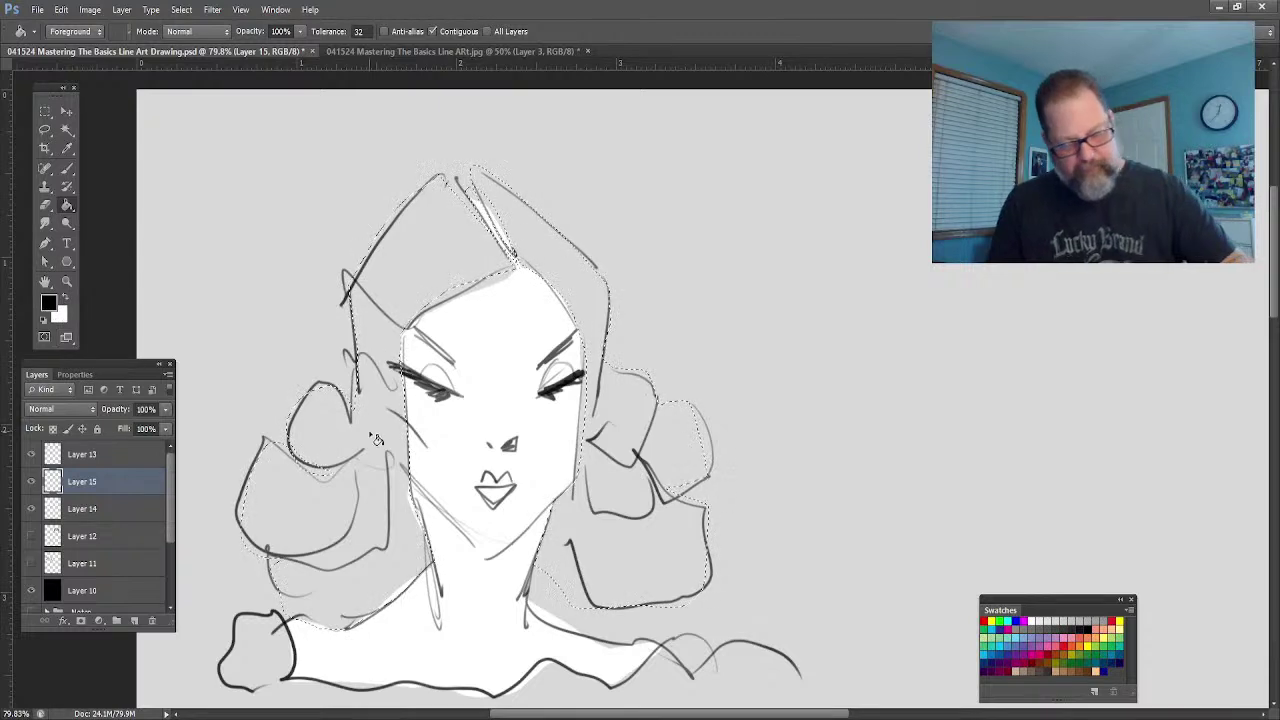
pyautogui.click(352, 406)
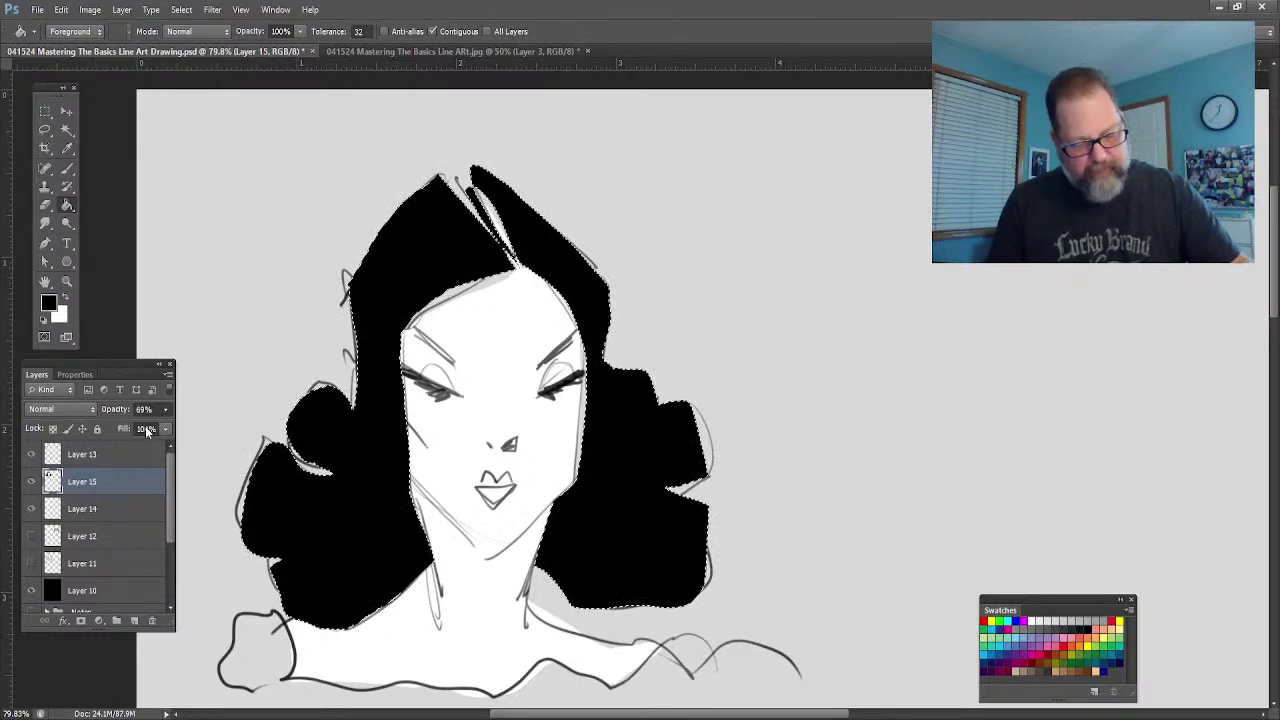
pyautogui.moveTo(145, 426); pyautogui.dragTo(130, 426)
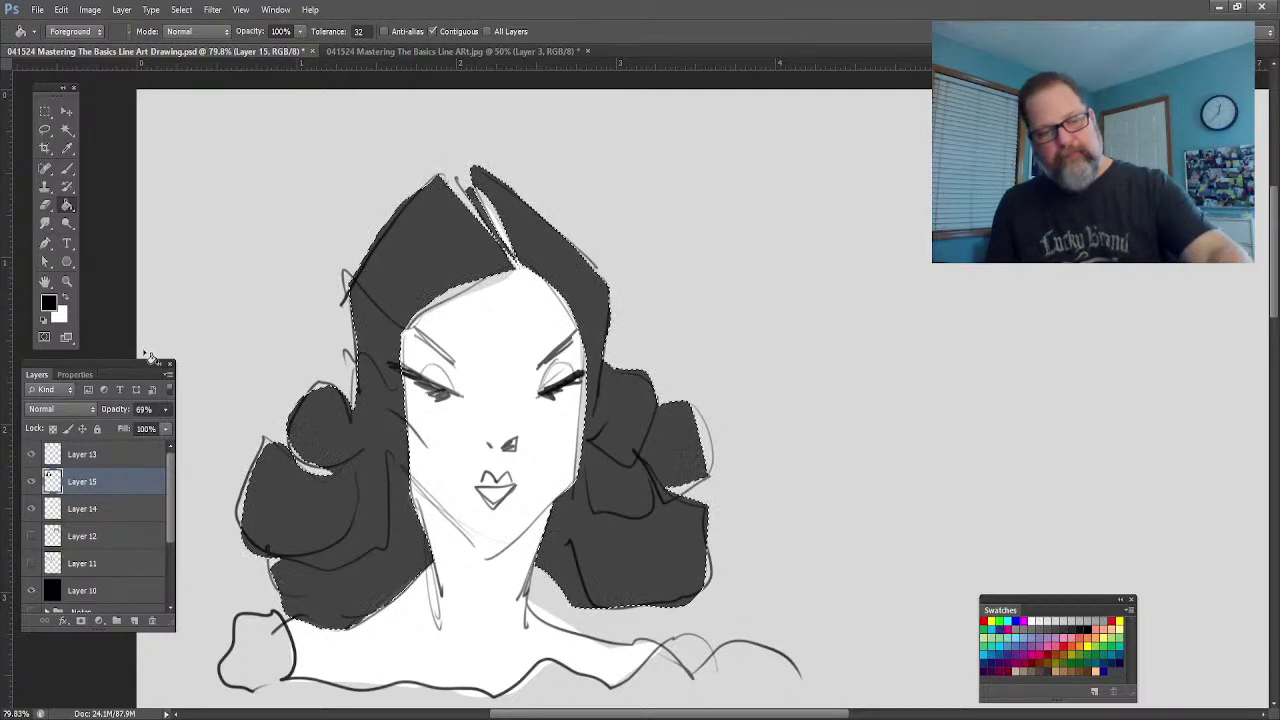
pyautogui.hotkey('ctrl', 'd')
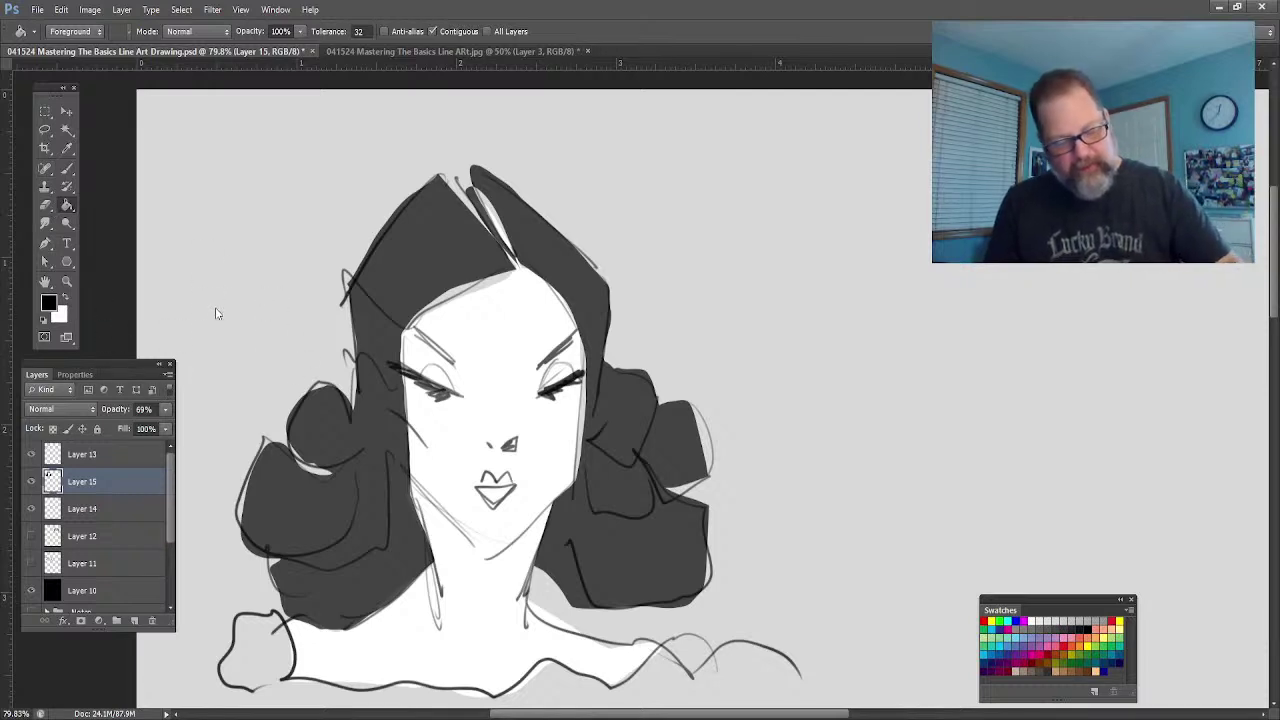
# Step: On a new layer above the hair fill, outline the lips with the black Brush and fill them with red
pyautogui.hotkey('ctrl', 'shift', 'alt', 'n')
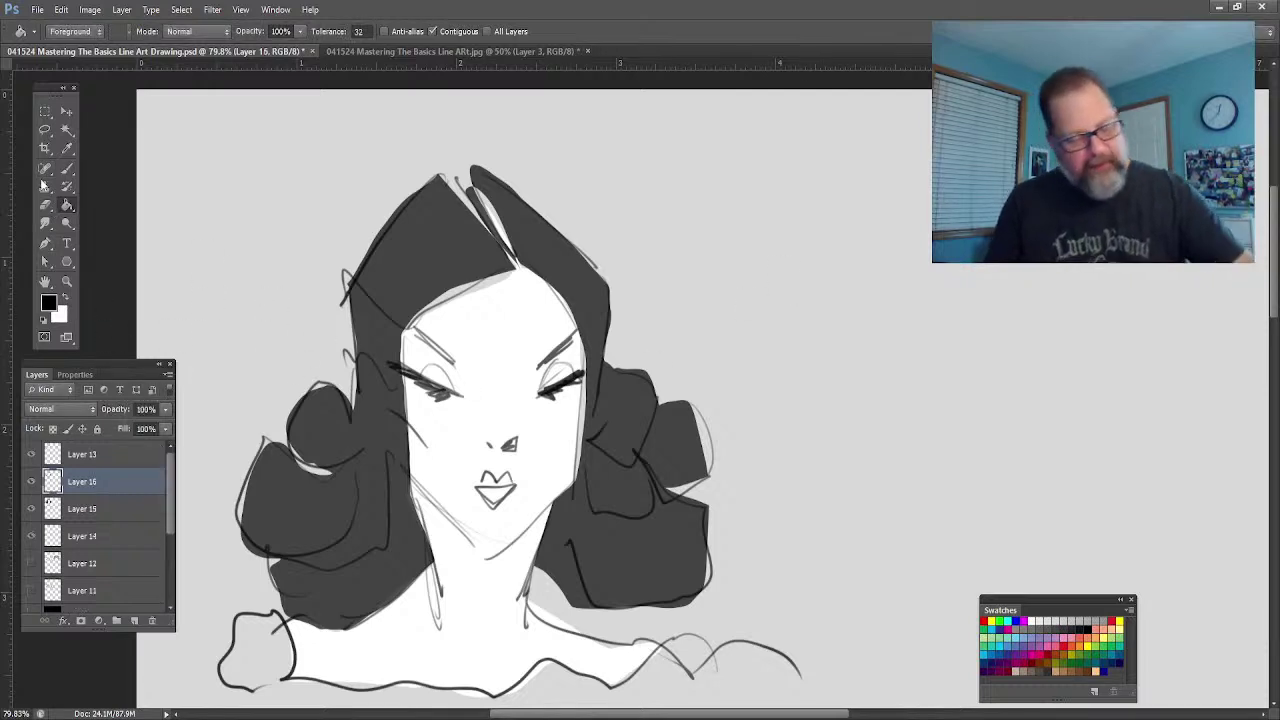
pyautogui.click(67, 168)
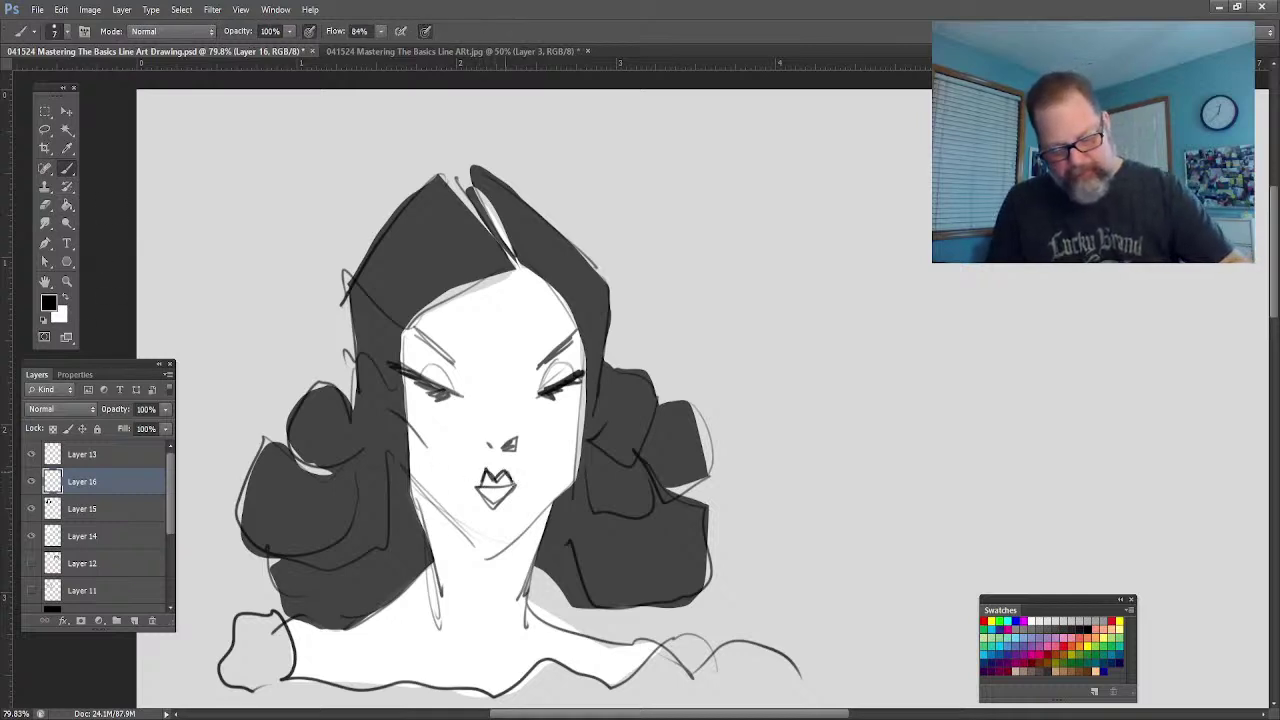
pyautogui.moveTo(512, 490); pyautogui.dragTo(477, 490)
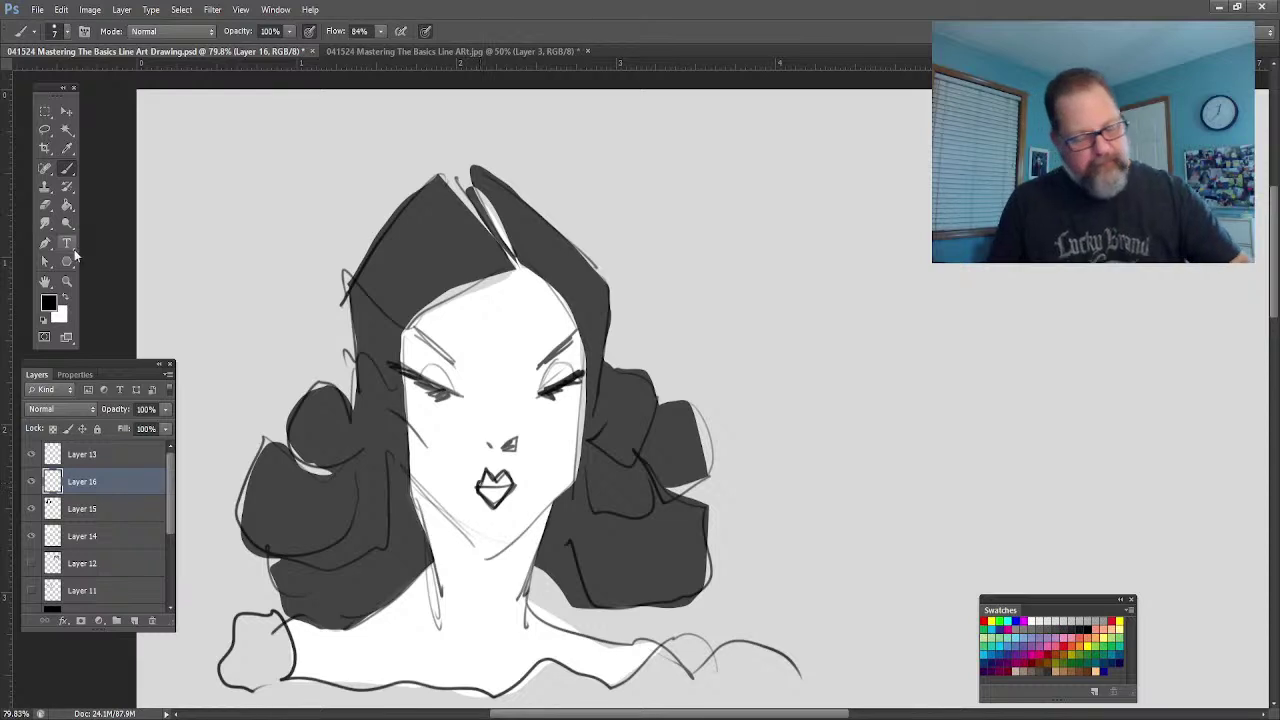
pyautogui.click(67, 205)
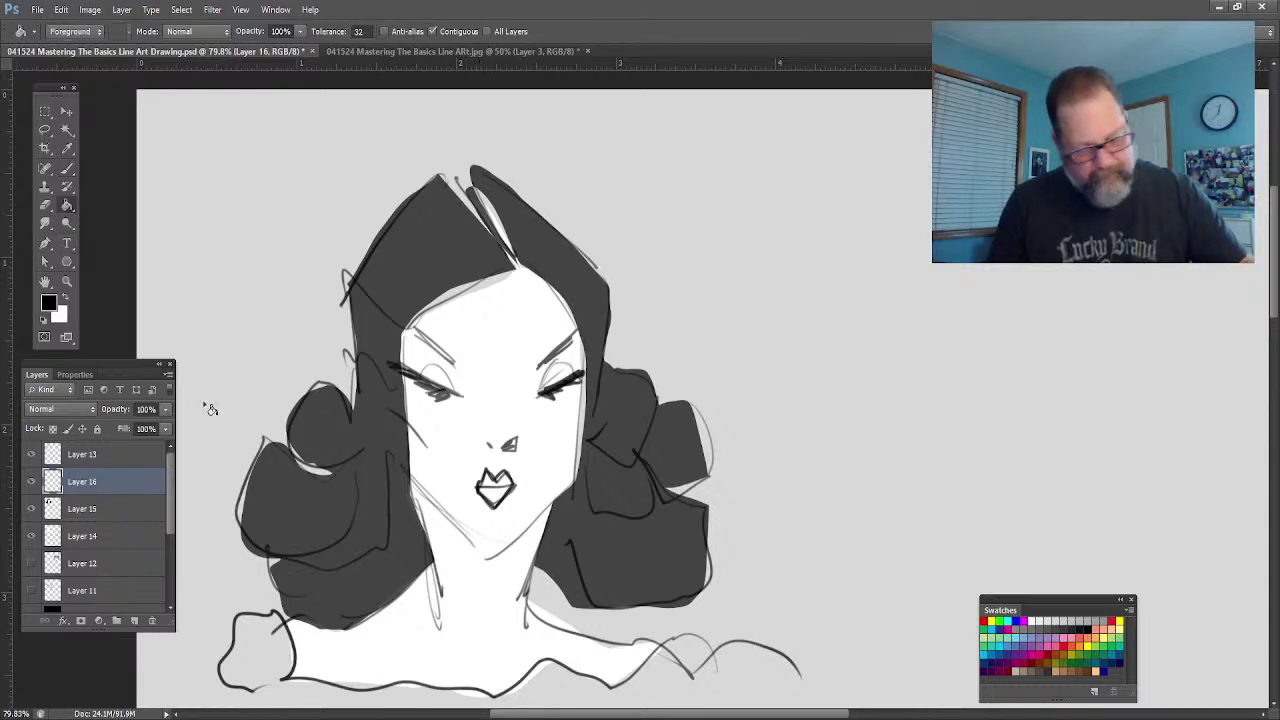
pyautogui.click(984, 621)
pyautogui.click(494, 490)
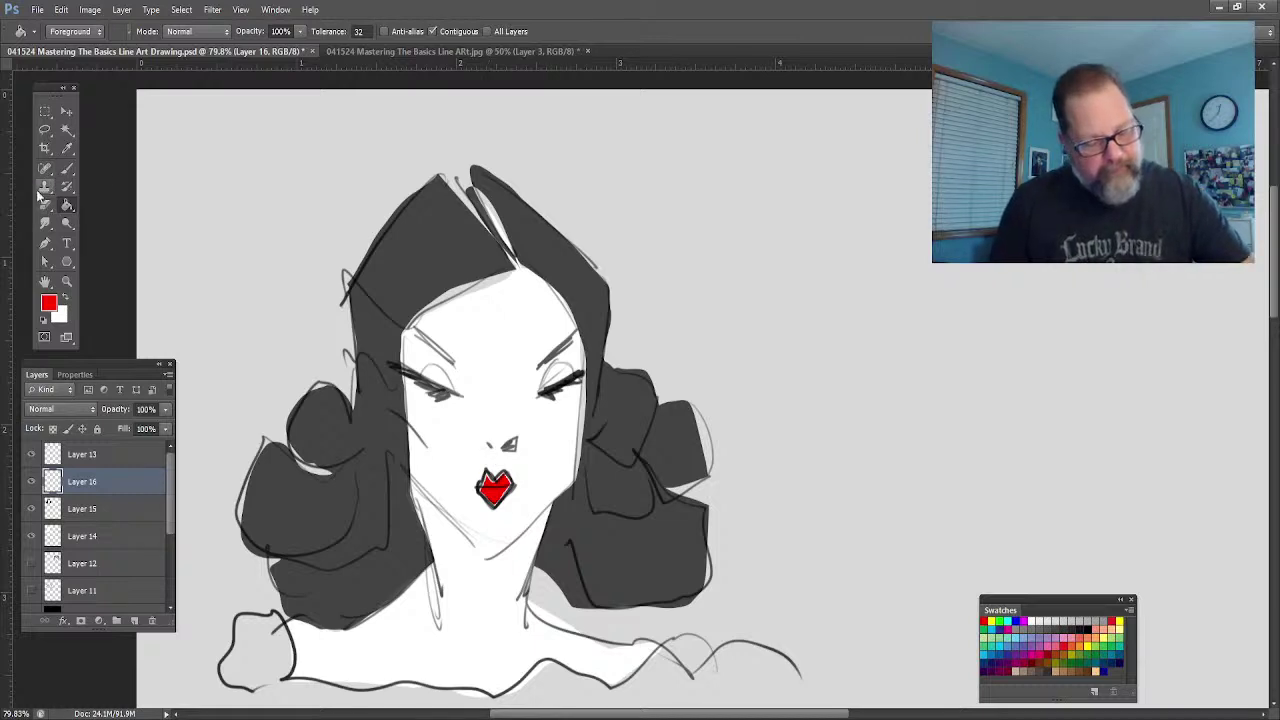
# Step: Lasso the garment along the neckline and shoulder ruffles, fill it with red and lower the layer's opacity to 29%
pyautogui.click(45, 131)
pyautogui.moveTo(258, 688)
pyautogui.mouseDown()
pyautogui.moveTo(226, 671)
pyautogui.moveTo(241, 619)
pyautogui.moveTo(291, 630)
pyautogui.moveTo(306, 691)
pyautogui.moveTo(525, 697)
pyautogui.moveTo(554, 671)
pyautogui.moveTo(614, 697)
pyautogui.moveTo(660, 656)
pyautogui.moveTo(689, 675)
pyautogui.moveTo(743, 645)
pyautogui.moveTo(815, 700)
pyautogui.moveTo(678, 713)
pyautogui.moveTo(212, 690)
pyautogui.mouseUp()
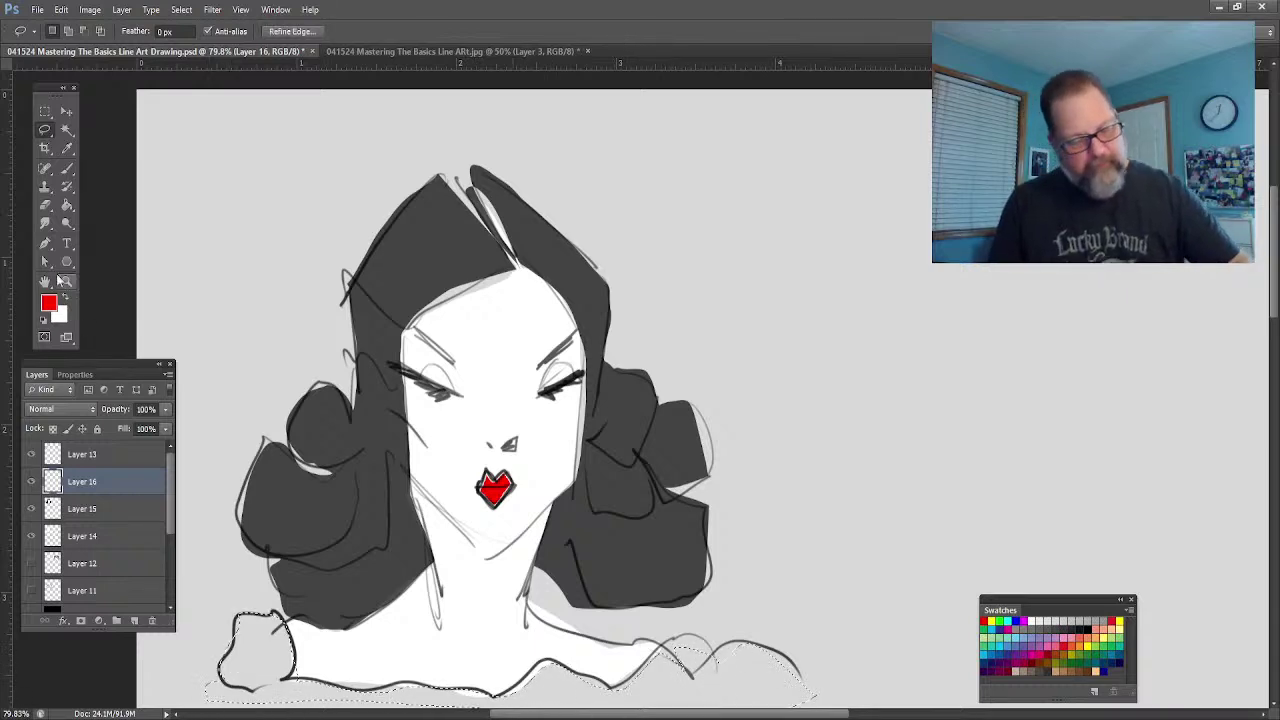
pyautogui.click(67, 206)
pyautogui.click(249, 669)
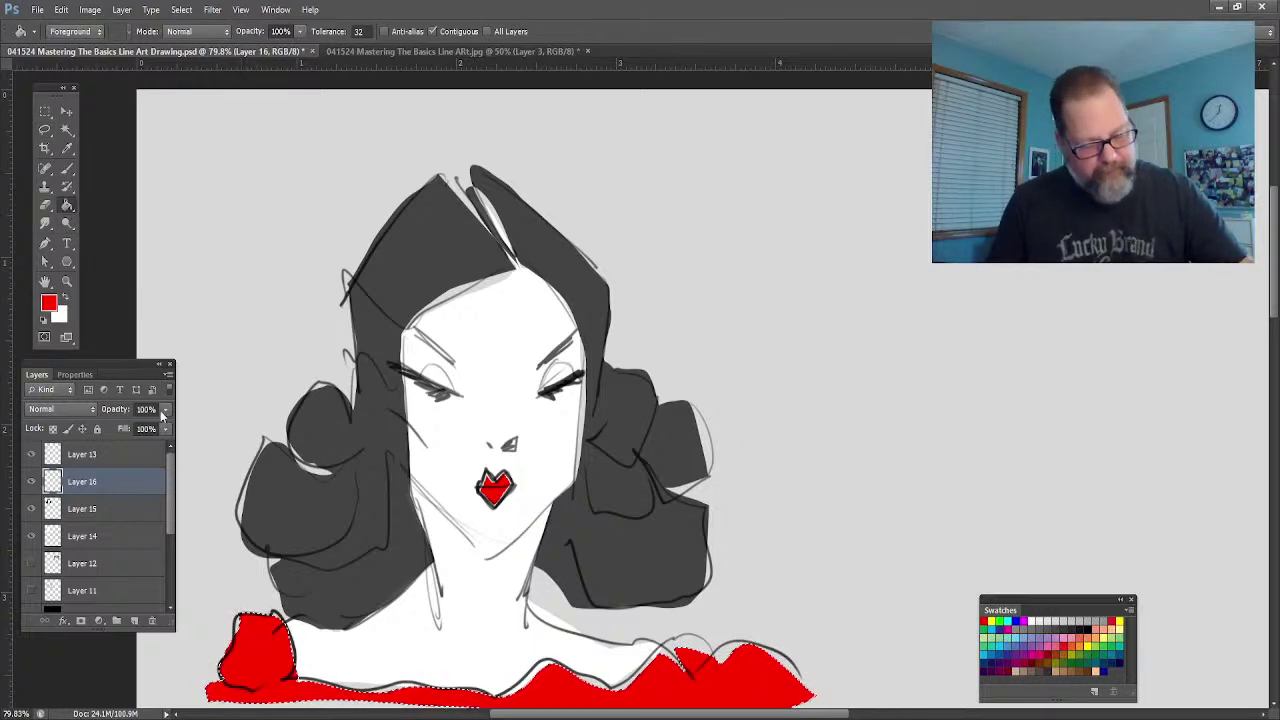
pyautogui.moveTo(164, 409); pyautogui.dragTo(119, 433)
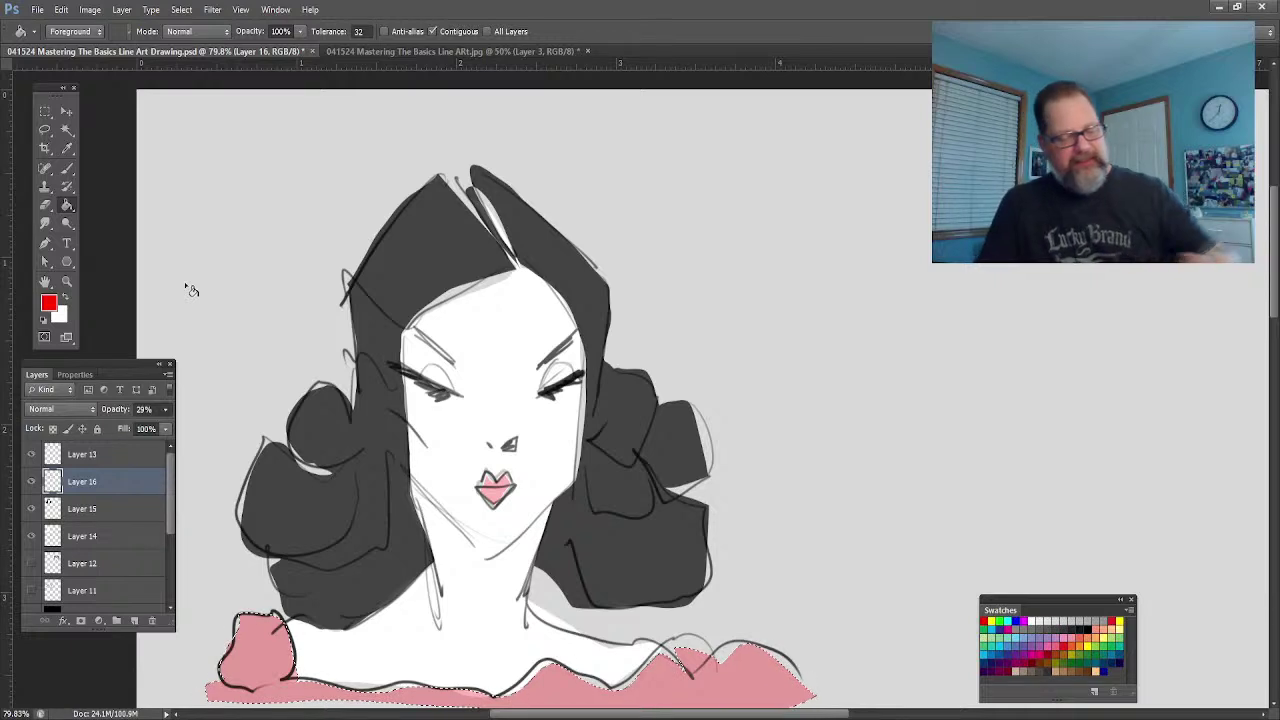
# Step: Add a new layer above the red fill, clear the garment selection and reset the colours to default black and white
pyautogui.click(45, 282)
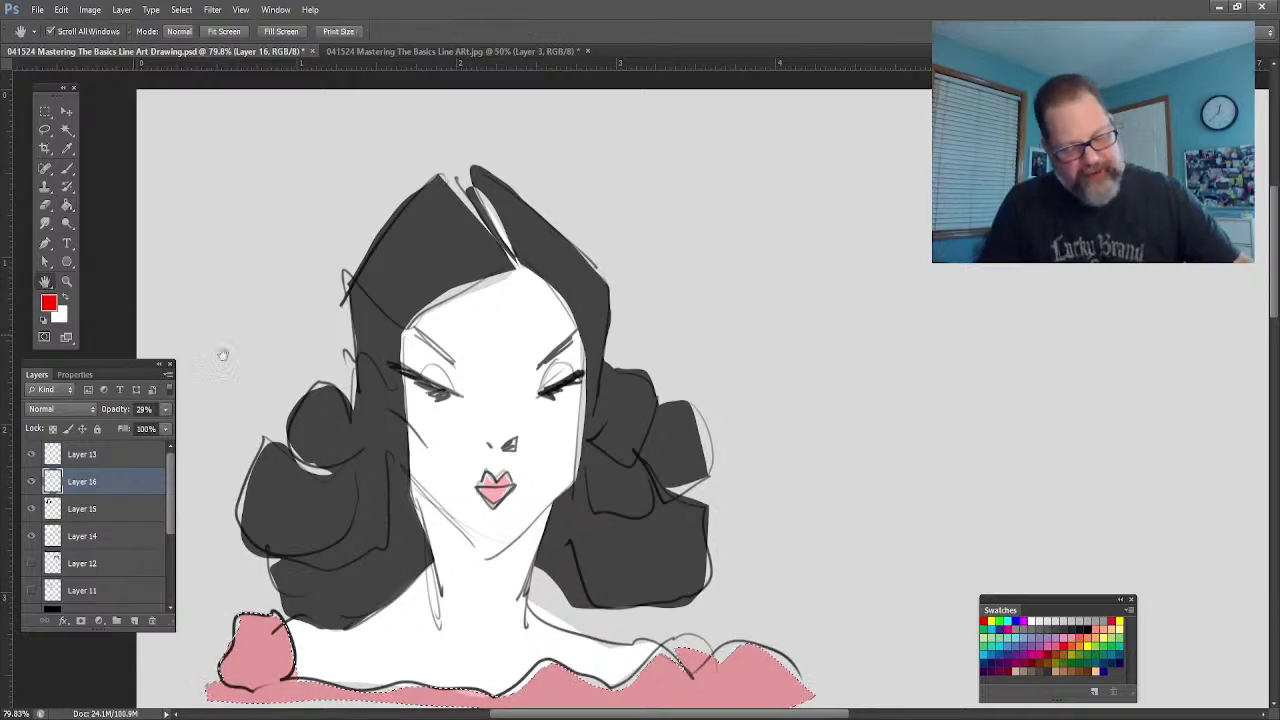
pyautogui.scroll(-2, 181, 371)
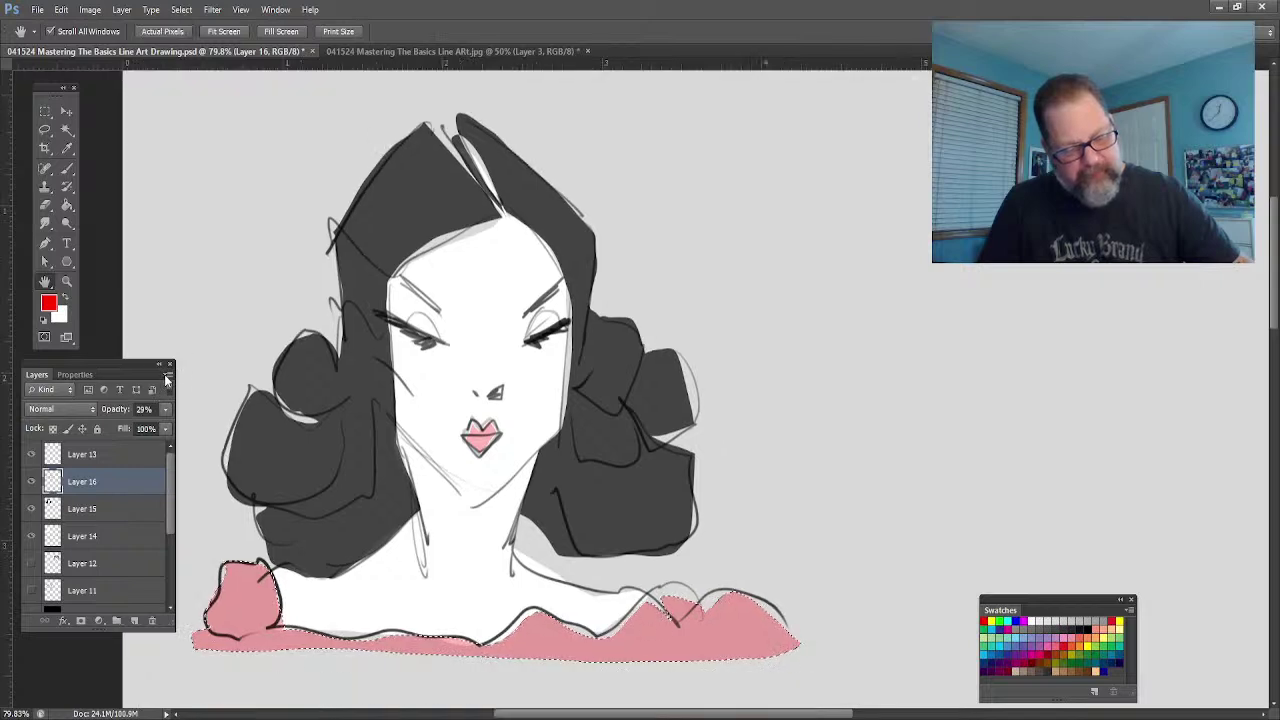
pyautogui.hotkey('ctrl', 'shift', 'alt', 'n')
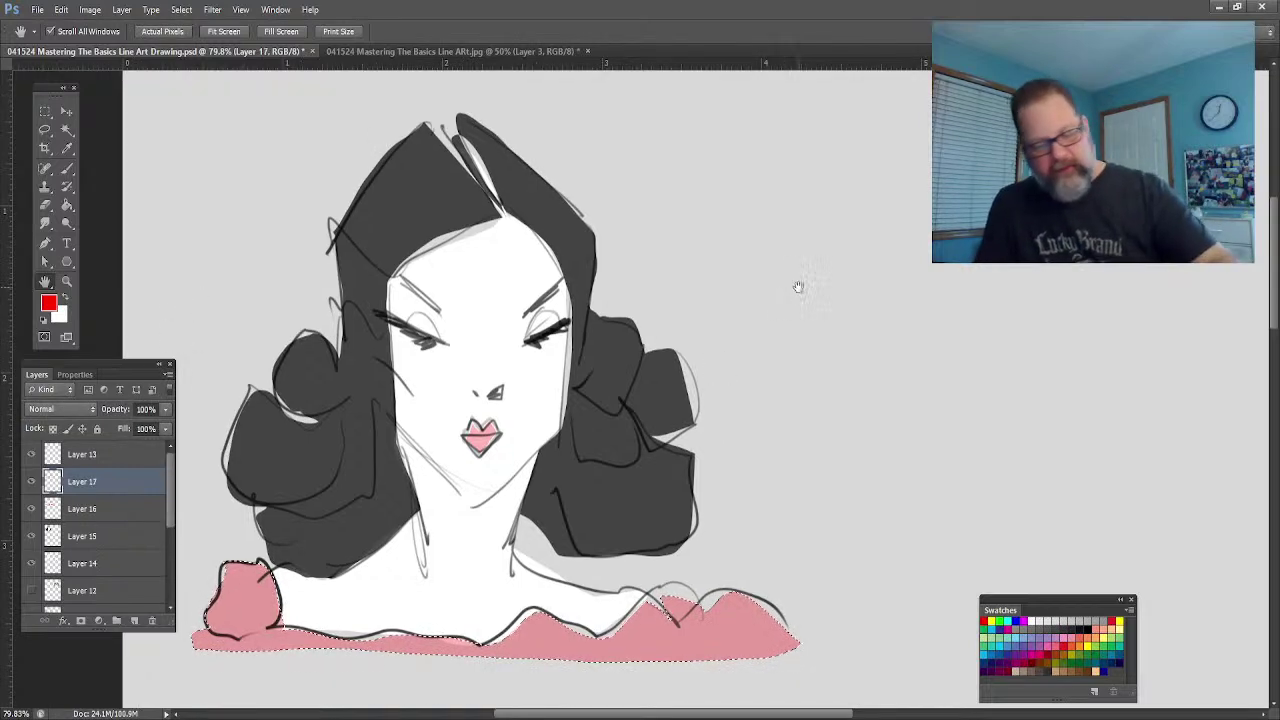
pyautogui.click(67, 168)
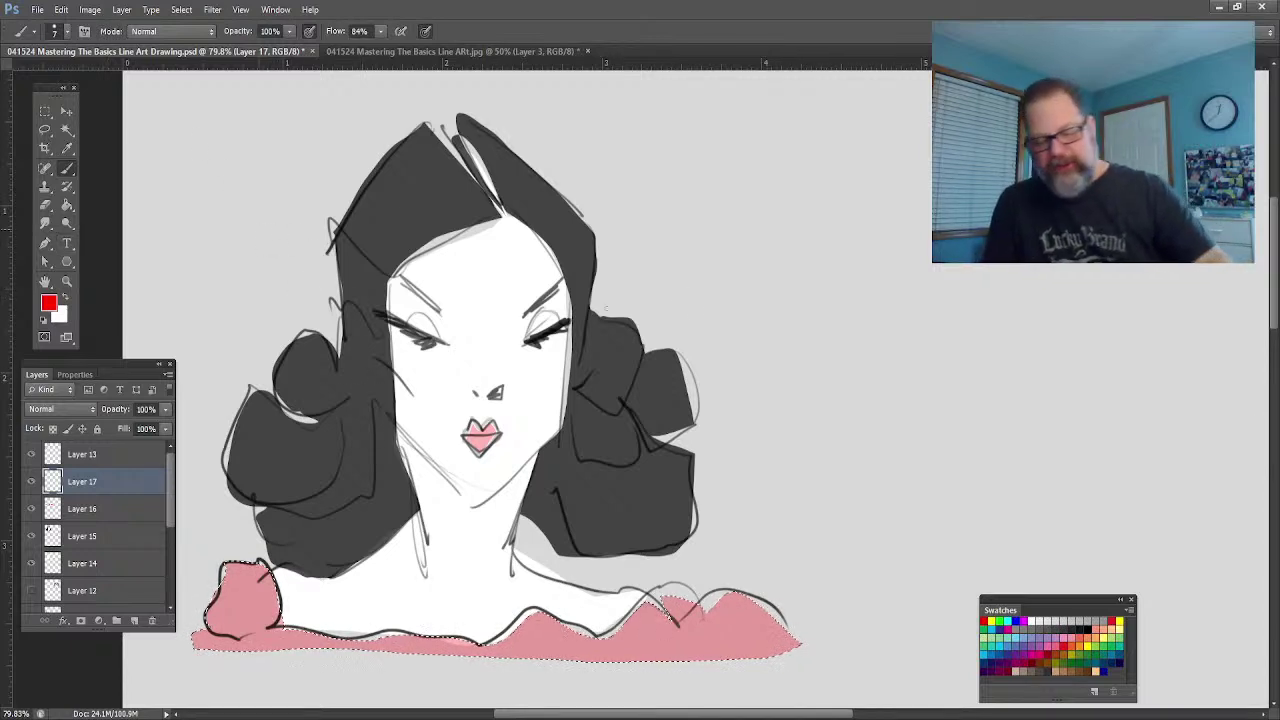
pyautogui.hotkey('ctrl', 'd')
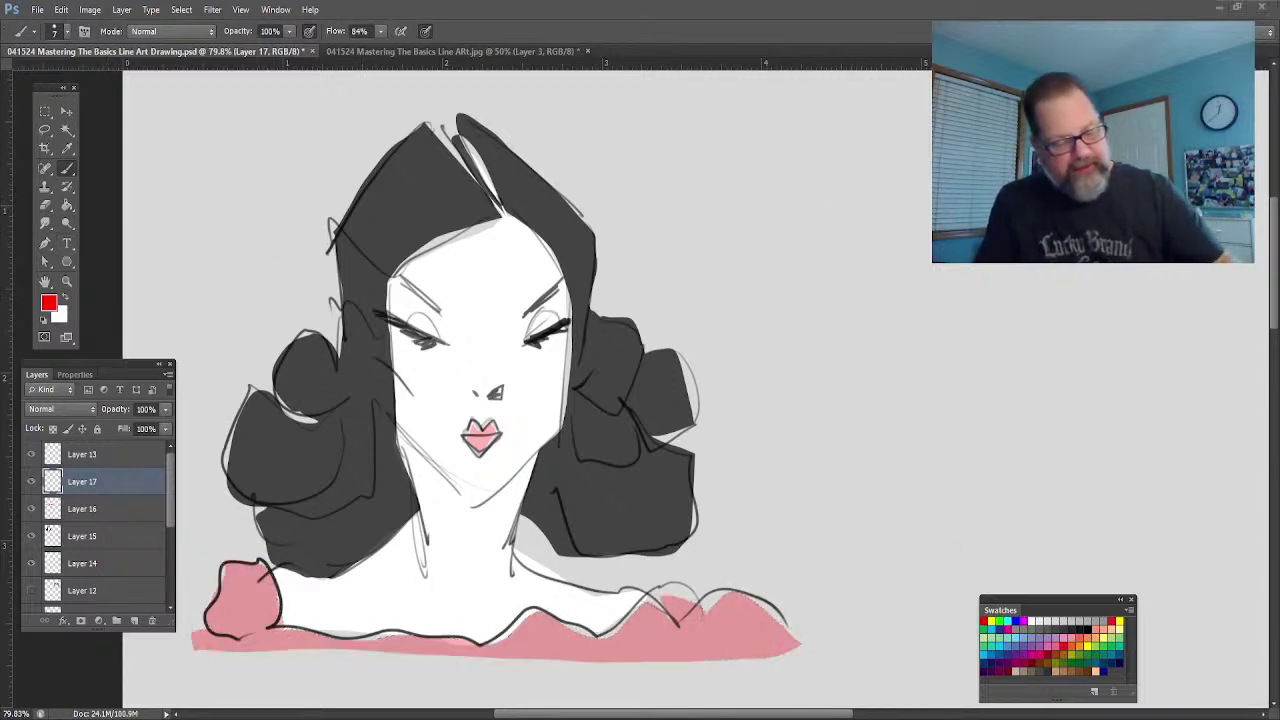
pyautogui.press('i')
pyautogui.hotkey('ctrl', 'z')
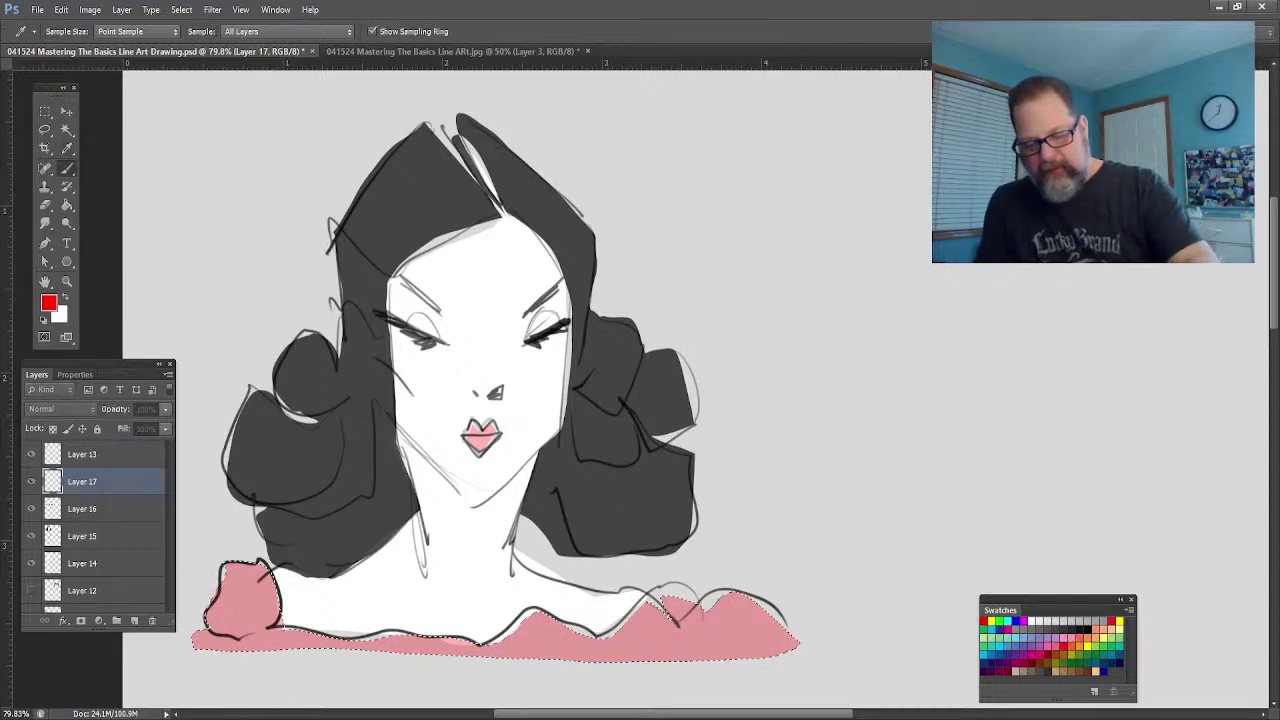
pyautogui.press('d')
# Step: With the Brush, sketch a small angular head outline with a pointed chin and open smiling mouth beside the large portrait
pyautogui.click(67, 281)
pyautogui.moveTo(890, 277); pyautogui.dragTo(951, 289)
pyautogui.press('b')
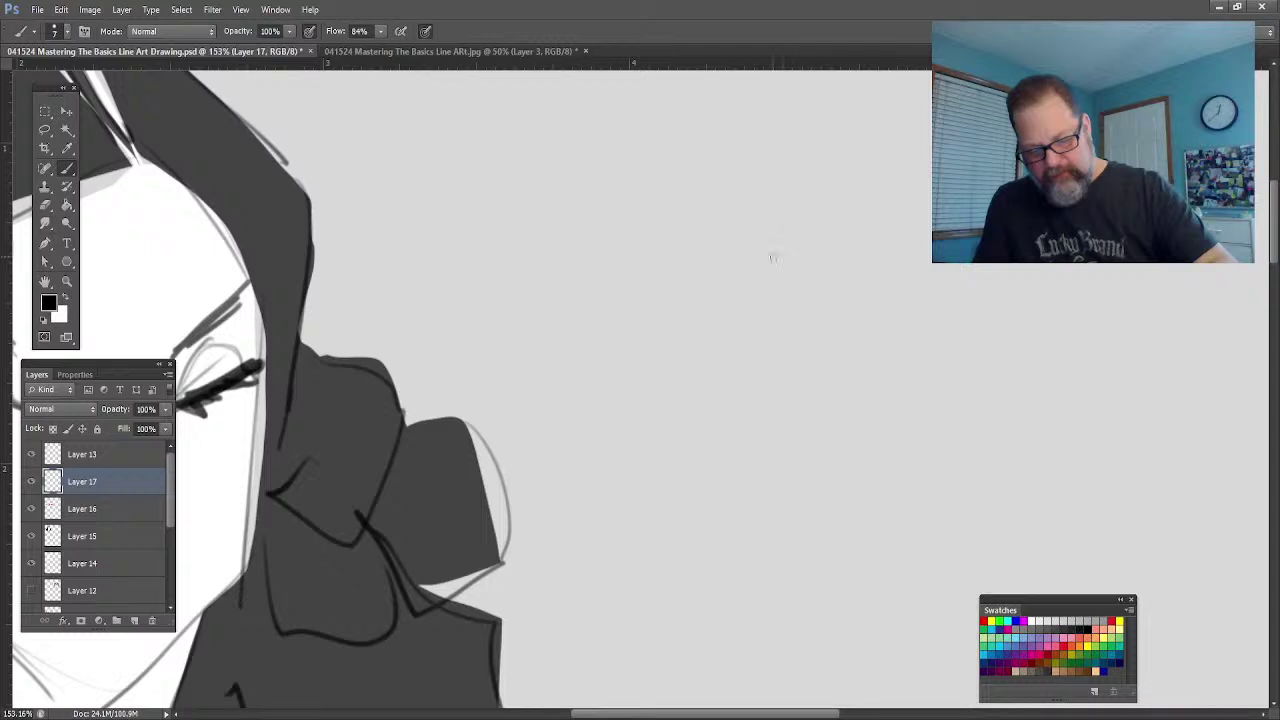
pyautogui.moveTo(773, 258)
pyautogui.mouseDown()
pyautogui.moveTo(680, 202)
pyautogui.moveTo(583, 308)
pyautogui.moveTo(614, 455)
pyautogui.mouseUp()
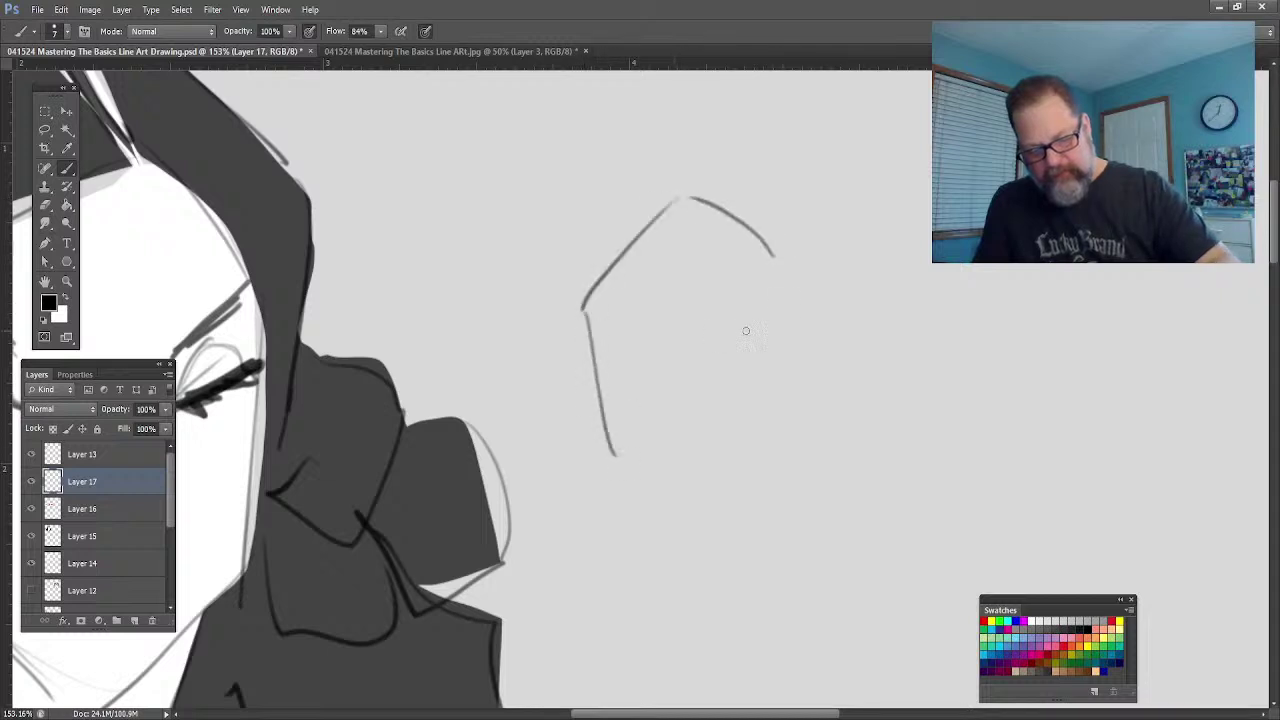
pyautogui.moveTo(774, 262)
pyautogui.mouseDown()
pyautogui.moveTo(753, 422)
pyautogui.moveTo(704, 474)
pyautogui.mouseUp()
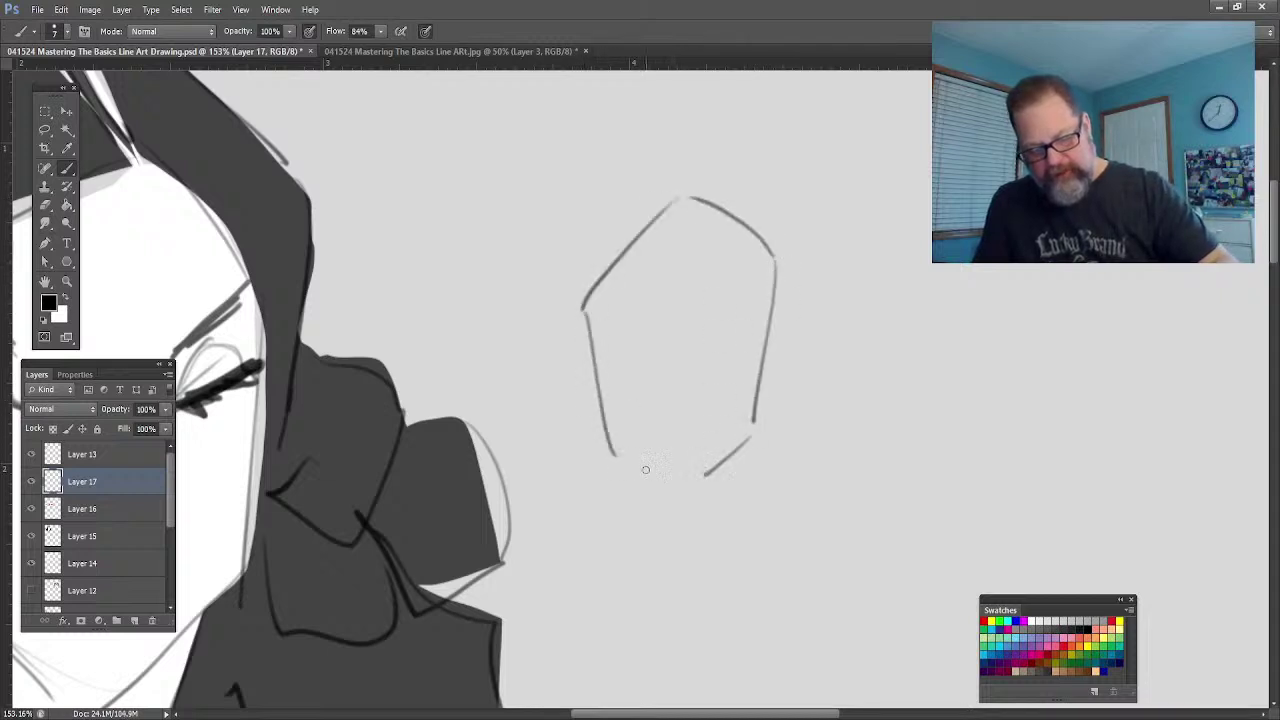
pyautogui.moveTo(622, 449); pyautogui.dragTo(667, 476)
pyautogui.moveTo(735, 398)
pyautogui.mouseDown()
pyautogui.moveTo(640, 421)
pyautogui.moveTo(686, 446)
pyautogui.moveTo(740, 398)
pyautogui.mouseUp()
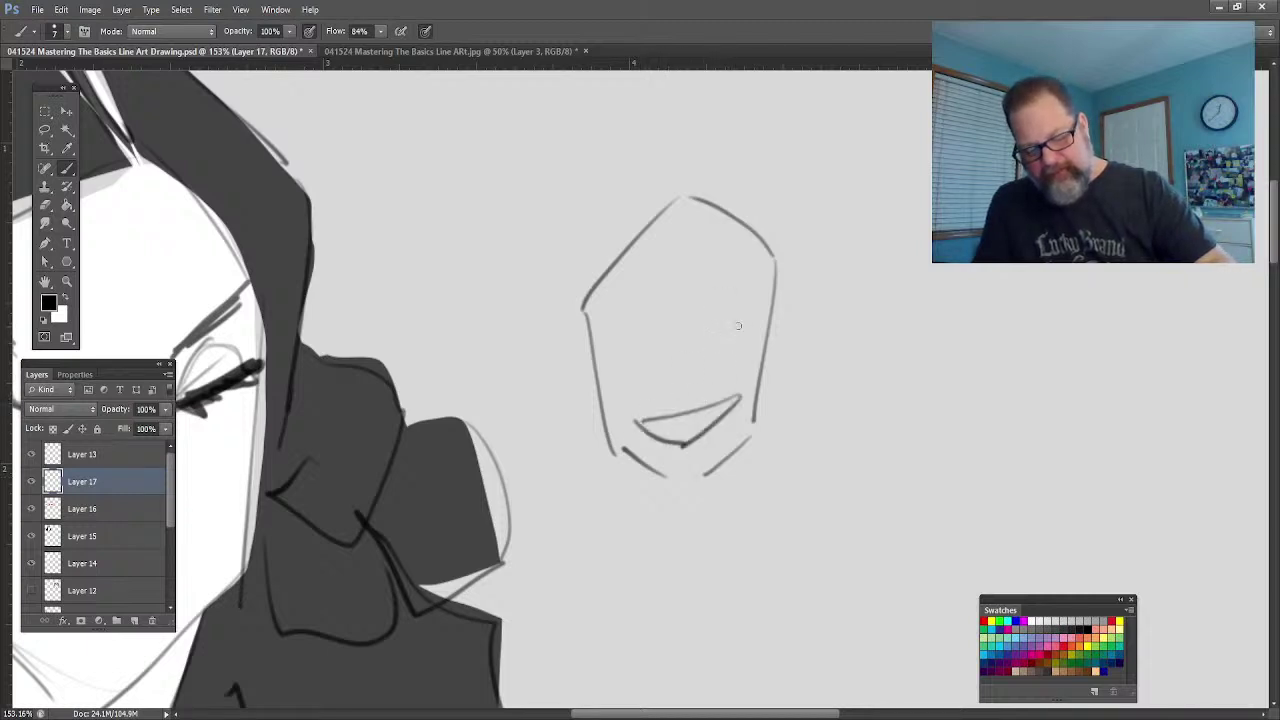
# Step: Add short slanted eye lines and two pointed ears to the small head
pyautogui.moveTo(718, 348); pyautogui.dragTo(752, 316)
pyautogui.moveTo(597, 337); pyautogui.dragTo(645, 352)
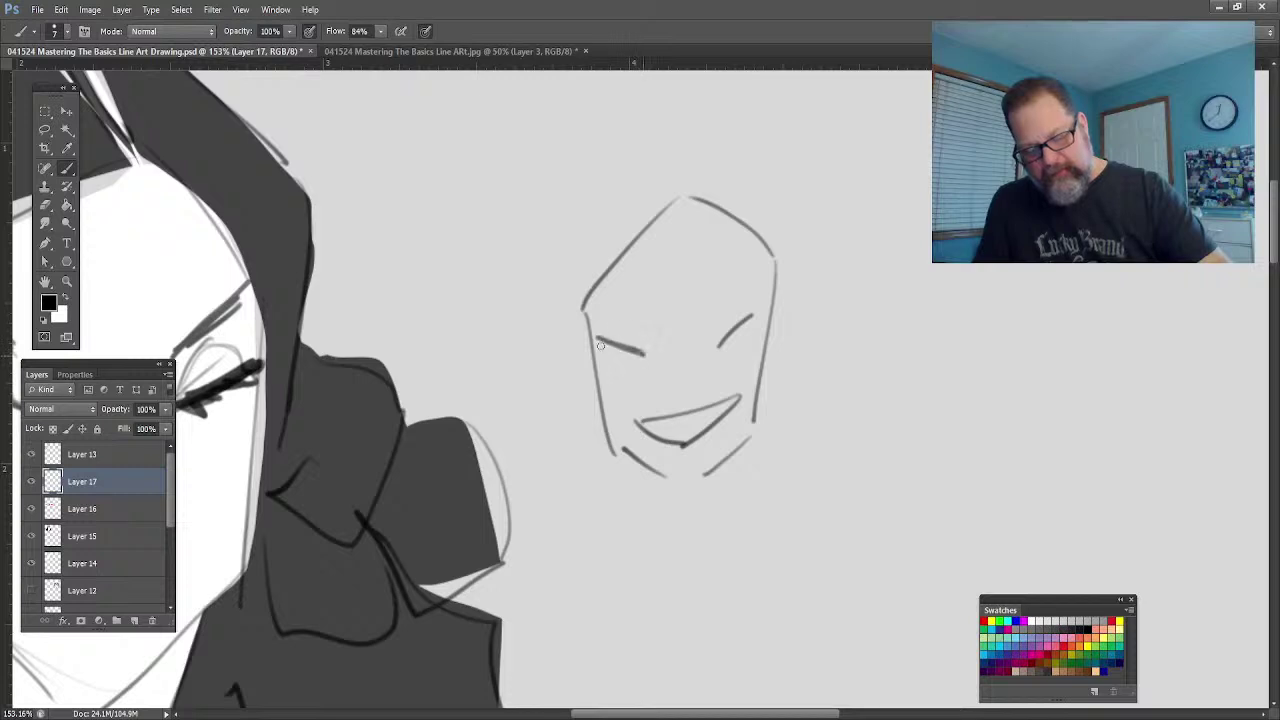
pyautogui.moveTo(764, 356)
pyautogui.mouseDown()
pyautogui.moveTo(793, 306)
pyautogui.moveTo(755, 400)
pyautogui.mouseUp()
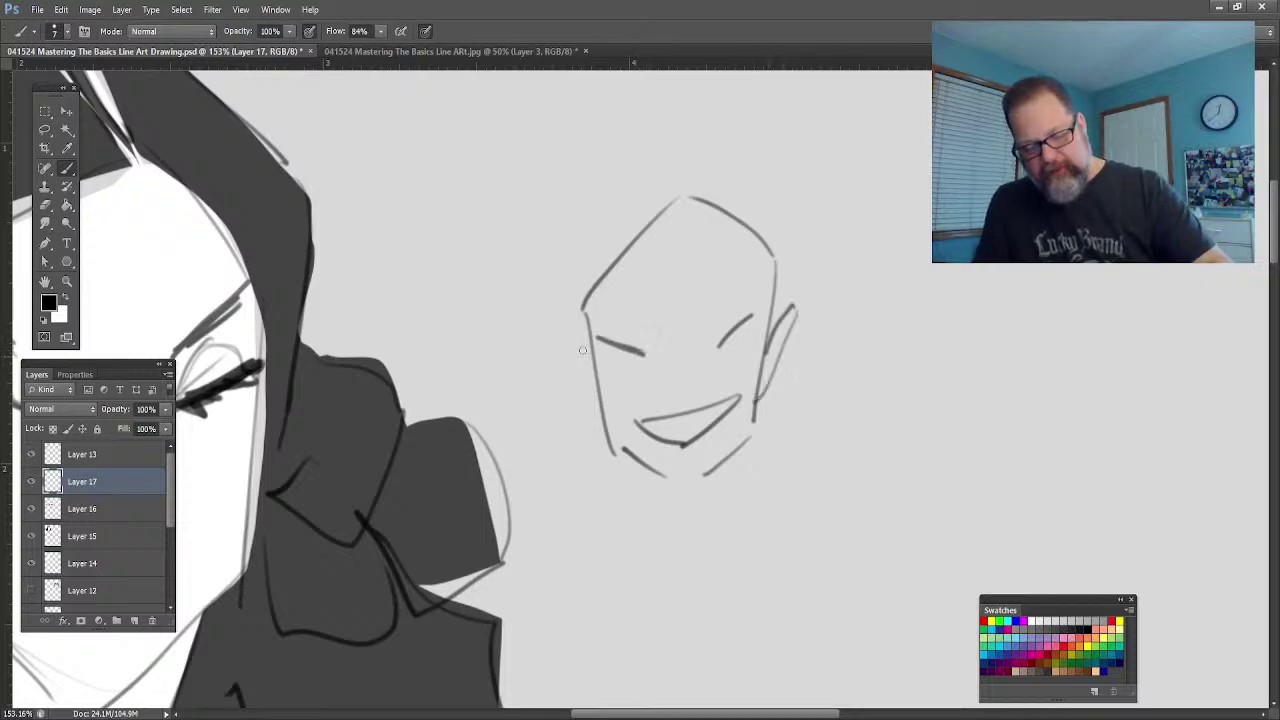
pyautogui.moveTo(590, 368)
pyautogui.mouseDown()
pyautogui.moveTo(577, 345)
pyautogui.moveTo(592, 402)
pyautogui.mouseUp()
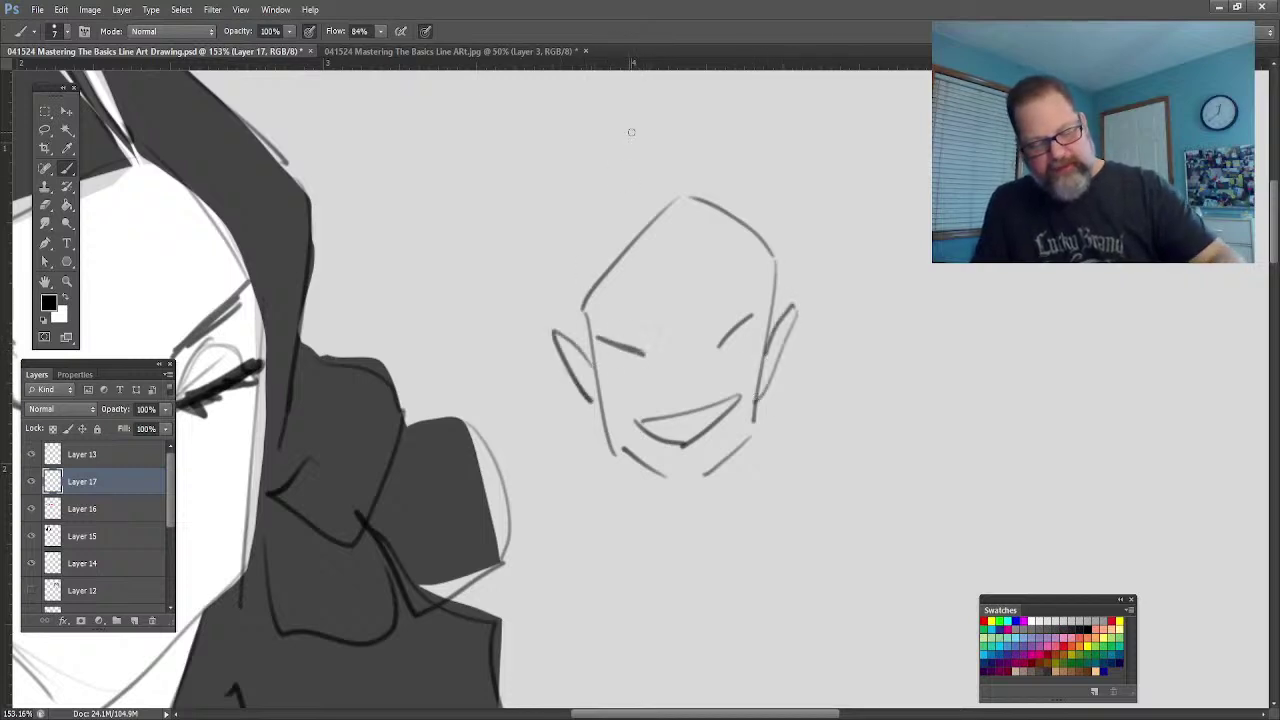
# Step: Sketch angular shoulder-length hair with a centre parting around the small head
pyautogui.moveTo(690, 137)
pyautogui.mouseDown()
pyautogui.moveTo(795, 228)
pyautogui.moveTo(833, 345)
pyautogui.mouseUp()
pyautogui.moveTo(806, 386)
pyautogui.mouseDown()
pyautogui.moveTo(830, 425)
pyautogui.moveTo(870, 450)
pyautogui.moveTo(930, 455)
pyautogui.moveTo(860, 503)
pyautogui.mouseUp()
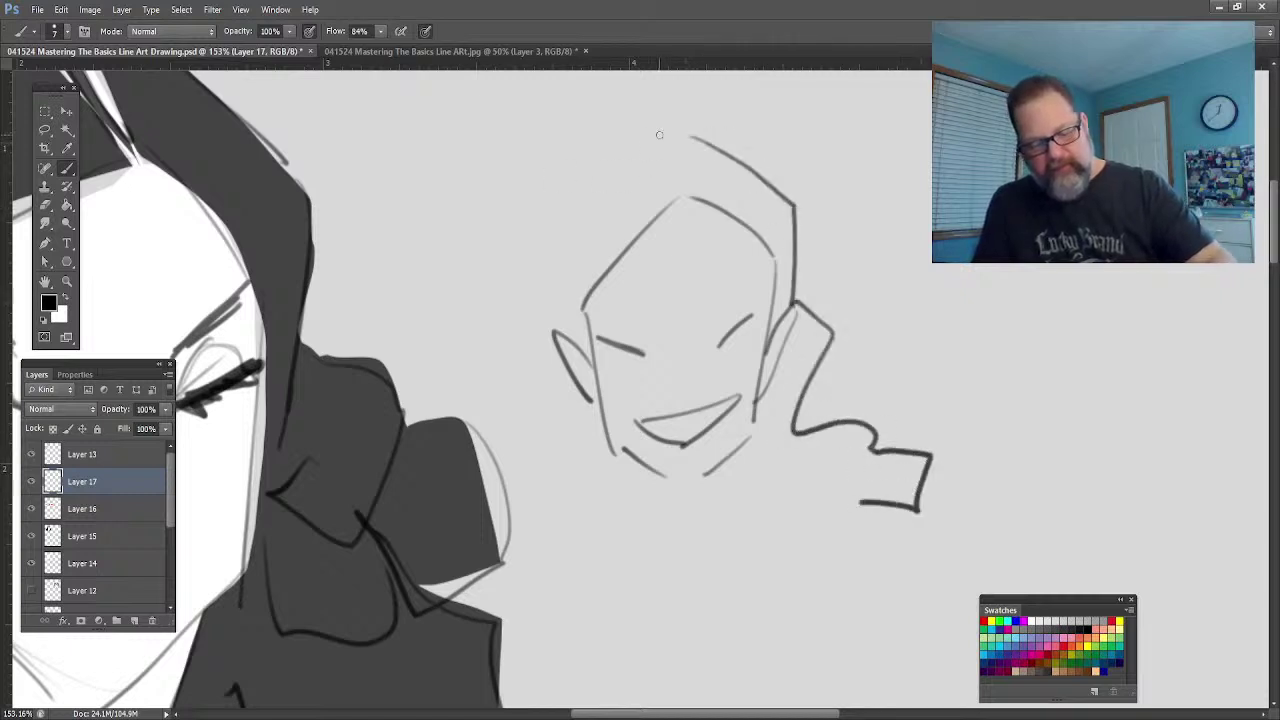
pyautogui.moveTo(692, 199)
pyautogui.mouseDown()
pyautogui.moveTo(673, 146)
pyautogui.moveTo(680, 196)
pyautogui.mouseUp()
pyautogui.moveTo(684, 200); pyautogui.dragTo(645, 226)
pyautogui.moveTo(648, 138)
pyautogui.mouseDown()
pyautogui.moveTo(557, 263)
pyautogui.moveTo(528, 327)
pyautogui.moveTo(558, 440)
pyautogui.moveTo(514, 515)
pyautogui.moveTo(520, 550)
pyautogui.mouseUp()
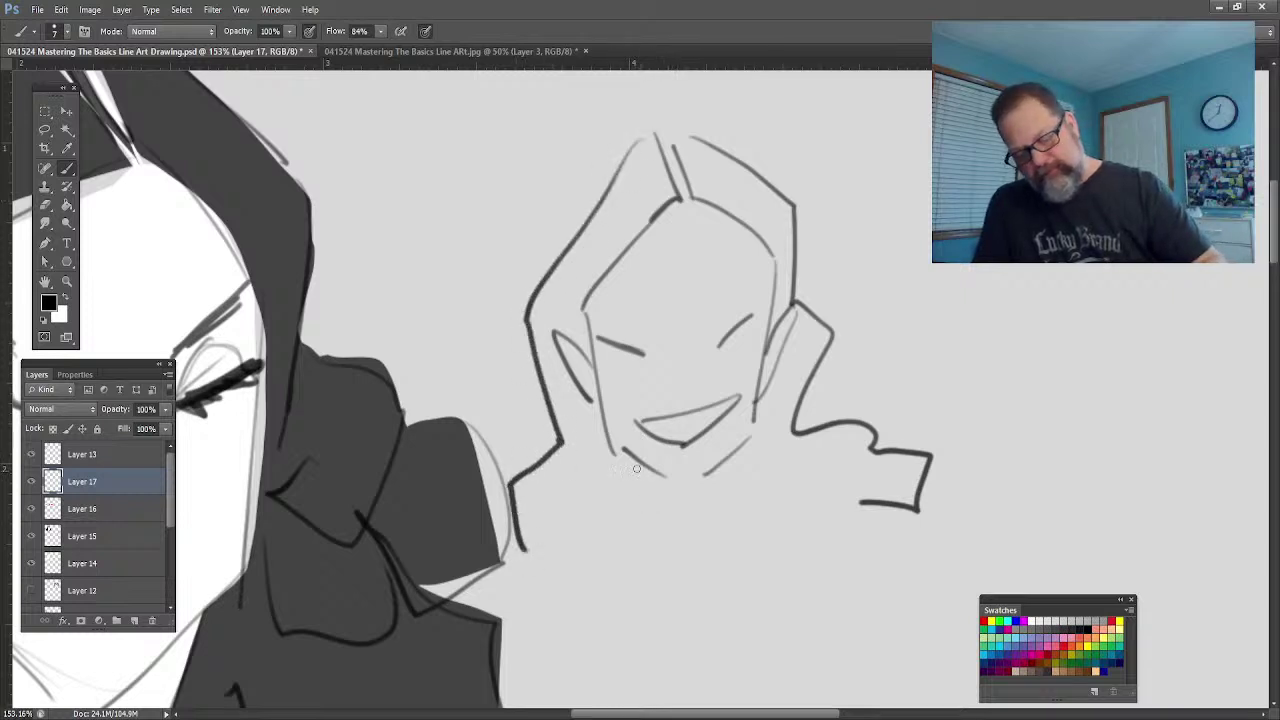
# Step: Draw the neck, sloping shoulders and a garment neckline below the small head
pyautogui.moveTo(634, 462); pyautogui.dragTo(662, 533)
pyautogui.moveTo(748, 450)
pyautogui.mouseDown()
pyautogui.moveTo(736, 546)
pyautogui.moveTo(868, 570)
pyautogui.mouseUp()
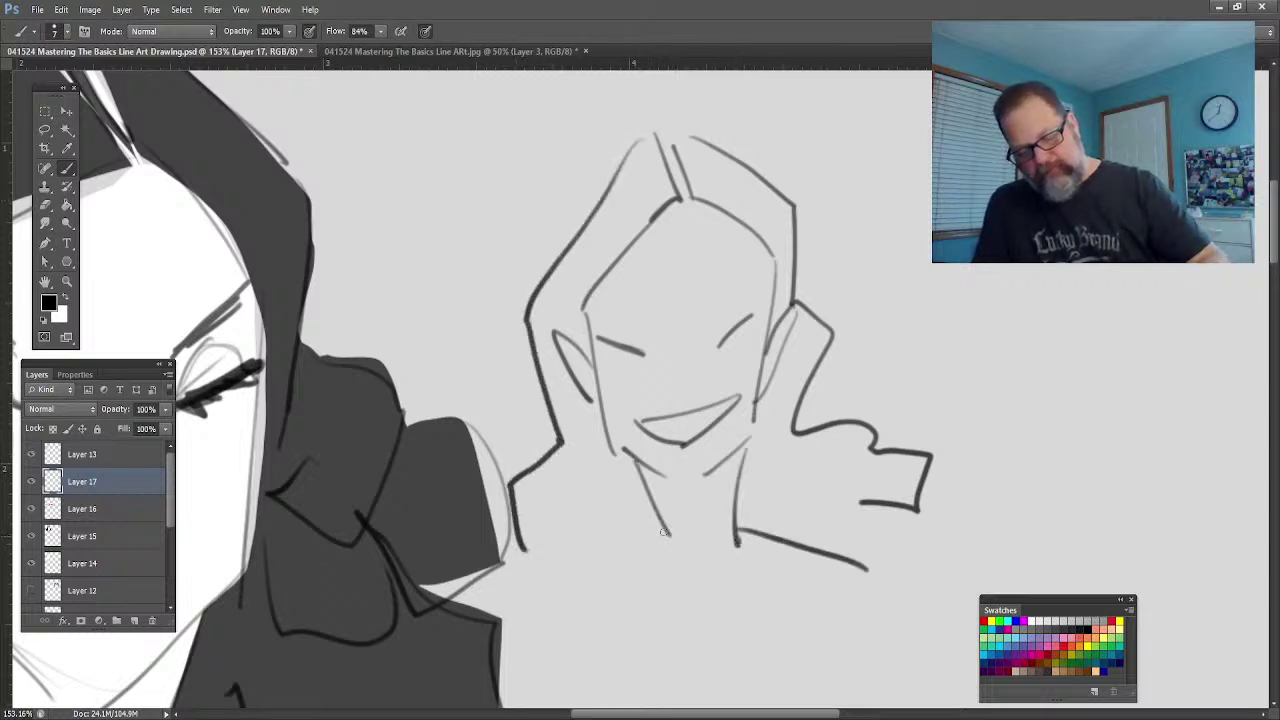
pyautogui.moveTo(660, 520); pyautogui.dragTo(550, 592)
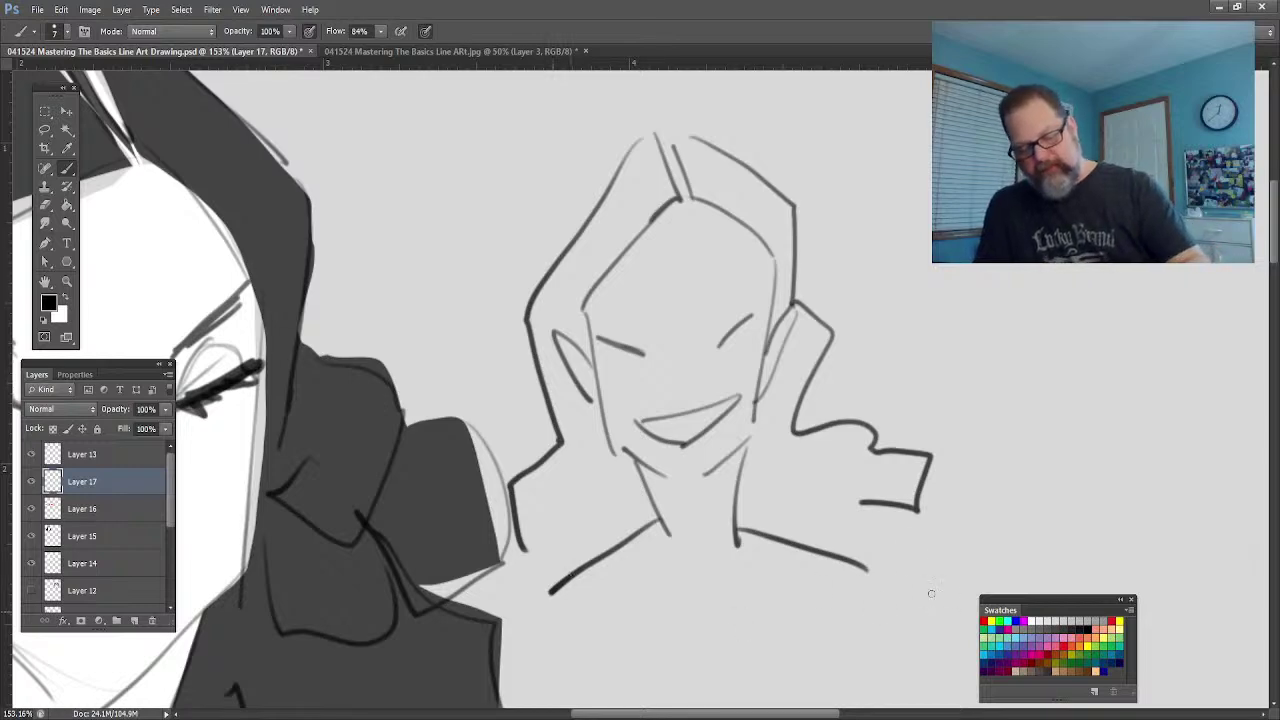
pyautogui.moveTo(931, 593)
pyautogui.mouseDown()
pyautogui.moveTo(875, 576)
pyautogui.moveTo(808, 614)
pyautogui.moveTo(547, 577)
pyautogui.moveTo(525, 630)
pyautogui.mouseUp()
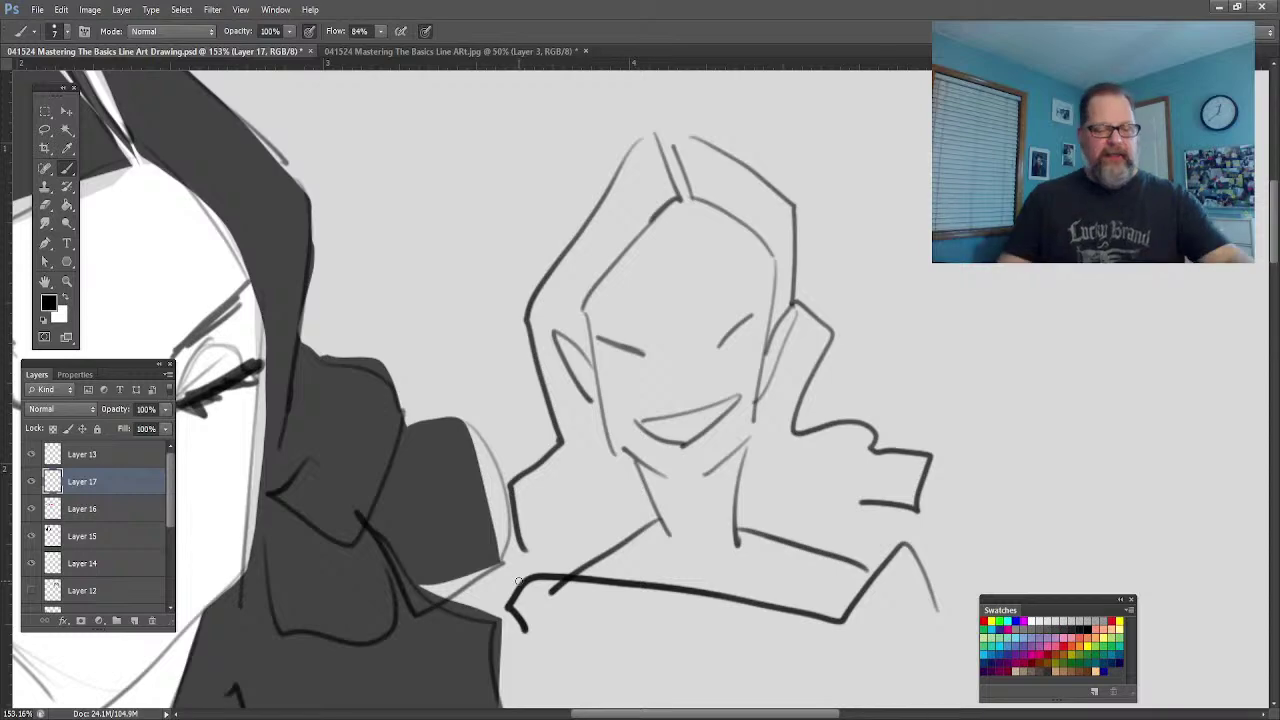
# Step: Move the small smiling head sketch slightly up and farther away from the large portrait
pyautogui.click(67, 111)
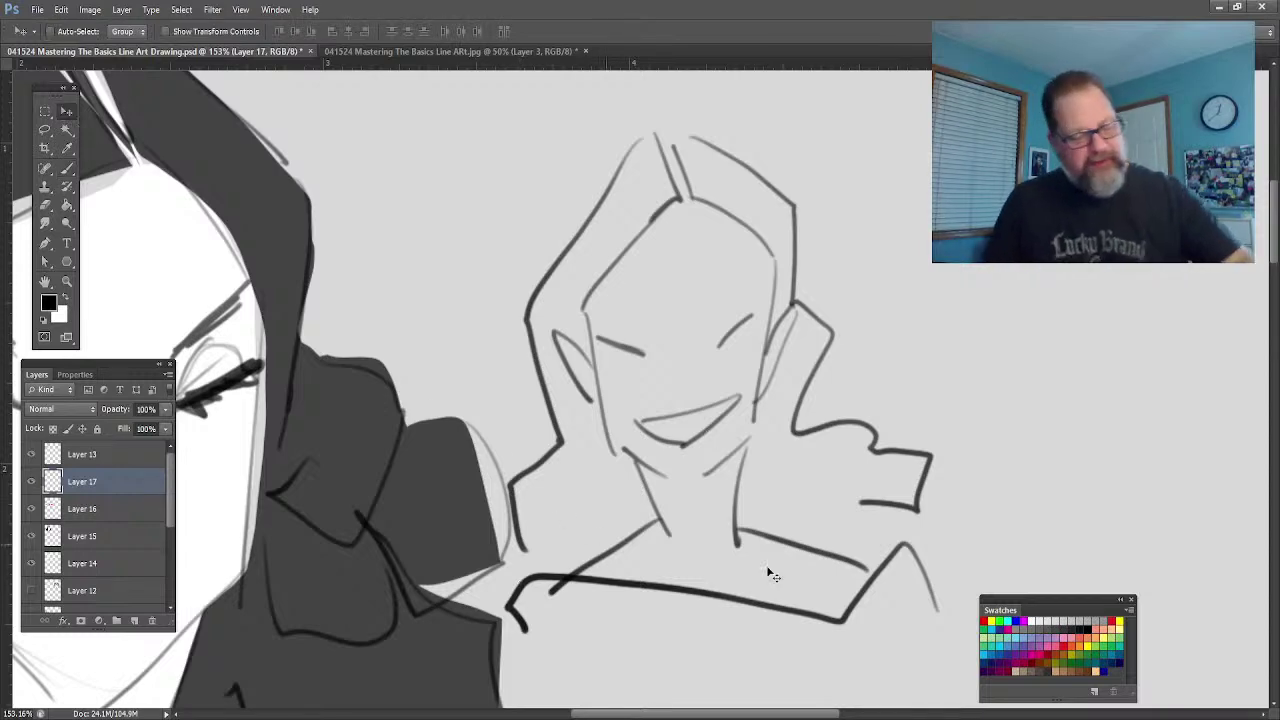
pyautogui.moveTo(665, 412); pyautogui.dragTo(733, 440)
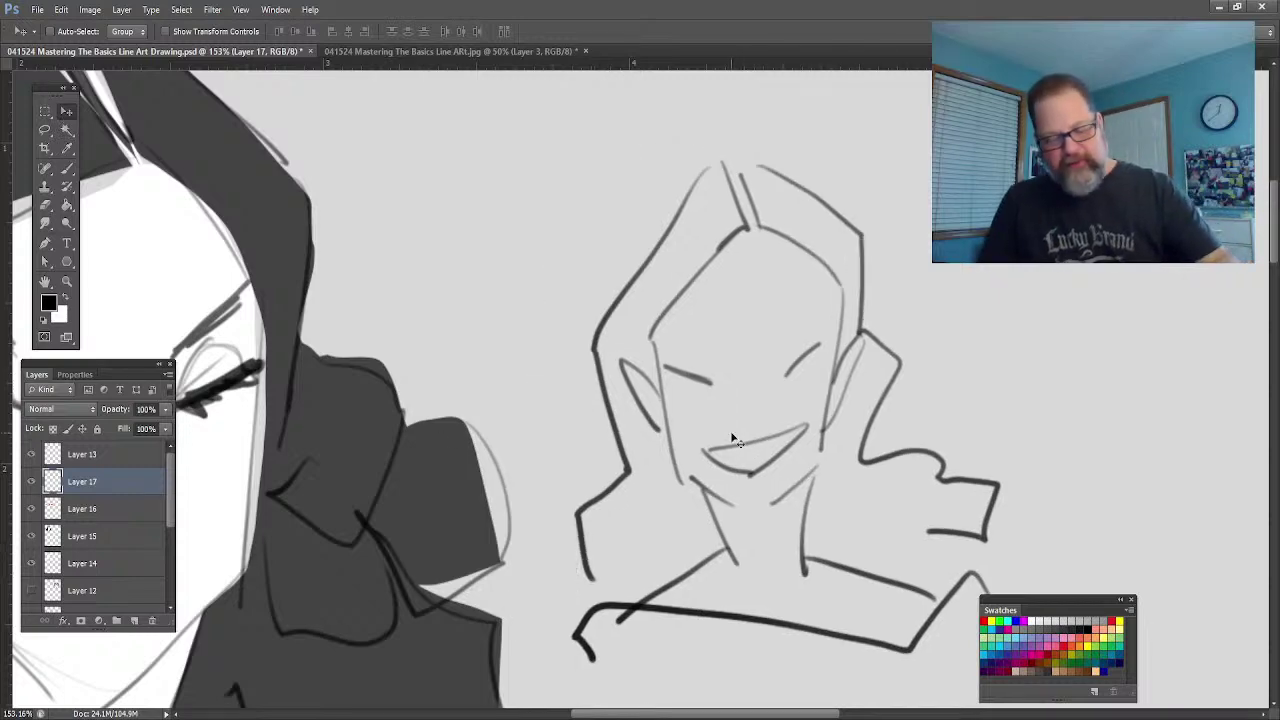
pyautogui.moveTo(706, 485)
pyautogui.mouseDown()
pyautogui.moveTo(735, 360)
pyautogui.moveTo(724, 390)
pyautogui.mouseUp()
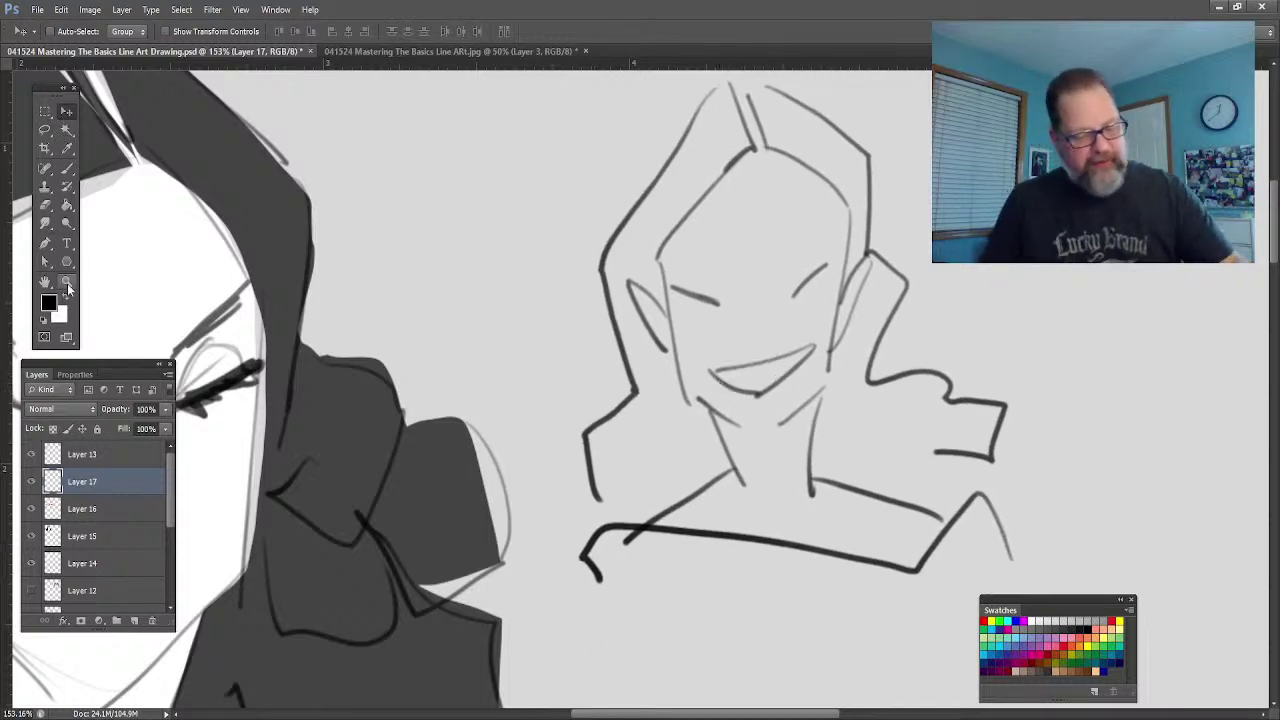
# Step: Sketch a second small head outline beside the first one, with straight eye lines and a smiling mouth
pyautogui.click(67, 283)
pyautogui.moveTo(583, 623); pyautogui.dragTo(541, 573)
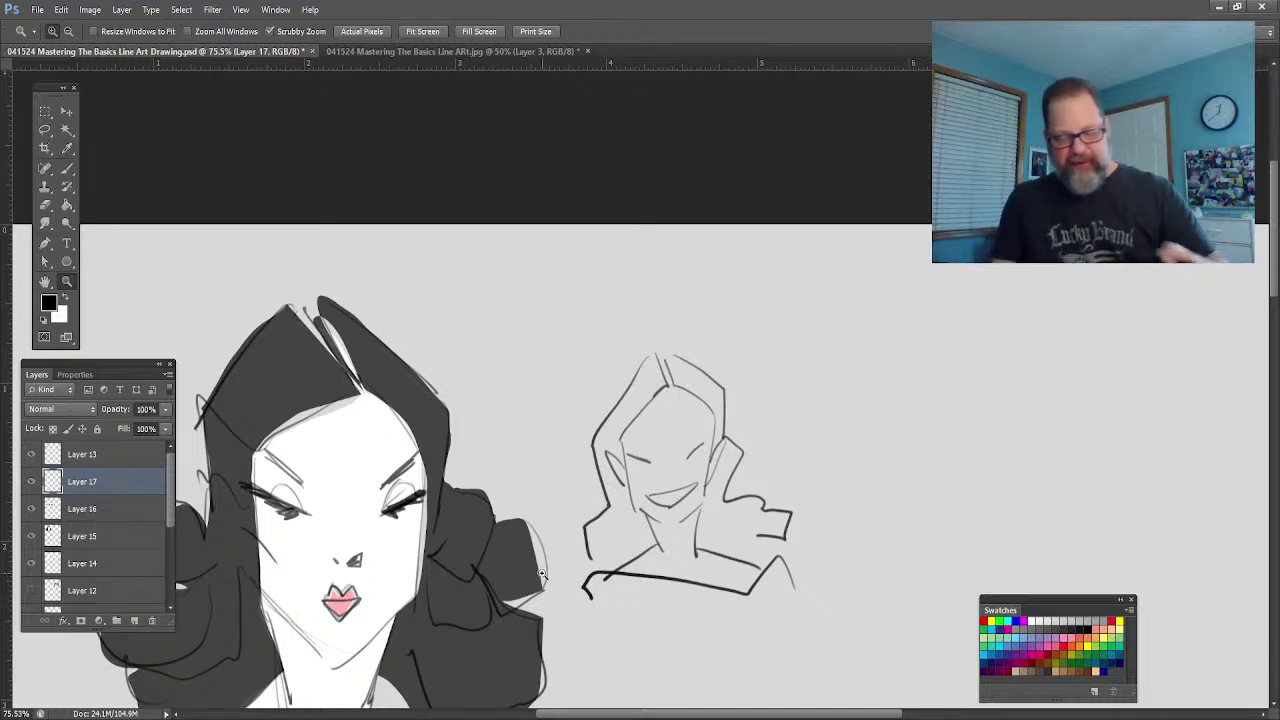
pyautogui.click(67, 167)
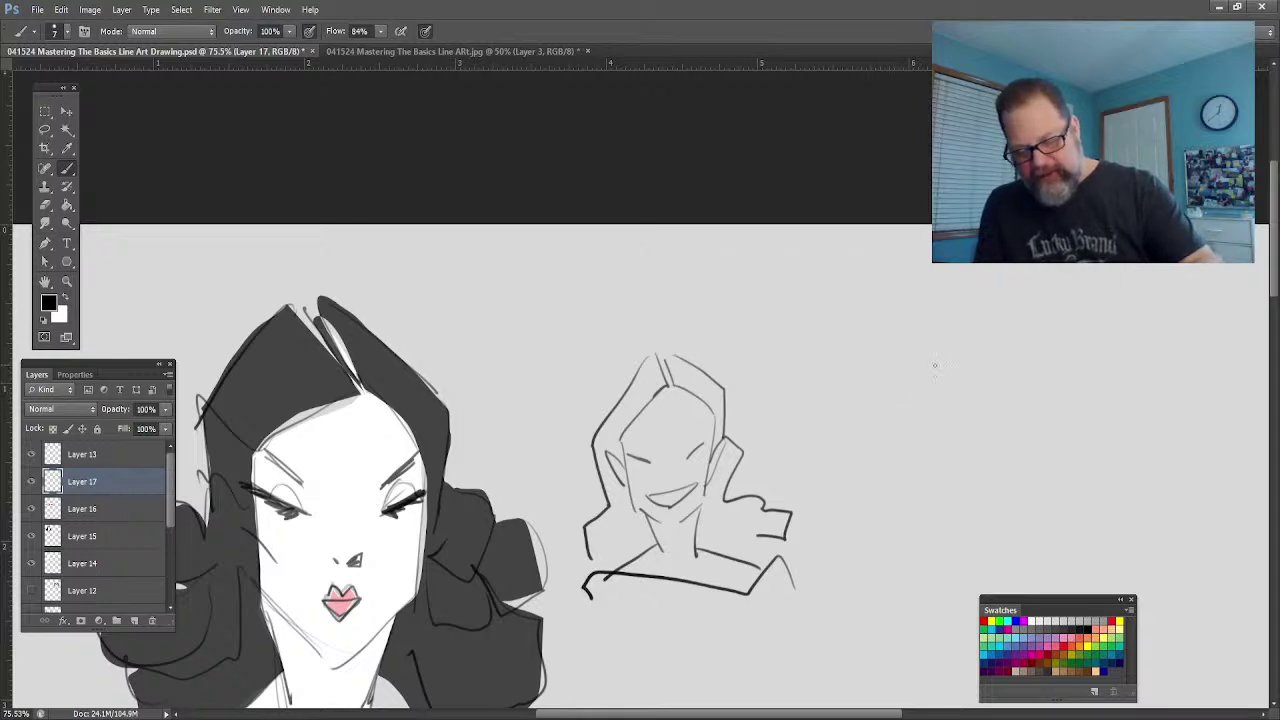
pyautogui.moveTo(940, 362)
pyautogui.mouseDown()
pyautogui.moveTo(881, 388)
pyautogui.moveTo(993, 411)
pyautogui.moveTo(967, 514)
pyautogui.moveTo(935, 530)
pyautogui.moveTo(880, 493)
pyautogui.moveTo(876, 396)
pyautogui.mouseUp()
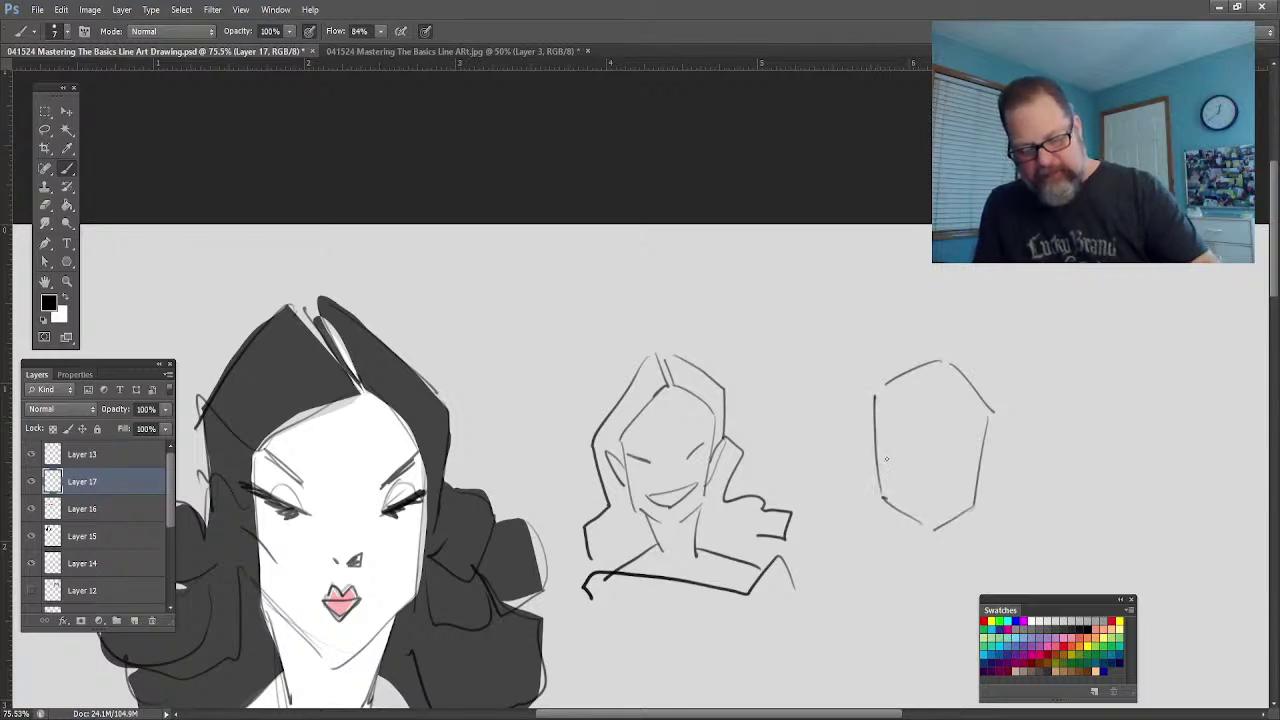
pyautogui.moveTo(951, 488)
pyautogui.mouseDown()
pyautogui.moveTo(893, 494)
pyautogui.moveTo(953, 501)
pyautogui.mouseUp()
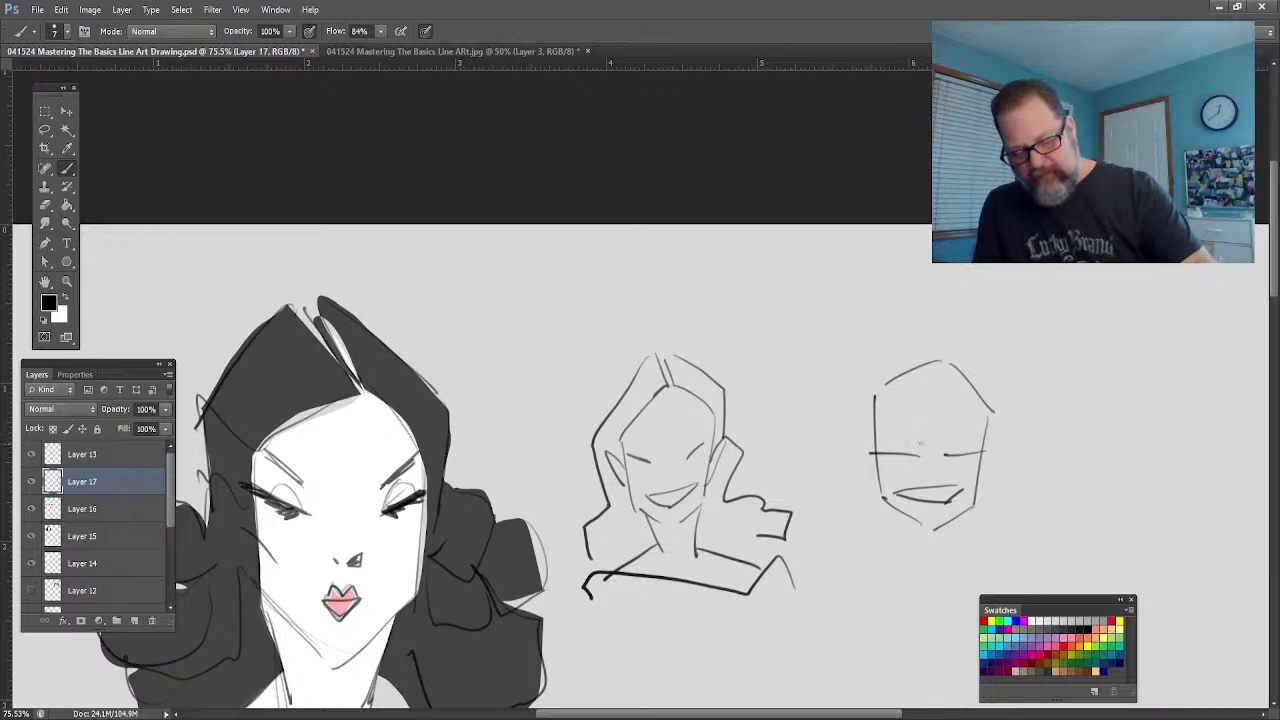
# Step: Add pointed ears and eye details to the second small head and outline angular, centre-parted hair with curled ends around it
pyautogui.moveTo(914, 433)
pyautogui.mouseDown()
pyautogui.moveTo(882, 430)
pyautogui.moveTo(861, 467)
pyautogui.moveTo(867, 451)
pyautogui.mouseUp()
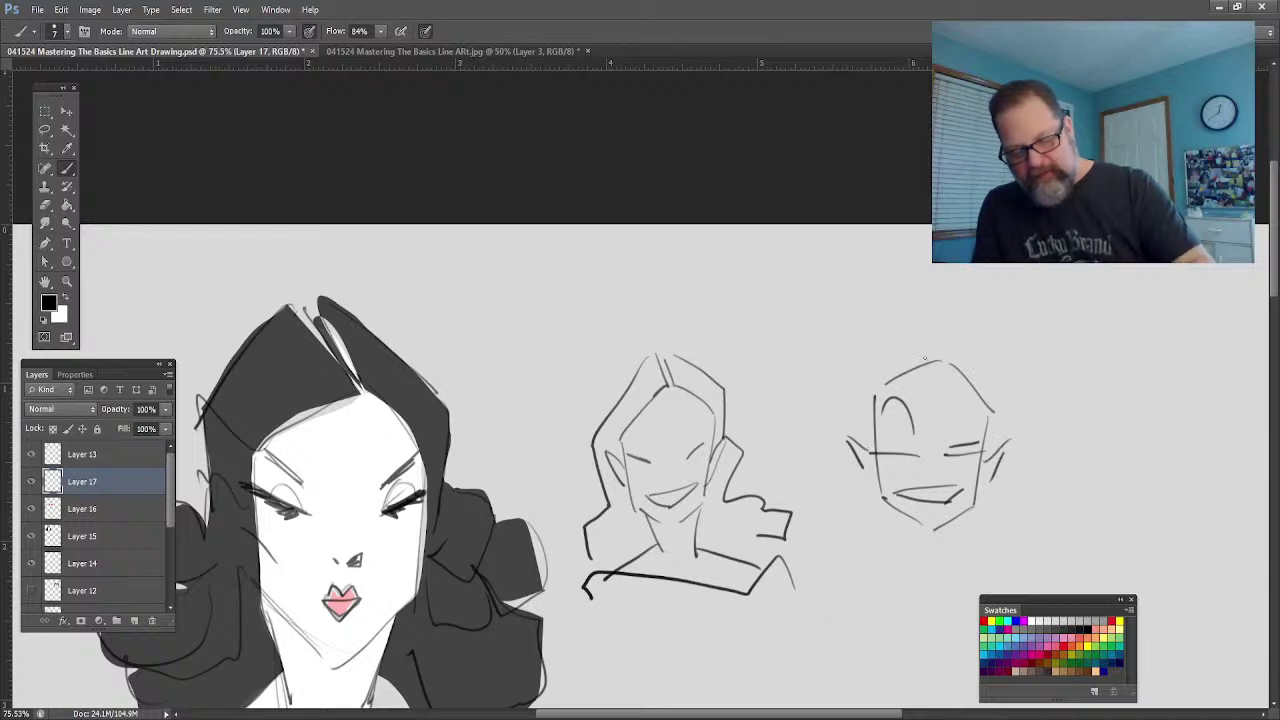
pyautogui.moveTo(929, 362)
pyautogui.mouseDown()
pyautogui.moveTo(920, 316)
pyautogui.moveTo(1003, 358)
pyautogui.moveTo(1006, 452)
pyautogui.moveTo(1050, 491)
pyautogui.moveTo(1079, 573)
pyautogui.mouseUp()
pyautogui.moveTo(906, 308)
pyautogui.mouseDown()
pyautogui.moveTo(836, 386)
pyautogui.moveTo(849, 436)
pyautogui.moveTo(812, 443)
pyautogui.moveTo(794, 473)
pyautogui.moveTo(829, 515)
pyautogui.moveTo(826, 562)
pyautogui.mouseUp()
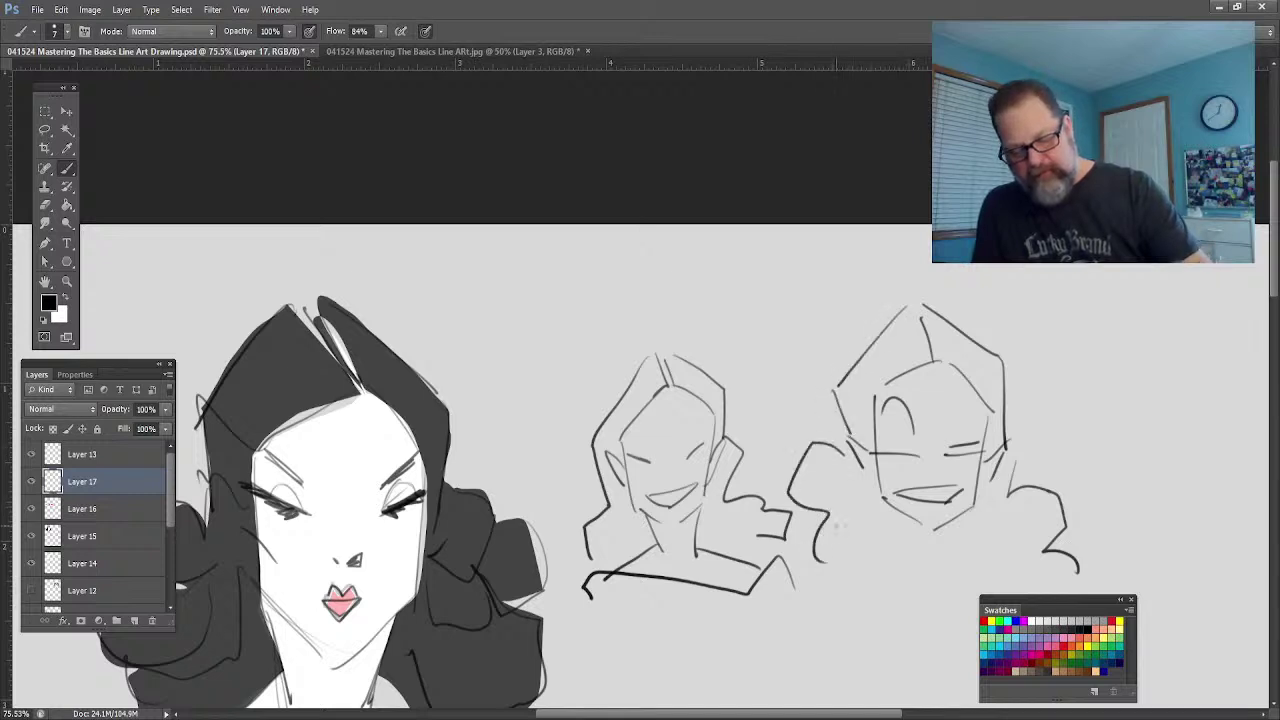
# Step: Draw the neck, sloping shoulders and curving garment neckline below the second small head
pyautogui.moveTo(896, 510); pyautogui.dragTo(912, 567)
pyautogui.moveTo(960, 512)
pyautogui.mouseDown()
pyautogui.moveTo(955, 575)
pyautogui.moveTo(825, 615)
pyautogui.mouseUp()
pyautogui.moveTo(955, 568)
pyautogui.mouseDown()
pyautogui.moveTo(1027, 578)
pyautogui.moveTo(856, 600)
pyautogui.moveTo(828, 628)
pyautogui.mouseUp()
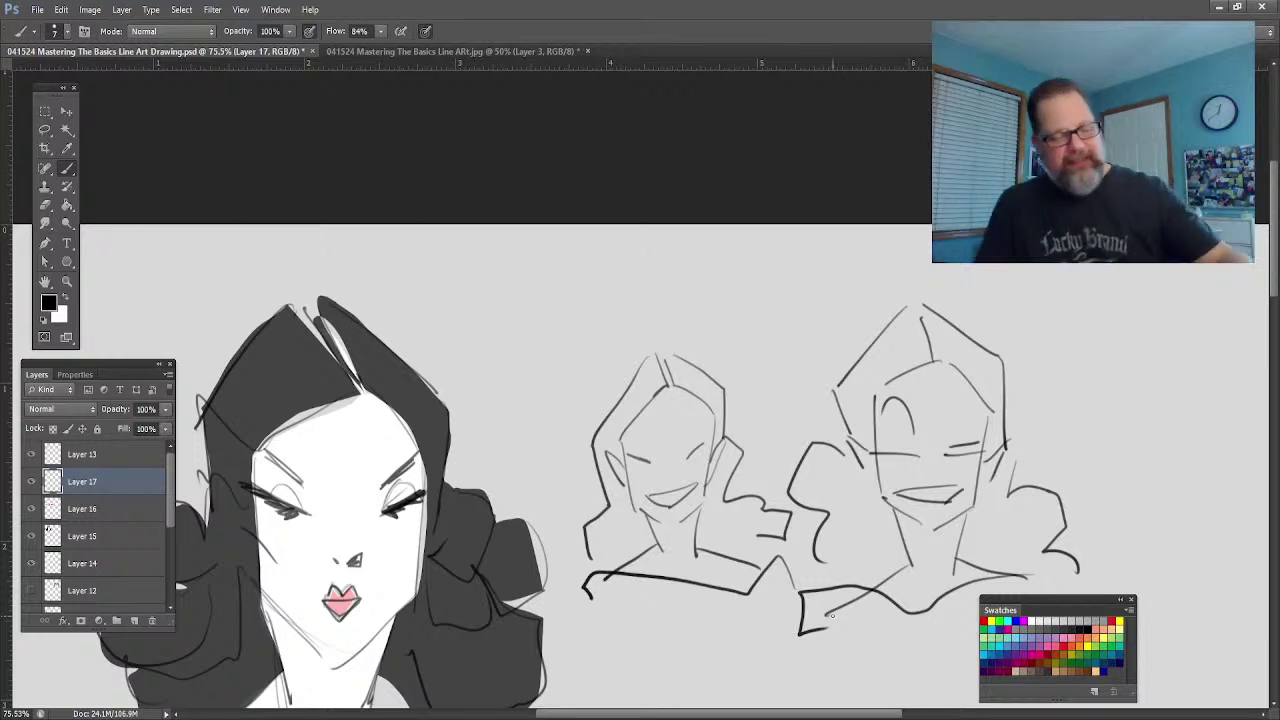
# Step: Start a third face below the second small head, sketching a narrow side-facing eye with an arched eyebrow
pyautogui.click(45, 283)
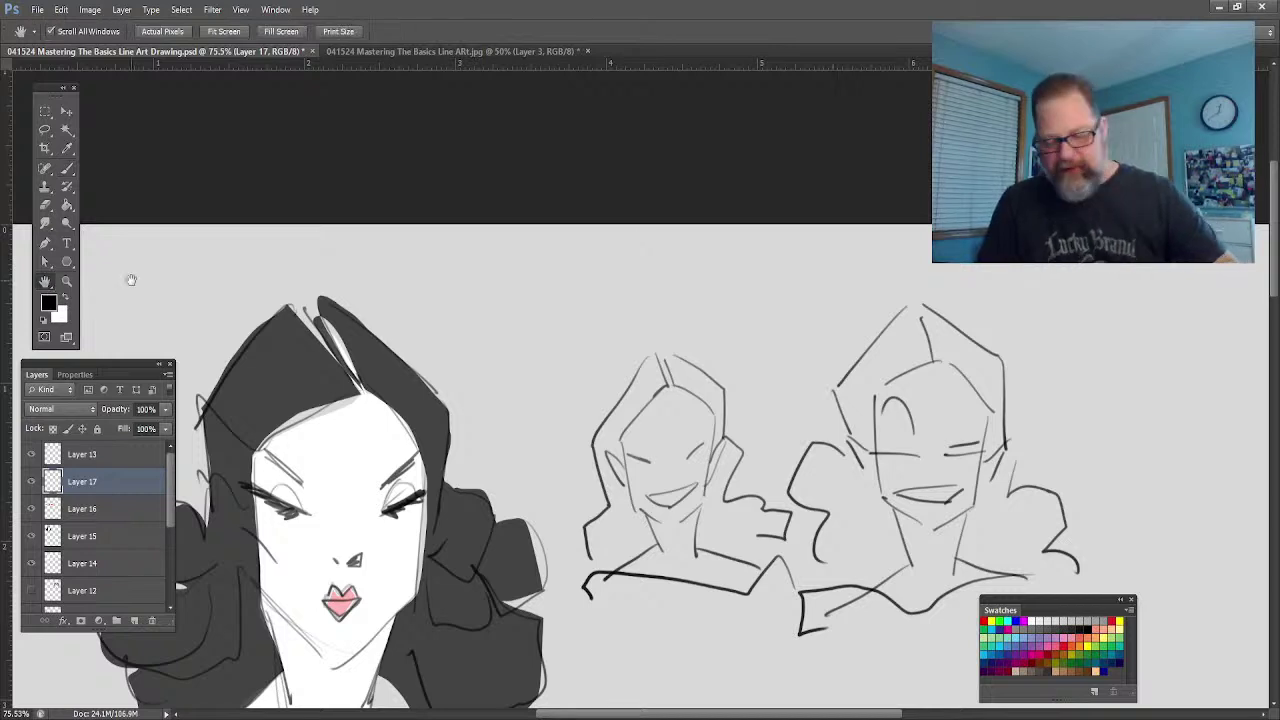
pyautogui.moveTo(674, 538)
pyautogui.mouseDown()
pyautogui.moveTo(599, 478)
pyautogui.moveTo(561, 393)
pyautogui.moveTo(571, 274)
pyautogui.mouseUp()
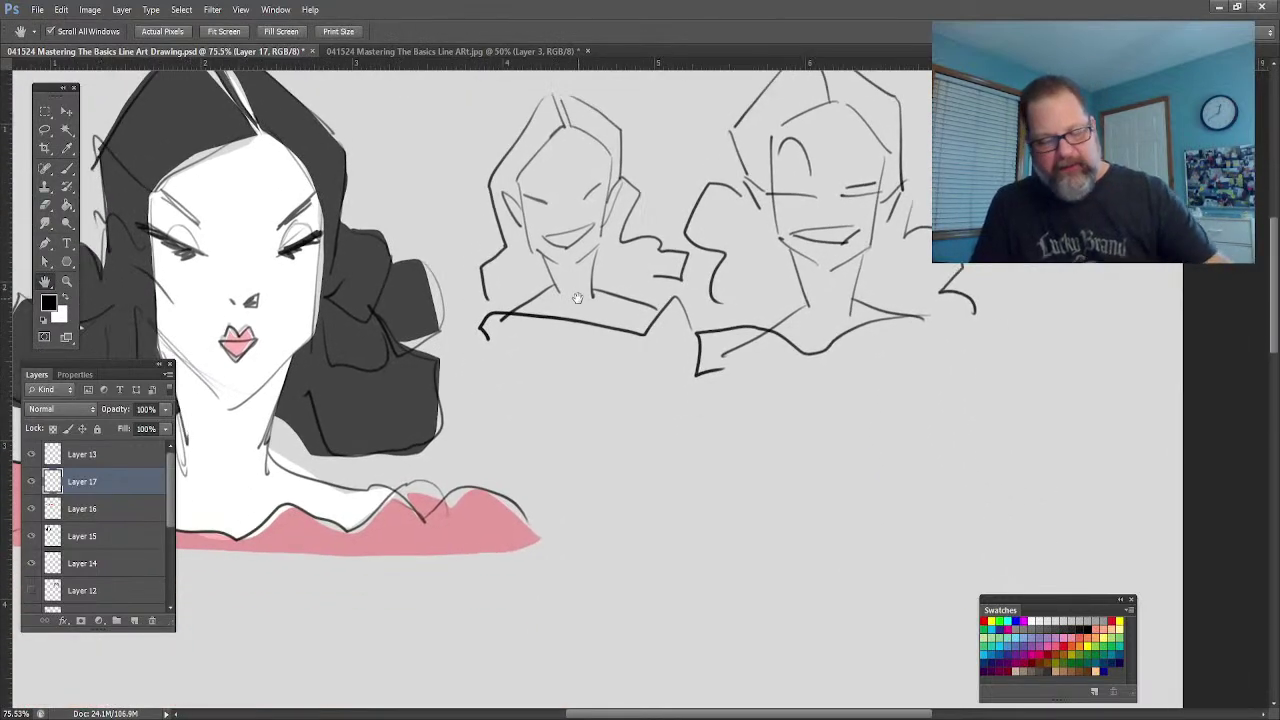
pyautogui.click(67, 170)
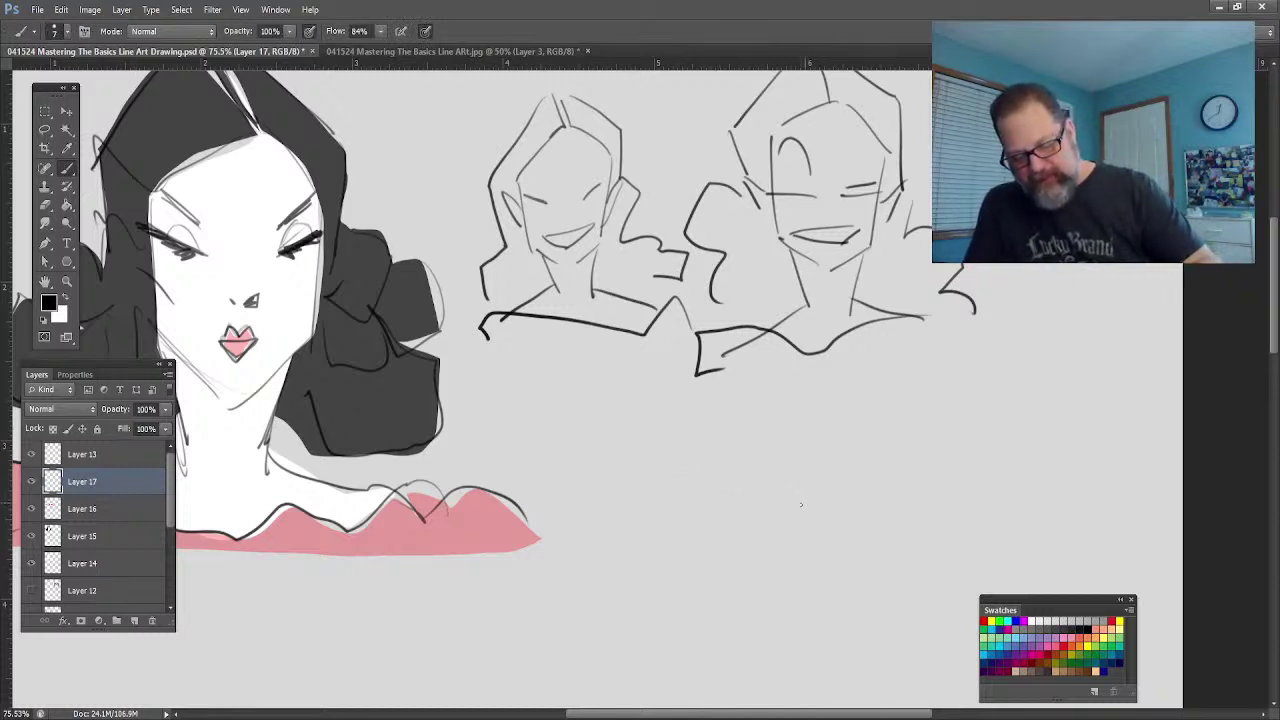
pyautogui.moveTo(801, 504)
pyautogui.mouseDown()
pyautogui.moveTo(777, 522)
pyautogui.moveTo(812, 528)
pyautogui.moveTo(772, 520)
pyautogui.mouseUp()
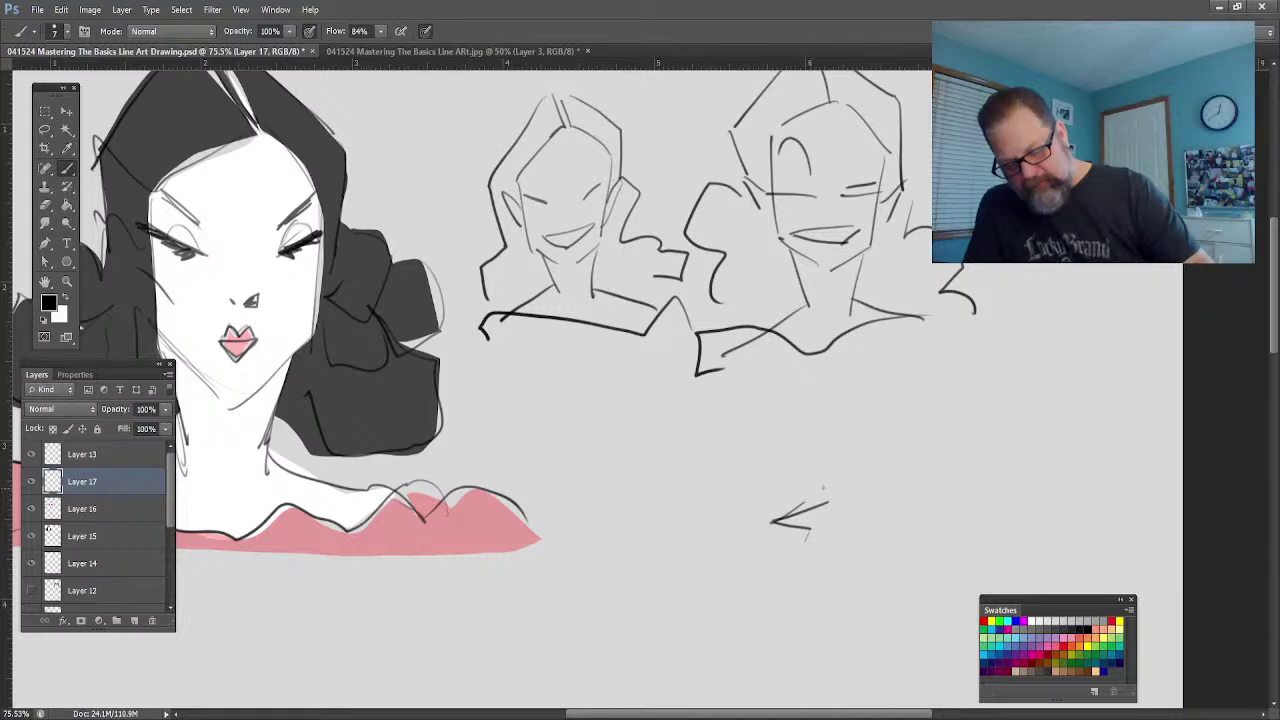
pyautogui.moveTo(828, 491)
pyautogui.mouseDown()
pyautogui.moveTo(788, 465)
pyautogui.moveTo(745, 469)
pyautogui.mouseUp()
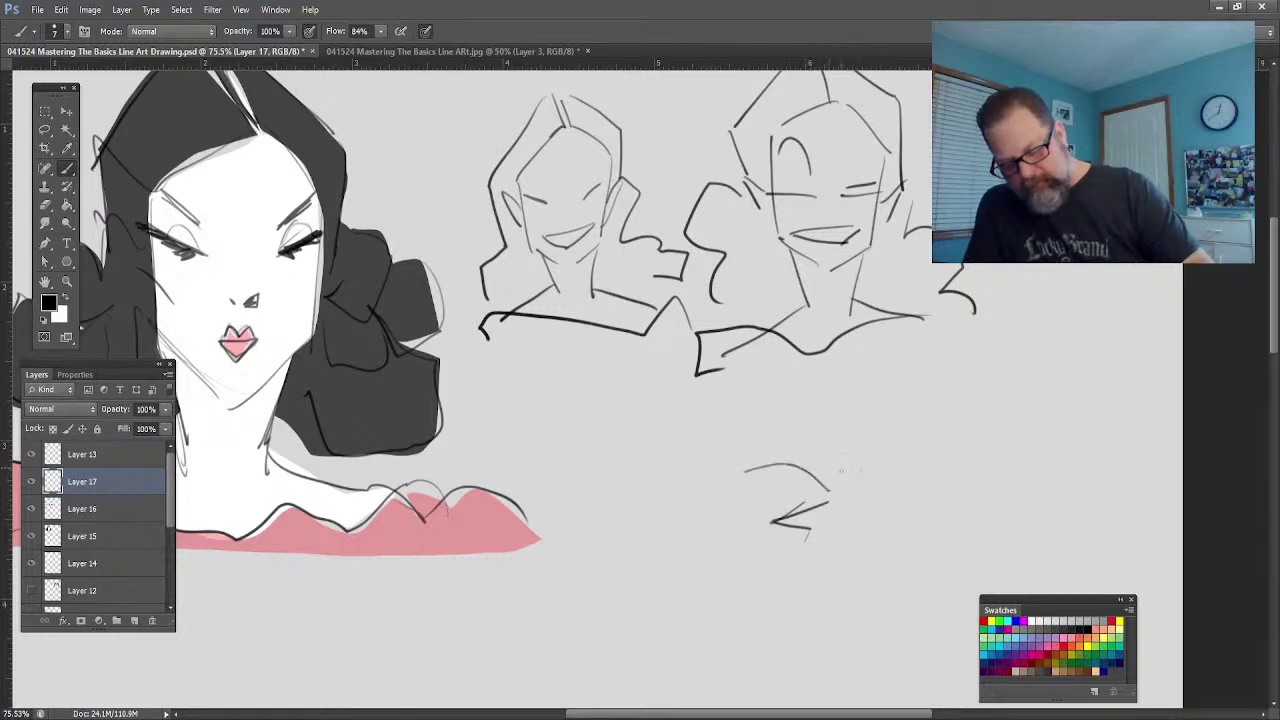
# Step: Sketch the nose profile, the slanted lips and the far brow line beside the side-facing eye
pyautogui.moveTo(842, 429)
pyautogui.mouseDown()
pyautogui.moveTo(870, 540)
pyautogui.moveTo(888, 557)
pyautogui.mouseUp()
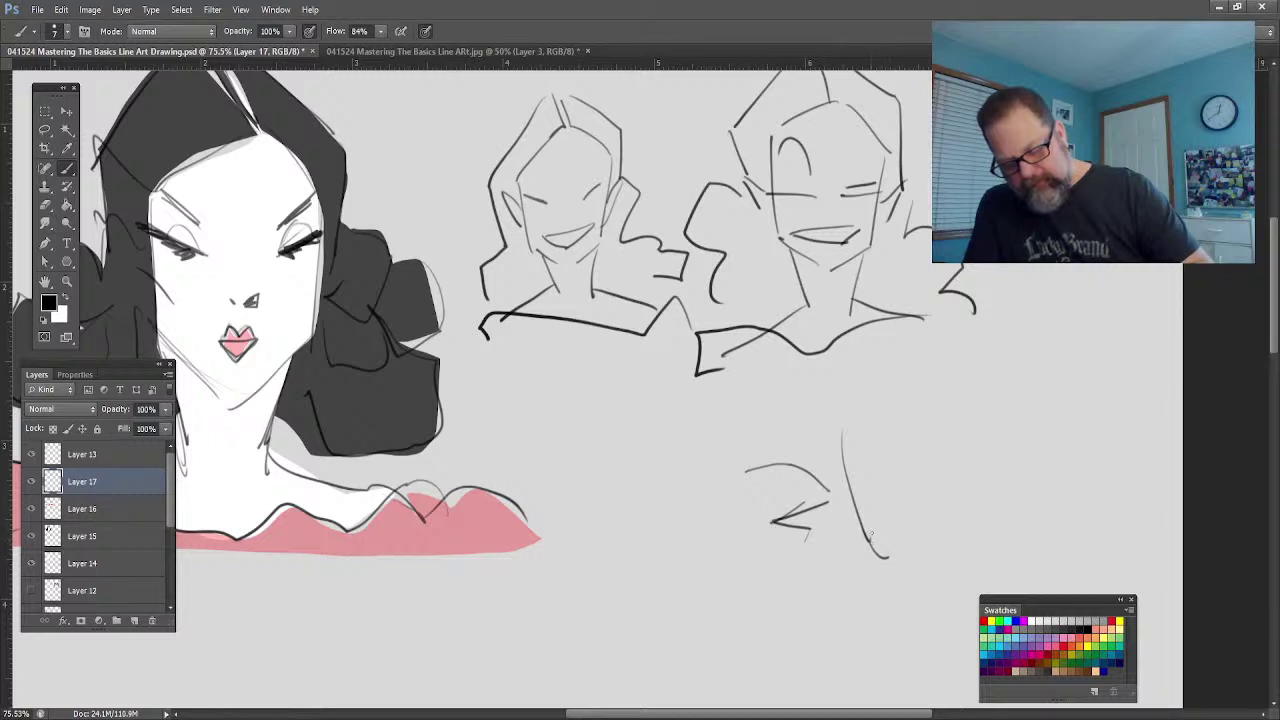
pyautogui.moveTo(862, 524)
pyautogui.mouseDown()
pyautogui.moveTo(901, 564)
pyautogui.moveTo(880, 571)
pyautogui.mouseUp()
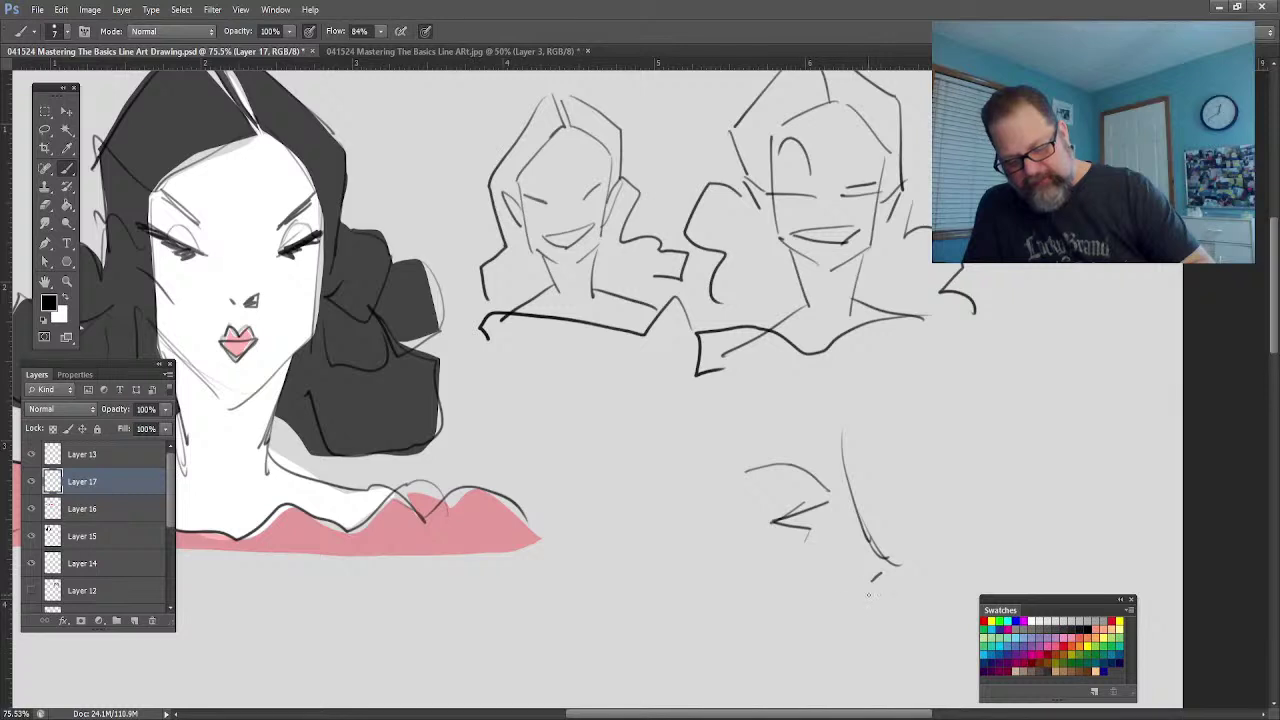
pyautogui.moveTo(879, 618); pyautogui.dragTo(814, 652)
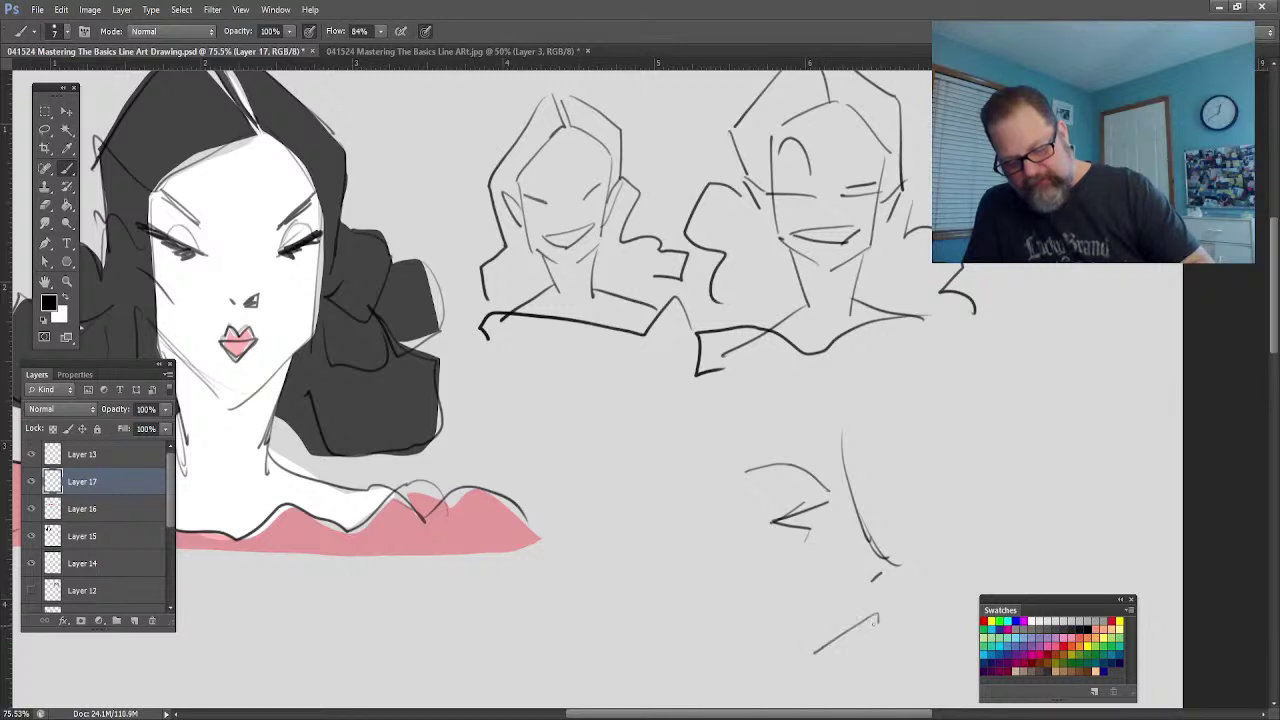
pyautogui.moveTo(878, 618)
pyautogui.mouseDown()
pyautogui.moveTo(817, 658)
pyautogui.moveTo(862, 662)
pyautogui.mouseUp()
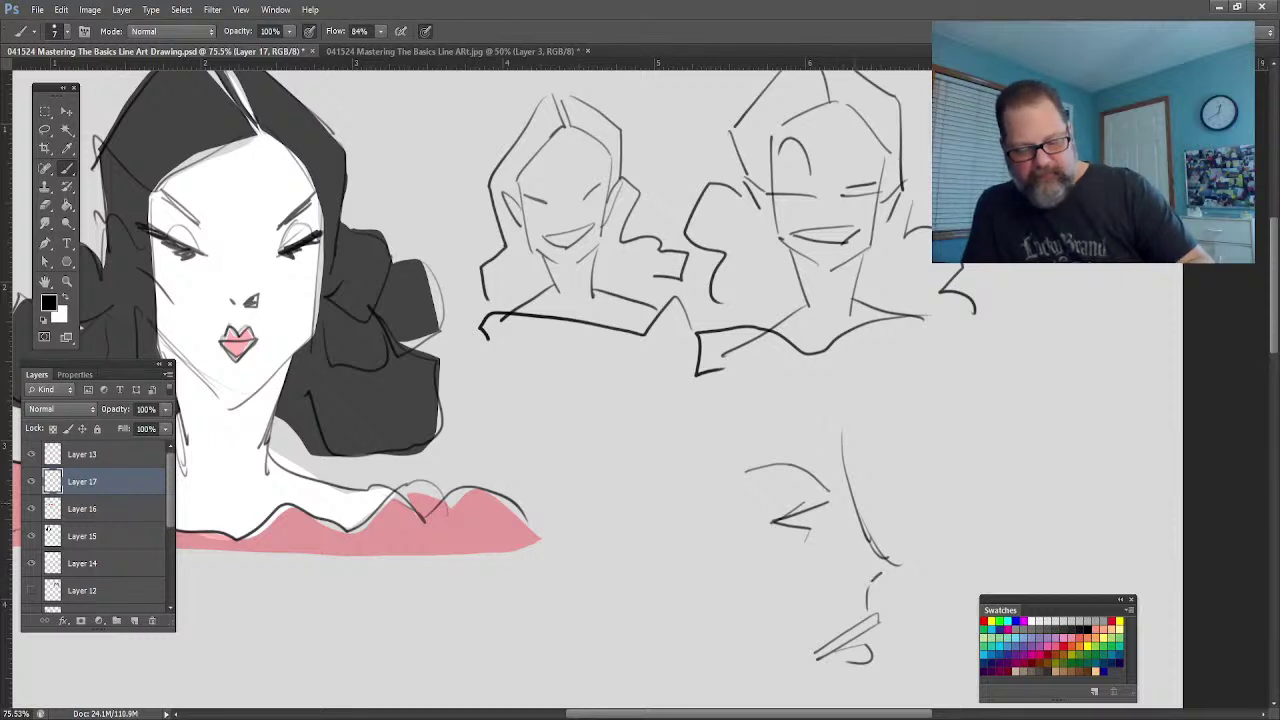
pyautogui.moveTo(850, 458); pyautogui.dragTo(858, 520)
pyautogui.moveTo(872, 422); pyautogui.dragTo(857, 522)
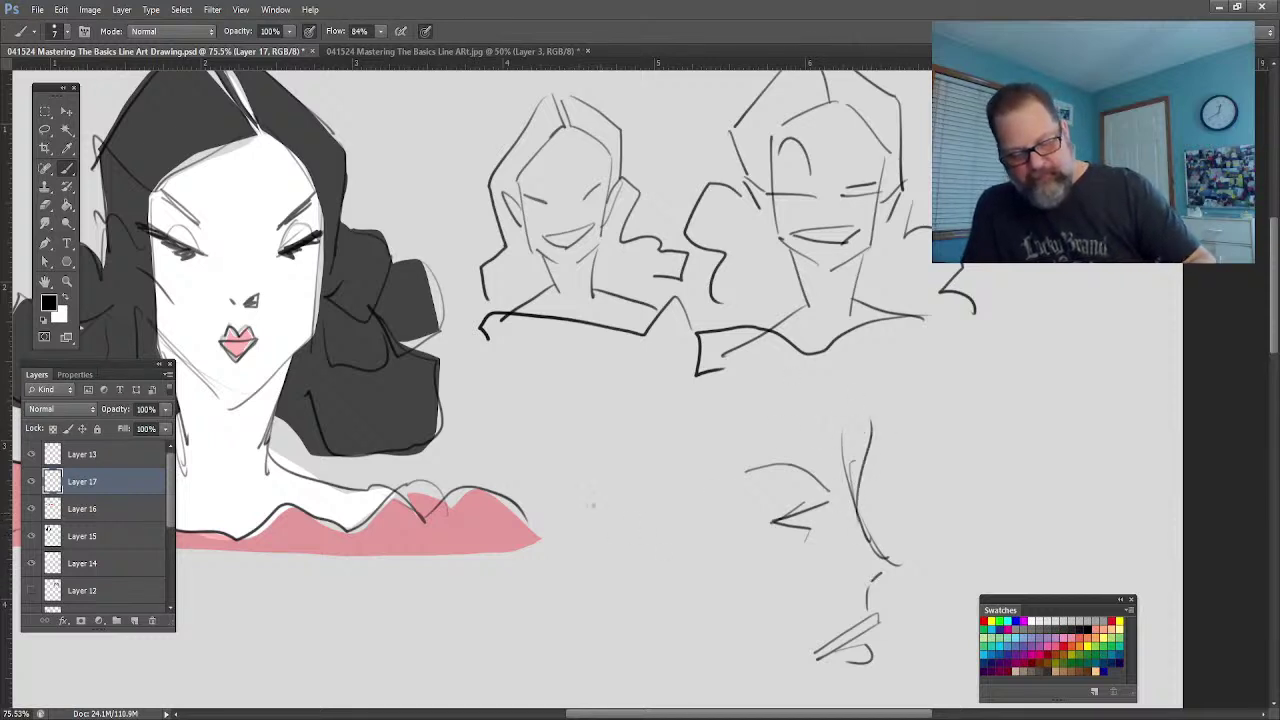
# Step: Draw the chin, long jawline and both sides of the neck for the side-facing head
pyautogui.click(67, 281)
pyautogui.keyDown('alt'); pyautogui.click(555, 535); pyautogui.keyUp('alt')
pyautogui.keyDown('alt'); pyautogui.click(555, 535); pyautogui.keyUp('alt')
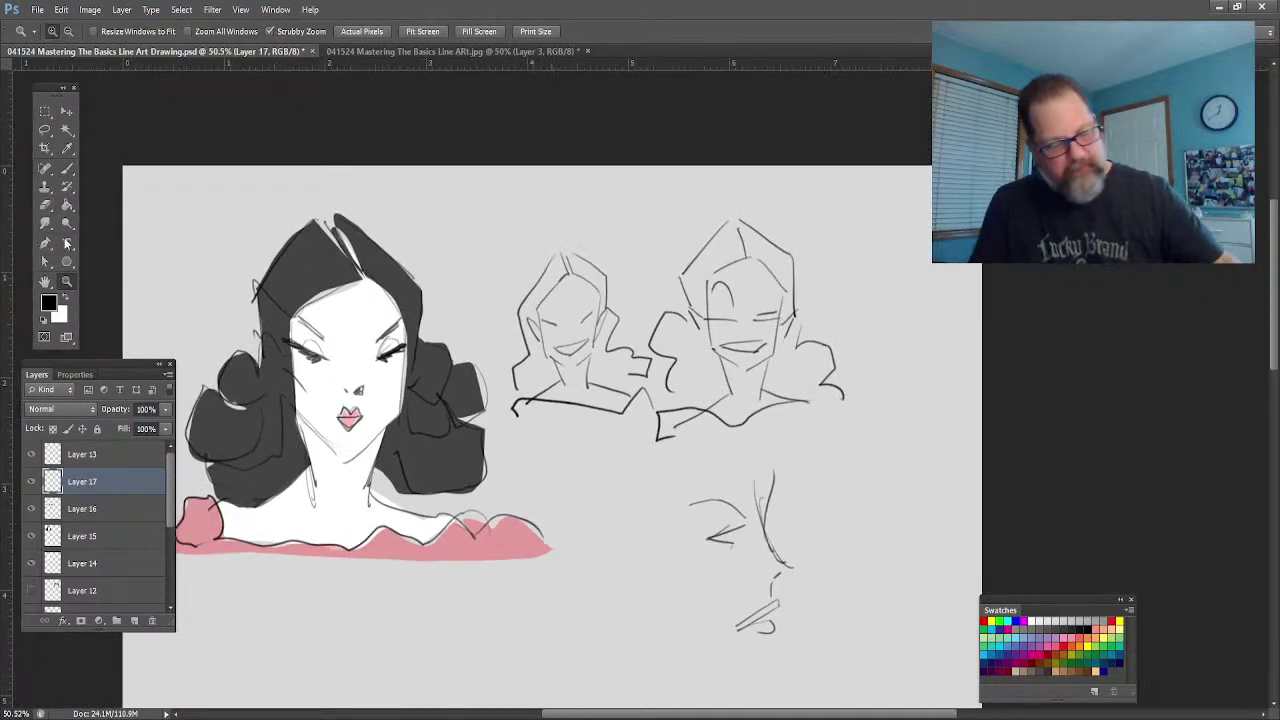
pyautogui.click(45, 280)
pyautogui.moveTo(547, 529)
pyautogui.mouseDown()
pyautogui.moveTo(507, 463)
pyautogui.moveTo(507, 393)
pyautogui.mouseUp()
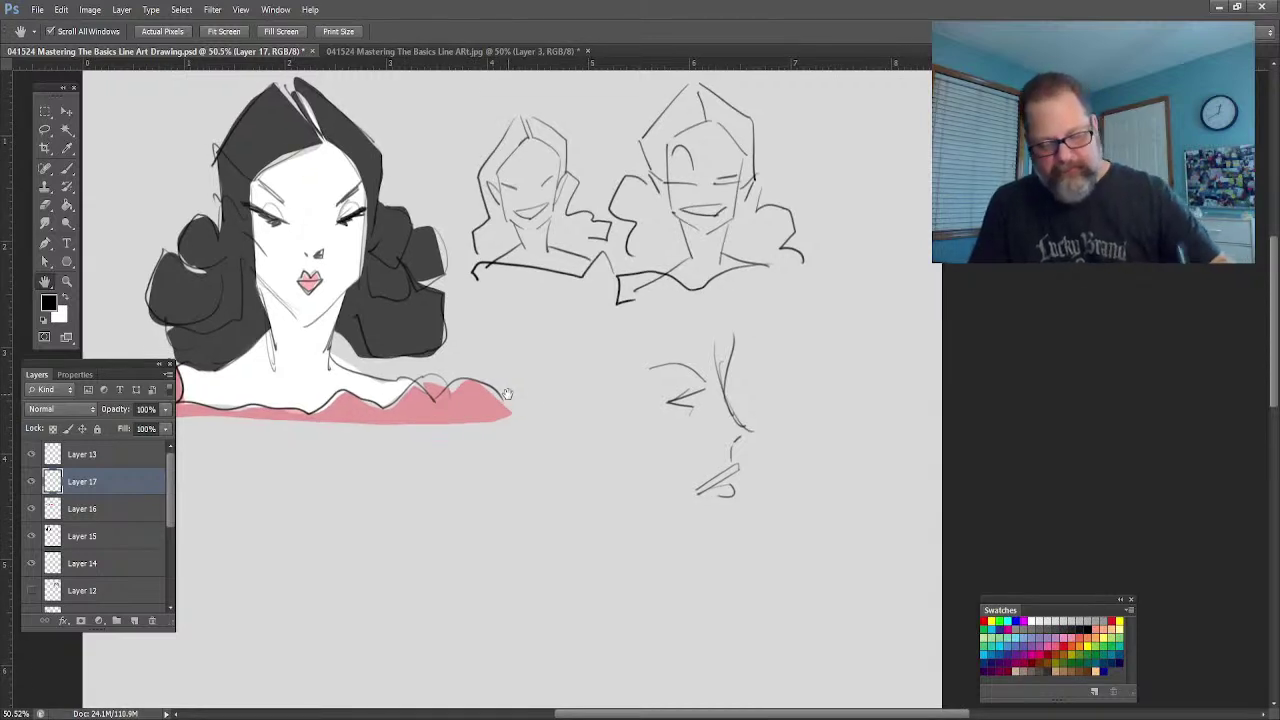
pyautogui.click(64, 172)
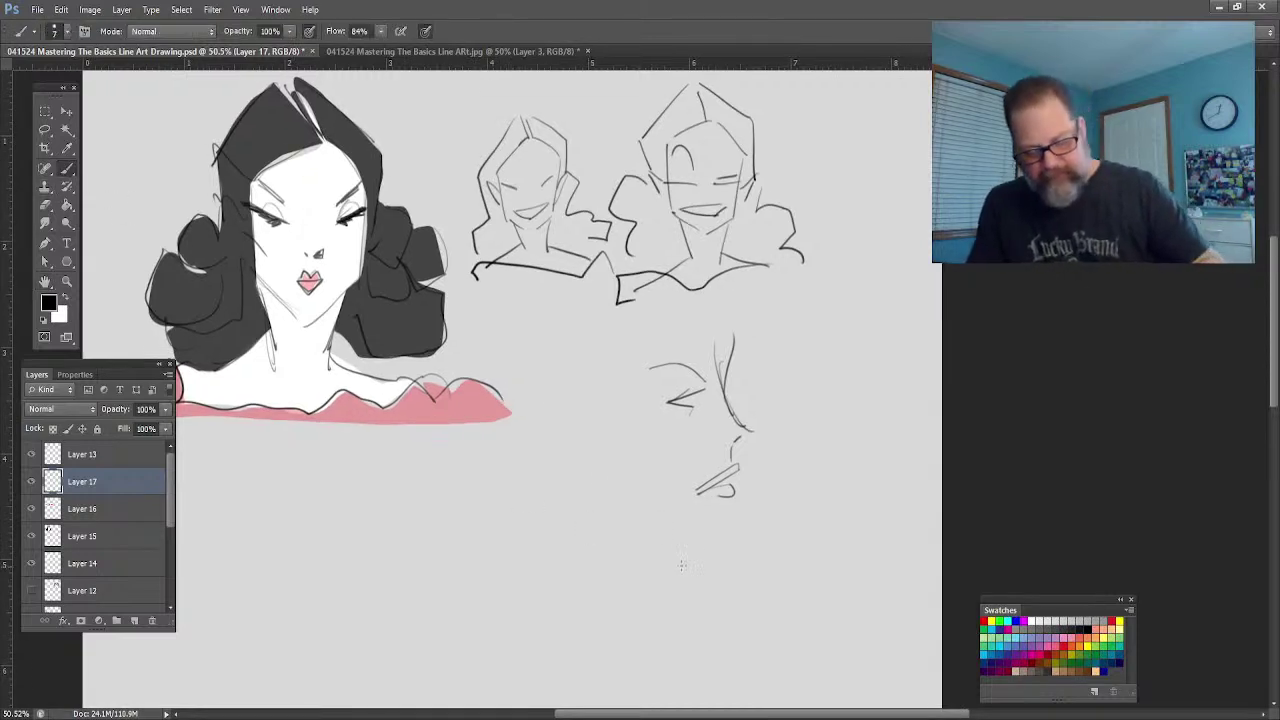
pyautogui.moveTo(724, 528)
pyautogui.mouseDown()
pyautogui.moveTo(684, 557)
pyautogui.moveTo(614, 488)
pyautogui.mouseUp()
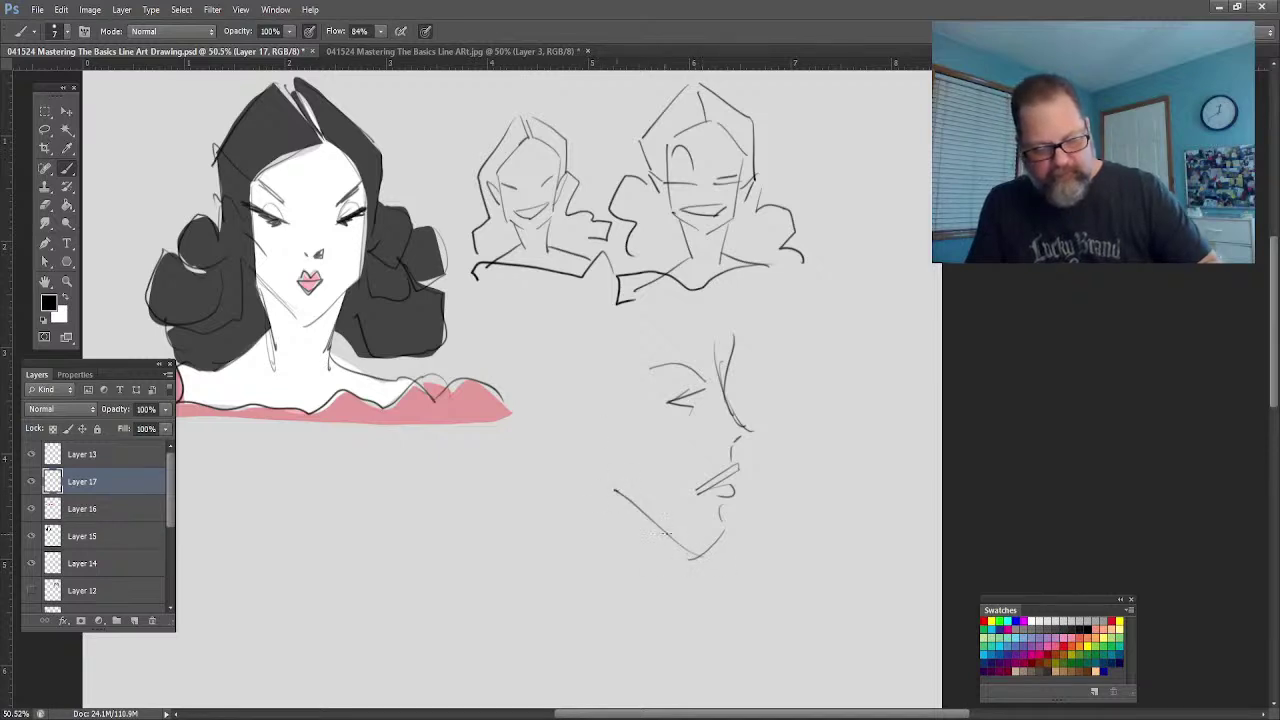
pyautogui.moveTo(656, 530); pyautogui.dragTo(632, 566)
pyautogui.moveTo(568, 482); pyautogui.dragTo(550, 530)
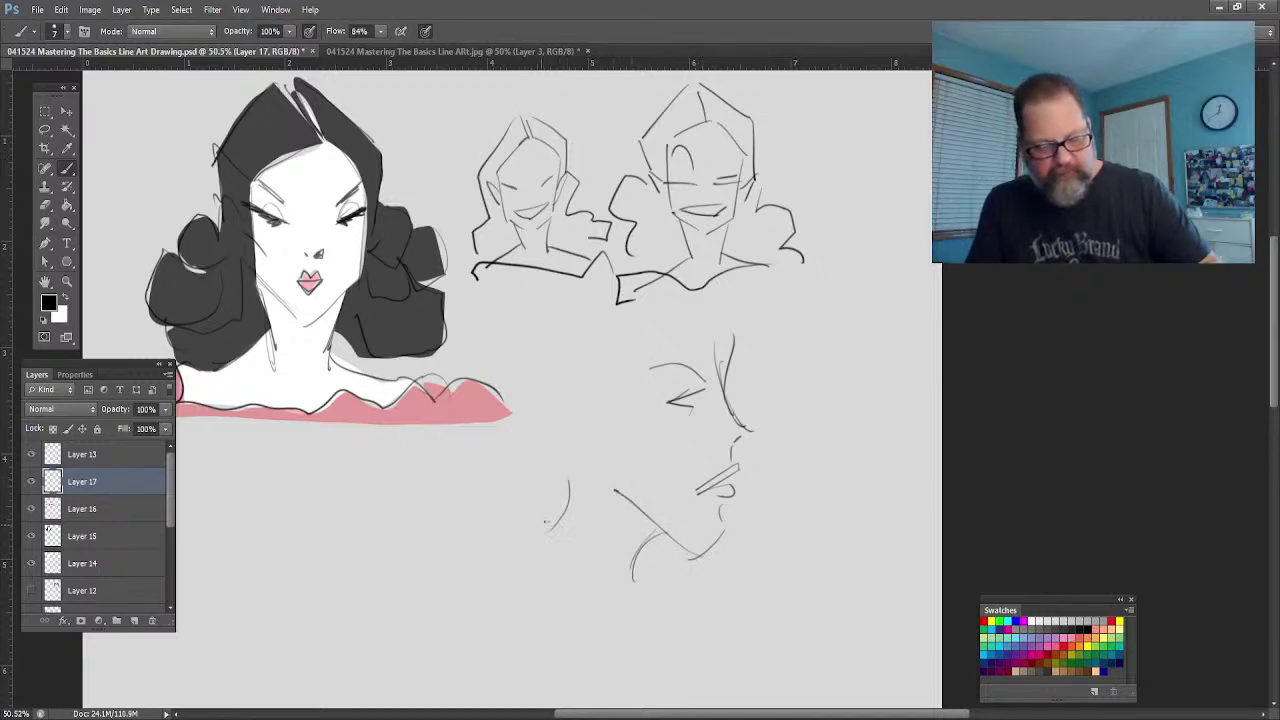
# Step: Outline the back of the side-facing head and add the curved forehead line above the brow
pyautogui.moveTo(564, 444); pyautogui.dragTo(544, 524)
pyautogui.moveTo(536, 406); pyautogui.dragTo(566, 460)
pyautogui.moveTo(570, 294); pyautogui.dragTo(527, 382)
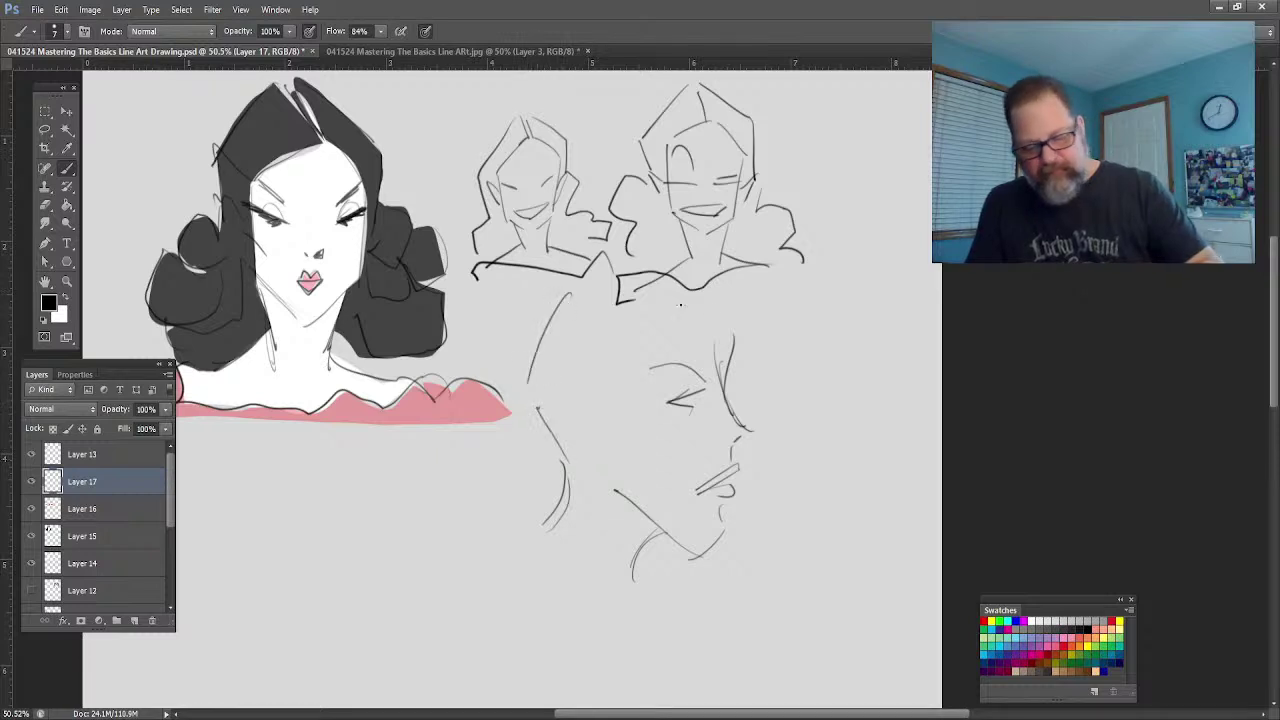
pyautogui.moveTo(698, 289); pyautogui.dragTo(741, 333)
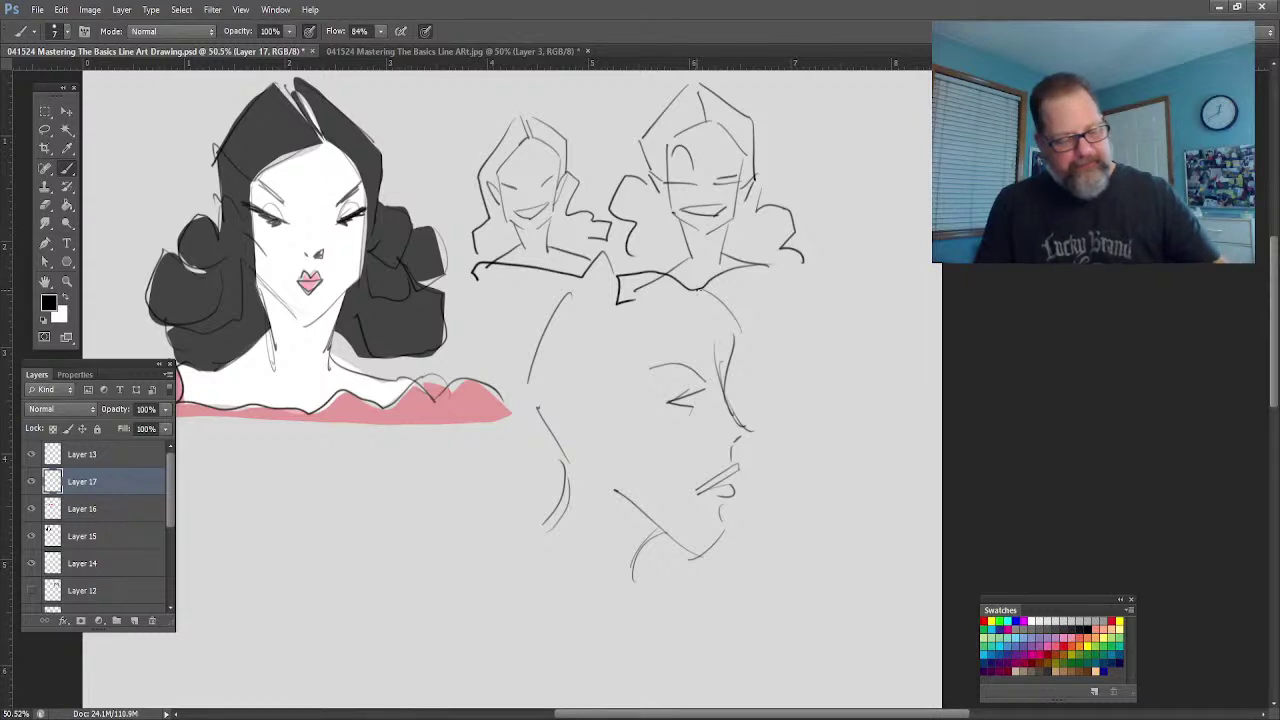
# Step: Hide Layer 17 with the small head sketches and add a new layer at 18% opacity, using a larger brush
pyautogui.click(31, 481)
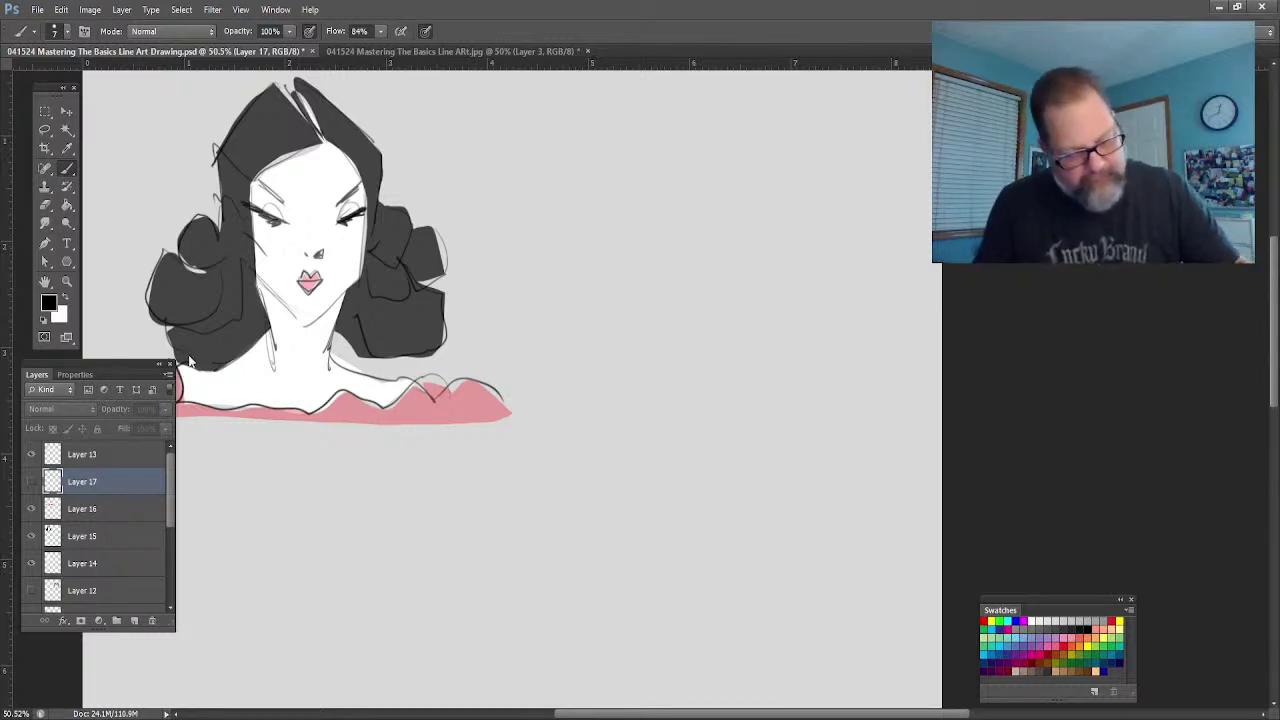
pyautogui.hotkey('ctrl', 'shift', 'alt', 'n')
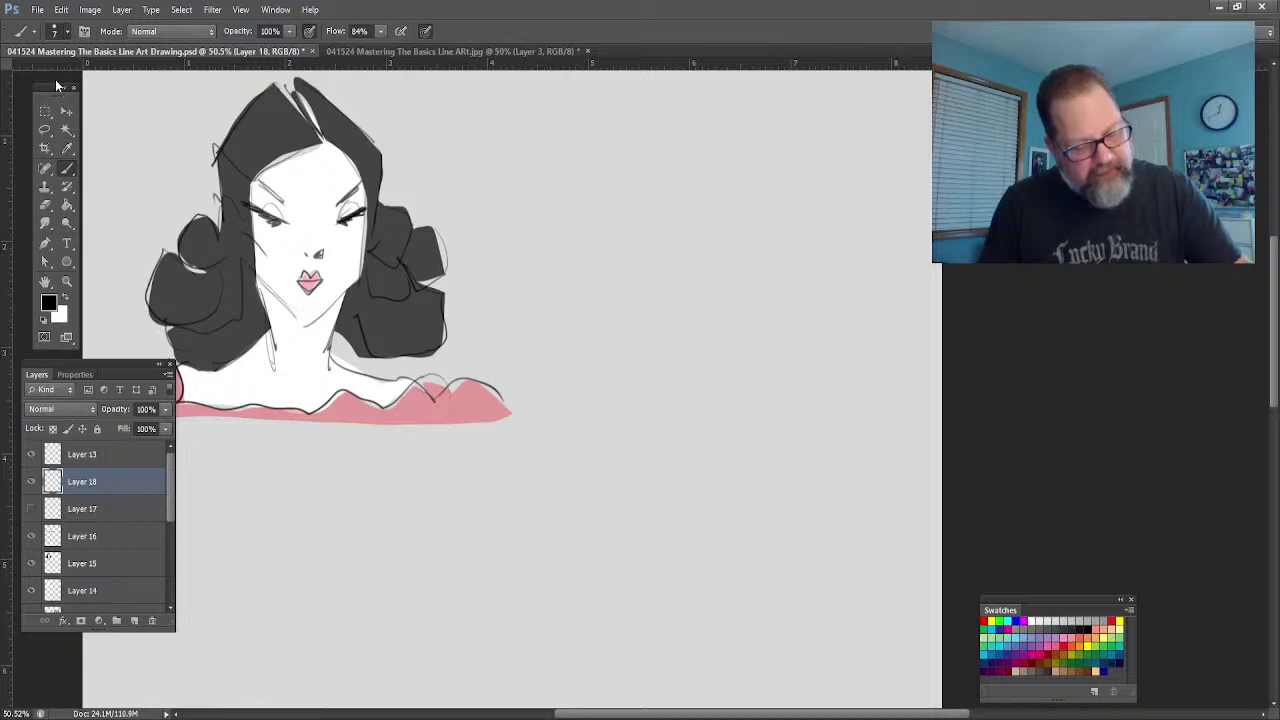
pyautogui.press('[')
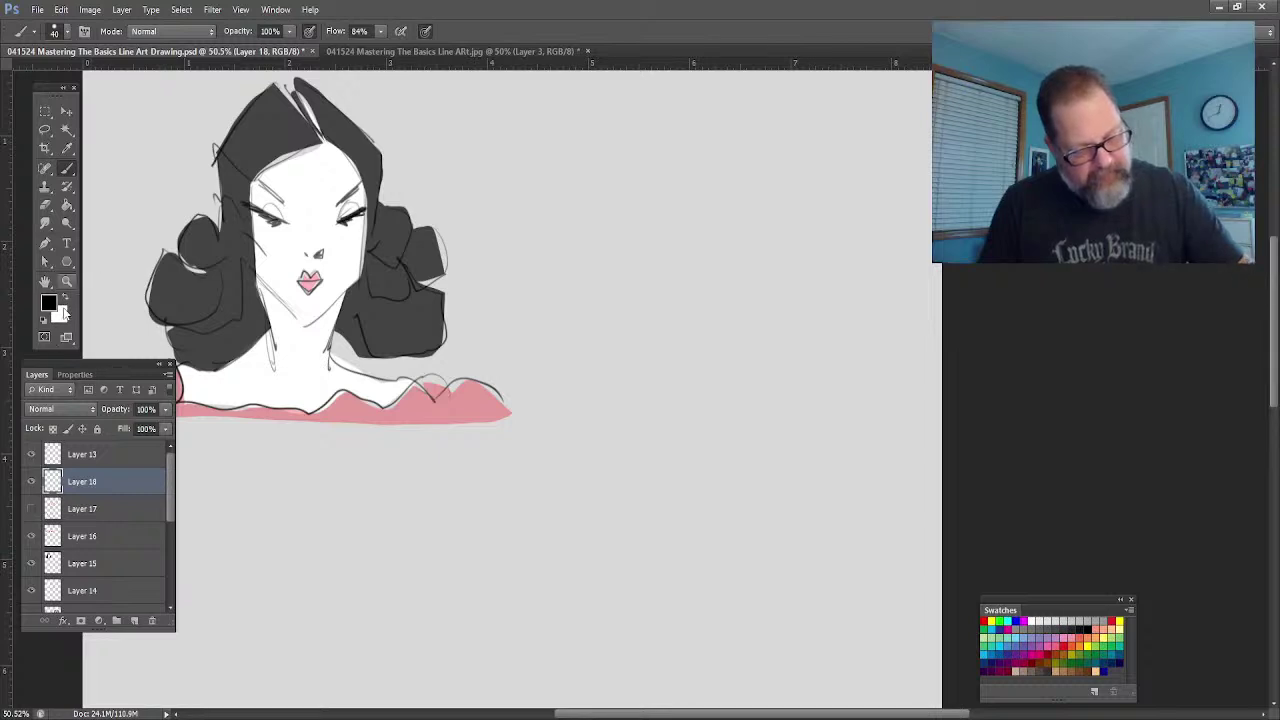
pyautogui.moveTo(165, 410); pyautogui.dragTo(120, 419)
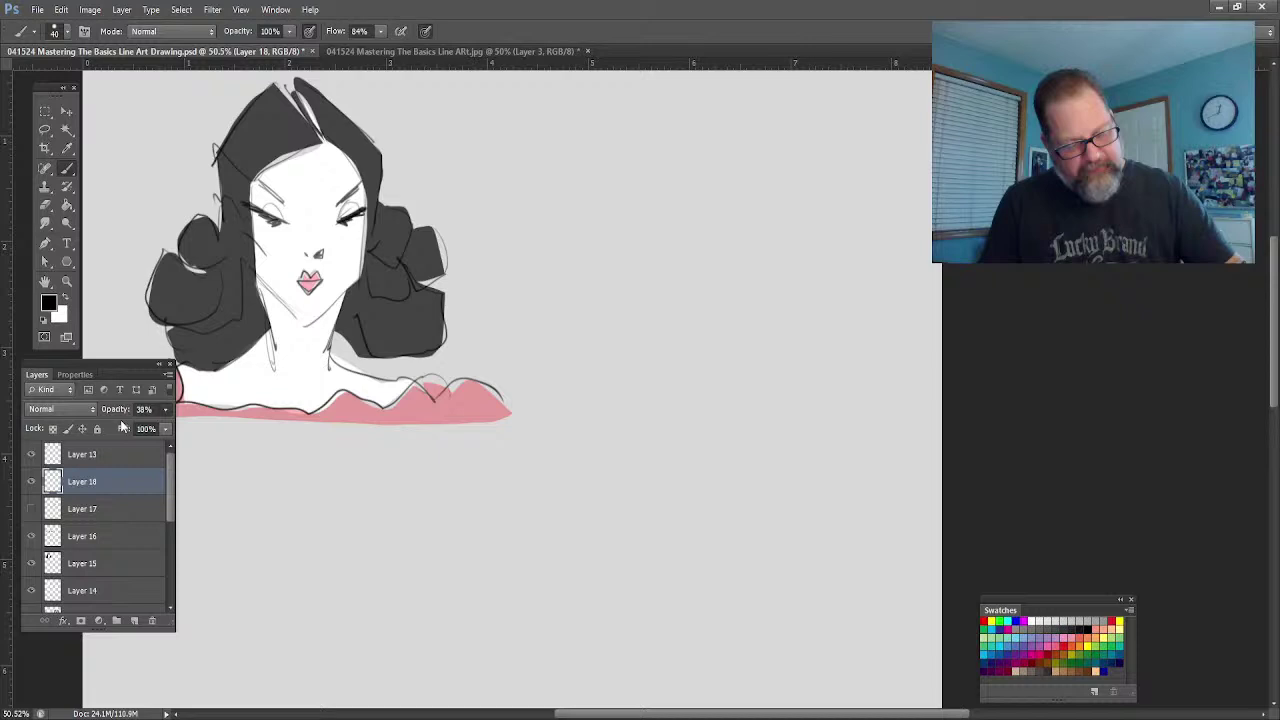
# Step: Block in a turned head with thick, faint strokes beside the large portrait, shaping the skull, forehead, cheek, chin and jaw
pyautogui.click(67, 281)
pyautogui.moveTo(734, 306); pyautogui.dragTo(780, 317)
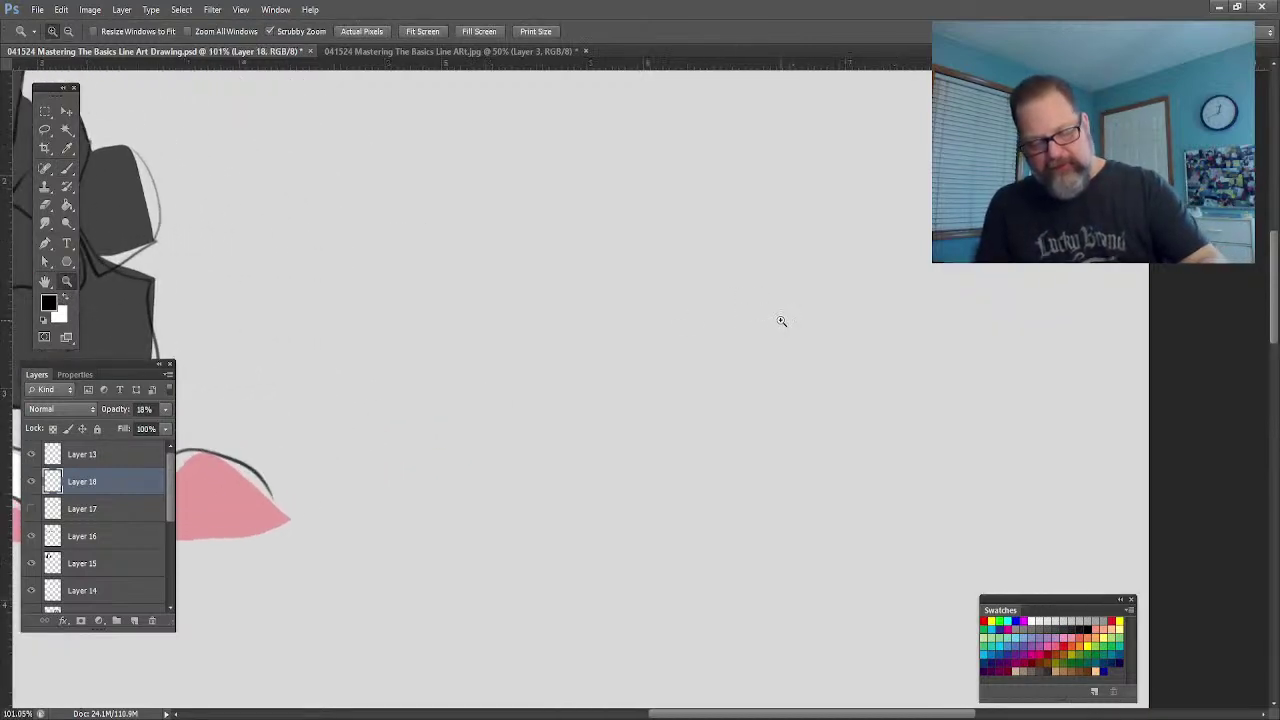
pyautogui.press('b')
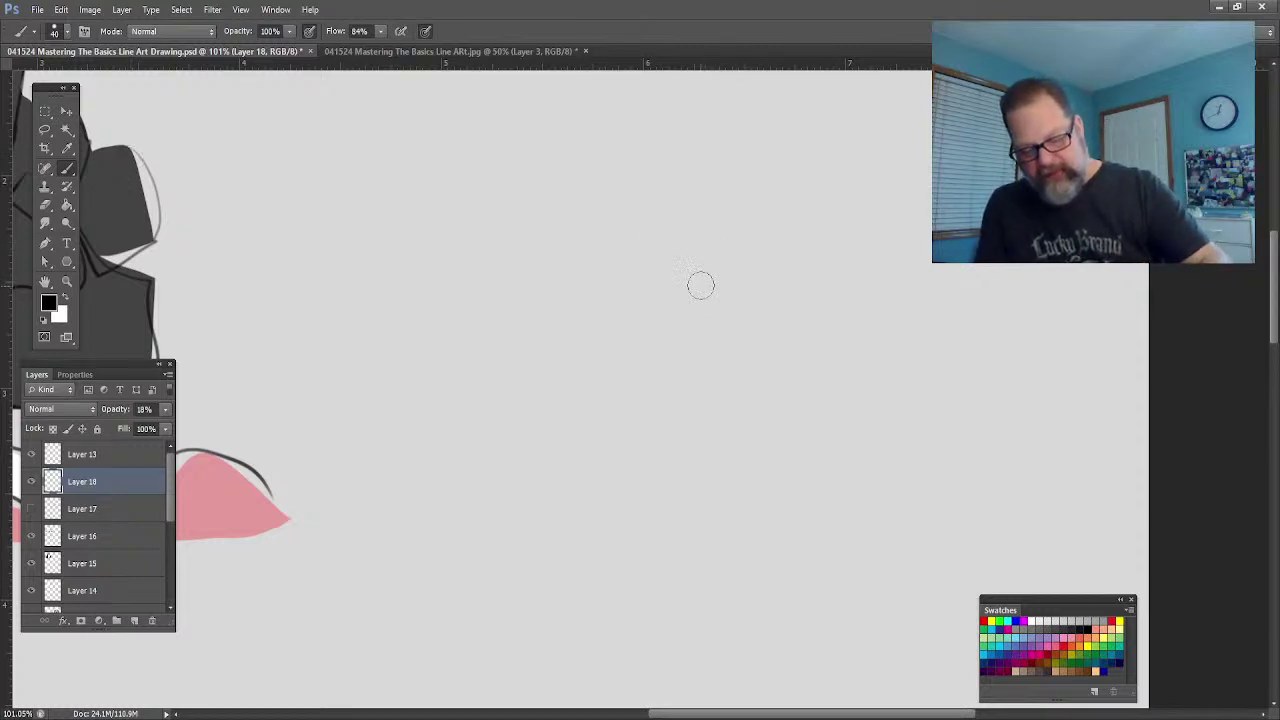
pyautogui.moveTo(711, 271)
pyautogui.mouseDown()
pyautogui.moveTo(612, 240)
pyautogui.moveTo(684, 261)
pyautogui.moveTo(662, 235)
pyautogui.moveTo(534, 332)
pyautogui.moveTo(540, 301)
pyautogui.moveTo(533, 420)
pyautogui.mouseUp()
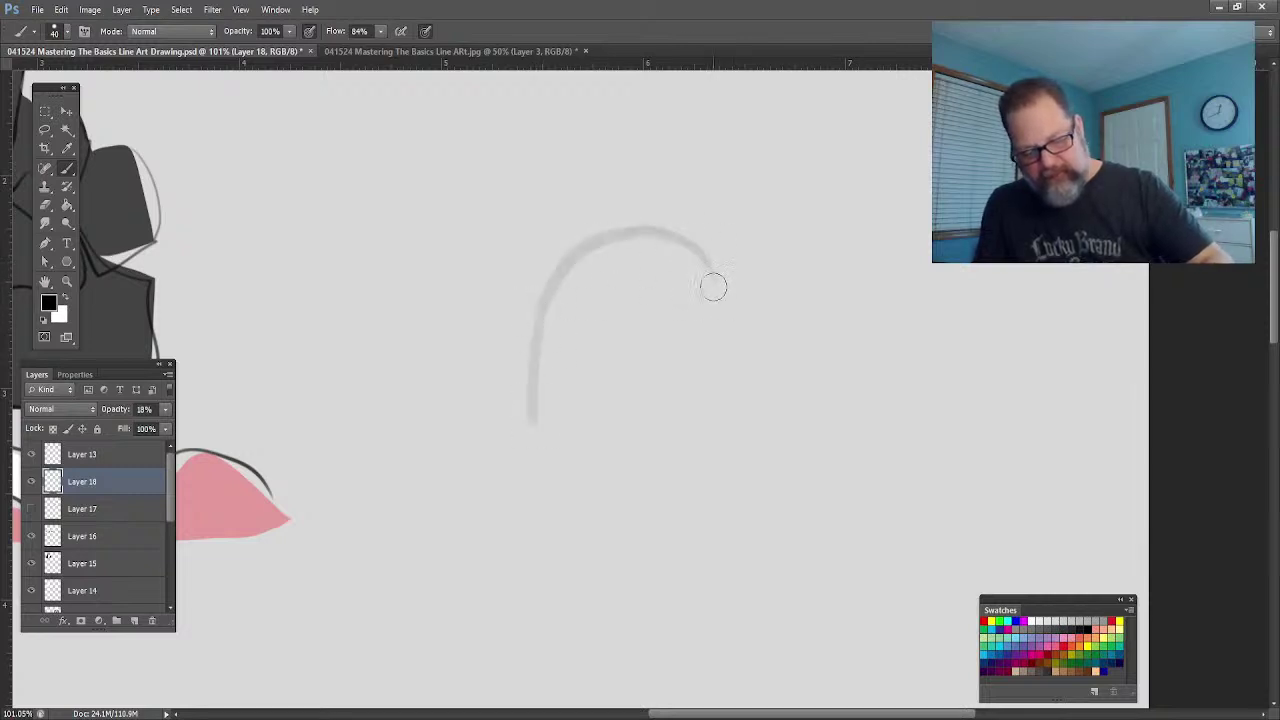
pyautogui.moveTo(711, 269)
pyautogui.mouseDown()
pyautogui.moveTo(717, 429)
pyautogui.moveTo(691, 434)
pyautogui.moveTo(711, 429)
pyautogui.moveTo(694, 483)
pyautogui.moveTo(660, 506)
pyautogui.moveTo(530, 422)
pyautogui.mouseUp()
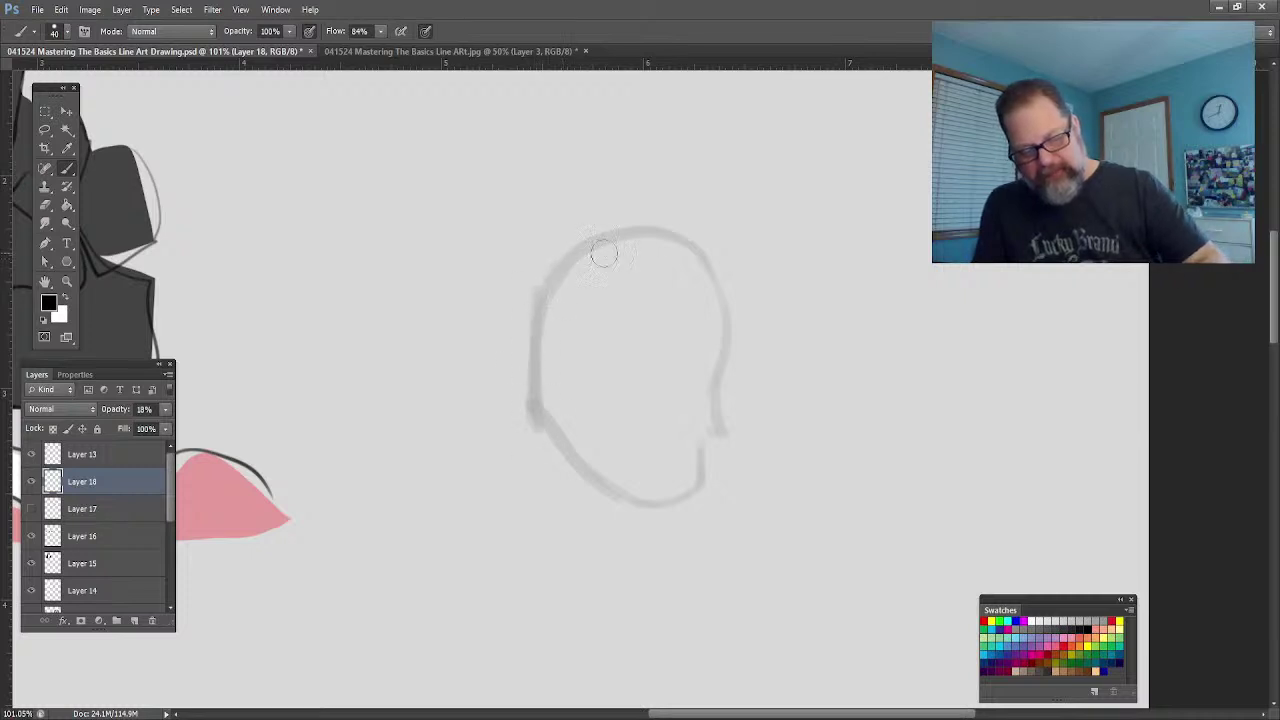
pyautogui.moveTo(714, 409); pyautogui.dragTo(707, 262)
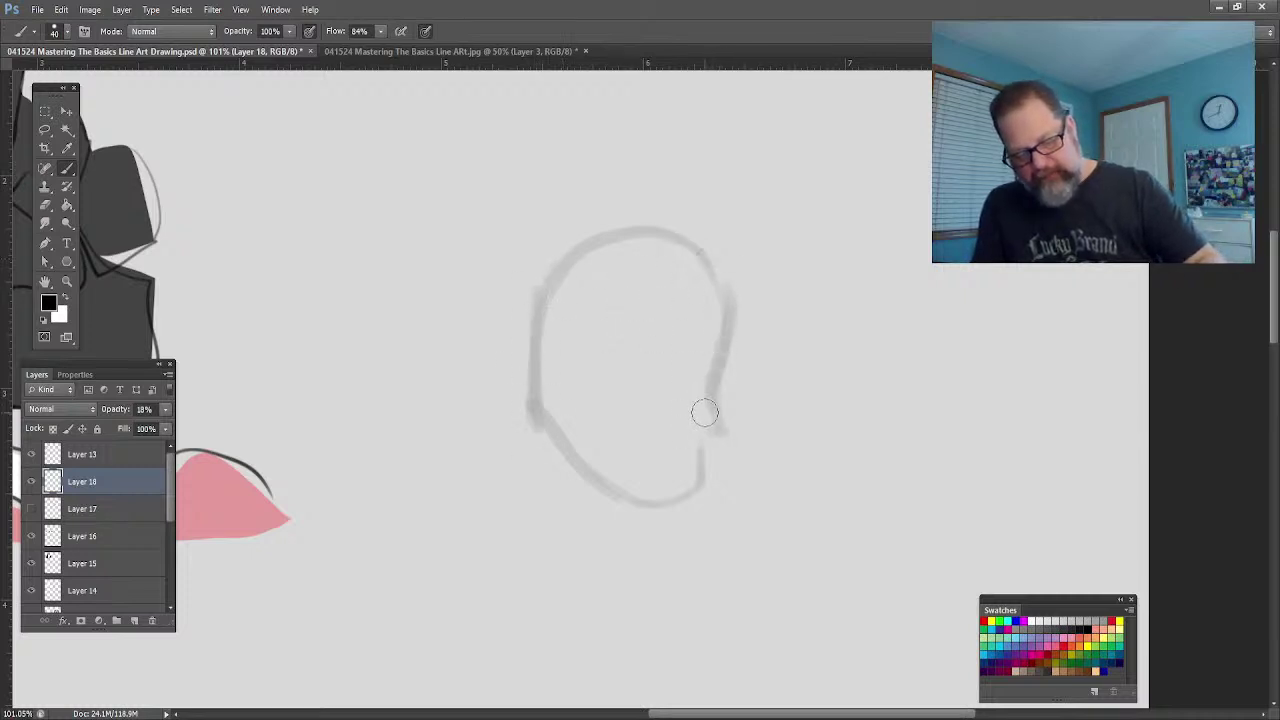
pyautogui.moveTo(703, 414)
pyautogui.mouseDown()
pyautogui.moveTo(700, 475)
pyautogui.moveTo(682, 492)
pyautogui.moveTo(591, 479)
pyautogui.mouseUp()
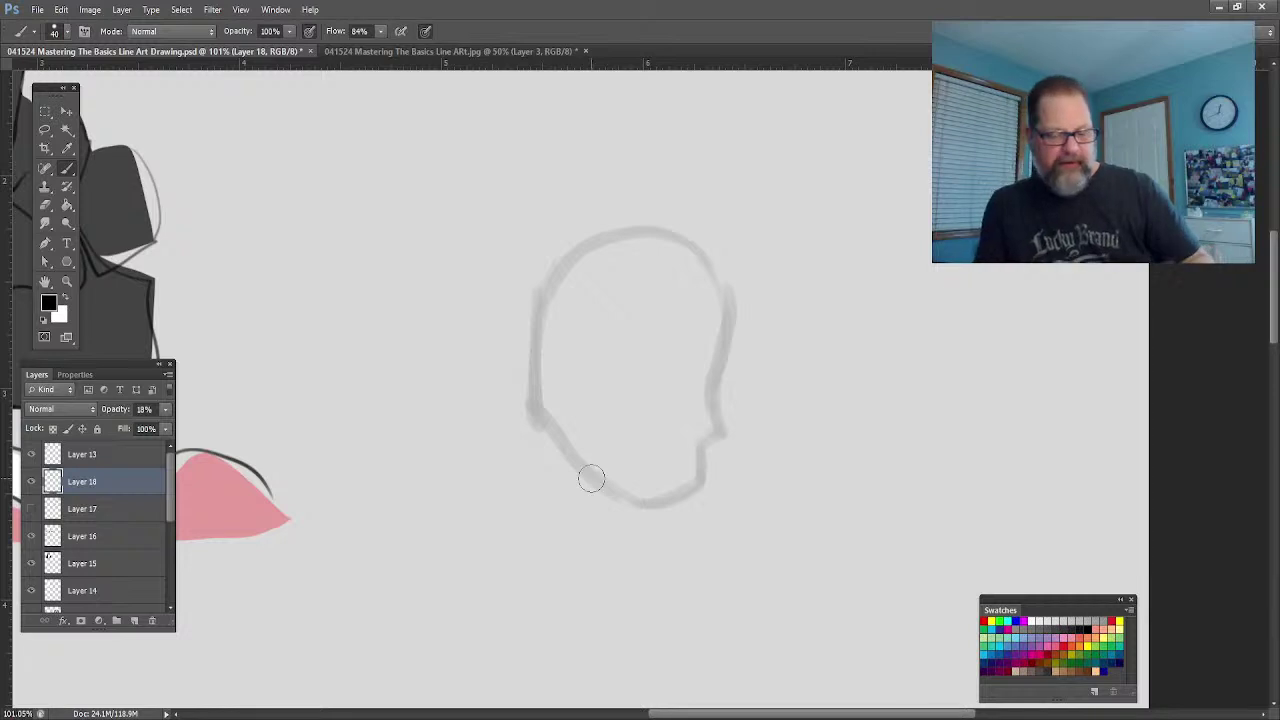
# Step: Add a short neck line and a hair outline over the crown and down the back of the faint head
pyautogui.moveTo(543, 437)
pyautogui.mouseDown()
pyautogui.moveTo(618, 498)
pyautogui.moveTo(598, 545)
pyautogui.mouseUp()
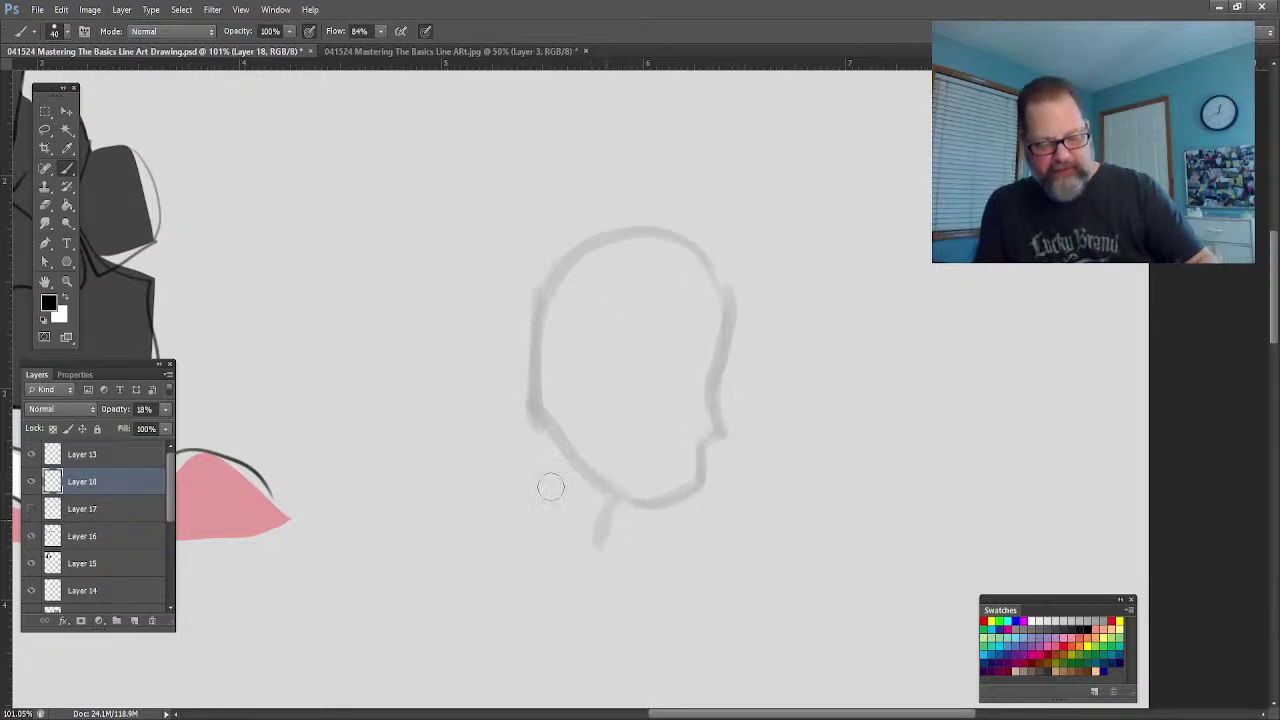
pyautogui.moveTo(528, 415)
pyautogui.mouseDown()
pyautogui.moveTo(506, 497)
pyautogui.moveTo(530, 415)
pyautogui.mouseUp()
pyautogui.moveTo(515, 370)
pyautogui.mouseDown()
pyautogui.moveTo(533, 260)
pyautogui.moveTo(581, 199)
pyautogui.moveTo(708, 255)
pyautogui.mouseUp()
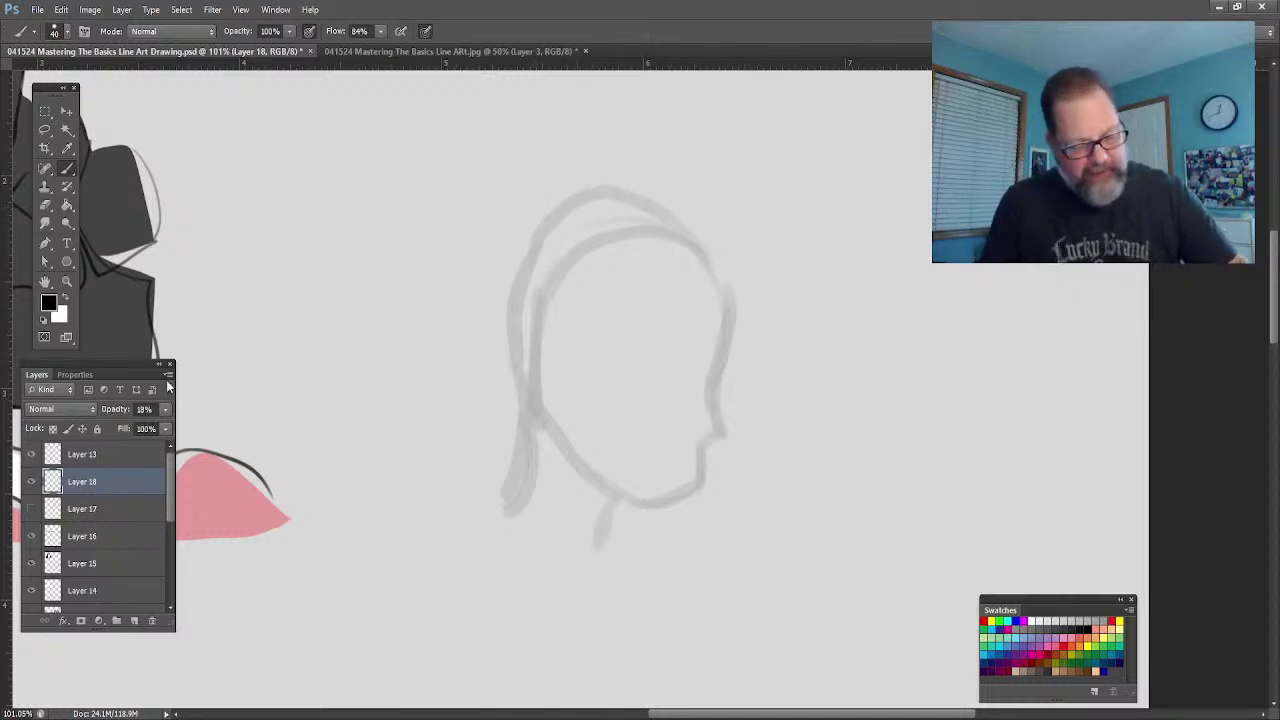
# Step: Add a new layer above the faint head and ink the nostril, forehead, nose, lips, chin and jaw with a 4 px brush
pyautogui.hotkey('ctrl', 'shift', 'alt', 'n')
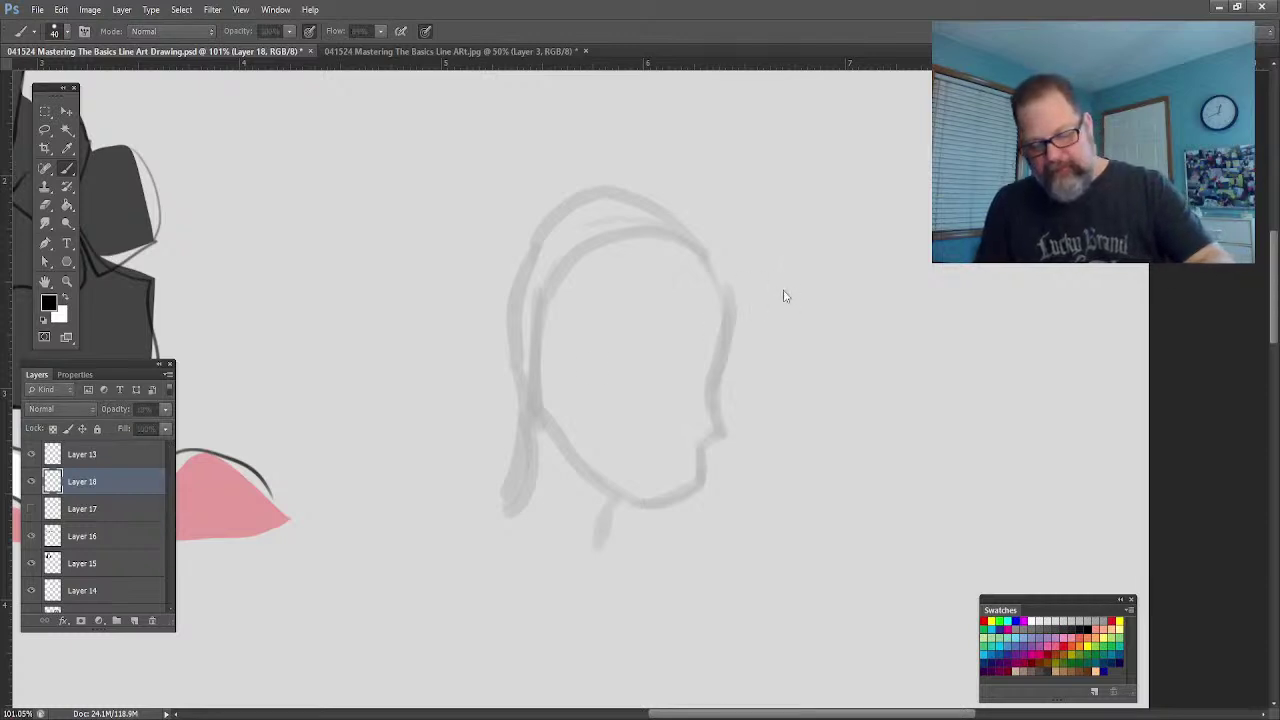
pyautogui.click(67, 281)
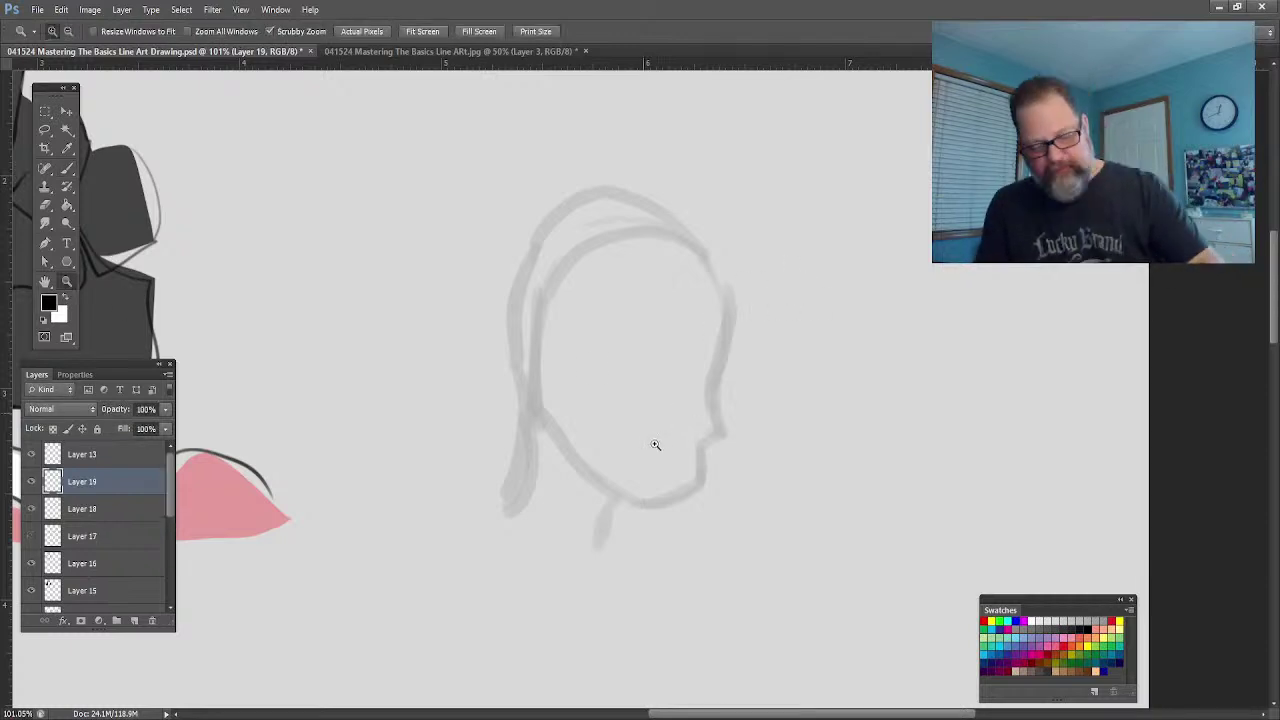
pyautogui.moveTo(673, 432); pyautogui.dragTo(700, 429)
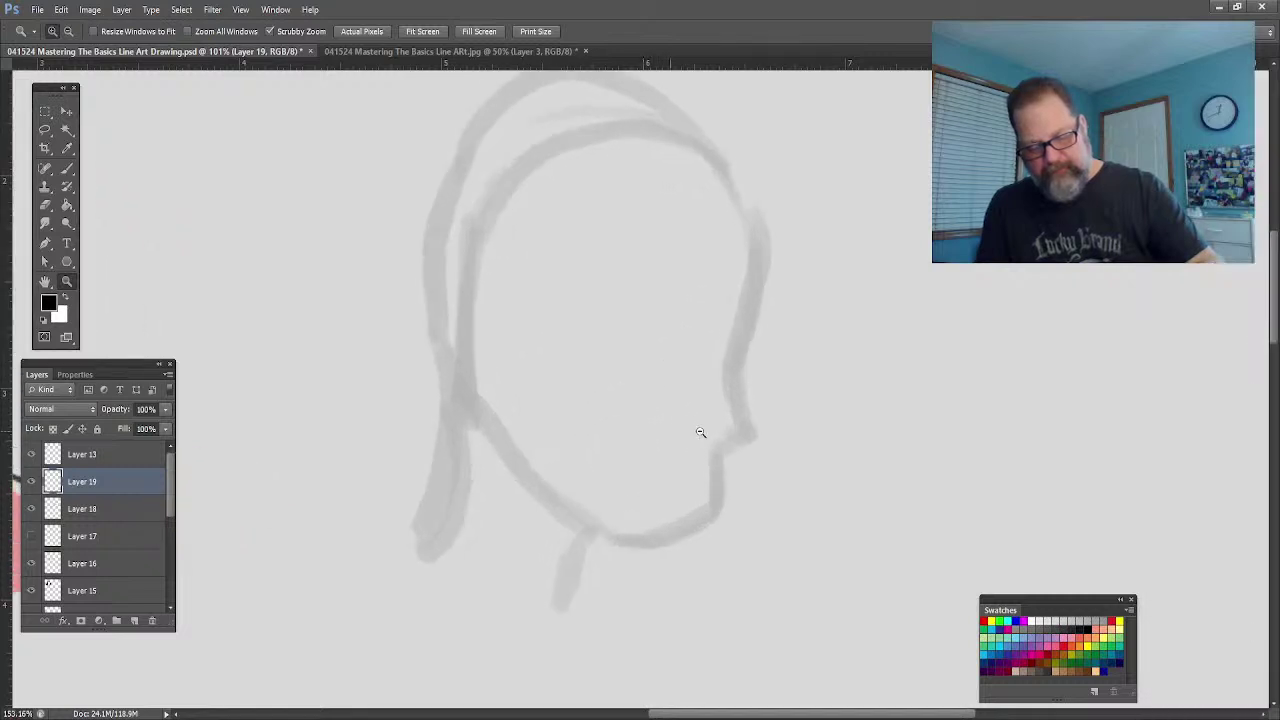
pyautogui.click(67, 168)
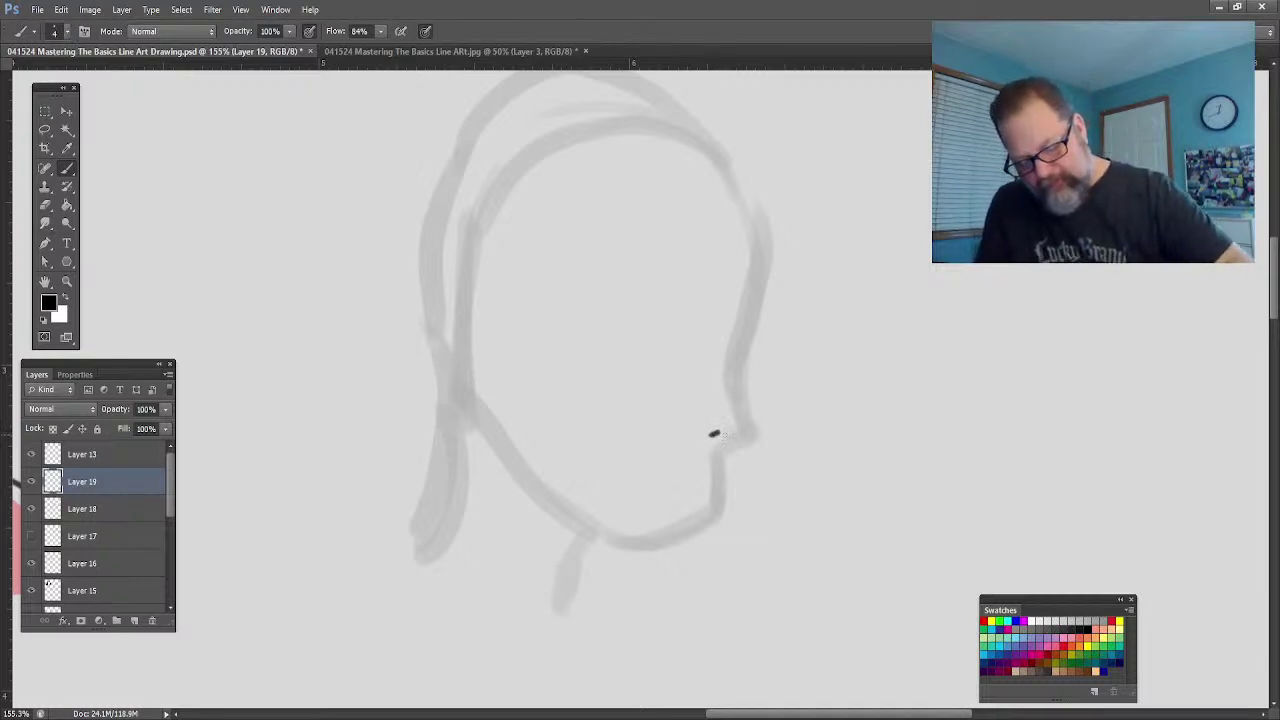
pyautogui.moveTo(720, 449)
pyautogui.mouseDown()
pyautogui.moveTo(746, 436)
pyautogui.moveTo(731, 340)
pyautogui.moveTo(757, 305)
pyautogui.moveTo(740, 168)
pyautogui.mouseUp()
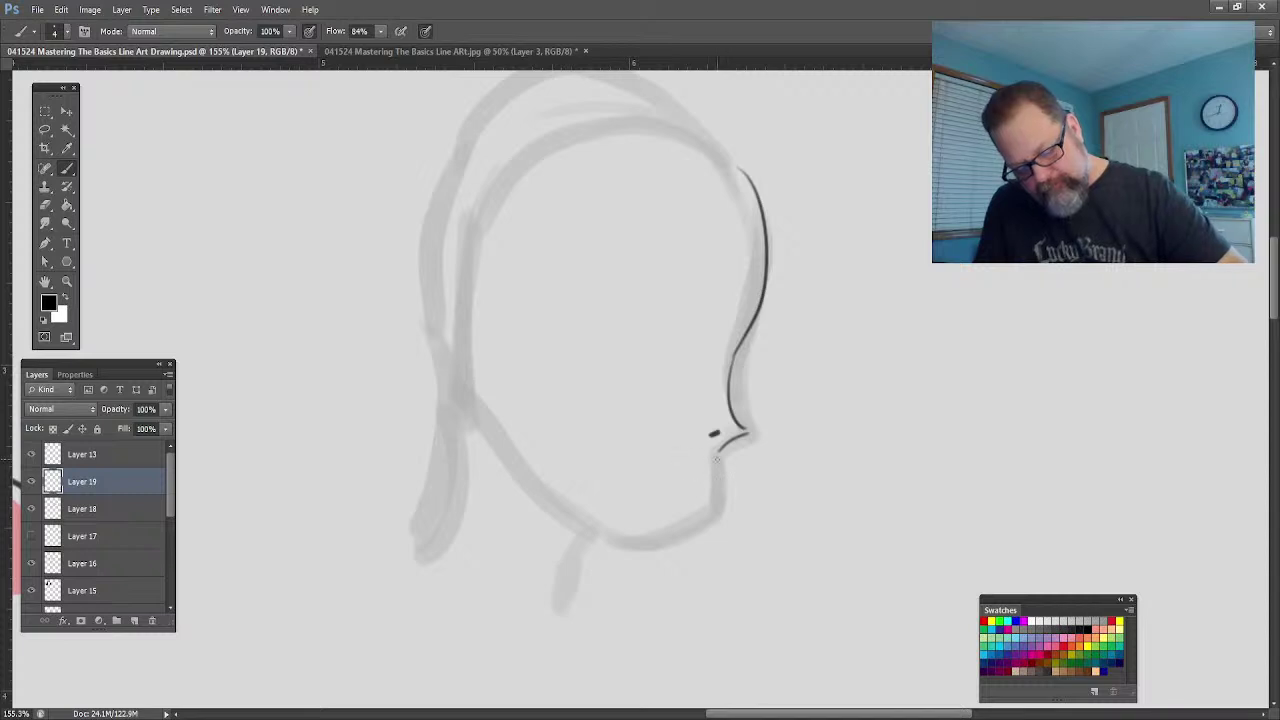
pyautogui.moveTo(724, 471)
pyautogui.mouseDown()
pyautogui.moveTo(675, 473)
pyautogui.moveTo(706, 490)
pyautogui.moveTo(690, 520)
pyautogui.moveTo(650, 541)
pyautogui.moveTo(472, 405)
pyautogui.mouseUp()
pyautogui.moveTo(598, 533); pyautogui.dragTo(512, 452)
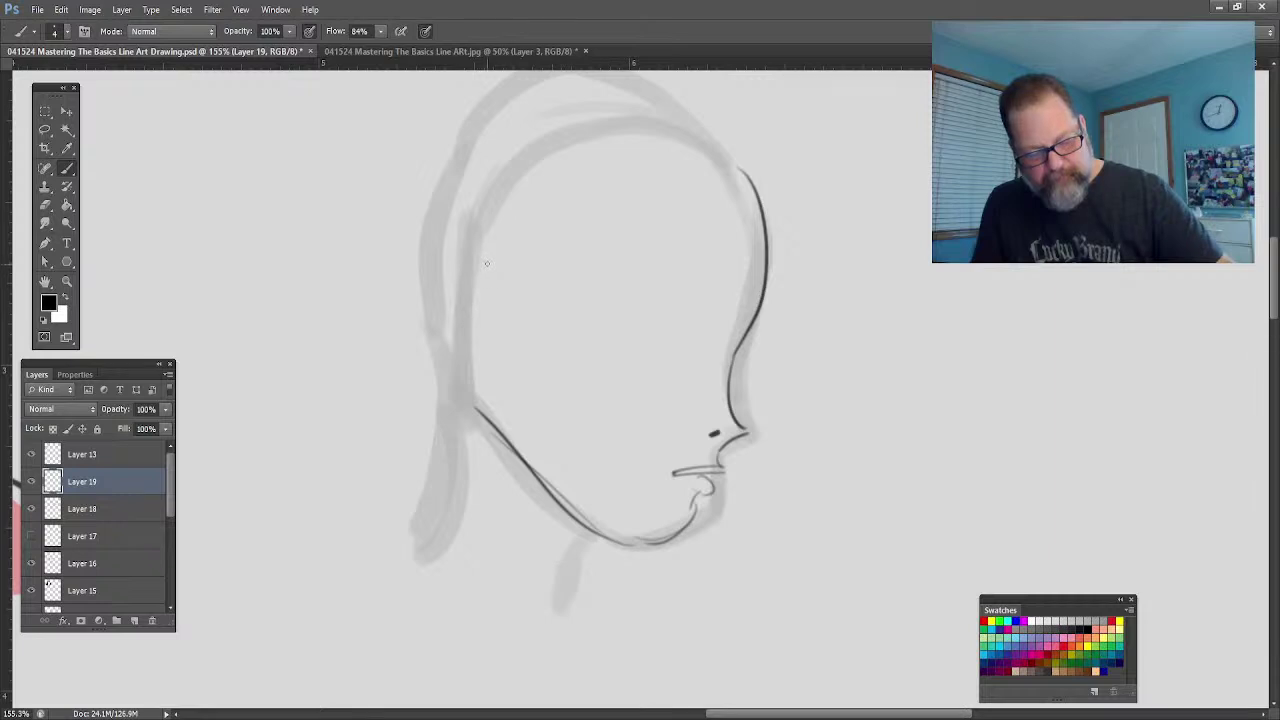
# Step: Draw the ear with its inner fold and add the hairline from the temple across the forehead
pyautogui.moveTo(502, 281)
pyautogui.mouseDown()
pyautogui.moveTo(450, 232)
pyautogui.moveTo(488, 354)
pyautogui.mouseUp()
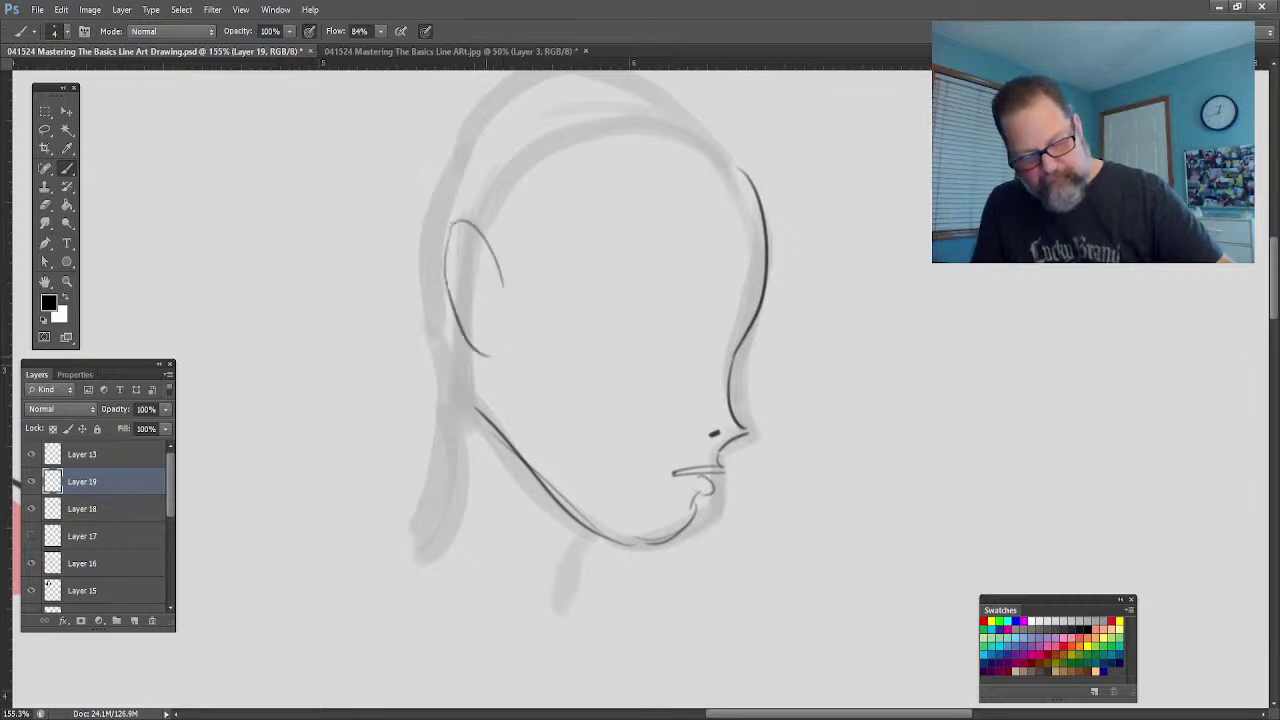
pyautogui.moveTo(466, 248)
pyautogui.mouseDown()
pyautogui.moveTo(485, 291)
pyautogui.moveTo(475, 307)
pyautogui.moveTo(605, 185)
pyautogui.mouseUp()
pyautogui.moveTo(550, 226)
pyautogui.mouseDown()
pyautogui.moveTo(588, 200)
pyautogui.moveTo(698, 181)
pyautogui.mouseUp()
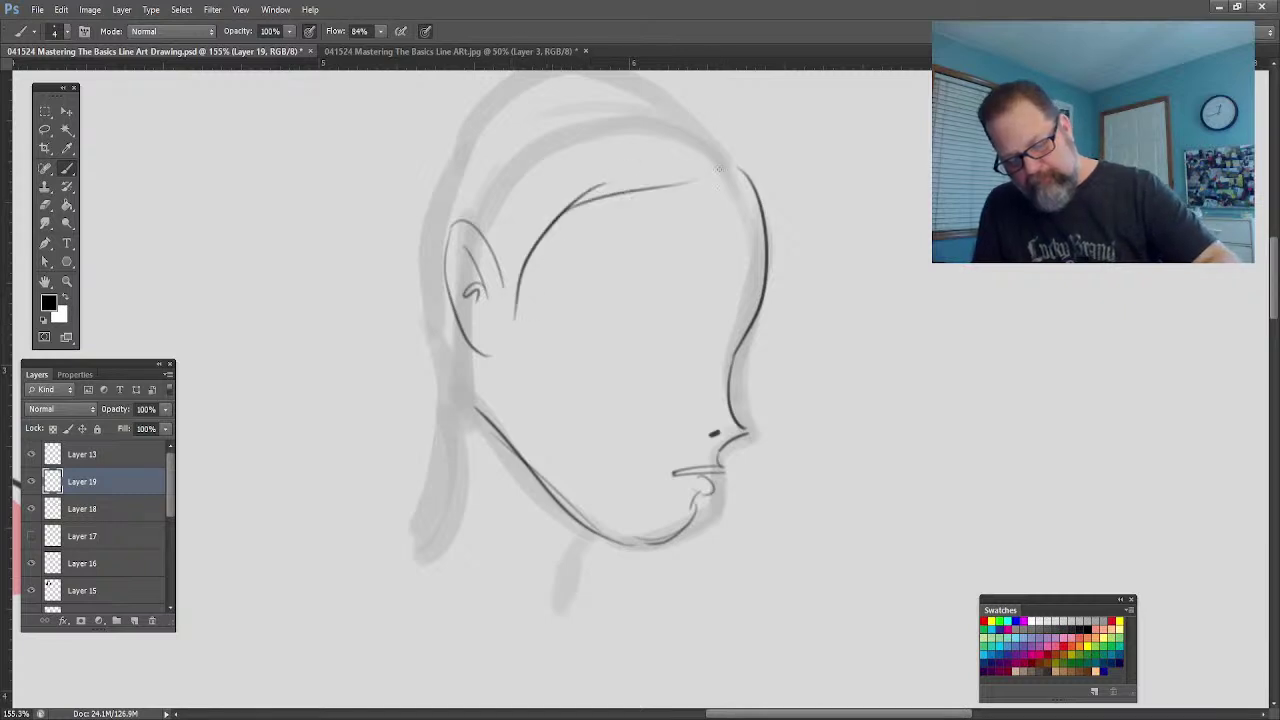
# Step: Outline the loose curled hair behind the head and ink the front and back lines of the neck
pyautogui.moveTo(404, 130)
pyautogui.mouseDown()
pyautogui.moveTo(388, 355)
pyautogui.moveTo(303, 305)
pyautogui.moveTo(290, 408)
pyautogui.mouseUp()
pyautogui.moveTo(280, 416)
pyautogui.mouseDown()
pyautogui.moveTo(243, 474)
pyautogui.moveTo(345, 512)
pyautogui.mouseUp()
pyautogui.moveTo(348, 510); pyautogui.dragTo(398, 515)
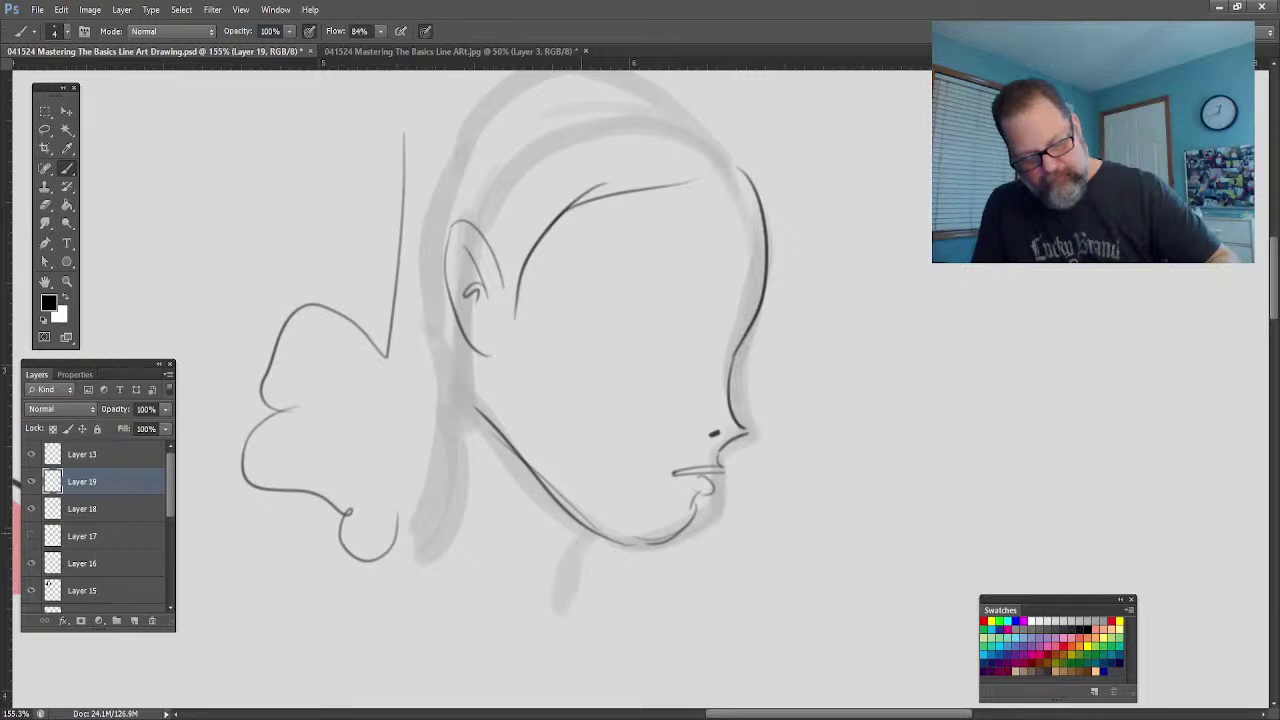
pyautogui.moveTo(590, 524)
pyautogui.mouseDown()
pyautogui.moveTo(562, 630)
pyautogui.moveTo(560, 618)
pyautogui.mouseUp()
pyautogui.moveTo(445, 358)
pyautogui.mouseDown()
pyautogui.moveTo(412, 562)
pyautogui.moveTo(456, 398)
pyautogui.mouseUp()
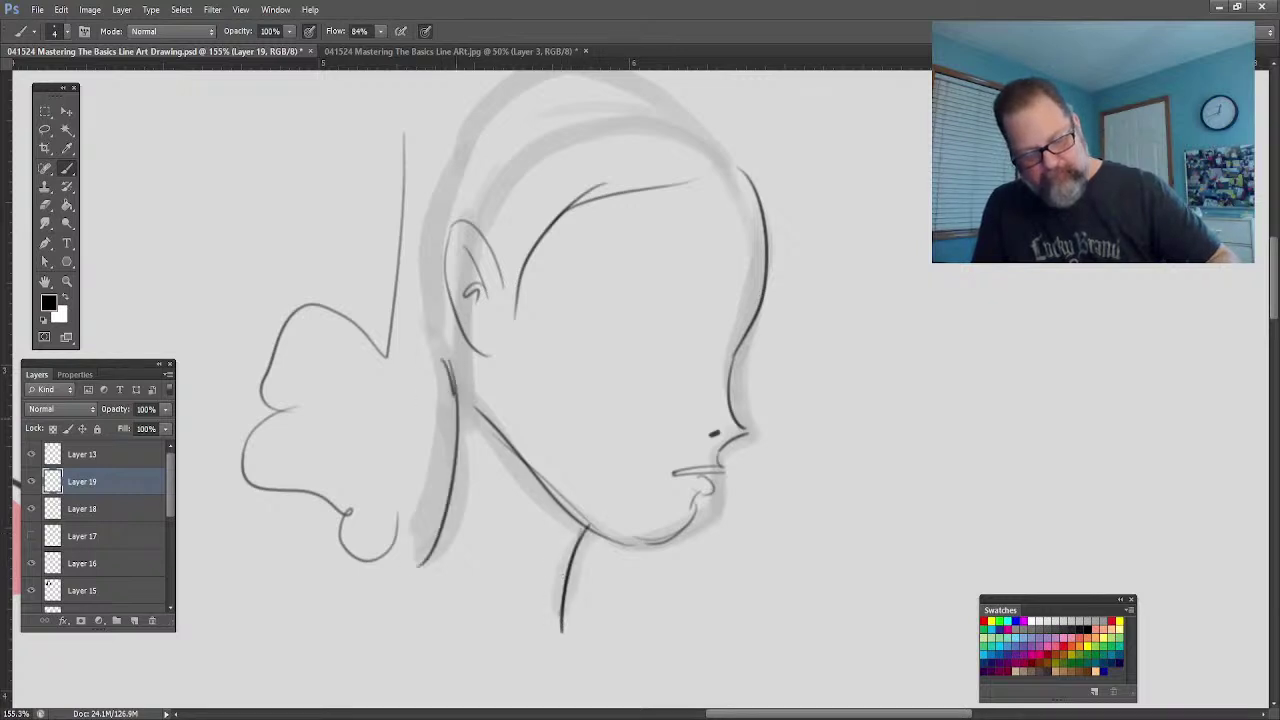
# Step: Sketch the lowered eyes and arched brow, and add curved lines beneath the chin
pyautogui.moveTo(714, 327); pyautogui.dragTo(635, 353)
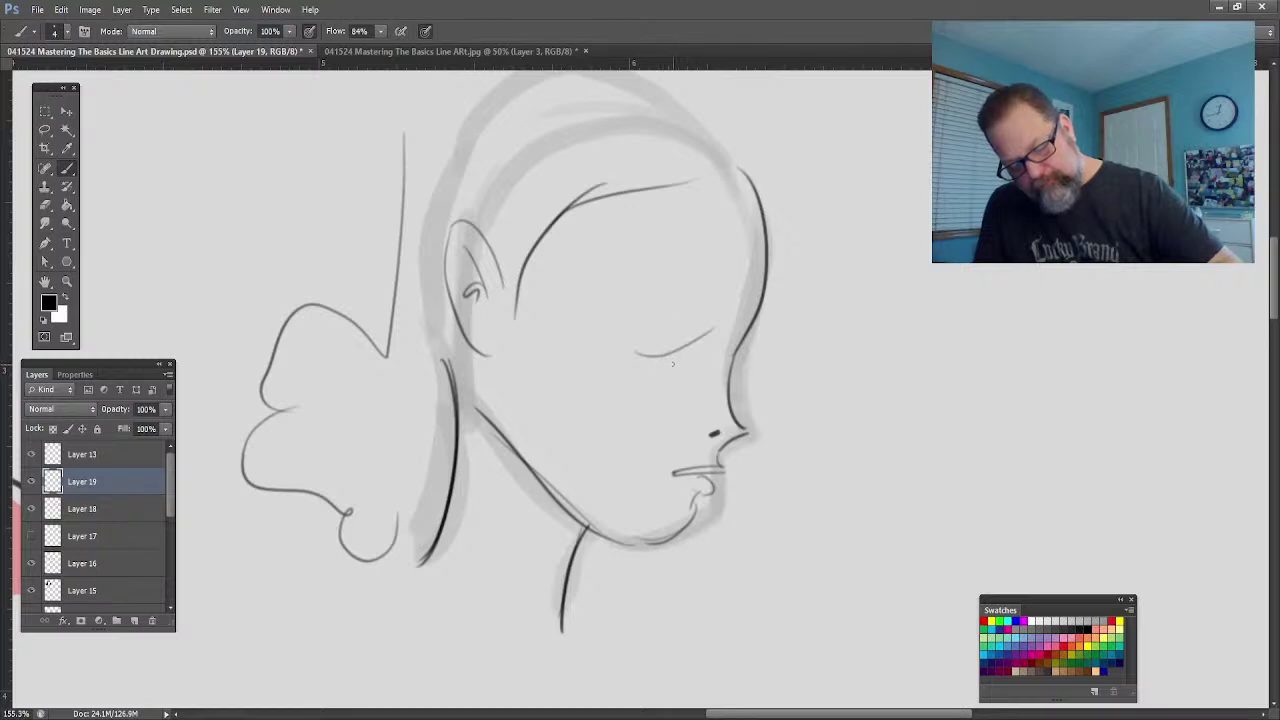
pyautogui.moveTo(663, 360)
pyautogui.mouseDown()
pyautogui.moveTo(688, 379)
pyautogui.moveTo(660, 354)
pyautogui.moveTo(747, 369)
pyautogui.mouseUp()
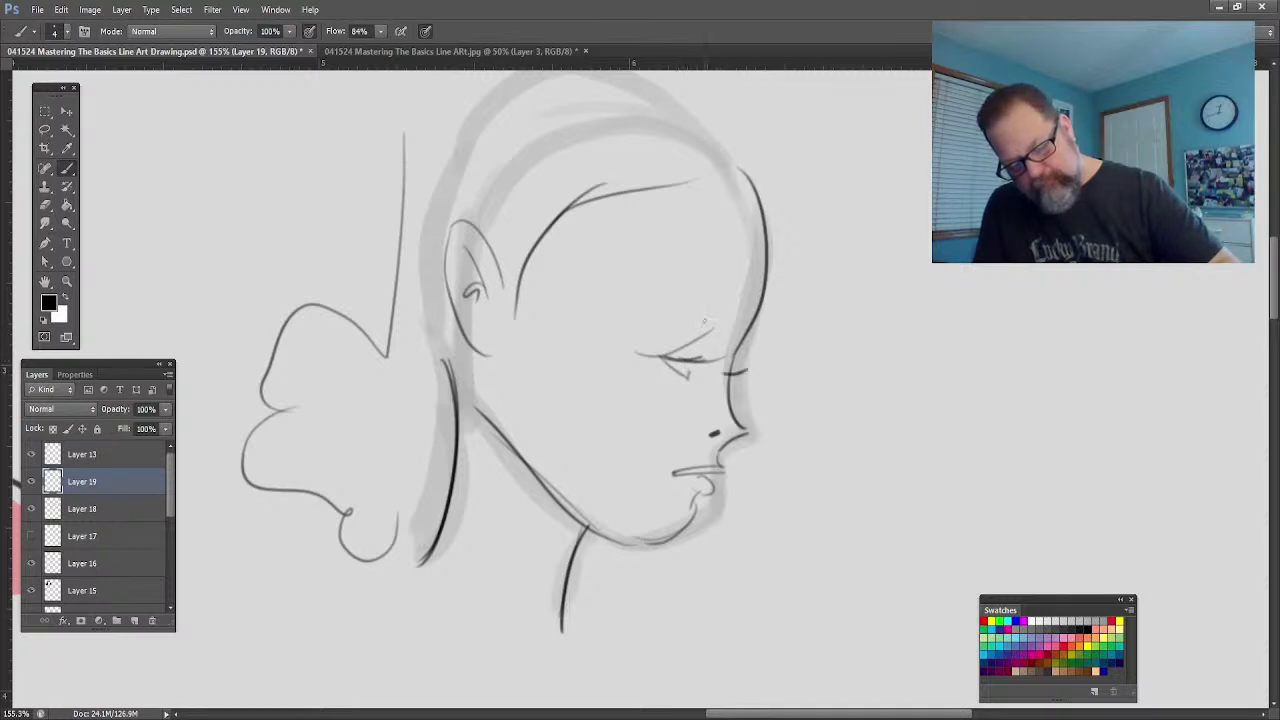
pyautogui.moveTo(705, 322)
pyautogui.mouseDown()
pyautogui.moveTo(676, 295)
pyautogui.moveTo(645, 316)
pyautogui.mouseUp()
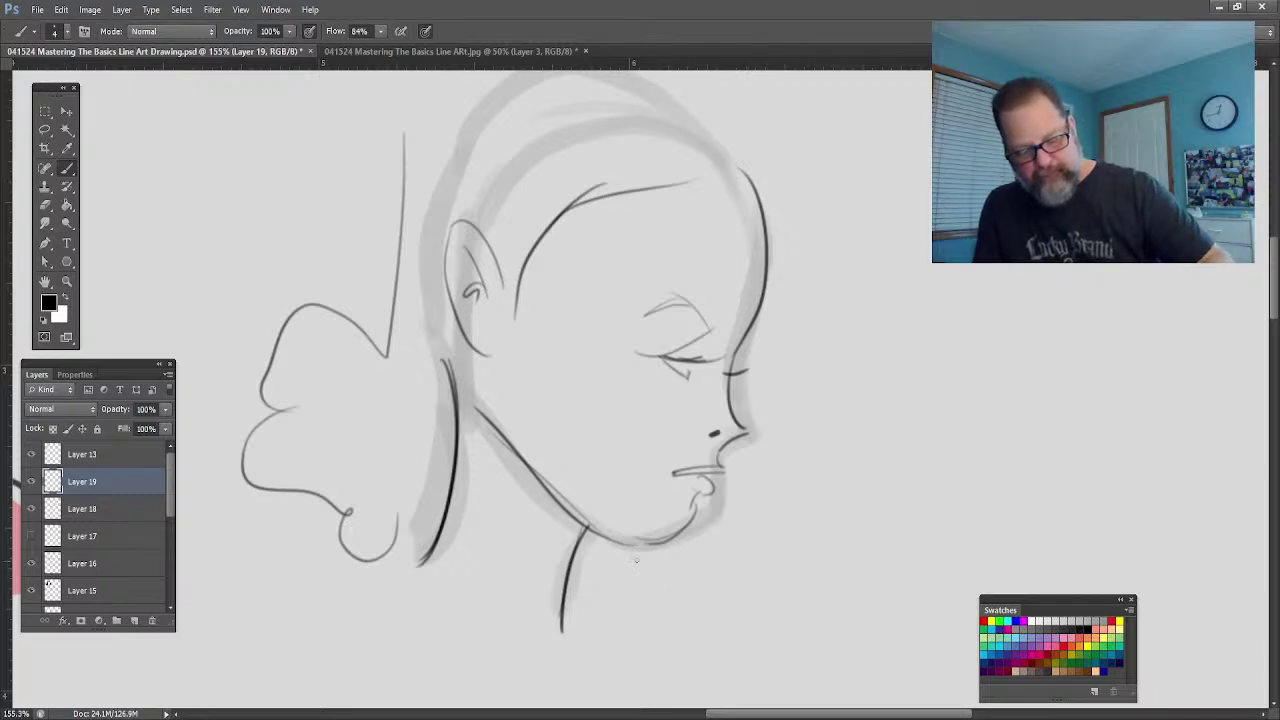
pyautogui.moveTo(655, 557)
pyautogui.mouseDown()
pyautogui.moveTo(668, 655)
pyautogui.moveTo(660, 555)
pyautogui.moveTo(676, 554)
pyautogui.mouseUp()
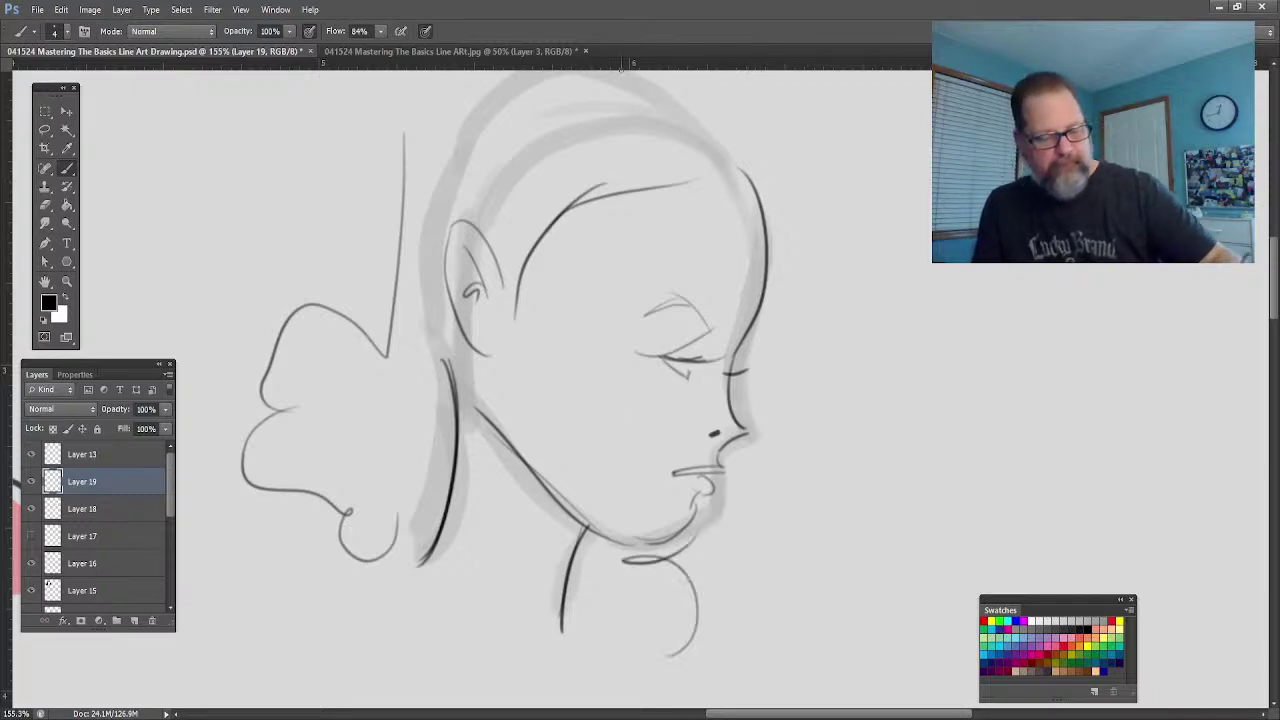
# Step: Outline the hair over the crown with a small tuft at the forehead, and draw the band-like section curving down toward the ear
pyautogui.click(45, 281)
pyautogui.moveTo(454, 480); pyautogui.dragTo(450, 474)
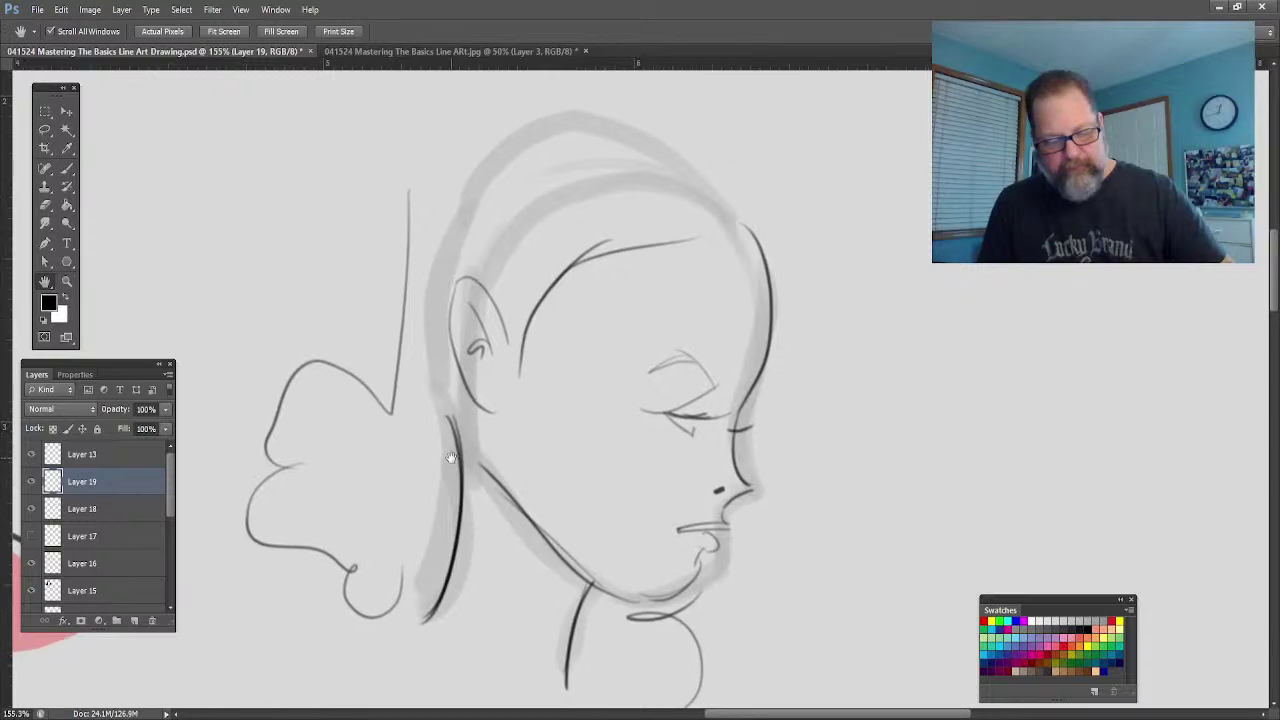
pyautogui.click(68, 167)
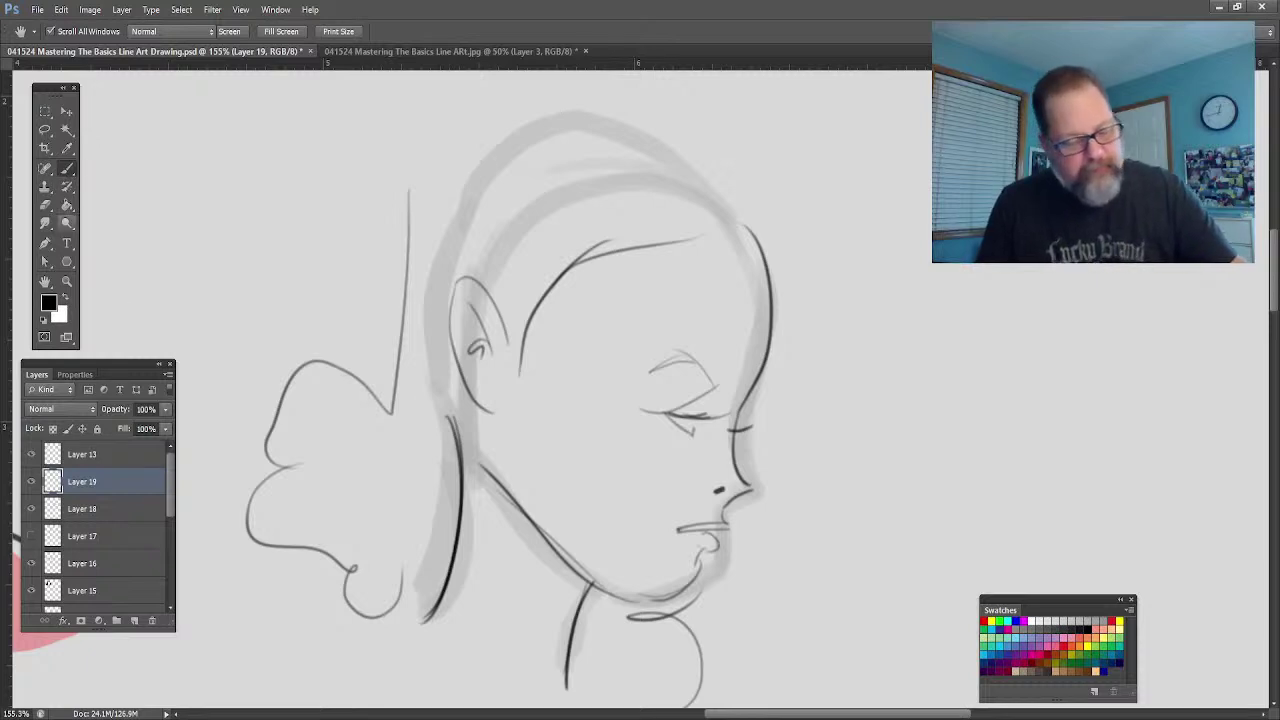
pyautogui.moveTo(742, 212)
pyautogui.mouseDown()
pyautogui.moveTo(798, 190)
pyautogui.moveTo(632, 93)
pyautogui.moveTo(390, 206)
pyautogui.mouseUp()
pyautogui.moveTo(532, 92)
pyautogui.mouseDown()
pyautogui.moveTo(393, 190)
pyautogui.moveTo(384, 383)
pyautogui.mouseUp()
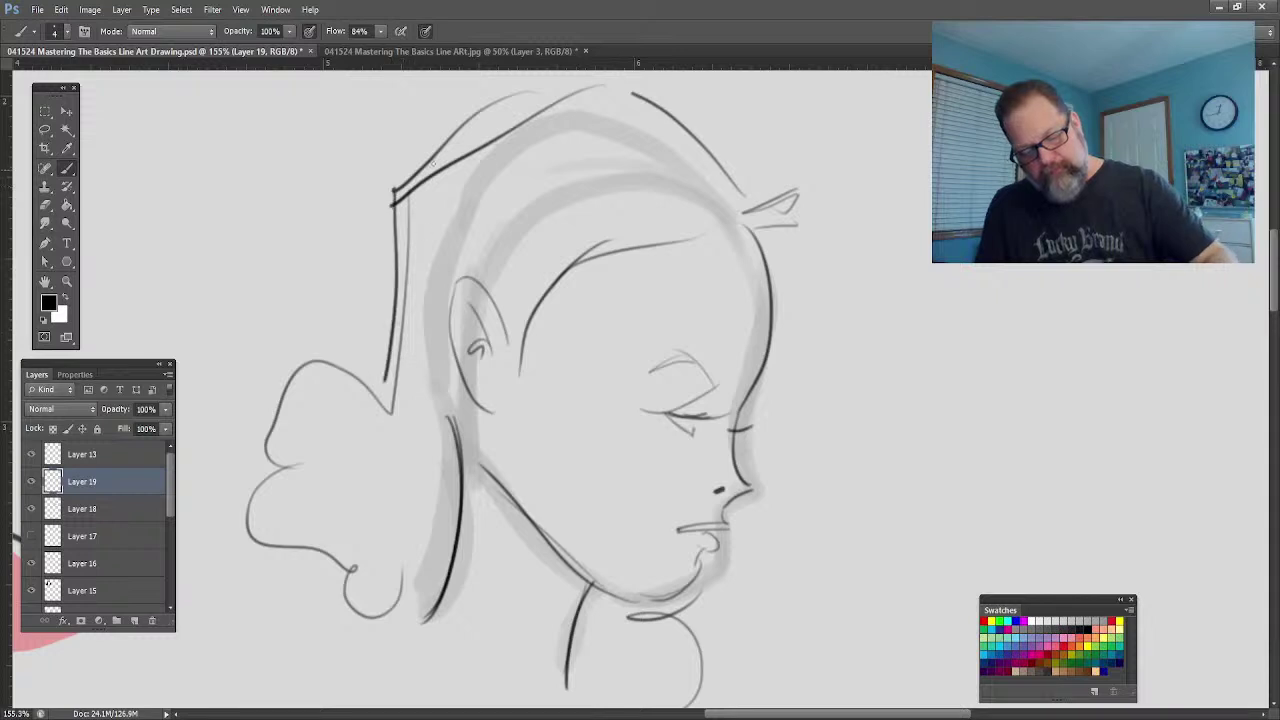
pyautogui.moveTo(394, 190); pyautogui.dragTo(648, 232)
pyautogui.moveTo(575, 282)
pyautogui.mouseDown()
pyautogui.moveTo(459, 227)
pyautogui.moveTo(386, 324)
pyautogui.mouseUp()
pyautogui.moveTo(400, 226); pyautogui.dragTo(378, 446)
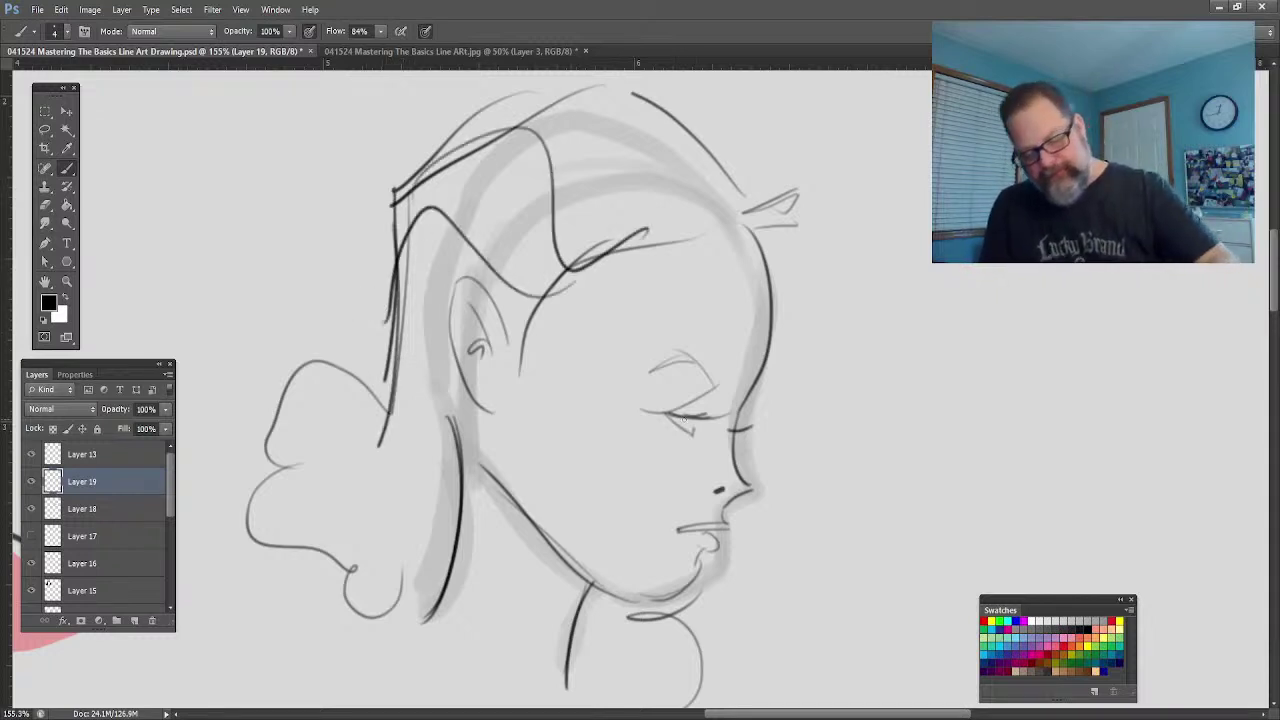
# Step: Thicken the eyelids and brows with heavy black strokes and darken the lips, leaving a light highlight on the lower lip
pyautogui.moveTo(704, 417)
pyautogui.mouseDown()
pyautogui.moveTo(665, 418)
pyautogui.moveTo(698, 438)
pyautogui.mouseUp()
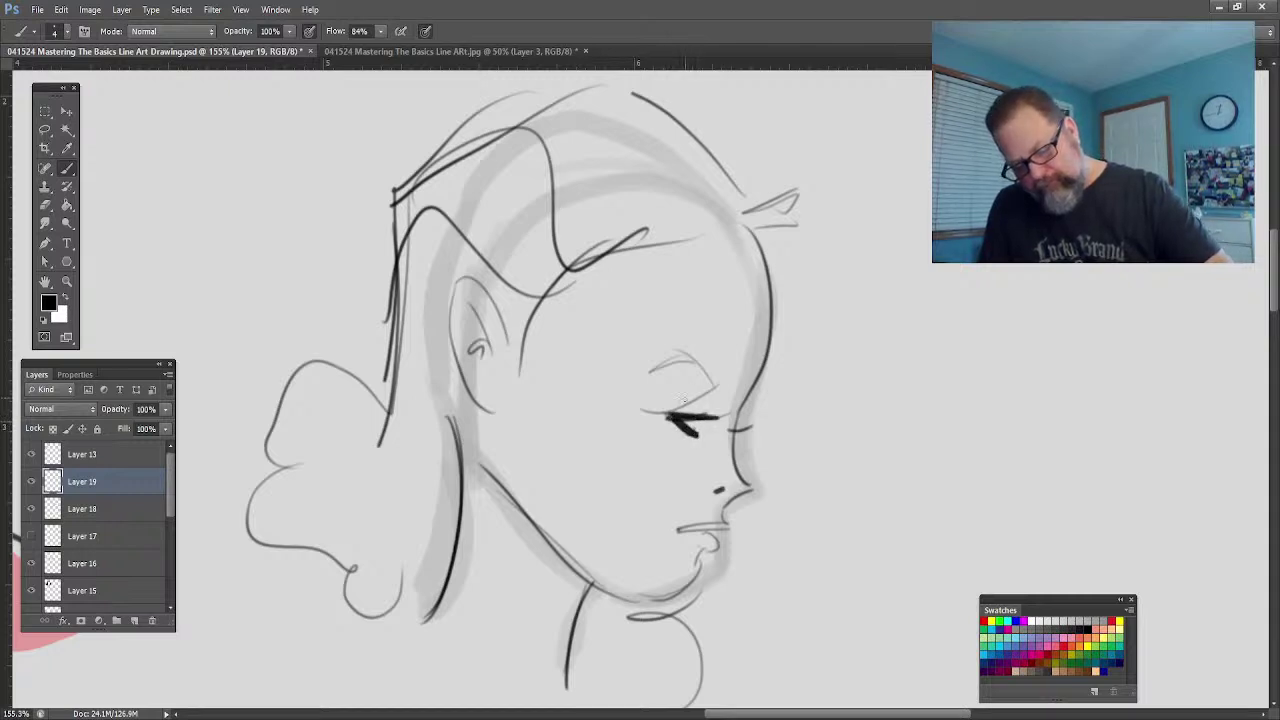
pyautogui.moveTo(718, 390); pyautogui.dragTo(694, 358)
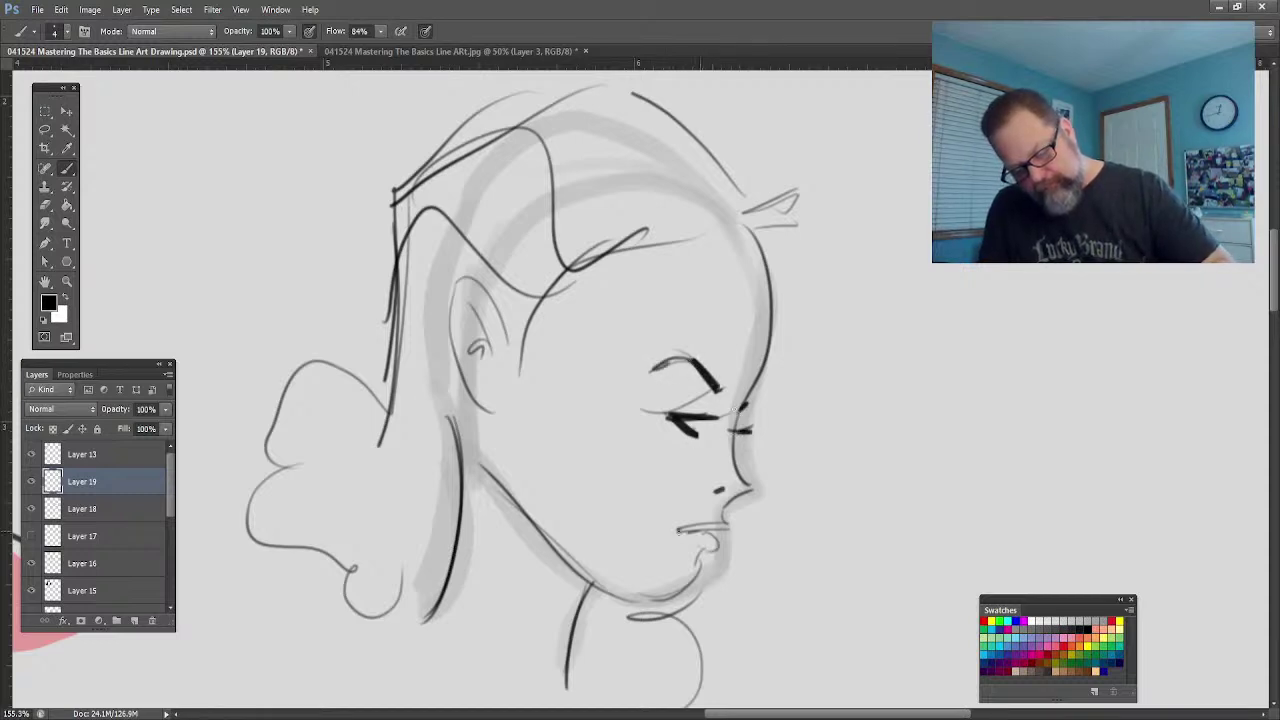
pyautogui.moveTo(679, 531); pyautogui.dragTo(718, 529)
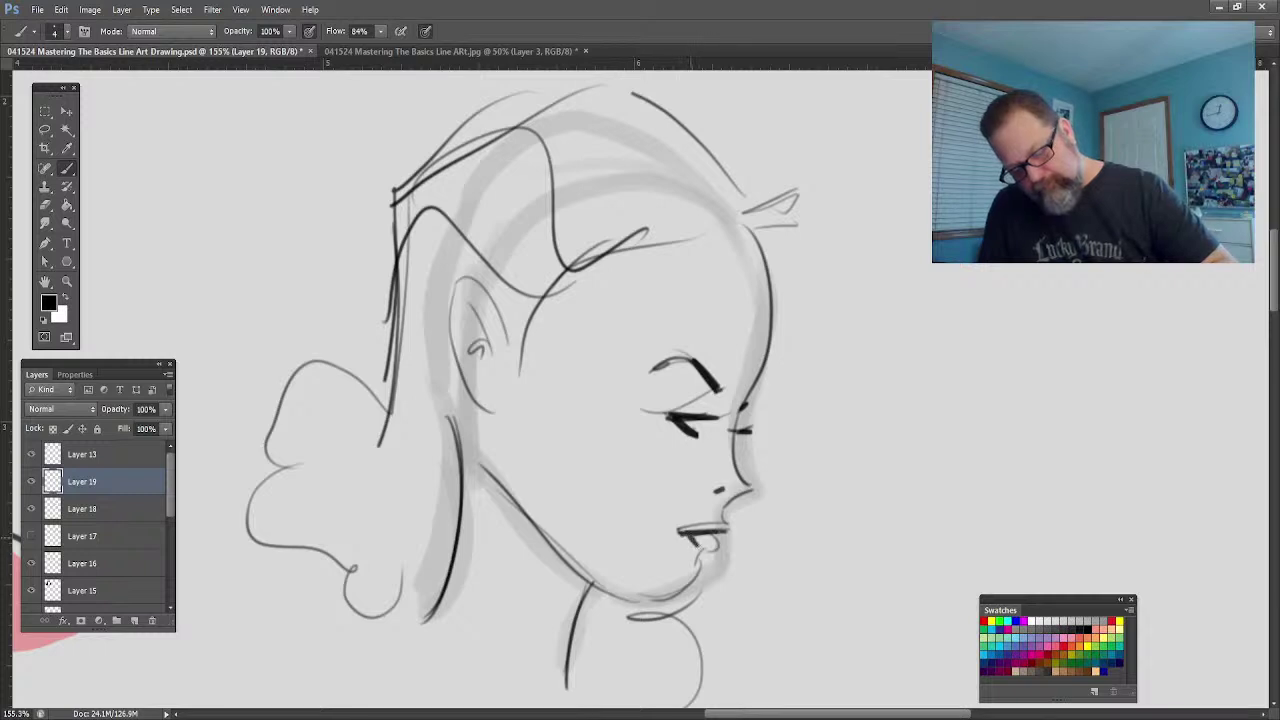
pyautogui.moveTo(720, 545); pyautogui.dragTo(694, 550)
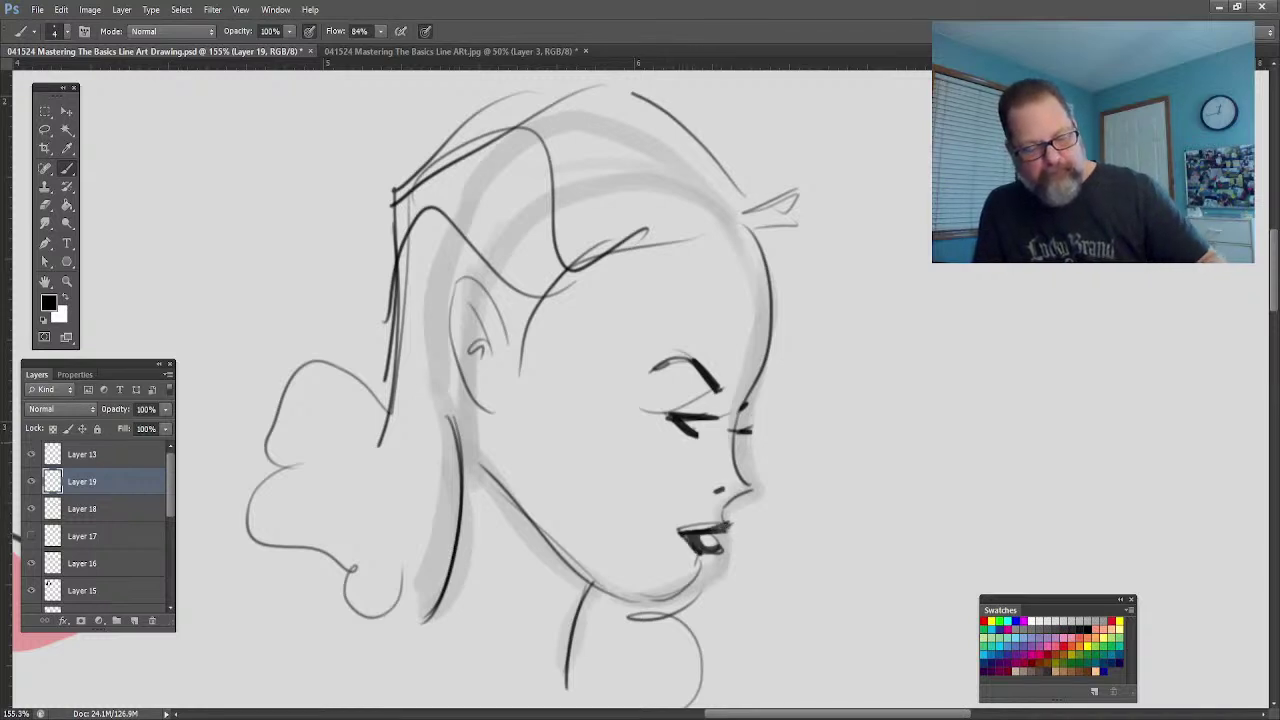
# Step: Add light cheek shading lines and hatch the dark hair in front of and above the ear
pyautogui.moveTo(599, 480); pyautogui.dragTo(532, 392)
pyautogui.moveTo(562, 436); pyautogui.dragTo(524, 392)
pyautogui.moveTo(562, 448)
pyautogui.mouseDown()
pyautogui.moveTo(502, 350)
pyautogui.moveTo(490, 300)
pyautogui.mouseUp()
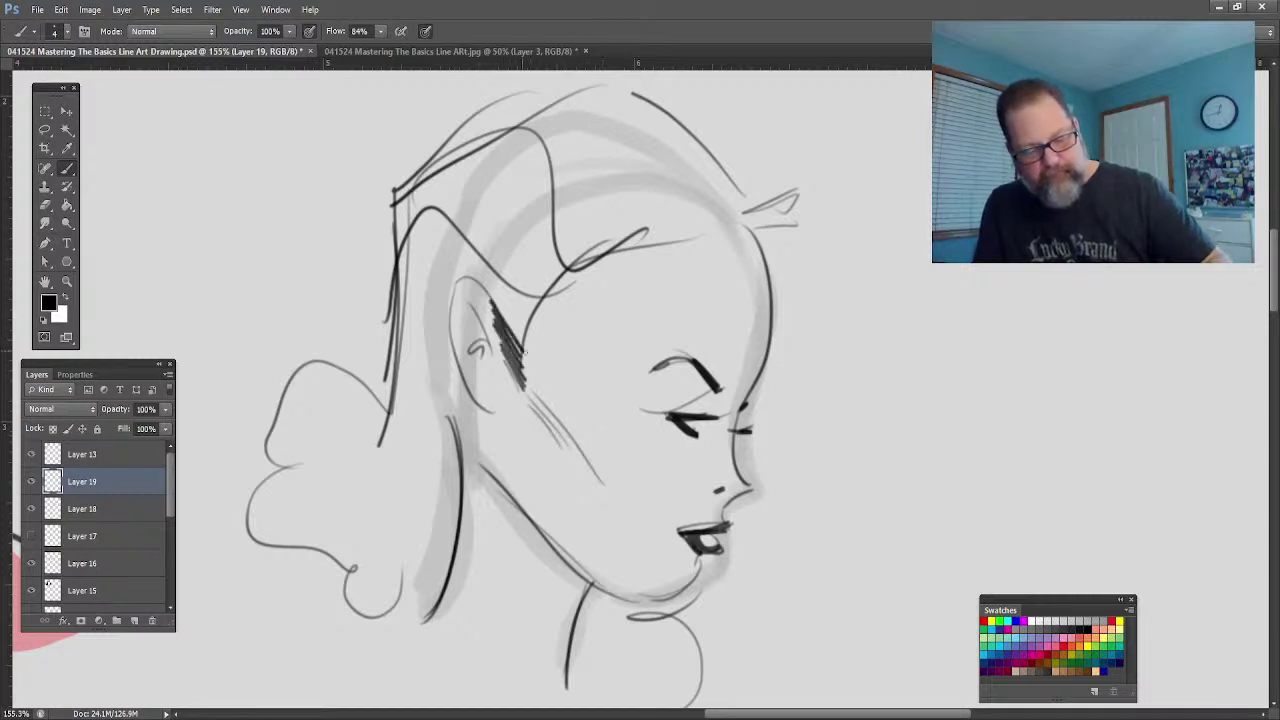
pyautogui.moveTo(526, 356); pyautogui.dragTo(480, 274)
pyautogui.moveTo(538, 316); pyautogui.dragTo(438, 220)
pyautogui.moveTo(484, 282); pyautogui.dragTo(418, 214)
pyautogui.moveTo(462, 304)
pyautogui.mouseDown()
pyautogui.moveTo(410, 228)
pyautogui.moveTo(414, 250)
pyautogui.mouseUp()
pyautogui.moveTo(456, 320); pyautogui.dragTo(402, 246)
pyautogui.moveTo(502, 348); pyautogui.dragTo(450, 280)
pyautogui.moveTo(460, 374); pyautogui.dragTo(442, 290)
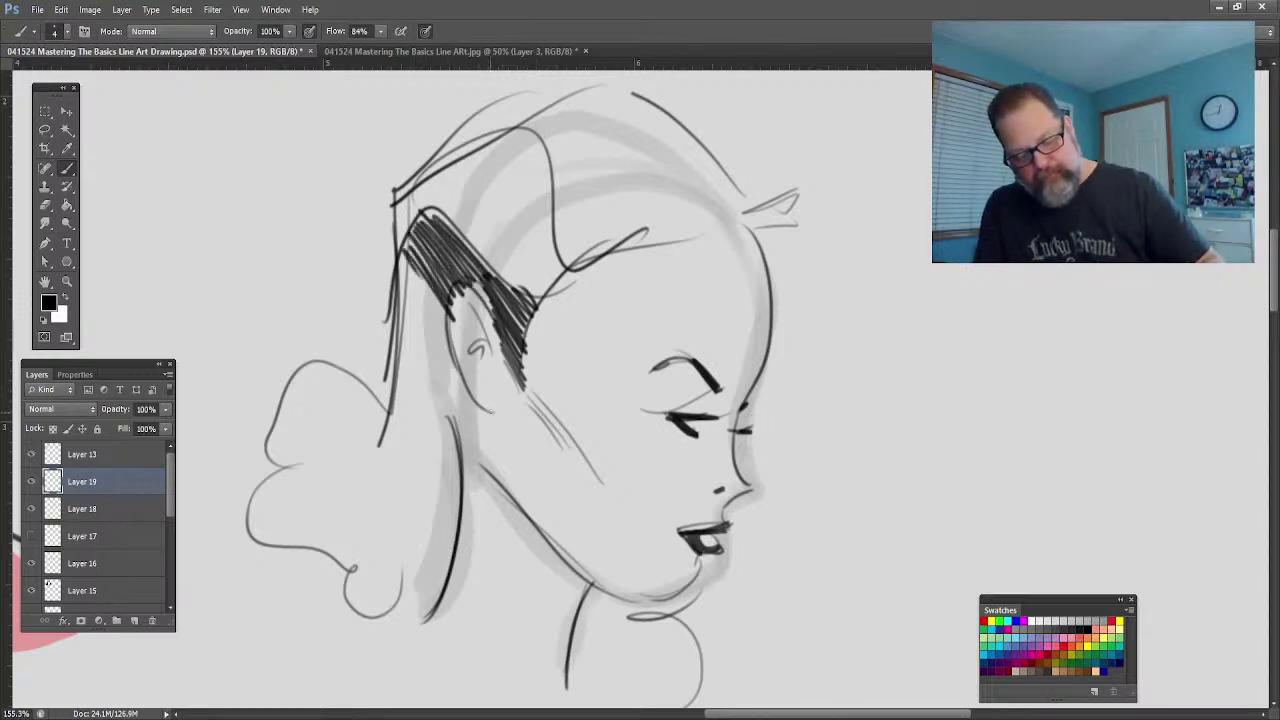
# Step: Draw a dangling earring of a large hoop and small round beads, and extend the hair hatching behind the ear
pyautogui.moveTo(490, 410); pyautogui.dragTo(448, 470)
pyautogui.moveTo(490, 532)
pyautogui.mouseDown()
pyautogui.moveTo(456, 570)
pyautogui.moveTo(466, 612)
pyautogui.mouseUp()
pyautogui.moveTo(446, 326); pyautogui.dragTo(404, 262)
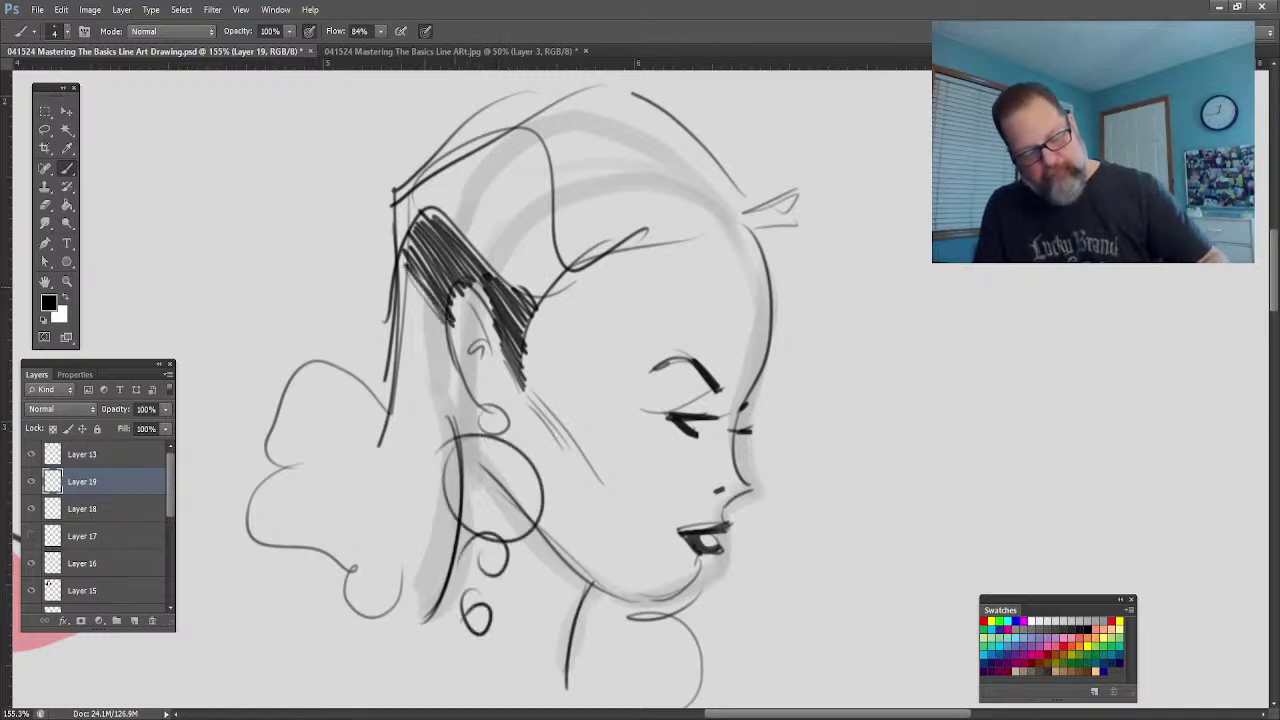
pyautogui.moveTo(452, 352); pyautogui.dragTo(400, 280)
pyautogui.moveTo(460, 388); pyautogui.dragTo(396, 284)
pyautogui.moveTo(462, 410); pyautogui.dragTo(418, 330)
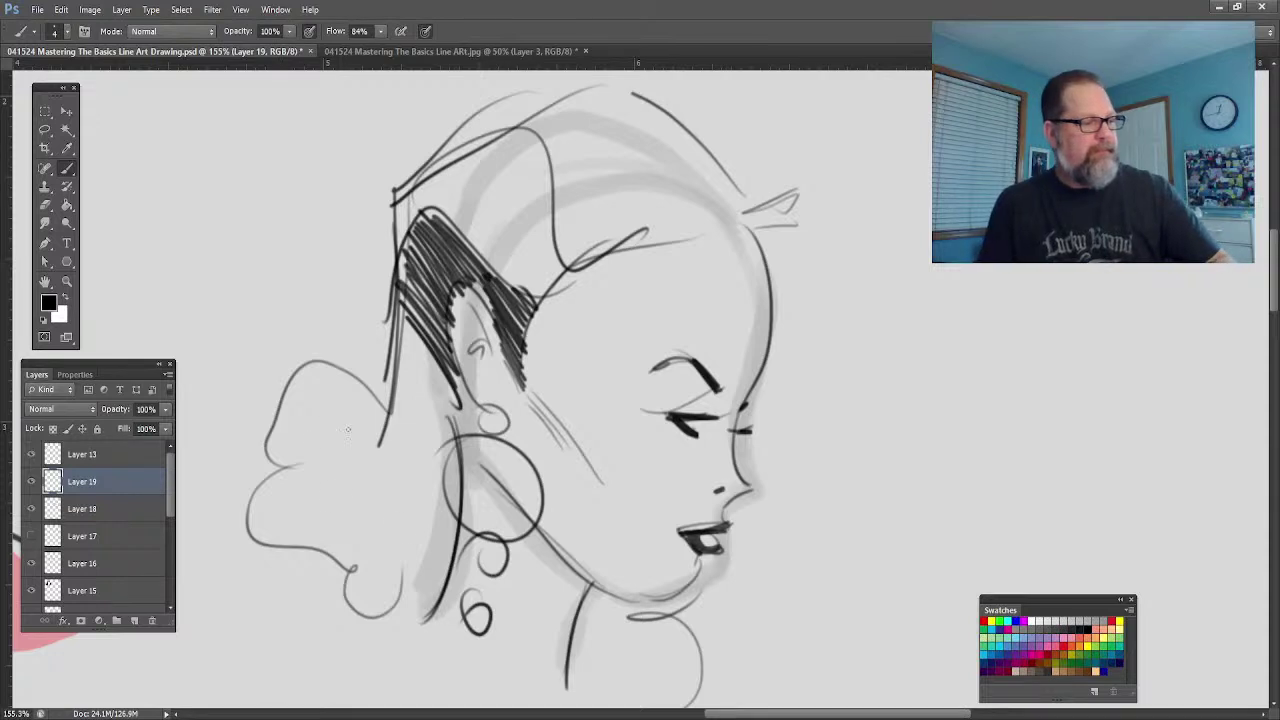
# Step: Shade the outer edges of the back curls and hatch the front hair densely from the hairline up to the crown
pyautogui.moveTo(256, 514)
pyautogui.mouseDown()
pyautogui.moveTo(250, 542)
pyautogui.moveTo(262, 550)
pyautogui.mouseUp()
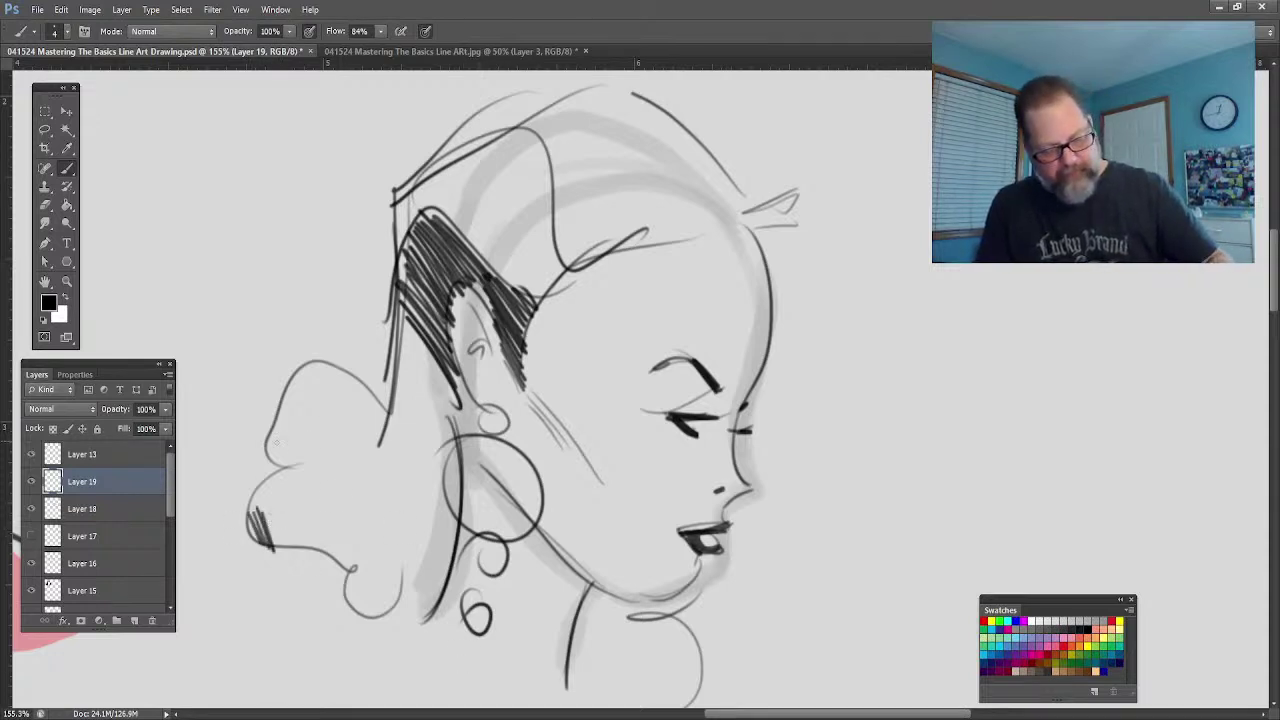
pyautogui.moveTo(278, 436); pyautogui.dragTo(270, 464)
pyautogui.moveTo(560, 230); pyautogui.dragTo(572, 272)
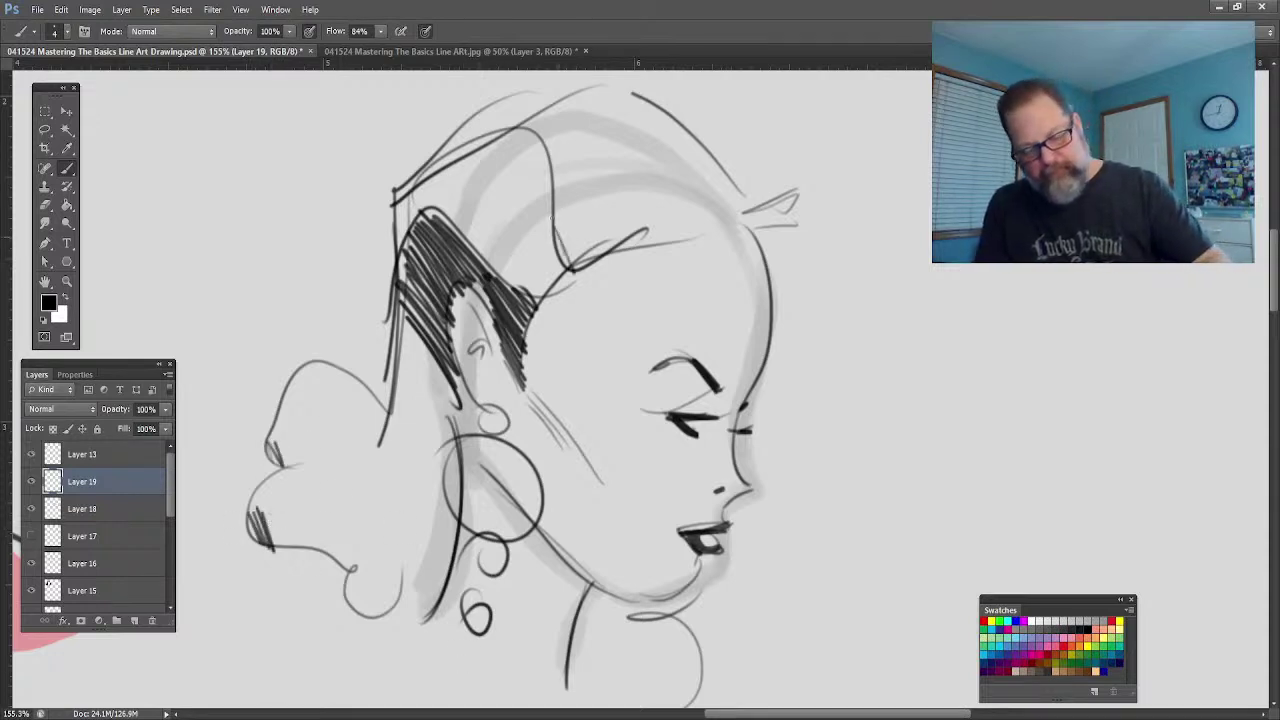
pyautogui.moveTo(556, 200); pyautogui.dragTo(578, 268)
pyautogui.moveTo(554, 188); pyautogui.dragTo(590, 262)
pyautogui.moveTo(566, 185); pyautogui.dragTo(588, 256)
pyautogui.moveTo(612, 180); pyautogui.dragTo(606, 252)
pyautogui.moveTo(628, 176); pyautogui.dragTo(626, 250)
pyautogui.moveTo(648, 170); pyautogui.dragTo(640, 246)
pyautogui.moveTo(658, 160); pyautogui.dragTo(652, 242)
pyautogui.moveTo(670, 155); pyautogui.dragTo(664, 242)
pyautogui.moveTo(686, 148); pyautogui.dragTo(680, 242)
pyautogui.moveTo(702, 146); pyautogui.dragTo(696, 240)
pyautogui.moveTo(718, 160); pyautogui.dragTo(714, 236)
pyautogui.moveTo(734, 150); pyautogui.dragTo(732, 238)
pyautogui.moveTo(754, 170)
pyautogui.mouseDown()
pyautogui.moveTo(742, 238)
pyautogui.moveTo(752, 232)
pyautogui.mouseUp()
pyautogui.moveTo(778, 190)
pyautogui.mouseDown()
pyautogui.moveTo(766, 226)
pyautogui.moveTo(770, 216)
pyautogui.mouseUp()
pyautogui.moveTo(800, 198); pyautogui.dragTo(760, 208)
pyautogui.moveTo(634, 96); pyautogui.dragTo(670, 150)
pyautogui.moveTo(624, 90); pyautogui.dragTo(664, 158)
pyautogui.moveTo(614, 86); pyautogui.dragTo(656, 164)
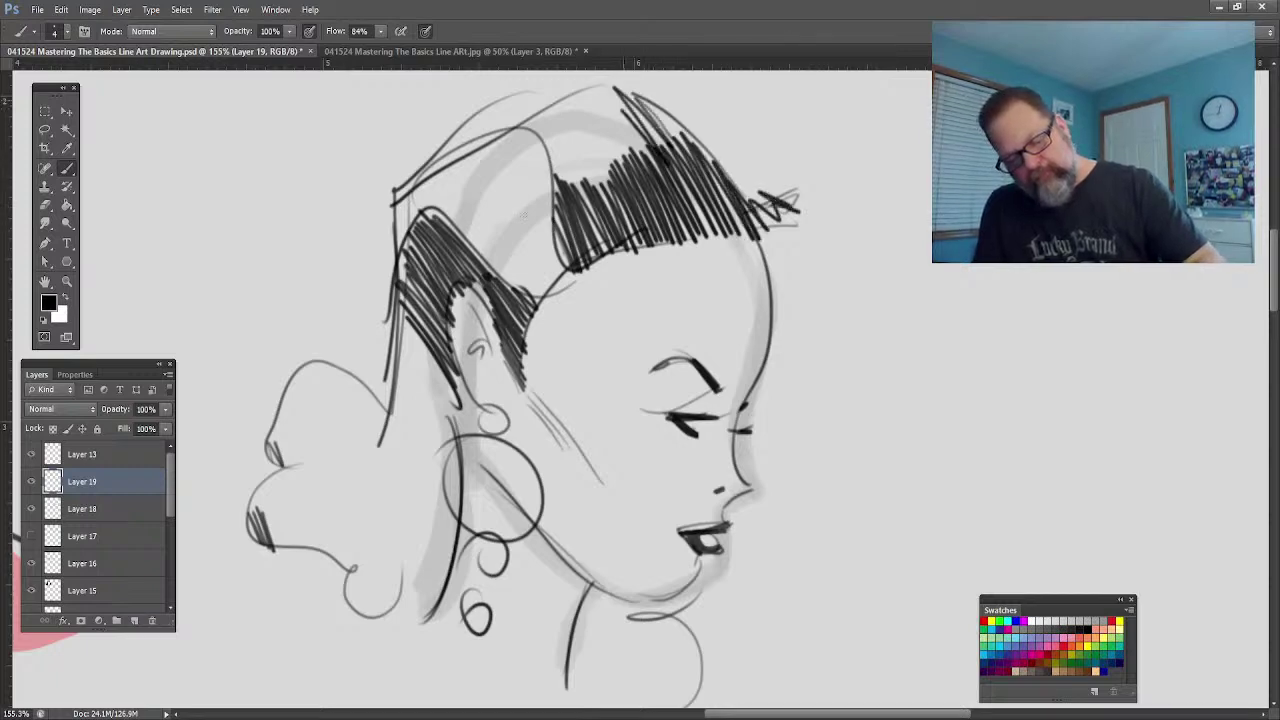
pyautogui.moveTo(606, 92); pyautogui.dragTo(646, 166)
pyautogui.moveTo(598, 90)
pyautogui.mouseDown()
pyautogui.moveTo(636, 170)
pyautogui.moveTo(626, 174)
pyautogui.mouseUp()
pyautogui.moveTo(578, 84); pyautogui.dragTo(614, 178)
pyautogui.moveTo(568, 88)
pyautogui.mouseDown()
pyautogui.moveTo(604, 184)
pyautogui.moveTo(592, 190)
pyautogui.mouseUp()
pyautogui.moveTo(548, 104); pyautogui.dragTo(582, 194)
pyautogui.moveTo(540, 114); pyautogui.dragTo(570, 198)
# Step: Hatch the area beneath the chin and jaw with long diagonal strokes
pyautogui.moveTo(566, 652); pyautogui.dragTo(578, 700)
pyautogui.moveTo(572, 646); pyautogui.dragTo(596, 704)
pyautogui.moveTo(582, 628); pyautogui.dragTo(612, 702)
pyautogui.moveTo(594, 614); pyautogui.dragTo(626, 704)
pyautogui.moveTo(606, 602); pyautogui.dragTo(644, 702)
pyautogui.moveTo(622, 592); pyautogui.dragTo(664, 698)
pyautogui.moveTo(642, 594)
pyautogui.mouseDown()
pyautogui.moveTo(676, 694)
pyautogui.moveTo(686, 688)
pyautogui.mouseUp()
pyautogui.moveTo(664, 612)
pyautogui.mouseDown()
pyautogui.moveTo(694, 676)
pyautogui.moveTo(690, 632)
pyautogui.mouseUp()
# Step: Hatch the hair behind the ear and continue the dark strokes down the nape into the lowest curl
pyautogui.moveTo(410, 330); pyautogui.dragTo(454, 406)
pyautogui.moveTo(394, 356); pyautogui.dragTo(448, 436)
pyautogui.moveTo(392, 382); pyautogui.dragTo(430, 418)
pyautogui.moveTo(458, 456); pyautogui.dragTo(446, 508)
pyautogui.moveTo(390, 384); pyautogui.dragTo(436, 458)
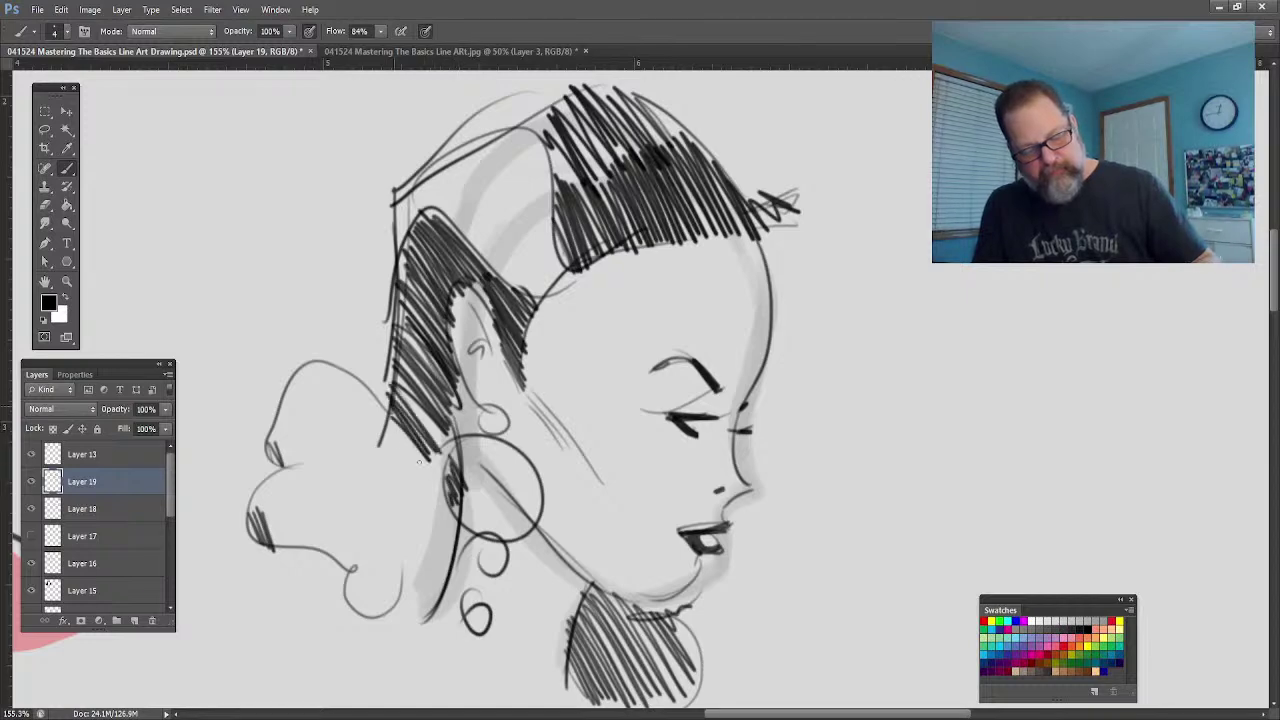
pyautogui.moveTo(388, 418)
pyautogui.mouseDown()
pyautogui.moveTo(434, 492)
pyautogui.moveTo(446, 558)
pyautogui.mouseUp()
pyautogui.moveTo(362, 446); pyautogui.dragTo(438, 584)
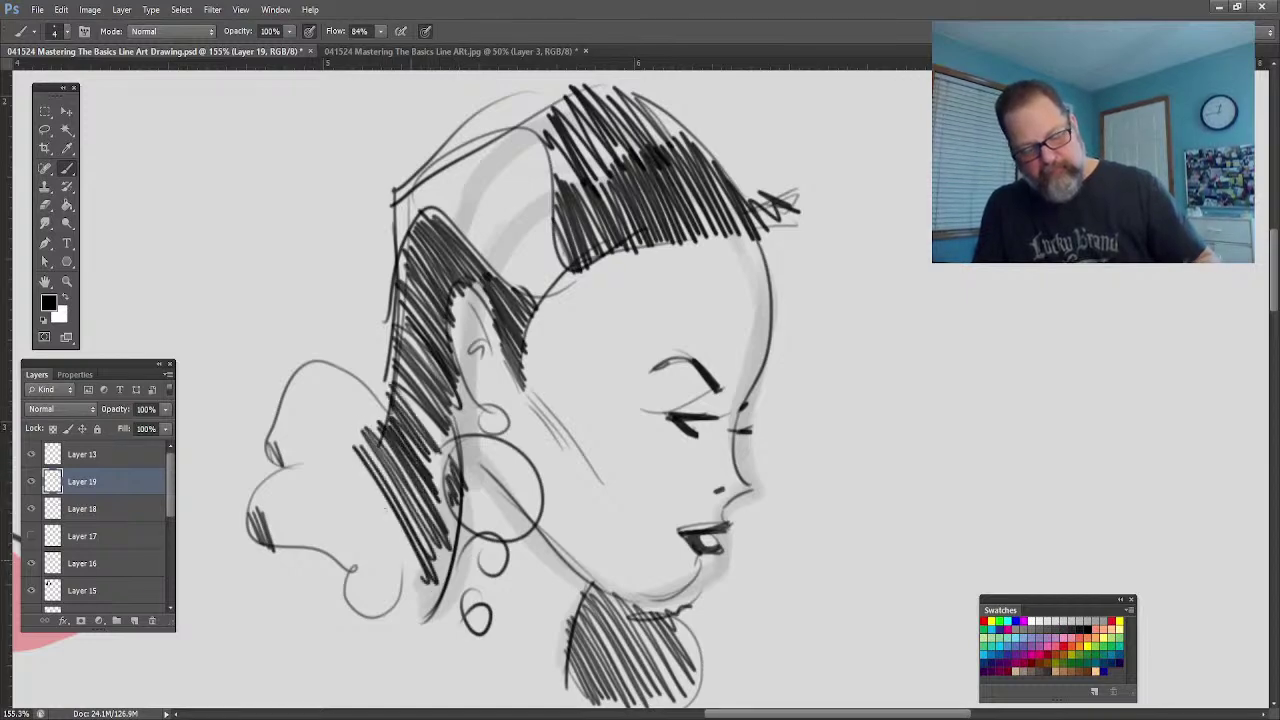
pyautogui.moveTo(356, 470); pyautogui.dragTo(428, 600)
pyautogui.moveTo(342, 492); pyautogui.dragTo(414, 620)
pyautogui.moveTo(320, 552)
pyautogui.mouseDown()
pyautogui.moveTo(380, 618)
pyautogui.moveTo(340, 582)
pyautogui.mouseUp()
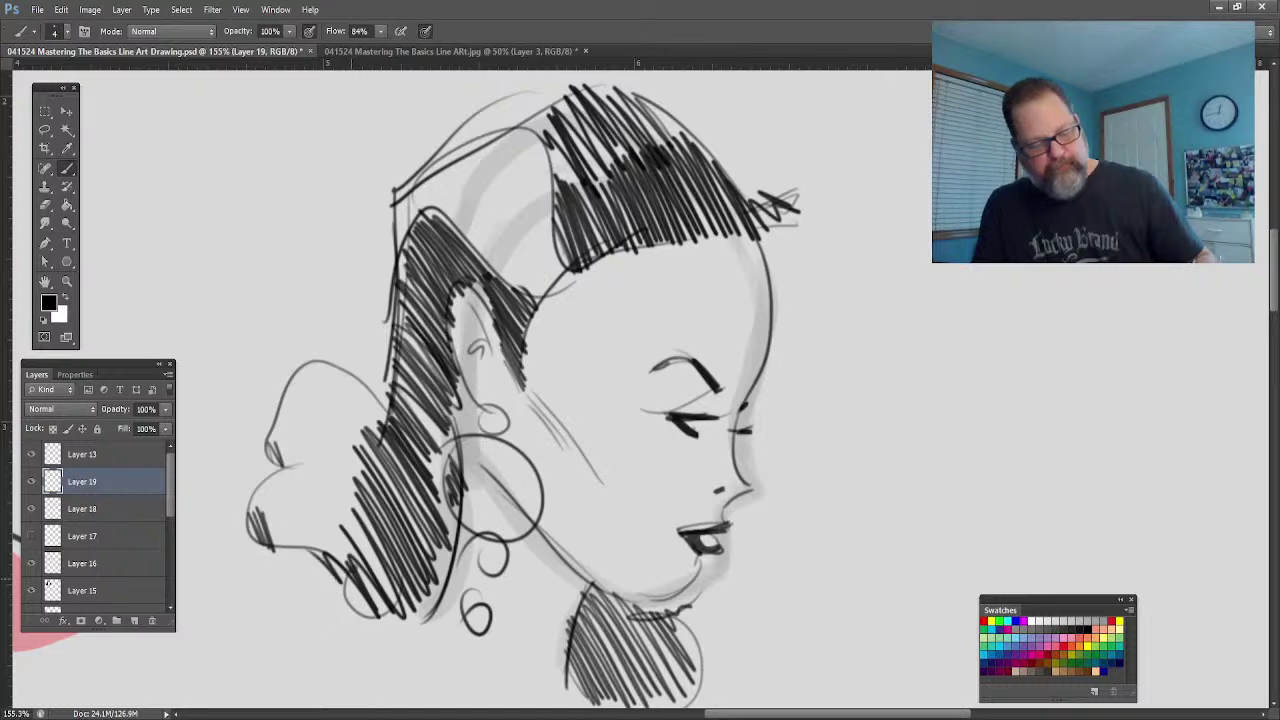
# Step: Fill the outer curls behind the head with diagonal hatching, working from the lower curl to the upper one
pyautogui.moveTo(250, 514); pyautogui.dragTo(302, 558)
pyautogui.moveTo(252, 490); pyautogui.dragTo(318, 562)
pyautogui.moveTo(266, 474)
pyautogui.mouseDown()
pyautogui.moveTo(344, 558)
pyautogui.moveTo(354, 552)
pyautogui.mouseUp()
pyautogui.moveTo(278, 442); pyautogui.dragTo(354, 534)
pyautogui.moveTo(272, 418); pyautogui.dragTo(350, 506)
pyautogui.moveTo(286, 416)
pyautogui.mouseDown()
pyautogui.moveTo(360, 494)
pyautogui.moveTo(372, 468)
pyautogui.mouseUp()
pyautogui.moveTo(310, 390)
pyautogui.mouseDown()
pyautogui.moveTo(384, 456)
pyautogui.moveTo(386, 434)
pyautogui.mouseUp()
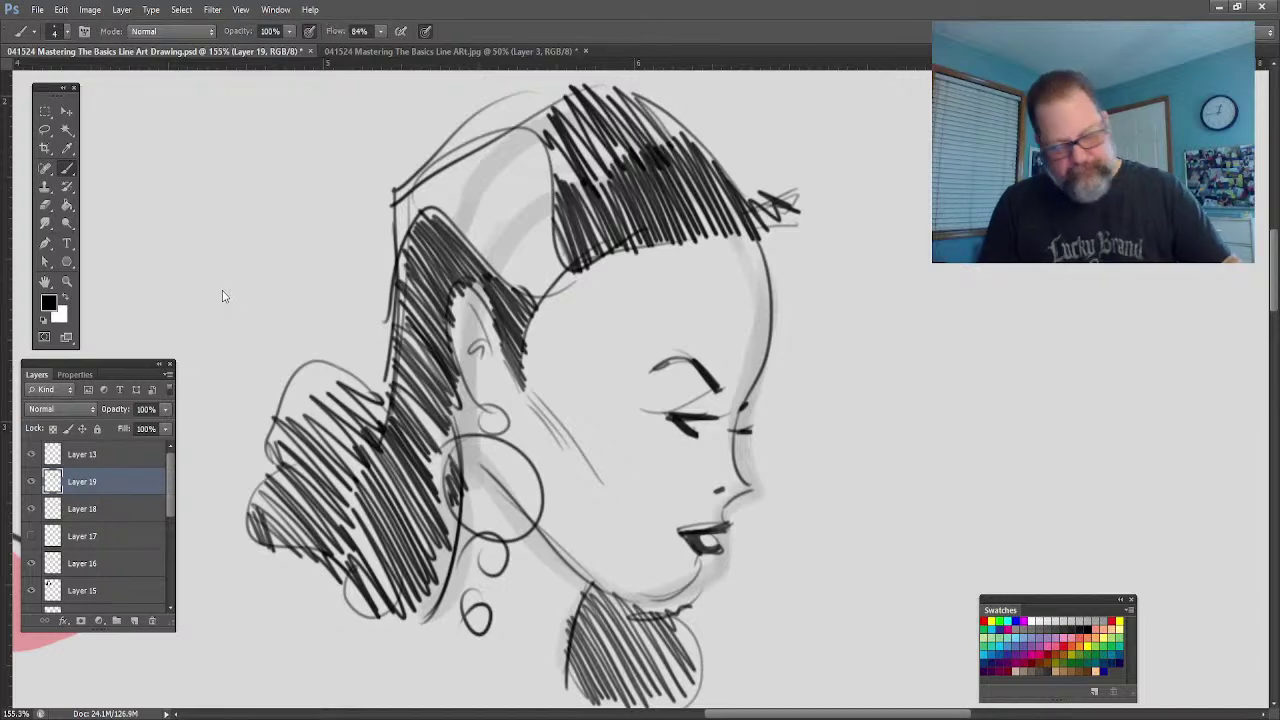
# Step: Add a new layer at 35% opacity for shading and enlarge the brush to 57 px
pyautogui.hotkey('ctrl', 'shift', 'alt', 'n')
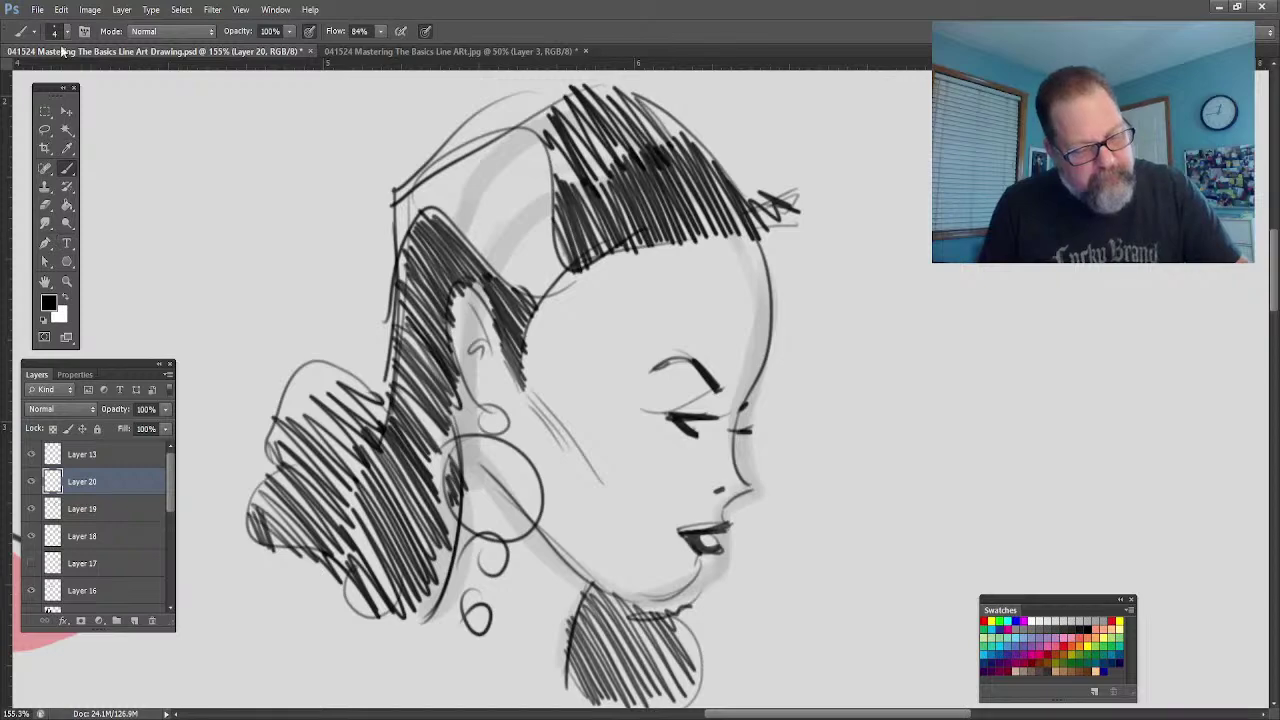
pyautogui.press(']')
pyautogui.press(']')
pyautogui.press(']')
pyautogui.press(']')
pyautogui.press(']')
pyautogui.press(']')
pyautogui.press(']')
pyautogui.press(']')
pyautogui.press(']')
pyautogui.press(']')
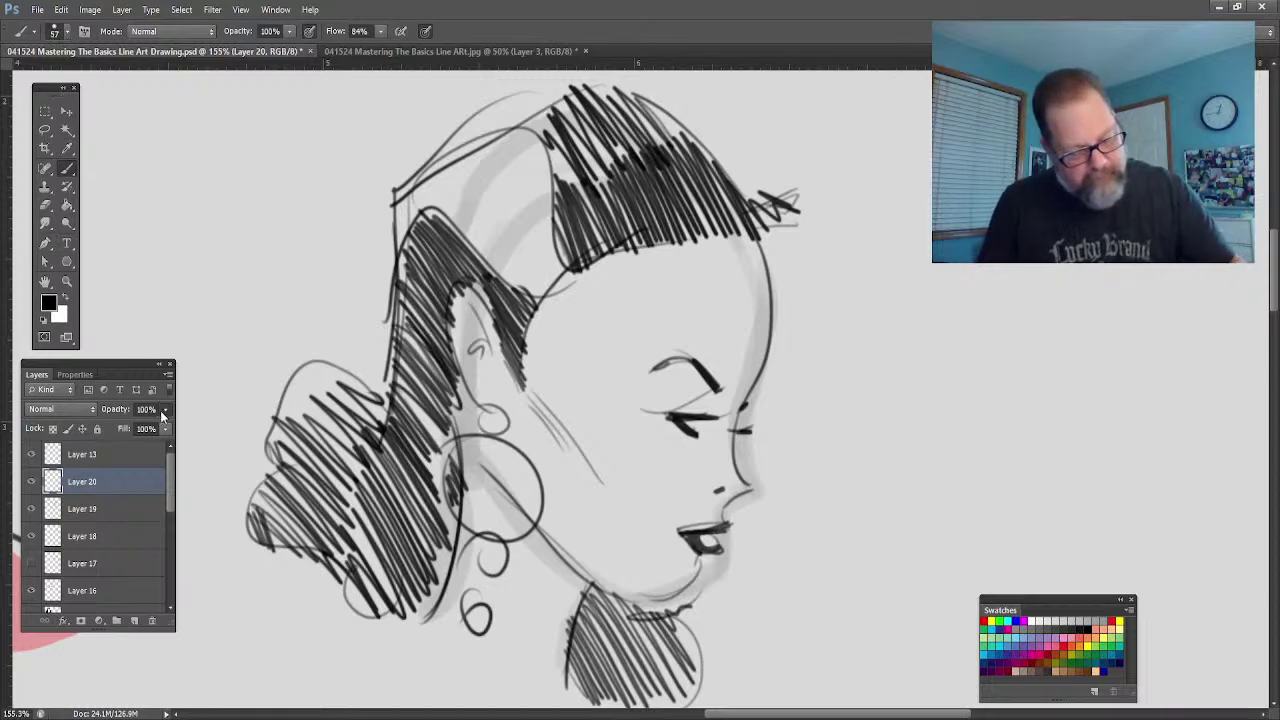
pyautogui.moveTo(126, 429); pyautogui.dragTo(110, 410)
# Step: Shade the back curls, the crown and side hair, the front hair and the shadow under the chin with a flat grey tone
pyautogui.moveTo(400, 450)
pyautogui.mouseDown()
pyautogui.moveTo(420, 575)
pyautogui.moveTo(430, 398)
pyautogui.moveTo(380, 500)
pyautogui.moveTo(300, 420)
pyautogui.moveTo(314, 470)
pyautogui.moveTo(300, 540)
pyautogui.moveTo(360, 580)
pyautogui.mouseUp()
pyautogui.moveTo(570, 610)
pyautogui.mouseDown()
pyautogui.moveTo(610, 690)
pyautogui.moveTo(660, 655)
pyautogui.moveTo(620, 600)
pyautogui.mouseUp()
pyautogui.moveTo(470, 260)
pyautogui.mouseDown()
pyautogui.moveTo(520, 300)
pyautogui.moveTo(445, 205)
pyautogui.moveTo(500, 220)
pyautogui.moveTo(545, 170)
pyautogui.moveTo(440, 250)
pyautogui.mouseUp()
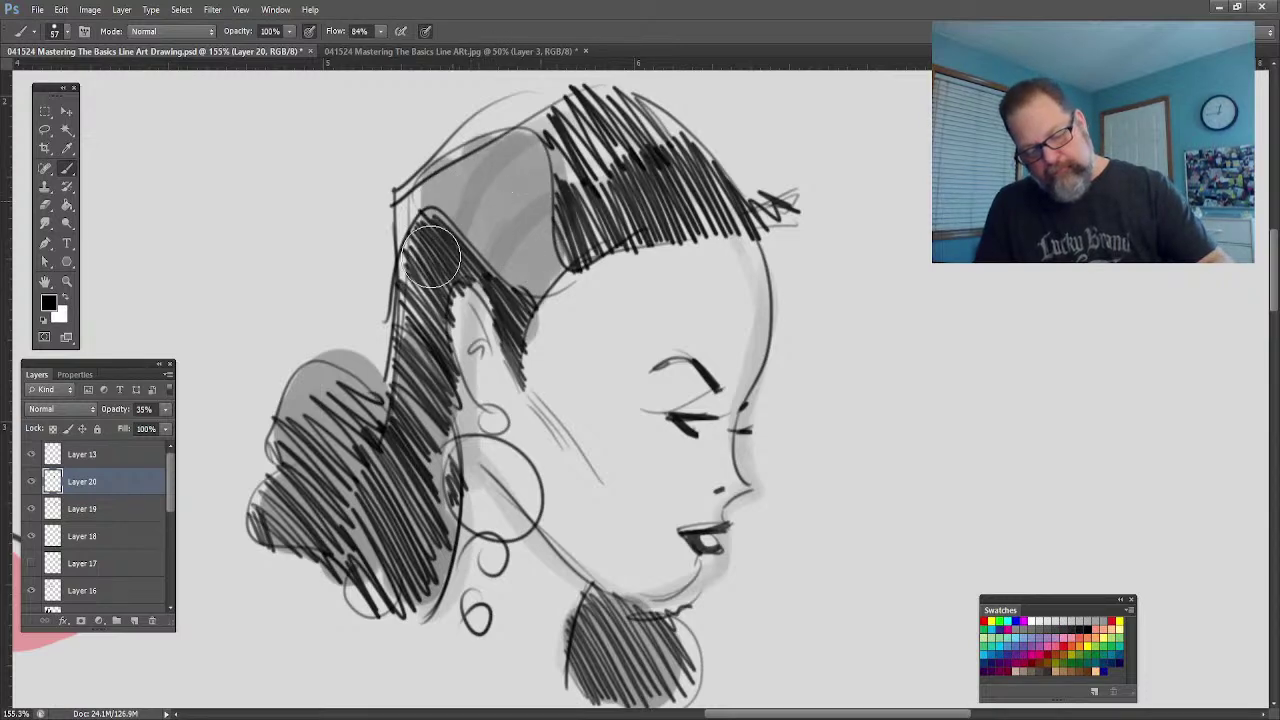
pyautogui.moveTo(410, 410)
pyautogui.mouseDown()
pyautogui.moveTo(392, 300)
pyautogui.moveTo(440, 410)
pyautogui.moveTo(427, 473)
pyautogui.moveTo(508, 285)
pyautogui.moveTo(510, 220)
pyautogui.moveTo(610, 200)
pyautogui.moveTo(580, 150)
pyautogui.moveTo(592, 115)
pyautogui.moveTo(424, 236)
pyautogui.moveTo(700, 168)
pyautogui.mouseUp()
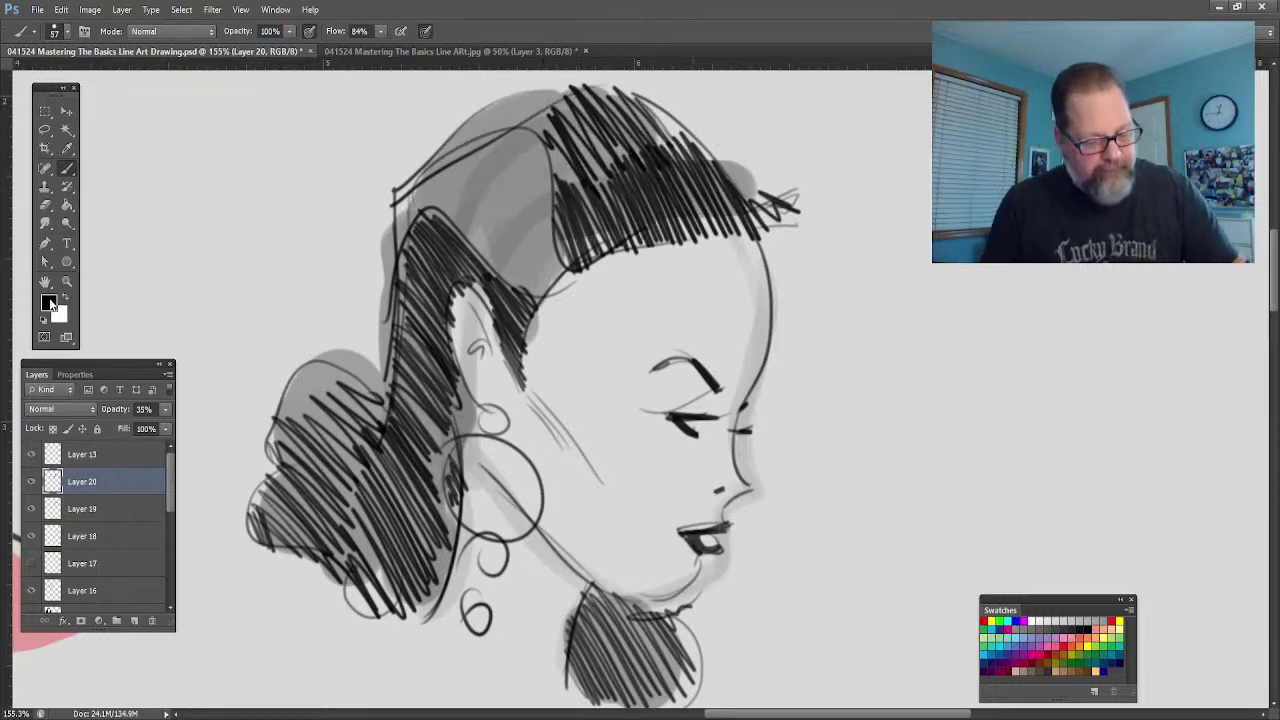
# Step: Reduce the brush to 4 px and sketch a large rounded hair roll above the forehead, adding short strokes at the hairline
pyautogui.click(66, 280)
pyautogui.moveTo(430, 466); pyautogui.dragTo(412, 456)
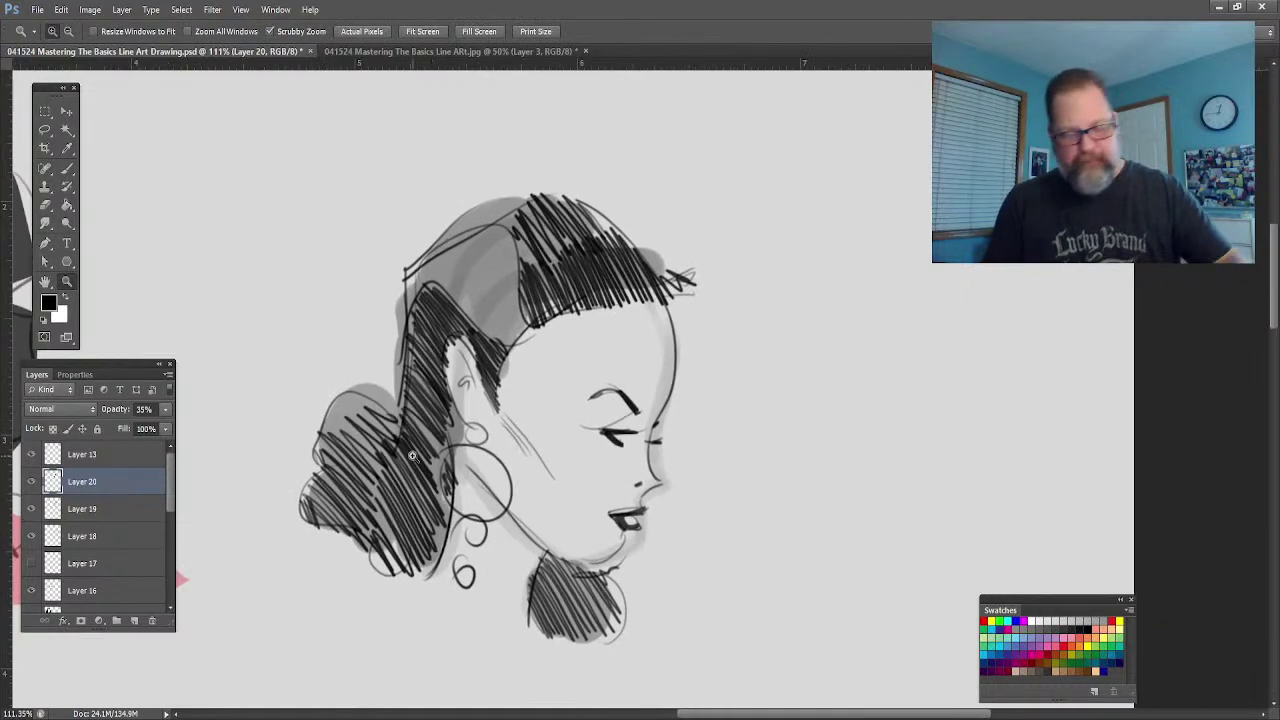
pyautogui.click(67, 168)
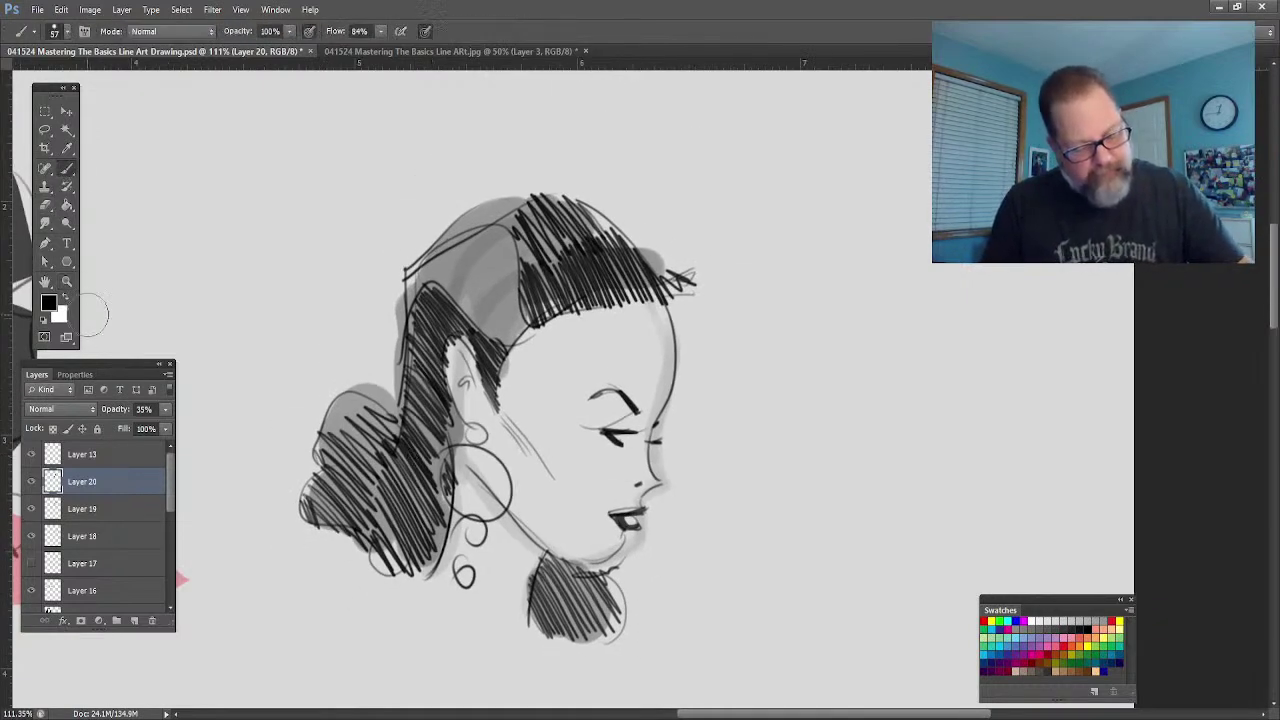
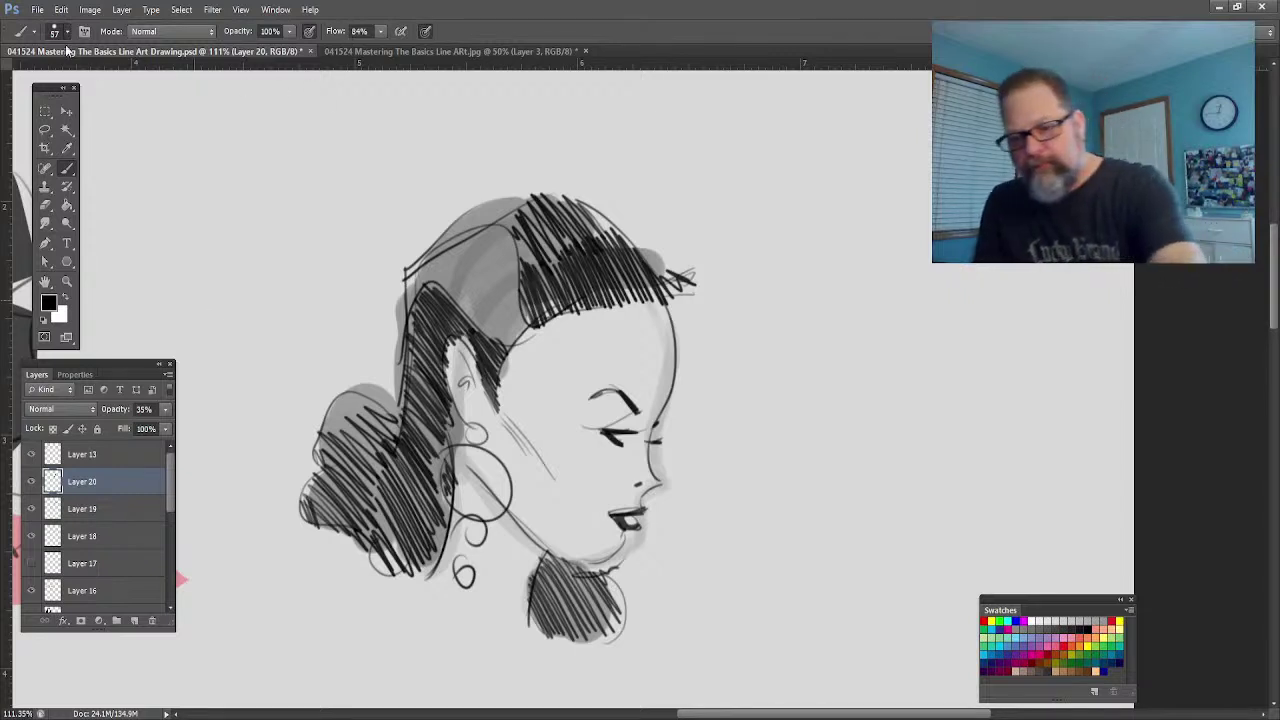
pyautogui.press('[')
pyautogui.press('[')
pyautogui.press('[')
pyautogui.press('[')
pyautogui.press('[')
pyautogui.press('[')
pyautogui.press('[')
pyautogui.press('[')
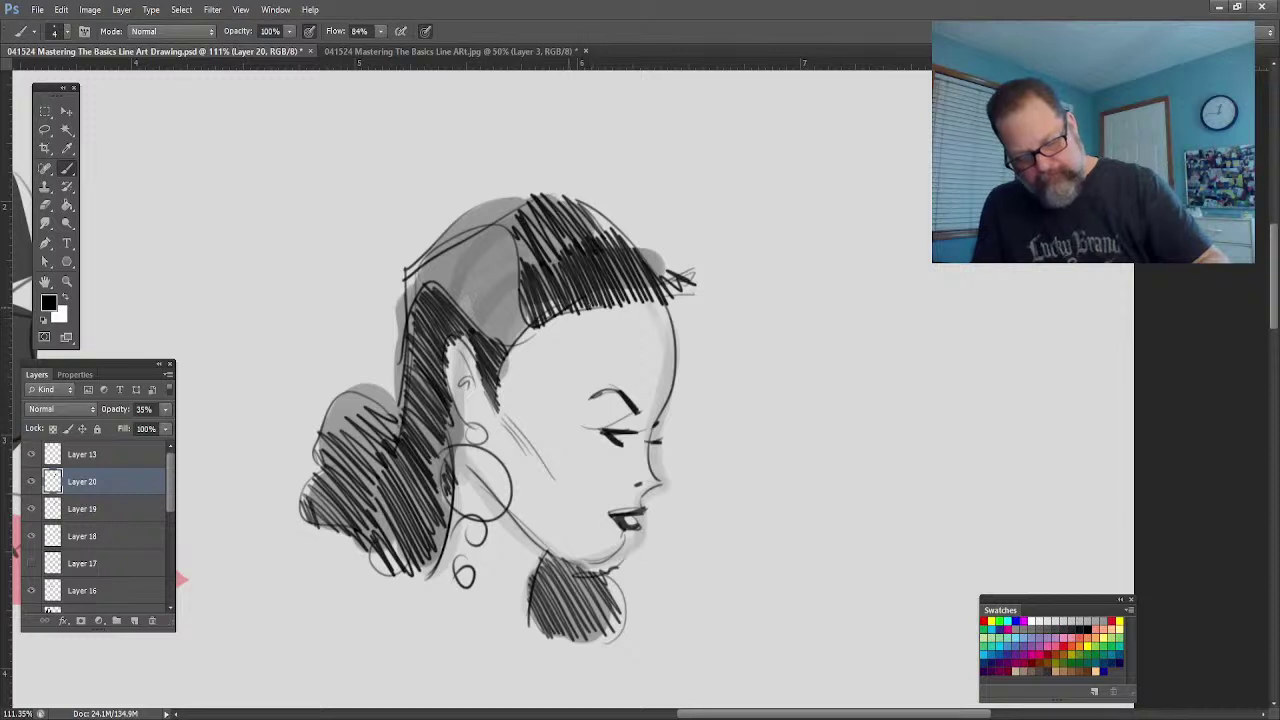
pyautogui.moveTo(606, 322)
pyautogui.mouseDown()
pyautogui.moveTo(716, 262)
pyautogui.moveTo(612, 228)
pyautogui.moveTo(702, 344)
pyautogui.moveTo(600, 320)
pyautogui.mouseUp()
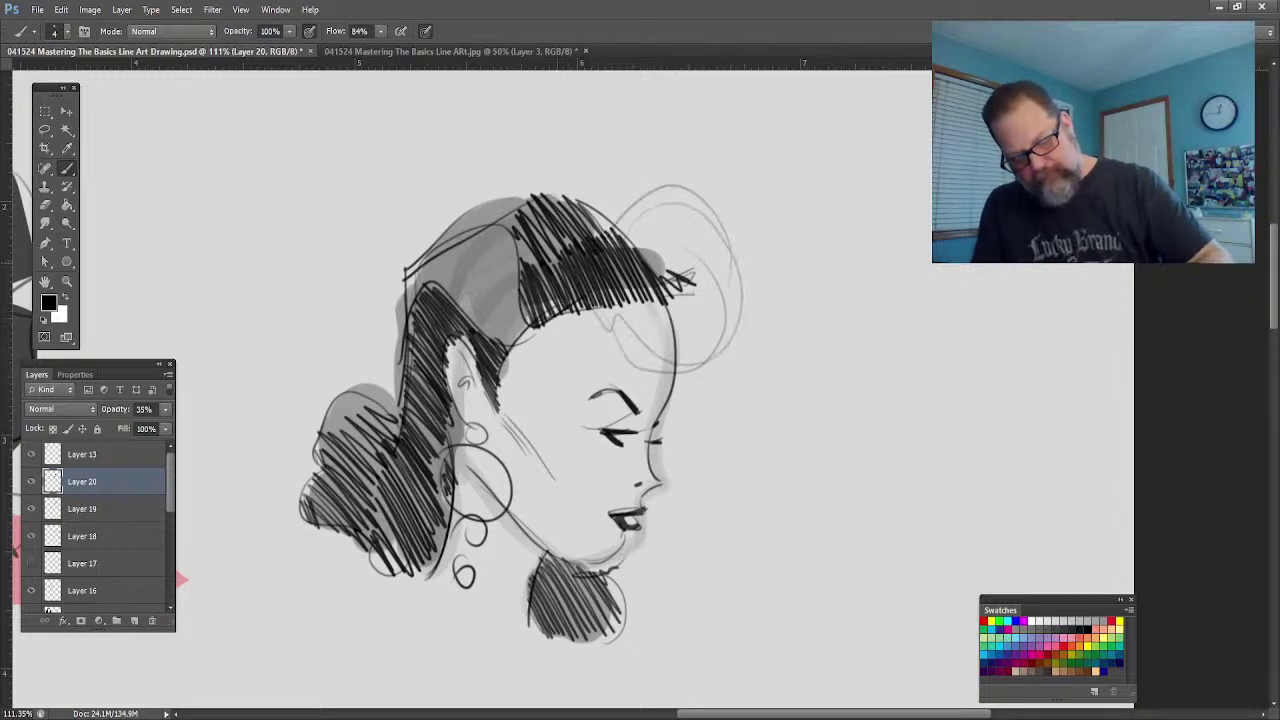
pyautogui.moveTo(660, 238); pyautogui.dragTo(582, 206)
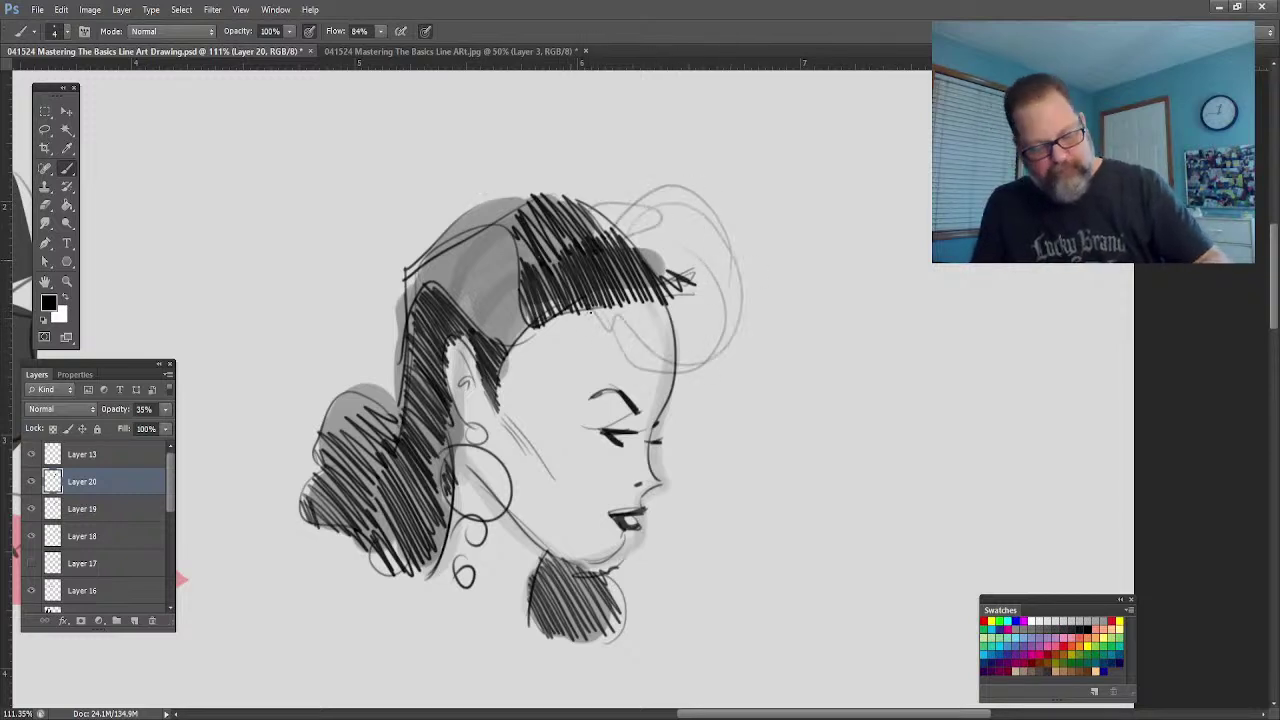
pyautogui.moveTo(604, 308)
pyautogui.mouseDown()
pyautogui.moveTo(632, 362)
pyautogui.moveTo(610, 306)
pyautogui.mouseUp()
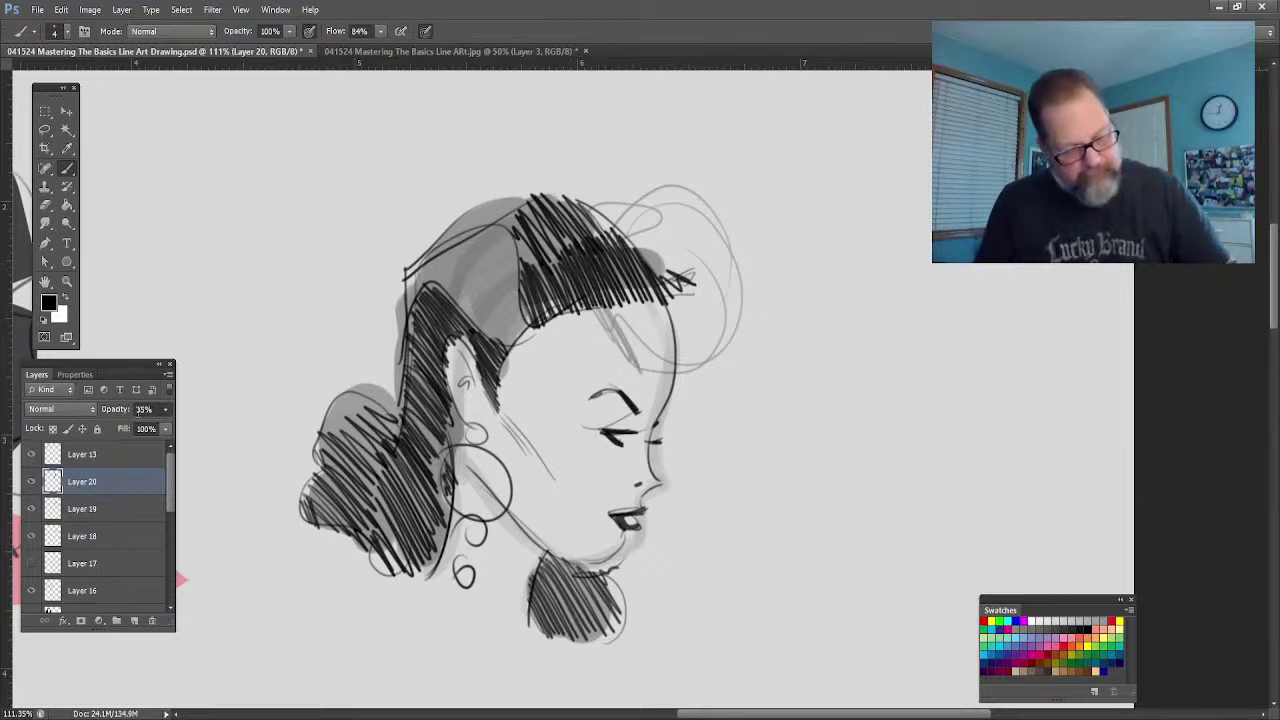
# Step: Add a new layer above the 35% shading layer and hatch the front hair roll with dark diagonal strokes
pyautogui.moveTo(145, 430); pyautogui.dragTo(197, 424)
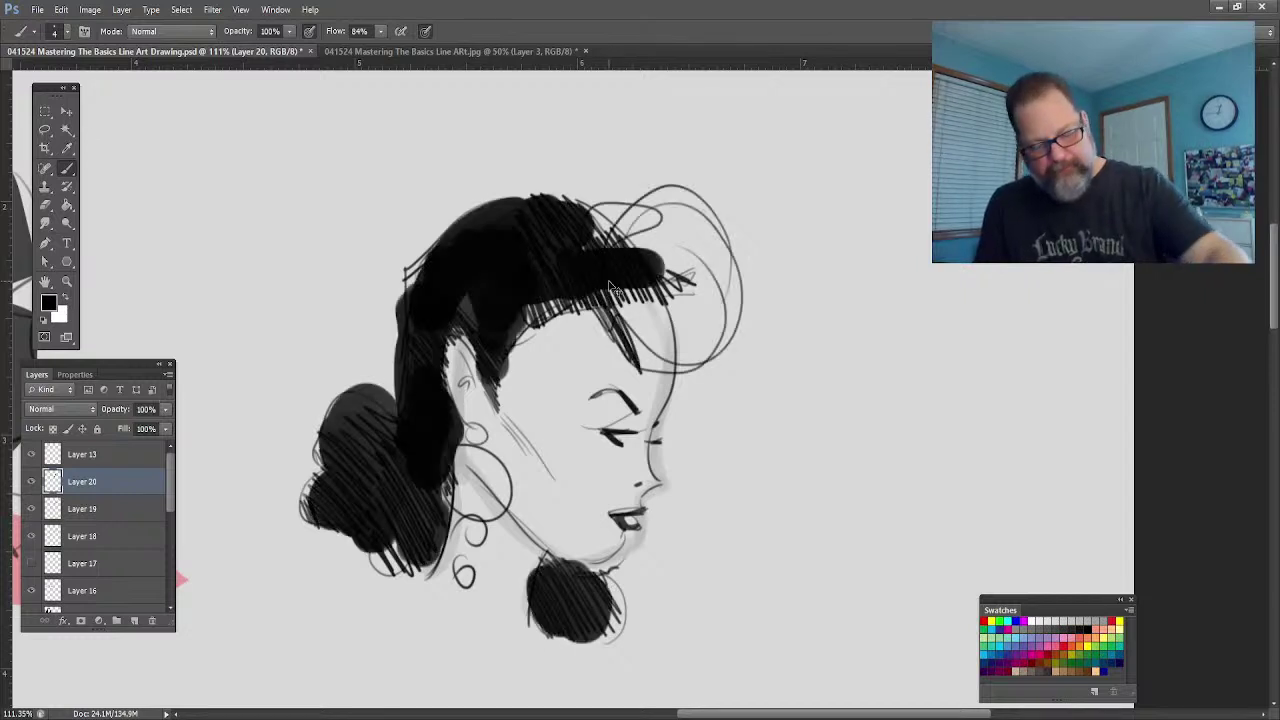
pyautogui.moveTo(163, 417); pyautogui.dragTo(124, 432)
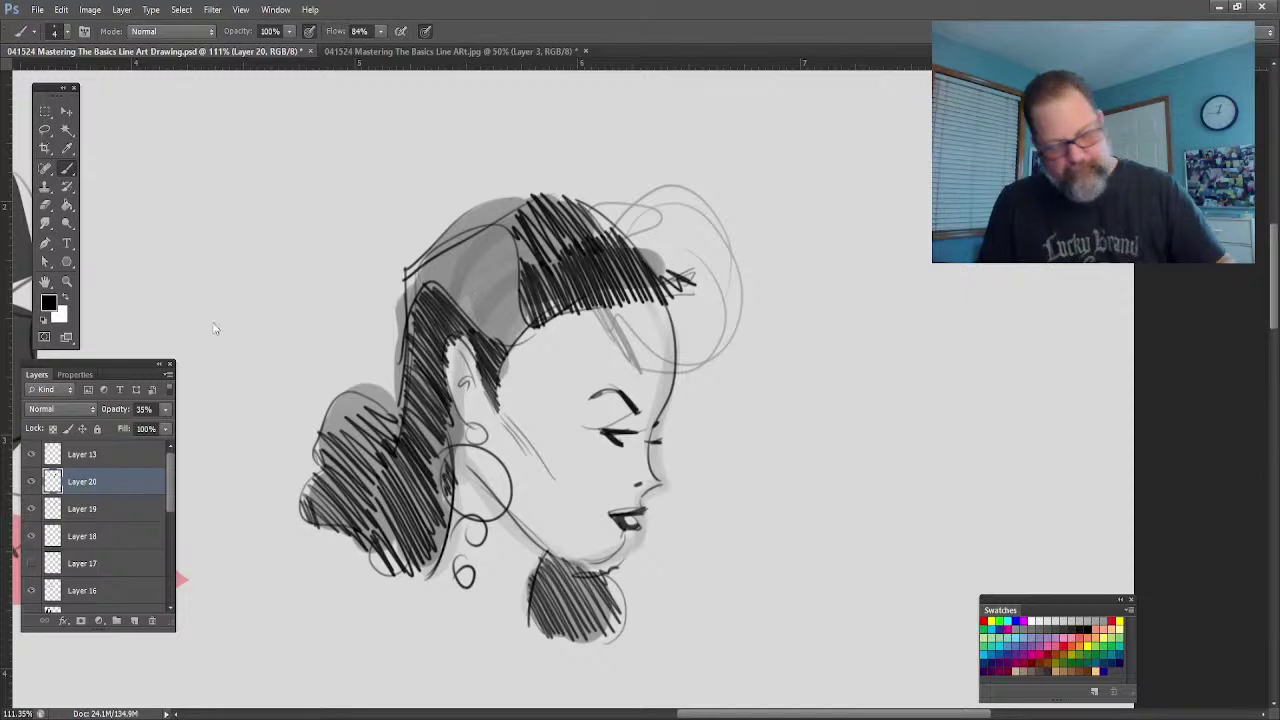
pyautogui.hotkey('ctrl', 'alt', 'shift', 'n')
pyautogui.moveTo(605, 312)
pyautogui.mouseDown()
pyautogui.moveTo(630, 362)
pyautogui.moveTo(662, 372)
pyautogui.mouseUp()
pyautogui.moveTo(648, 292); pyautogui.dragTo(686, 366)
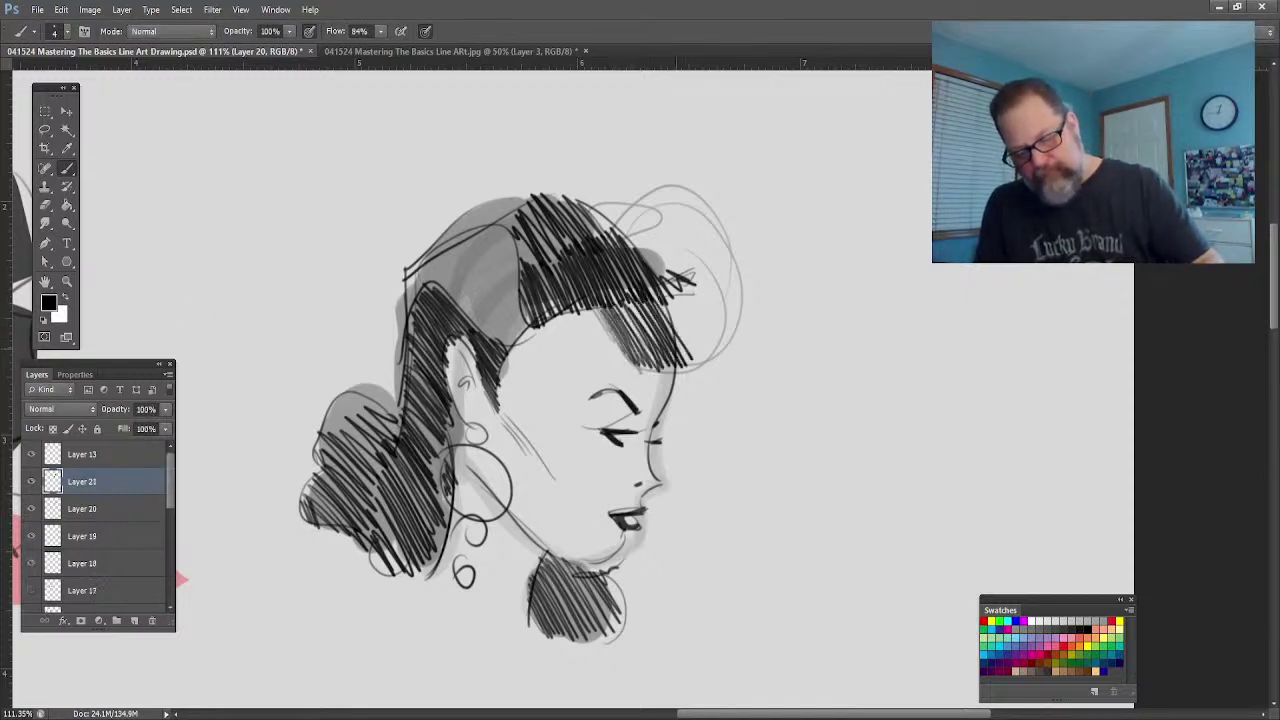
pyautogui.moveTo(680, 262)
pyautogui.mouseDown()
pyautogui.moveTo(700, 358)
pyautogui.moveTo(715, 352)
pyautogui.mouseUp()
pyautogui.moveTo(710, 238)
pyautogui.mouseDown()
pyautogui.moveTo(735, 340)
pyautogui.moveTo(738, 325)
pyautogui.mouseUp()
pyautogui.moveTo(665, 212)
pyautogui.mouseDown()
pyautogui.moveTo(715, 262)
pyautogui.moveTo(608, 262)
pyautogui.mouseUp()
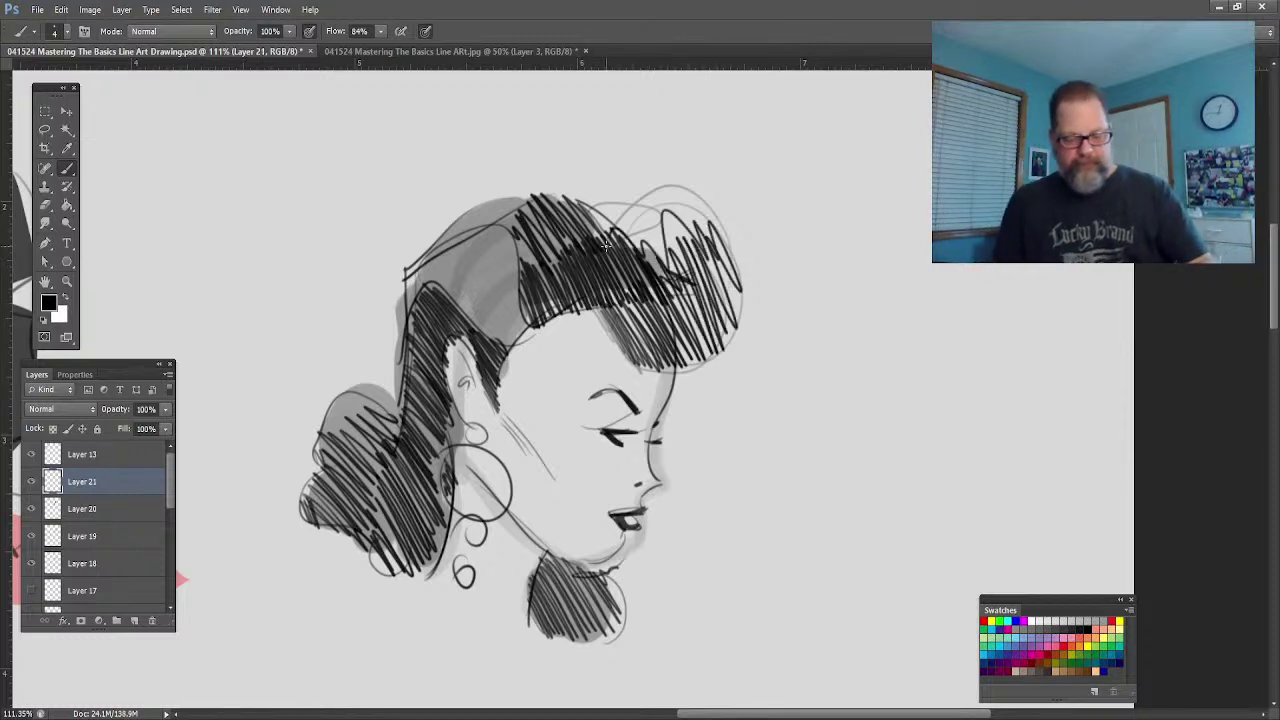
# Step: Draw the nape line down from the back hair and the front neck line, meeting in a point at the neckline
pyautogui.moveTo(492, 660); pyautogui.dragTo(515, 695)
pyautogui.moveTo(430, 550); pyautogui.dragTo(518, 695)
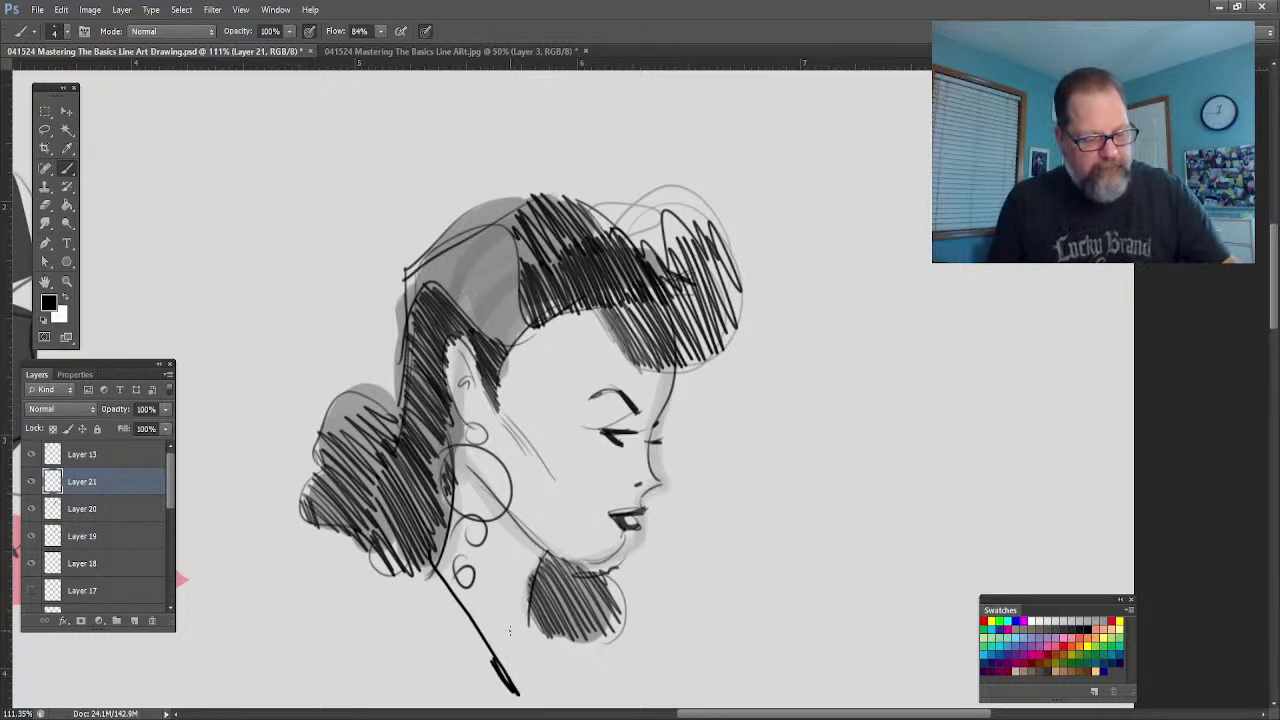
pyautogui.click(45, 283)
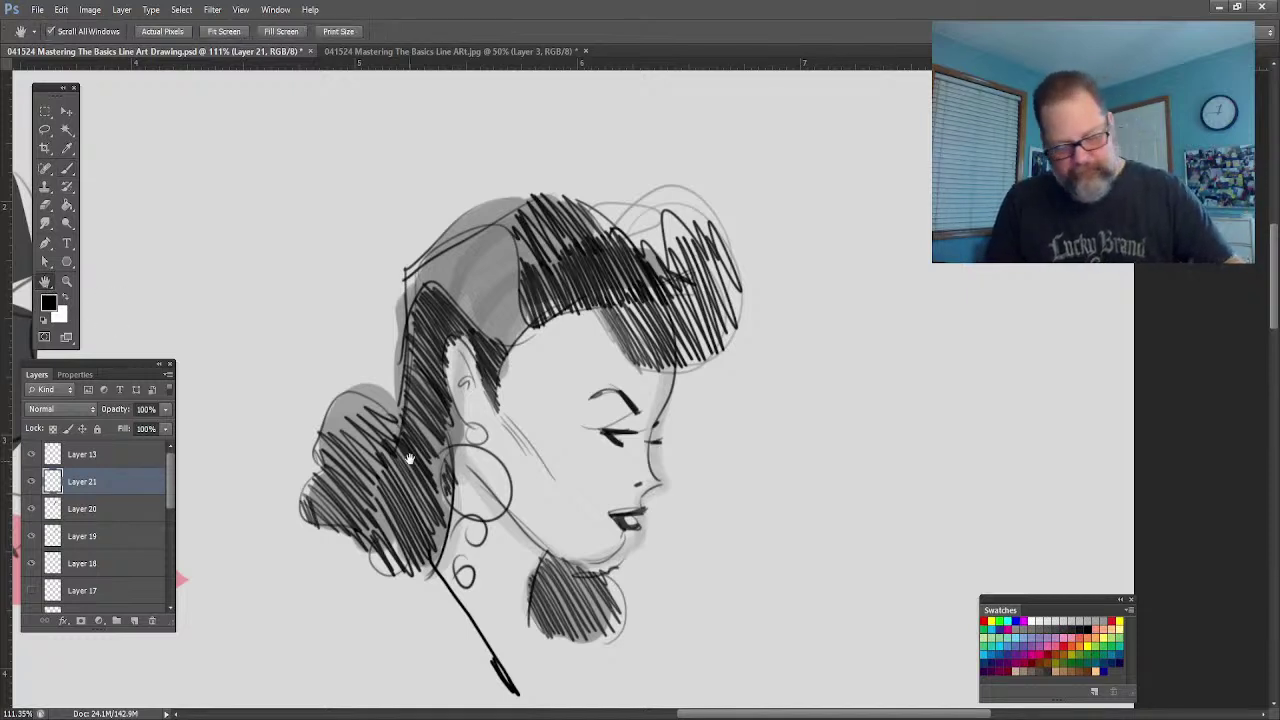
pyautogui.moveTo(409, 458); pyautogui.dragTo(432, 362)
pyautogui.press('b')
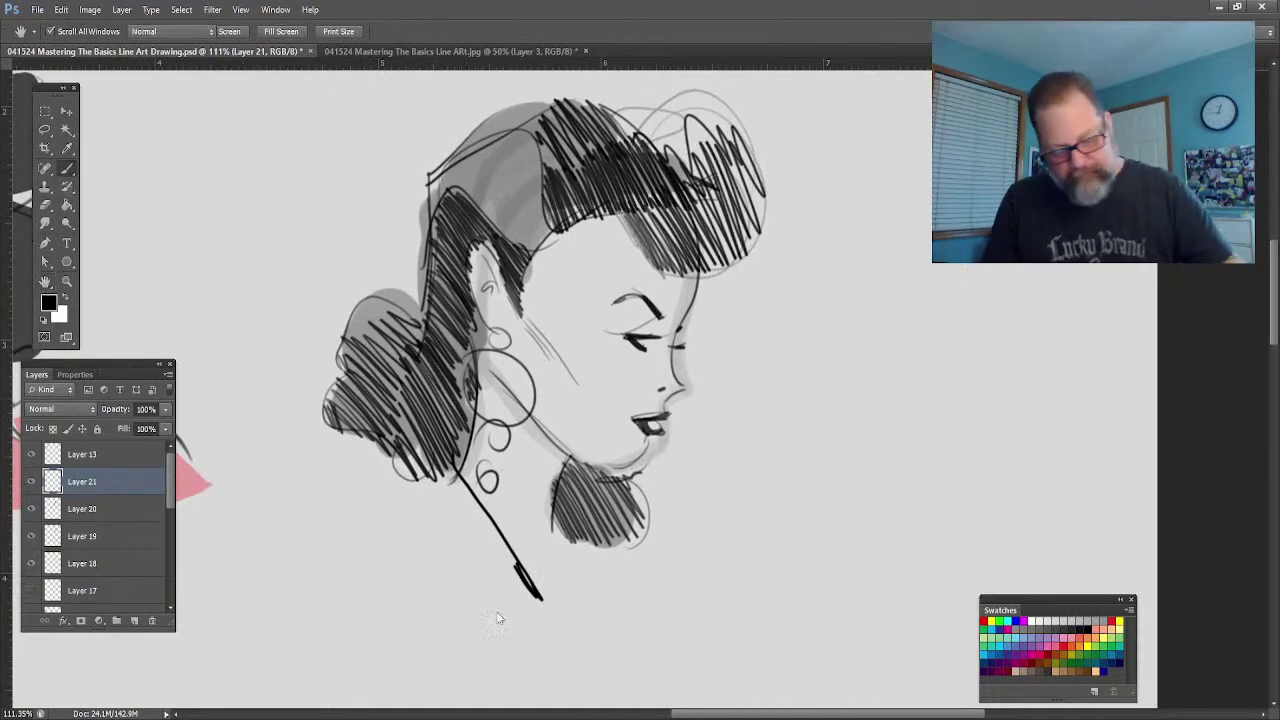
pyautogui.moveTo(552, 528); pyautogui.dragTo(600, 657)
pyautogui.moveTo(542, 597); pyautogui.dragTo(605, 662)
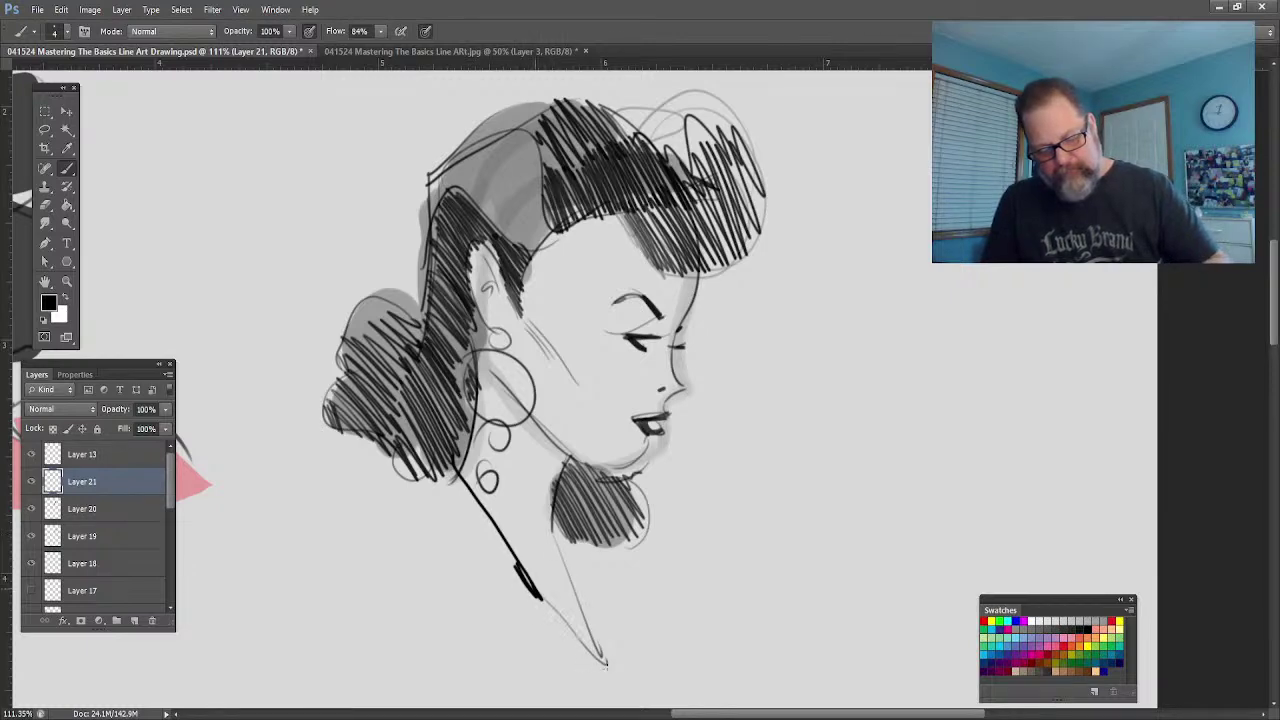
# Step: Sketch the ruffled collar along both sides of the neckline and a puffed sleeve with a scalloped cuff at the shoulder
pyautogui.moveTo(425, 470)
pyautogui.mouseDown()
pyautogui.moveTo(393, 478)
pyautogui.moveTo(590, 690)
pyautogui.mouseUp()
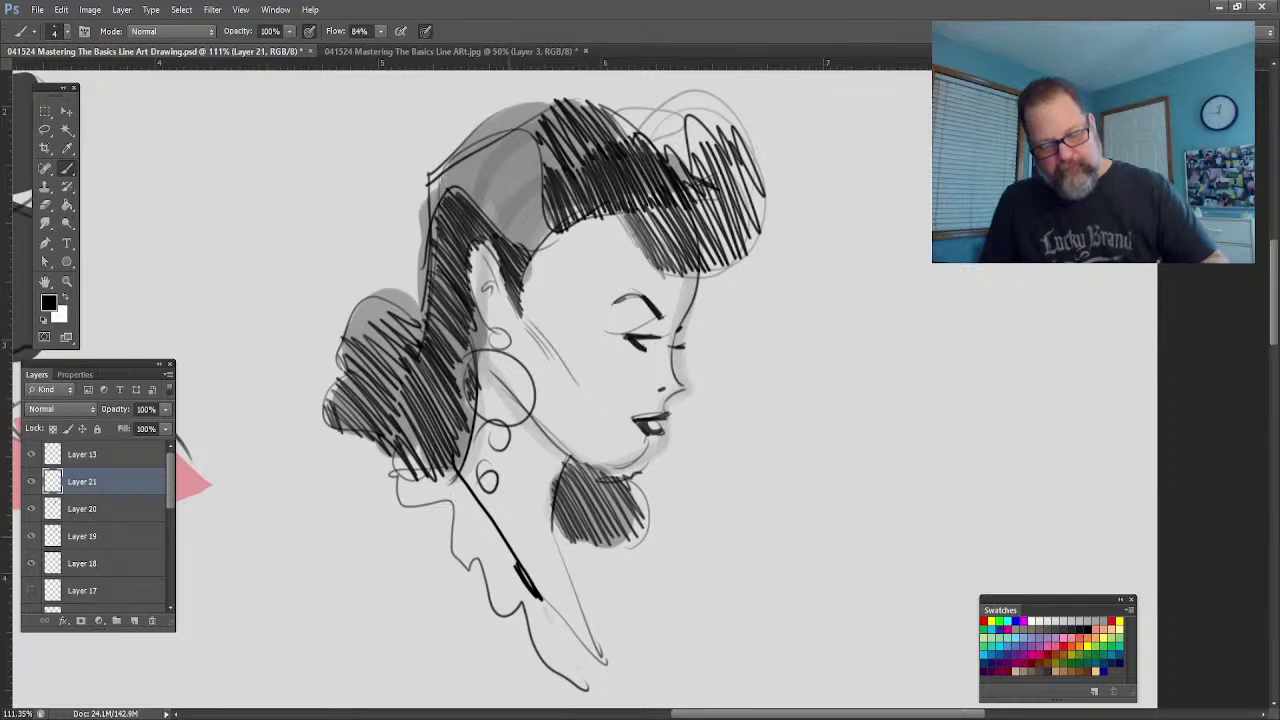
pyautogui.moveTo(566, 548); pyautogui.dragTo(624, 701)
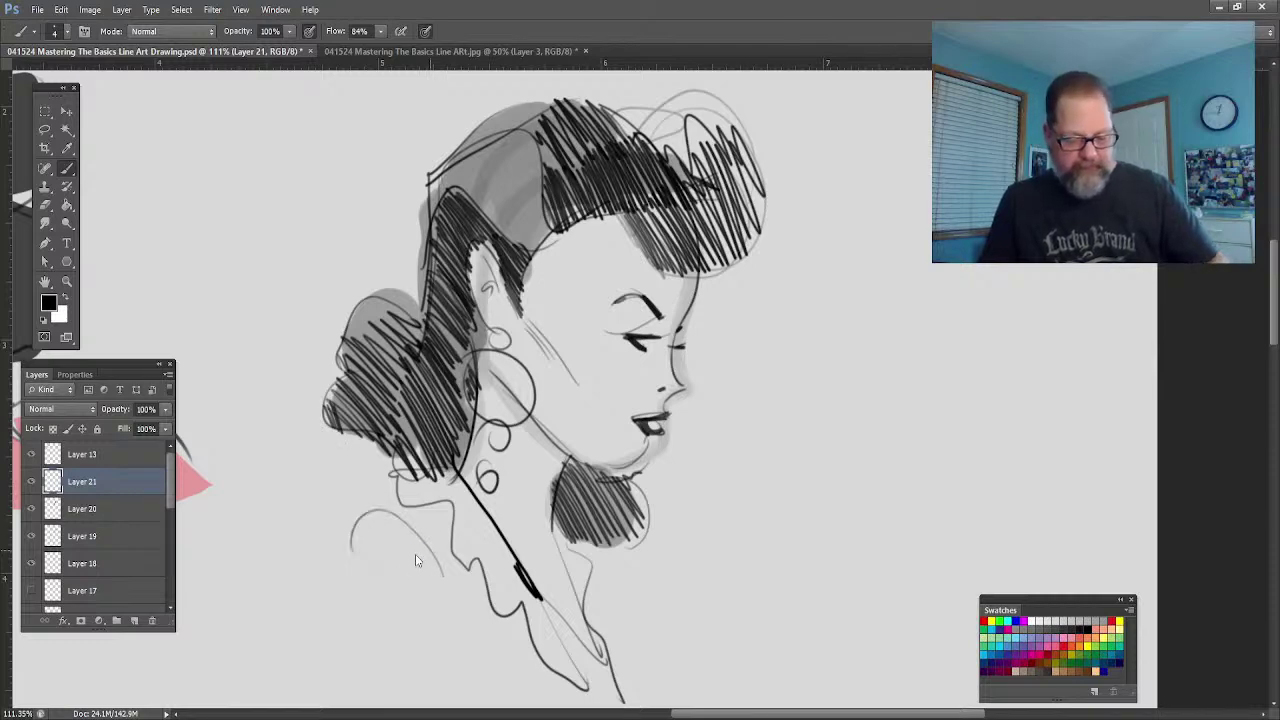
pyautogui.moveTo(372, 510)
pyautogui.mouseDown()
pyautogui.moveTo(354, 600)
pyautogui.moveTo(312, 645)
pyautogui.mouseUp()
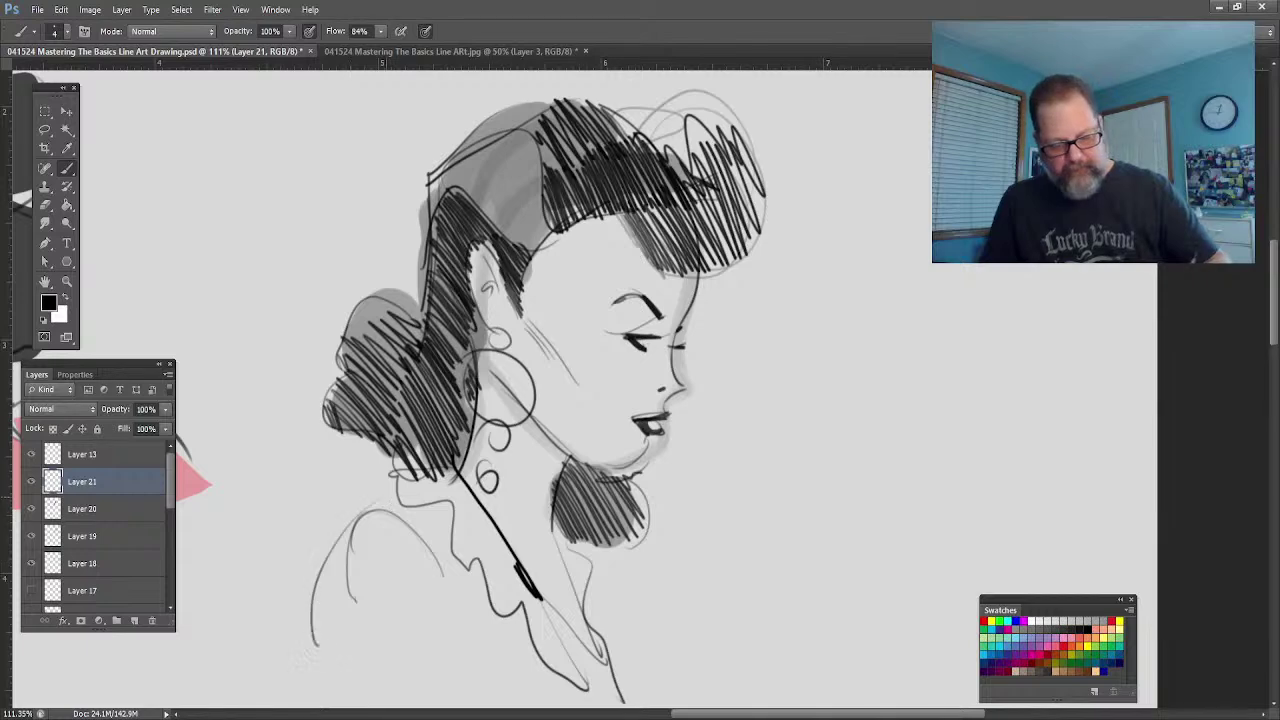
pyautogui.moveTo(390, 506); pyautogui.dragTo(330, 684)
pyautogui.moveTo(345, 618)
pyautogui.mouseDown()
pyautogui.moveTo(275, 680)
pyautogui.moveTo(470, 690)
pyautogui.moveTo(478, 630)
pyautogui.mouseUp()
pyautogui.moveTo(390, 494); pyautogui.dragTo(378, 542)
pyautogui.moveTo(593, 545); pyautogui.dragTo(668, 684)
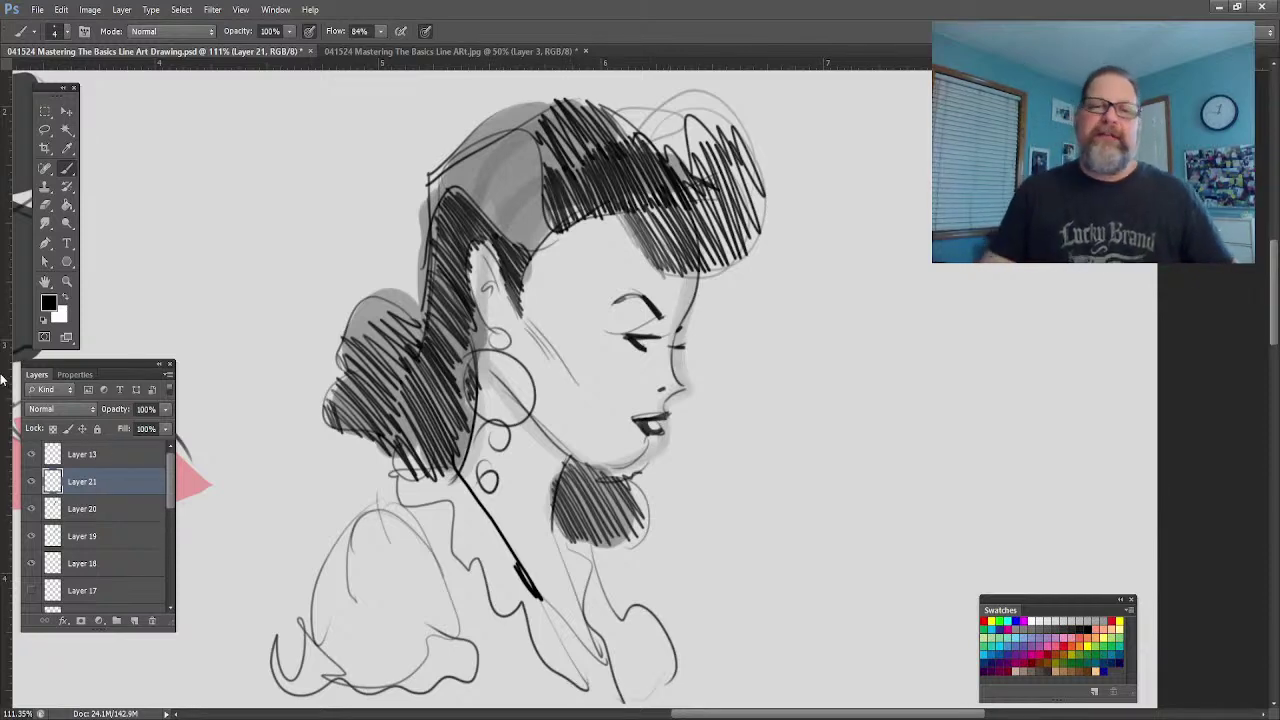
# Step: Add an extra curl hanging beneath the back hair and fill it with hatching
pyautogui.moveTo(330, 425)
pyautogui.mouseDown()
pyautogui.moveTo(345, 500)
pyautogui.moveTo(365, 515)
pyautogui.moveTo(345, 500)
pyautogui.mouseUp()
pyautogui.moveTo(355, 440); pyautogui.dragTo(370, 508)
pyautogui.moveTo(395, 445); pyautogui.dragTo(380, 508)
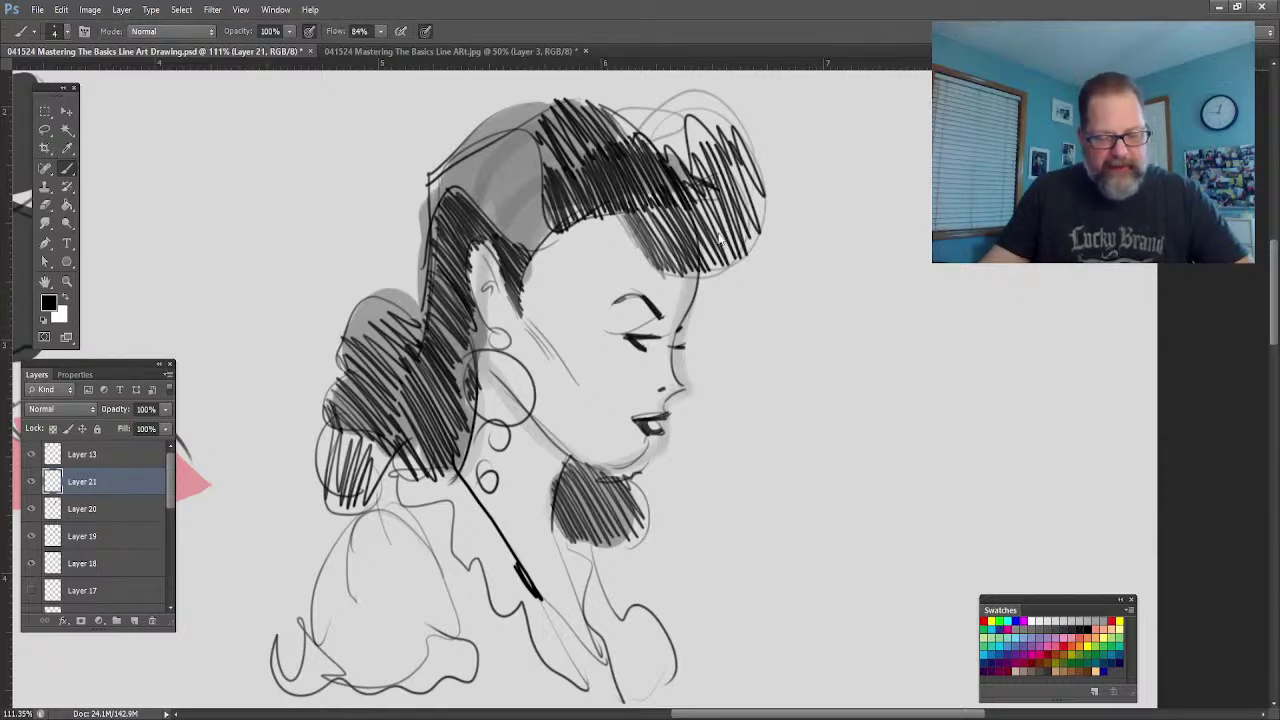
# Step: Add a new layer above the hatching layer and another one above Layer 13 at the top of the stack
pyautogui.hotkey('ctrl', 'shift', 'alt', 'n')
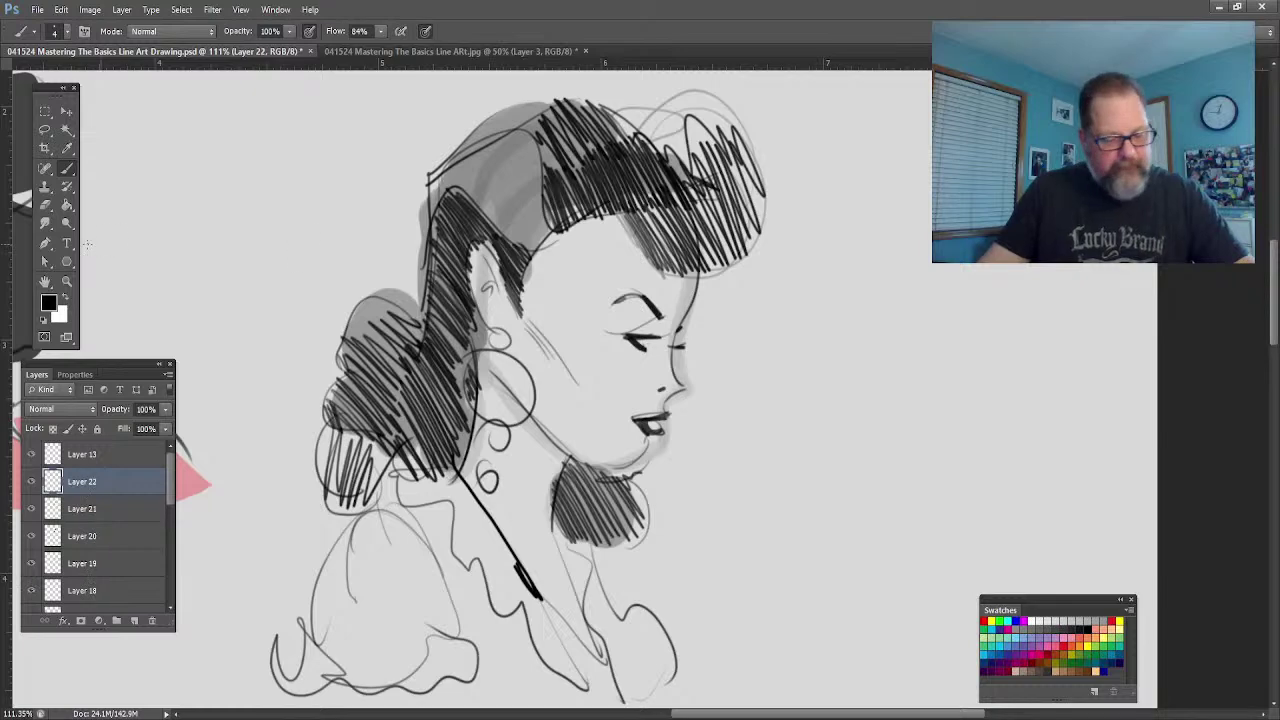
pyautogui.click(45, 281)
pyautogui.moveTo(478, 483)
pyautogui.mouseDown()
pyautogui.moveTo(475, 374)
pyautogui.moveTo(598, 246)
pyautogui.moveTo(968, 431)
pyautogui.moveTo(831, 512)
pyautogui.mouseUp()
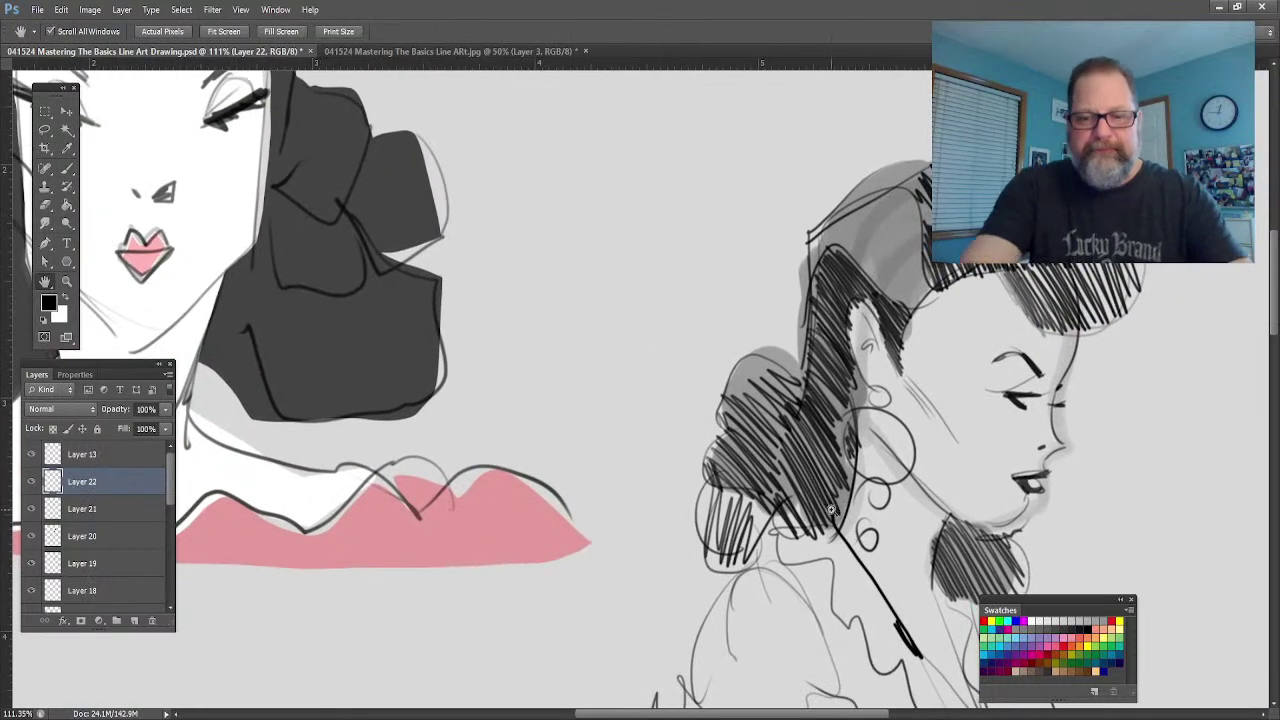
pyautogui.hotkey('ctrl', '-')
pyautogui.hotkey('ctrl', '-')
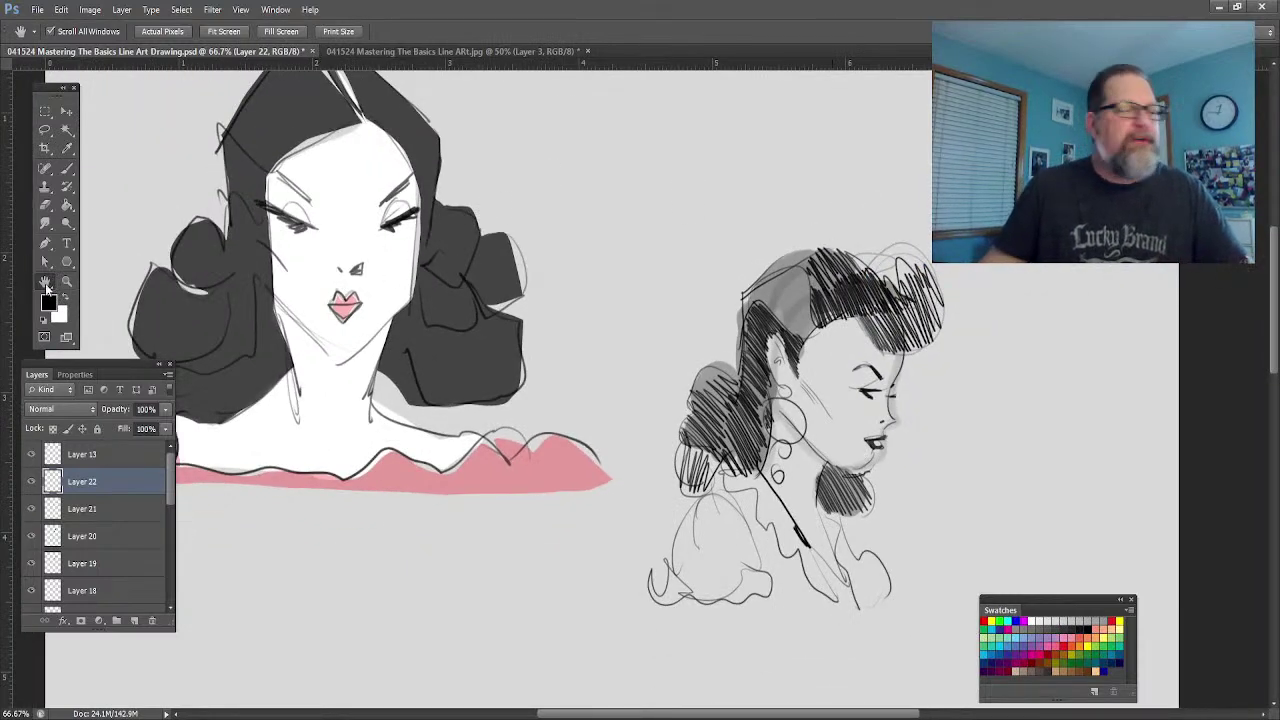
pyautogui.moveTo(398, 452); pyautogui.dragTo(486, 253)
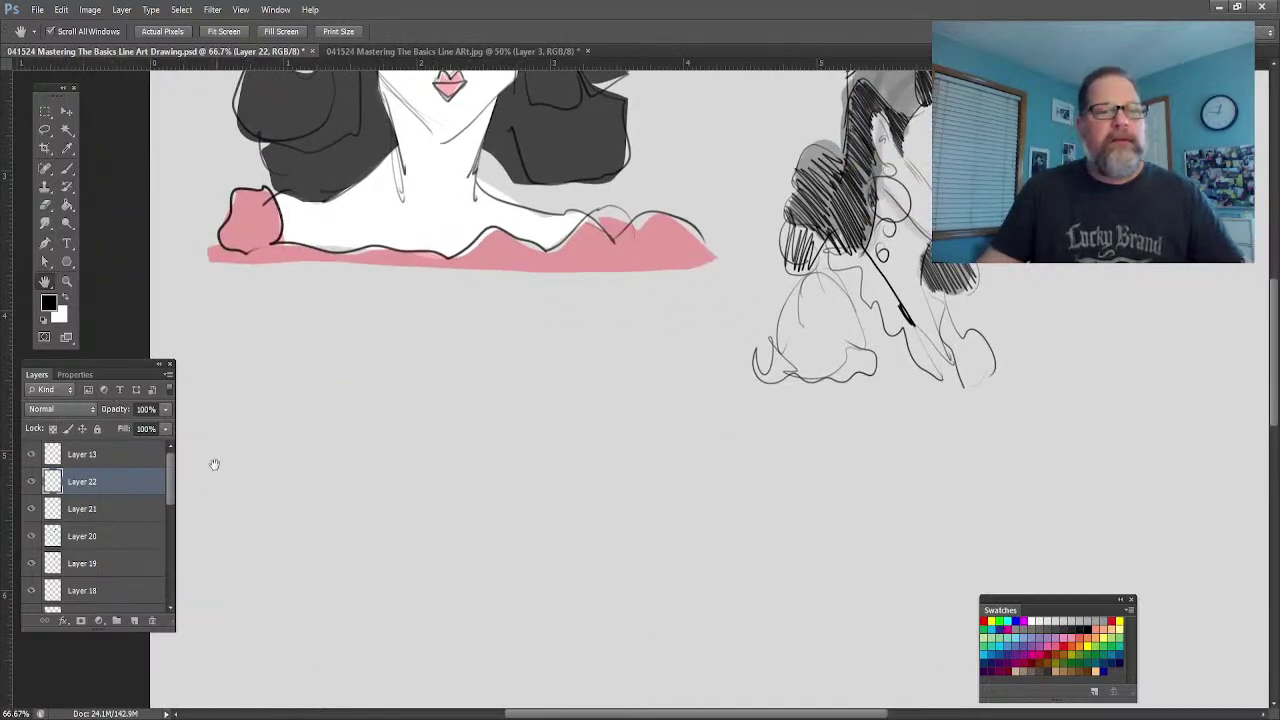
pyautogui.click(117, 462)
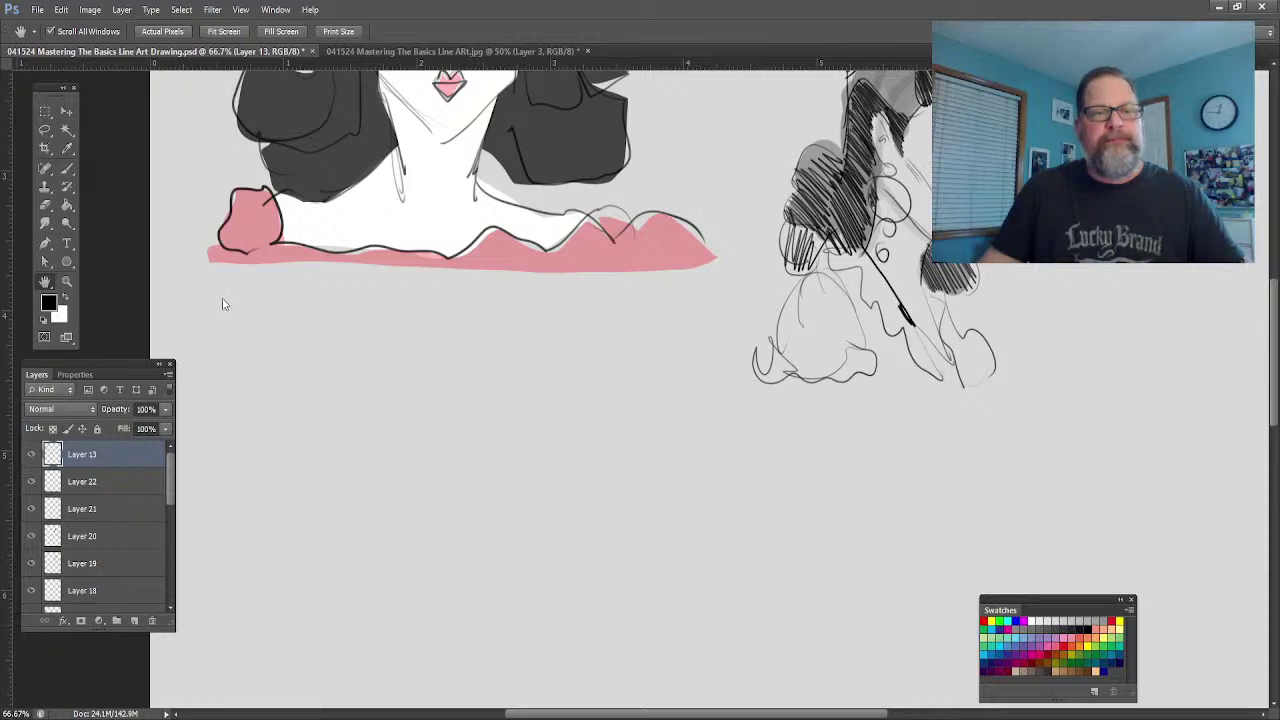
pyautogui.hotkey('ctrl', 'shift', 'alt', 'n')
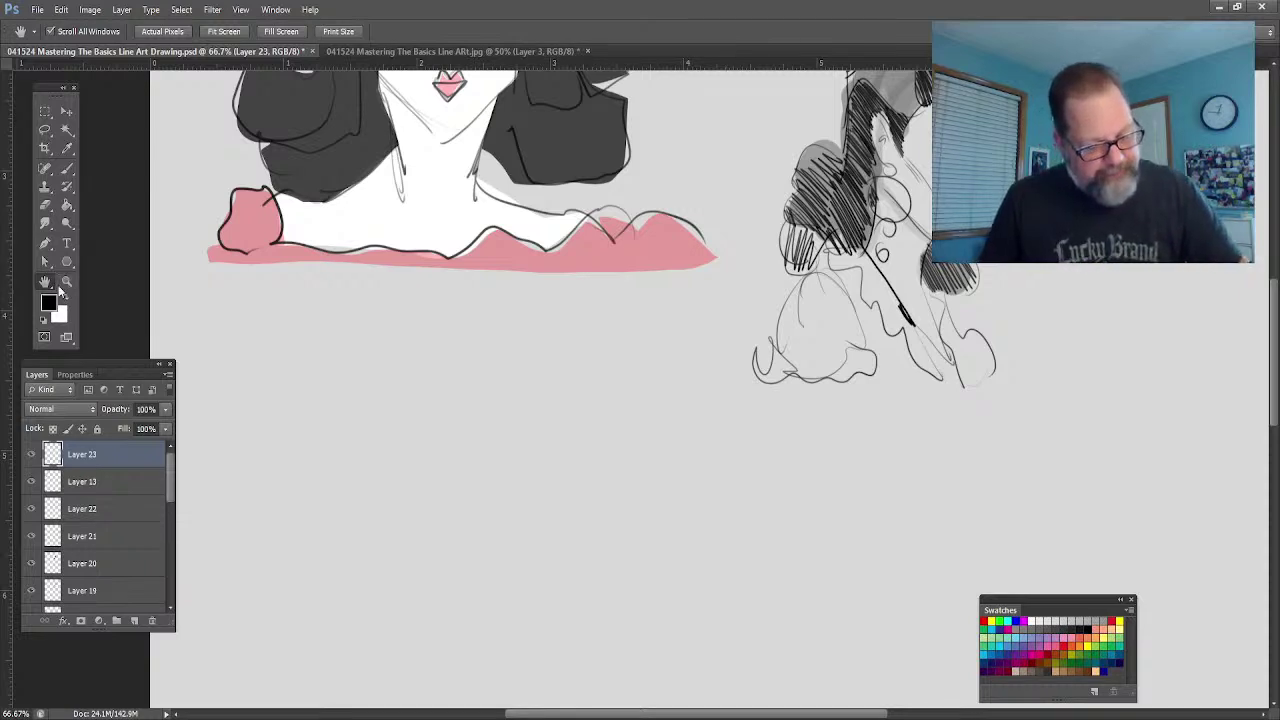
# Step: Brush a short zigzag stroke in the empty canvas area beneath the coloured portrait
pyautogui.click(66, 281)
pyautogui.moveTo(350, 507); pyautogui.dragTo(378, 497)
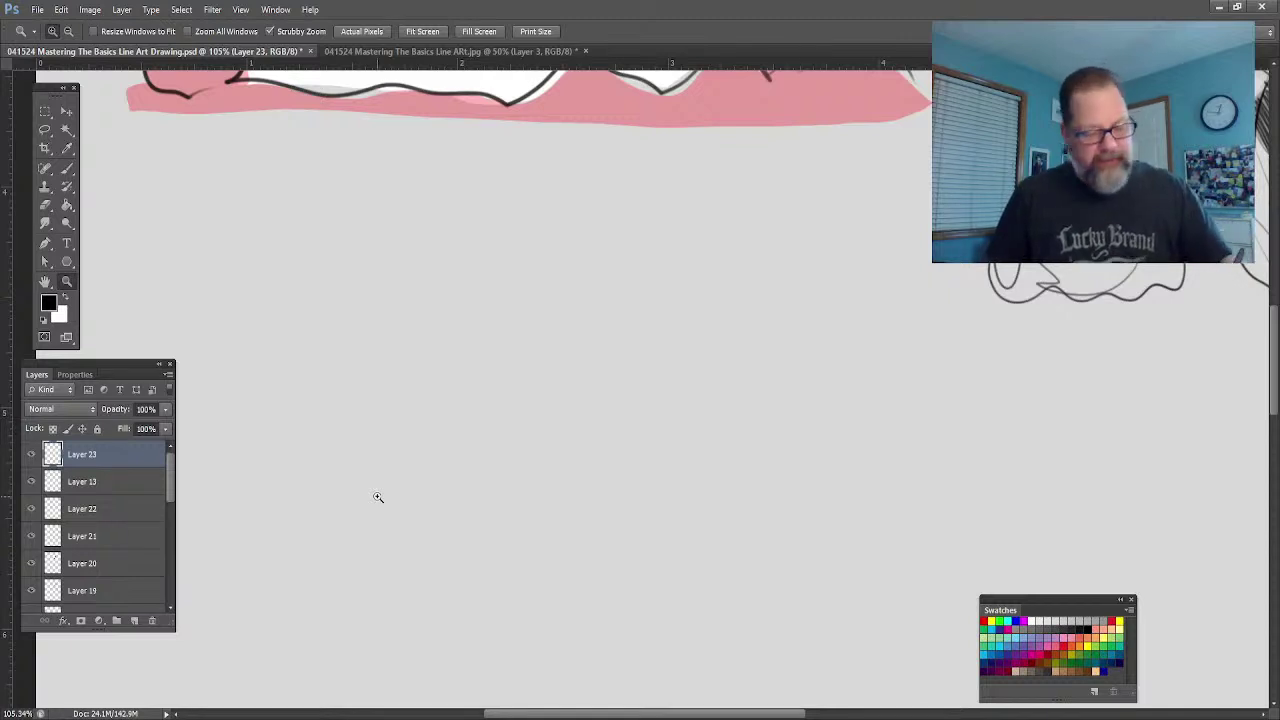
pyautogui.click(67, 168)
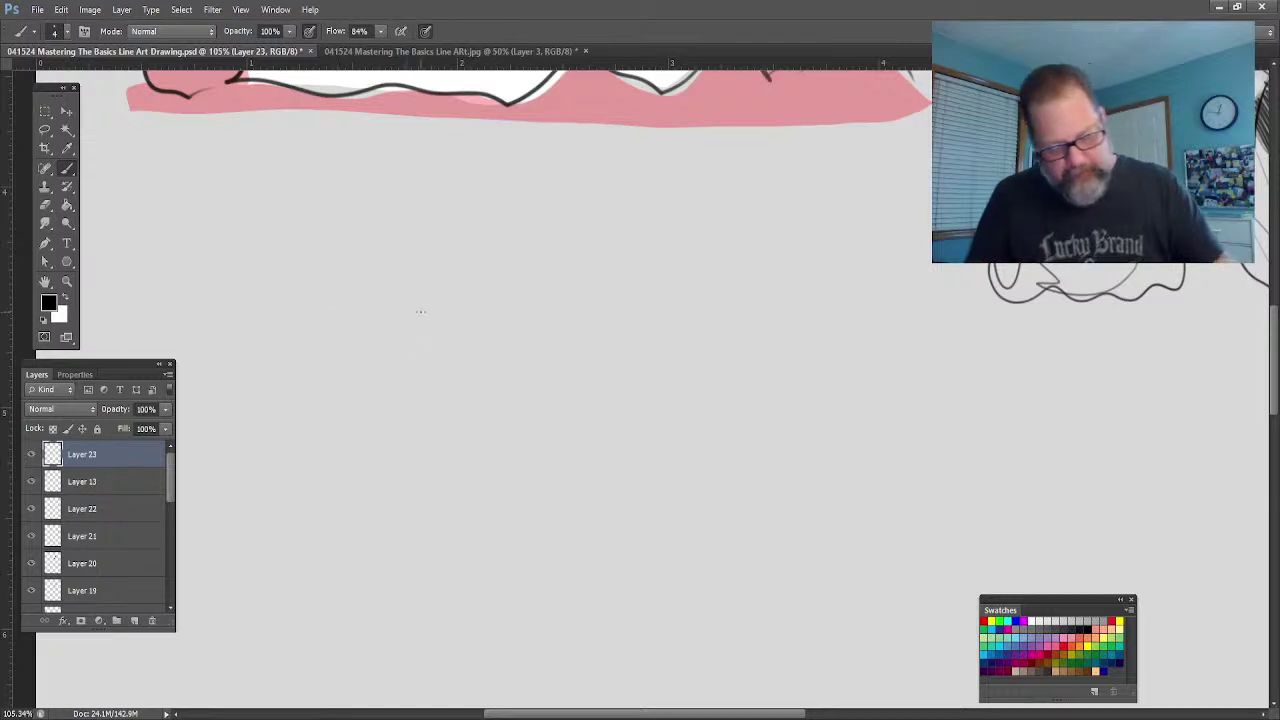
pyautogui.moveTo(398, 305); pyautogui.dragTo(278, 279)
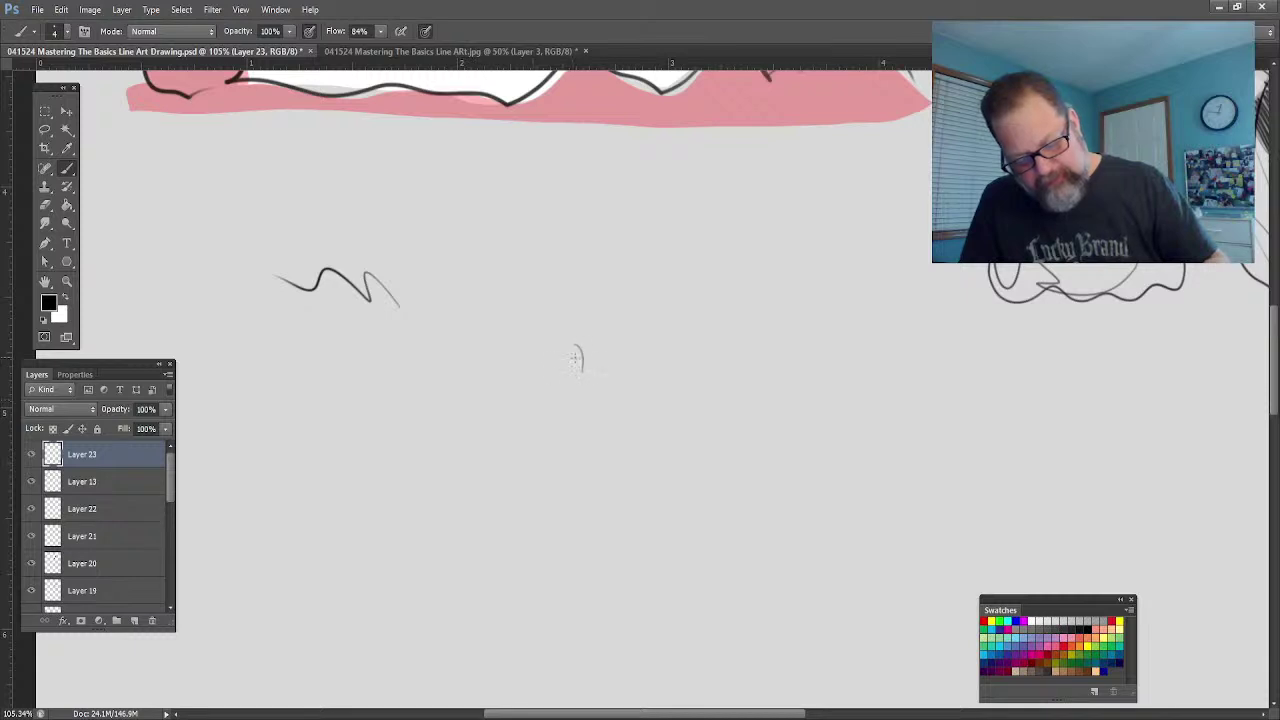
# Step: Rough in a standing figure below the portrait with a rounded head, sloping shoulder line, barrel-shaped torso with centre curve, and narrow waist
pyautogui.moveTo(575, 358)
pyautogui.mouseDown()
pyautogui.moveTo(554, 376)
pyautogui.moveTo(581, 382)
pyautogui.moveTo(498, 379)
pyautogui.moveTo(492, 438)
pyautogui.mouseUp()
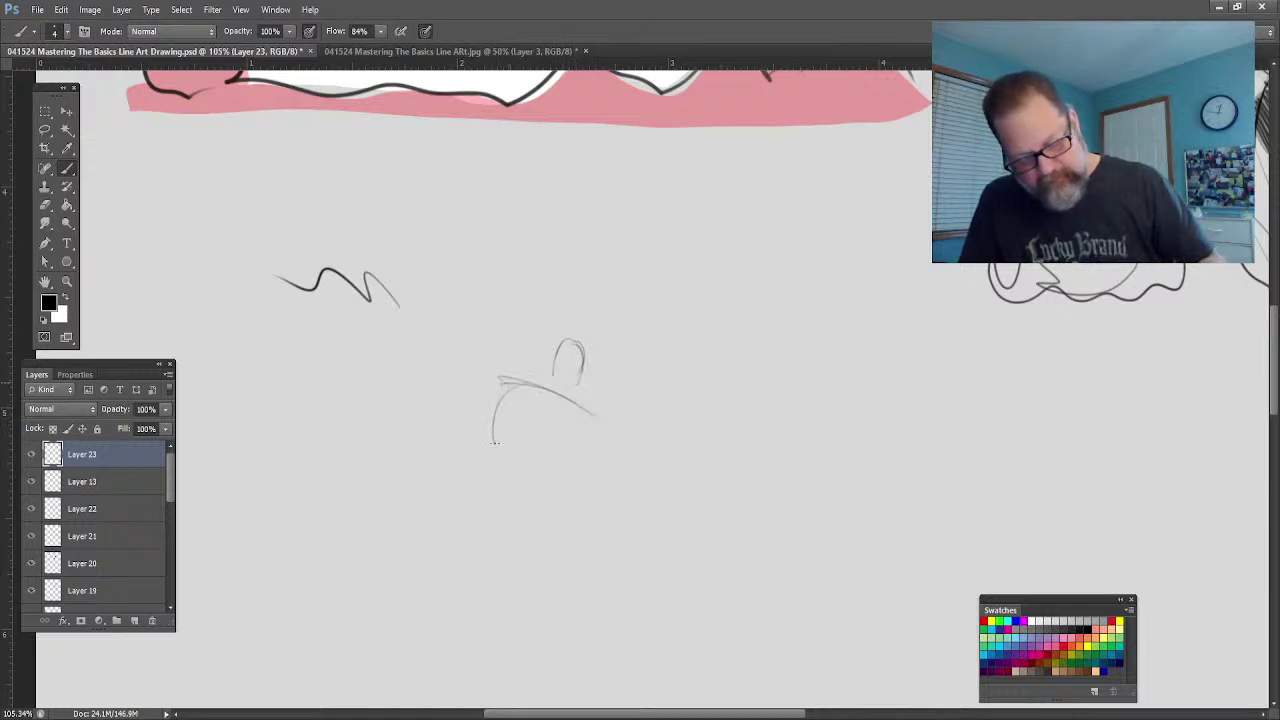
pyautogui.moveTo(540, 396); pyautogui.dragTo(530, 486)
pyautogui.moveTo(605, 430); pyautogui.dragTo(590, 489)
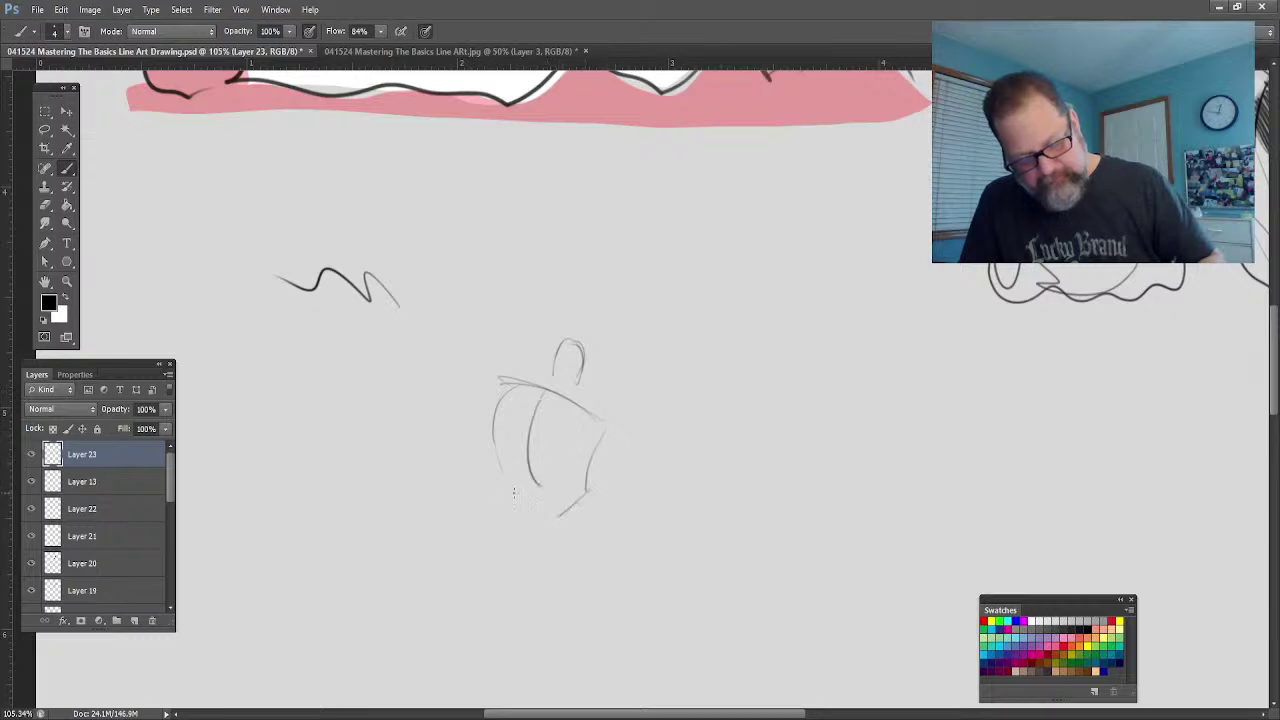
pyautogui.moveTo(493, 474)
pyautogui.mouseDown()
pyautogui.moveTo(512, 518)
pyautogui.moveTo(578, 530)
pyautogui.moveTo(520, 533)
pyautogui.mouseUp()
# Step: Sketch both of the figure's arms held out from the torso, with bent forearms and raised fists
pyautogui.moveTo(600, 428)
pyautogui.mouseDown()
pyautogui.moveTo(632, 462)
pyautogui.moveTo(597, 485)
pyautogui.mouseUp()
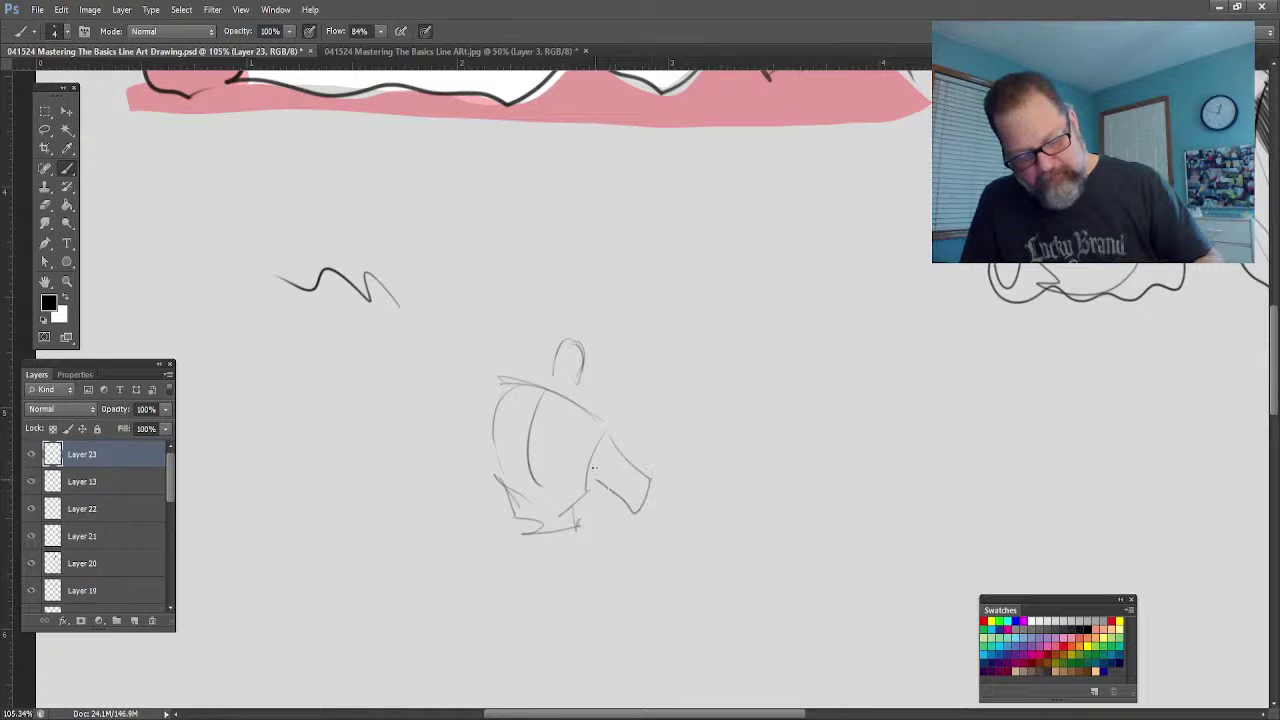
pyautogui.moveTo(492, 392)
pyautogui.mouseDown()
pyautogui.moveTo(458, 440)
pyautogui.moveTo(474, 470)
pyautogui.mouseUp()
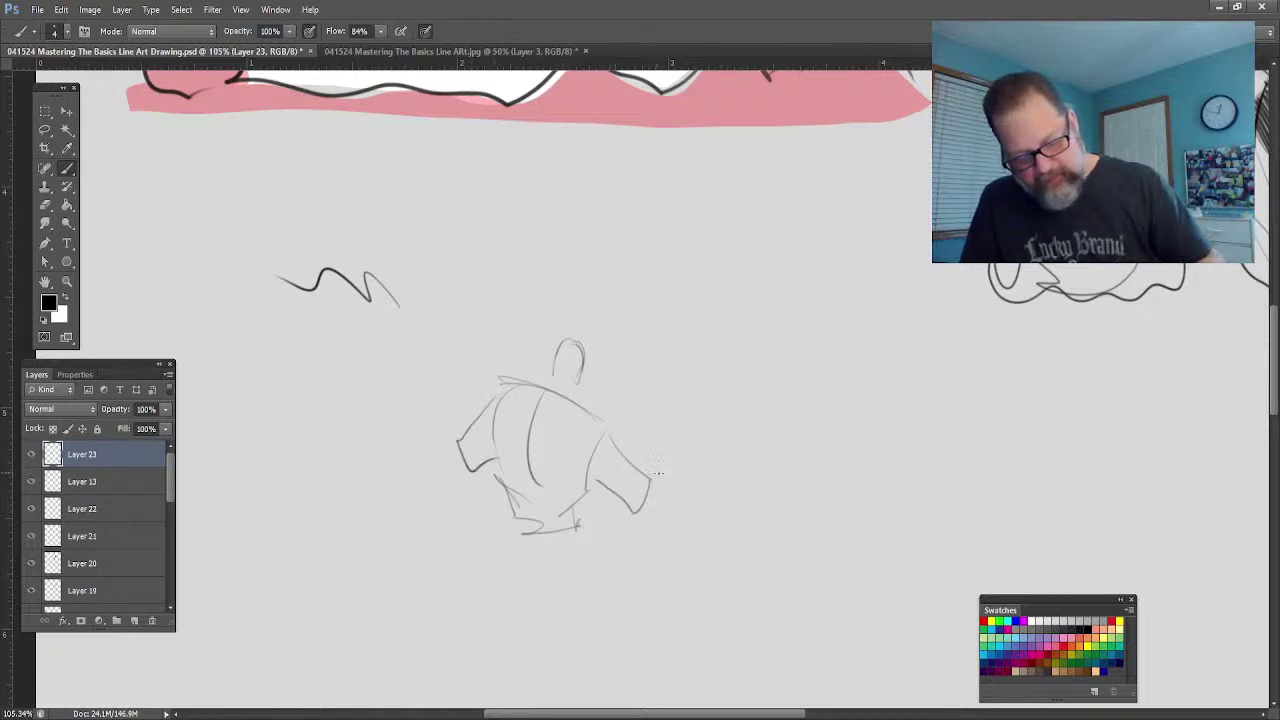
pyautogui.moveTo(641, 438); pyautogui.dragTo(658, 476)
pyautogui.moveTo(644, 440)
pyautogui.mouseDown()
pyautogui.moveTo(626, 452)
pyautogui.moveTo(656, 492)
pyautogui.moveTo(634, 434)
pyautogui.mouseUp()
pyautogui.moveTo(448, 402)
pyautogui.mouseDown()
pyautogui.moveTo(434, 455)
pyautogui.moveTo(466, 468)
pyautogui.moveTo(438, 438)
pyautogui.moveTo(460, 470)
pyautogui.mouseUp()
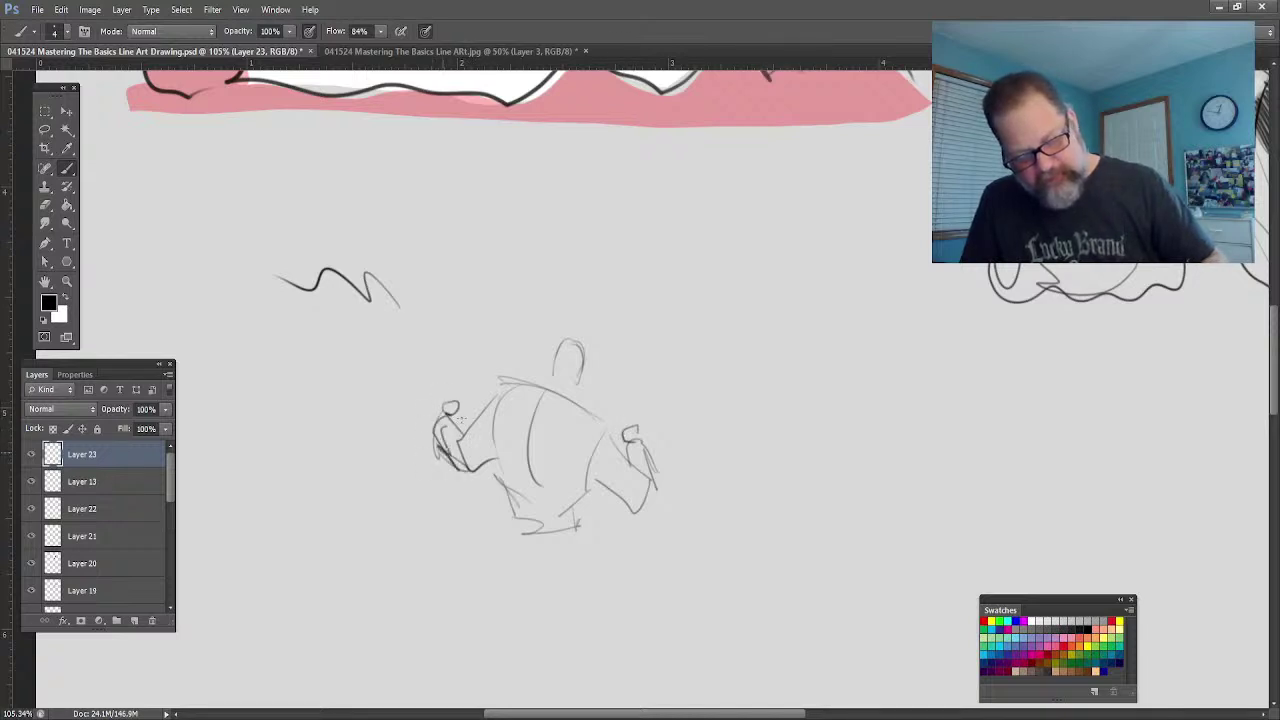
# Step: Add the figure's spiky hair, ears, neck and collar, and a line across the waist
pyautogui.moveTo(556, 355)
pyautogui.mouseDown()
pyautogui.moveTo(552, 388)
pyautogui.moveTo(578, 410)
pyautogui.mouseUp()
pyautogui.moveTo(534, 380); pyautogui.dragTo(582, 386)
pyautogui.moveTo(578, 402); pyautogui.dragTo(584, 410)
pyautogui.moveTo(545, 357)
pyautogui.mouseDown()
pyautogui.moveTo(580, 372)
pyautogui.moveTo(548, 362)
pyautogui.moveTo(580, 330)
pyautogui.moveTo(584, 382)
pyautogui.mouseUp()
pyautogui.moveTo(552, 520); pyautogui.dragTo(580, 518)
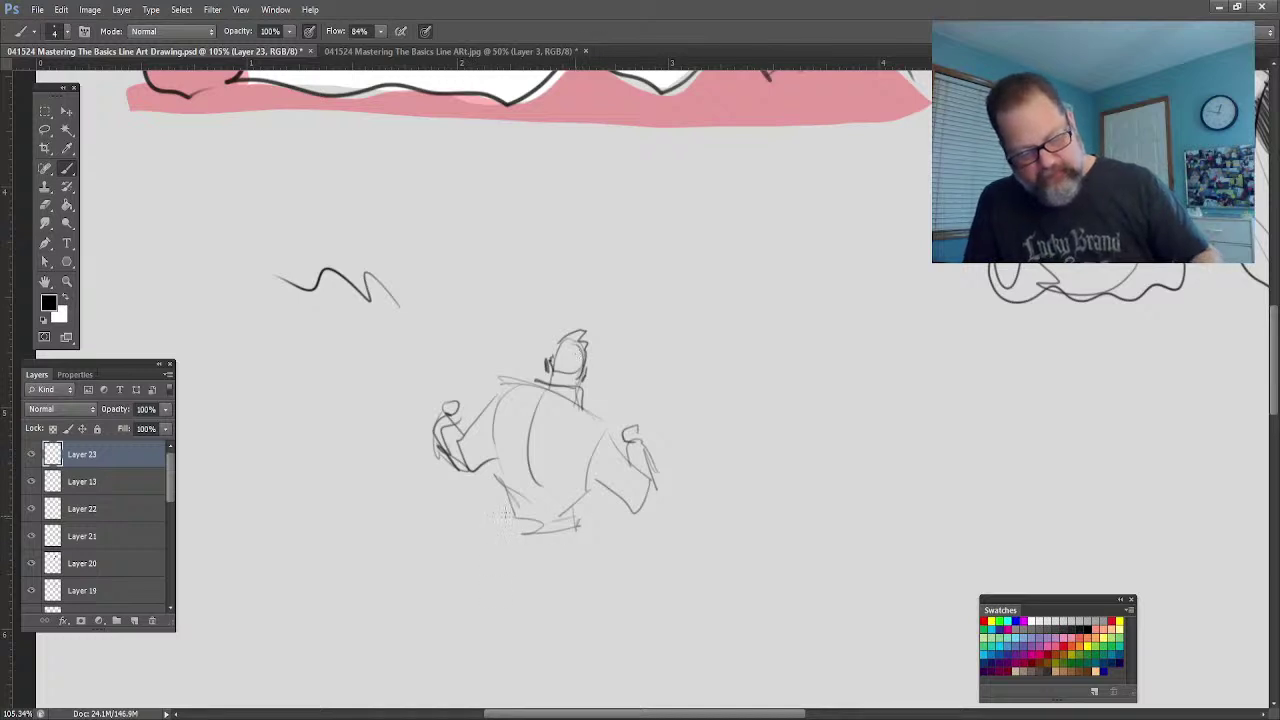
# Step: Sketch the figure's hips and both thighs in a wide stance down to the knees, with a cloth flap hanging from the belt
pyautogui.moveTo(504, 510)
pyautogui.mouseDown()
pyautogui.moveTo(523, 550)
pyautogui.moveTo(521, 523)
pyautogui.moveTo(559, 570)
pyautogui.moveTo(579, 520)
pyautogui.moveTo(598, 620)
pyautogui.mouseUp()
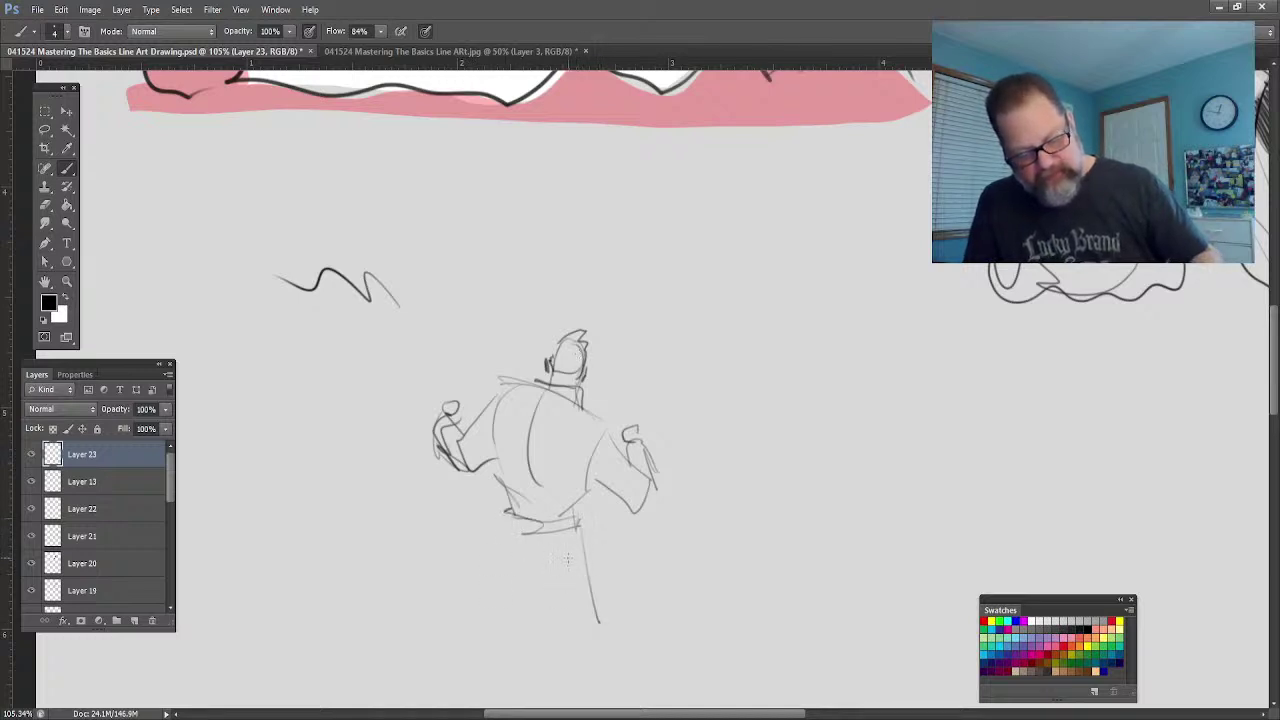
pyautogui.moveTo(576, 571)
pyautogui.mouseDown()
pyautogui.moveTo(504, 521)
pyautogui.moveTo(506, 567)
pyautogui.moveTo(596, 580)
pyautogui.mouseUp()
pyautogui.moveTo(588, 528); pyautogui.dragTo(636, 644)
pyautogui.moveTo(565, 580); pyautogui.dragTo(582, 648)
pyautogui.moveTo(499, 515); pyautogui.dragTo(472, 614)
pyautogui.moveTo(528, 578)
pyautogui.mouseDown()
pyautogui.moveTo(510, 648)
pyautogui.moveTo(491, 662)
pyautogui.mouseUp()
pyautogui.moveTo(471, 602)
pyautogui.mouseDown()
pyautogui.moveTo(466, 650)
pyautogui.moveTo(478, 661)
pyautogui.mouseUp()
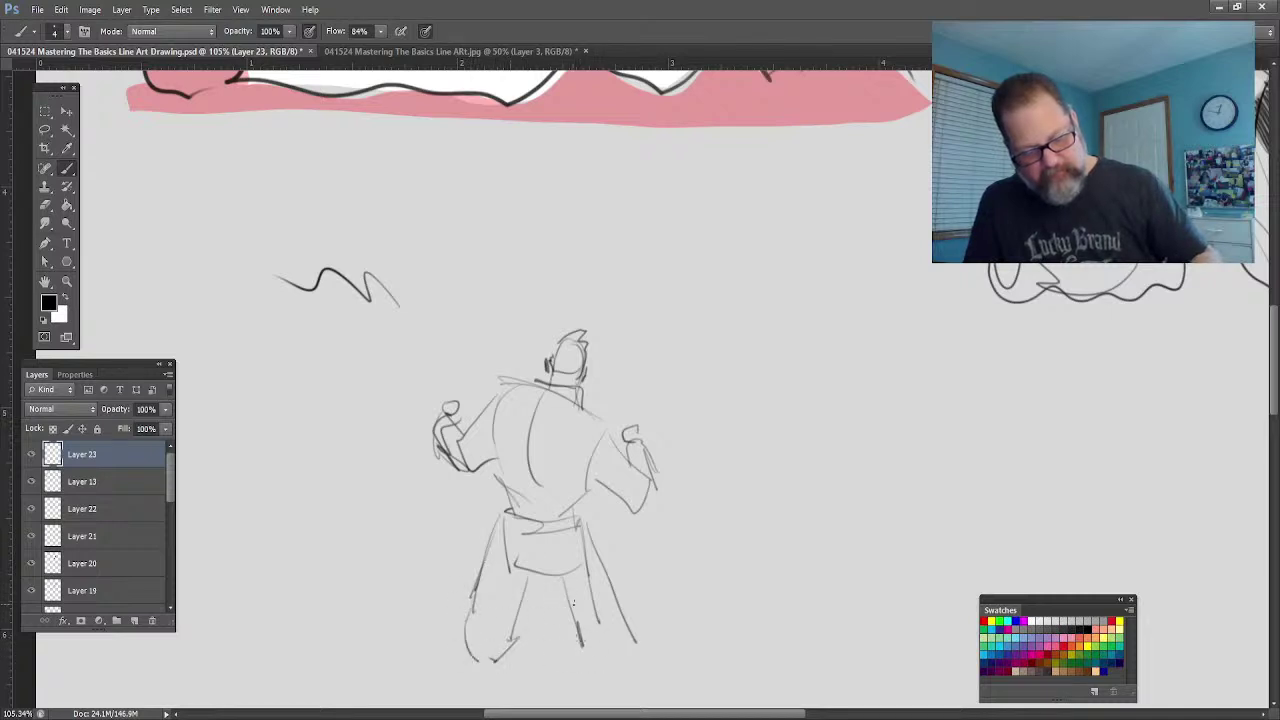
pyautogui.moveTo(578, 651)
pyautogui.mouseDown()
pyautogui.moveTo(566, 672)
pyautogui.moveTo(596, 642)
pyautogui.moveTo(622, 664)
pyautogui.mouseUp()
pyautogui.moveTo(620, 666); pyautogui.dragTo(578, 668)
# Step: Draw the figure's left lower leg and boxy foot, erasing the stray straight strokes across the shin and redrawing it
pyautogui.press('z')
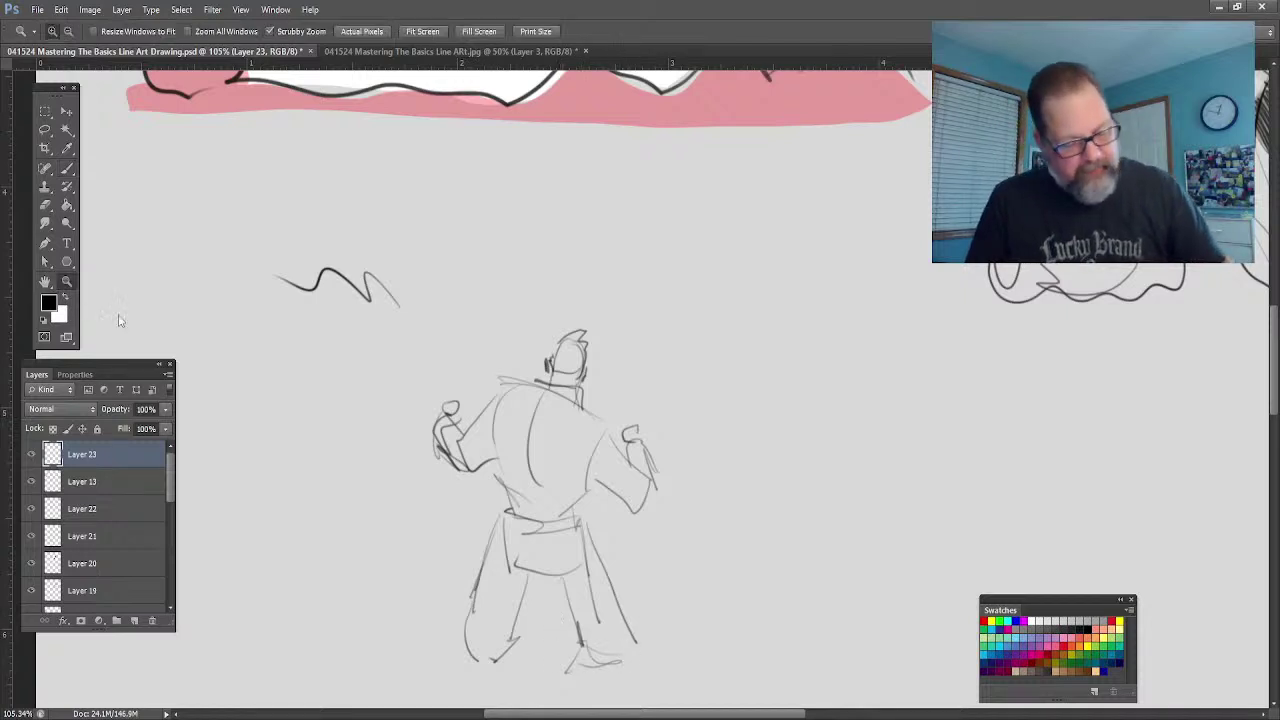
pyautogui.moveTo(368, 487); pyautogui.dragTo(352, 484)
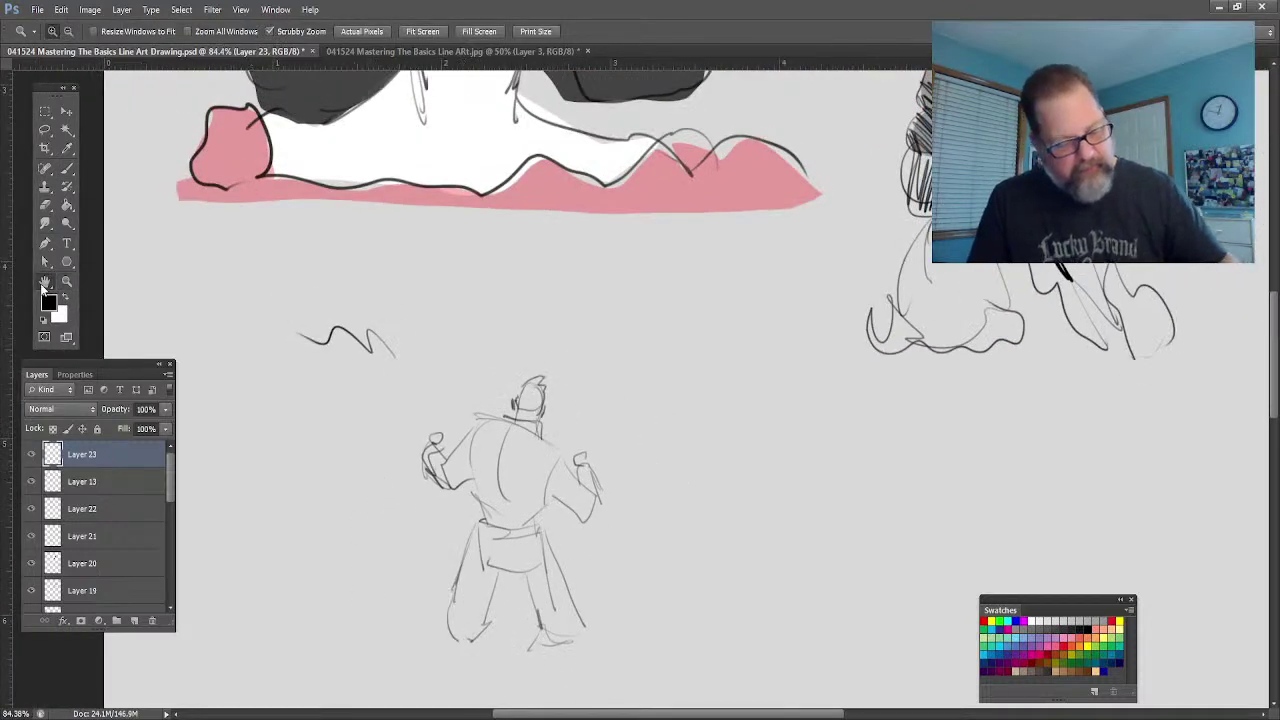
pyautogui.press('h')
pyautogui.moveTo(376, 540); pyautogui.dragTo(389, 437)
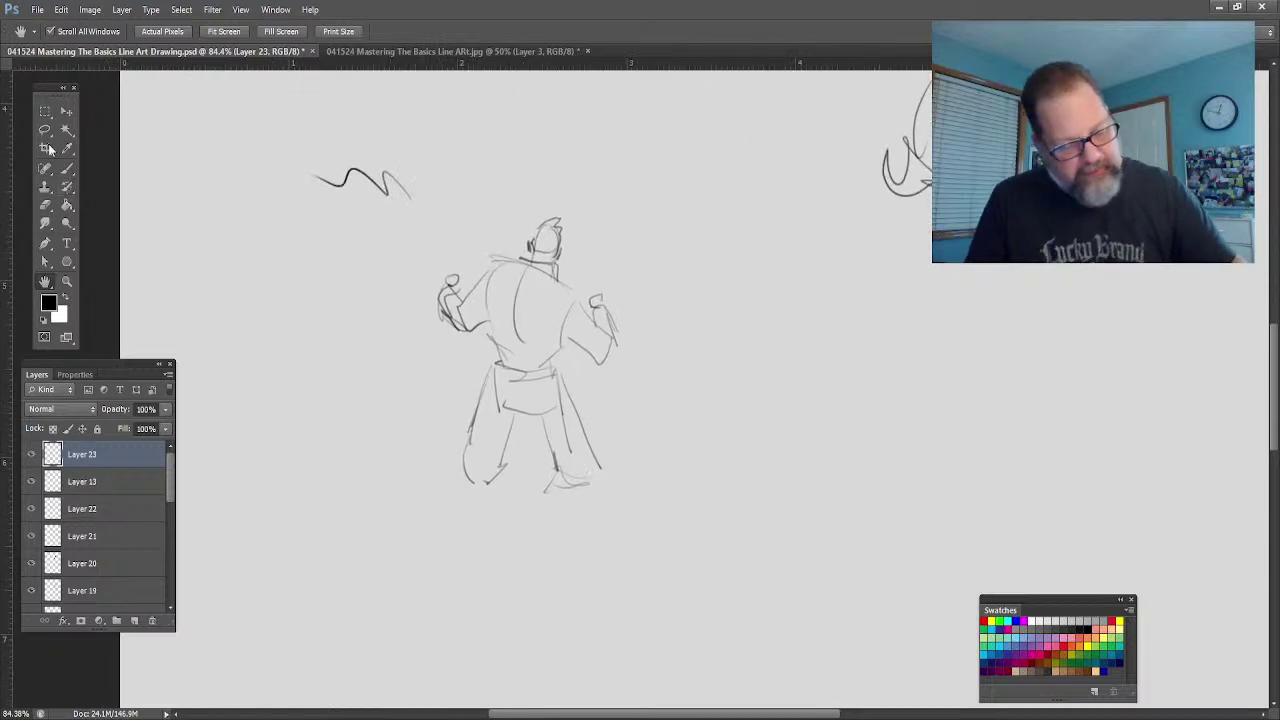
pyautogui.click(67, 168)
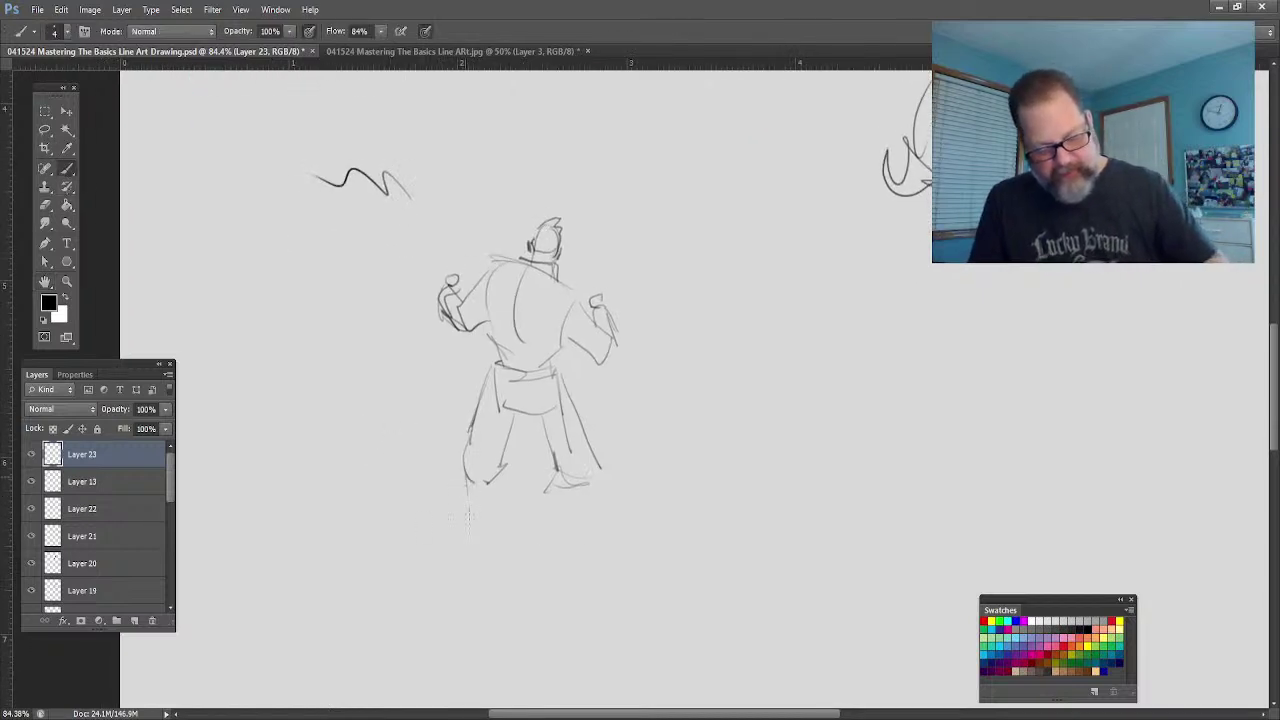
pyautogui.moveTo(492, 479); pyautogui.dragTo(468, 524)
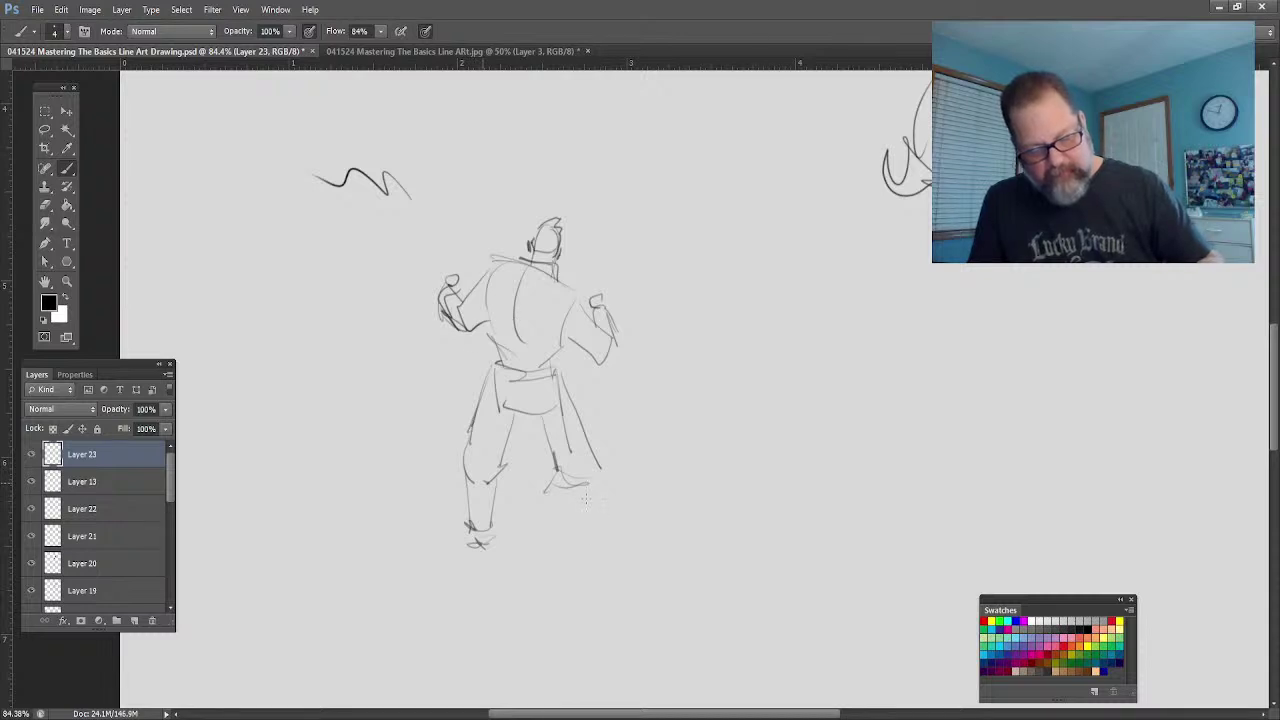
pyautogui.moveTo(468, 481); pyautogui.dragTo(484, 520)
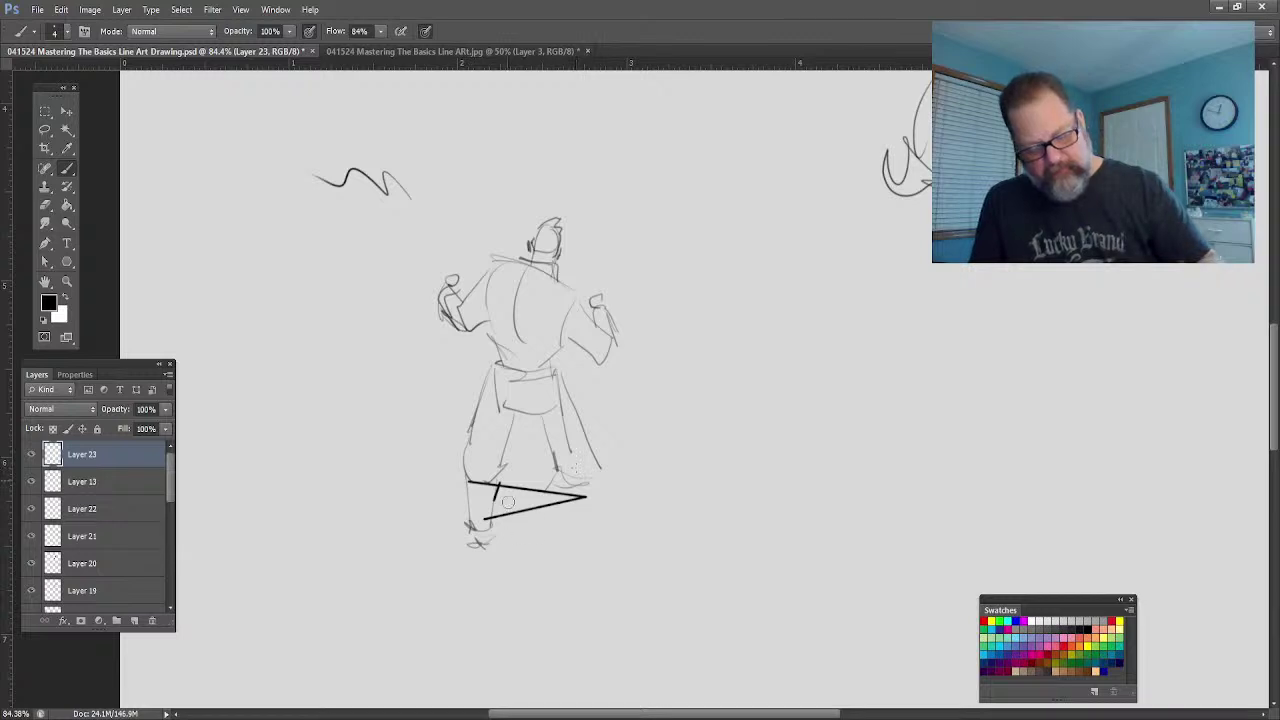
pyautogui.moveTo(590, 494)
pyautogui.mouseDown()
pyautogui.moveTo(545, 489)
pyautogui.moveTo(565, 500)
pyautogui.moveTo(520, 520)
pyautogui.moveTo(562, 508)
pyautogui.moveTo(529, 523)
pyautogui.moveTo(429, 501)
pyautogui.moveTo(499, 478)
pyautogui.moveTo(485, 473)
pyautogui.moveTo(477, 521)
pyautogui.moveTo(461, 489)
pyautogui.mouseUp()
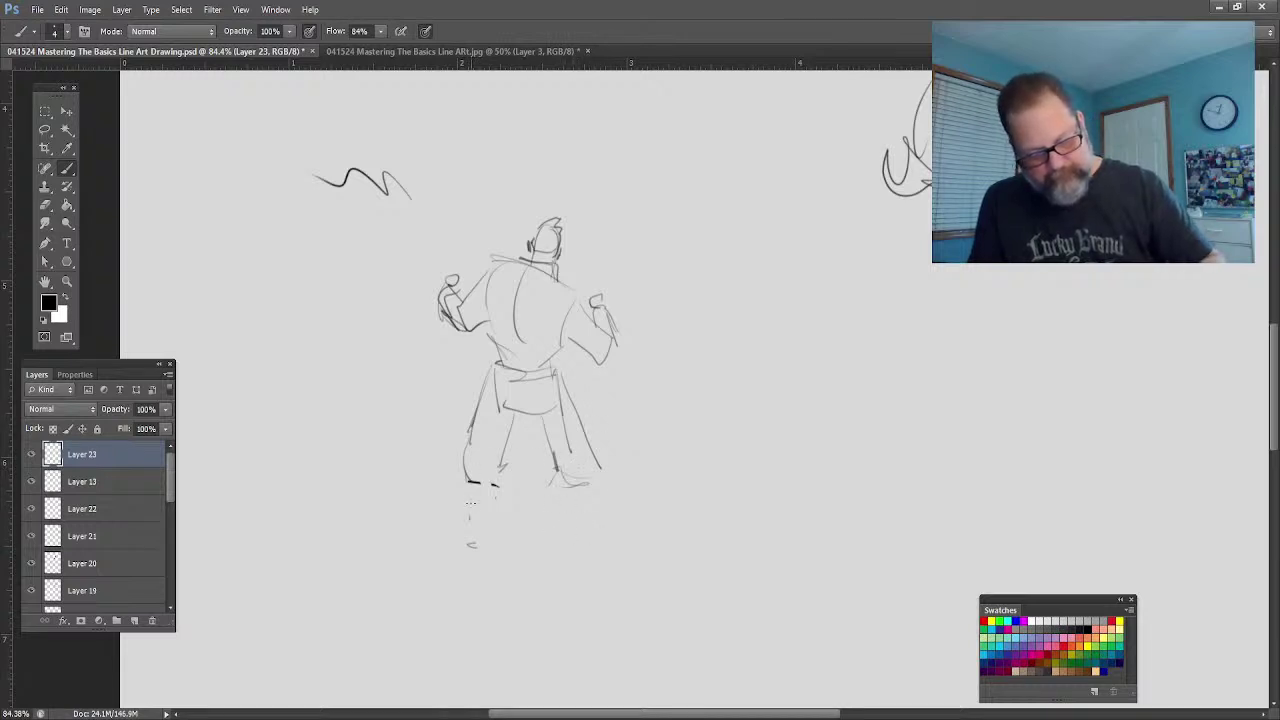
pyautogui.moveTo(498, 516)
pyautogui.mouseDown()
pyautogui.moveTo(470, 542)
pyautogui.moveTo(500, 556)
pyautogui.moveTo(482, 560)
pyautogui.mouseUp()
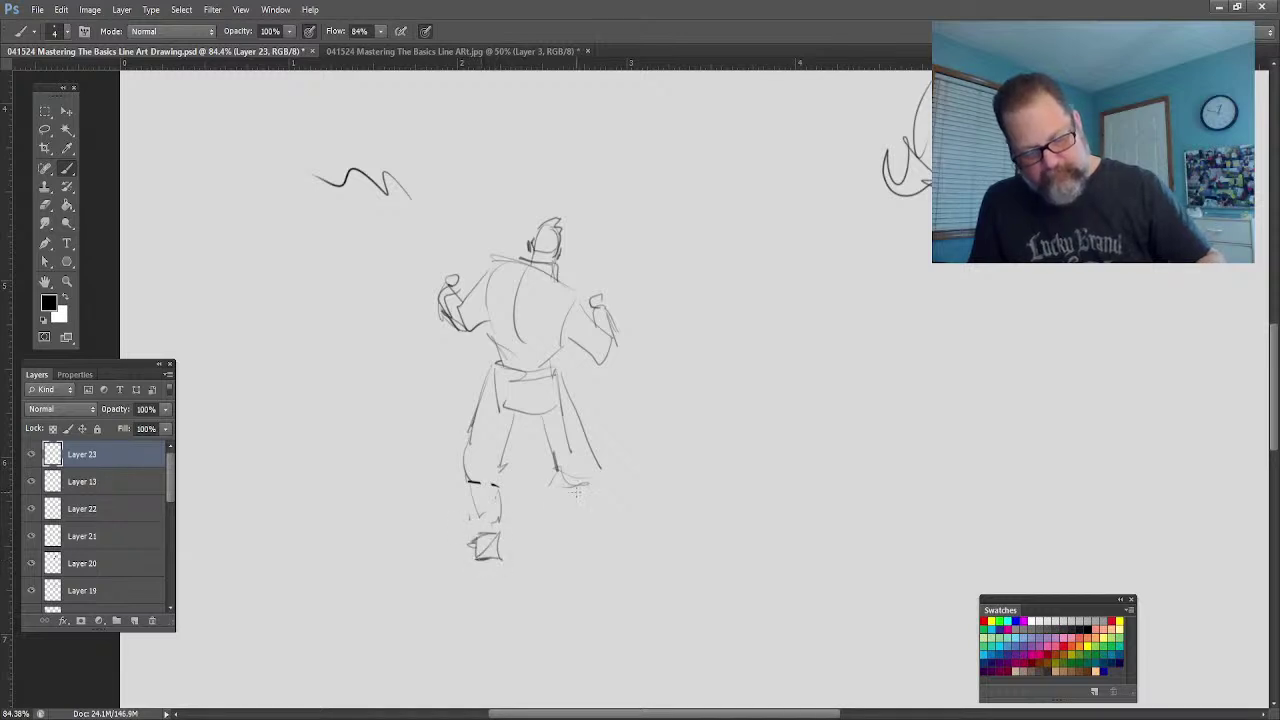
# Step: Sketch the right lower leg stepping outward with its foot, and add a horizon line on both sides of the figure
pyautogui.moveTo(562, 486); pyautogui.dragTo(580, 542)
pyautogui.moveTo(603, 485); pyautogui.dragTo(632, 580)
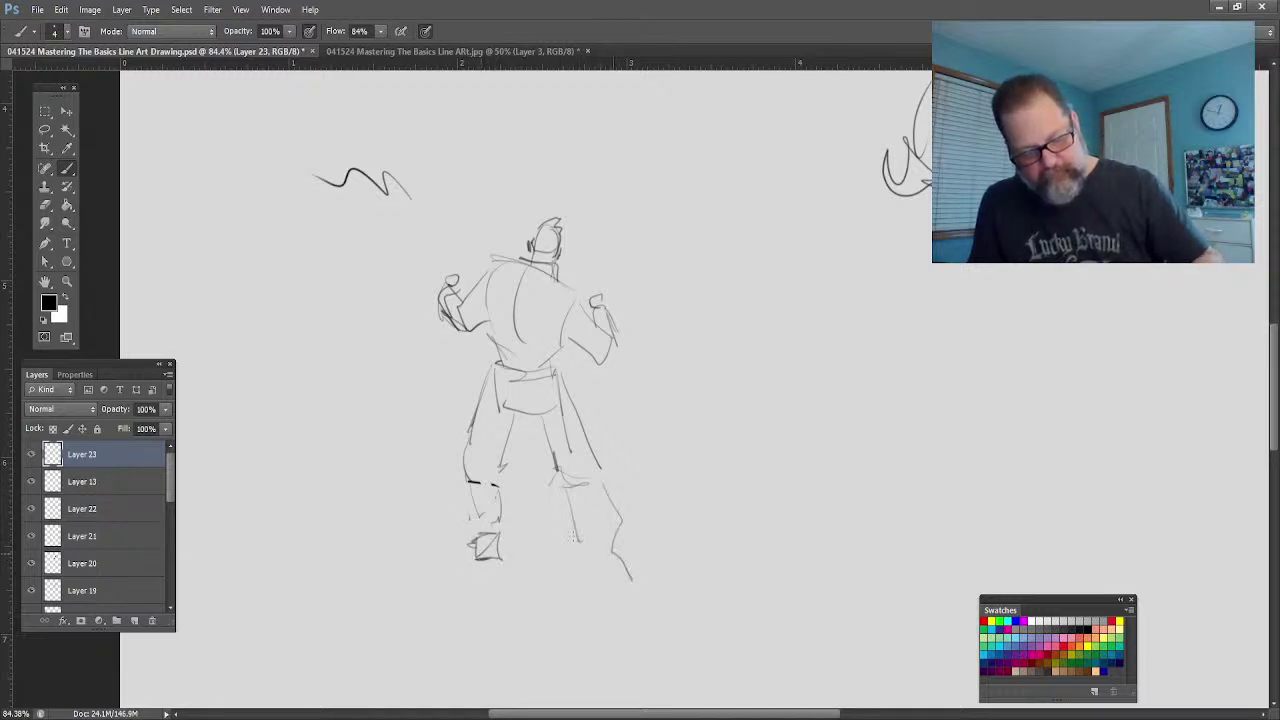
pyautogui.moveTo(576, 545); pyautogui.dragTo(598, 584)
pyautogui.moveTo(598, 584); pyautogui.dragTo(634, 603)
pyautogui.moveTo(604, 598); pyautogui.dragTo(602, 592)
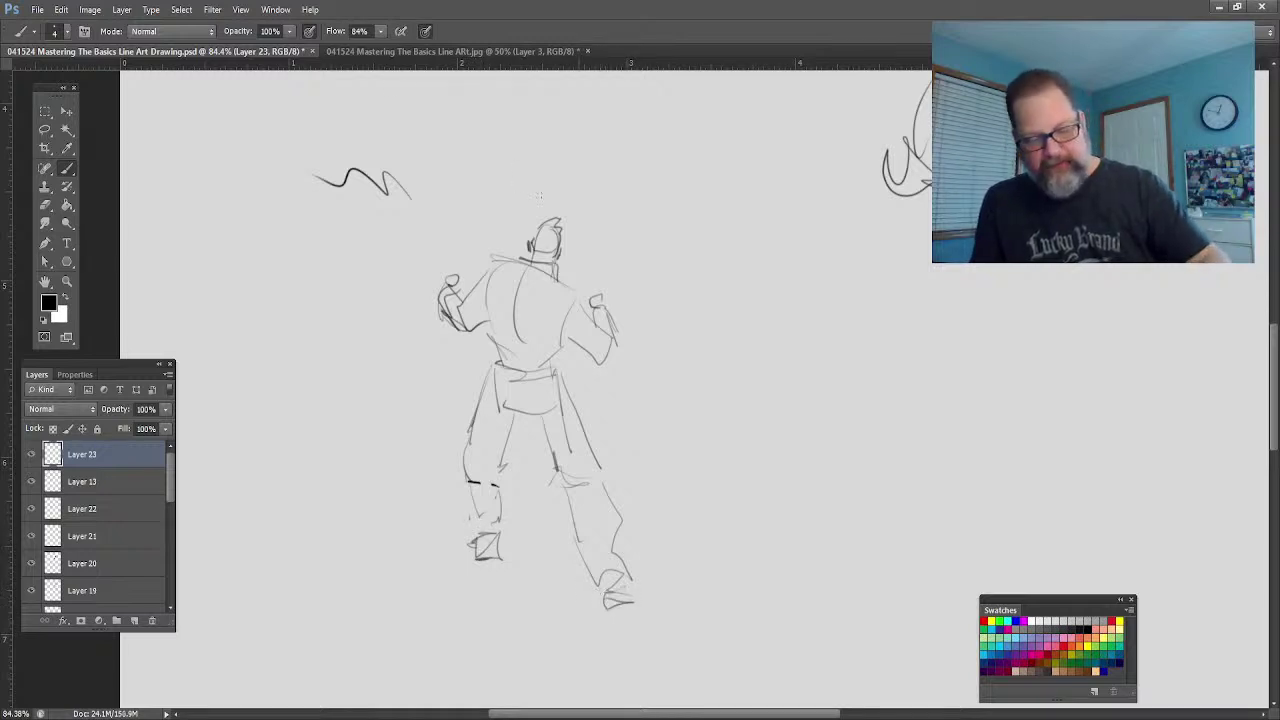
pyautogui.moveTo(850, 462); pyautogui.dragTo(640, 452)
pyautogui.moveTo(430, 464); pyautogui.dragTo(208, 469)
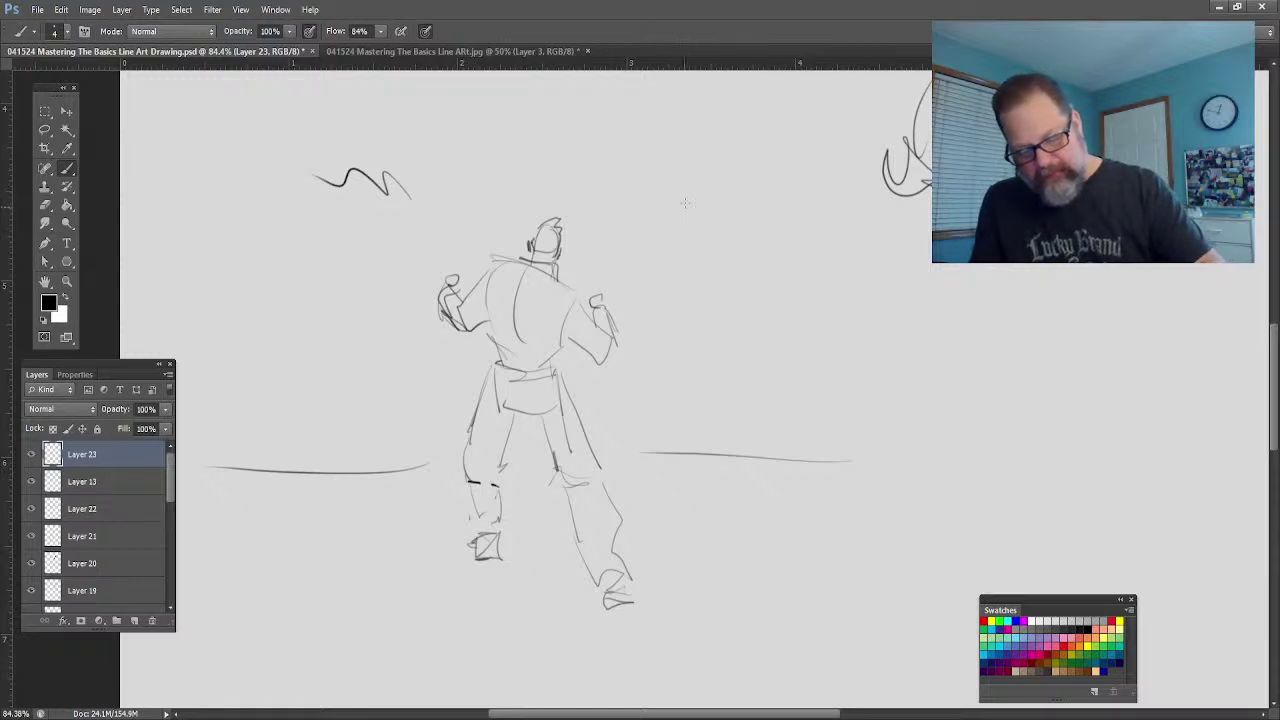
# Step: Rough in a second figure to the right of the first, with an oval head, slanted shoulder line and rounded torso with centre curve
pyautogui.moveTo(668, 188)
pyautogui.mouseDown()
pyautogui.moveTo(688, 213)
pyautogui.moveTo(674, 228)
pyautogui.moveTo(668, 204)
pyautogui.moveTo(673, 235)
pyautogui.moveTo(691, 207)
pyautogui.moveTo(672, 183)
pyautogui.mouseUp()
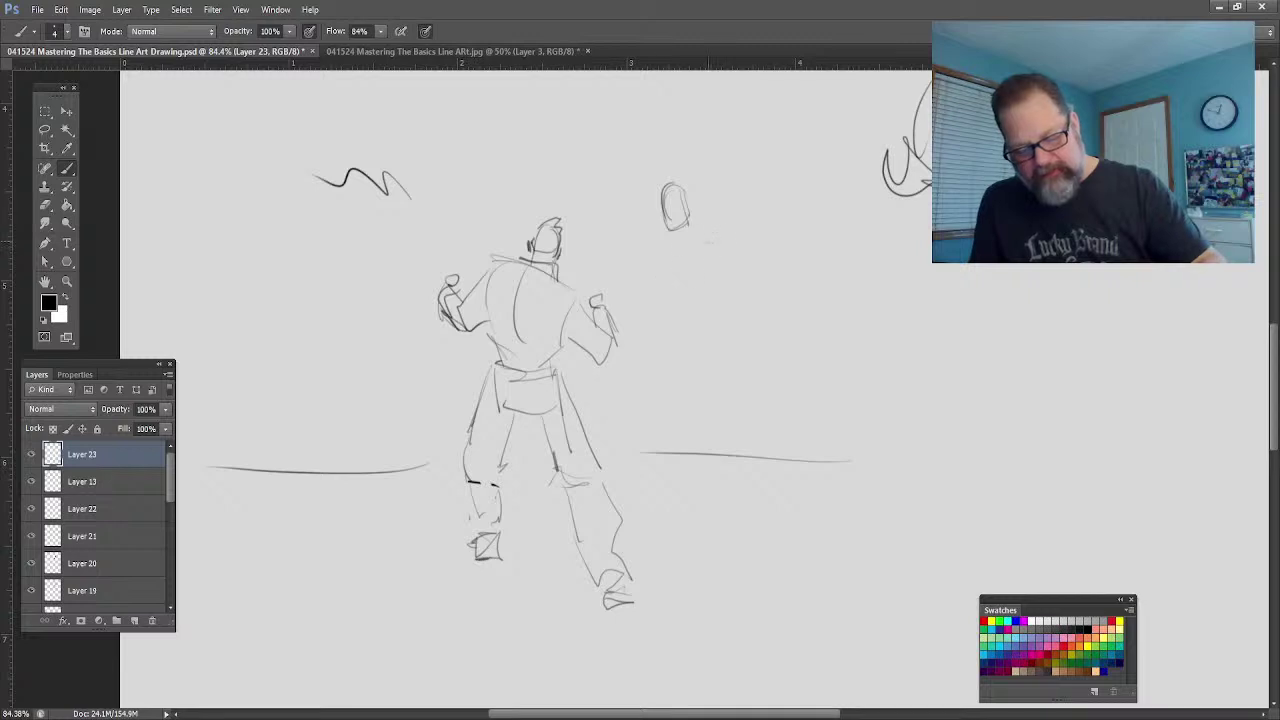
pyautogui.moveTo(640, 265)
pyautogui.mouseDown()
pyautogui.moveTo(717, 244)
pyautogui.moveTo(642, 262)
pyautogui.mouseUp()
pyautogui.moveTo(722, 240)
pyautogui.mouseDown()
pyautogui.moveTo(738, 298)
pyautogui.moveTo(662, 318)
pyautogui.moveTo(678, 262)
pyautogui.mouseUp()
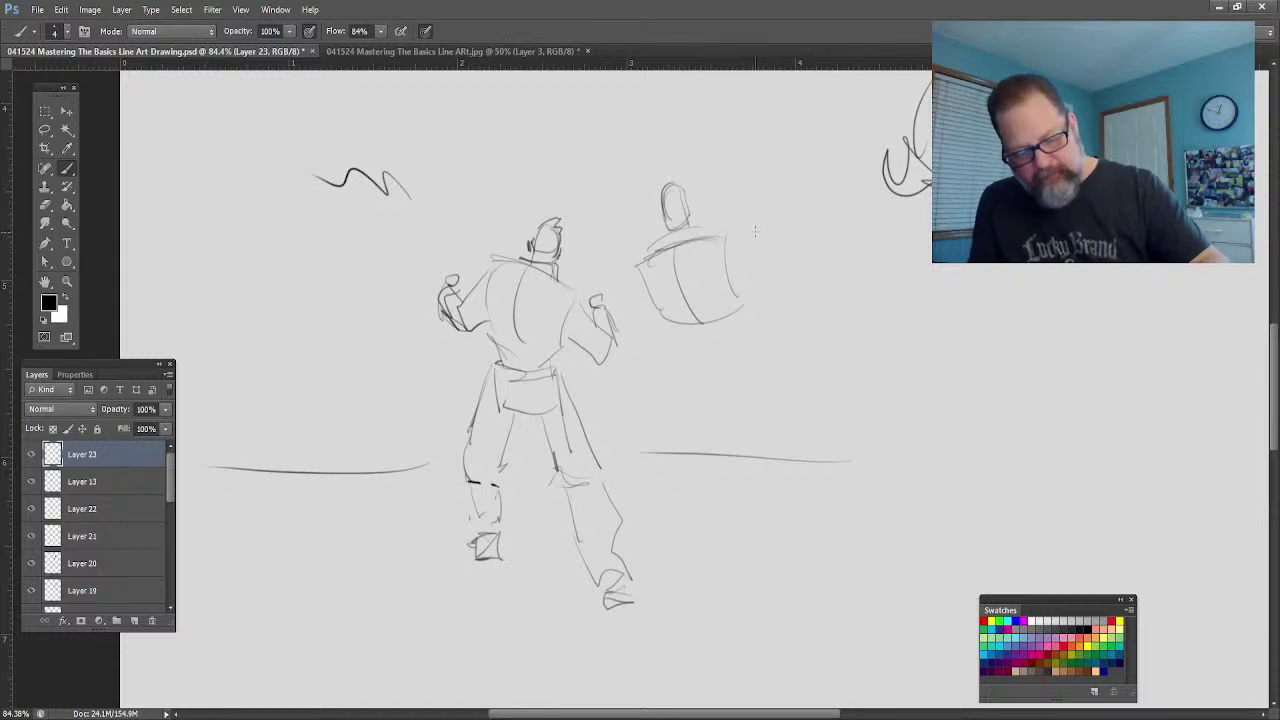
# Step: Sketch the second figure's bent left arm, the right arm stretched outward to a round fist, and the tapering hips
pyautogui.moveTo(644, 298); pyautogui.dragTo(636, 314)
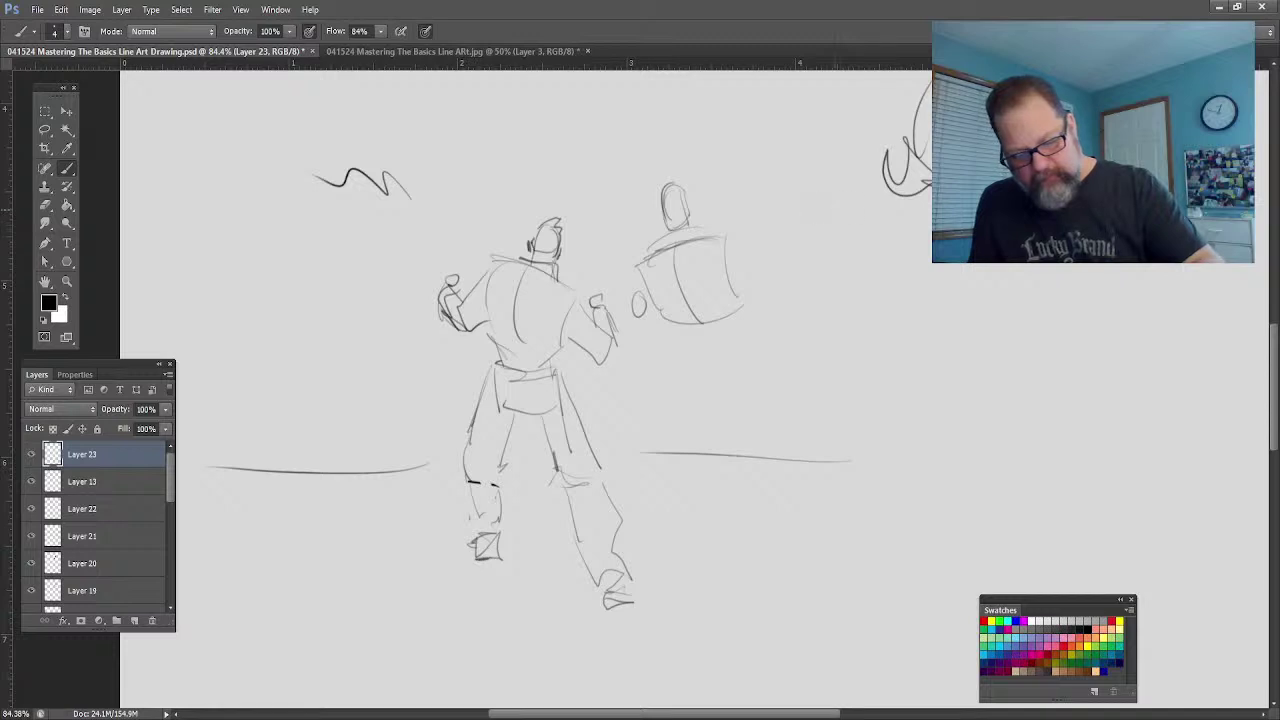
pyautogui.moveTo(838, 205)
pyautogui.mouseDown()
pyautogui.moveTo(830, 226)
pyautogui.moveTo(772, 237)
pyautogui.mouseUp()
pyautogui.moveTo(826, 228)
pyautogui.mouseDown()
pyautogui.moveTo(778, 256)
pyautogui.moveTo(705, 224)
pyautogui.mouseUp()
pyautogui.moveTo(770, 251)
pyautogui.mouseDown()
pyautogui.moveTo(716, 262)
pyautogui.moveTo(720, 231)
pyautogui.moveTo(634, 252)
pyautogui.moveTo(624, 322)
pyautogui.moveTo(715, 366)
pyautogui.mouseUp()
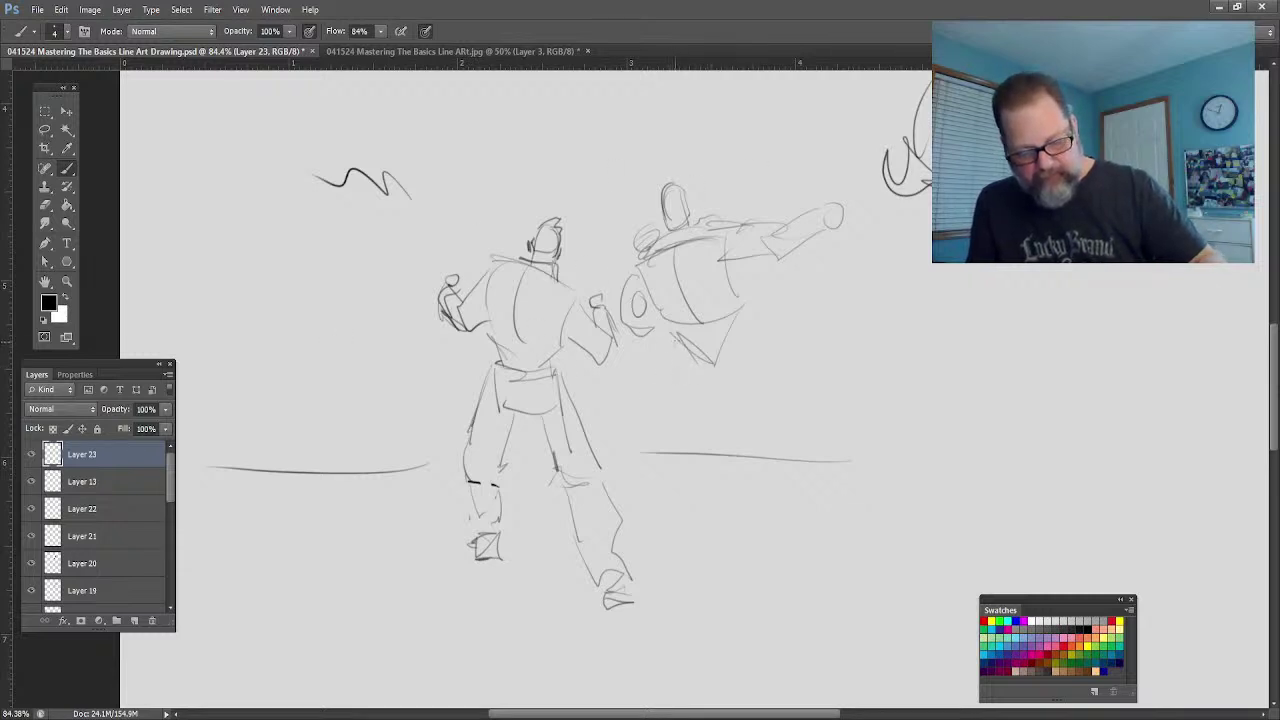
# Step: Draw the second figure's legs in a wide stance, with the left knee bent and the right leg extended outward, including both feet
pyautogui.moveTo(668, 344); pyautogui.dragTo(643, 410)
pyautogui.moveTo(712, 371)
pyautogui.mouseDown()
pyautogui.moveTo(674, 426)
pyautogui.moveTo(696, 478)
pyautogui.moveTo(678, 496)
pyautogui.moveTo(646, 493)
pyautogui.moveTo(645, 425)
pyautogui.moveTo(672, 501)
pyautogui.mouseUp()
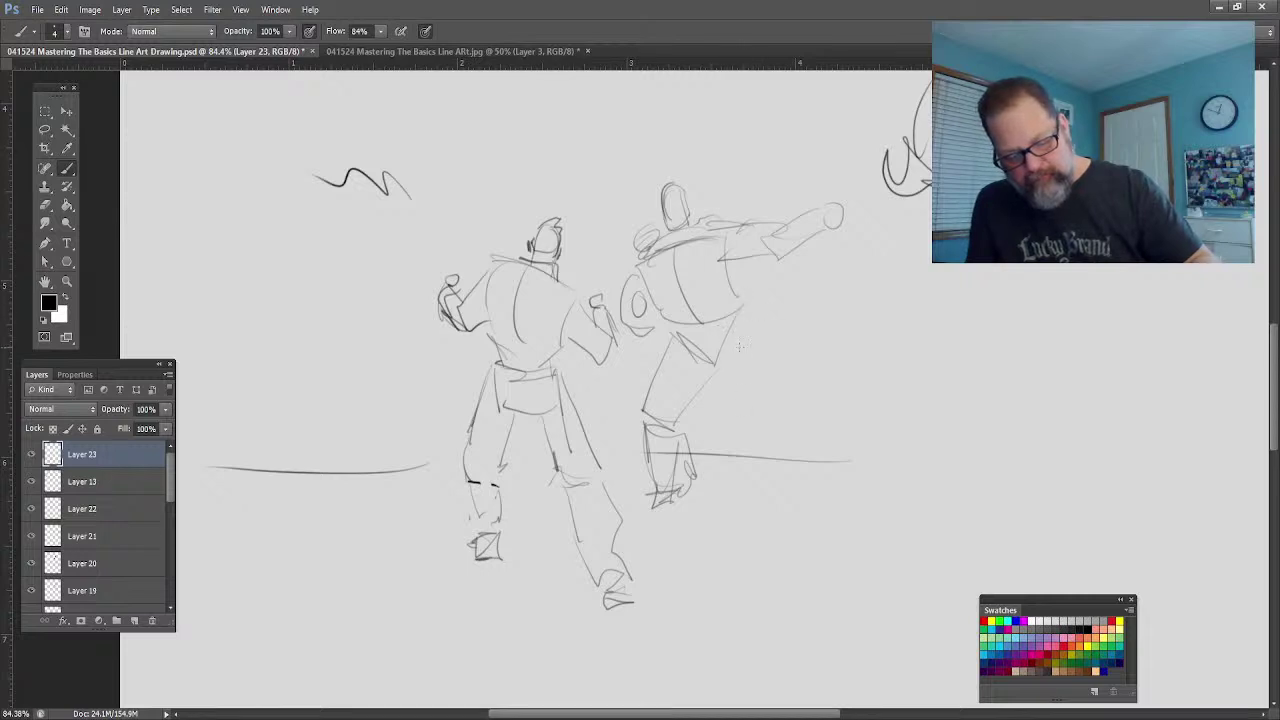
pyautogui.moveTo(743, 315); pyautogui.dragTo(785, 411)
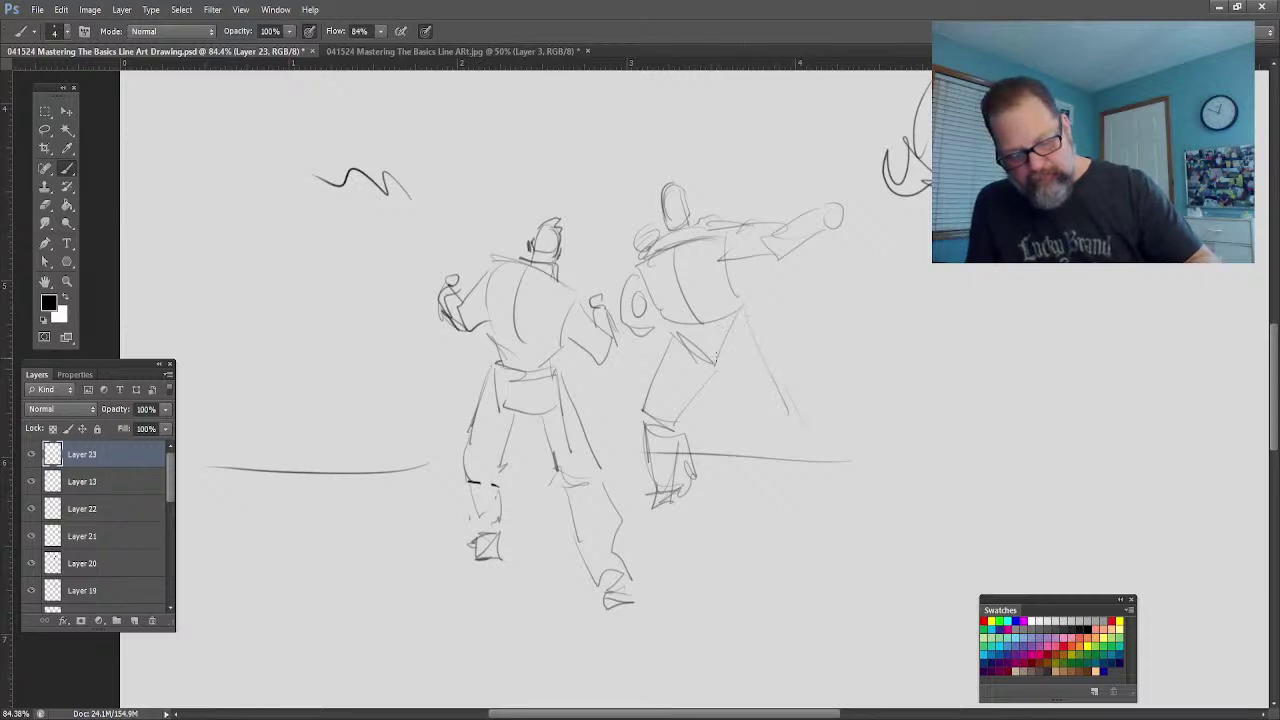
pyautogui.moveTo(730, 370)
pyautogui.mouseDown()
pyautogui.moveTo(798, 438)
pyautogui.moveTo(806, 472)
pyautogui.mouseUp()
pyautogui.moveTo(792, 426)
pyautogui.mouseDown()
pyautogui.moveTo(784, 484)
pyautogui.moveTo(826, 500)
pyautogui.mouseUp()
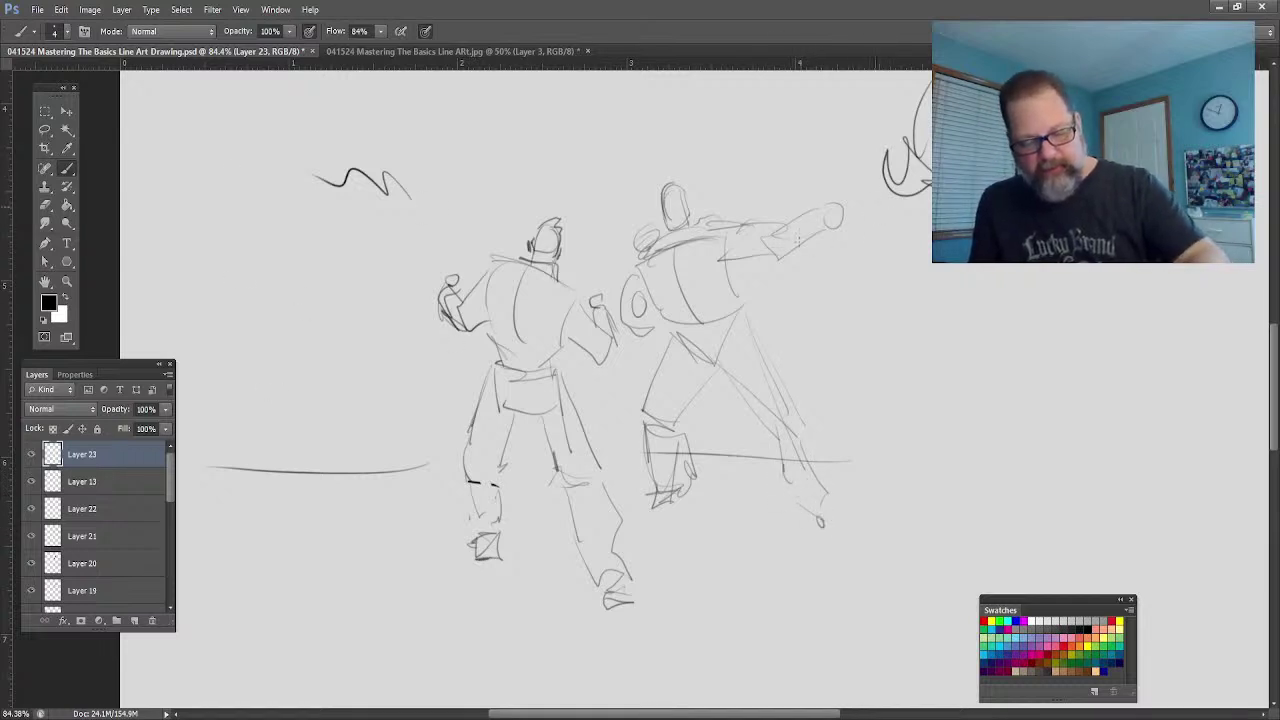
# Step: Draw long sweeping background lines extending outward behind the shoulders of both figures
pyautogui.moveTo(632, 258); pyautogui.dragTo(875, 207)
pyautogui.moveTo(512, 237); pyautogui.dragTo(272, 182)
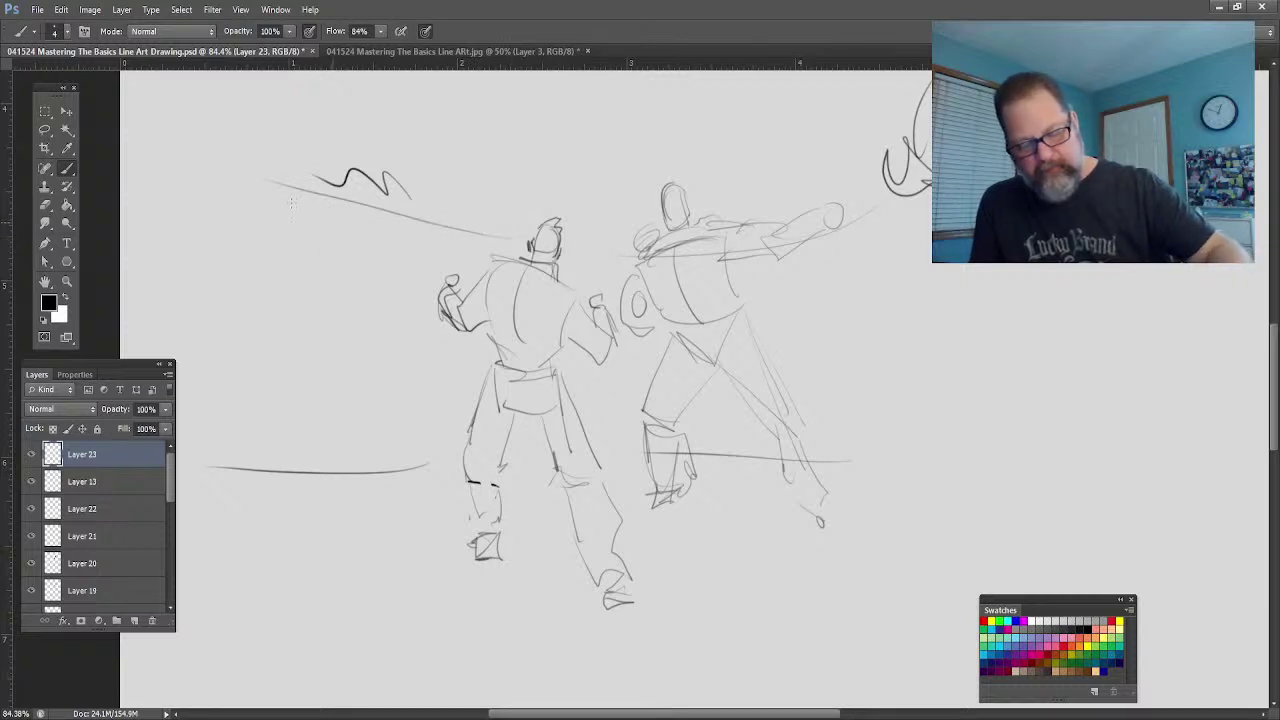
pyautogui.moveTo(632, 285); pyautogui.dragTo(874, 231)
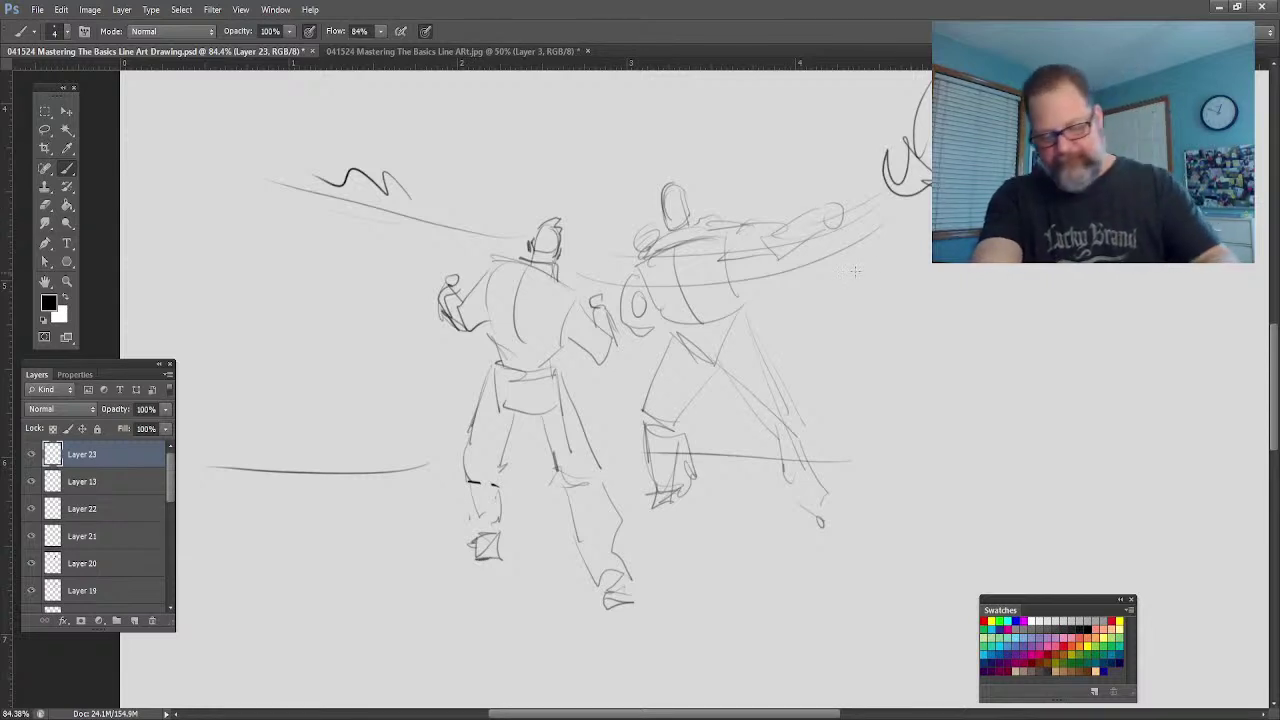
# Step: Draw straight frame lines below, above and to the right of the two fighting figures
pyautogui.moveTo(975, 270); pyautogui.dragTo(974, 520)
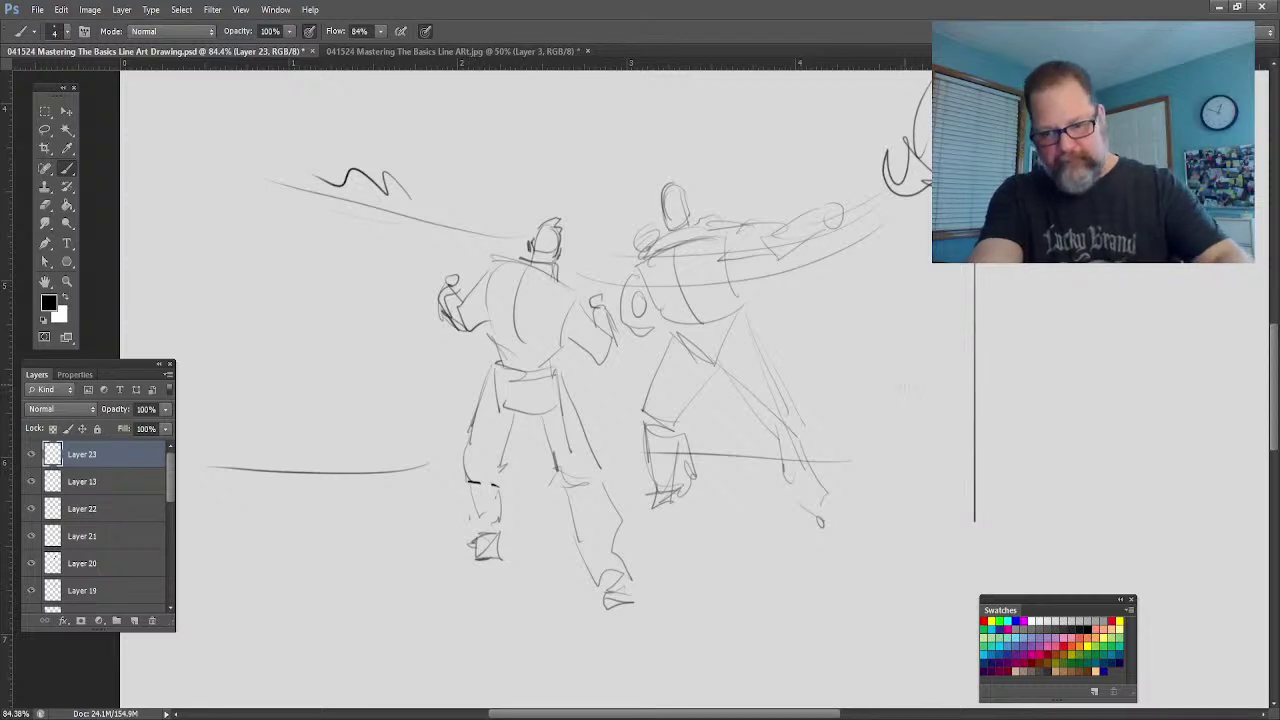
pyautogui.hotkey('ctrl', 'z')
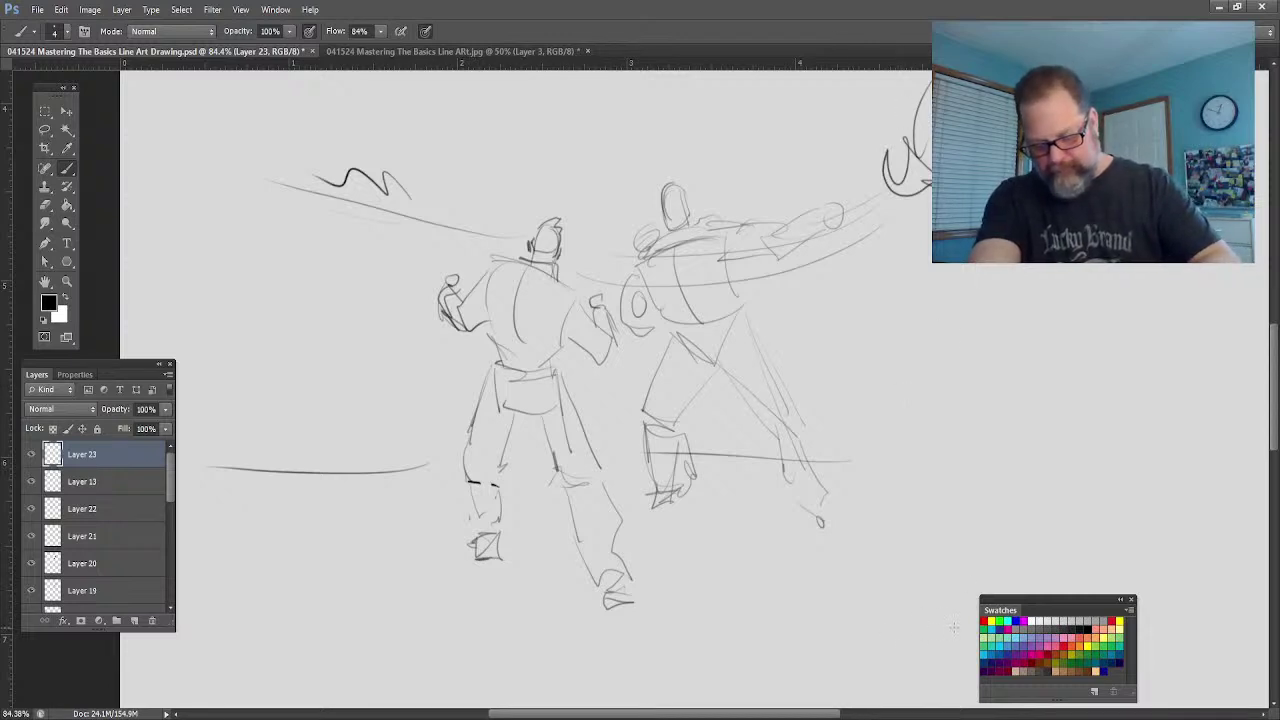
pyautogui.moveTo(953, 627); pyautogui.dragTo(176, 627)
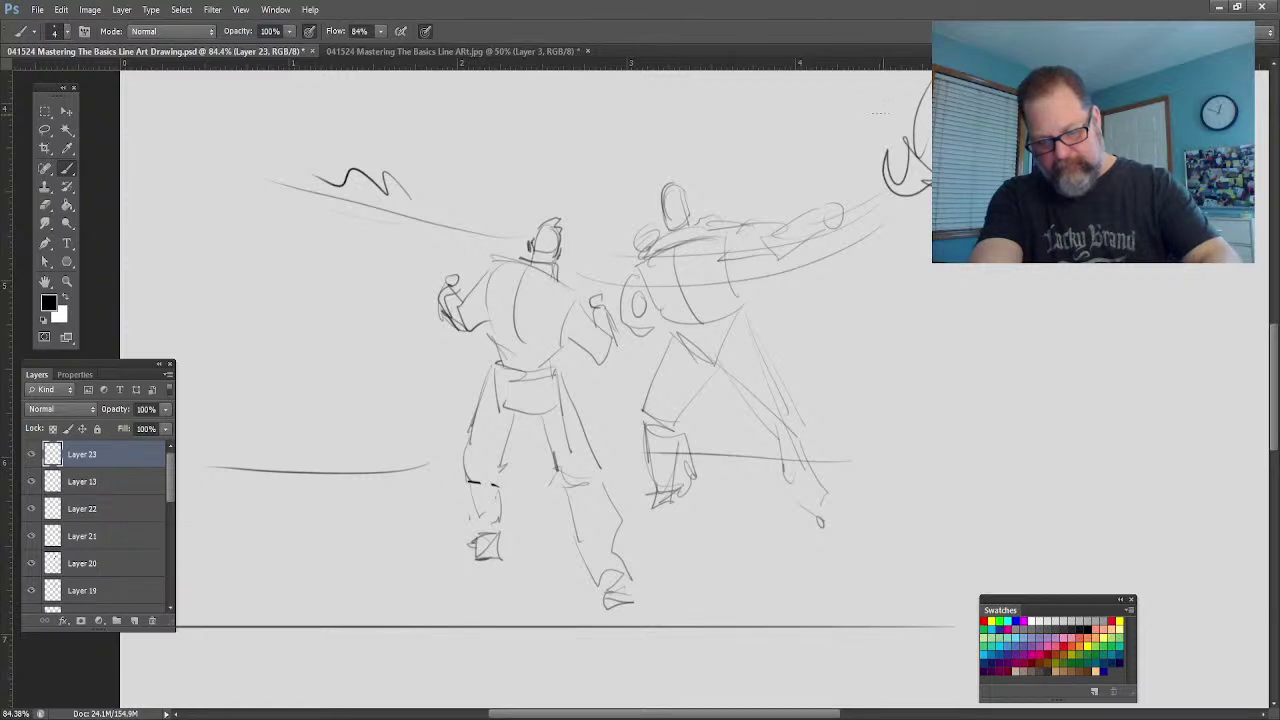
pyautogui.moveTo(880, 113)
pyautogui.mouseDown()
pyautogui.moveTo(131, 166)
pyautogui.moveTo(124, 114)
pyautogui.mouseUp()
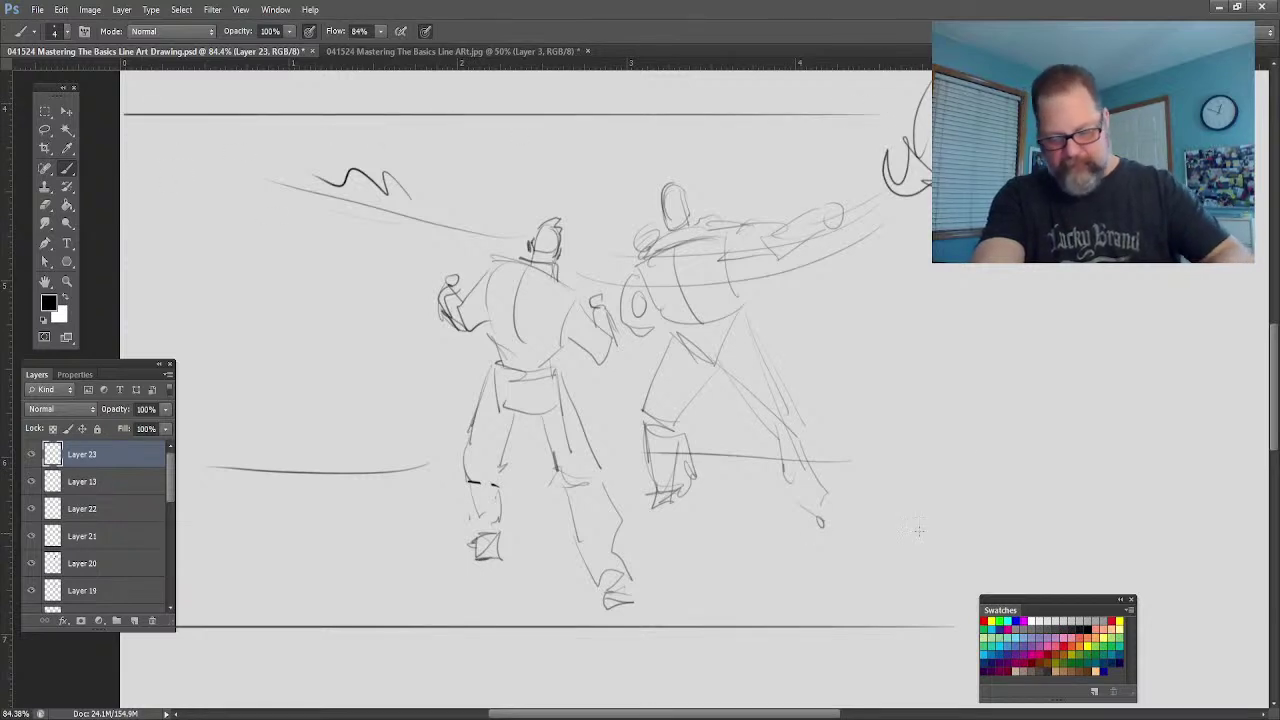
pyautogui.moveTo(986, 115); pyautogui.dragTo(984, 596)
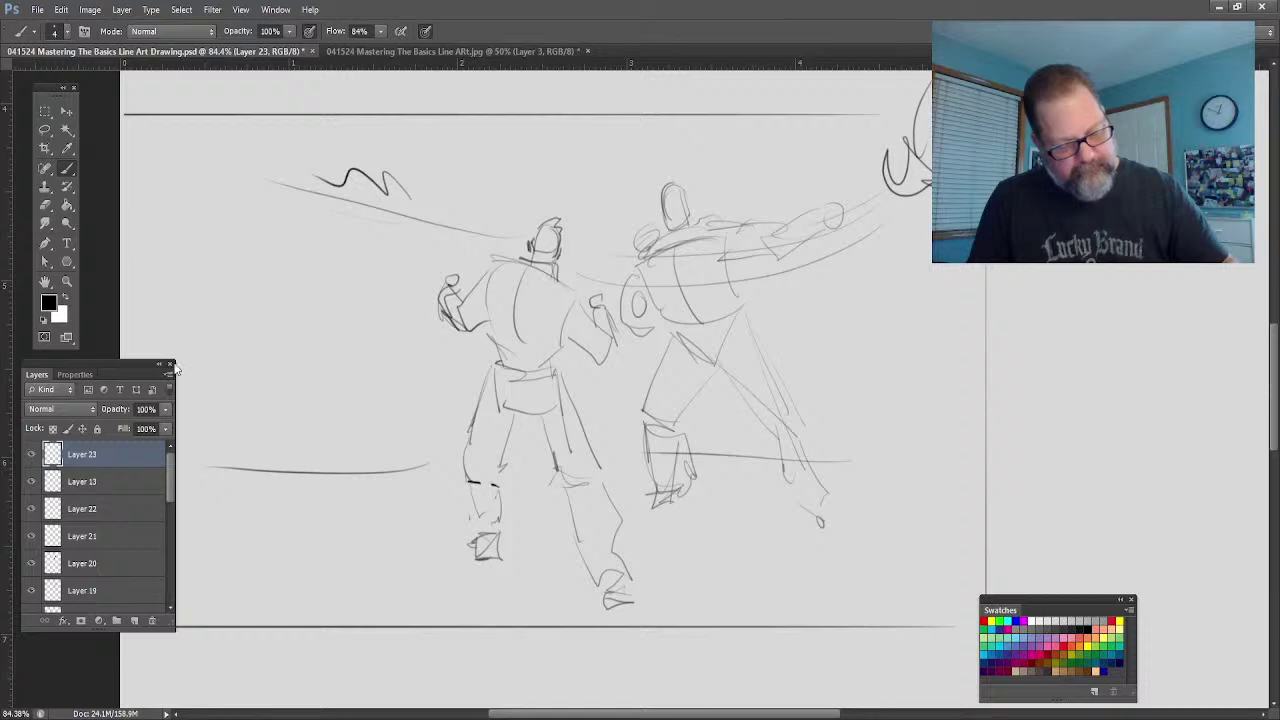
# Step: Add a new layer and try brushing broad grey tone with a size 72 brush over the ground beside the first figure
pyautogui.hotkey('ctrl', 'shift', 'alt', 'n')
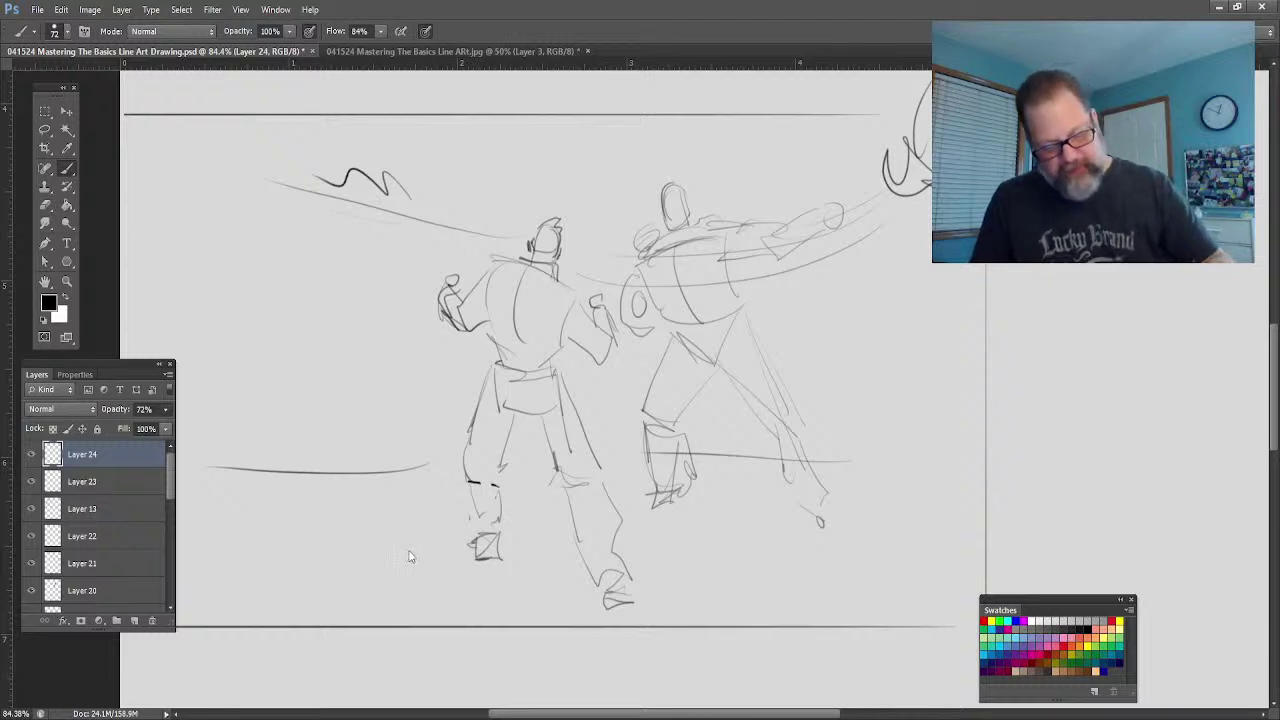
pyautogui.moveTo(374, 540)
pyautogui.mouseDown()
pyautogui.moveTo(455, 478)
pyautogui.moveTo(230, 495)
pyautogui.moveTo(440, 470)
pyautogui.moveTo(381, 588)
pyautogui.moveTo(224, 510)
pyautogui.moveTo(200, 590)
pyautogui.moveTo(465, 598)
pyautogui.mouseUp()
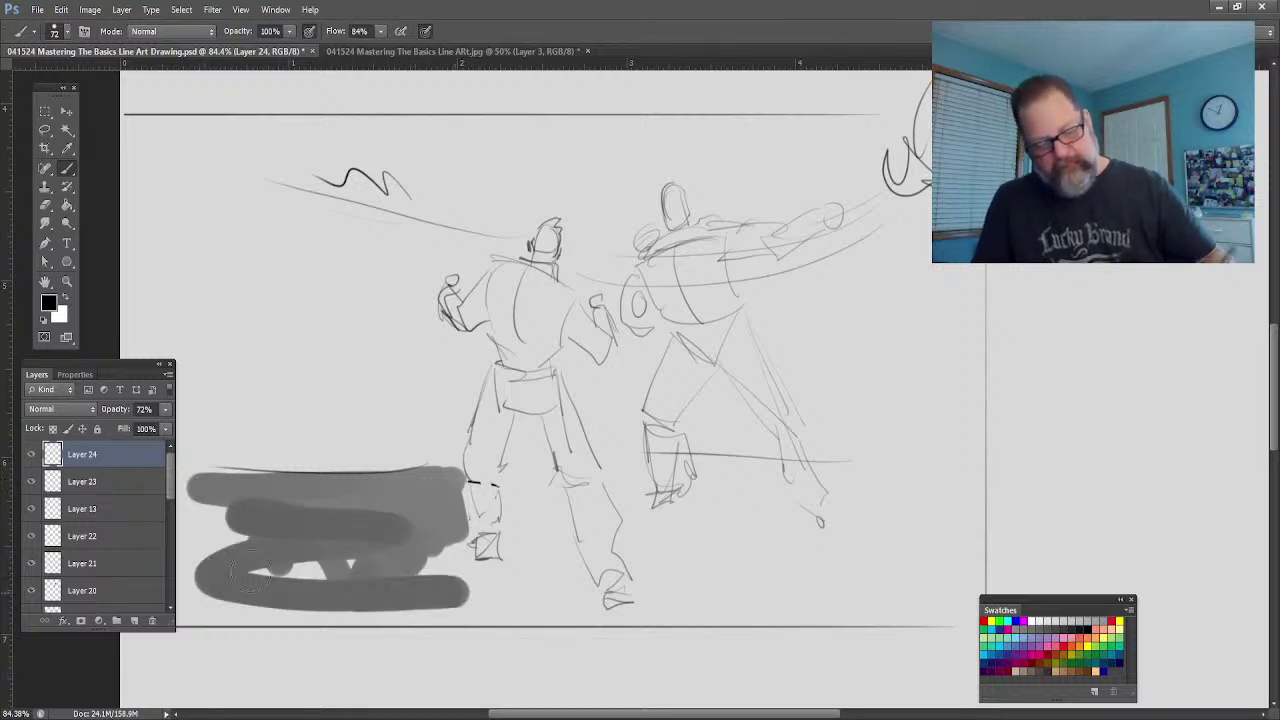
pyautogui.hotkey('ctrl', 'z')
# Step: Lasso the ground area between the horizon and the bottom frame line, and fill it with black
pyautogui.press('l')
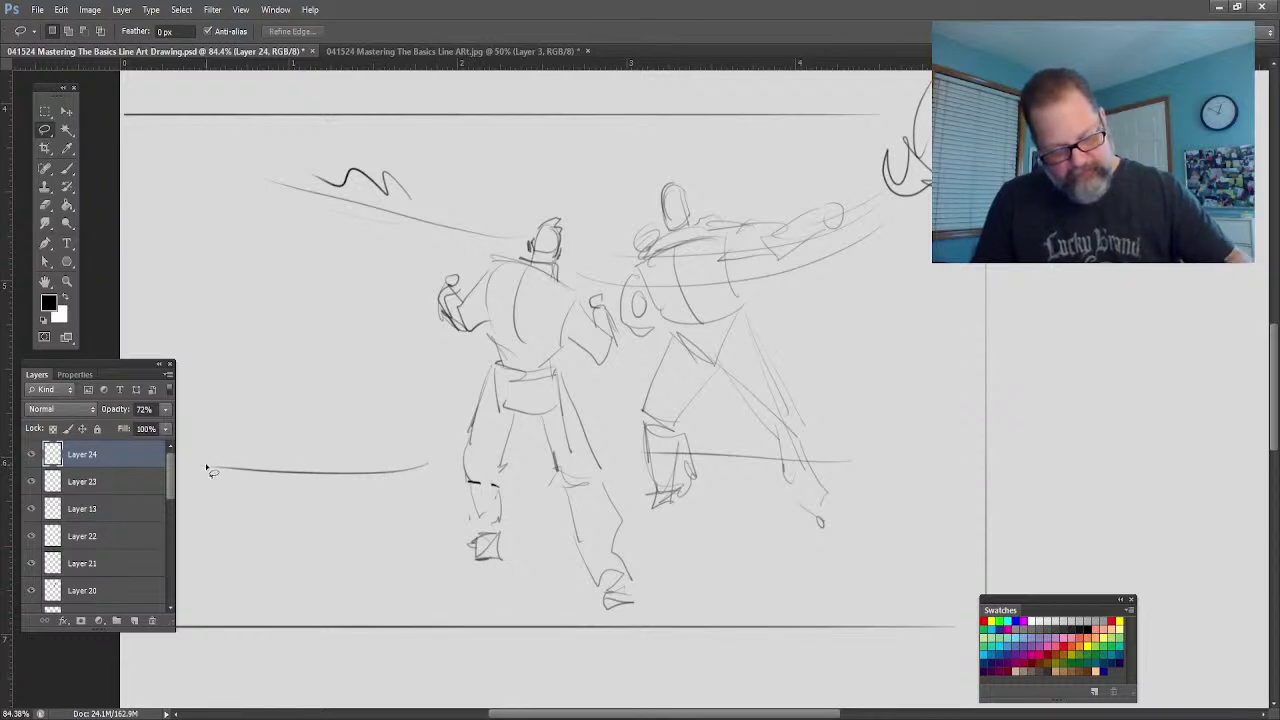
pyautogui.moveTo(212, 474)
pyautogui.mouseDown()
pyautogui.moveTo(690, 462)
pyautogui.moveTo(963, 472)
pyautogui.moveTo(890, 626)
pyautogui.moveTo(181, 634)
pyautogui.mouseUp()
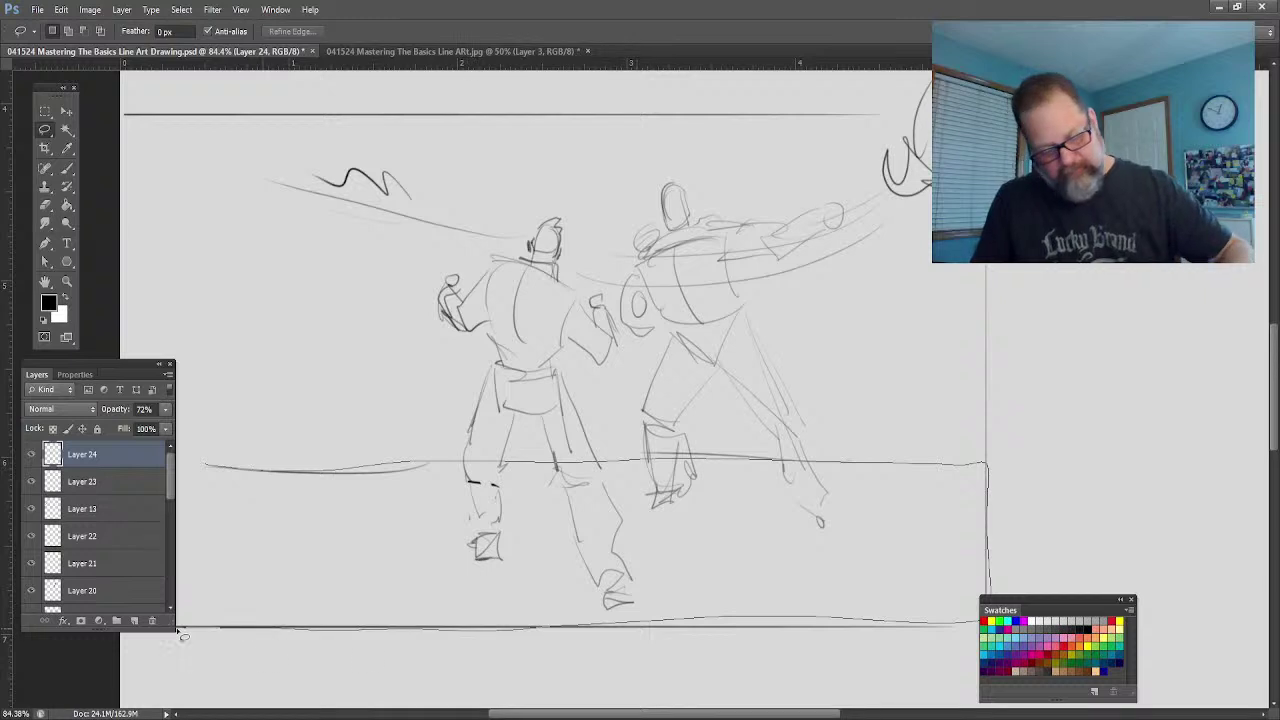
pyautogui.moveTo(188, 468); pyautogui.dragTo(200, 463)
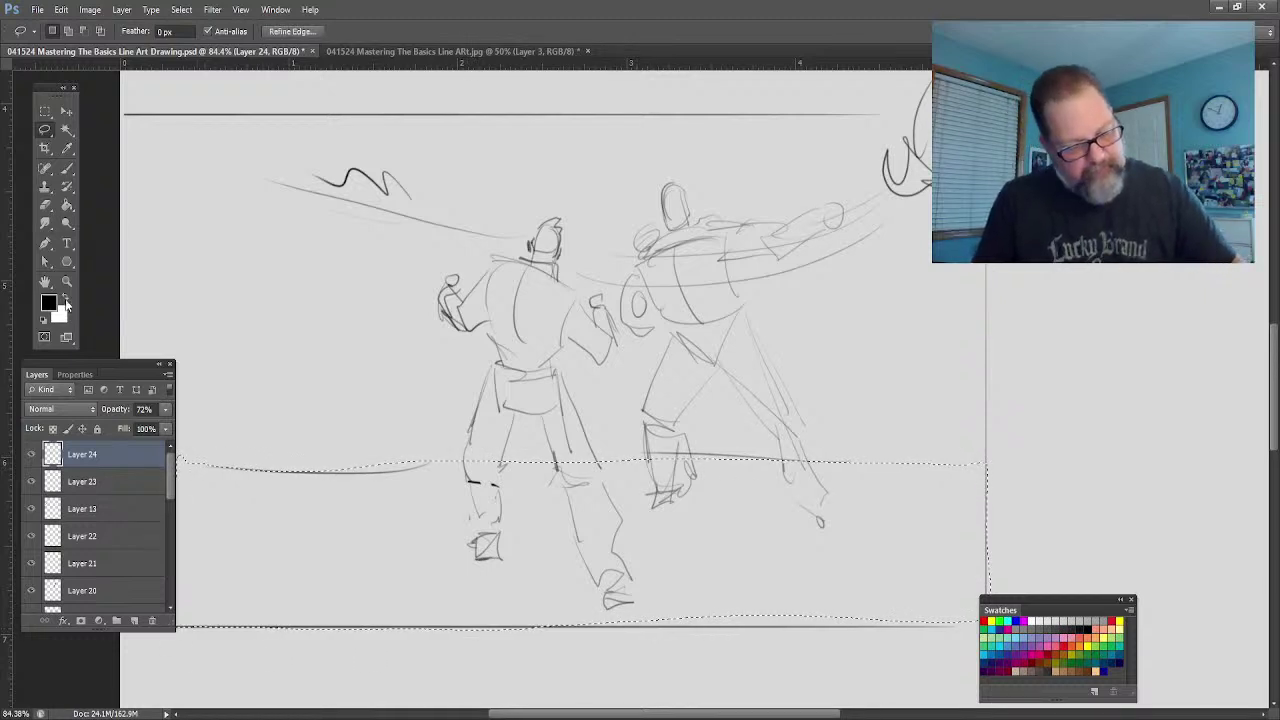
pyautogui.click(68, 207)
pyautogui.click(408, 549)
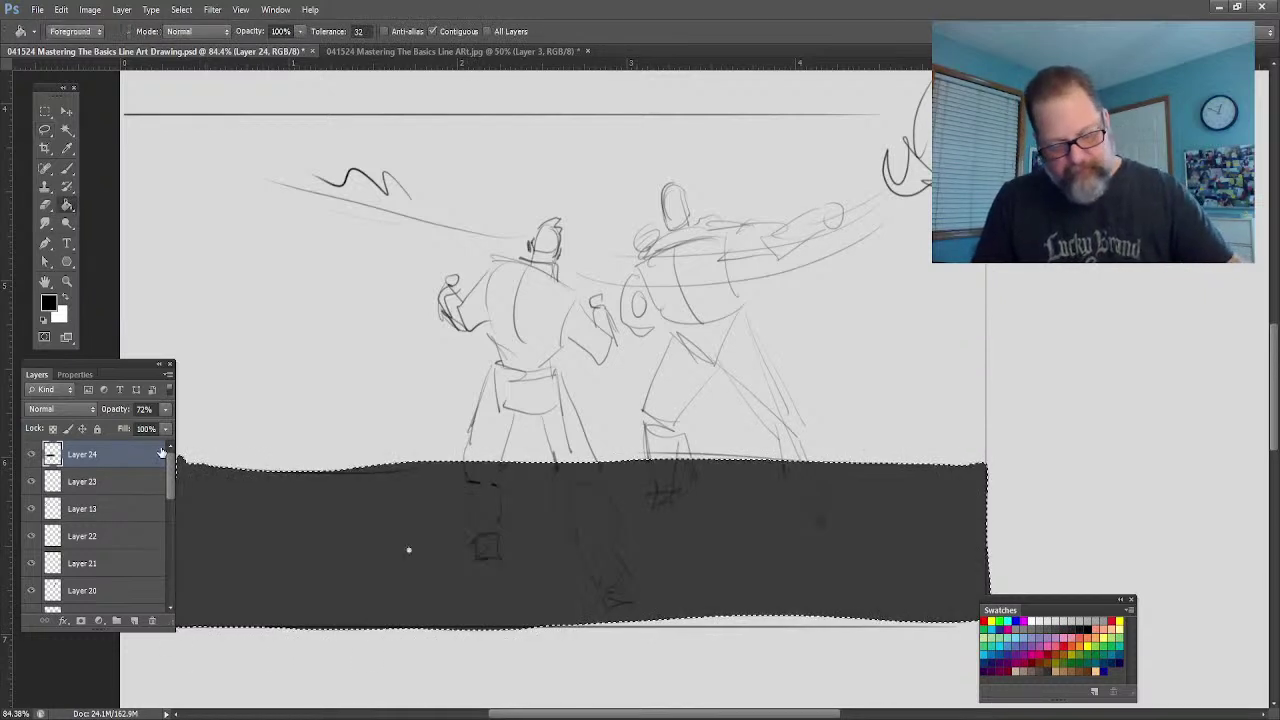
# Step: Lower the ground tone layer's opacity to 38% and deselect the ground area
pyautogui.click(165, 409)
pyautogui.moveTo(128, 427); pyautogui.dragTo(117, 427)
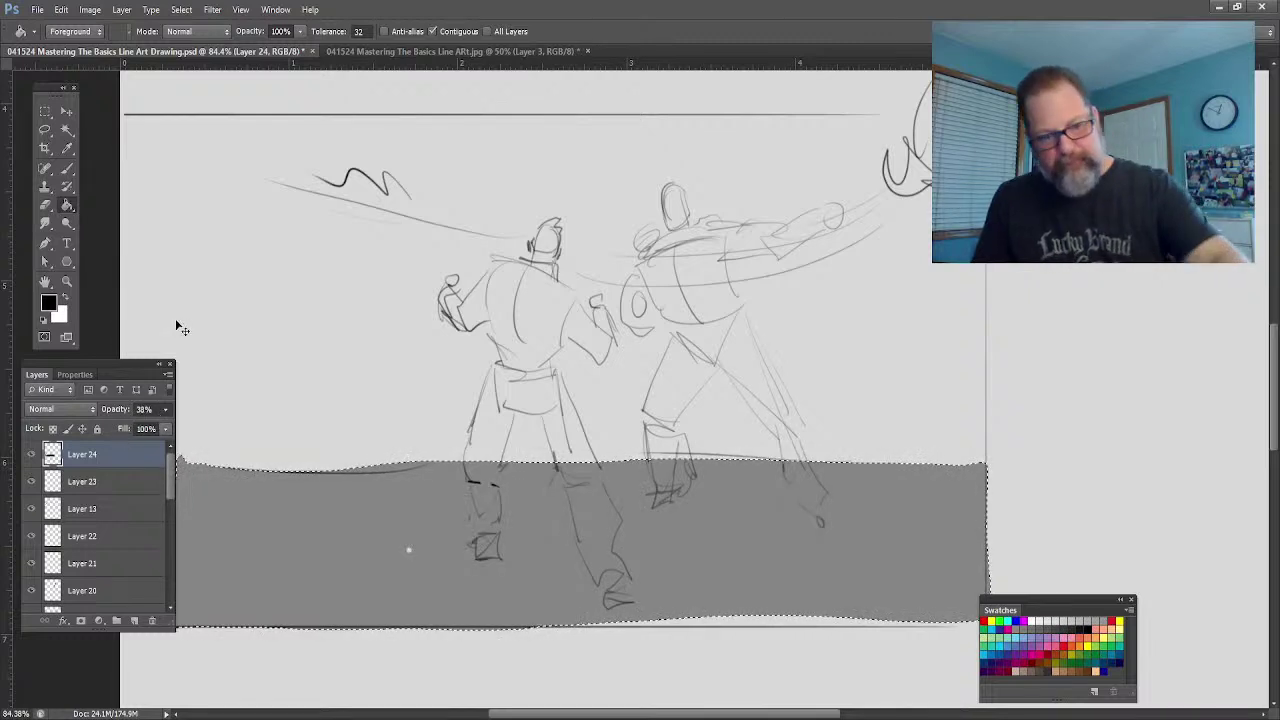
pyautogui.hotkey('ctrl', 'd')
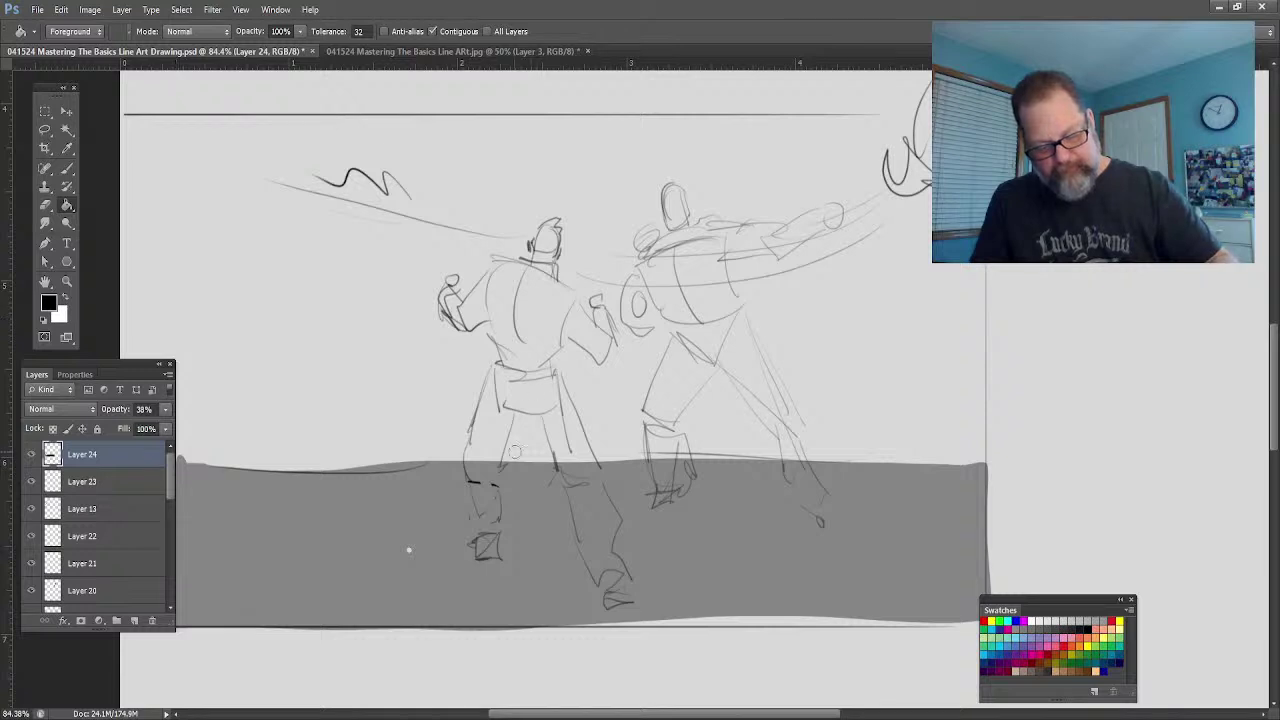
# Step: Erase the grey ground tone from inside the lower legs and feet of both figures
pyautogui.moveTo(487, 460)
pyautogui.mouseDown()
pyautogui.moveTo(492, 513)
pyautogui.moveTo(478, 481)
pyautogui.mouseUp()
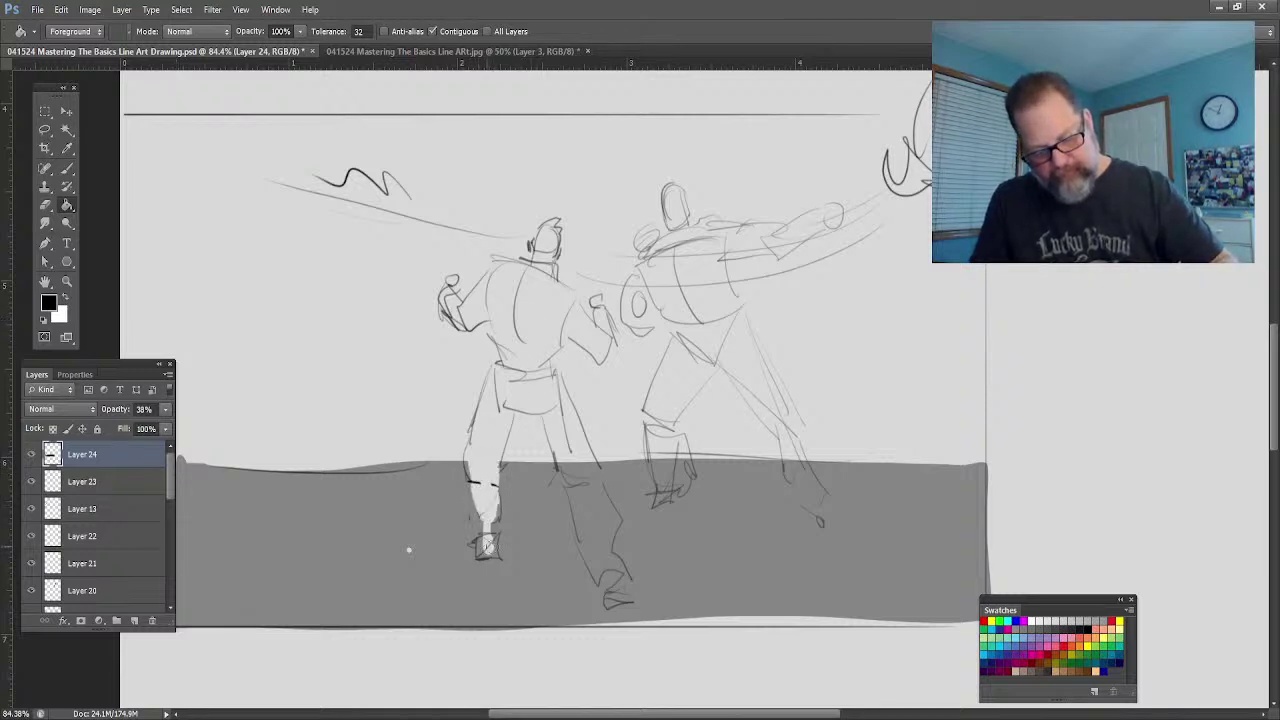
pyautogui.moveTo(485, 548); pyautogui.dragTo(482, 540)
pyautogui.moveTo(560, 465)
pyautogui.mouseDown()
pyautogui.moveTo(570, 492)
pyautogui.moveTo(582, 468)
pyautogui.moveTo(598, 495)
pyautogui.moveTo(598, 555)
pyautogui.moveTo(576, 500)
pyautogui.moveTo(588, 555)
pyautogui.moveTo(608, 520)
pyautogui.moveTo(614, 598)
pyautogui.mouseUp()
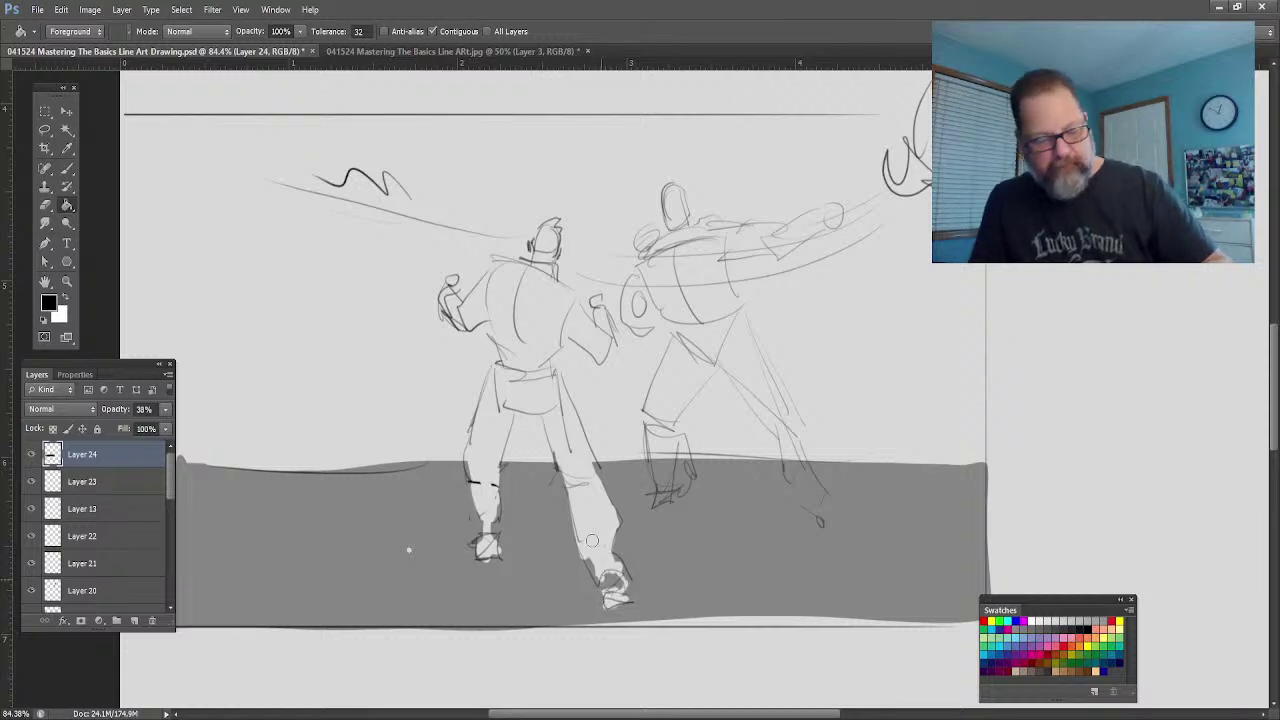
pyautogui.moveTo(654, 452)
pyautogui.mouseDown()
pyautogui.moveTo(662, 492)
pyautogui.moveTo(684, 470)
pyautogui.moveTo(685, 490)
pyautogui.moveTo(662, 406)
pyautogui.mouseUp()
pyautogui.moveTo(795, 456)
pyautogui.mouseDown()
pyautogui.moveTo(818, 505)
pyautogui.moveTo(797, 472)
pyautogui.mouseUp()
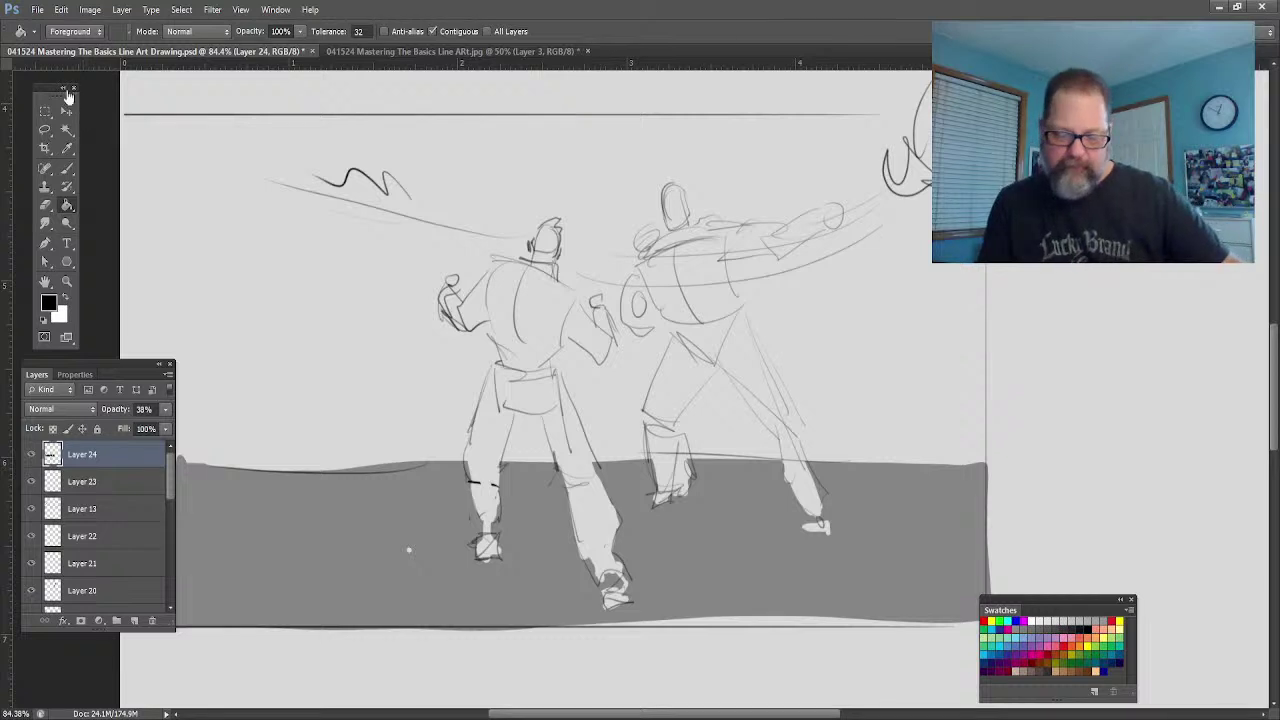
# Step: Lasso the first figure's torso and upper arms, and fill the shirt shape with the black foreground colour
pyautogui.click(67, 169)
pyautogui.click(44, 130)
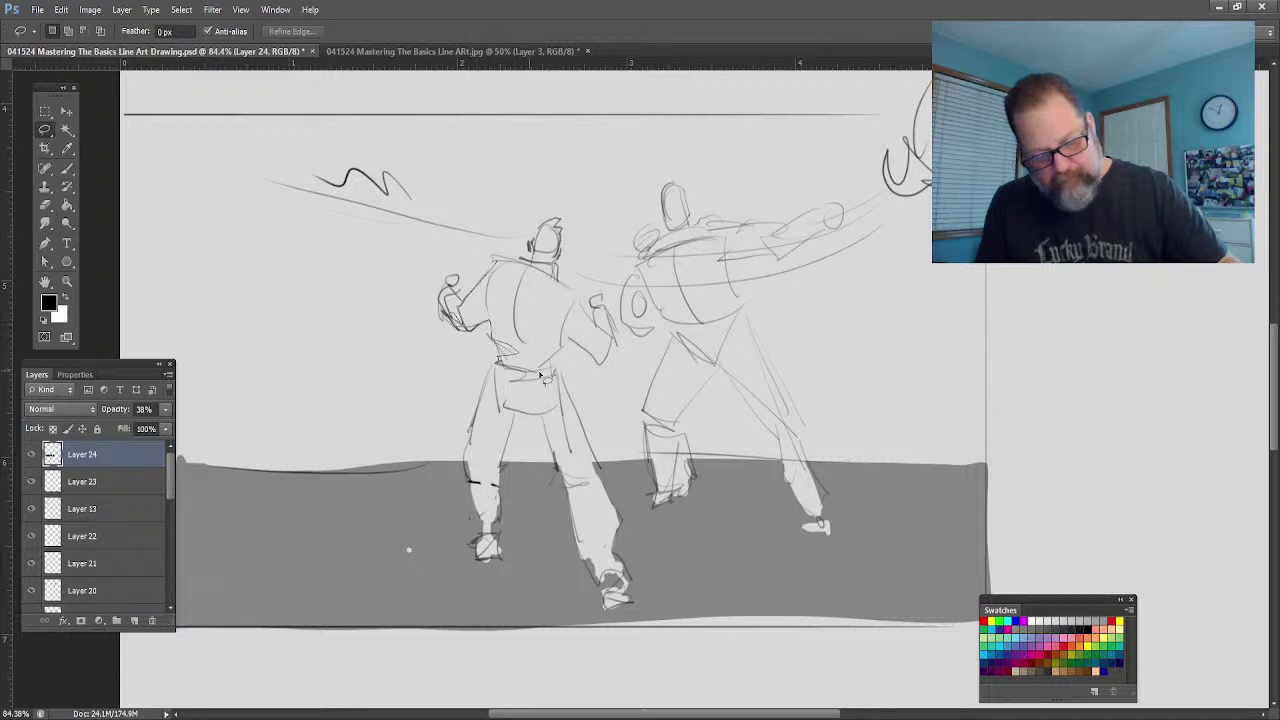
pyautogui.moveTo(566, 358)
pyautogui.mouseDown()
pyautogui.moveTo(570, 340)
pyautogui.moveTo(616, 360)
pyautogui.moveTo(574, 312)
pyautogui.mouseUp()
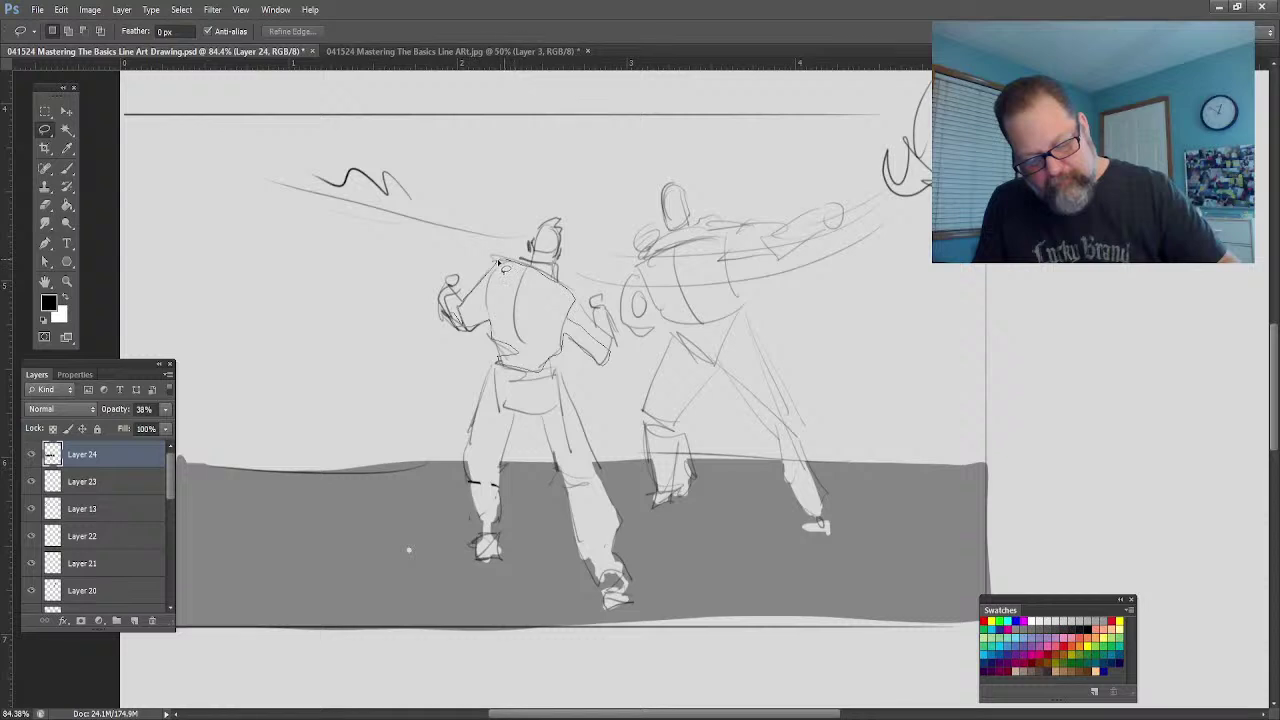
pyautogui.moveTo(498, 262); pyautogui.dragTo(462, 318)
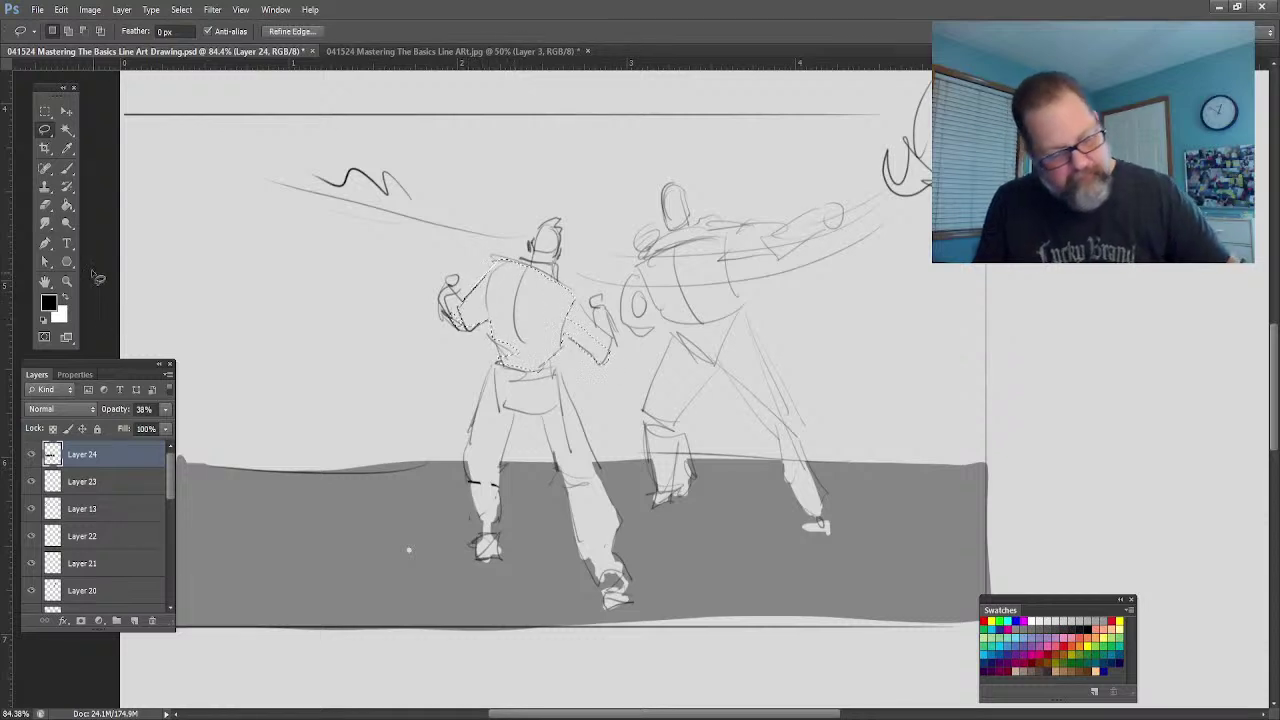
pyautogui.click(67, 205)
pyautogui.click(505, 320)
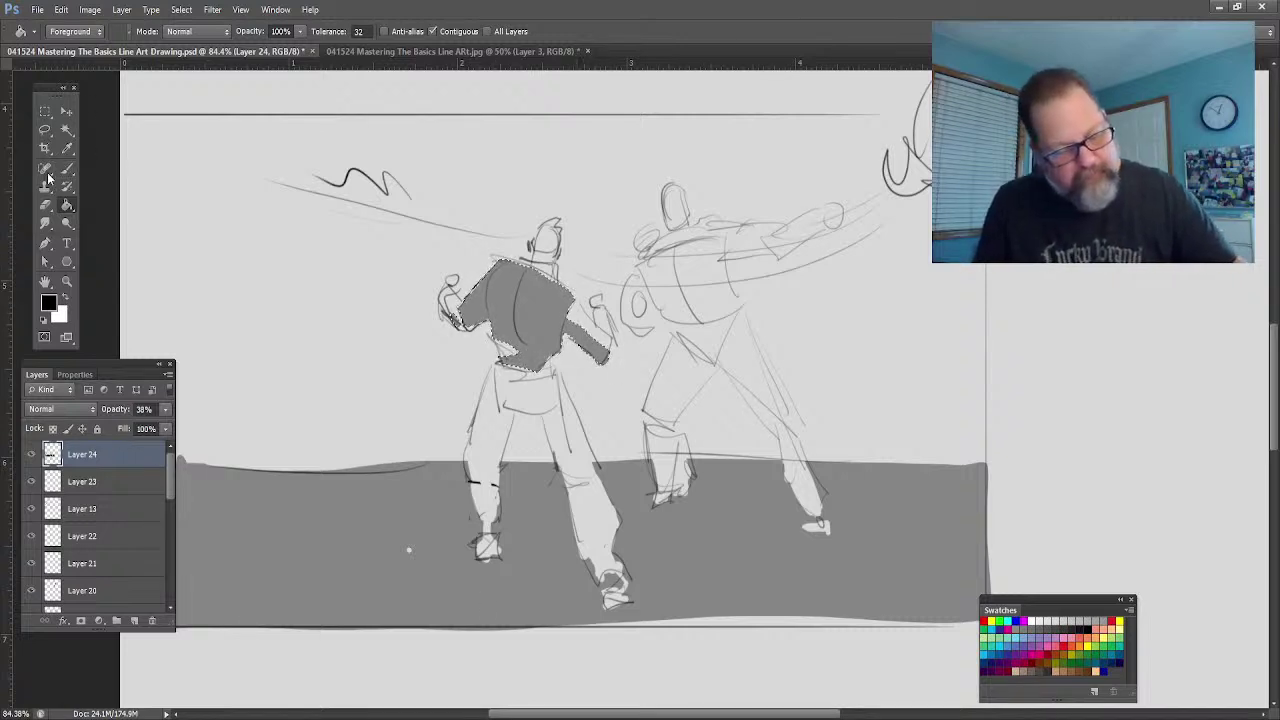
# Step: Lasso the first figure's hips and upper legs as the trouser area
pyautogui.click(44, 130)
pyautogui.moveTo(556, 398); pyautogui.dragTo(492, 402)
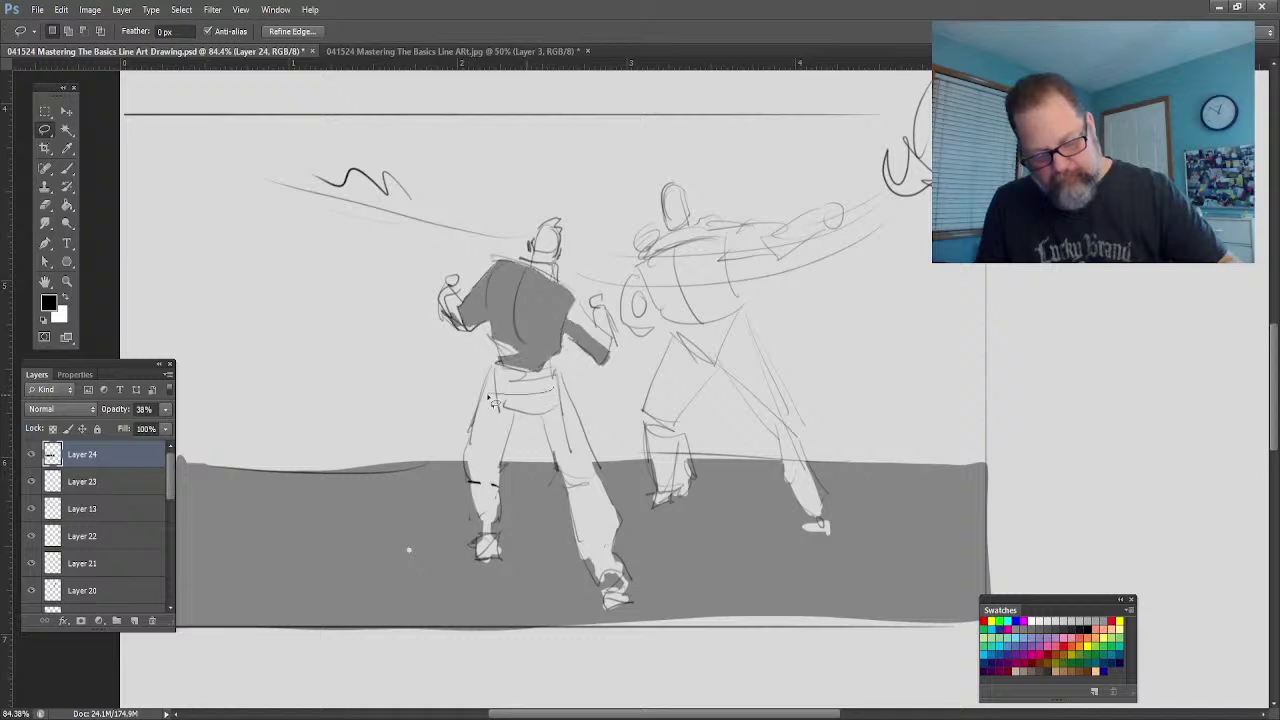
pyautogui.moveTo(495, 480)
pyautogui.mouseDown()
pyautogui.moveTo(511, 419)
pyautogui.moveTo(550, 431)
pyautogui.moveTo(557, 463)
pyautogui.moveTo(568, 458)
pyautogui.moveTo(555, 390)
pyautogui.moveTo(500, 417)
pyautogui.moveTo(494, 378)
pyautogui.moveTo(547, 400)
pyautogui.moveTo(553, 386)
pyautogui.moveTo(488, 381)
pyautogui.moveTo(469, 453)
pyautogui.moveTo(491, 480)
pyautogui.moveTo(514, 419)
pyautogui.moveTo(537, 421)
pyautogui.moveTo(572, 471)
pyautogui.moveTo(561, 378)
pyautogui.moveTo(490, 379)
pyautogui.mouseUp()
pyautogui.click(495, 382)
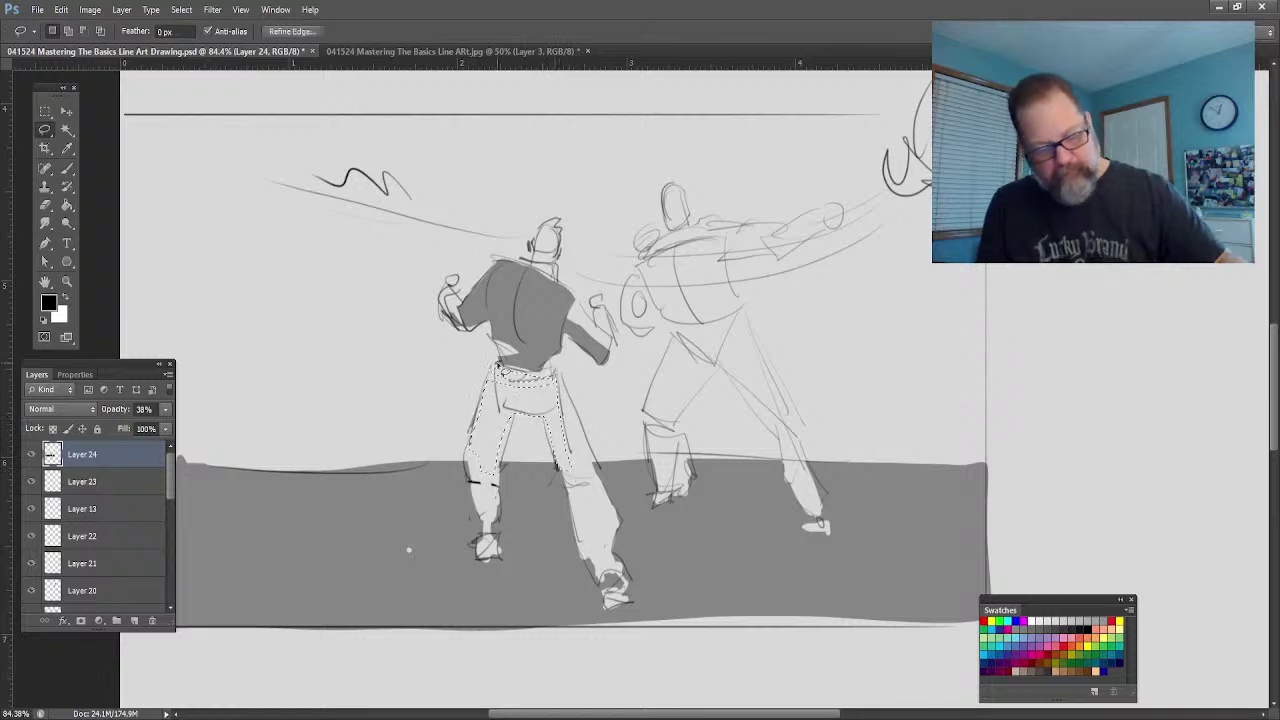
# Step: Fill the selected hip and thigh areas of the left figure's trousers with black on Layer 24 and clear the selection
pyautogui.click(67, 205)
pyautogui.click(505, 400)
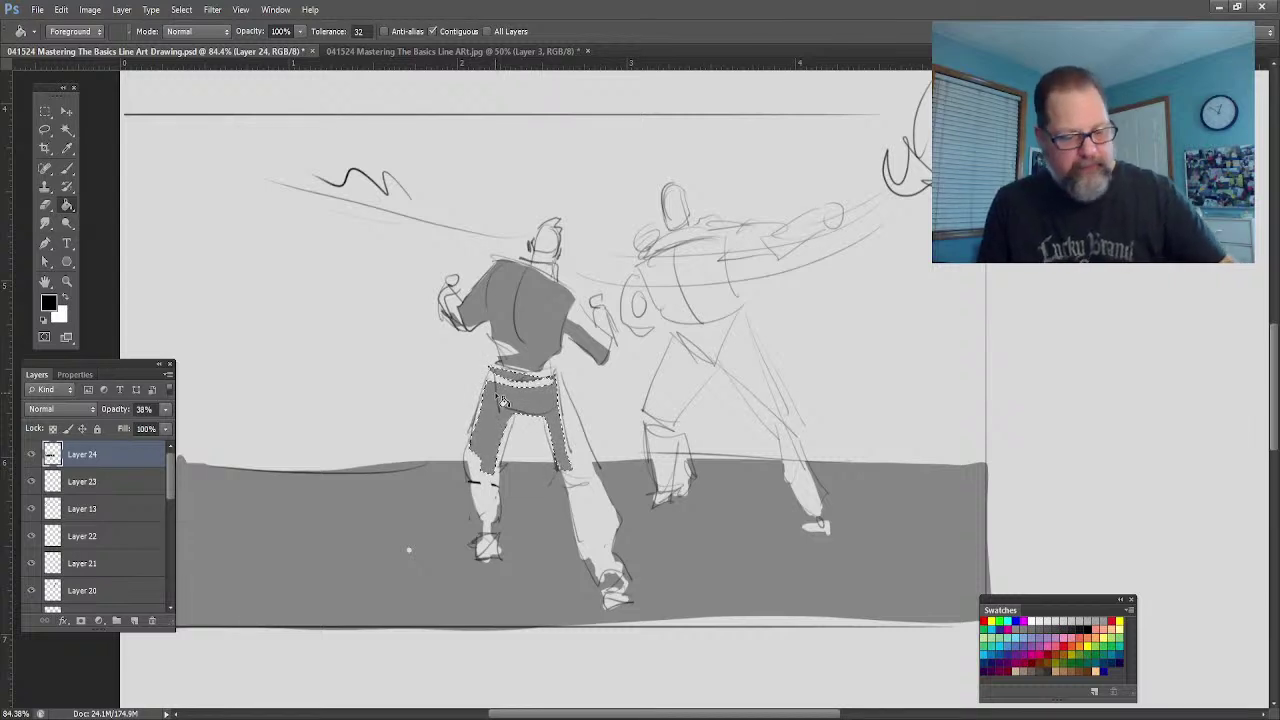
pyautogui.hotkey('ctrl', 'd')
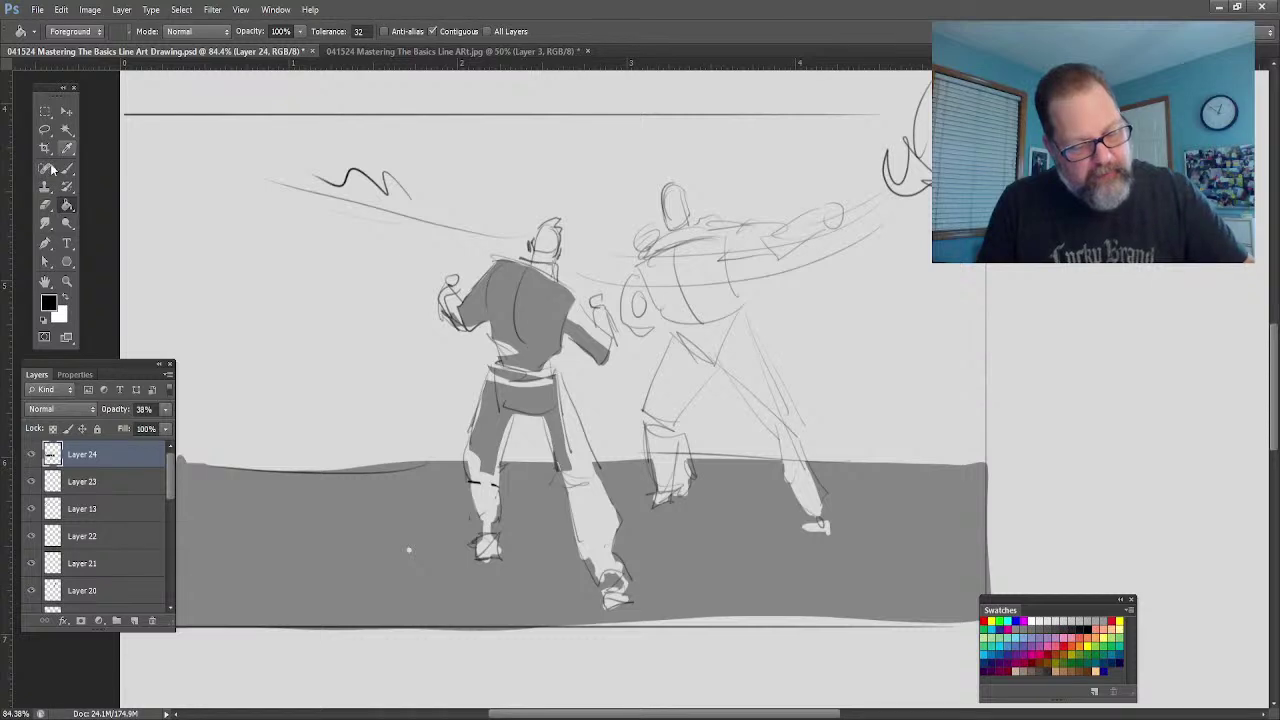
# Step: Lasso a shadow shape around the knee of the left figure's forward leg and fill it with black
pyautogui.click(45, 131)
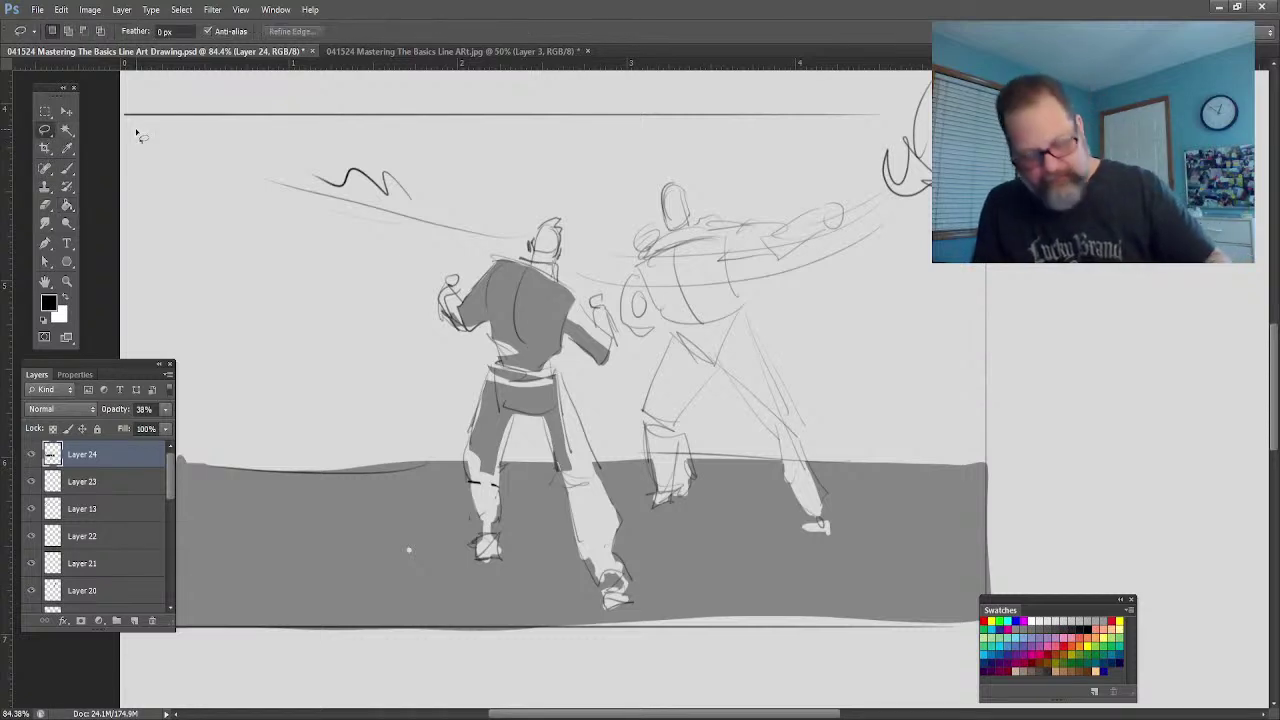
pyautogui.moveTo(574, 528)
pyautogui.mouseDown()
pyautogui.moveTo(568, 475)
pyautogui.moveTo(598, 489)
pyautogui.moveTo(583, 537)
pyautogui.moveTo(568, 468)
pyautogui.mouseUp()
pyautogui.press('g')
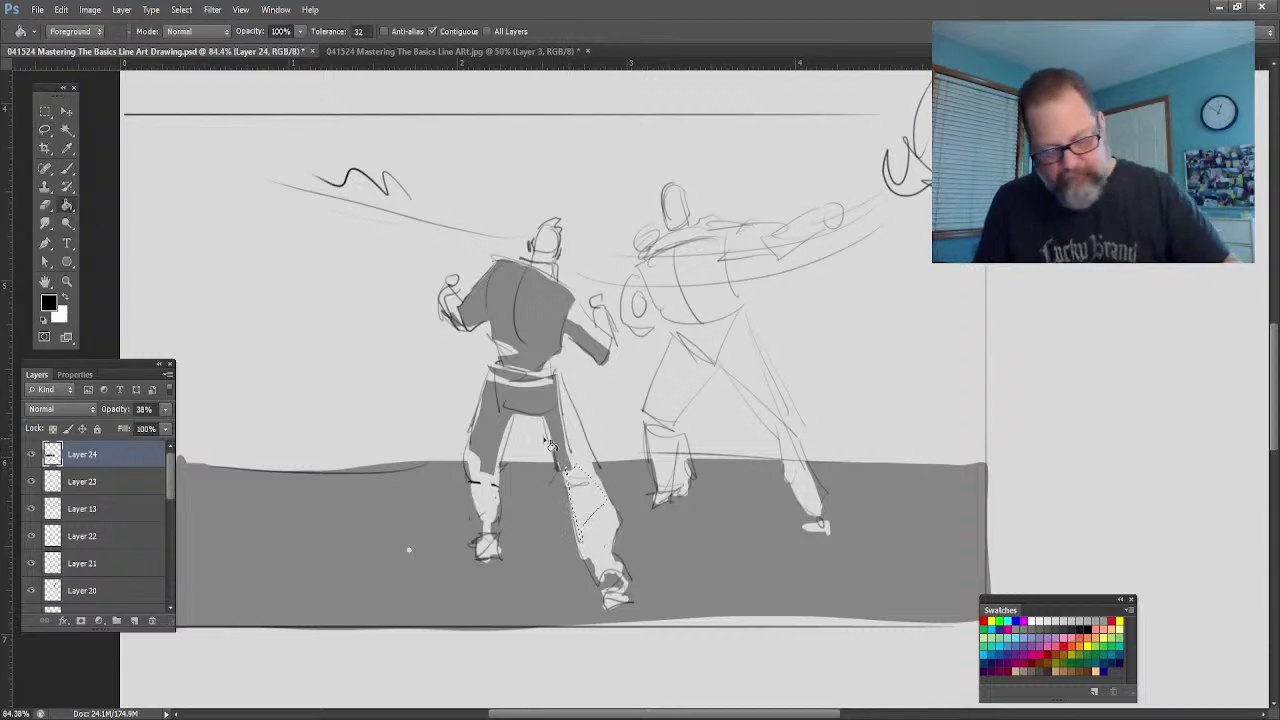
pyautogui.click(586, 502)
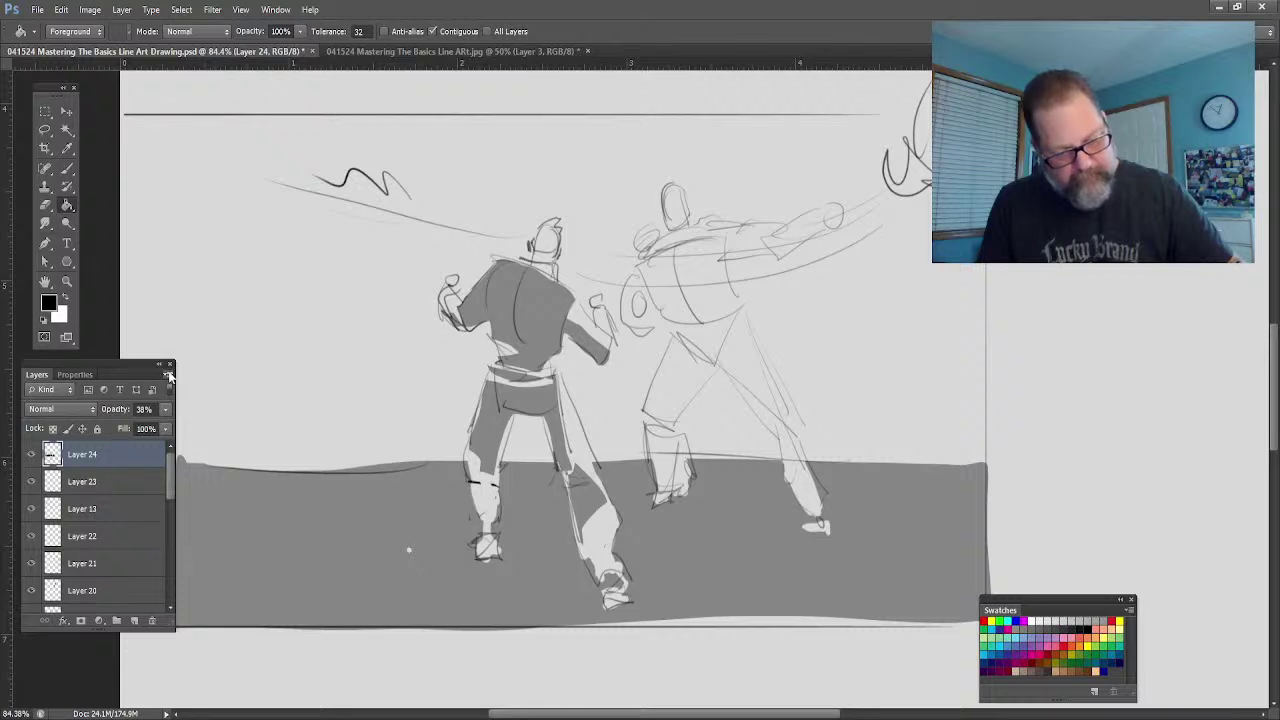
# Step: Create a new layer, lasso the right figure's shoulders and upper arm, fill them with black, and set the layer opacity to 79%
pyautogui.hotkey('ctrl', 'shift', 'alt', 'n')
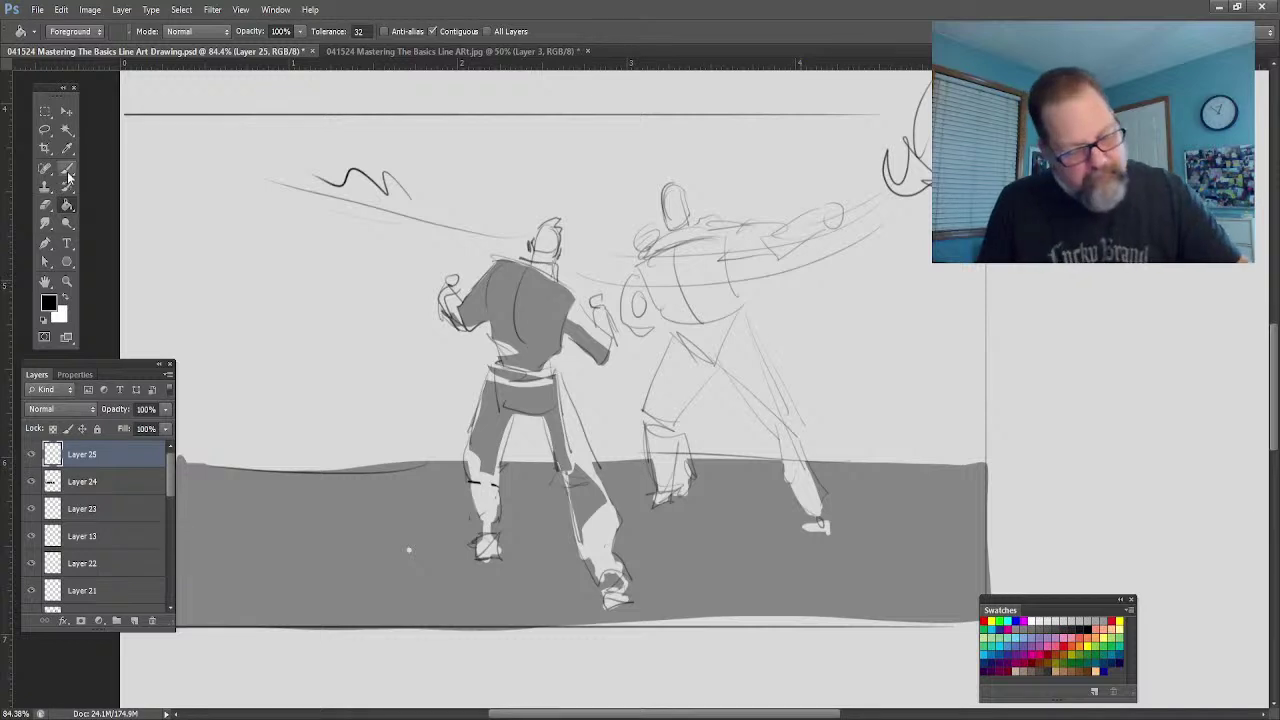
pyautogui.press('b')
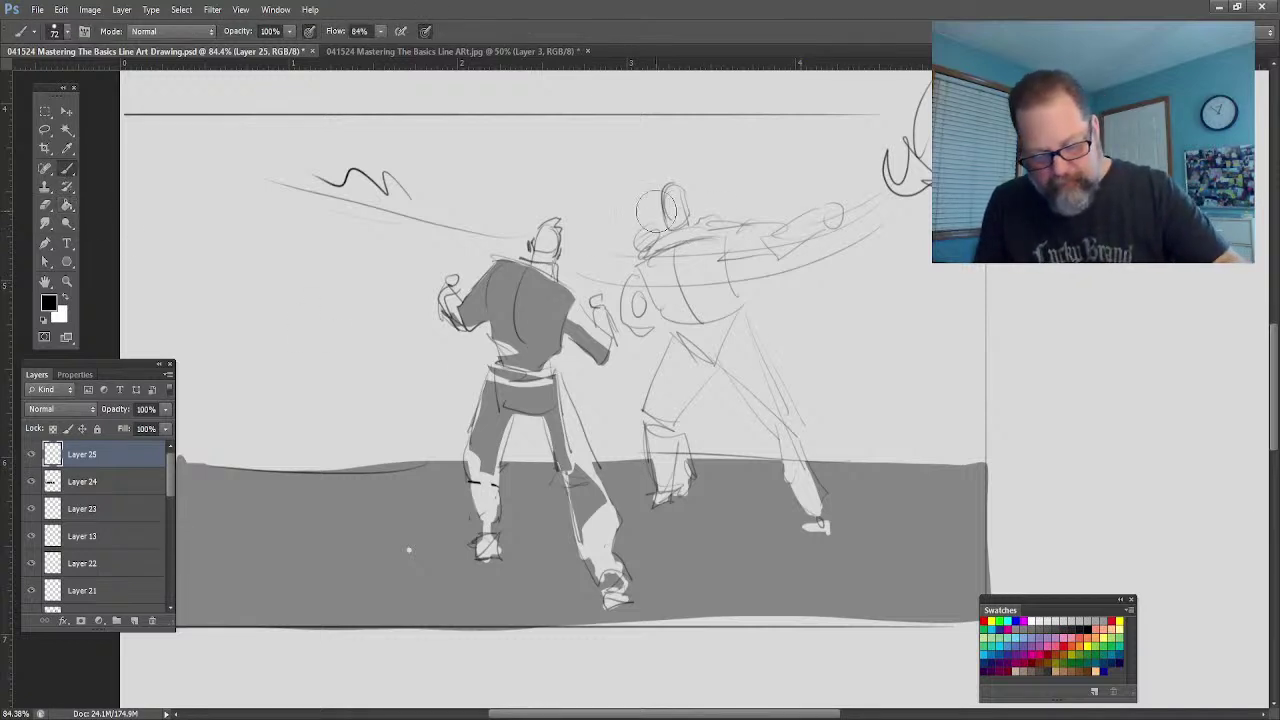
pyautogui.click(45, 130)
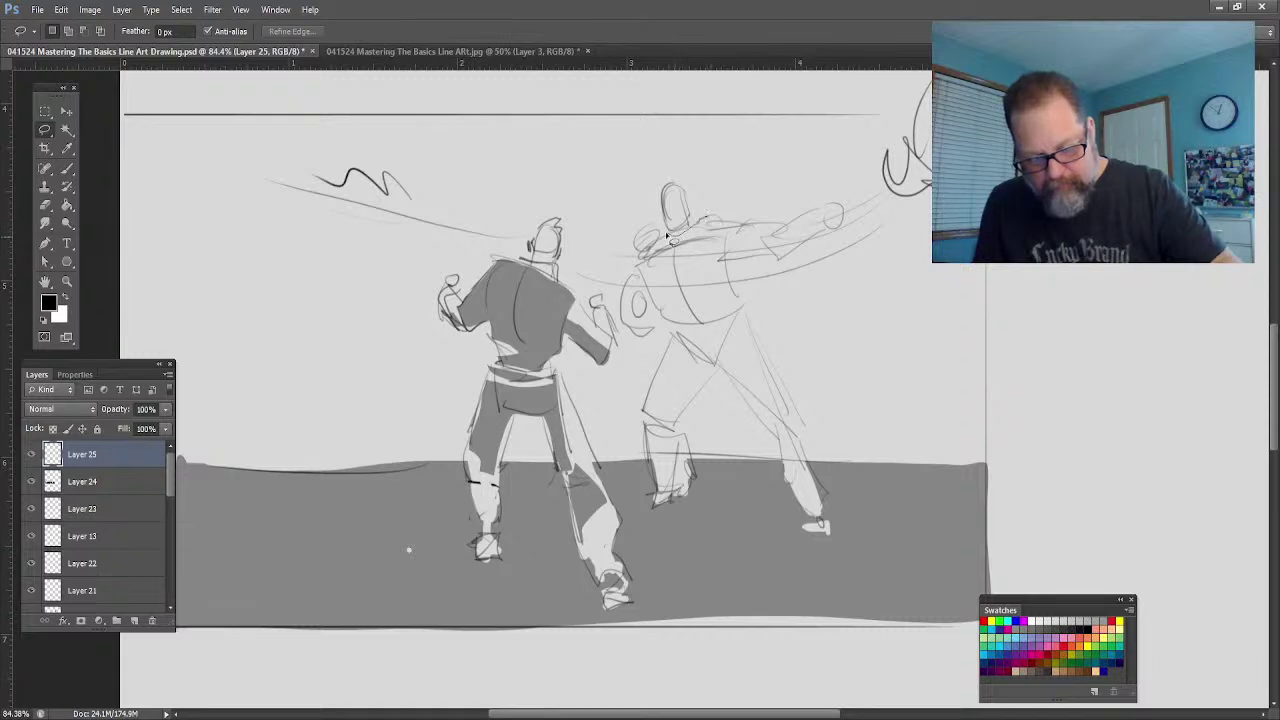
pyautogui.moveTo(647, 260)
pyautogui.mouseDown()
pyautogui.moveTo(766, 253)
pyautogui.moveTo(777, 240)
pyautogui.moveTo(775, 221)
pyautogui.moveTo(697, 224)
pyautogui.mouseUp()
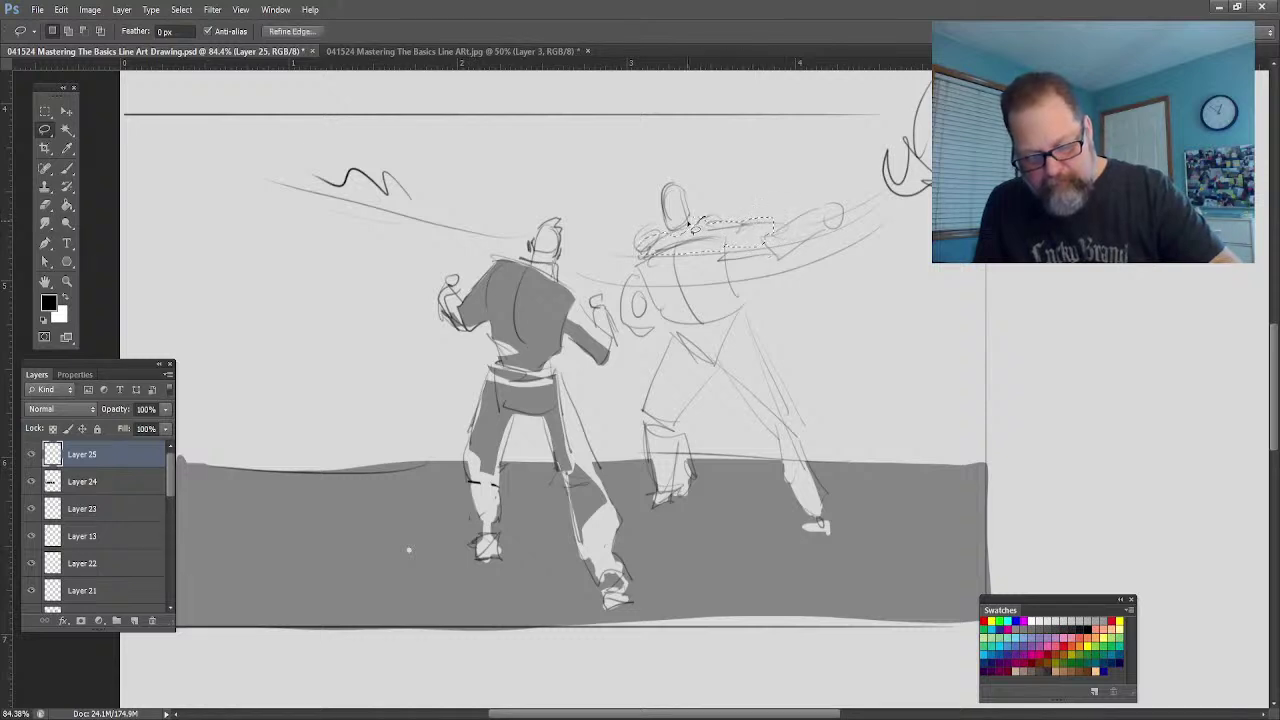
pyautogui.click(67, 205)
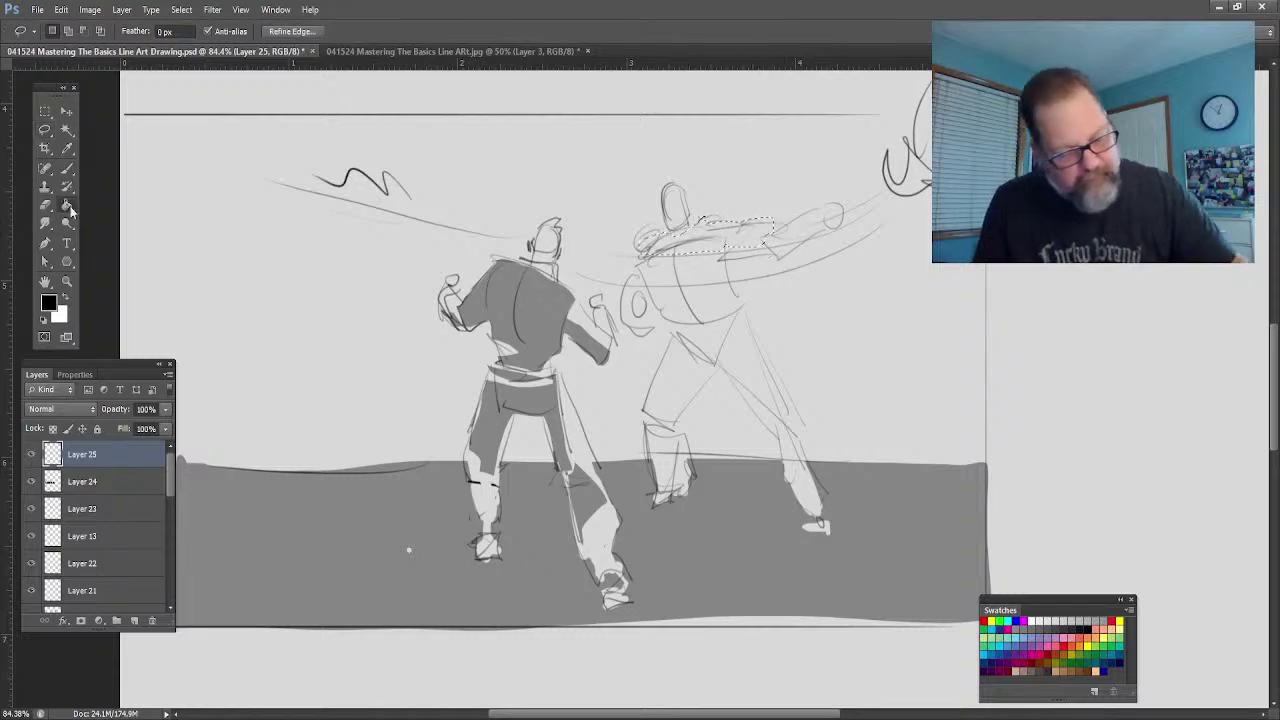
pyautogui.click(676, 258)
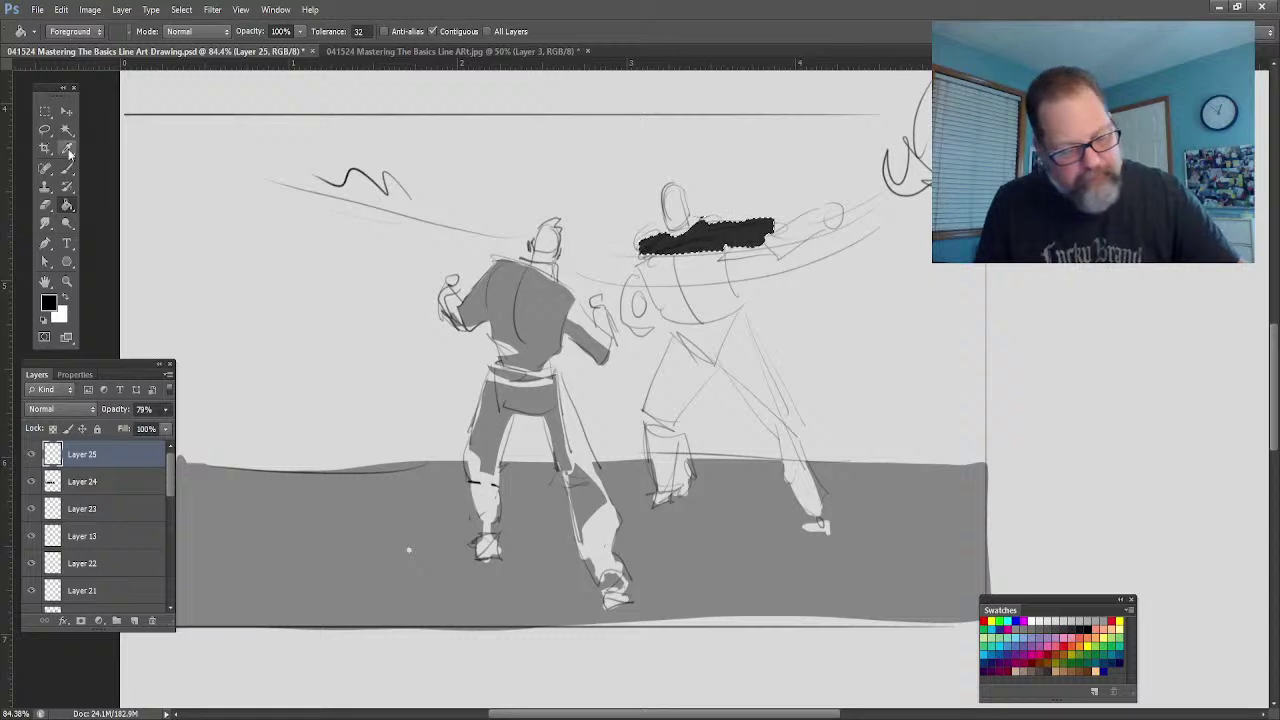
# Step: Lasso the right figure's lower torso, hips and thighs together, fill them with black, and clear the selection
pyautogui.click(44, 130)
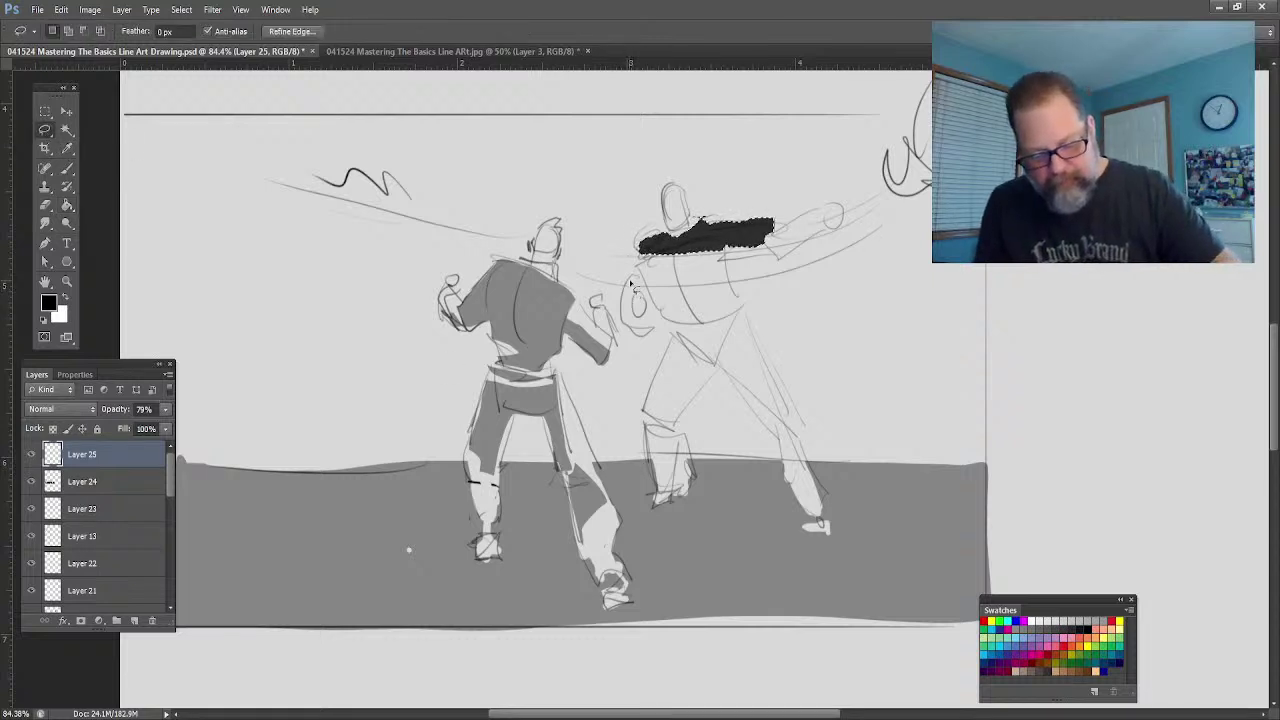
pyautogui.hotkey('ctrl', 'd')
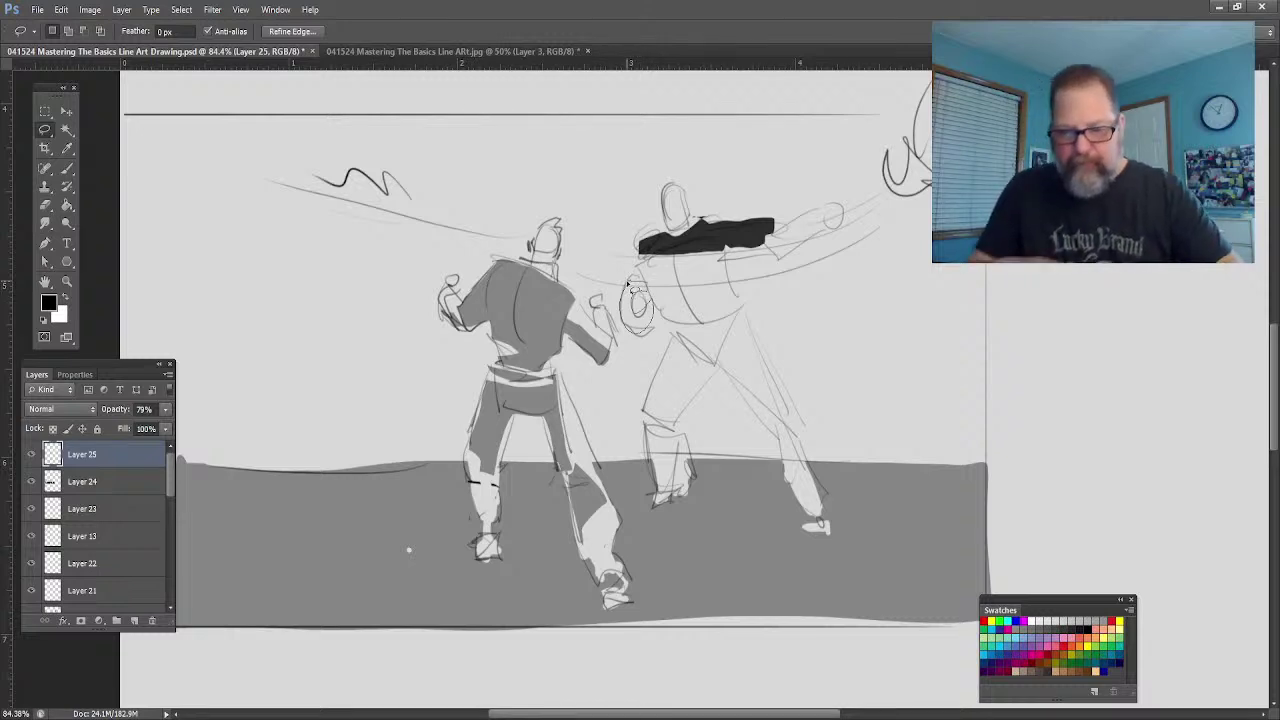
pyautogui.moveTo(675, 330)
pyautogui.mouseDown()
pyautogui.moveTo(741, 318)
pyautogui.moveTo(730, 285)
pyautogui.moveTo(651, 286)
pyautogui.mouseUp()
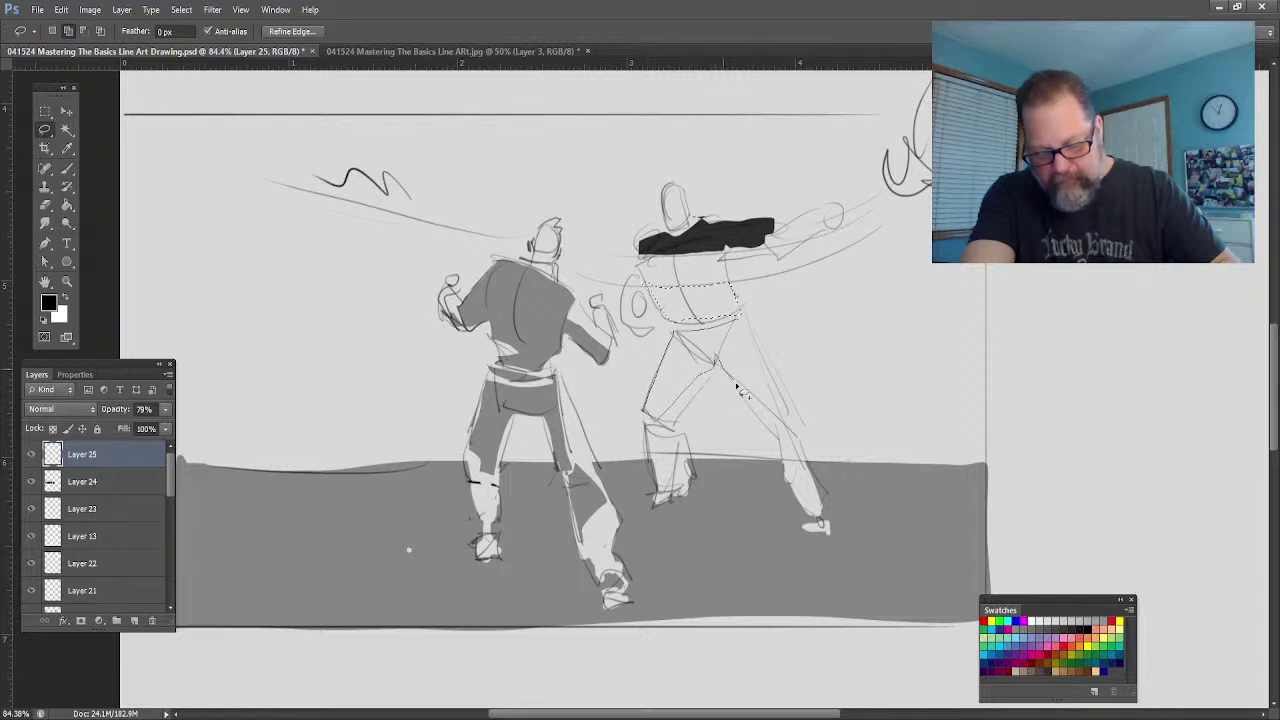
pyautogui.moveTo(737, 388)
pyautogui.mouseDown()
pyautogui.moveTo(783, 420)
pyautogui.moveTo(742, 314)
pyautogui.moveTo(705, 323)
pyautogui.mouseUp()
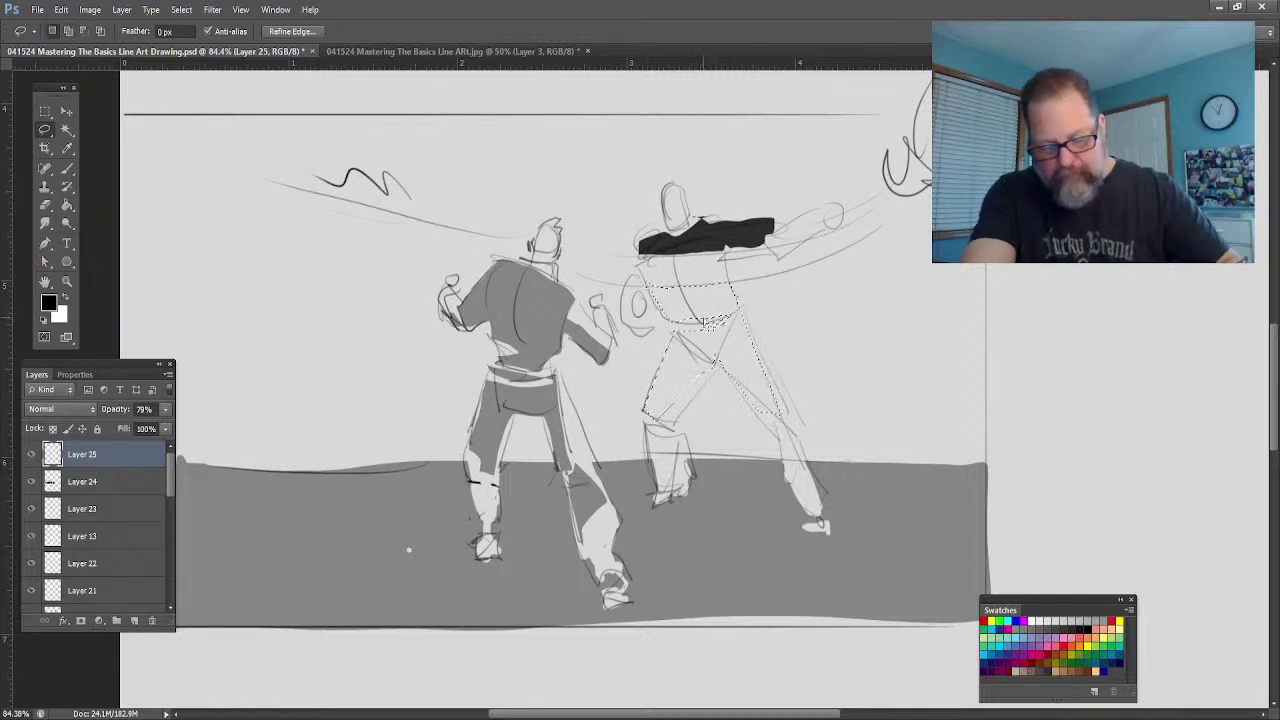
pyautogui.click(67, 205)
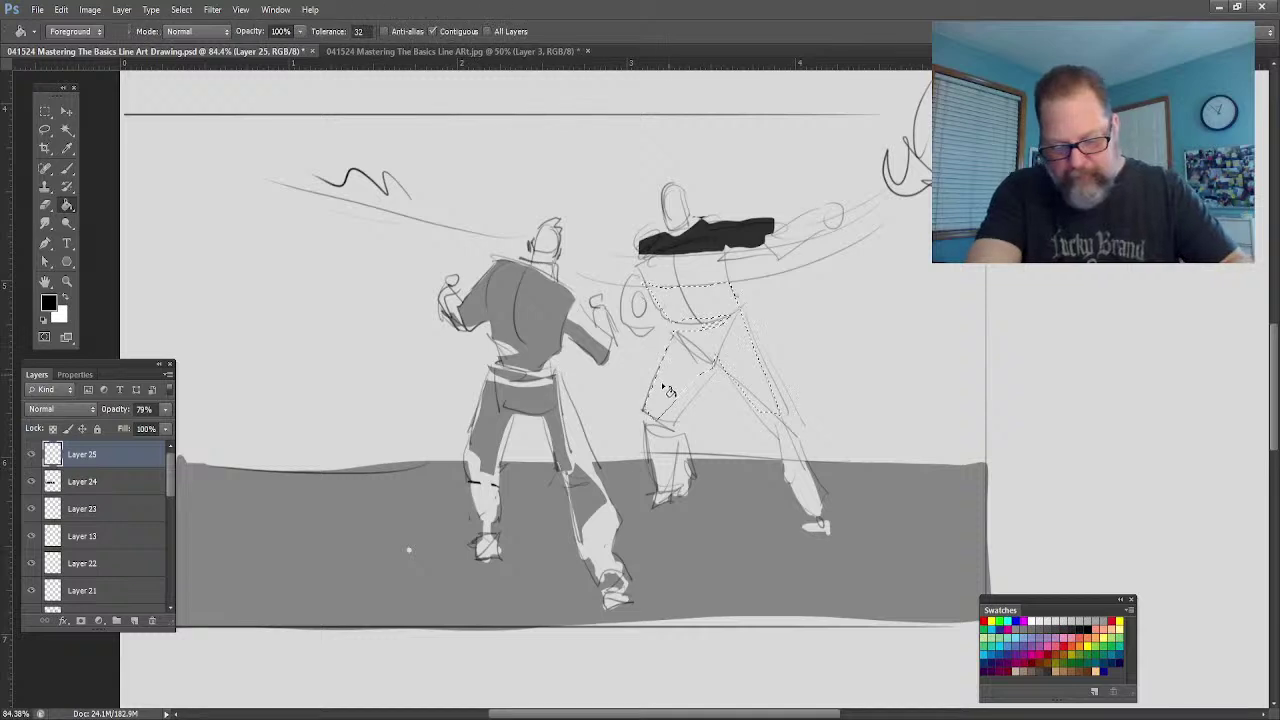
pyautogui.click(716, 348)
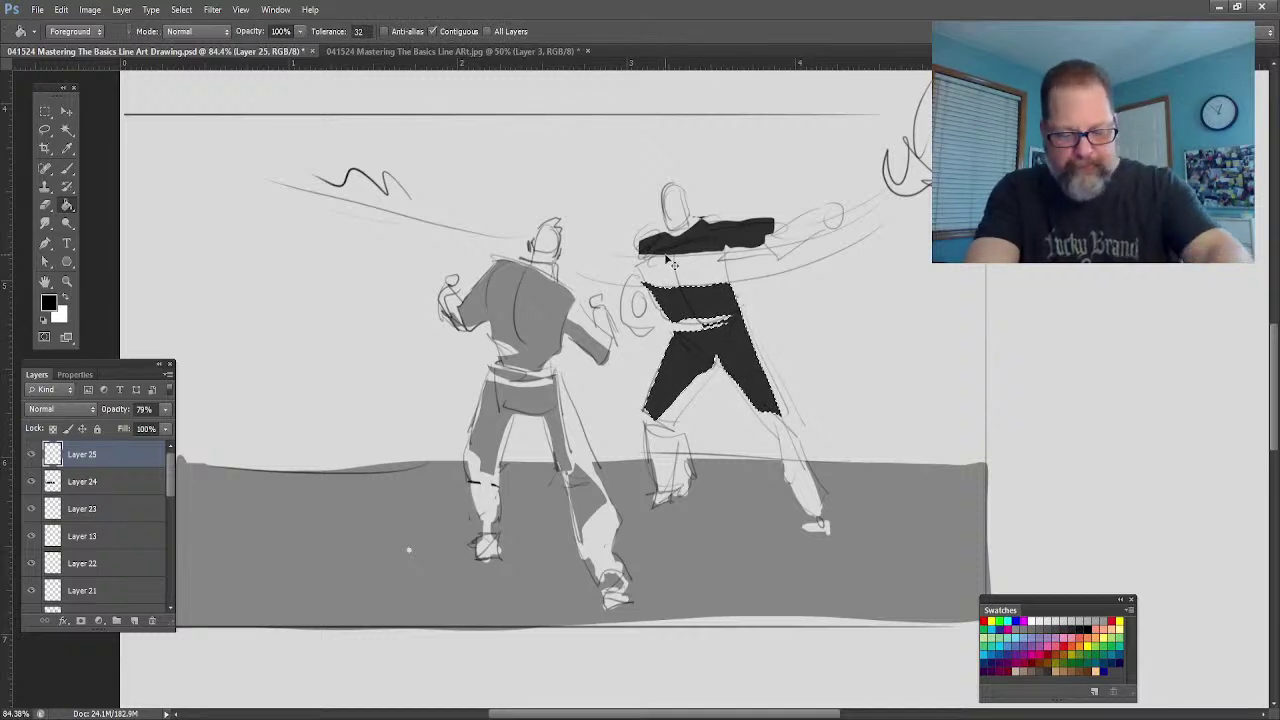
pyautogui.hotkey('ctrl', 'd')
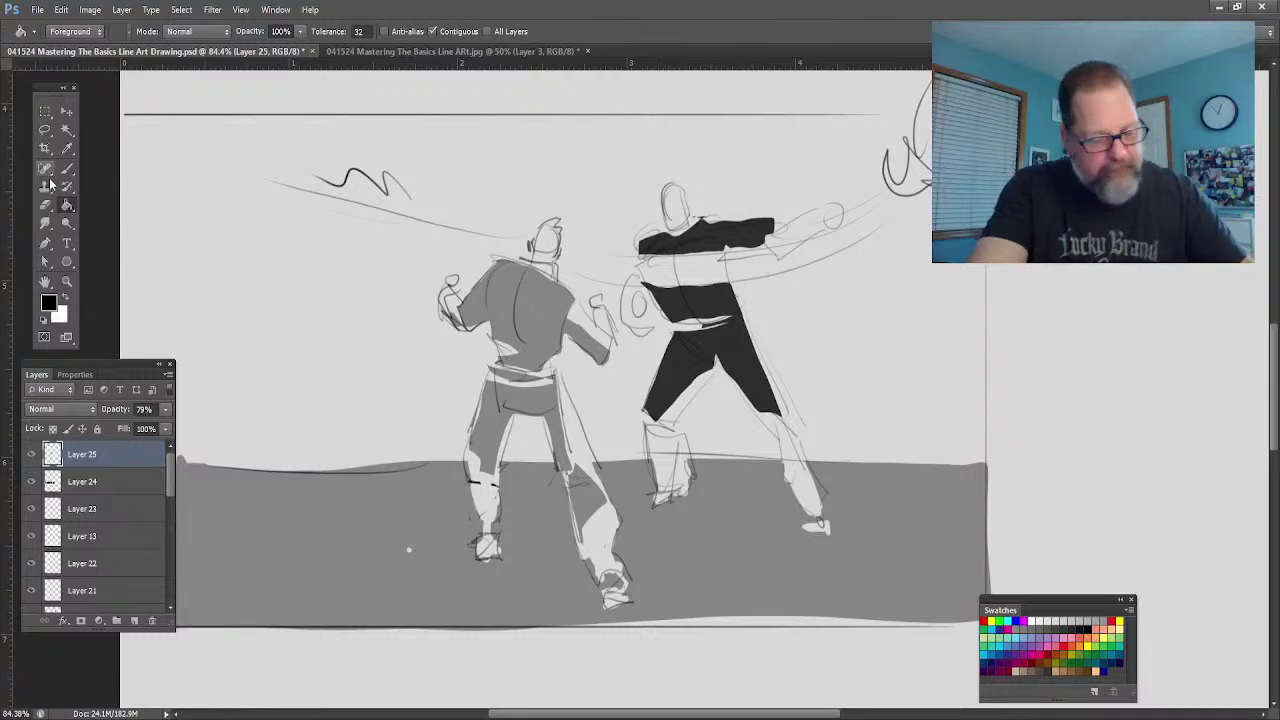
# Step: Lasso shadow shapes on both of the right figure's lower legs and fill them with black
pyautogui.click(44, 132)
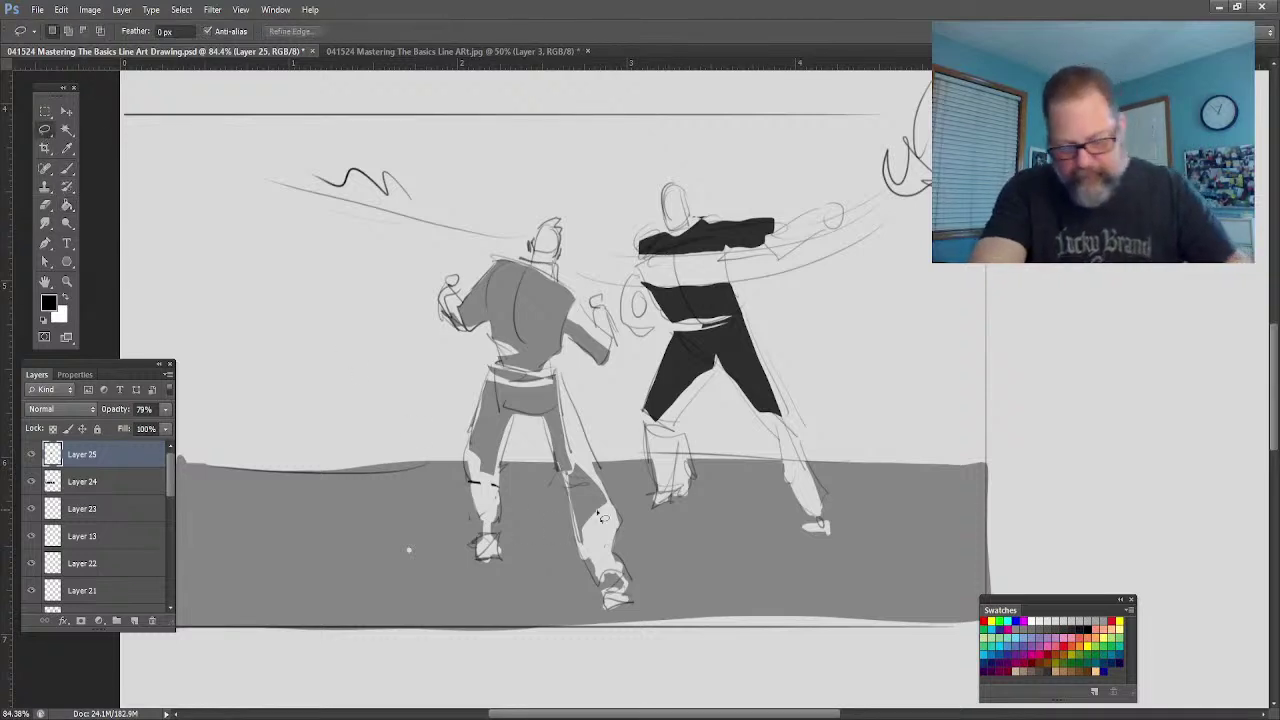
pyautogui.moveTo(676, 443); pyautogui.dragTo(656, 490)
pyautogui.moveTo(670, 435); pyautogui.dragTo(662, 428)
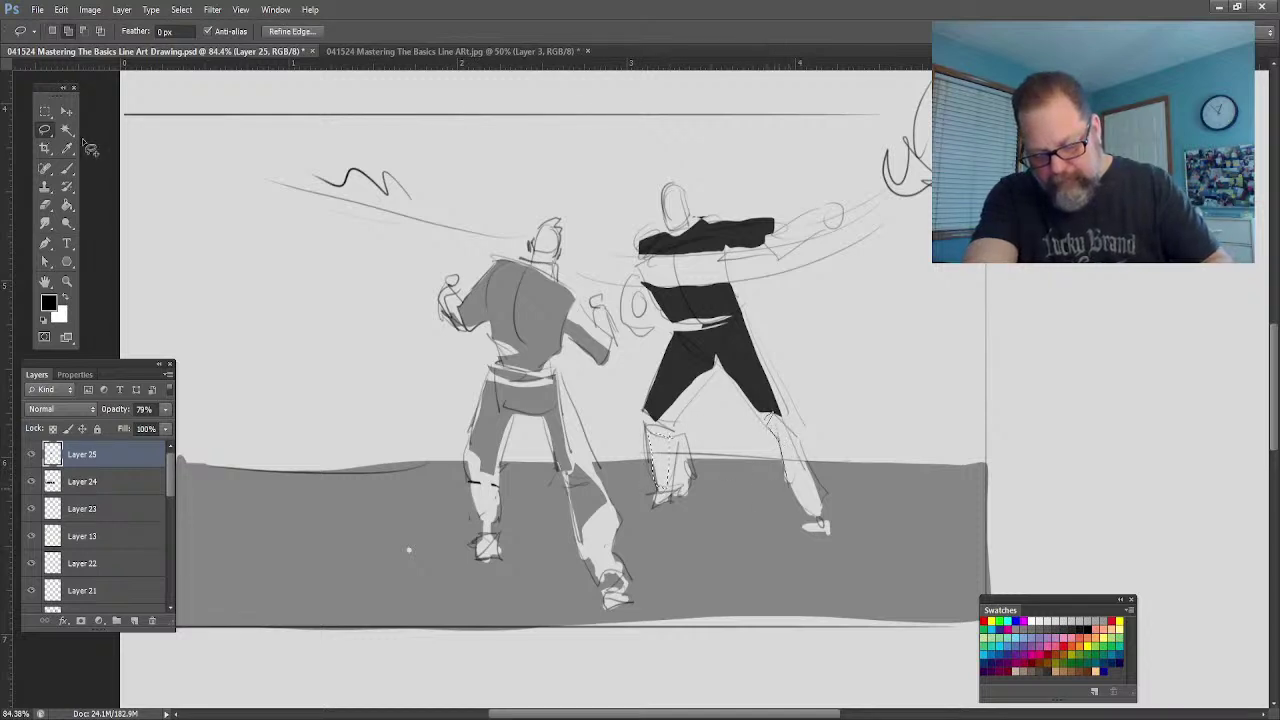
pyautogui.click(67, 205)
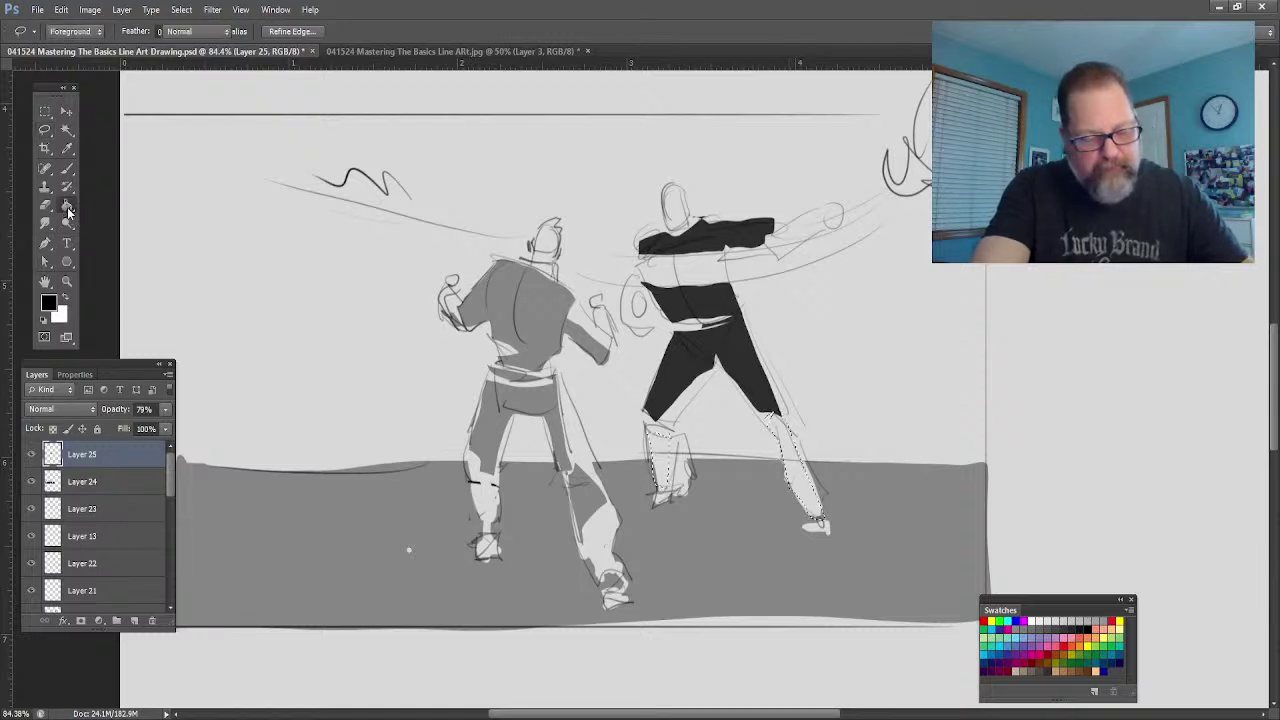
pyautogui.click(652, 478)
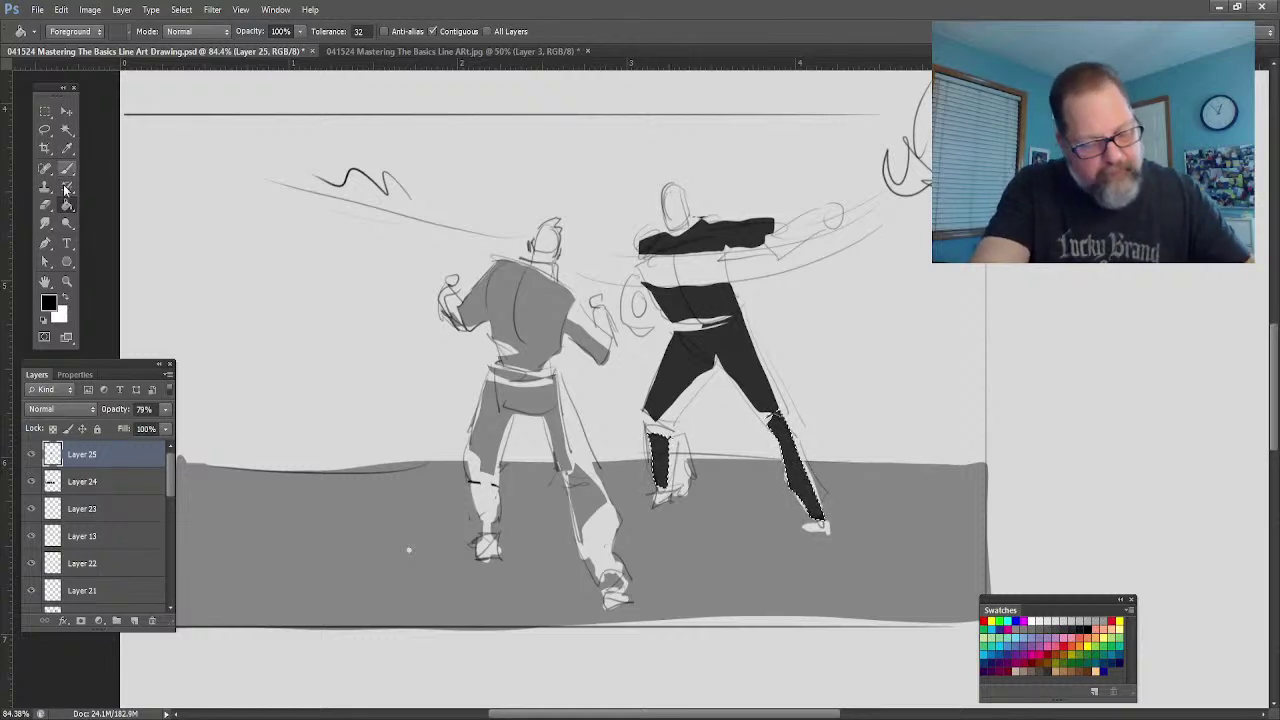
# Step: Lasso the shadowed side of the right figure's head and fill it with black
pyautogui.click(45, 130)
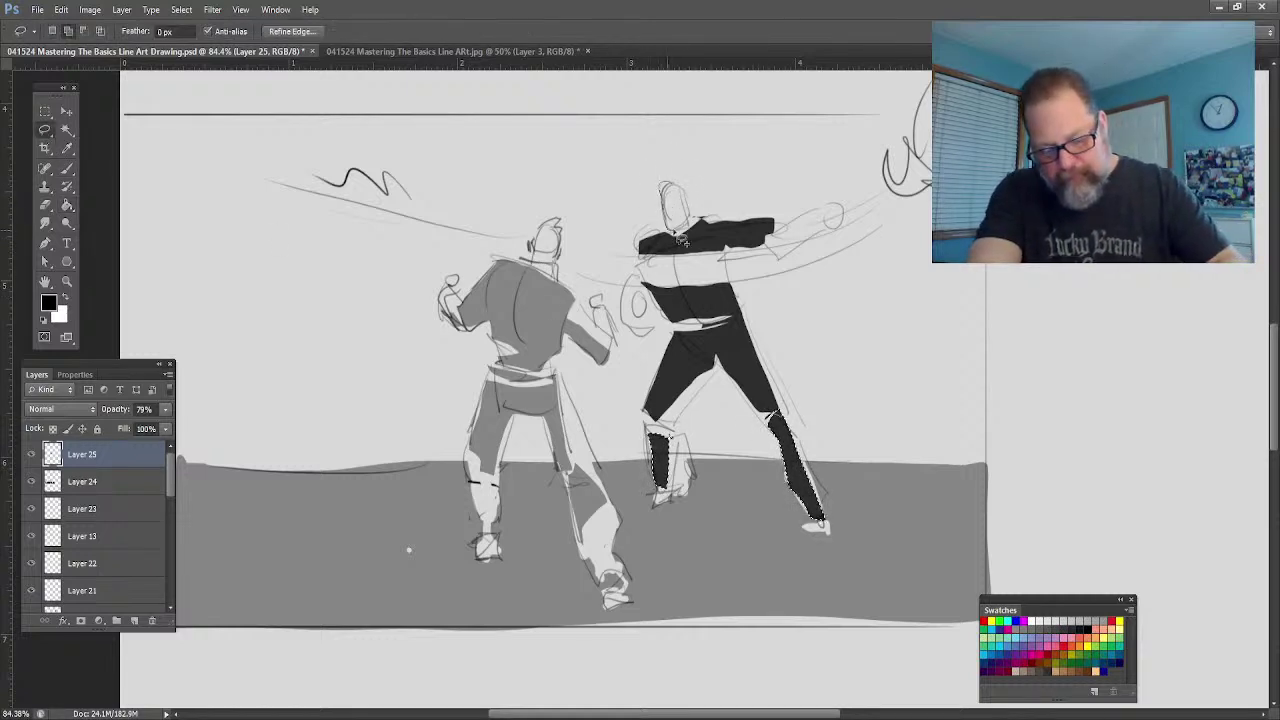
pyautogui.moveTo(683, 240)
pyautogui.mouseDown()
pyautogui.moveTo(690, 200)
pyautogui.moveTo(664, 195)
pyautogui.moveTo(664, 222)
pyautogui.mouseUp()
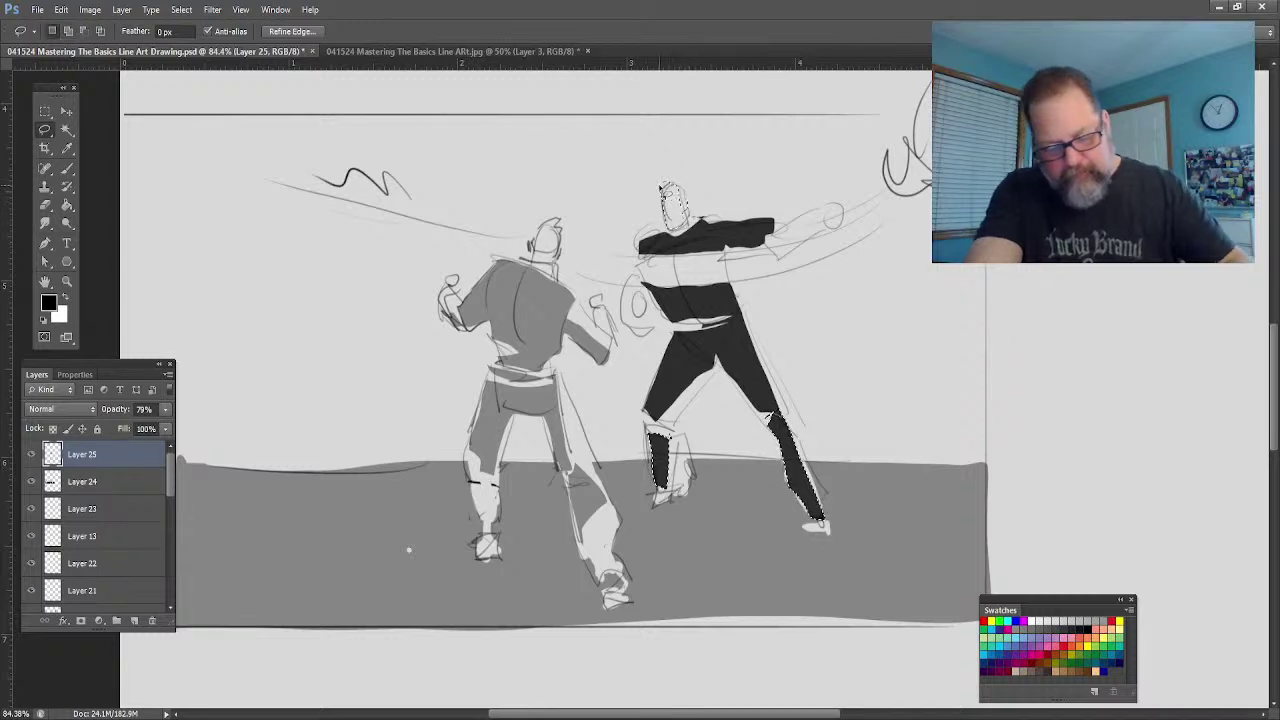
pyautogui.click(66, 186)
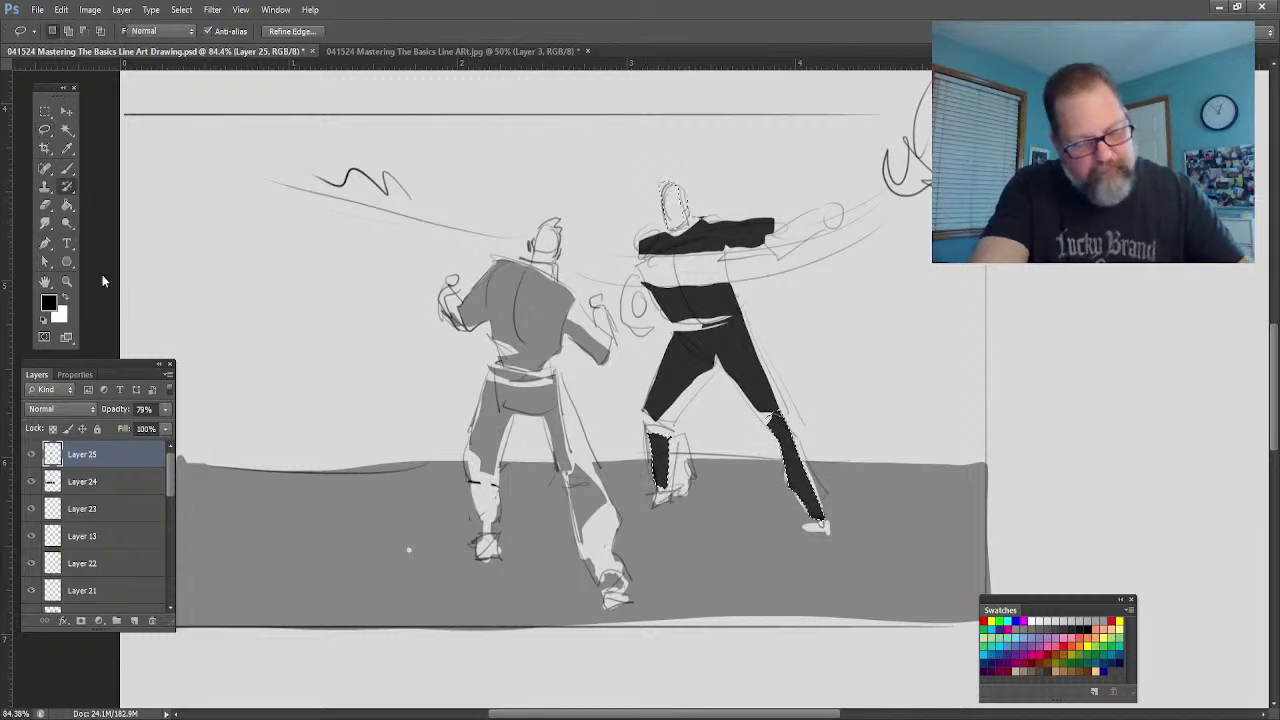
pyautogui.click(66, 204)
pyautogui.click(670, 212)
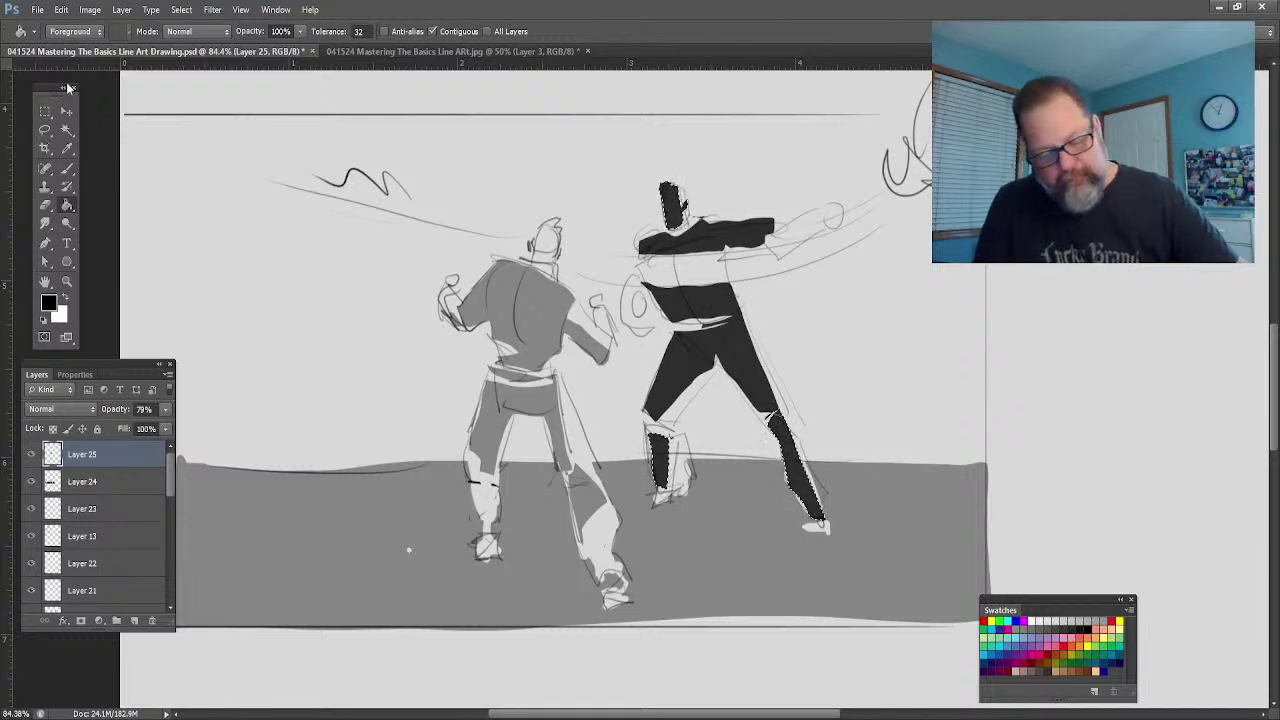
# Step: Clear the selection, lasso the right figure's bent arm around its fist, and fill it with black
pyautogui.click(44, 130)
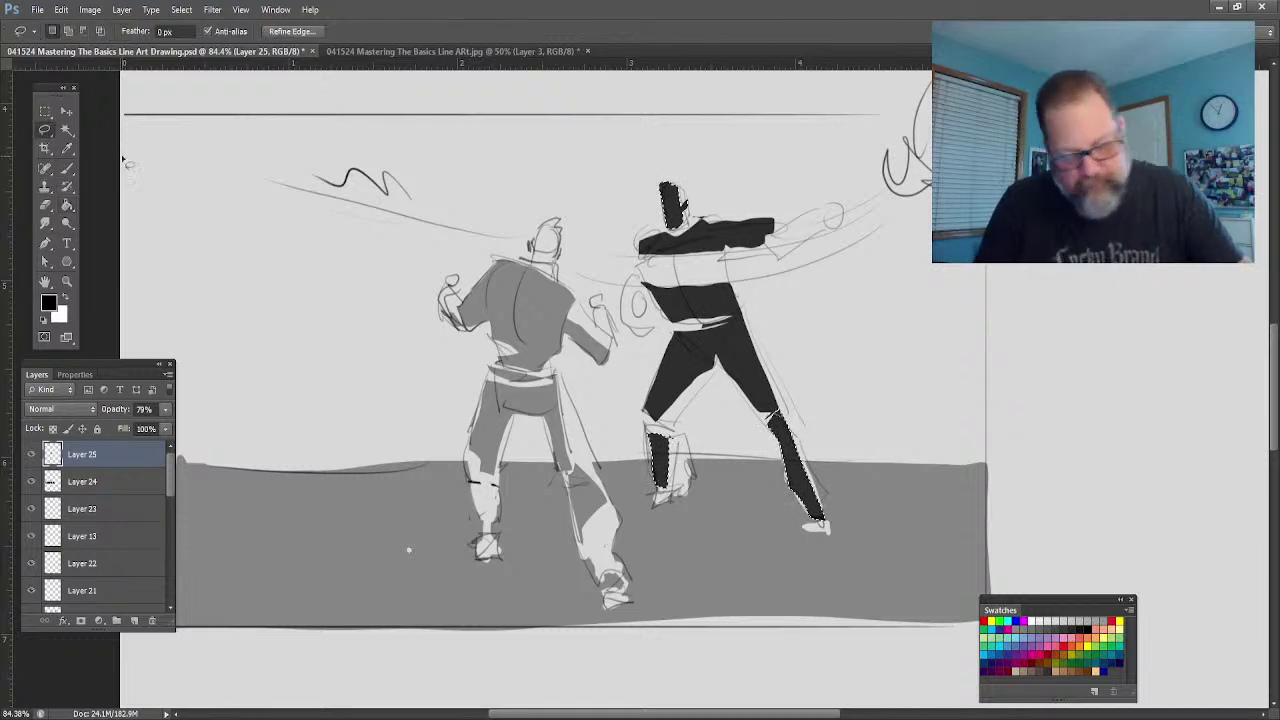
pyautogui.hotkey('ctrl', 'd')
pyautogui.moveTo(622, 285)
pyautogui.mouseDown()
pyautogui.moveTo(635, 342)
pyautogui.moveTo(660, 304)
pyautogui.moveTo(633, 318)
pyautogui.moveTo(624, 286)
pyautogui.mouseUp()
pyautogui.click(66, 207)
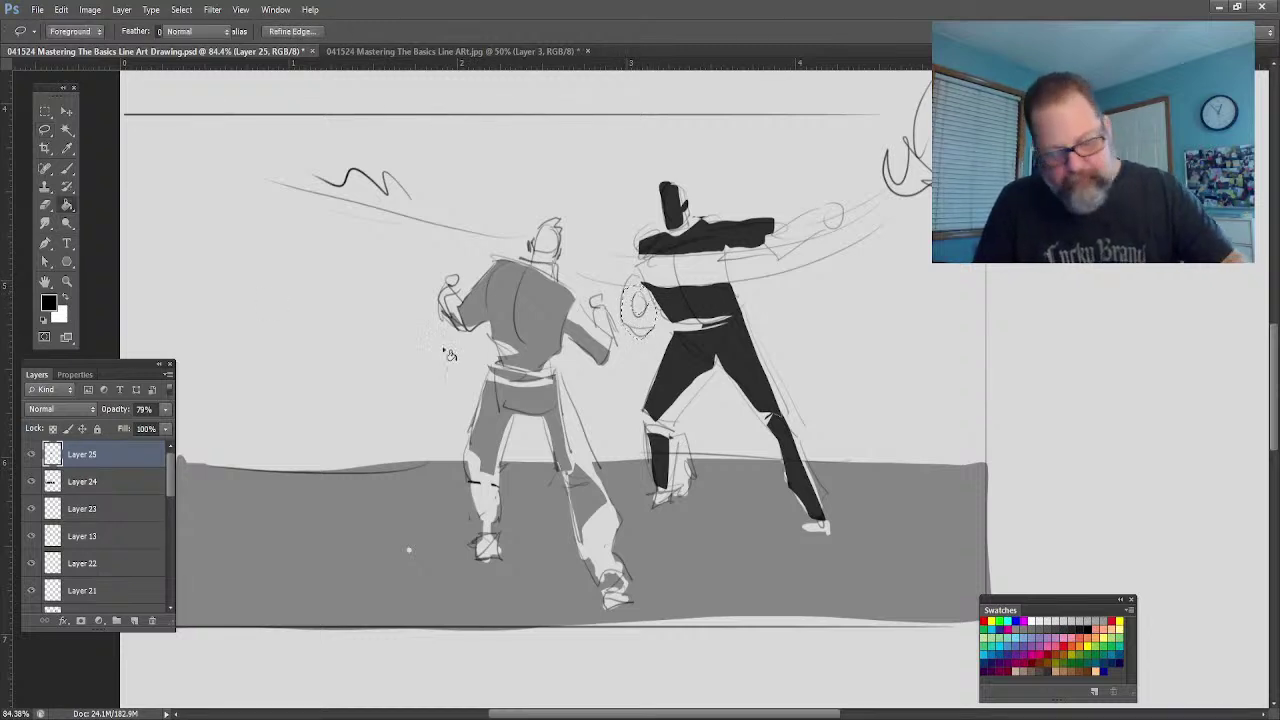
pyautogui.click(638, 312)
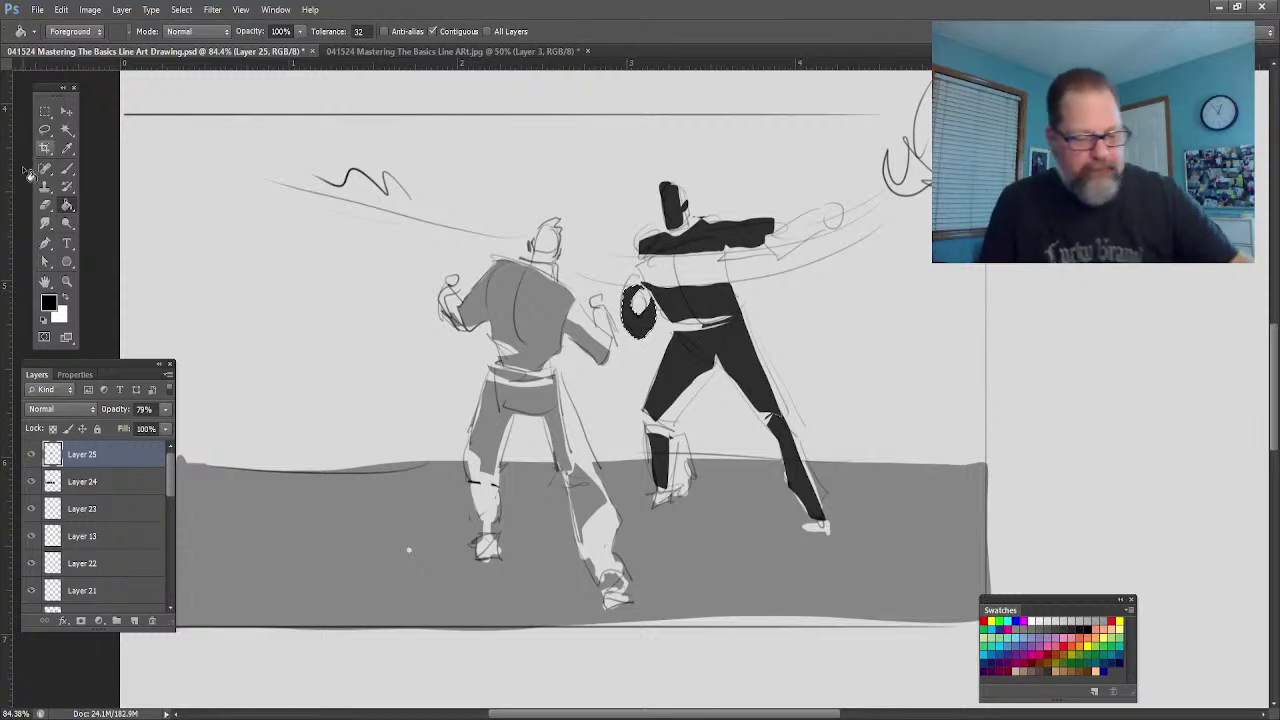
# Step: Lasso the forearm of the right figure's outstretched arm, fill it with black, and clear the selection
pyautogui.click(44, 130)
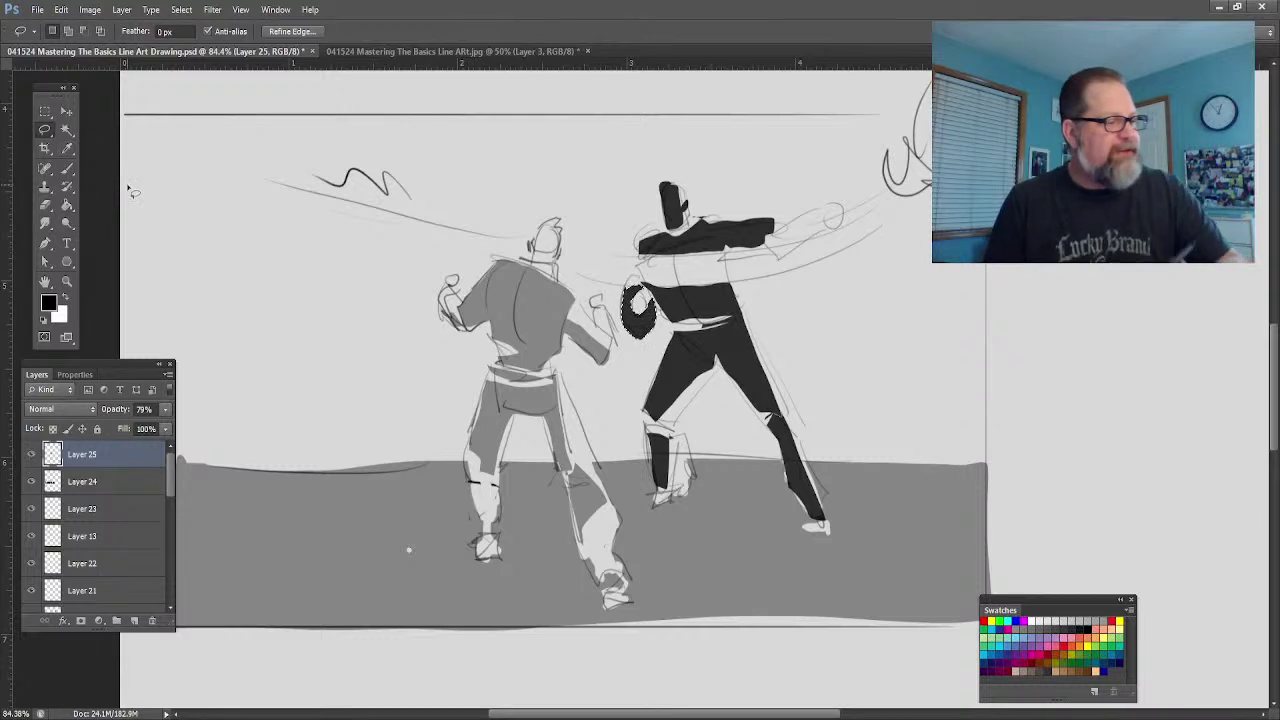
pyautogui.moveTo(782, 230)
pyautogui.mouseDown()
pyautogui.moveTo(827, 221)
pyautogui.moveTo(805, 242)
pyautogui.moveTo(730, 260)
pyautogui.mouseUp()
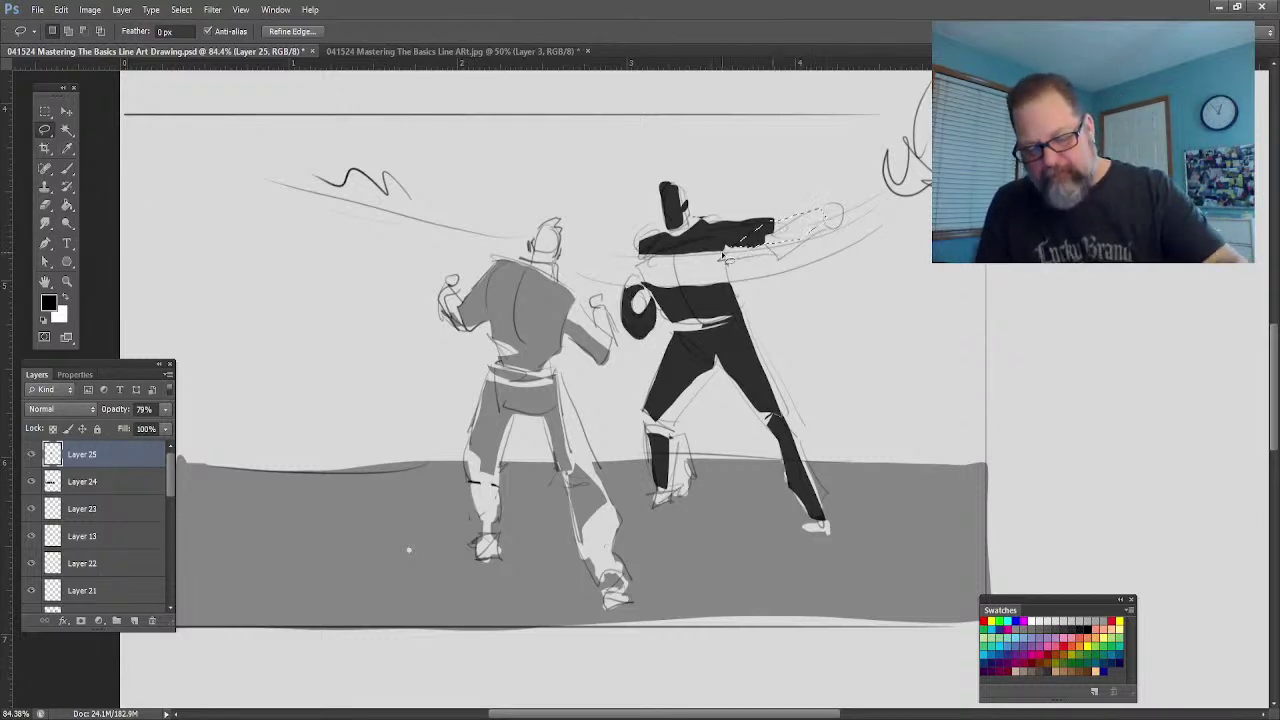
pyautogui.press('g')
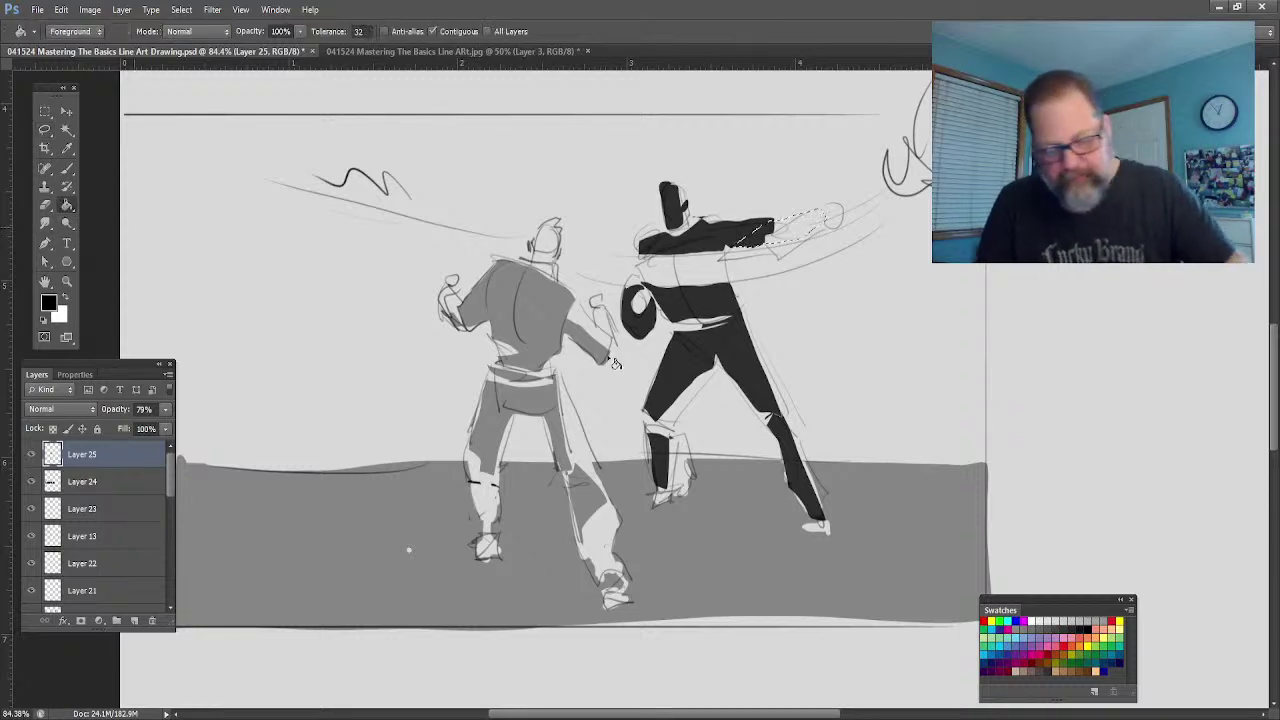
pyautogui.click(800, 240)
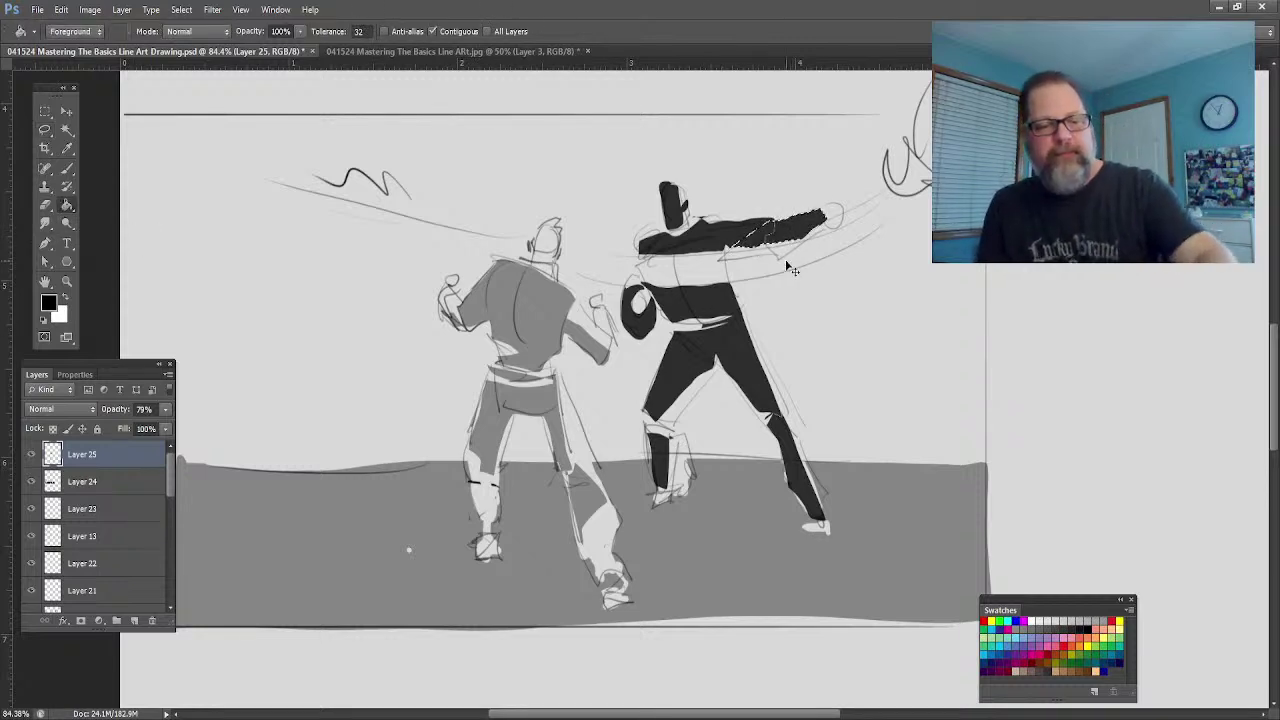
pyautogui.hotkey('ctrl', 'd')
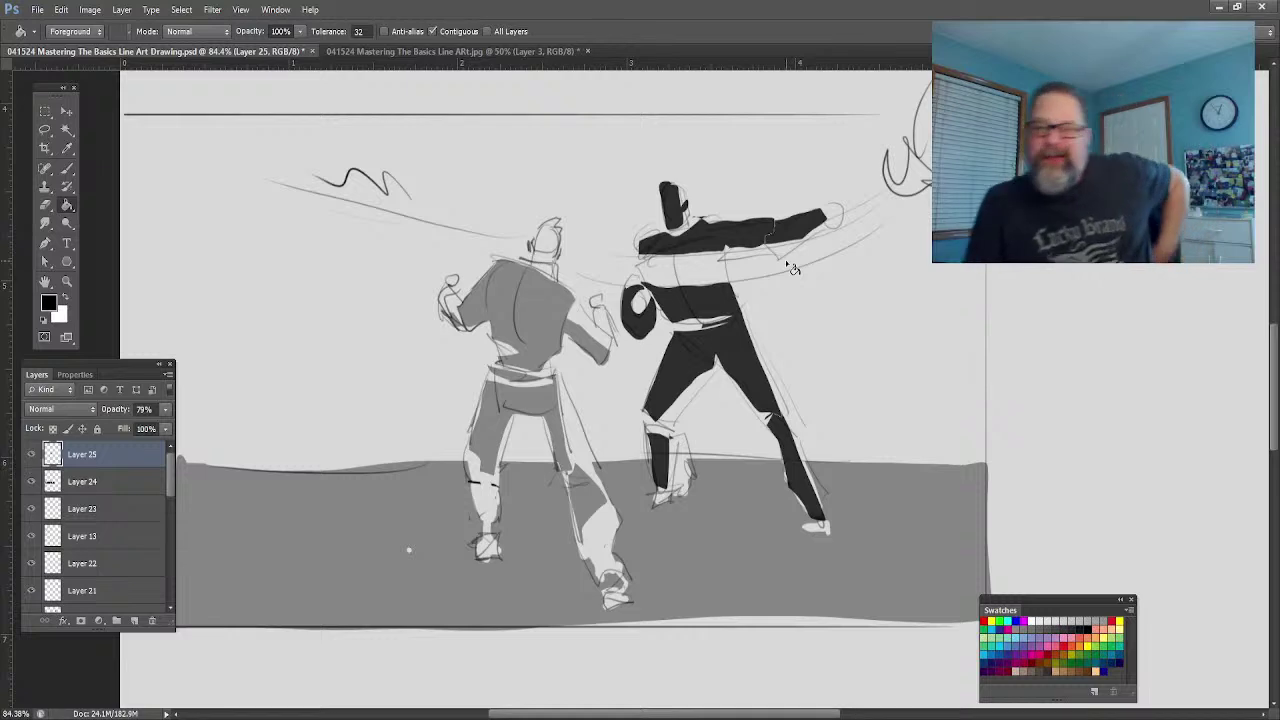
# Step: Brush jagged, spiky burst lines radiating around the left figure's head
pyautogui.click(67, 168)
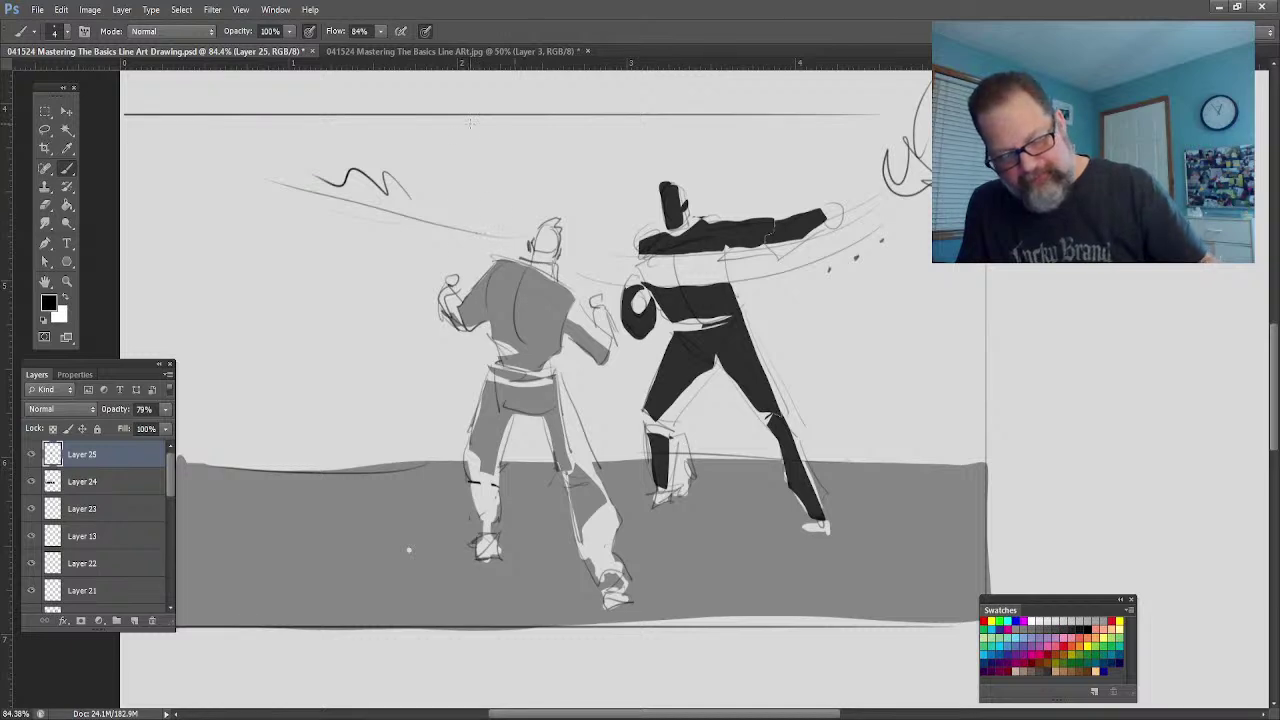
pyautogui.moveTo(463, 128); pyautogui.dragTo(497, 222)
pyautogui.moveTo(488, 136)
pyautogui.mouseDown()
pyautogui.moveTo(498, 218)
pyautogui.moveTo(530, 200)
pyautogui.mouseUp()
pyautogui.moveTo(550, 163)
pyautogui.mouseDown()
pyautogui.moveTo(534, 200)
pyautogui.moveTo(578, 254)
pyautogui.mouseUp()
pyautogui.moveTo(469, 246); pyautogui.dragTo(462, 271)
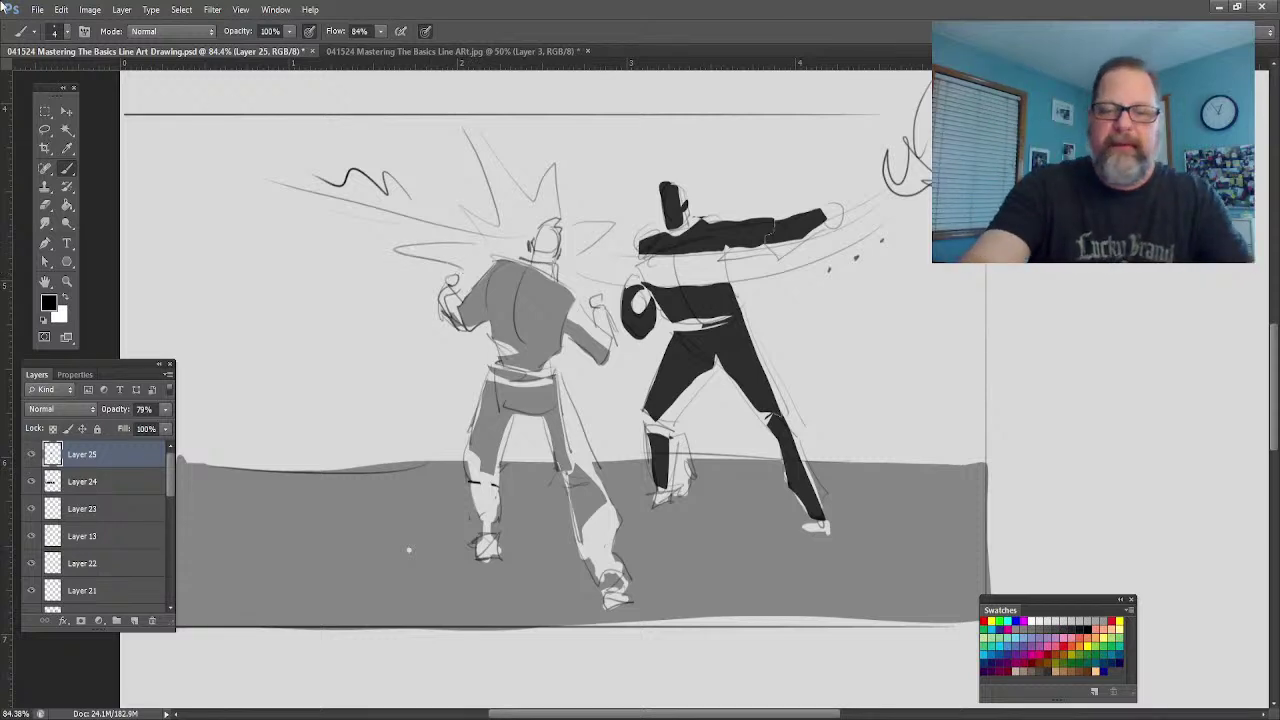
# Step: Add a new layer at the top of the layer stack
pyautogui.hotkey('ctrl', '-')
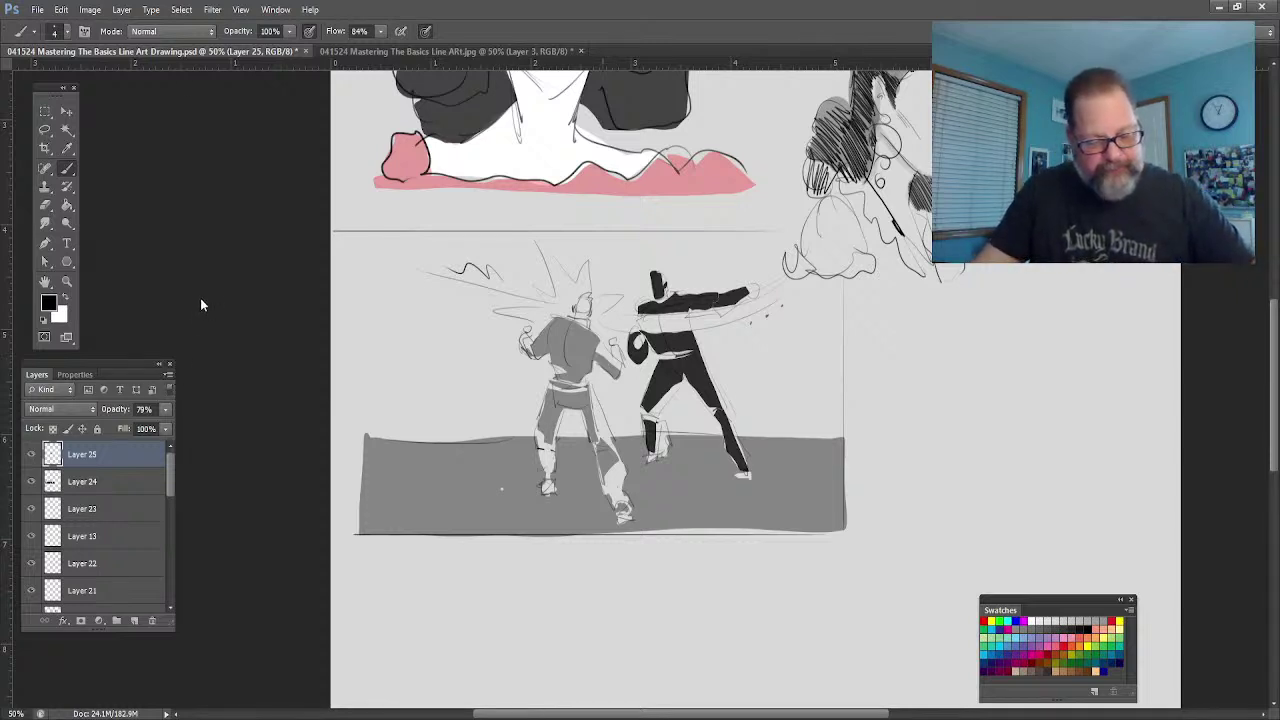
pyautogui.click(427, 392)
pyautogui.hotkey('ctrl', 'shift', 'alt', 'n')
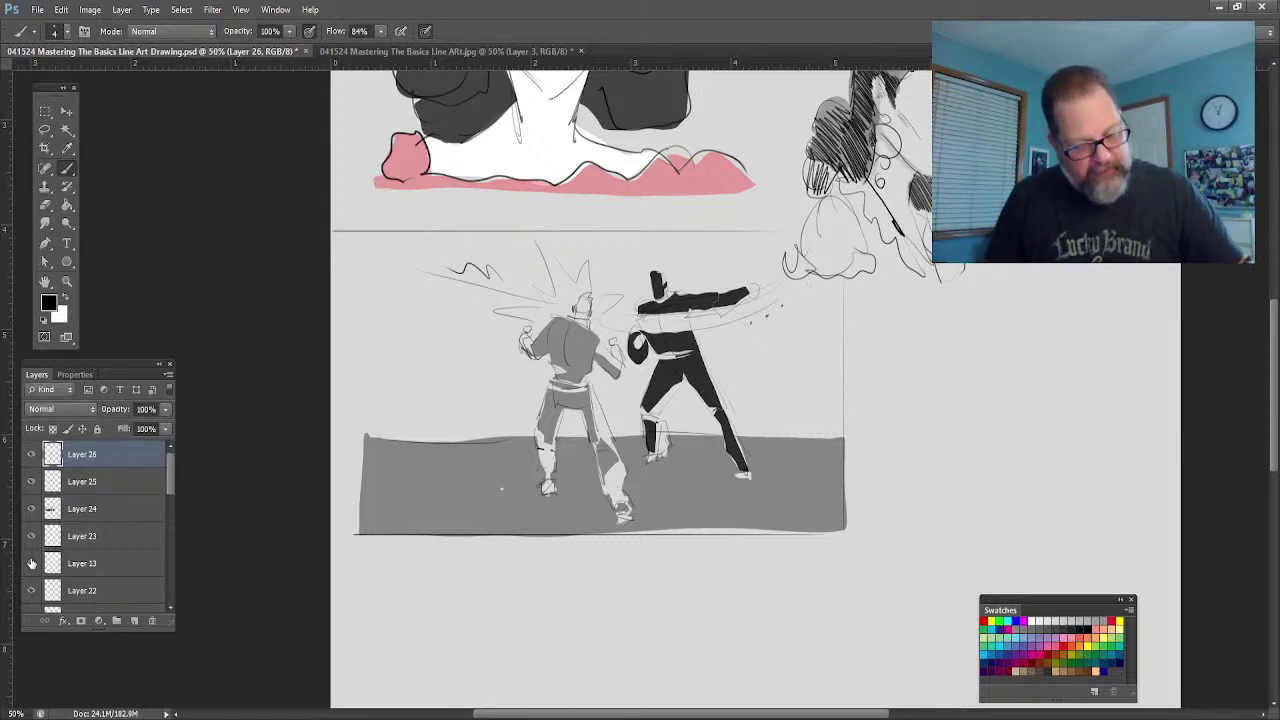
pyautogui.moveTo(170, 483); pyautogui.dragTo(169, 463)
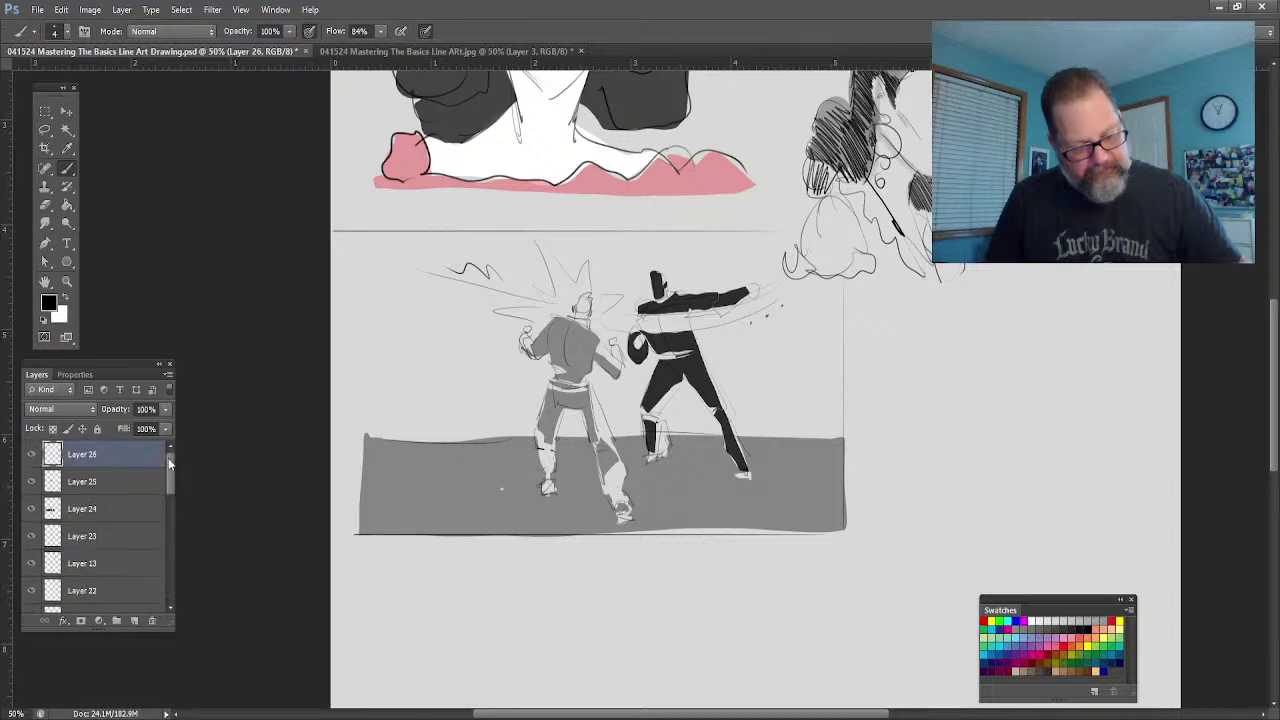
# Step: Sketch a simple outline of a standing man with broad shoulders, tapering arms and spread legs on the blank canvas below the fight scene
pyautogui.press('h')
pyautogui.moveTo(425, 560); pyautogui.dragTo(323, 270)
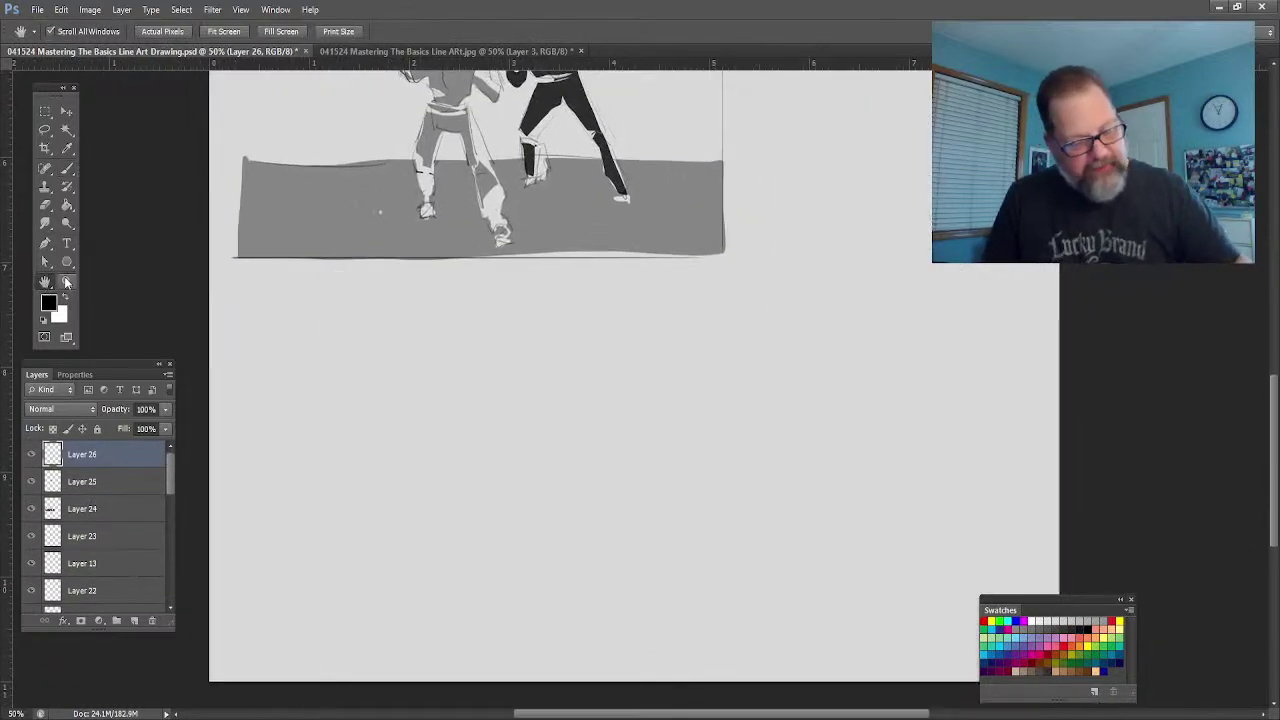
pyautogui.click(67, 281)
pyautogui.moveTo(346, 540); pyautogui.dragTo(388, 526)
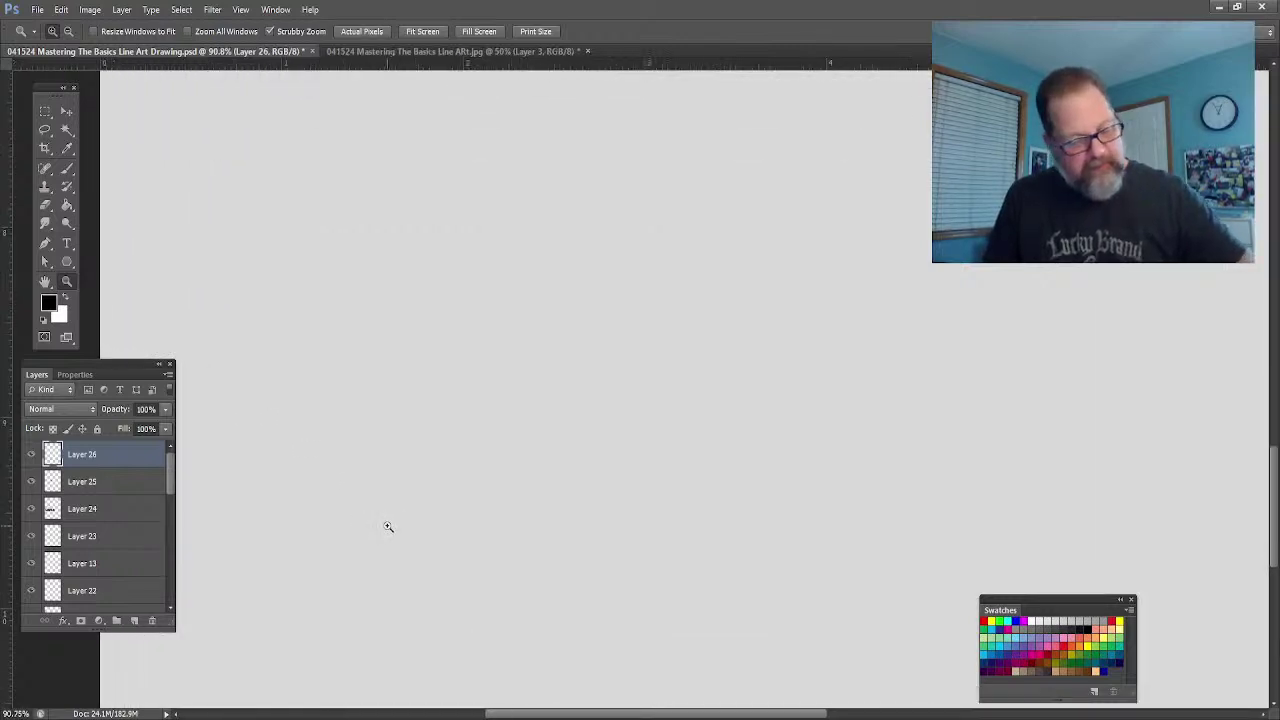
pyautogui.click(68, 171)
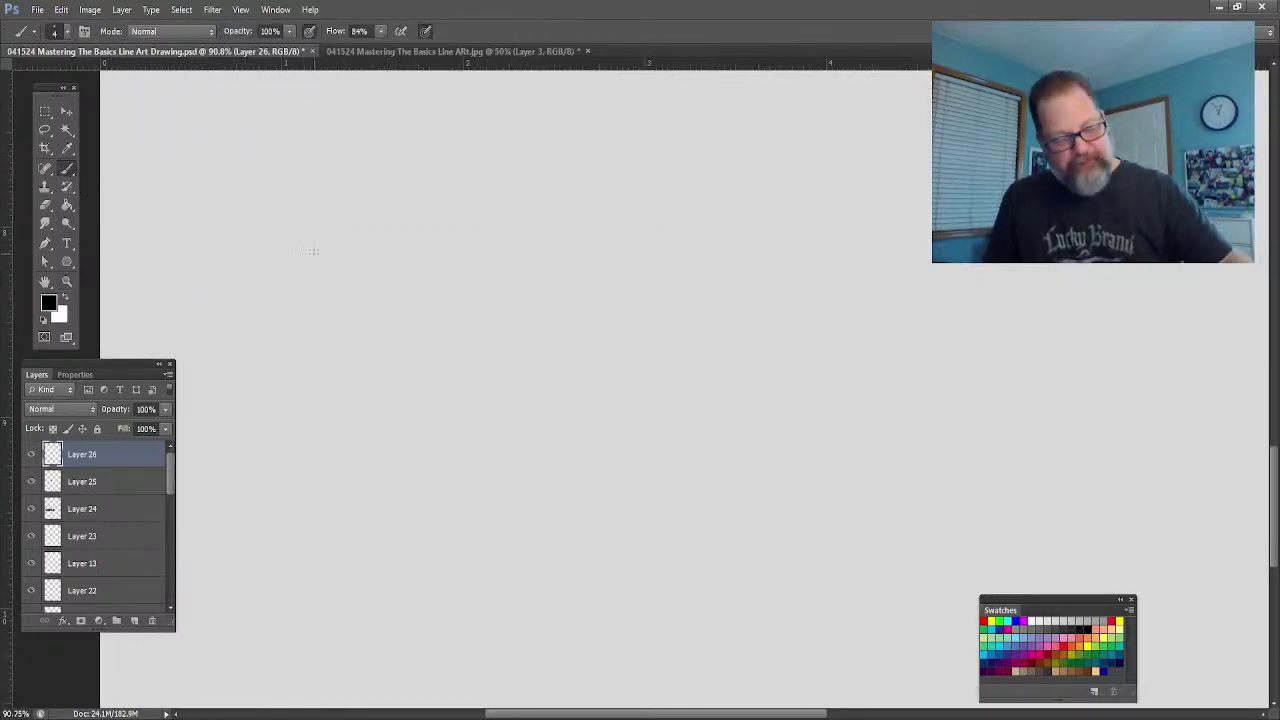
pyautogui.click(67, 281)
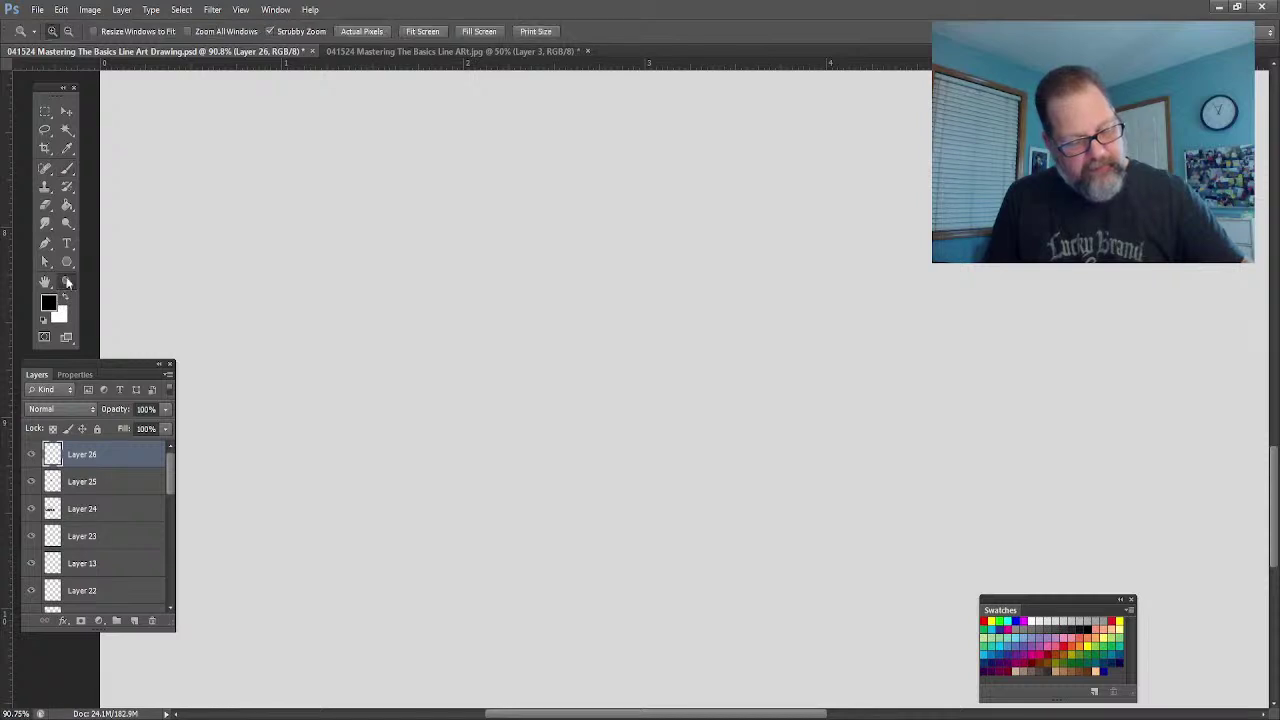
pyautogui.moveTo(394, 466); pyautogui.dragTo(417, 471)
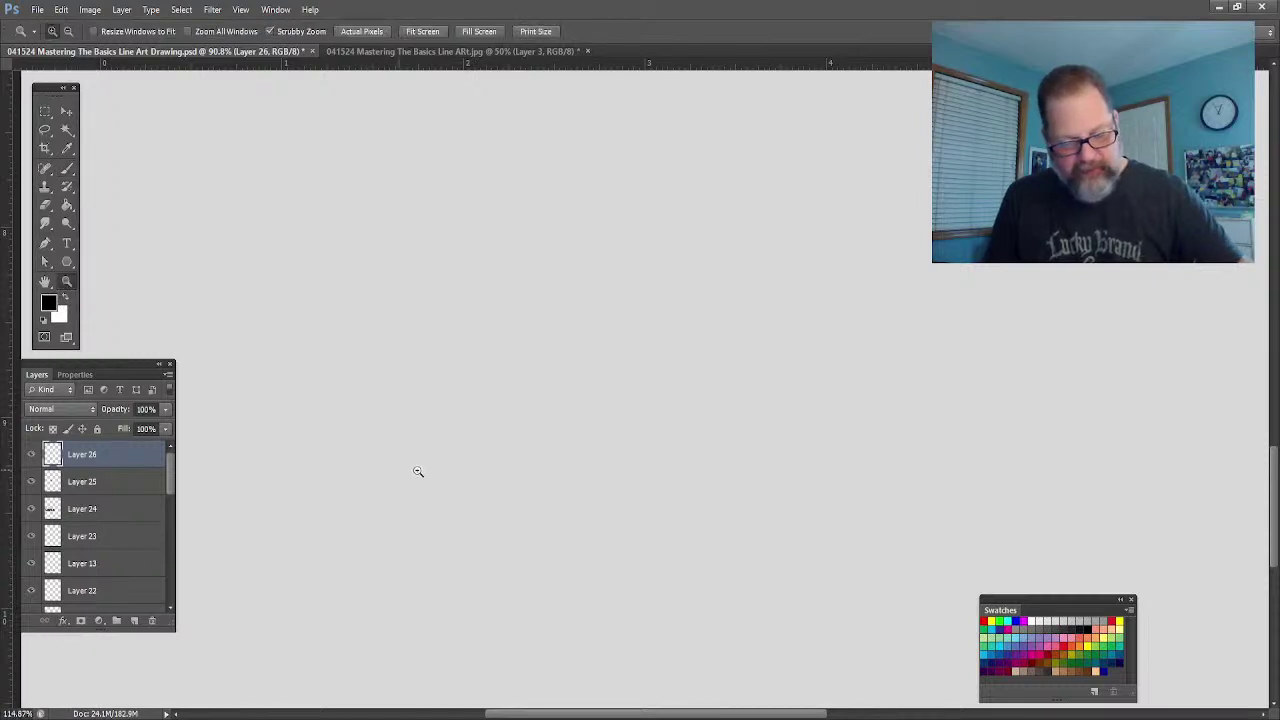
pyautogui.click(68, 170)
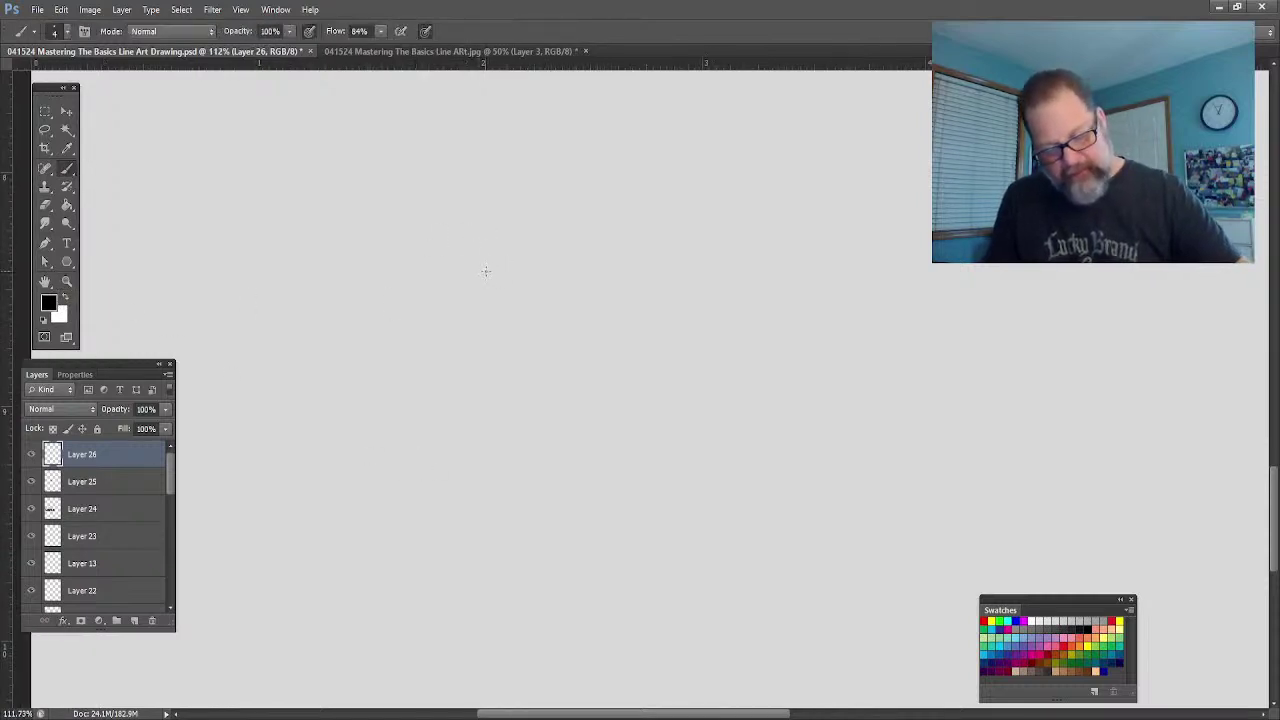
pyautogui.moveTo(487, 271)
pyautogui.mouseDown()
pyautogui.moveTo(457, 231)
pyautogui.moveTo(466, 210)
pyautogui.moveTo(453, 263)
pyautogui.moveTo(399, 287)
pyautogui.moveTo(372, 360)
pyautogui.moveTo(358, 463)
pyautogui.moveTo(410, 368)
pyautogui.moveTo(392, 648)
pyautogui.moveTo(456, 463)
pyautogui.mouseUp()
pyautogui.moveTo(466, 508)
pyautogui.mouseDown()
pyautogui.moveTo(517, 616)
pyautogui.moveTo(500, 402)
pyautogui.moveTo(532, 490)
pyautogui.moveTo(530, 308)
pyautogui.mouseUp()
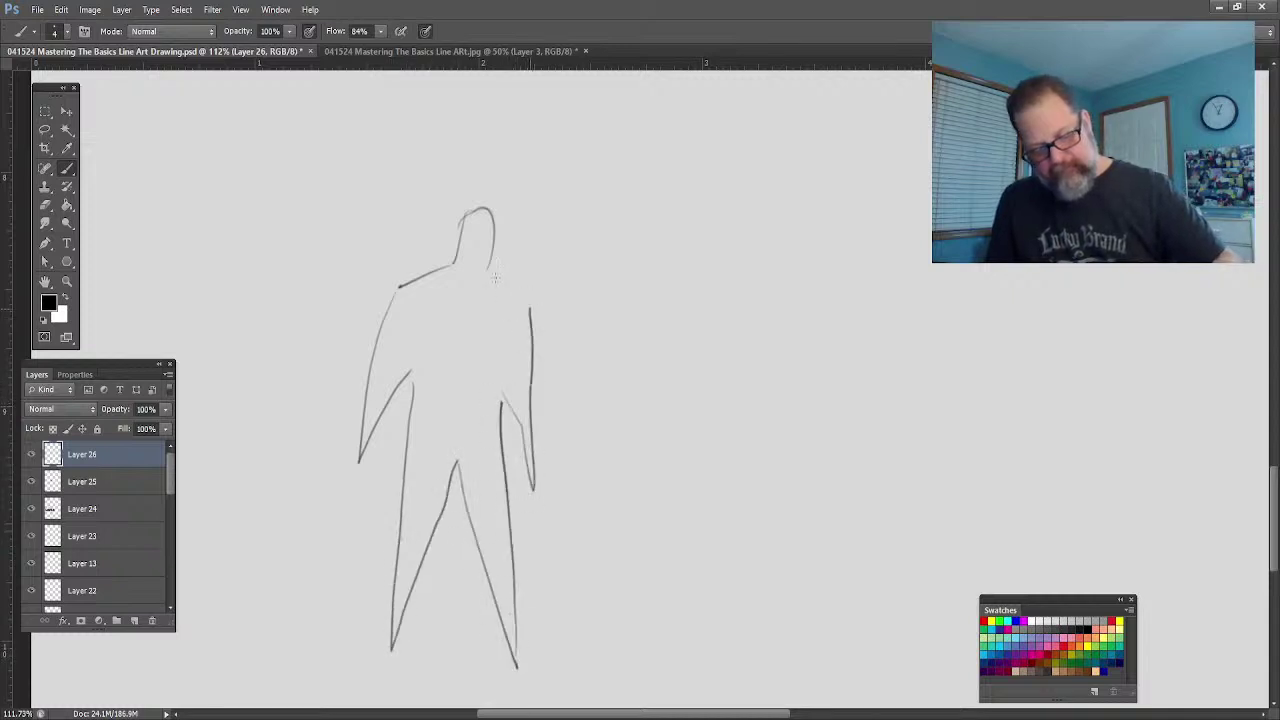
pyautogui.keyDown('shift'); pyautogui.click(492, 270); pyautogui.keyUp('shift')
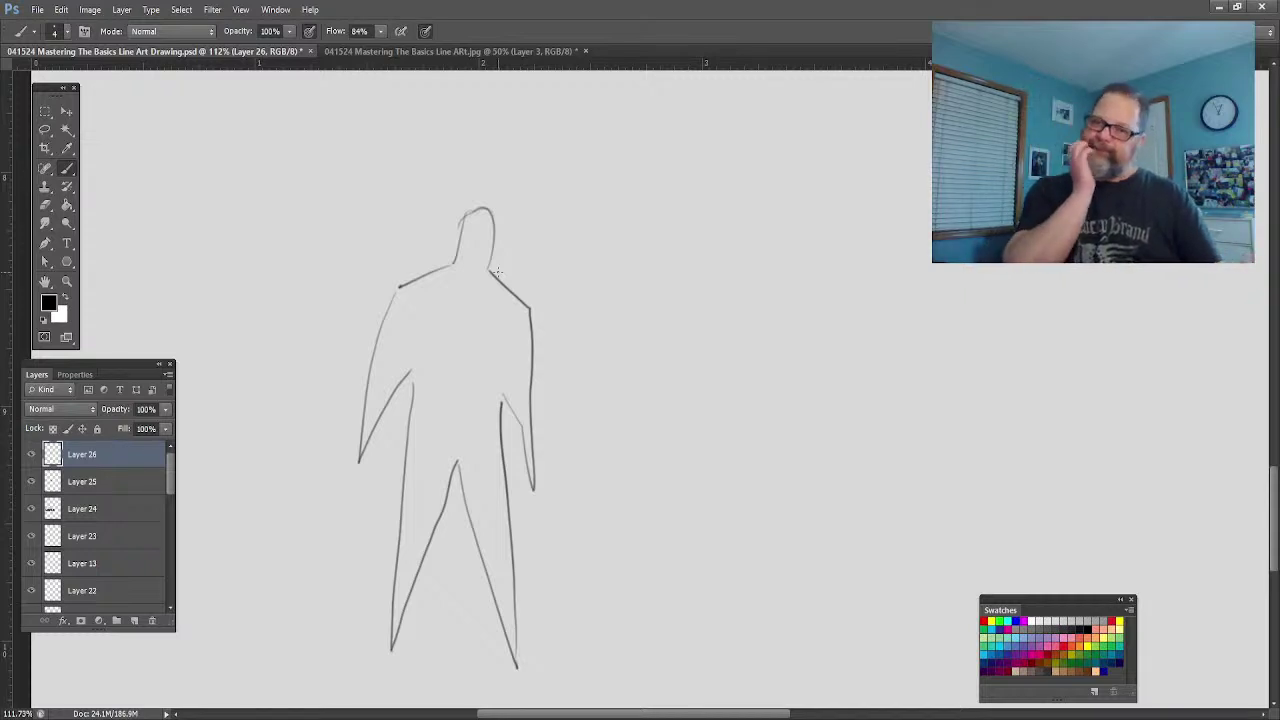
# Step: Sketch a pillow shape with bulging edges and small tufts at its four corners, to the right of the standing man
pyautogui.moveTo(822, 137)
pyautogui.mouseDown()
pyautogui.moveTo(800, 128)
pyautogui.moveTo(692, 150)
pyautogui.moveTo(680, 282)
pyautogui.mouseUp()
pyautogui.moveTo(834, 162); pyautogui.dragTo(822, 248)
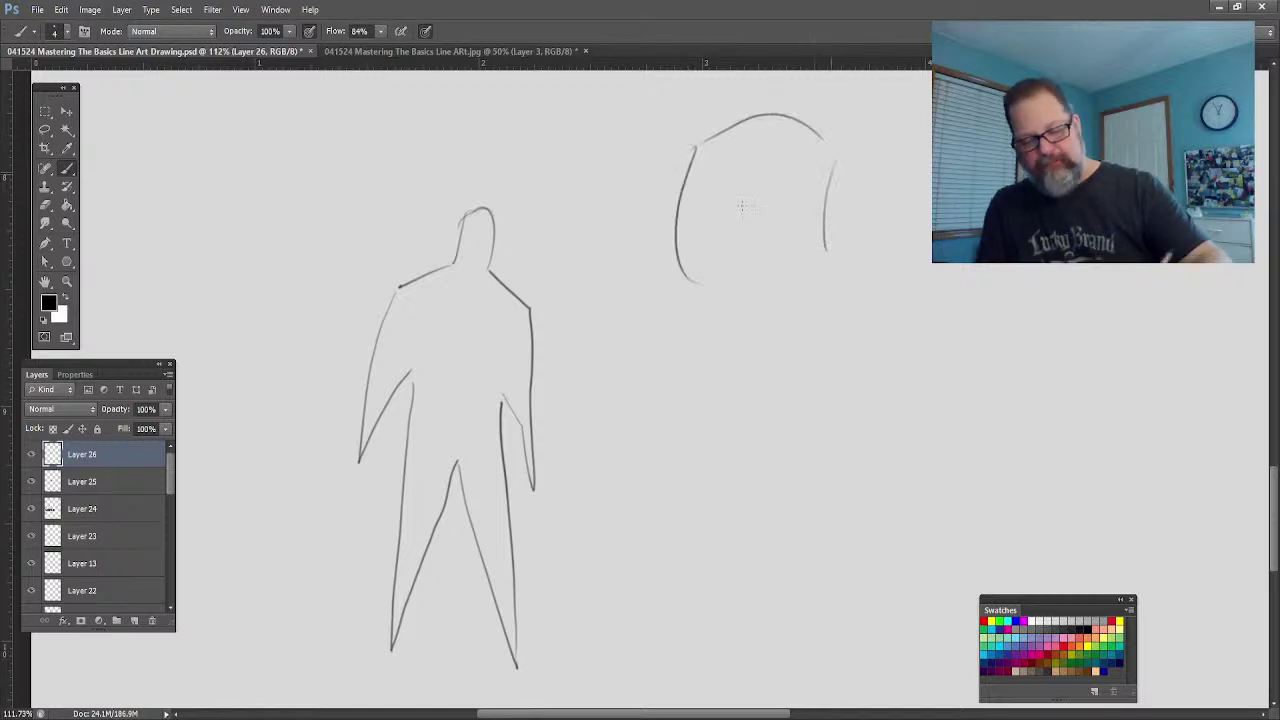
pyautogui.moveTo(812, 240)
pyautogui.mouseDown()
pyautogui.moveTo(769, 328)
pyautogui.moveTo(719, 324)
pyautogui.moveTo(688, 294)
pyautogui.mouseUp()
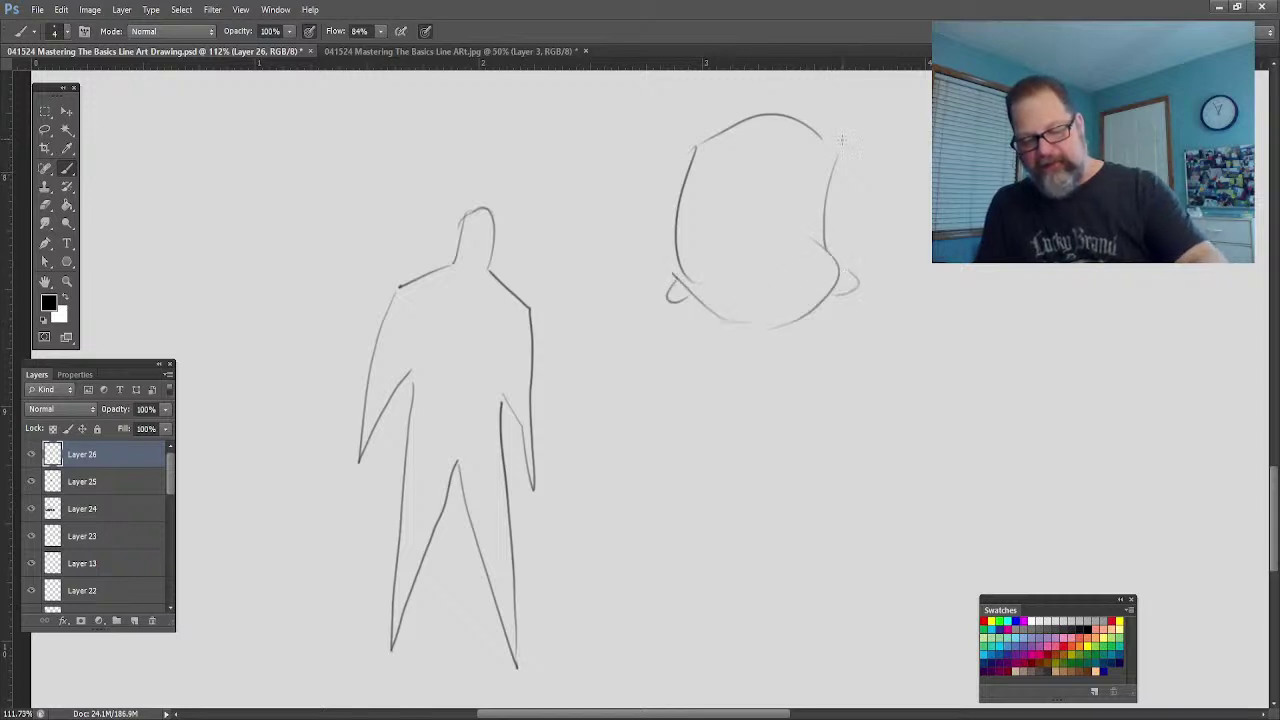
pyautogui.moveTo(836, 146); pyautogui.dragTo(846, 150)
pyautogui.moveTo(670, 150); pyautogui.dragTo(685, 140)
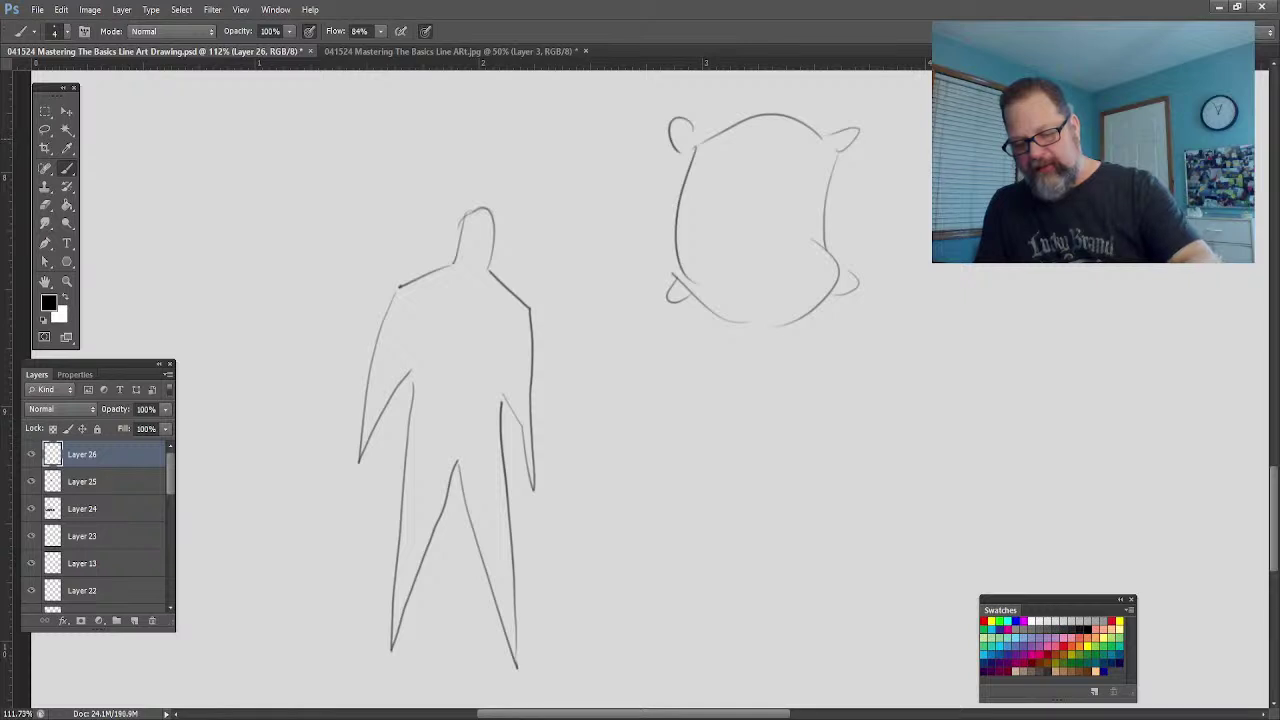
# Step: Sketch a second, tilted pillow shape with corner tufts to the right of the first one
pyautogui.moveTo(925, 186); pyautogui.dragTo(1008, 328)
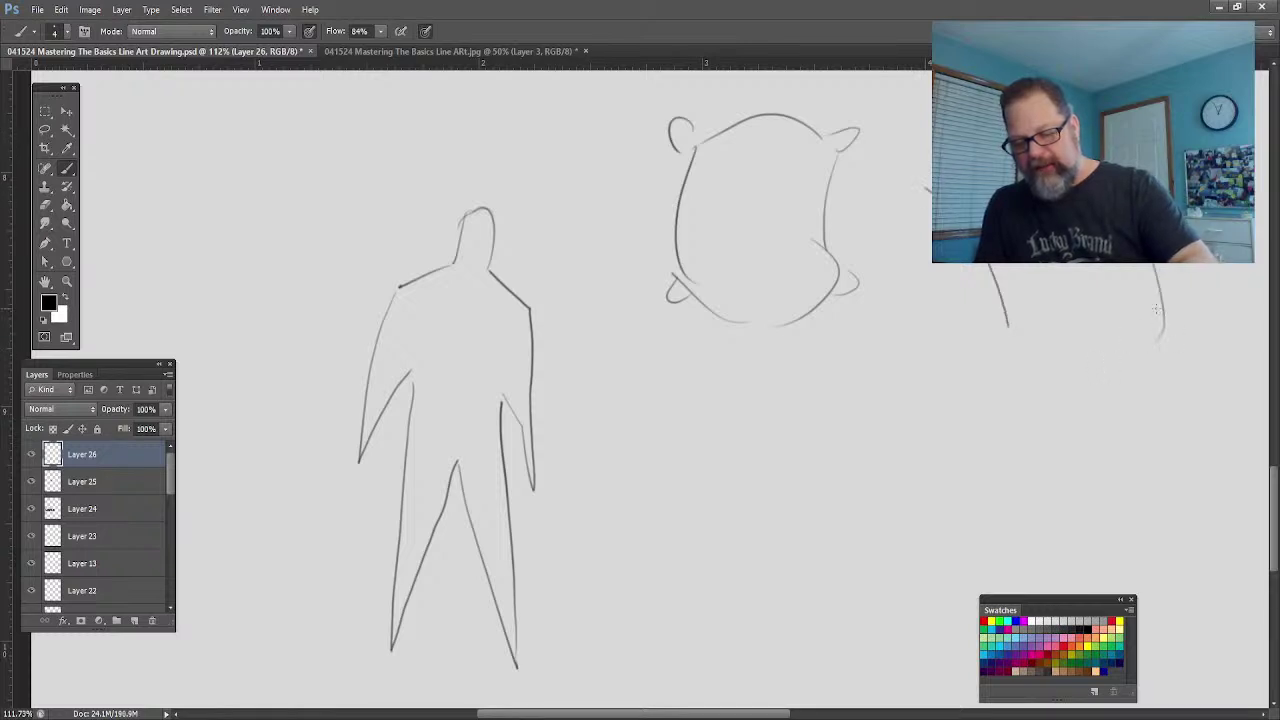
pyautogui.moveTo(1158, 338)
pyautogui.mouseDown()
pyautogui.moveTo(983, 360)
pyautogui.moveTo(1182, 360)
pyautogui.mouseUp()
pyautogui.moveTo(903, 212); pyautogui.dragTo(925, 172)
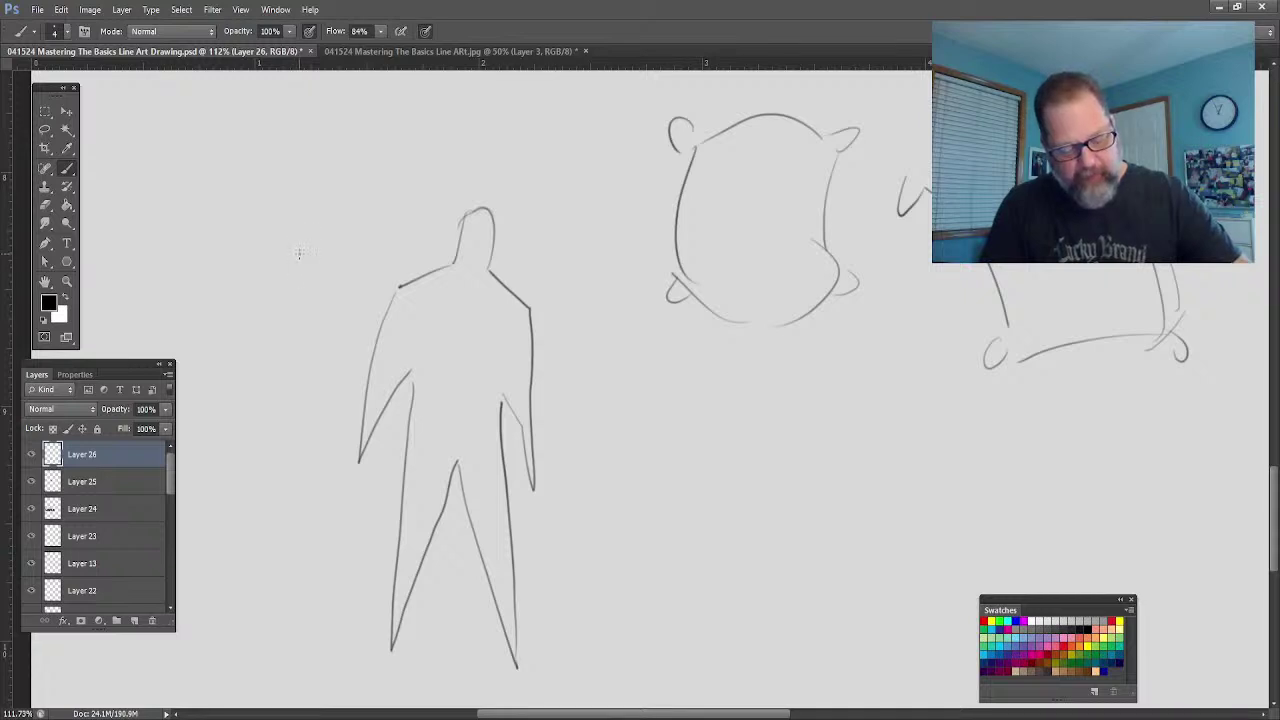
# Step: Sketch a slimmer figure's shoulders, arm, waist and hips to the left of the standing man
pyautogui.moveTo(298, 265)
pyautogui.mouseDown()
pyautogui.moveTo(285, 236)
pyautogui.moveTo(280, 268)
pyautogui.moveTo(328, 328)
pyautogui.moveTo(310, 341)
pyautogui.moveTo(321, 382)
pyautogui.mouseUp()
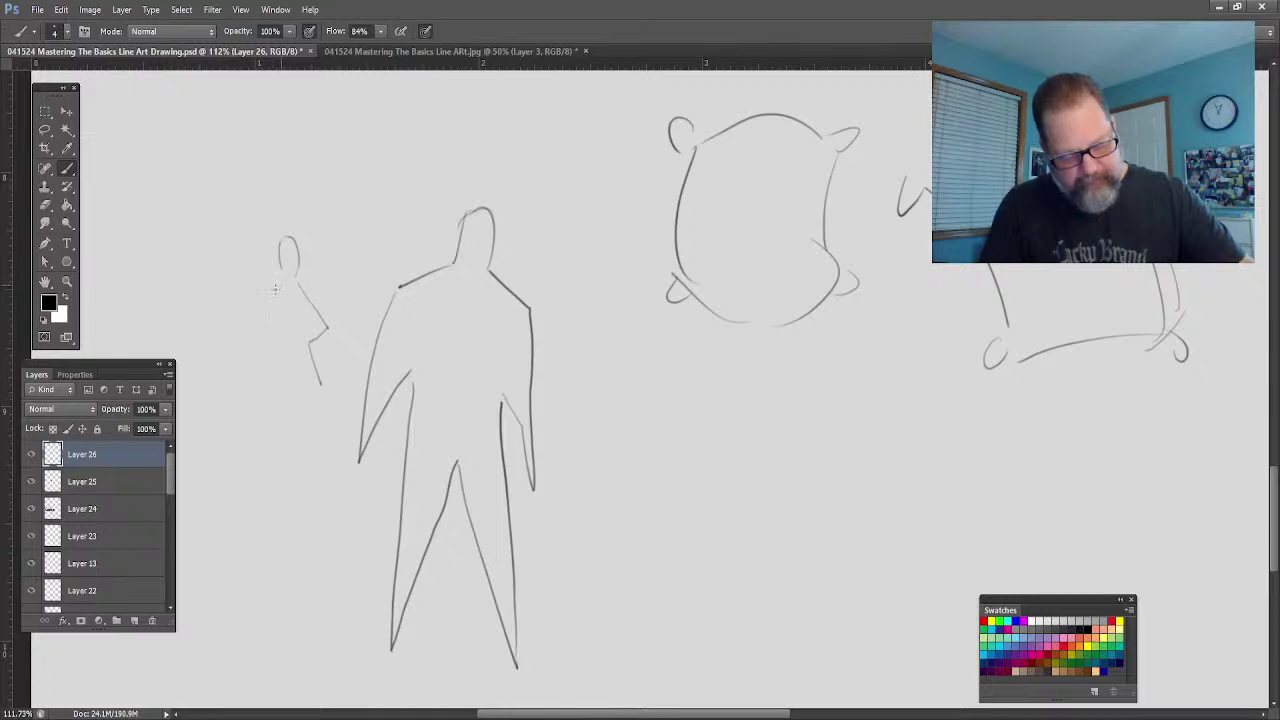
pyautogui.moveTo(277, 288); pyautogui.dragTo(251, 330)
pyautogui.moveTo(234, 408)
pyautogui.mouseDown()
pyautogui.moveTo(266, 333)
pyautogui.moveTo(280, 374)
pyautogui.moveTo(244, 446)
pyautogui.mouseUp()
pyautogui.moveTo(316, 376); pyautogui.dragTo(329, 425)
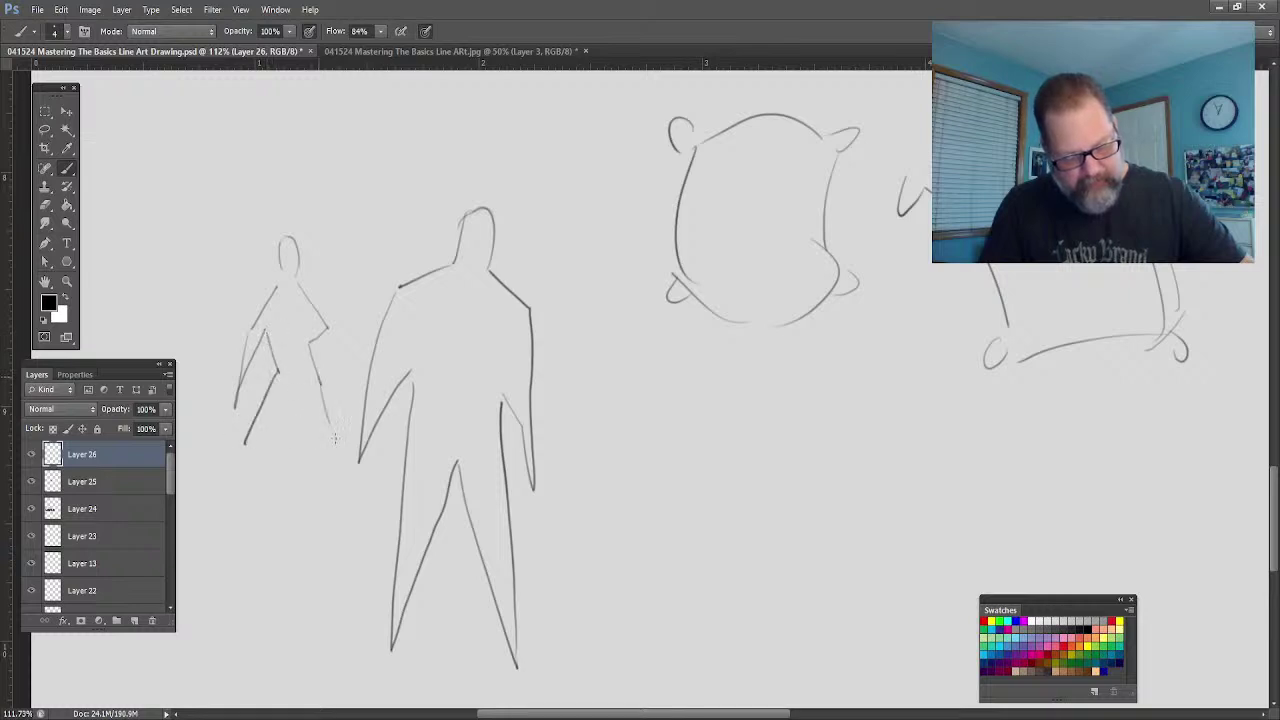
pyautogui.moveTo(245, 448); pyautogui.dragTo(264, 630)
pyautogui.moveTo(264, 630); pyautogui.dragTo(269, 571)
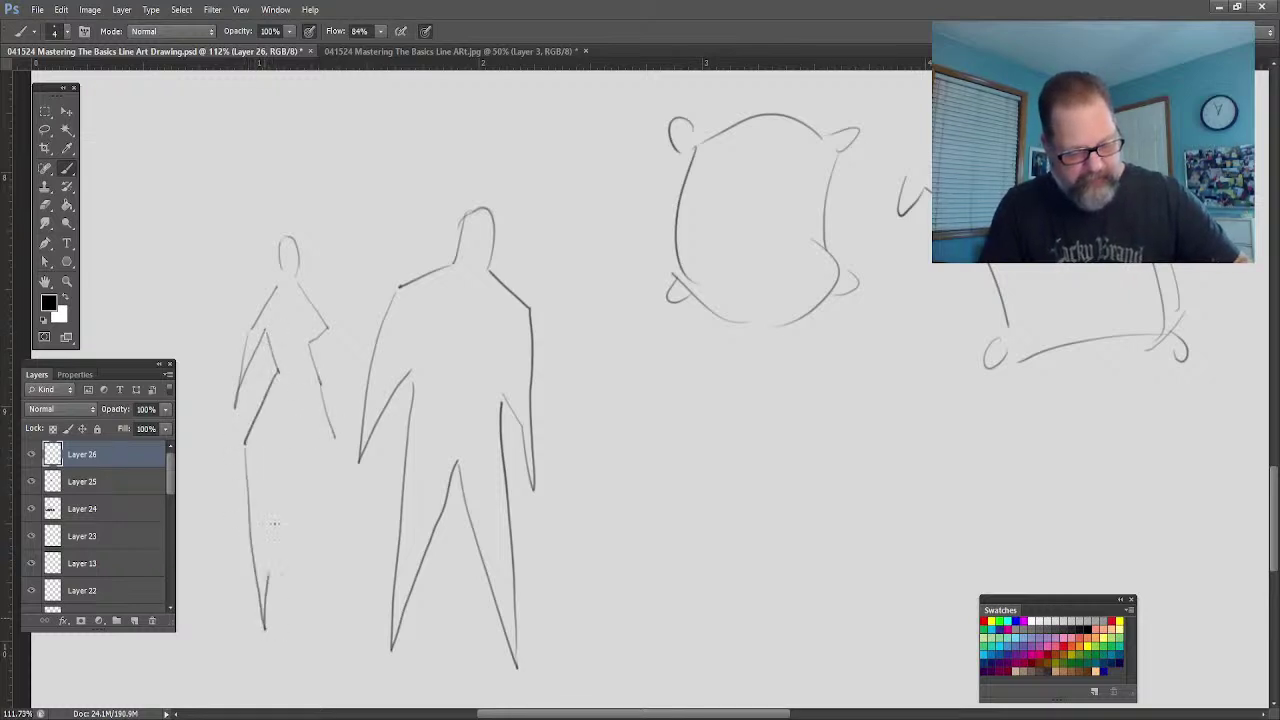
pyautogui.moveTo(273, 523); pyautogui.dragTo(285, 448)
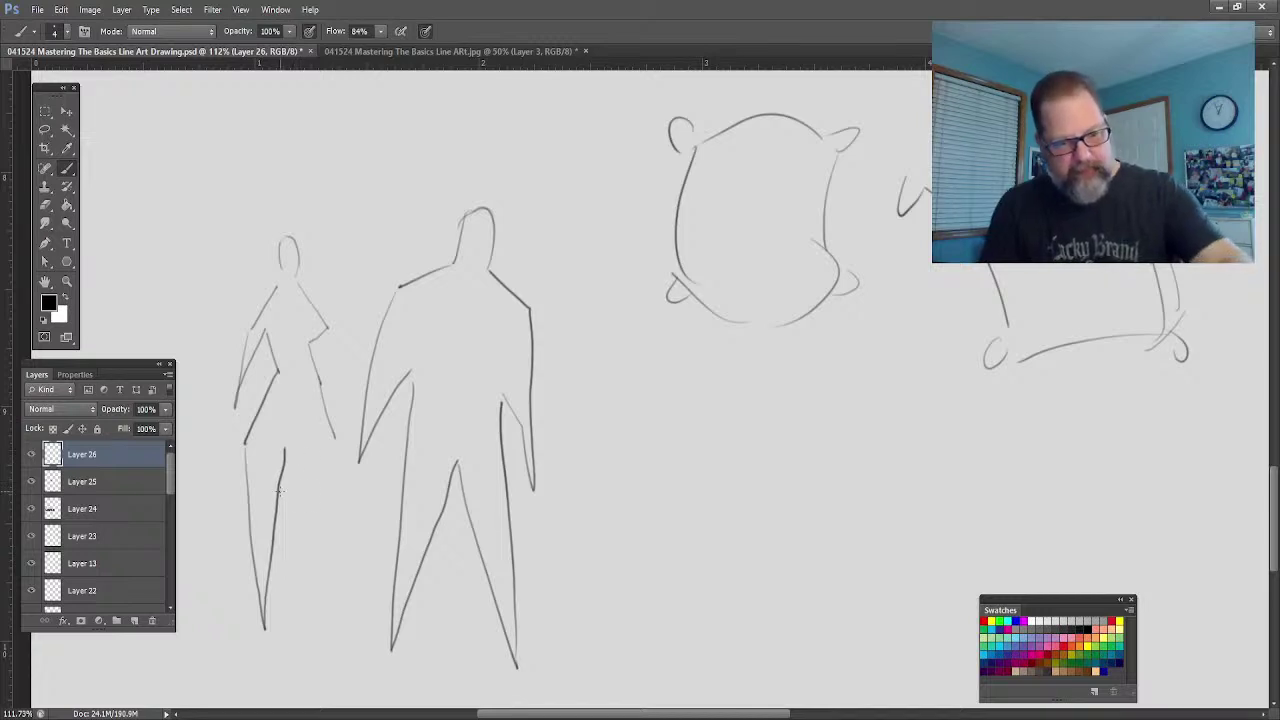
pyautogui.hotkey('ctrl', 'z')
# Step: Outline the slim figure's two long tapering legs and define both of its arms
pyautogui.moveTo(244, 448); pyautogui.dragTo(280, 645)
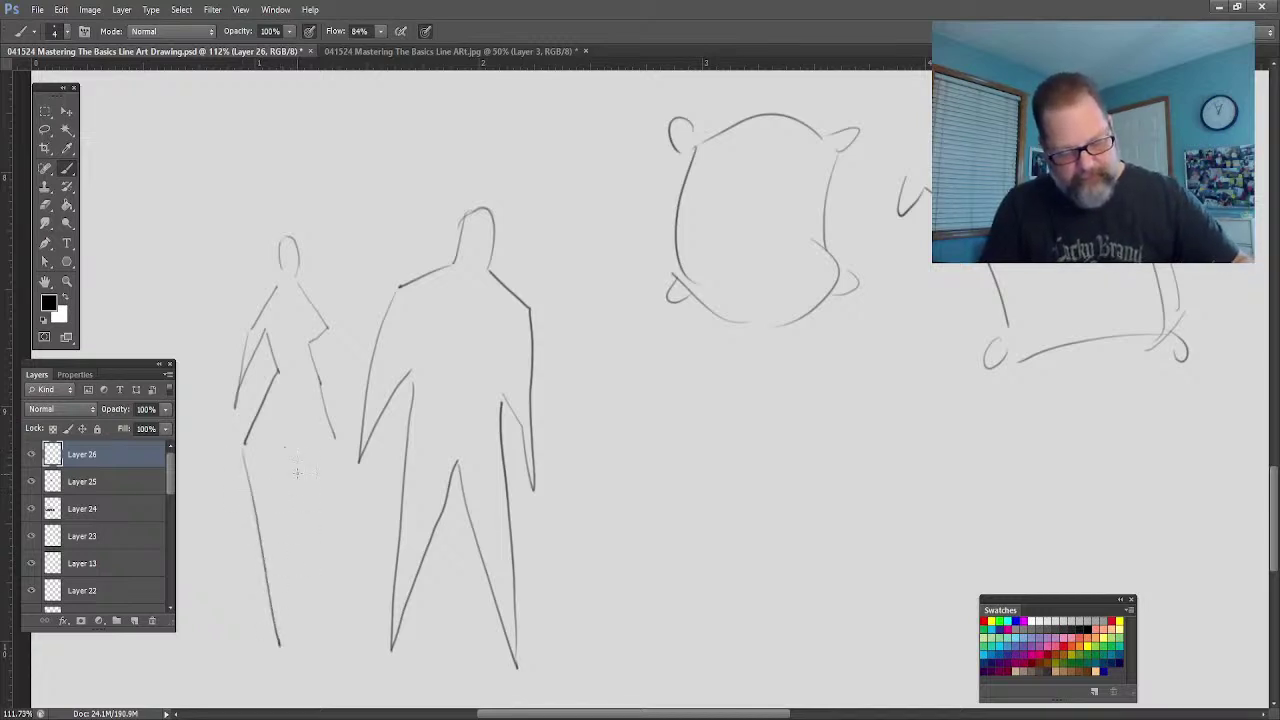
pyautogui.moveTo(298, 459); pyautogui.dragTo(284, 665)
pyautogui.moveTo(300, 447); pyautogui.dragTo(346, 646)
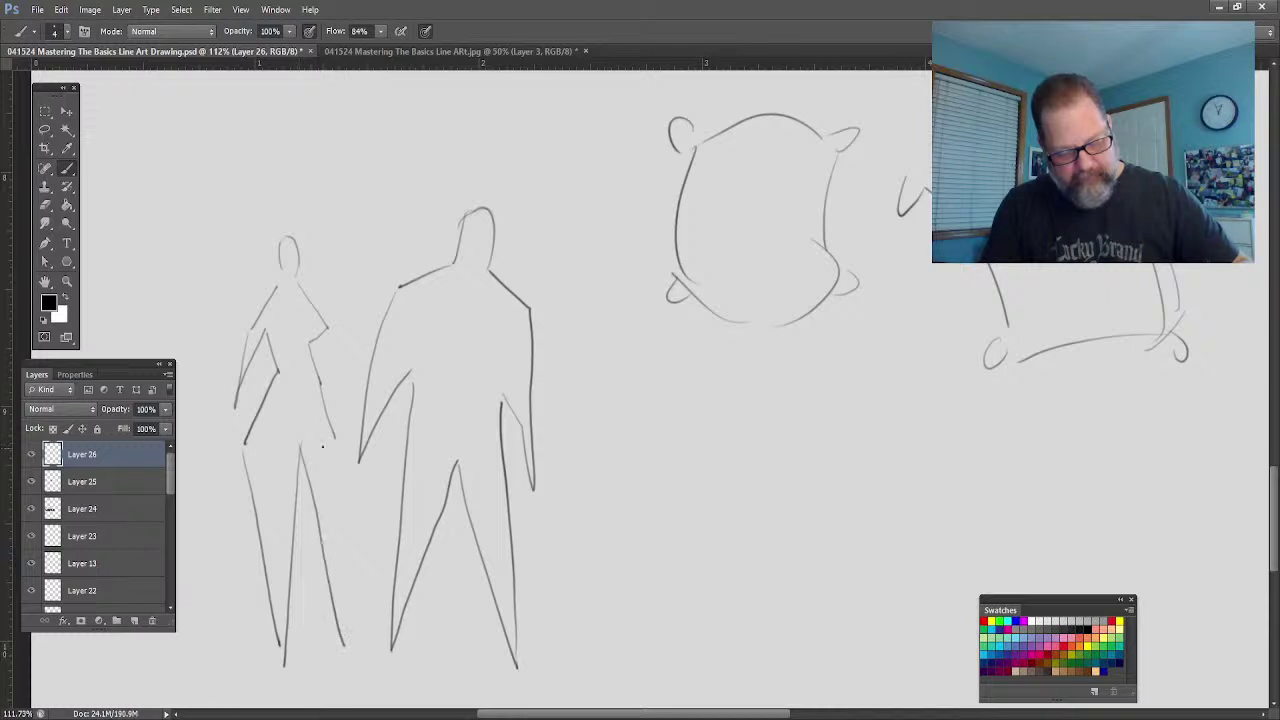
pyautogui.moveTo(333, 432); pyautogui.dragTo(345, 685)
pyautogui.moveTo(320, 352); pyautogui.dragTo(350, 432)
pyautogui.moveTo(246, 336); pyautogui.dragTo(228, 465)
pyautogui.moveTo(264, 340); pyautogui.dragTo(240, 422)
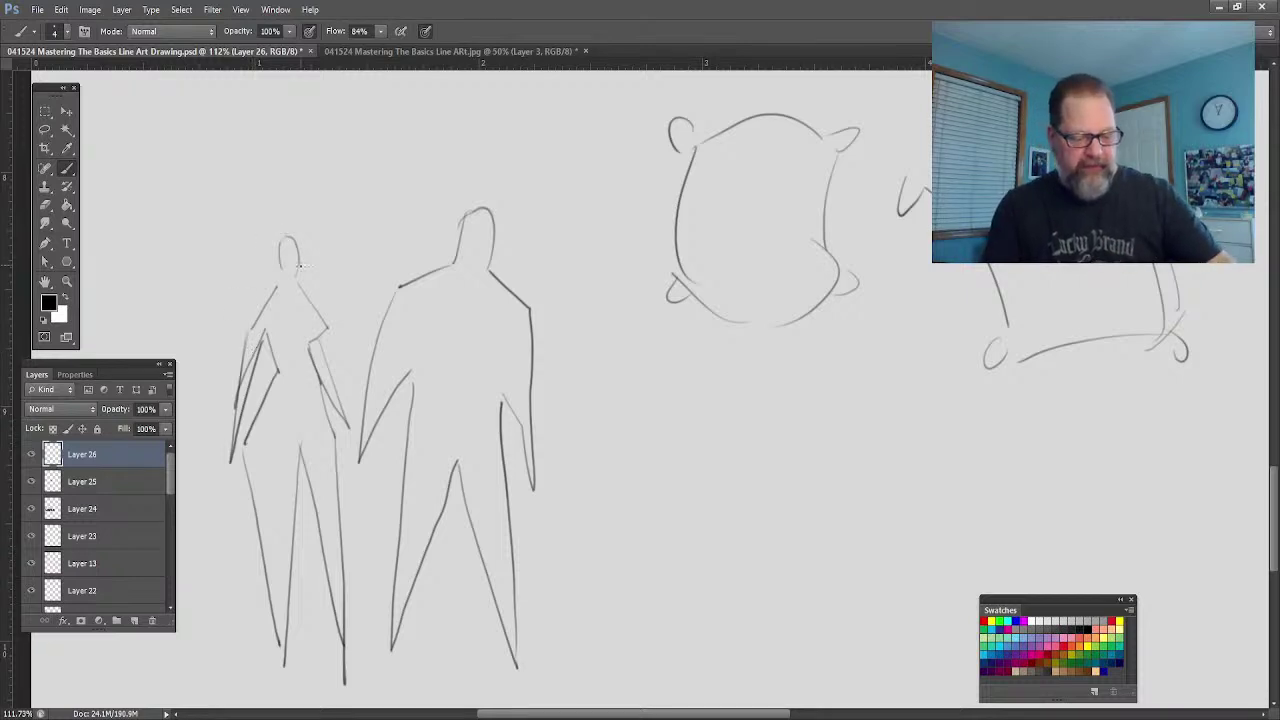
# Step: Add a large rounded hairstyle, a chest outline and bikini-style clothing lines to the slim figure
pyautogui.moveTo(302, 270)
pyautogui.mouseDown()
pyautogui.moveTo(258, 174)
pyautogui.moveTo(205, 238)
pyautogui.moveTo(257, 336)
pyautogui.moveTo(292, 348)
pyautogui.moveTo(277, 306)
pyautogui.mouseUp()
pyautogui.moveTo(314, 429)
pyautogui.mouseDown()
pyautogui.moveTo(292, 453)
pyautogui.moveTo(248, 432)
pyautogui.mouseUp()
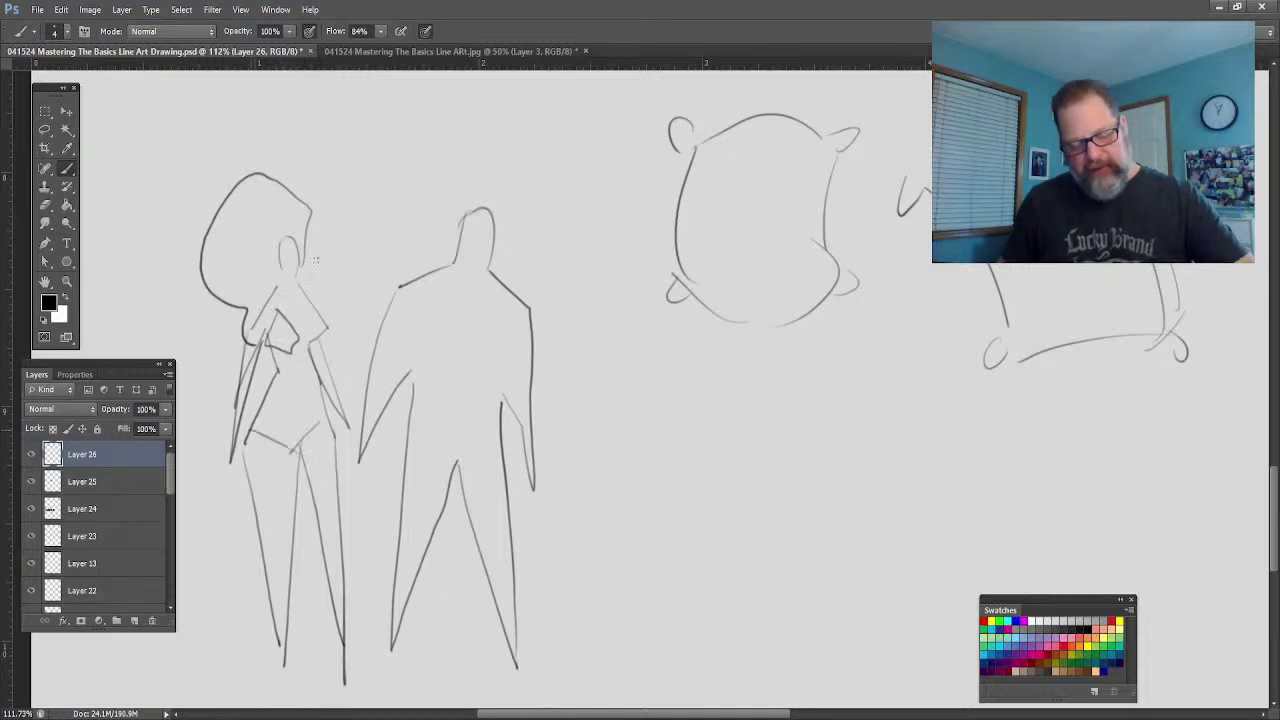
pyautogui.moveTo(322, 414); pyautogui.dragTo(248, 430)
pyautogui.moveTo(326, 327)
pyautogui.mouseDown()
pyautogui.moveTo(290, 312)
pyautogui.moveTo(304, 340)
pyautogui.mouseUp()
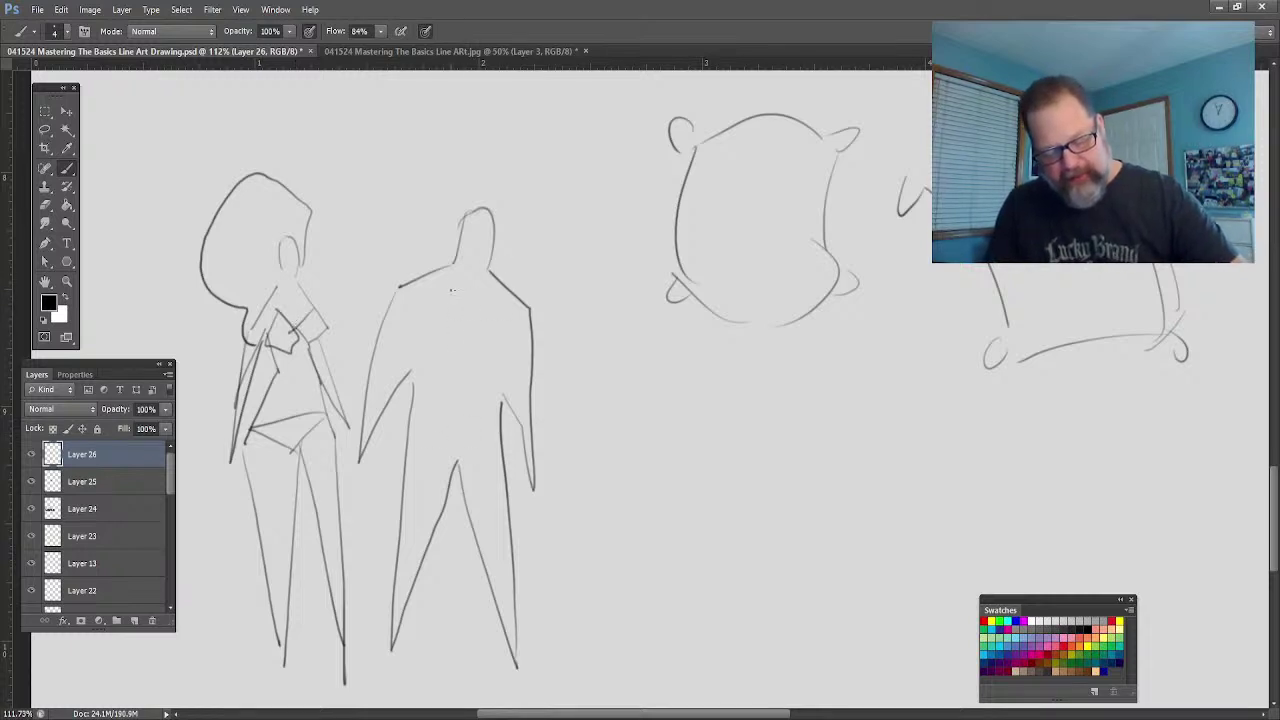
# Step: Draw a necktie, V-shaped jacket lapels and a curved jacket hem with side edges on the standing man
pyautogui.moveTo(458, 300)
pyautogui.mouseDown()
pyautogui.moveTo(470, 341)
pyautogui.moveTo(477, 305)
pyautogui.moveTo(474, 366)
pyautogui.mouseUp()
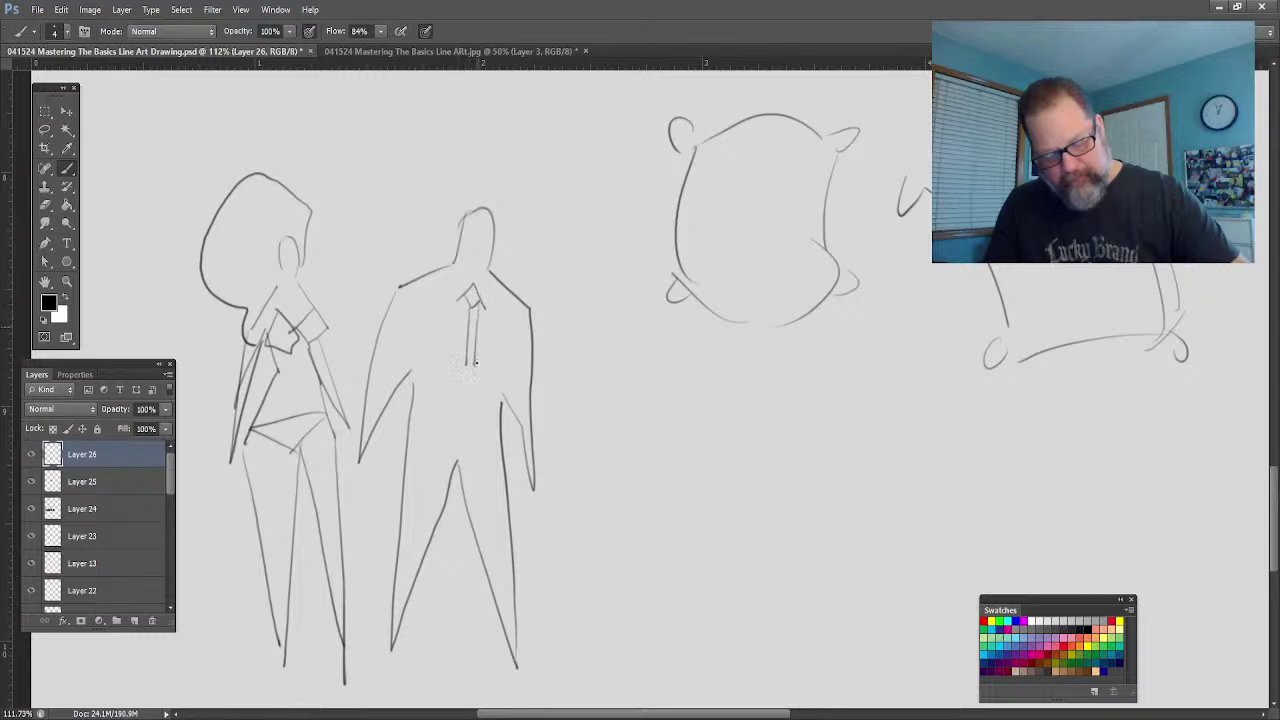
pyautogui.moveTo(500, 278)
pyautogui.mouseDown()
pyautogui.moveTo(467, 377)
pyautogui.moveTo(450, 270)
pyautogui.mouseUp()
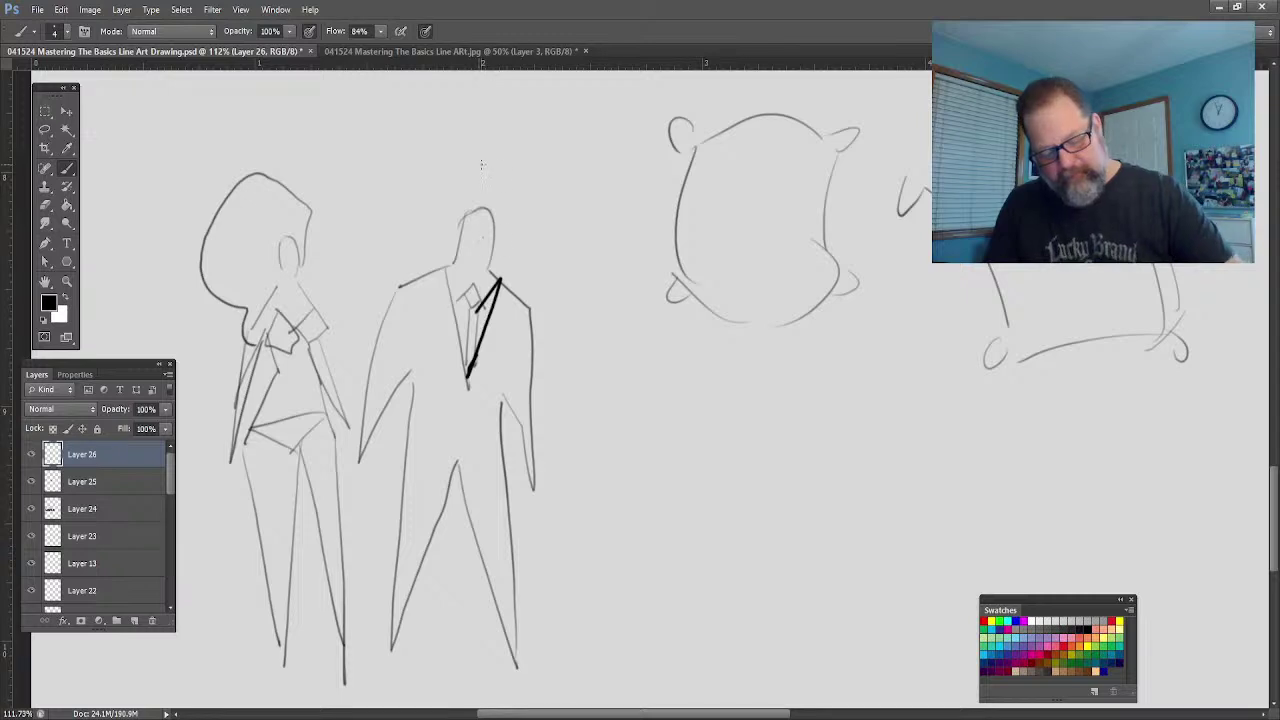
pyautogui.moveTo(410, 458); pyautogui.dragTo(500, 464)
pyautogui.moveTo(403, 394); pyautogui.dragTo(404, 466)
pyautogui.moveTo(500, 404); pyautogui.dragTo(505, 470)
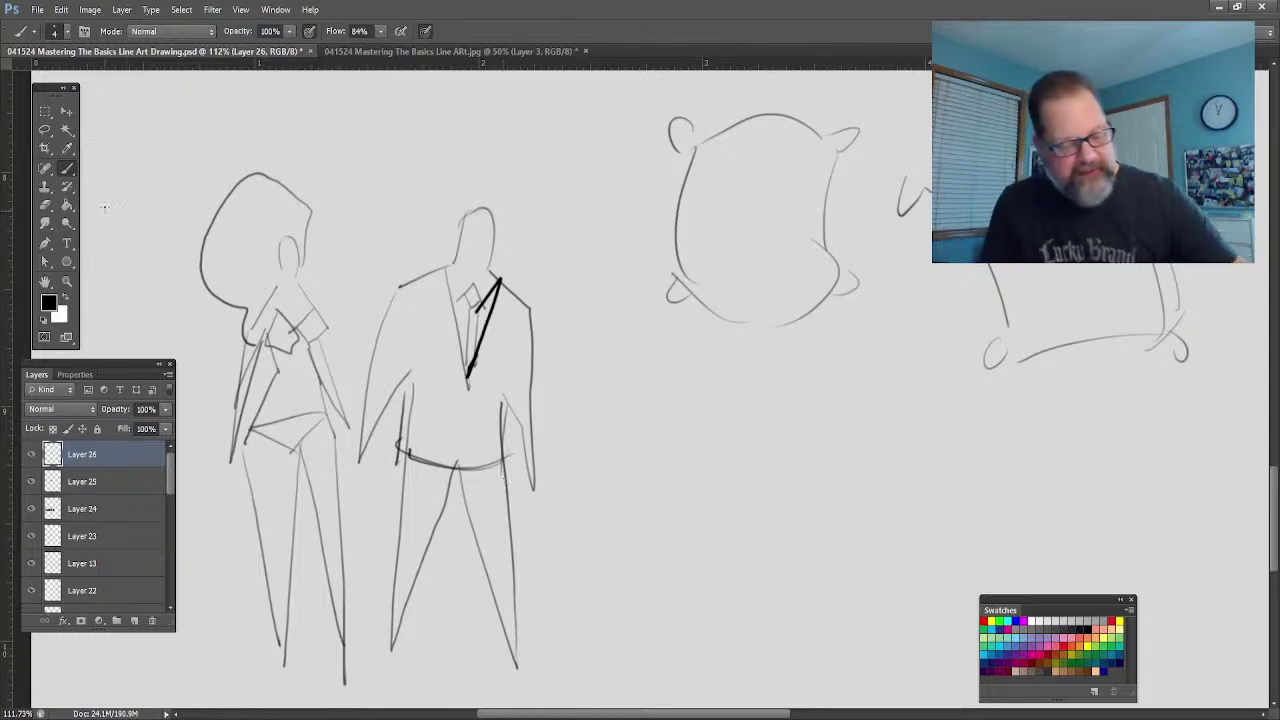
# Step: Sketch a third figure below the first pillow, with a head, sloping shoulder, boxy torso and a gun held out to the right
pyautogui.click(67, 281)
pyautogui.moveTo(538, 520); pyautogui.dragTo(490, 463)
pyautogui.click(67, 168)
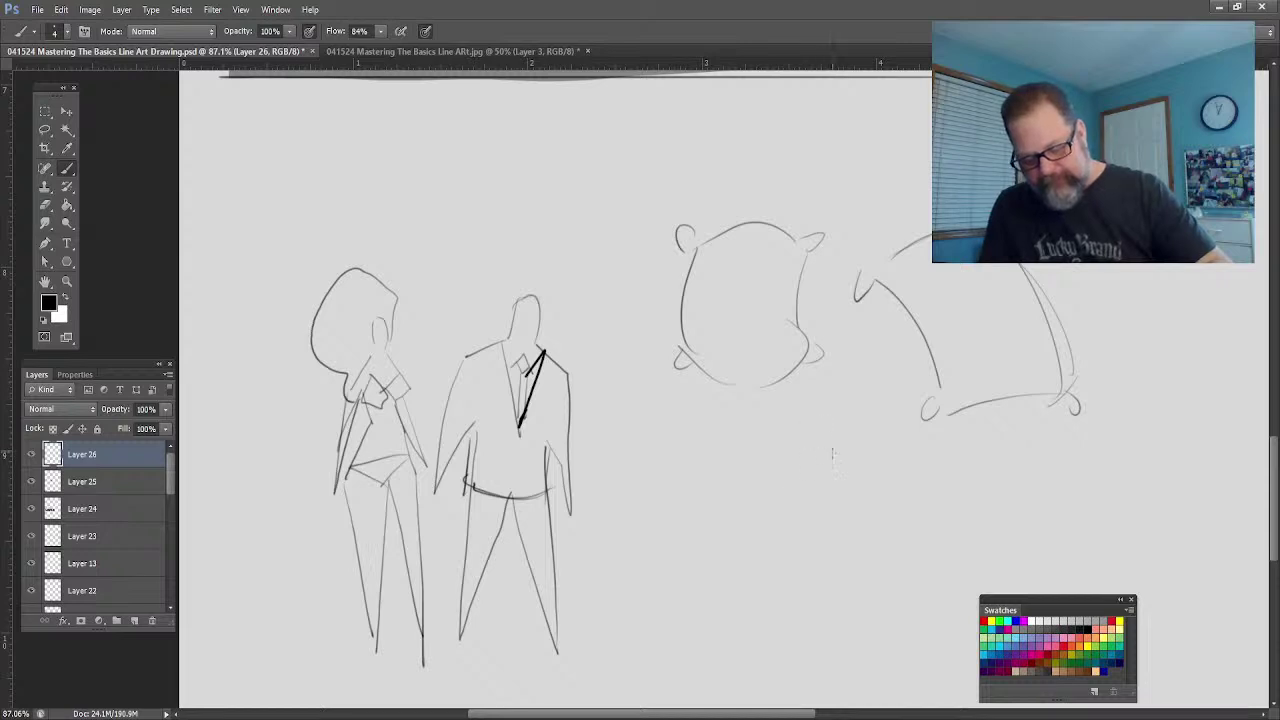
pyautogui.moveTo(834, 458)
pyautogui.mouseDown()
pyautogui.moveTo(816, 430)
pyautogui.moveTo(808, 456)
pyautogui.moveTo(816, 499)
pyautogui.moveTo(828, 462)
pyautogui.moveTo(841, 516)
pyautogui.moveTo(904, 595)
pyautogui.moveTo(822, 530)
pyautogui.mouseUp()
pyautogui.moveTo(807, 466); pyautogui.dragTo(751, 507)
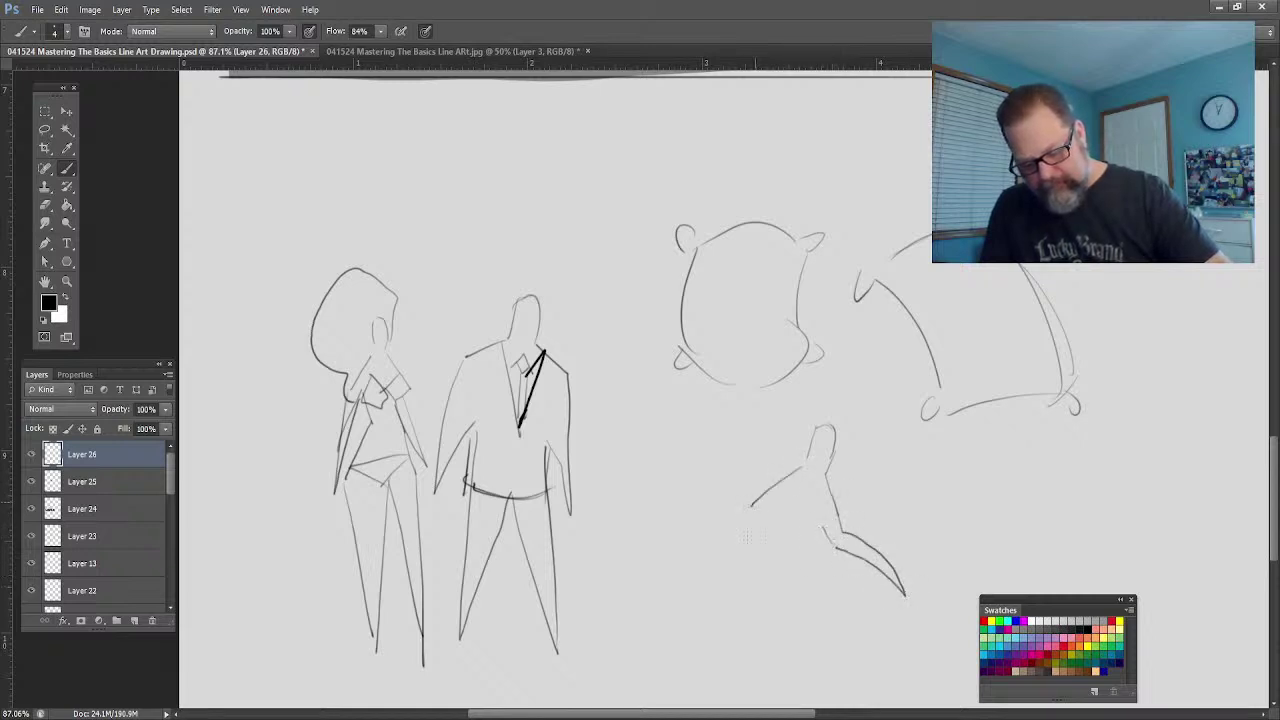
pyautogui.moveTo(843, 523)
pyautogui.mouseDown()
pyautogui.moveTo(866, 499)
pyautogui.moveTo(897, 502)
pyautogui.moveTo(859, 530)
pyautogui.mouseUp()
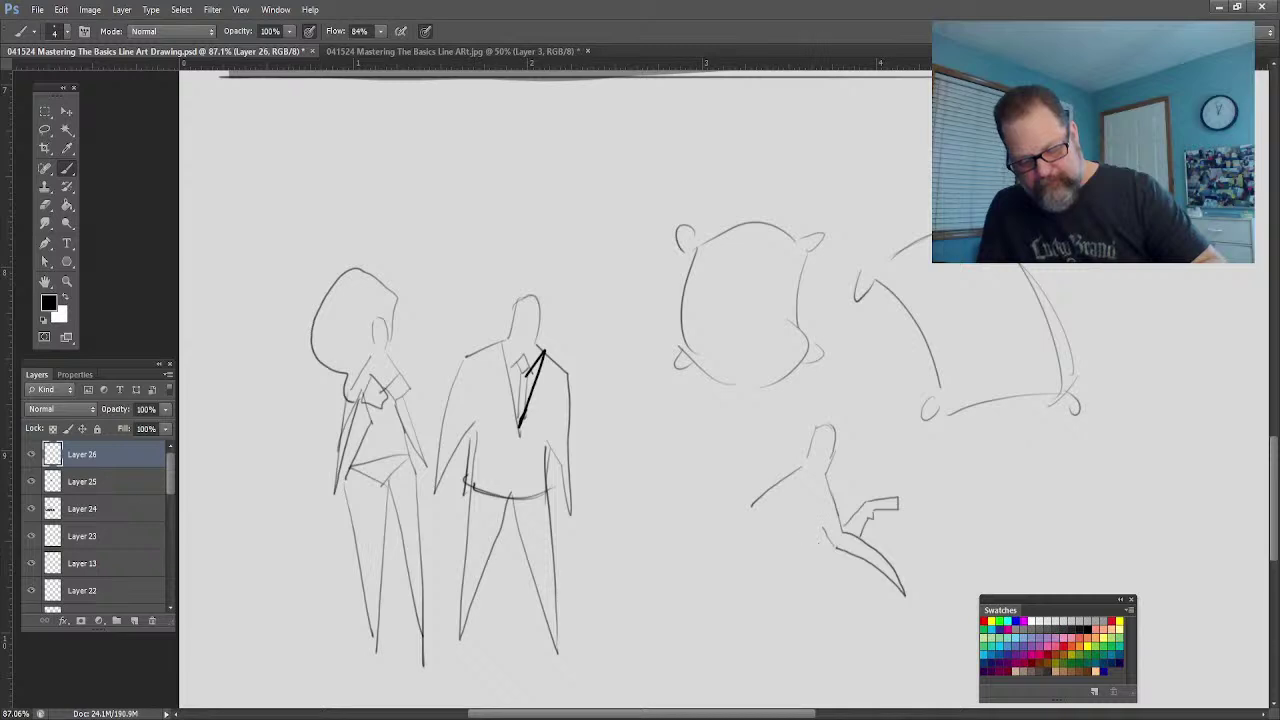
pyautogui.moveTo(821, 532)
pyautogui.mouseDown()
pyautogui.moveTo(816, 599)
pyautogui.moveTo(788, 617)
pyautogui.moveTo(792, 630)
pyautogui.moveTo(808, 617)
pyautogui.moveTo(720, 602)
pyautogui.mouseUp()
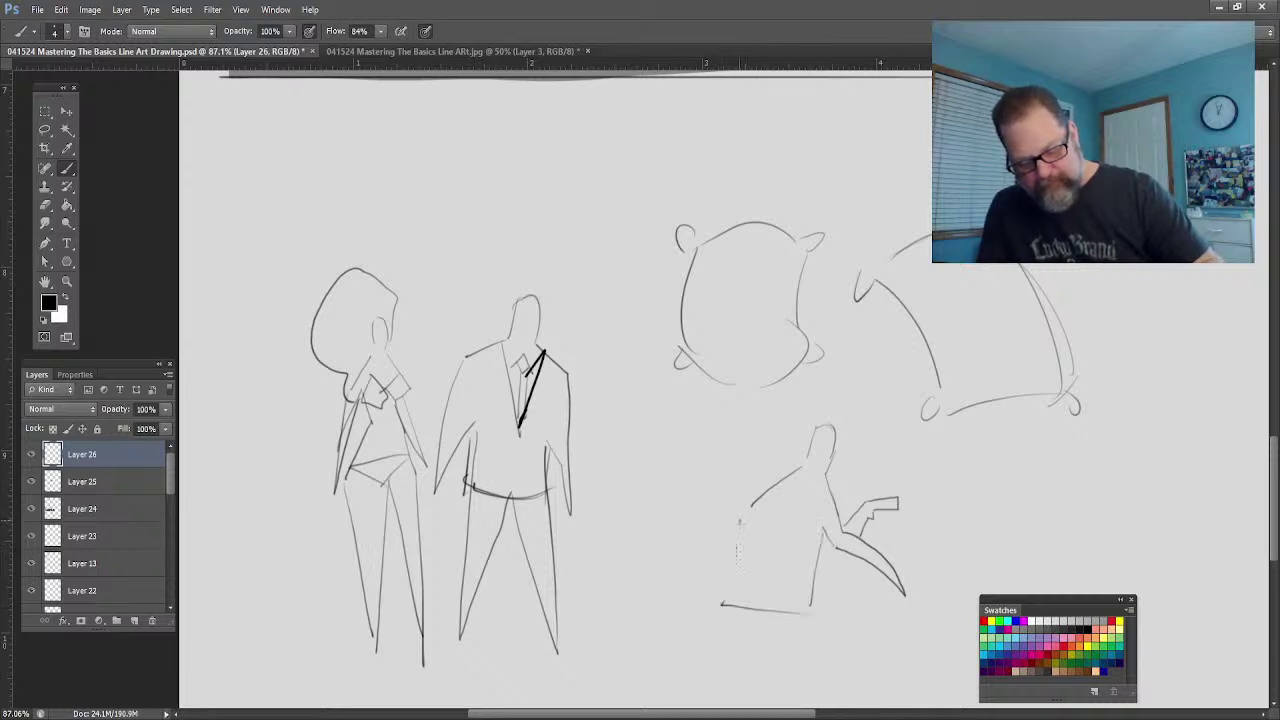
pyautogui.moveTo(741, 520); pyautogui.dragTo(730, 612)
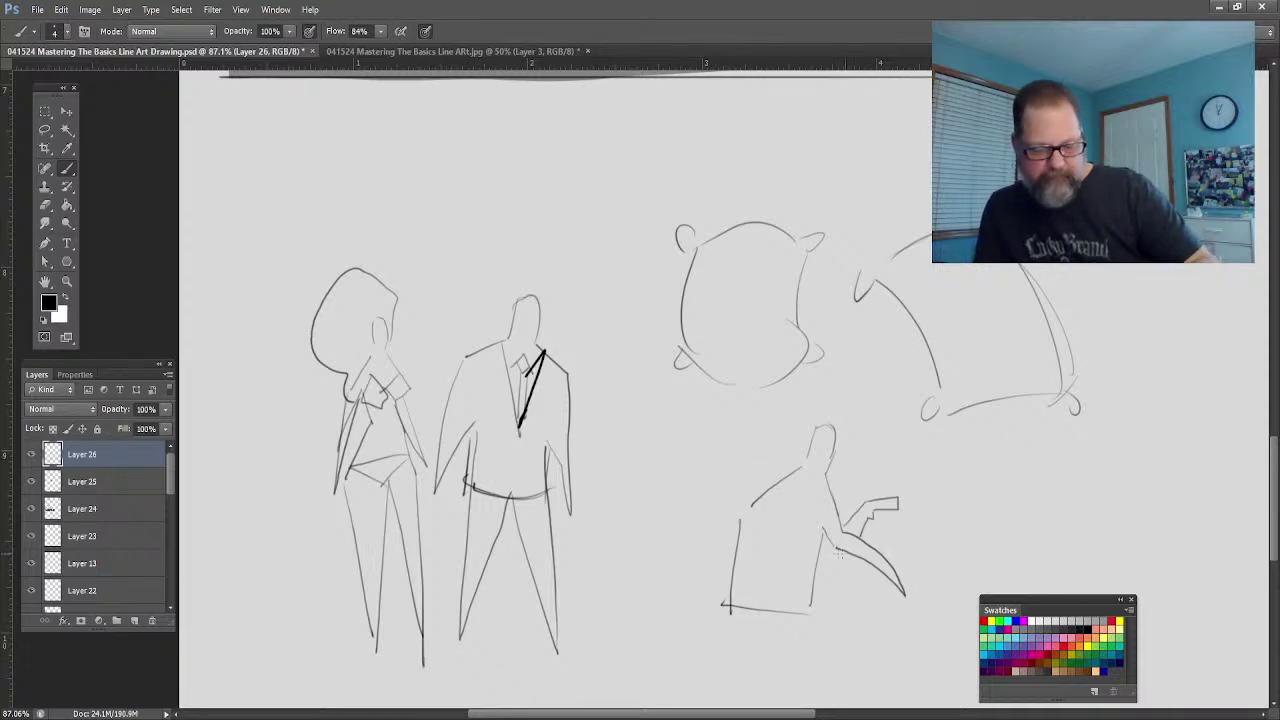
# Step: Complete the gun-holding figure by closing the bent arm, adding two spread legs below the torso and drawing a collar at the neck
pyautogui.moveTo(828, 549); pyautogui.dragTo(816, 568)
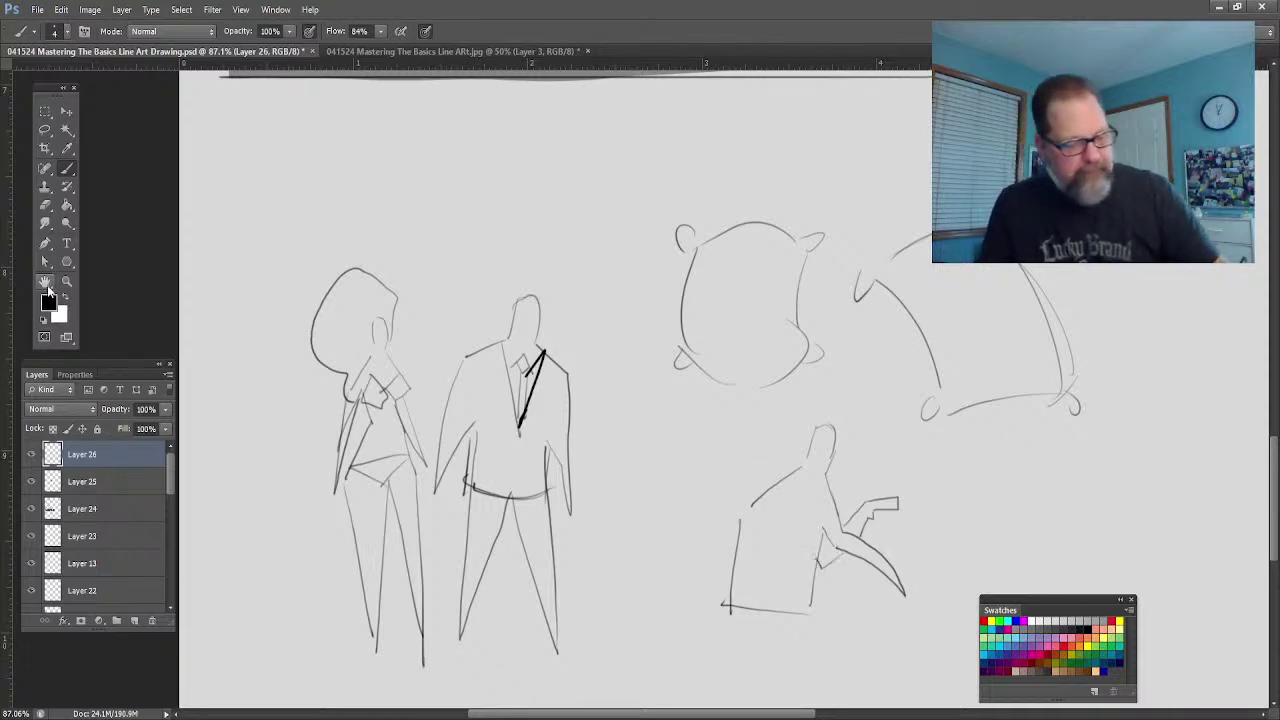
pyautogui.press('space')
pyautogui.moveTo(571, 513); pyautogui.dragTo(508, 378)
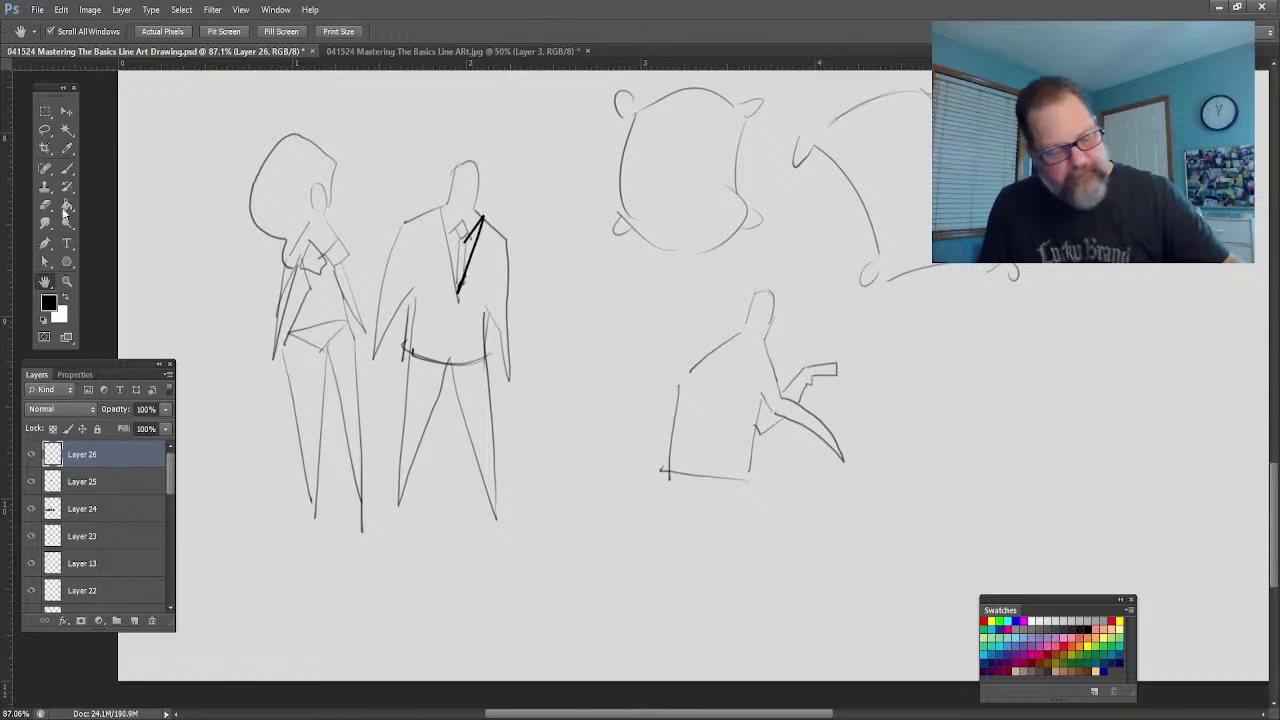
pyautogui.click(67, 170)
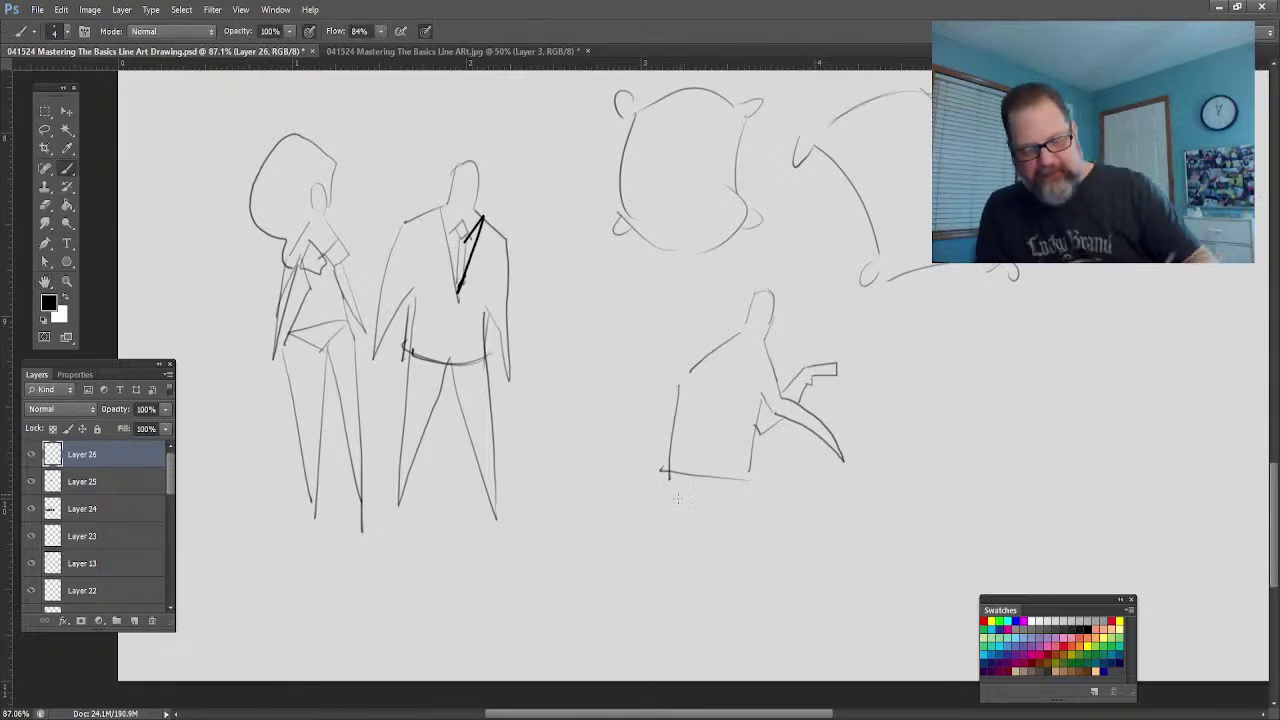
pyautogui.moveTo(669, 476)
pyautogui.mouseDown()
pyautogui.moveTo(670, 614)
pyautogui.moveTo(708, 544)
pyautogui.mouseUp()
pyautogui.moveTo(748, 480)
pyautogui.mouseDown()
pyautogui.moveTo(777, 580)
pyautogui.moveTo(777, 662)
pyautogui.moveTo(710, 542)
pyautogui.mouseUp()
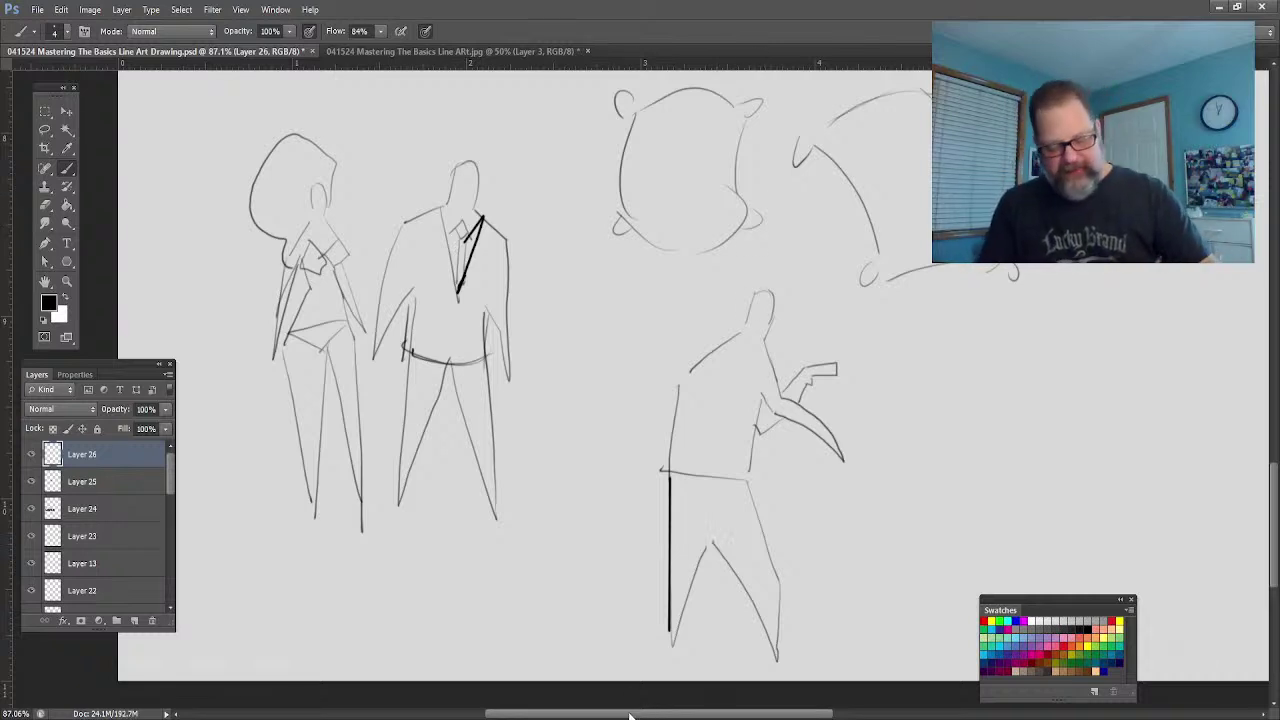
pyautogui.moveTo(630, 716); pyautogui.dragTo(680, 716)
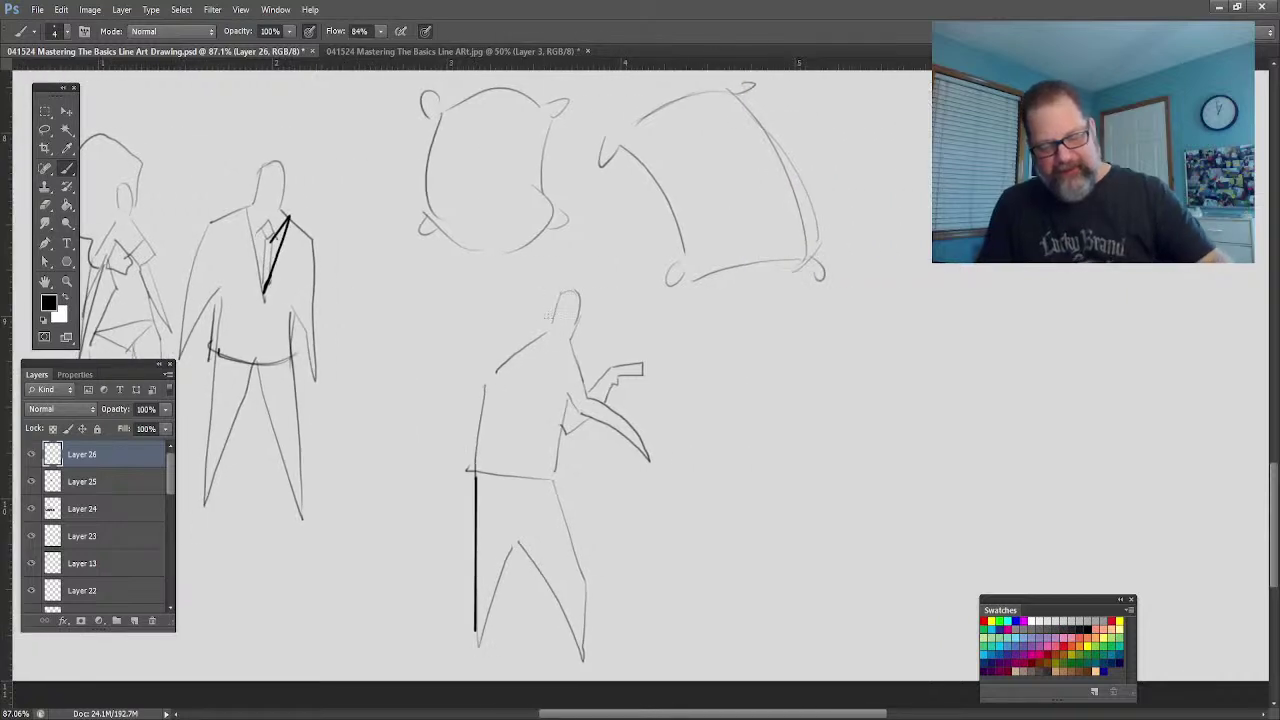
pyautogui.moveTo(574, 349)
pyautogui.mouseDown()
pyautogui.moveTo(540, 332)
pyautogui.moveTo(526, 345)
pyautogui.mouseUp()
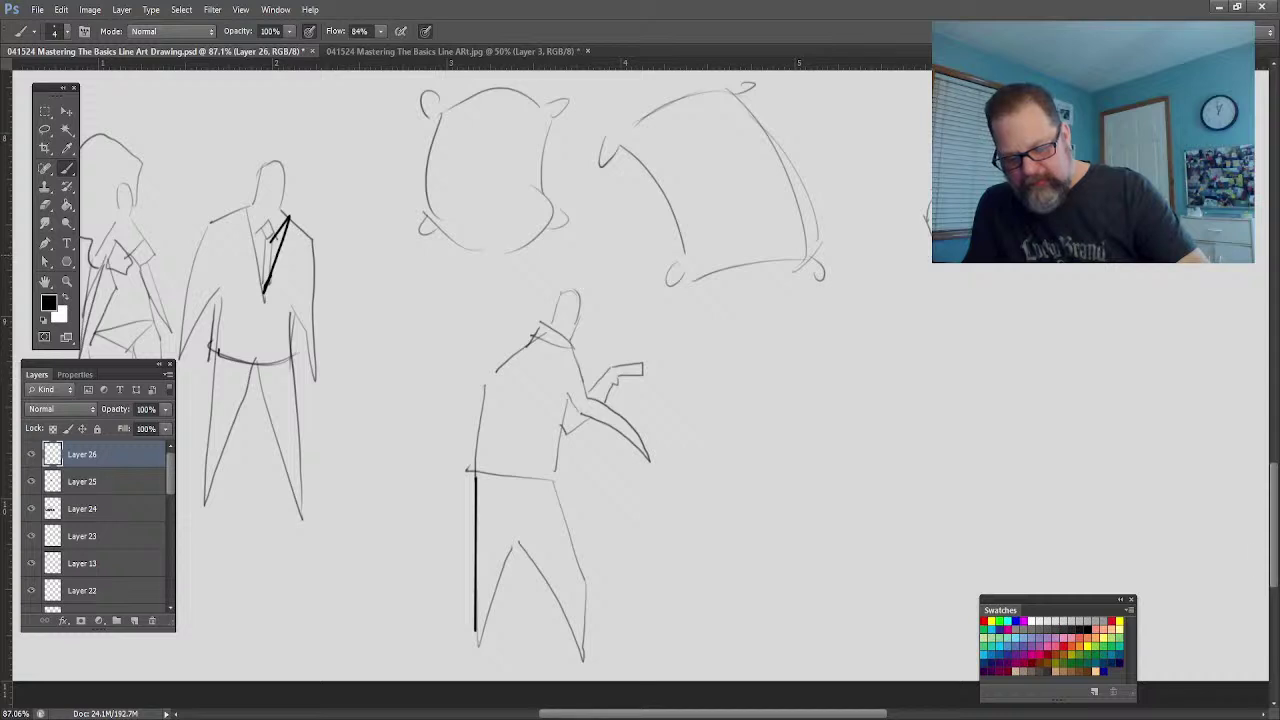
# Step: Sketch the body of the figure beside the second pillow, with sloping shoulders, tapering arms, a narrowing torso, a waistband and one leg line
pyautogui.moveTo(887, 310)
pyautogui.mouseDown()
pyautogui.moveTo(928, 258)
pyautogui.moveTo(1020, 293)
pyautogui.moveTo(1084, 464)
pyautogui.mouseUp()
pyautogui.moveTo(1009, 325); pyautogui.dragTo(1082, 463)
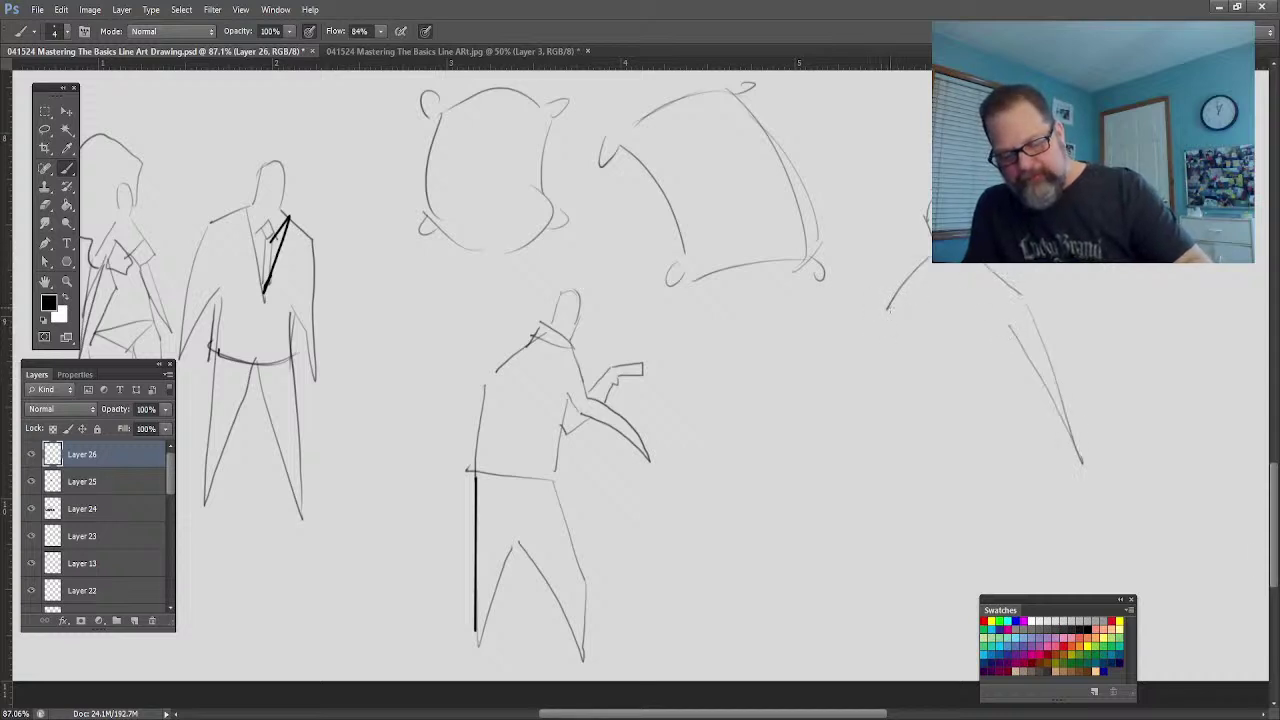
pyautogui.moveTo(891, 312); pyautogui.dragTo(894, 468)
pyautogui.moveTo(916, 337); pyautogui.dragTo(893, 464)
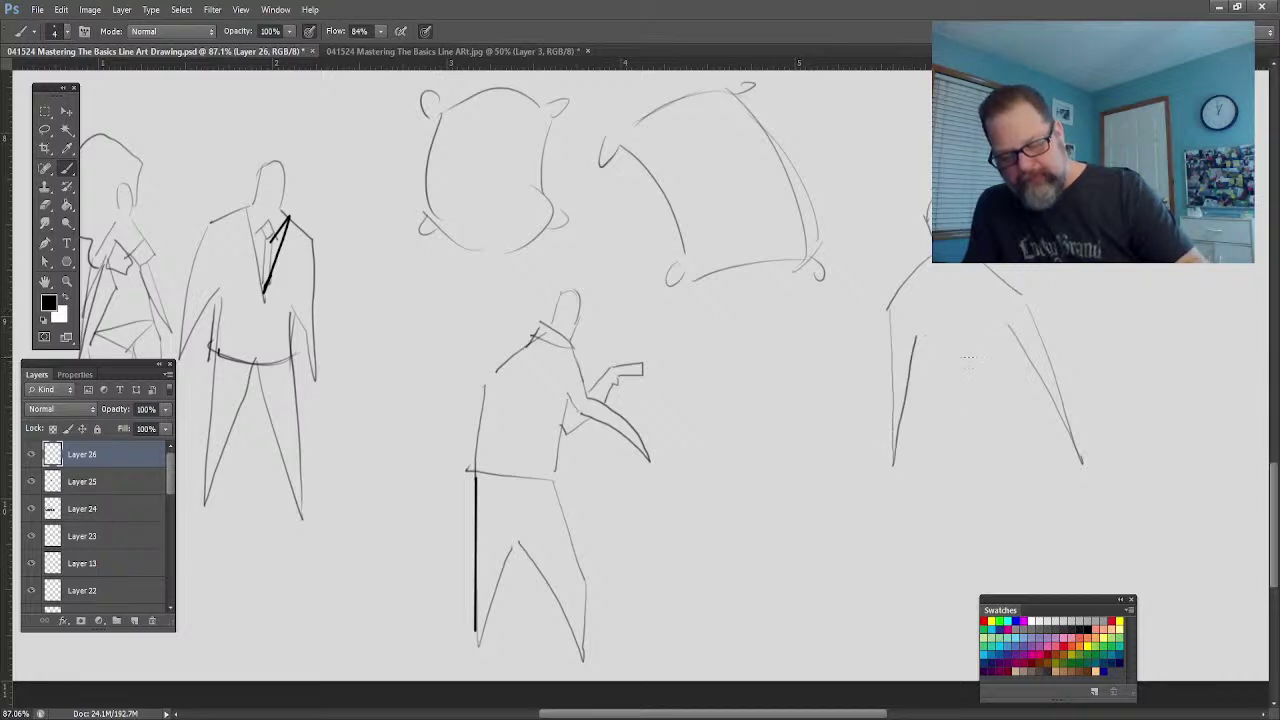
pyautogui.moveTo(916, 337); pyautogui.dragTo(943, 387)
pyautogui.moveTo(1006, 330)
pyautogui.mouseDown()
pyautogui.moveTo(1012, 382)
pyautogui.moveTo(946, 397)
pyautogui.moveTo(1010, 425)
pyautogui.moveTo(950, 446)
pyautogui.moveTo(944, 650)
pyautogui.mouseUp()
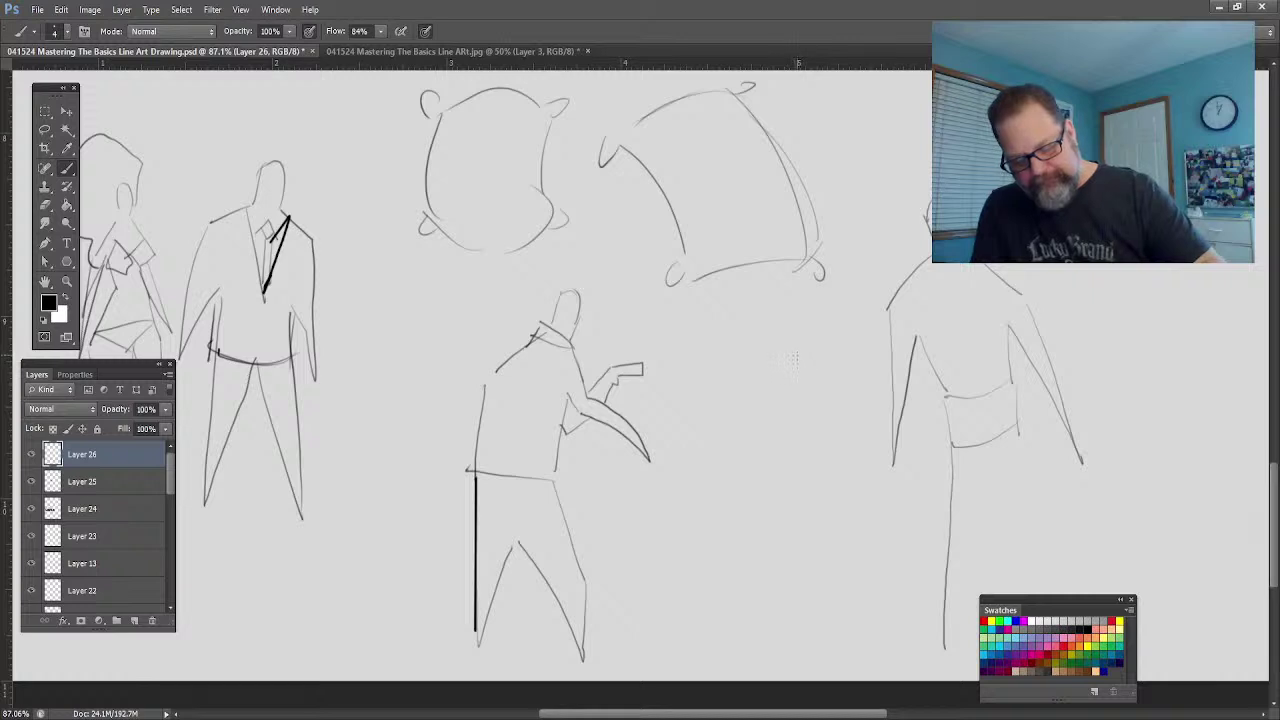
# Step: Sketch a small head with a hairline, neck and shoulder lines between the gun-holding figure and the large standing figure
pyautogui.moveTo(800, 320)
pyautogui.mouseDown()
pyautogui.moveTo(772, 324)
pyautogui.moveTo(775, 366)
pyautogui.moveTo(800, 354)
pyautogui.moveTo(797, 368)
pyautogui.moveTo(774, 366)
pyautogui.mouseUp()
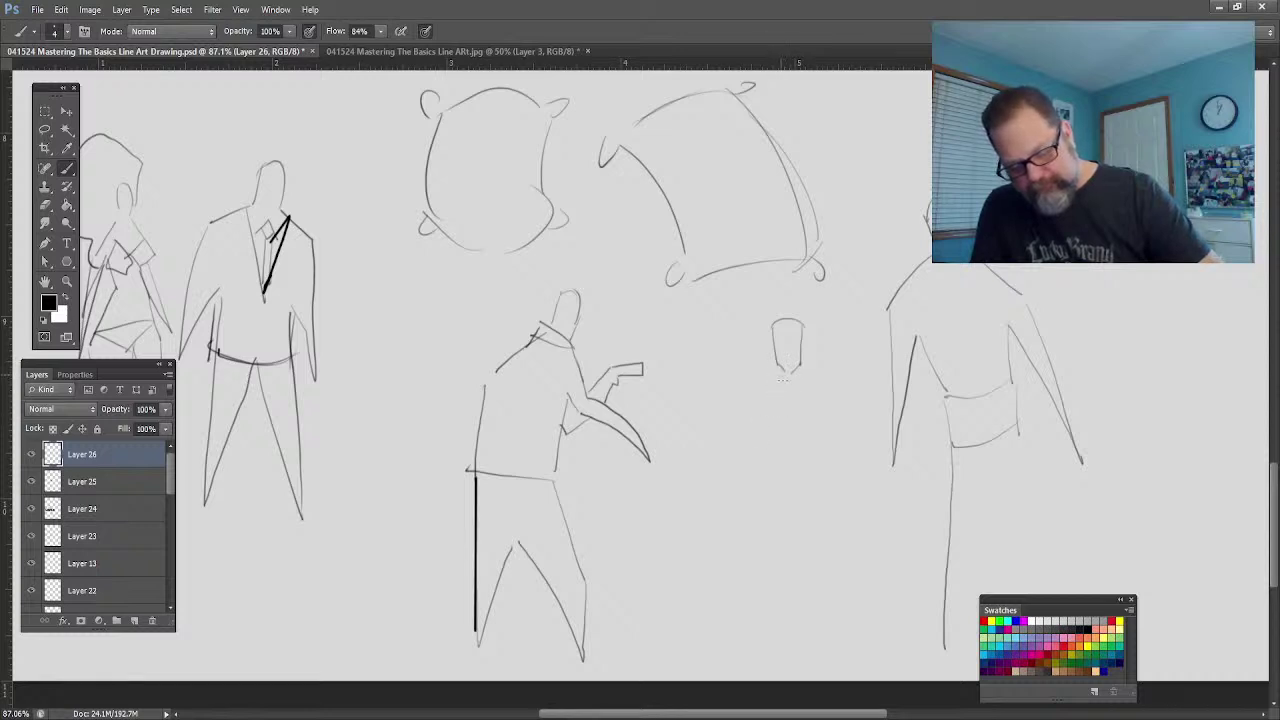
pyautogui.moveTo(803, 372)
pyautogui.mouseDown()
pyautogui.moveTo(774, 410)
pyautogui.moveTo(780, 389)
pyautogui.moveTo(747, 419)
pyautogui.mouseUp()
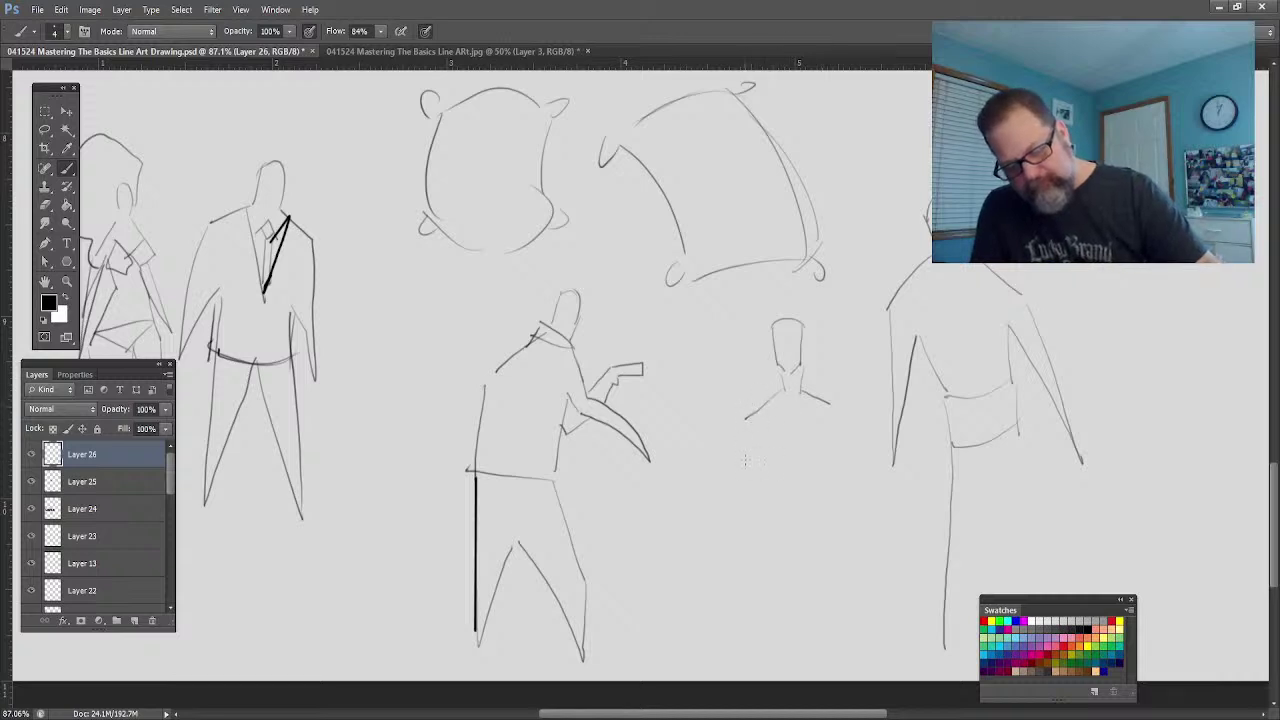
pyautogui.moveTo(796, 322); pyautogui.dragTo(800, 368)
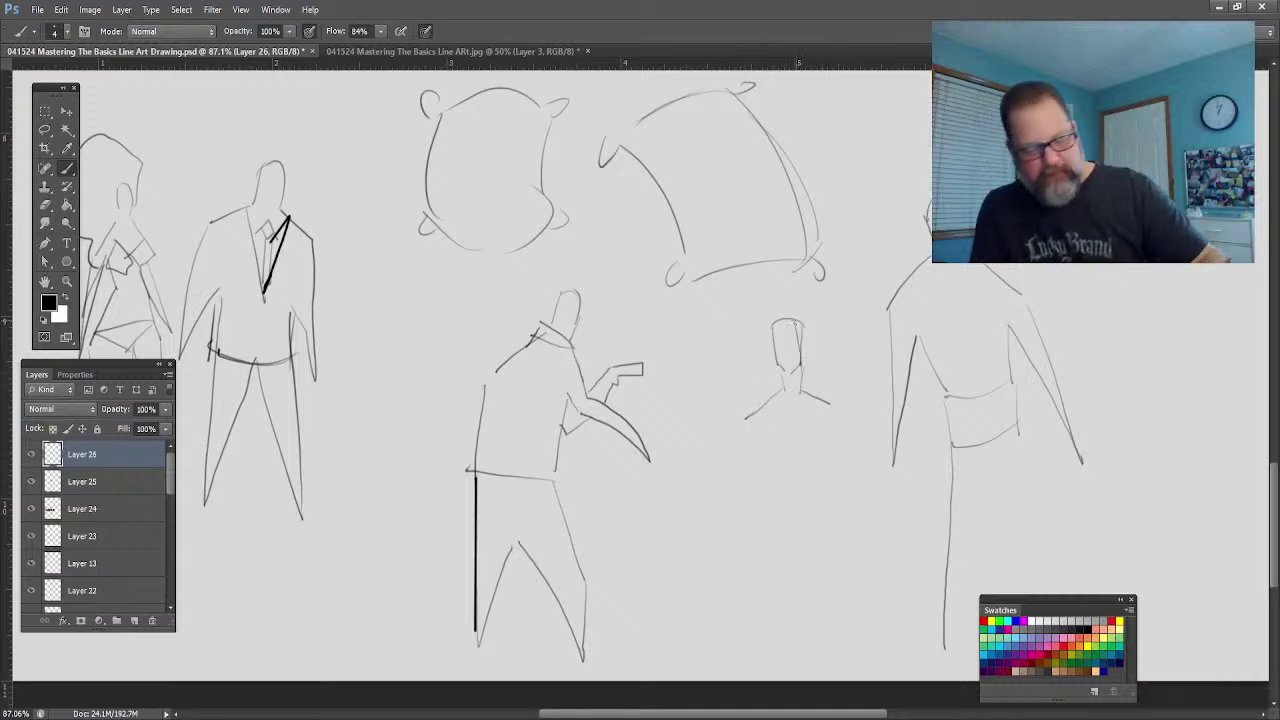
# Step: Sketch a hunched creature's small oblong head beneath a large arched back and chest line, in the empty area beside the fighters' panel
pyautogui.press('z')
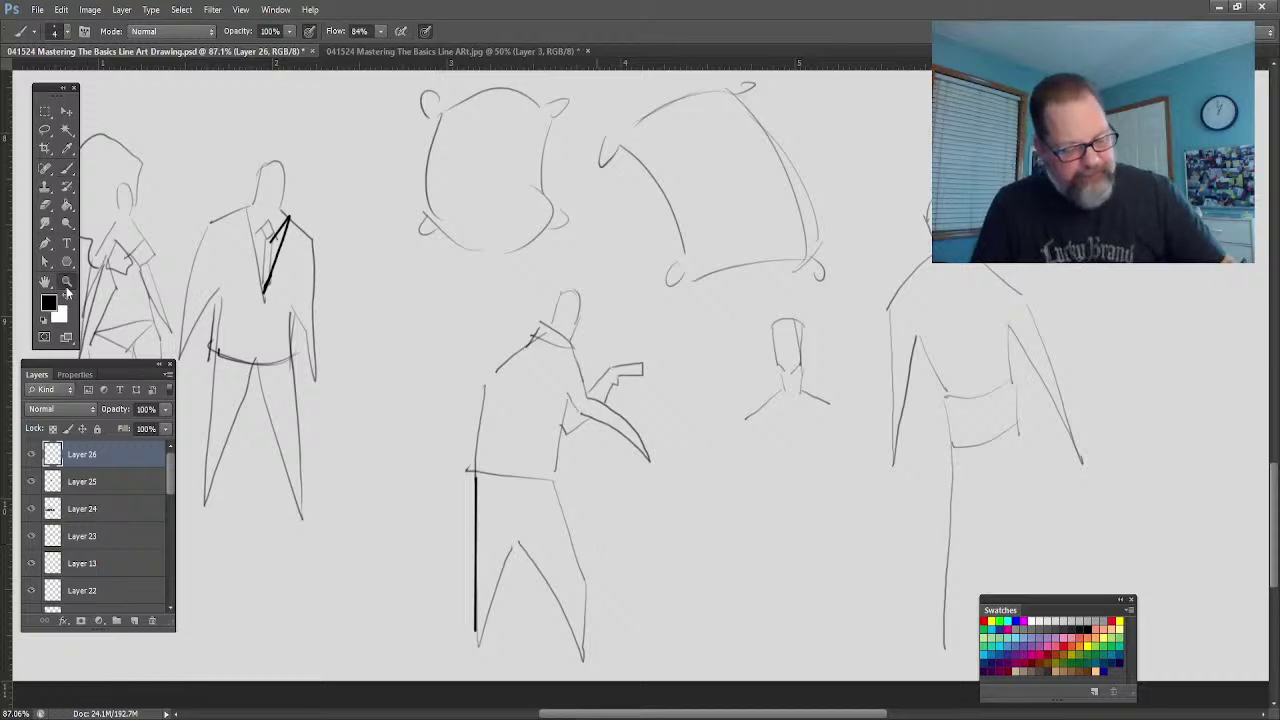
pyautogui.moveTo(363, 460); pyautogui.dragTo(300, 461)
pyautogui.press('h')
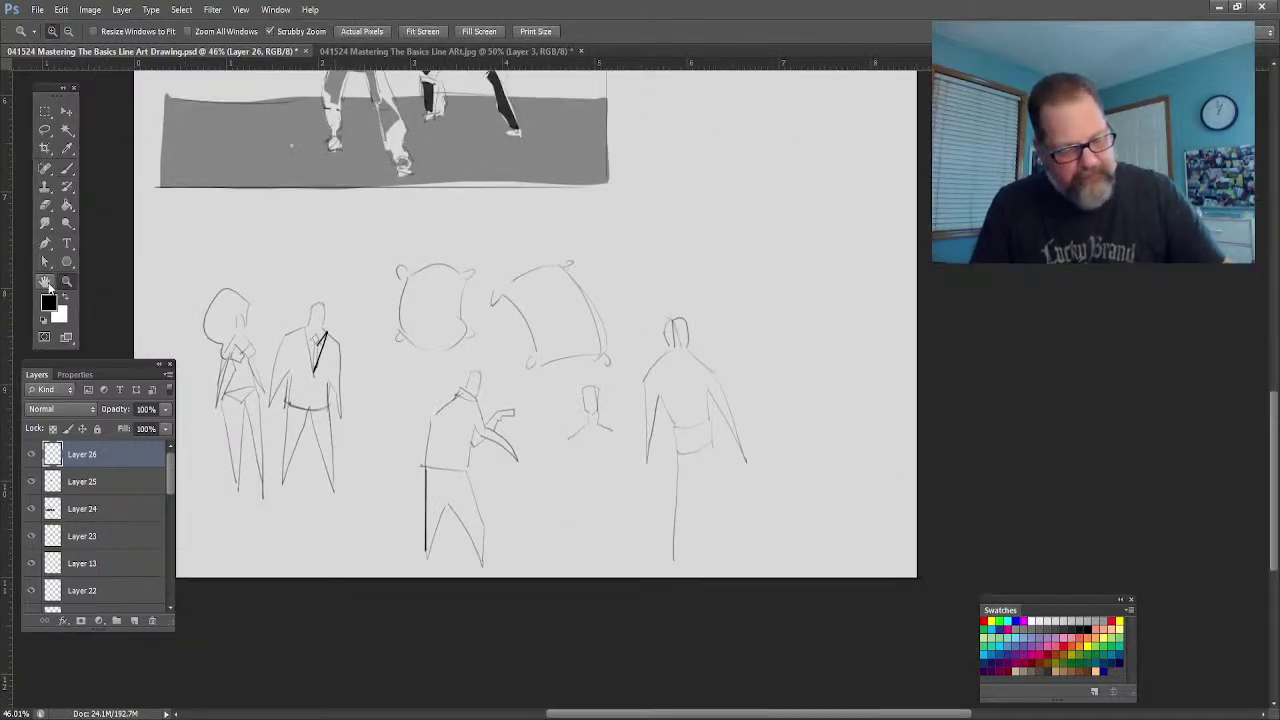
pyautogui.moveTo(718, 215); pyautogui.dragTo(691, 423)
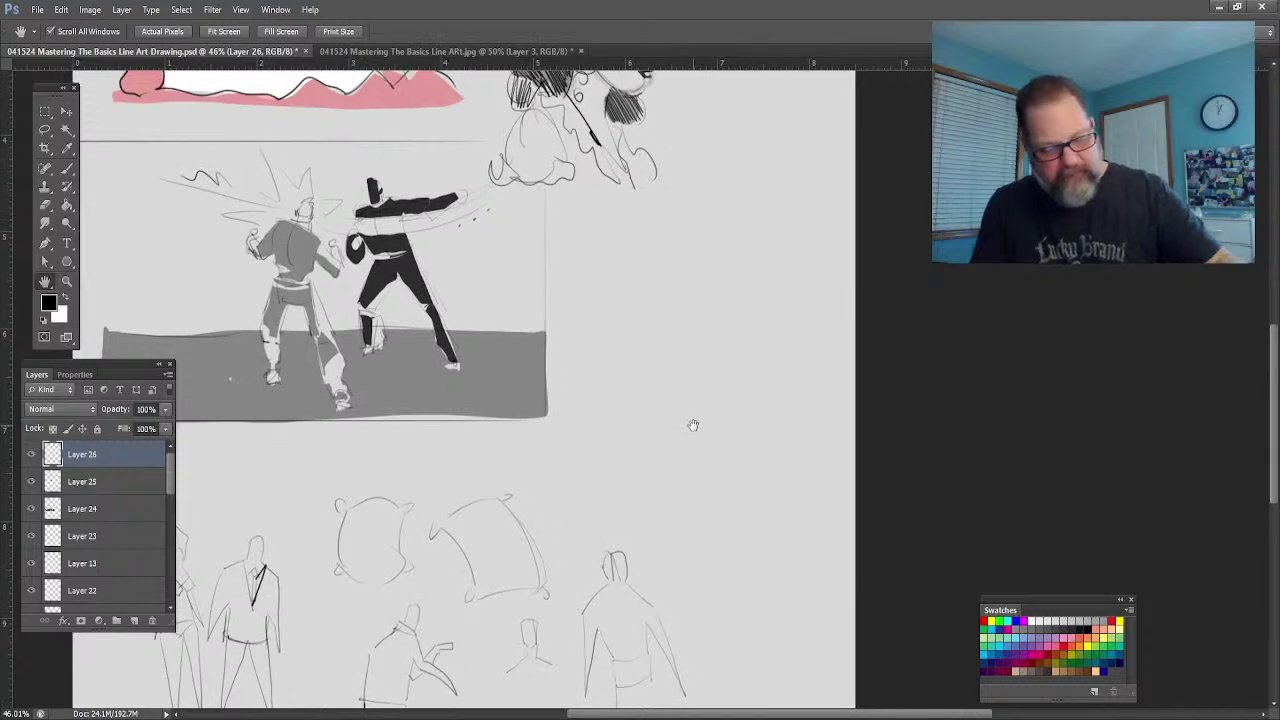
pyautogui.click(67, 282)
pyautogui.moveTo(744, 380); pyautogui.dragTo(769, 386)
pyautogui.click(67, 168)
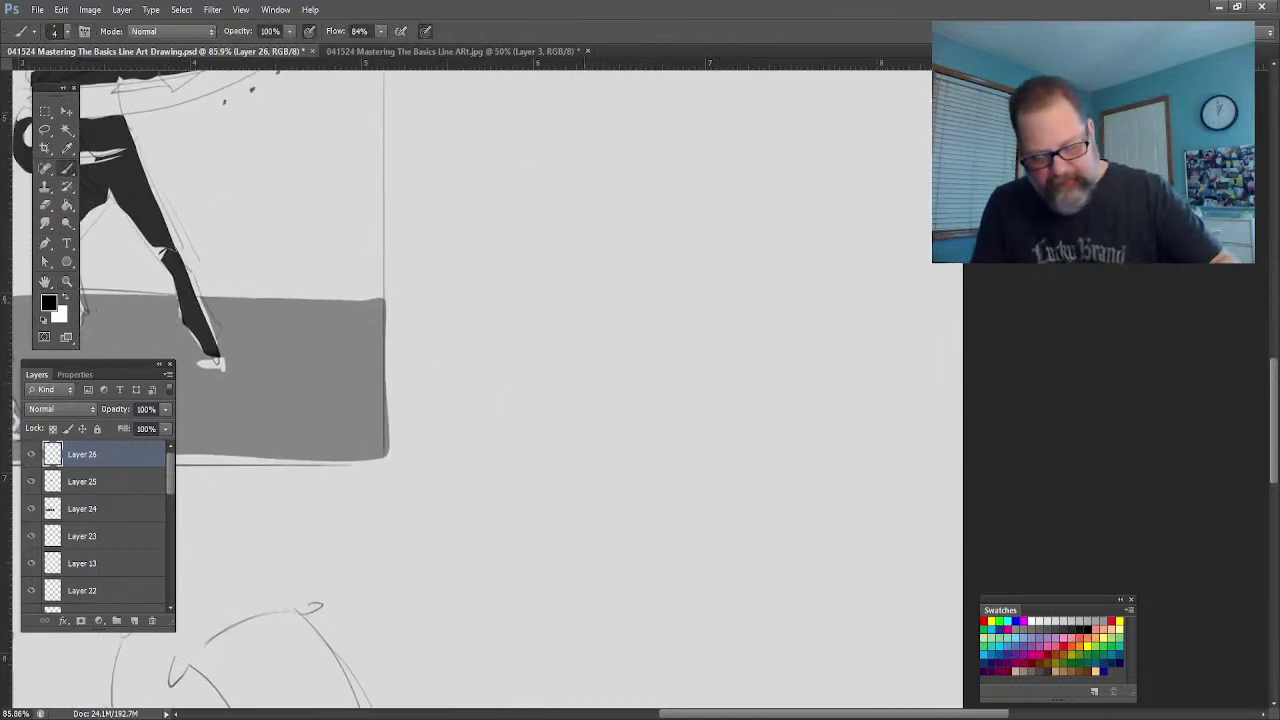
pyautogui.moveTo(556, 302)
pyautogui.mouseDown()
pyautogui.moveTo(549, 366)
pyautogui.moveTo(566, 374)
pyautogui.mouseUp()
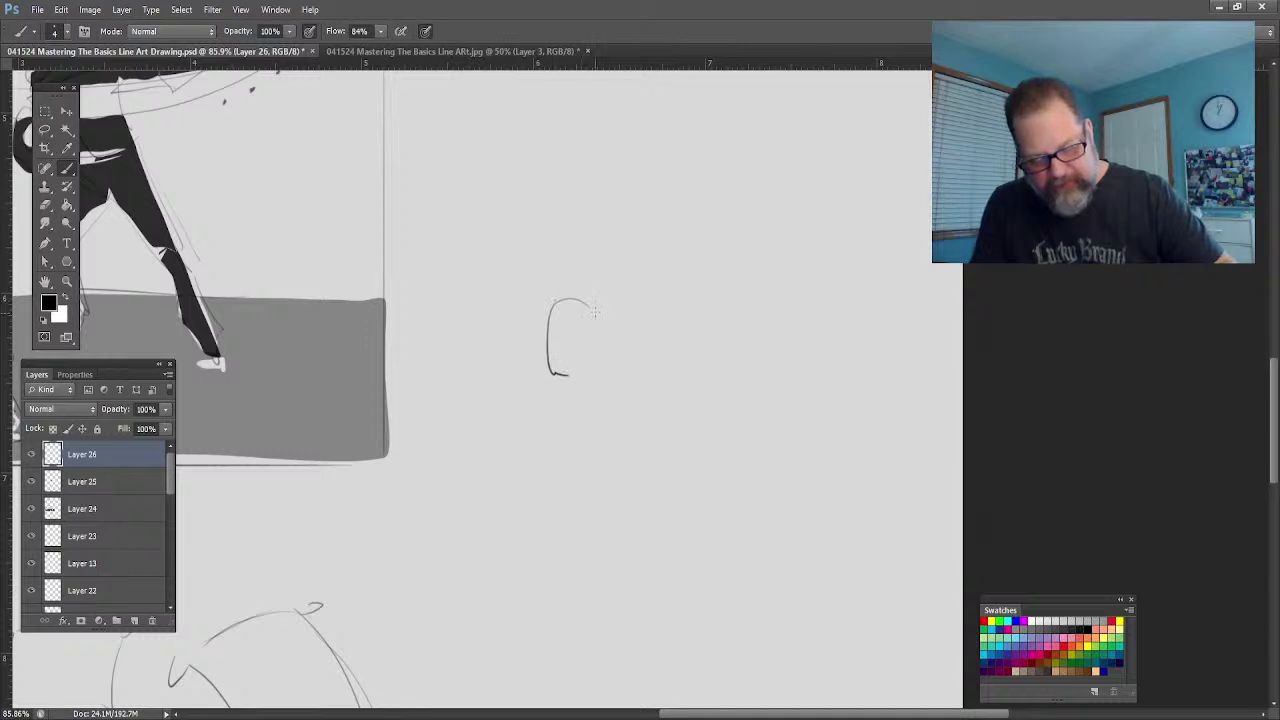
pyautogui.moveTo(594, 308)
pyautogui.mouseDown()
pyautogui.moveTo(596, 372)
pyautogui.moveTo(577, 378)
pyautogui.mouseUp()
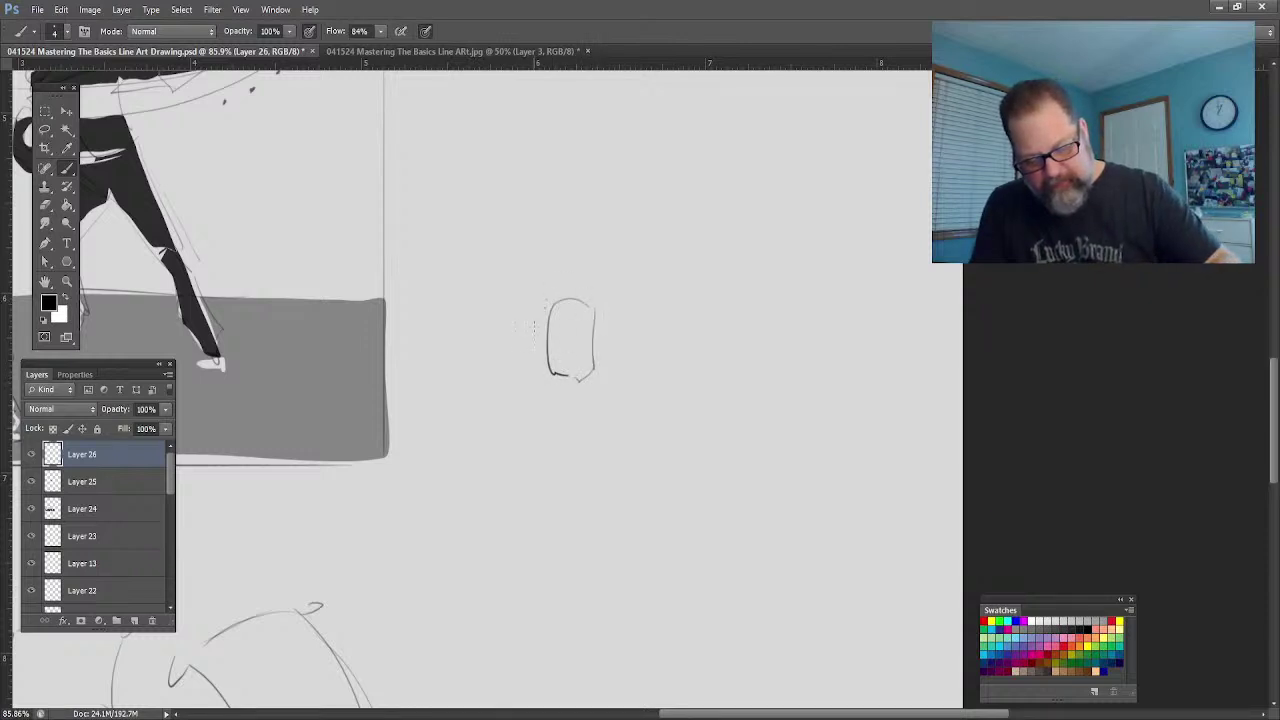
pyautogui.moveTo(511, 318); pyautogui.dragTo(556, 252)
pyautogui.moveTo(681, 252)
pyautogui.mouseDown()
pyautogui.moveTo(711, 335)
pyautogui.moveTo(682, 369)
pyautogui.moveTo(711, 374)
pyautogui.moveTo(707, 499)
pyautogui.moveTo(685, 549)
pyautogui.moveTo(694, 657)
pyautogui.moveTo(653, 515)
pyautogui.moveTo(653, 417)
pyautogui.moveTo(610, 462)
pyautogui.moveTo(544, 422)
pyautogui.mouseUp()
# Step: Draw the hunched creature's long front limbs, bent hind legs and a thin tail curving upward beside its body
pyautogui.moveTo(503, 320)
pyautogui.mouseDown()
pyautogui.moveTo(506, 530)
pyautogui.moveTo(494, 548)
pyautogui.moveTo(498, 658)
pyautogui.mouseUp()
pyautogui.moveTo(520, 652)
pyautogui.mouseDown()
pyautogui.moveTo(537, 425)
pyautogui.moveTo(592, 510)
pyautogui.moveTo(570, 600)
pyautogui.moveTo(594, 678)
pyautogui.moveTo(595, 590)
pyautogui.moveTo(642, 521)
pyautogui.moveTo(612, 517)
pyautogui.moveTo(638, 517)
pyautogui.moveTo(634, 502)
pyautogui.mouseUp()
pyautogui.moveTo(712, 416)
pyautogui.mouseDown()
pyautogui.moveTo(784, 498)
pyautogui.moveTo(766, 613)
pyautogui.moveTo(826, 648)
pyautogui.moveTo(873, 706)
pyautogui.moveTo(748, 646)
pyautogui.moveTo(747, 569)
pyautogui.moveTo(698, 508)
pyautogui.mouseUp()
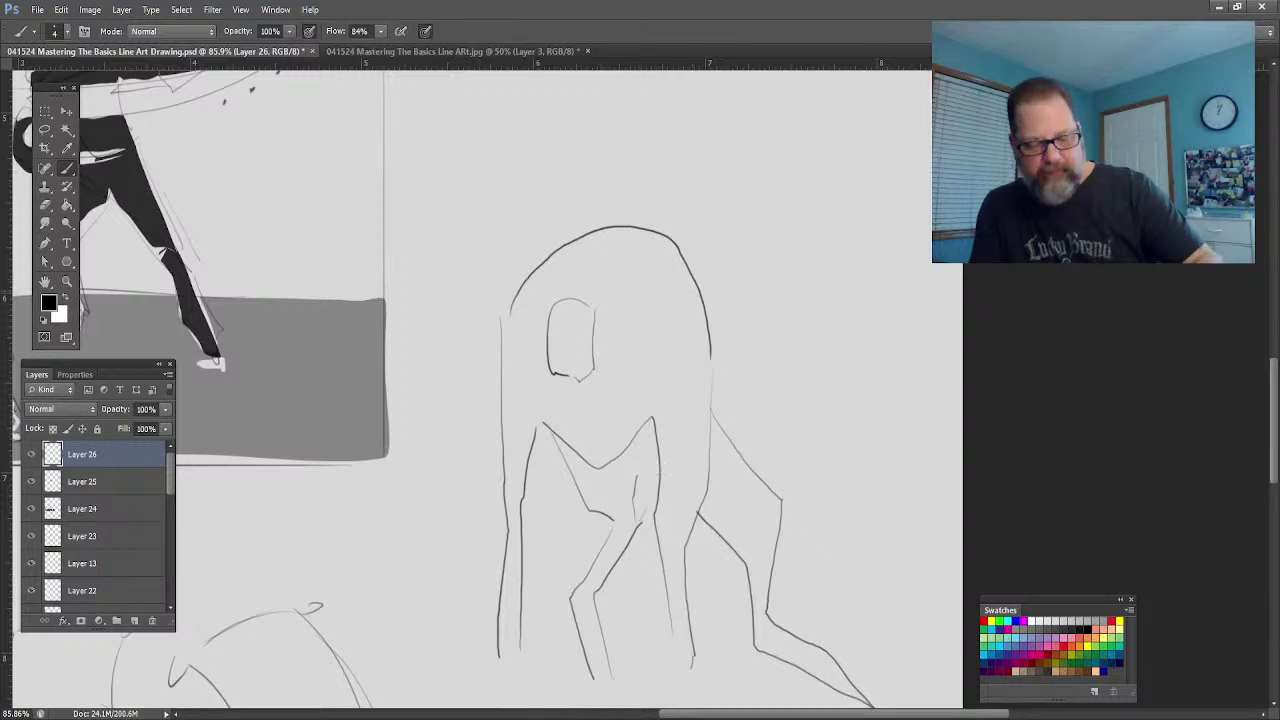
pyautogui.moveTo(495, 392)
pyautogui.mouseDown()
pyautogui.moveTo(415, 335)
pyautogui.moveTo(379, 265)
pyautogui.moveTo(368, 155)
pyautogui.moveTo(430, 365)
pyautogui.mouseUp()
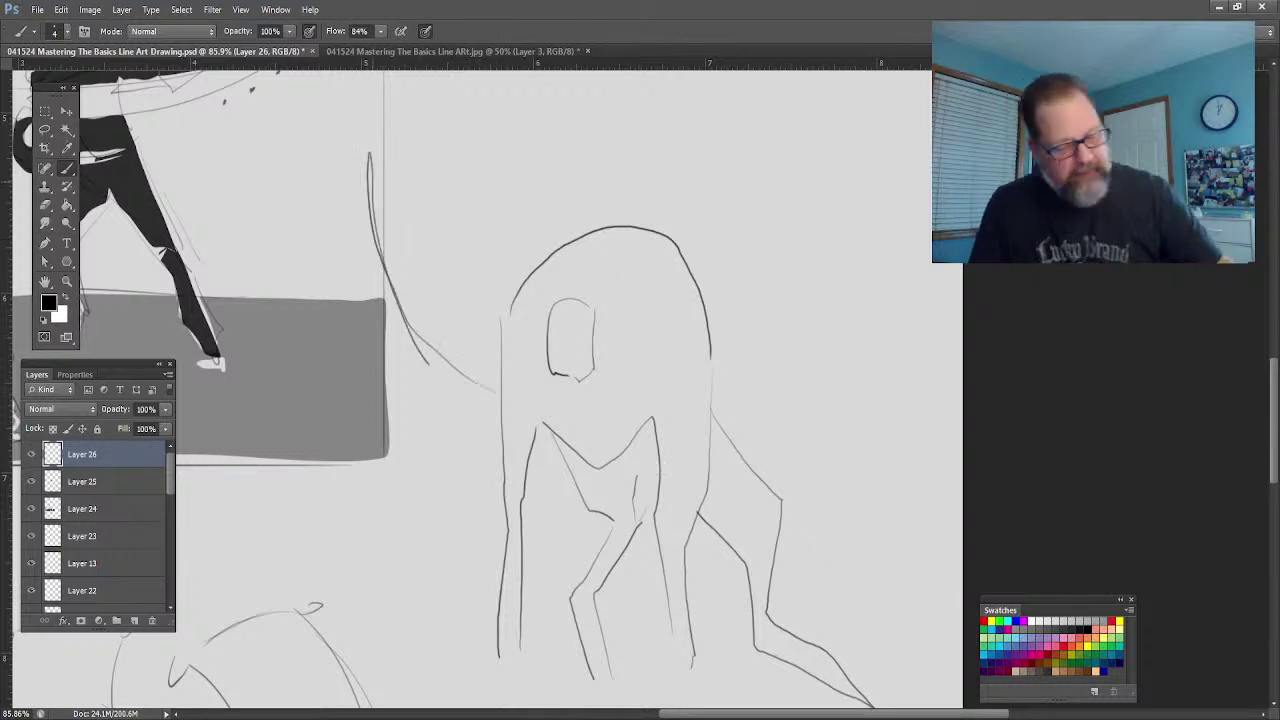
pyautogui.moveTo(428, 364); pyautogui.dragTo(500, 428)
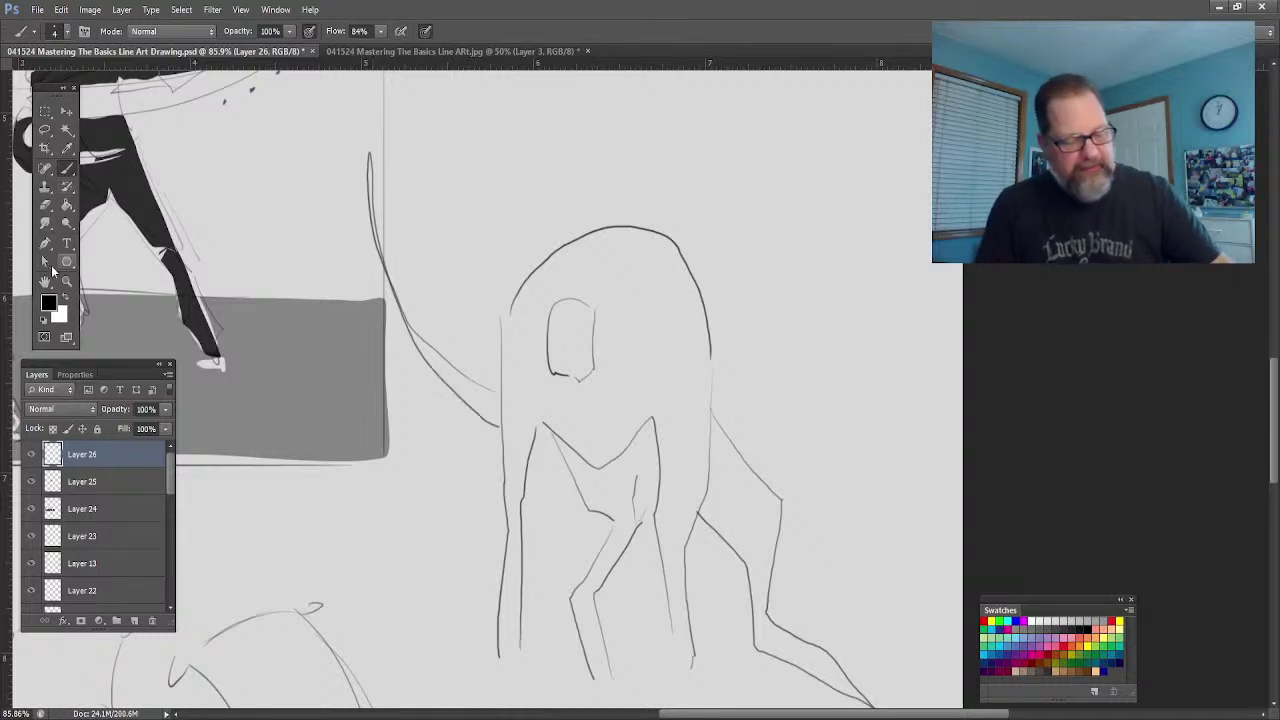
# Step: Add a clawed hand to the creature's front limb nearest its outstretched hind leg, and a pointed foot to the middle leg
pyautogui.click(45, 281)
pyautogui.moveTo(423, 480); pyautogui.dragTo(427, 358)
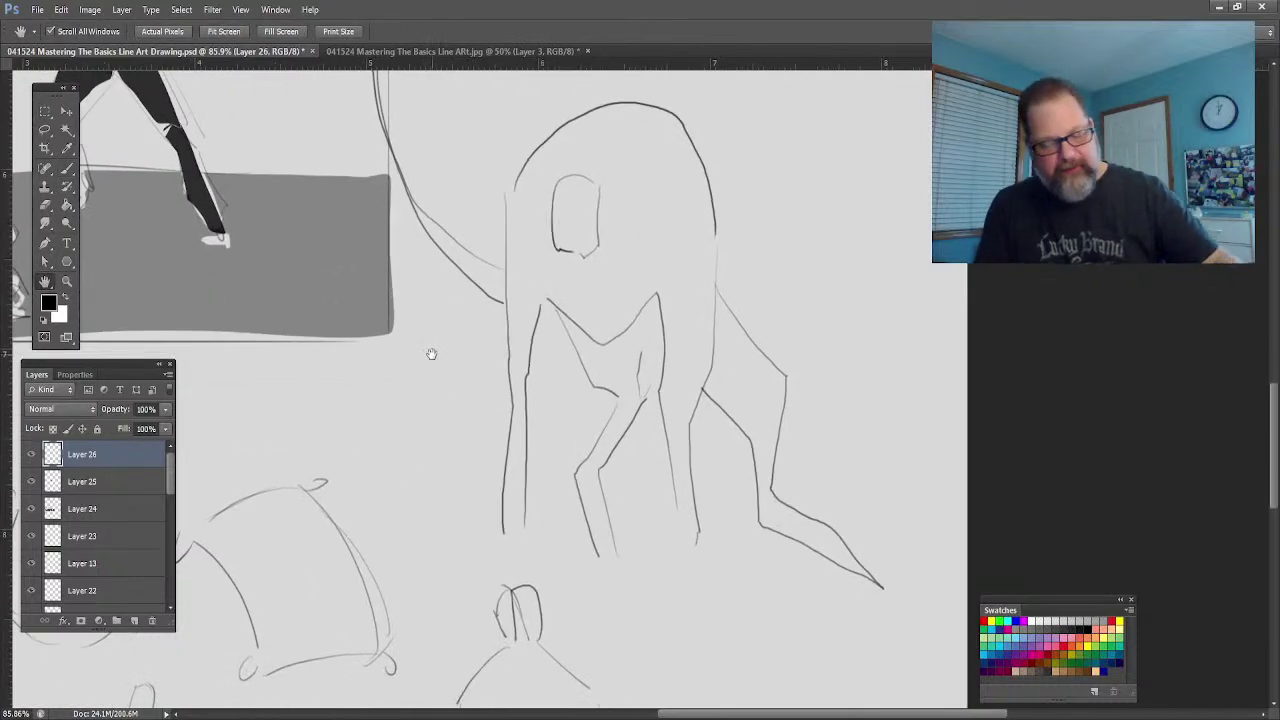
pyautogui.click(67, 167)
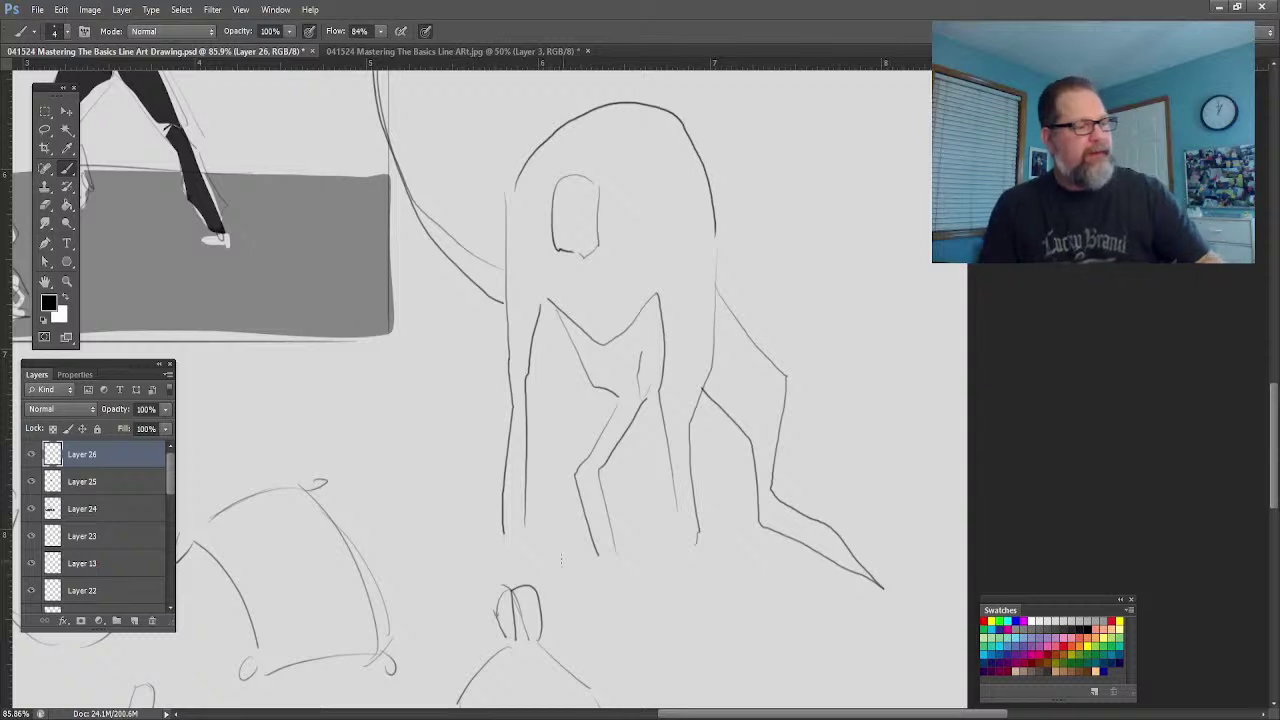
pyautogui.moveTo(676, 545)
pyautogui.mouseDown()
pyautogui.moveTo(661, 586)
pyautogui.moveTo(671, 620)
pyautogui.moveTo(686, 625)
pyautogui.moveTo(670, 600)
pyautogui.moveTo(685, 590)
pyautogui.moveTo(700, 617)
pyautogui.moveTo(743, 622)
pyautogui.moveTo(750, 638)
pyautogui.moveTo(750, 622)
pyautogui.moveTo(706, 597)
pyautogui.moveTo(748, 600)
pyautogui.moveTo(770, 626)
pyautogui.mouseUp()
pyautogui.moveTo(708, 594); pyautogui.dragTo(772, 628)
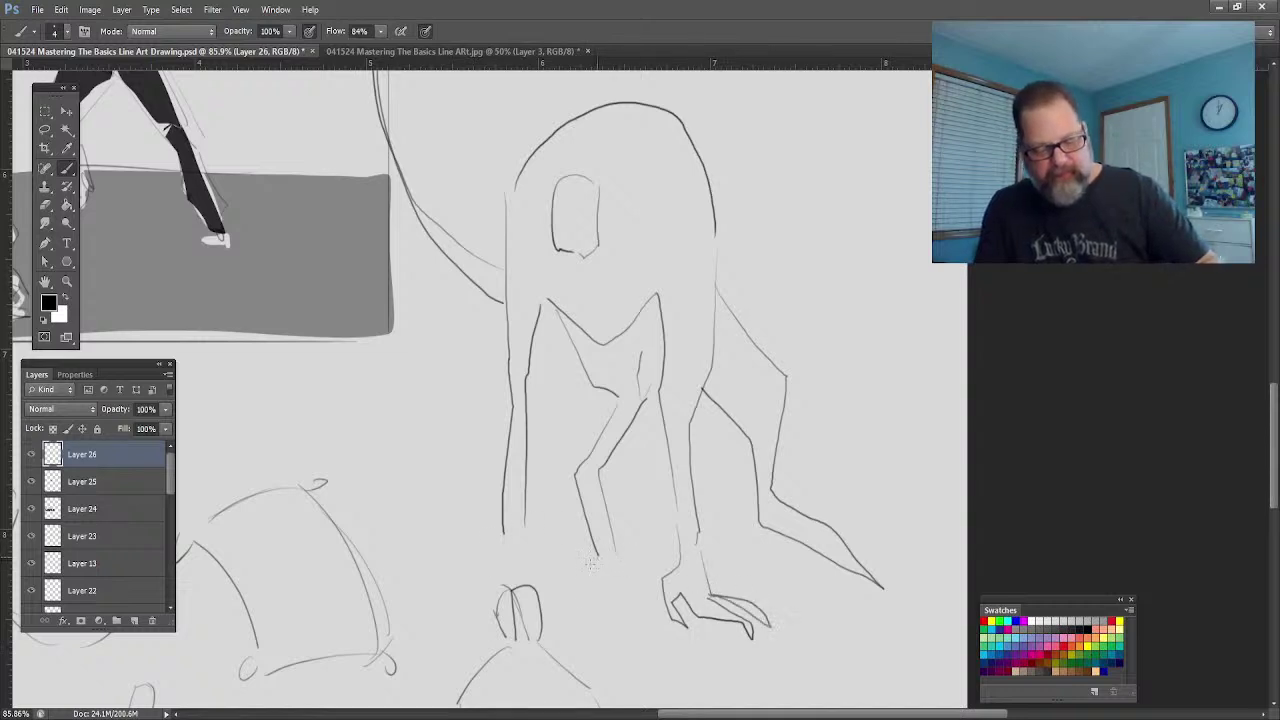
pyautogui.moveTo(591, 563)
pyautogui.mouseDown()
pyautogui.moveTo(574, 600)
pyautogui.moveTo(624, 557)
pyautogui.mouseUp()
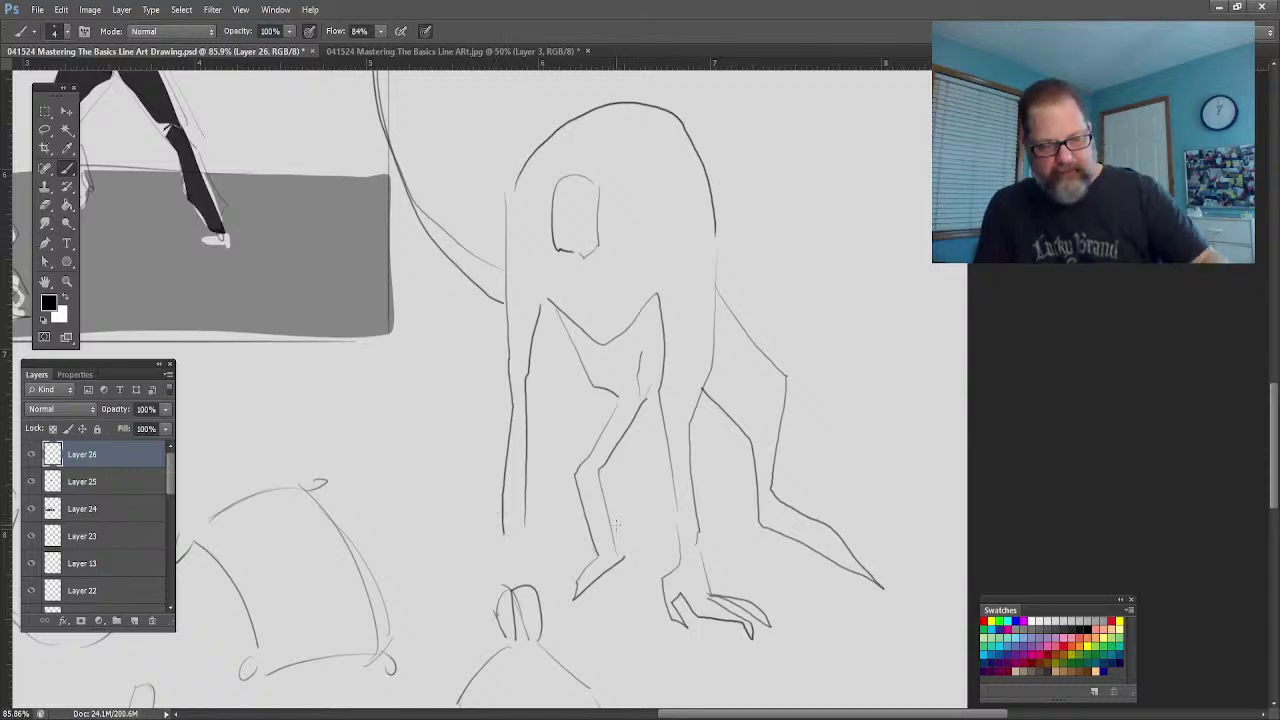
pyautogui.hotkey('ctrl', 'z')
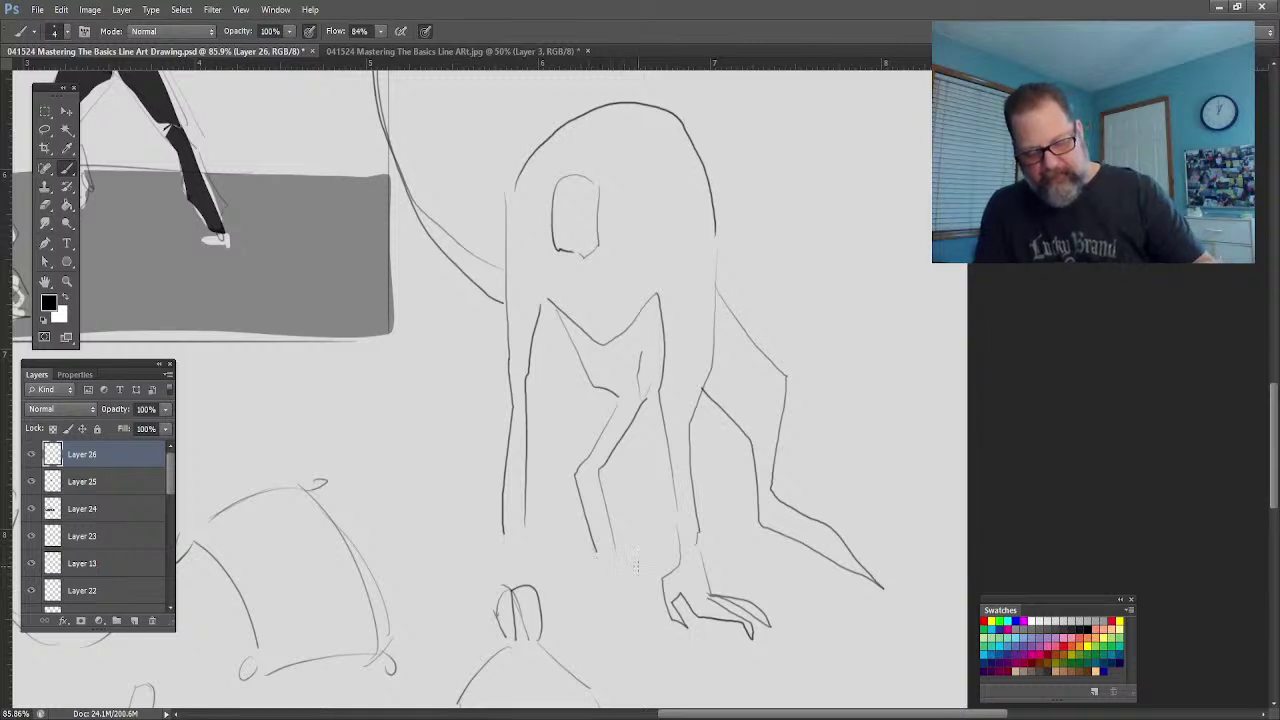
pyautogui.moveTo(606, 560); pyautogui.dragTo(668, 566)
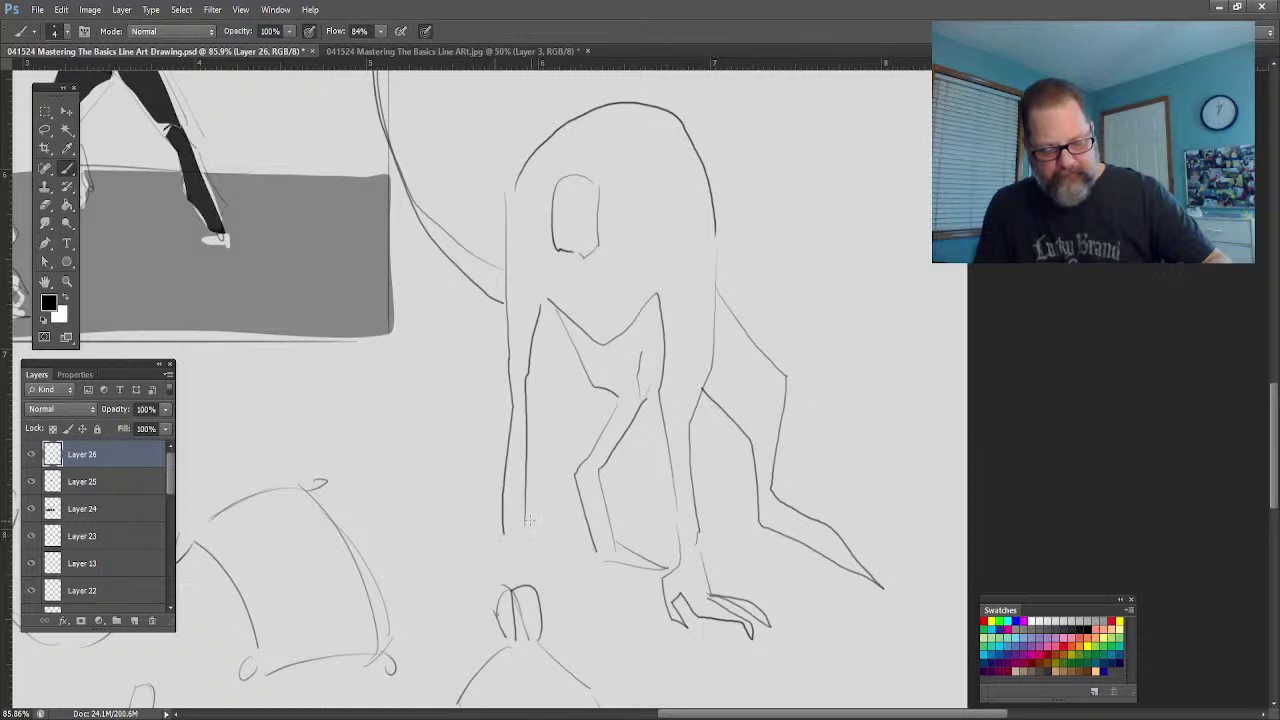
# Step: Draw a hand with long spread fingers at the end of the creature's front limb on the tail side
pyautogui.moveTo(526, 516)
pyautogui.mouseDown()
pyautogui.moveTo(528, 560)
pyautogui.moveTo(568, 573)
pyautogui.moveTo(564, 621)
pyautogui.mouseUp()
pyautogui.moveTo(554, 578); pyautogui.dragTo(520, 581)
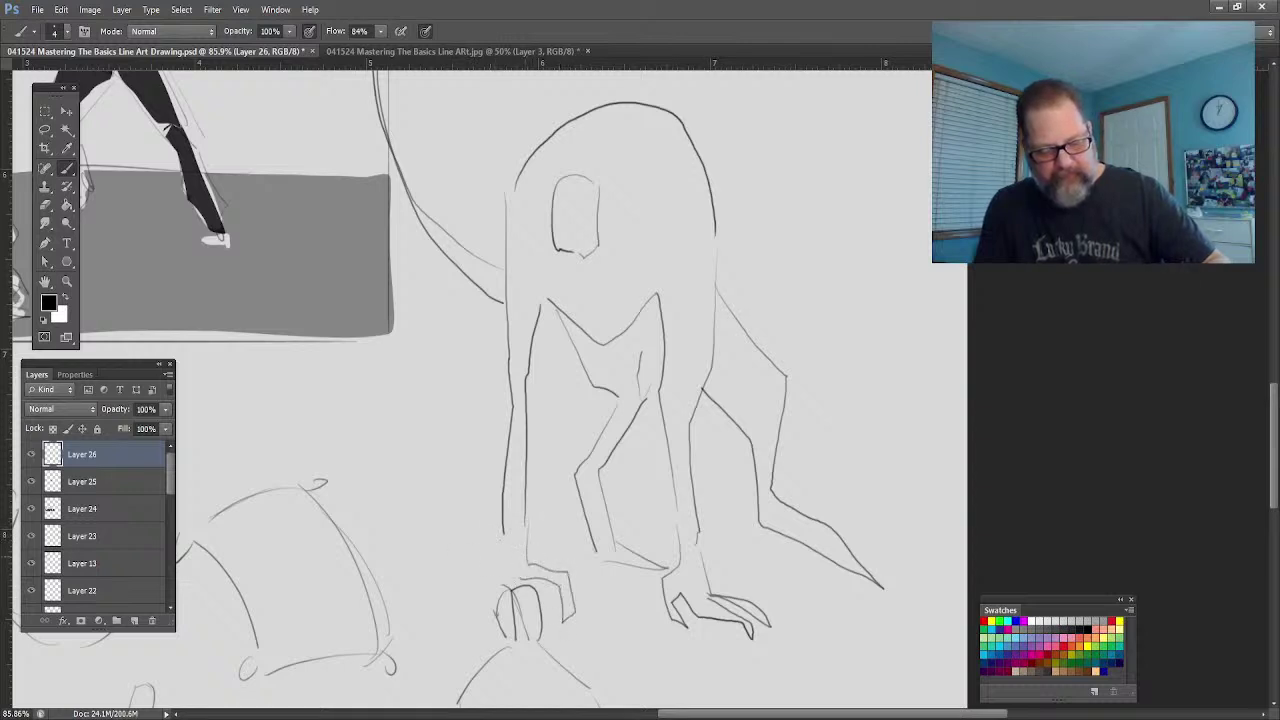
pyautogui.moveTo(498, 530)
pyautogui.mouseDown()
pyautogui.moveTo(498, 570)
pyautogui.moveTo(402, 568)
pyautogui.moveTo(496, 574)
pyautogui.moveTo(422, 568)
pyautogui.moveTo(486, 570)
pyautogui.moveTo(421, 614)
pyautogui.moveTo(494, 575)
pyautogui.mouseUp()
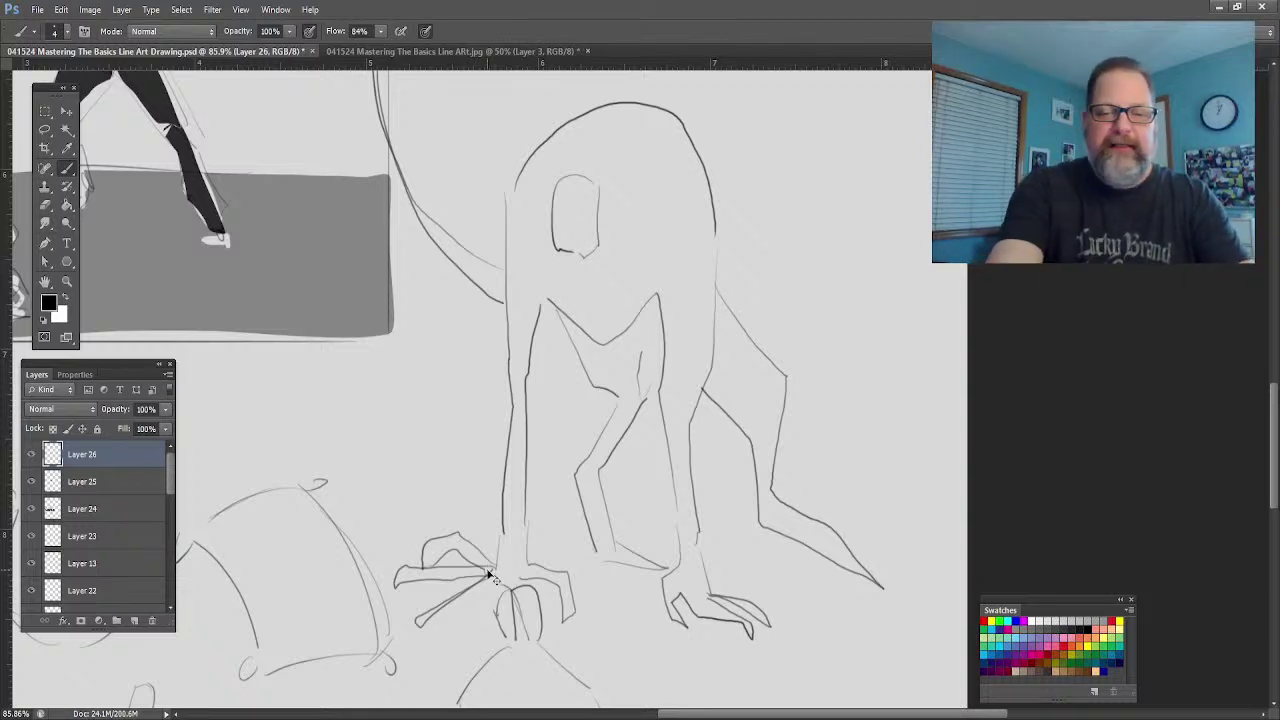
# Step: Zoom out to the page, move the layer list over the fighters' panel and enlarge it to look through more of the layers
pyautogui.hotkey('ctrl', '-')
pyautogui.hotkey('ctrl', '-')
pyautogui.hotkey('ctrl', '-')
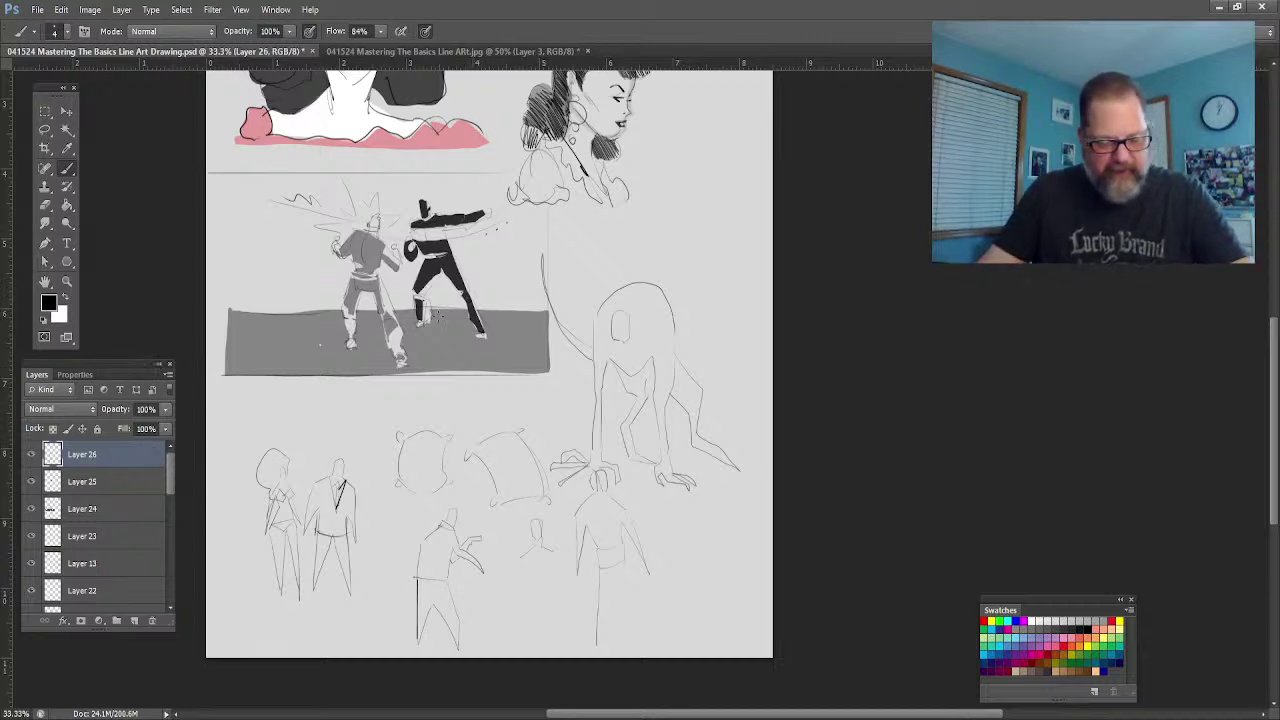
pyautogui.moveTo(106, 370); pyautogui.dragTo(236, 214)
pyautogui.press('F7')
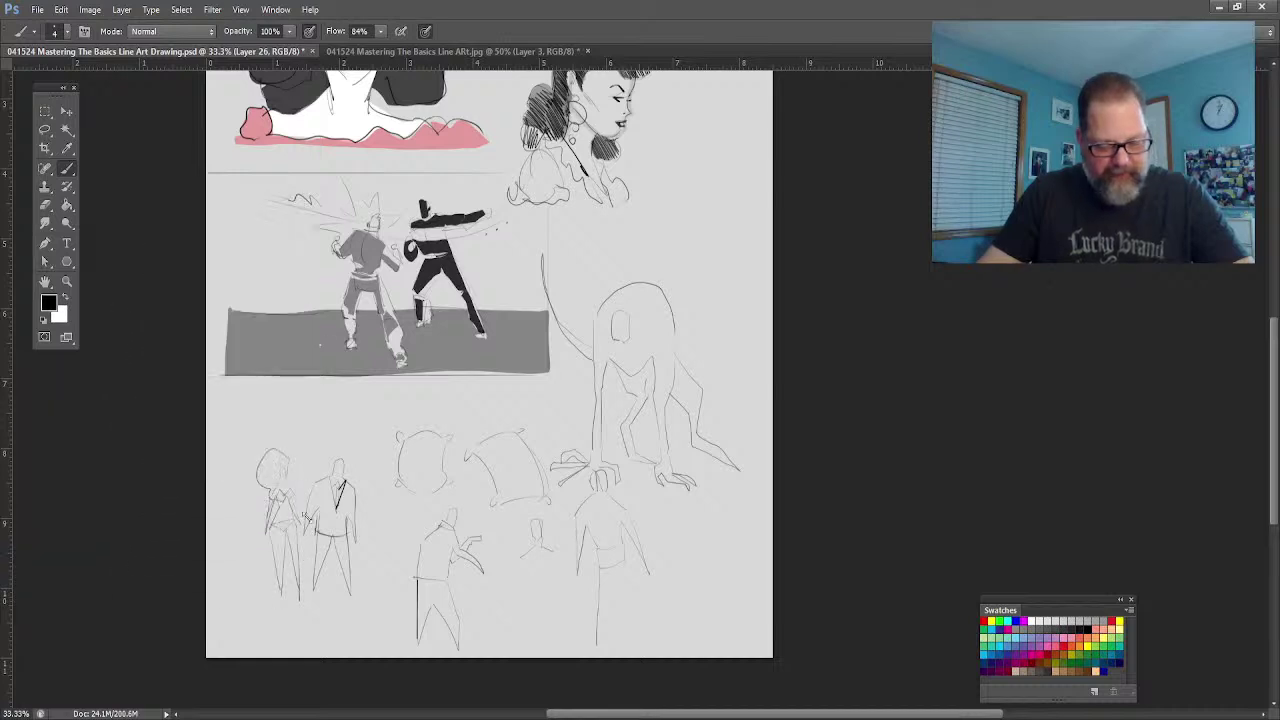
pyautogui.press('F7')
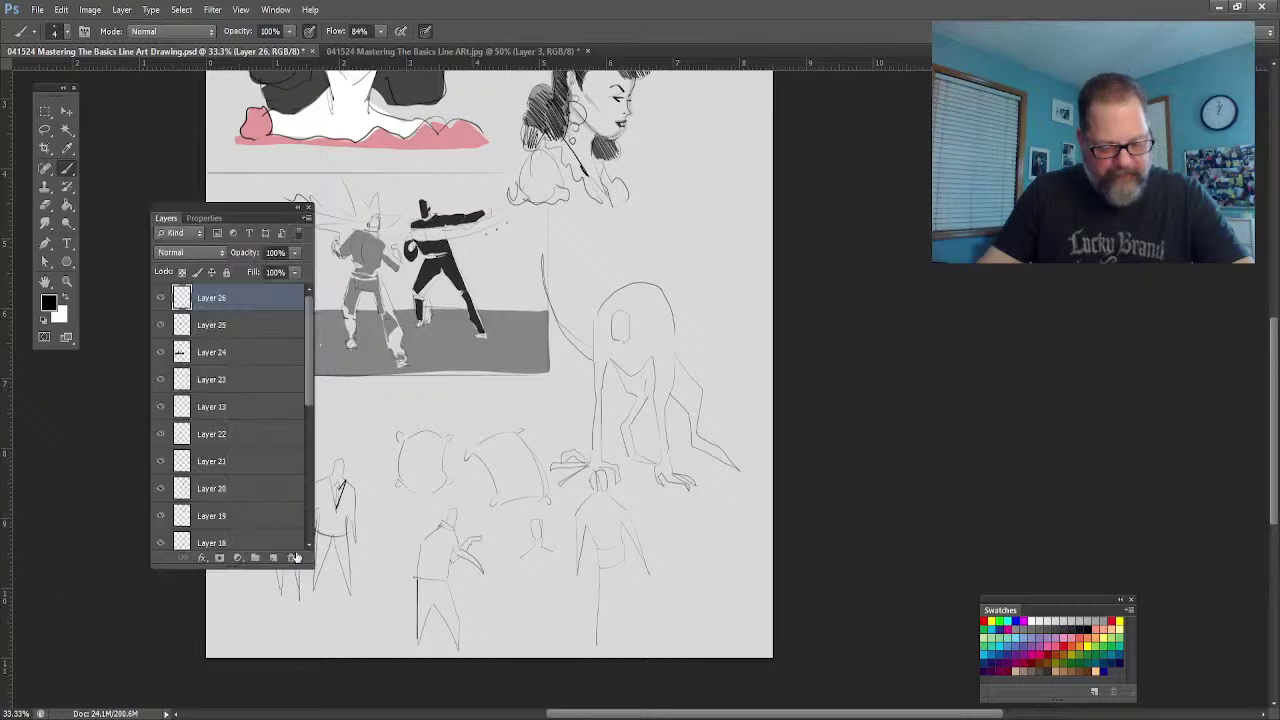
pyautogui.press('F7')
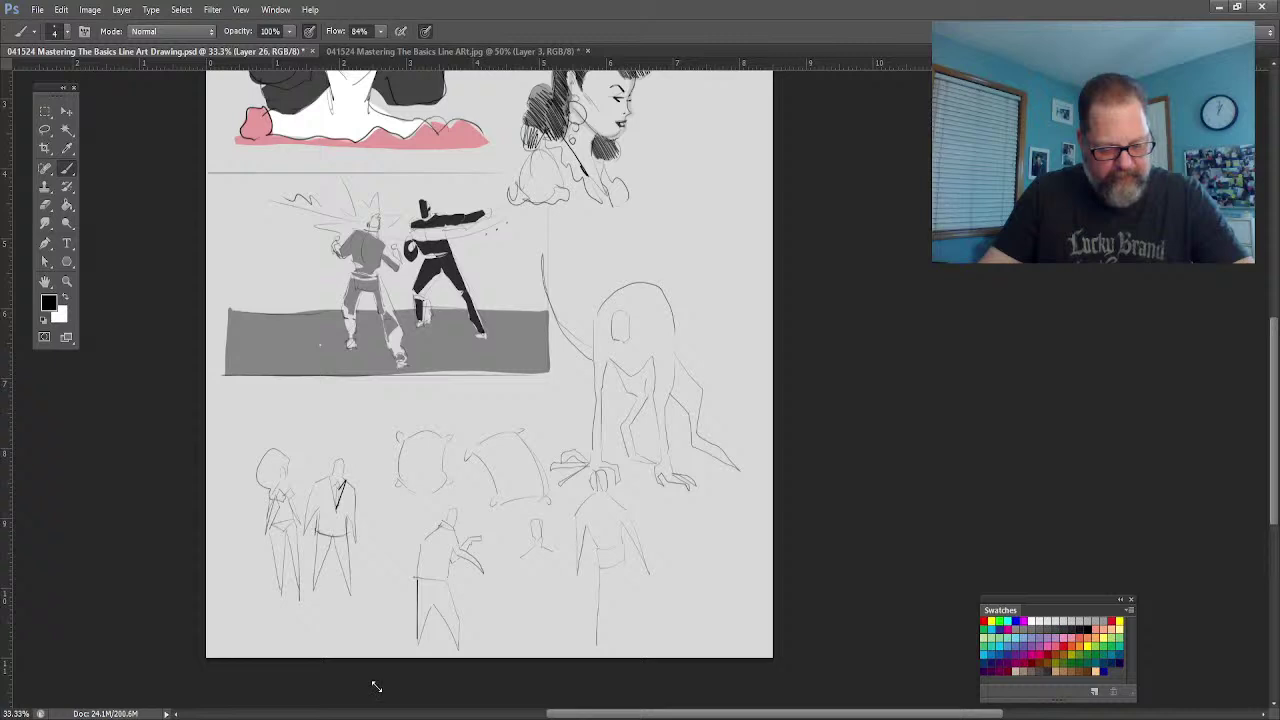
pyautogui.press('F7')
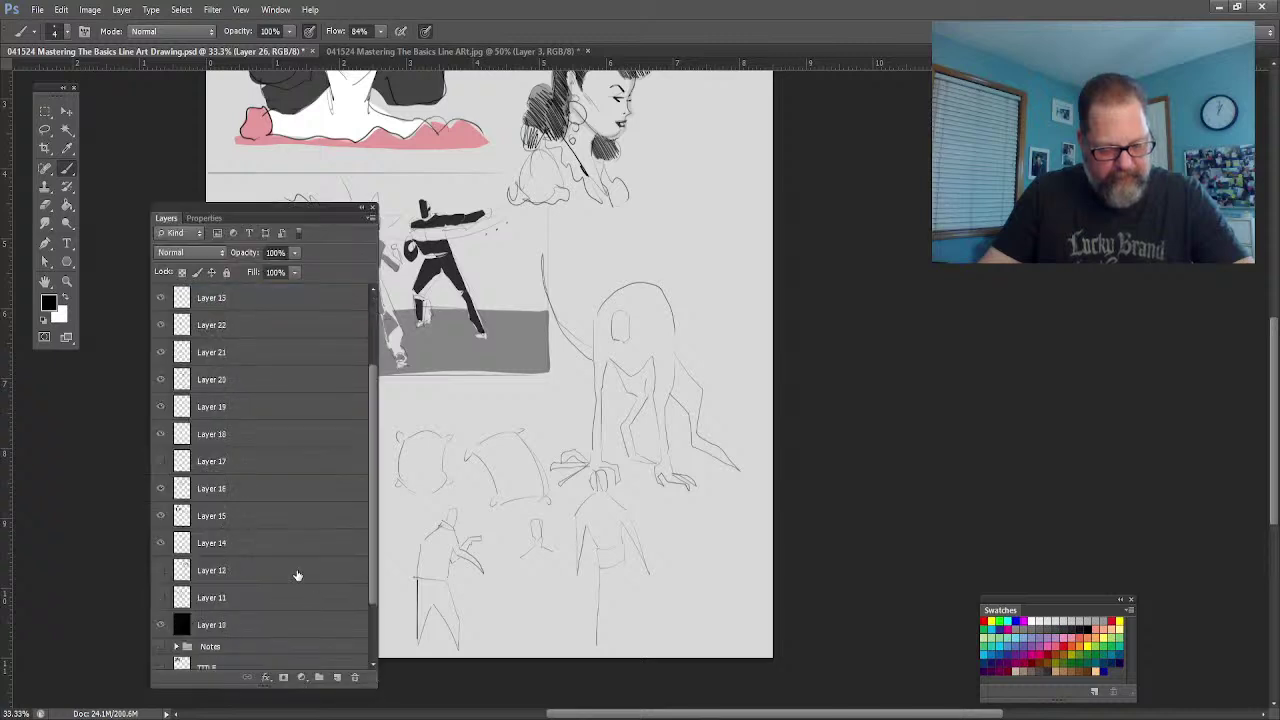
pyautogui.scroll(1, 290, 578)
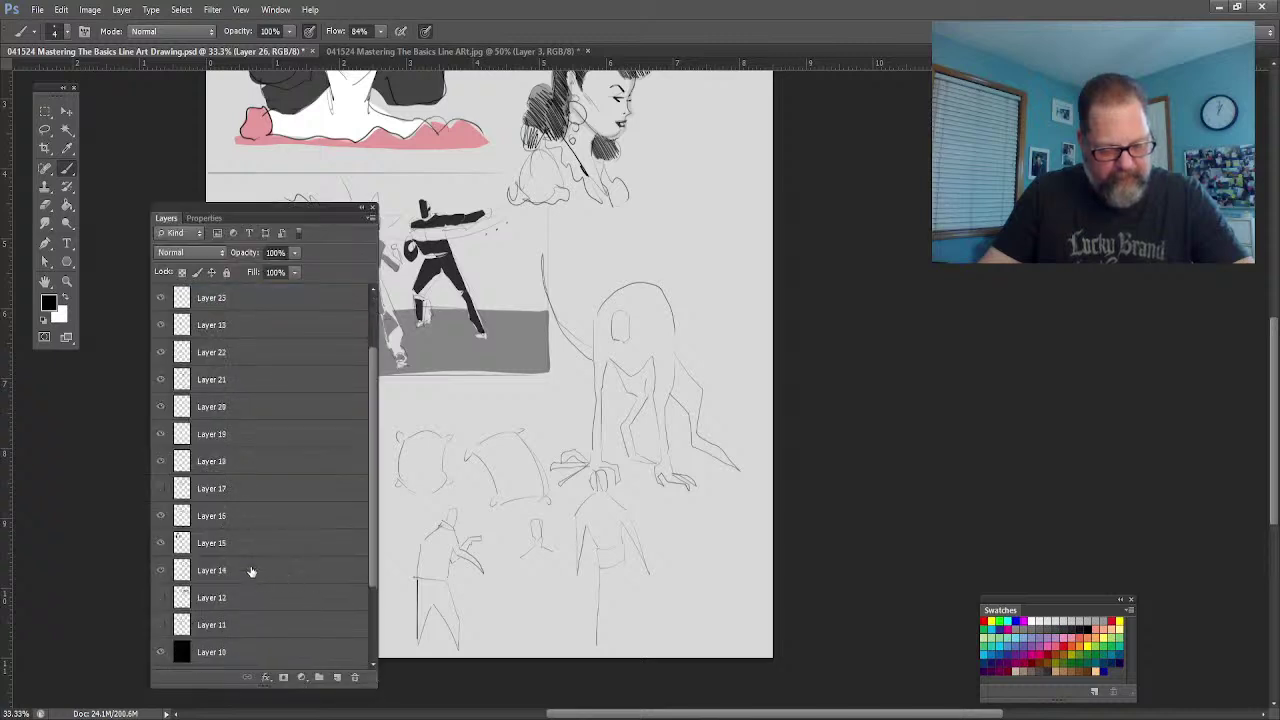
# Step: Group Layer 14 through Layer 26 as "lines", hide the group and put the layer list away
pyautogui.click(251, 571)
pyautogui.scroll(3, 263, 460)
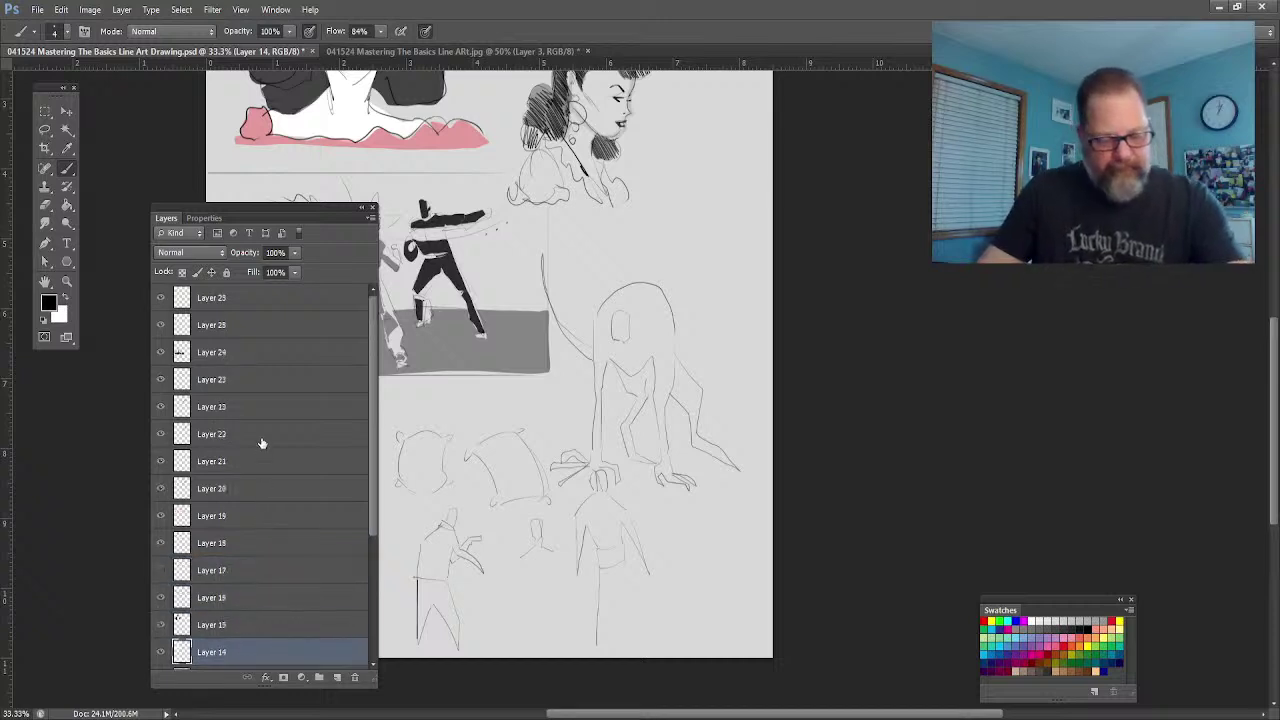
pyautogui.keyDown('shift'); pyautogui.click(264, 298); pyautogui.keyUp('shift')
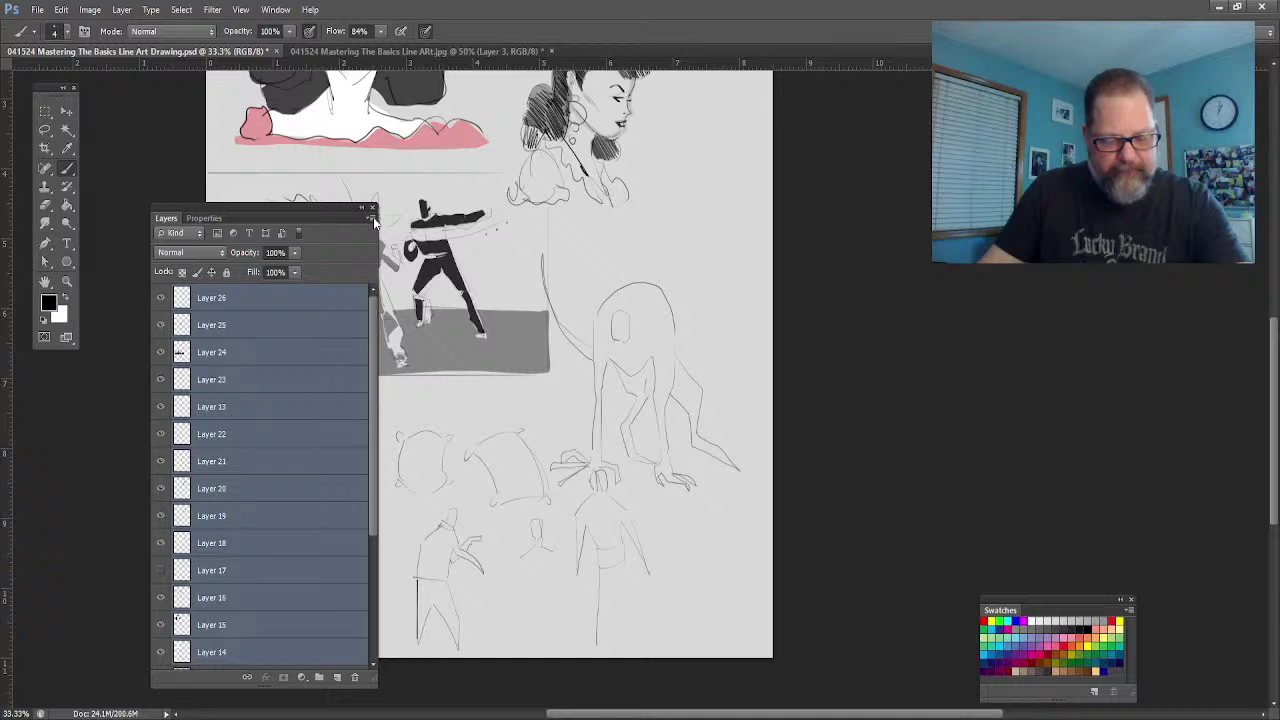
pyautogui.hotkey('ctrl', 'e')
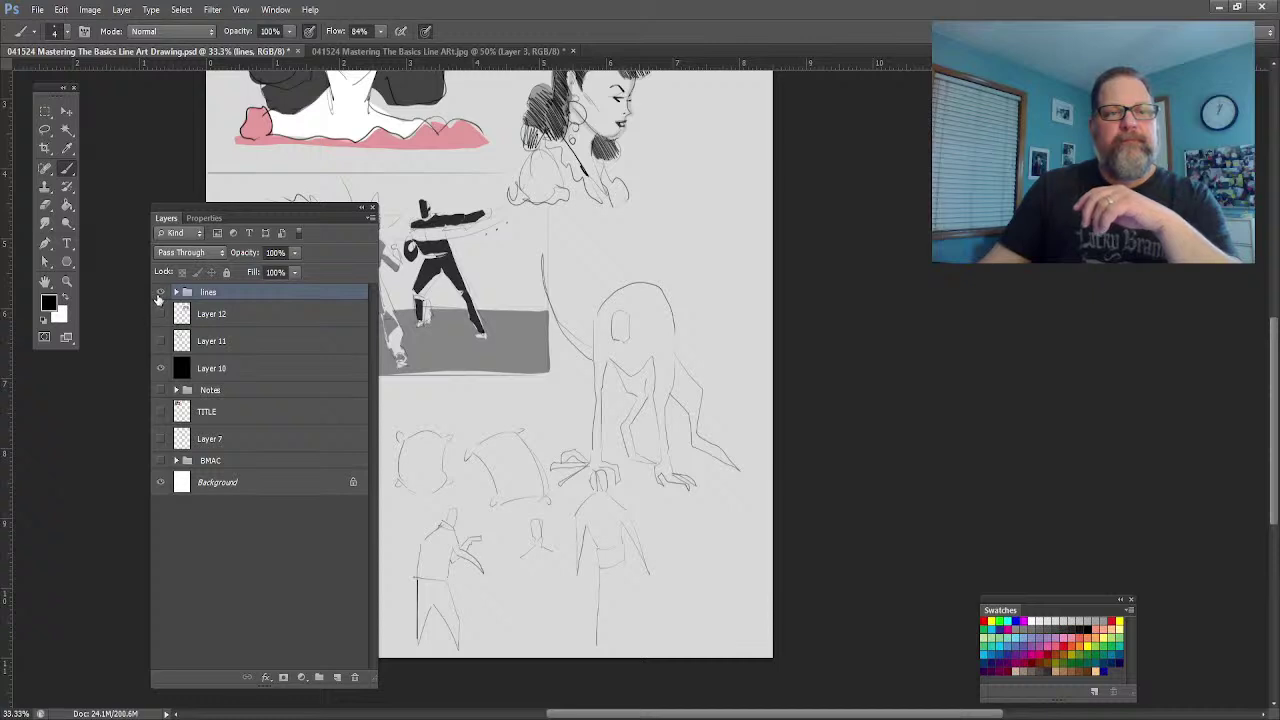
pyautogui.click(159, 293)
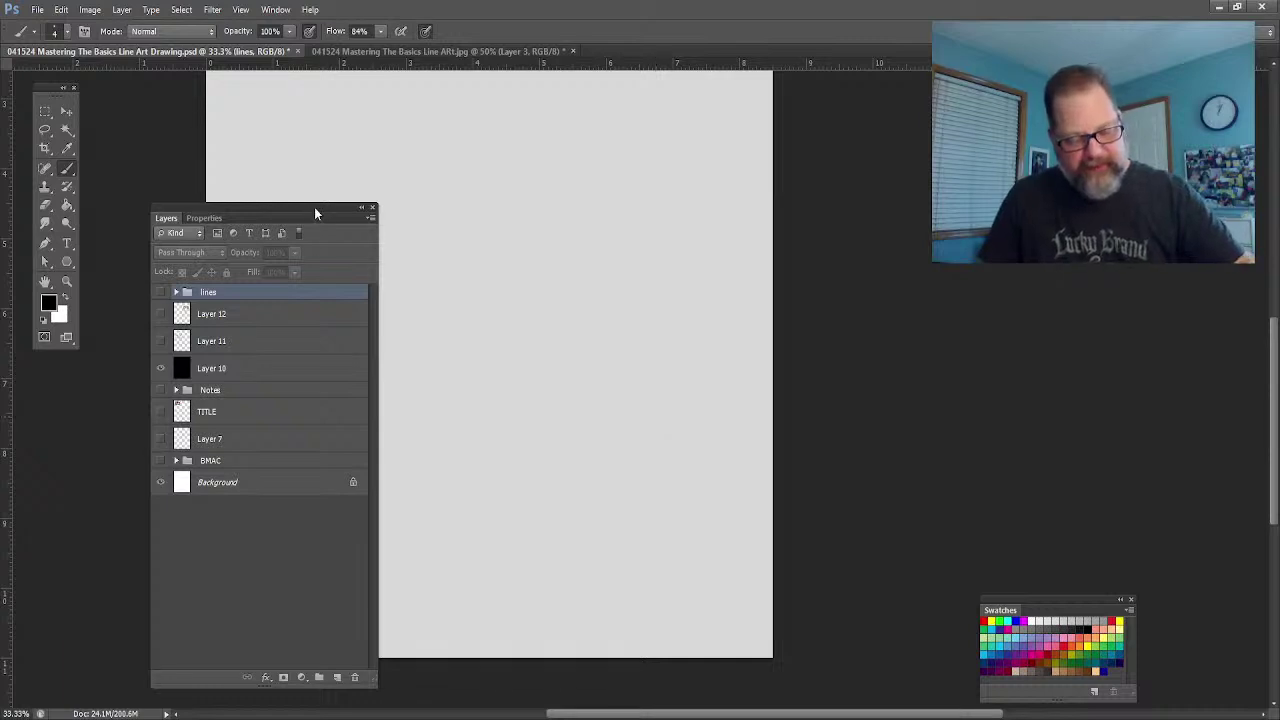
pyautogui.click(371, 207)
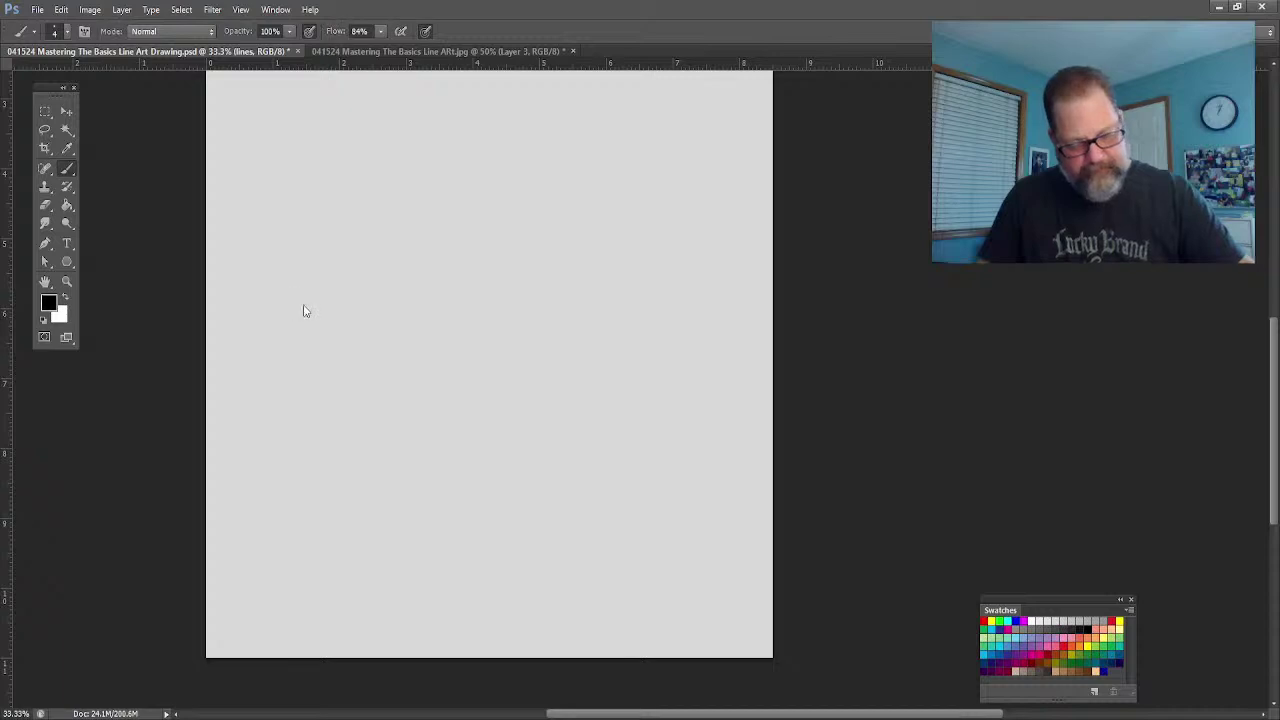
# Step: On a new layer near the page's upper-left corner, draw a rectangular frame about 3.5 inches wide and 1.5 inches tall
pyautogui.click(67, 281)
pyautogui.moveTo(326, 320); pyautogui.dragTo(355, 344)
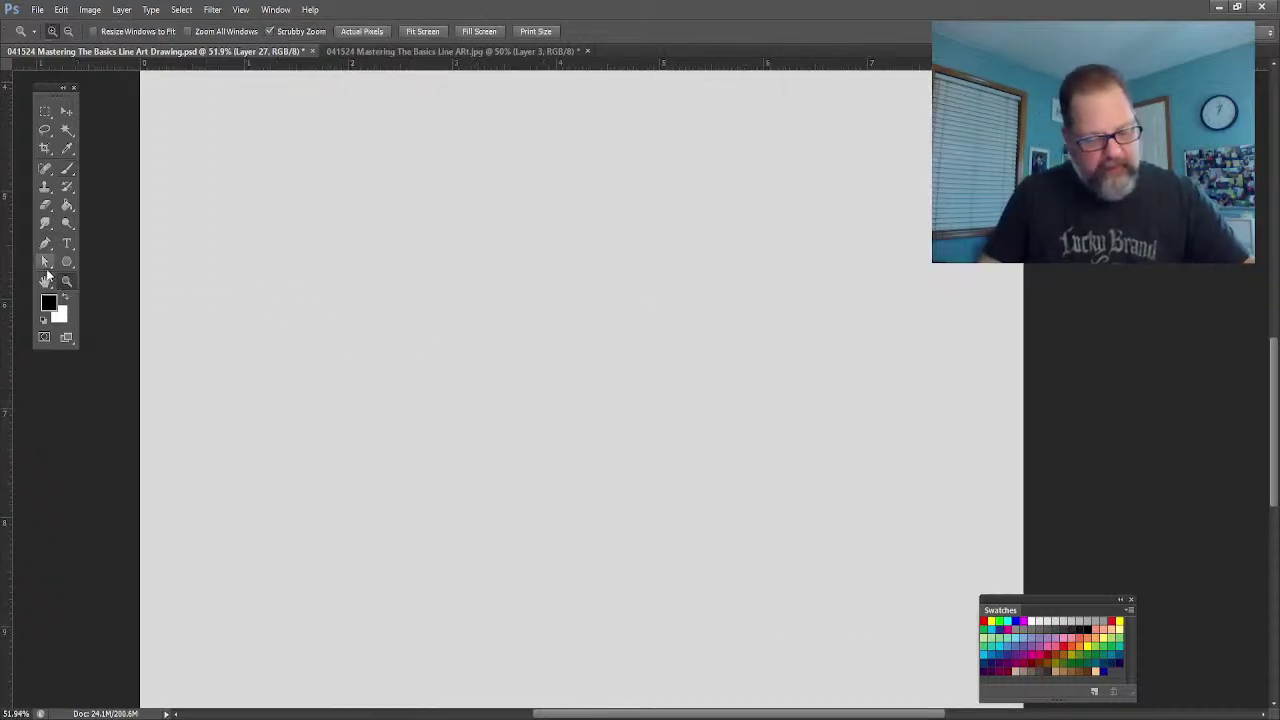
pyautogui.click(45, 281)
pyautogui.moveTo(109, 263); pyautogui.dragTo(489, 283)
pyautogui.moveTo(566, 527); pyautogui.dragTo(499, 644)
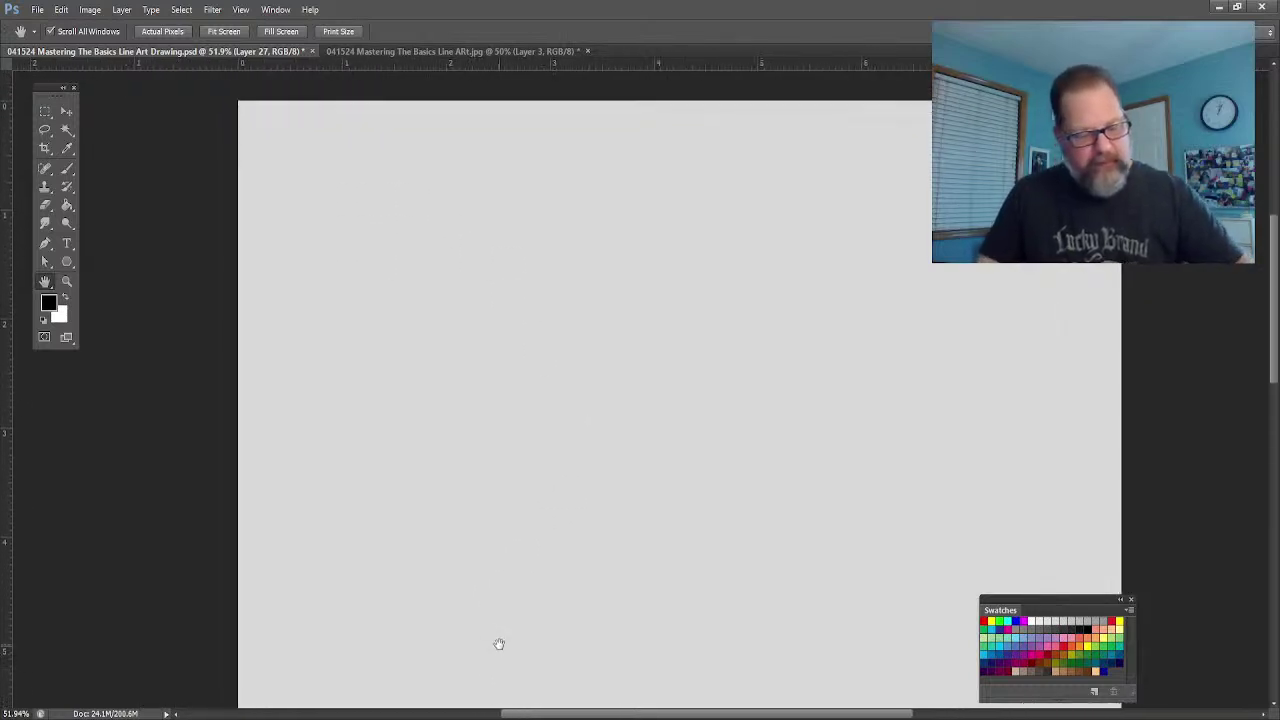
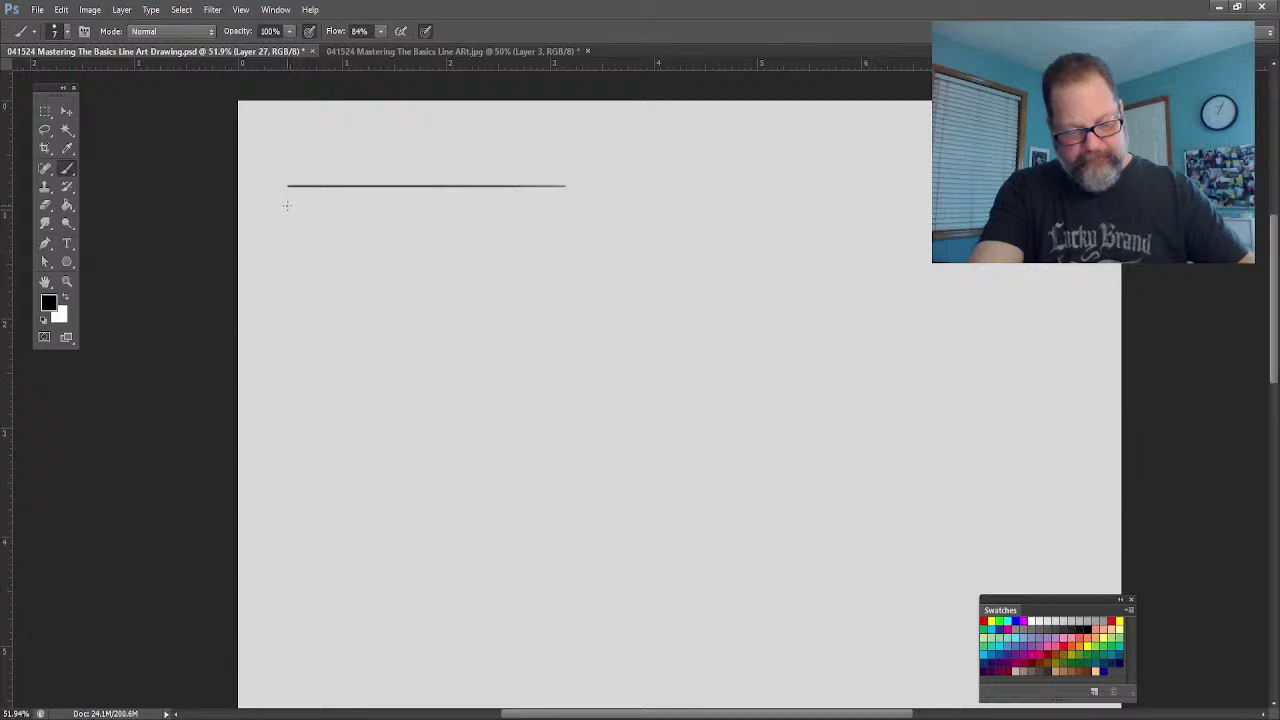
pyautogui.moveTo(288, 188)
pyautogui.mouseDown()
pyautogui.moveTo(293, 349)
pyautogui.moveTo(652, 326)
pyautogui.moveTo(656, 310)
pyautogui.moveTo(655, 347)
pyautogui.moveTo(654, 188)
pyautogui.mouseUp()
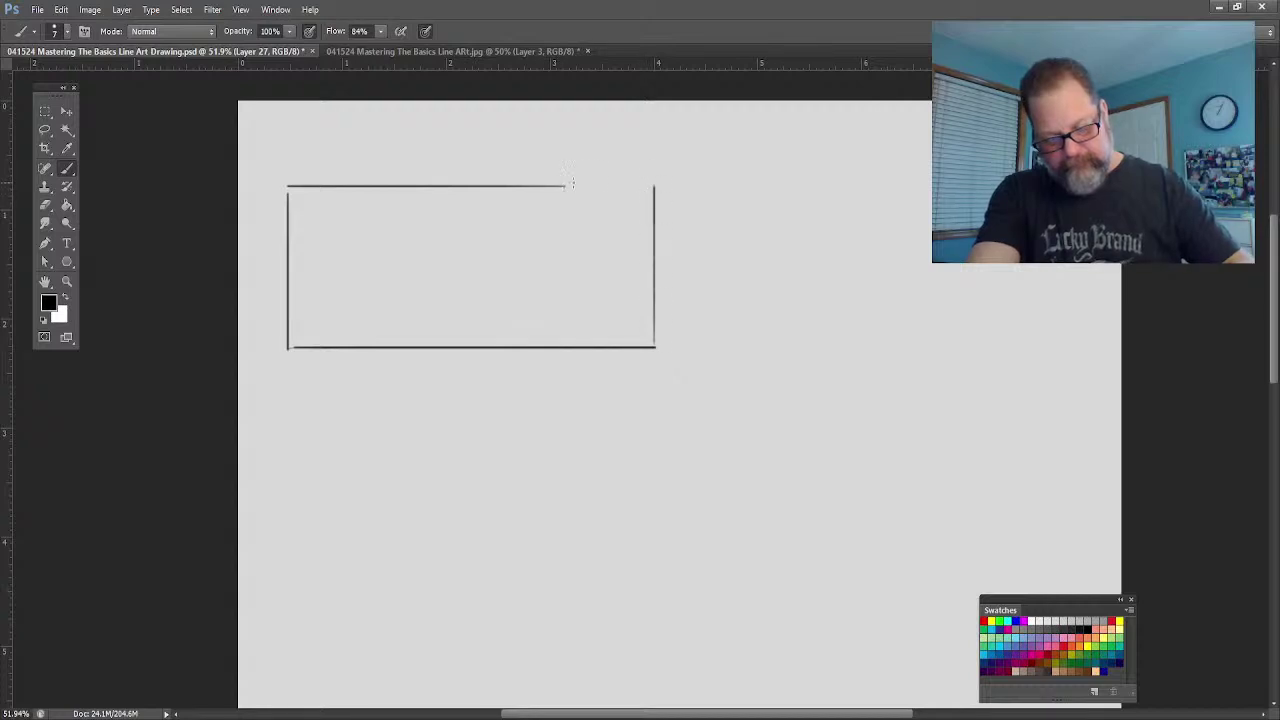
pyautogui.moveTo(520, 187); pyautogui.dragTo(521, 181)
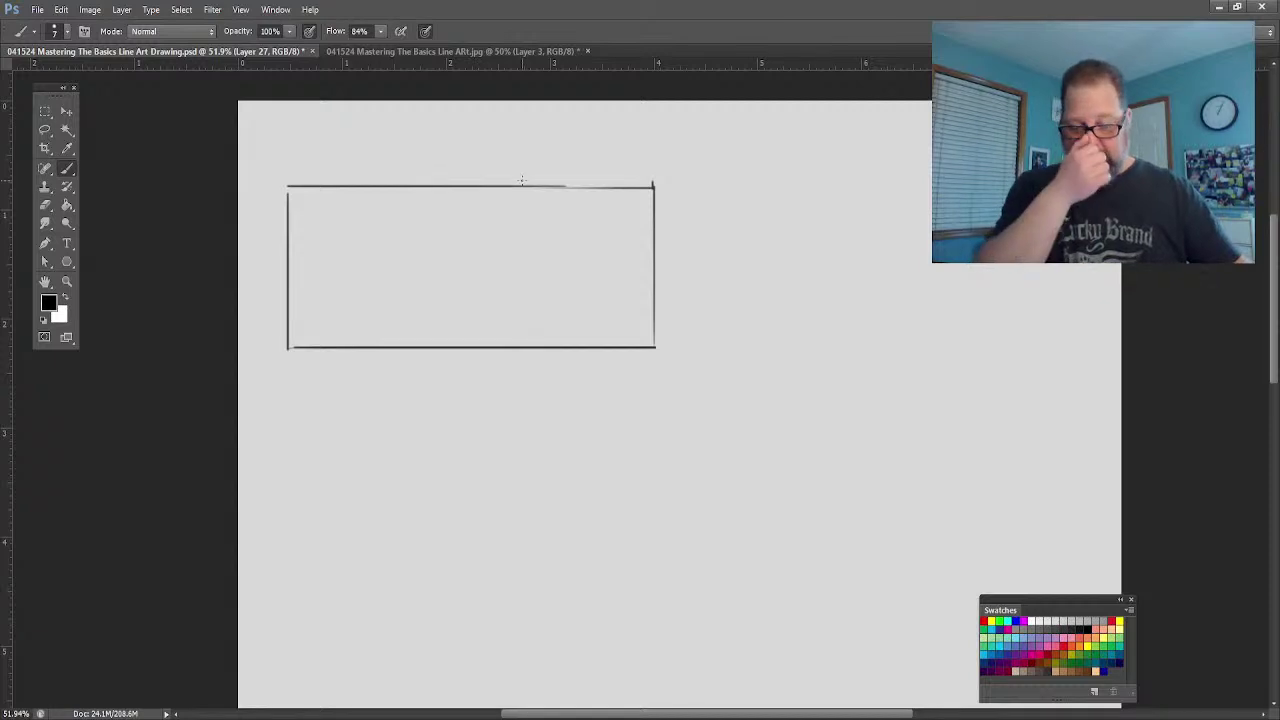
# Step: Erase the frame's uneven top edge and redraw it as one straight line joining both sides
pyautogui.click(45, 111)
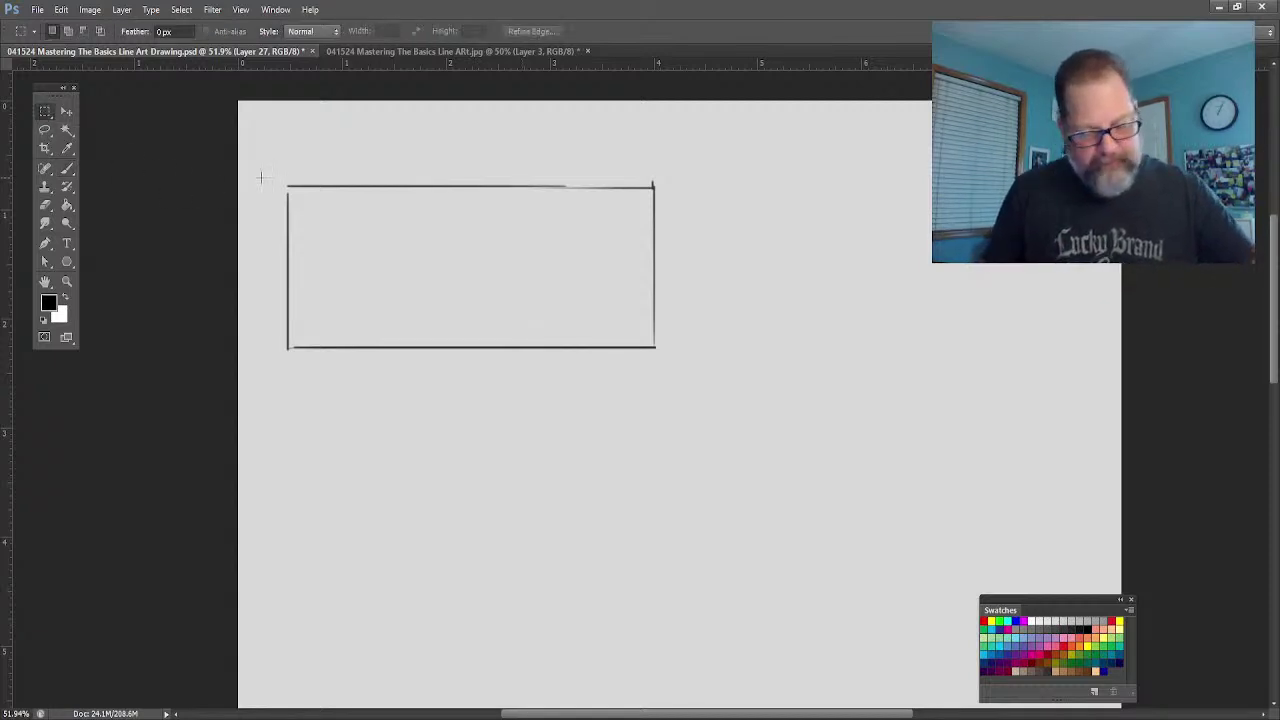
pyautogui.moveTo(268, 152)
pyautogui.mouseDown()
pyautogui.moveTo(403, 172)
pyautogui.moveTo(658, 178)
pyautogui.moveTo(665, 190)
pyautogui.mouseUp()
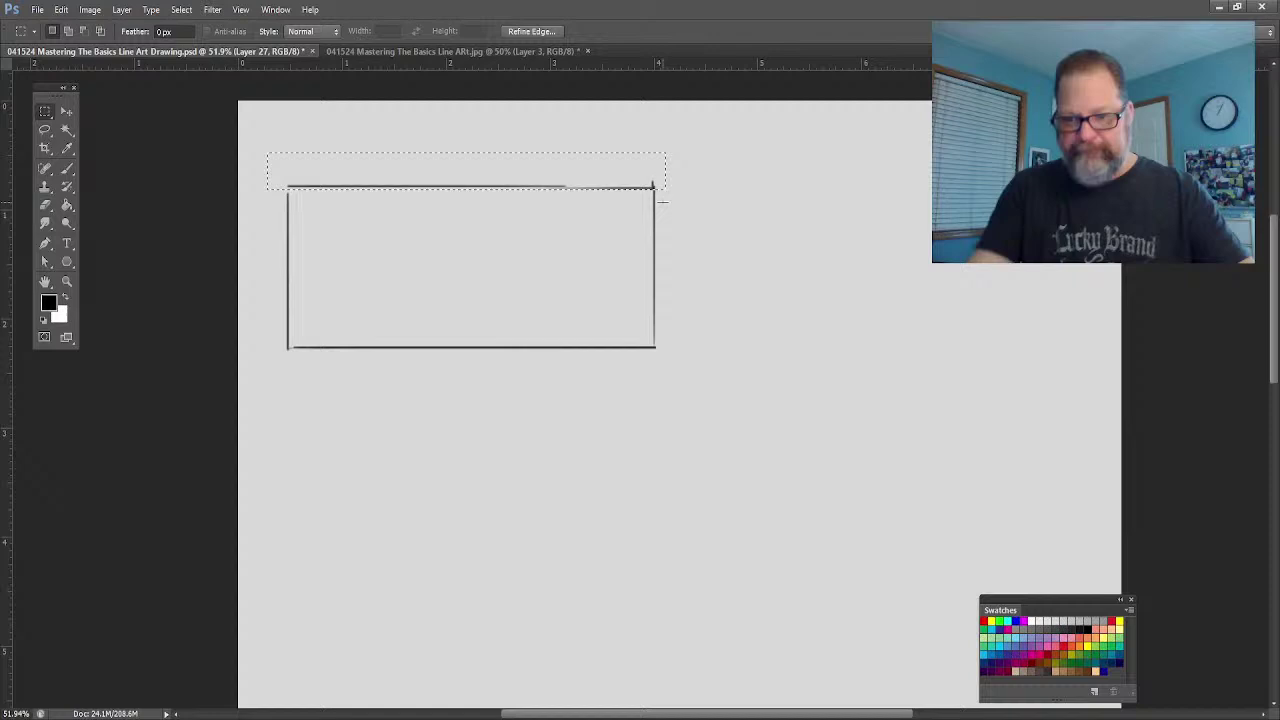
pyautogui.click(630, 122)
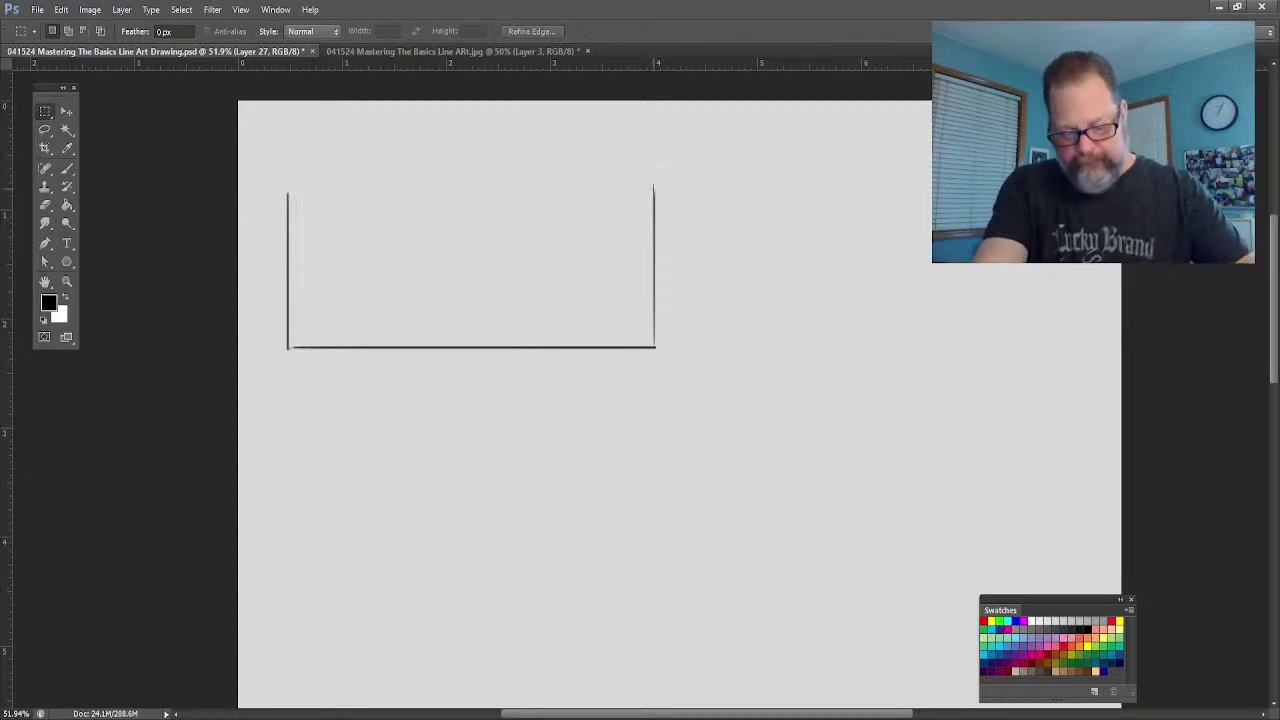
pyautogui.moveTo(652, 189); pyautogui.dragTo(368, 191)
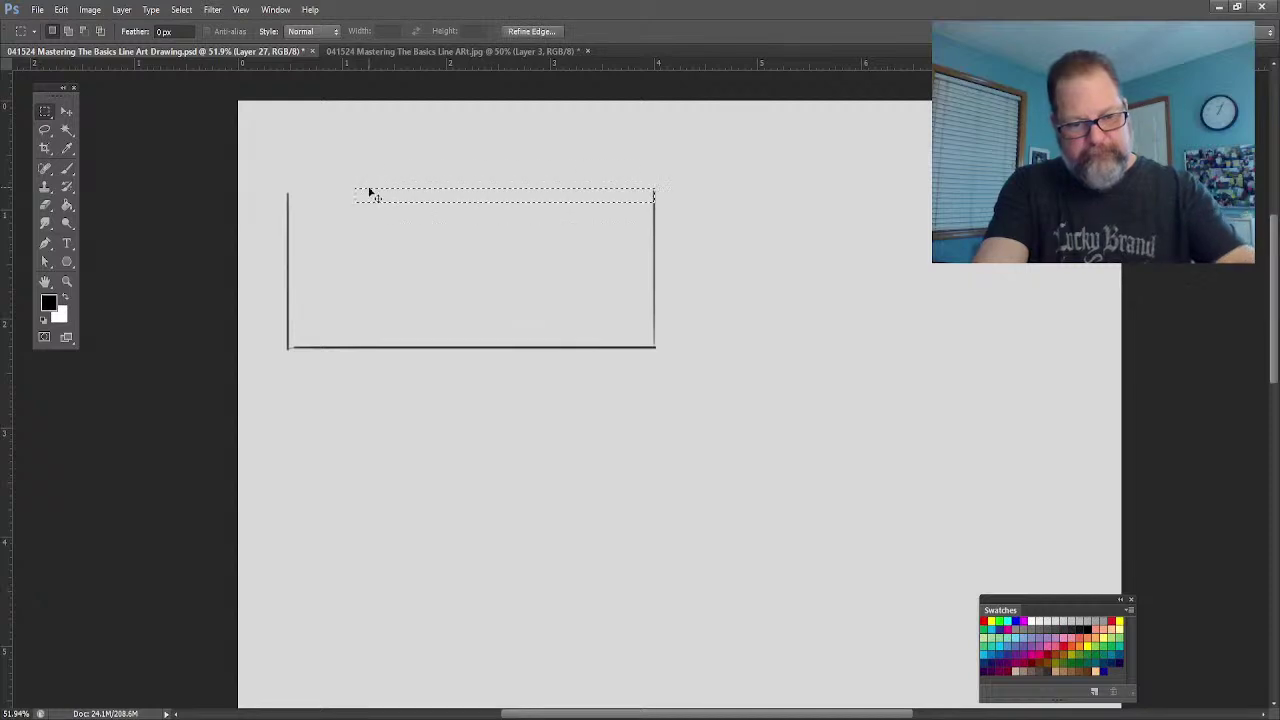
pyautogui.click(369, 189)
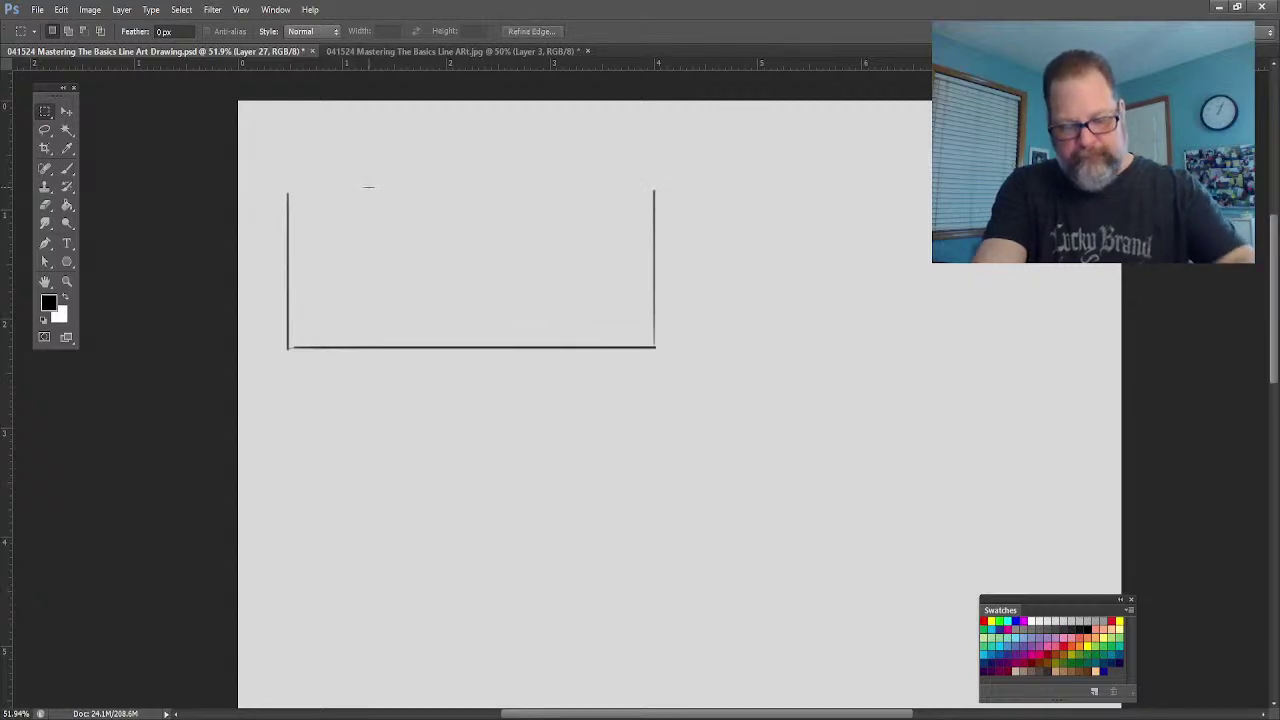
pyautogui.click(67, 168)
pyautogui.moveTo(654, 188)
pyautogui.mouseDown()
pyautogui.moveTo(601, 200)
pyautogui.moveTo(289, 189)
pyautogui.mouseUp()
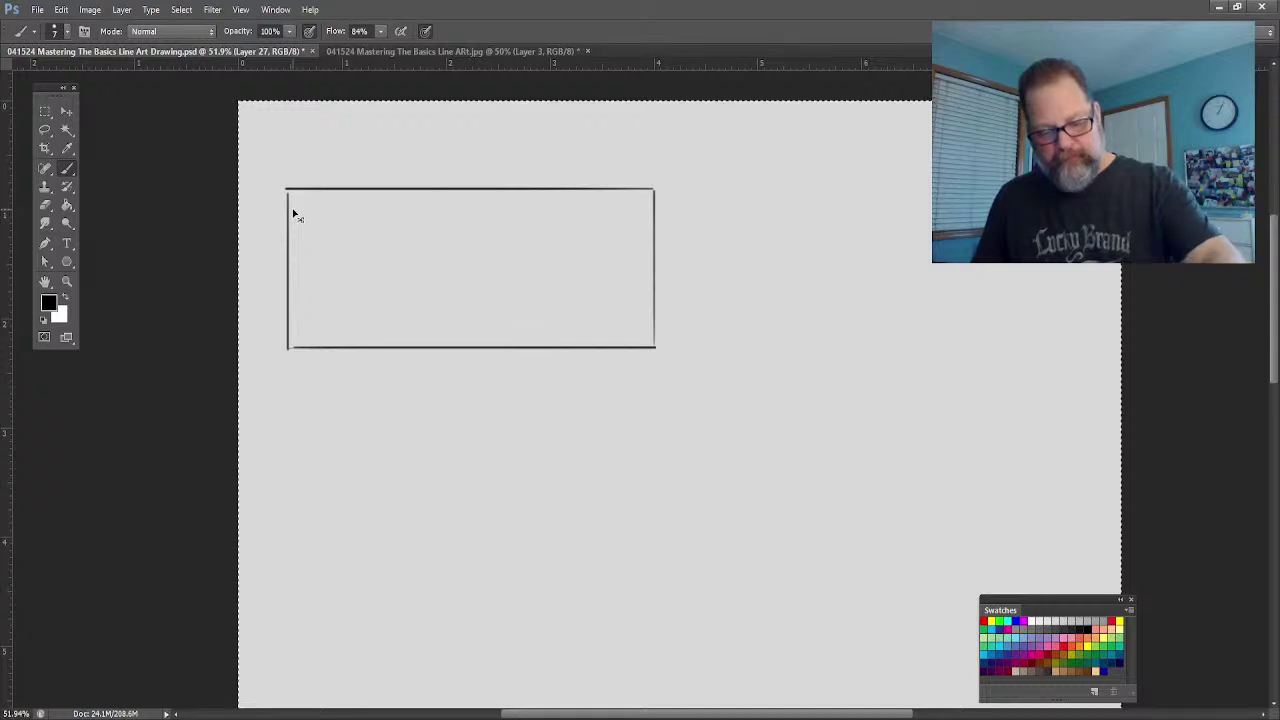
# Step: Duplicate the frame beside itself, shift the pair slightly up, and copy it below to make a two-by-two grid
pyautogui.hotkey('ctrl', 'v')
pyautogui.click(66, 111)
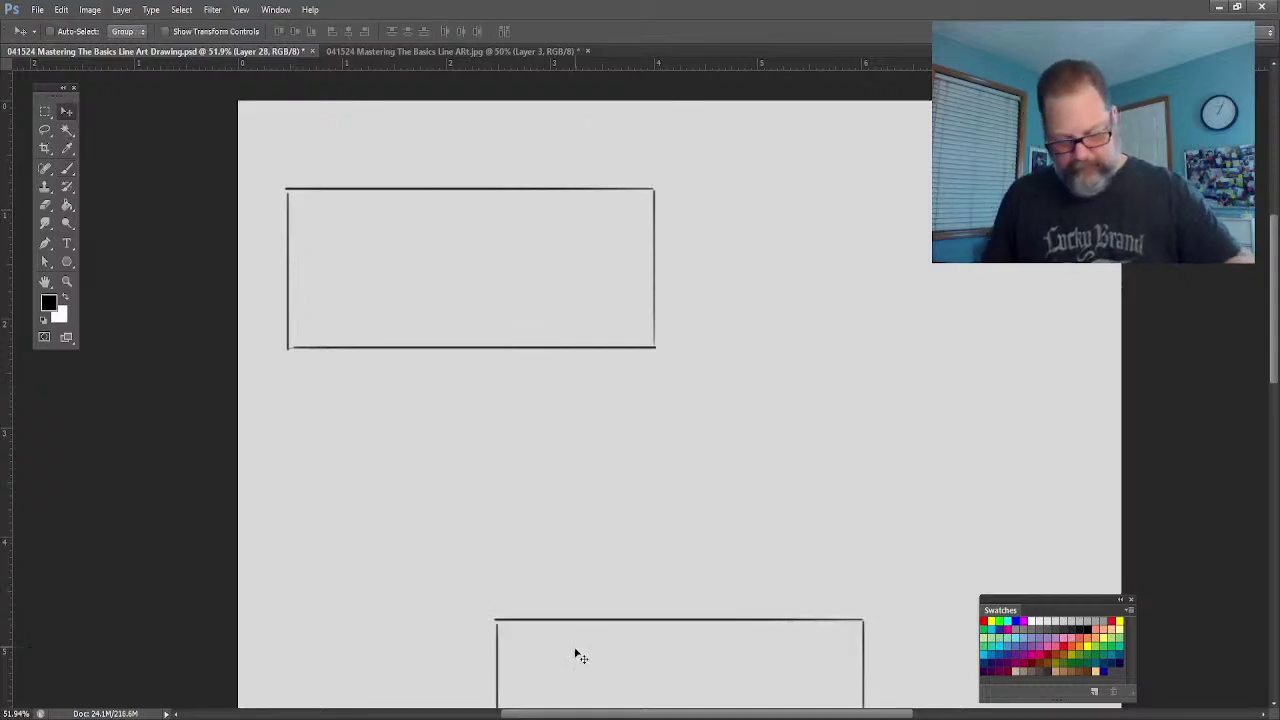
pyautogui.moveTo(570, 656); pyautogui.dragTo(747, 225)
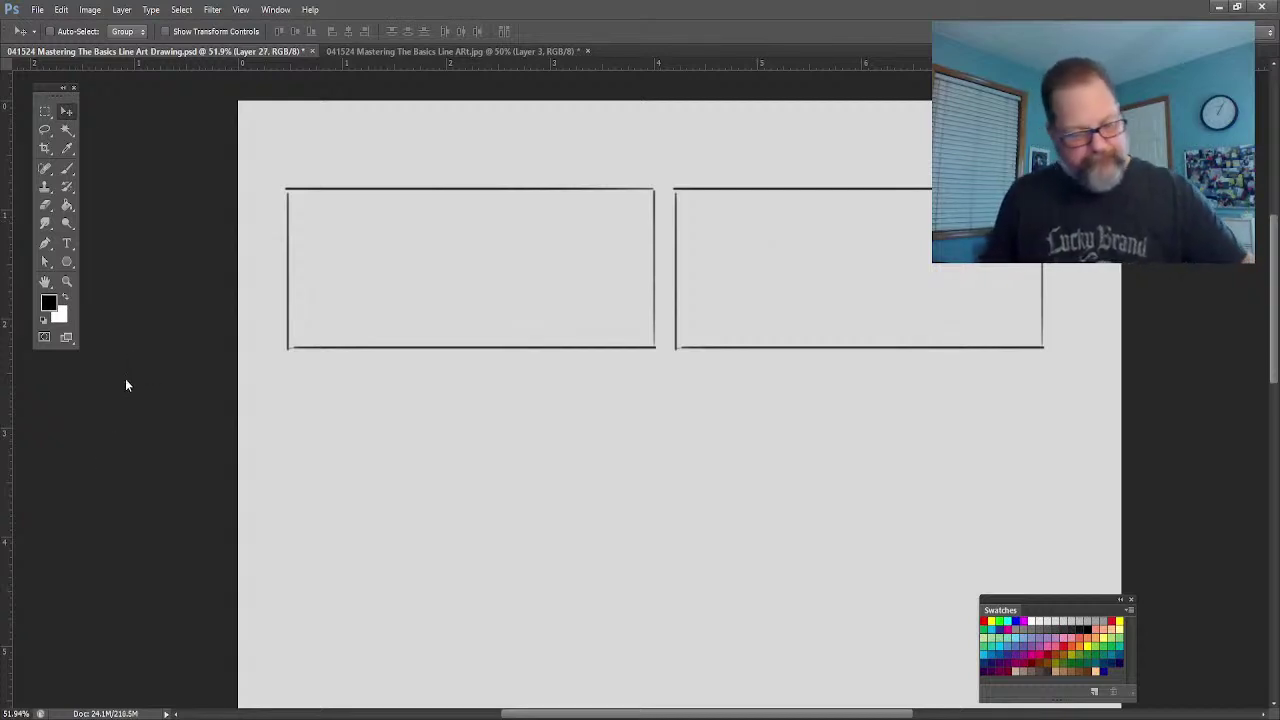
pyautogui.moveTo(388, 282); pyautogui.dragTo(393, 250)
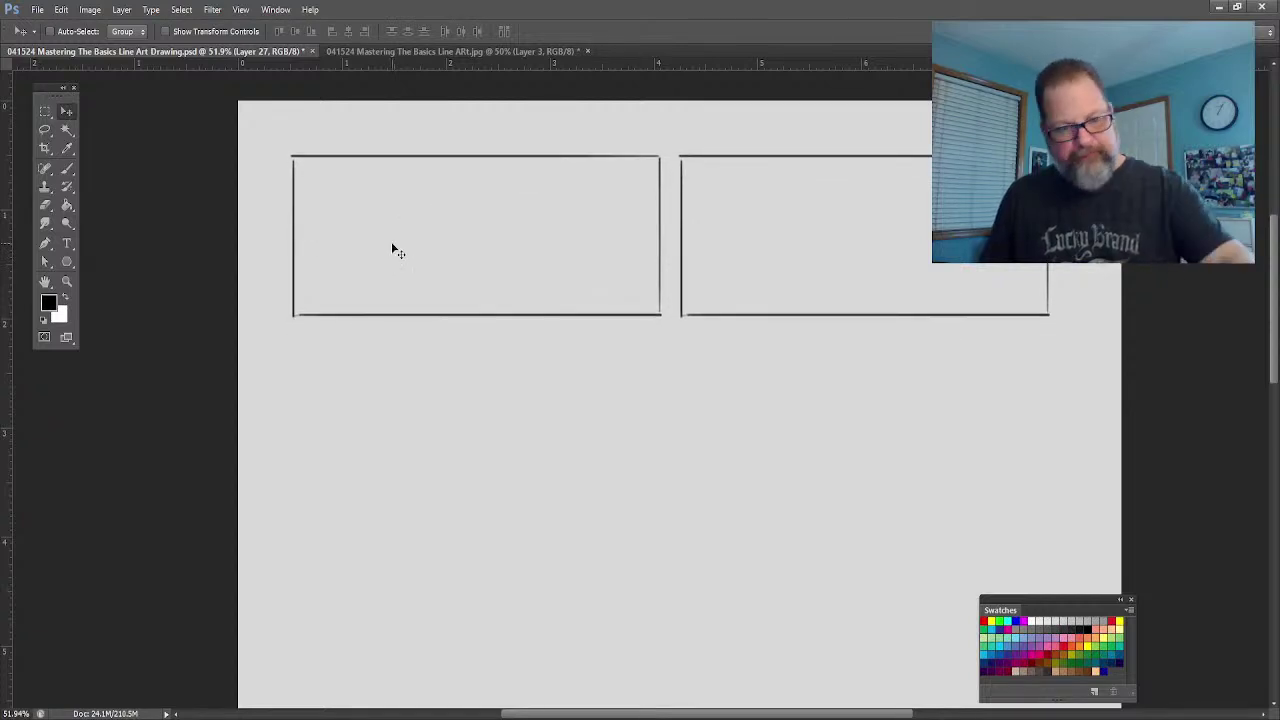
pyautogui.hotkey('ctrl', 'v')
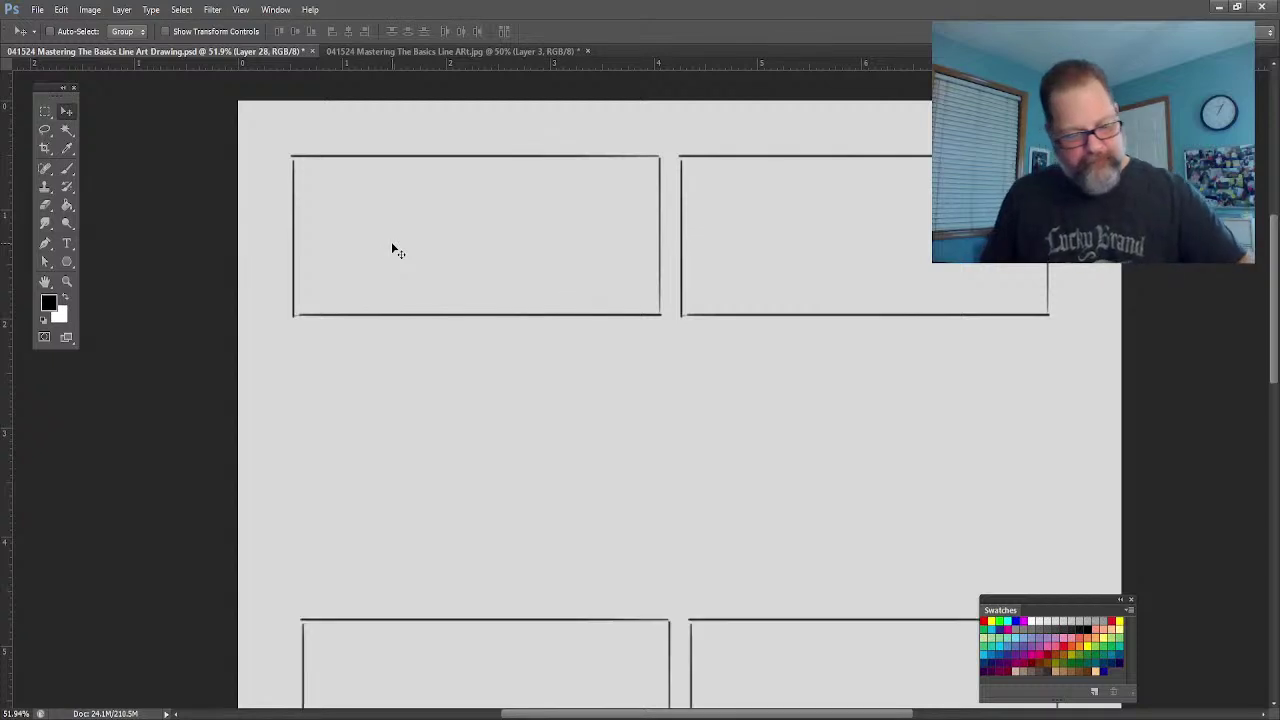
pyautogui.moveTo(416, 678); pyautogui.dragTo(408, 394)
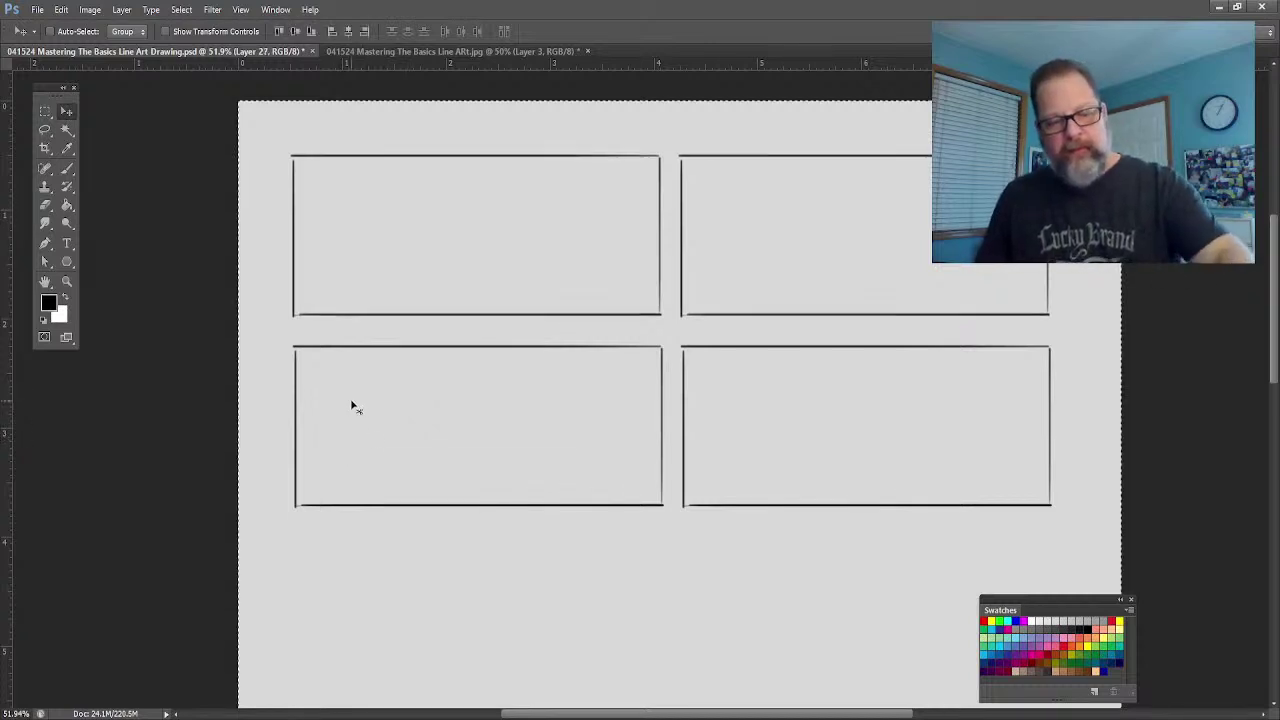
# Step: Duplicate the four frames and align the copies below as the third and fourth rows
pyautogui.hotkey('ctrl', 'v')
pyautogui.press('z')
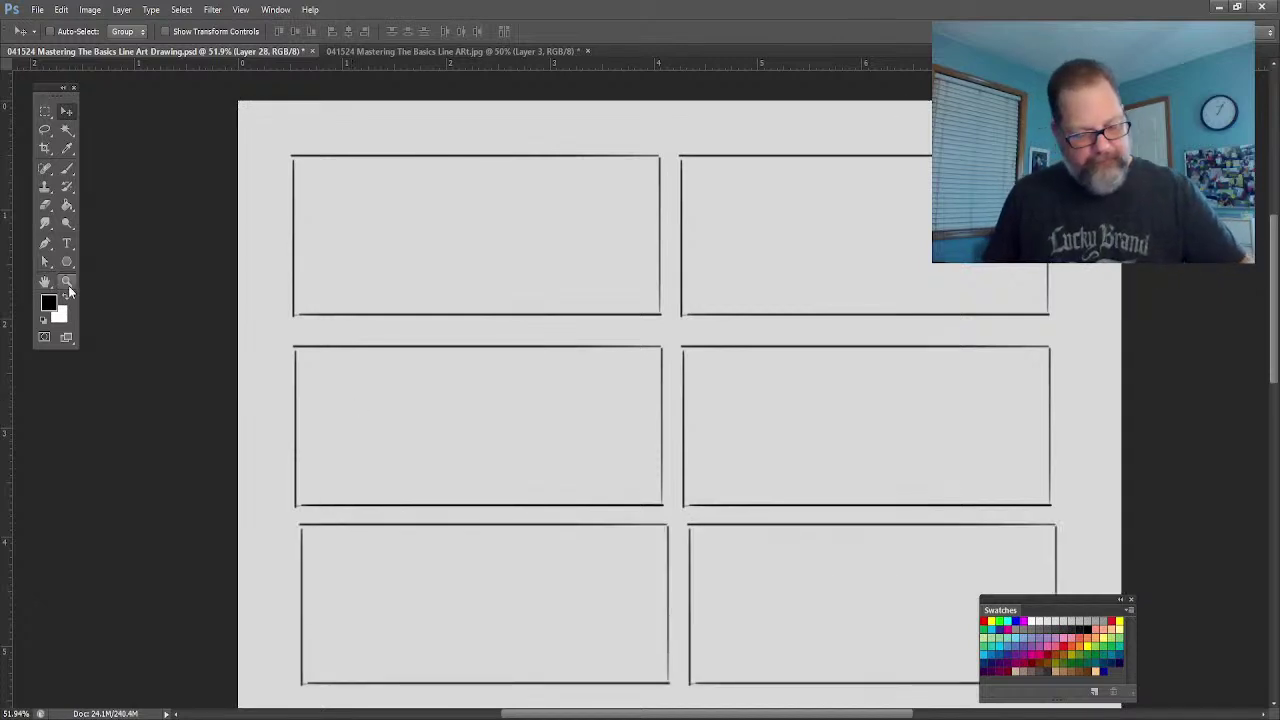
pyautogui.moveTo(386, 489); pyautogui.dragTo(316, 303)
pyautogui.click(68, 110)
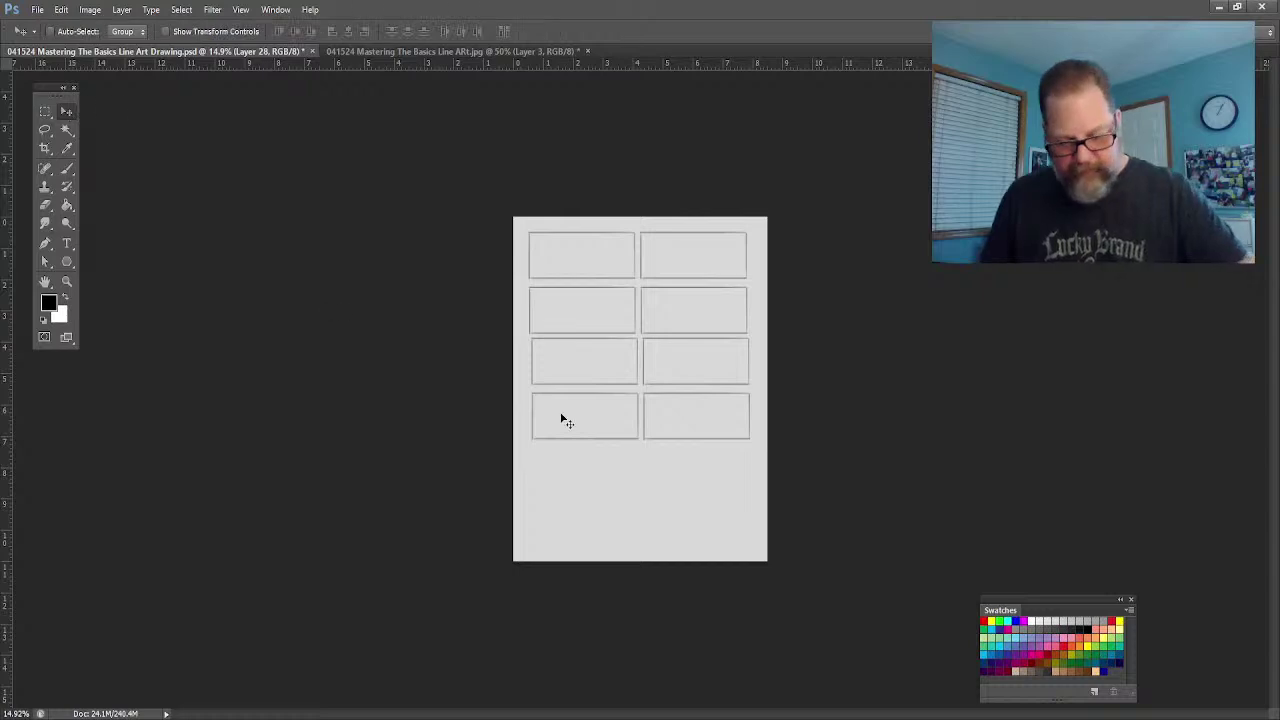
pyautogui.moveTo(560, 372); pyautogui.dragTo(555, 377)
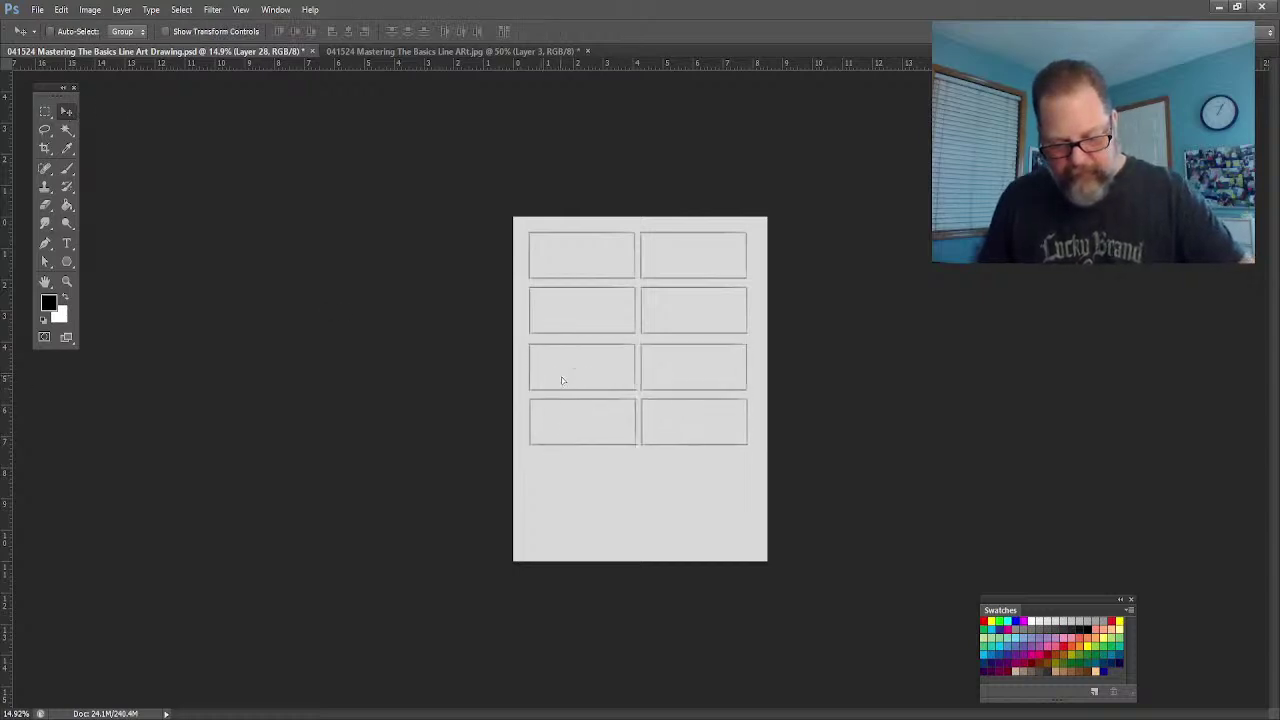
# Step: Duplicate the lower four frames again and position the copies as evenly spaced fifth and sixth rows
pyautogui.hotkey('ctrl', 'j')
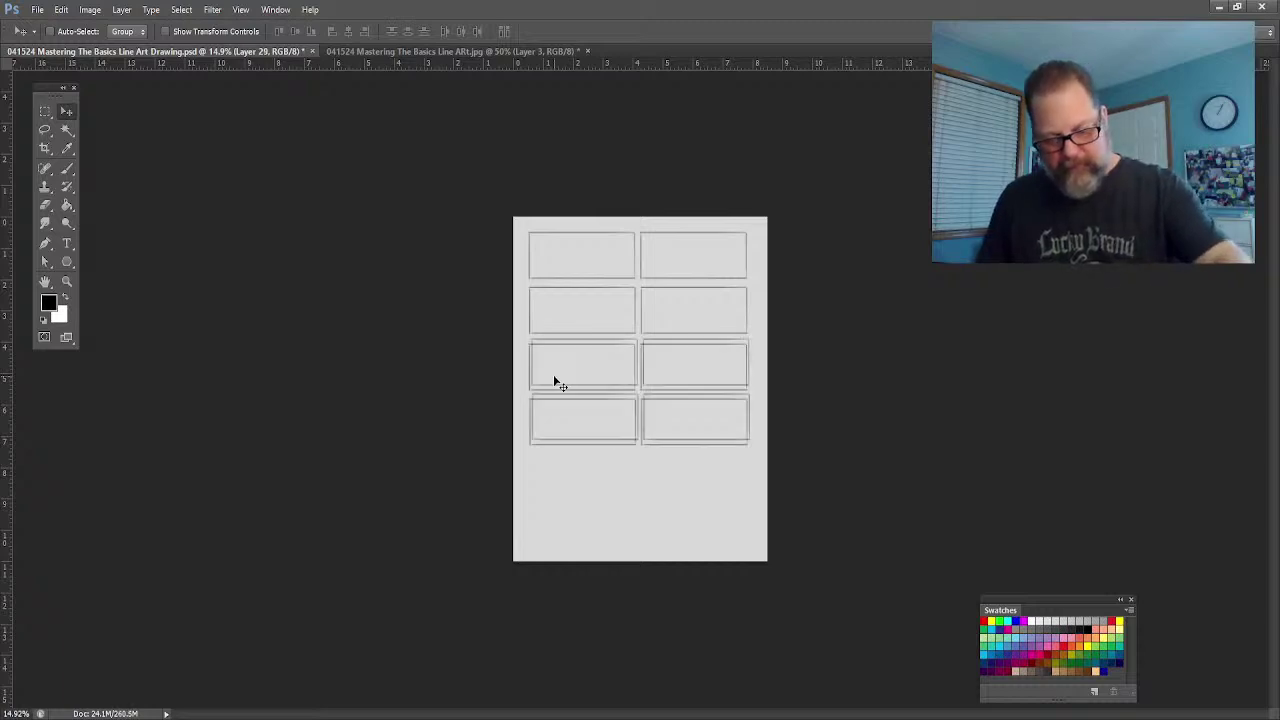
pyautogui.moveTo(574, 355); pyautogui.dragTo(572, 481)
pyautogui.hotkey('shift', 'Down')
pyautogui.hotkey('shift', 'Down')
pyautogui.hotkey('shift', 'Down')
pyautogui.hotkey('shift', 'Down')
pyautogui.hotkey('shift', 'Down')
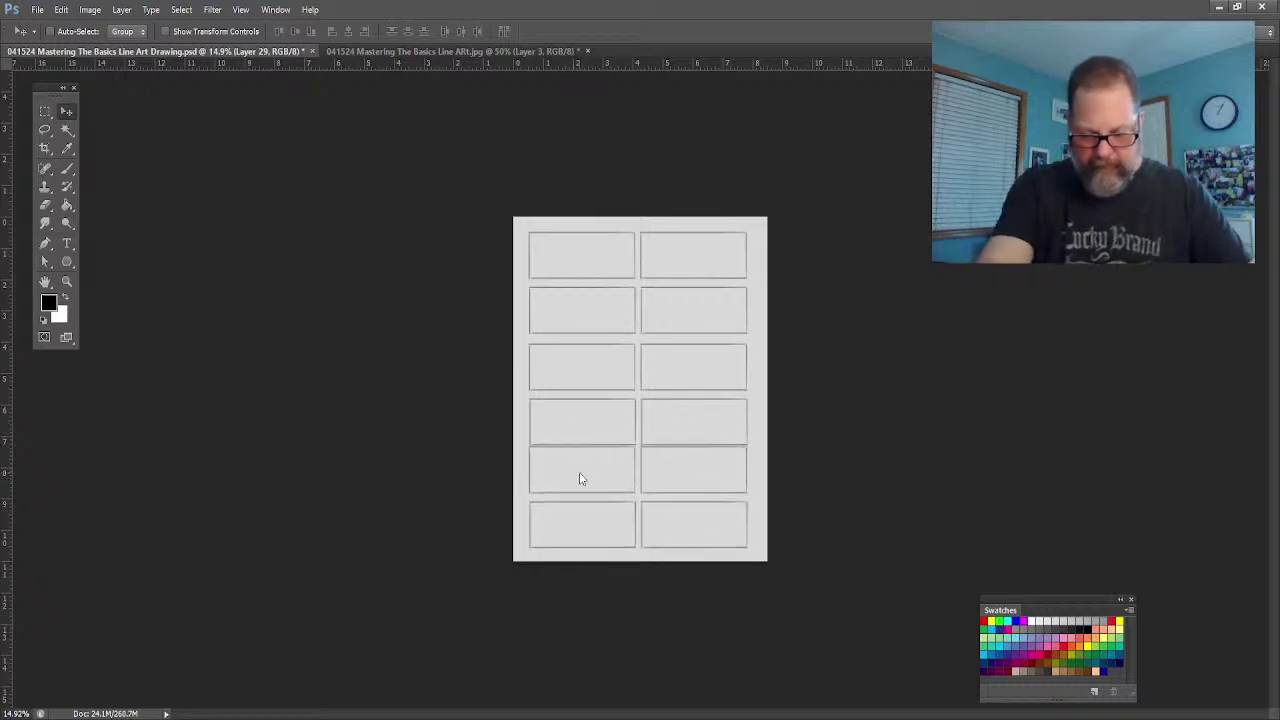
pyautogui.hotkey('shift', 'Down')
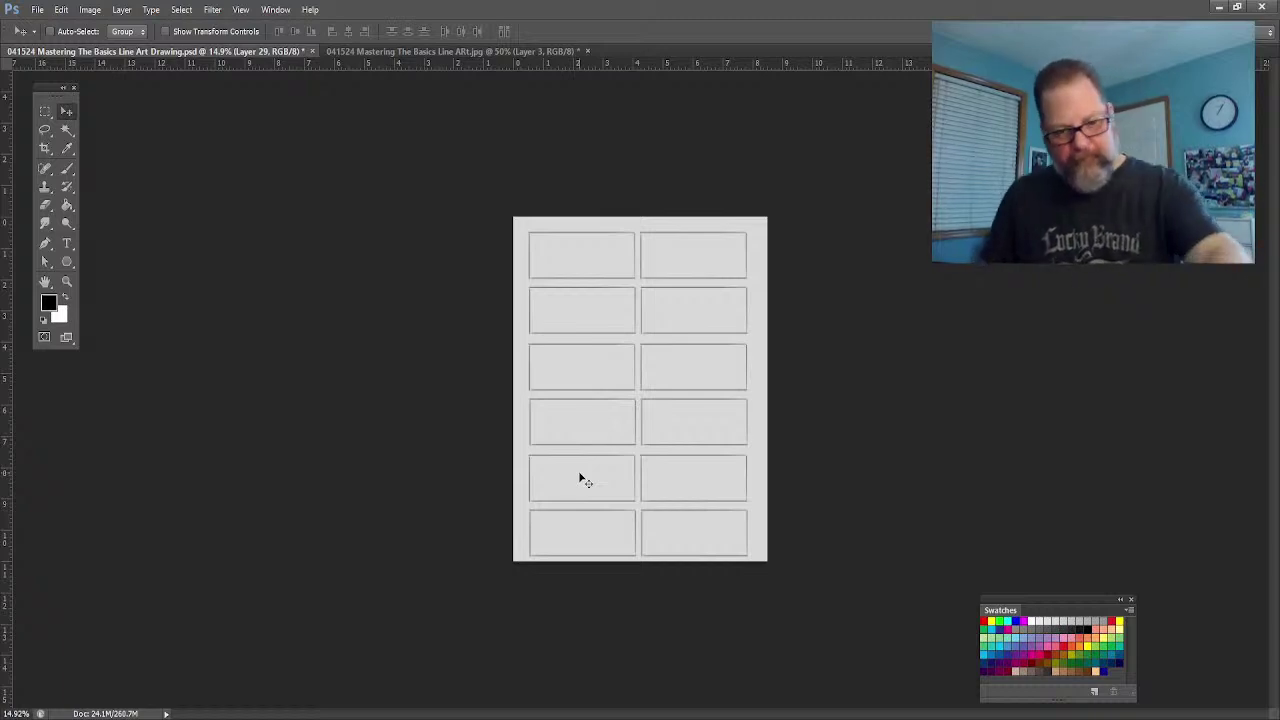
# Step: Merge the frame layers into one, nudge the whole grid slightly up on the page, and save the document
pyautogui.press('Delete')
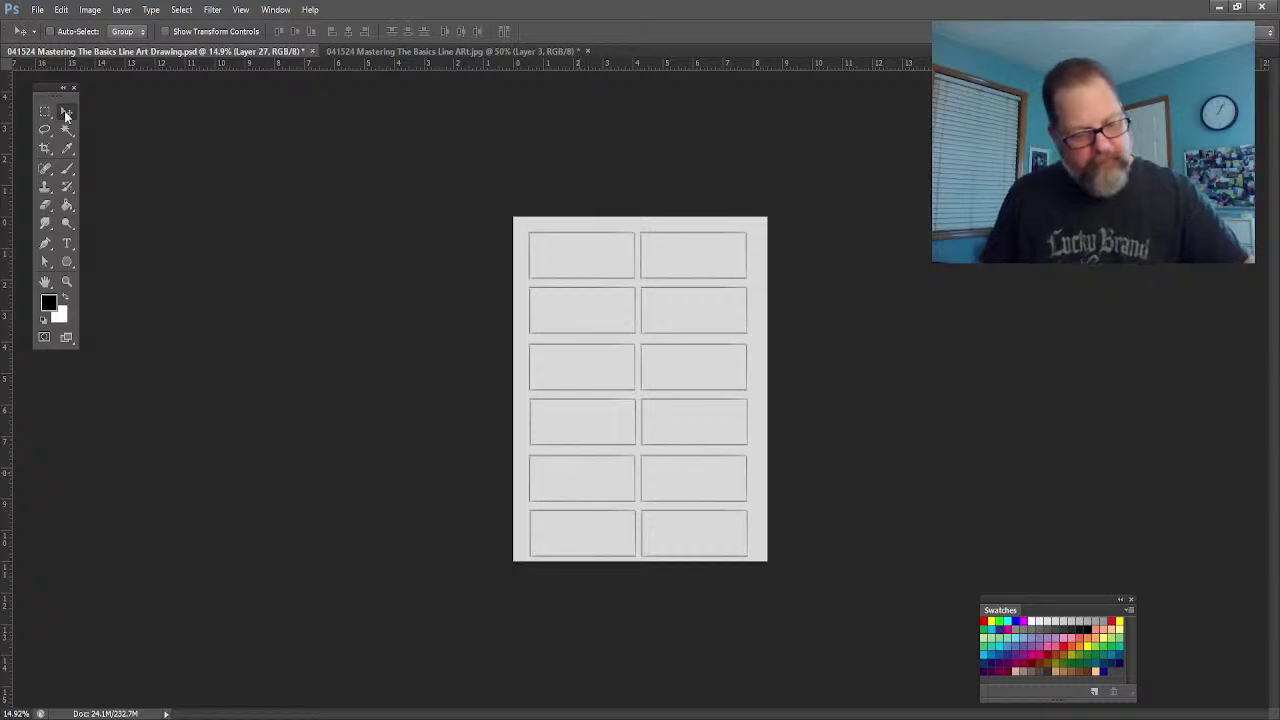
pyautogui.moveTo(571, 414); pyautogui.dragTo(566, 411)
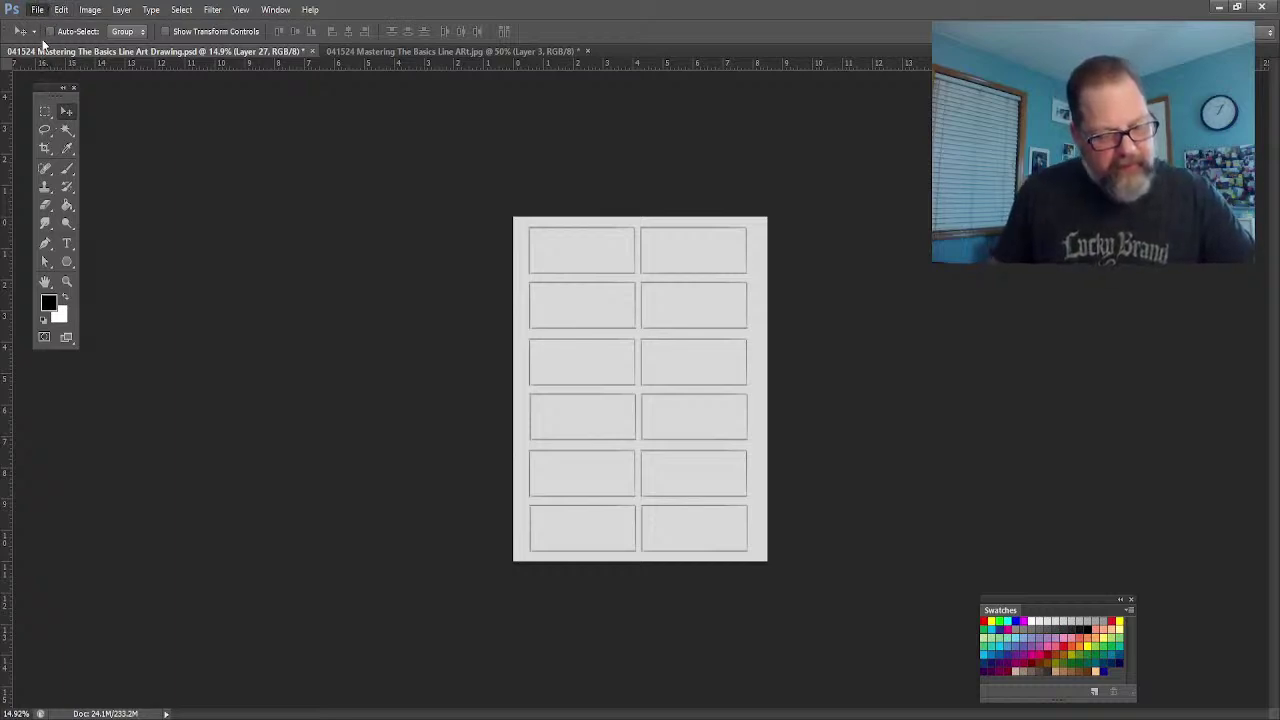
pyautogui.hotkey('ctrl', 's')
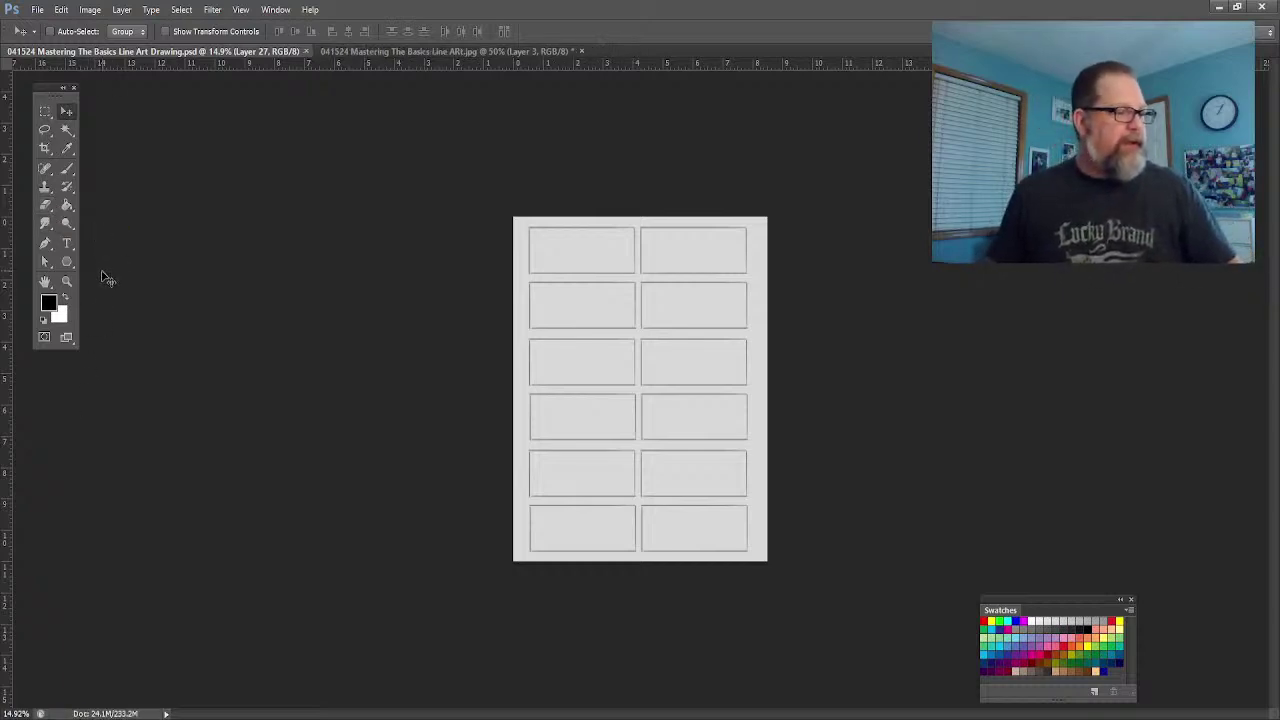
# Step: Add a new empty layer over the frame grid and get a close view of the first frame for brush drawing
pyautogui.click(67, 281)
pyautogui.moveTo(660, 262); pyautogui.dragTo(717, 312)
pyautogui.moveTo(414, 517); pyautogui.dragTo(400, 470)
pyautogui.press('space')
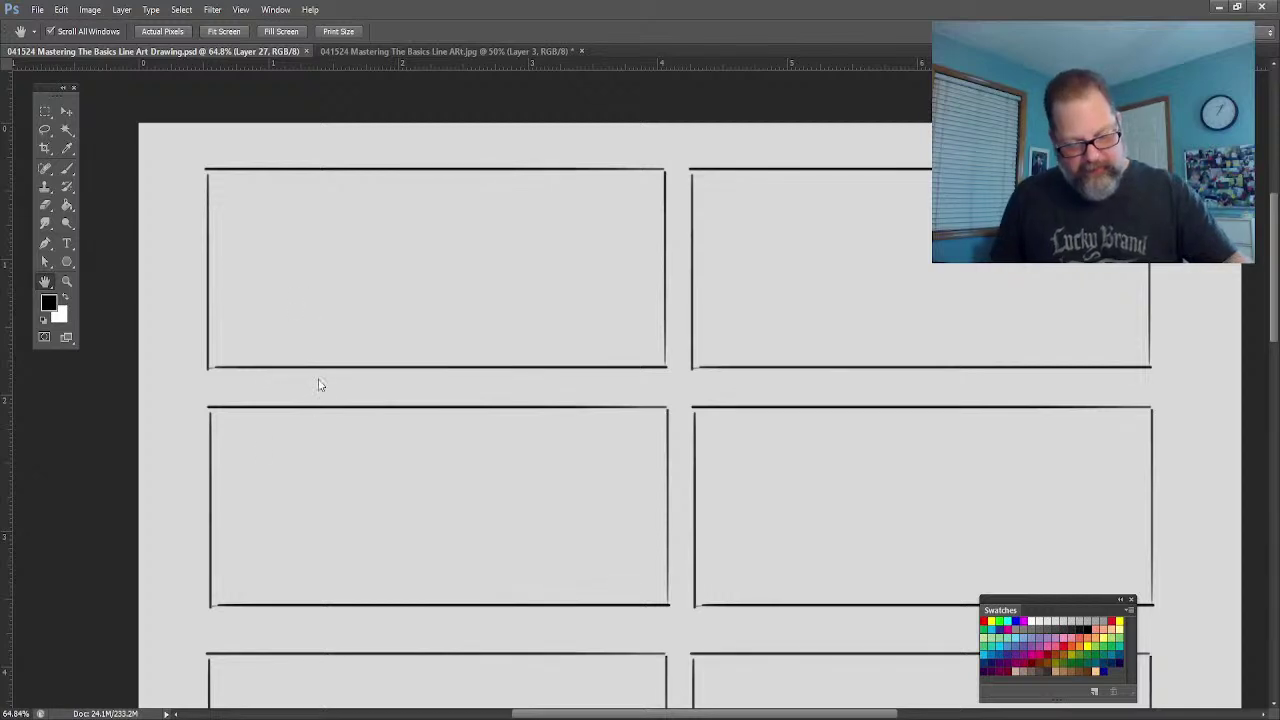
pyautogui.hotkey('ctrl', 'shift', 'alt', 'n')
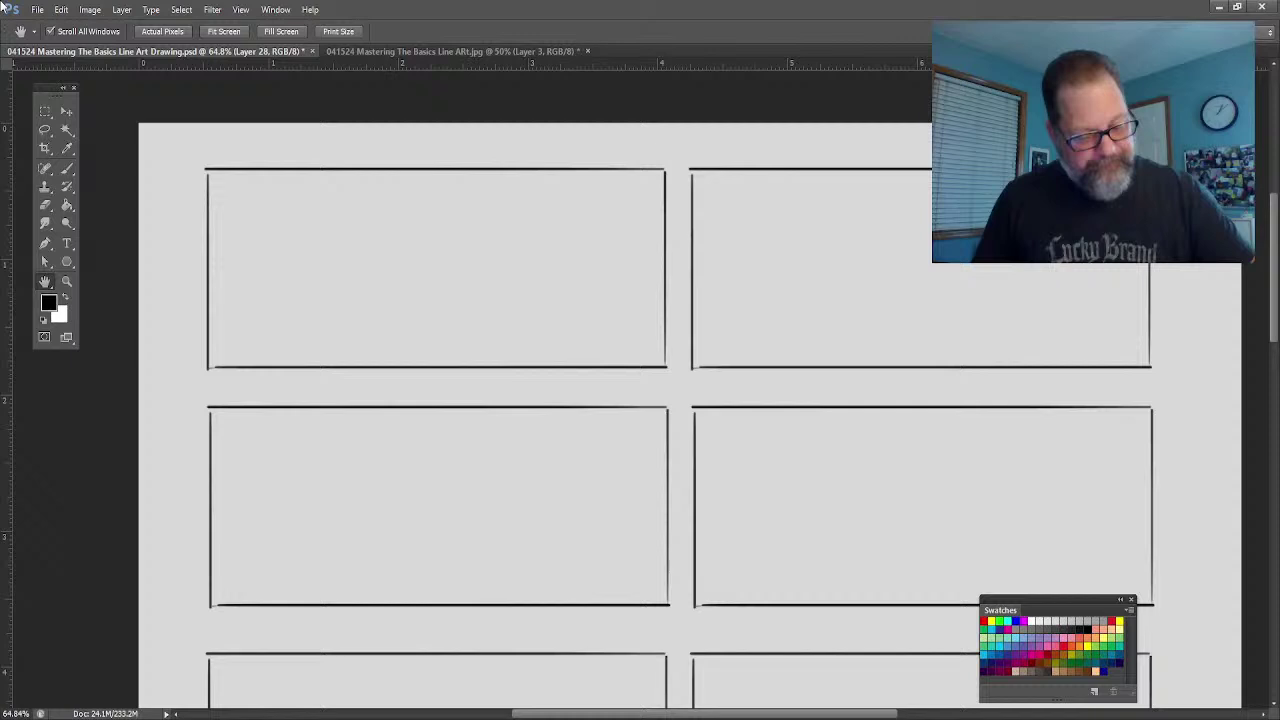
pyautogui.click(67, 281)
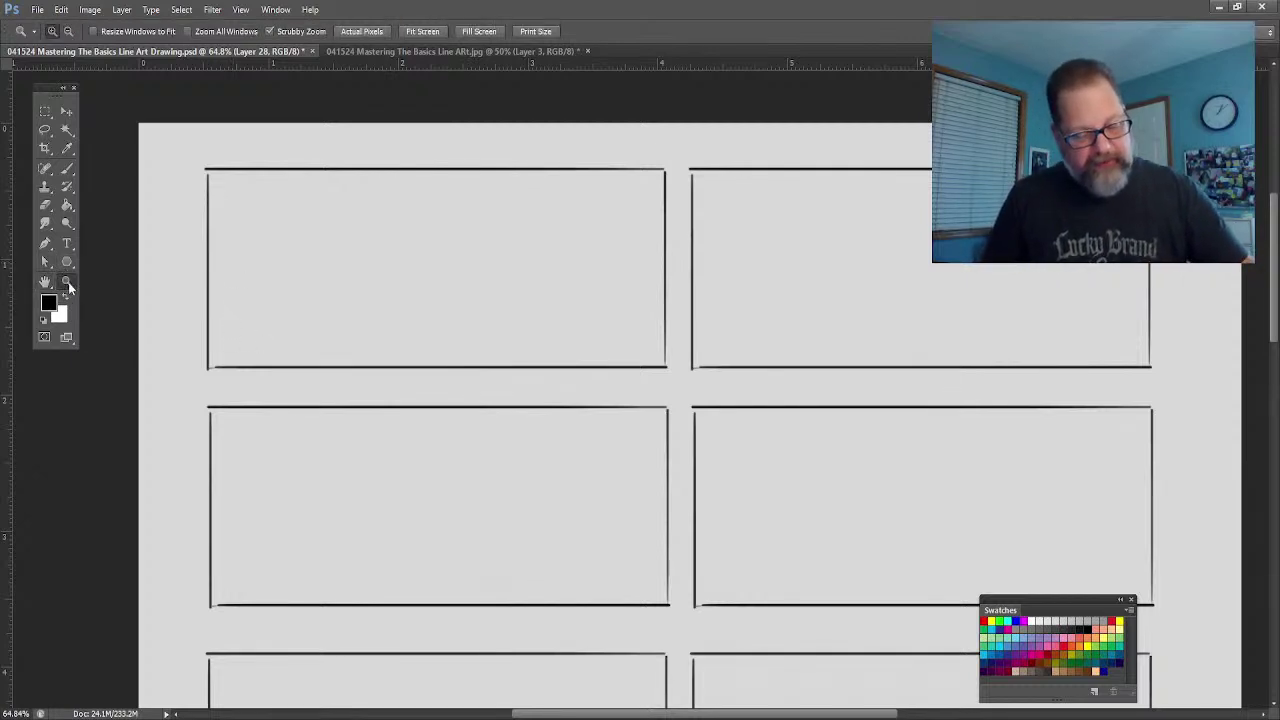
pyautogui.moveTo(255, 306); pyautogui.dragTo(283, 331)
pyautogui.click(67, 168)
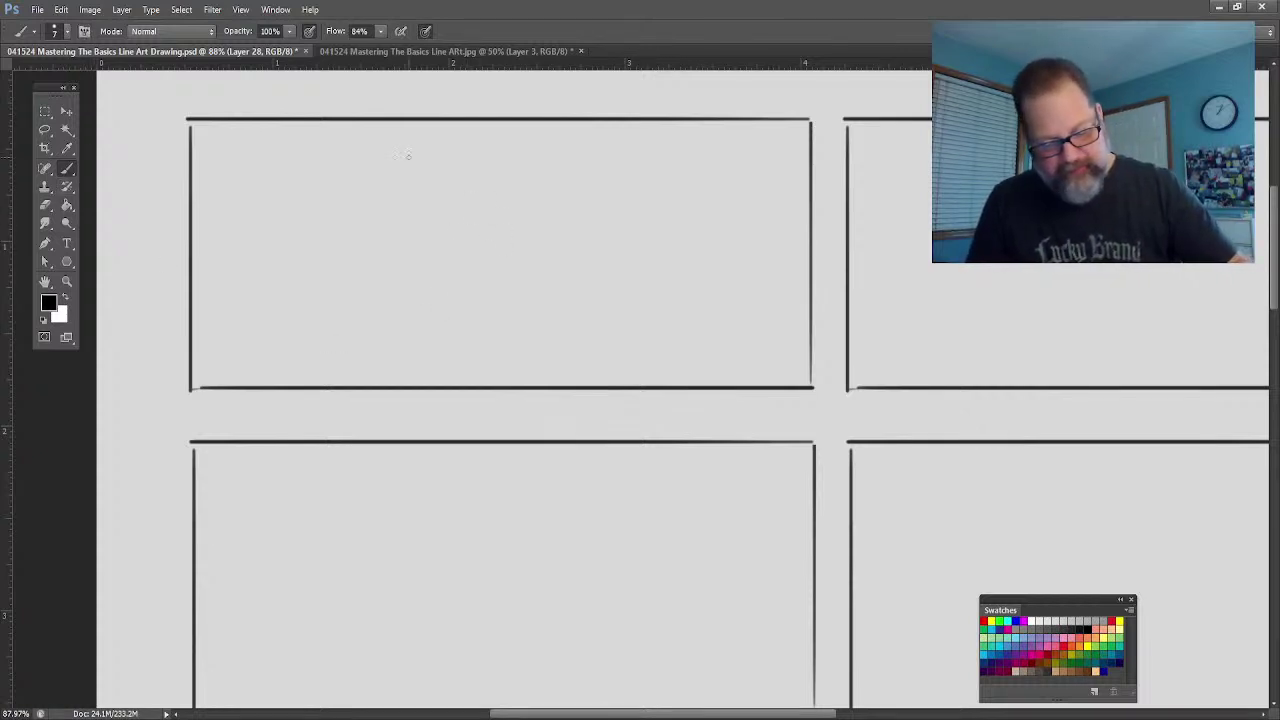
pyautogui.press('z')
pyautogui.moveTo(395, 308); pyautogui.dragTo(394, 307)
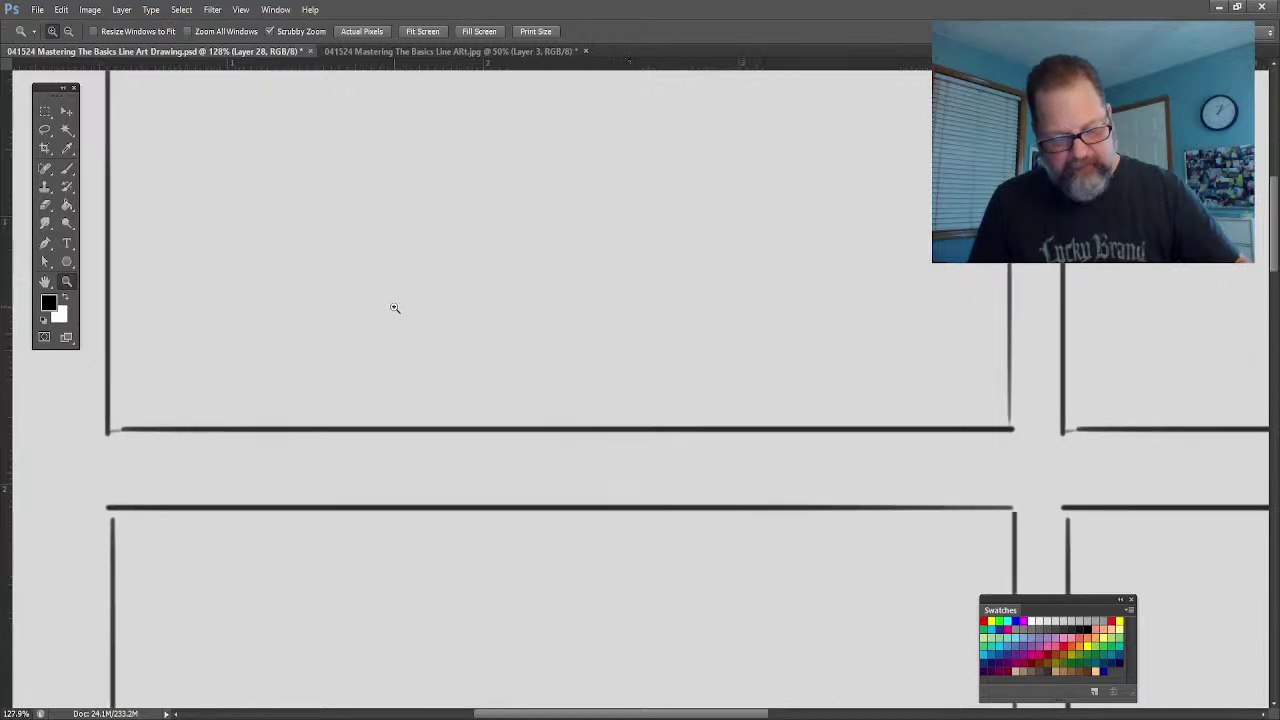
# Step: Bring the whole first frame into view and activate the Brush for drawing inside it
pyautogui.press('h')
pyautogui.moveTo(283, 306); pyautogui.dragTo(346, 409)
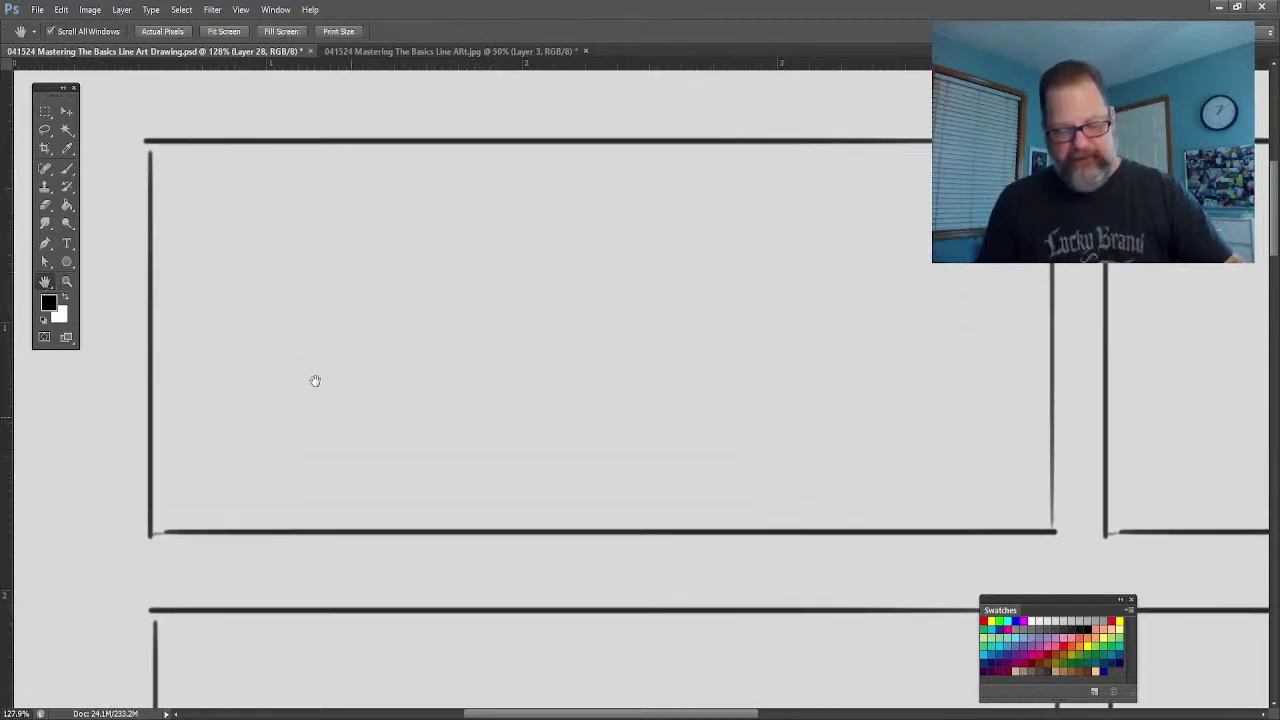
pyautogui.moveTo(314, 380); pyautogui.dragTo(277, 354)
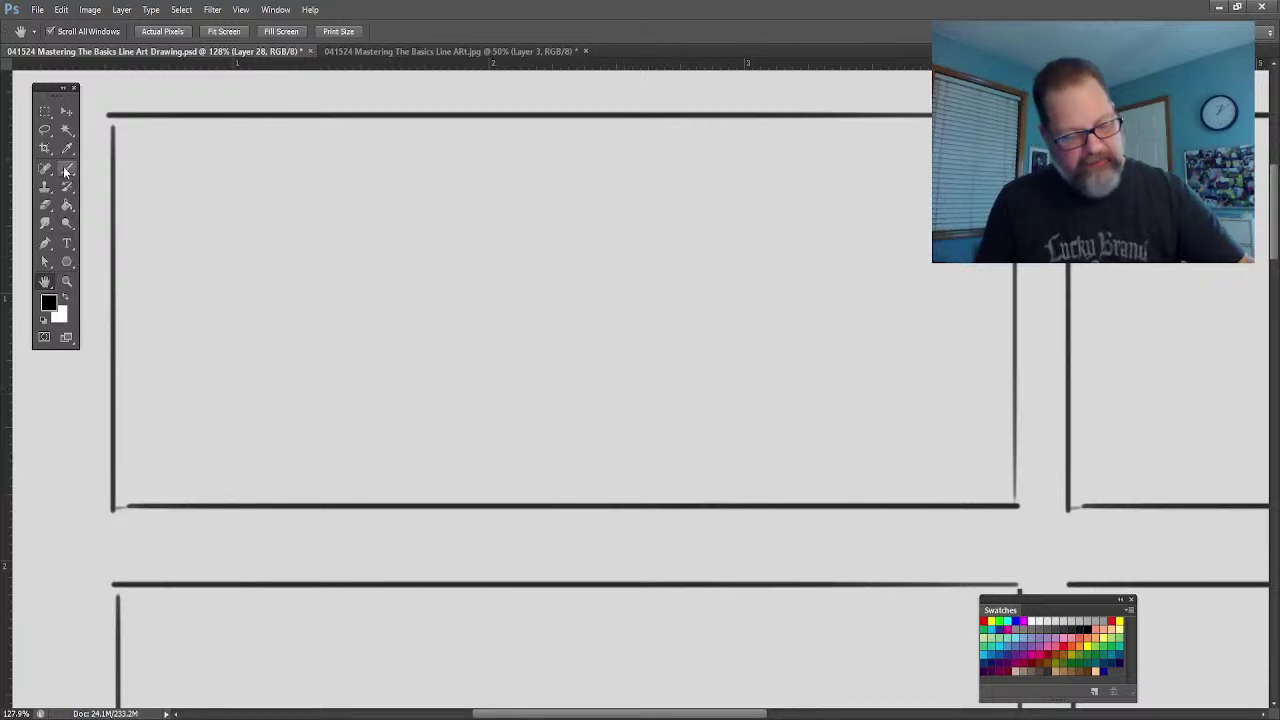
pyautogui.press('b')
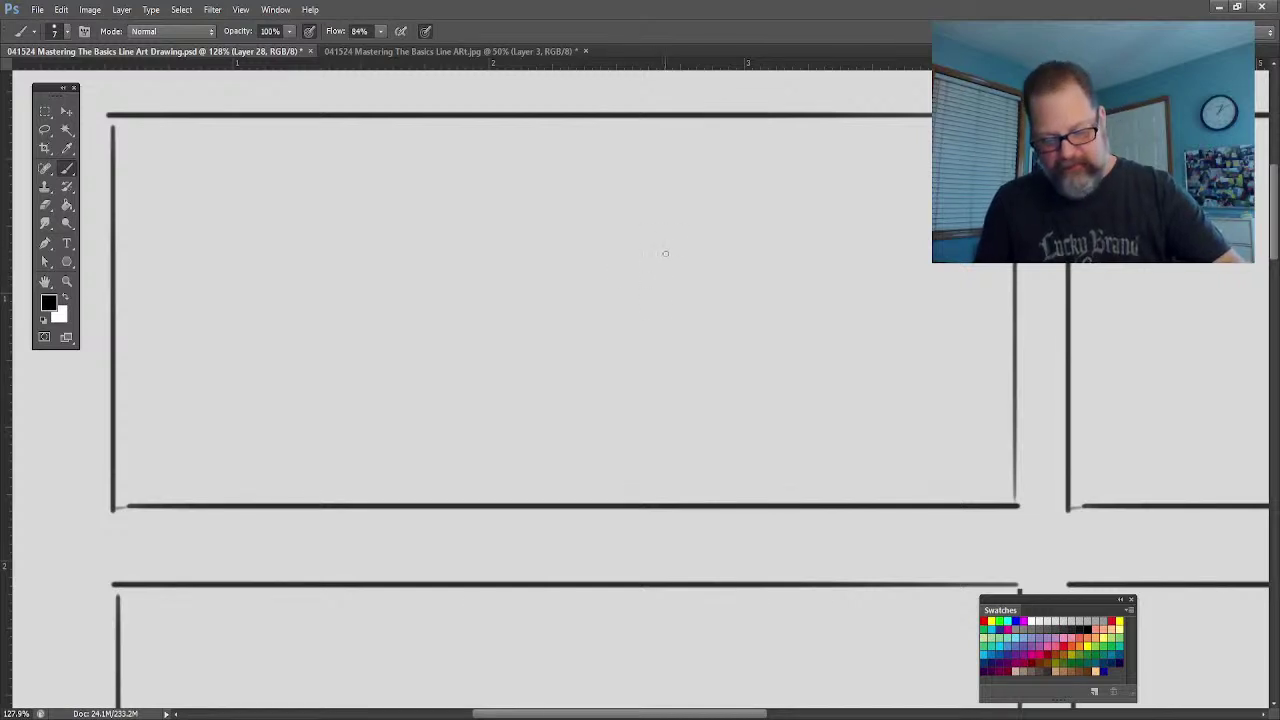
pyautogui.moveTo(670, 256)
pyautogui.mouseDown()
pyautogui.moveTo(658, 240)
pyautogui.moveTo(618, 264)
pyautogui.moveTo(714, 310)
pyautogui.moveTo(698, 342)
pyautogui.moveTo(598, 339)
pyautogui.mouseUp()
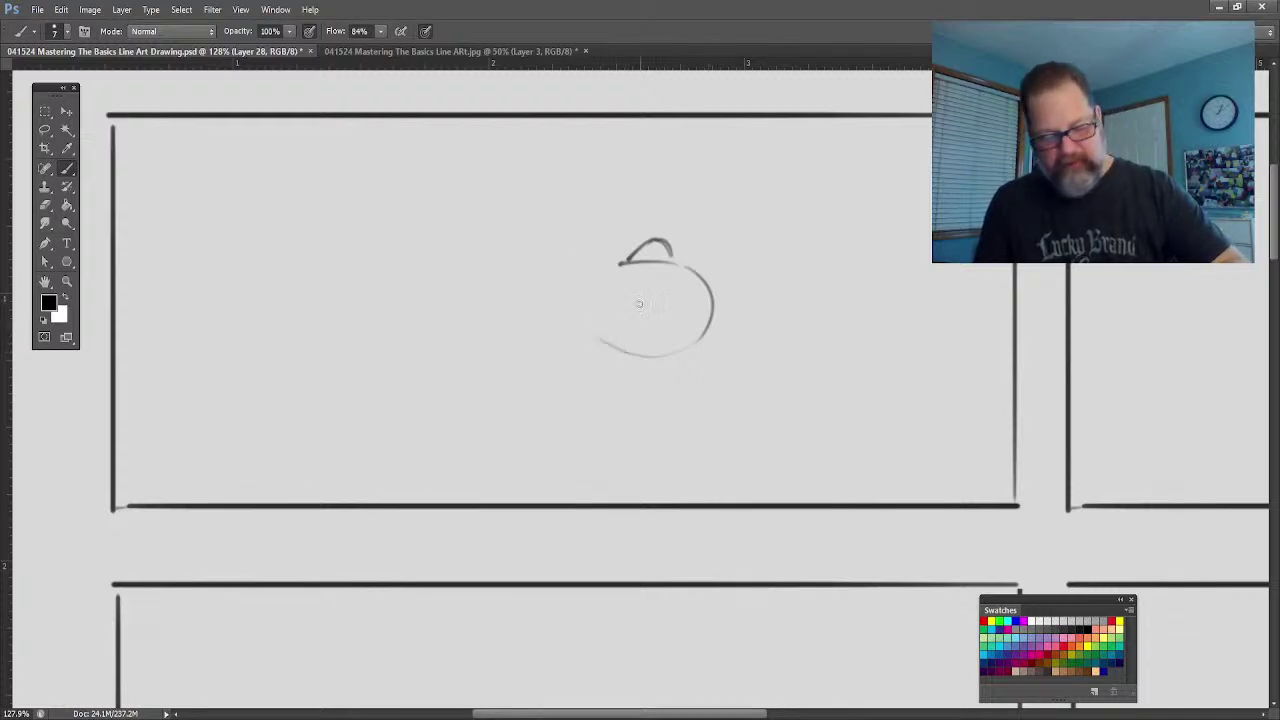
pyautogui.moveTo(680, 292)
pyautogui.mouseDown()
pyautogui.moveTo(638, 296)
pyautogui.moveTo(702, 300)
pyautogui.moveTo(698, 330)
pyautogui.moveTo(694, 284)
pyautogui.moveTo(640, 292)
pyautogui.moveTo(656, 288)
pyautogui.moveTo(625, 262)
pyautogui.moveTo(668, 258)
pyautogui.moveTo(640, 242)
pyautogui.moveTo(706, 285)
pyautogui.moveTo(709, 326)
pyautogui.moveTo(674, 348)
pyautogui.moveTo(640, 322)
pyautogui.moveTo(656, 330)
pyautogui.moveTo(642, 318)
pyautogui.moveTo(678, 306)
pyautogui.moveTo(670, 293)
pyautogui.mouseUp()
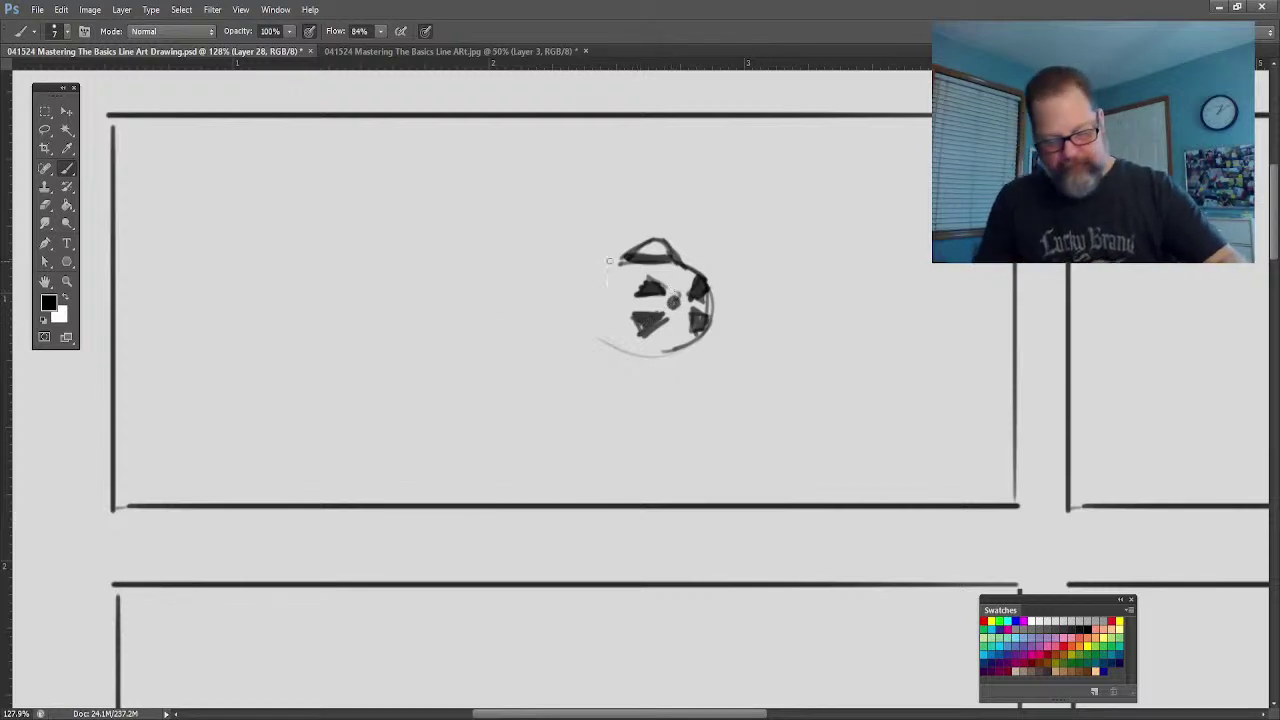
pyautogui.moveTo(627, 254)
pyautogui.mouseDown()
pyautogui.moveTo(568, 285)
pyautogui.moveTo(586, 280)
pyautogui.moveTo(568, 285)
pyautogui.moveTo(618, 342)
pyautogui.moveTo(684, 341)
pyautogui.moveTo(628, 346)
pyautogui.mouseUp()
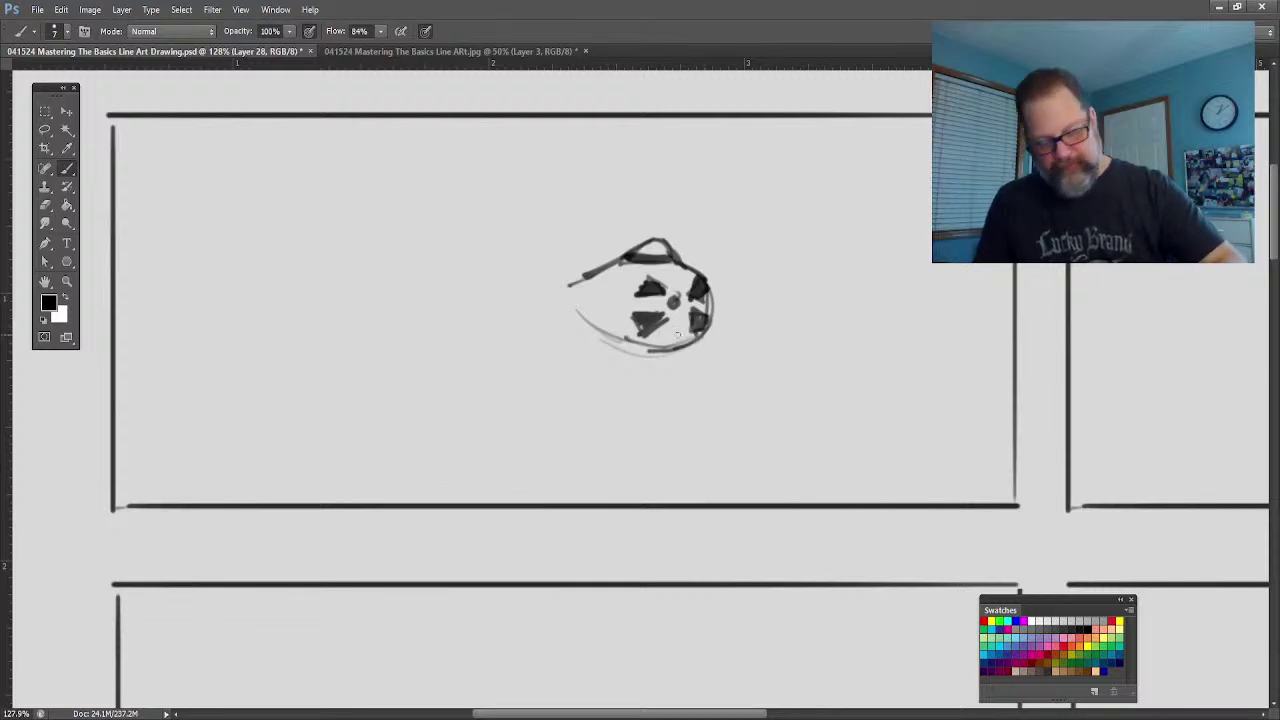
pyautogui.moveTo(708, 316)
pyautogui.mouseDown()
pyautogui.moveTo(663, 369)
pyautogui.moveTo(639, 374)
pyautogui.moveTo(547, 323)
pyautogui.moveTo(569, 313)
pyautogui.moveTo(659, 345)
pyautogui.moveTo(605, 334)
pyautogui.moveTo(666, 362)
pyautogui.mouseUp()
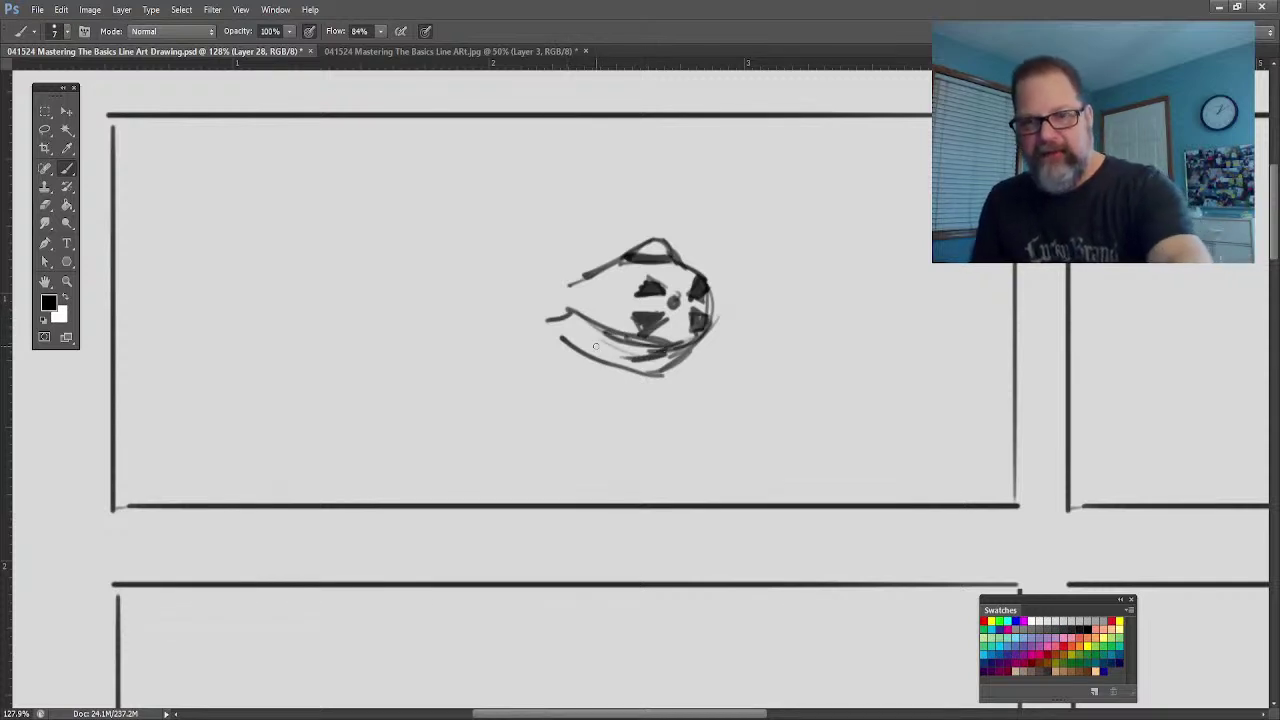
pyautogui.press('Delete')
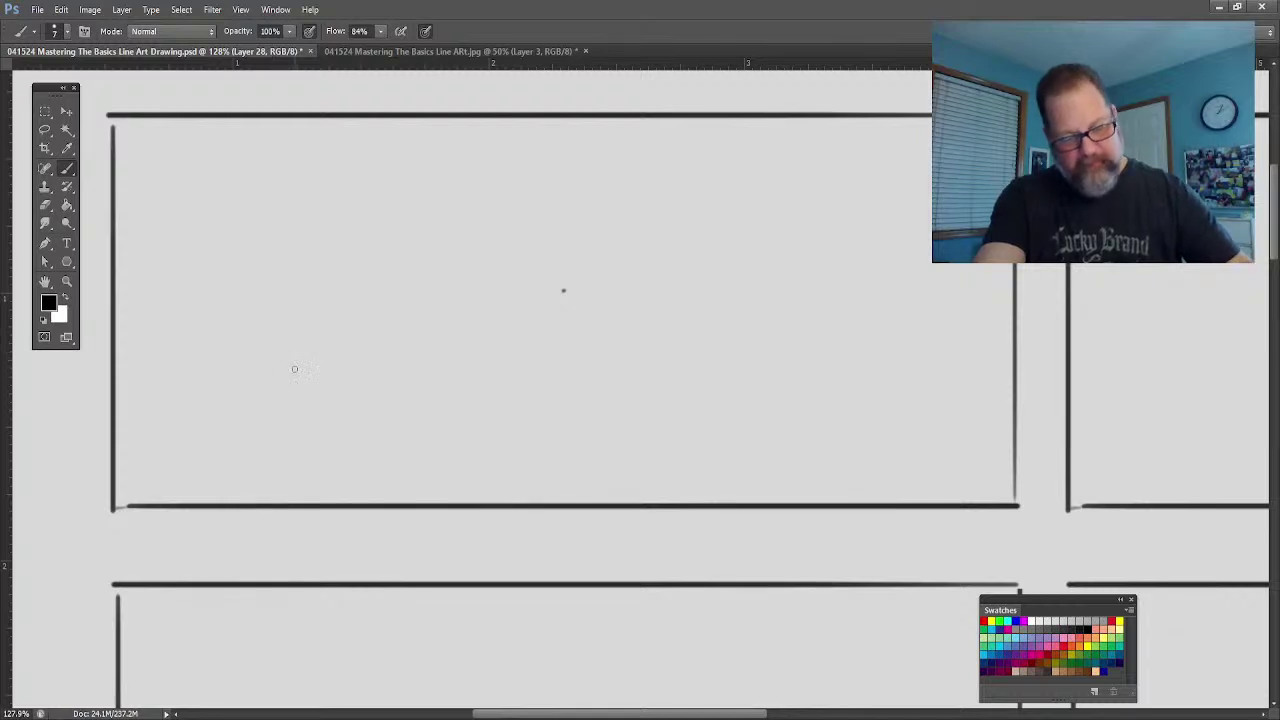
pyautogui.click(296, 361)
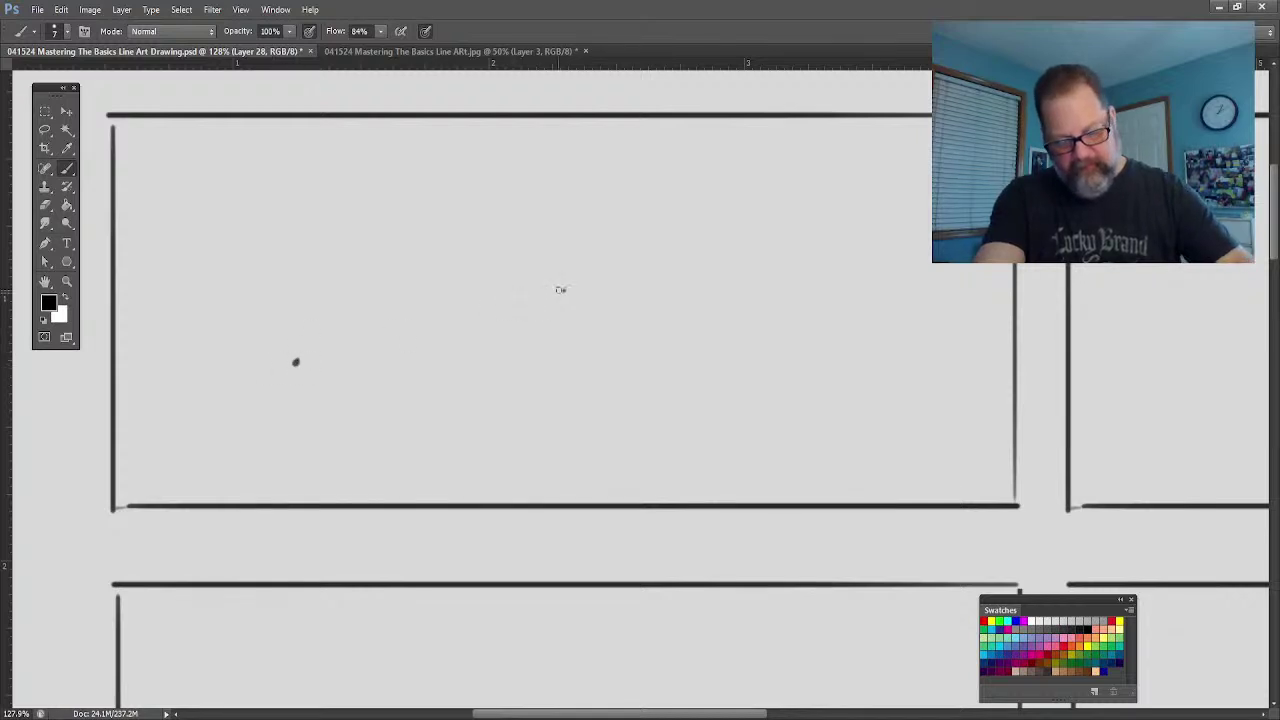
pyautogui.moveTo(561, 292); pyautogui.dragTo(309, 350)
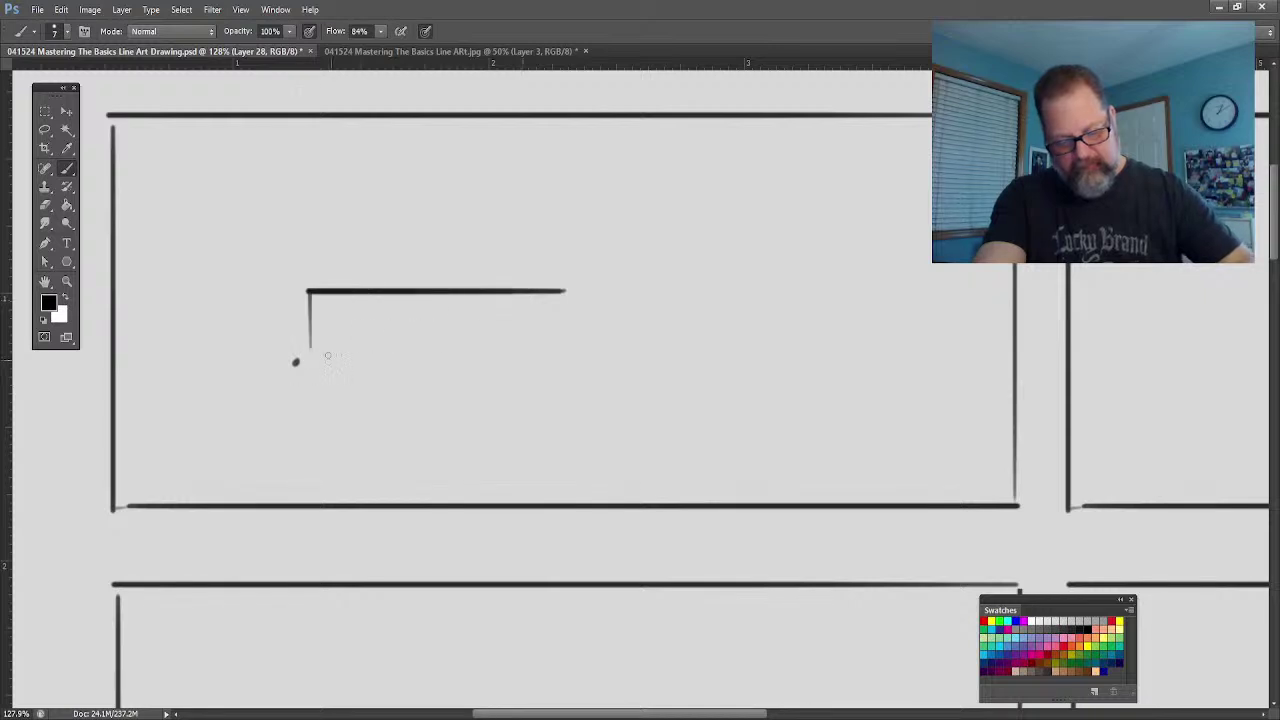
pyautogui.hotkey('ctrl', 'z')
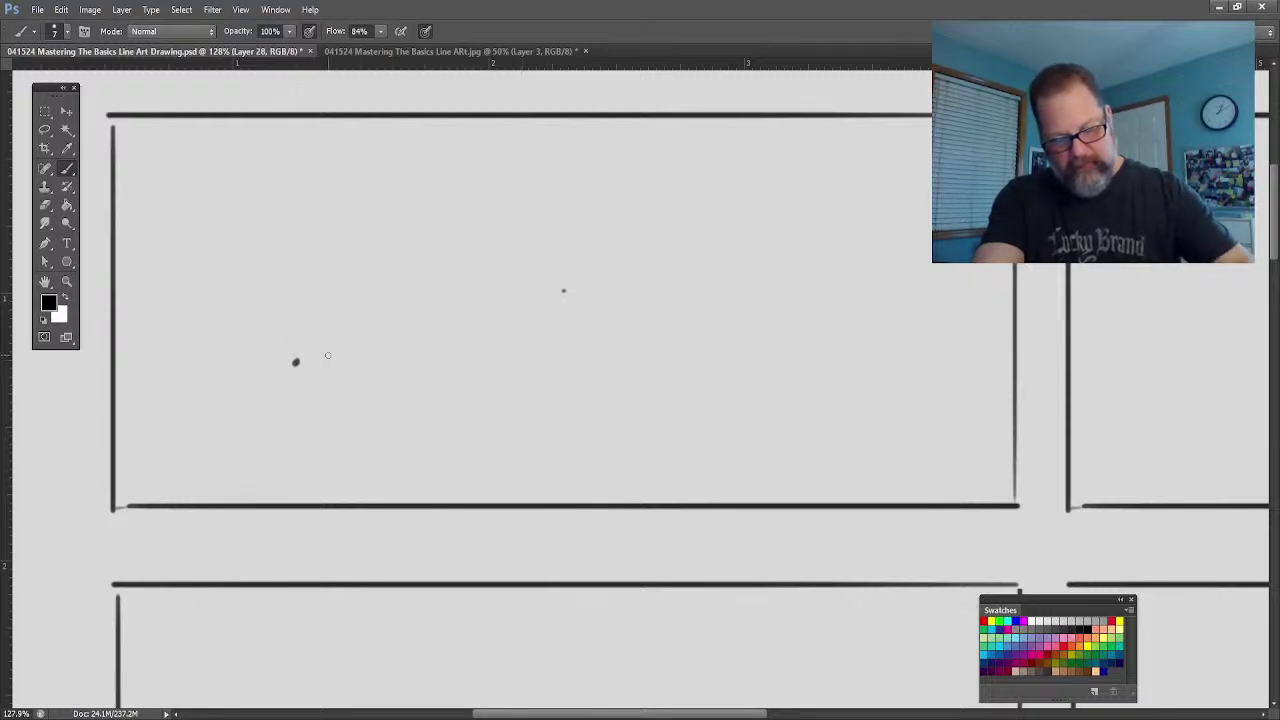
pyautogui.moveTo(294, 363); pyautogui.dragTo(299, 357)
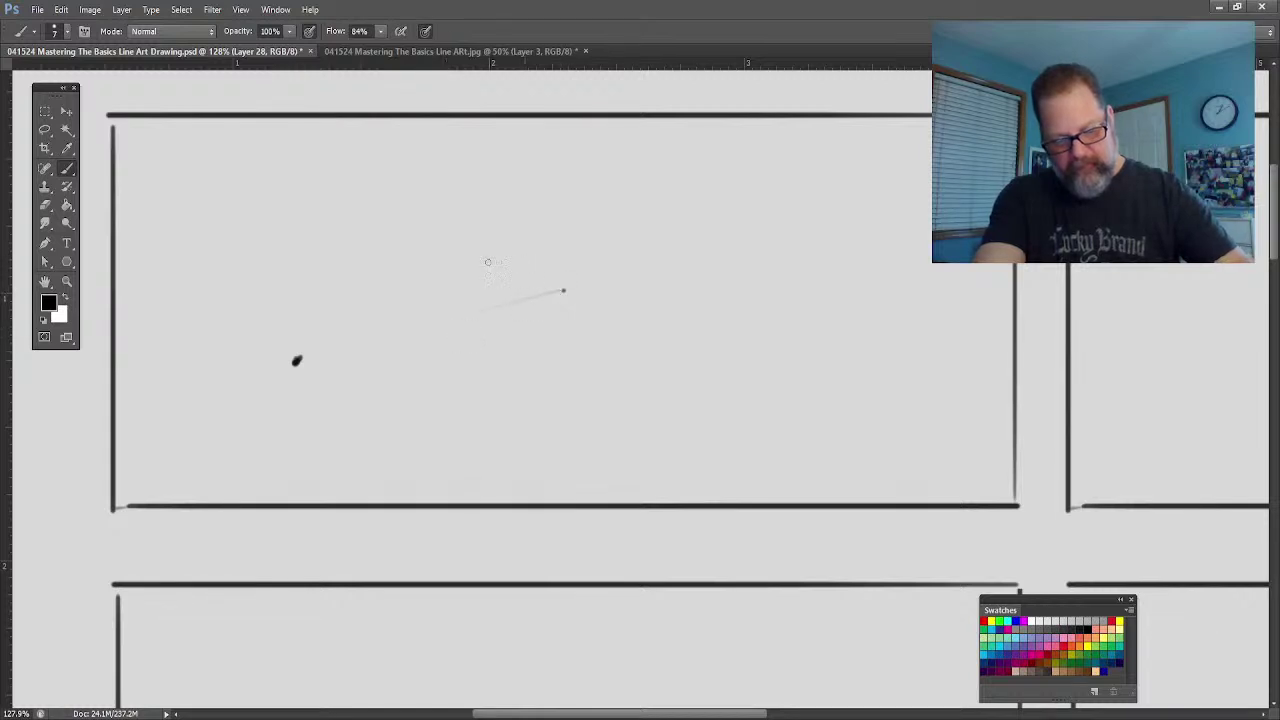
pyautogui.moveTo(562, 290); pyautogui.dragTo(296, 361)
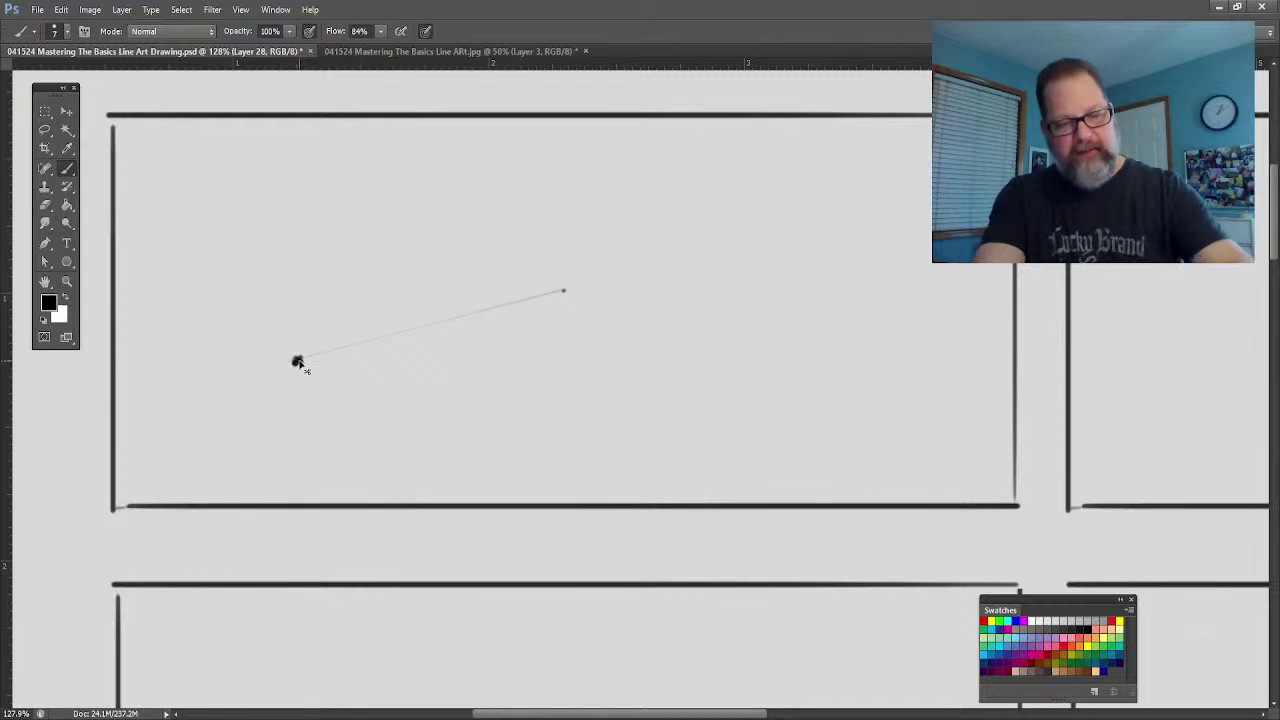
pyautogui.hotkey('ctrl', 'z')
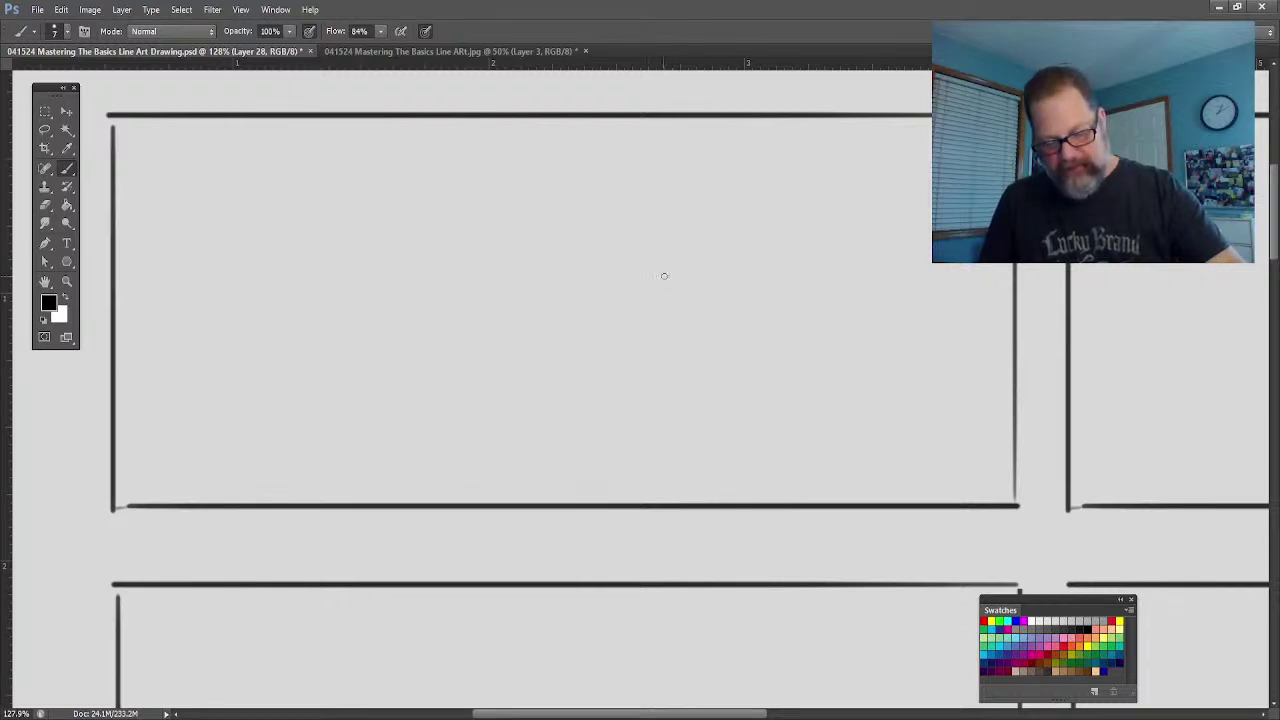
# Step: Sketch the aircraft's fuselage as a rounded, tapering outline in the first frame, with a small domed canopy on top
pyautogui.moveTo(676, 272)
pyautogui.mouseDown()
pyautogui.moveTo(632, 287)
pyautogui.moveTo(630, 314)
pyautogui.moveTo(679, 329)
pyautogui.moveTo(646, 332)
pyautogui.mouseUp()
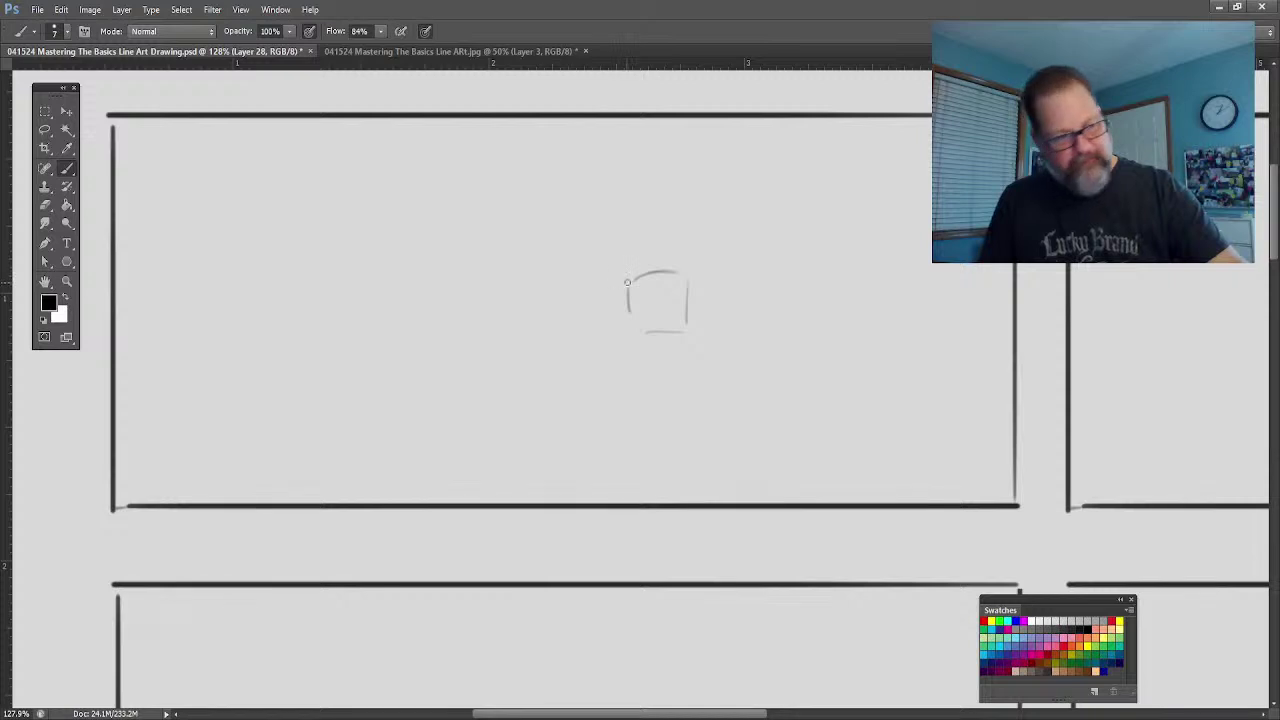
pyautogui.moveTo(629, 285); pyautogui.dragTo(553, 310)
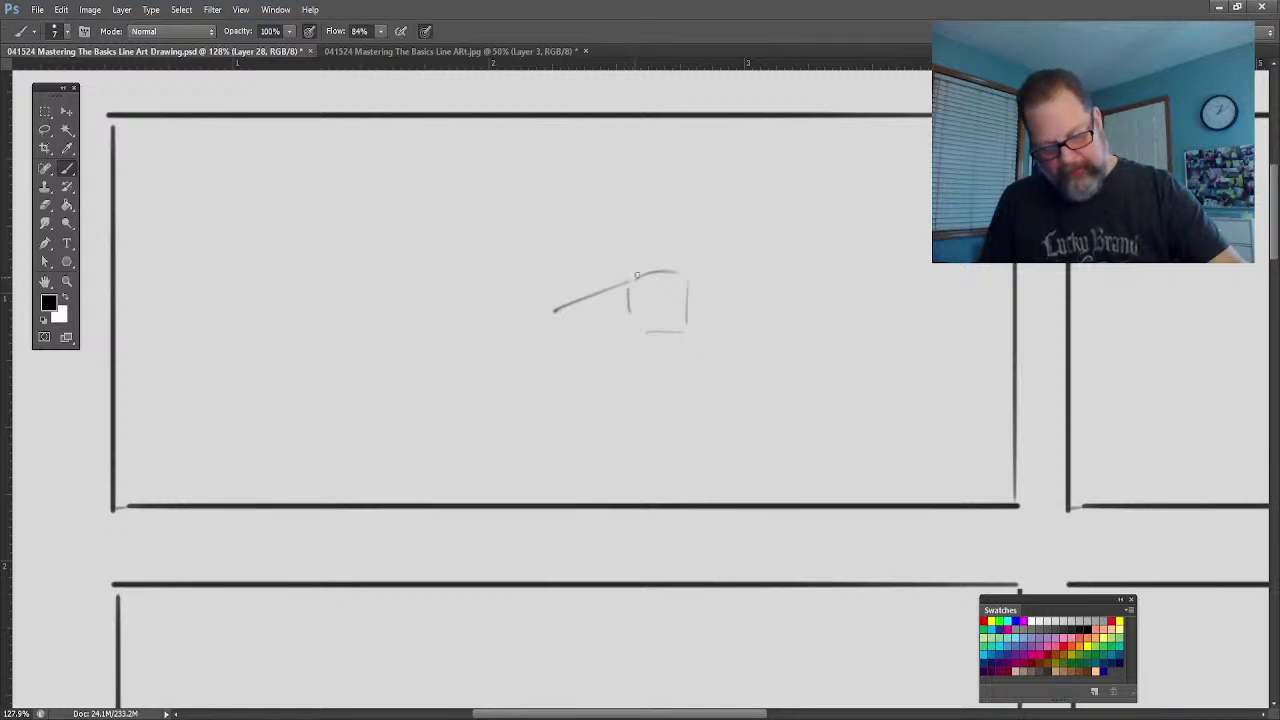
pyautogui.moveTo(636, 275); pyautogui.dragTo(553, 310)
pyautogui.moveTo(545, 322); pyautogui.dragTo(548, 340)
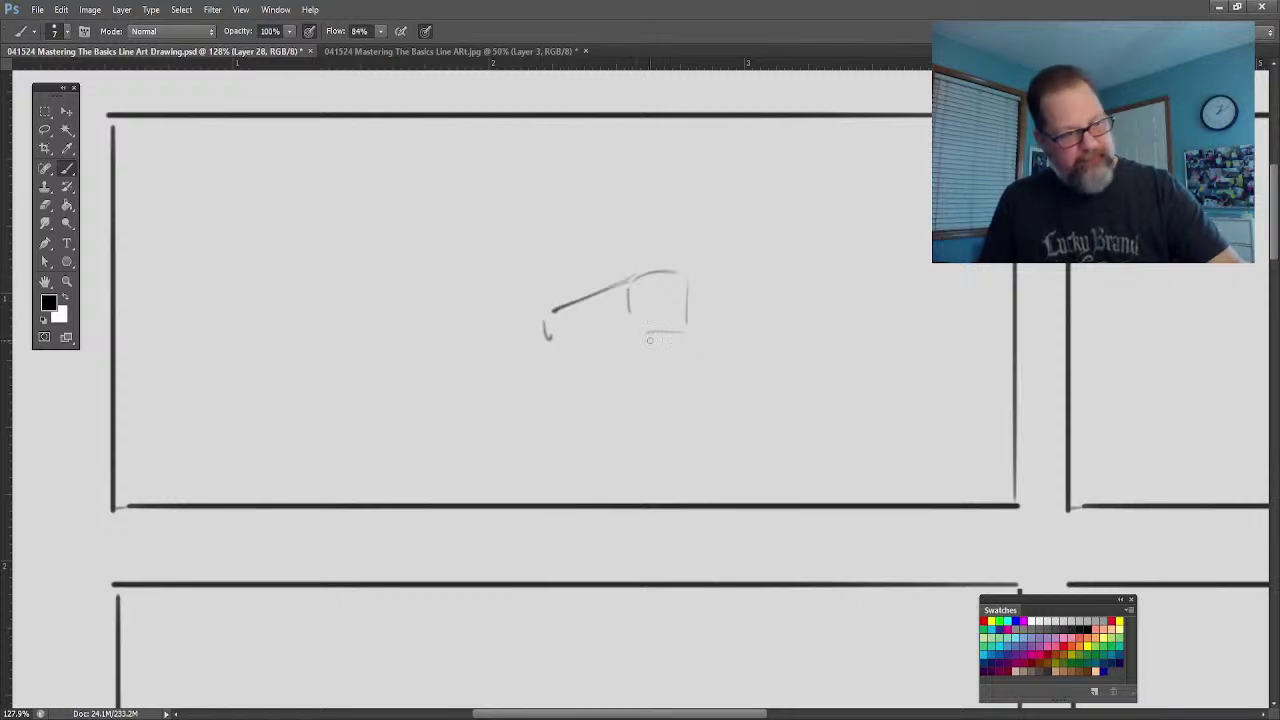
pyautogui.moveTo(683, 331); pyautogui.dragTo(550, 336)
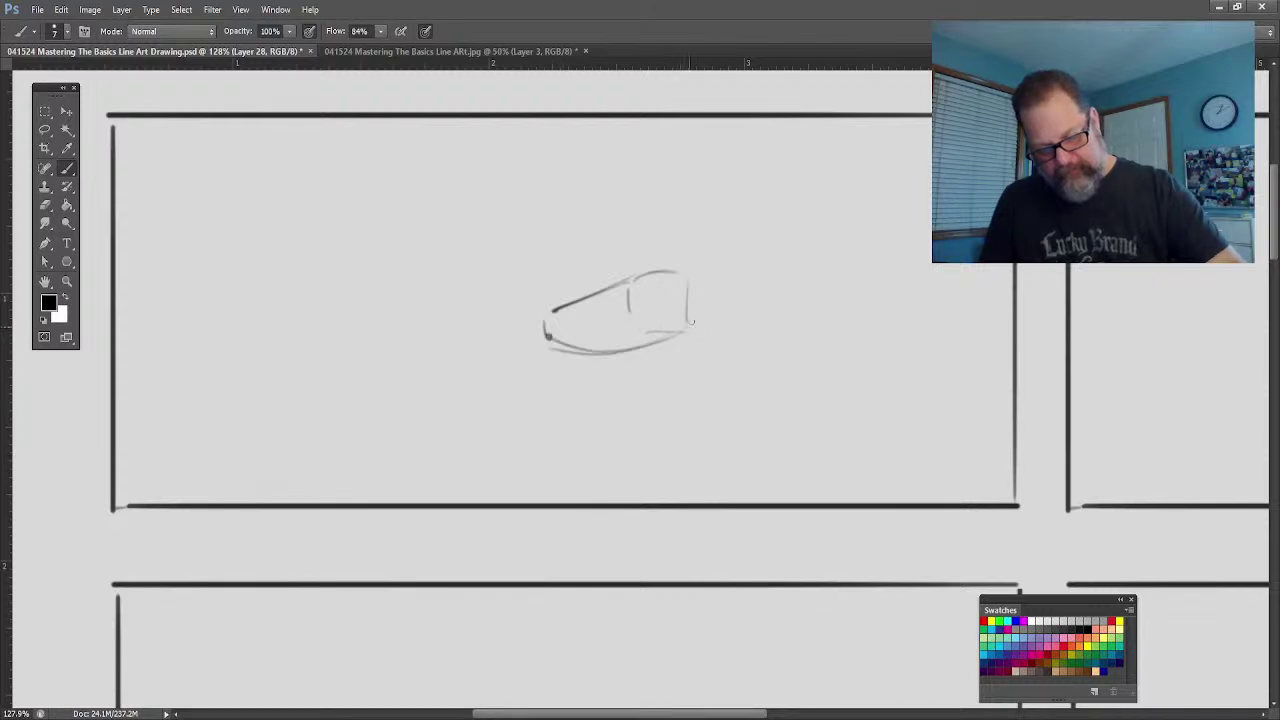
pyautogui.moveTo(684, 282)
pyautogui.mouseDown()
pyautogui.moveTo(682, 331)
pyautogui.moveTo(686, 284)
pyautogui.moveTo(685, 327)
pyautogui.moveTo(560, 355)
pyautogui.moveTo(553, 307)
pyautogui.mouseUp()
pyautogui.moveTo(634, 276); pyautogui.dragTo(682, 271)
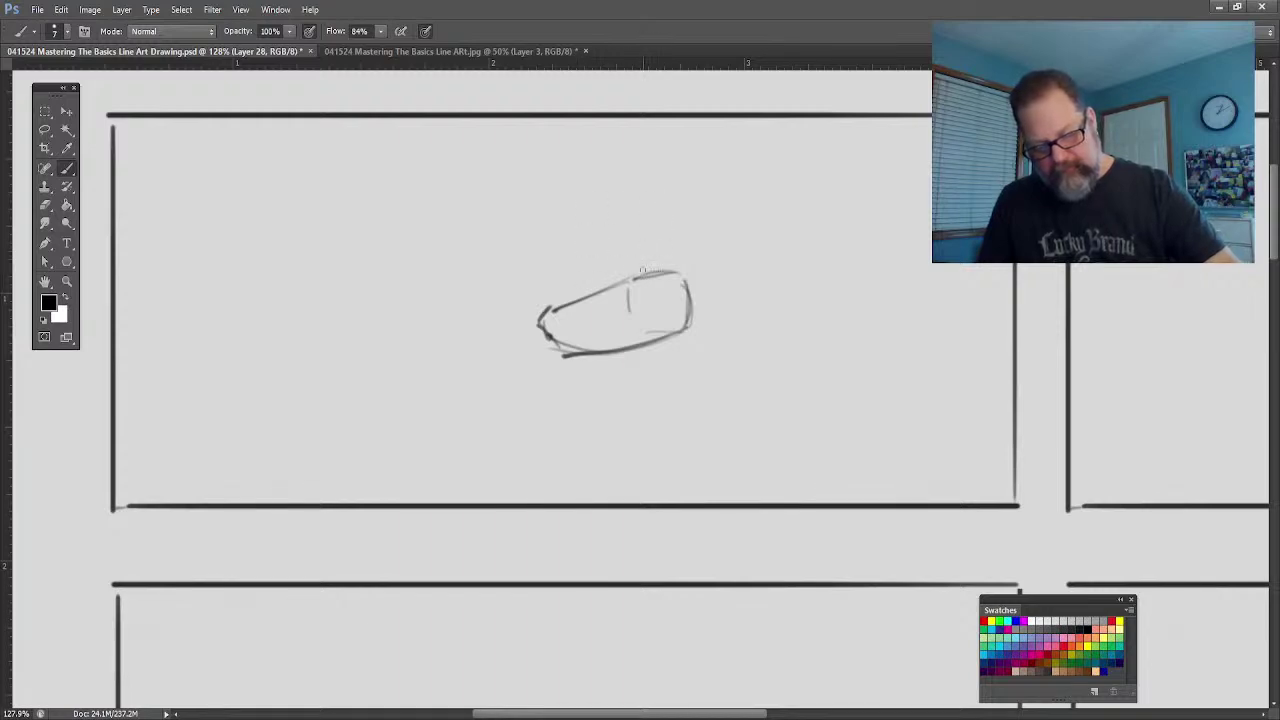
pyautogui.moveTo(660, 268); pyautogui.dragTo(626, 276)
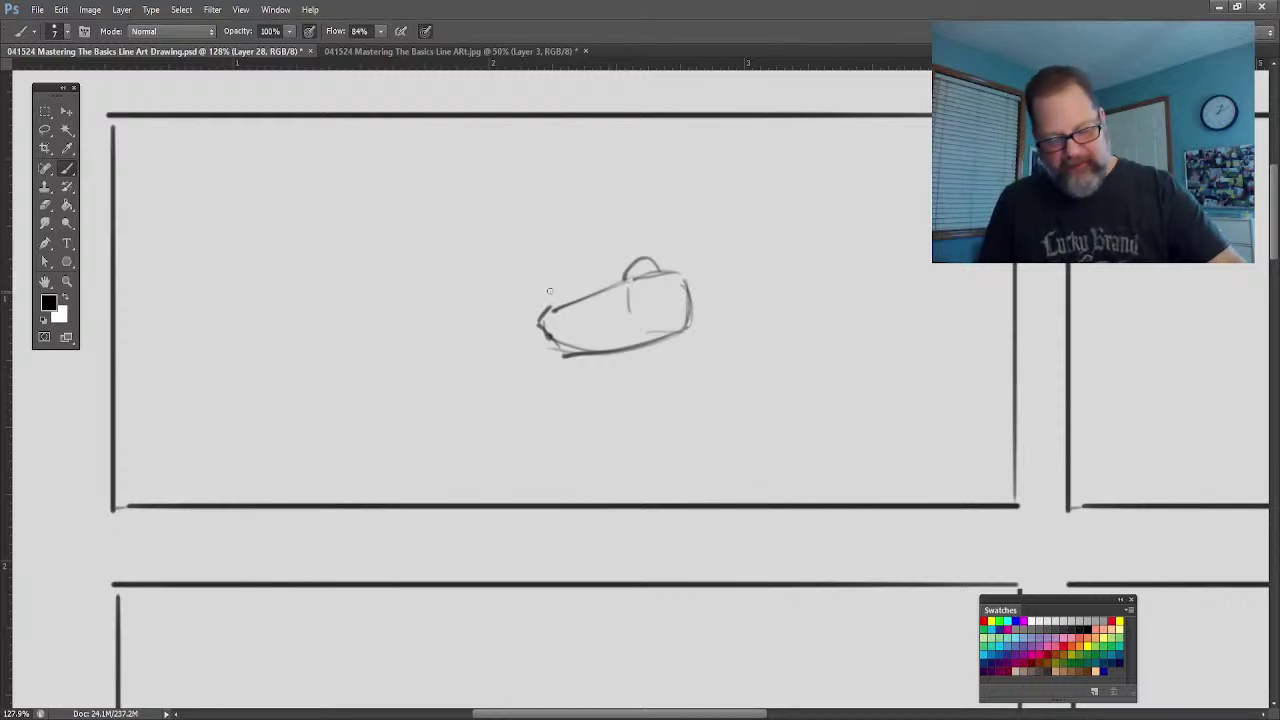
# Step: Sketch a tall, narrow tail fin behind the fuselage and a long tapering wing extending from each side
pyautogui.moveTo(551, 299)
pyautogui.mouseDown()
pyautogui.moveTo(537, 220)
pyautogui.moveTo(528, 325)
pyautogui.mouseUp()
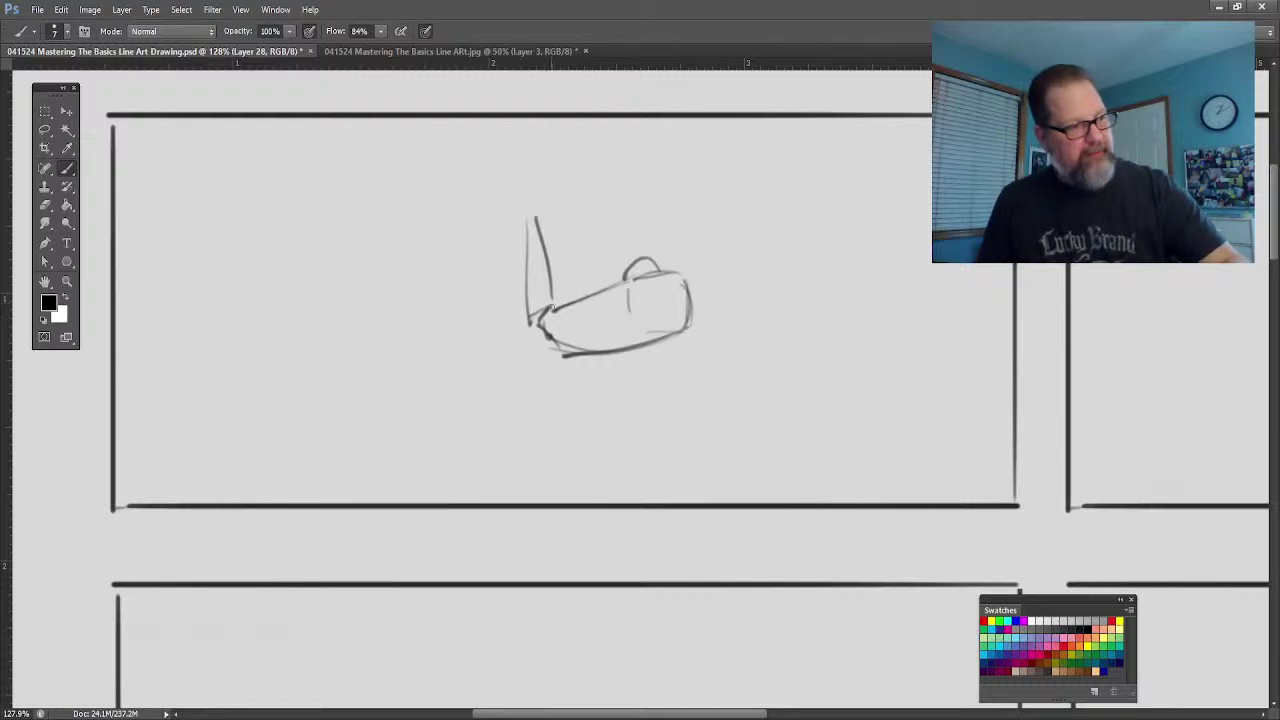
pyautogui.moveTo(585, 302); pyautogui.dragTo(348, 366)
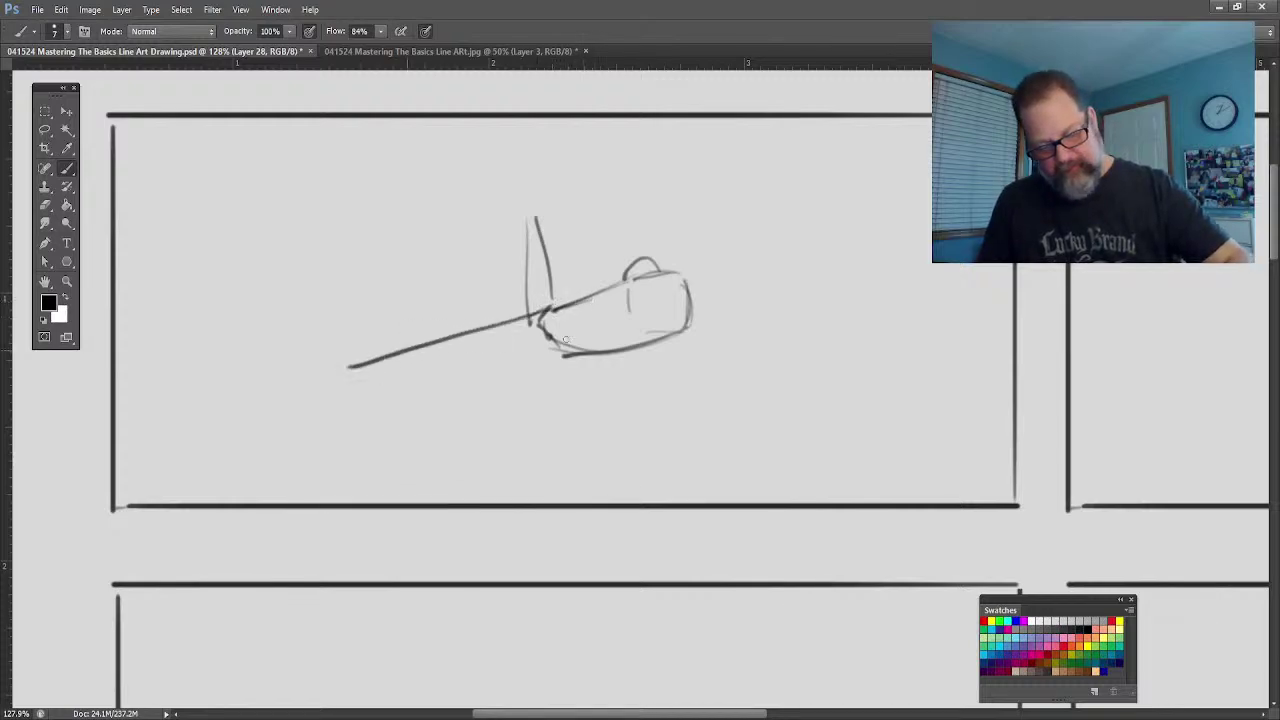
pyautogui.moveTo(567, 341)
pyautogui.mouseDown()
pyautogui.moveTo(592, 306)
pyautogui.moveTo(322, 372)
pyautogui.moveTo(297, 366)
pyautogui.moveTo(350, 365)
pyautogui.mouseUp()
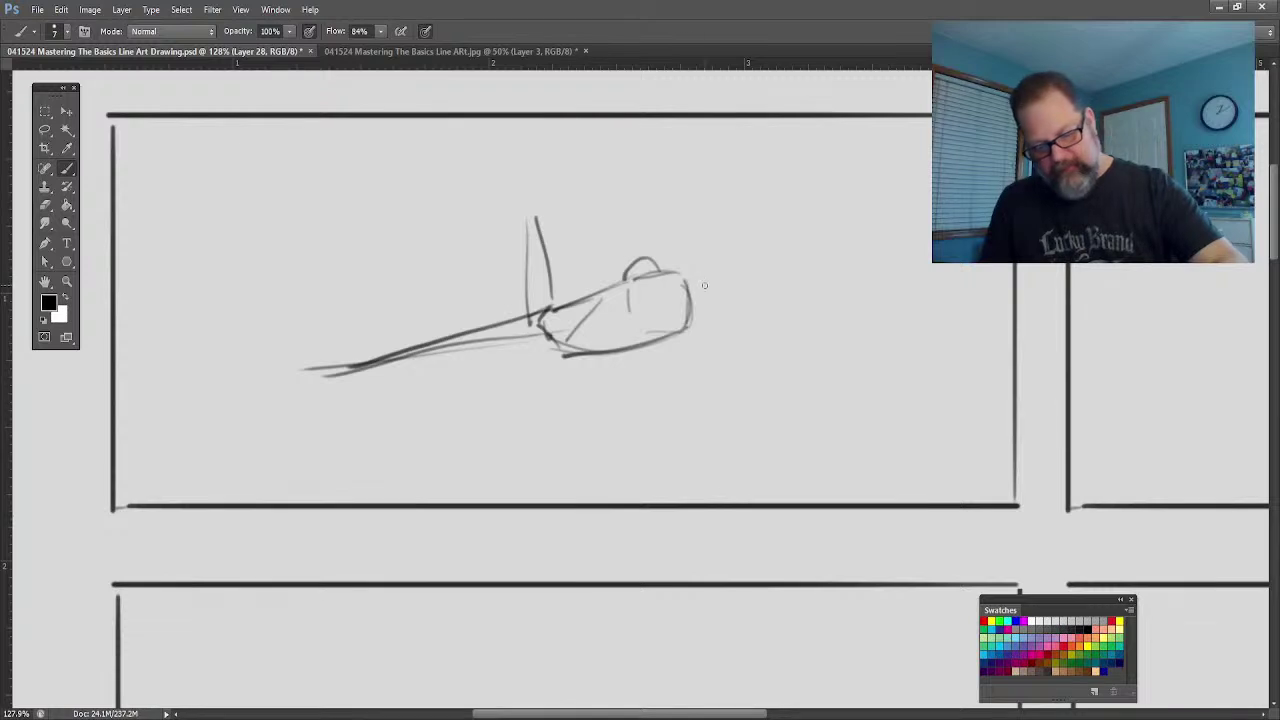
pyautogui.moveTo(695, 286); pyautogui.dragTo(950, 321)
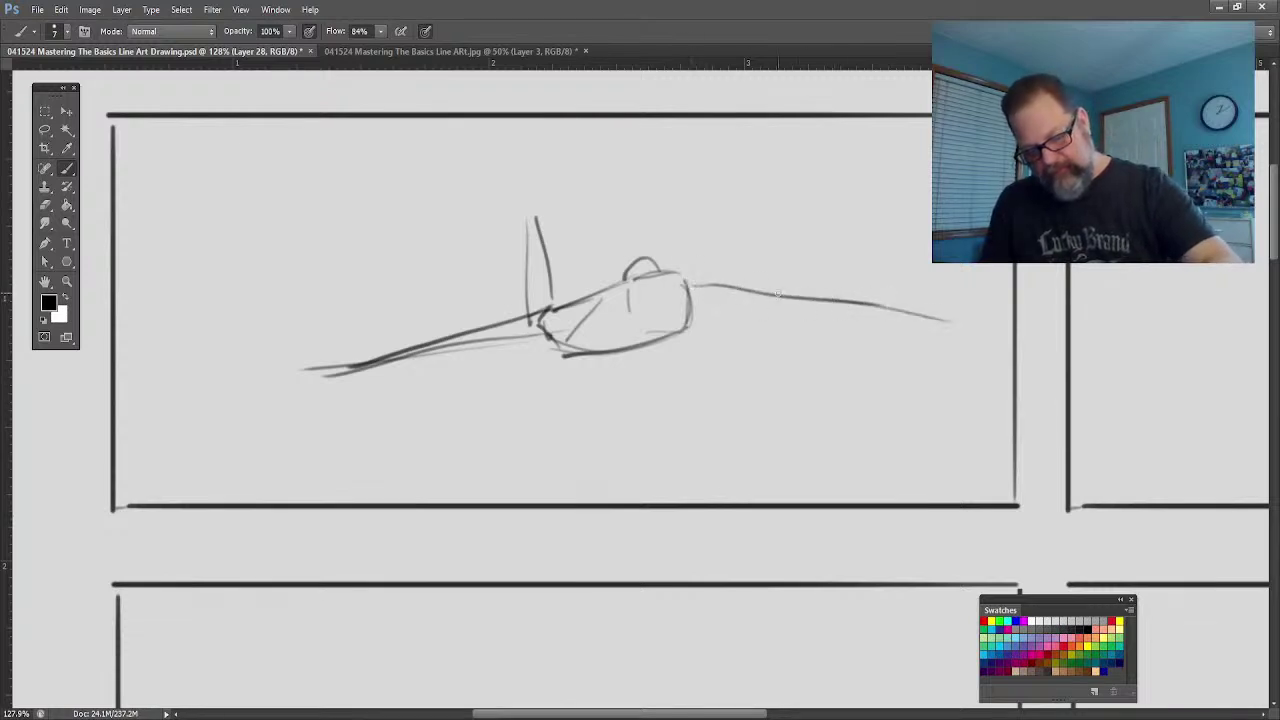
pyautogui.moveTo(688, 315); pyautogui.dragTo(948, 321)
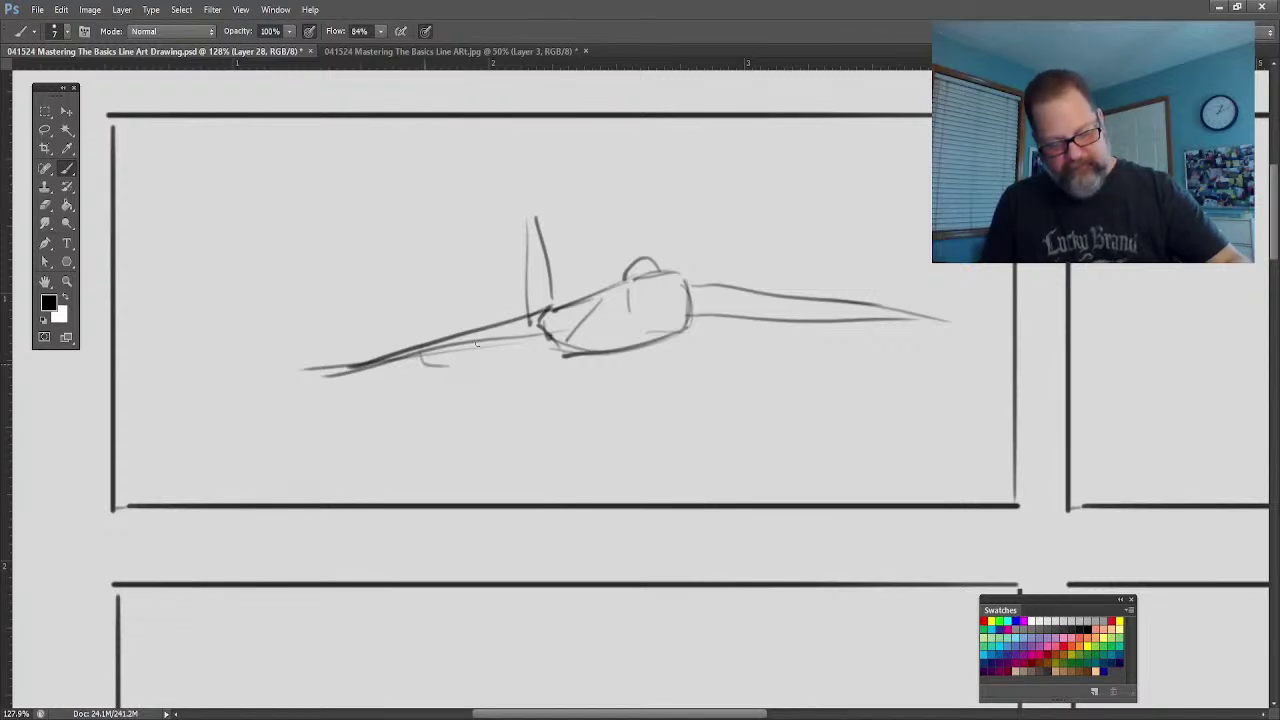
# Step: Add a boxy pod beneath each wing and a small upright fin at each wingtip
pyautogui.moveTo(477, 343)
pyautogui.mouseDown()
pyautogui.moveTo(432, 369)
pyautogui.moveTo(462, 344)
pyautogui.mouseUp()
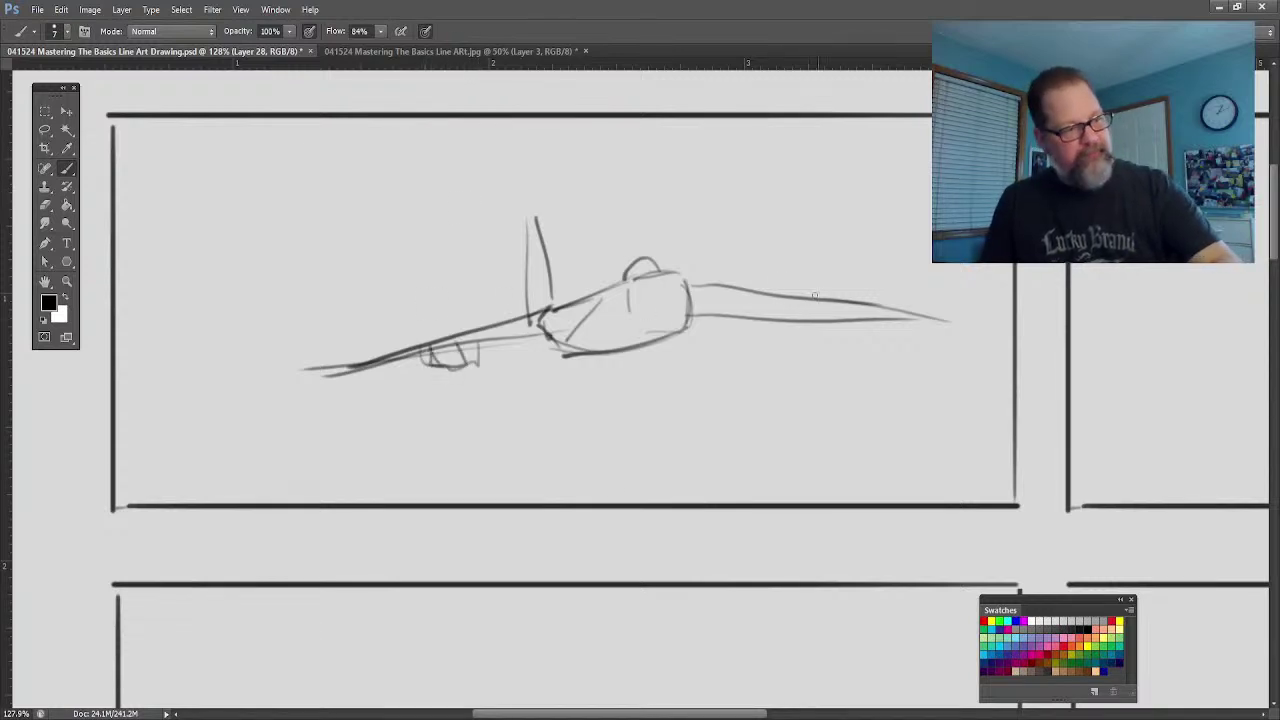
pyautogui.moveTo(779, 321)
pyautogui.mouseDown()
pyautogui.moveTo(822, 318)
pyautogui.moveTo(779, 317)
pyautogui.mouseUp()
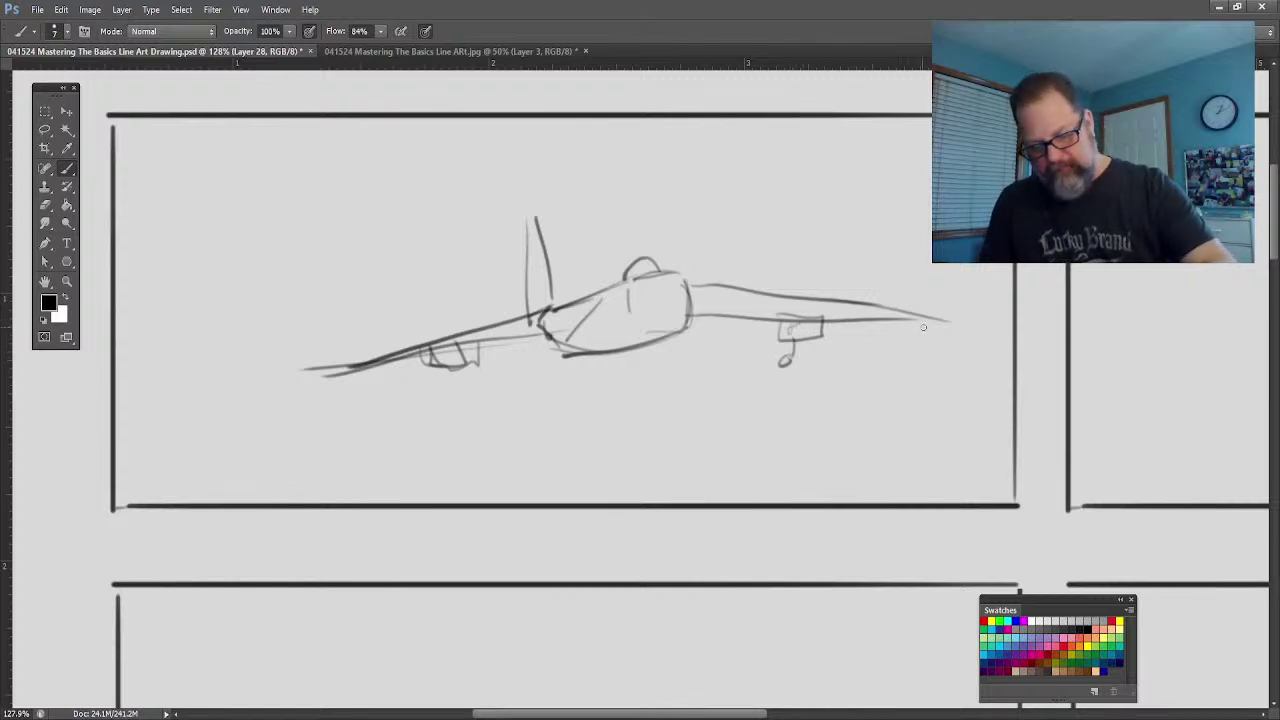
pyautogui.moveTo(947, 338); pyautogui.dragTo(946, 302)
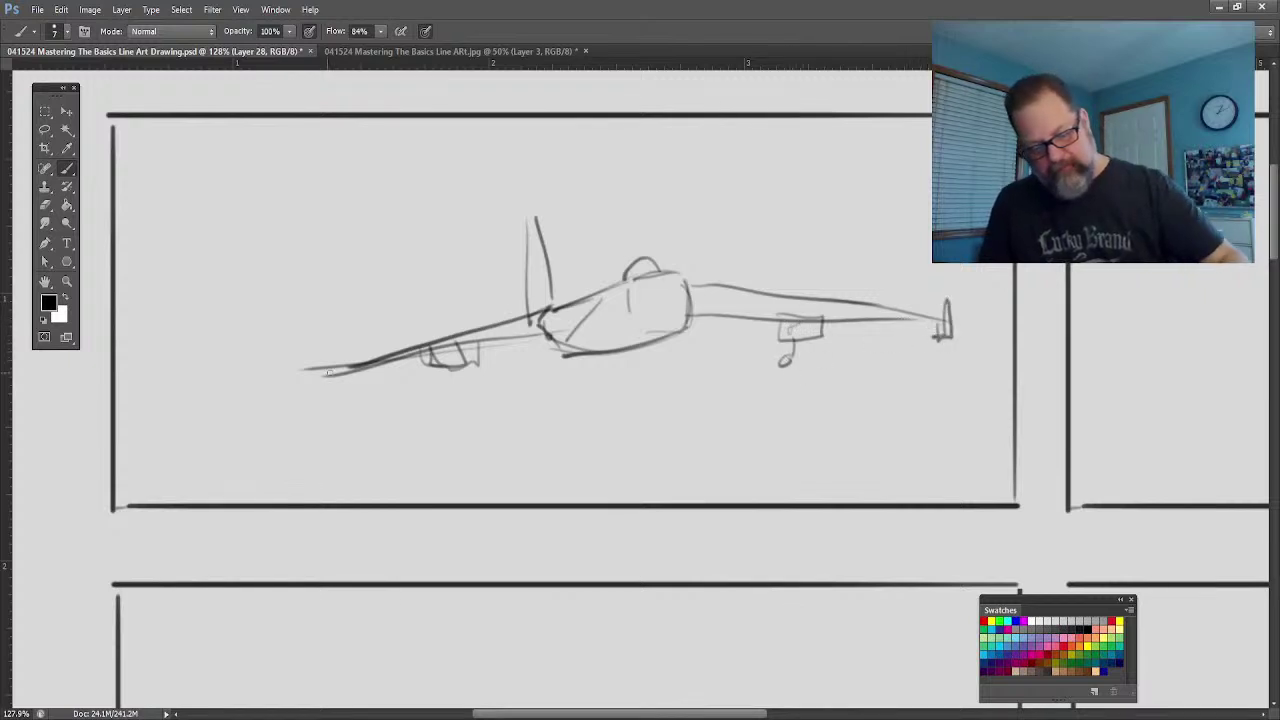
pyautogui.moveTo(330, 371)
pyautogui.mouseDown()
pyautogui.moveTo(320, 332)
pyautogui.moveTo(326, 372)
pyautogui.mouseUp()
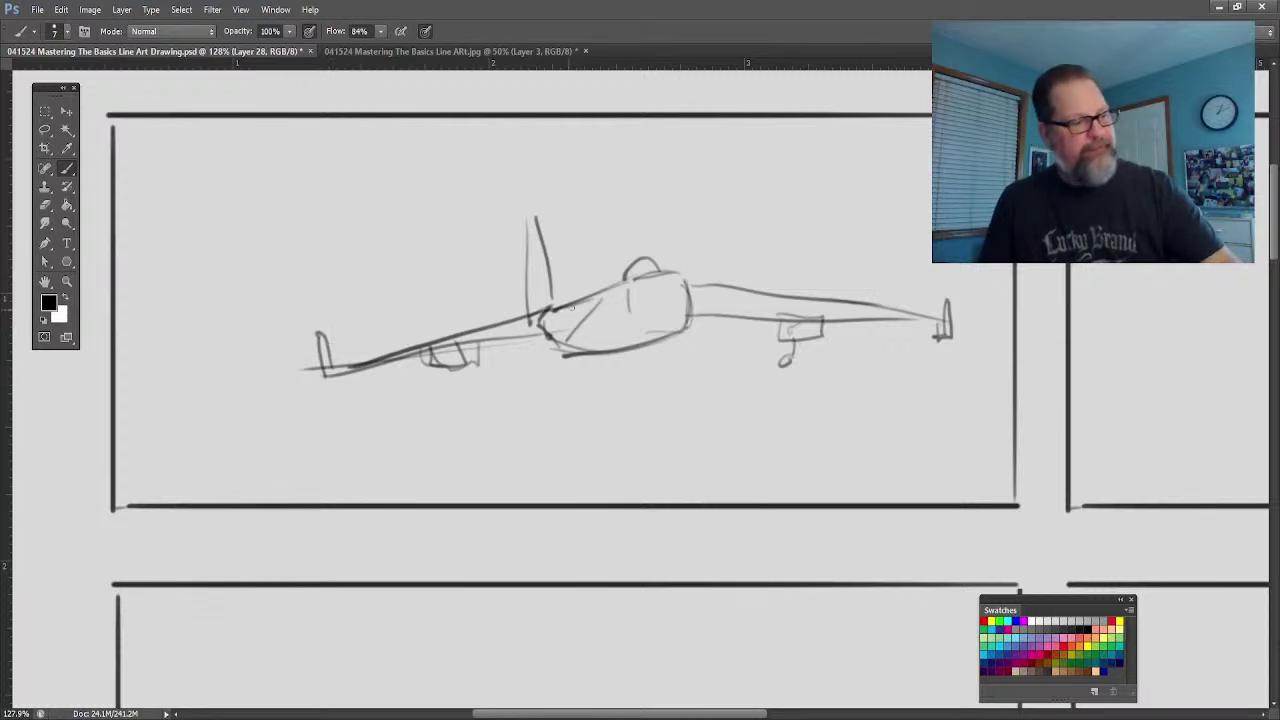
# Step: Move the aircraft sketch slightly up and to the left within the first frame, and clear the selection
pyautogui.click(67, 111)
pyautogui.moveTo(463, 337)
pyautogui.mouseDown()
pyautogui.moveTo(432, 314)
pyautogui.moveTo(443, 318)
pyautogui.mouseUp()
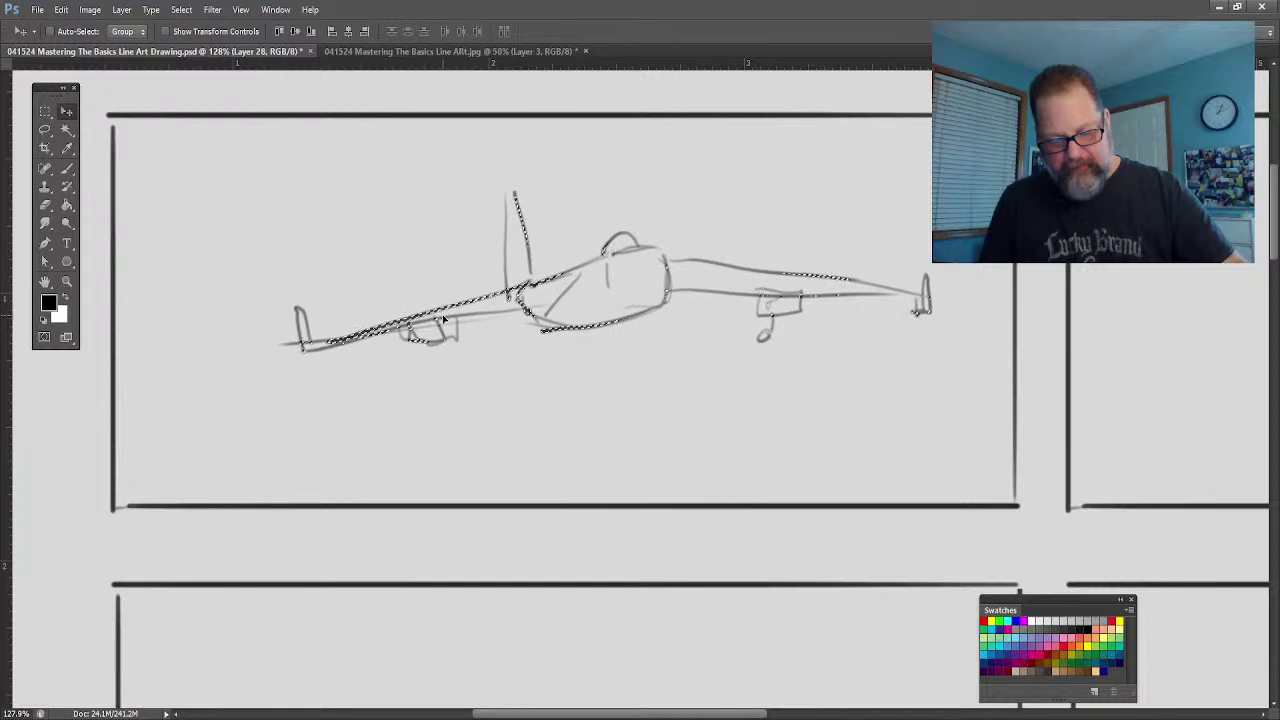
pyautogui.hotkey('ctrl', 'd')
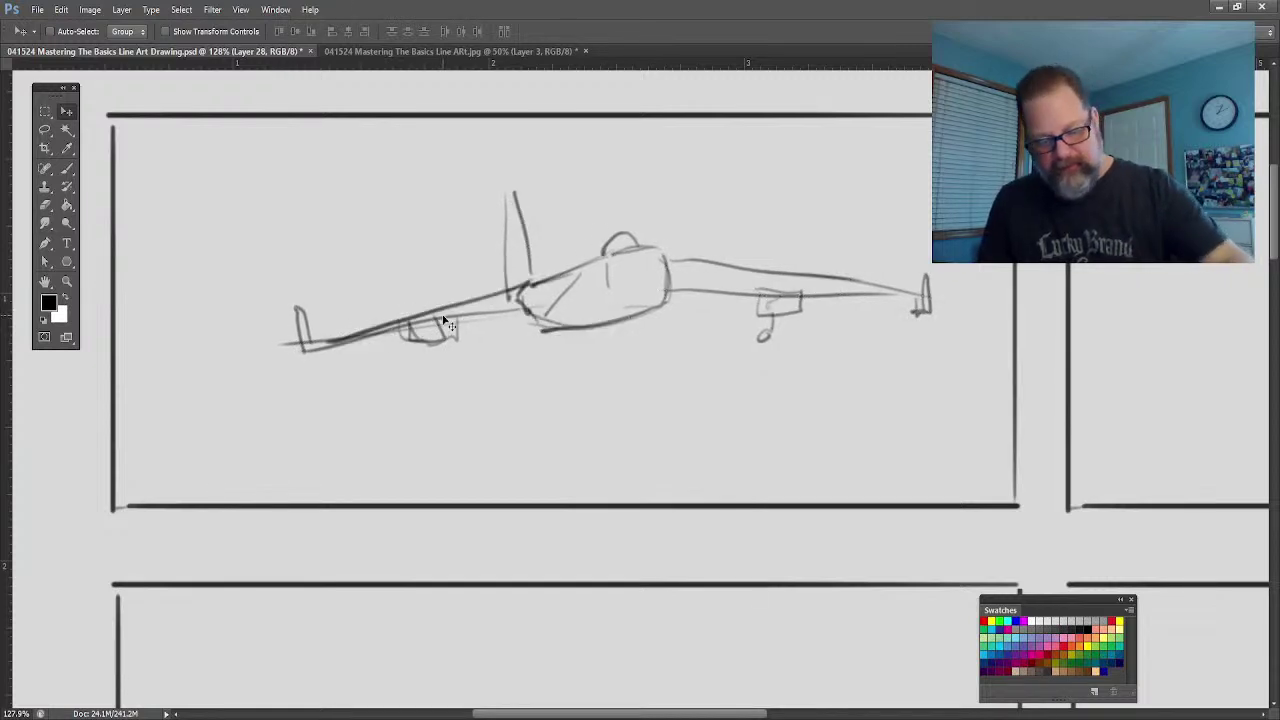
# Step: Darken both edges of the tail fin and the canopy outline with heavier black brush strokes
pyautogui.click(67, 168)
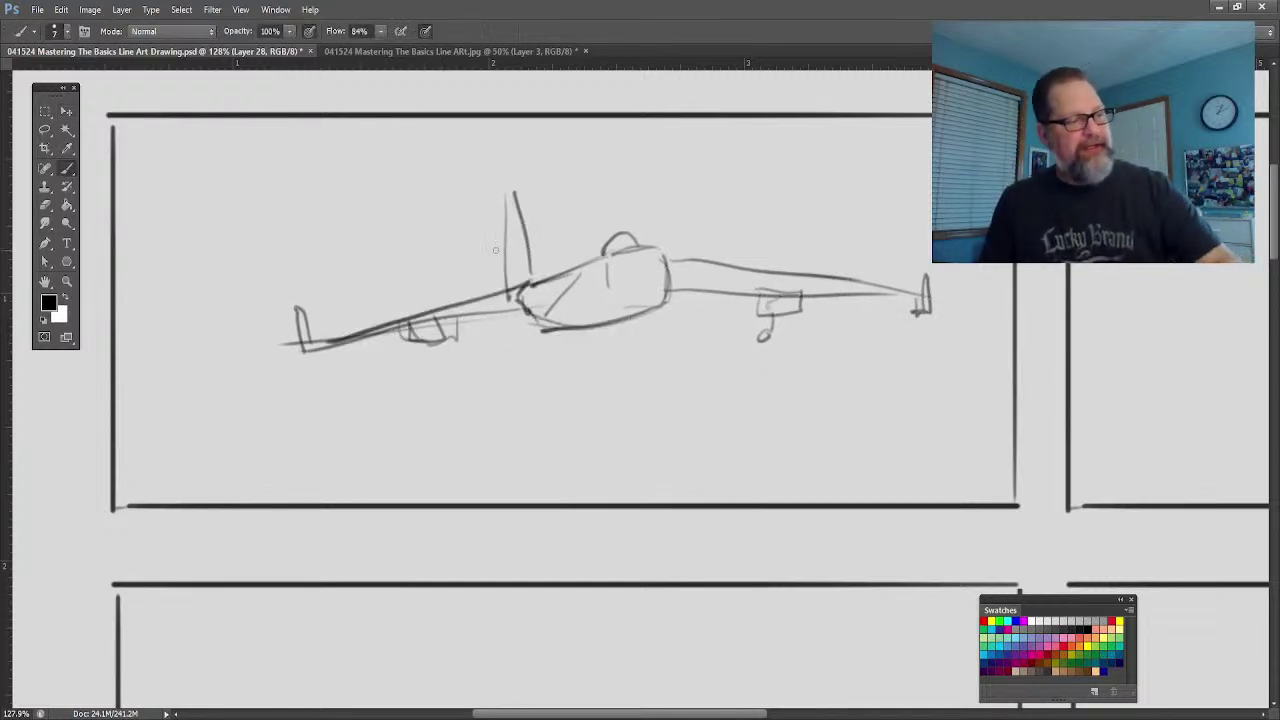
pyautogui.moveTo(519, 208); pyautogui.dragTo(528, 285)
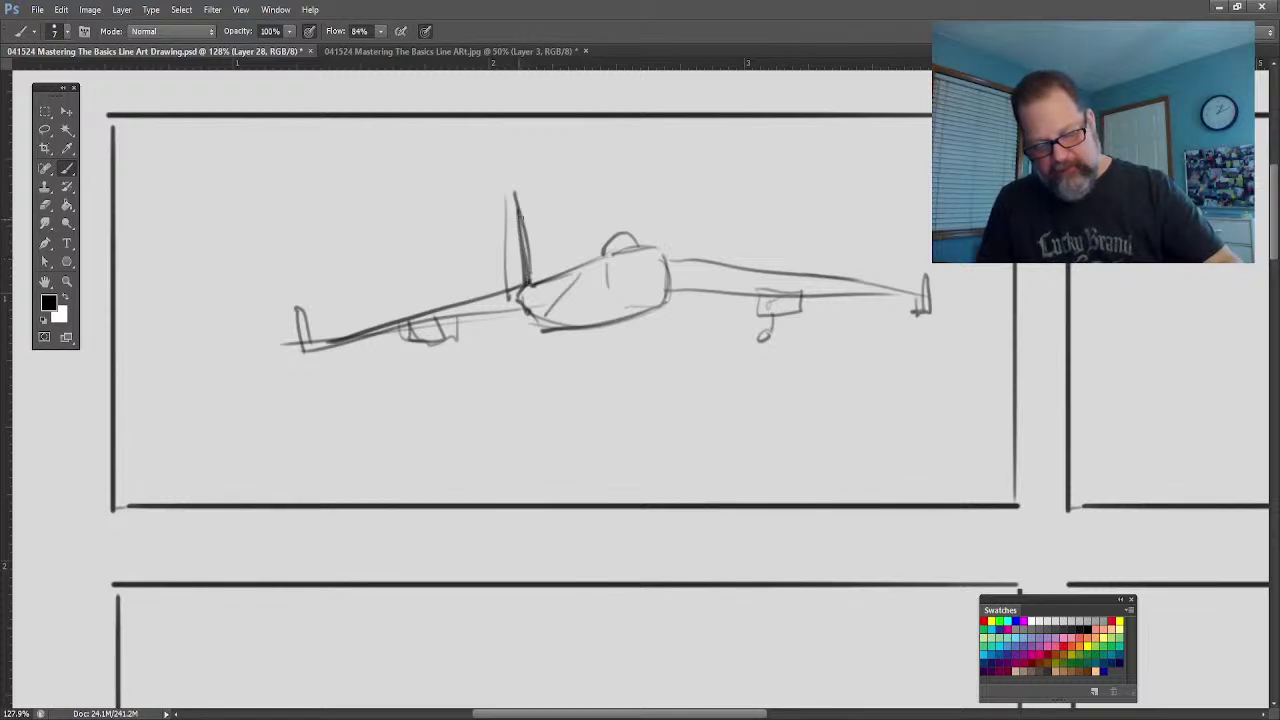
pyautogui.moveTo(506, 196); pyautogui.dragTo(508, 289)
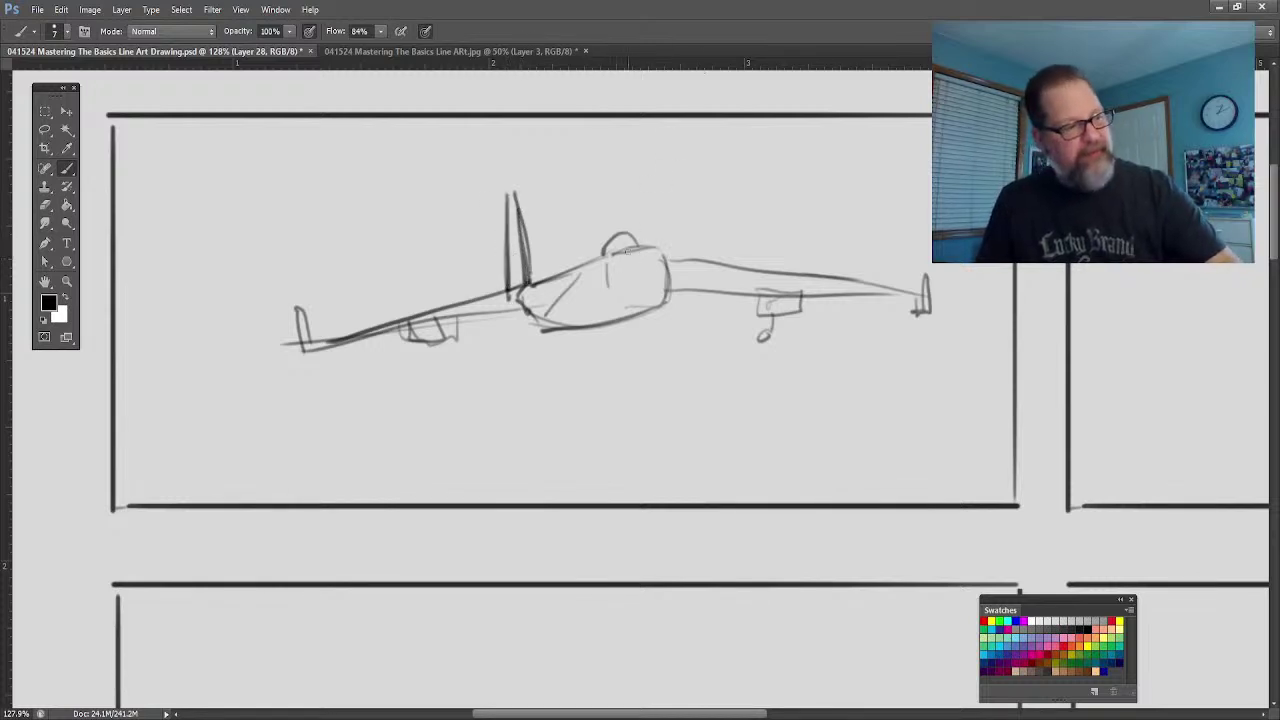
pyautogui.moveTo(619, 247)
pyautogui.mouseDown()
pyautogui.moveTo(608, 238)
pyautogui.moveTo(600, 258)
pyautogui.moveTo(616, 252)
pyautogui.mouseUp()
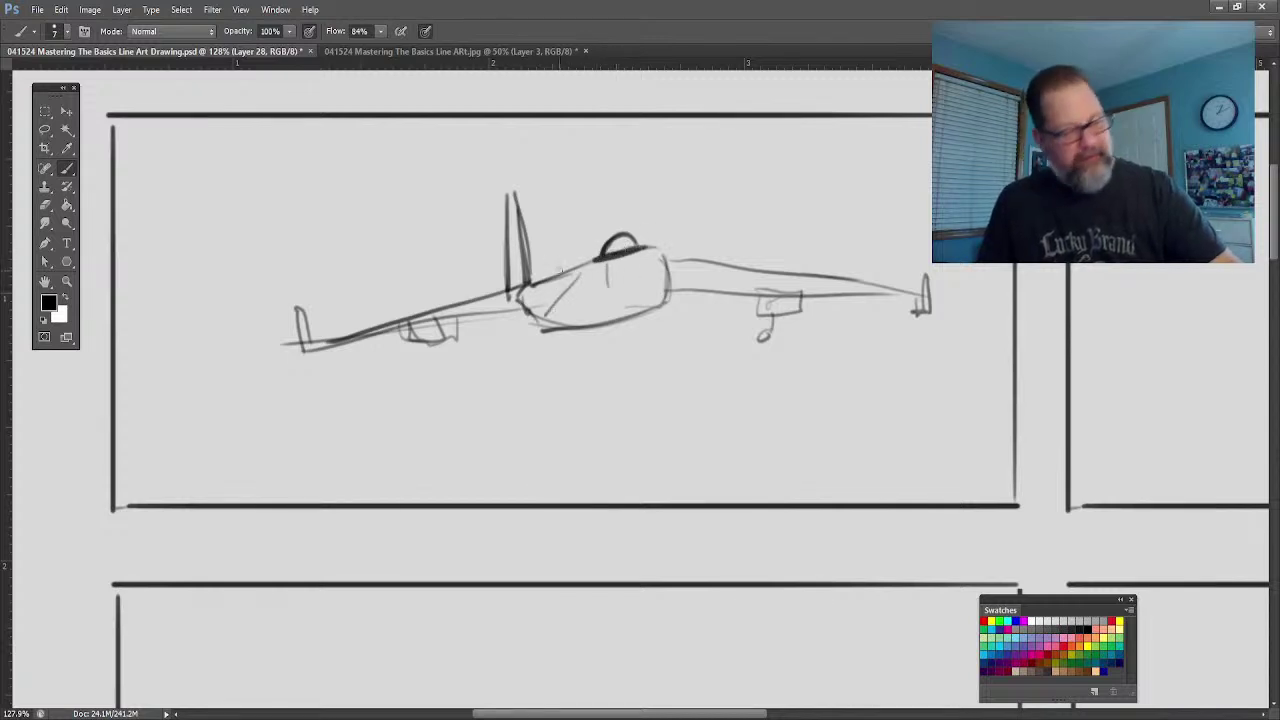
# Step: Select the lower band of the aircraft's fuselage freehand, fill it with black and clear the selection
pyautogui.click(44, 130)
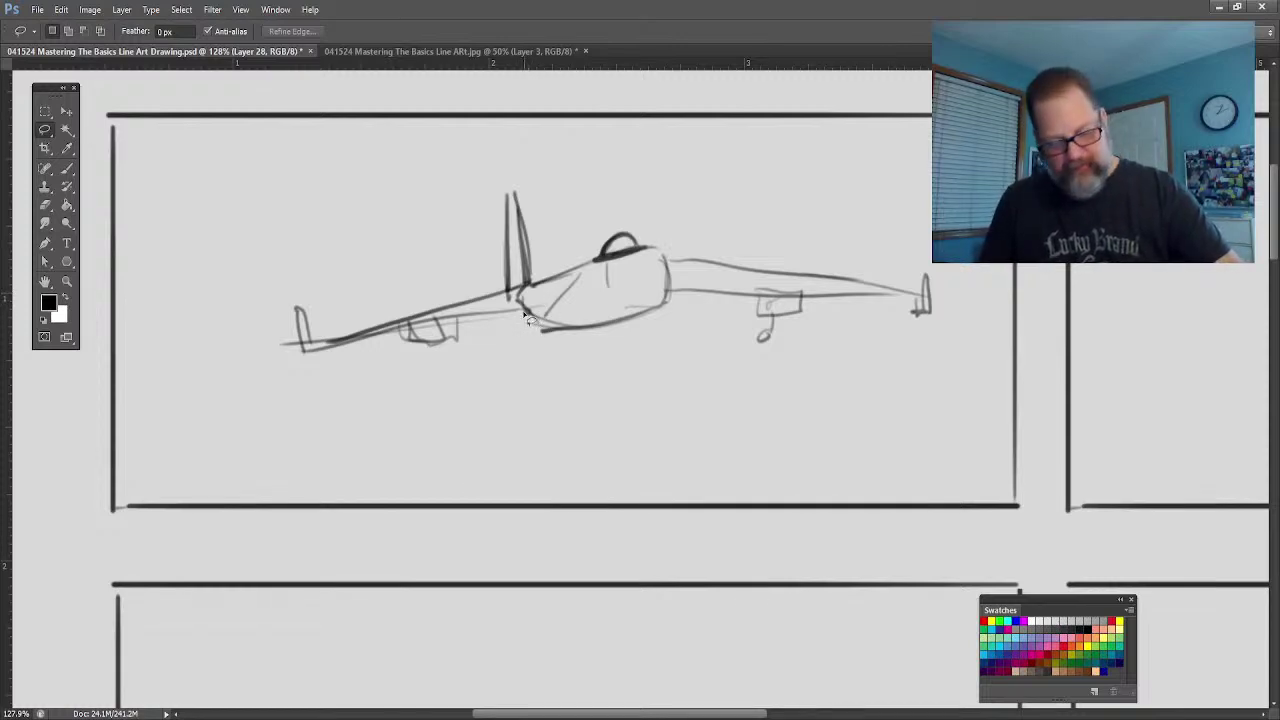
pyautogui.moveTo(528, 318)
pyautogui.mouseDown()
pyautogui.moveTo(652, 297)
pyautogui.moveTo(580, 330)
pyautogui.moveTo(540, 325)
pyautogui.moveTo(535, 306)
pyautogui.mouseUp()
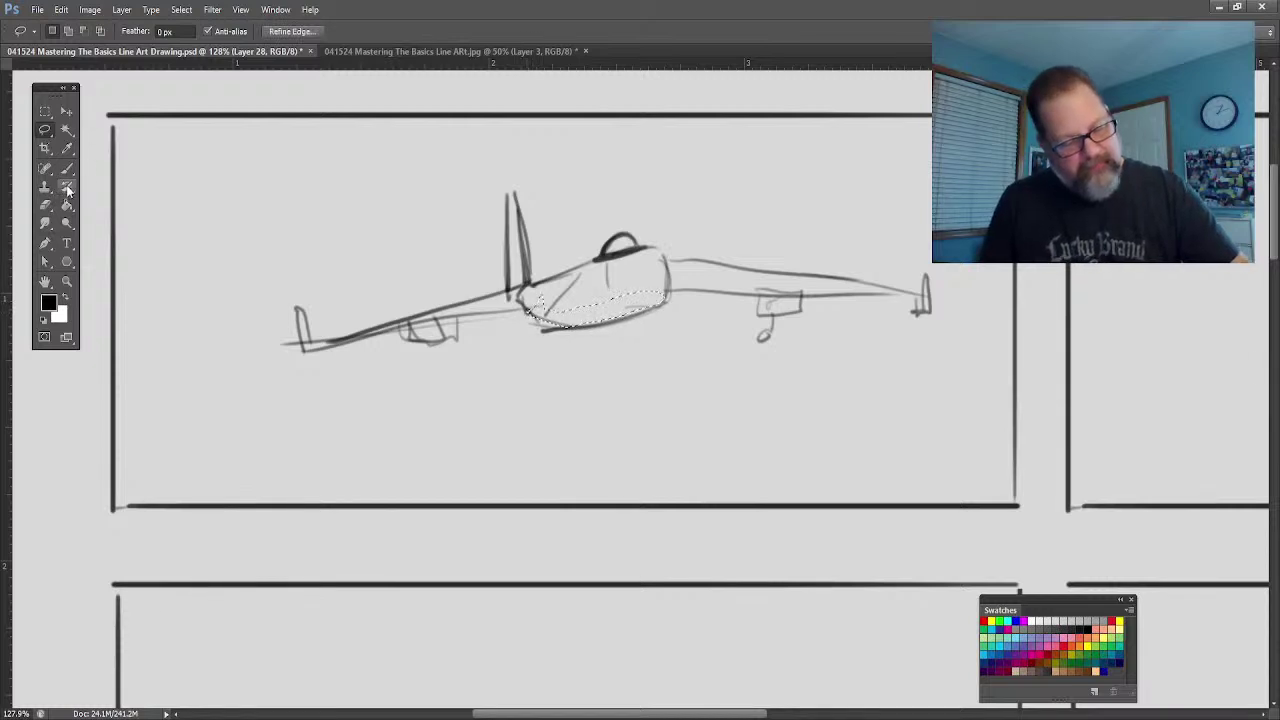
pyautogui.press('g')
pyautogui.click(588, 318)
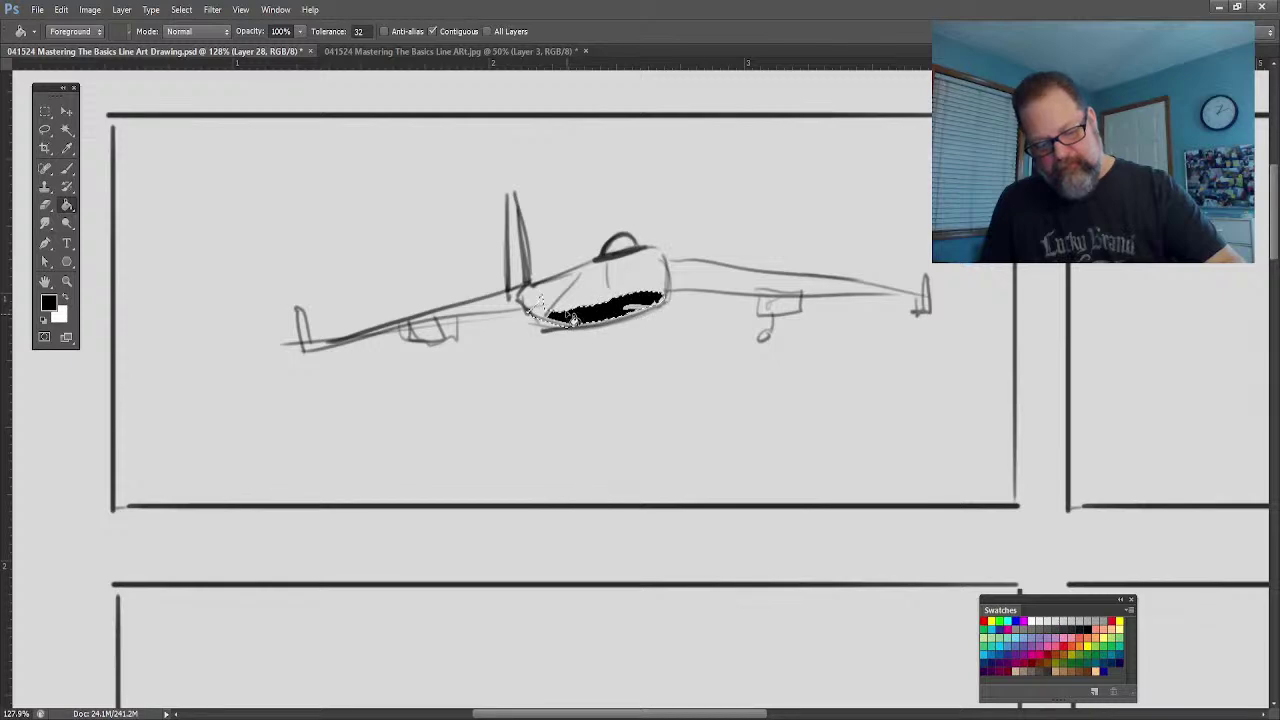
pyautogui.hotkey('ctrl', 'd')
# Step: Select the lower part of the right-hand wing freehand, fill it with black and clear the selection
pyautogui.click(45, 130)
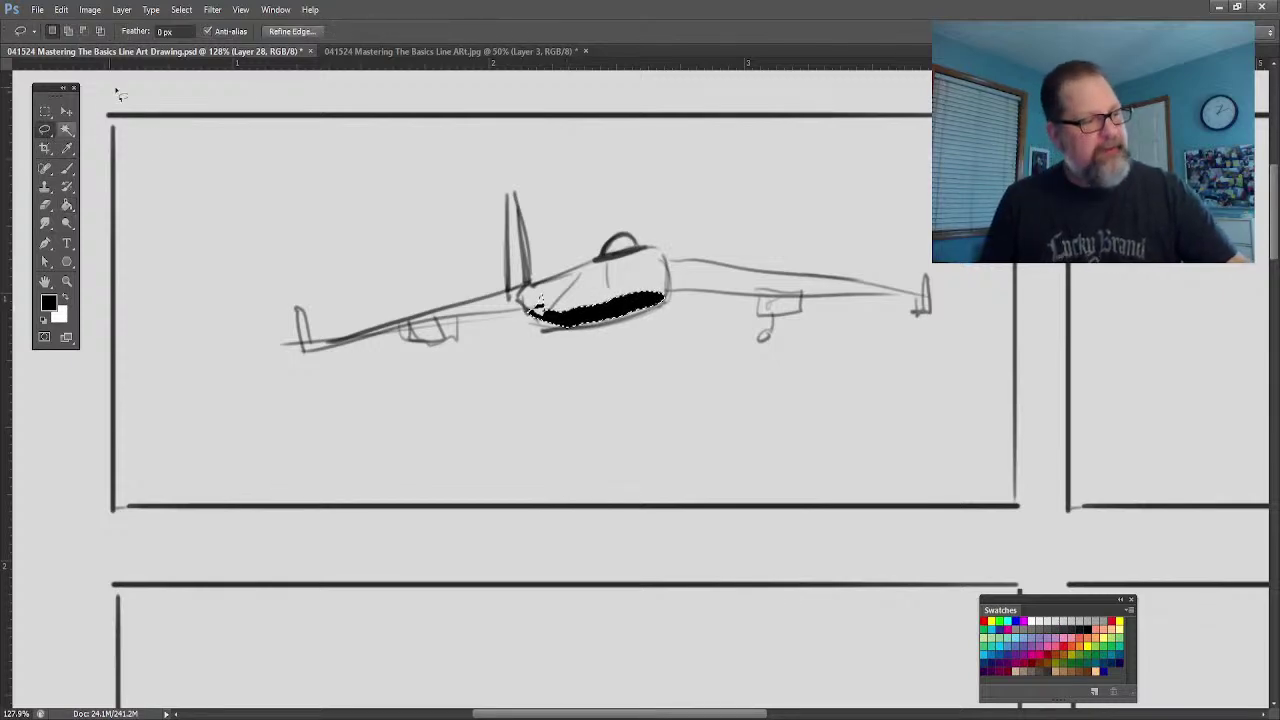
pyautogui.moveTo(645, 278); pyautogui.dragTo(800, 288)
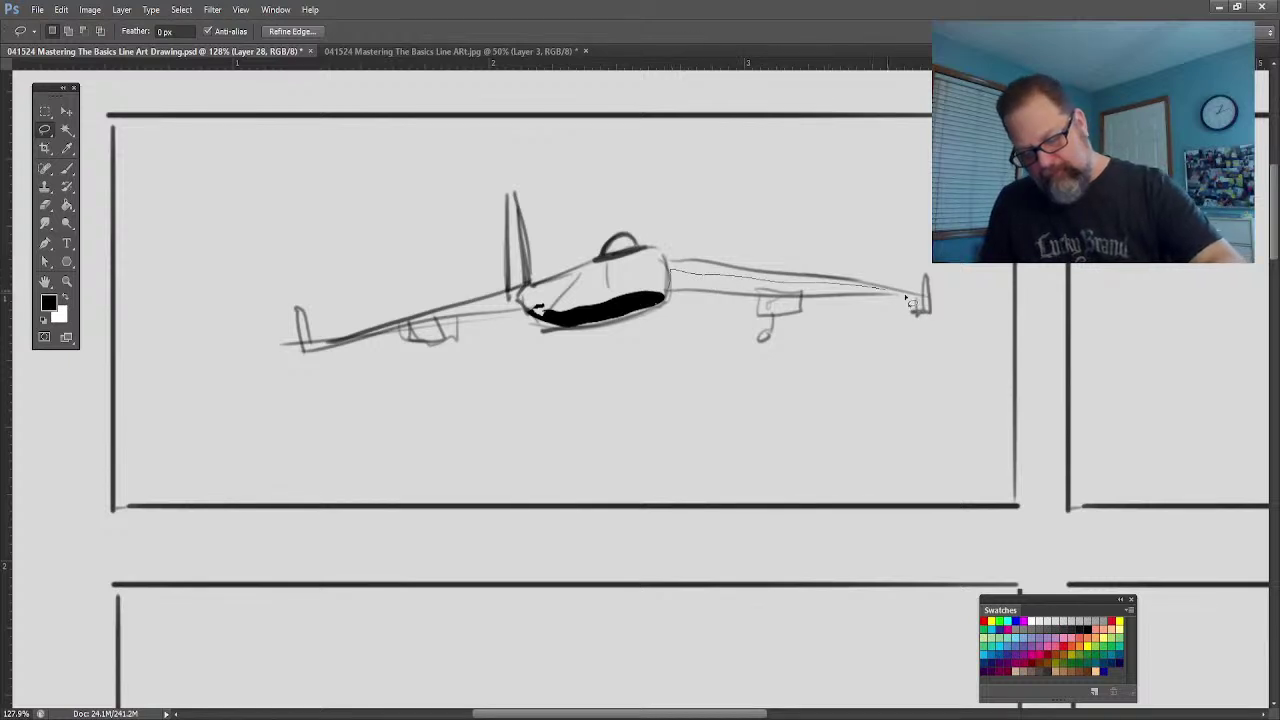
pyautogui.moveTo(906, 297)
pyautogui.mouseDown()
pyautogui.moveTo(664, 295)
pyautogui.moveTo(672, 281)
pyautogui.mouseUp()
pyautogui.press('g')
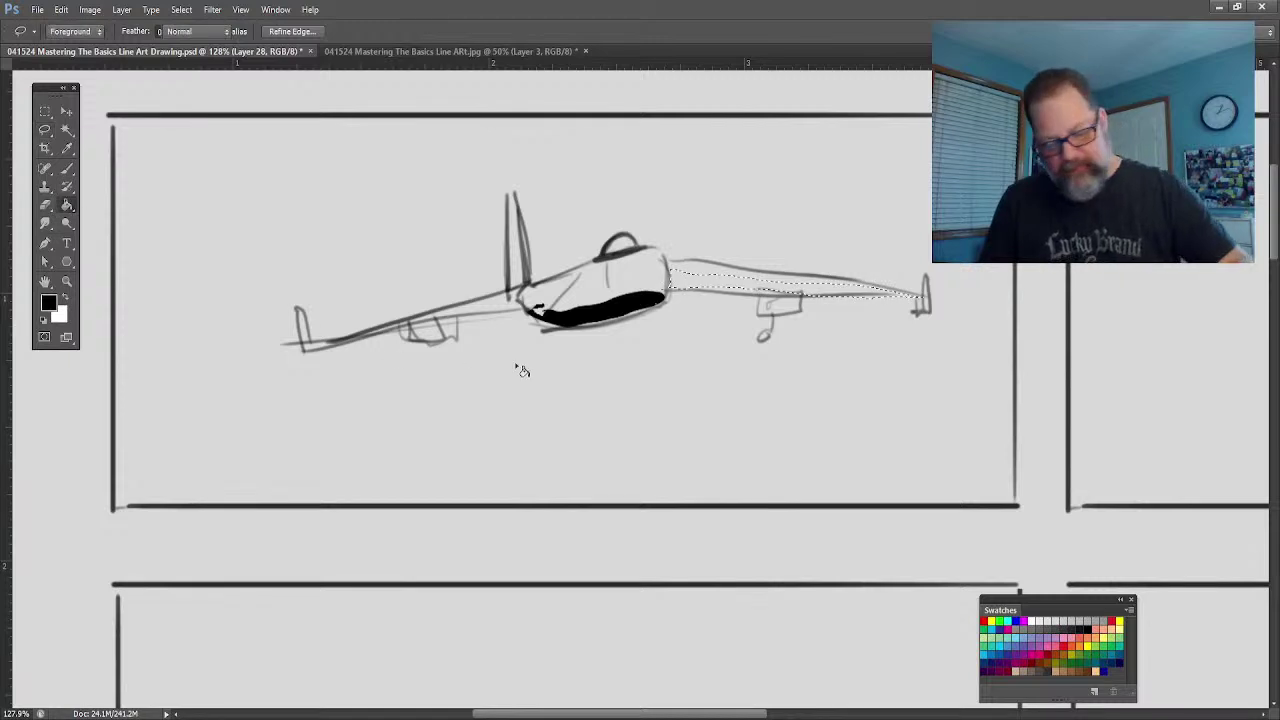
pyautogui.hotkey('alt', 'BackSpace')
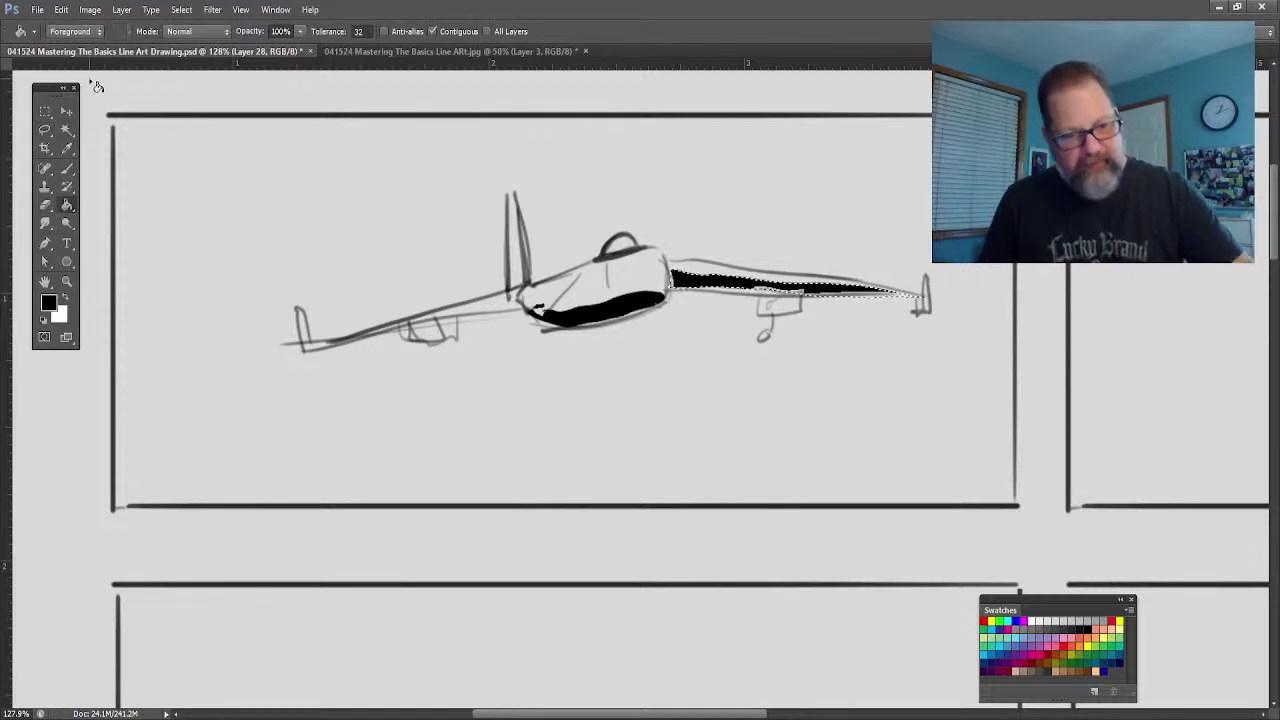
pyautogui.hotkey('ctrl', 'd')
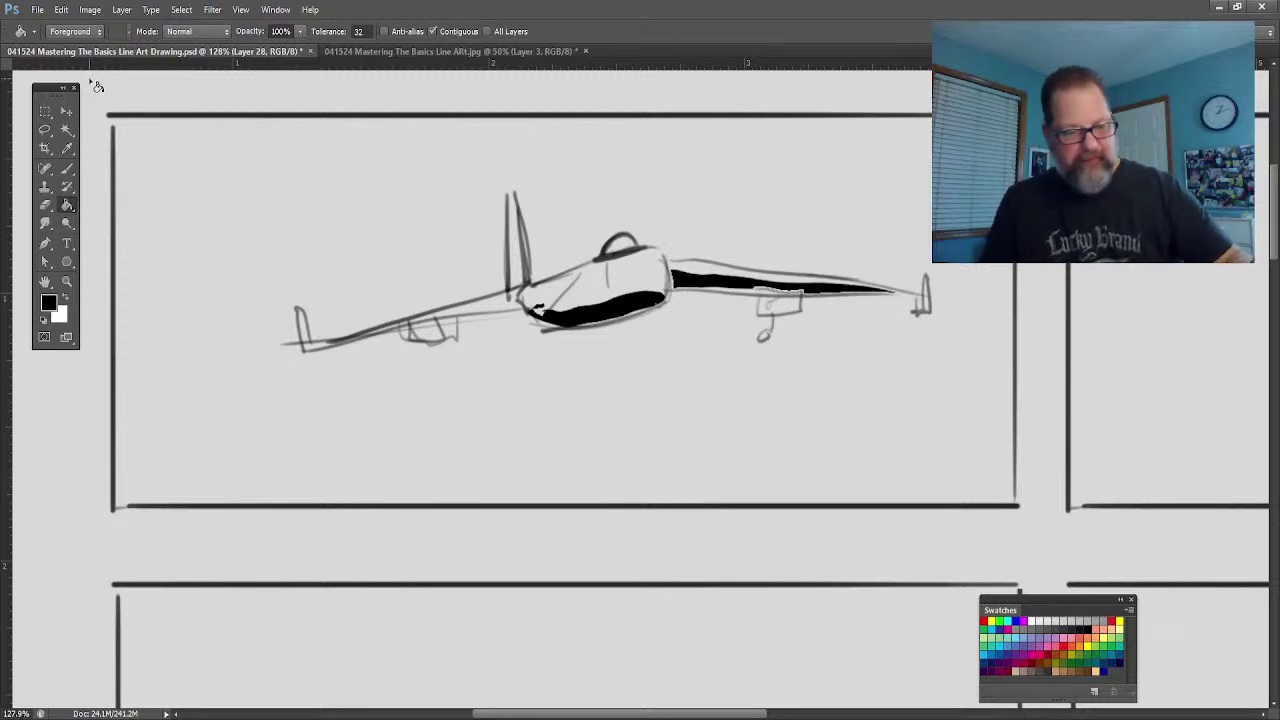
# Step: Enlarge the brush to 21 px and dab several dark spots onto the aircraft's nose
pyautogui.click(67, 170)
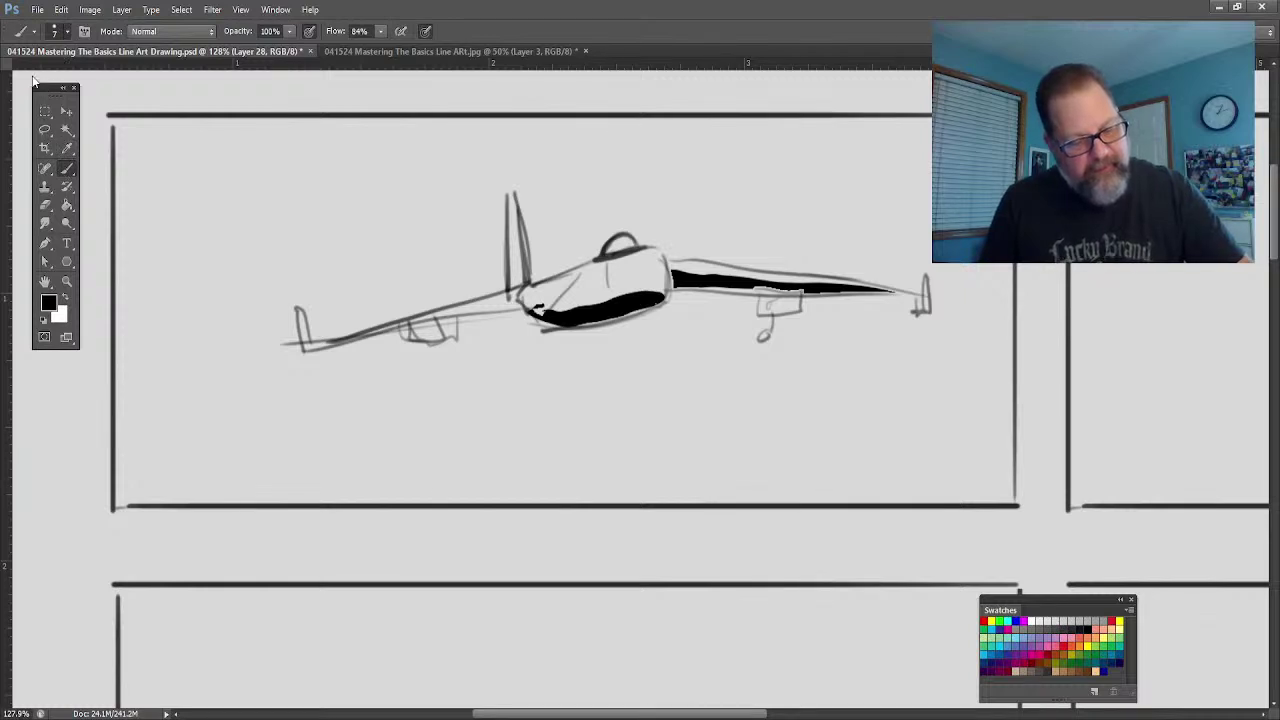
pyautogui.press(']')
pyautogui.press(']')
pyautogui.press(']')
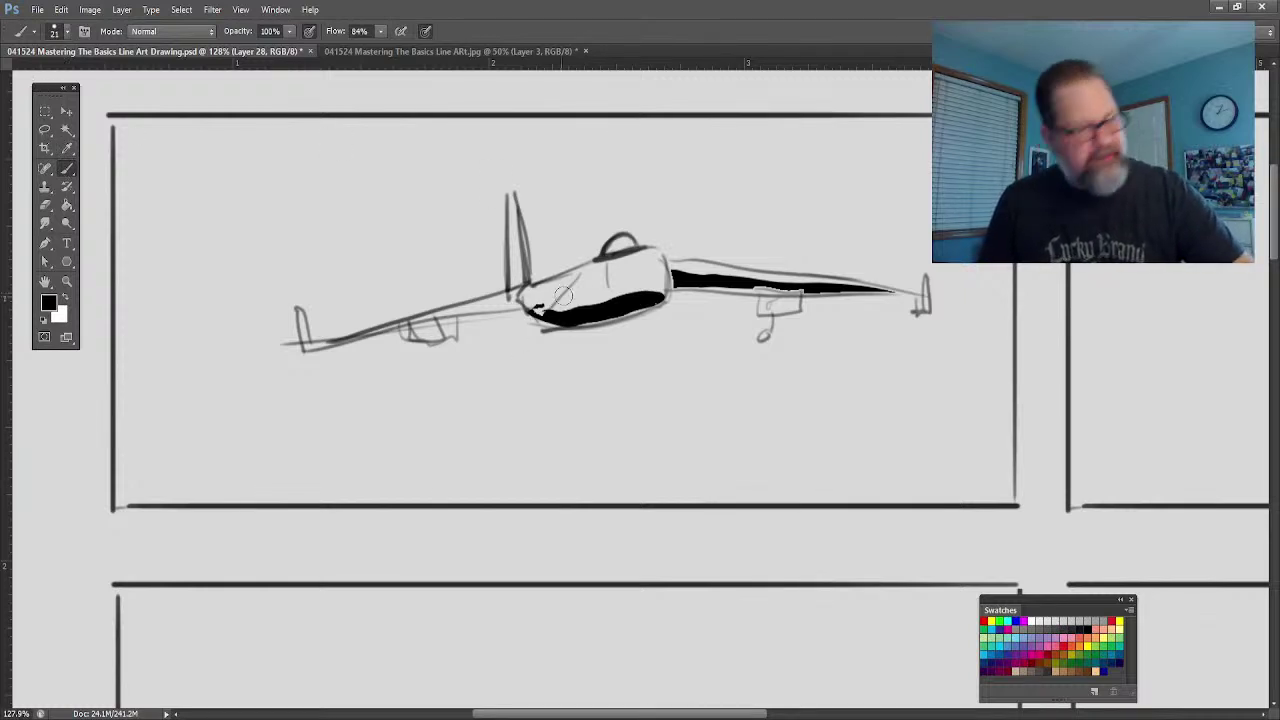
pyautogui.click(625, 268)
pyautogui.click(655, 262)
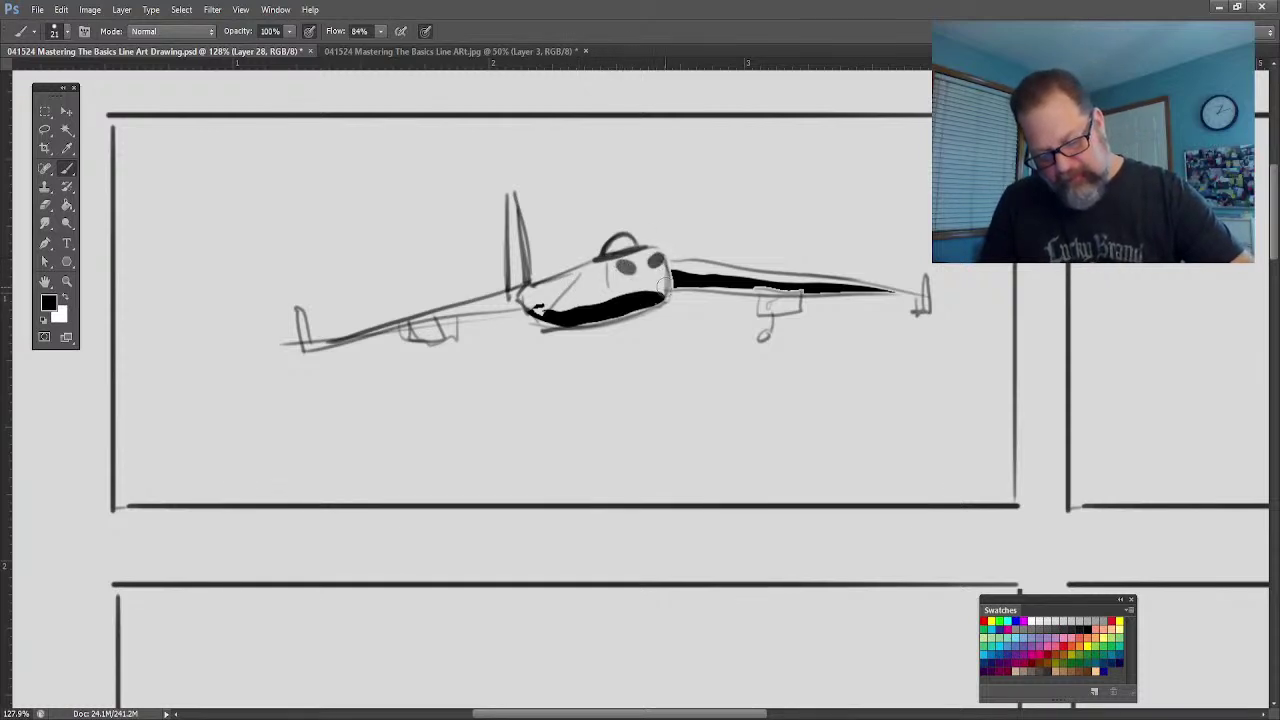
pyautogui.click(632, 281)
pyautogui.click(647, 275)
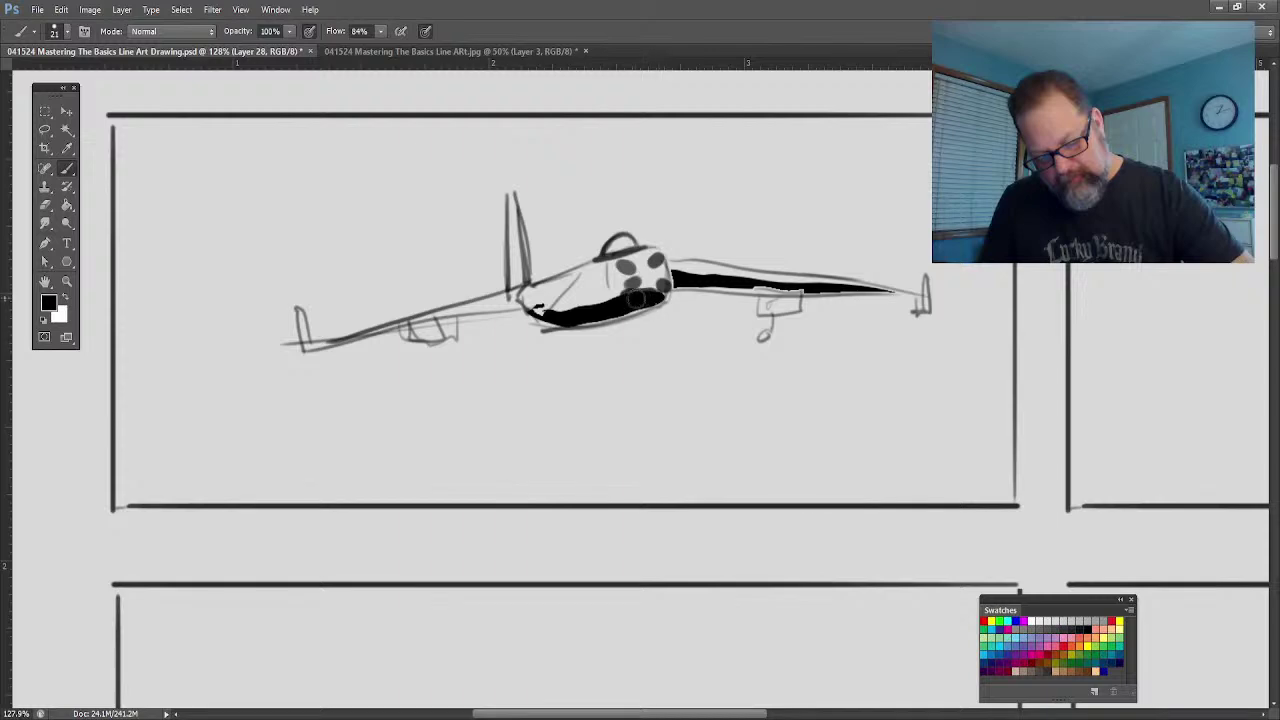
# Step: Thicken the black underside of the fuselage and shade the area behind the canopy and the right side of the tail fin
pyautogui.moveTo(636, 298)
pyautogui.mouseDown()
pyautogui.moveTo(640, 308)
pyautogui.moveTo(600, 318)
pyautogui.mouseUp()
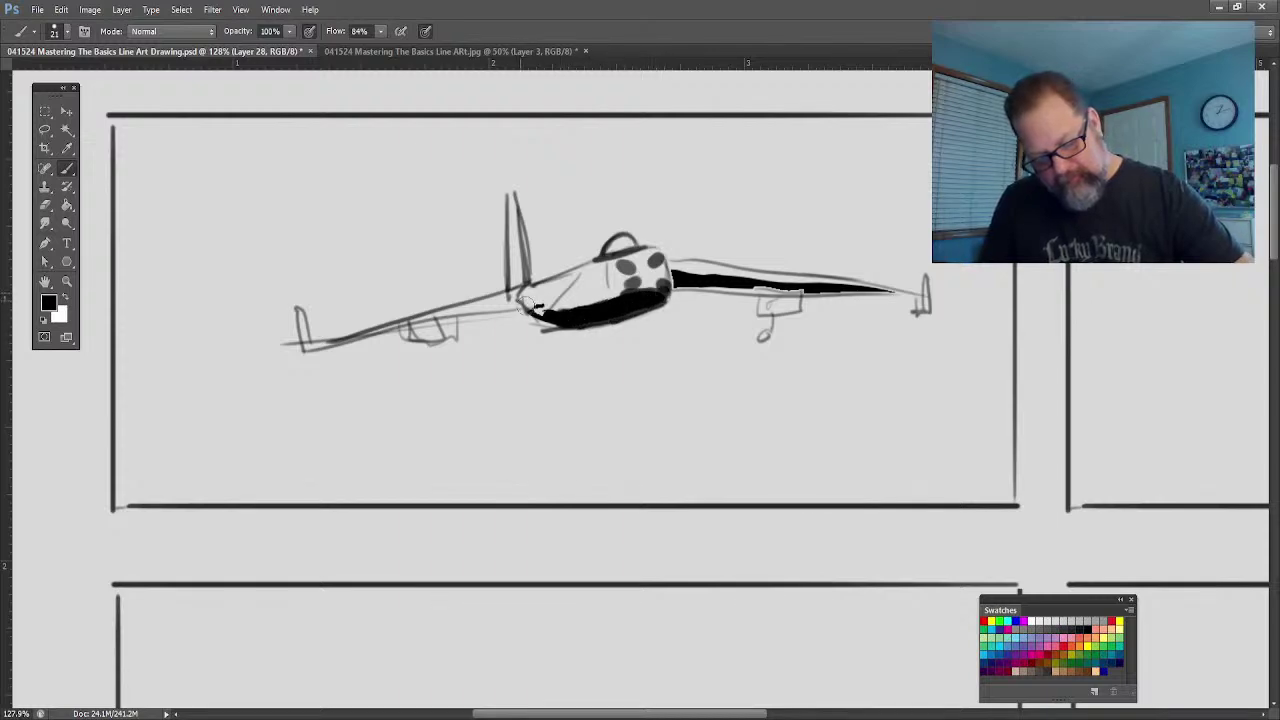
pyautogui.moveTo(527, 304)
pyautogui.mouseDown()
pyautogui.moveTo(545, 312)
pyautogui.moveTo(535, 322)
pyautogui.moveTo(565, 312)
pyautogui.mouseUp()
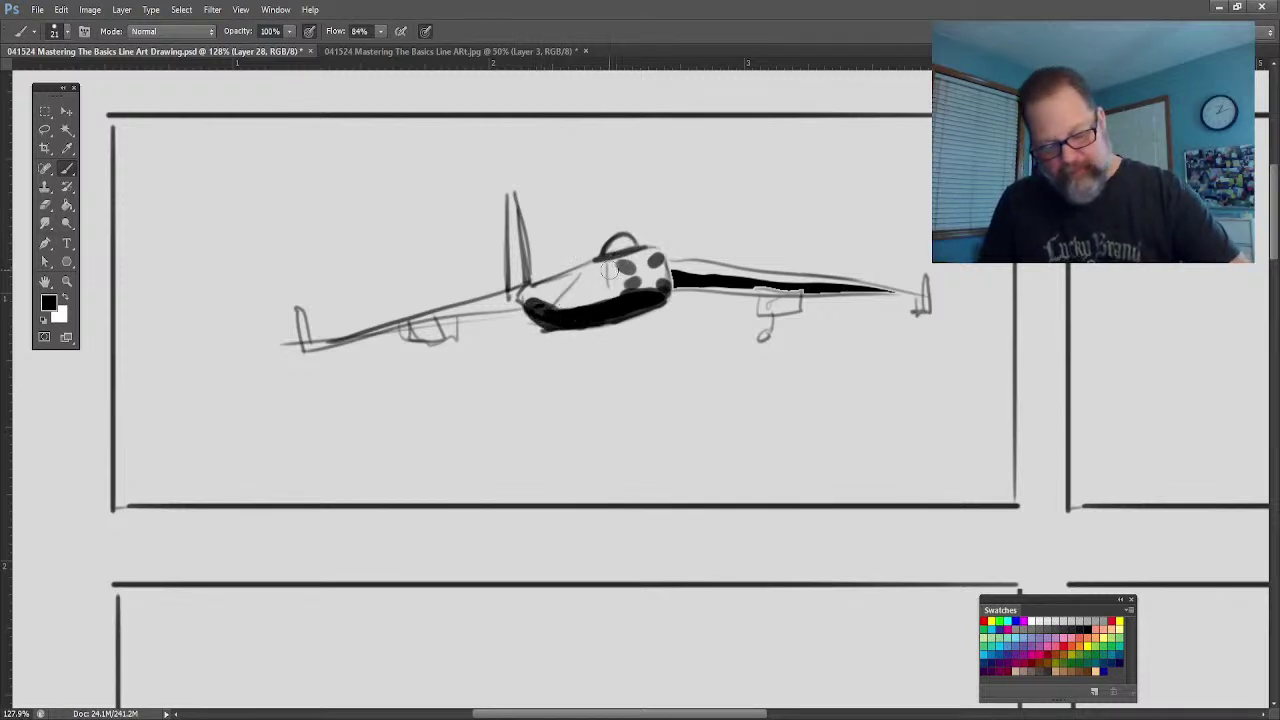
pyautogui.moveTo(610, 268)
pyautogui.mouseDown()
pyautogui.moveTo(586, 258)
pyautogui.moveTo(595, 248)
pyautogui.moveTo(582, 262)
pyautogui.moveTo(592, 246)
pyautogui.mouseUp()
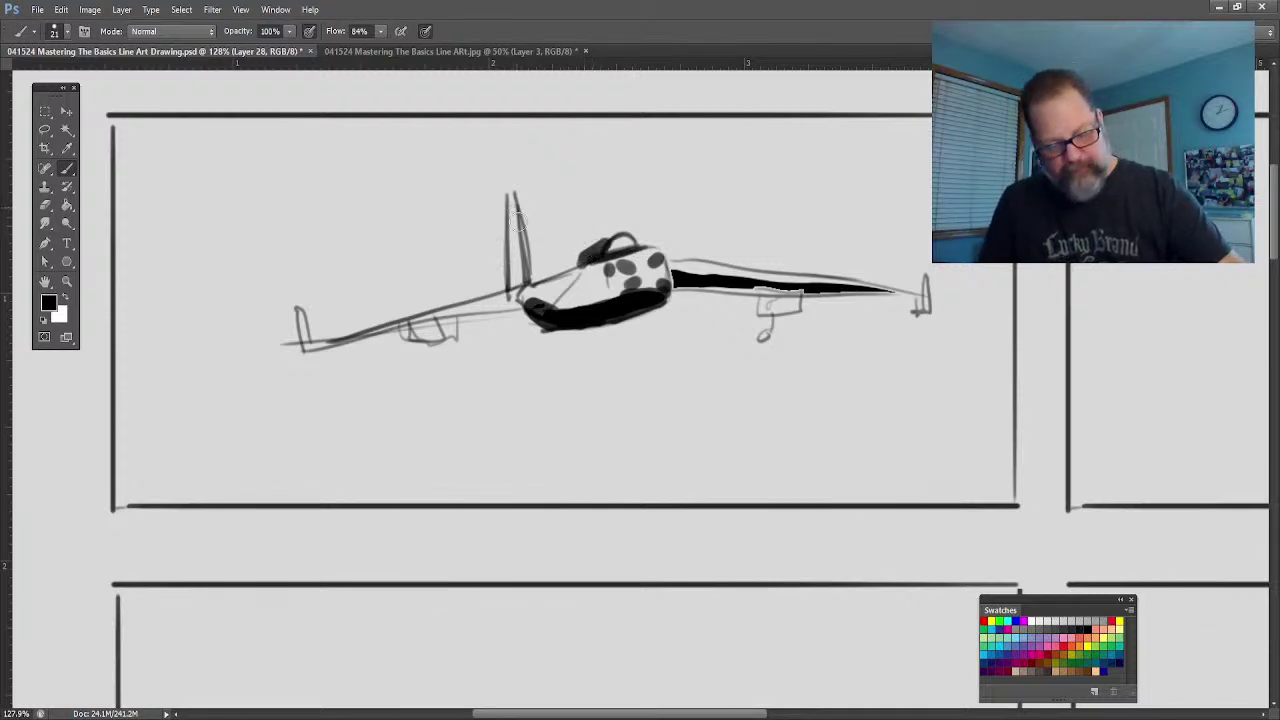
pyautogui.moveTo(520, 210); pyautogui.dragTo(525, 287)
# Step: Shade the undersides of both wings, the pods beneath them and the wingtip fins with dark brush strokes
pyautogui.moveTo(704, 260)
pyautogui.mouseDown()
pyautogui.moveTo(674, 283)
pyautogui.moveTo(680, 267)
pyautogui.moveTo(721, 271)
pyautogui.moveTo(681, 284)
pyautogui.moveTo(797, 298)
pyautogui.moveTo(779, 282)
pyautogui.moveTo(790, 281)
pyautogui.moveTo(770, 296)
pyautogui.moveTo(766, 268)
pyautogui.moveTo(752, 293)
pyautogui.moveTo(794, 312)
pyautogui.moveTo(769, 312)
pyautogui.moveTo(763, 340)
pyautogui.moveTo(930, 290)
pyautogui.mouseUp()
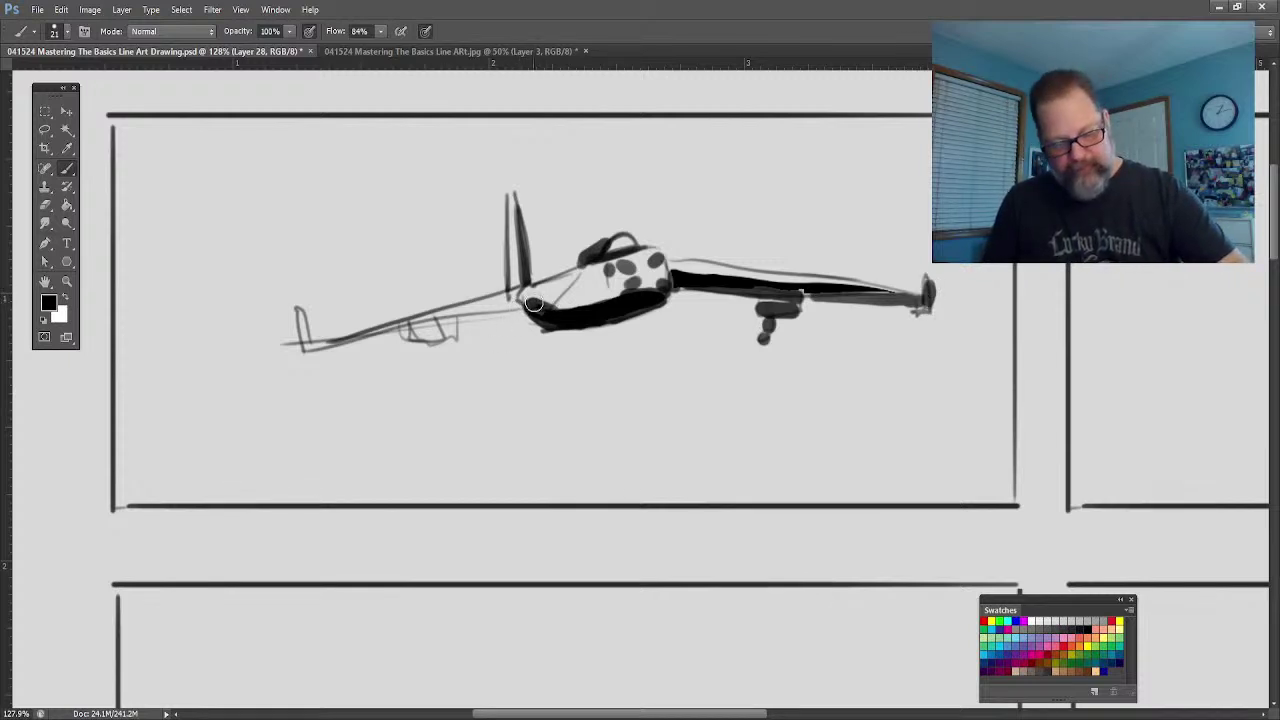
pyautogui.moveTo(533, 303)
pyautogui.mouseDown()
pyautogui.moveTo(469, 309)
pyautogui.moveTo(531, 299)
pyautogui.moveTo(455, 302)
pyautogui.mouseUp()
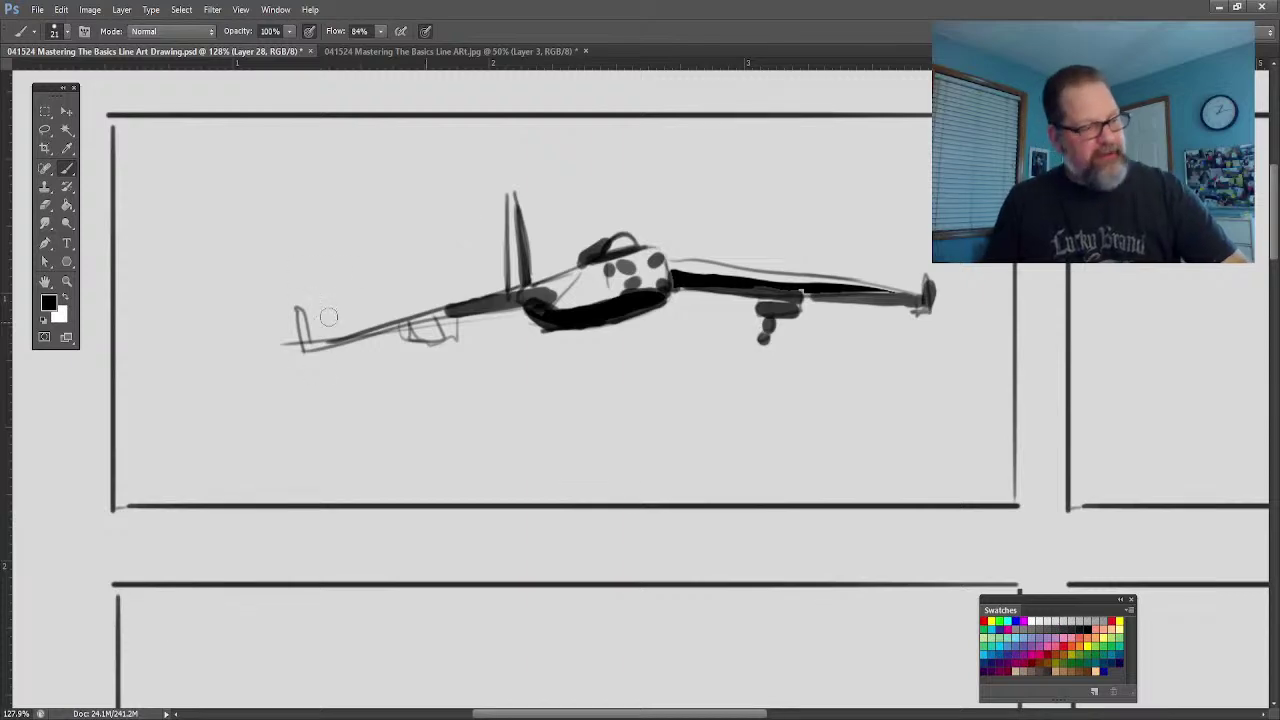
pyautogui.moveTo(444, 320); pyautogui.dragTo(442, 340)
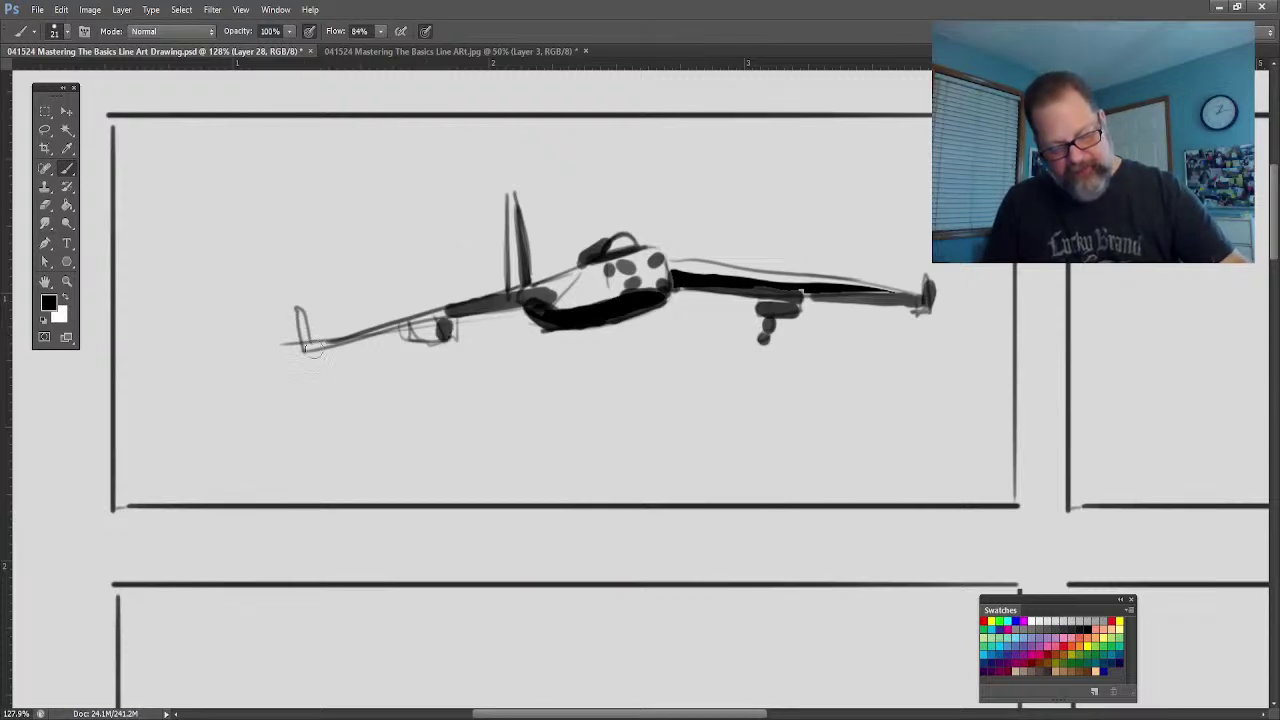
pyautogui.moveTo(300, 312)
pyautogui.mouseDown()
pyautogui.moveTo(304, 348)
pyautogui.moveTo(416, 320)
pyautogui.moveTo(416, 346)
pyautogui.moveTo(435, 323)
pyautogui.moveTo(432, 346)
pyautogui.mouseUp()
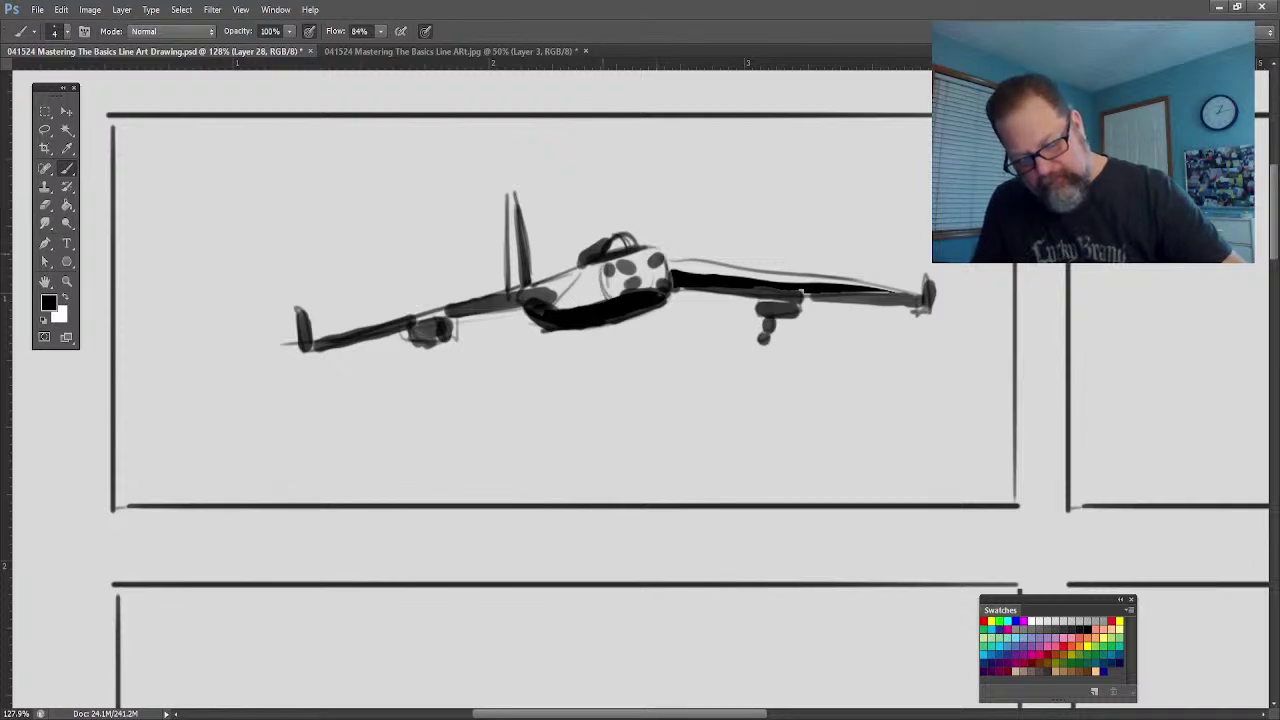
# Step: Outline the nose with curved and crossing lines and firm up the wing edges using a 4 px brush
pyautogui.moveTo(660, 250)
pyautogui.mouseDown()
pyautogui.moveTo(664, 280)
pyautogui.moveTo(590, 267)
pyautogui.moveTo(642, 276)
pyautogui.moveTo(630, 298)
pyautogui.mouseUp()
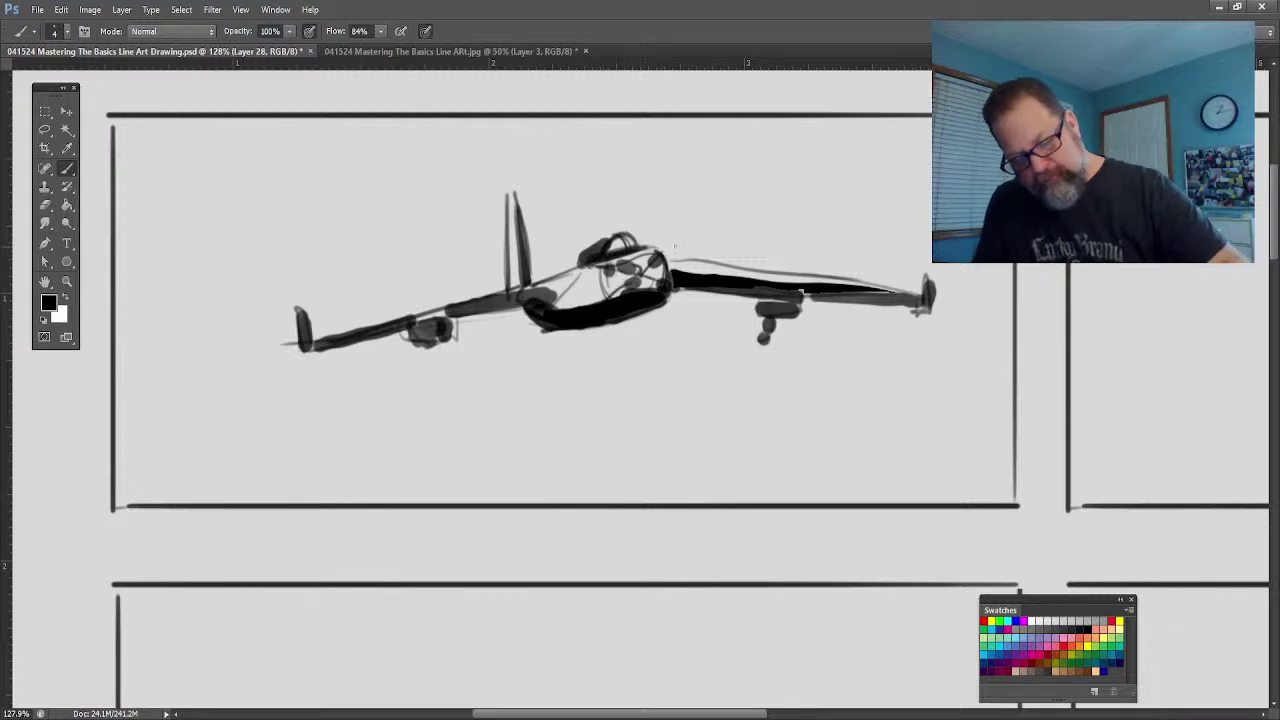
pyautogui.moveTo(885, 287)
pyautogui.mouseDown()
pyautogui.moveTo(657, 259)
pyautogui.moveTo(848, 282)
pyautogui.mouseUp()
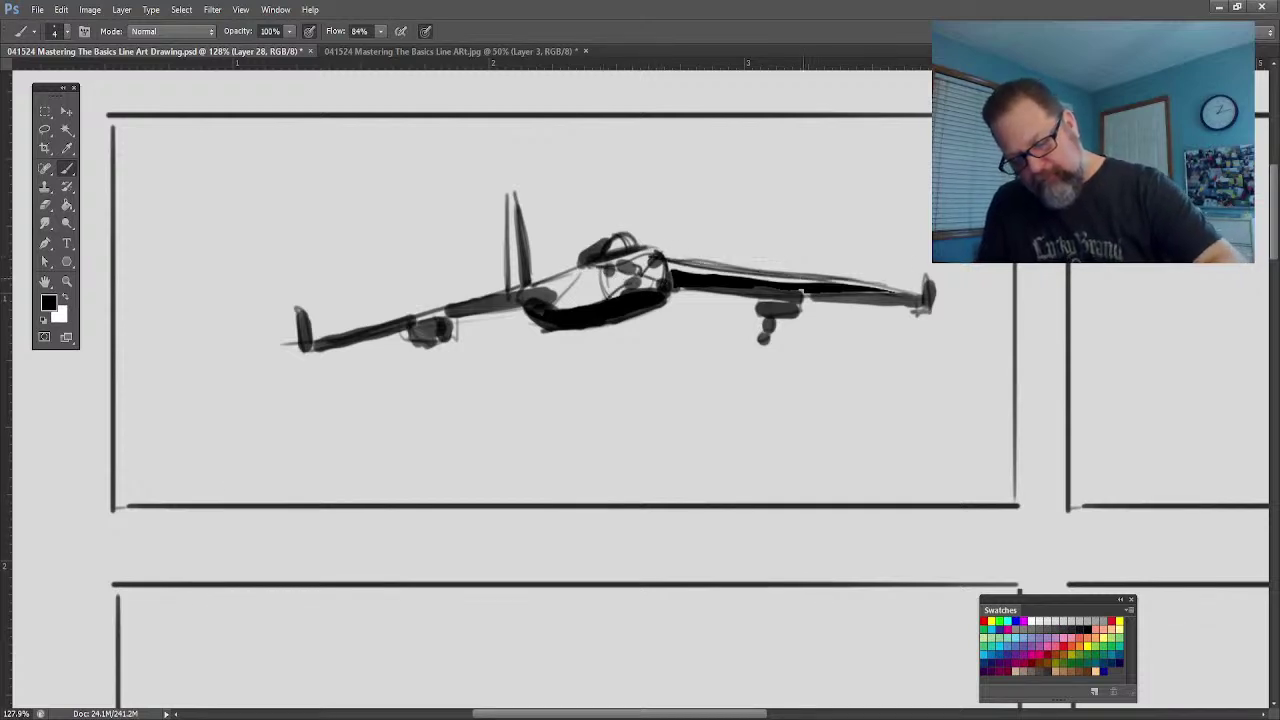
pyautogui.moveTo(448, 310); pyautogui.dragTo(300, 340)
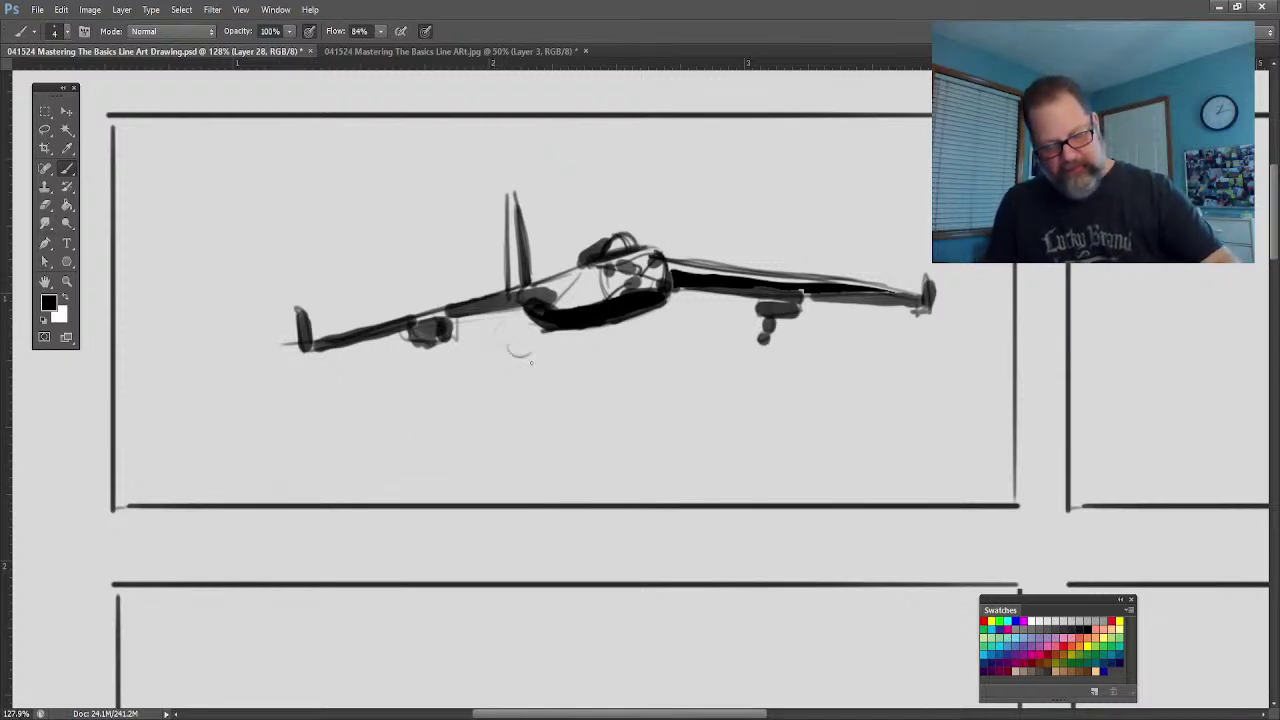
# Step: Sketch billowing smoke curls trailing down from beneath the fuselage toward the frame's lower edge
pyautogui.moveTo(531, 362)
pyautogui.mouseDown()
pyautogui.moveTo(479, 332)
pyautogui.moveTo(451, 375)
pyautogui.moveTo(498, 410)
pyautogui.moveTo(431, 411)
pyautogui.moveTo(381, 377)
pyautogui.moveTo(375, 420)
pyautogui.mouseUp()
pyautogui.moveTo(366, 446)
pyautogui.mouseDown()
pyautogui.moveTo(305, 423)
pyautogui.moveTo(260, 482)
pyautogui.mouseUp()
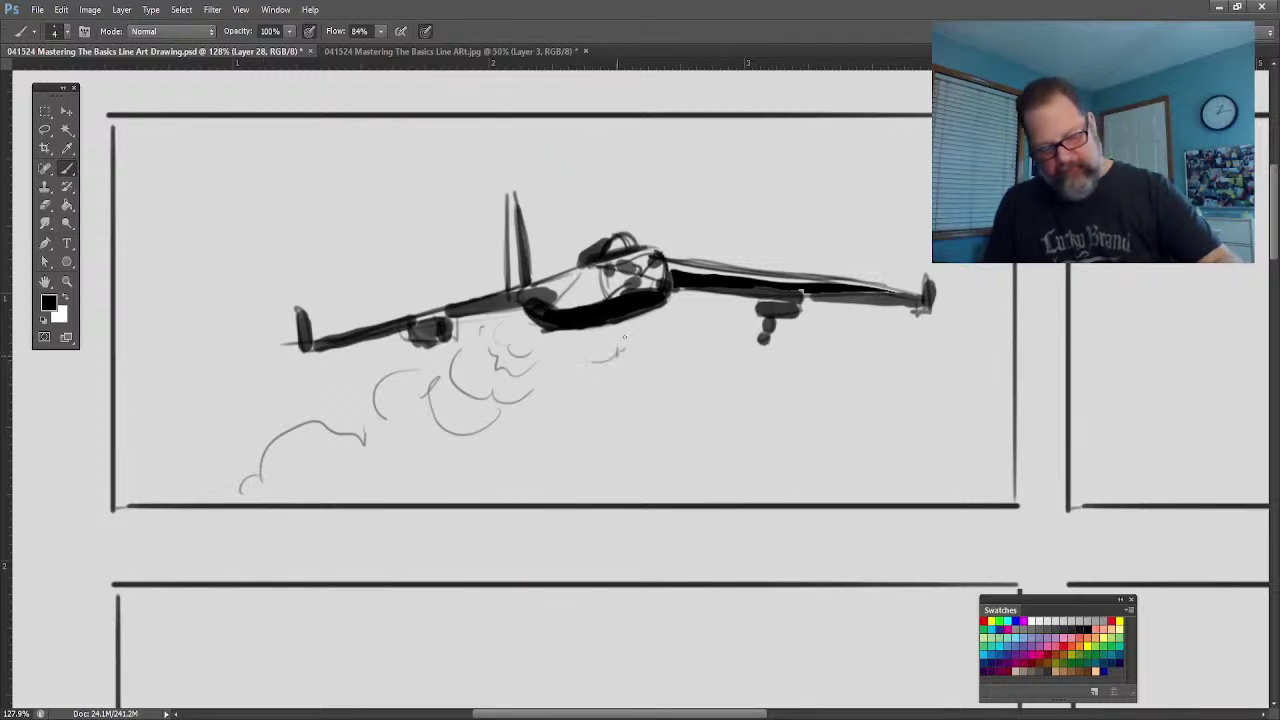
pyautogui.moveTo(619, 372)
pyautogui.mouseDown()
pyautogui.moveTo(588, 384)
pyautogui.moveTo(606, 398)
pyautogui.moveTo(598, 446)
pyautogui.moveTo(648, 440)
pyautogui.moveTo(662, 492)
pyautogui.mouseUp()
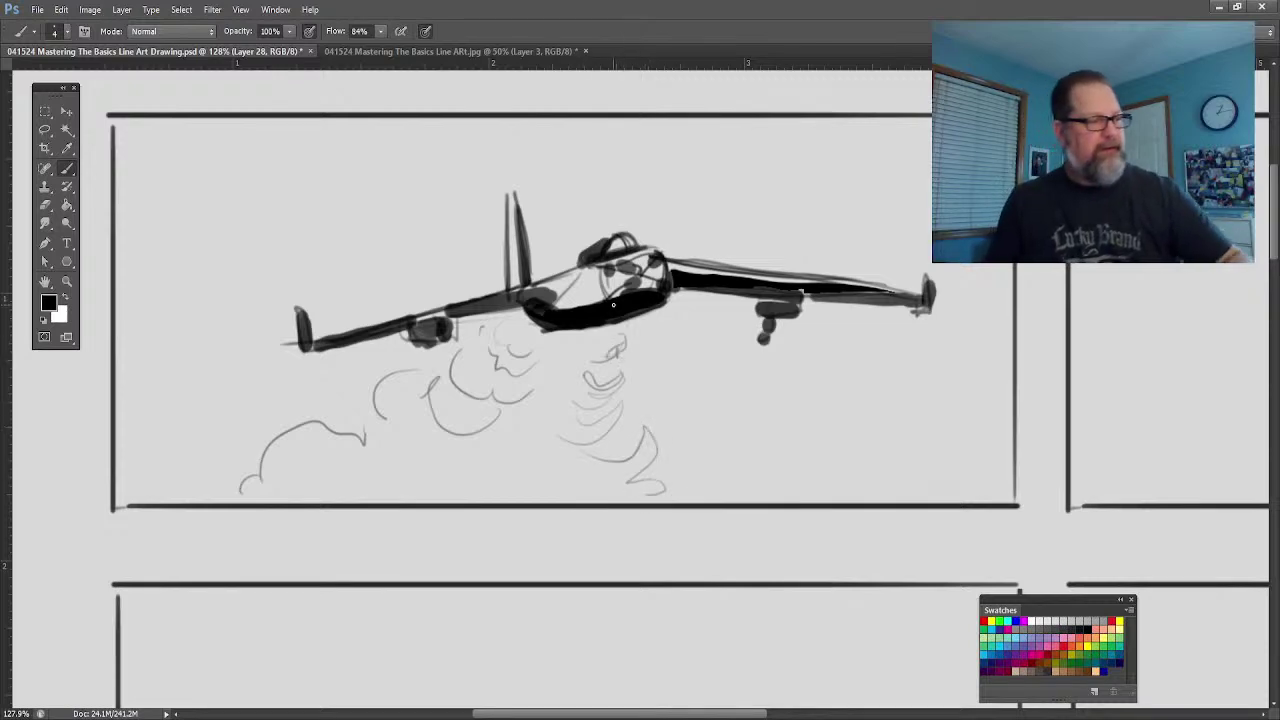
# Step: Select the first frame's interior with a rectangular marquee on the Shots layer and fill it with black
pyautogui.press('z')
pyautogui.moveTo(332, 481); pyautogui.dragTo(308, 455)
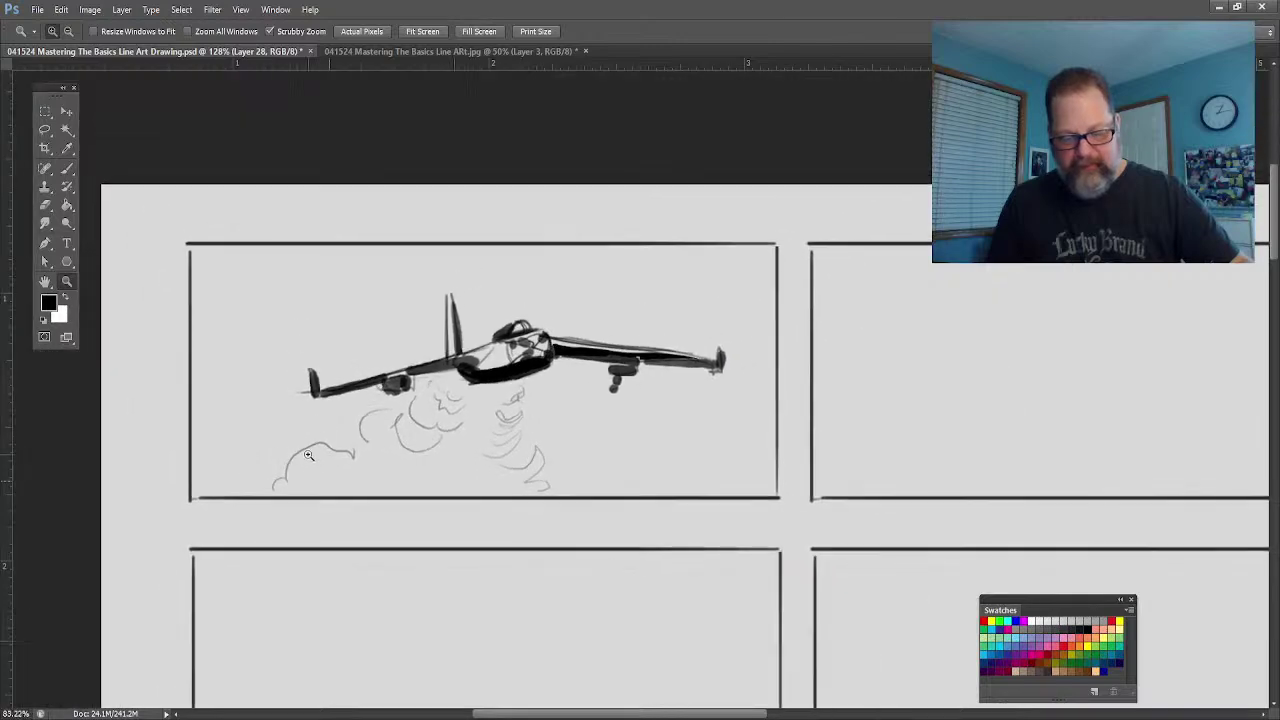
pyautogui.moveTo(759, 714); pyautogui.dragTo(732, 714)
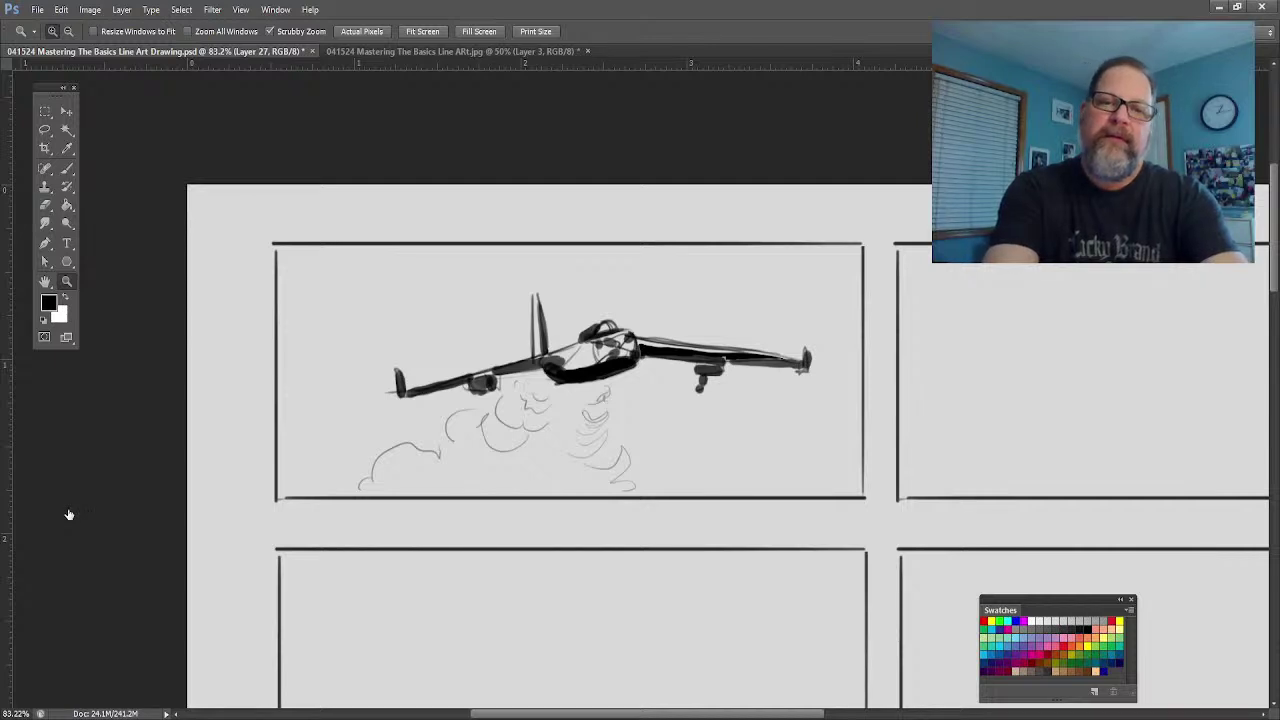
pyautogui.hotkey('alt', '[')
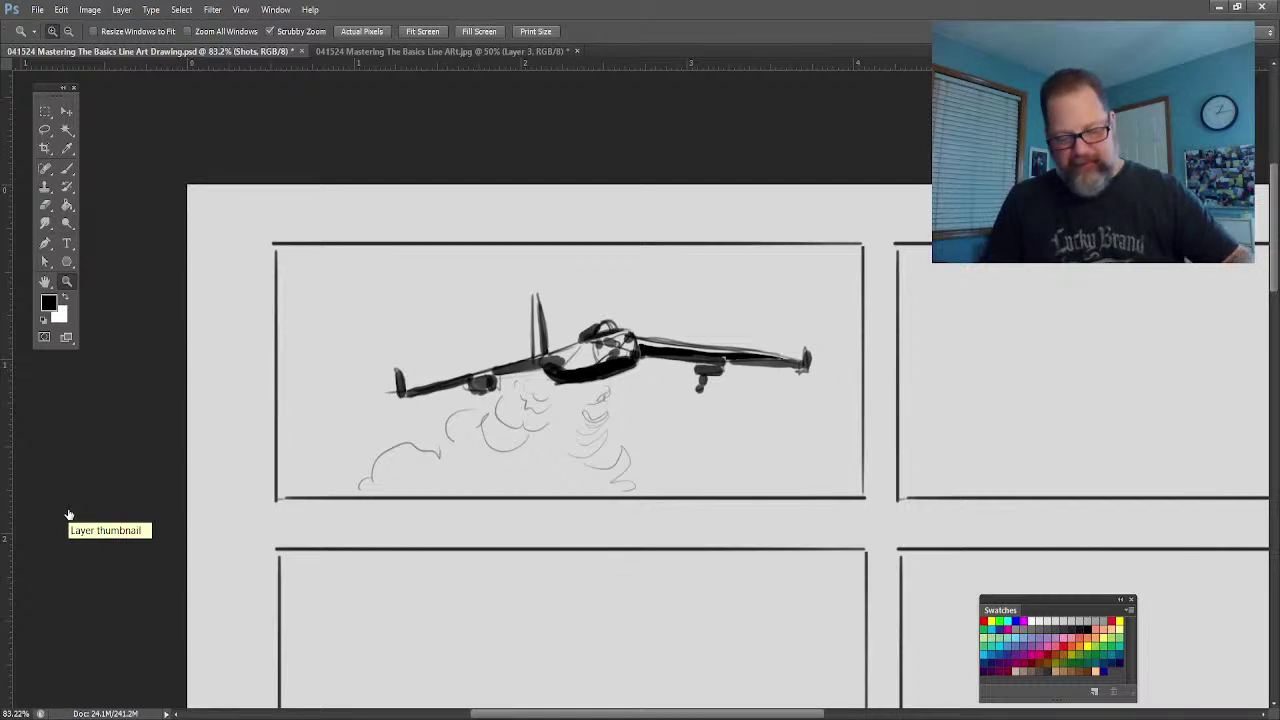
pyautogui.click(45, 111)
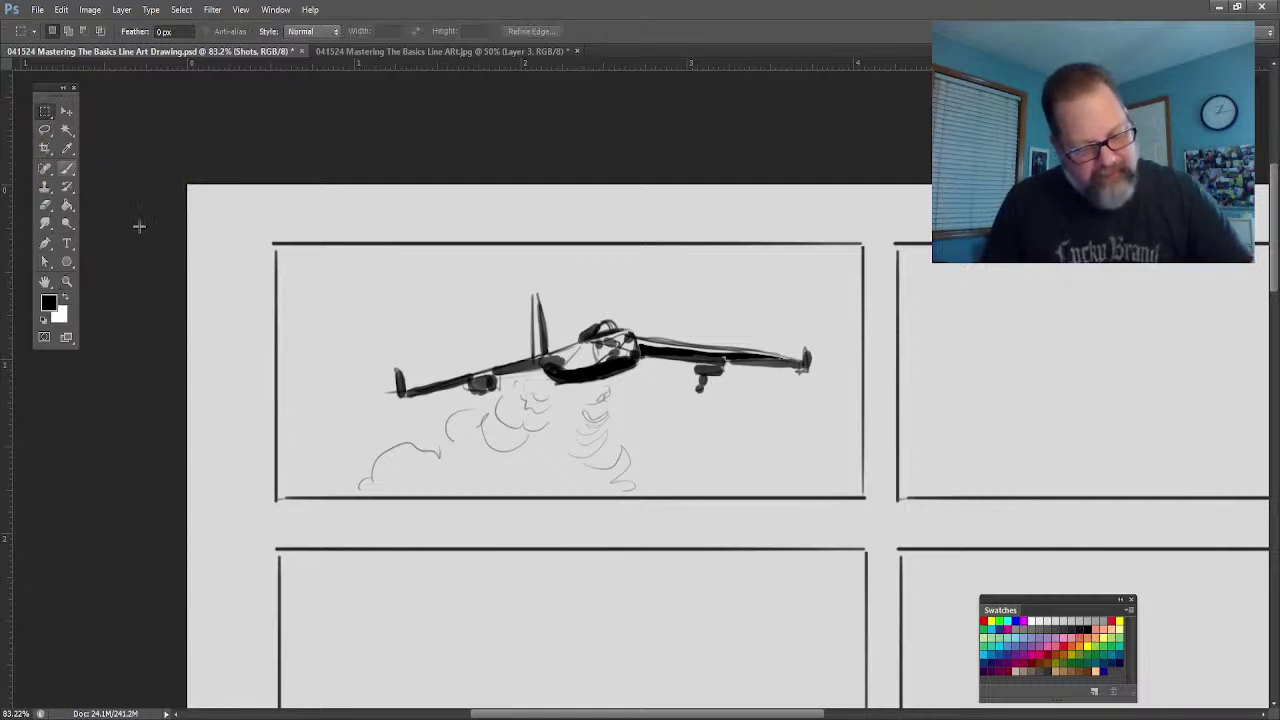
pyautogui.moveTo(277, 242); pyautogui.dragTo(860, 498)
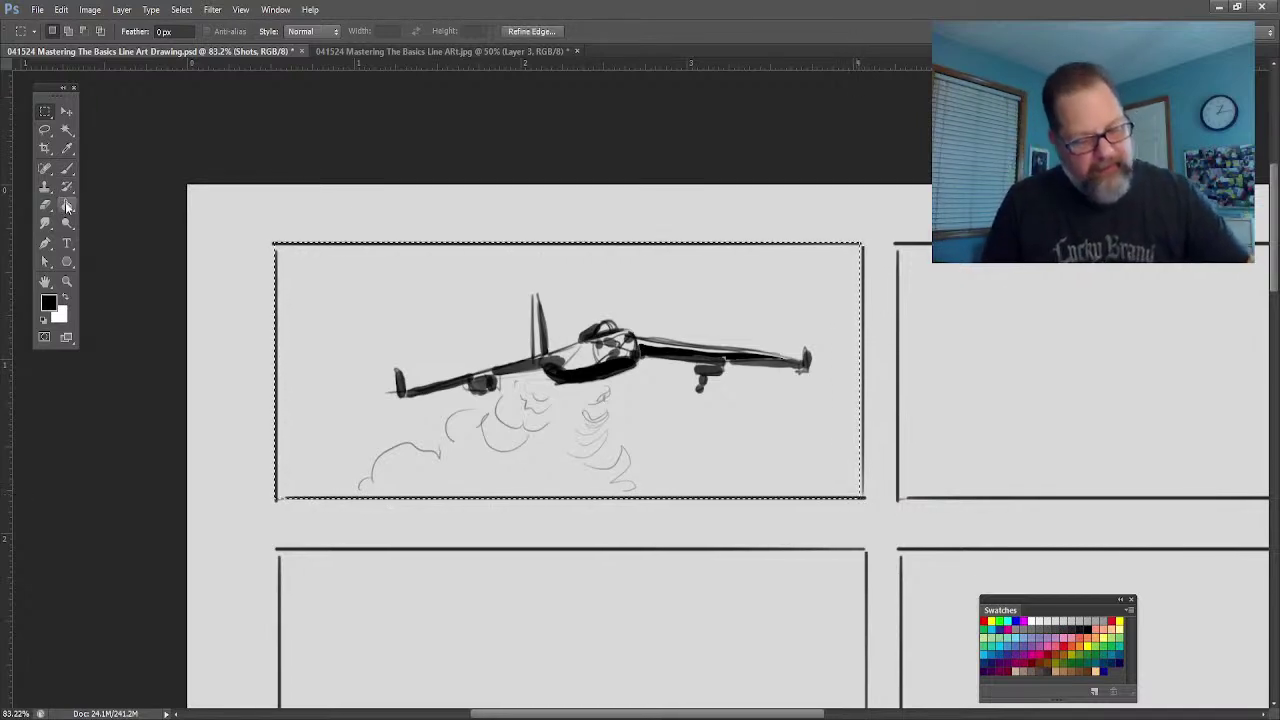
pyautogui.press('g')
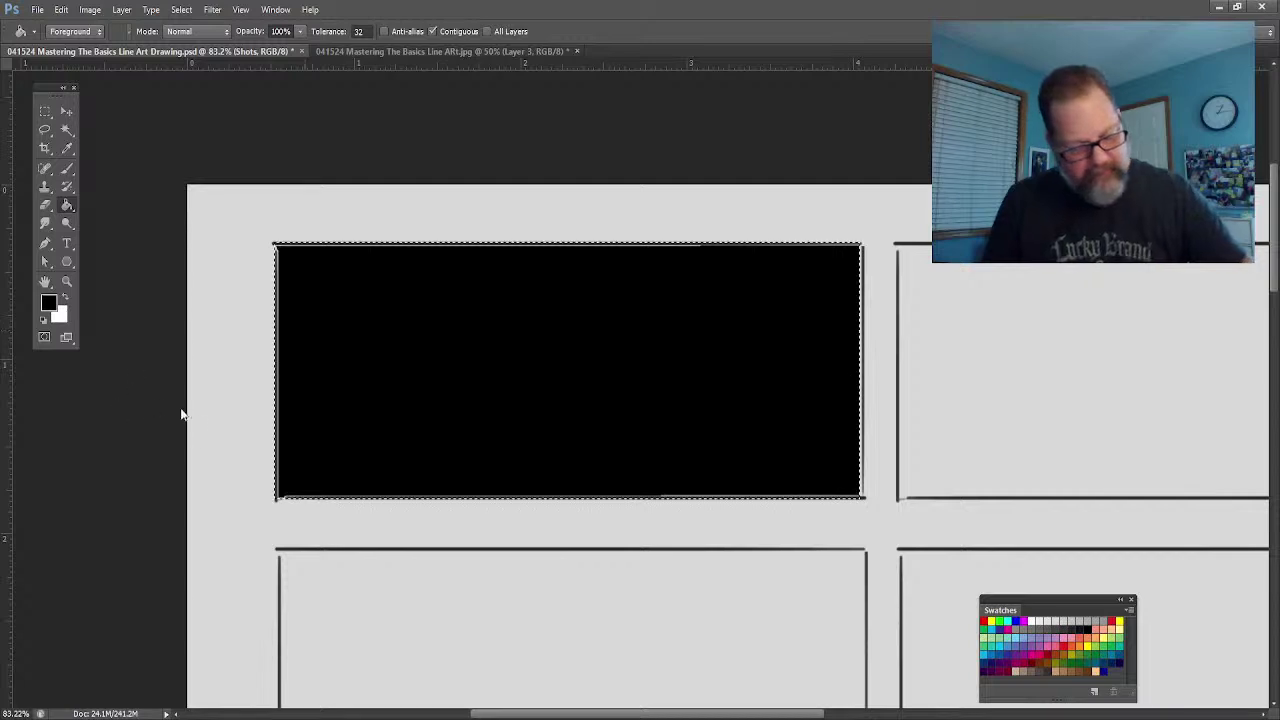
# Step: Lower the Shots layer's opacity until the black fill becomes mid-grey behind the aircraft, comparing it with the full-strength fill
pyautogui.hotkey('ctrl', 'shift', 'alt', 'v')
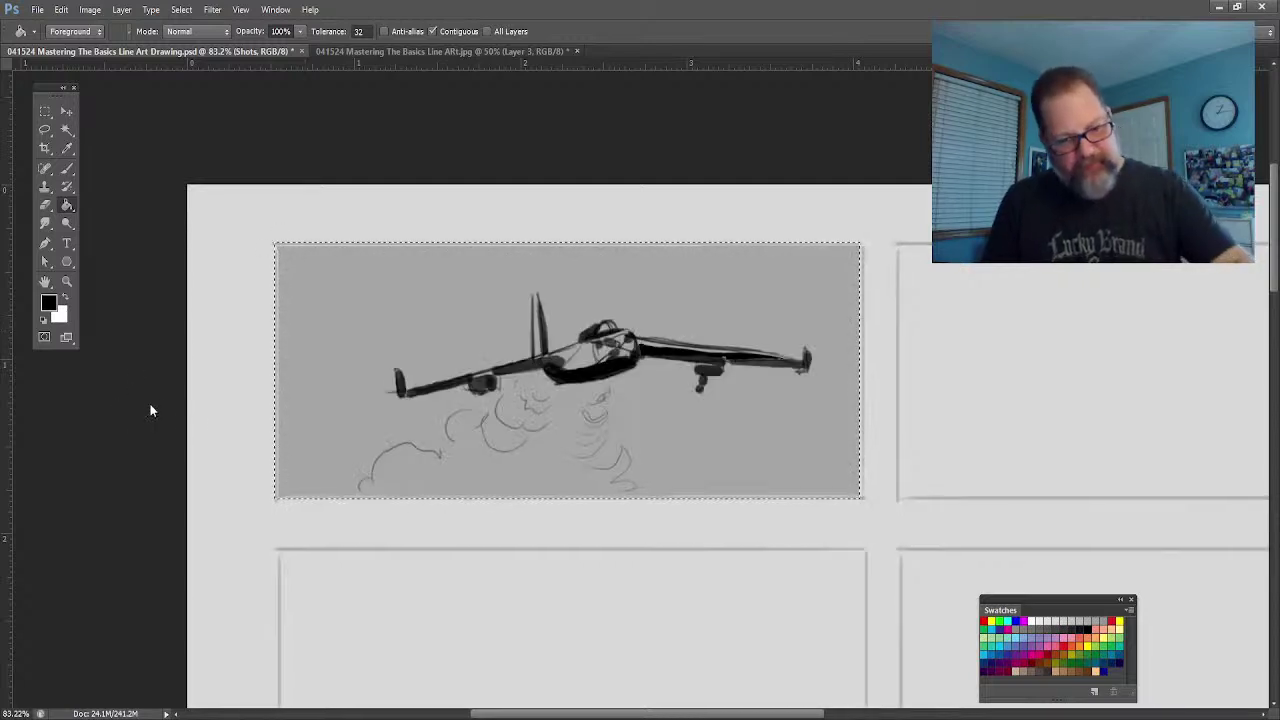
pyautogui.hotkey('ctrl', 'z')
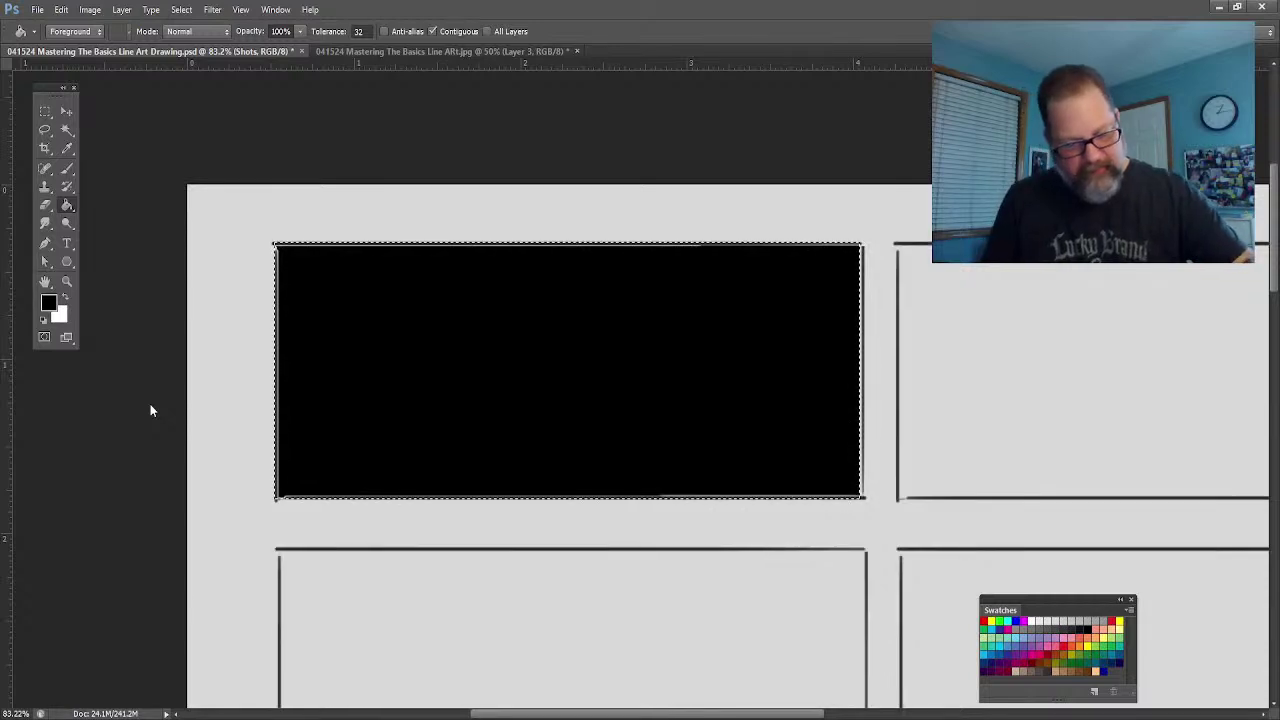
pyautogui.hotkey('ctrl', 'z')
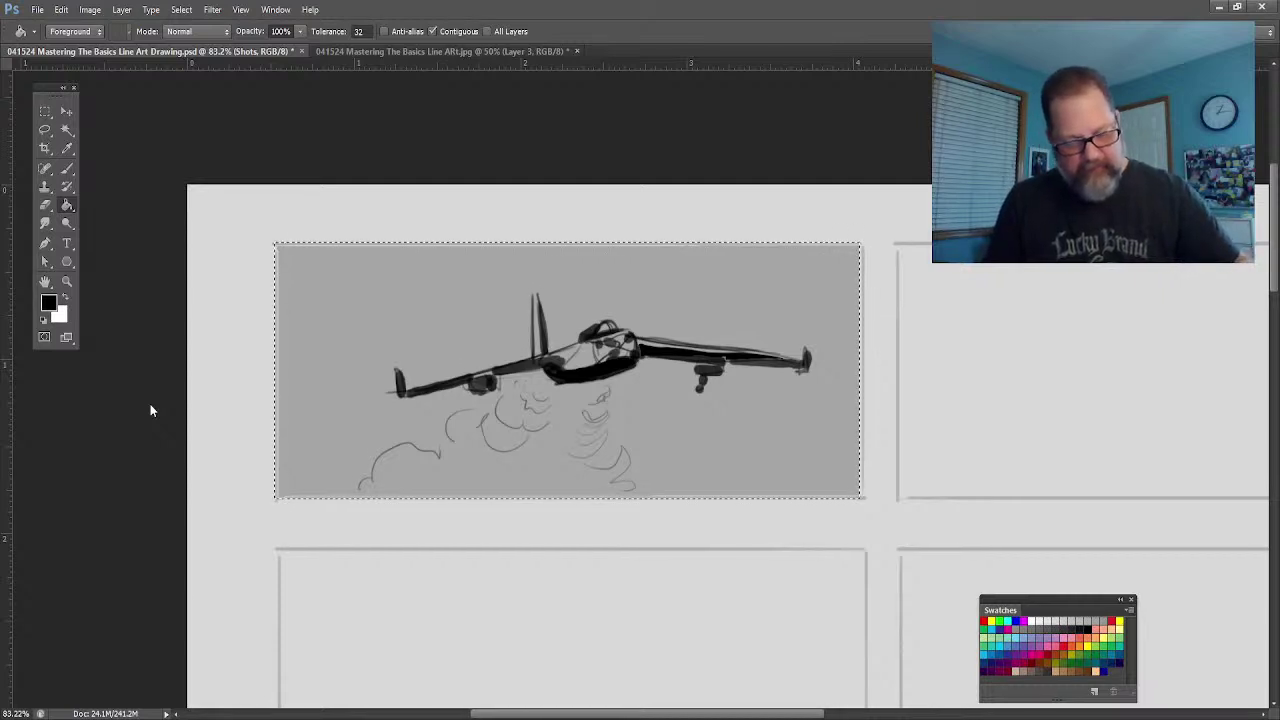
# Step: Select the first frame with a rectangular marquee reaching beyond its border and delete its outline and grey fill from the Shots layer
pyautogui.press('m')
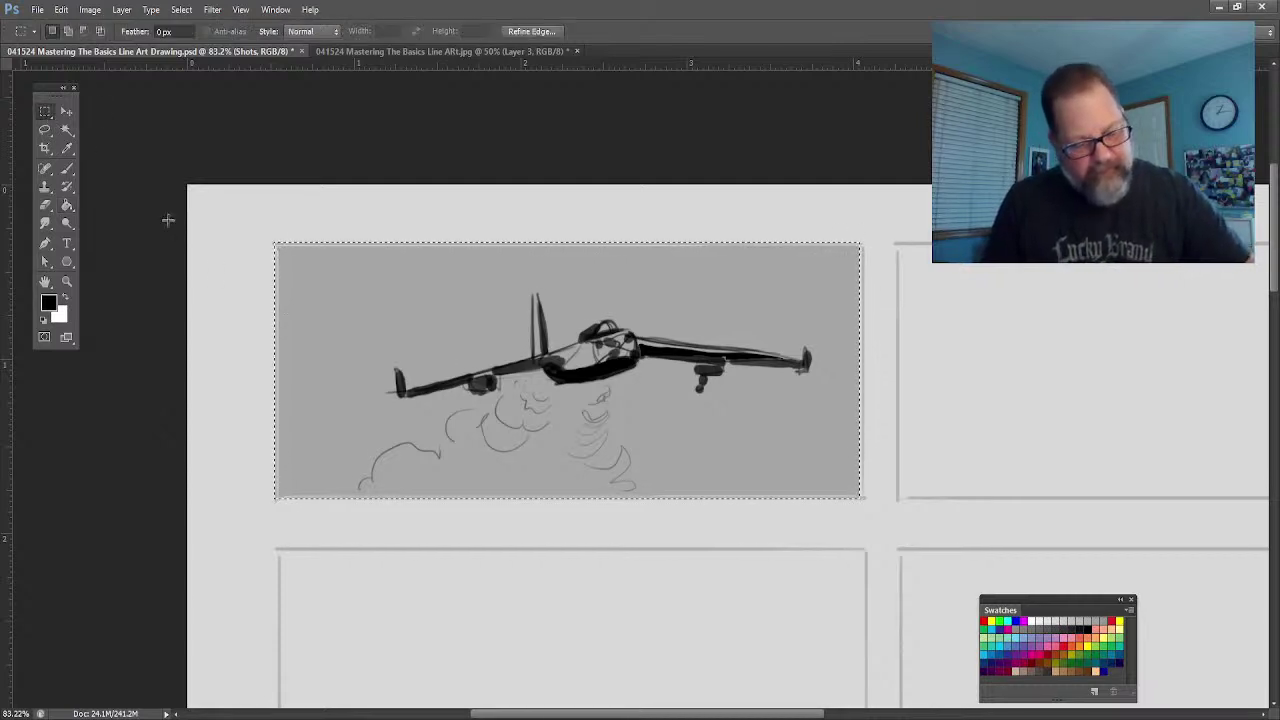
pyautogui.moveTo(238, 214)
pyautogui.mouseDown()
pyautogui.moveTo(289, 252)
pyautogui.moveTo(869, 480)
pyautogui.moveTo(870, 521)
pyautogui.mouseUp()
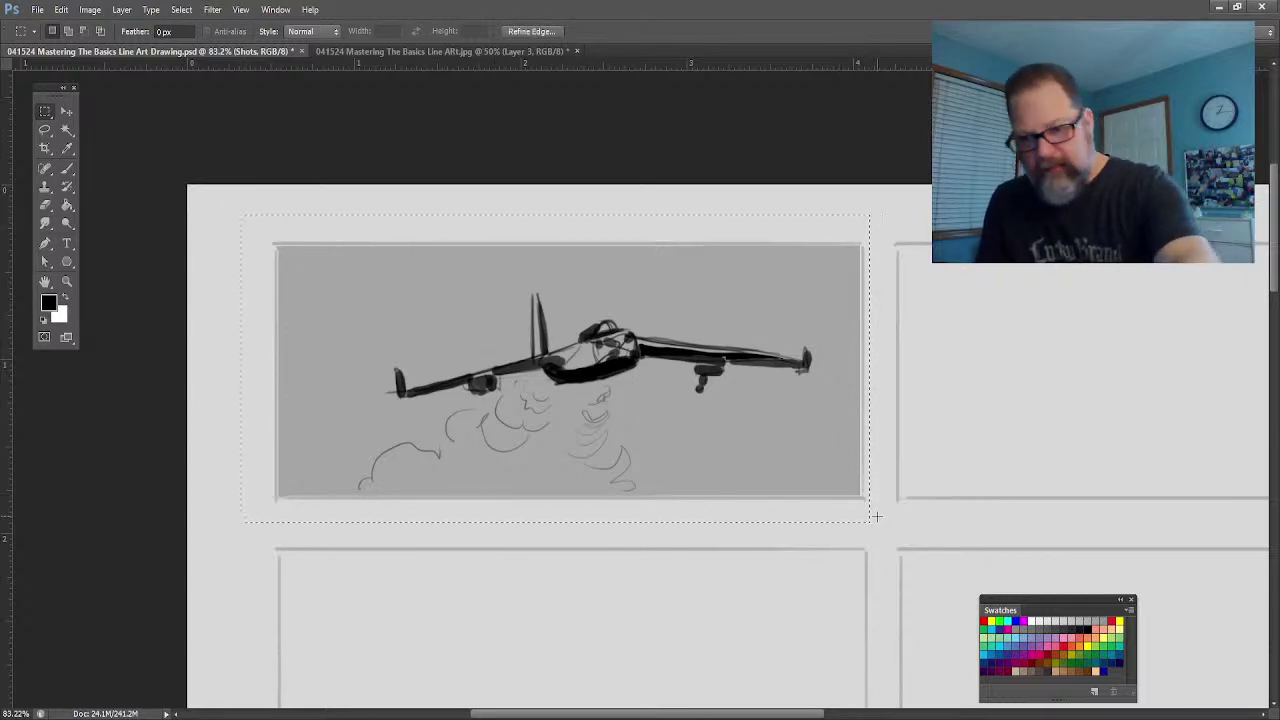
pyautogui.press('Delete')
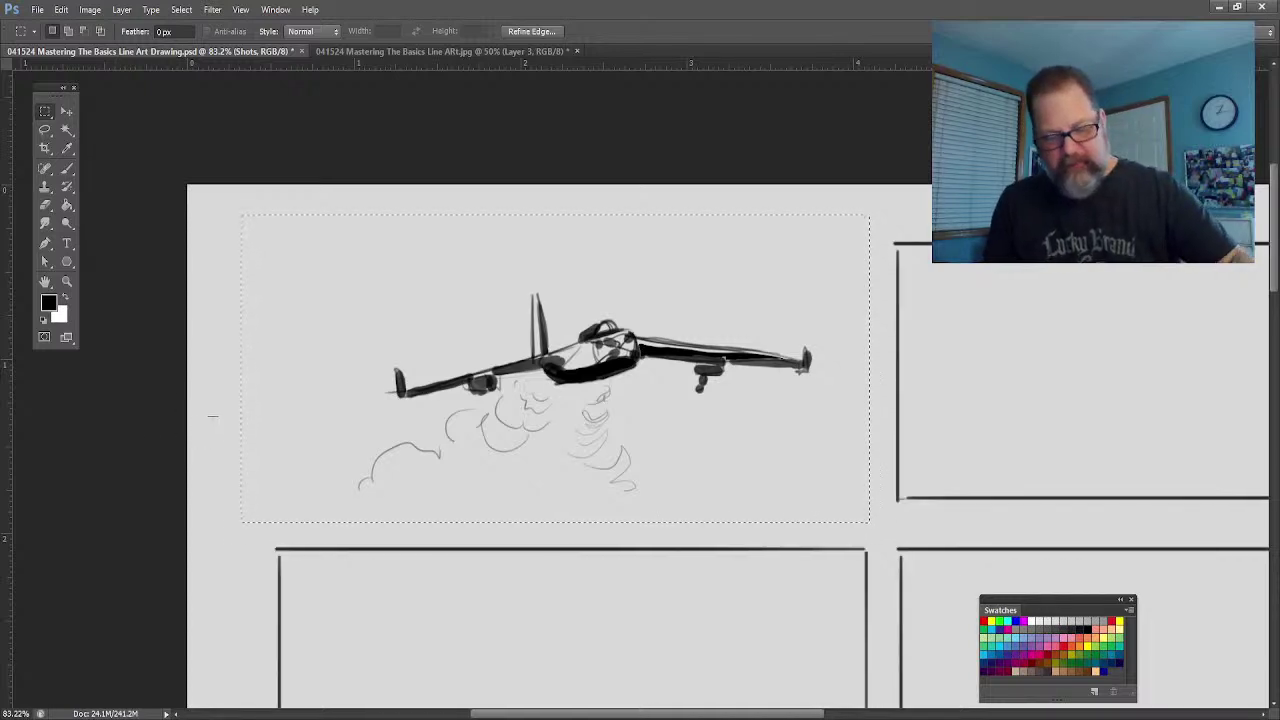
pyautogui.hotkey('ctrl', 'd')
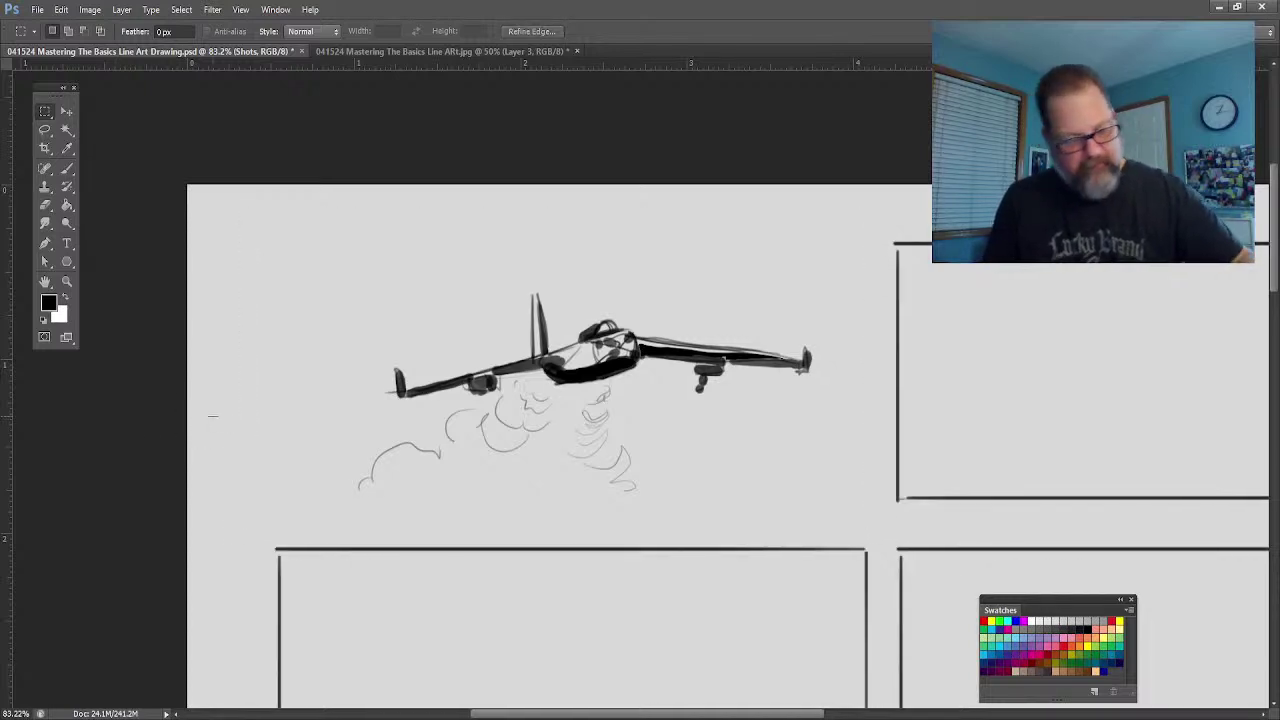
# Step: Copy the second frame's border to a new layer and move the copy around the aircraft as the first frame's border
pyautogui.hotkey('ctrl', '-')
pyautogui.hotkey('ctrl', '-')
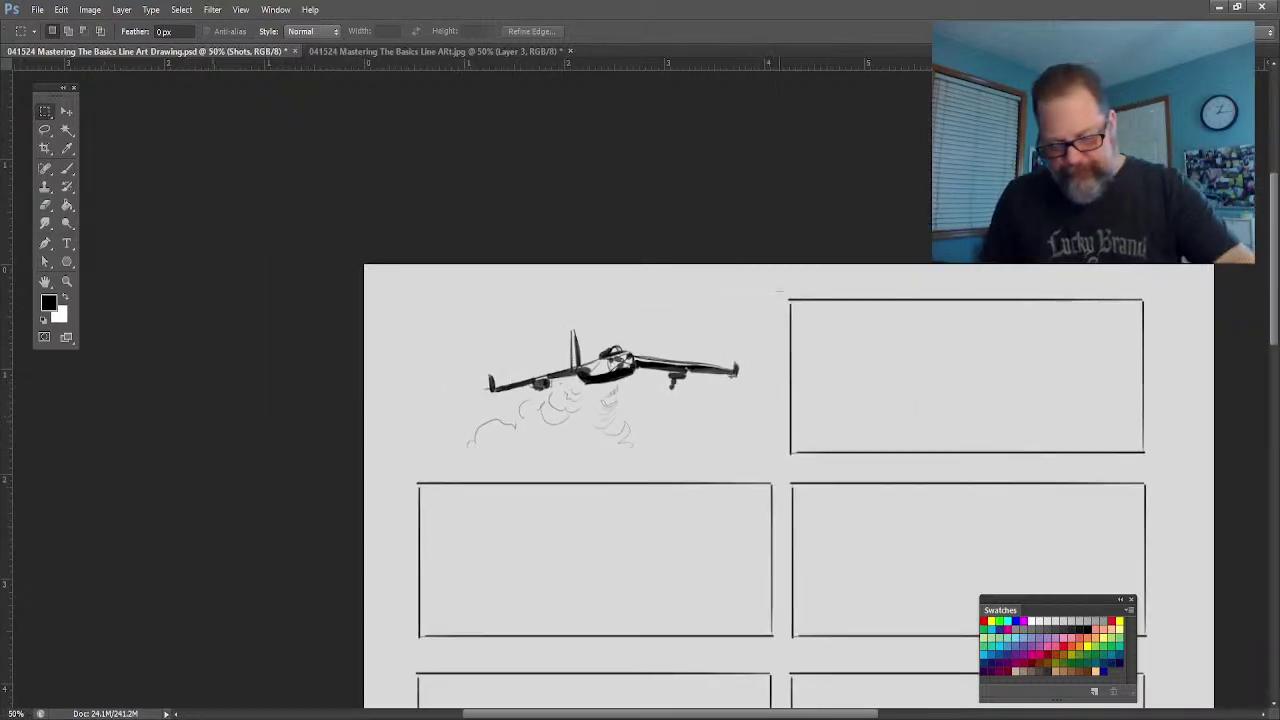
pyautogui.moveTo(778, 290); pyautogui.dragTo(1163, 469)
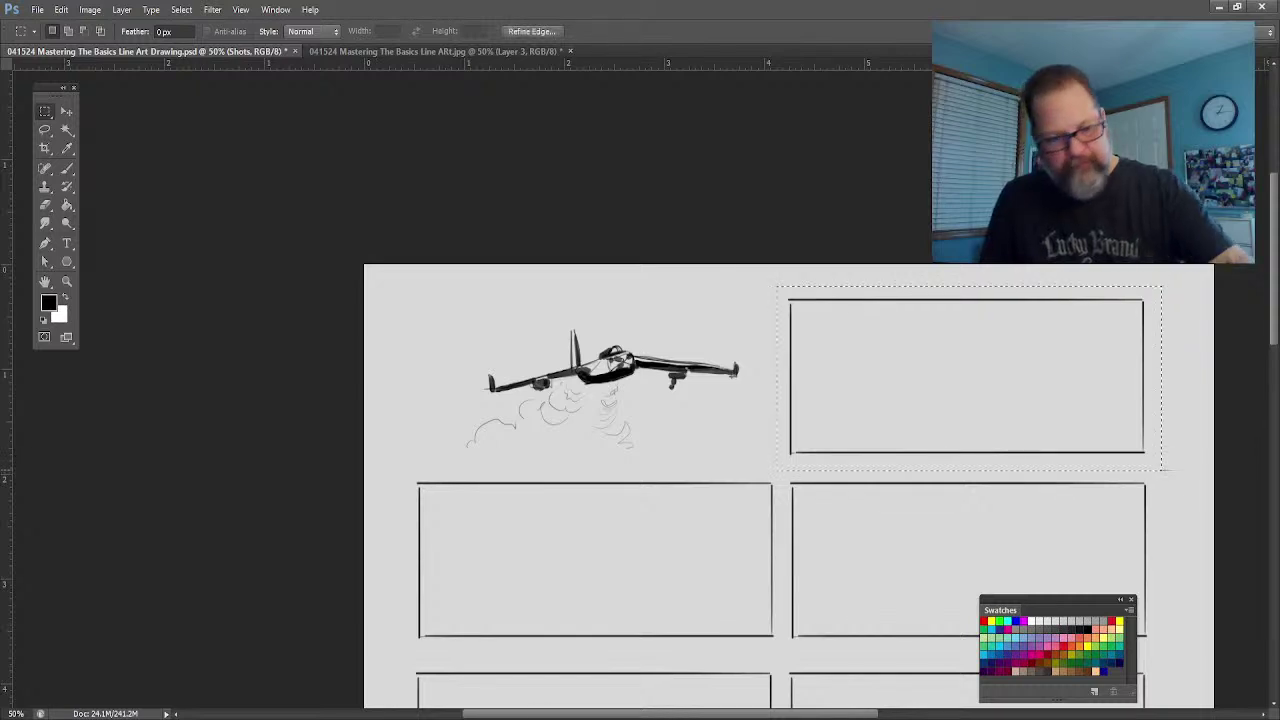
pyautogui.hotkey('ctrl', 'j')
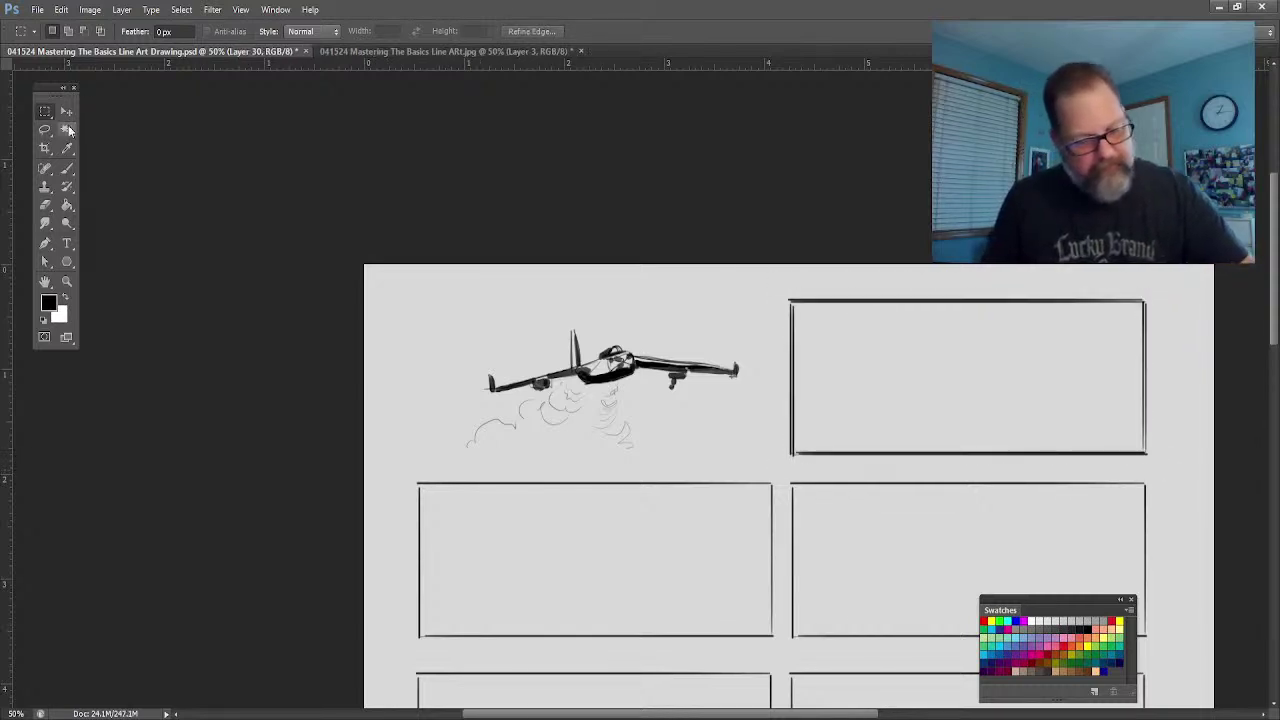
pyautogui.click(67, 111)
pyautogui.moveTo(836, 380); pyautogui.dragTo(481, 384)
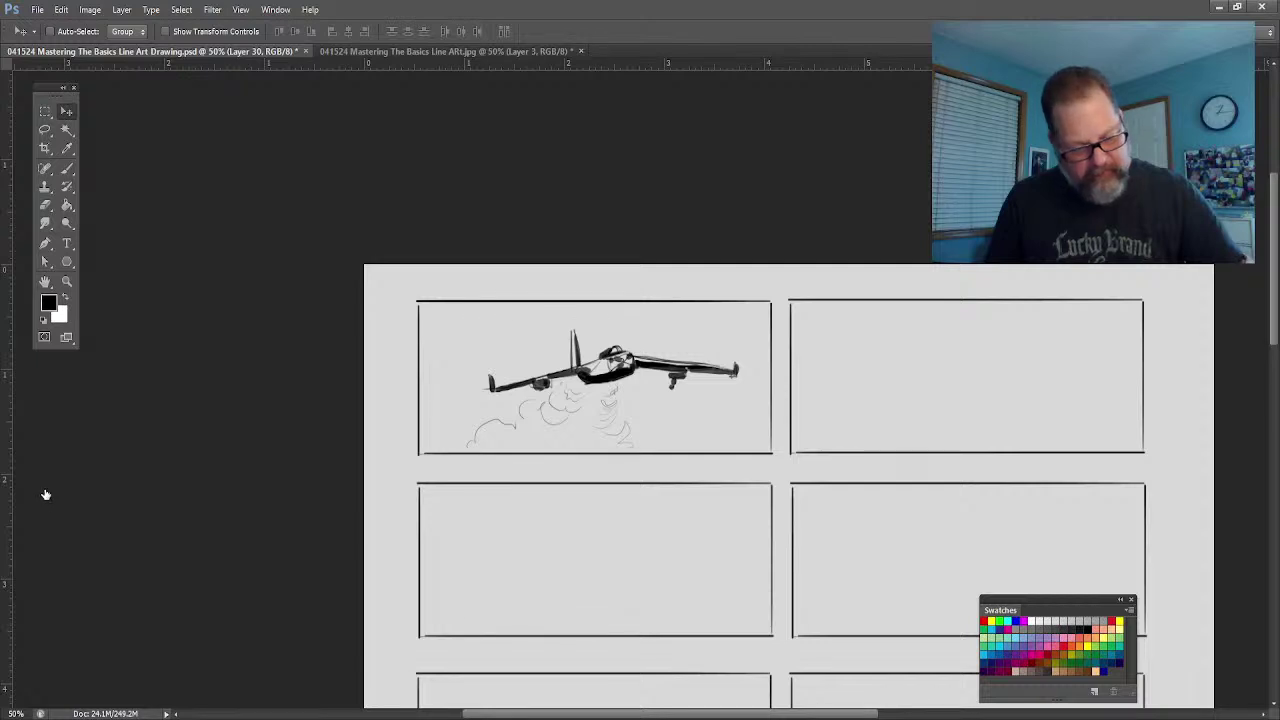
# Step: Fill the first frame's interior with black on Layer 29 and lower that layer's opacity until the fill is mid-grey
pyautogui.hotkey('ctrl', 'z')
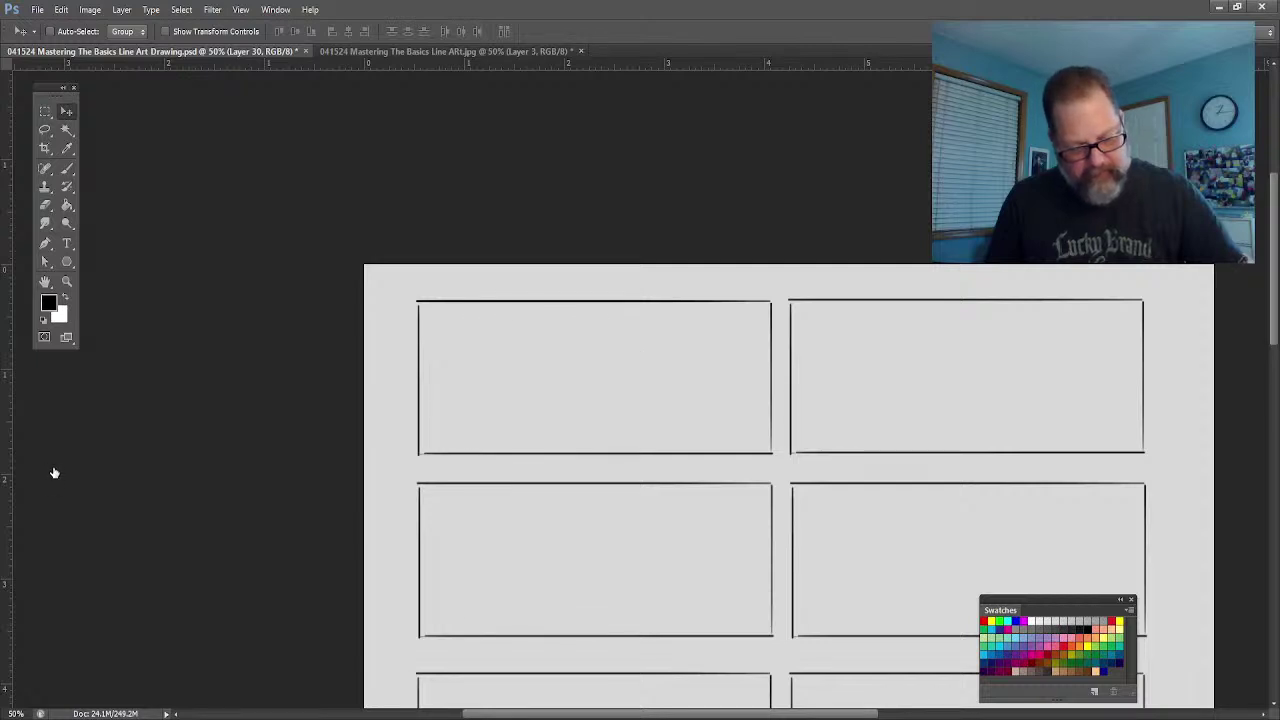
pyautogui.hotkey('ctrl', 'z')
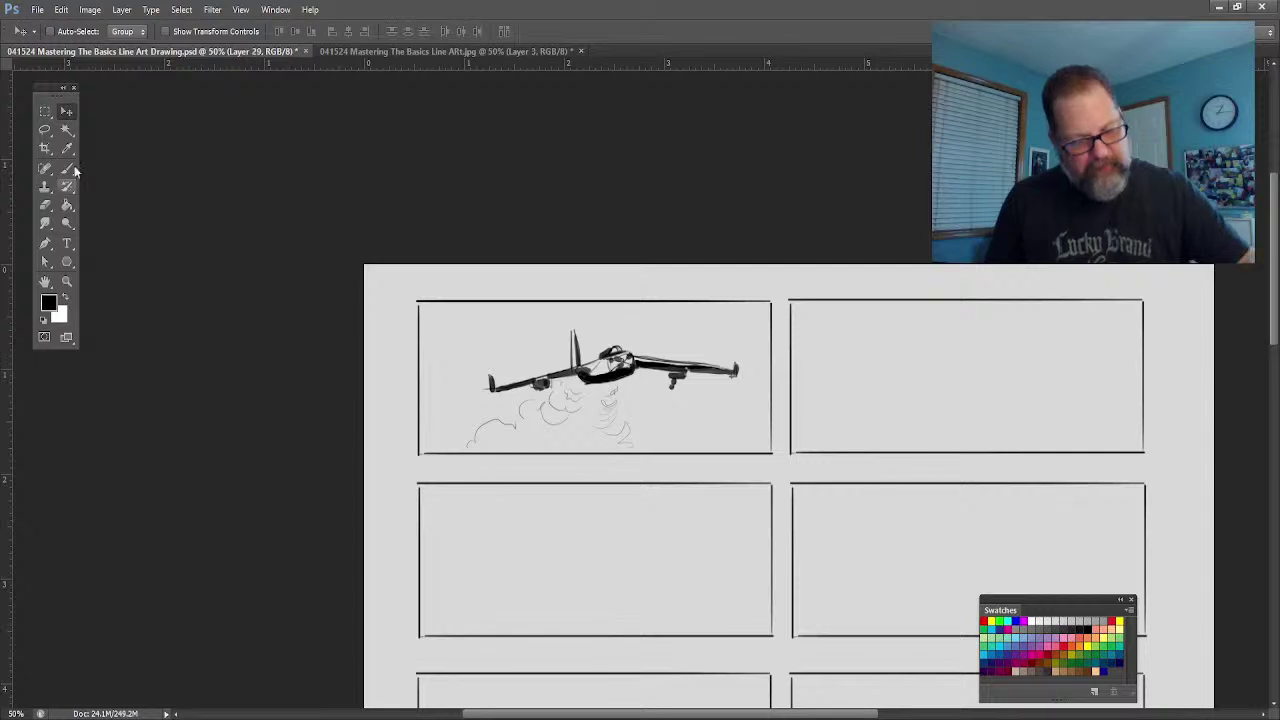
pyautogui.press('m')
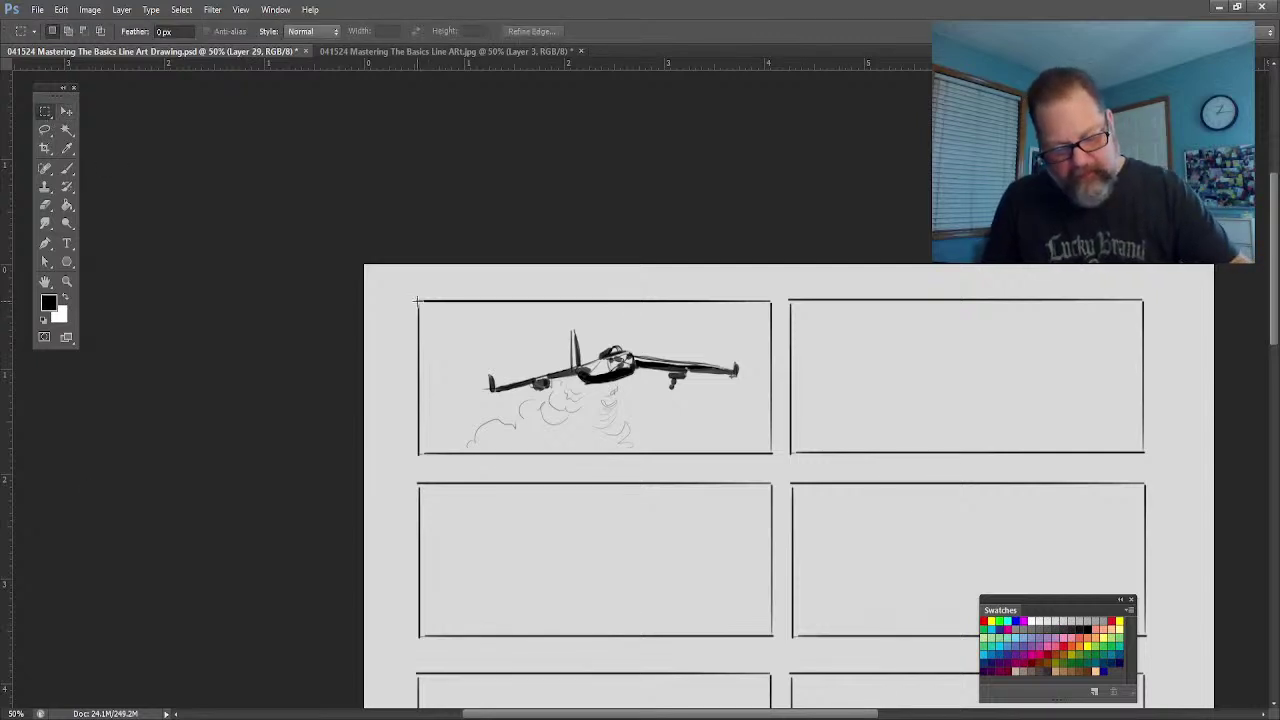
pyautogui.moveTo(418, 300); pyautogui.dragTo(769, 453)
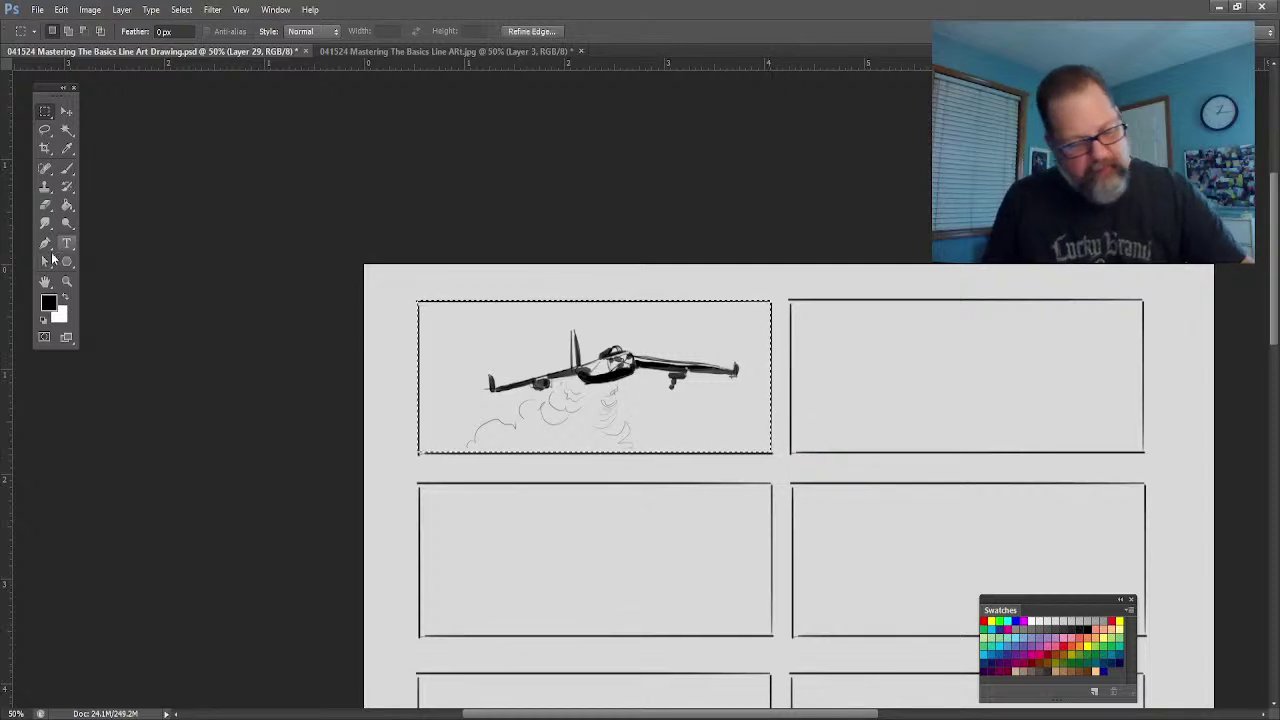
pyautogui.click(67, 205)
pyautogui.click(440, 372)
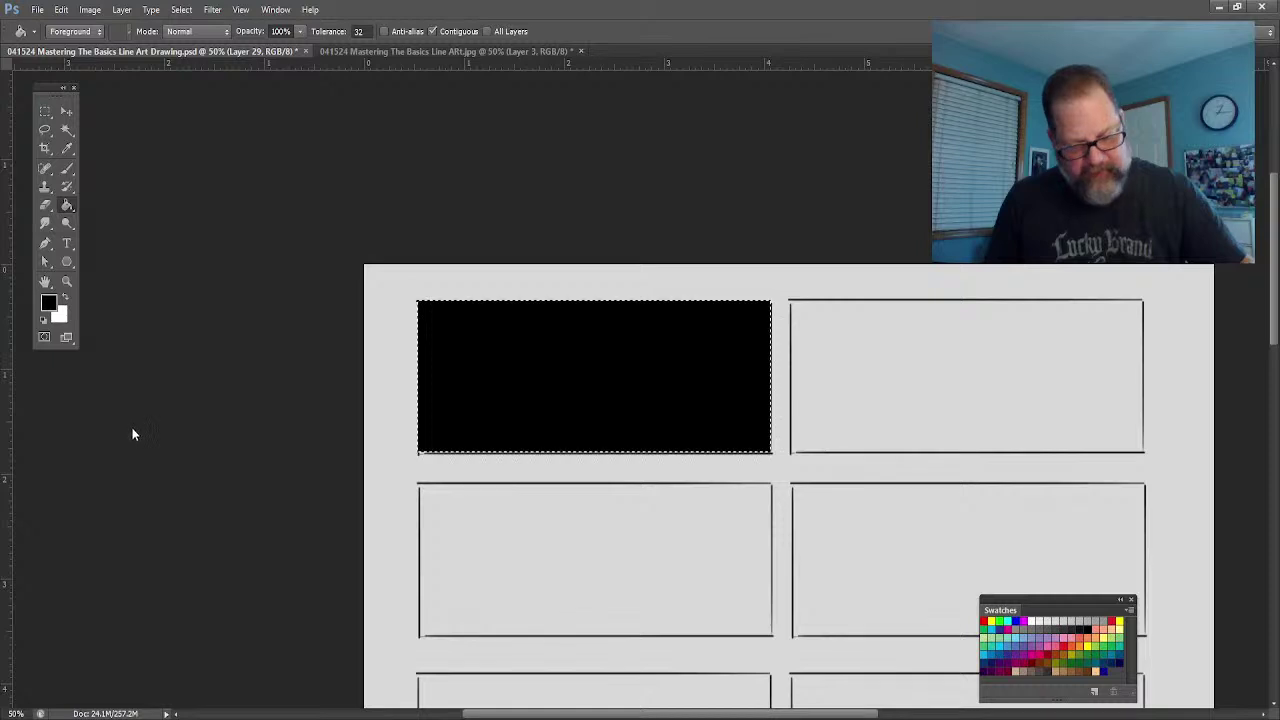
pyautogui.press('3')
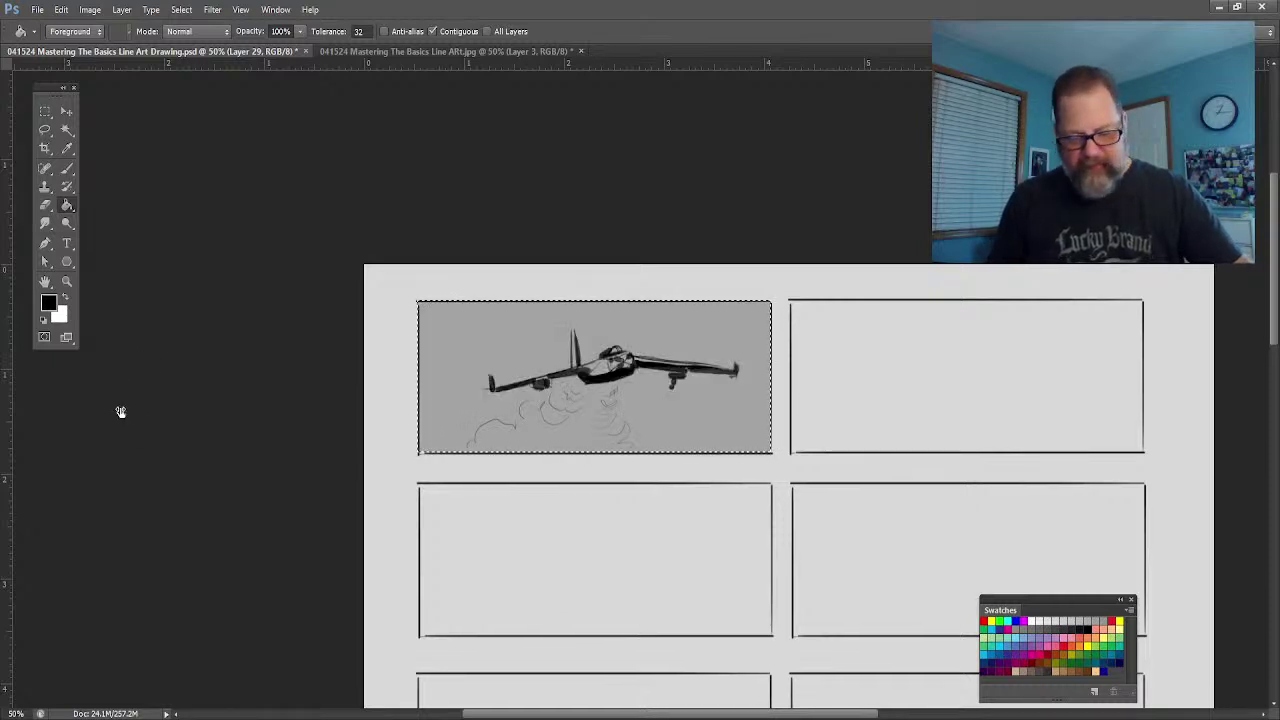
# Step: Lasso the billowing smoke plume from the fuselage's underside to the frame's lower edge and fill it with the white background color
pyautogui.press('z')
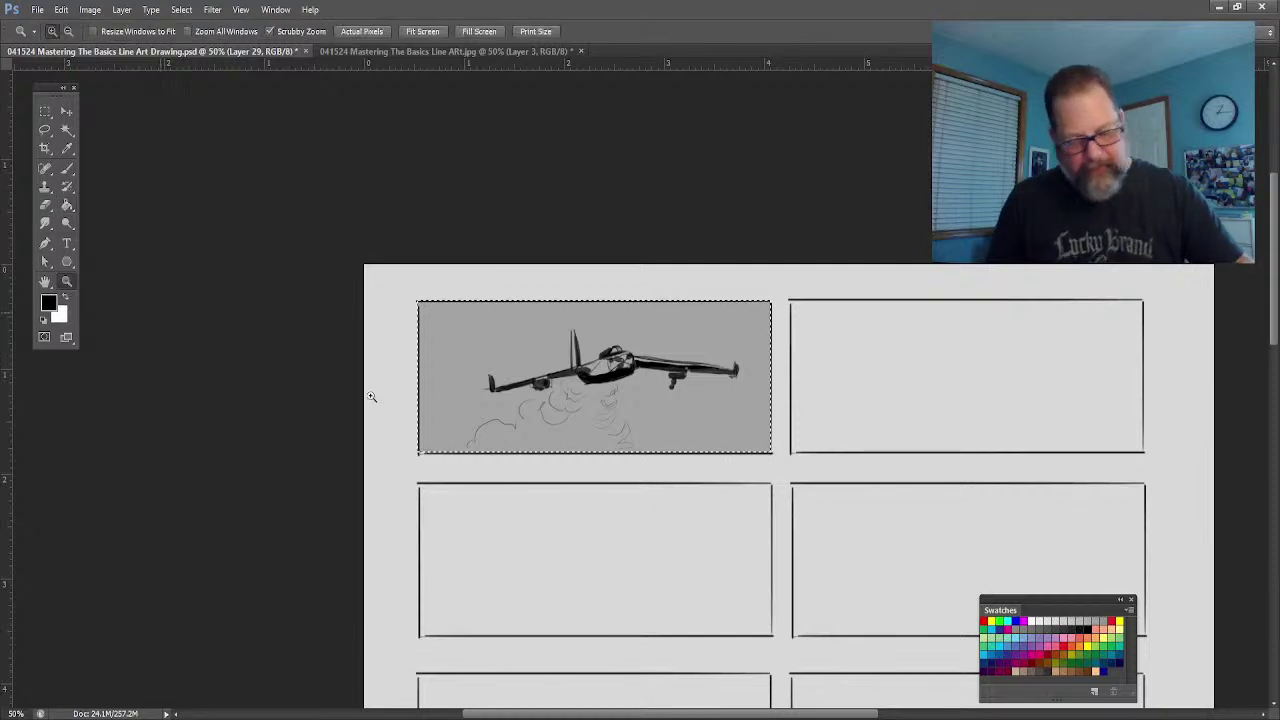
pyautogui.moveTo(540, 393); pyautogui.dragTo(640, 393)
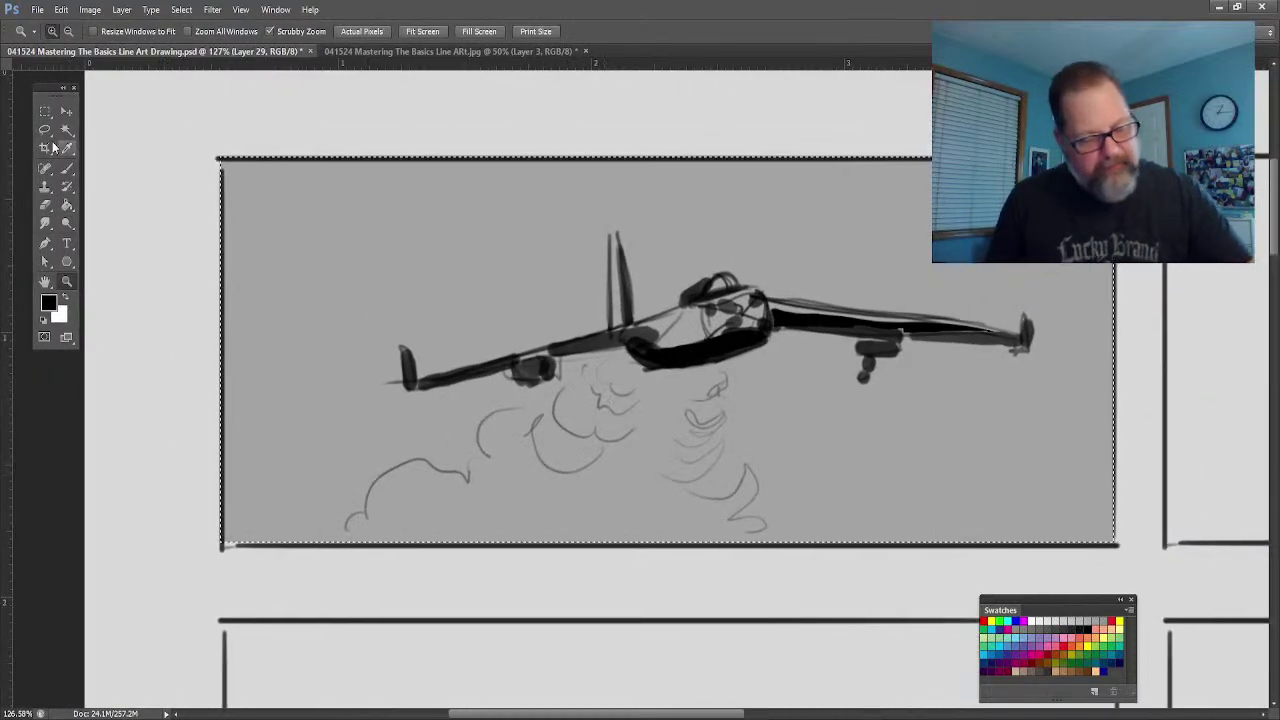
pyautogui.click(45, 130)
pyautogui.hotkey('ctrl', 'd')
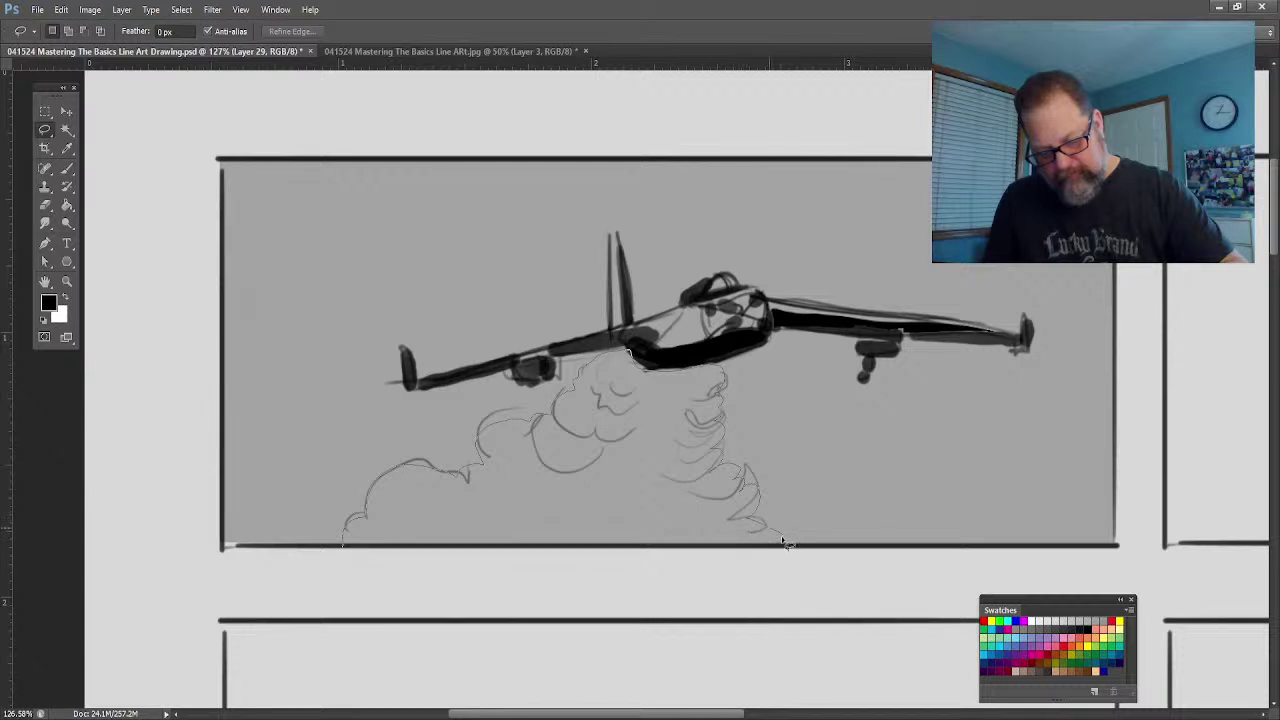
pyautogui.moveTo(768, 555)
pyautogui.mouseDown()
pyautogui.moveTo(334, 558)
pyautogui.moveTo(352, 532)
pyautogui.mouseUp()
pyautogui.hotkey('ctrl', 'BackSpace')
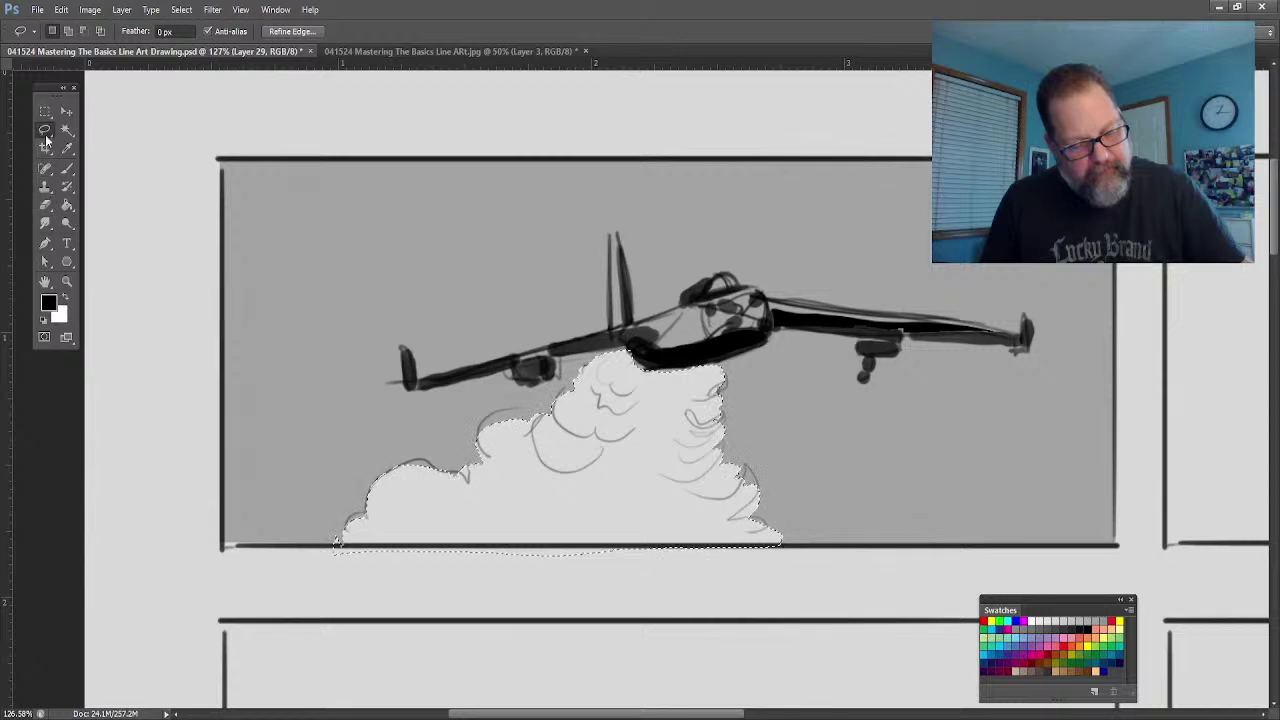
# Step: Lasso the aircraft's tail fin, canopy, fuselage and wings, fill the selection with white and deselect
pyautogui.moveTo(612, 330); pyautogui.dragTo(613, 237)
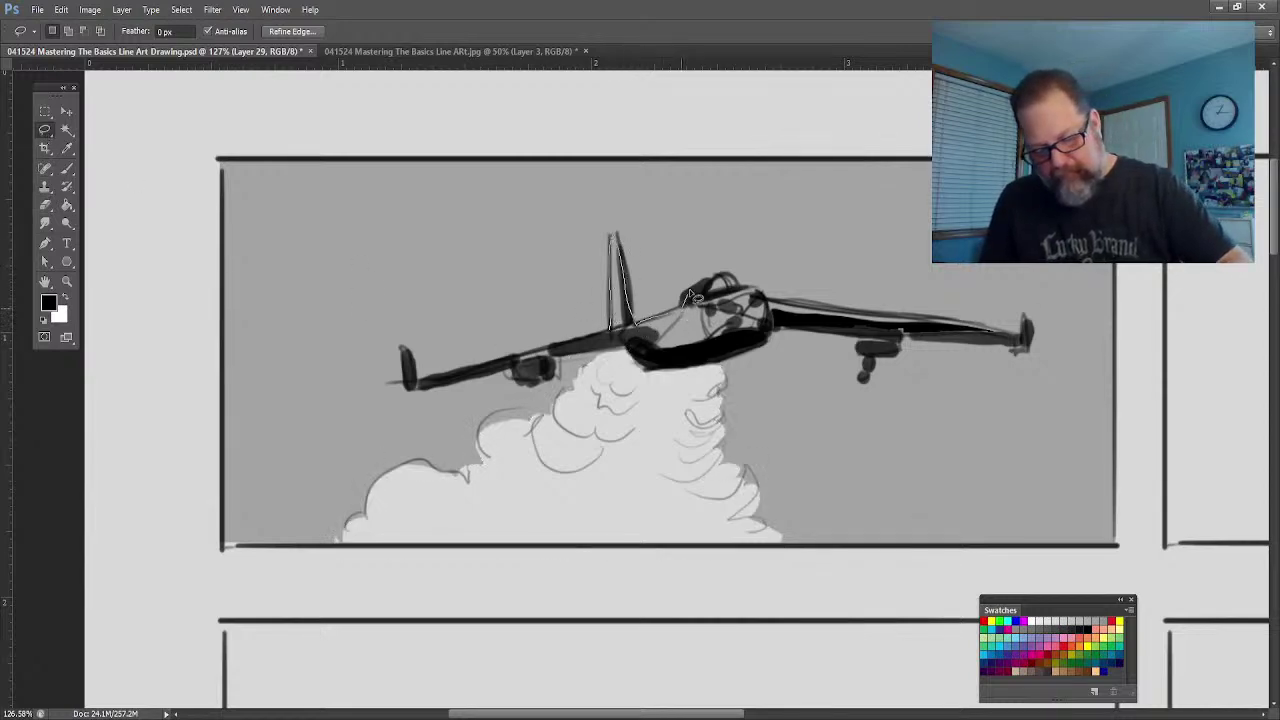
pyautogui.moveTo(690, 296)
pyautogui.mouseDown()
pyautogui.moveTo(735, 283)
pyautogui.moveTo(782, 310)
pyautogui.moveTo(1023, 347)
pyautogui.moveTo(770, 324)
pyautogui.moveTo(705, 365)
pyautogui.moveTo(657, 362)
pyautogui.moveTo(614, 336)
pyautogui.moveTo(557, 355)
pyautogui.moveTo(557, 380)
pyautogui.moveTo(485, 374)
pyautogui.moveTo(567, 354)
pyautogui.mouseUp()
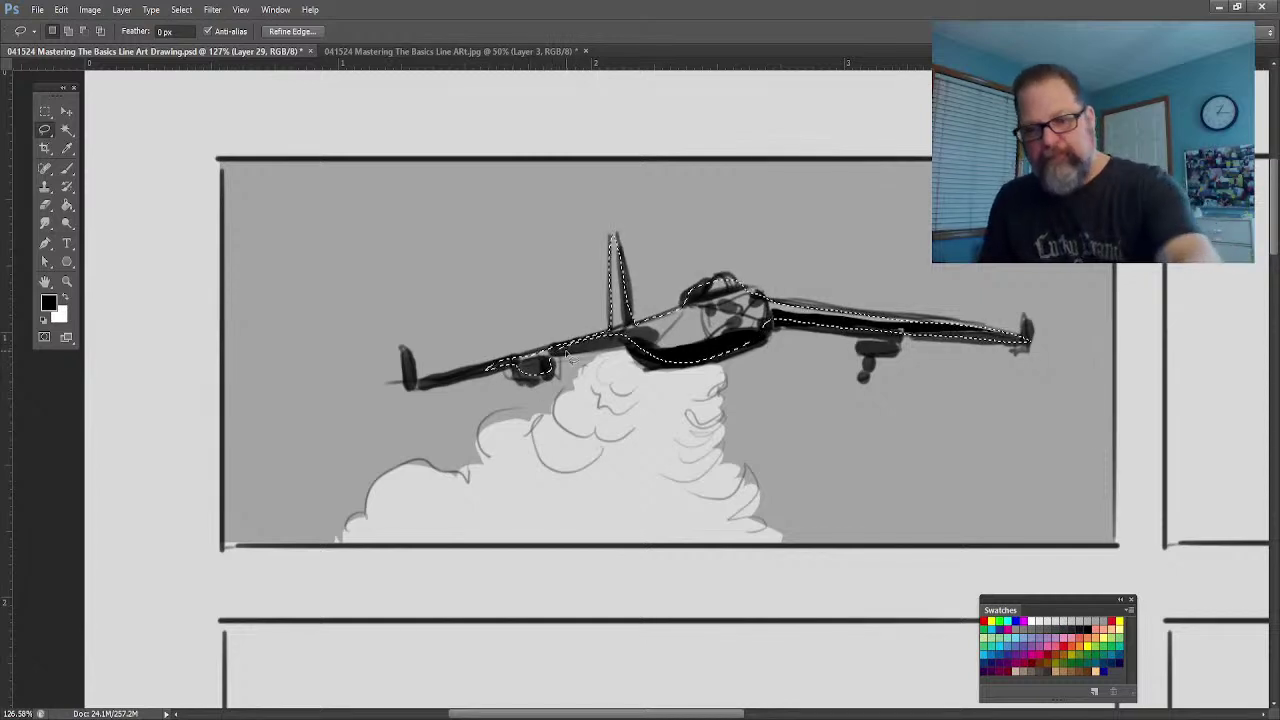
pyautogui.hotkey('ctrl', 'BackSpace')
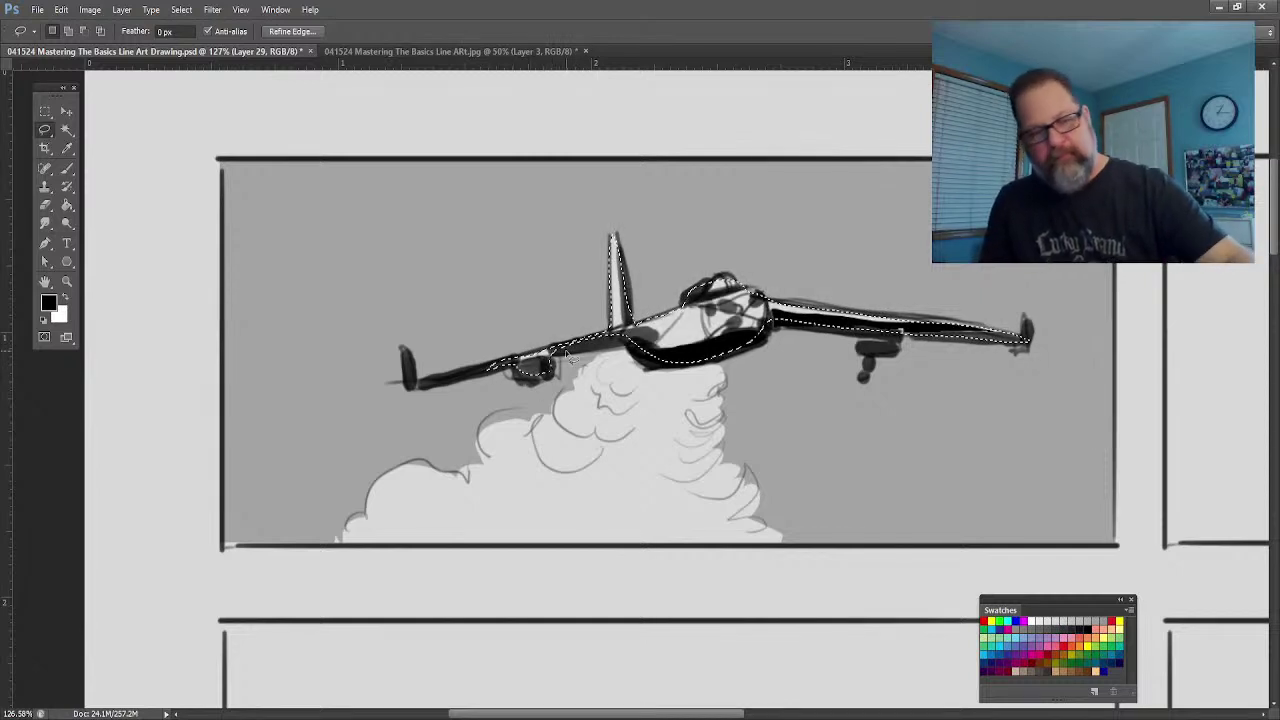
pyautogui.hotkey('ctrl', 'd')
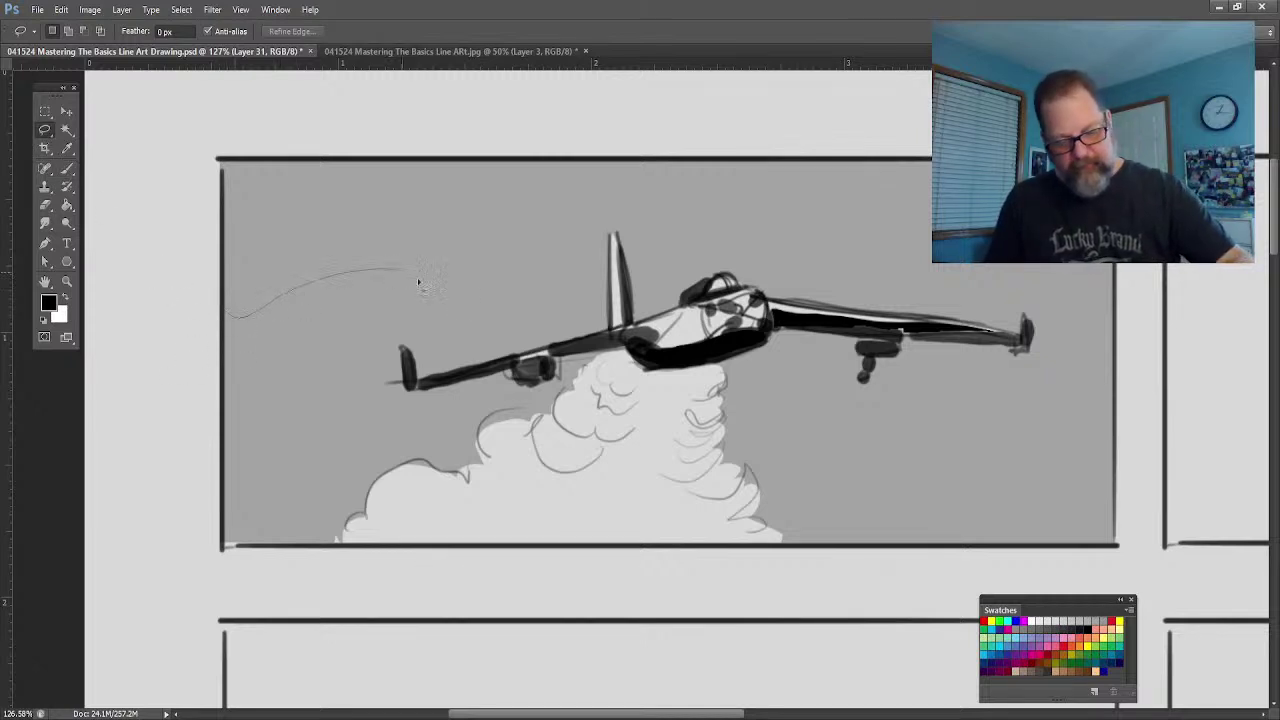
# Step: Lasso wavy cloud bands across the frame on Layer 31, fill them with black and lower the layer's opacity to dark grey
pyautogui.moveTo(601, 309); pyautogui.dragTo(834, 231)
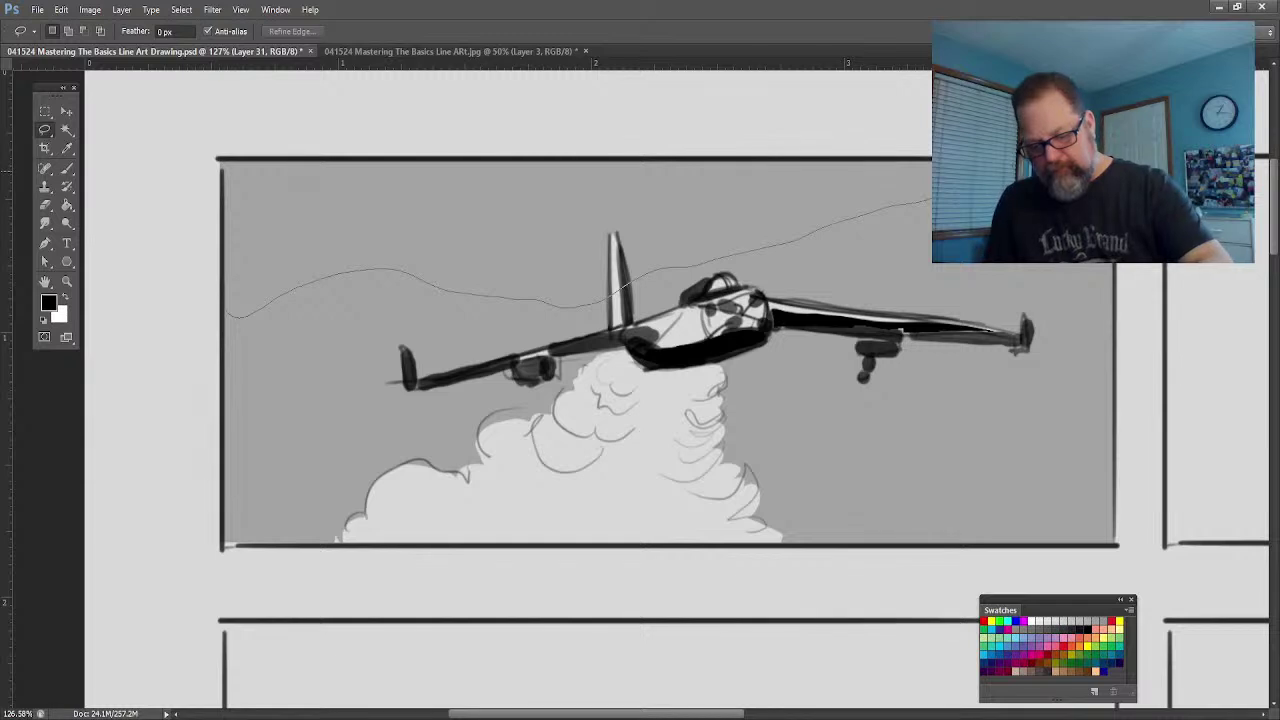
pyautogui.moveTo(842, 285)
pyautogui.mouseDown()
pyautogui.moveTo(712, 316)
pyautogui.moveTo(516, 336)
pyautogui.moveTo(337, 388)
pyautogui.mouseUp()
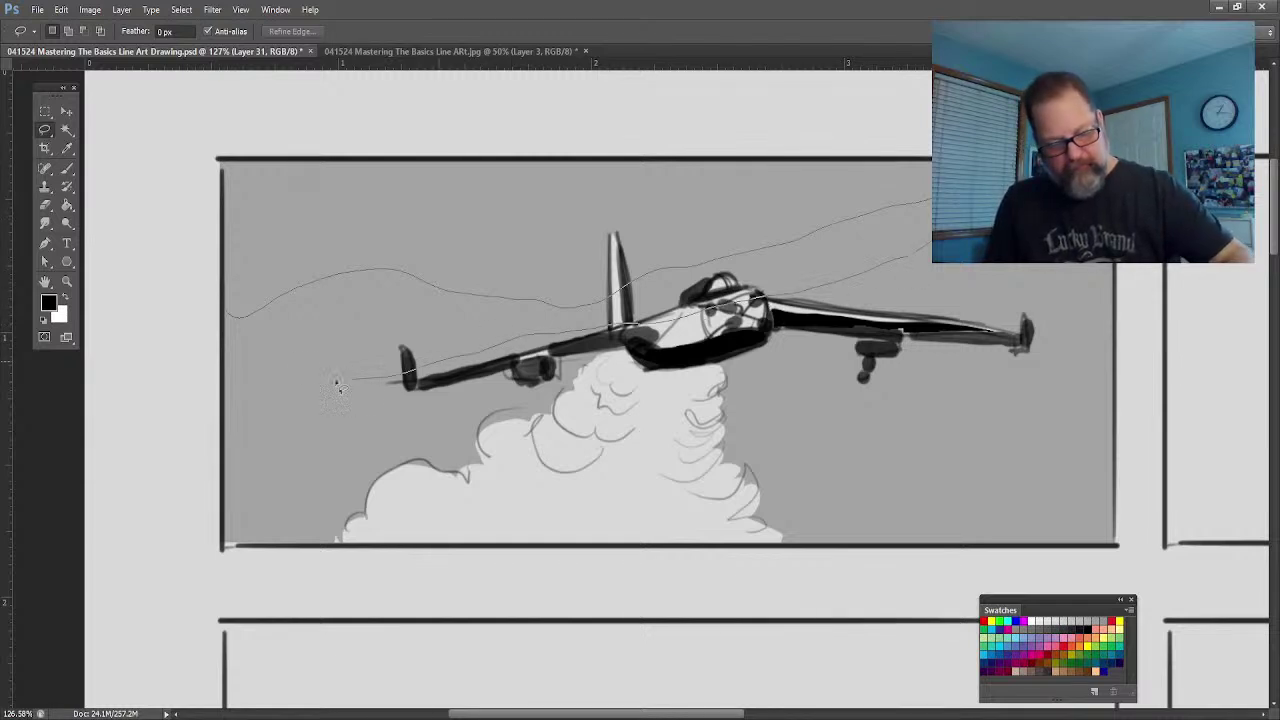
pyautogui.moveTo(211, 371); pyautogui.dragTo(213, 375)
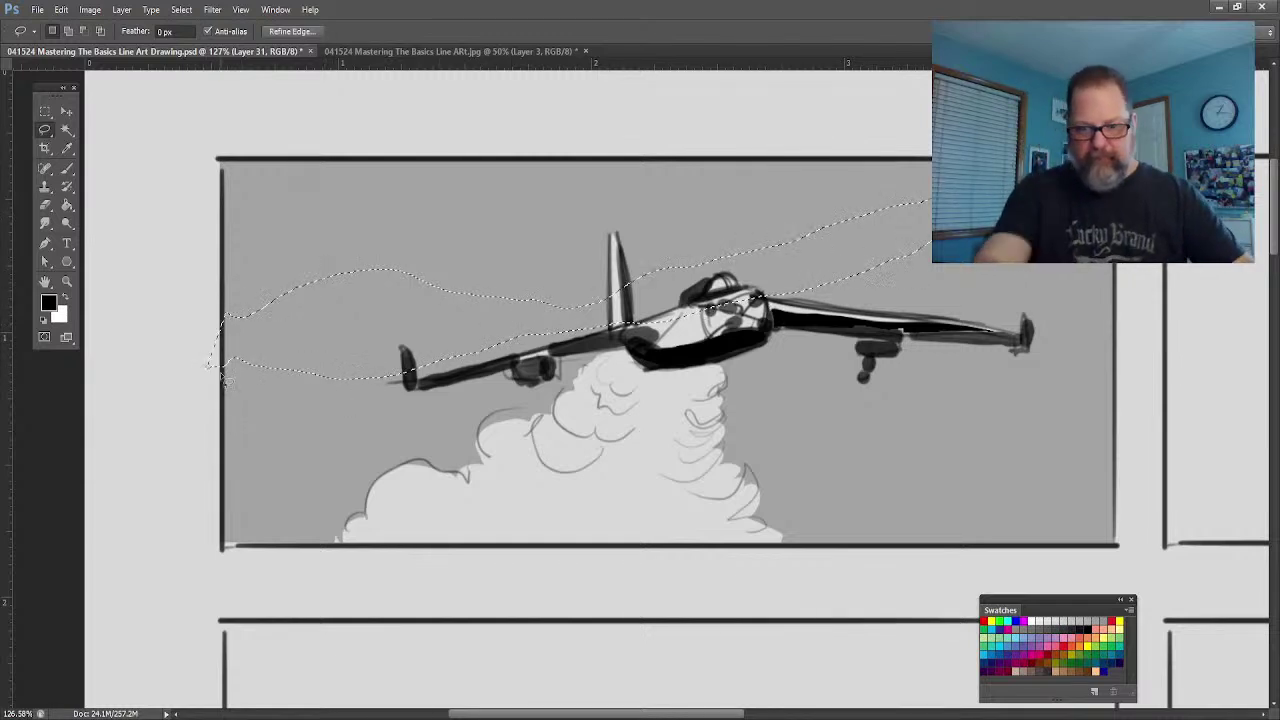
pyautogui.moveTo(466, 440)
pyautogui.mouseDown()
pyautogui.moveTo(799, 387)
pyautogui.moveTo(908, 392)
pyautogui.moveTo(1119, 352)
pyautogui.moveTo(1029, 396)
pyautogui.moveTo(855, 405)
pyautogui.mouseUp()
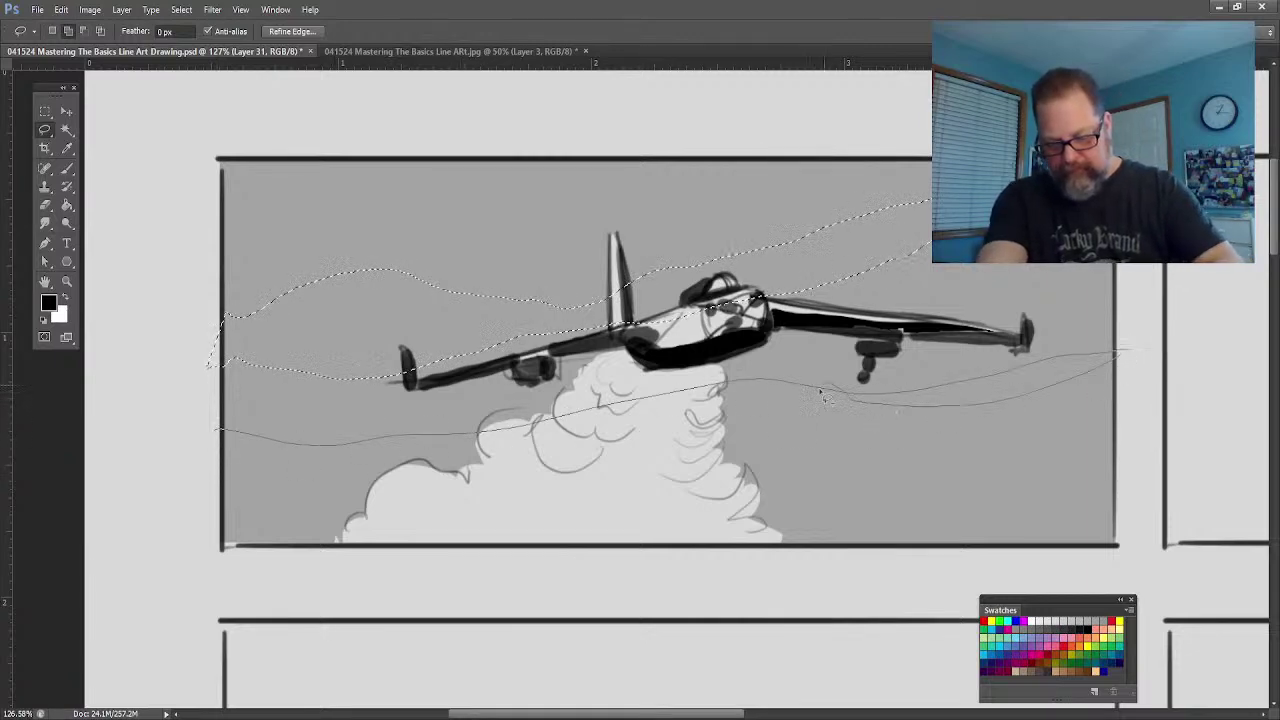
pyautogui.moveTo(757, 455)
pyautogui.mouseDown()
pyautogui.moveTo(505, 478)
pyautogui.moveTo(238, 479)
pyautogui.moveTo(202, 466)
pyautogui.mouseUp()
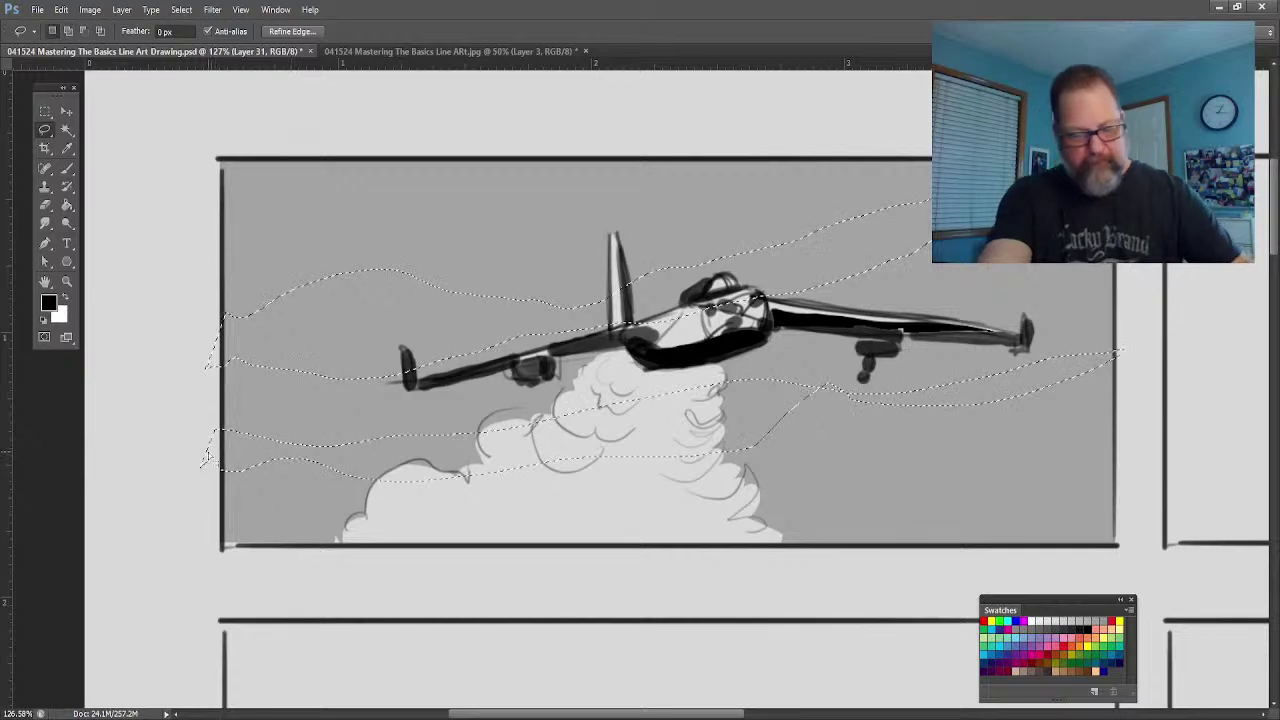
pyautogui.click(66, 205)
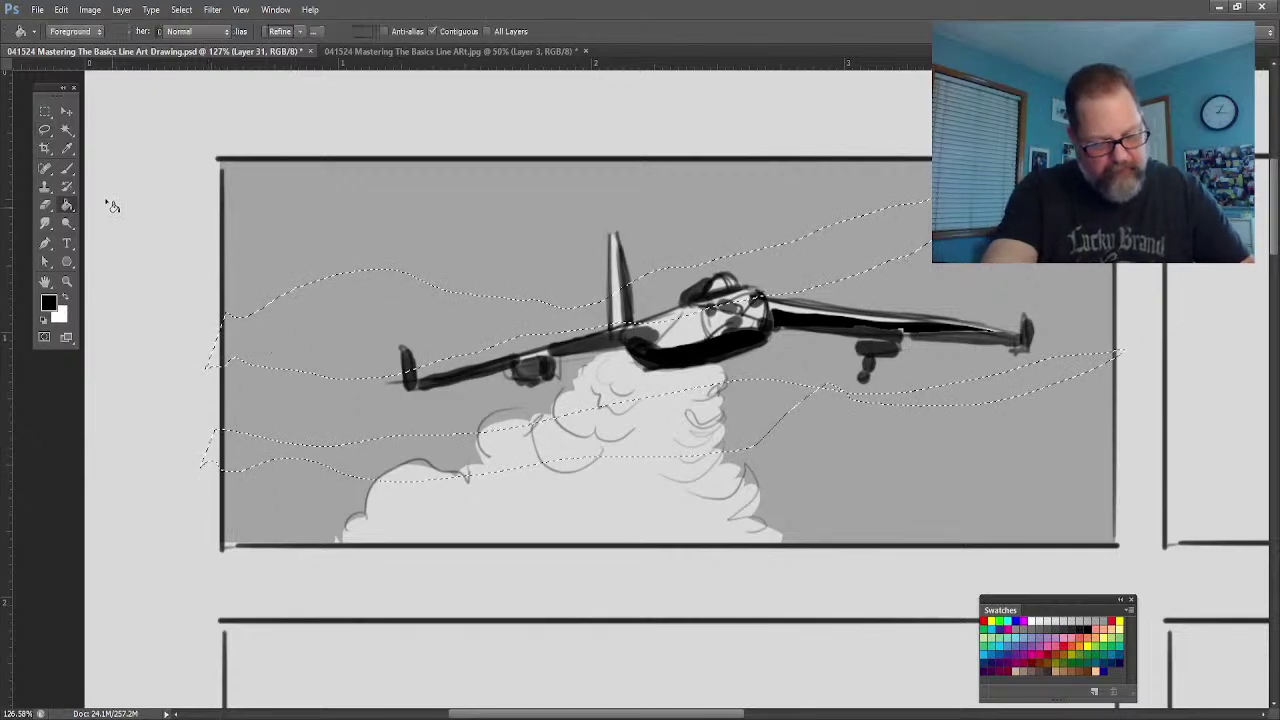
pyautogui.hotkey('alt', 'BackSpace')
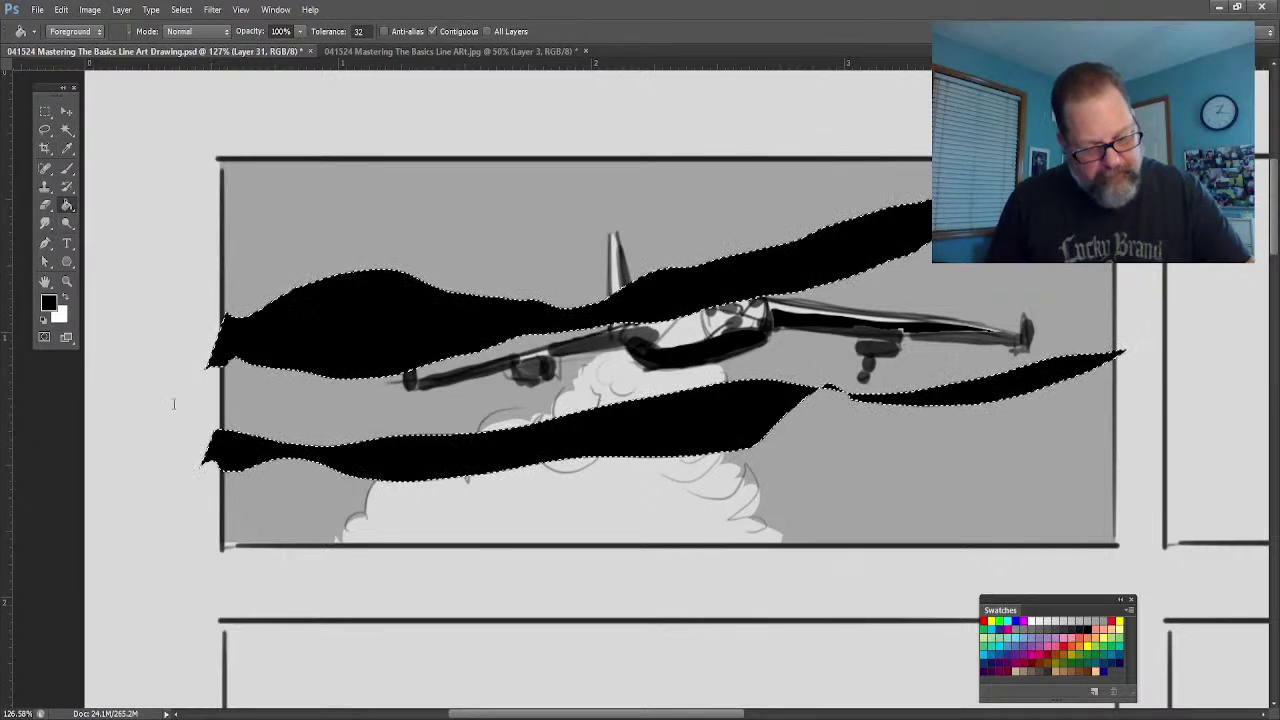
pyautogui.press('5')
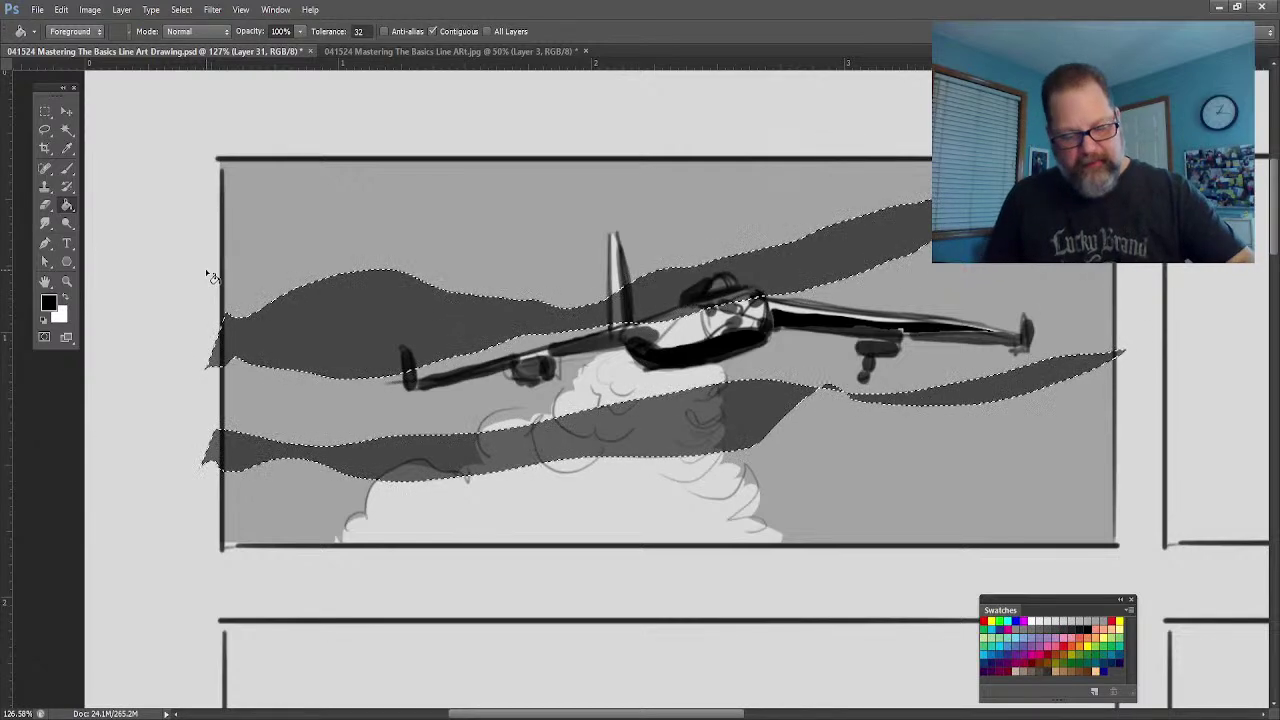
pyautogui.hotkey('ctrl', 'd')
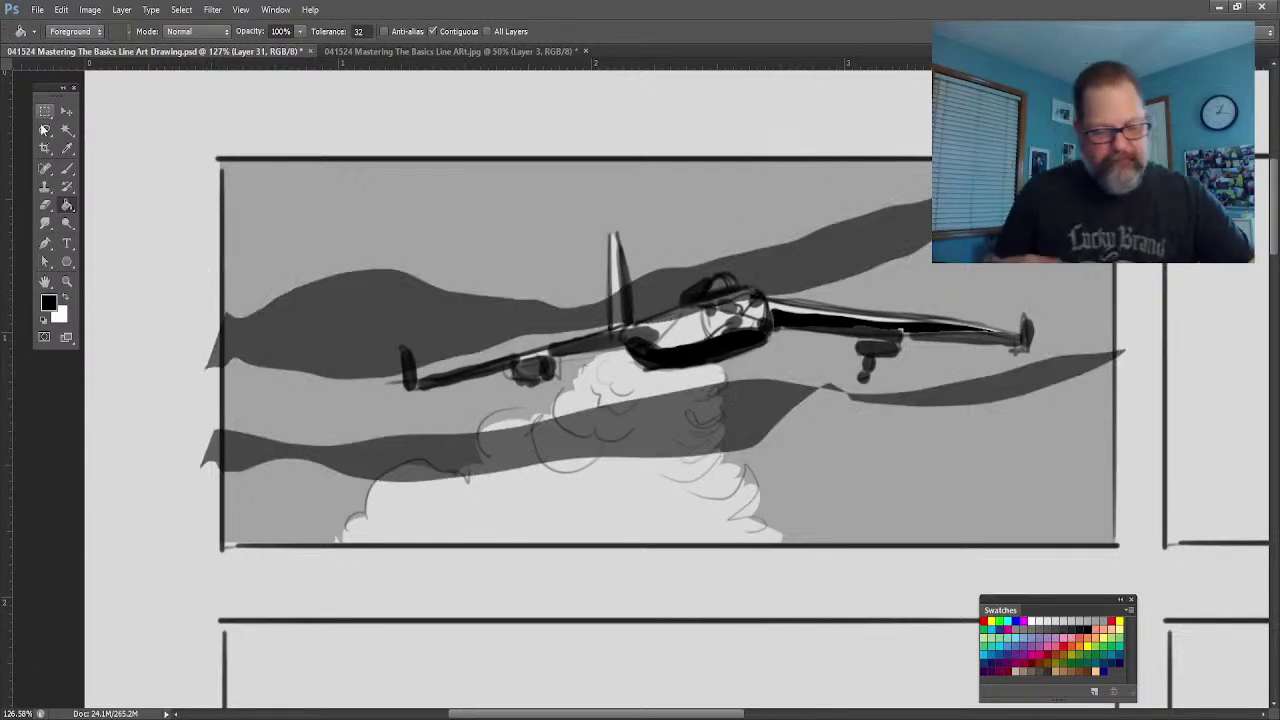
# Step: Trim the cloud bands that overhang the first frame's left border by deleting a rectangular marquee strip outside it
pyautogui.press('m')
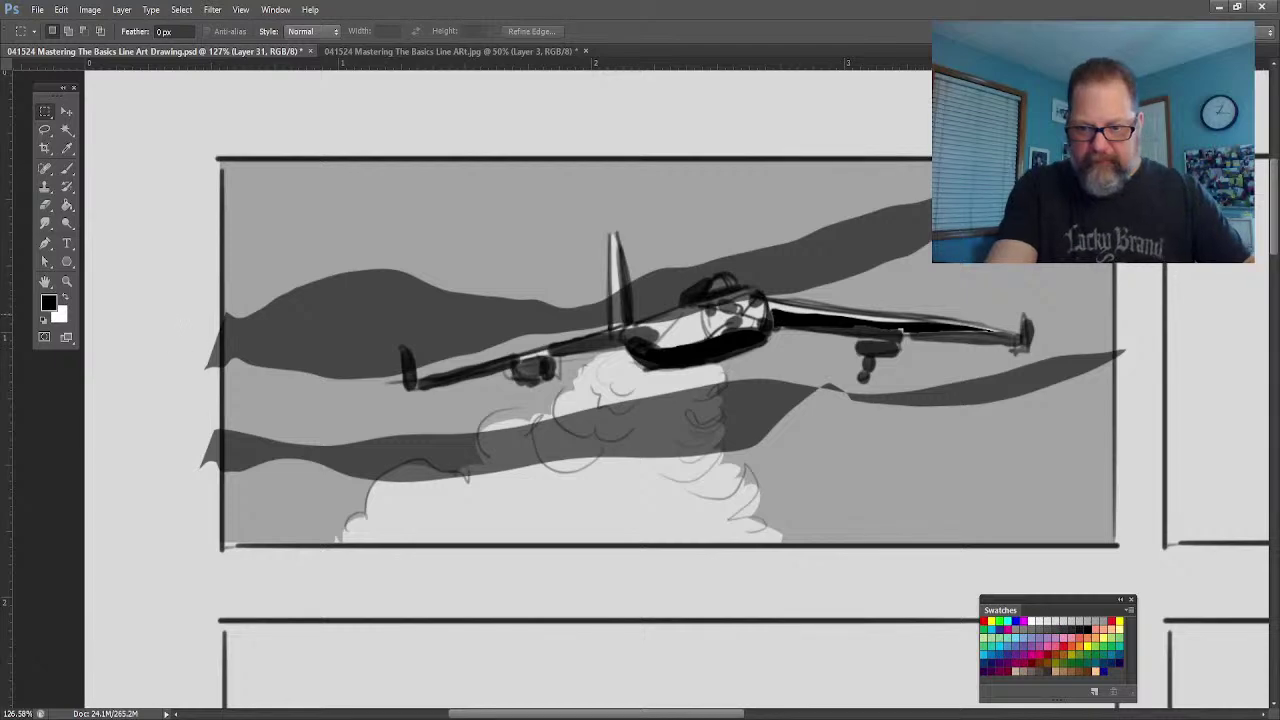
pyautogui.moveTo(189, 305); pyautogui.dragTo(212, 502)
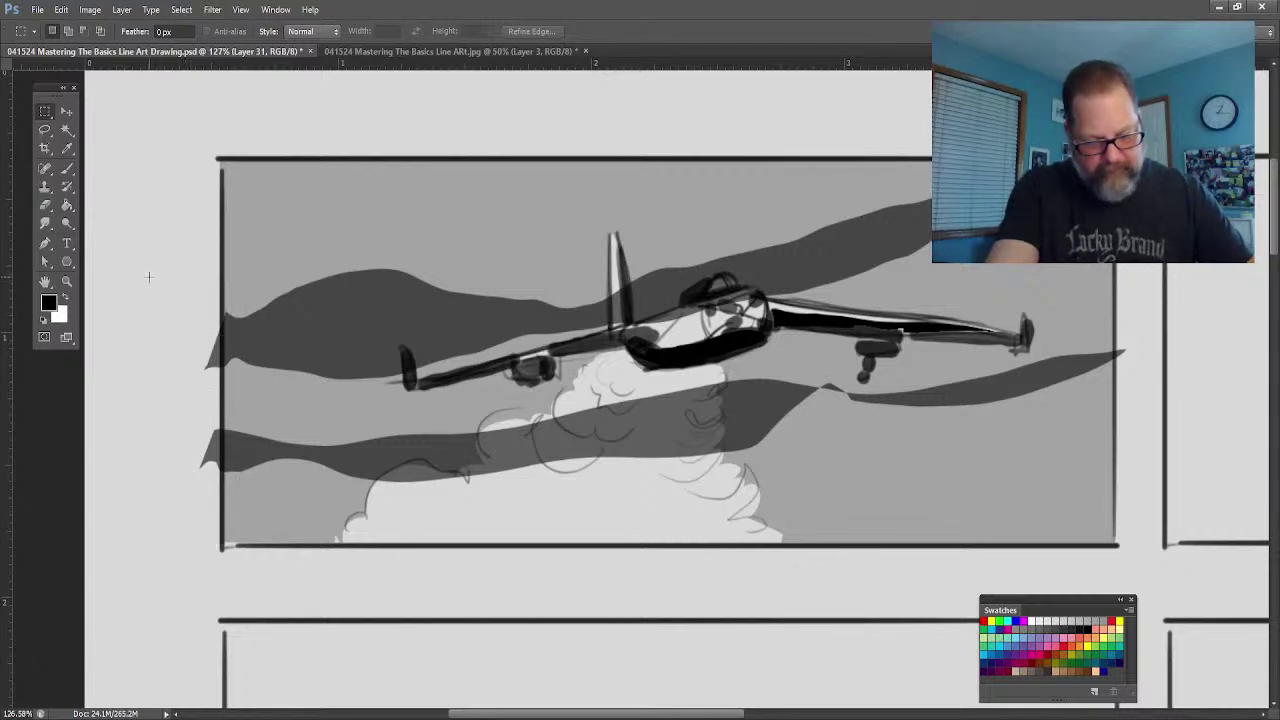
pyautogui.moveTo(148, 277); pyautogui.dragTo(220, 587)
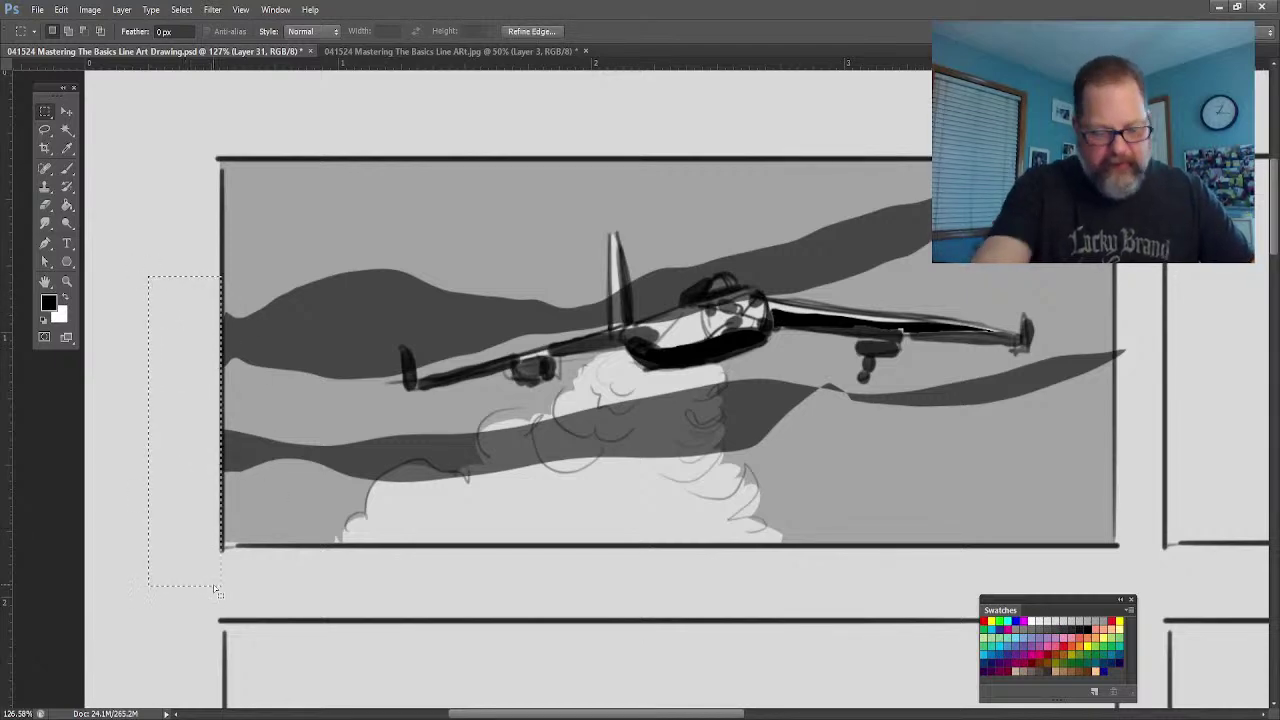
pyautogui.click(44, 130)
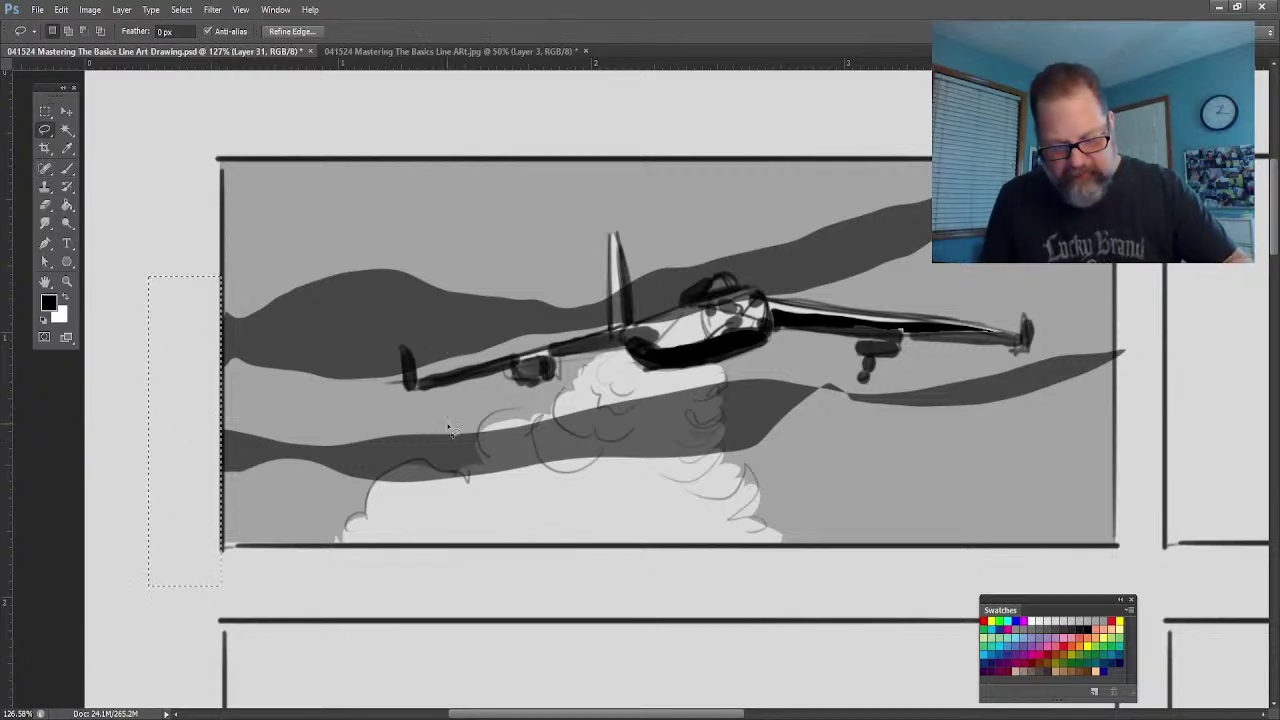
# Step: Lasso and delete the cloud band covering the smoke plume, deselect, and lasso the aircraft's tail fin, fuselage and adjoining wing
pyautogui.moveTo(400, 500); pyautogui.dragTo(384, 491)
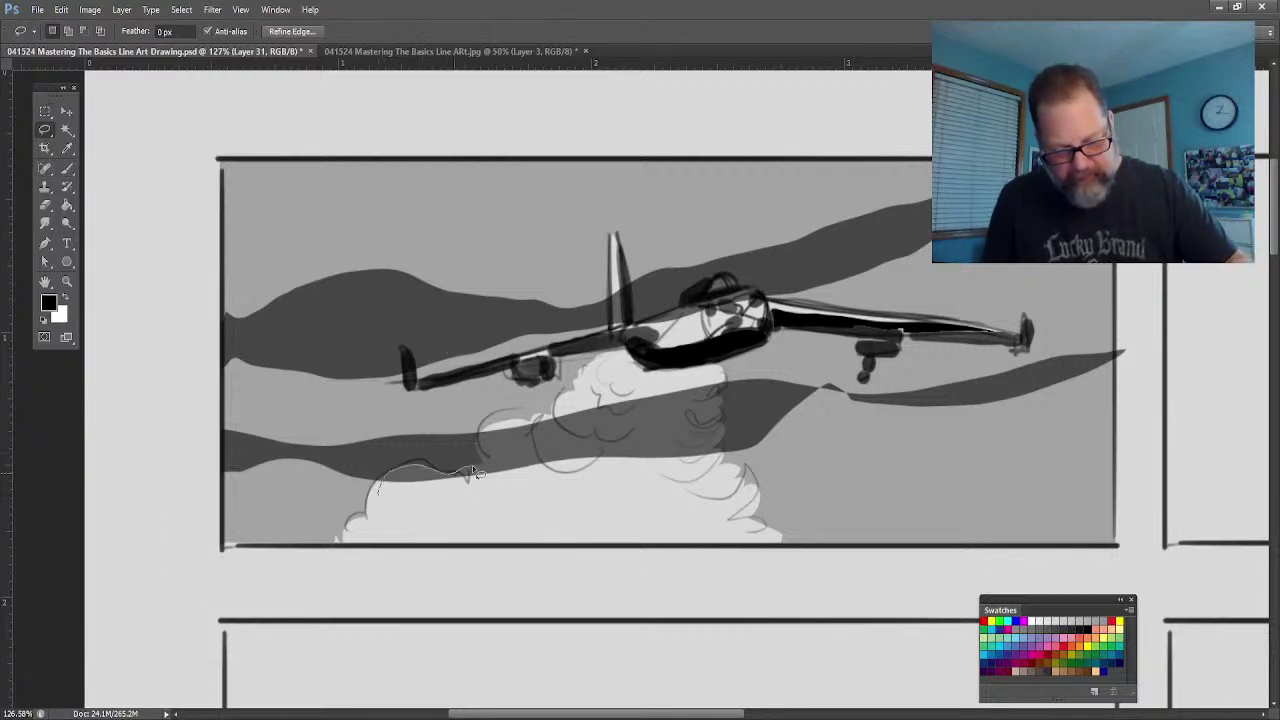
pyautogui.moveTo(477, 472); pyautogui.dragTo(483, 438)
pyautogui.moveTo(579, 423)
pyautogui.mouseDown()
pyautogui.moveTo(657, 386)
pyautogui.moveTo(714, 389)
pyautogui.mouseUp()
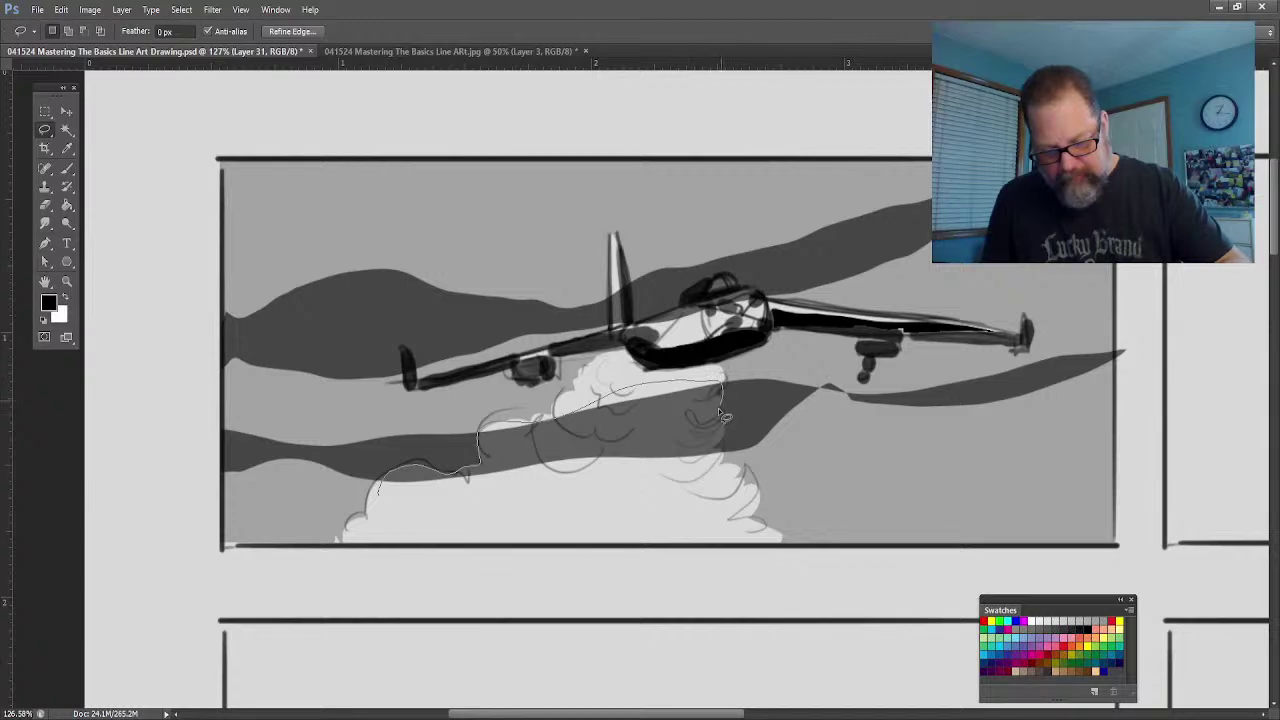
pyautogui.moveTo(720, 458)
pyautogui.mouseDown()
pyautogui.moveTo(711, 490)
pyautogui.moveTo(688, 511)
pyautogui.mouseUp()
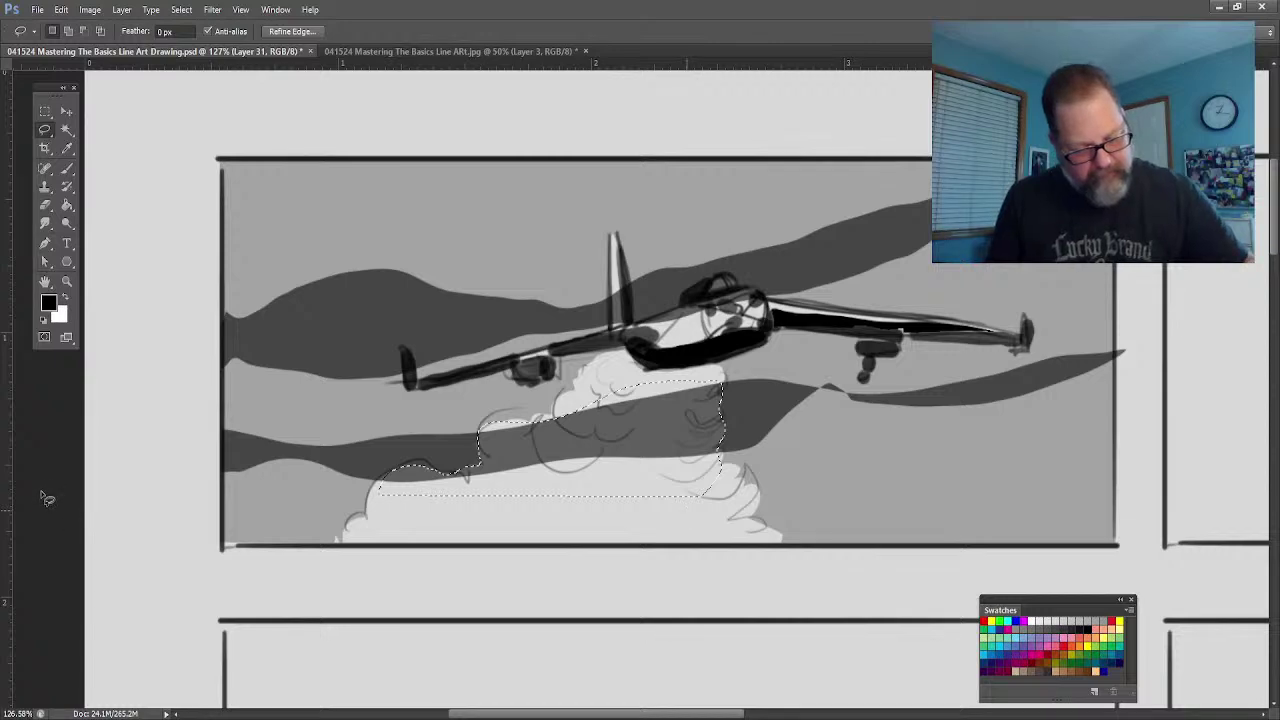
pyautogui.press('Delete')
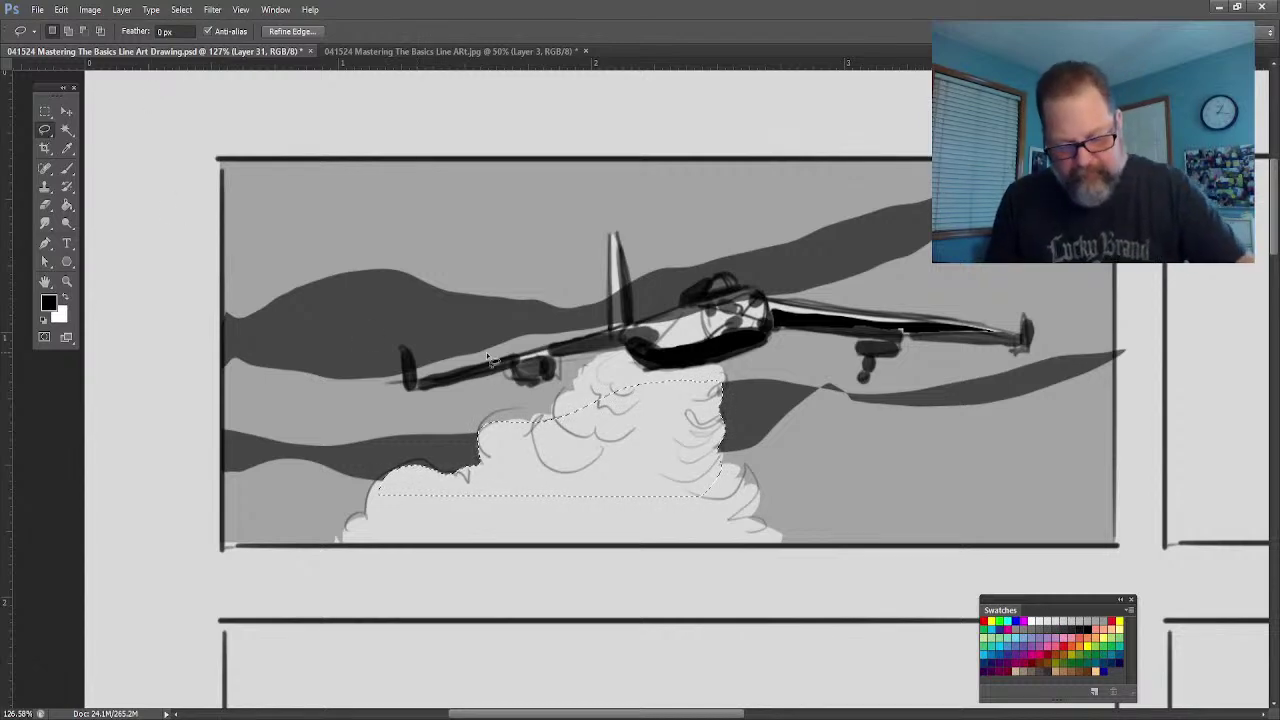
pyautogui.hotkey('ctrl', 'd')
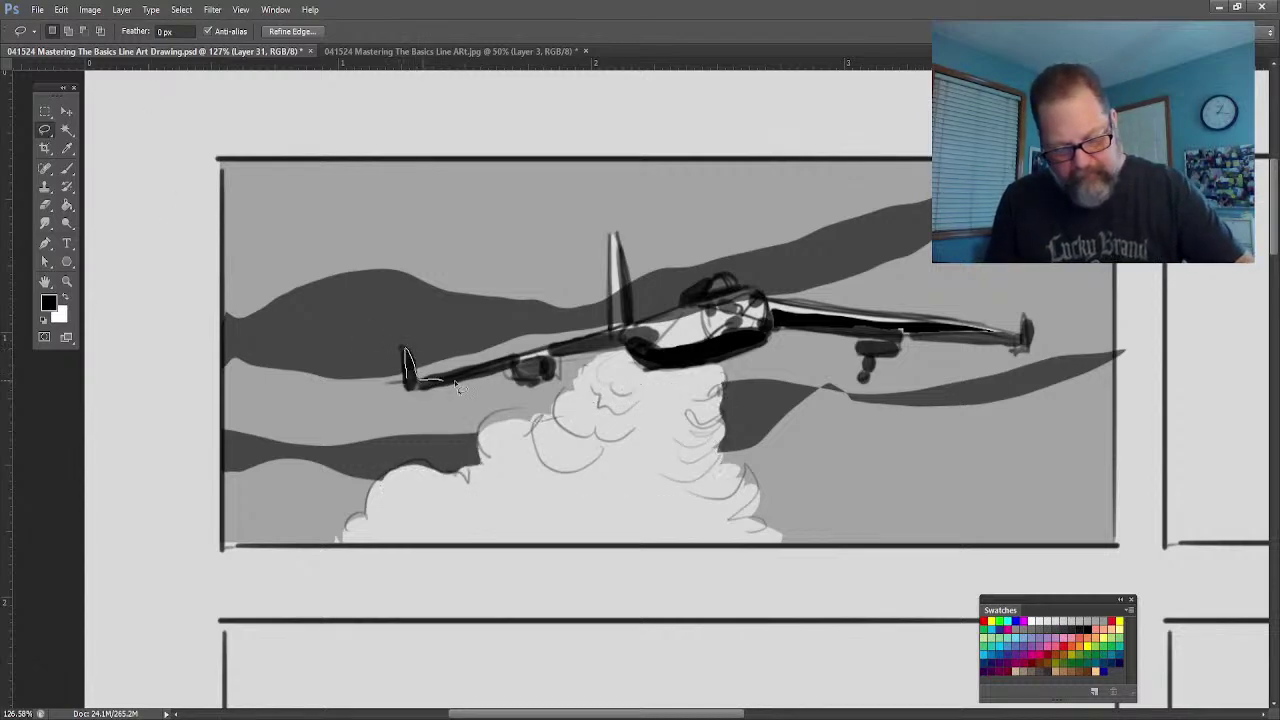
pyautogui.moveTo(455, 387)
pyautogui.mouseDown()
pyautogui.moveTo(616, 328)
pyautogui.moveTo(622, 278)
pyautogui.moveTo(640, 337)
pyautogui.moveTo(712, 286)
pyautogui.moveTo(745, 282)
pyautogui.moveTo(762, 296)
pyautogui.moveTo(745, 345)
pyautogui.moveTo(640, 350)
pyautogui.mouseUp()
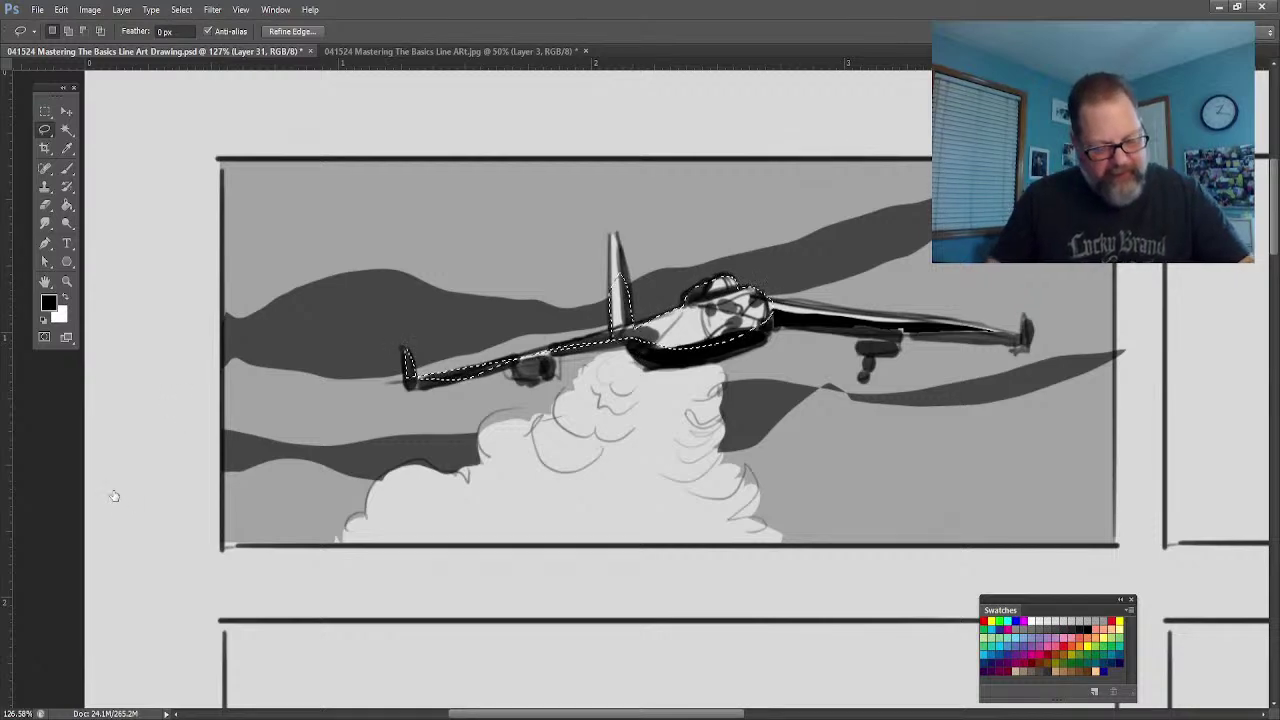
# Step: Adjust the opacity of the grey background on Layer 29 and lower the opacity of Layer 31's cloud bands to a lighter grey
pyautogui.hotkey('alt', '[')
pyautogui.hotkey('alt', '[')
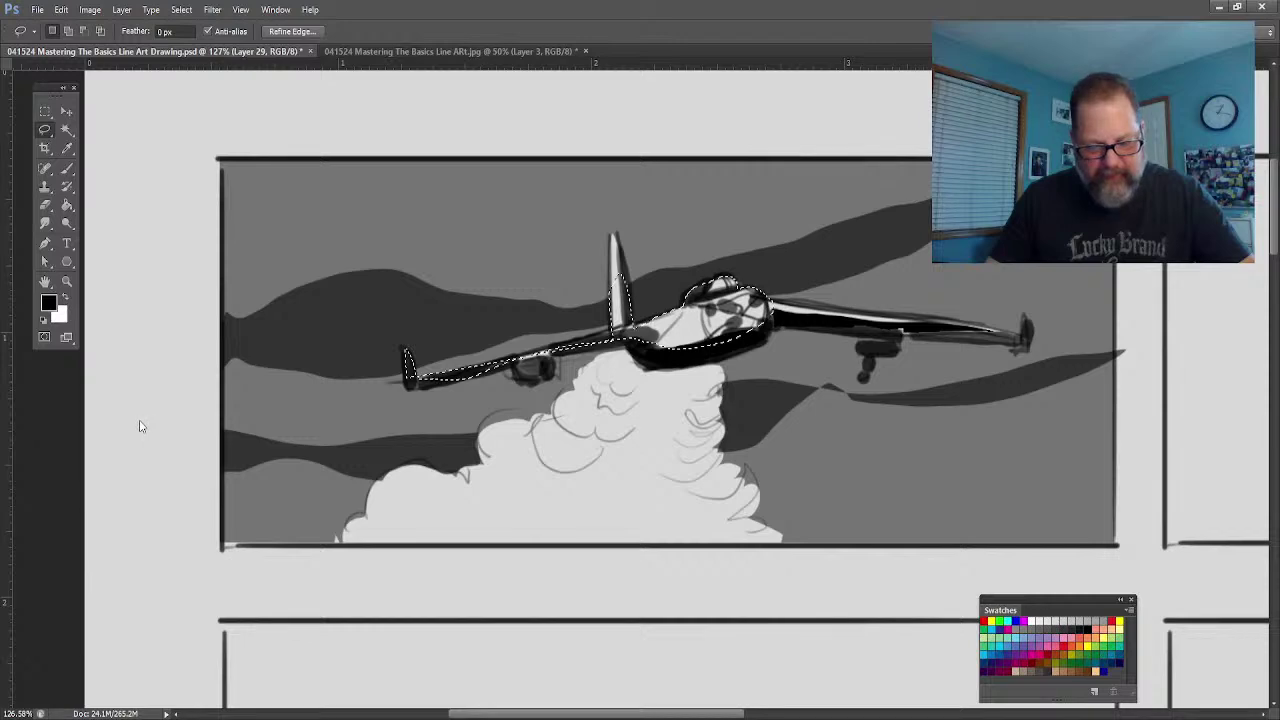
pyautogui.press('5')
pyautogui.press('3')
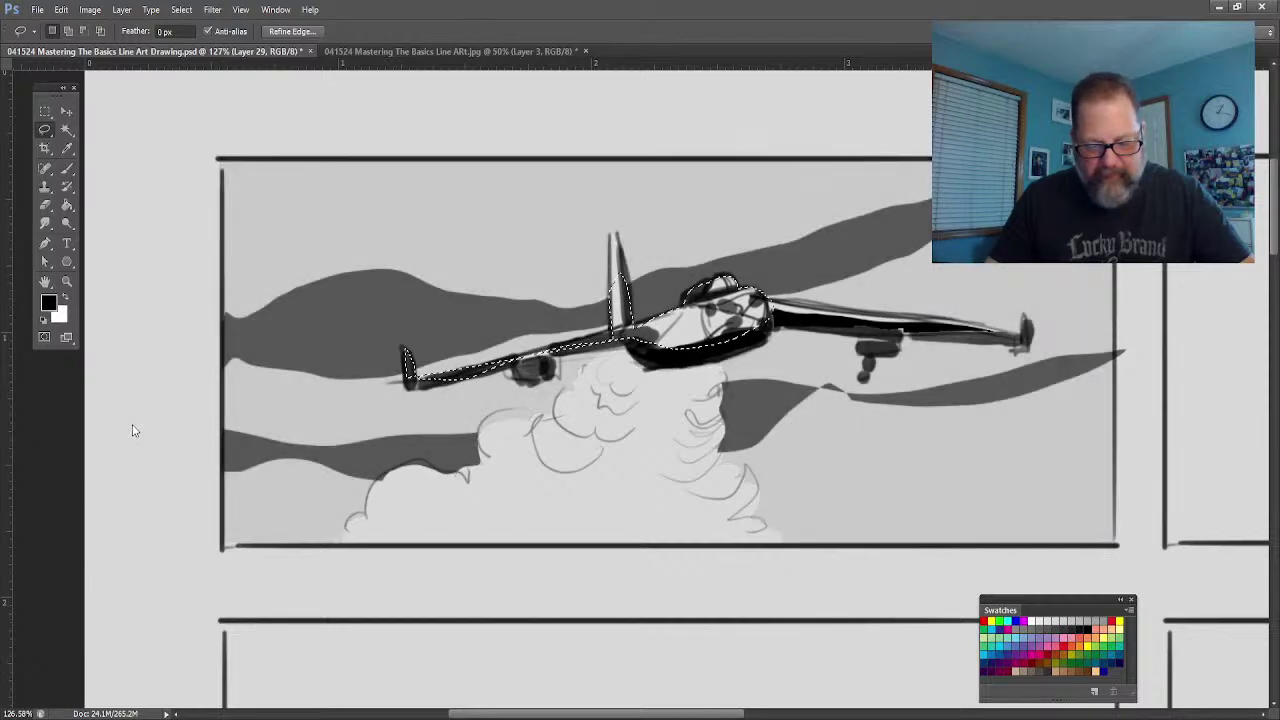
pyautogui.press('5')
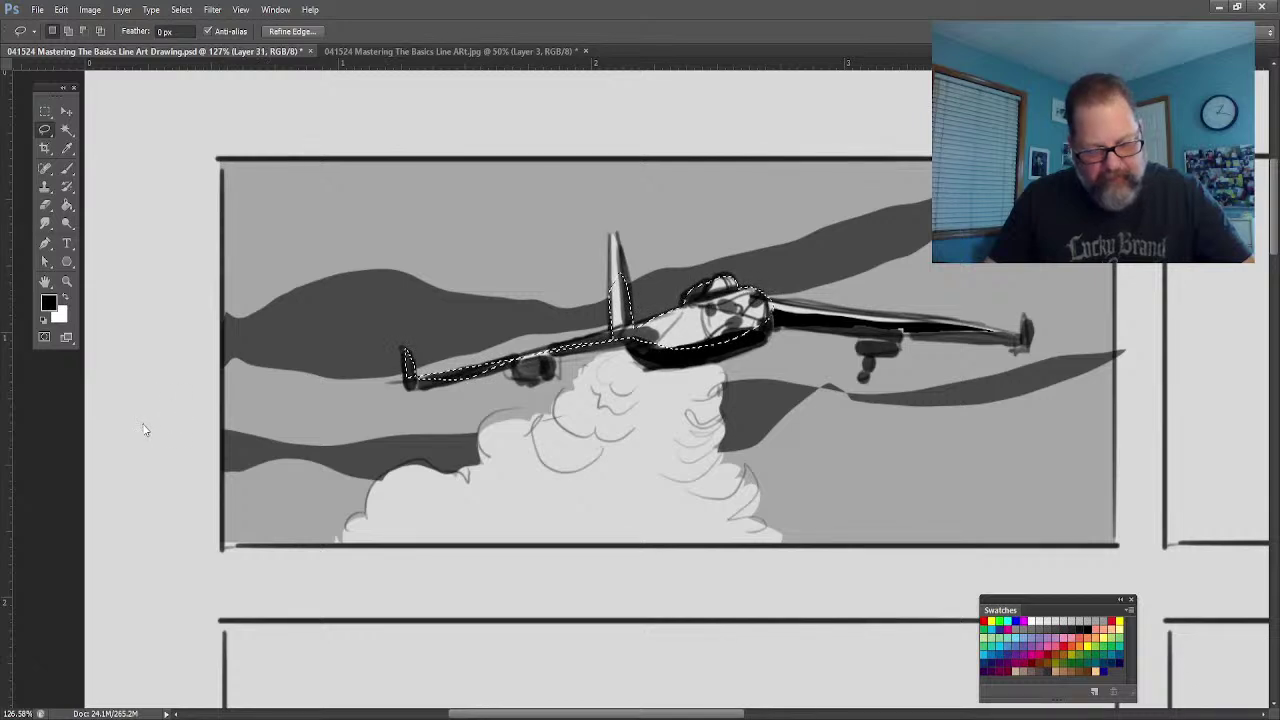
pyautogui.press('4')
pyautogui.press('3')
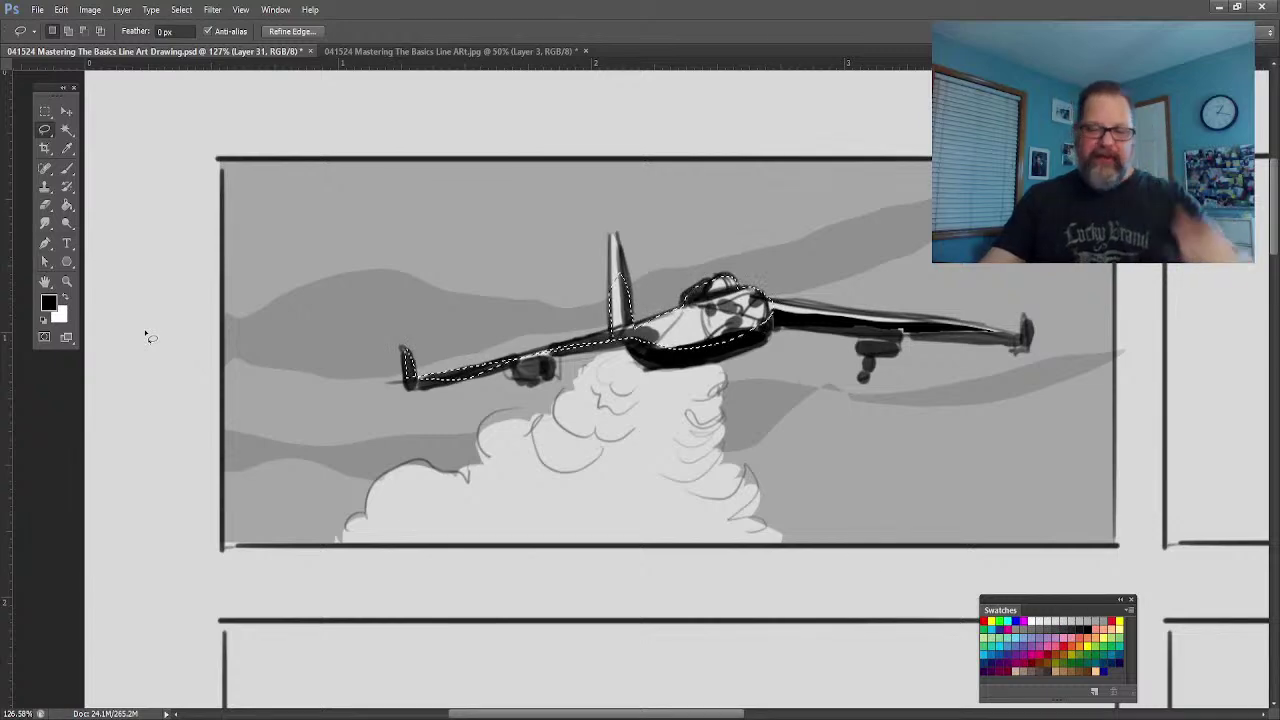
# Step: Choose the Brush tool, select Layer 28 and add a new layer for drawing in the empty second frame
pyautogui.moveTo(489, 716); pyautogui.dragTo(654, 716)
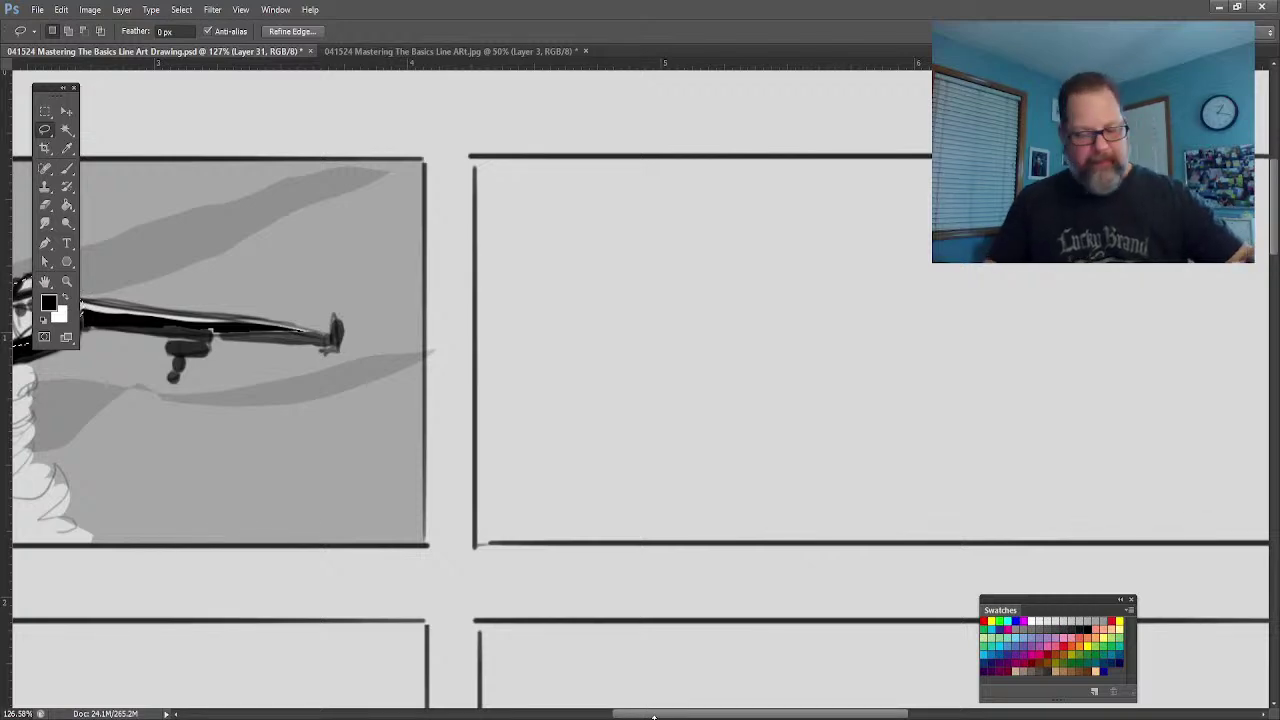
pyautogui.click(70, 172)
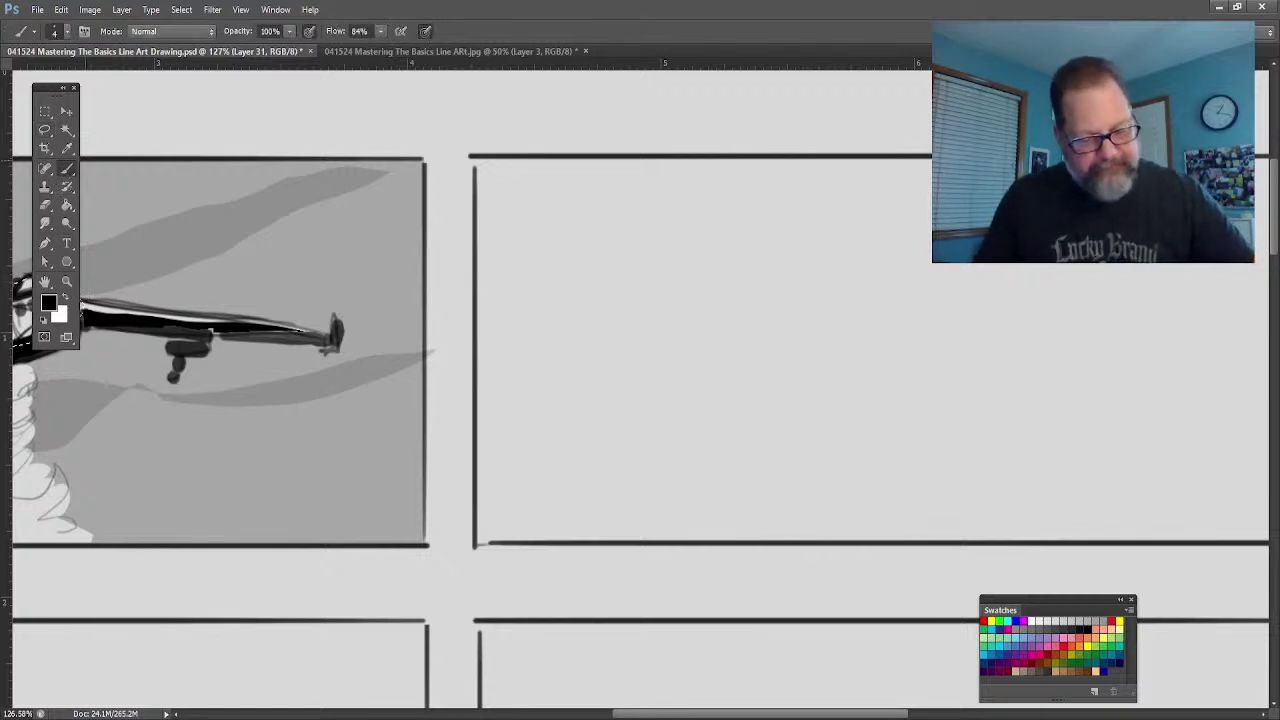
pyautogui.moveTo(647, 716); pyautogui.dragTo(702, 706)
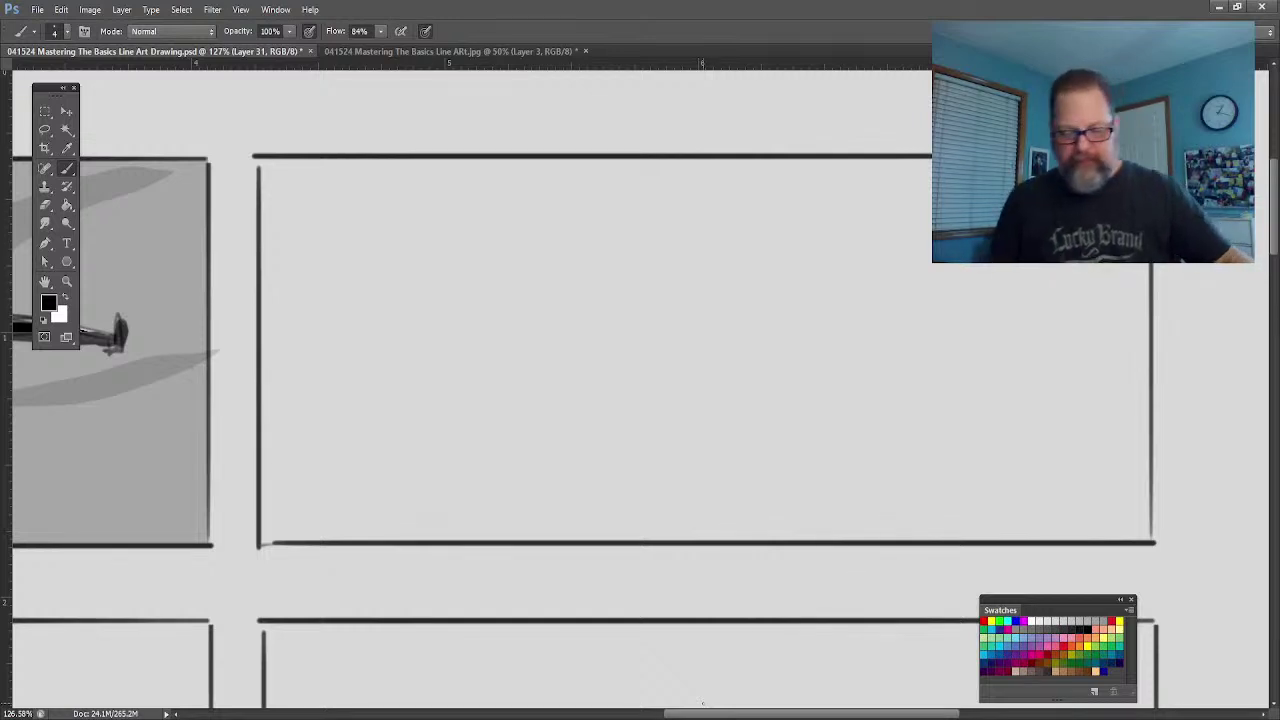
pyautogui.keyDown('ctrl'); pyautogui.click(191, 371); pyautogui.keyUp('ctrl')
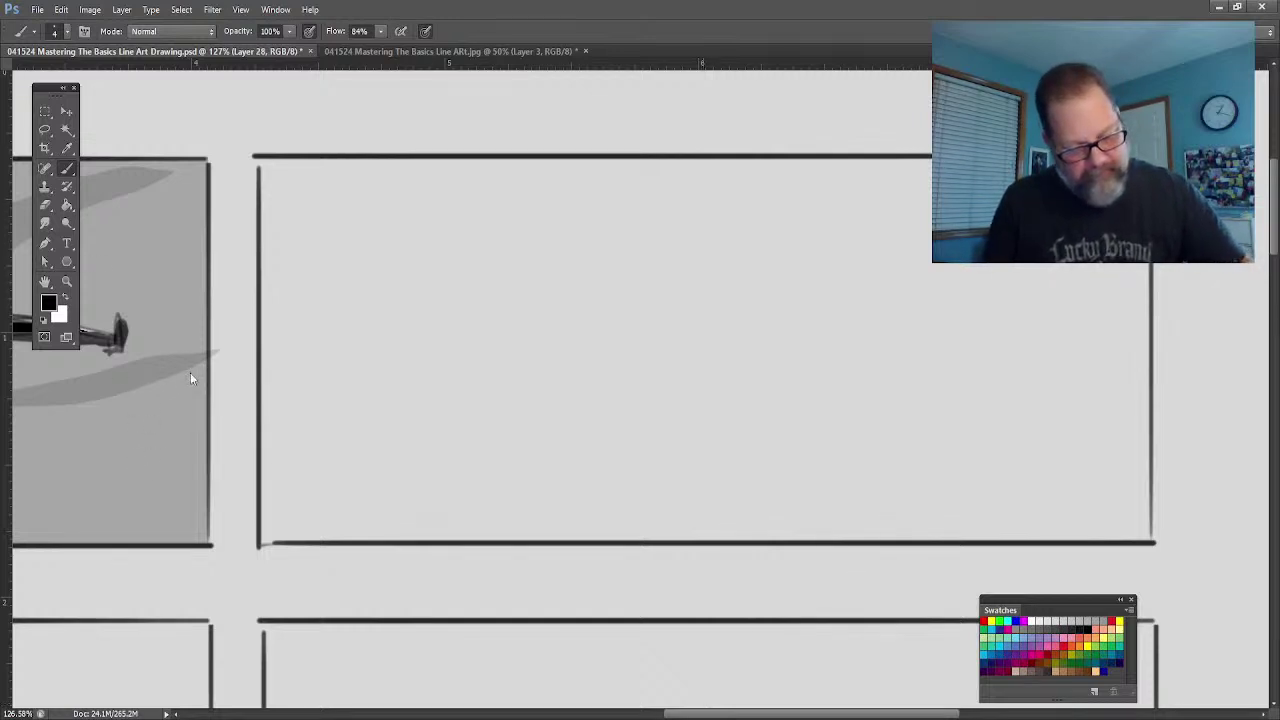
pyautogui.keyDown('ctrl'); pyautogui.click(783, 300); pyautogui.keyUp('ctrl')
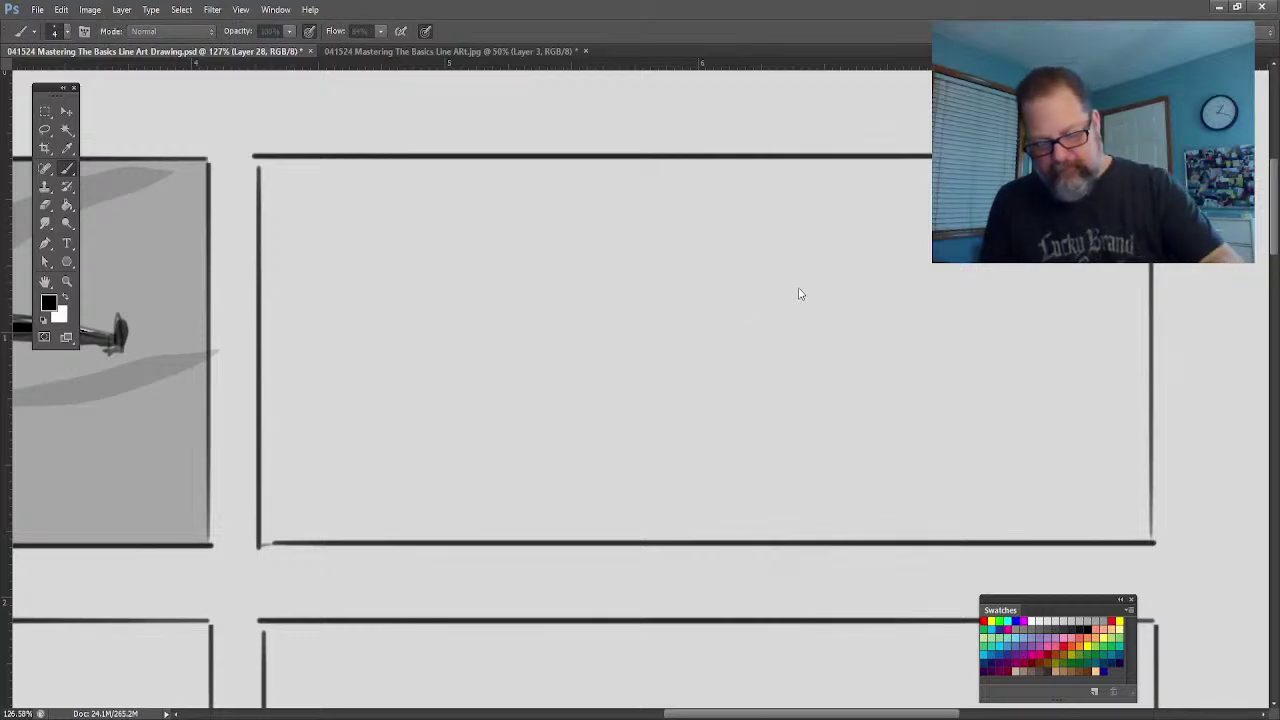
pyautogui.keyDown('ctrl'); pyautogui.click(800, 291); pyautogui.keyUp('ctrl')
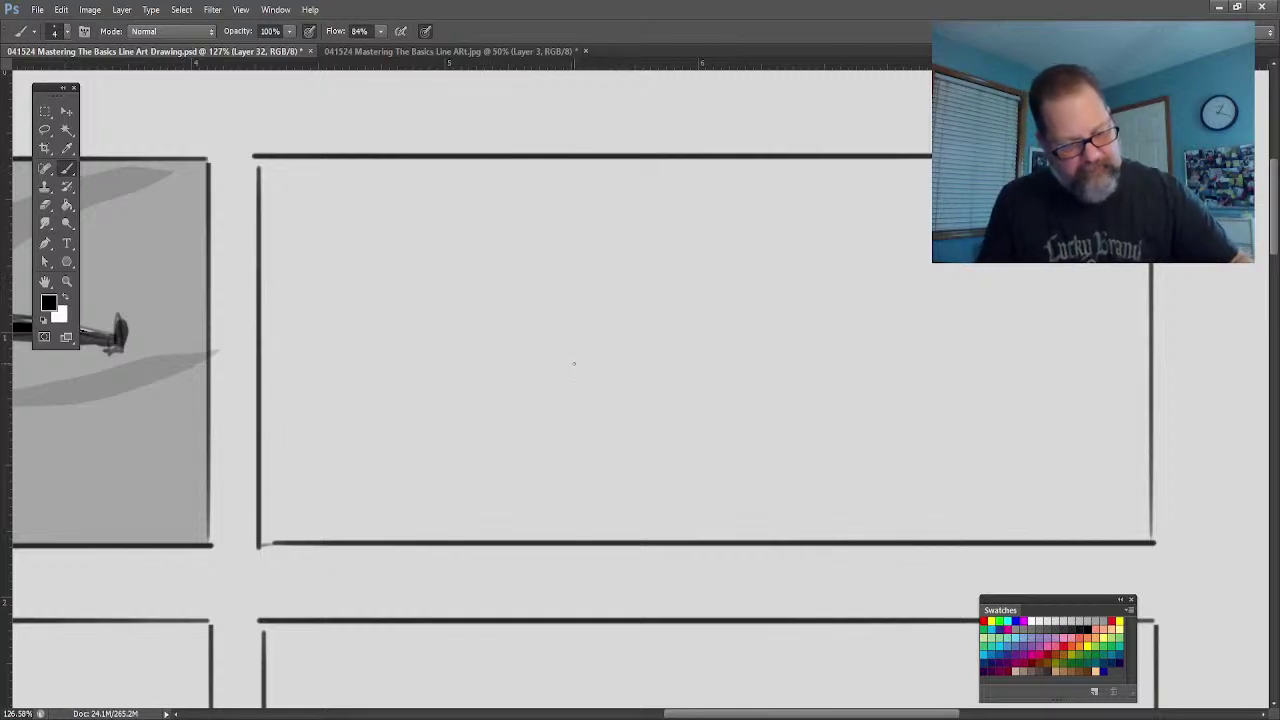
# Step: Sketch a tall head oval in the second frame with a curved crown, slanted side guidelines and angled jaw lines
pyautogui.moveTo(362, 352)
pyautogui.mouseDown()
pyautogui.moveTo(351, 349)
pyautogui.moveTo(322, 403)
pyautogui.mouseUp()
pyautogui.hotkey('ctrl', 'z')
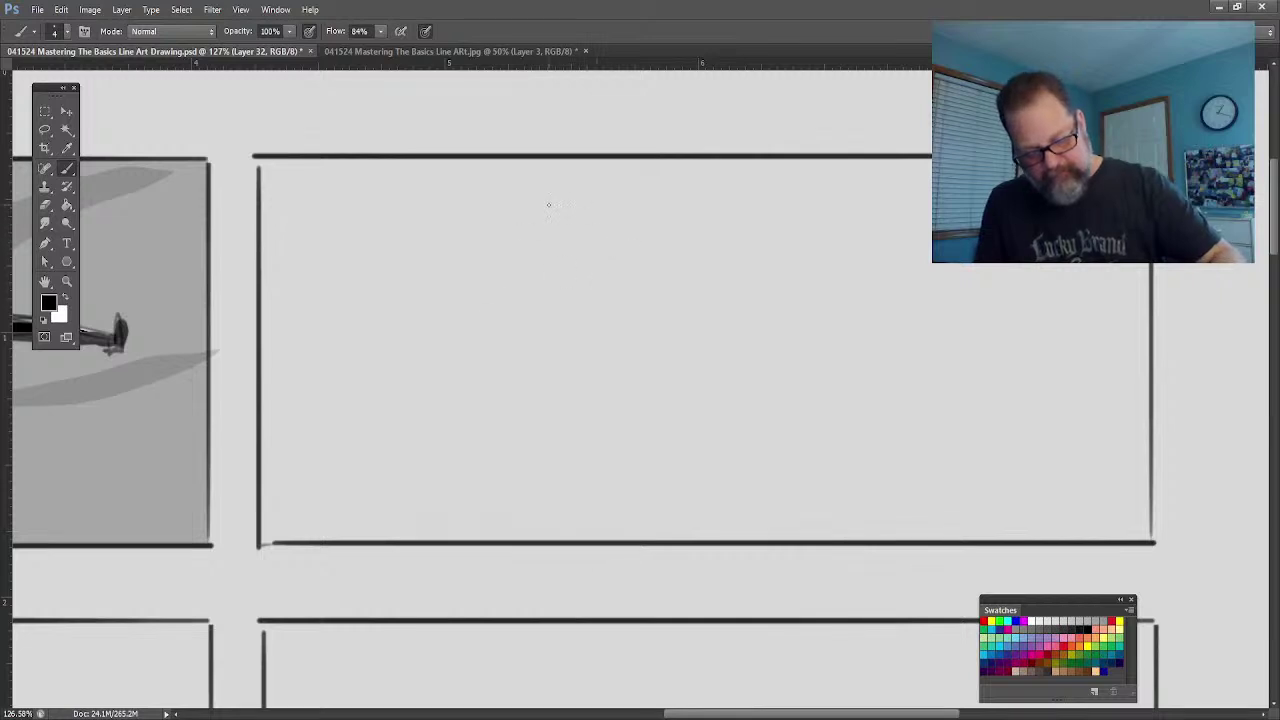
pyautogui.moveTo(510, 190); pyautogui.dragTo(570, 400)
pyautogui.moveTo(412, 236)
pyautogui.mouseDown()
pyautogui.moveTo(552, 205)
pyautogui.moveTo(453, 422)
pyautogui.mouseUp()
pyautogui.moveTo(582, 195)
pyautogui.mouseDown()
pyautogui.moveTo(614, 372)
pyautogui.moveTo(553, 442)
pyautogui.mouseUp()
pyautogui.moveTo(452, 415); pyautogui.dragTo(490, 457)
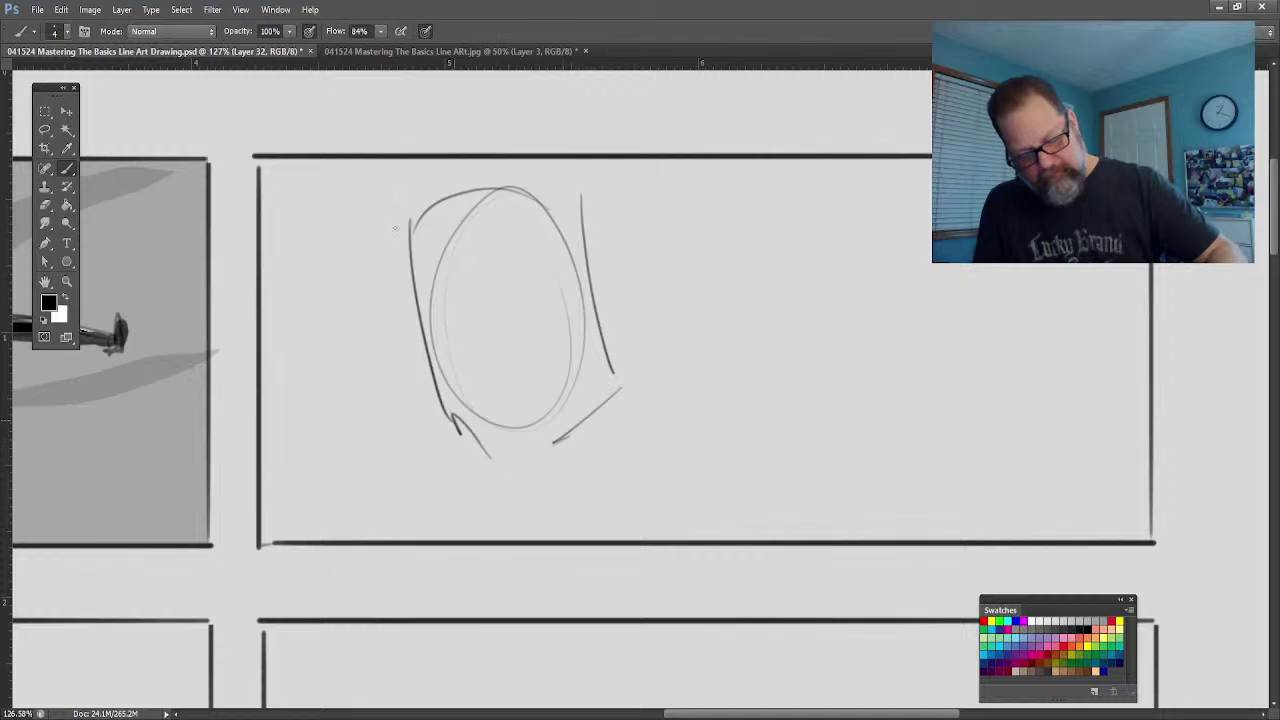
pyautogui.moveTo(396, 196); pyautogui.dragTo(440, 432)
pyautogui.moveTo(584, 240); pyautogui.dragTo(618, 428)
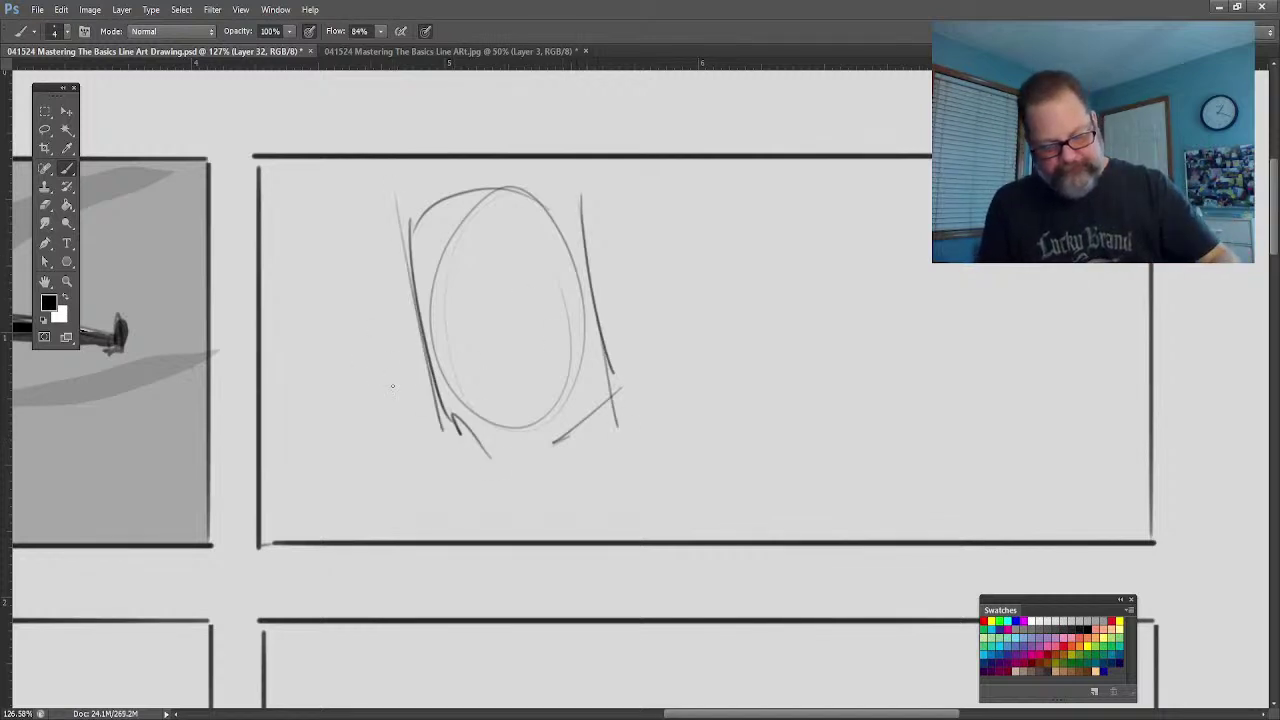
# Step: Sketch an oval ear cup overlapping the head's side and a microphone boom with a small oval tip opposite it
pyautogui.moveTo(403, 298)
pyautogui.mouseDown()
pyautogui.moveTo(395, 408)
pyautogui.moveTo(412, 408)
pyautogui.mouseUp()
pyautogui.moveTo(405, 248); pyautogui.dragTo(432, 290)
pyautogui.moveTo(607, 333)
pyautogui.mouseDown()
pyautogui.moveTo(621, 368)
pyautogui.moveTo(655, 367)
pyautogui.moveTo(684, 392)
pyautogui.mouseUp()
pyautogui.moveTo(610, 336); pyautogui.dragTo(640, 360)
pyautogui.moveTo(578, 184)
pyautogui.mouseDown()
pyautogui.moveTo(634, 424)
pyautogui.moveTo(476, 450)
pyautogui.moveTo(350, 433)
pyautogui.mouseUp()
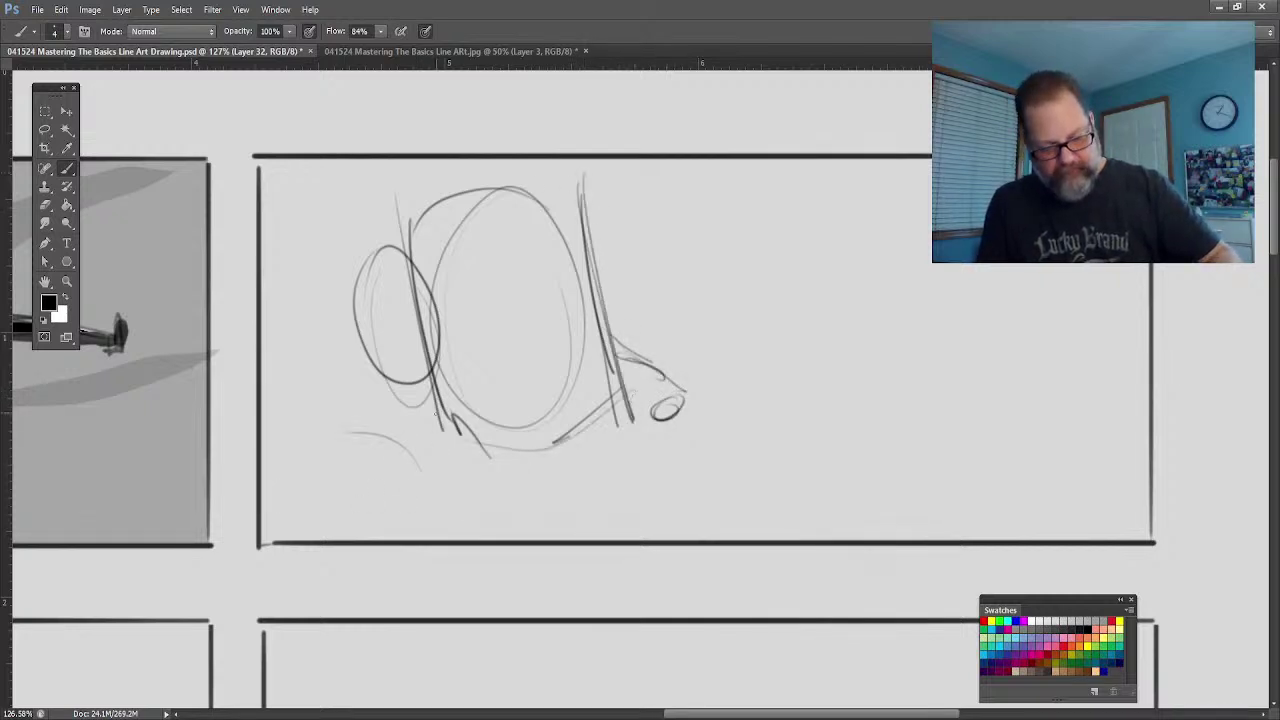
# Step: Sketch the pilot's neck, collar and sloping shoulders below the head in the second frame
pyautogui.moveTo(440, 420); pyautogui.dragTo(454, 472)
pyautogui.moveTo(596, 432); pyautogui.dragTo(598, 464)
pyautogui.moveTo(600, 420)
pyautogui.mouseDown()
pyautogui.moveTo(604, 470)
pyautogui.moveTo(552, 514)
pyautogui.mouseUp()
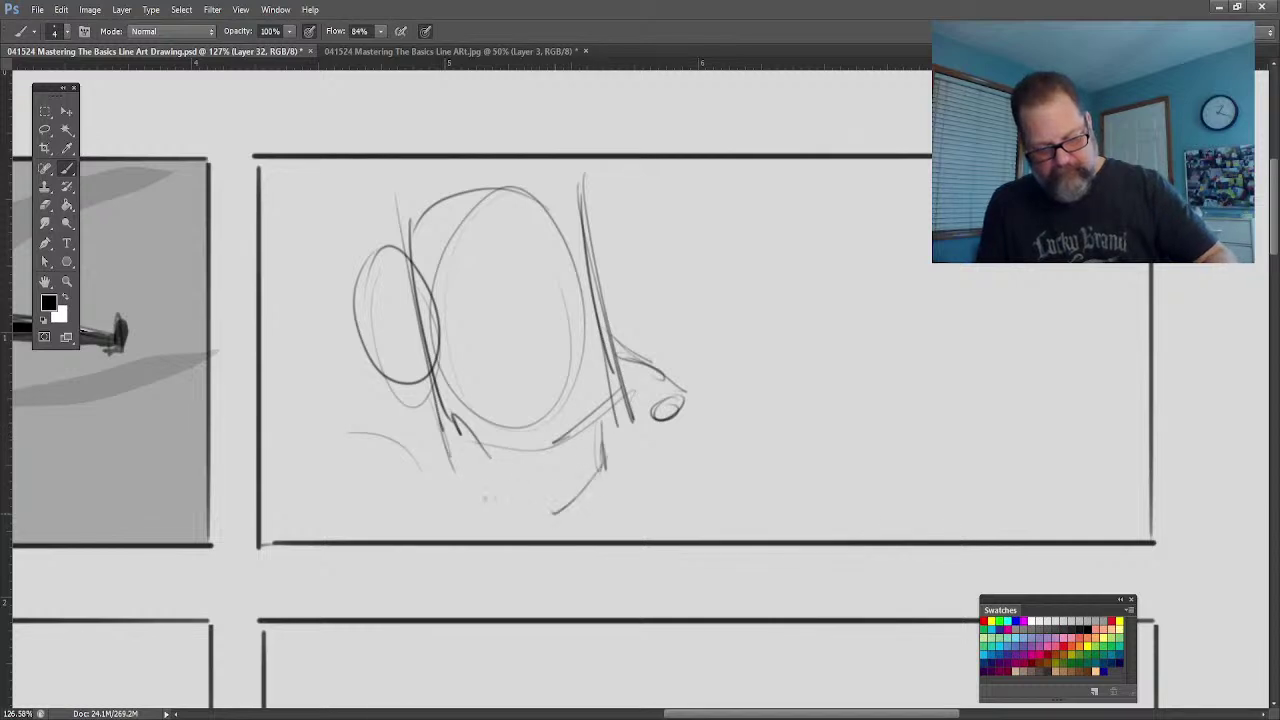
pyautogui.moveTo(452, 456)
pyautogui.mouseDown()
pyautogui.moveTo(506, 504)
pyautogui.moveTo(480, 488)
pyautogui.mouseUp()
pyautogui.moveTo(414, 432); pyautogui.dragTo(291, 502)
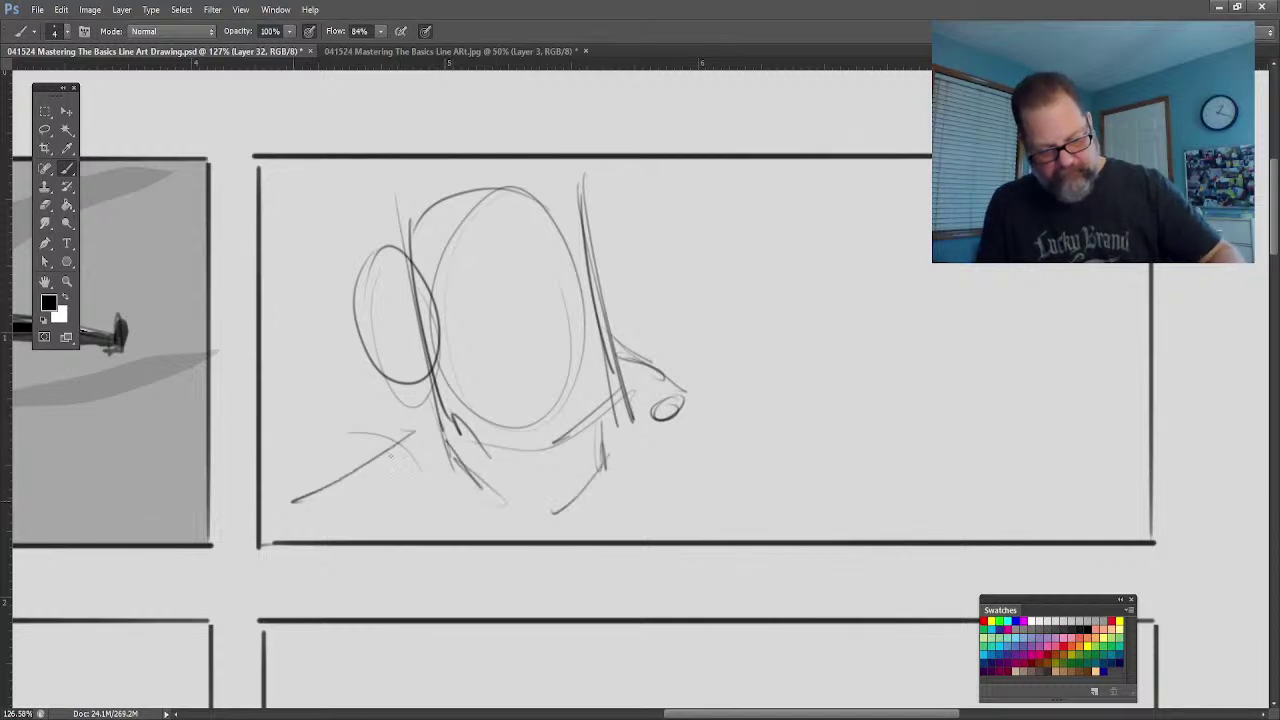
pyautogui.moveTo(410, 452); pyautogui.dragTo(372, 490)
pyautogui.moveTo(414, 450)
pyautogui.mouseDown()
pyautogui.moveTo(310, 474)
pyautogui.moveTo(292, 498)
pyautogui.mouseUp()
pyautogui.moveTo(608, 464); pyautogui.dragTo(678, 510)
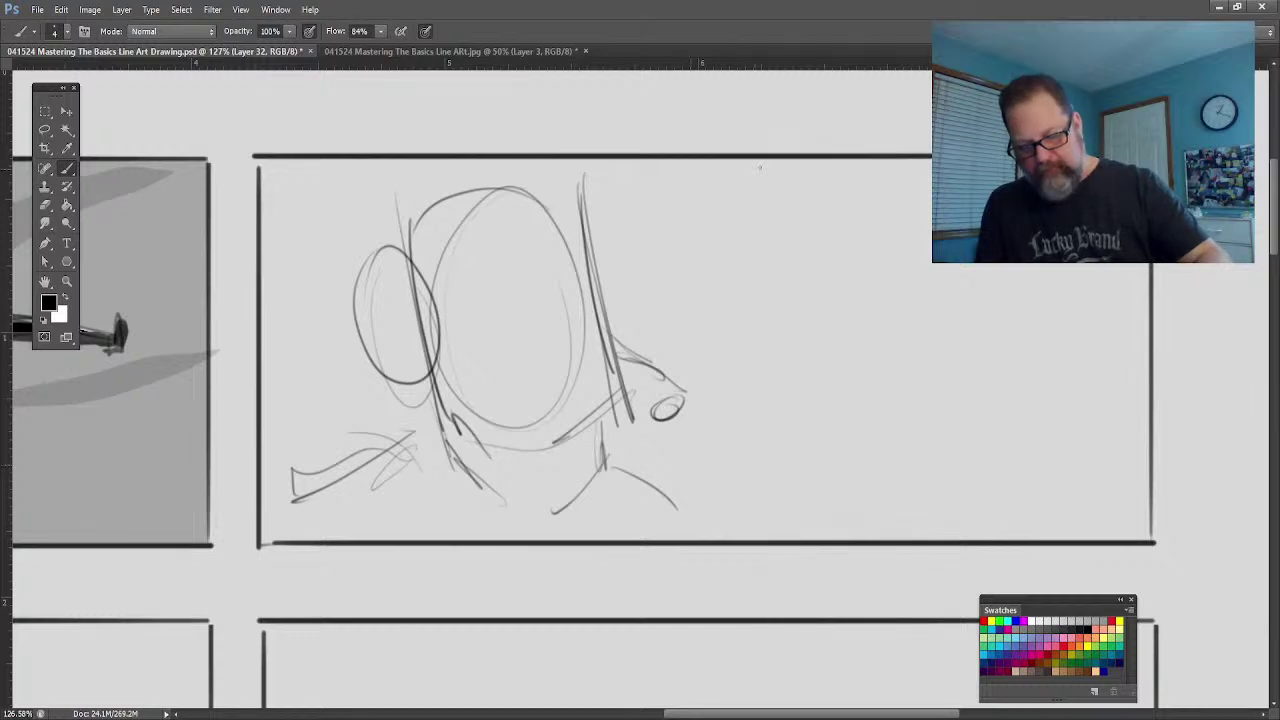
# Step: Sketch two tall curved cockpit frame lines beside the pilot and join them with a nearly horizontal crossbar
pyautogui.moveTo(778, 226); pyautogui.dragTo(842, 558)
pyautogui.moveTo(800, 306); pyautogui.dragTo(820, 416)
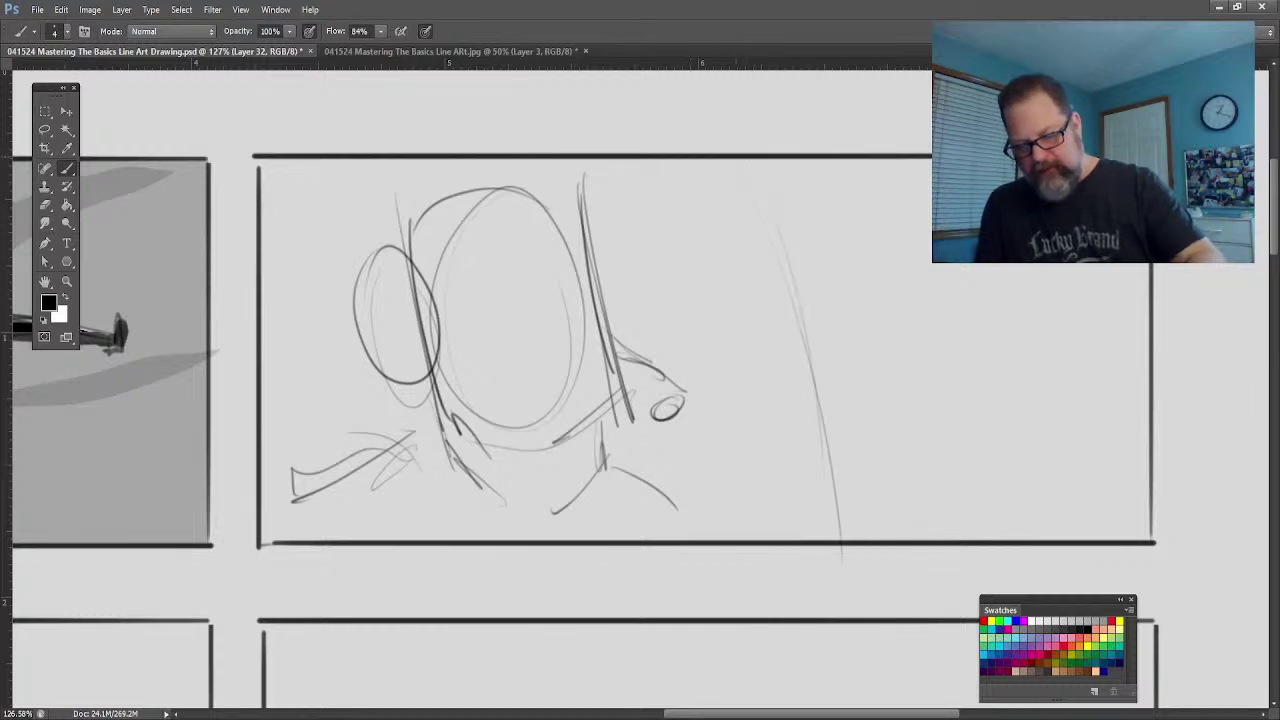
pyautogui.moveTo(1014, 268)
pyautogui.mouseDown()
pyautogui.moveTo(1056, 552)
pyautogui.moveTo(1064, 514)
pyautogui.mouseUp()
pyautogui.moveTo(766, 406)
pyautogui.mouseDown()
pyautogui.moveTo(1030, 378)
pyautogui.moveTo(768, 404)
pyautogui.mouseUp()
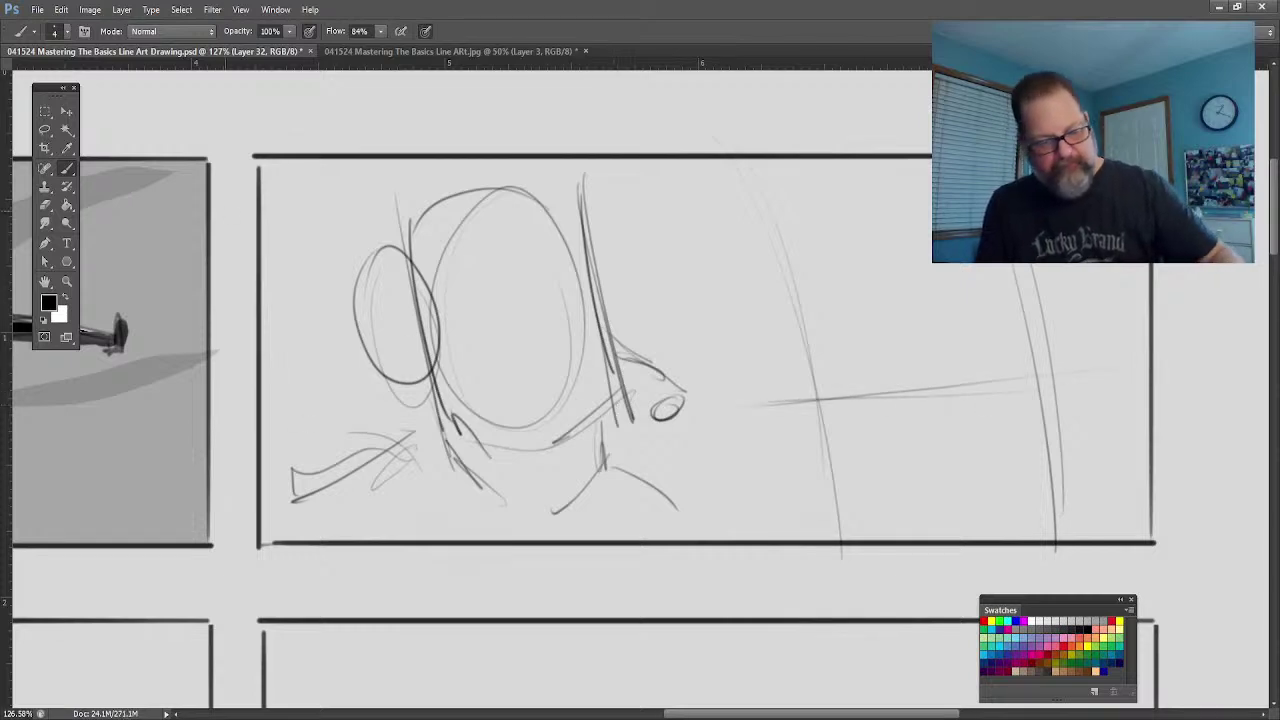
# Step: Sketch a curved vertical centreline down the pilot's face and fade the rough sketch layer
pyautogui.click(66, 282)
pyautogui.moveTo(390, 418)
pyautogui.mouseDown()
pyautogui.moveTo(450, 420)
pyautogui.moveTo(412, 421)
pyautogui.mouseUp()
pyautogui.click(67, 168)
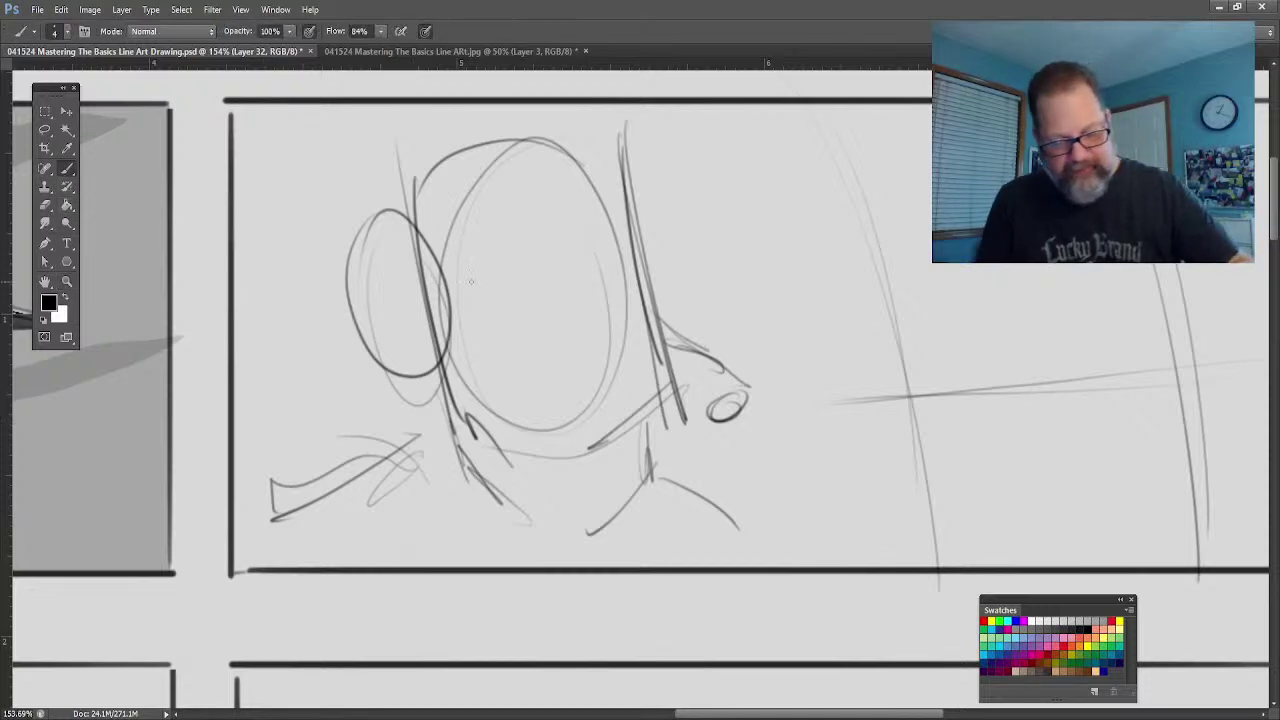
pyautogui.moveTo(548, 162); pyautogui.dragTo(586, 432)
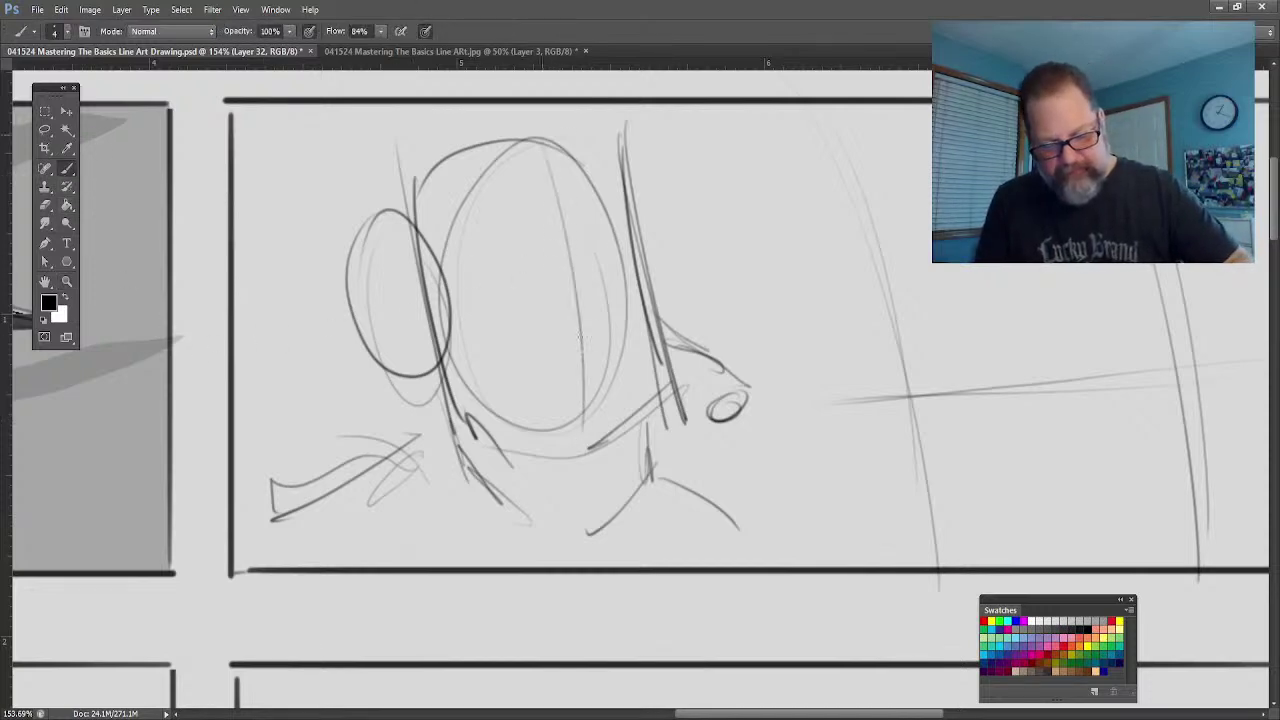
pyautogui.moveTo(540, 114); pyautogui.dragTo(586, 437)
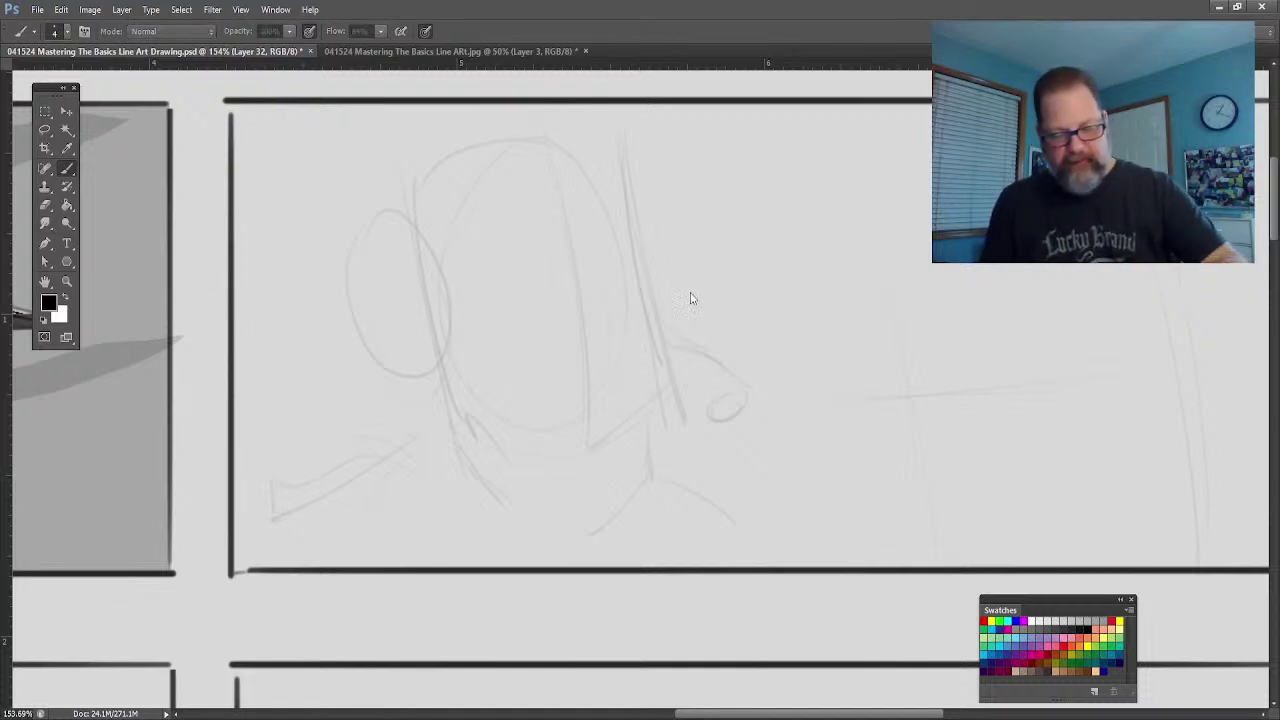
# Step: Add a new layer over the faded sketch and draw the pilot's nose, mouth and both eyes in dark lines
pyautogui.hotkey('ctrl', 'shift', 'alt', 'n')
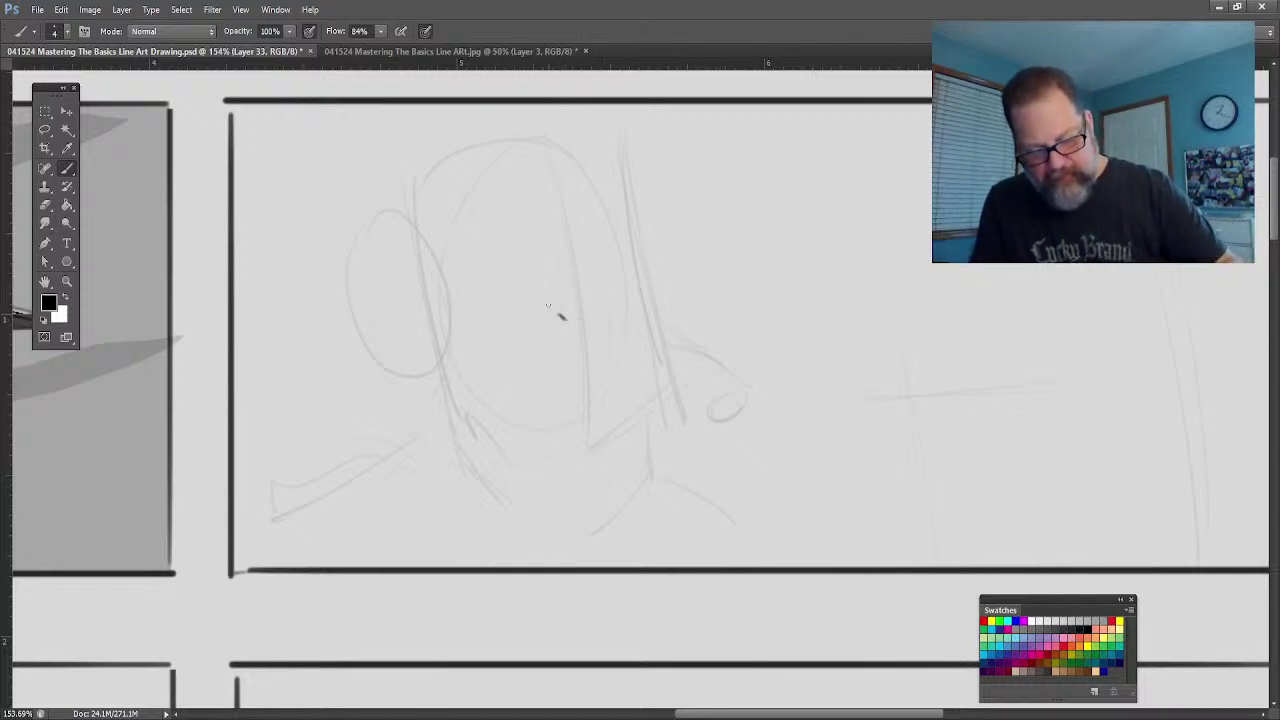
pyautogui.moveTo(590, 304)
pyautogui.mouseDown()
pyautogui.moveTo(565, 318)
pyautogui.moveTo(545, 308)
pyautogui.mouseUp()
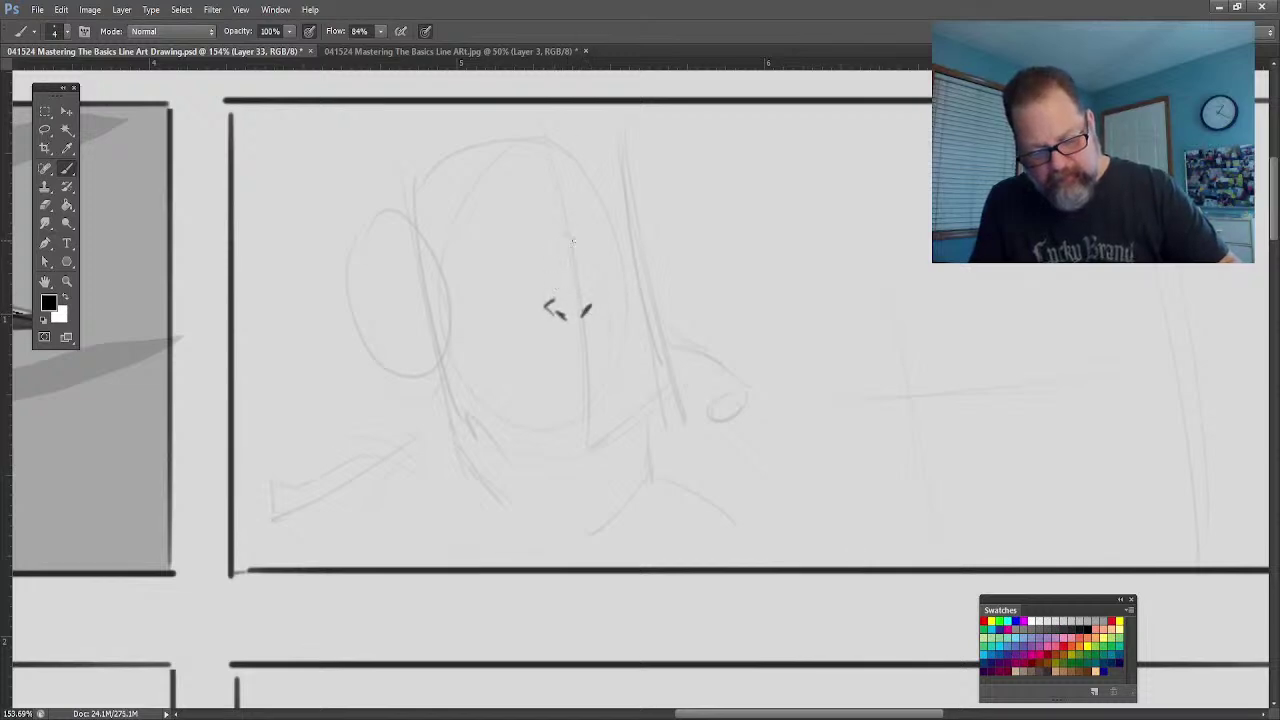
pyautogui.moveTo(578, 238)
pyautogui.mouseDown()
pyautogui.moveTo(576, 343)
pyautogui.moveTo(514, 364)
pyautogui.moveTo(610, 356)
pyautogui.mouseUp()
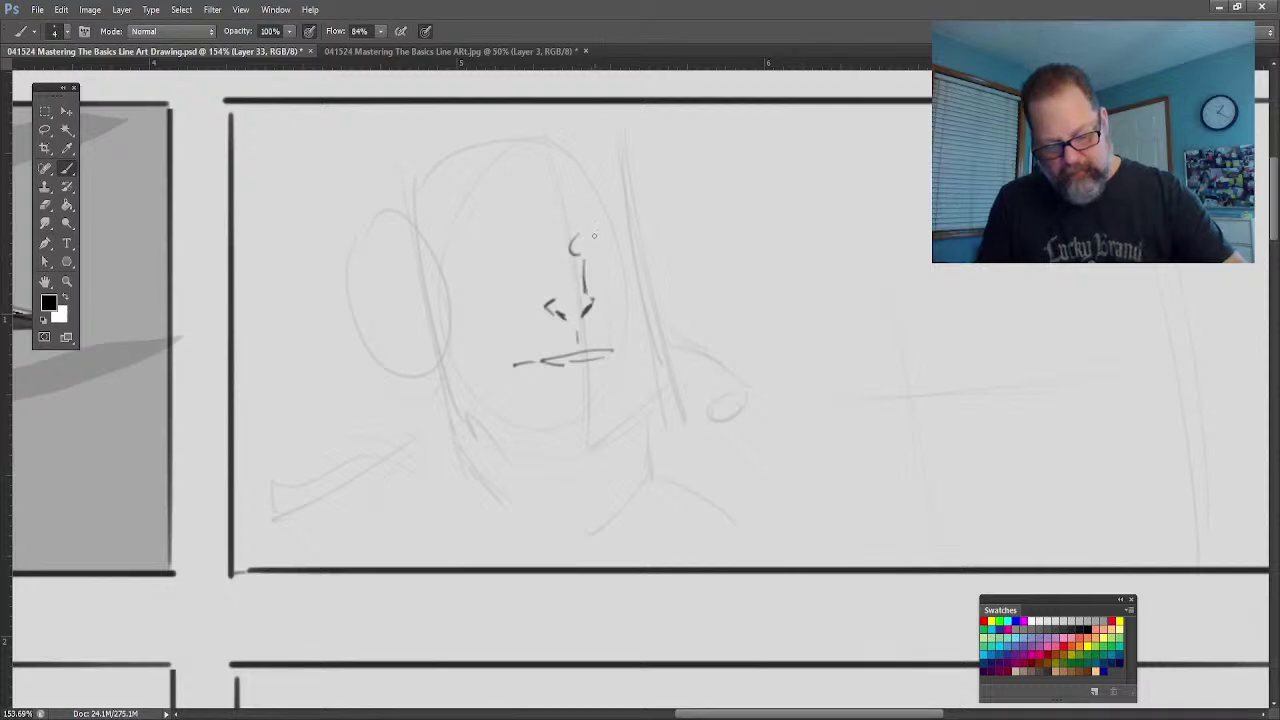
pyautogui.moveTo(593, 235)
pyautogui.mouseDown()
pyautogui.moveTo(628, 220)
pyautogui.moveTo(612, 246)
pyautogui.moveTo(628, 240)
pyautogui.moveTo(598, 252)
pyautogui.moveTo(602, 264)
pyautogui.moveTo(626, 246)
pyautogui.moveTo(622, 276)
pyautogui.mouseUp()
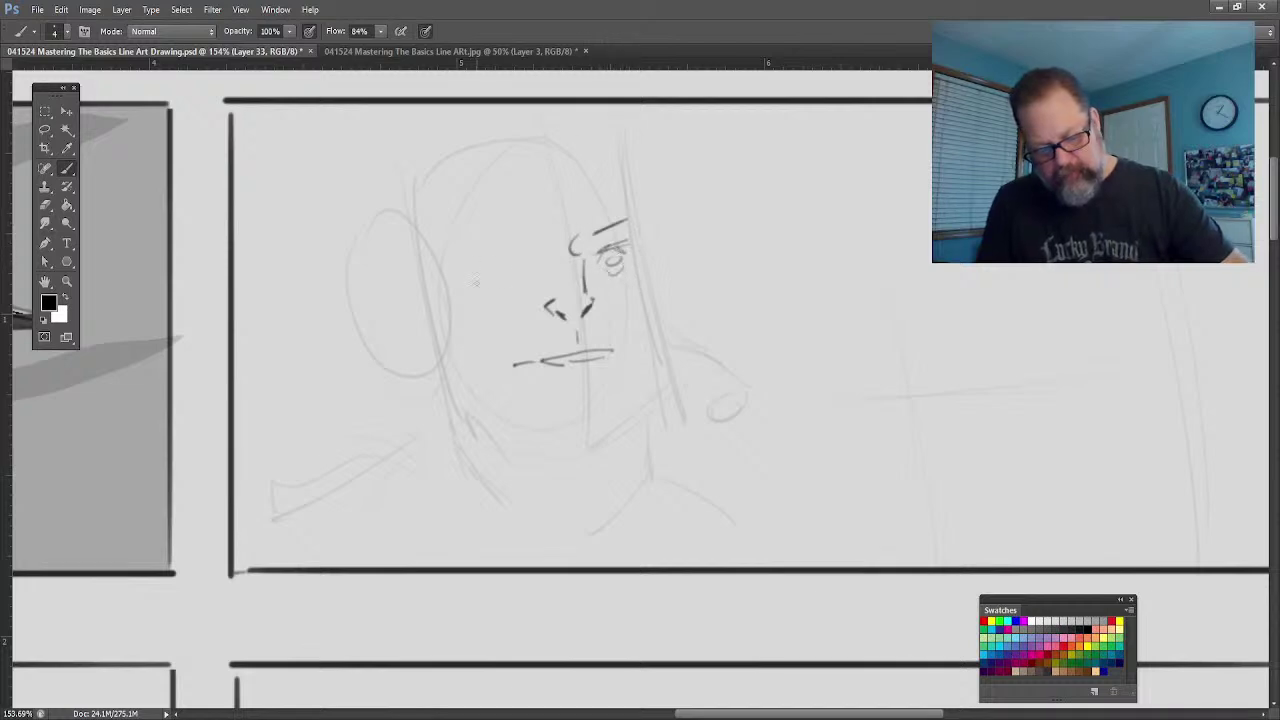
pyautogui.moveTo(536, 260)
pyautogui.mouseDown()
pyautogui.moveTo(504, 256)
pyautogui.moveTo(494, 284)
pyautogui.mouseUp()
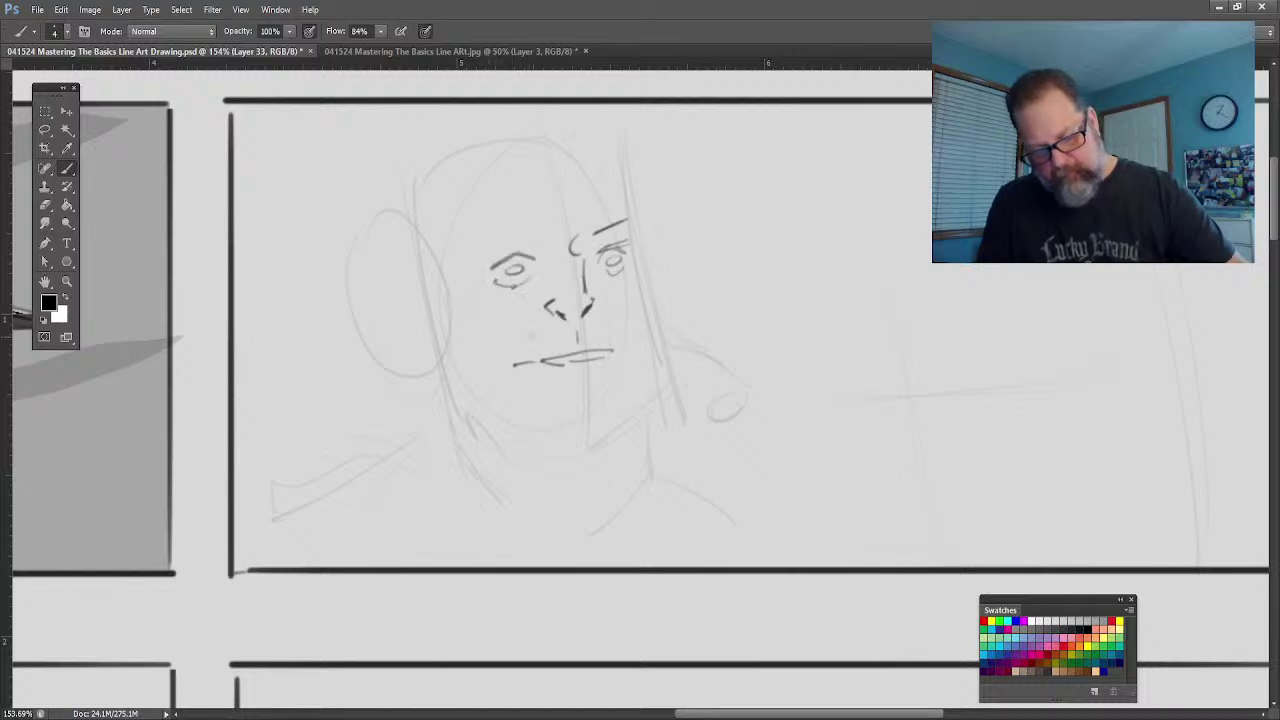
# Step: Draw the headgear's edge across the pilot's forehead, the remaining eyebrow and the side contours of the face
pyautogui.moveTo(540, 243)
pyautogui.mouseDown()
pyautogui.moveTo(473, 241)
pyautogui.moveTo(624, 212)
pyautogui.mouseUp()
pyautogui.moveTo(528, 210)
pyautogui.mouseDown()
pyautogui.moveTo(594, 202)
pyautogui.moveTo(446, 254)
pyautogui.moveTo(457, 341)
pyautogui.mouseUp()
pyautogui.moveTo(632, 216)
pyautogui.mouseDown()
pyautogui.moveTo(630, 314)
pyautogui.moveTo(648, 362)
pyautogui.mouseUp()
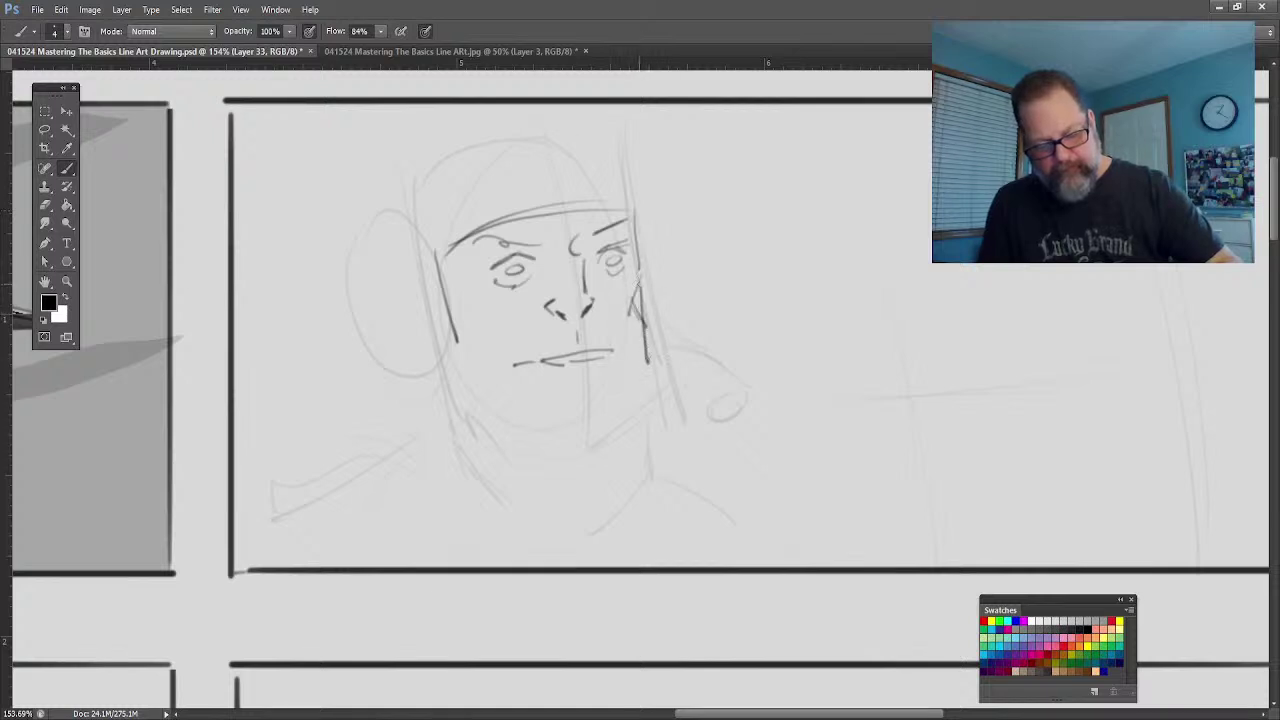
pyautogui.moveTo(638, 290); pyautogui.dragTo(646, 356)
# Step: Draw the pilot's cheek line and the oval ear cup with its inner rim and small knob on top
pyautogui.moveTo(478, 314)
pyautogui.mouseDown()
pyautogui.moveTo(491, 368)
pyautogui.moveTo(437, 256)
pyautogui.moveTo(374, 220)
pyautogui.moveTo(368, 256)
pyautogui.moveTo(415, 380)
pyautogui.mouseUp()
pyautogui.moveTo(372, 226); pyautogui.dragTo(370, 240)
pyautogui.moveTo(410, 242)
pyautogui.mouseDown()
pyautogui.moveTo(400, 382)
pyautogui.moveTo(430, 388)
pyautogui.mouseUp()
pyautogui.moveTo(368, 230)
pyautogui.mouseDown()
pyautogui.moveTo(430, 372)
pyautogui.moveTo(385, 214)
pyautogui.mouseUp()
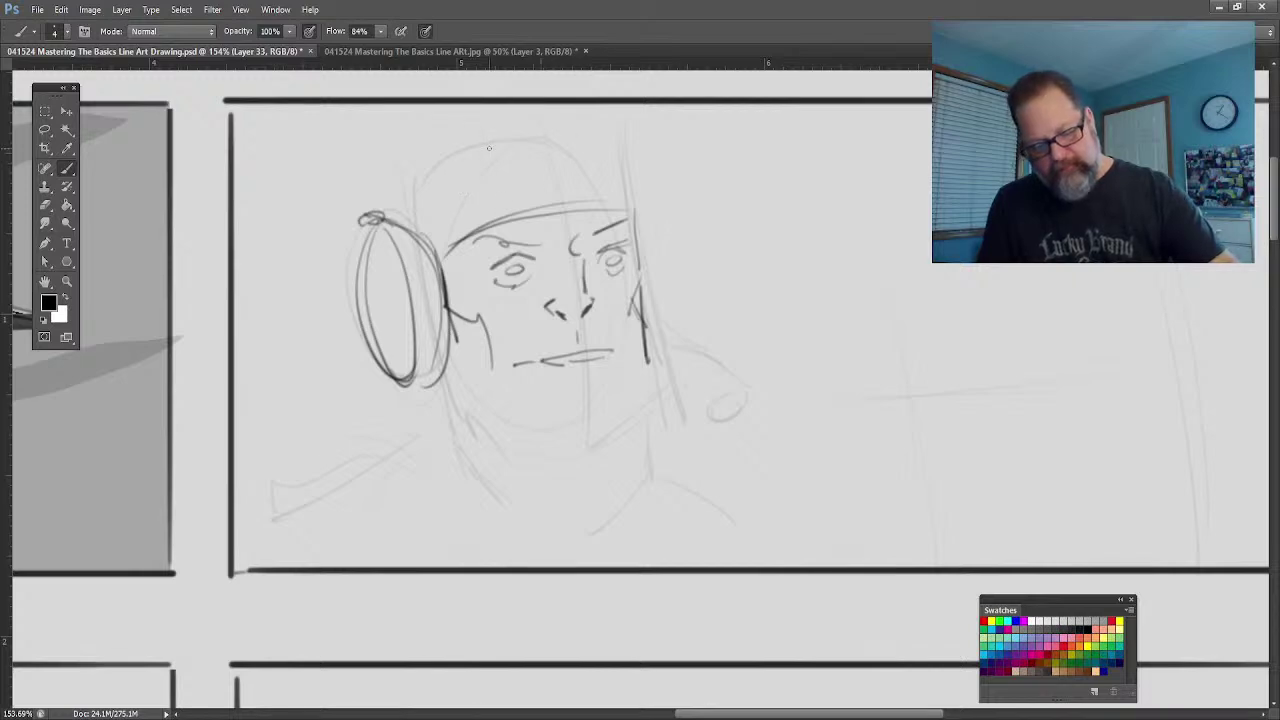
# Step: Draw a pair of goggles on the pilot's forehead as two rectangular lenses joined by a narrow bridge
pyautogui.moveTo(518, 166); pyautogui.dragTo(455, 245)
pyautogui.moveTo(516, 158)
pyautogui.mouseDown()
pyautogui.moveTo(520, 200)
pyautogui.moveTo(452, 240)
pyautogui.mouseUp()
pyautogui.moveTo(500, 166); pyautogui.dragTo(446, 212)
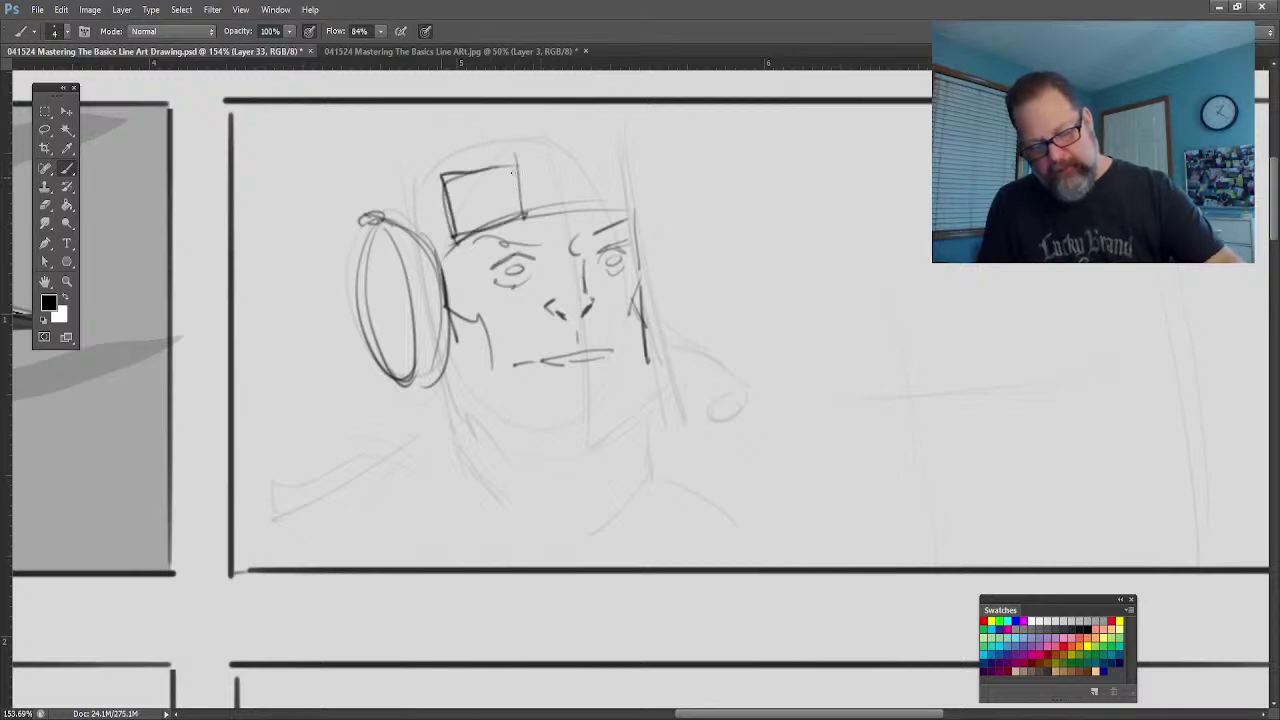
pyautogui.moveTo(520, 188)
pyautogui.mouseDown()
pyautogui.moveTo(564, 192)
pyautogui.moveTo(558, 212)
pyautogui.mouseUp()
pyautogui.moveTo(558, 210); pyautogui.dragTo(630, 208)
pyautogui.moveTo(620, 148); pyautogui.dragTo(626, 206)
pyautogui.moveTo(620, 146)
pyautogui.mouseDown()
pyautogui.moveTo(572, 156)
pyautogui.moveTo(622, 190)
pyautogui.mouseUp()
pyautogui.moveTo(618, 184)
pyautogui.mouseDown()
pyautogui.moveTo(624, 218)
pyautogui.moveTo(622, 204)
pyautogui.mouseUp()
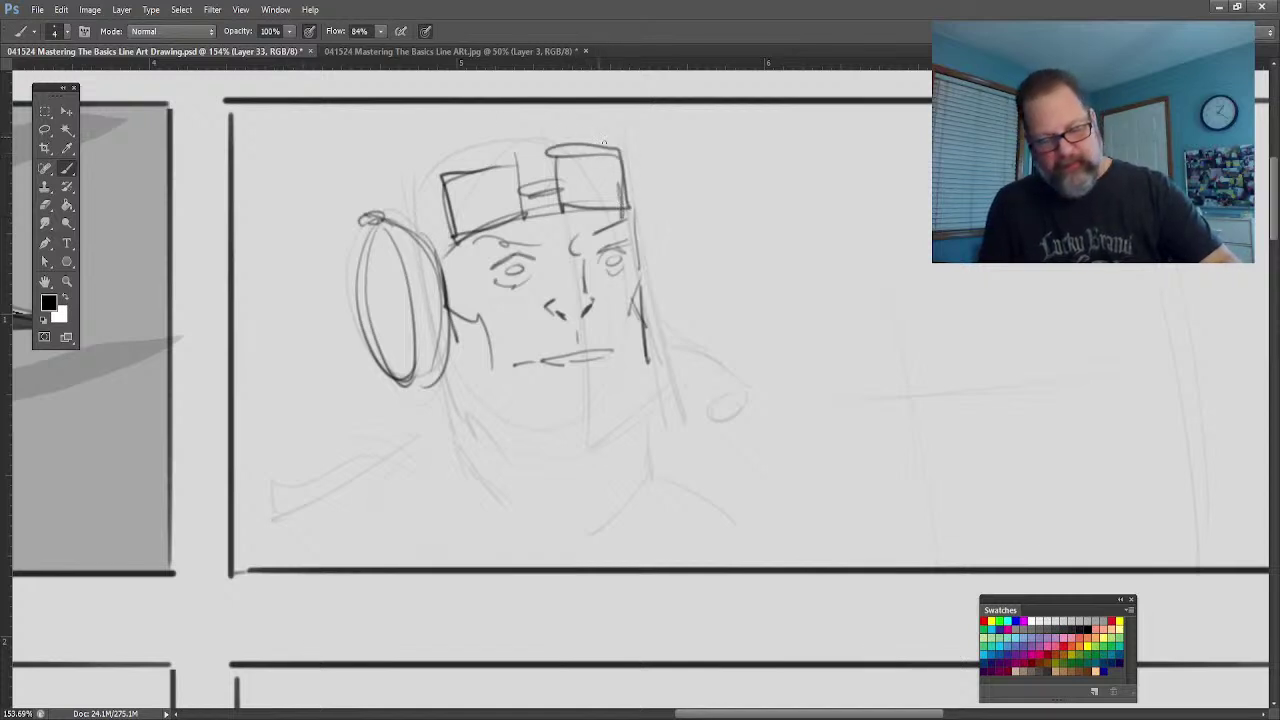
# Step: Draw the rounded top of the pilot's helmet, from above the goggles around to the ear cup
pyautogui.moveTo(604, 143); pyautogui.dragTo(548, 106)
pyautogui.moveTo(462, 106)
pyautogui.mouseDown()
pyautogui.moveTo(379, 153)
pyautogui.moveTo(369, 194)
pyautogui.mouseUp()
pyautogui.moveTo(384, 148); pyautogui.dragTo(383, 230)
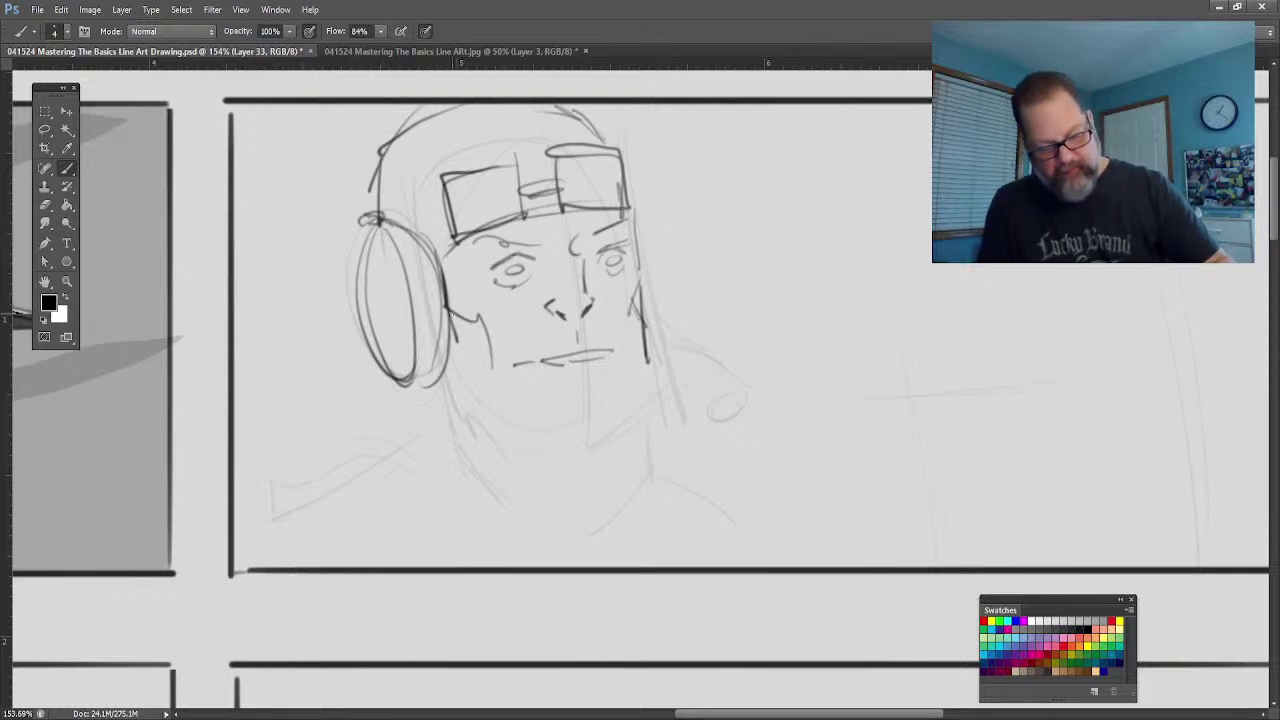
# Step: Draw an oval for the chin and connect it to both sides of the face with jaw lines
pyautogui.moveTo(452, 316); pyautogui.dragTo(428, 388)
pyautogui.moveTo(558, 405); pyautogui.dragTo(587, 444)
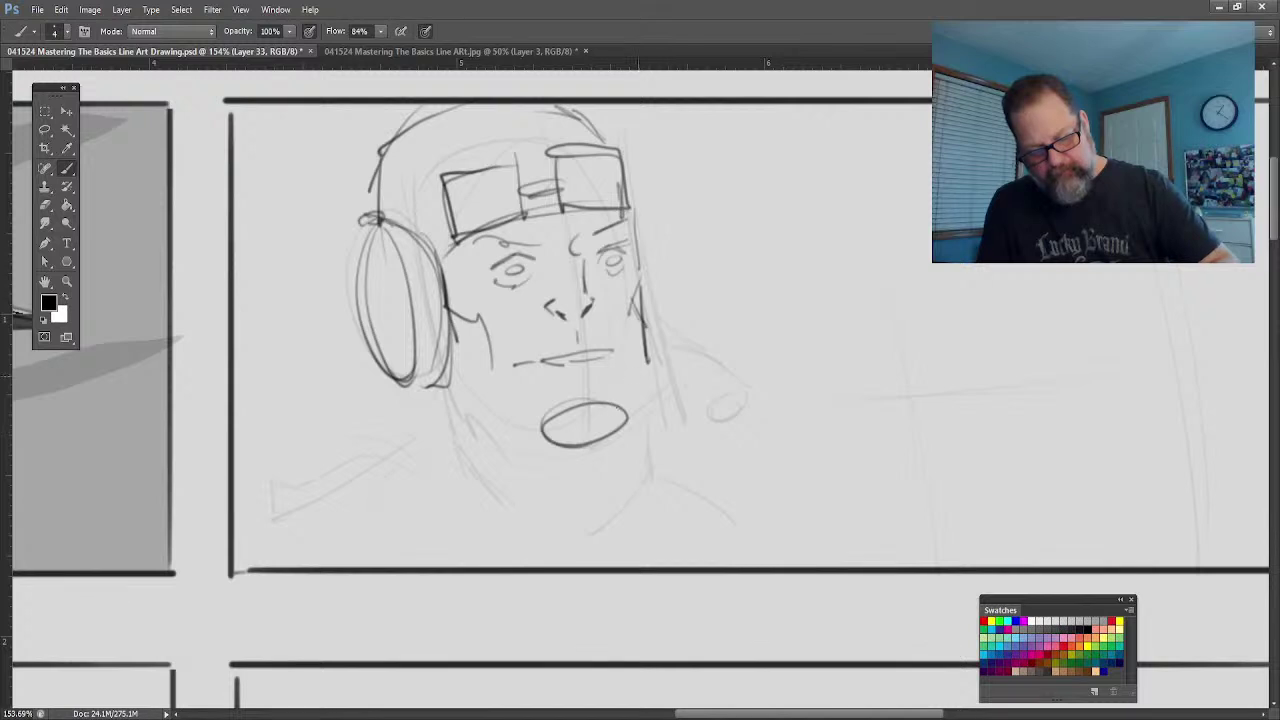
pyautogui.moveTo(650, 366); pyautogui.dragTo(618, 412)
pyautogui.moveTo(452, 393); pyautogui.dragTo(540, 432)
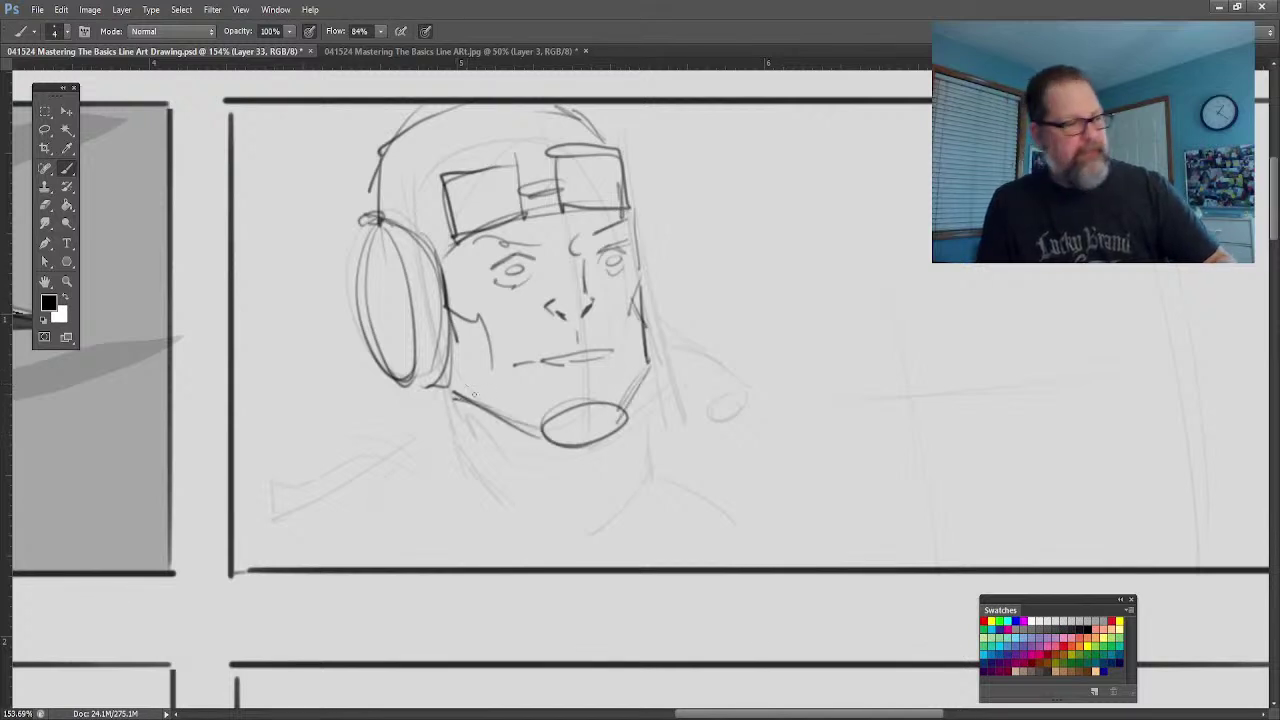
# Step: Draw the jacket collar on both sides of the neck, the neckline curve and the sloping far shoulder
pyautogui.moveTo(546, 521)
pyautogui.mouseDown()
pyautogui.moveTo(484, 461)
pyautogui.moveTo(445, 544)
pyautogui.moveTo(419, 442)
pyautogui.moveTo(439, 393)
pyautogui.moveTo(492, 455)
pyautogui.mouseUp()
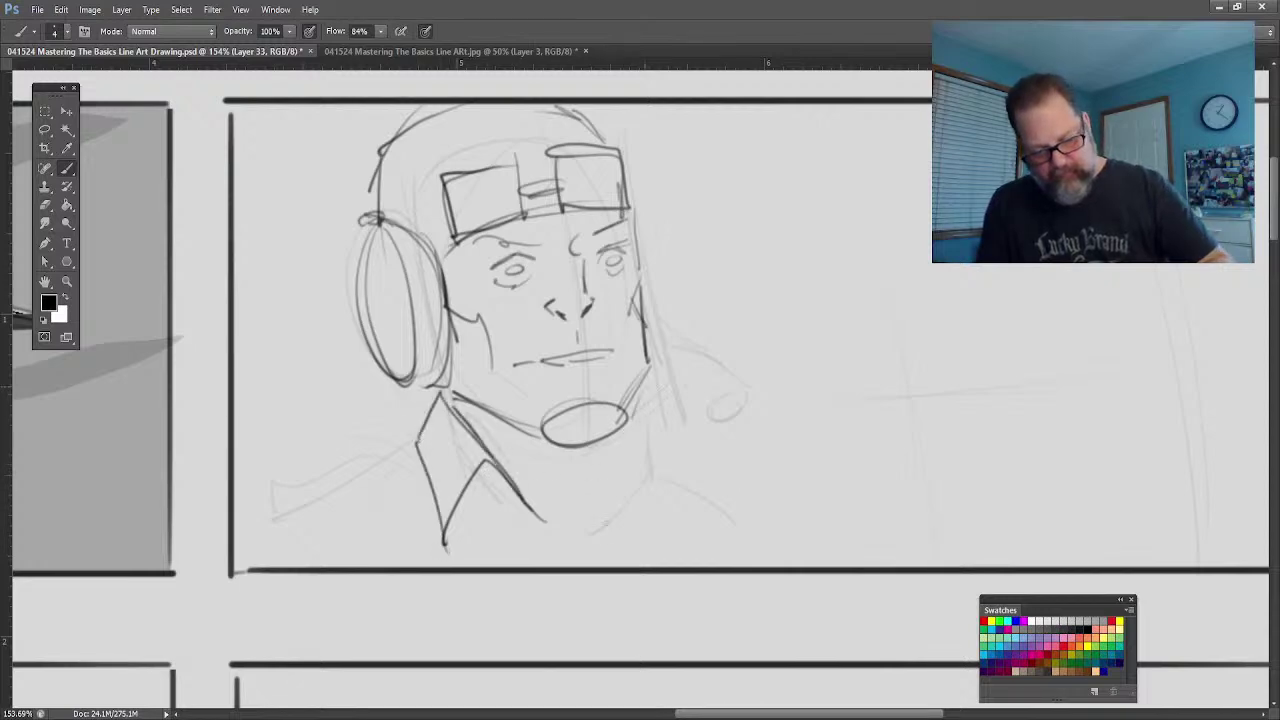
pyautogui.moveTo(632, 418); pyautogui.dragTo(602, 542)
pyautogui.moveTo(640, 386); pyautogui.dragTo(604, 538)
pyautogui.moveTo(516, 496)
pyautogui.mouseDown()
pyautogui.moveTo(570, 546)
pyautogui.moveTo(652, 474)
pyautogui.moveTo(686, 502)
pyautogui.mouseUp()
pyautogui.moveTo(610, 512)
pyautogui.mouseDown()
pyautogui.moveTo(690, 496)
pyautogui.moveTo(780, 557)
pyautogui.mouseUp()
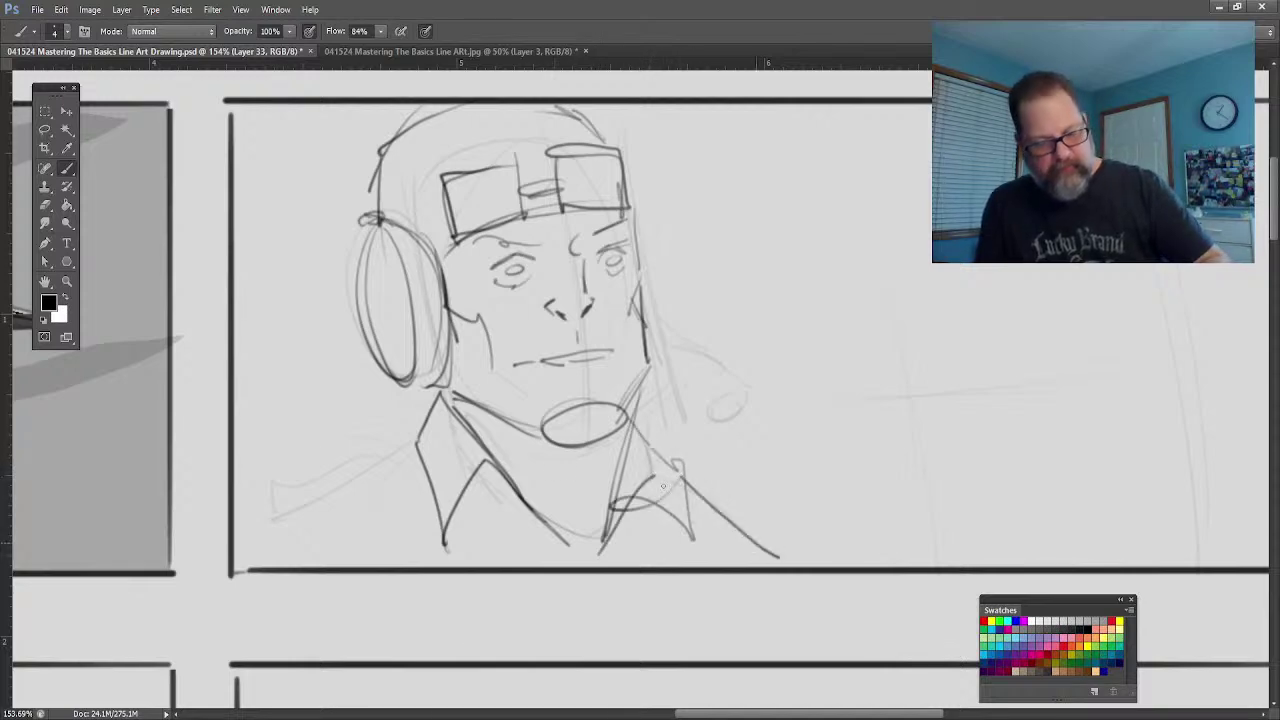
pyautogui.moveTo(698, 488); pyautogui.dragTo(720, 561)
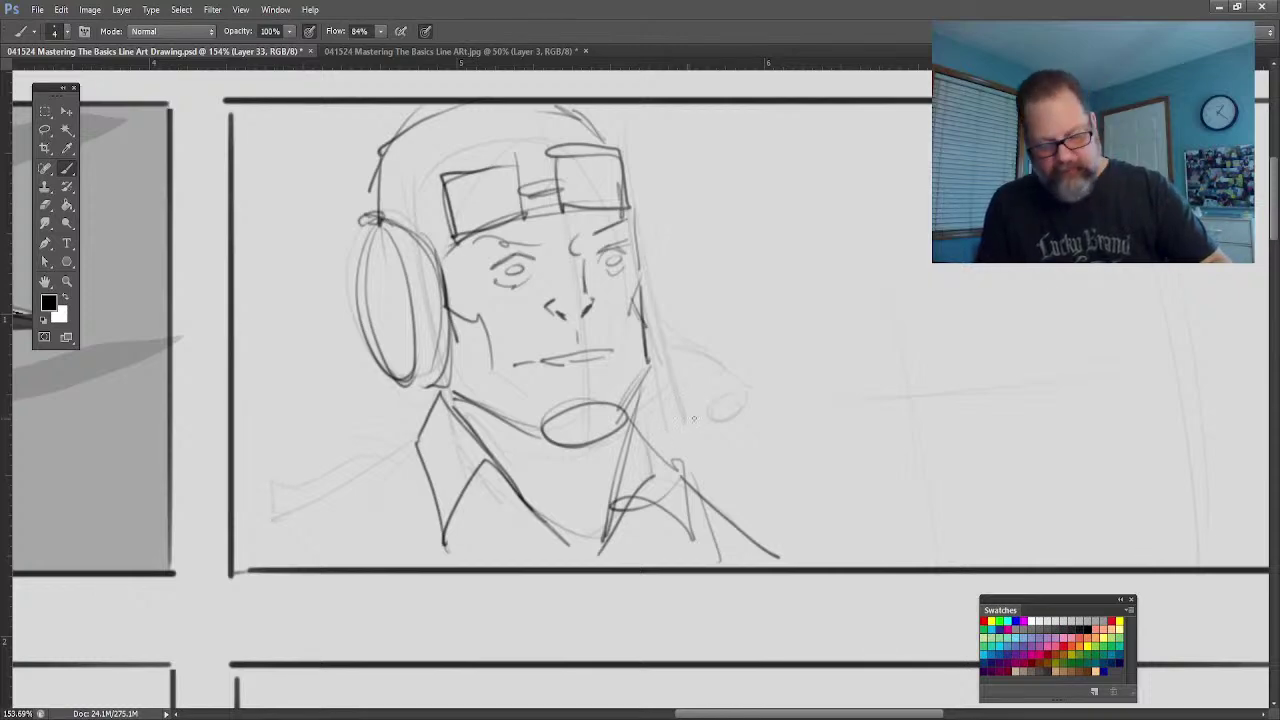
# Step: Draw the headset microphone beside the jaw as a small oval with a short boom from the cheek
pyautogui.moveTo(693, 418); pyautogui.dragTo(684, 414)
pyautogui.moveTo(668, 342); pyautogui.dragTo(720, 386)
pyautogui.moveTo(650, 322); pyautogui.dragTo(688, 366)
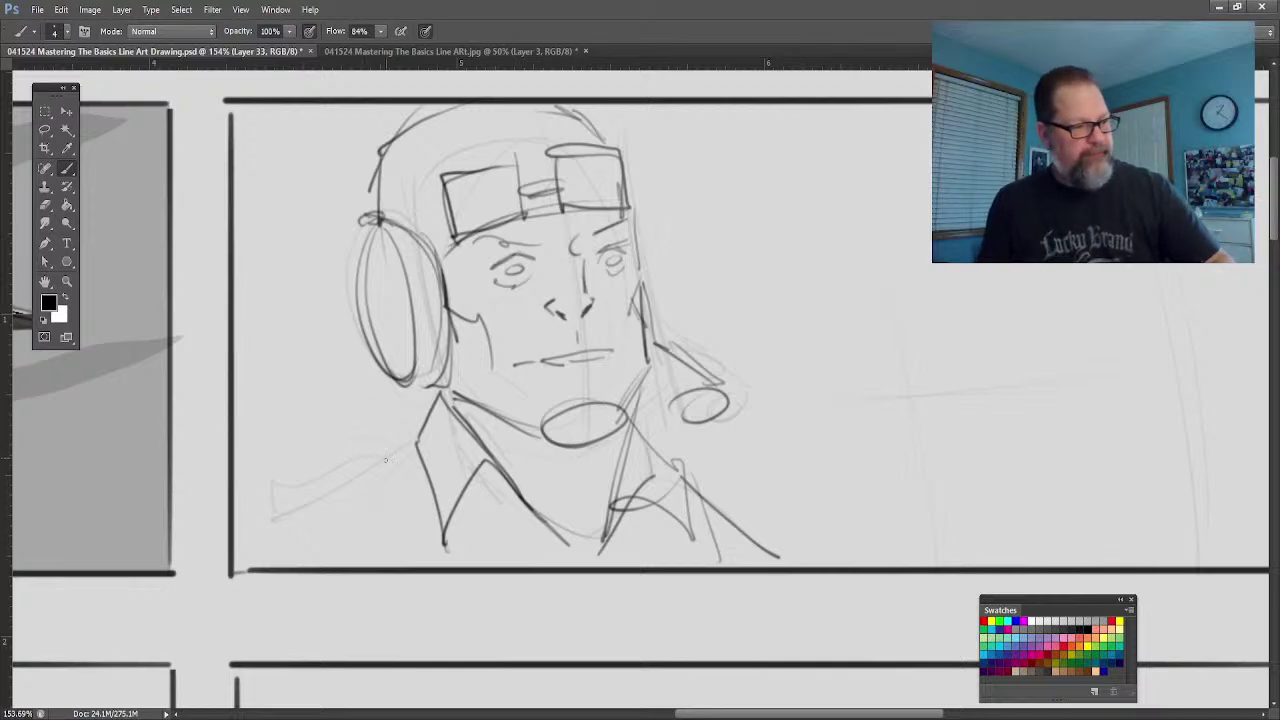
# Step: Draw the top edge of the near shoulder and fill the sleeve with a row of curved vertical lines
pyautogui.moveTo(410, 456); pyautogui.dragTo(446, 572)
pyautogui.moveTo(422, 458)
pyautogui.mouseDown()
pyautogui.moveTo(388, 574)
pyautogui.moveTo(368, 572)
pyautogui.mouseUp()
pyautogui.moveTo(354, 482)
pyautogui.mouseDown()
pyautogui.moveTo(388, 562)
pyautogui.moveTo(356, 578)
pyautogui.mouseUp()
pyautogui.moveTo(318, 496); pyautogui.dragTo(332, 568)
pyautogui.moveTo(412, 447); pyautogui.dragTo(328, 477)
pyautogui.moveTo(748, 514); pyautogui.dragTo(754, 562)
pyautogui.moveTo(384, 453); pyautogui.dragTo(306, 478)
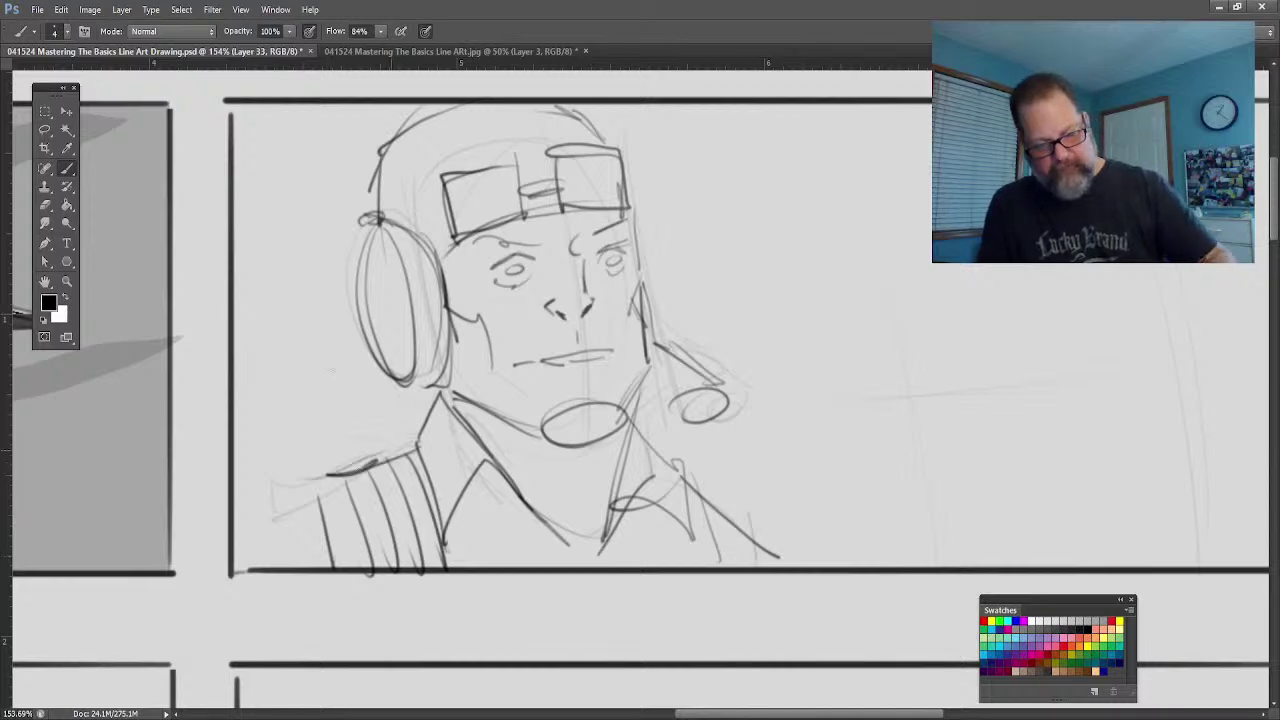
# Step: Draw the seat headrest behind the pilot, with its lower side edge and the outline showing past the far cheek
pyautogui.moveTo(348, 270)
pyautogui.mouseDown()
pyautogui.moveTo(229, 291)
pyautogui.moveTo(238, 394)
pyautogui.mouseUp()
pyautogui.moveTo(330, 278)
pyautogui.mouseDown()
pyautogui.moveTo(240, 300)
pyautogui.moveTo(236, 290)
pyautogui.mouseUp()
pyautogui.moveTo(236, 296); pyautogui.dragTo(268, 424)
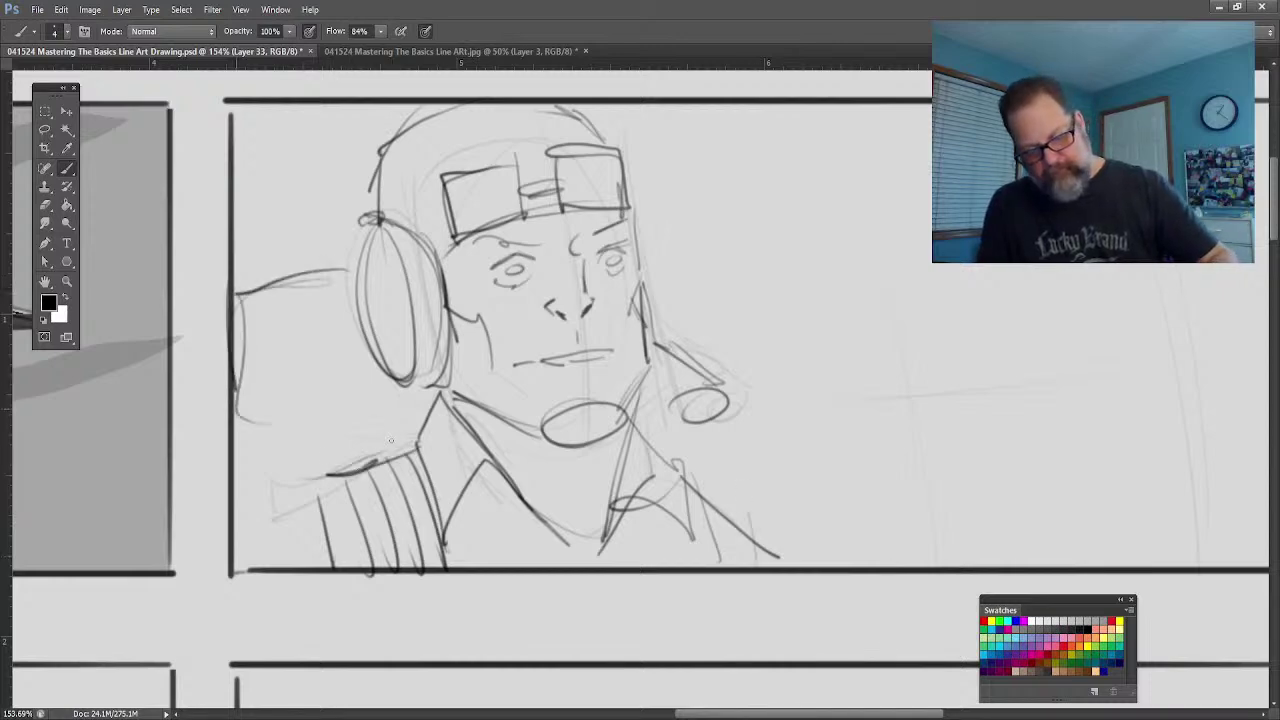
pyautogui.moveTo(398, 440); pyautogui.dragTo(290, 462)
pyautogui.moveTo(648, 264); pyautogui.dragTo(692, 360)
pyautogui.moveTo(696, 450); pyautogui.dragTo(695, 490)
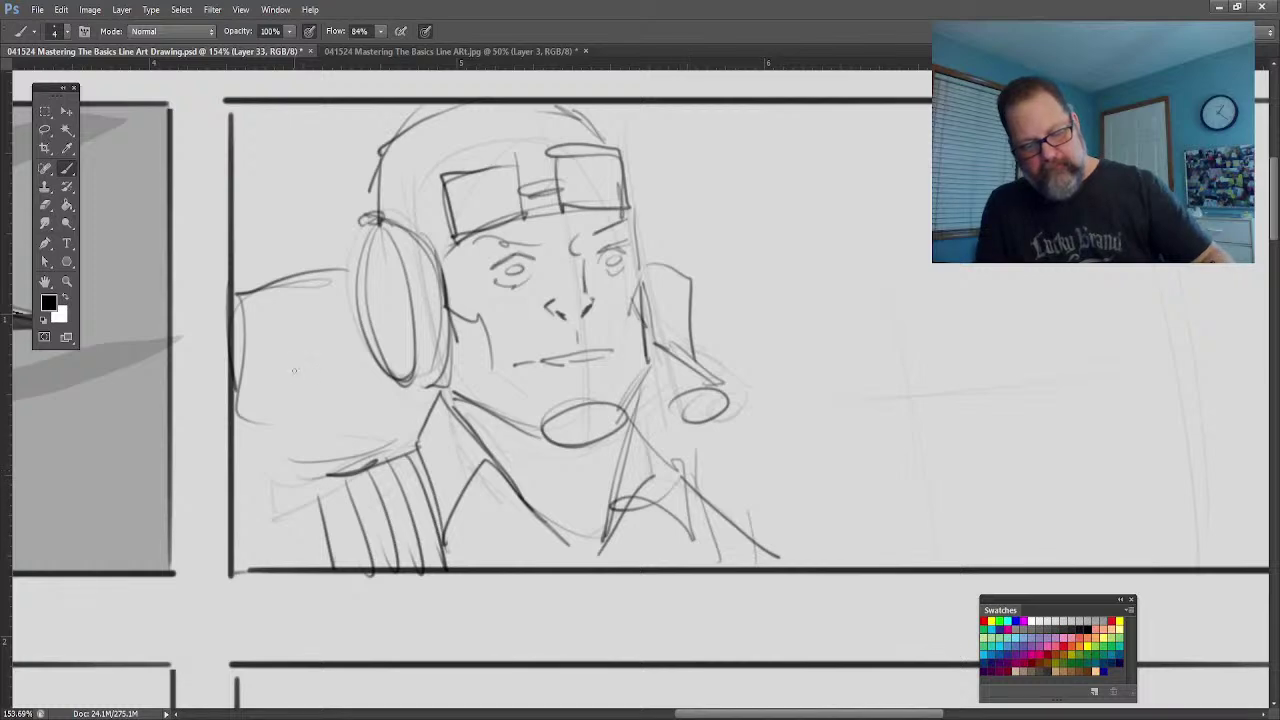
pyautogui.moveTo(262, 432); pyautogui.dragTo(272, 588)
# Step: Add an outer oval to the ear cup and draw the headset band over the helmet
pyautogui.moveTo(372, 250)
pyautogui.mouseDown()
pyautogui.moveTo(375, 362)
pyautogui.moveTo(350, 308)
pyautogui.moveTo(380, 345)
pyautogui.moveTo(382, 245)
pyautogui.moveTo(380, 295)
pyautogui.mouseUp()
pyautogui.moveTo(396, 136); pyautogui.dragTo(370, 240)
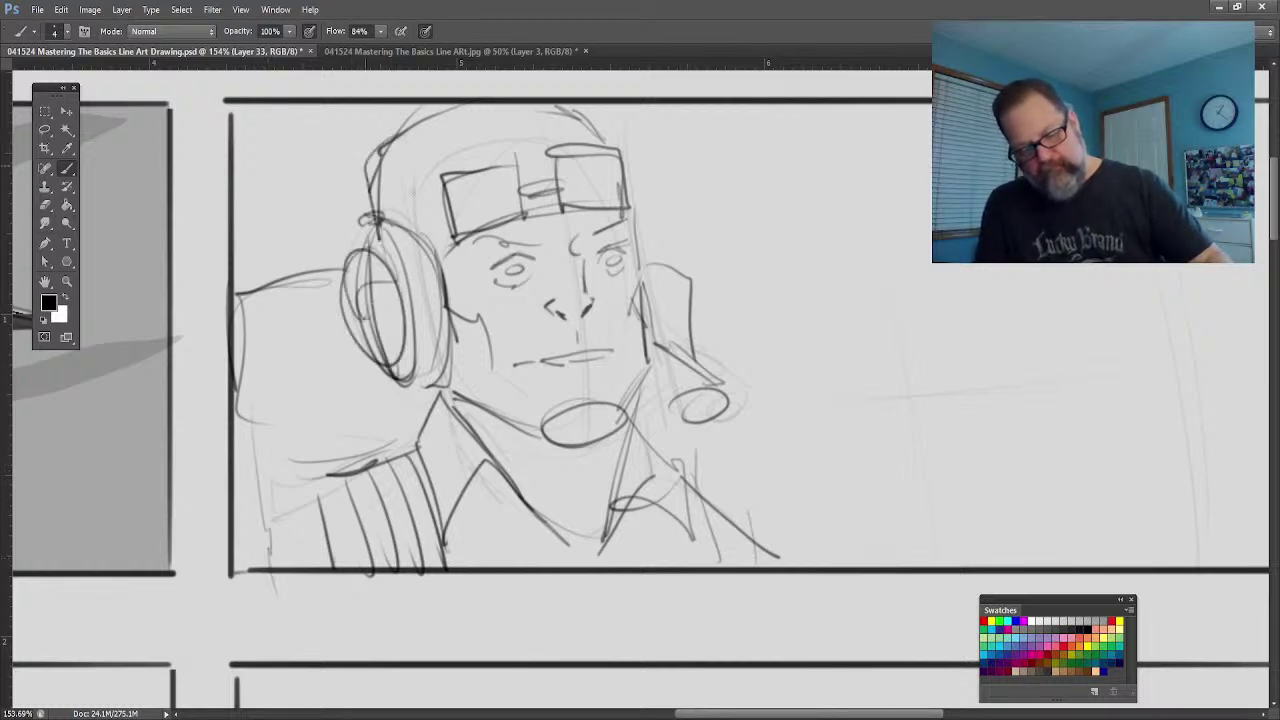
pyautogui.moveTo(492, 92); pyautogui.dragTo(540, 200)
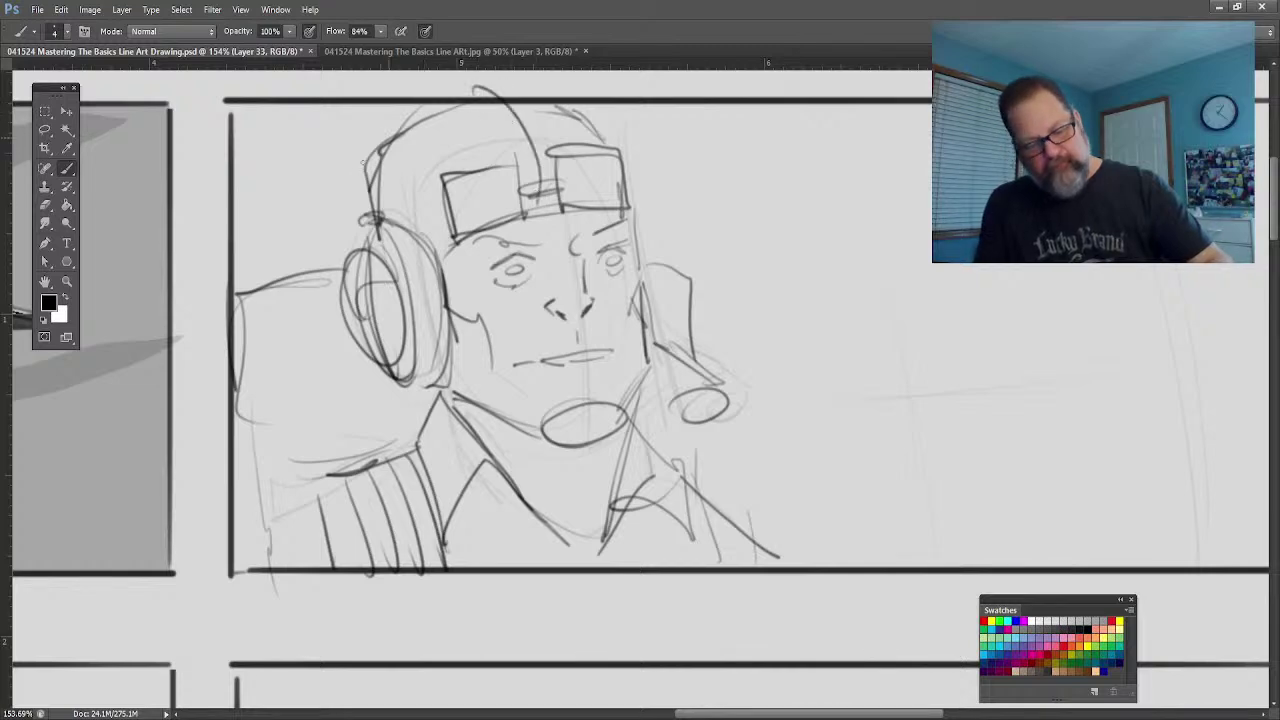
pyautogui.moveTo(396, 134)
pyautogui.mouseDown()
pyautogui.moveTo(354, 195)
pyautogui.moveTo(372, 292)
pyautogui.mouseUp()
# Step: Draw the V-shaped neckline of the shirt and reinforce the near collar edge down to the frame's bottom line
pyautogui.moveTo(612, 434); pyautogui.dragTo(574, 508)
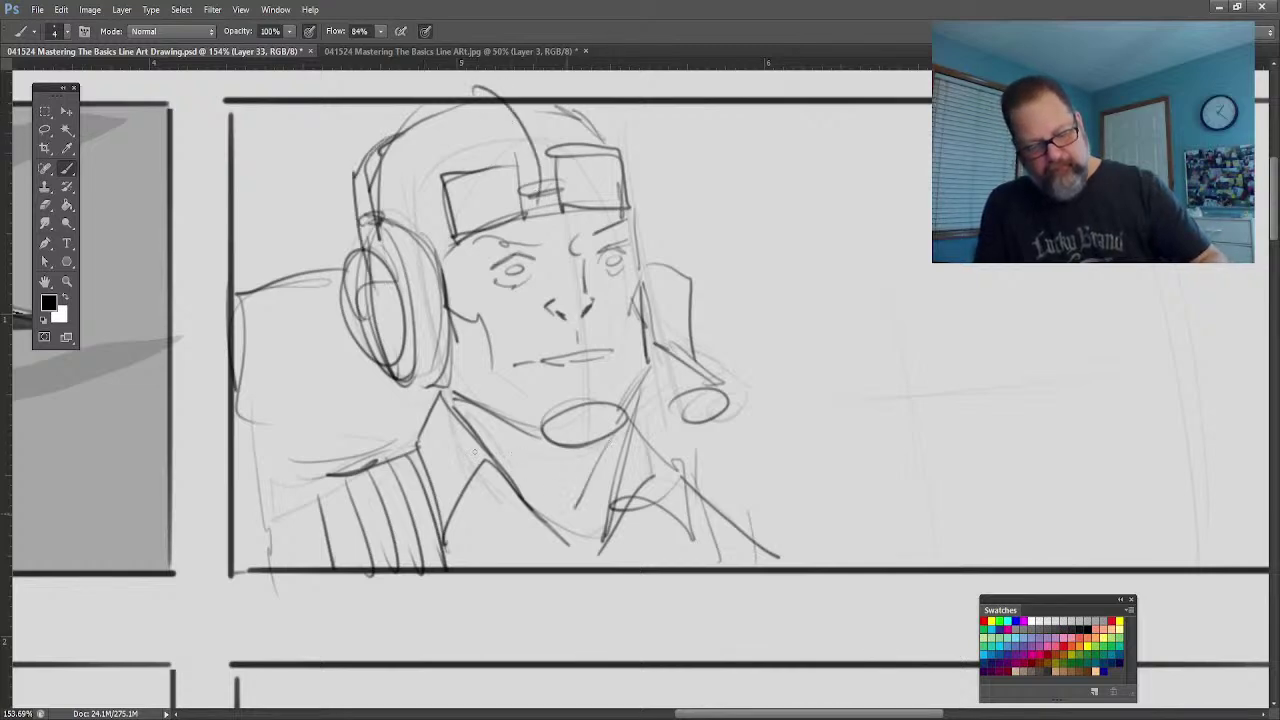
pyautogui.moveTo(462, 414); pyautogui.dragTo(576, 516)
pyautogui.moveTo(455, 390); pyautogui.dragTo(544, 544)
pyautogui.moveTo(514, 478); pyautogui.dragTo(586, 574)
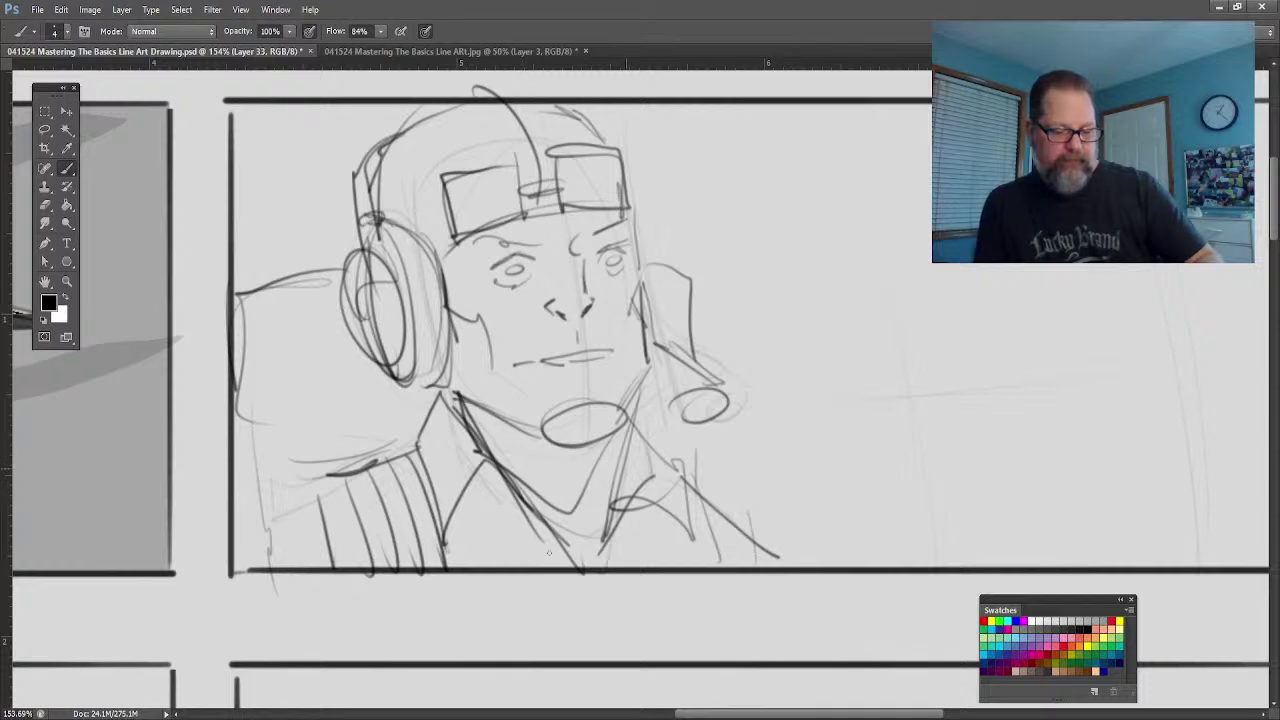
pyautogui.moveTo(490, 528); pyautogui.dragTo(590, 568)
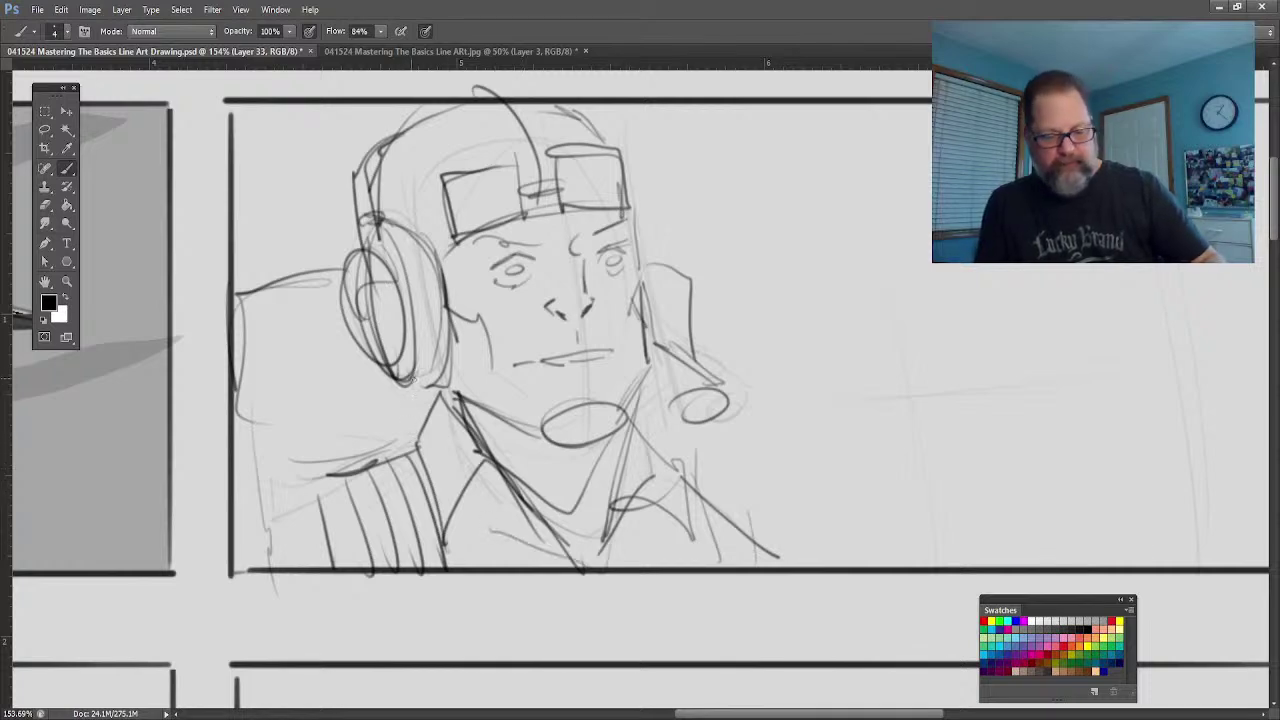
# Step: Darken the near collar flap and neckline, and strengthen the contour of the far shoulder and arm
pyautogui.moveTo(430, 368)
pyautogui.mouseDown()
pyautogui.moveTo(402, 474)
pyautogui.moveTo(402, 552)
pyautogui.mouseUp()
pyautogui.moveTo(486, 462)
pyautogui.mouseDown()
pyautogui.moveTo(442, 570)
pyautogui.moveTo(458, 550)
pyautogui.moveTo(556, 552)
pyautogui.moveTo(632, 505)
pyautogui.mouseUp()
pyautogui.moveTo(665, 460); pyautogui.dragTo(770, 535)
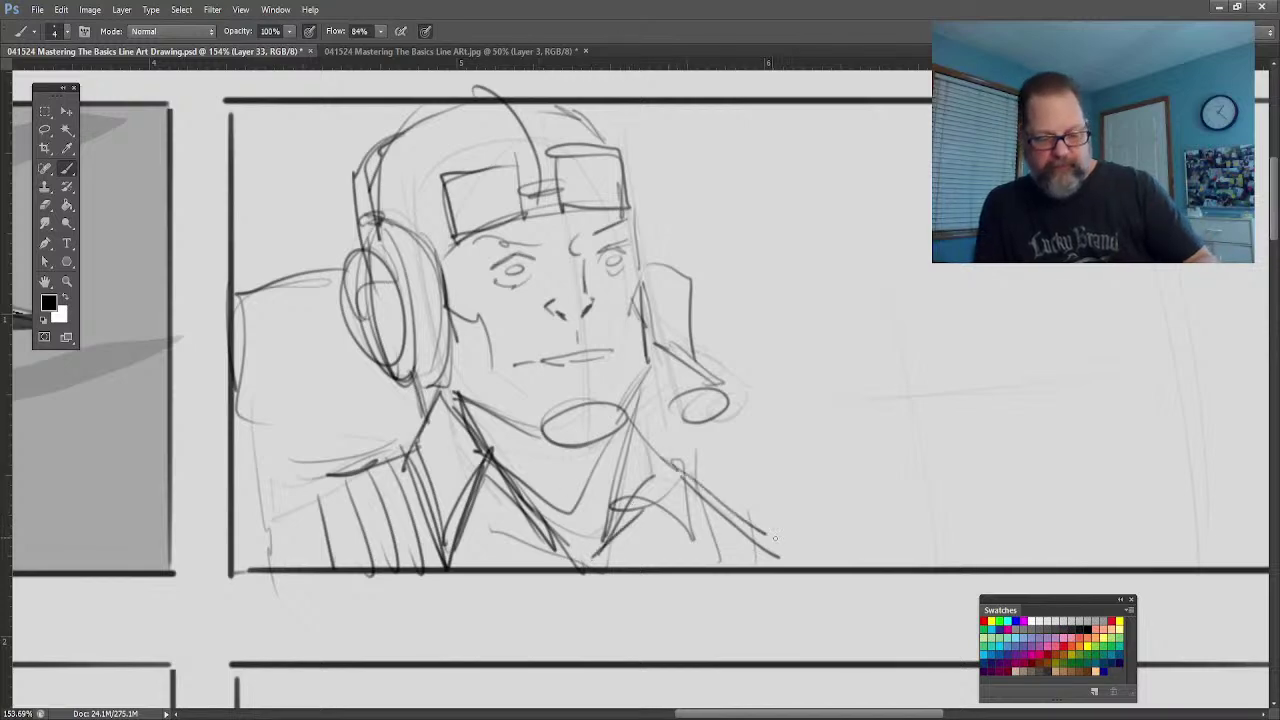
pyautogui.moveTo(722, 490); pyautogui.dragTo(782, 540)
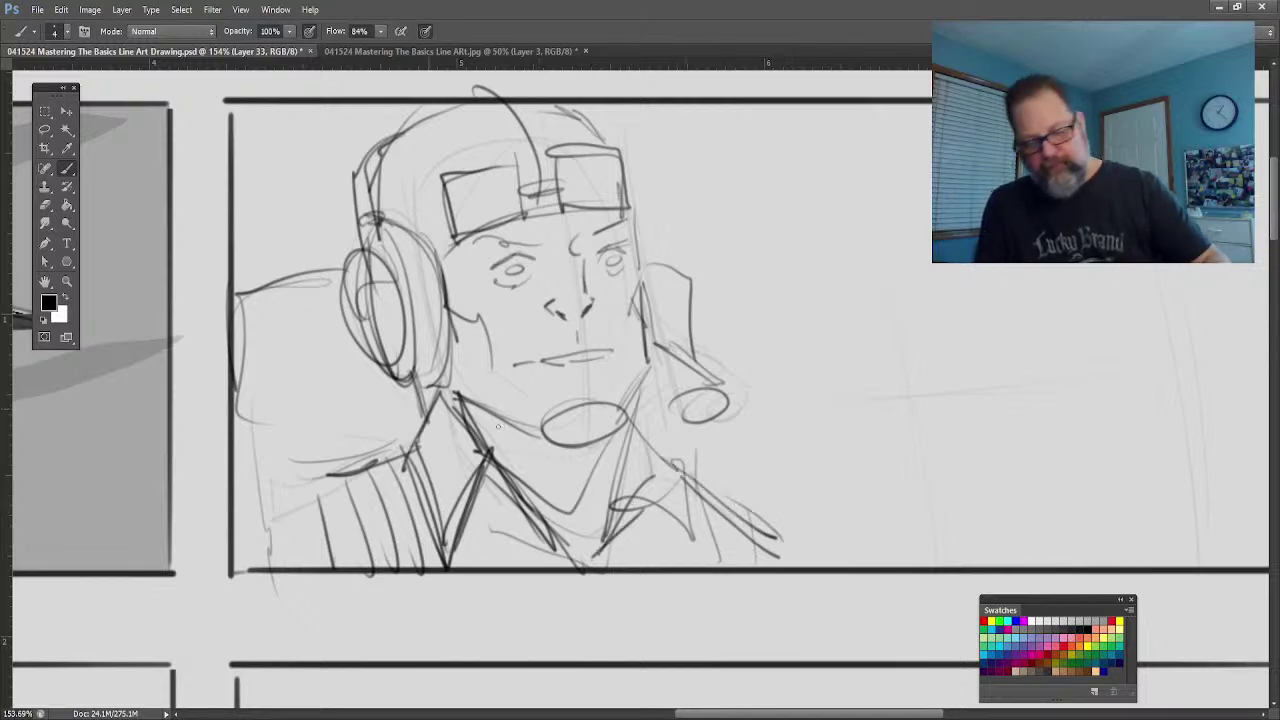
pyautogui.moveTo(790, 588)
pyautogui.mouseDown()
pyautogui.moveTo(762, 497)
pyautogui.moveTo(640, 449)
pyautogui.mouseUp()
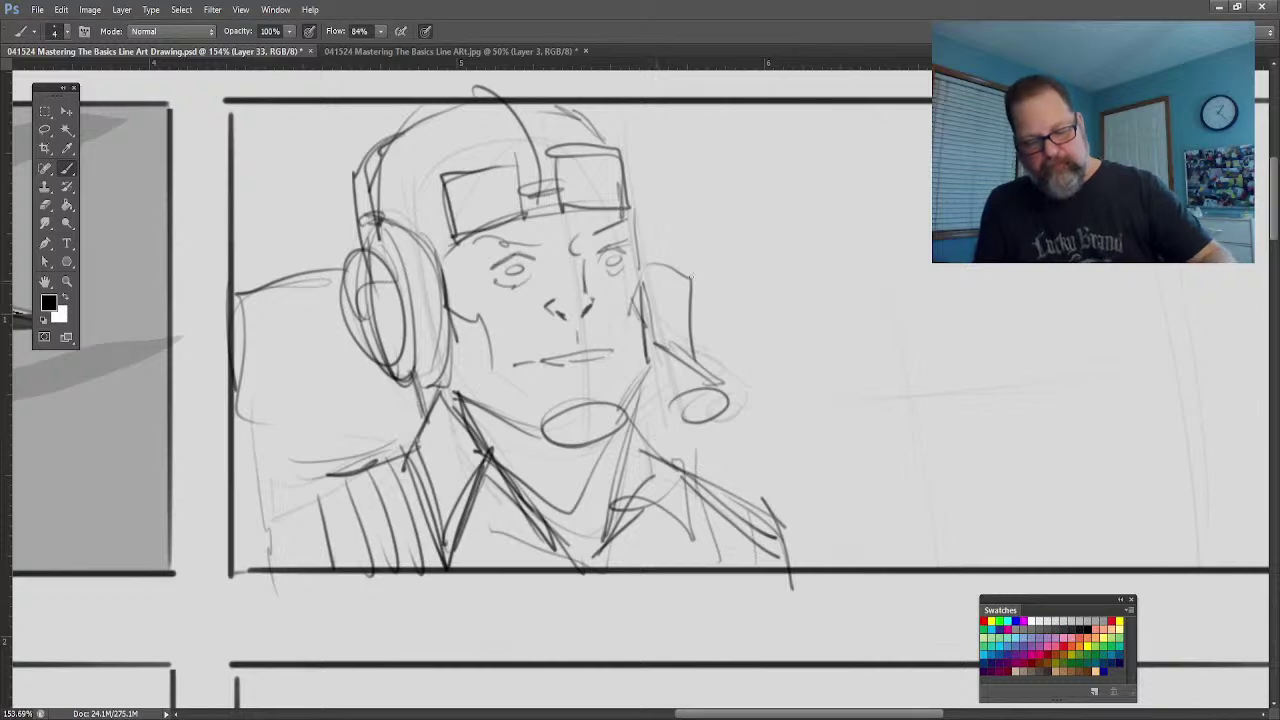
# Step: Draw the first slanted cockpit window post as paired lines, with a crossbar running back to the pilot
pyautogui.moveTo(815, 125); pyautogui.dragTo(869, 377)
pyautogui.moveTo(855, 106); pyautogui.dragTo(920, 370)
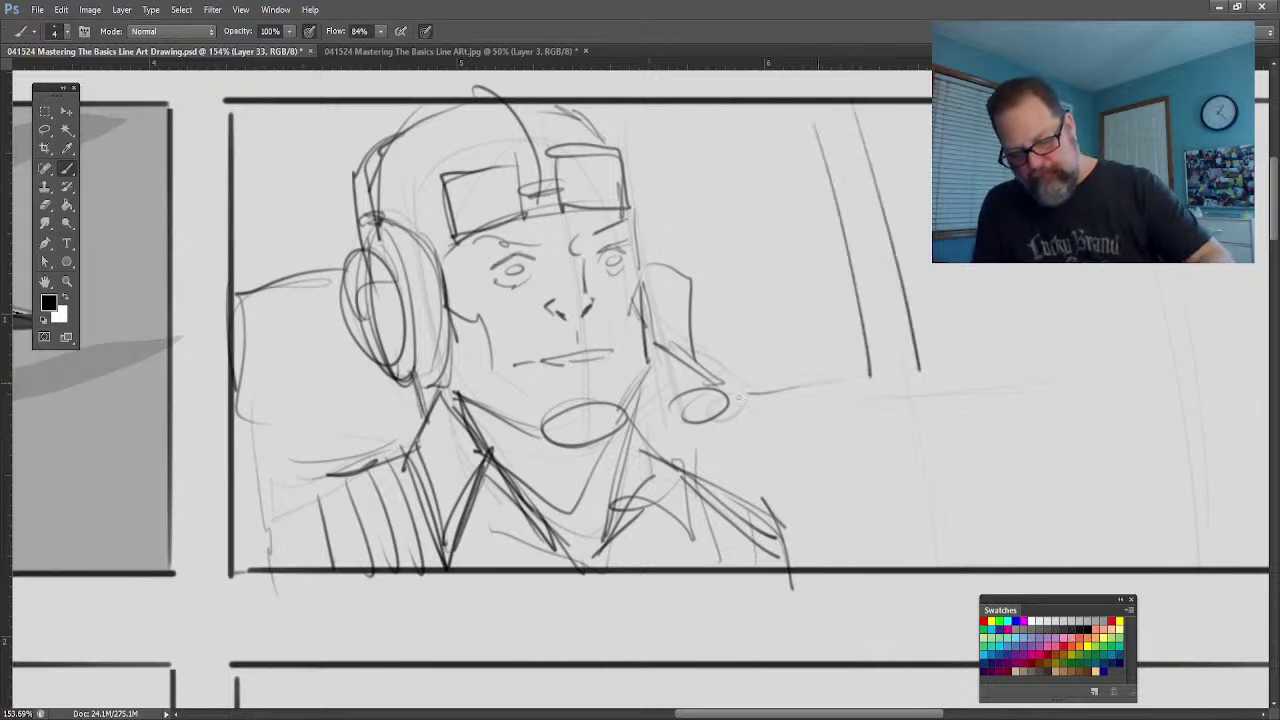
pyautogui.moveTo(756, 443)
pyautogui.mouseDown()
pyautogui.moveTo(884, 430)
pyautogui.moveTo(893, 576)
pyautogui.mouseUp()
pyautogui.moveTo(932, 418); pyautogui.dragTo(958, 566)
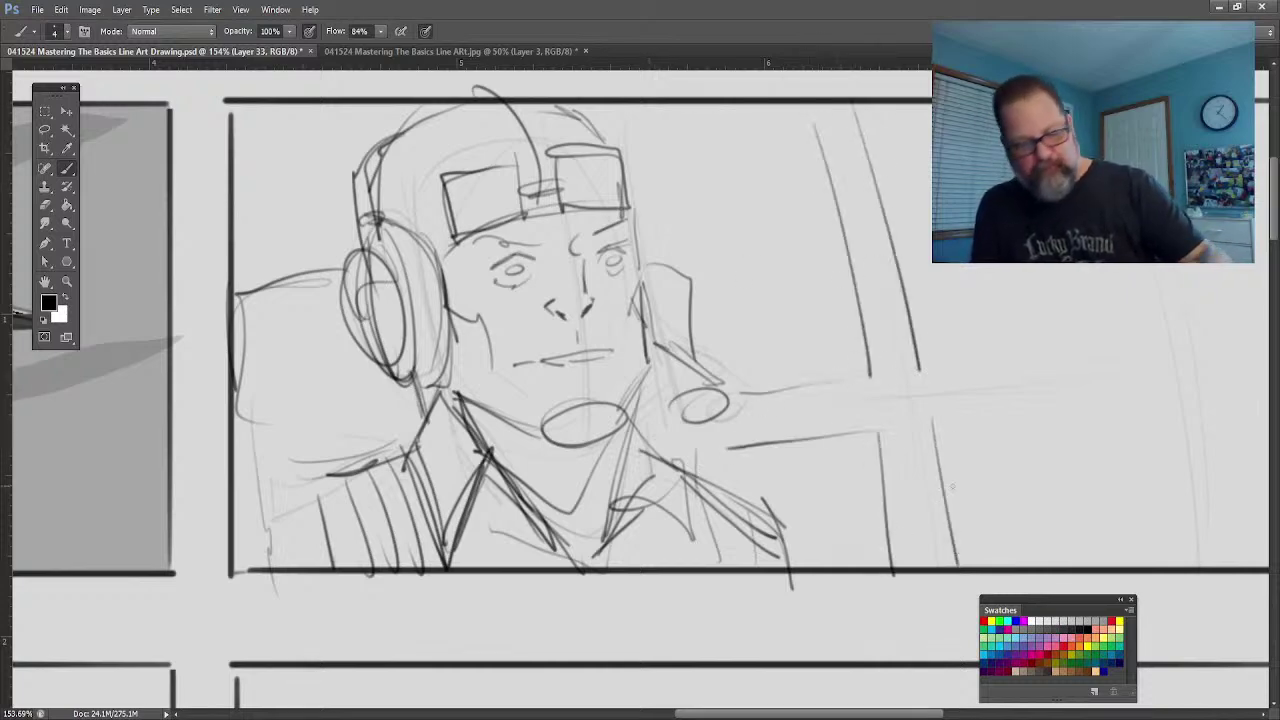
pyautogui.moveTo(726, 716)
pyautogui.mouseDown()
pyautogui.moveTo(778, 716)
pyautogui.moveTo(770, 708)
pyautogui.mouseUp()
# Step: Draw the second window post and the crossbars out to the frame's edge, and extend the near shoulder's edge line
pyautogui.moveTo(805, 112); pyautogui.dragTo(856, 338)
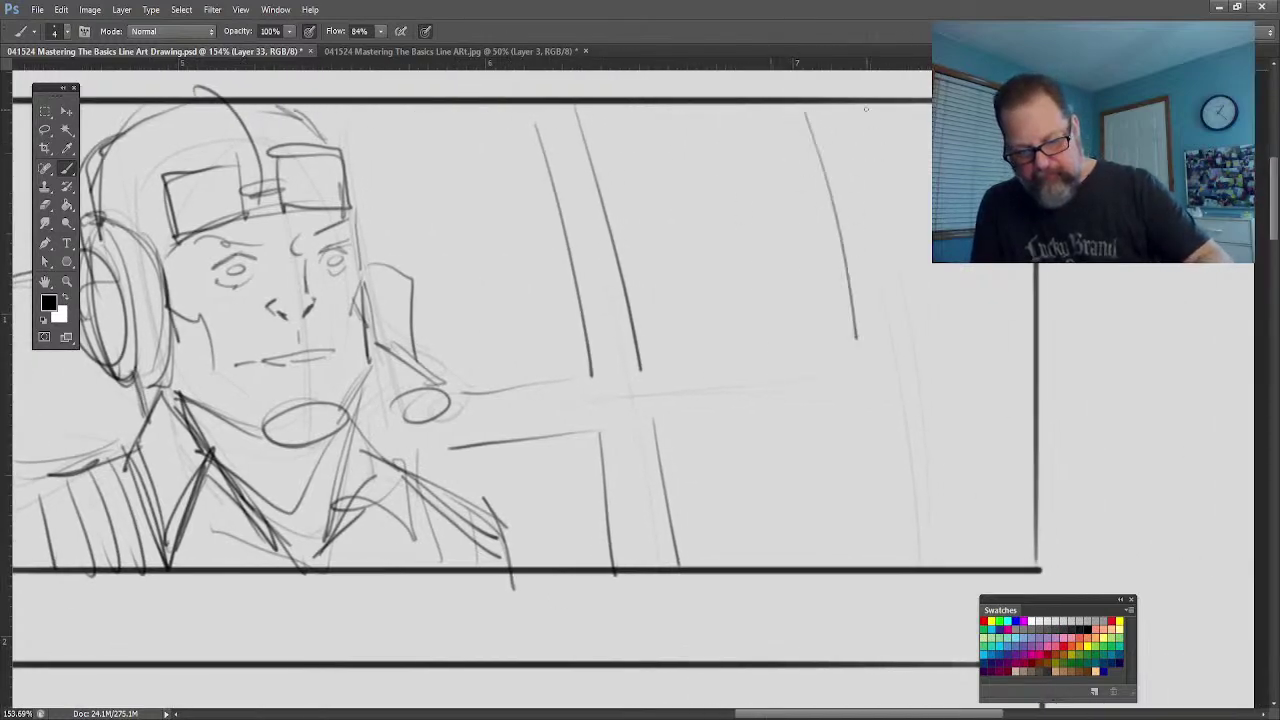
pyautogui.moveTo(868, 112); pyautogui.dragTo(916, 348)
pyautogui.moveTo(626, 371); pyautogui.dragTo(856, 343)
pyautogui.moveTo(632, 421)
pyautogui.mouseDown()
pyautogui.moveTo(862, 398)
pyautogui.moveTo(905, 578)
pyautogui.mouseUp()
pyautogui.moveTo(932, 392); pyautogui.dragTo(962, 558)
pyautogui.moveTo(921, 342); pyautogui.dragTo(1047, 331)
pyautogui.moveTo(937, 394); pyautogui.dragTo(1045, 381)
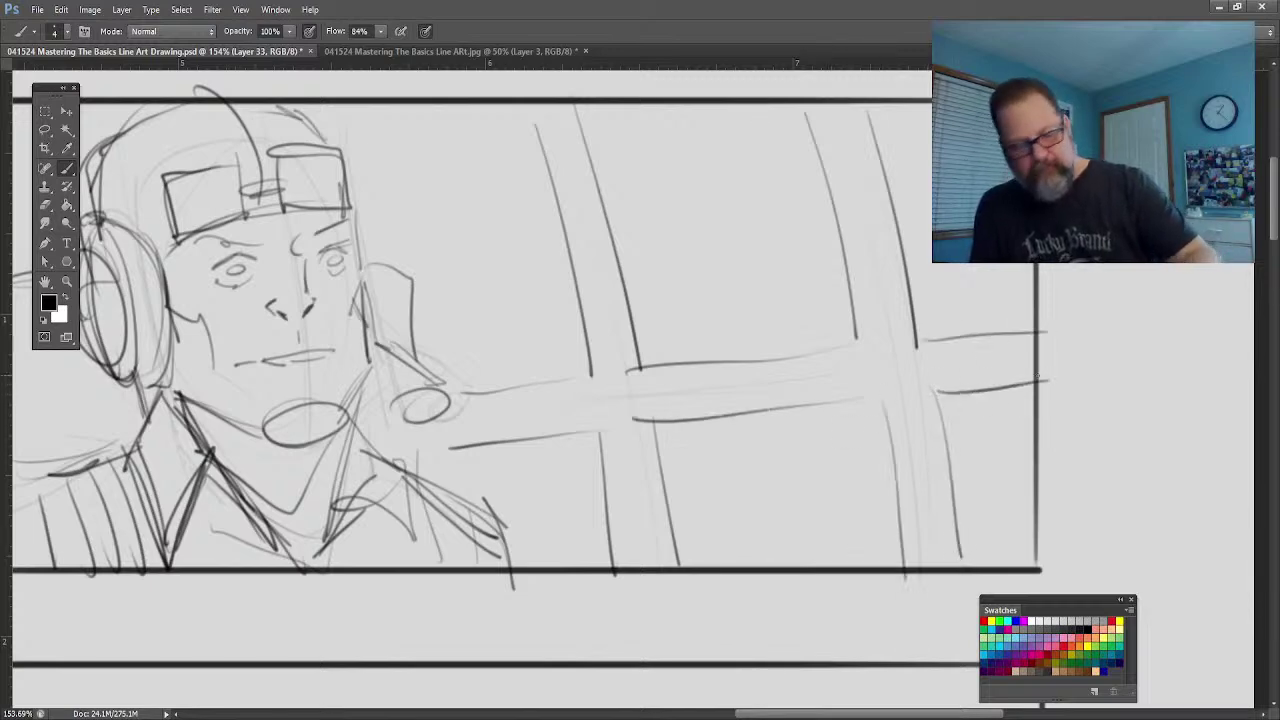
pyautogui.moveTo(738, 714)
pyautogui.mouseDown()
pyautogui.moveTo(705, 713)
pyautogui.moveTo(696, 694)
pyautogui.mouseUp()
pyautogui.moveTo(316, 492); pyautogui.dragTo(236, 518)
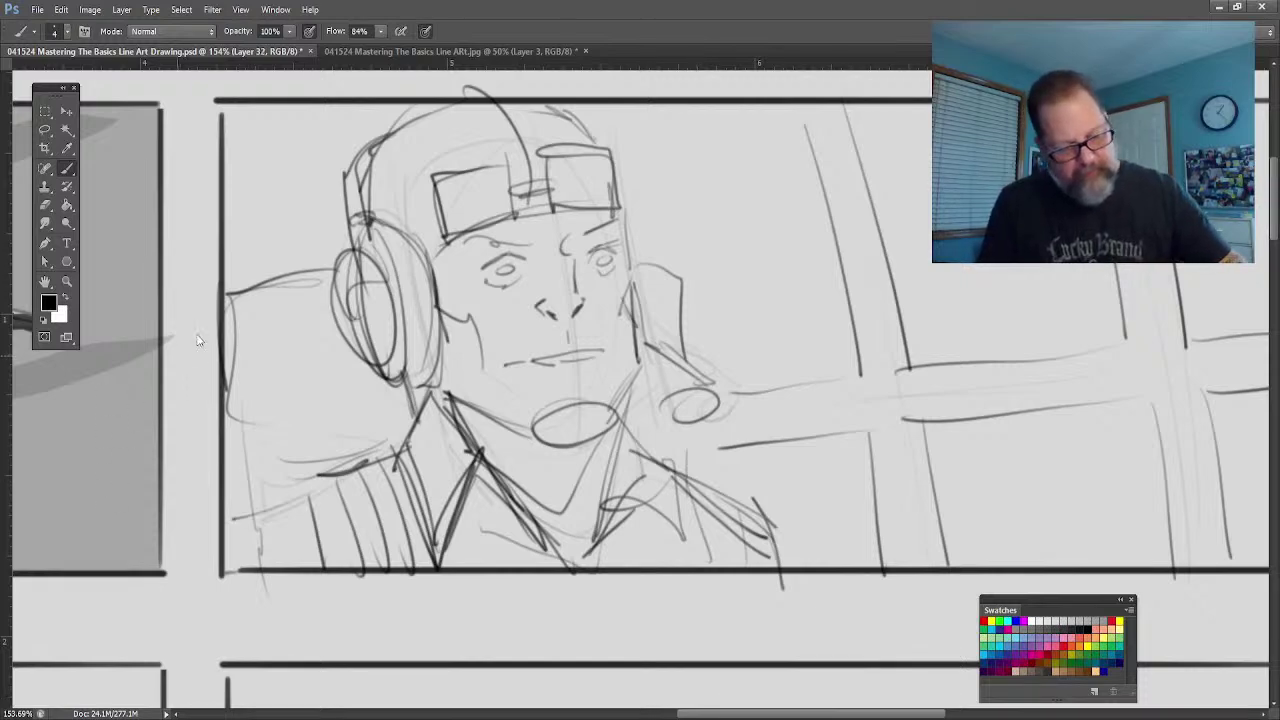
pyautogui.hotkey('ctrl', 'j')
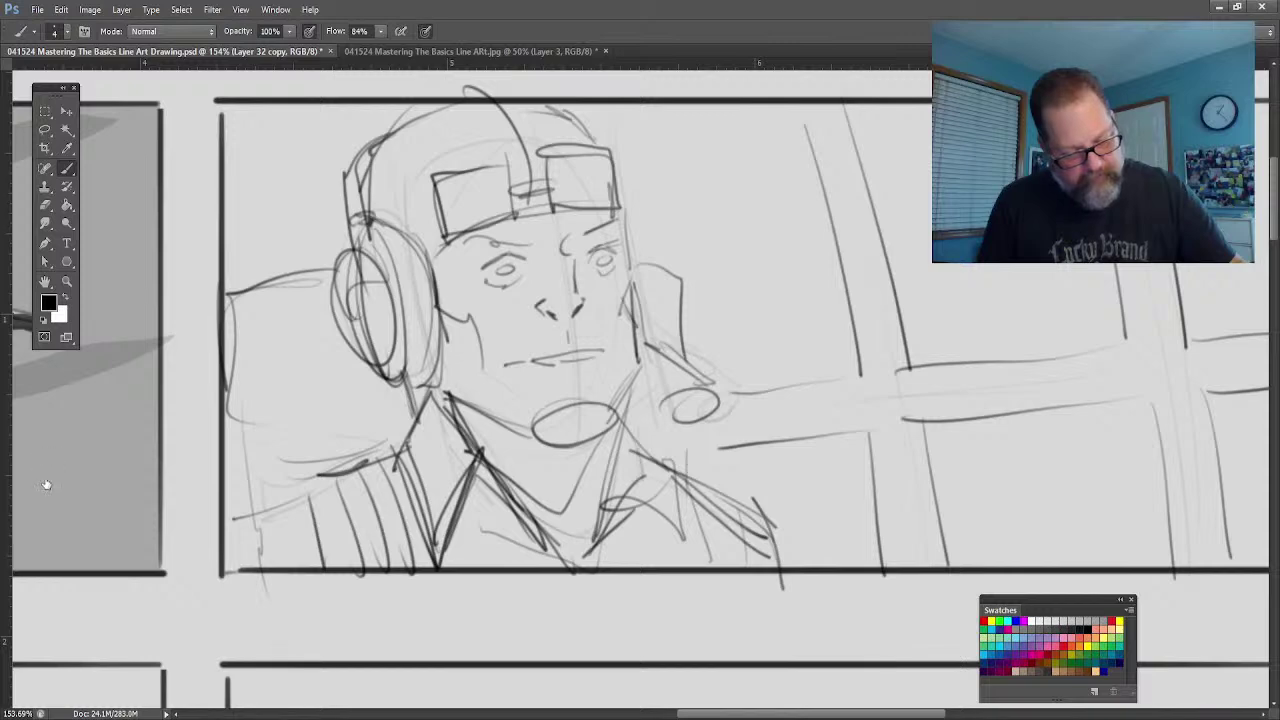
pyautogui.press('Delete')
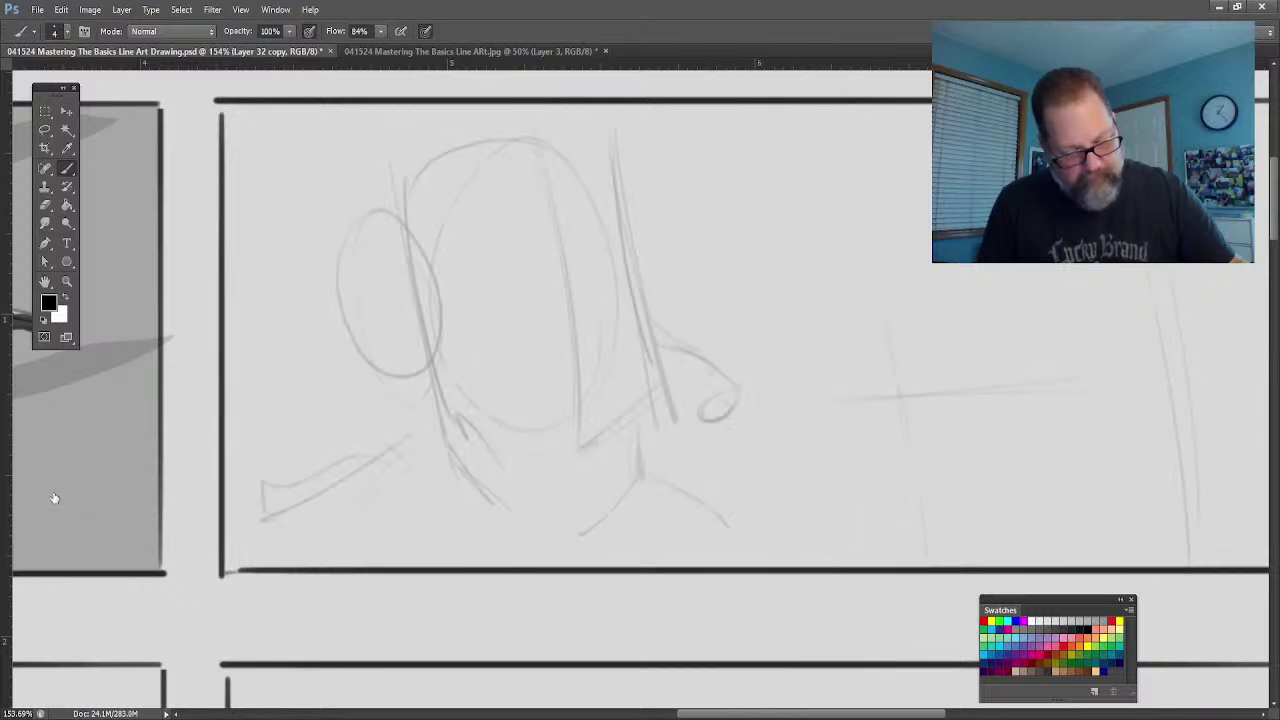
pyautogui.hotkey('ctrl', 'z')
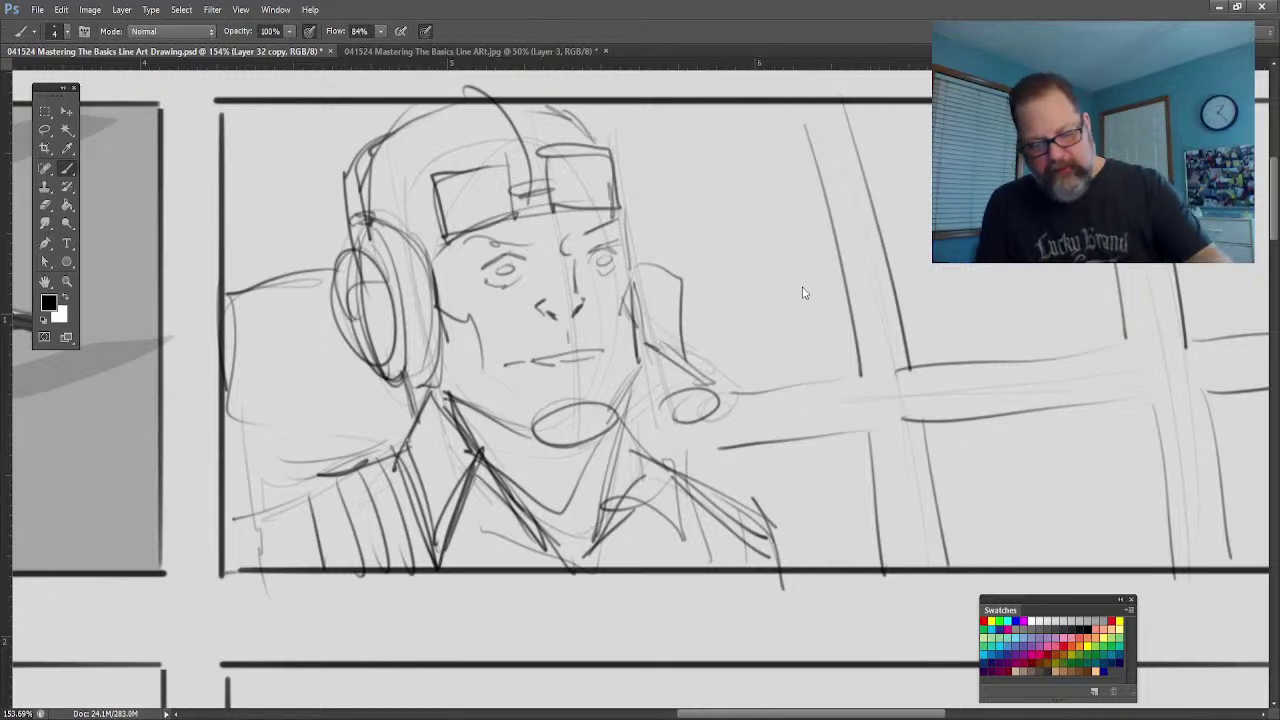
pyautogui.hotkey('ctrl', 'z')
# Step: Outline the seat headrest, the first window post and its crossbar with the Lasso and fill them dark grey on Layer 34
pyautogui.click(45, 130)
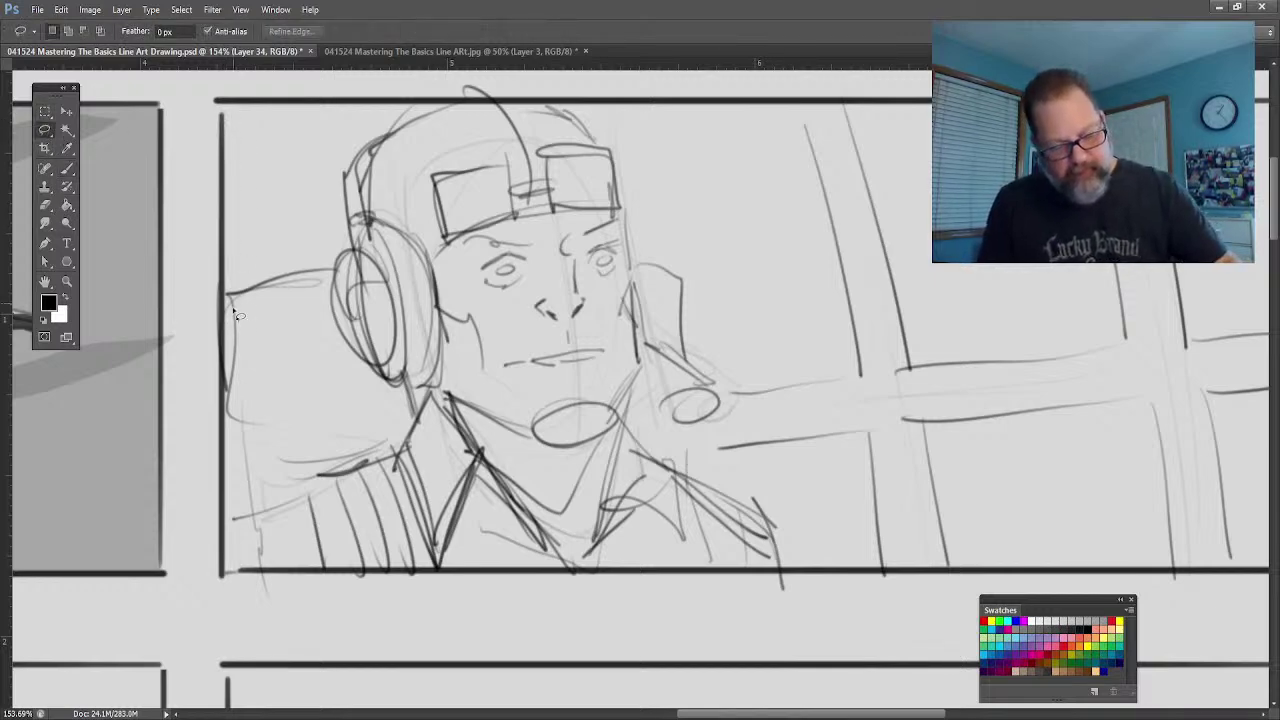
pyautogui.moveTo(338, 268)
pyautogui.mouseDown()
pyautogui.moveTo(250, 290)
pyautogui.moveTo(224, 365)
pyautogui.moveTo(228, 537)
pyautogui.moveTo(254, 511)
pyautogui.moveTo(354, 478)
pyautogui.mouseUp()
pyautogui.moveTo(410, 400)
pyautogui.mouseDown()
pyautogui.moveTo(358, 345)
pyautogui.moveTo(338, 290)
pyautogui.moveTo(342, 250)
pyautogui.mouseUp()
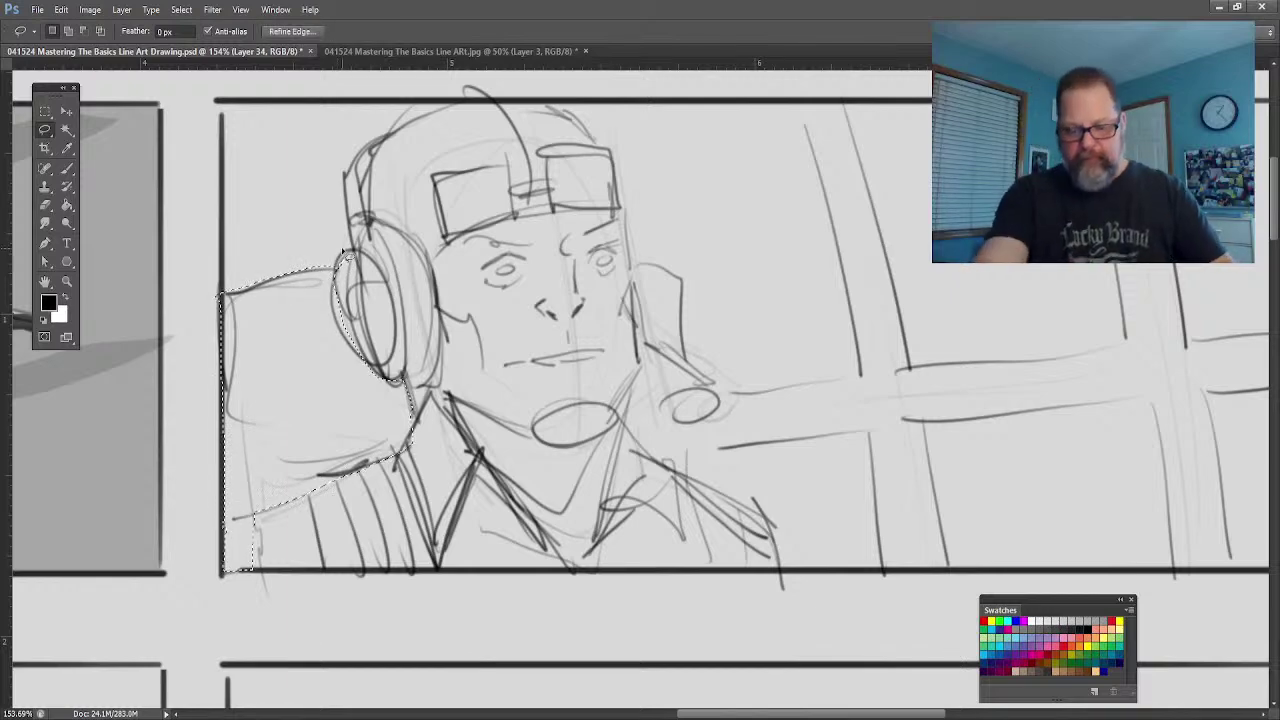
pyautogui.moveTo(710, 387); pyautogui.dragTo(632, 405)
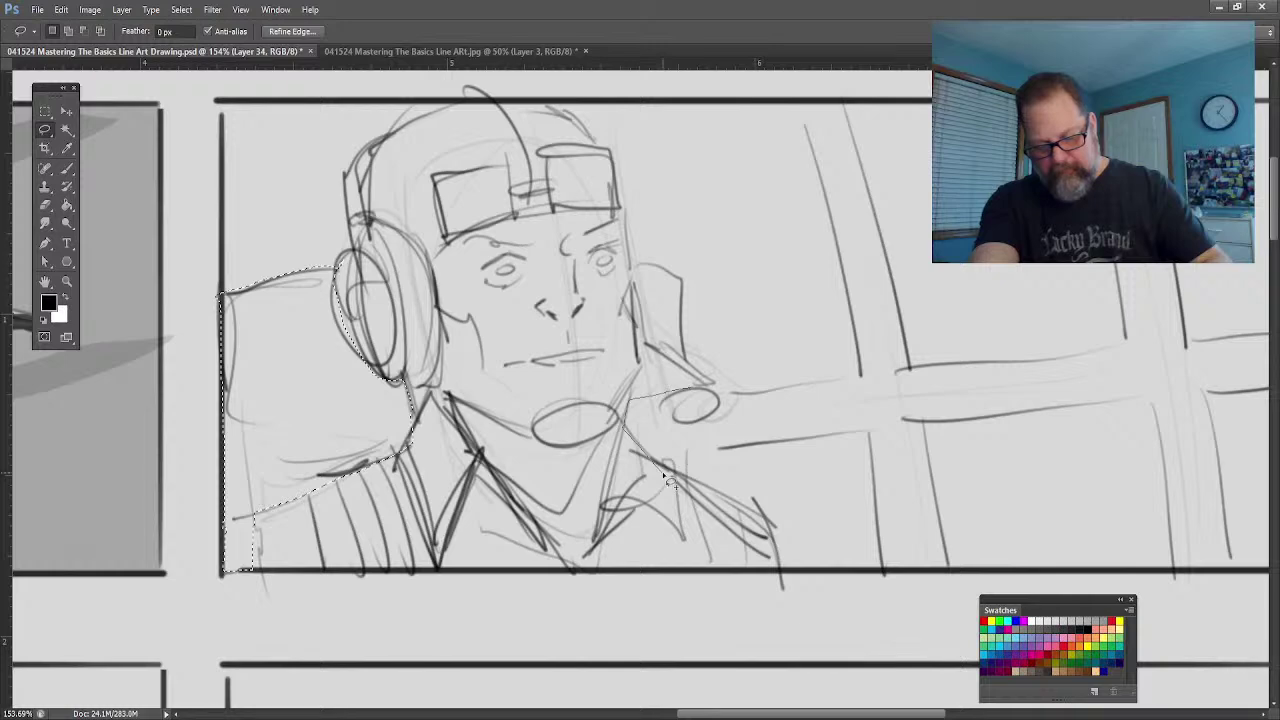
pyautogui.moveTo(662, 471)
pyautogui.mouseDown()
pyautogui.moveTo(699, 460)
pyautogui.moveTo(900, 297)
pyautogui.moveTo(848, 115)
pyautogui.mouseUp()
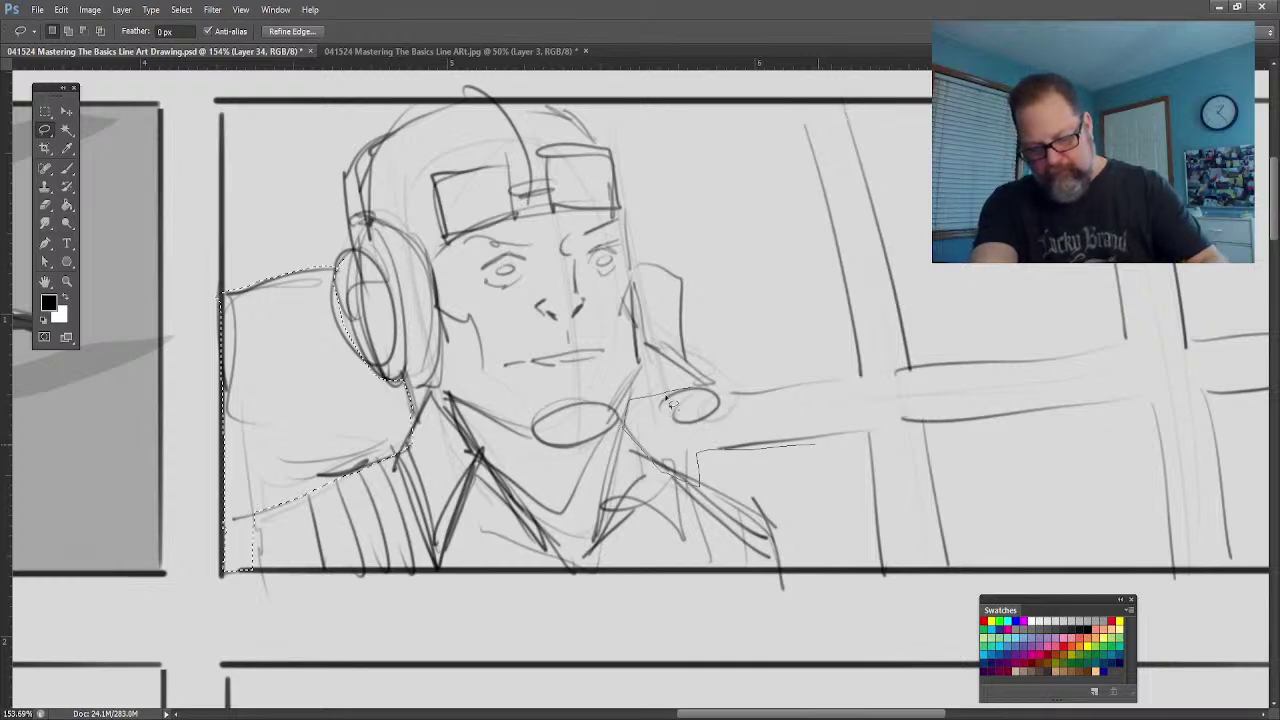
pyautogui.moveTo(670, 402); pyautogui.dragTo(650, 399)
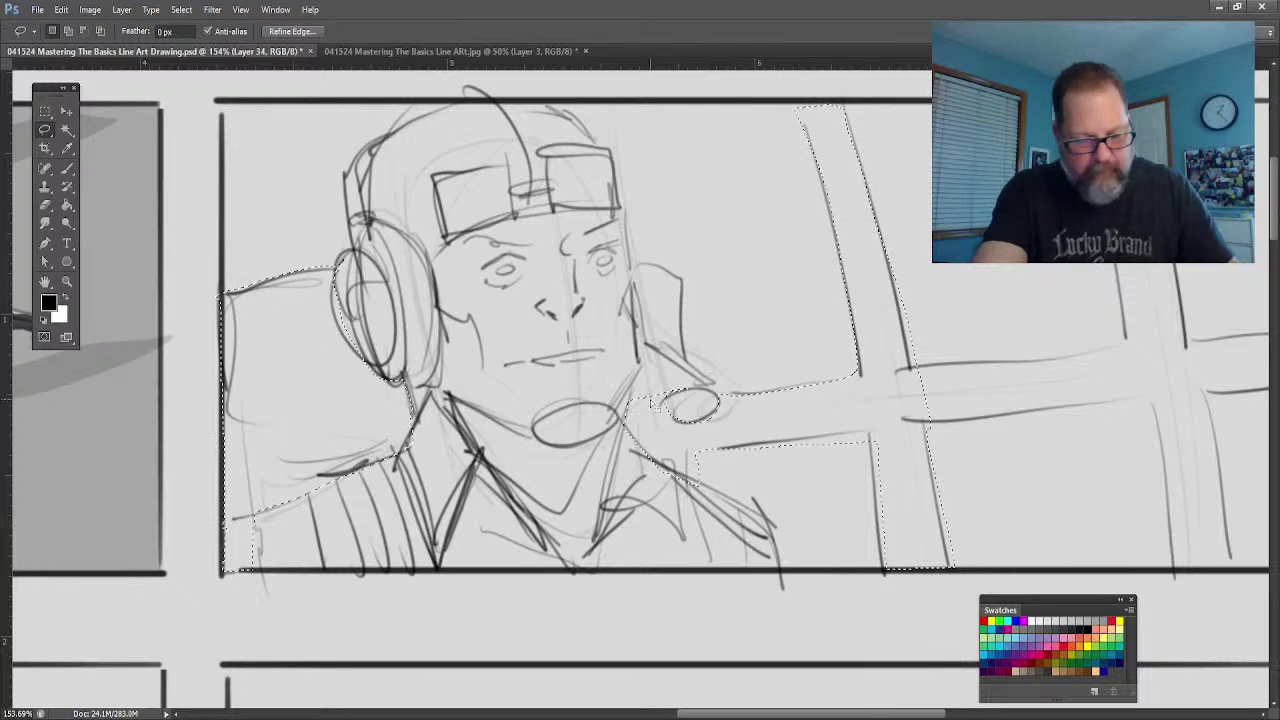
pyautogui.click(67, 205)
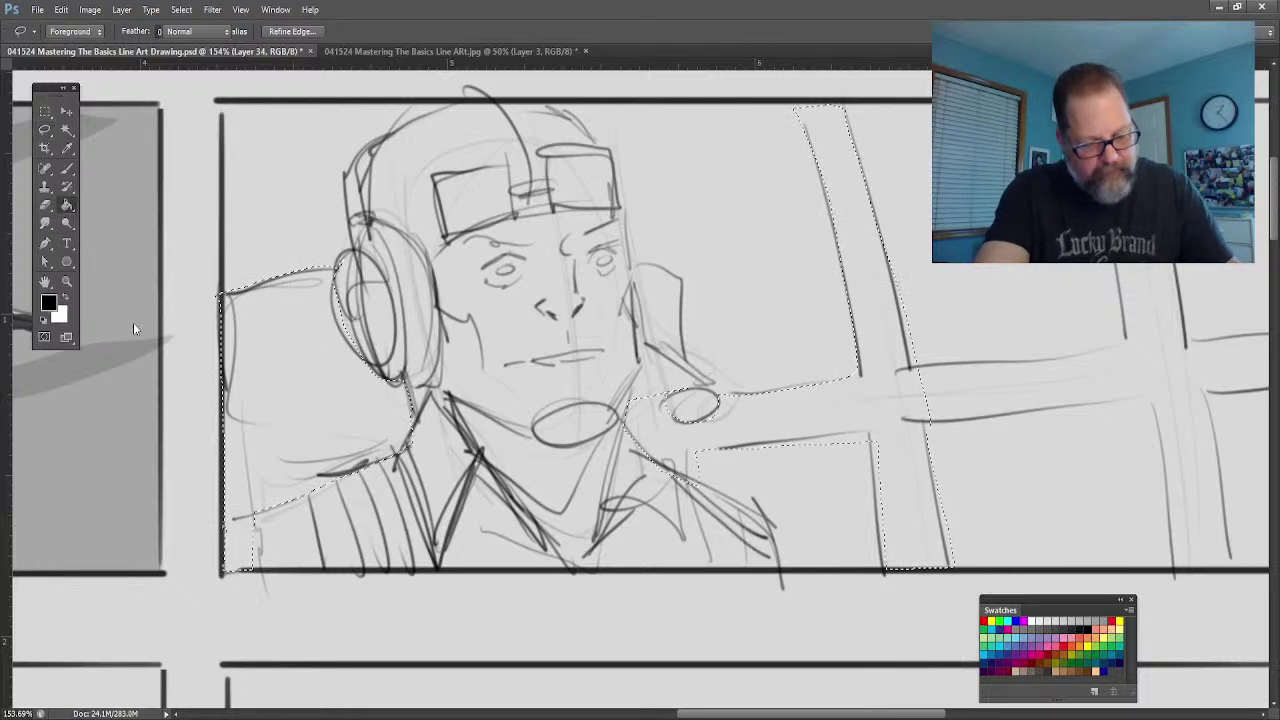
pyautogui.click(279, 443)
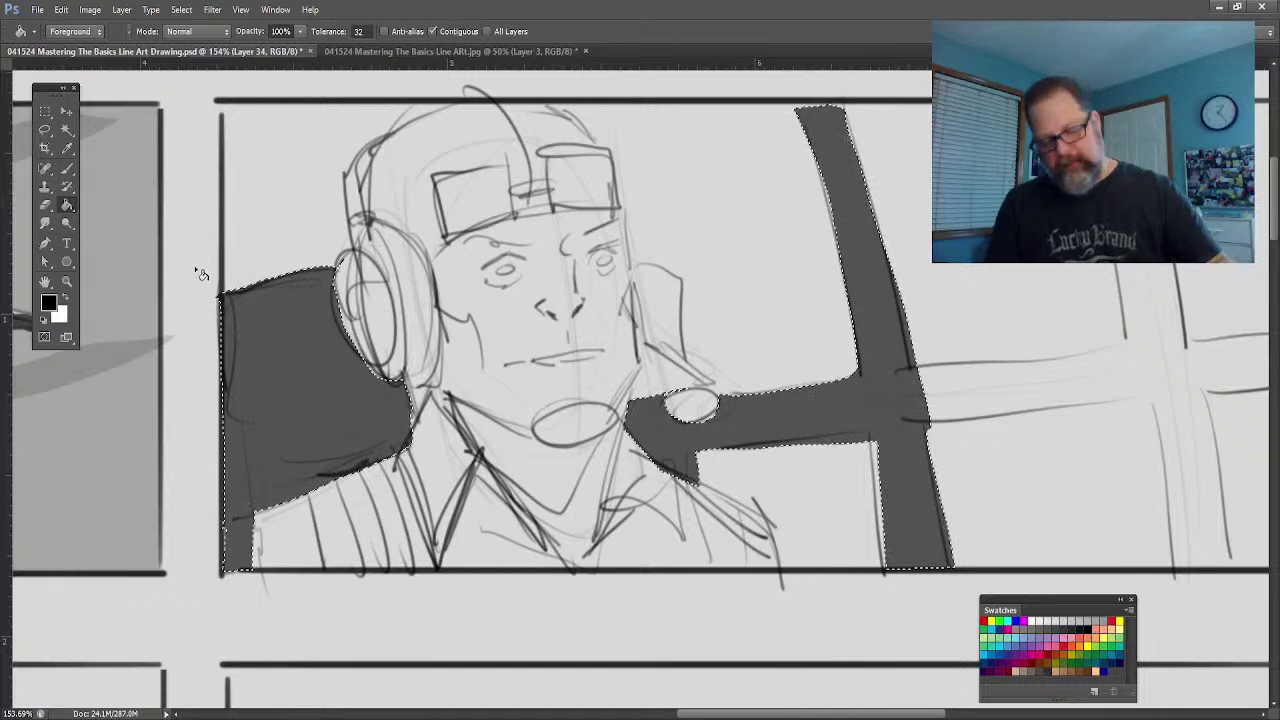
# Step: Select the second window post and the remaining crossbars with the Lasso and fill them with the same dark tone
pyautogui.moveTo(716, 714); pyautogui.dragTo(771, 716)
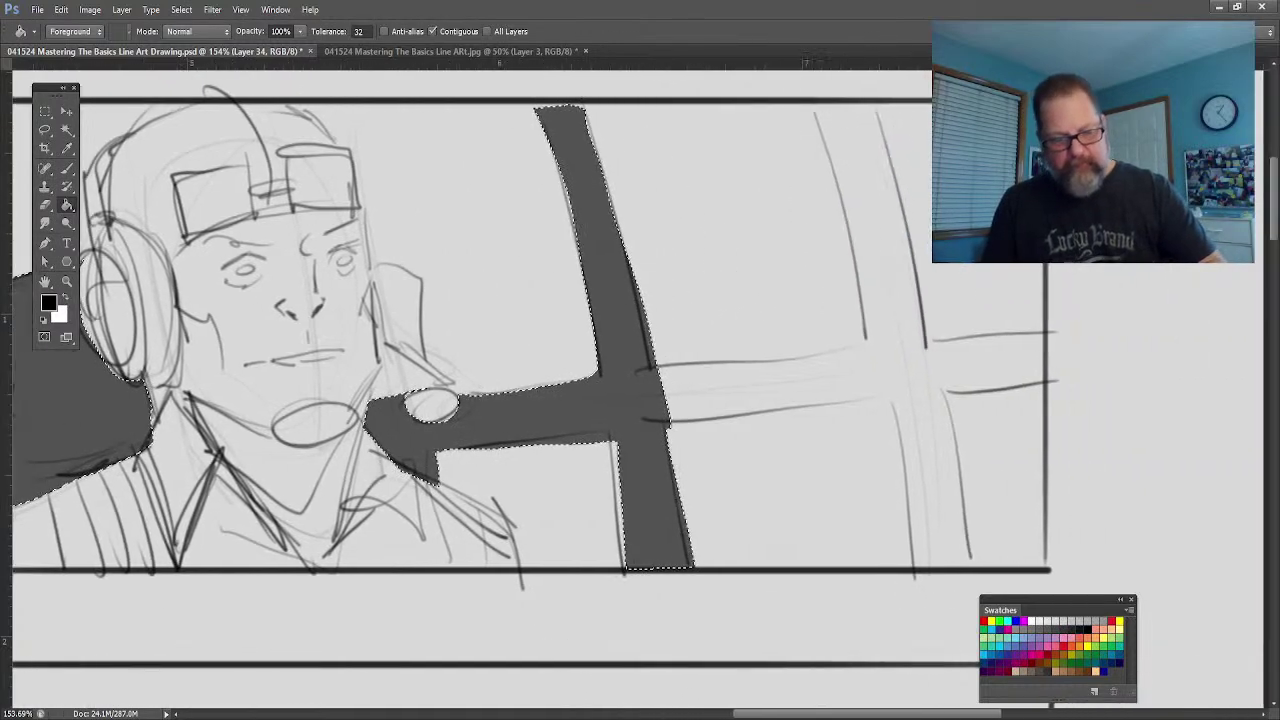
pyautogui.click(45, 129)
pyautogui.moveTo(657, 366); pyautogui.dragTo(838, 350)
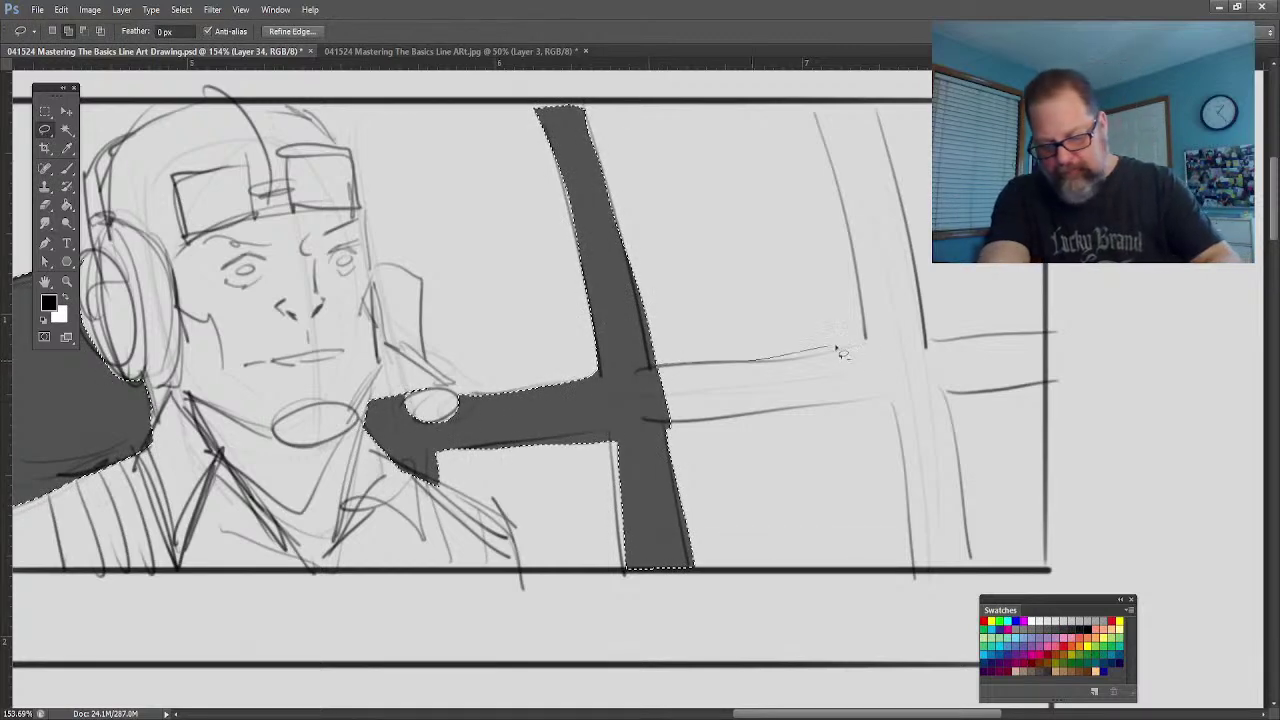
pyautogui.moveTo(857, 262)
pyautogui.mouseDown()
pyautogui.moveTo(816, 110)
pyautogui.moveTo(892, 175)
pyautogui.moveTo(934, 338)
pyautogui.moveTo(1050, 345)
pyautogui.moveTo(950, 402)
pyautogui.moveTo(976, 562)
pyautogui.moveTo(912, 572)
pyautogui.moveTo(898, 418)
pyautogui.moveTo(638, 423)
pyautogui.mouseUp()
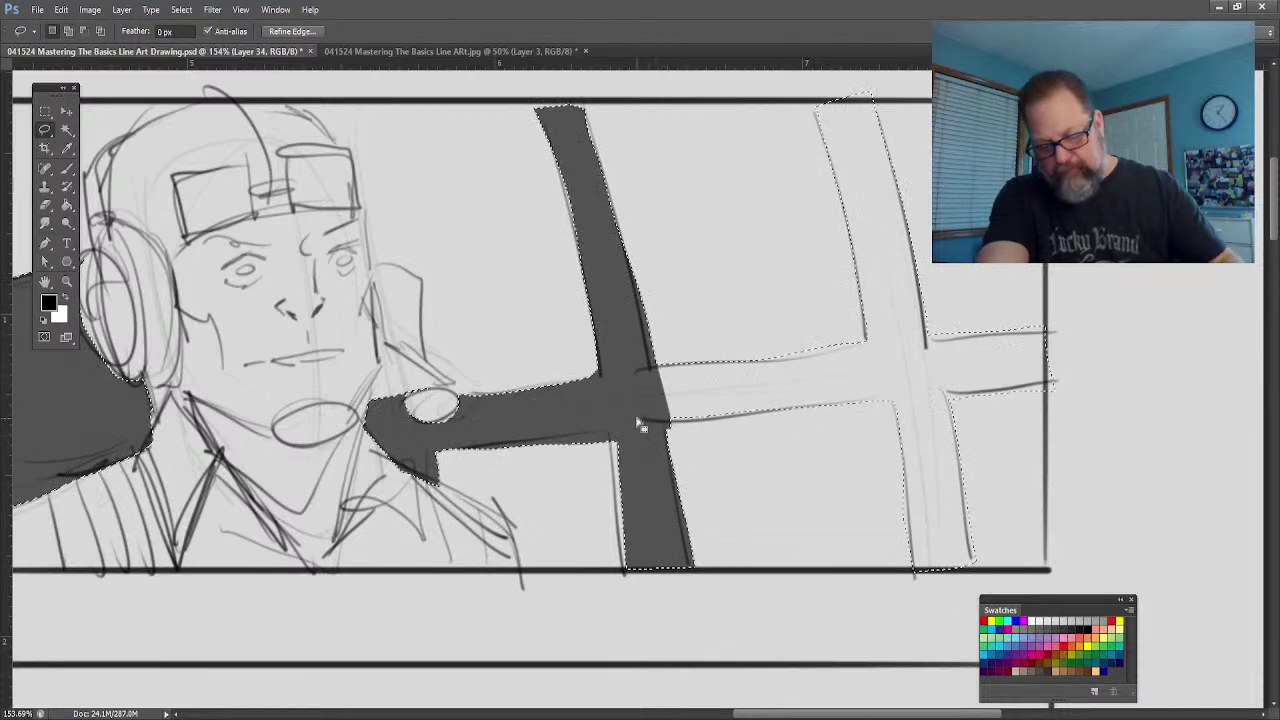
pyautogui.click(67, 205)
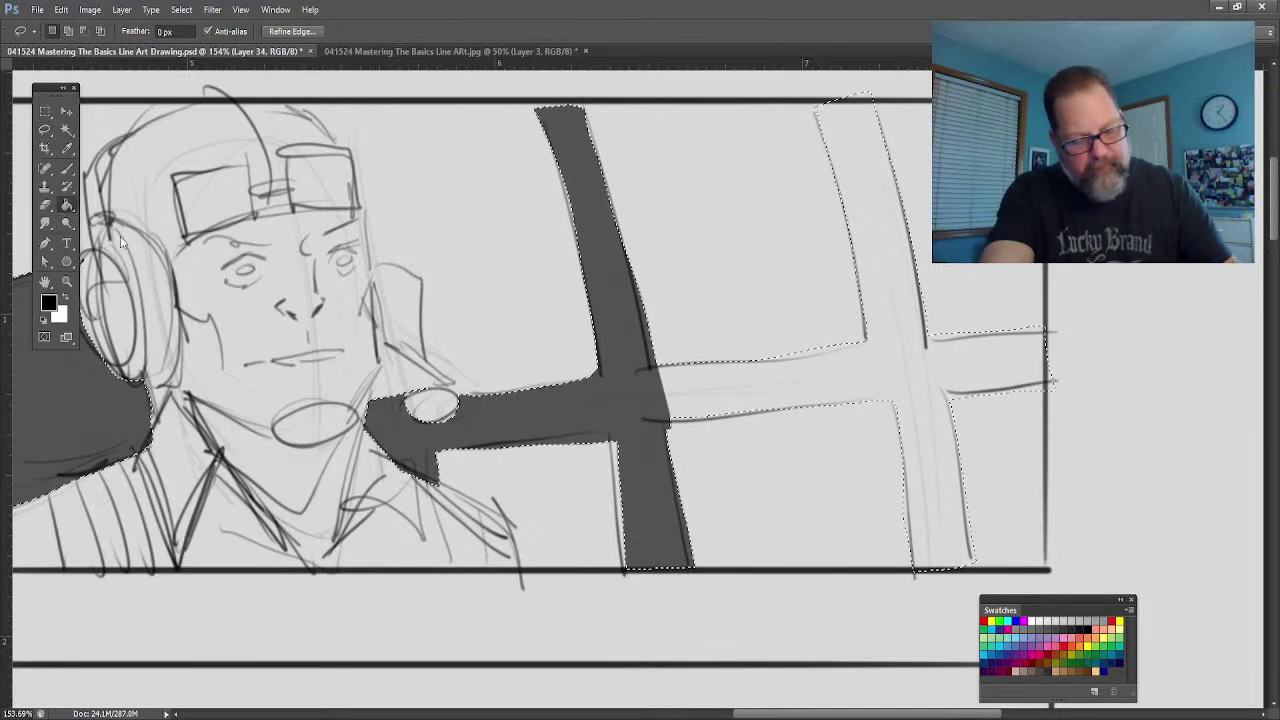
# Step: Fill the selected window struts behind the pilot in the second panel with the dark grey tone
pyautogui.click(703, 418)
pyautogui.hotkey('ctrl', 'd')
pyautogui.hotkey('ctrl', '1')
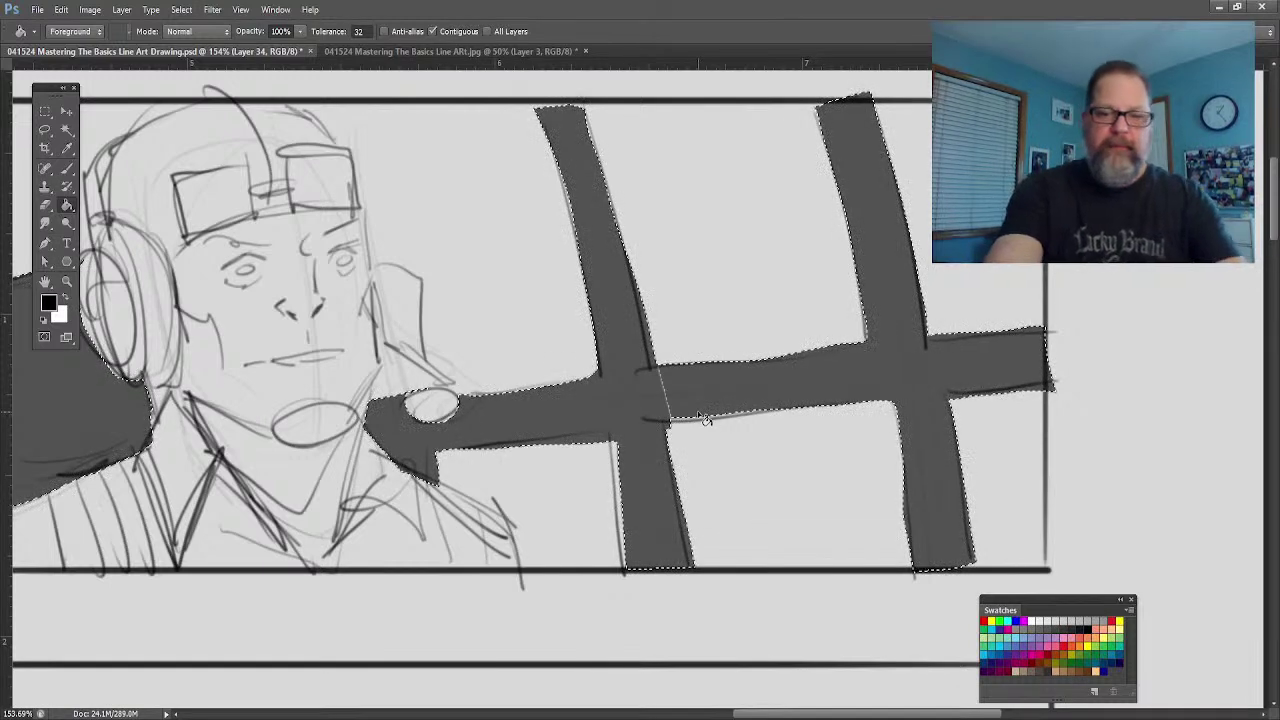
pyautogui.hotkey('ctrl', '-')
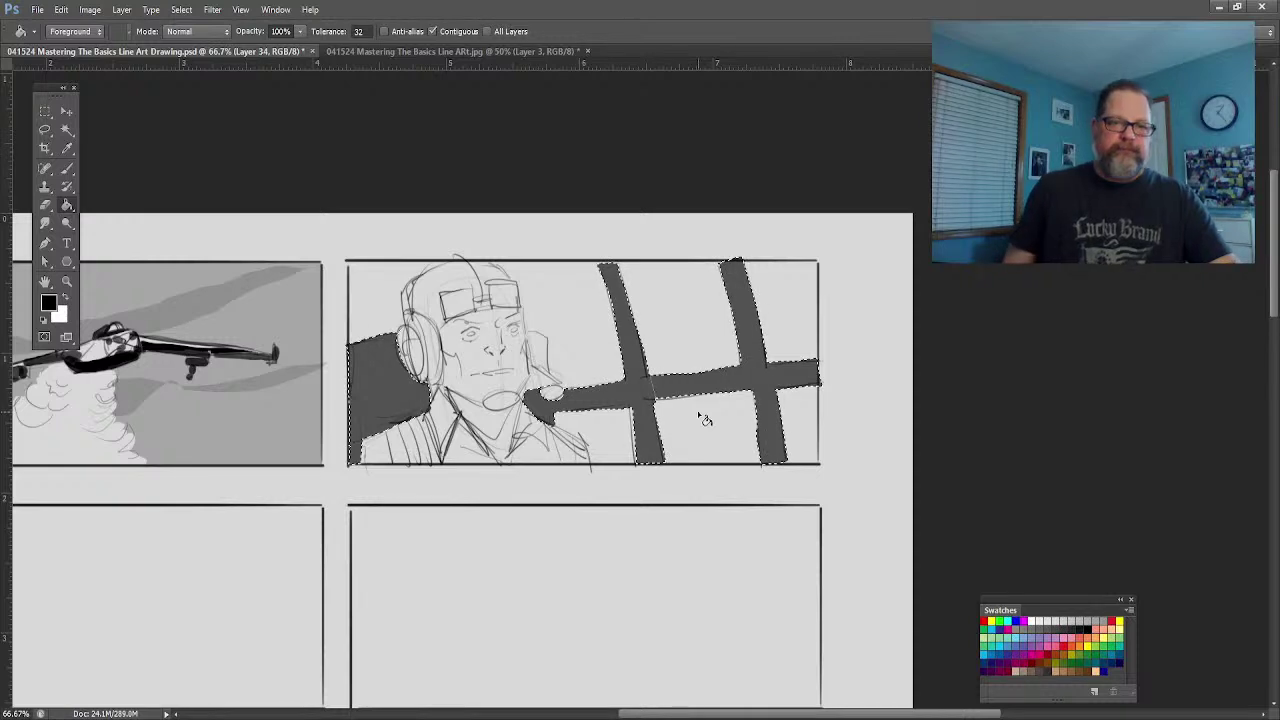
# Step: On a new layer, fill the second panel's rectangle with black and lower its opacity to a light grey background tone
pyautogui.keyDown('ctrl'); pyautogui.click(92, 471); pyautogui.keyUp('ctrl')
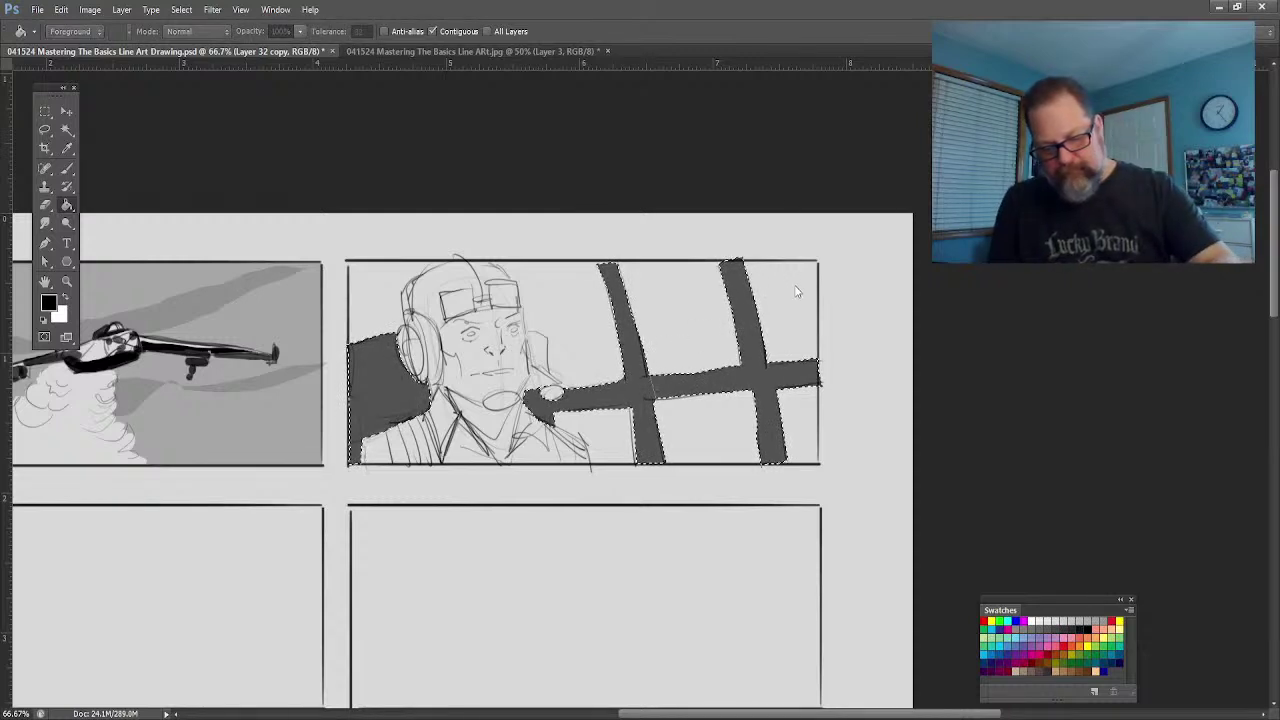
pyautogui.hotkey('ctrl', 'shift', 'alt', 'n')
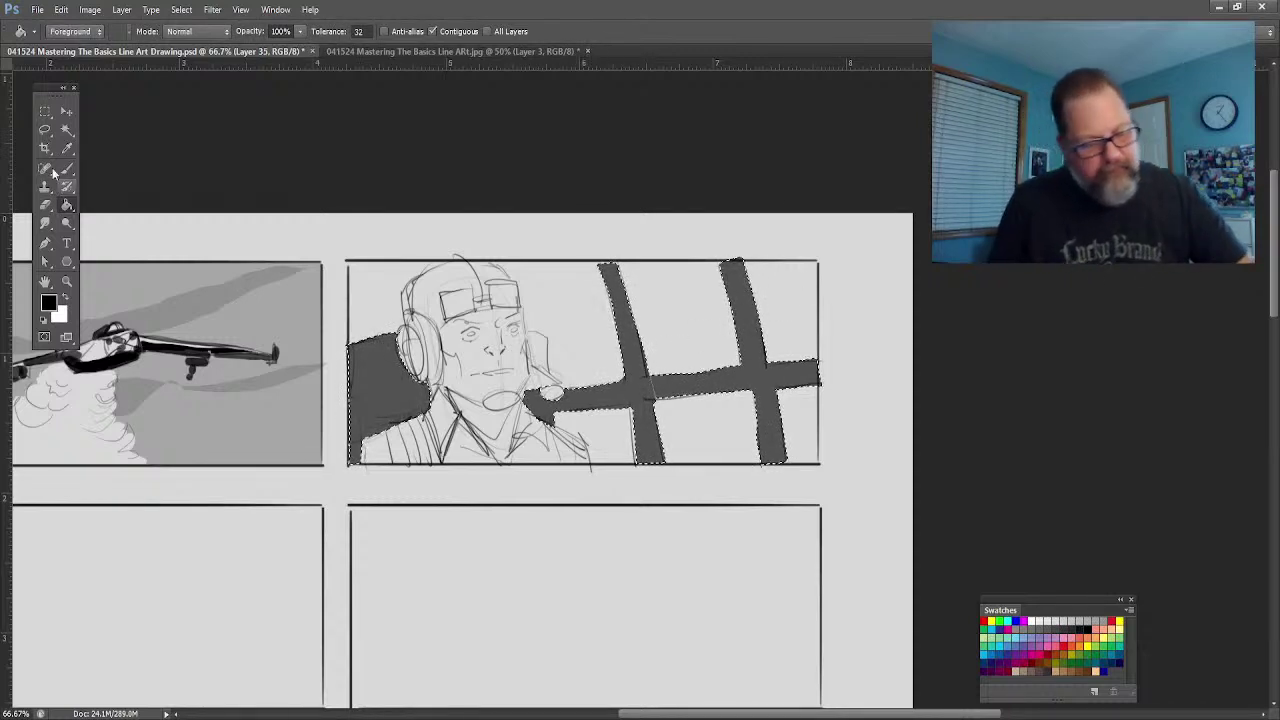
pyautogui.click(45, 111)
pyautogui.moveTo(347, 260); pyautogui.dragTo(818, 462)
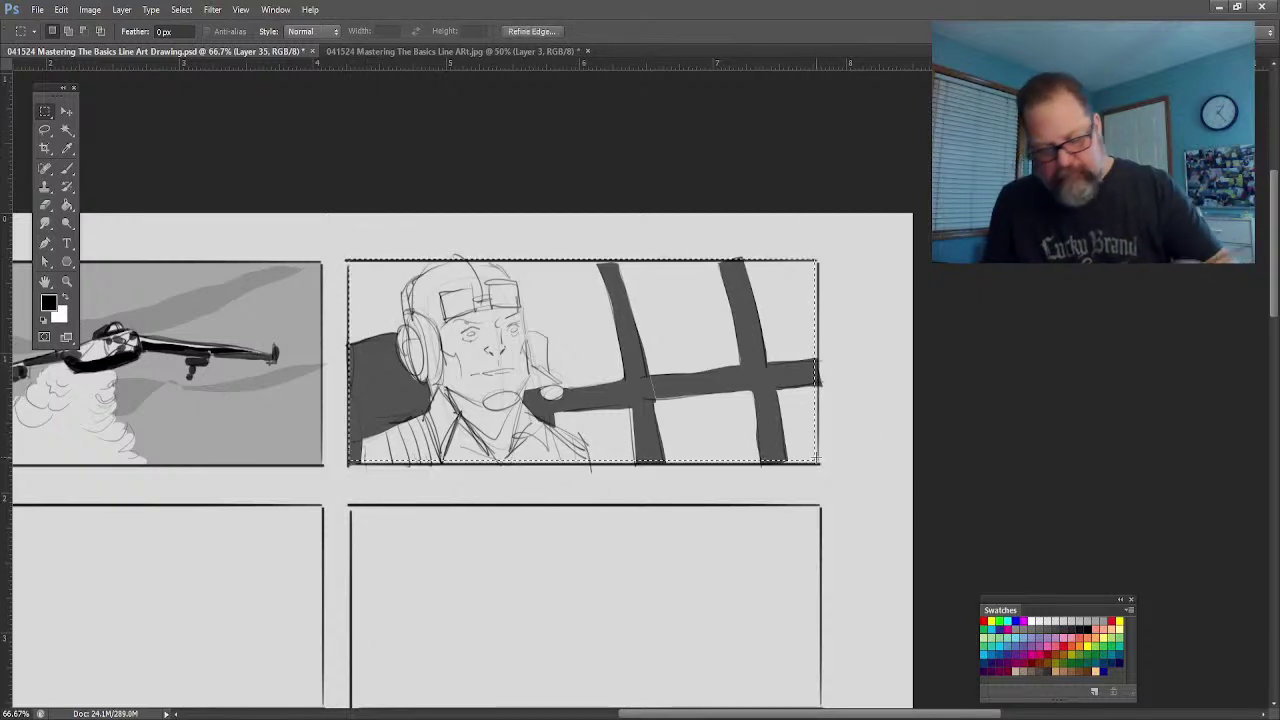
pyautogui.click(67, 205)
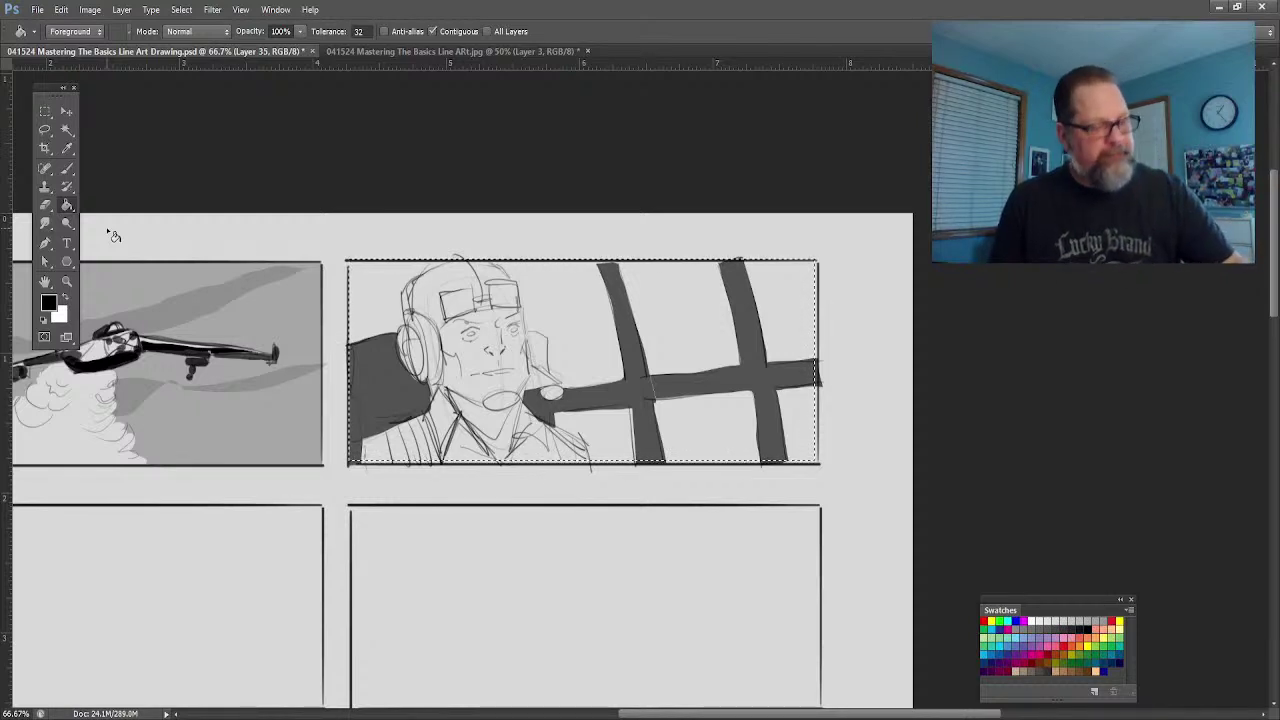
pyautogui.click(563, 328)
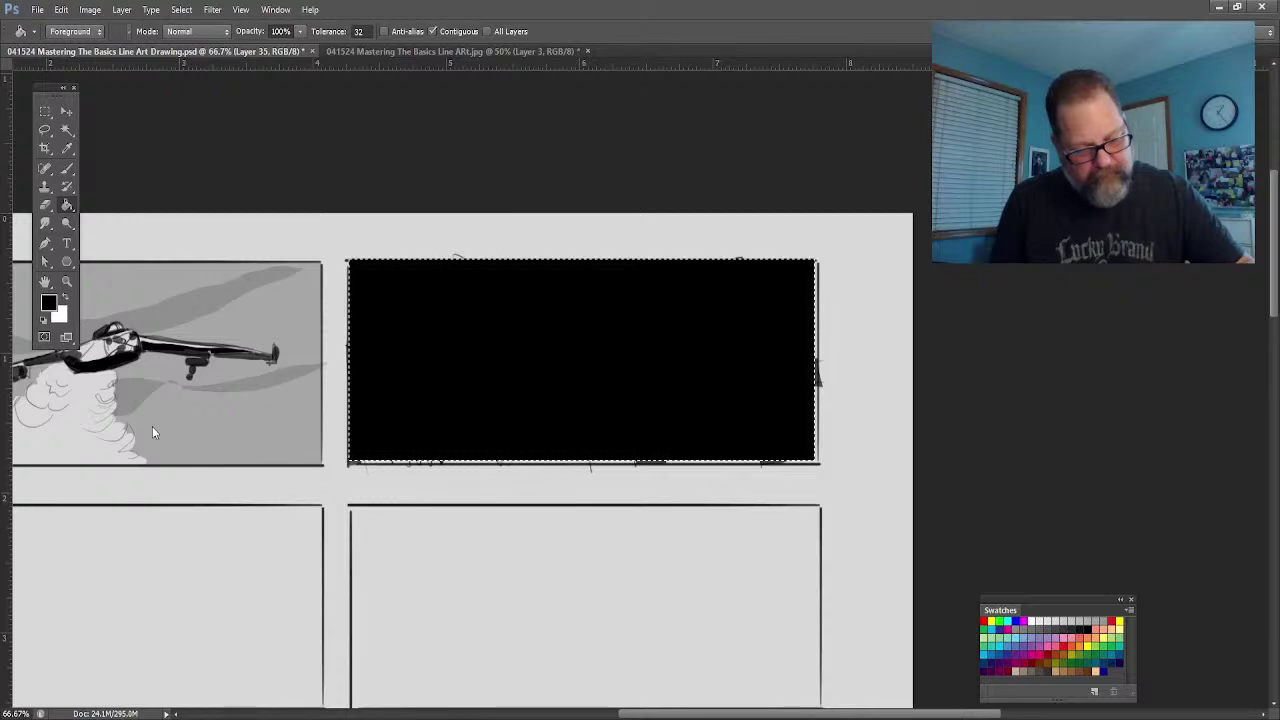
pyautogui.hotkey('ctrl', 'z')
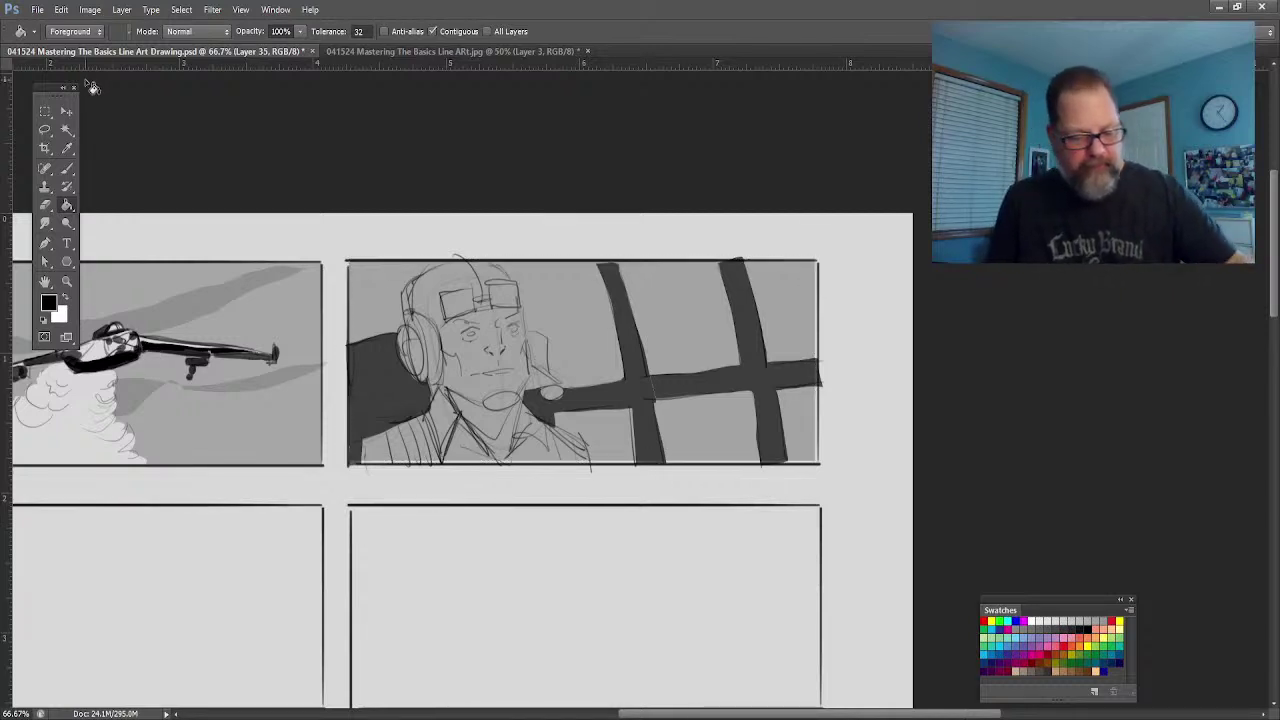
# Step: Lasso the pilot's figure and headset microphone and delete the grey background tone inside those outlines
pyautogui.click(45, 130)
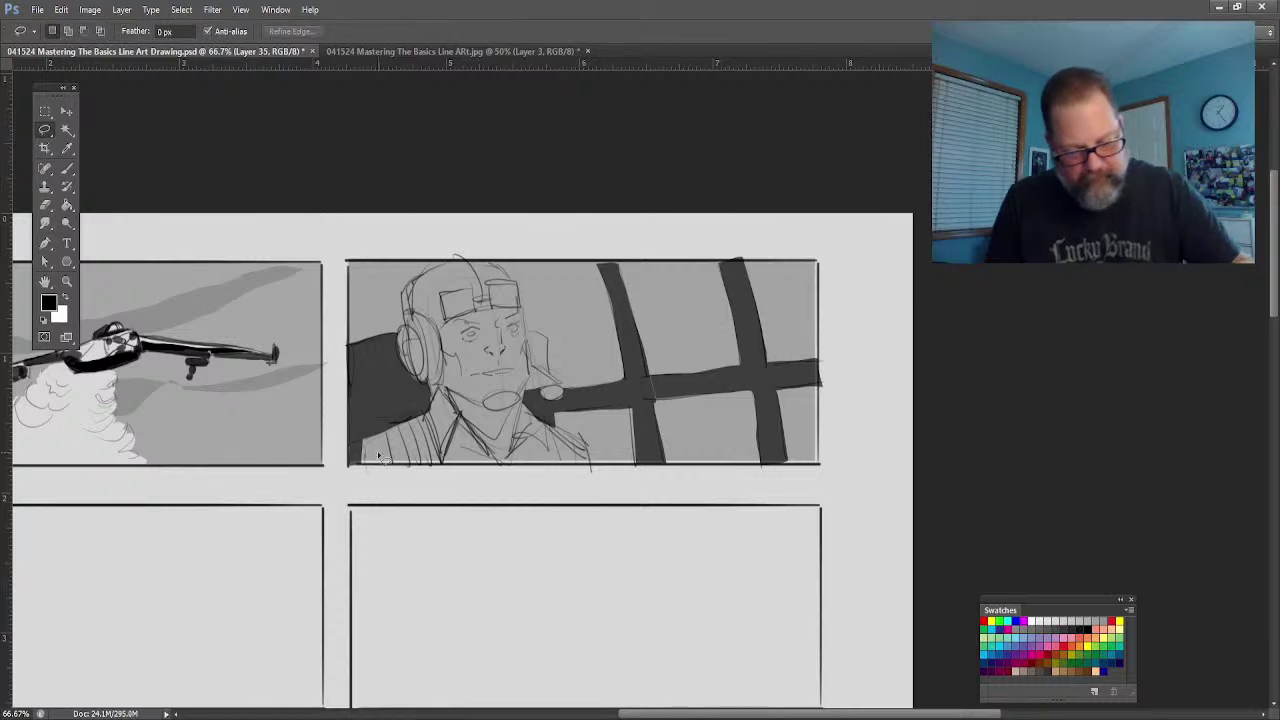
pyautogui.moveTo(390, 432)
pyautogui.mouseDown()
pyautogui.moveTo(430, 400)
pyautogui.moveTo(408, 320)
pyautogui.moveTo(432, 283)
pyautogui.moveTo(497, 275)
pyautogui.mouseUp()
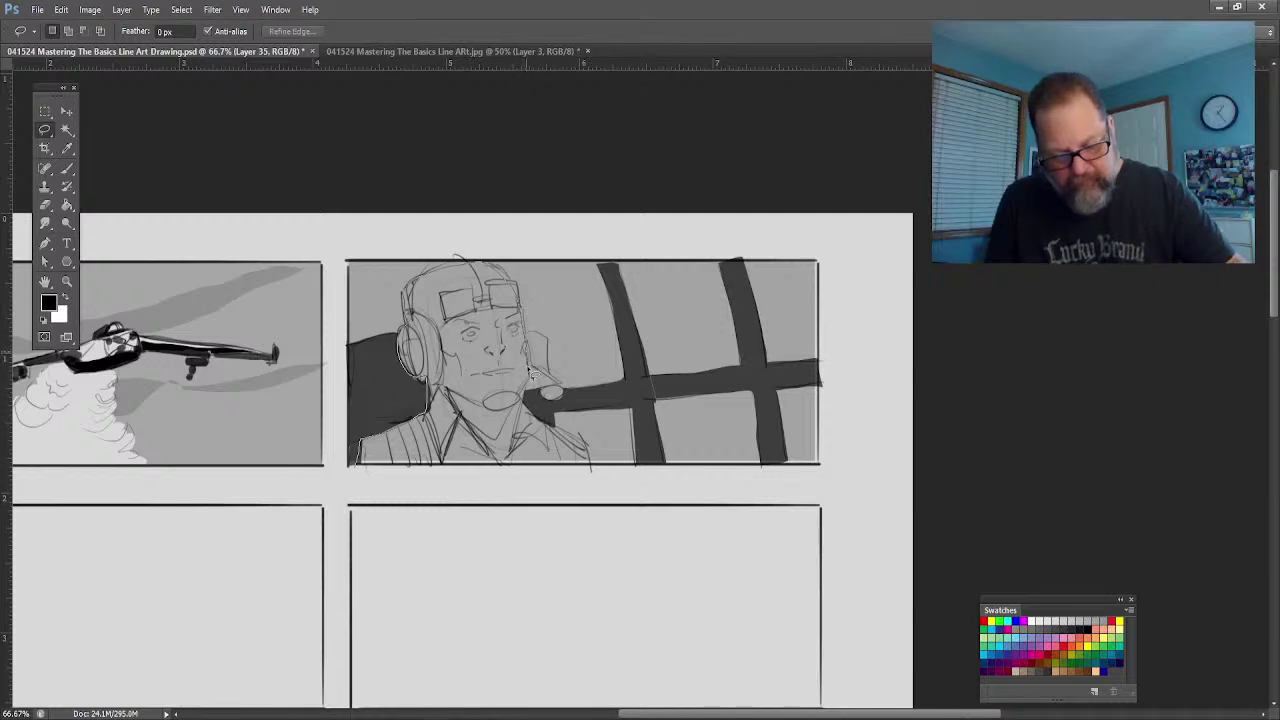
pyautogui.moveTo(533, 373)
pyautogui.mouseDown()
pyautogui.moveTo(528, 414)
pyautogui.moveTo(585, 450)
pyautogui.moveTo(572, 477)
pyautogui.moveTo(382, 490)
pyautogui.moveTo(365, 455)
pyautogui.mouseUp()
pyautogui.press('Delete')
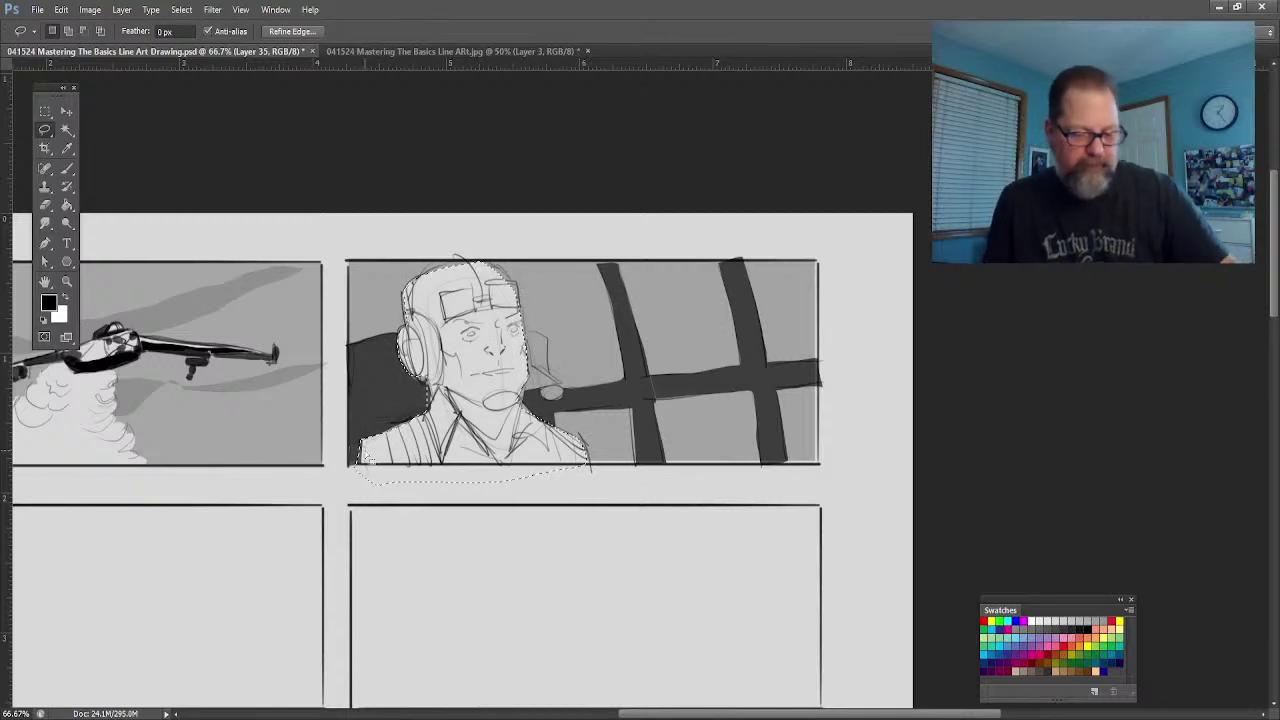
pyautogui.hotkey('ctrl', 'd')
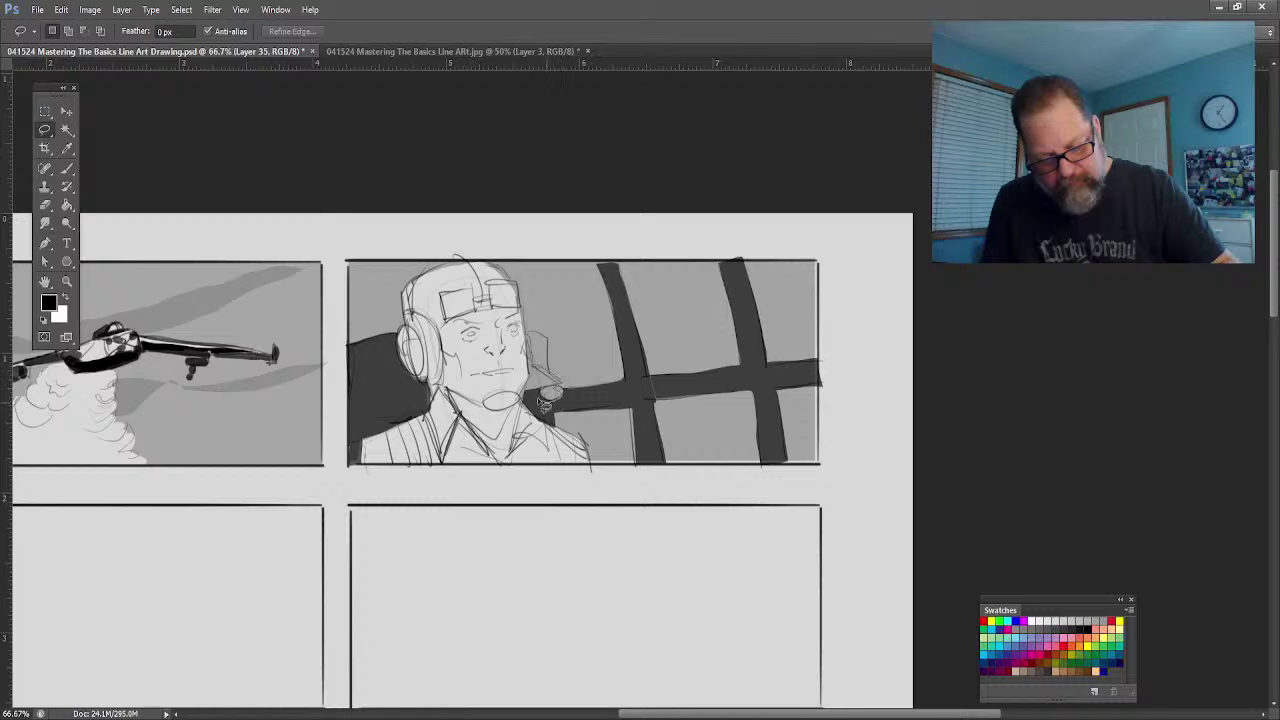
pyautogui.moveTo(530, 333); pyautogui.dragTo(530, 320)
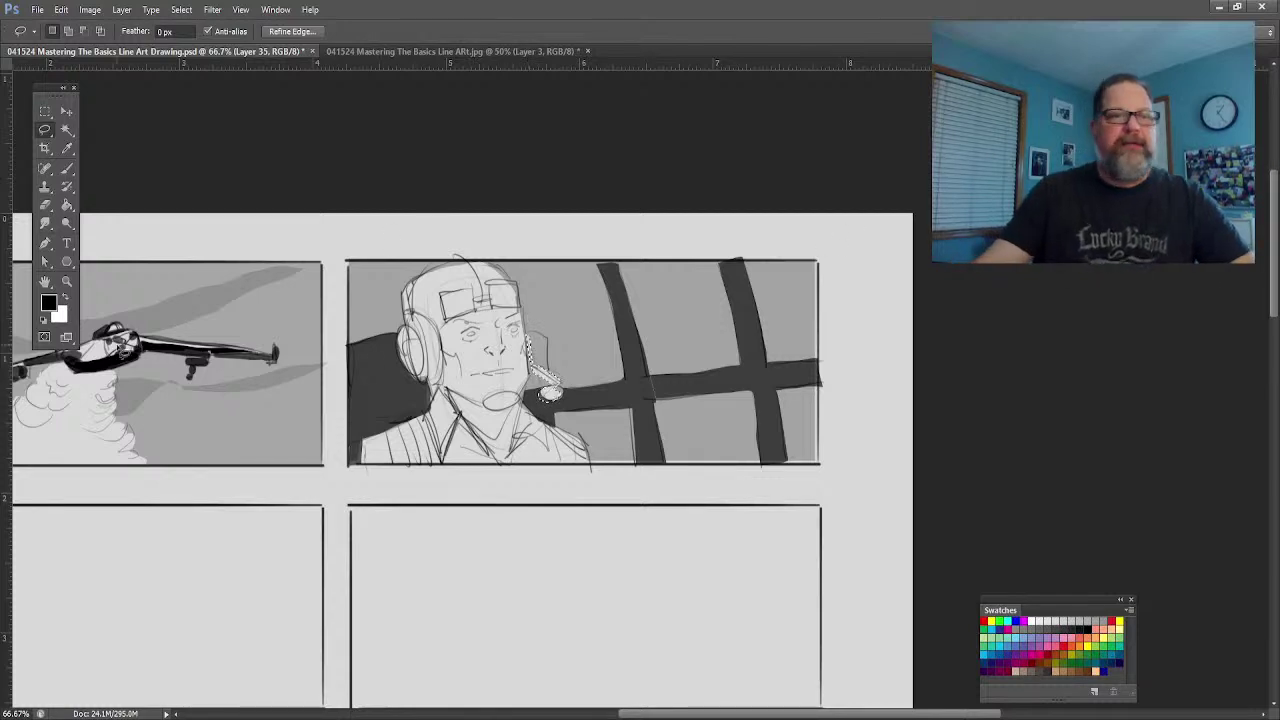
# Step: Add a new layer above the grey tone layer for the panel numbers
pyautogui.click(45, 282)
pyautogui.moveTo(484, 415); pyautogui.dragTo(829, 288)
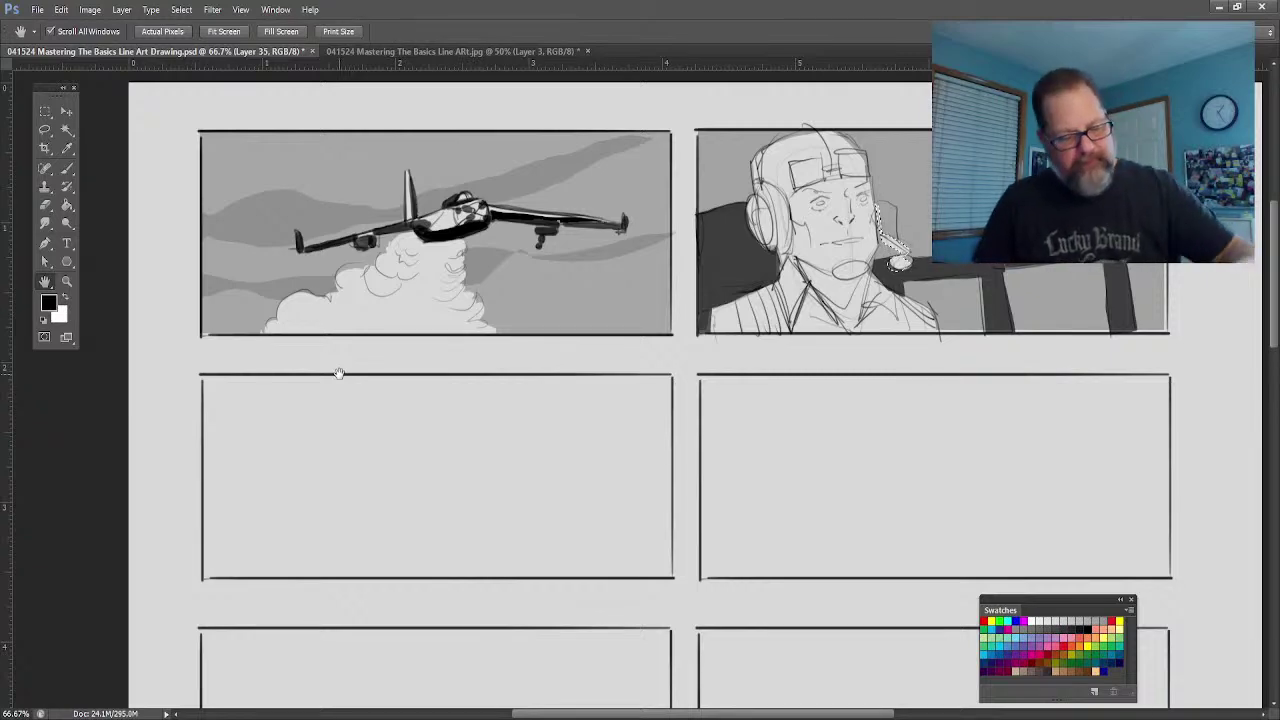
pyautogui.hotkey('alt', '[')
pyautogui.hotkey('alt', '[')
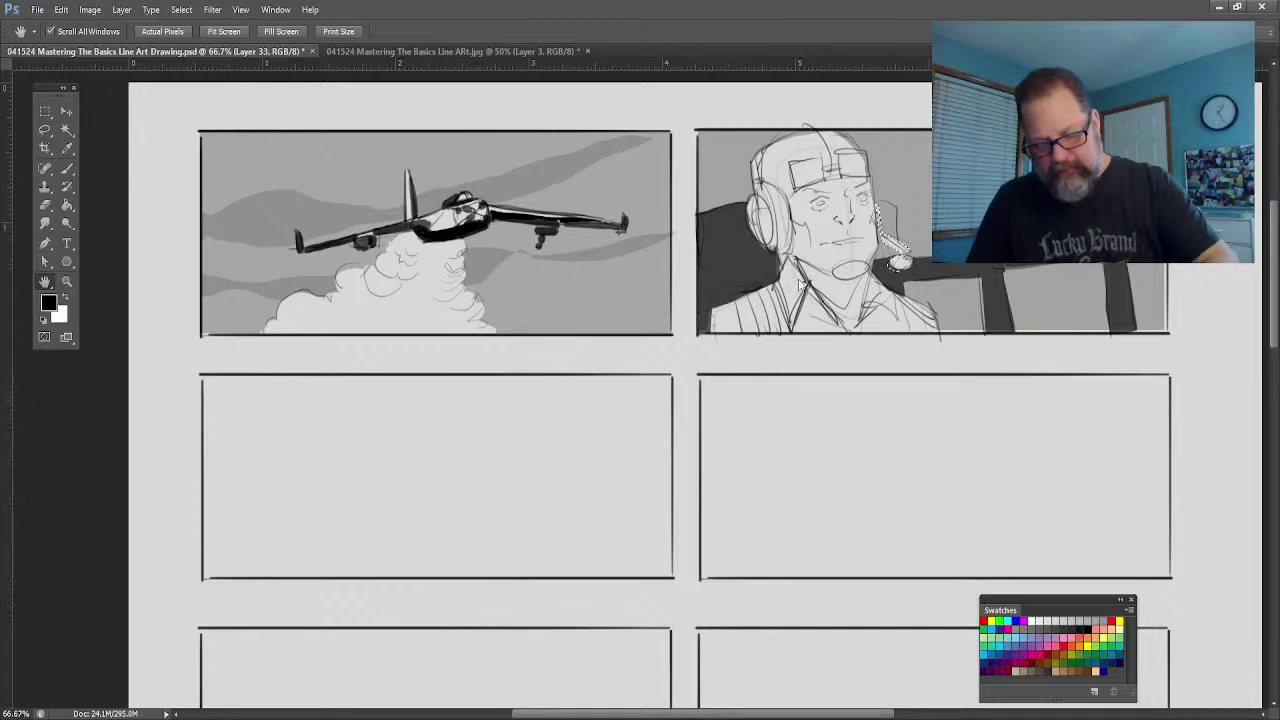
pyautogui.hotkey('alt', ']')
pyautogui.hotkey('alt', ']')
pyautogui.hotkey('alt', ']')
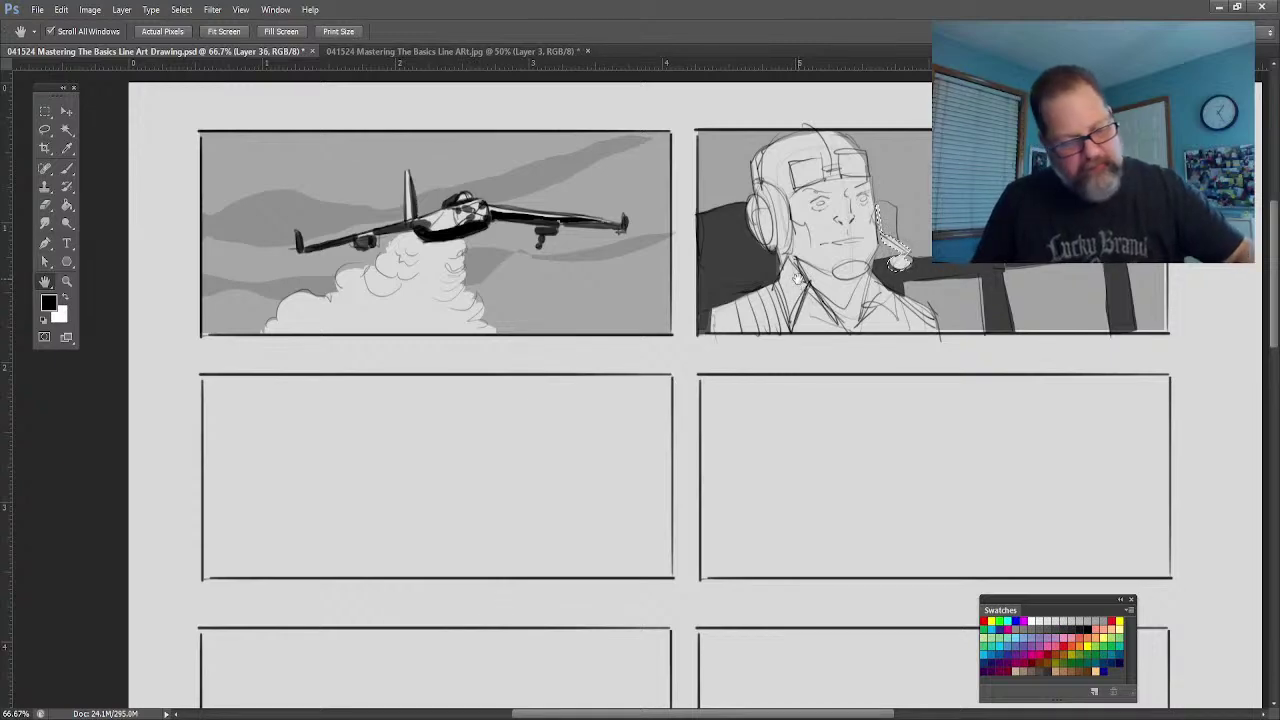
# Step: Clear the selection and brush circled numbers 1 to 4 beneath the lower-left corners of the first four panels
pyautogui.click(67, 168)
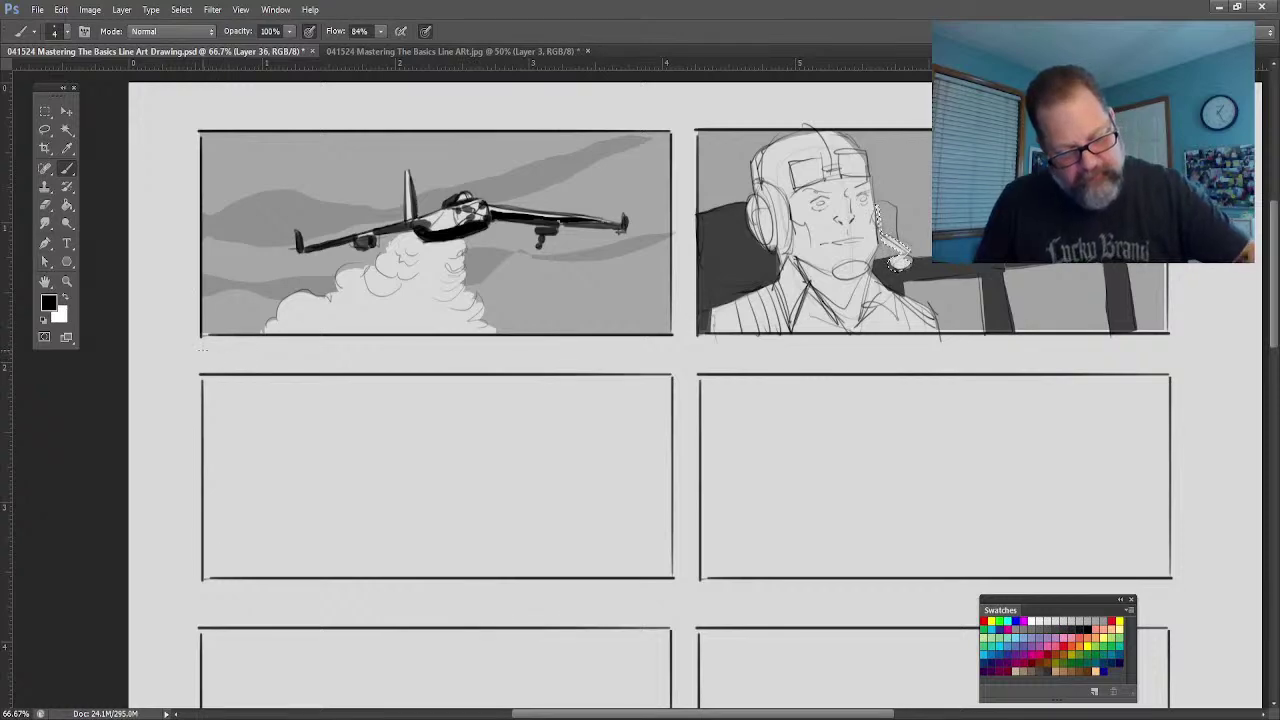
pyautogui.hotkey('ctrl', 'd')
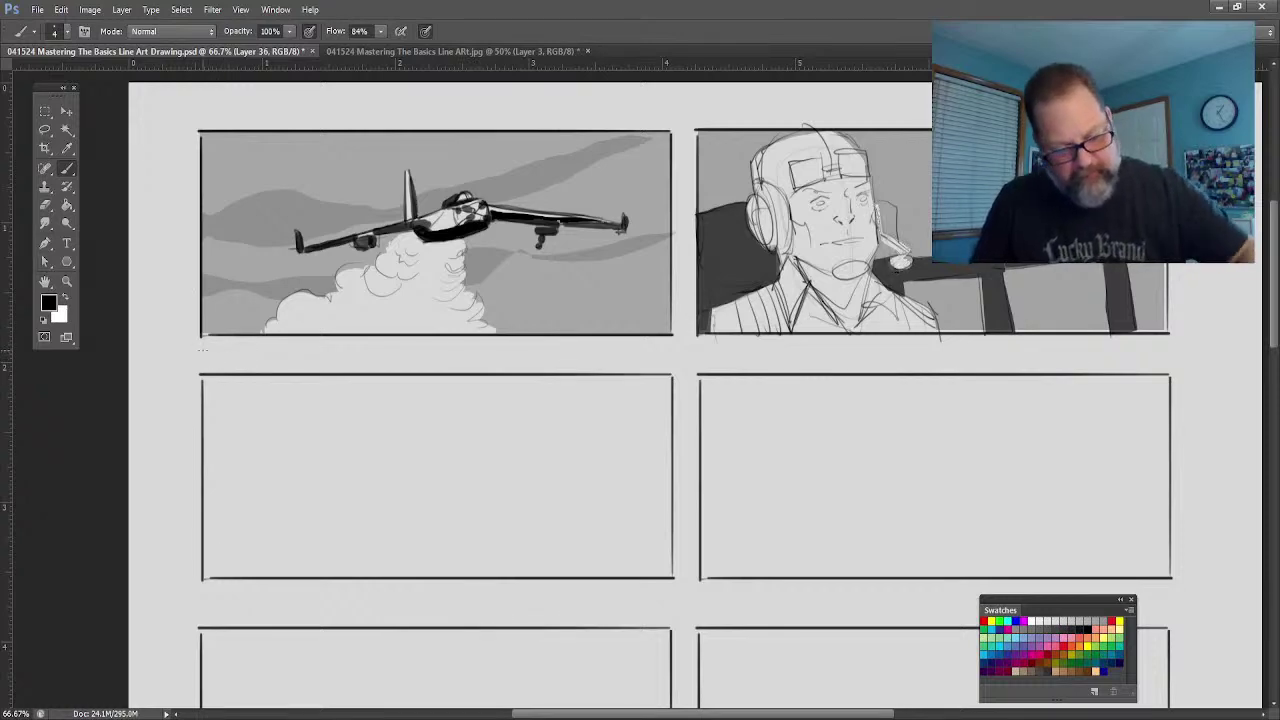
pyautogui.moveTo(221, 340)
pyautogui.mouseDown()
pyautogui.moveTo(221, 359)
pyautogui.moveTo(222, 340)
pyautogui.mouseUp()
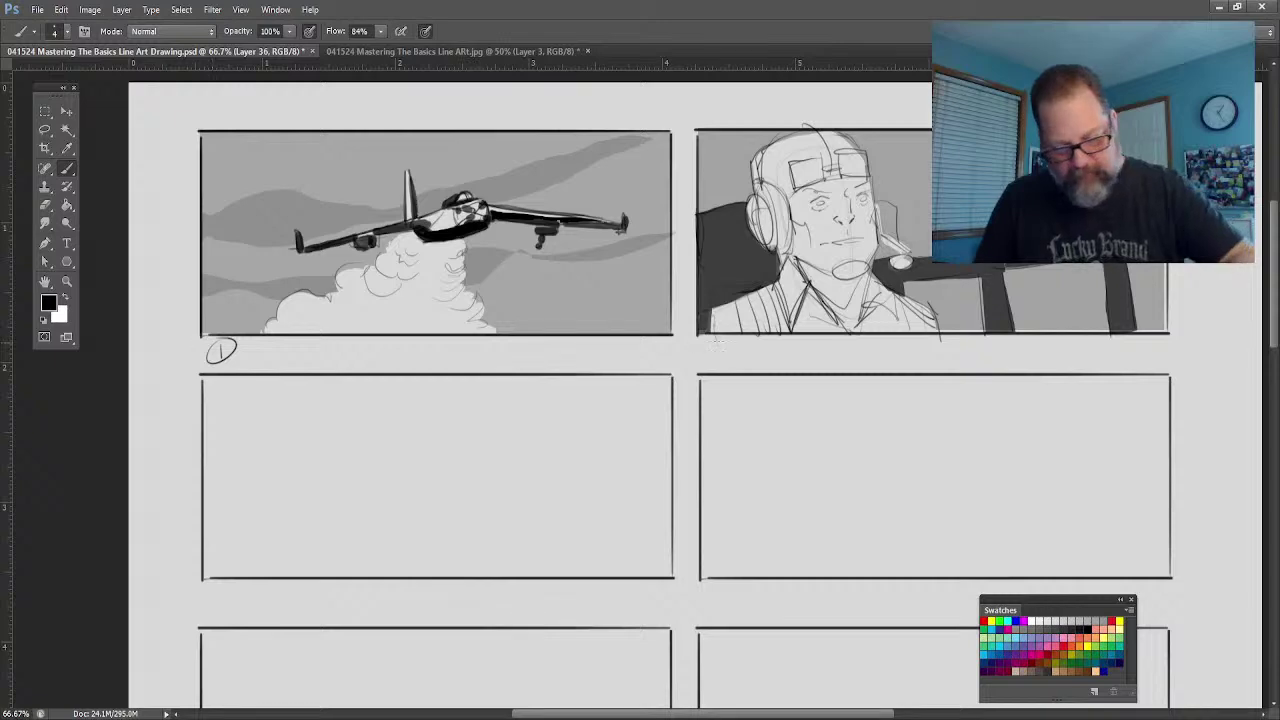
pyautogui.moveTo(717, 343)
pyautogui.mouseDown()
pyautogui.moveTo(732, 356)
pyautogui.moveTo(703, 346)
pyautogui.mouseUp()
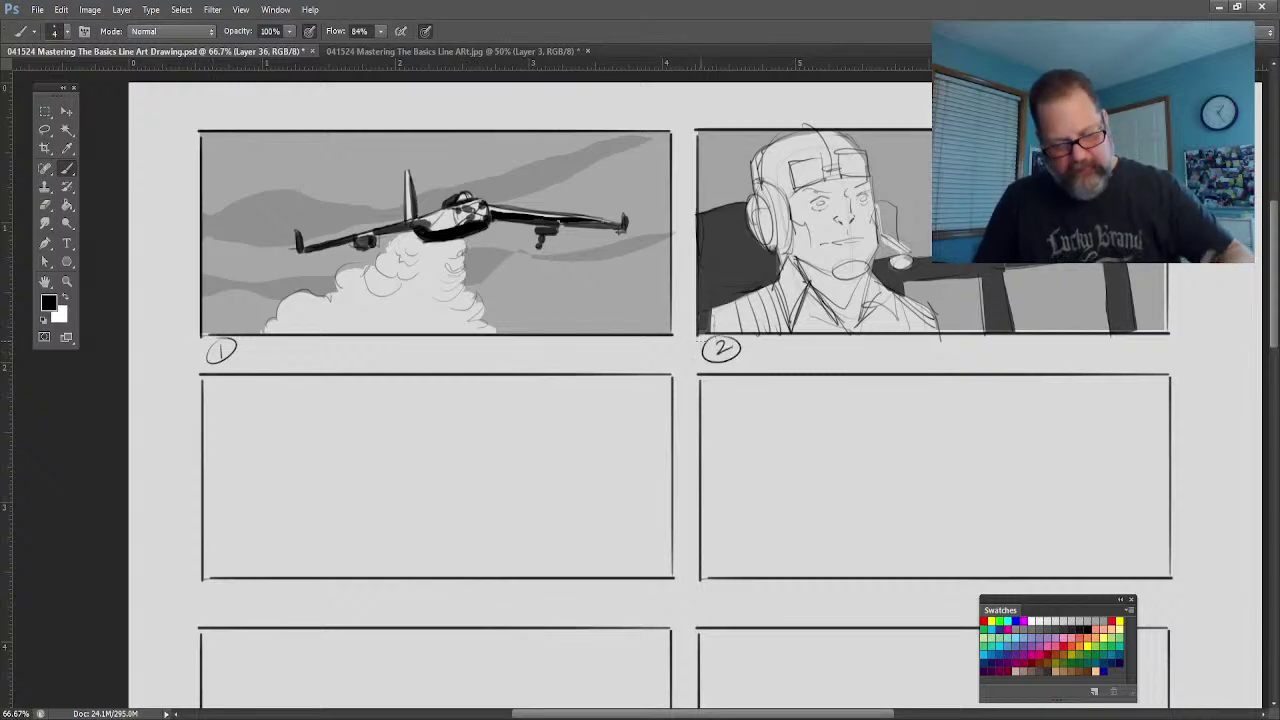
pyautogui.moveTo(214, 585)
pyautogui.mouseDown()
pyautogui.moveTo(213, 606)
pyautogui.moveTo(212, 582)
pyautogui.mouseUp()
pyautogui.moveTo(723, 584); pyautogui.dragTo(734, 596)
pyautogui.moveTo(729, 582)
pyautogui.mouseDown()
pyautogui.moveTo(728, 606)
pyautogui.moveTo(706, 598)
pyautogui.mouseUp()
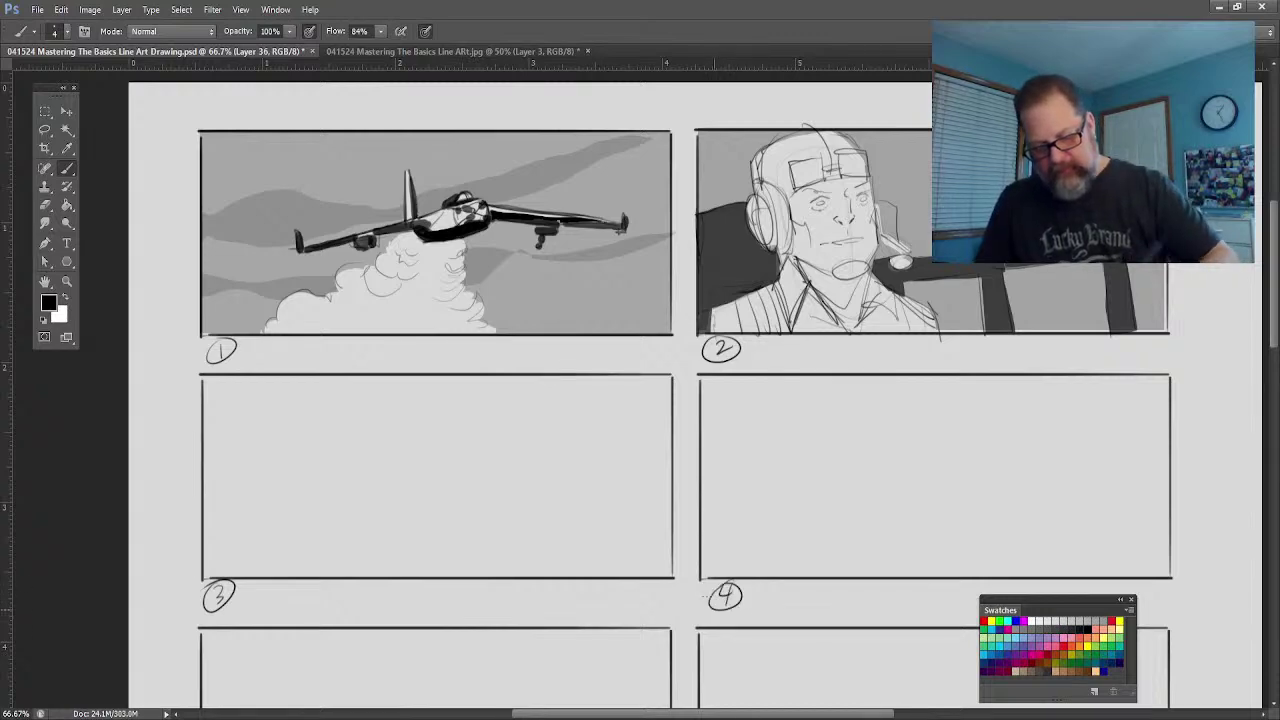
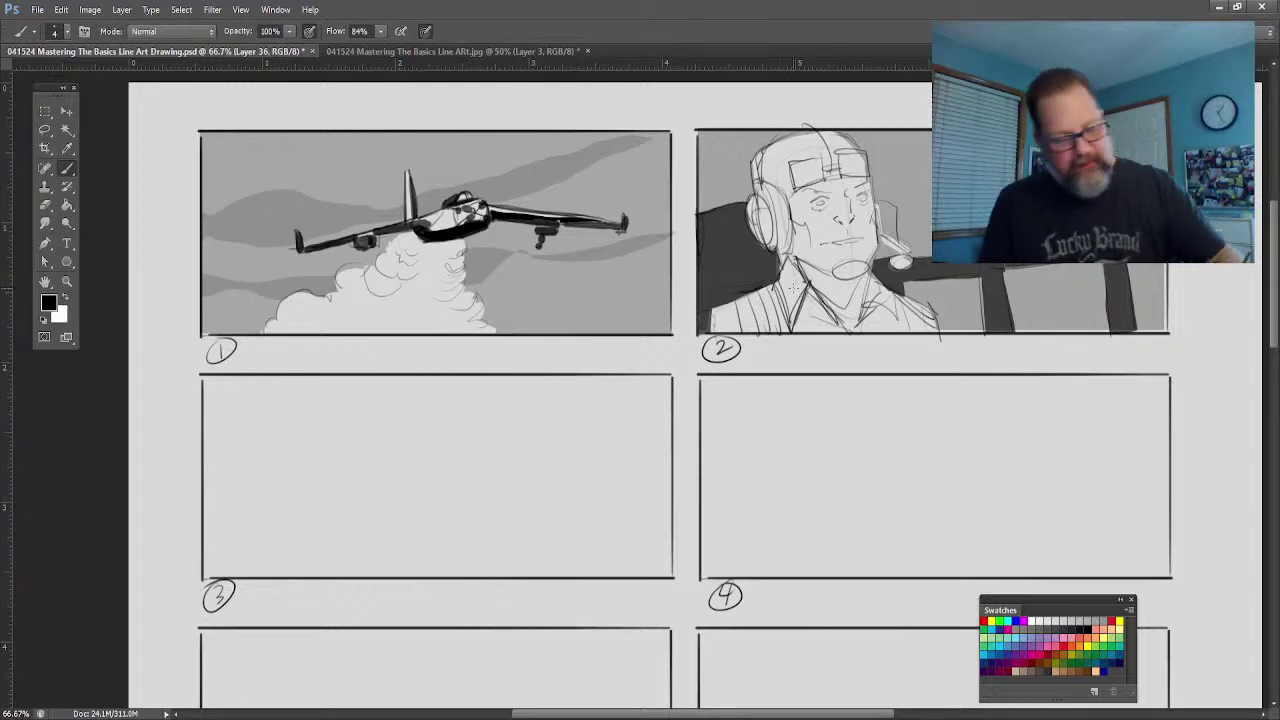
# Step: Roughly brush the curved top and long side contours of a close-up head in panel 3 on a new layer
pyautogui.press('z')
pyautogui.moveTo(312, 504)
pyautogui.mouseDown()
pyautogui.moveTo(364, 515)
pyautogui.moveTo(366, 423)
pyautogui.mouseUp()
pyautogui.click(45, 283)
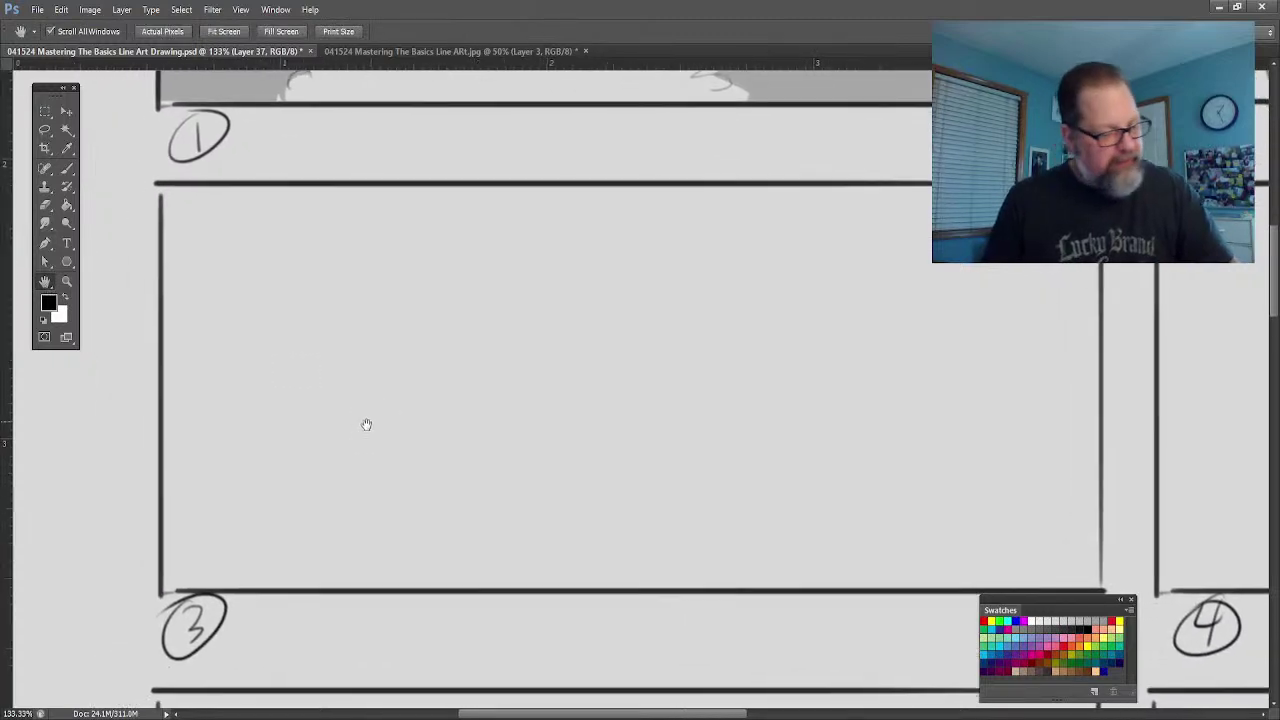
pyautogui.click(67, 170)
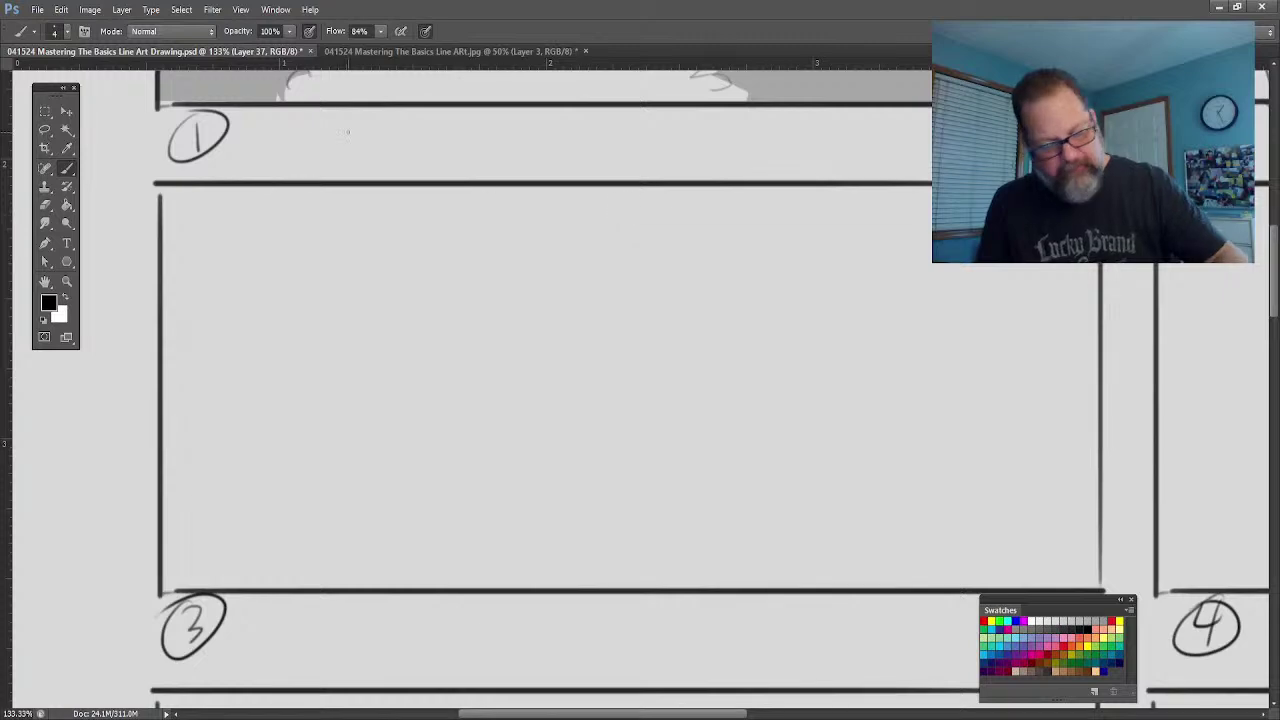
pyautogui.moveTo(591, 206); pyautogui.dragTo(363, 350)
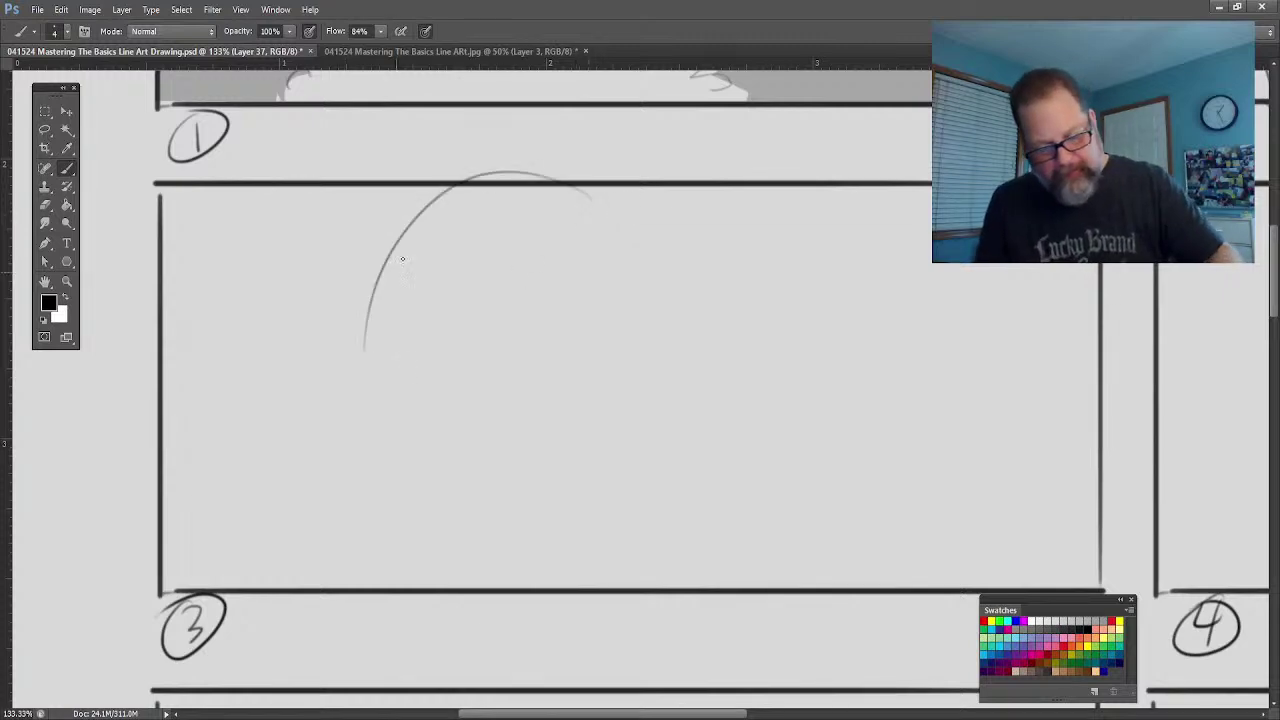
pyautogui.moveTo(424, 194); pyautogui.dragTo(364, 502)
pyautogui.moveTo(370, 190); pyautogui.dragTo(408, 558)
pyautogui.moveTo(627, 194); pyautogui.dragTo(642, 398)
pyautogui.moveTo(648, 530); pyautogui.dragTo(650, 552)
pyautogui.moveTo(346, 192); pyautogui.dragTo(392, 584)
pyautogui.moveTo(627, 195); pyautogui.dragTo(645, 575)
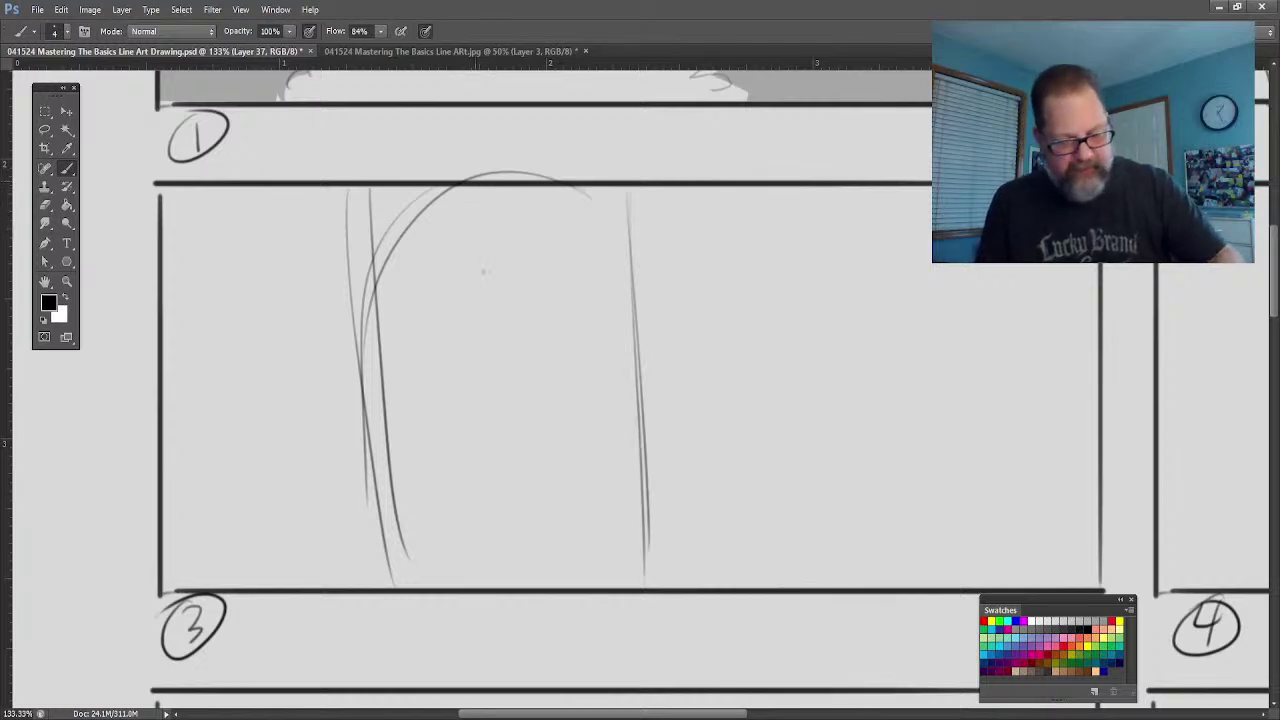
# Step: Add a slanted facial centre line and short outer guide strokes on both sides of the head in panel 3
pyautogui.moveTo(476, 190); pyautogui.dragTo(520, 585)
pyautogui.moveTo(716, 318); pyautogui.dragTo(695, 446)
pyautogui.moveTo(282, 358); pyautogui.dragTo(325, 478)
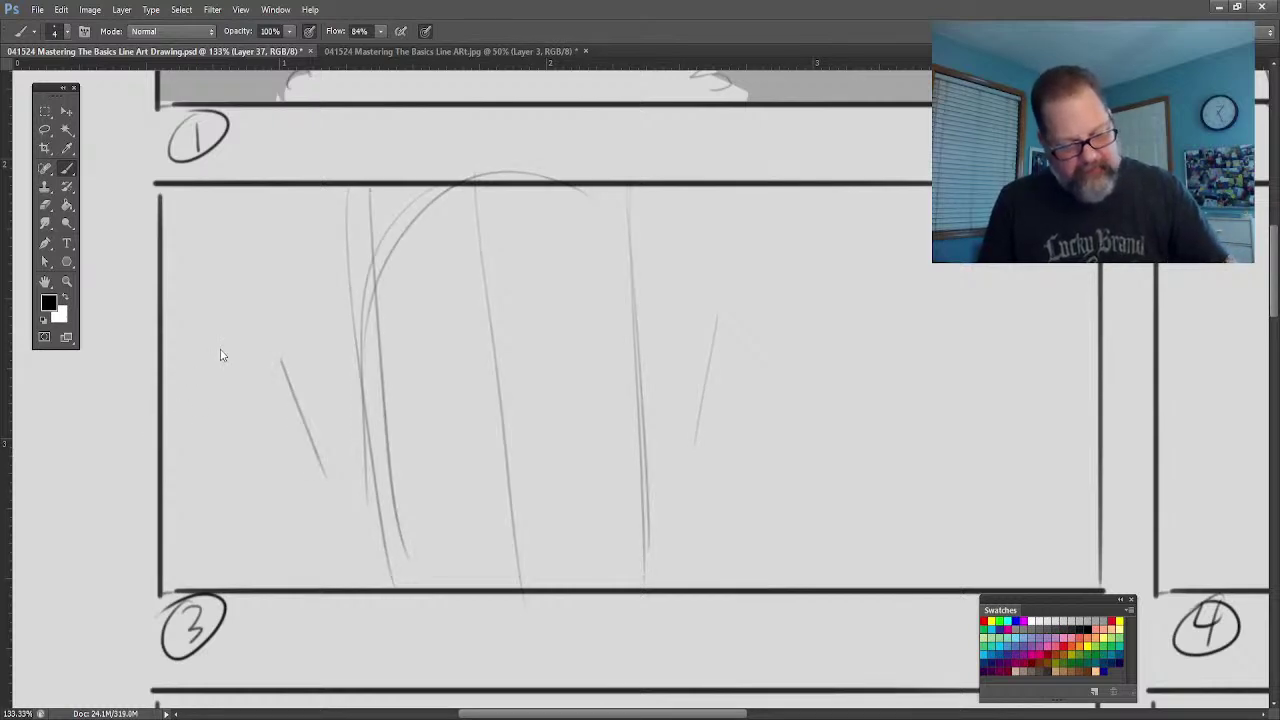
pyautogui.moveTo(712, 322); pyautogui.dragTo(704, 347)
# Step: On a new layer, draw the nose over the centre line and a small mark for its bridge
pyautogui.hotkey('ctrl', 'shift', 'alt', 'n')
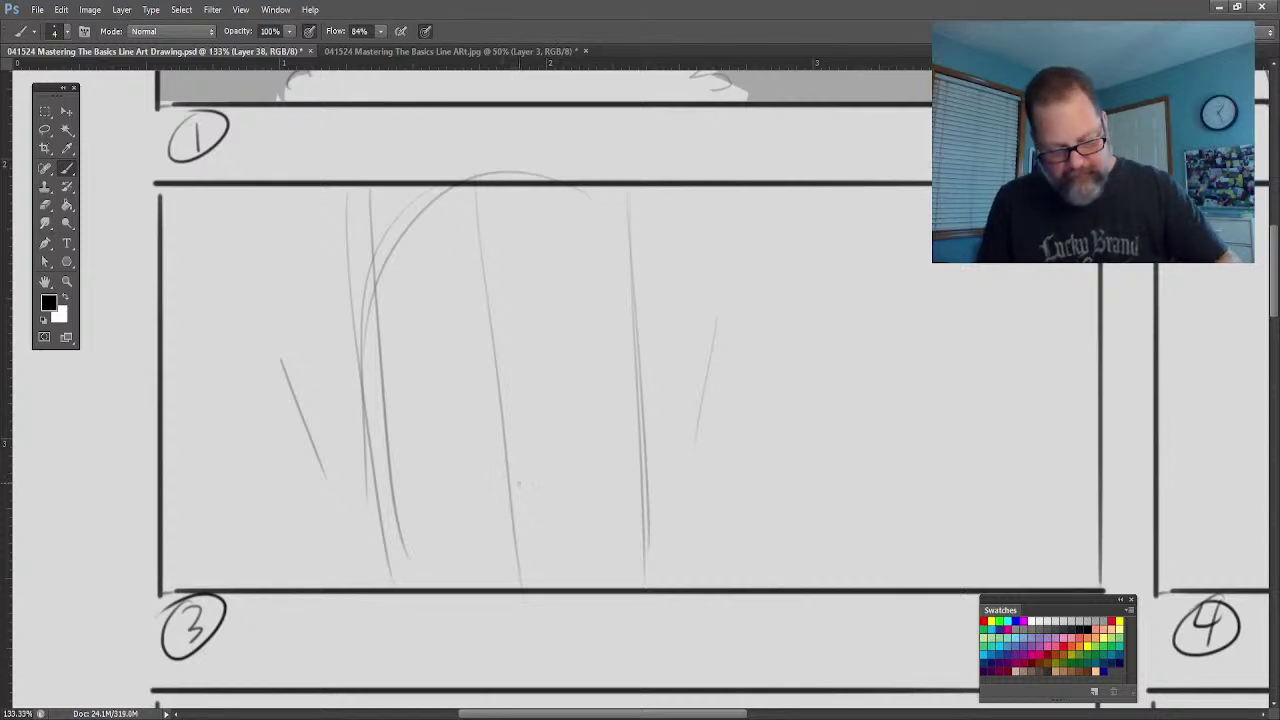
pyautogui.moveTo(510, 486)
pyautogui.mouseDown()
pyautogui.moveTo(467, 479)
pyautogui.moveTo(535, 482)
pyautogui.moveTo(557, 463)
pyautogui.moveTo(478, 460)
pyautogui.mouseUp()
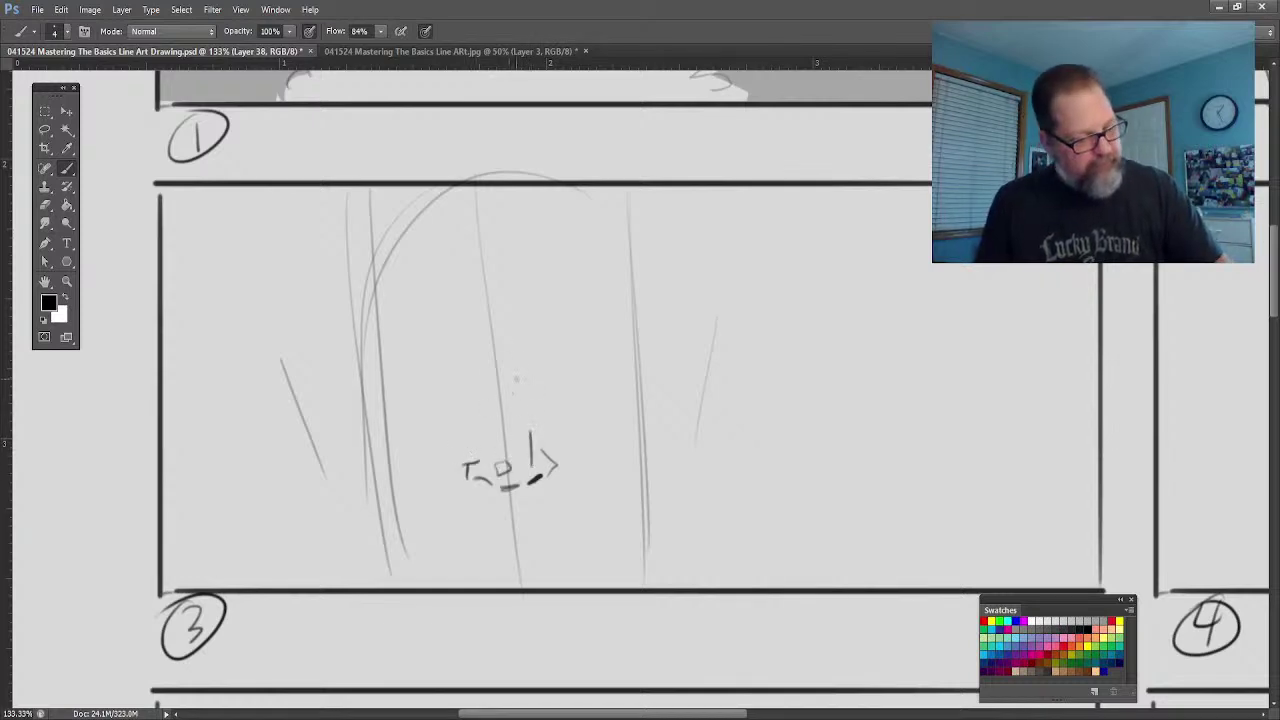
pyautogui.moveTo(520, 380); pyautogui.dragTo(523, 392)
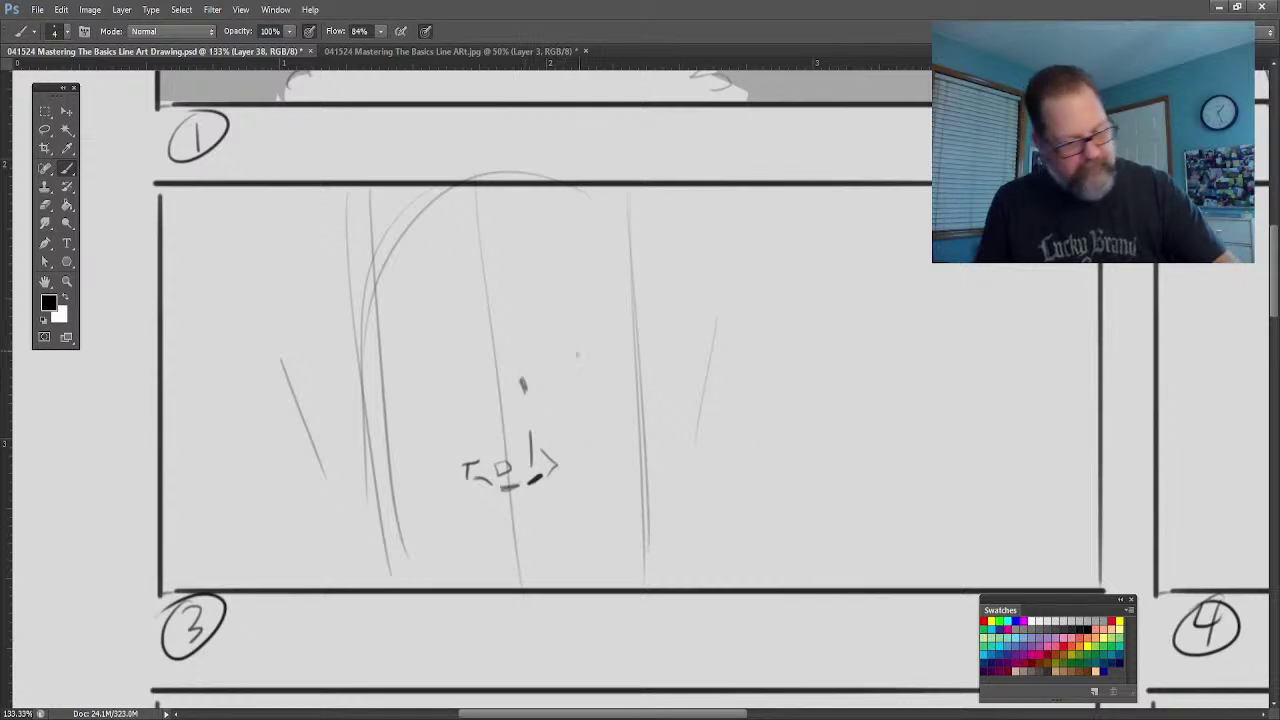
# Step: Draw both eyes with angled upper lids and pupils, and add small crease marks beneath them
pyautogui.moveTo(546, 375)
pyautogui.mouseDown()
pyautogui.moveTo(572, 358)
pyautogui.moveTo(617, 368)
pyautogui.moveTo(572, 375)
pyautogui.mouseUp()
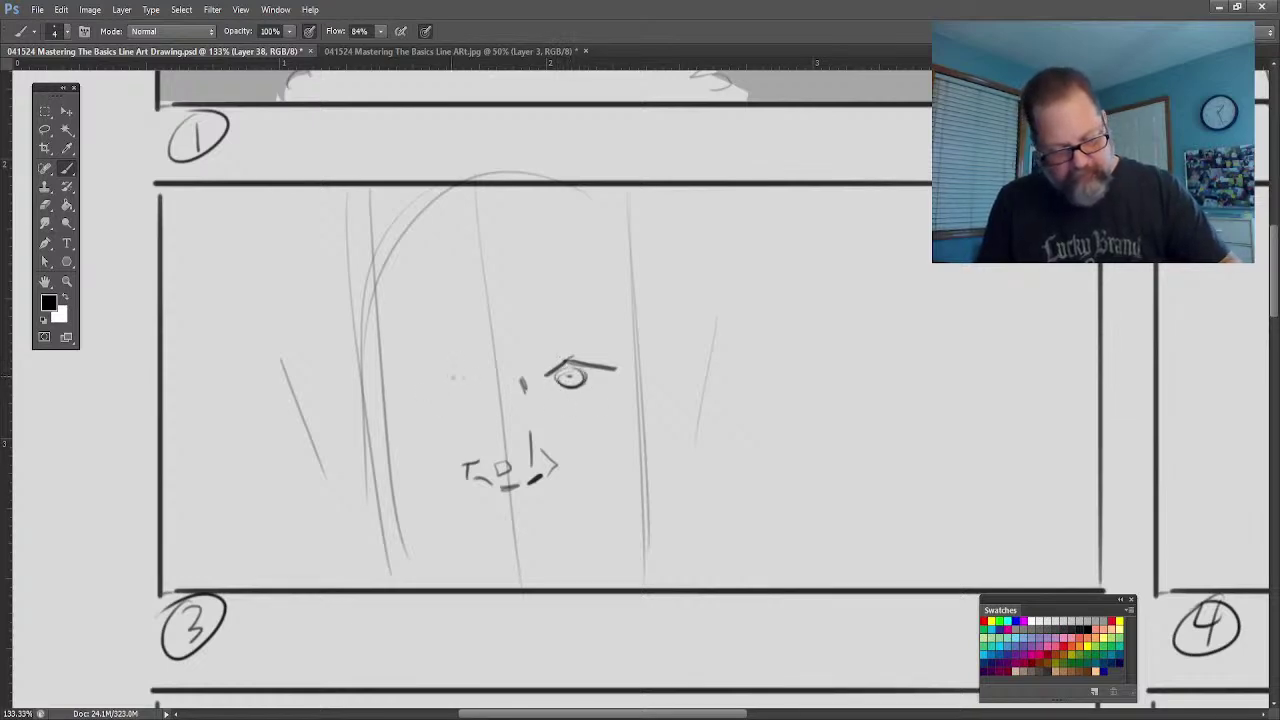
pyautogui.moveTo(452, 378)
pyautogui.mouseDown()
pyautogui.moveTo(446, 366)
pyautogui.moveTo(396, 378)
pyautogui.moveTo(414, 376)
pyautogui.mouseUp()
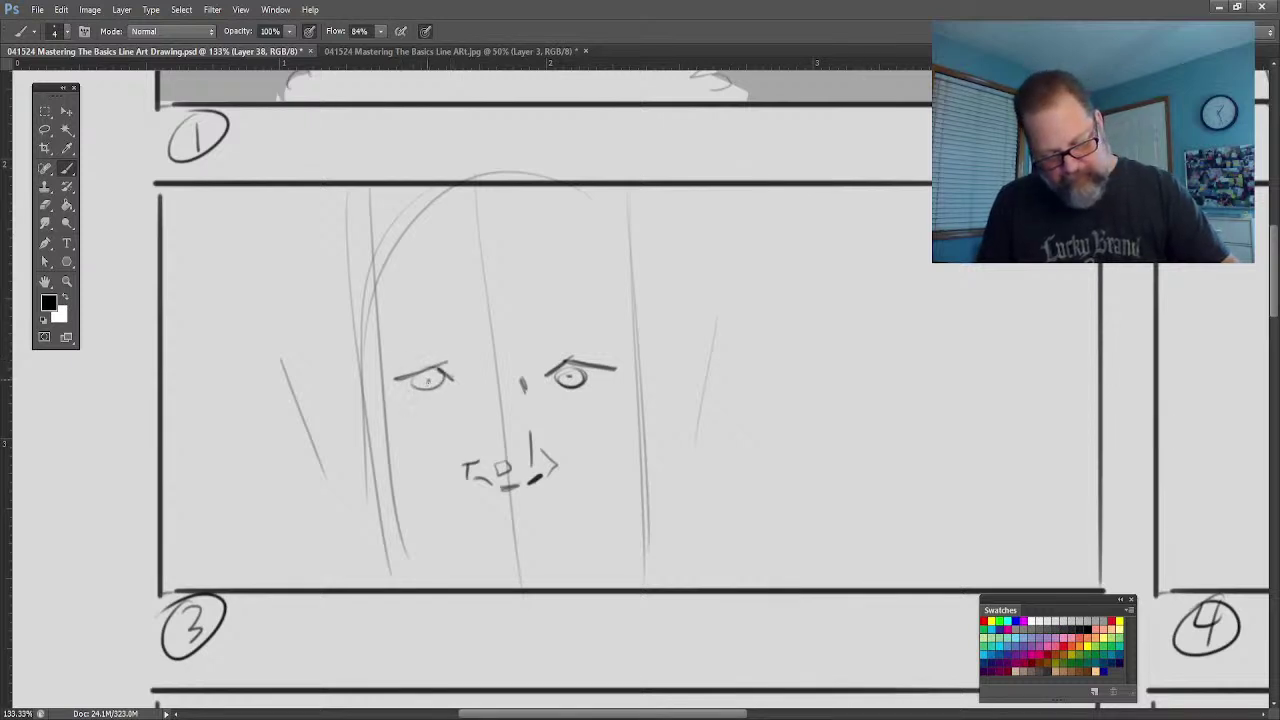
pyautogui.click(428, 379)
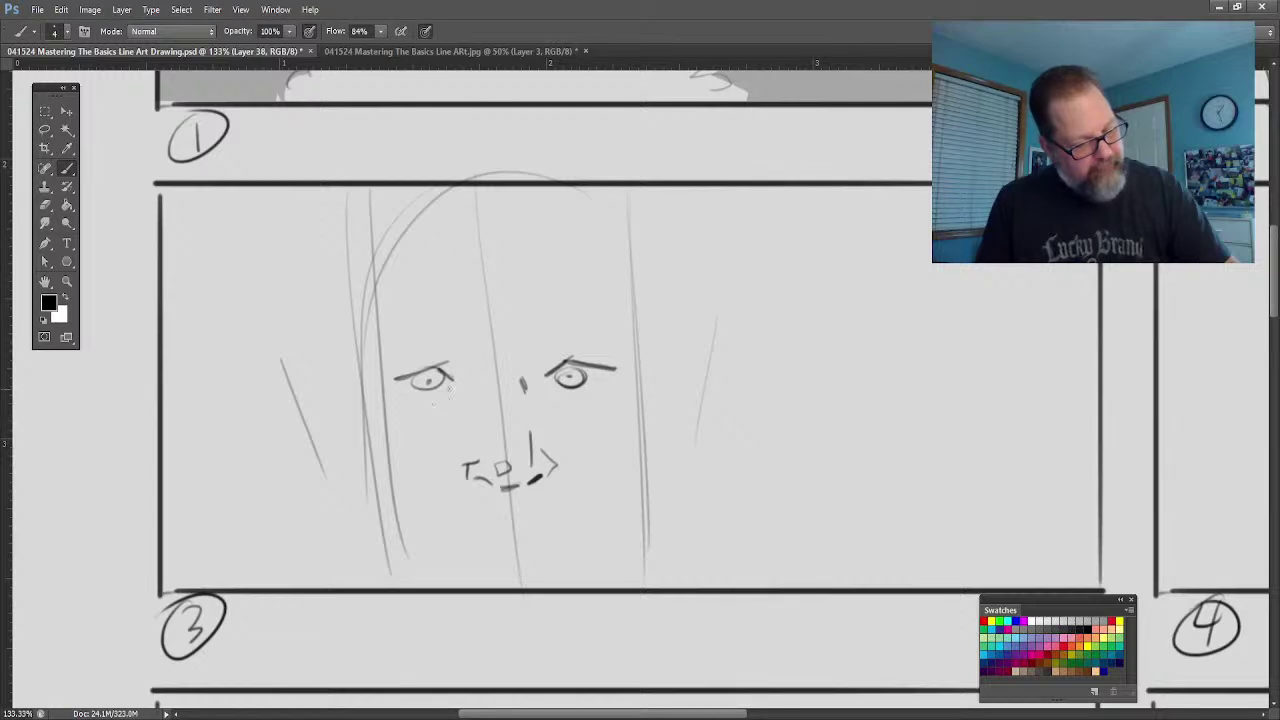
pyautogui.click(400, 404)
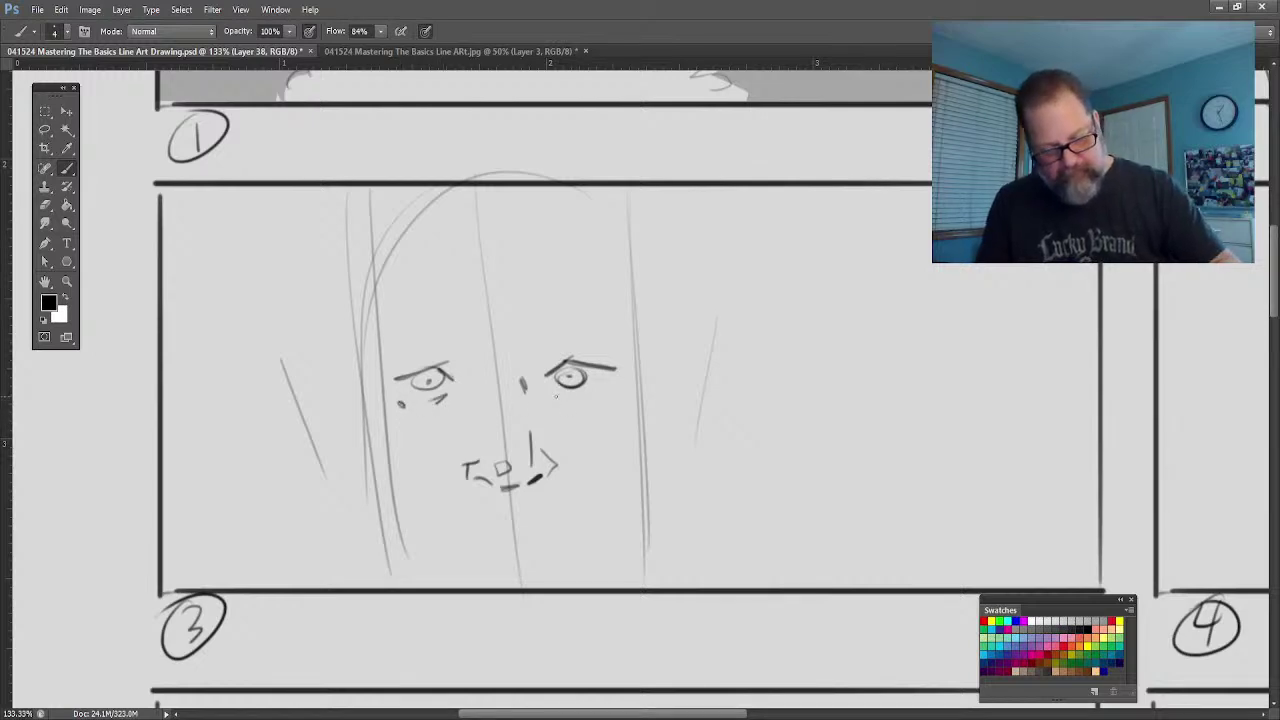
pyautogui.moveTo(597, 398); pyautogui.dragTo(606, 388)
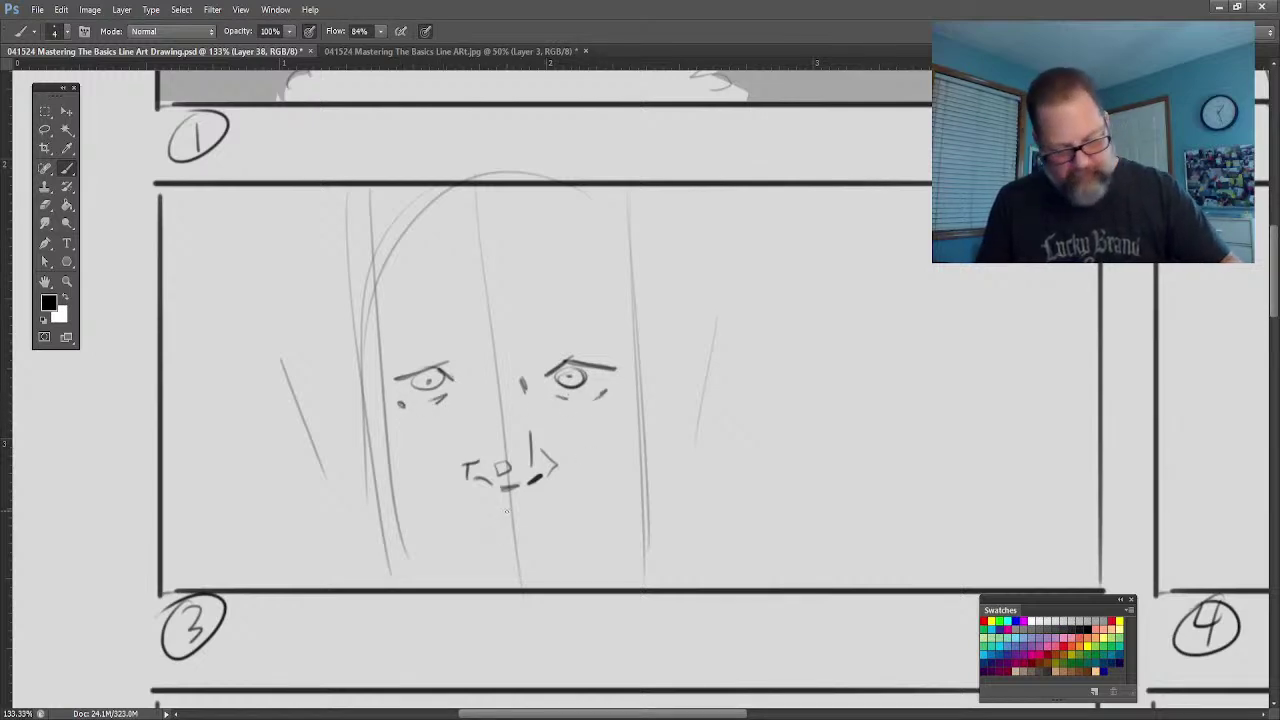
# Step: Draw the mouth below the nose with darkened corners, short side creases and a heavy stroke for the chin shadow
pyautogui.moveTo(512, 506)
pyautogui.mouseDown()
pyautogui.moveTo(561, 526)
pyautogui.moveTo(450, 540)
pyautogui.mouseUp()
pyautogui.moveTo(588, 528); pyautogui.dragTo(546, 546)
pyautogui.moveTo(452, 543); pyautogui.dragTo(476, 554)
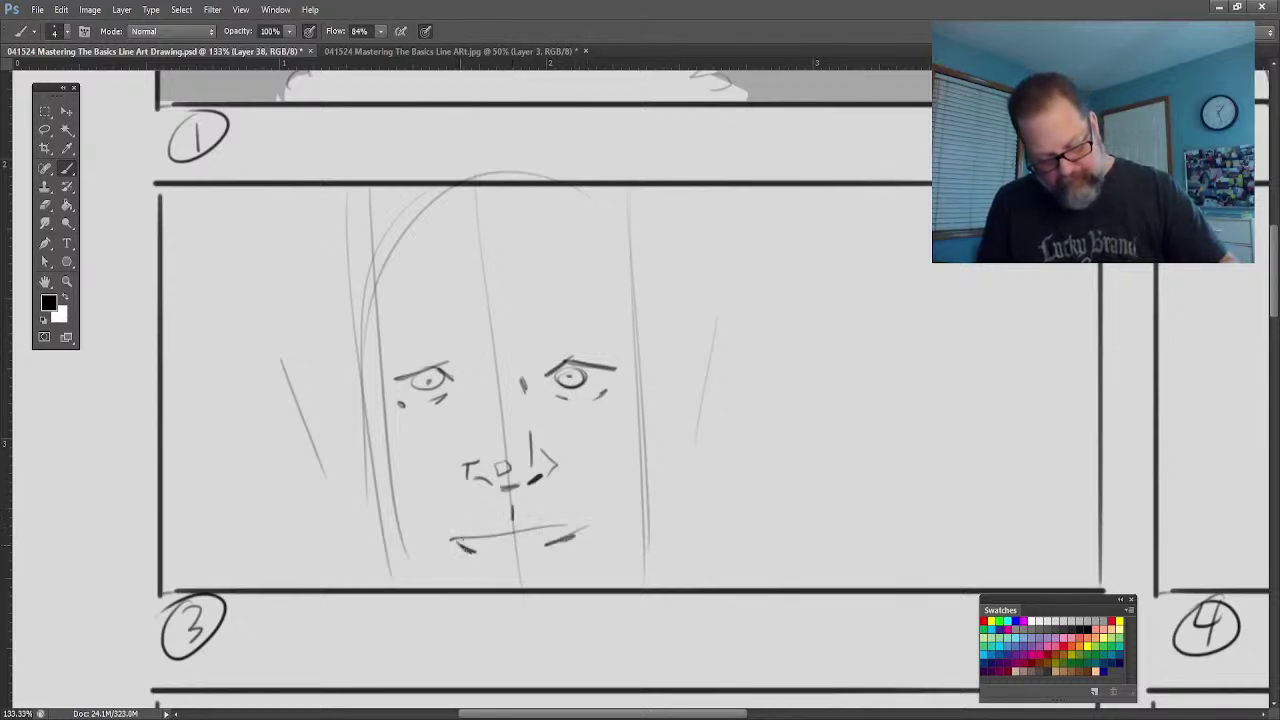
pyautogui.moveTo(574, 526); pyautogui.dragTo(560, 538)
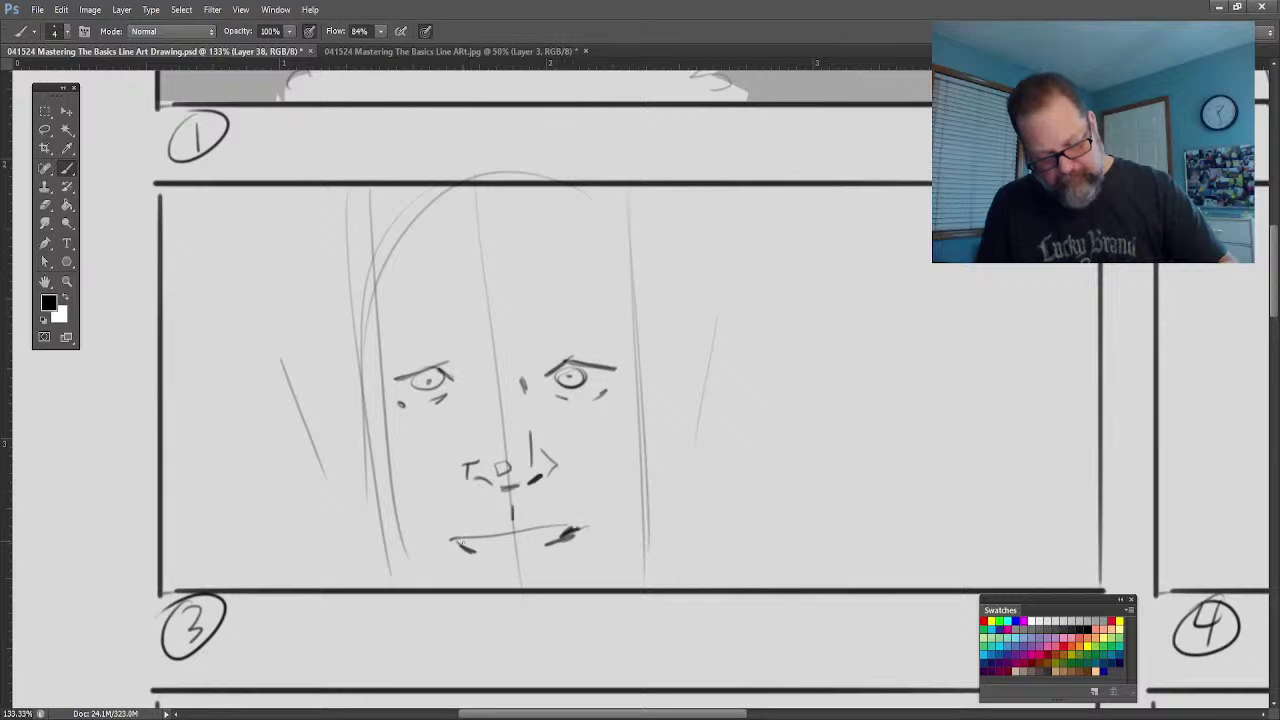
pyautogui.moveTo(457, 540); pyautogui.dragTo(476, 550)
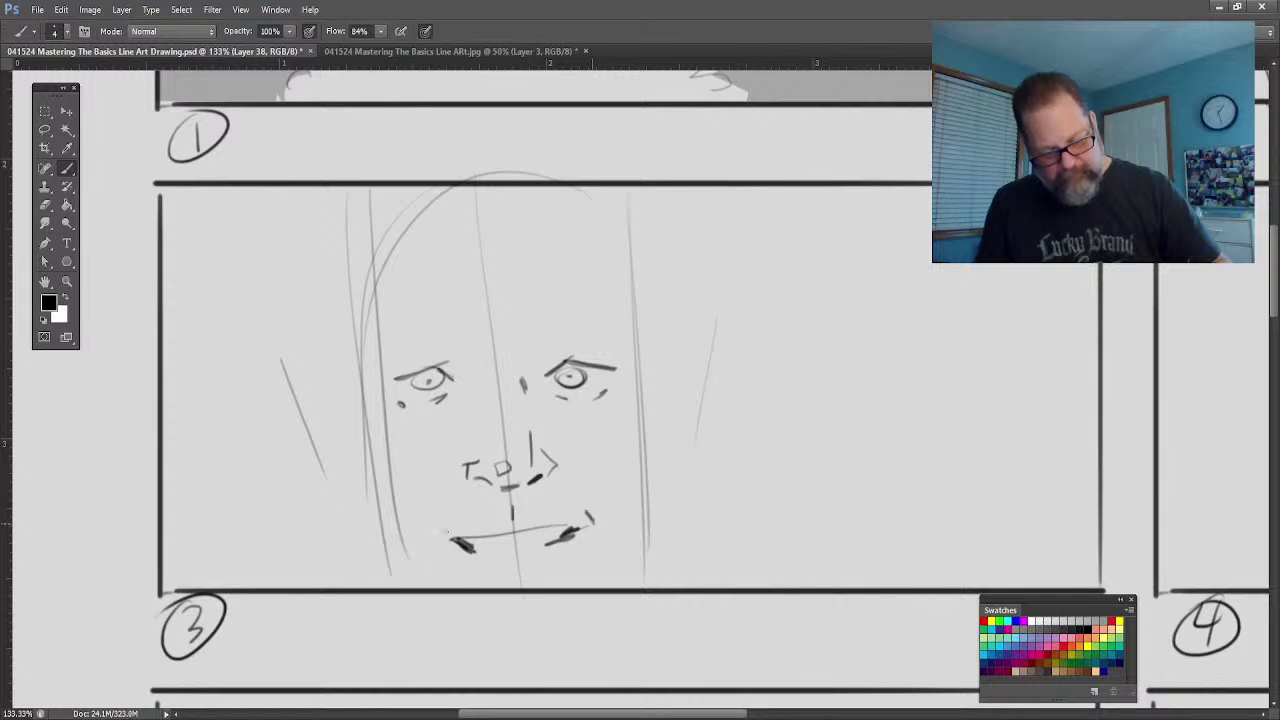
pyautogui.moveTo(443, 530); pyautogui.dragTo(437, 547)
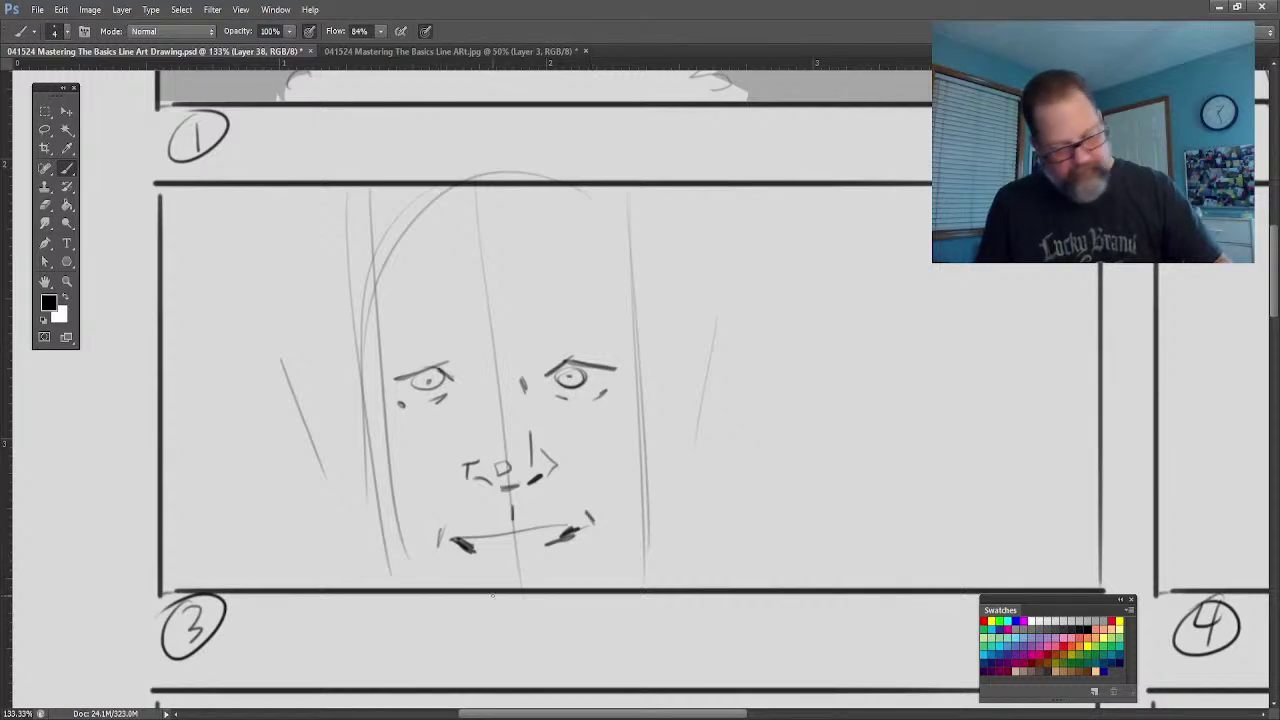
pyautogui.moveTo(547, 577); pyautogui.dragTo(490, 582)
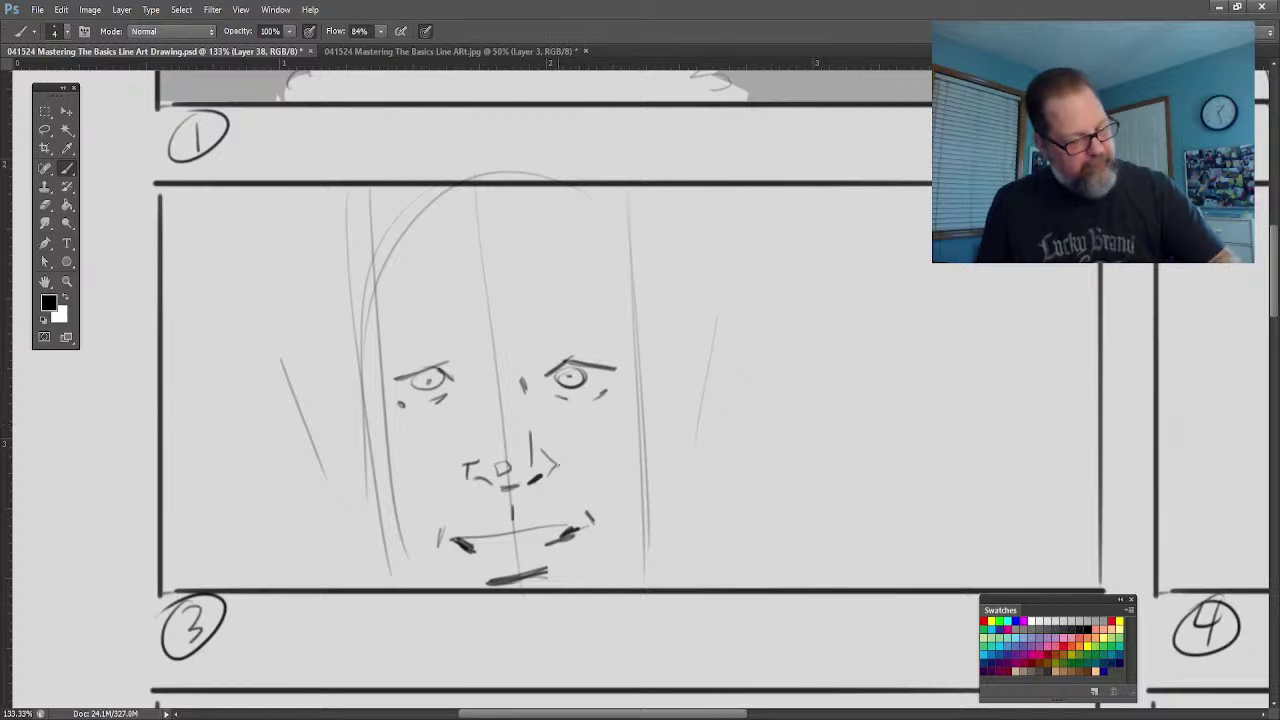
# Step: Hatch one cheek and draw the cheek fold and stepped sideburn lines on both sides of the face
pyautogui.moveTo(566, 442); pyautogui.dragTo(588, 426)
pyautogui.moveTo(567, 451); pyautogui.dragTo(597, 439)
pyautogui.moveTo(578, 459); pyautogui.dragTo(598, 446)
pyautogui.moveTo(627, 515); pyautogui.dragTo(655, 402)
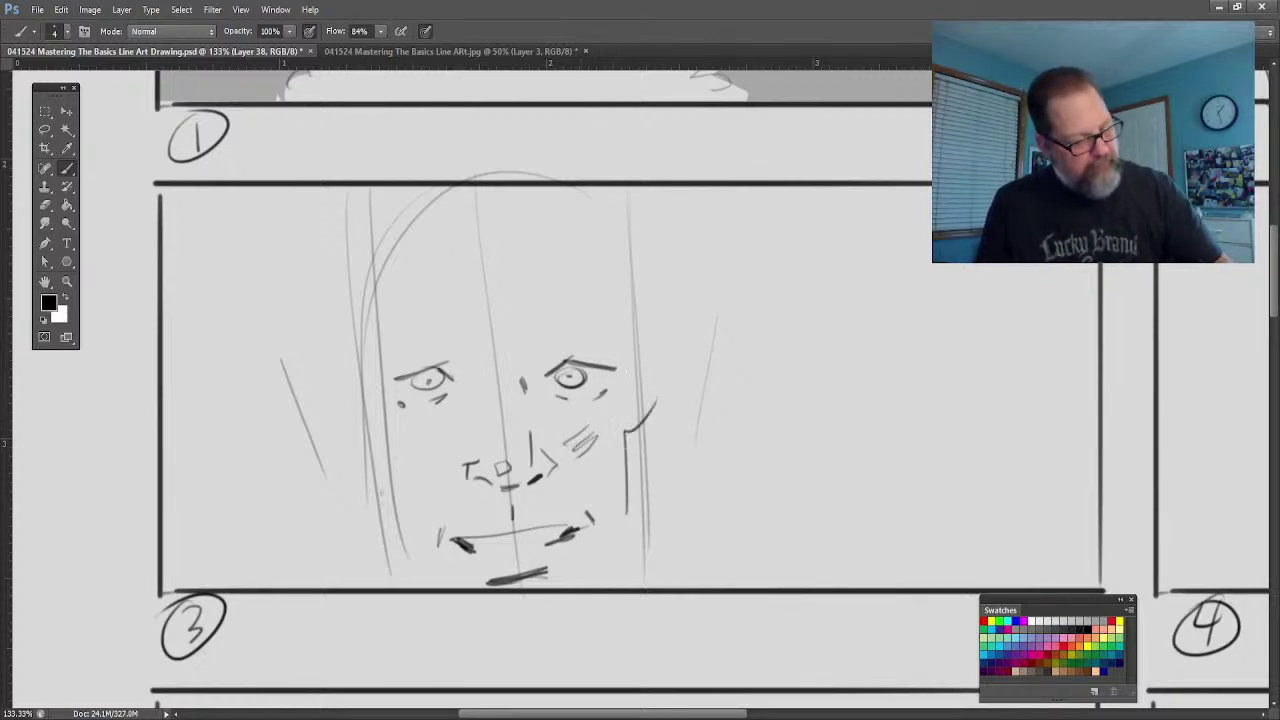
pyautogui.moveTo(443, 440); pyautogui.dragTo(415, 585)
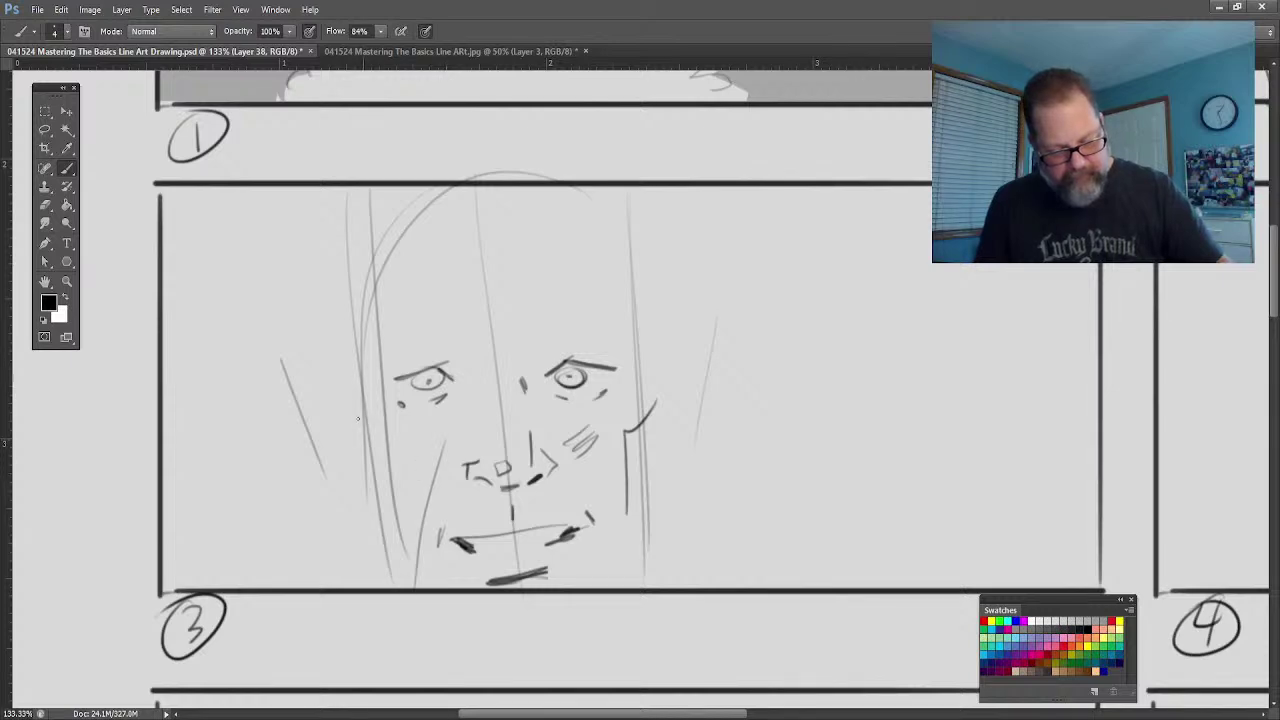
pyautogui.moveTo(358, 390)
pyautogui.mouseDown()
pyautogui.moveTo(399, 447)
pyautogui.moveTo(410, 535)
pyautogui.mouseUp()
pyautogui.moveTo(390, 434); pyautogui.dragTo(407, 524)
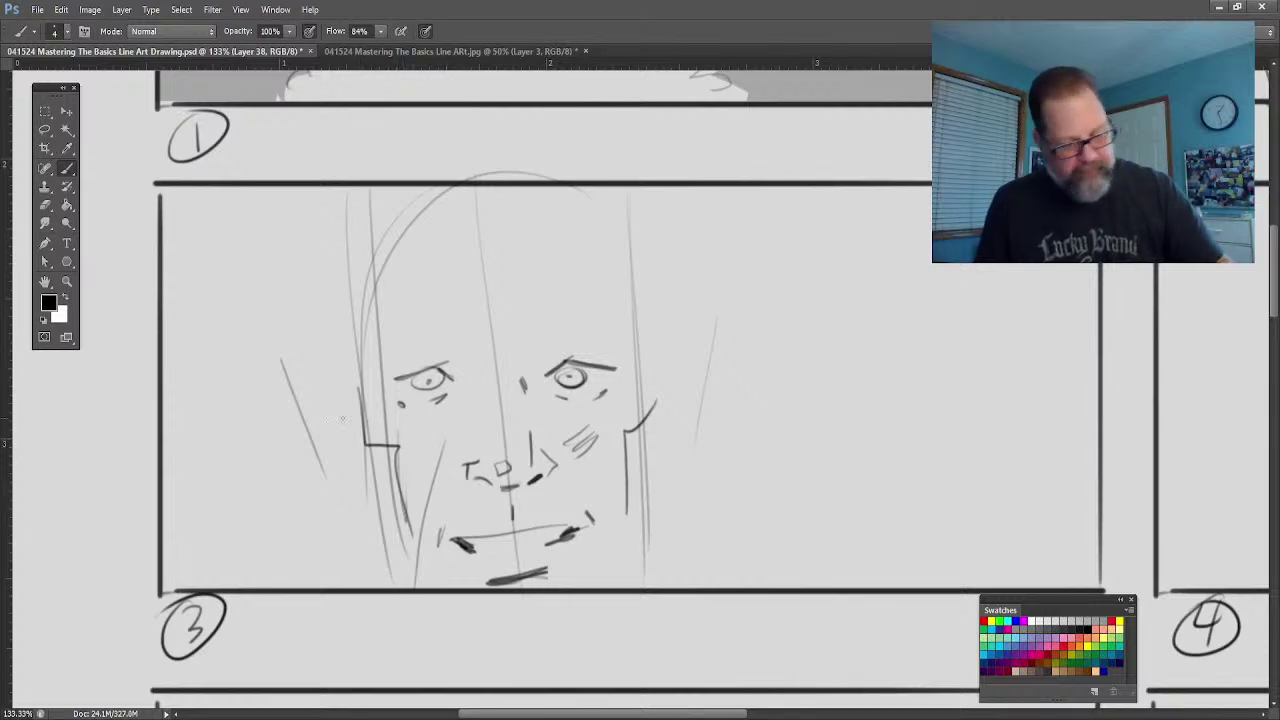
# Step: Strengthen the outer contours of the head and jaw with darker strokes on both sides of the face
pyautogui.moveTo(336, 358); pyautogui.dragTo(355, 455)
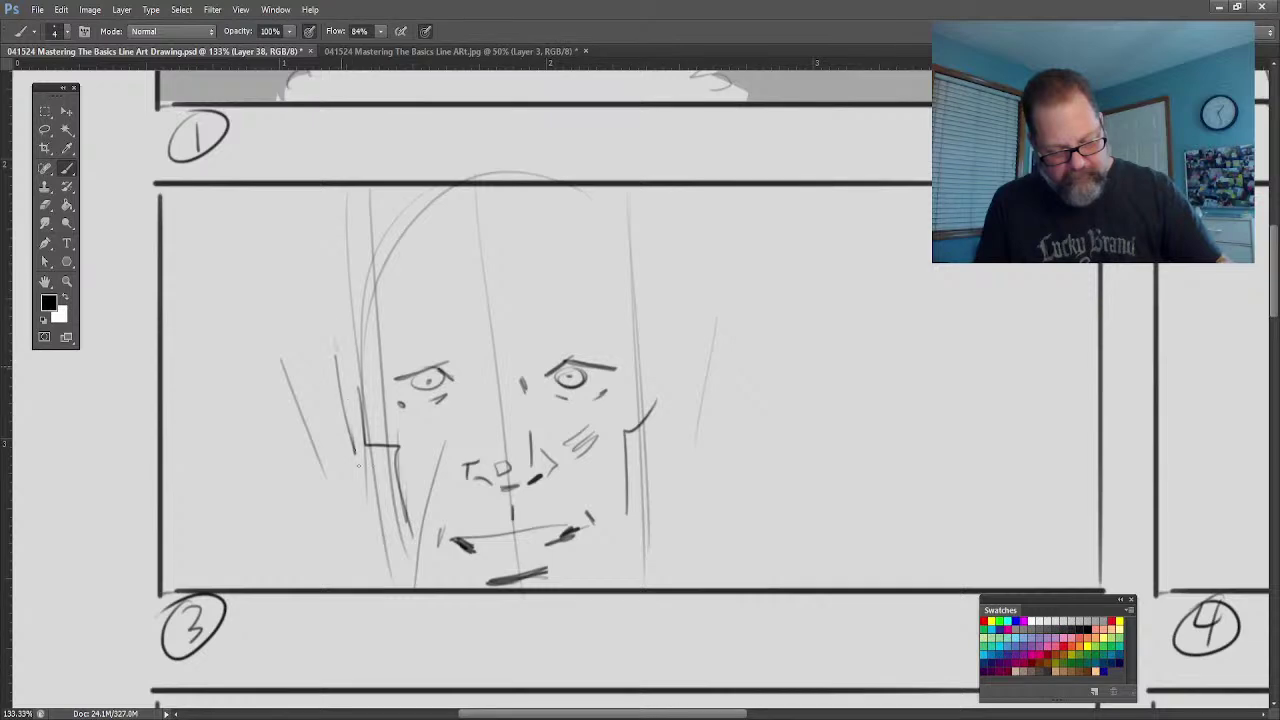
pyautogui.moveTo(338, 350); pyautogui.dragTo(390, 544)
pyautogui.moveTo(366, 472); pyautogui.dragTo(400, 572)
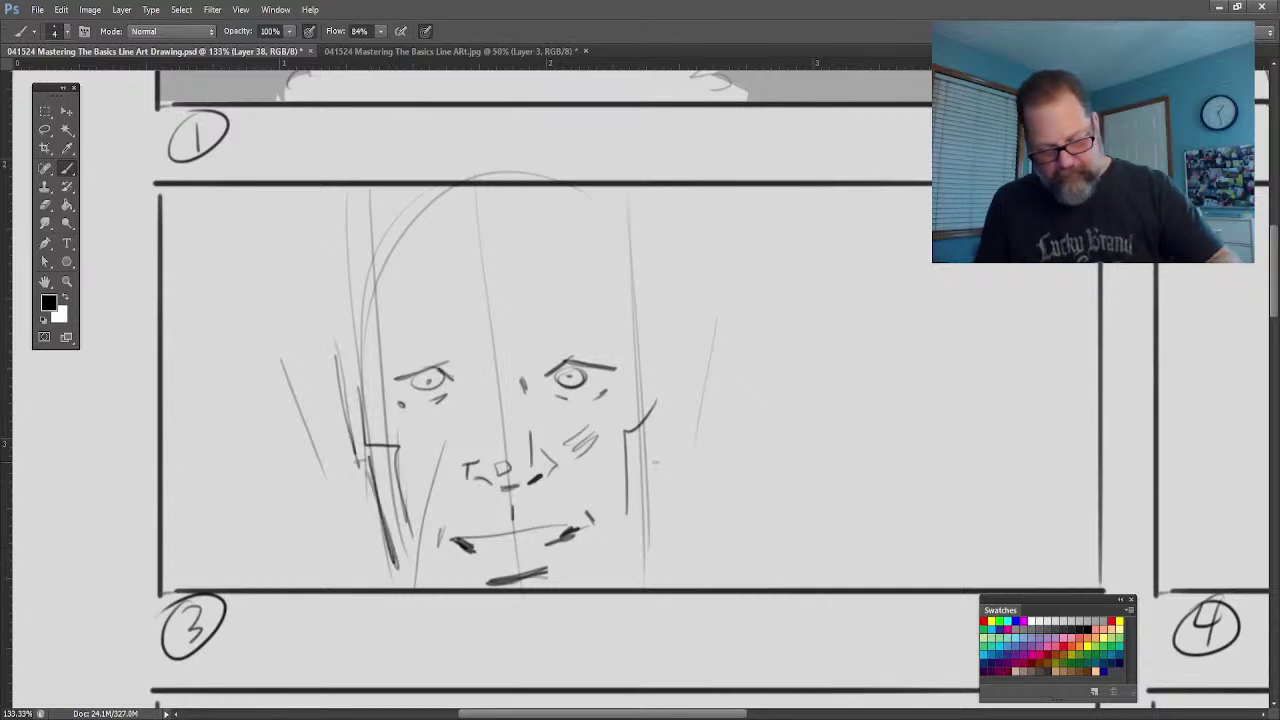
pyautogui.moveTo(655, 432); pyautogui.dragTo(637, 572)
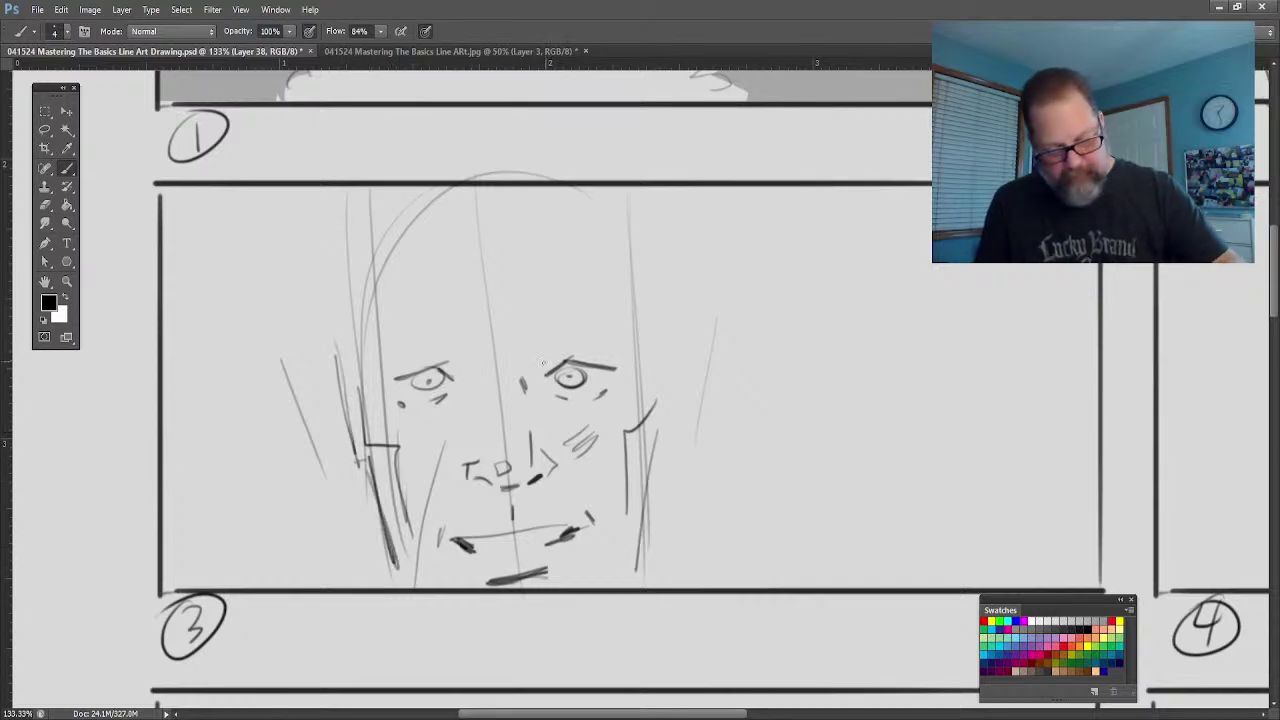
# Step: Draw angled eyebrows with a frown scribble between them, and sweep loose hair strokes across the forehead
pyautogui.moveTo(545, 364)
pyautogui.mouseDown()
pyautogui.moveTo(633, 317)
pyautogui.moveTo(581, 354)
pyautogui.moveTo(364, 347)
pyautogui.mouseUp()
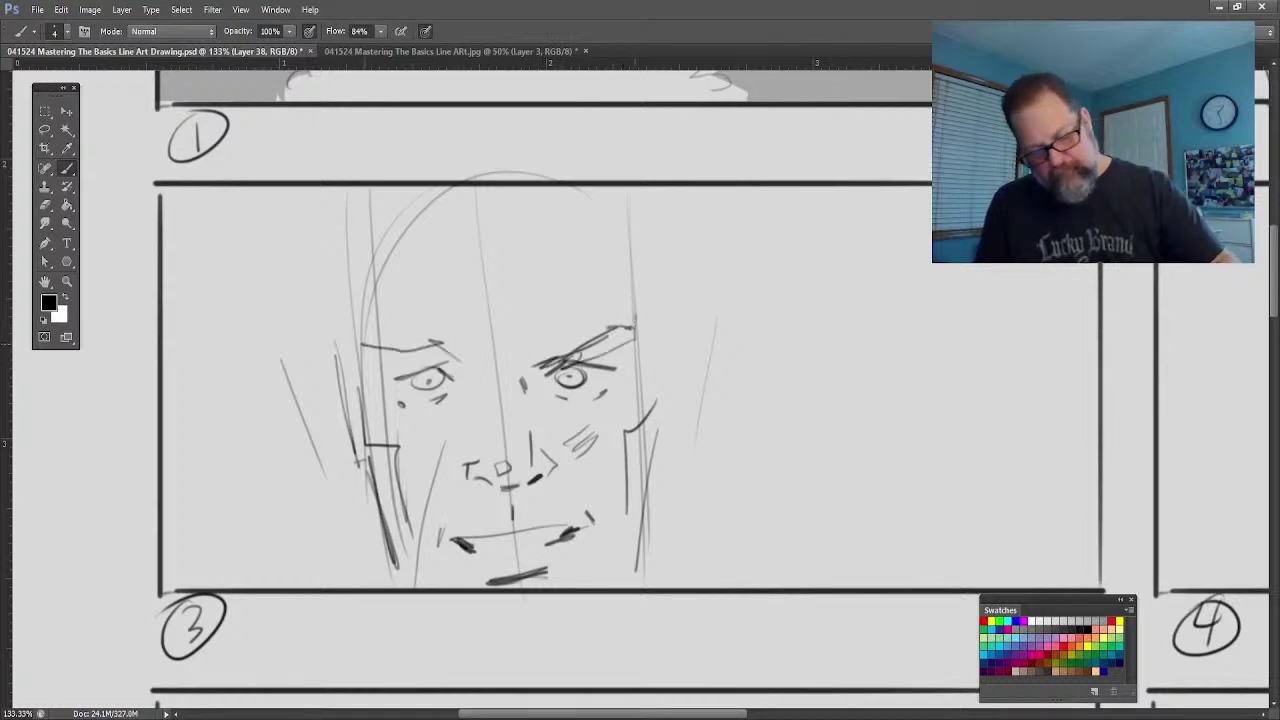
pyautogui.moveTo(460, 348)
pyautogui.mouseDown()
pyautogui.moveTo(368, 346)
pyautogui.moveTo(468, 360)
pyautogui.moveTo(550, 322)
pyautogui.mouseUp()
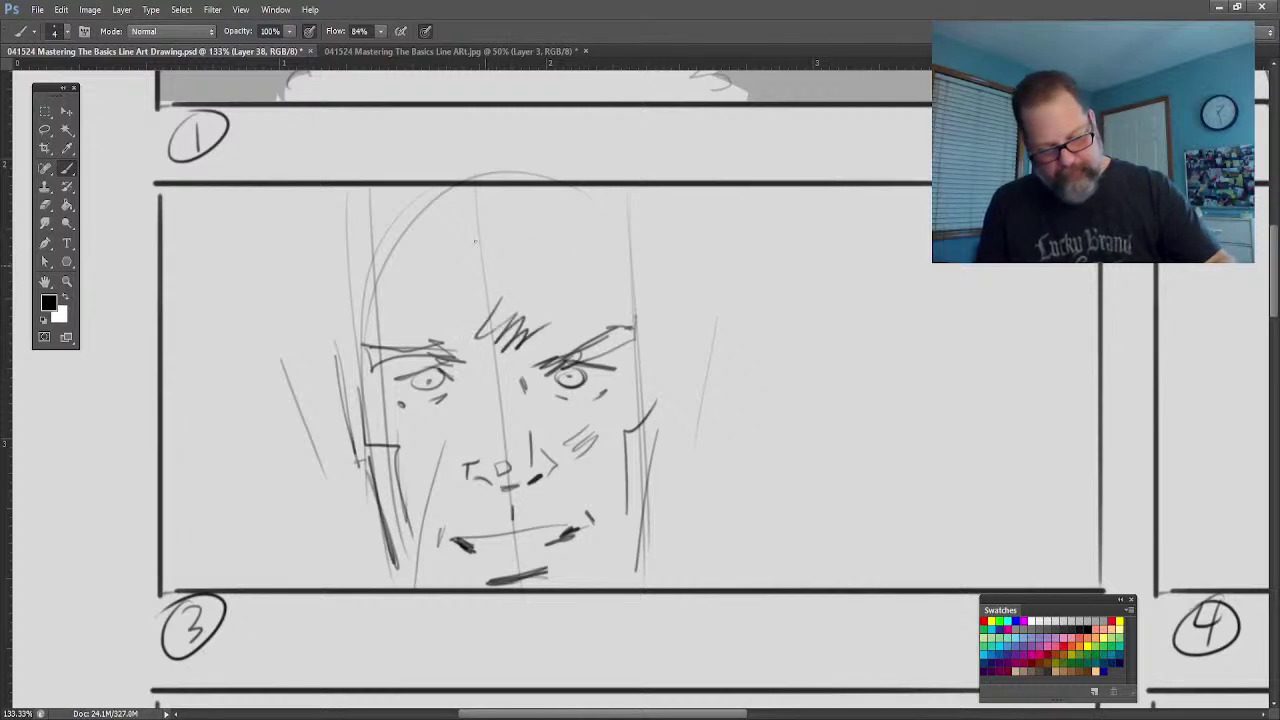
pyautogui.moveTo(470, 224)
pyautogui.mouseDown()
pyautogui.moveTo(494, 292)
pyautogui.moveTo(630, 208)
pyautogui.mouseUp()
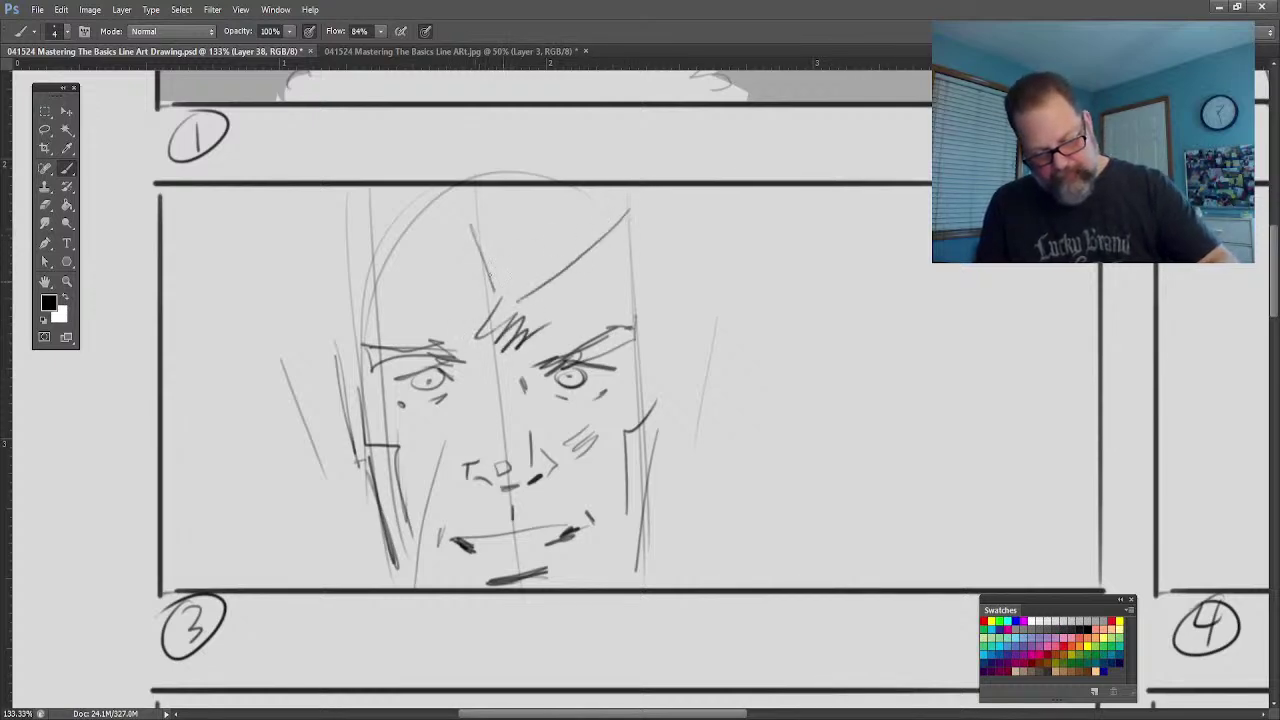
pyautogui.moveTo(488, 284); pyautogui.dragTo(606, 218)
pyautogui.moveTo(468, 262); pyautogui.dragTo(588, 212)
pyautogui.moveTo(420, 270)
pyautogui.mouseDown()
pyautogui.moveTo(594, 200)
pyautogui.moveTo(364, 272)
pyautogui.mouseUp()
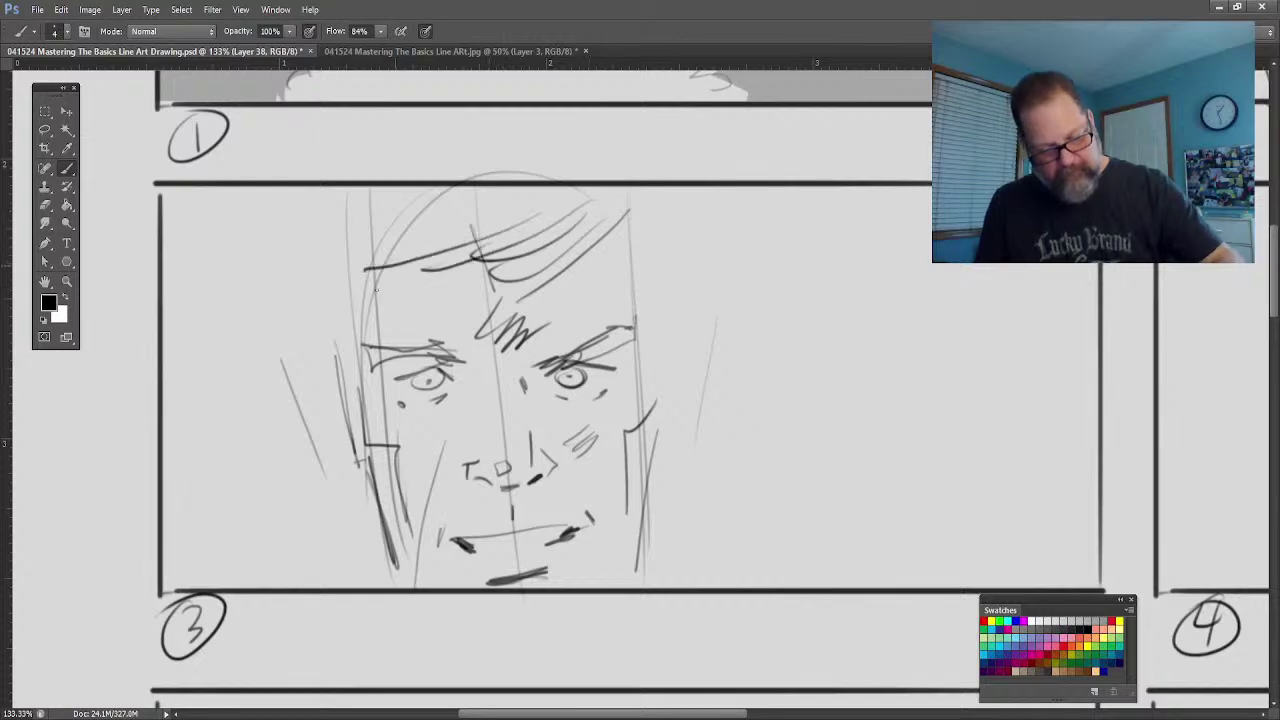
pyautogui.moveTo(446, 236); pyautogui.dragTo(316, 294)
# Step: Draw the headgear edges along both temples and a large rounded earcup on each side of the head
pyautogui.moveTo(356, 450); pyautogui.dragTo(324, 308)
pyautogui.moveTo(348, 416); pyautogui.dragTo(328, 304)
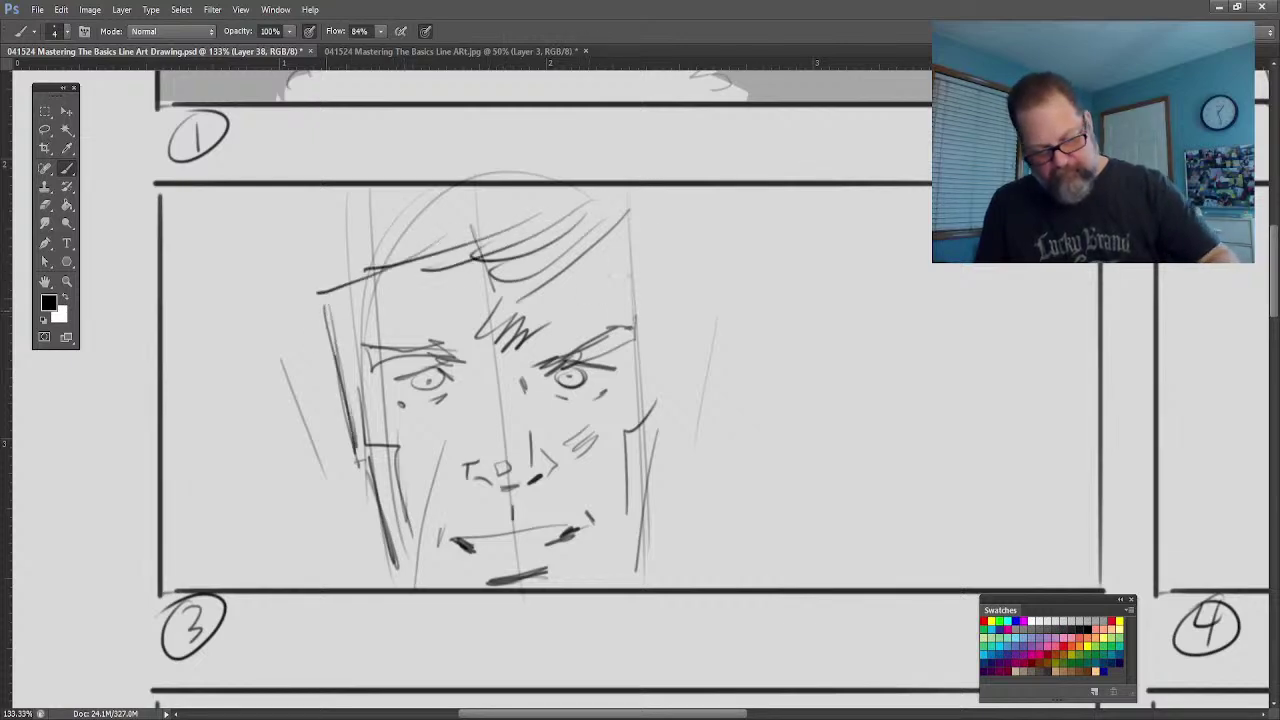
pyautogui.moveTo(660, 224)
pyautogui.mouseDown()
pyautogui.moveTo(650, 408)
pyautogui.moveTo(660, 398)
pyautogui.mouseUp()
pyautogui.moveTo(676, 268); pyautogui.dragTo(700, 462)
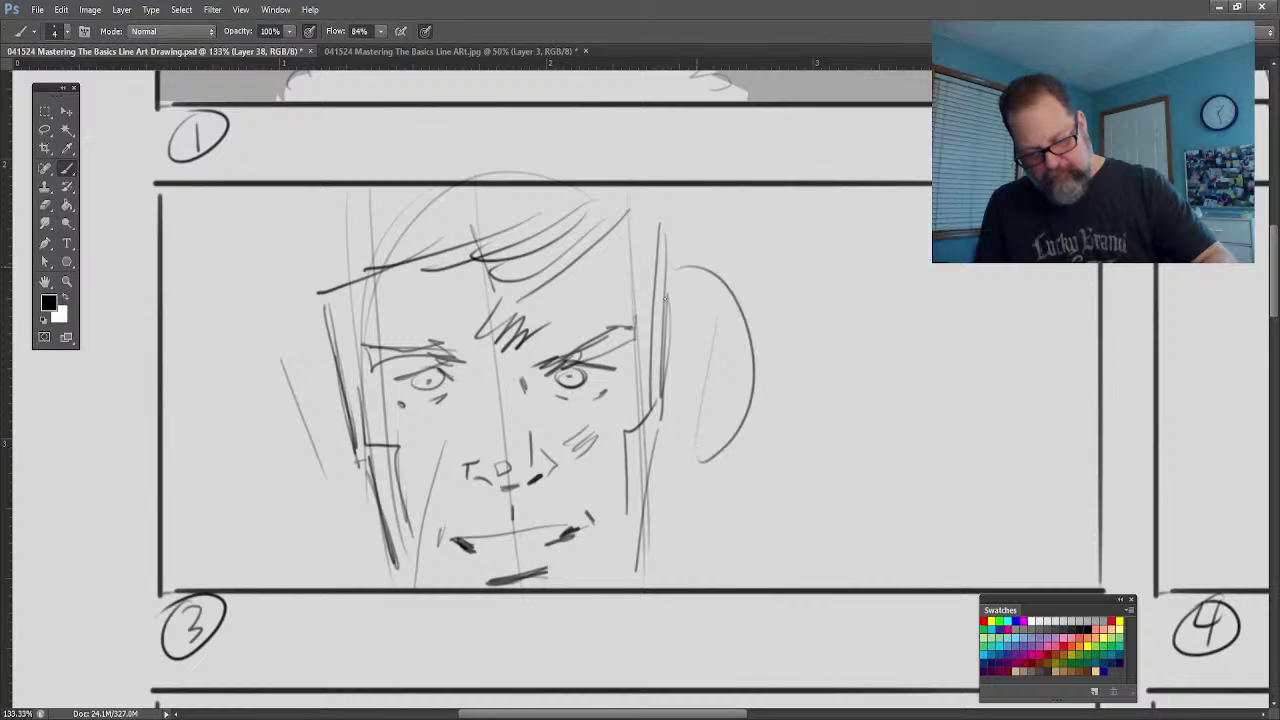
pyautogui.moveTo(748, 340); pyautogui.dragTo(680, 456)
pyautogui.moveTo(704, 270); pyautogui.dragTo(680, 458)
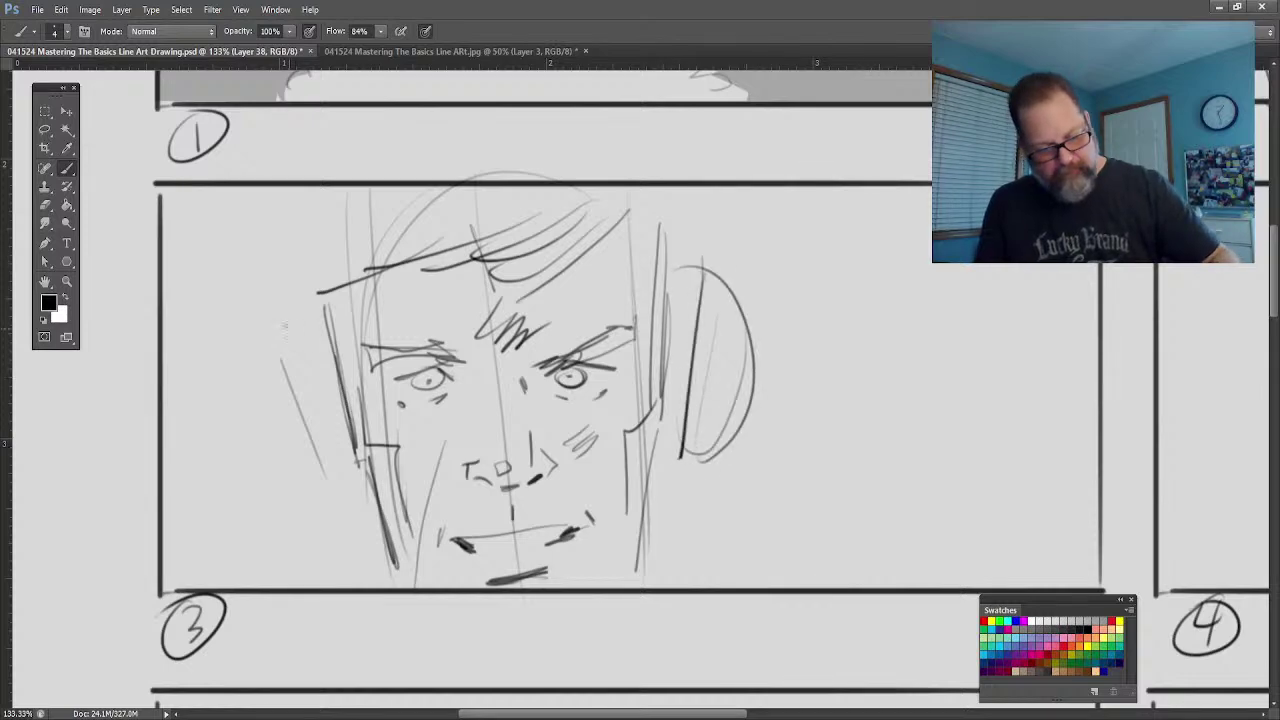
pyautogui.moveTo(290, 312)
pyautogui.mouseDown()
pyautogui.moveTo(243, 372)
pyautogui.moveTo(296, 482)
pyautogui.mouseUp()
pyautogui.moveTo(250, 345); pyautogui.dragTo(334, 488)
pyautogui.moveTo(282, 310); pyautogui.dragTo(258, 470)
pyautogui.moveTo(304, 308); pyautogui.dragTo(340, 480)
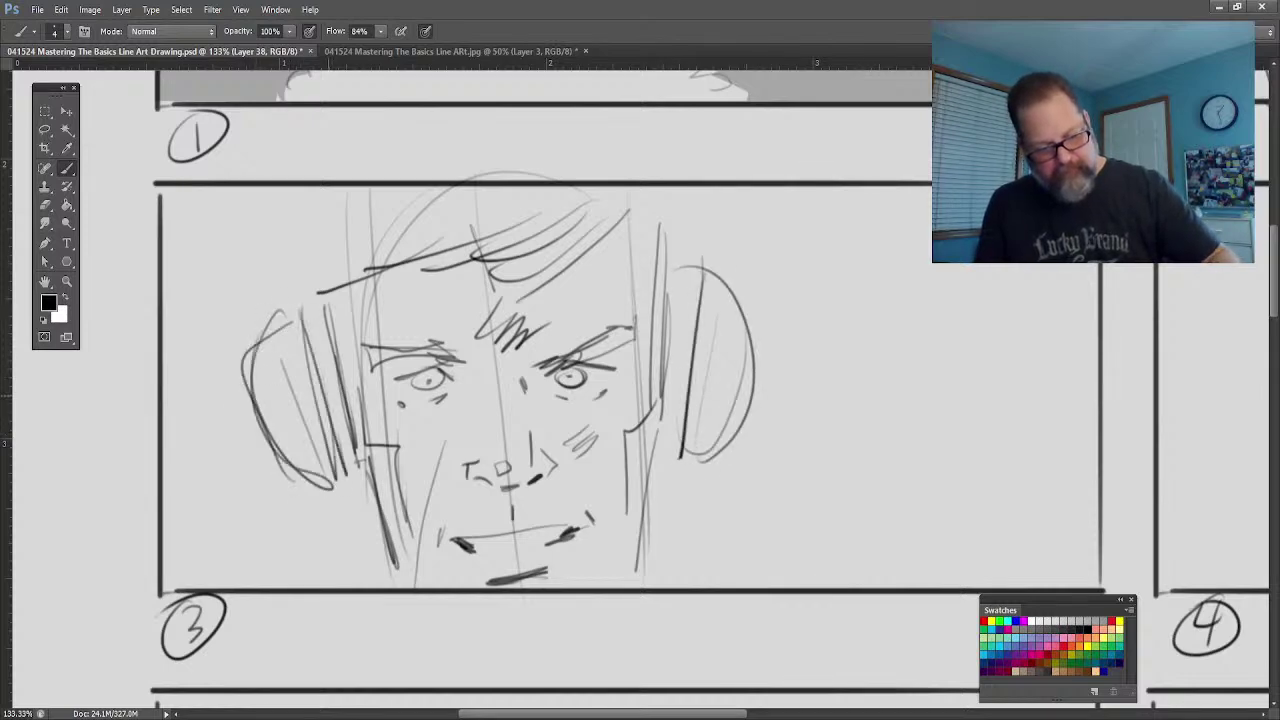
# Step: Outline the raised goggles above the hairline, with one lens on each side overlapping the panel's top border
pyautogui.moveTo(302, 258); pyautogui.dragTo(294, 302)
pyautogui.moveTo(286, 208)
pyautogui.mouseDown()
pyautogui.moveTo(282, 288)
pyautogui.moveTo(396, 162)
pyautogui.mouseUp()
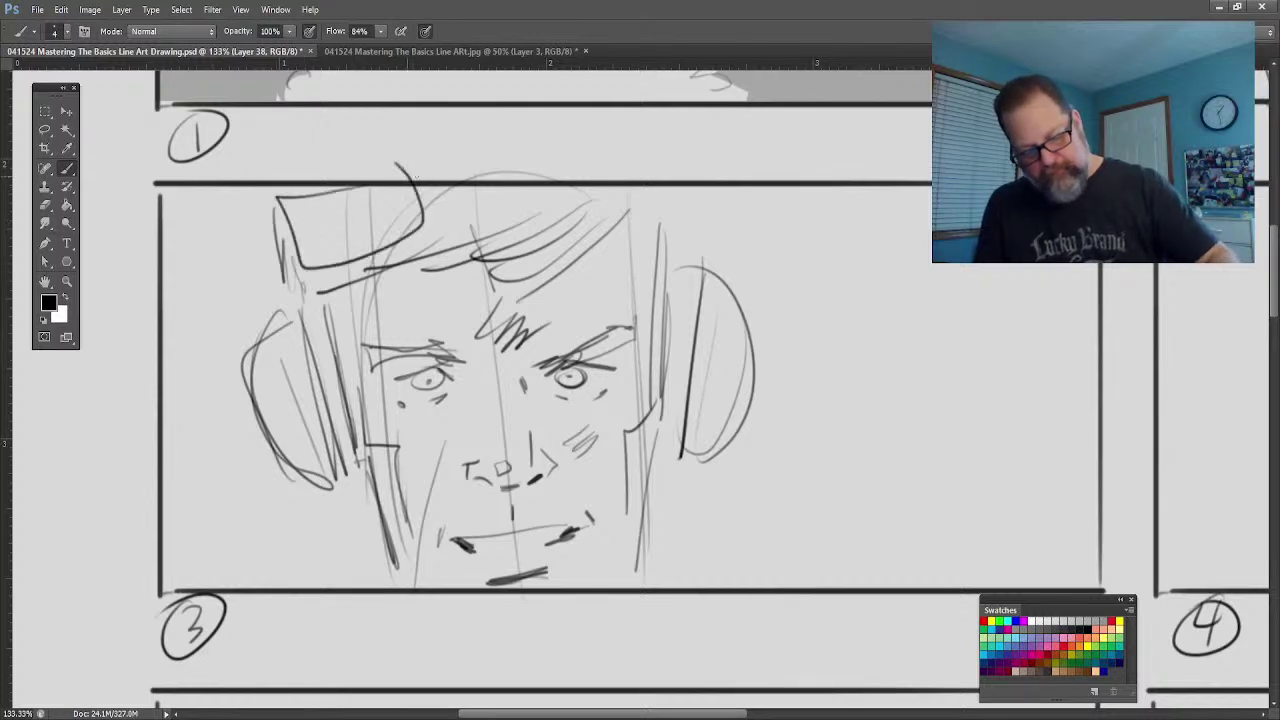
pyautogui.moveTo(506, 188); pyautogui.dragTo(628, 206)
pyautogui.moveTo(616, 156); pyautogui.dragTo(634, 204)
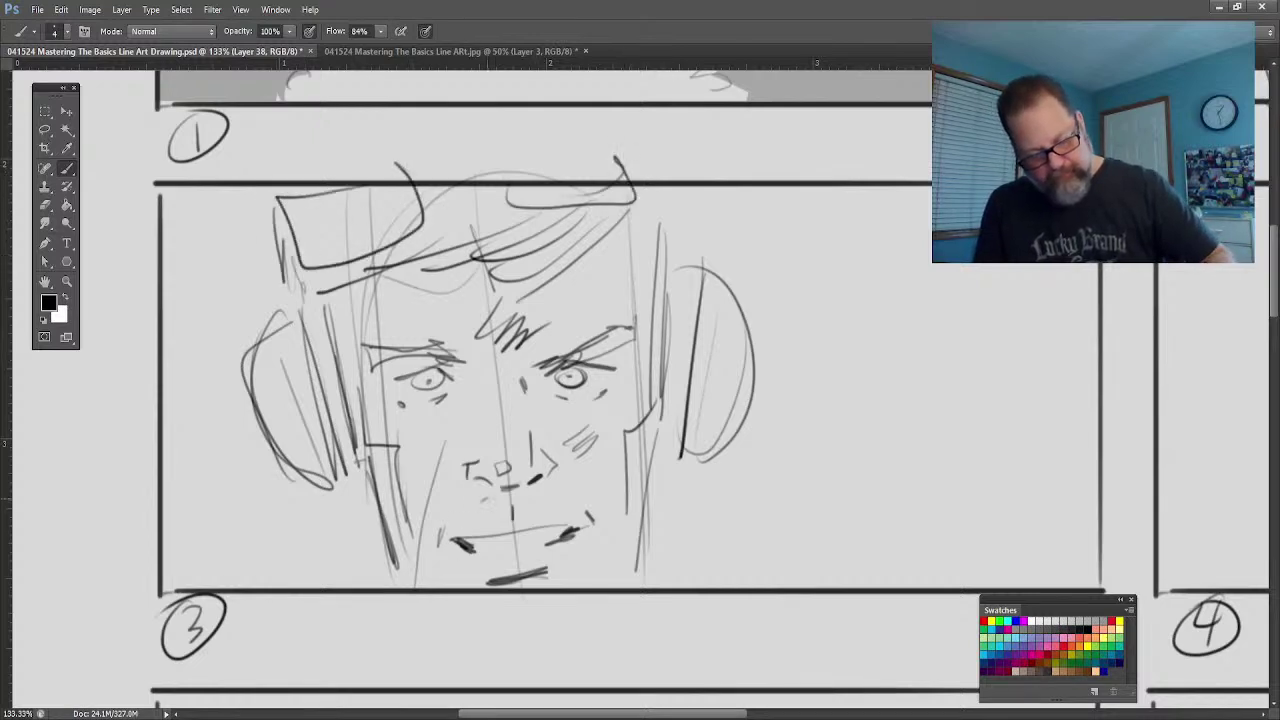
# Step: Outline a moustache between the nose and mouth, and add diagonal strokes for the lower jaw
pyautogui.moveTo(428, 535)
pyautogui.mouseDown()
pyautogui.moveTo(512, 513)
pyautogui.moveTo(614, 521)
pyautogui.mouseUp()
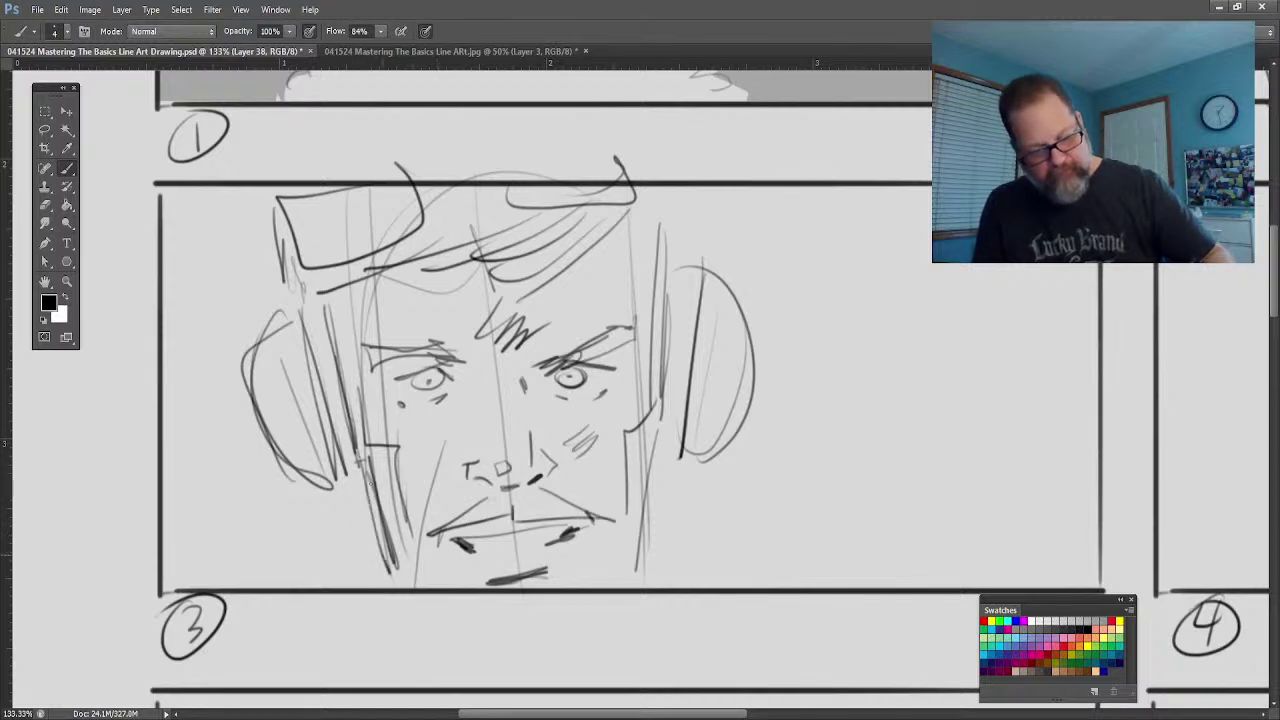
pyautogui.moveTo(362, 462); pyautogui.dragTo(430, 588)
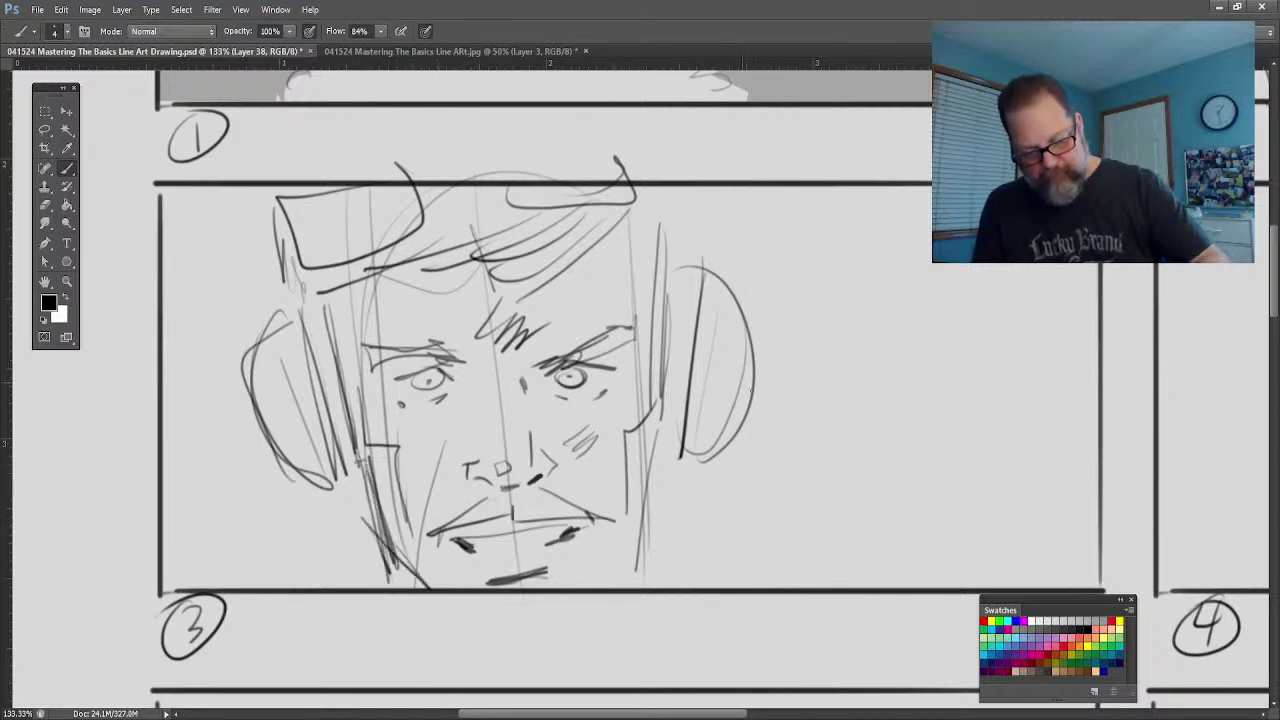
# Step: Add a microphone boom with an oval tip beneath the right-hand earcup, and draw the headgear sides above both earcups
pyautogui.moveTo(735, 326); pyautogui.dragTo(737, 410)
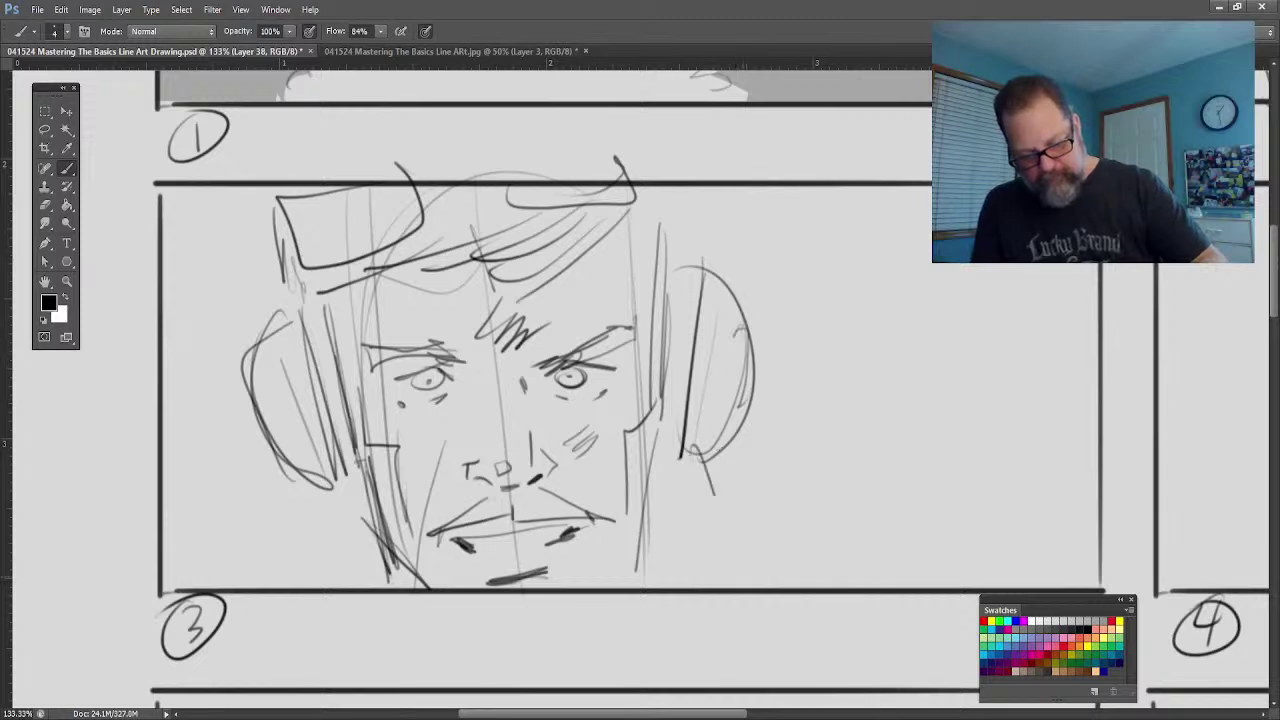
pyautogui.moveTo(700, 458); pyautogui.dragTo(760, 588)
pyautogui.moveTo(740, 572); pyautogui.dragTo(700, 602)
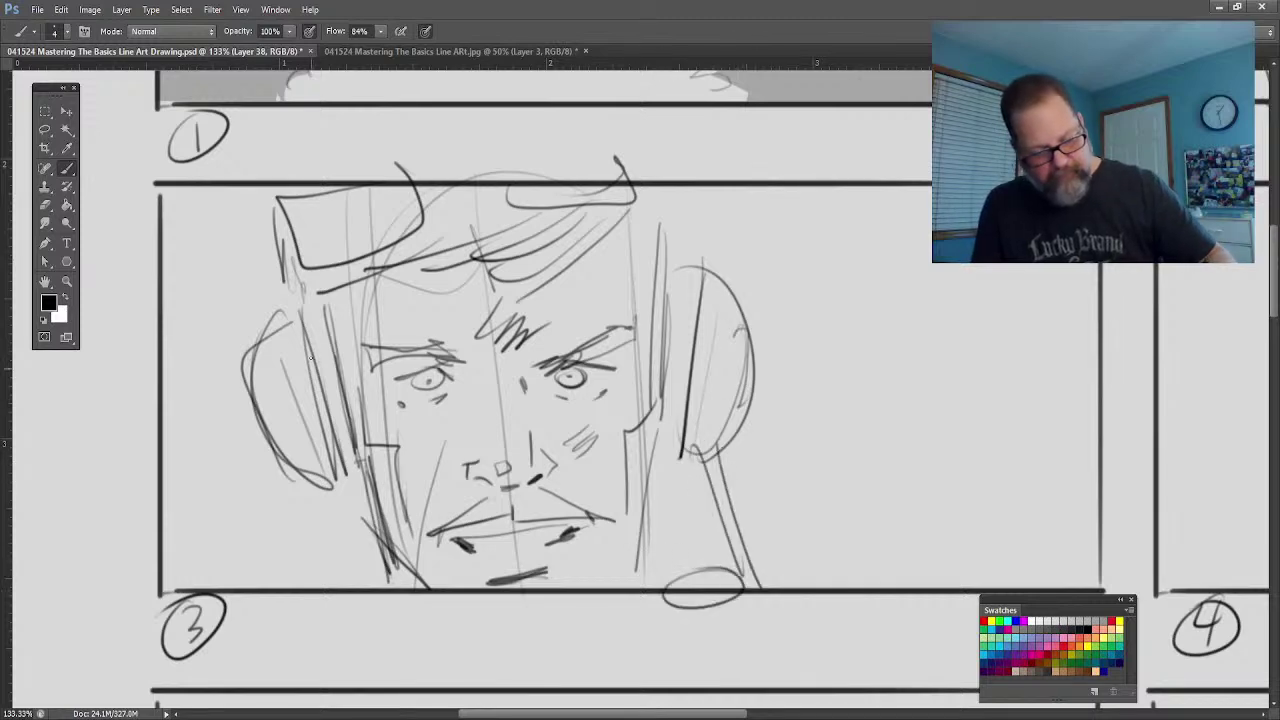
pyautogui.moveTo(668, 194); pyautogui.dragTo(680, 318)
pyautogui.moveTo(270, 208); pyautogui.dragTo(300, 380)
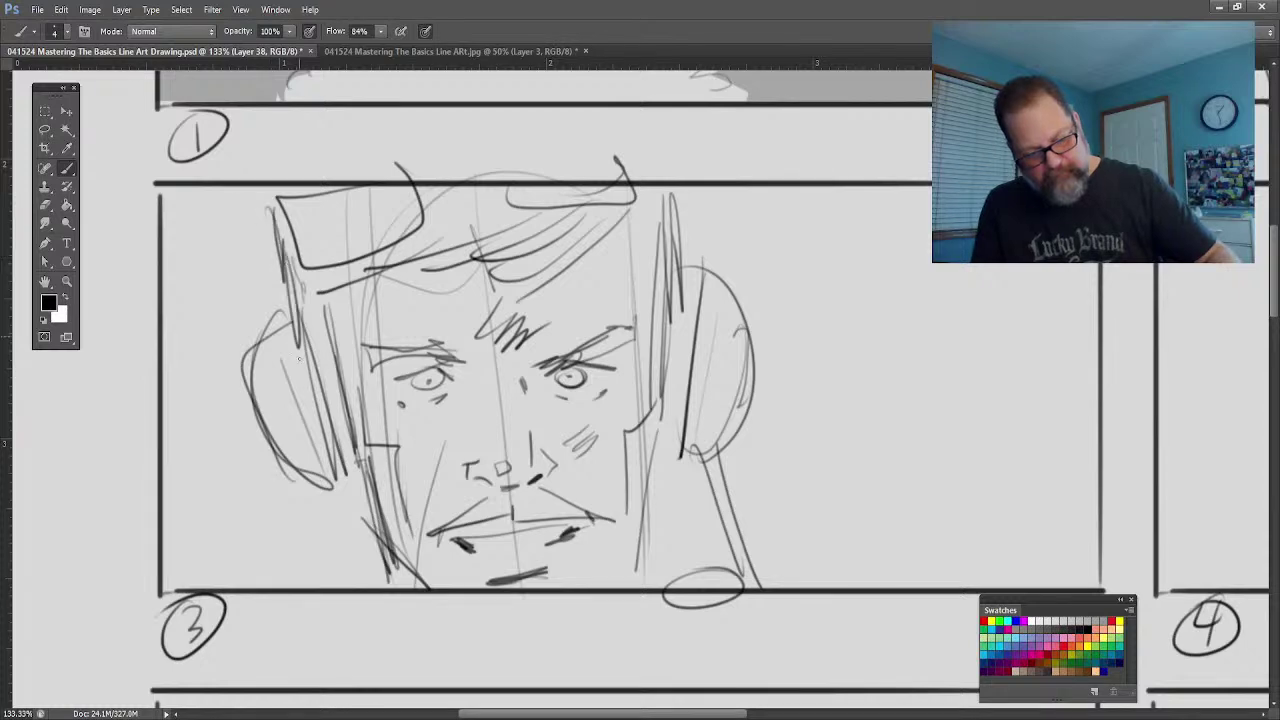
# Step: Sketch the seat back behind the head on both sides, with crossing strokes and a sloping background line beside it
pyautogui.moveTo(690, 256)
pyautogui.mouseDown()
pyautogui.moveTo(898, 276)
pyautogui.moveTo(919, 508)
pyautogui.mouseUp()
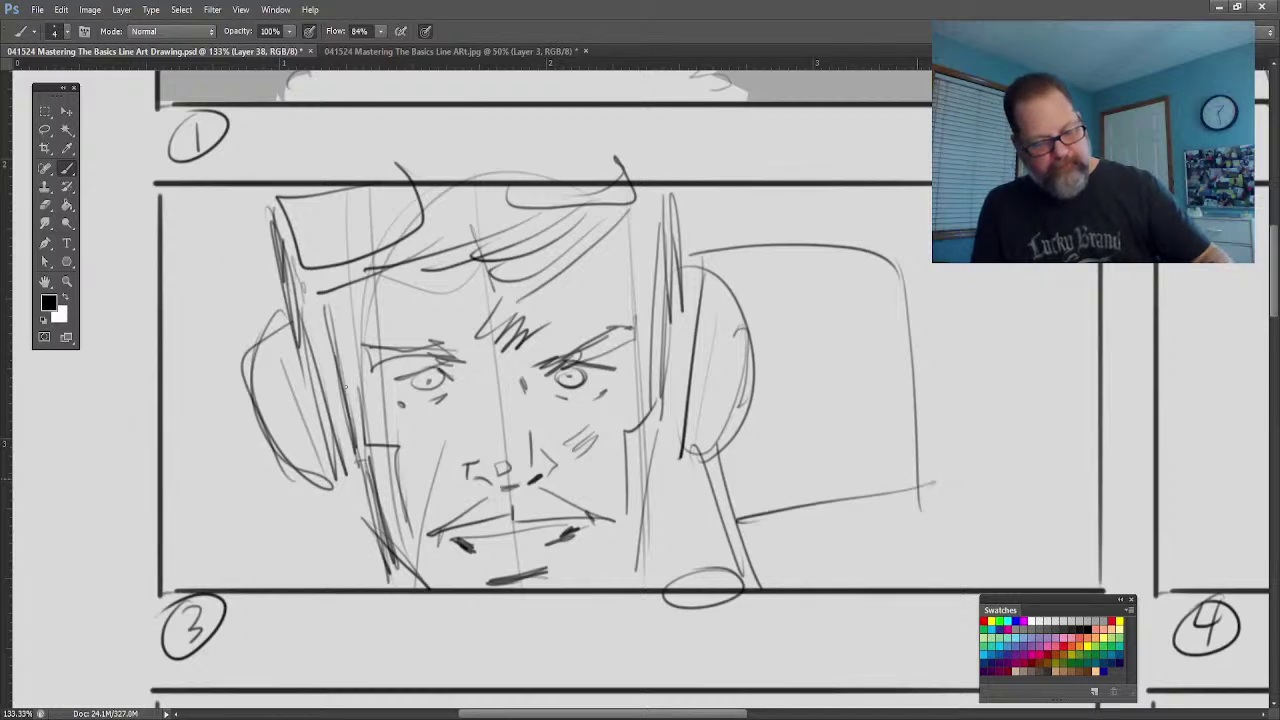
pyautogui.moveTo(936, 483); pyautogui.dragTo(737, 521)
pyautogui.moveTo(280, 268); pyautogui.dragTo(215, 565)
pyautogui.moveTo(213, 423); pyautogui.dragTo(228, 532)
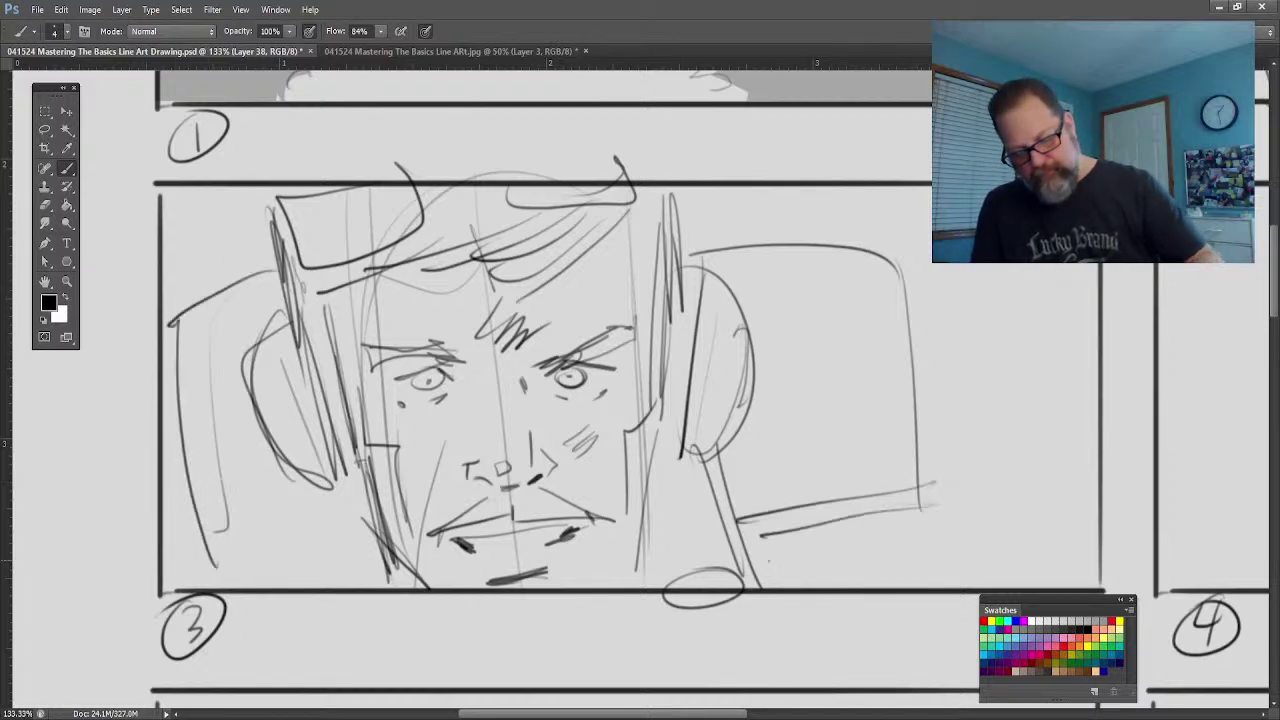
pyautogui.moveTo(932, 529); pyautogui.dragTo(792, 557)
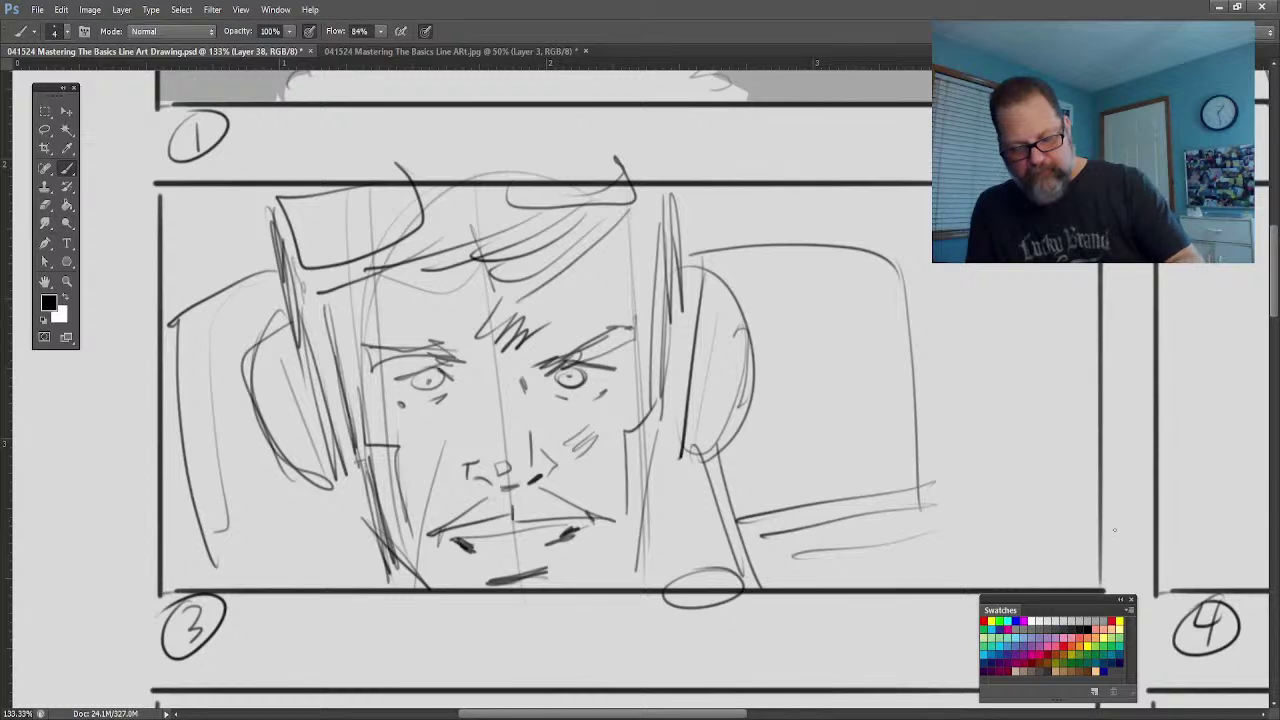
pyautogui.moveTo(920, 440); pyautogui.dragTo(1095, 535)
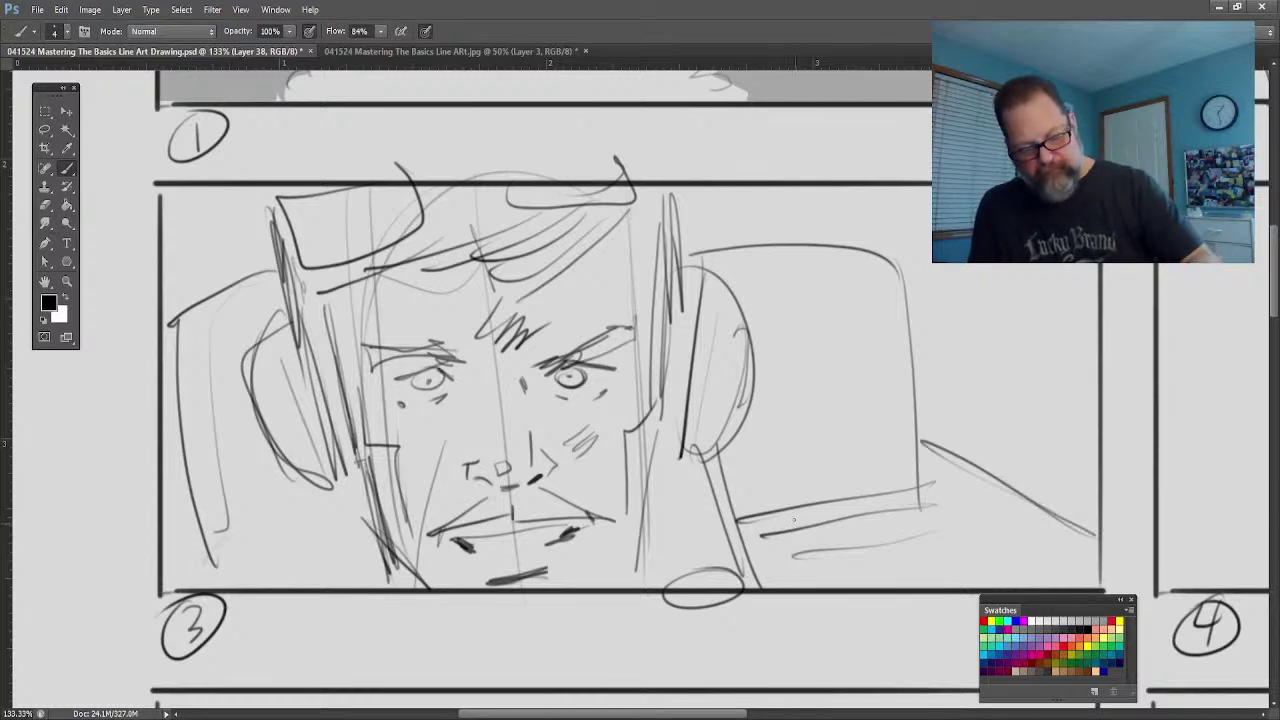
# Step: Sketch the shoulders and collar on both sides below the head, down to the panel's lower border
pyautogui.moveTo(790, 490)
pyautogui.mouseDown()
pyautogui.moveTo(828, 585)
pyautogui.moveTo(650, 522)
pyautogui.mouseUp()
pyautogui.moveTo(676, 522); pyautogui.dragTo(608, 562)
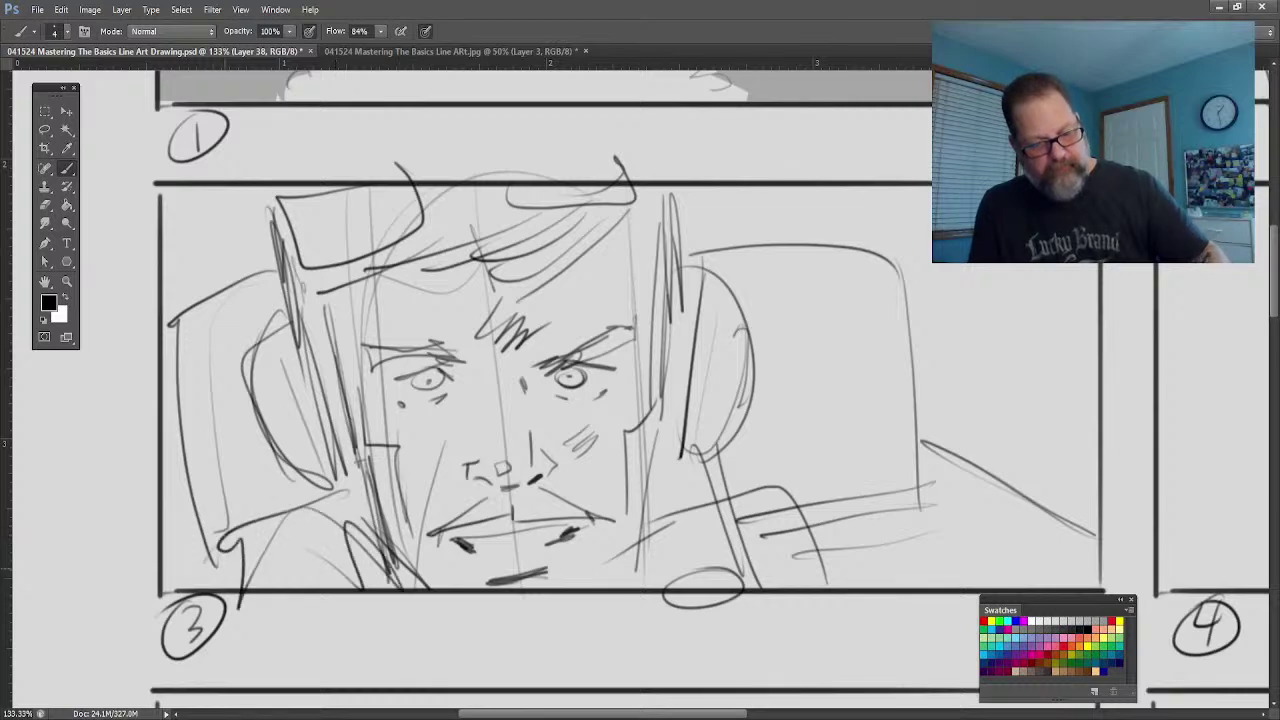
pyautogui.moveTo(350, 492); pyautogui.dragTo(218, 545)
pyautogui.moveTo(250, 530); pyautogui.dragTo(240, 605)
pyautogui.moveTo(345, 520); pyautogui.dragTo(390, 590)
# Step: Fill the eyebrows, moustache and front hair with dense black strokes, and darken the left-hand earcup's edges
pyautogui.moveTo(363, 670); pyautogui.dragTo(563, 670)
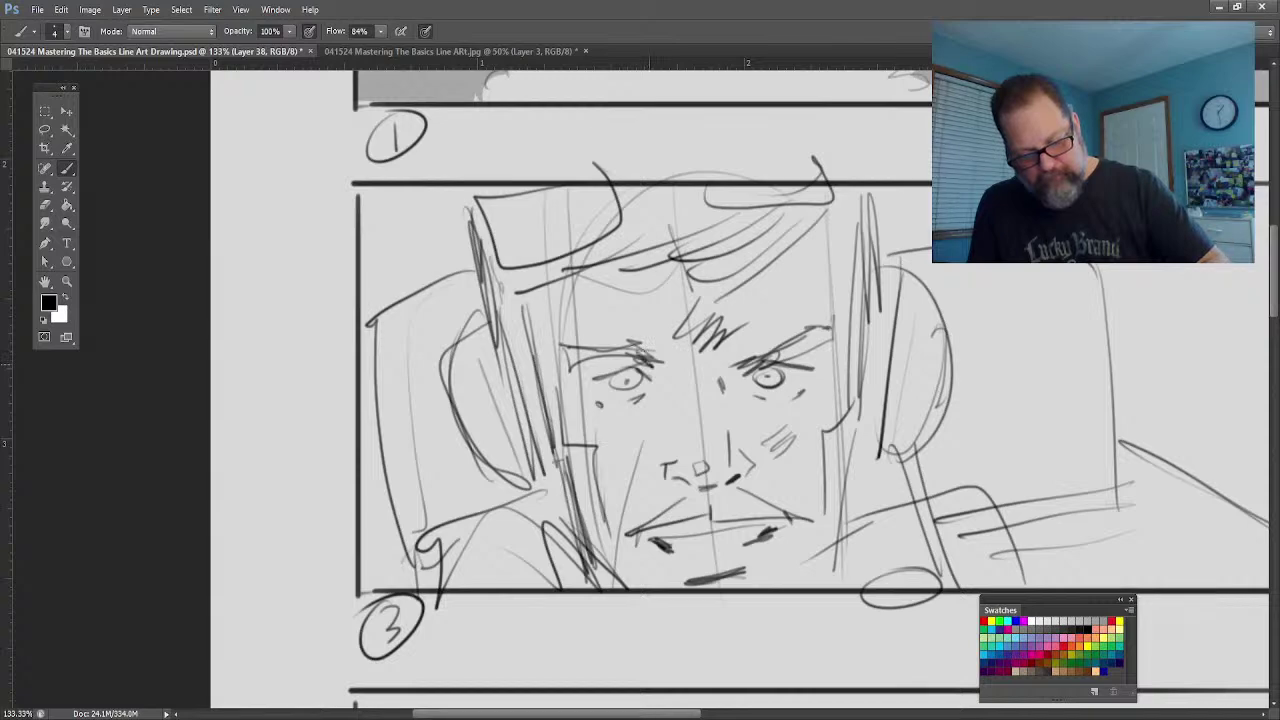
pyautogui.moveTo(632, 342)
pyautogui.mouseDown()
pyautogui.moveTo(648, 362)
pyautogui.moveTo(570, 356)
pyautogui.mouseUp()
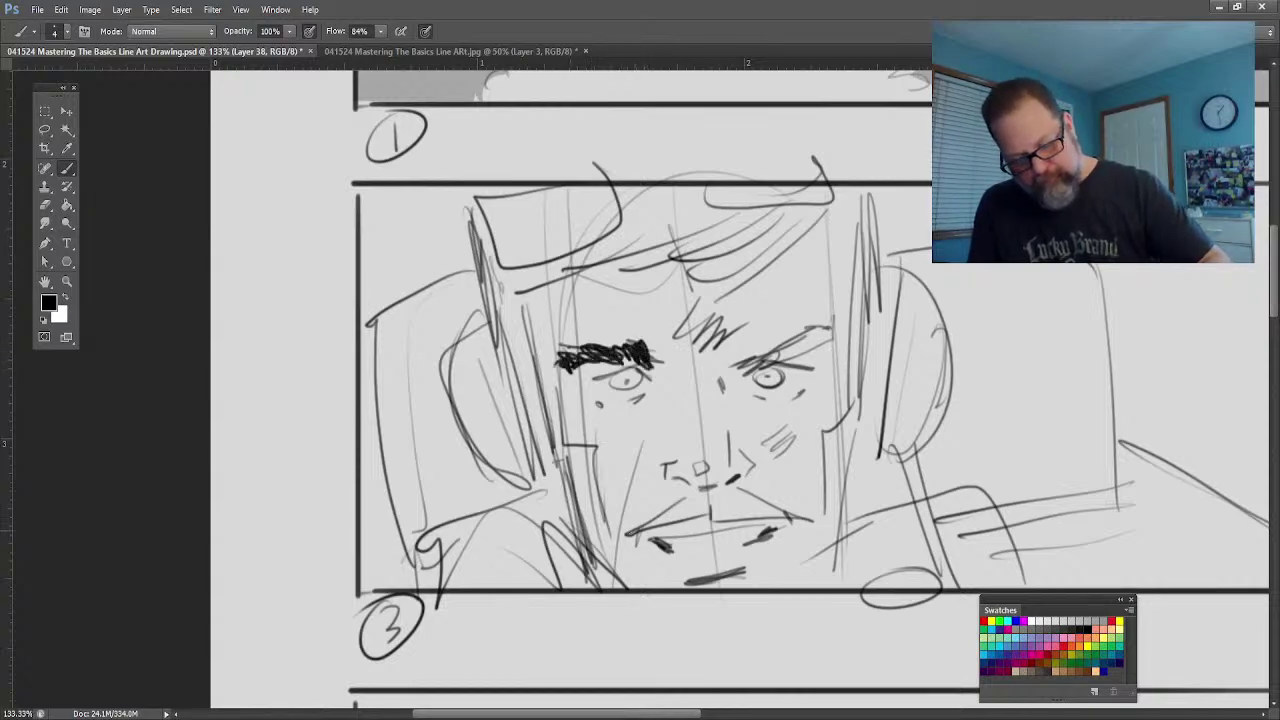
pyautogui.moveTo(632, 530)
pyautogui.mouseDown()
pyautogui.moveTo(690, 496)
pyautogui.moveTo(680, 512)
pyautogui.moveTo(700, 496)
pyautogui.moveTo(712, 512)
pyautogui.moveTo(716, 500)
pyautogui.moveTo(775, 510)
pyautogui.moveTo(772, 490)
pyautogui.mouseUp()
pyautogui.moveTo(744, 350)
pyautogui.mouseDown()
pyautogui.moveTo(750, 370)
pyautogui.moveTo(830, 324)
pyautogui.mouseUp()
pyautogui.moveTo(798, 222)
pyautogui.mouseDown()
pyautogui.moveTo(740, 300)
pyautogui.moveTo(725, 250)
pyautogui.moveTo(601, 272)
pyautogui.moveTo(665, 252)
pyautogui.mouseUp()
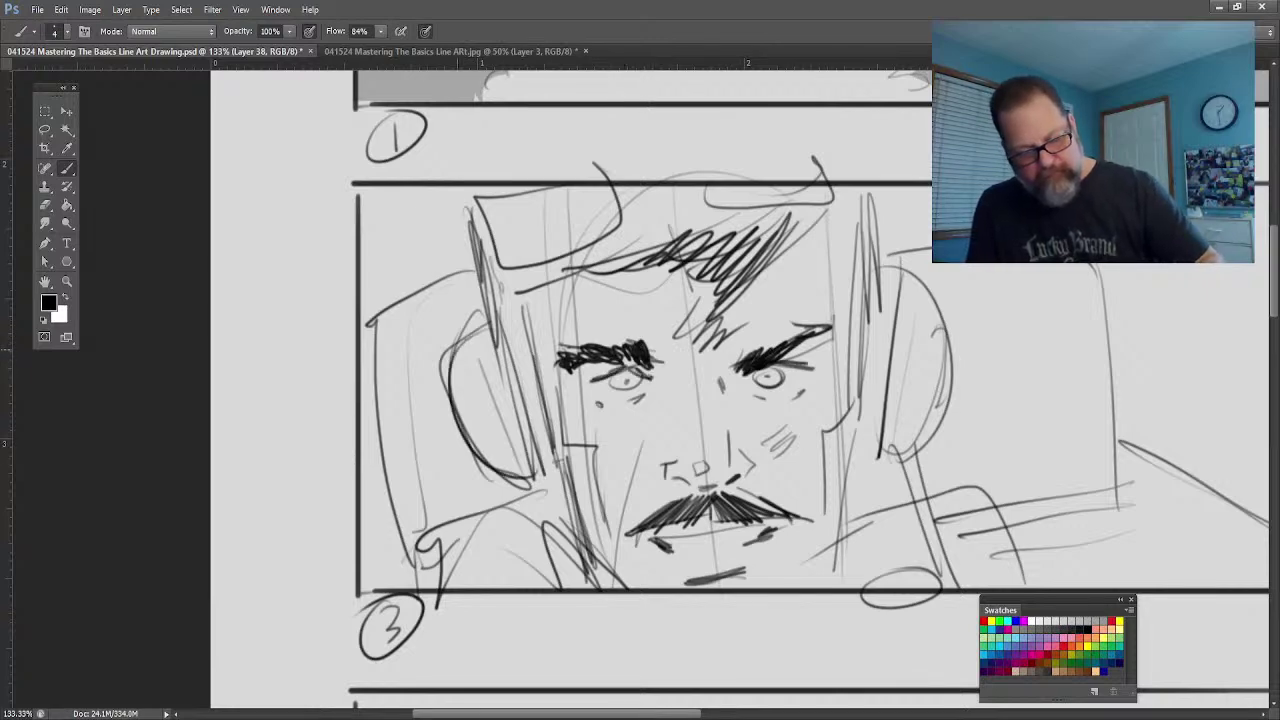
pyautogui.moveTo(530, 485); pyautogui.dragTo(495, 343)
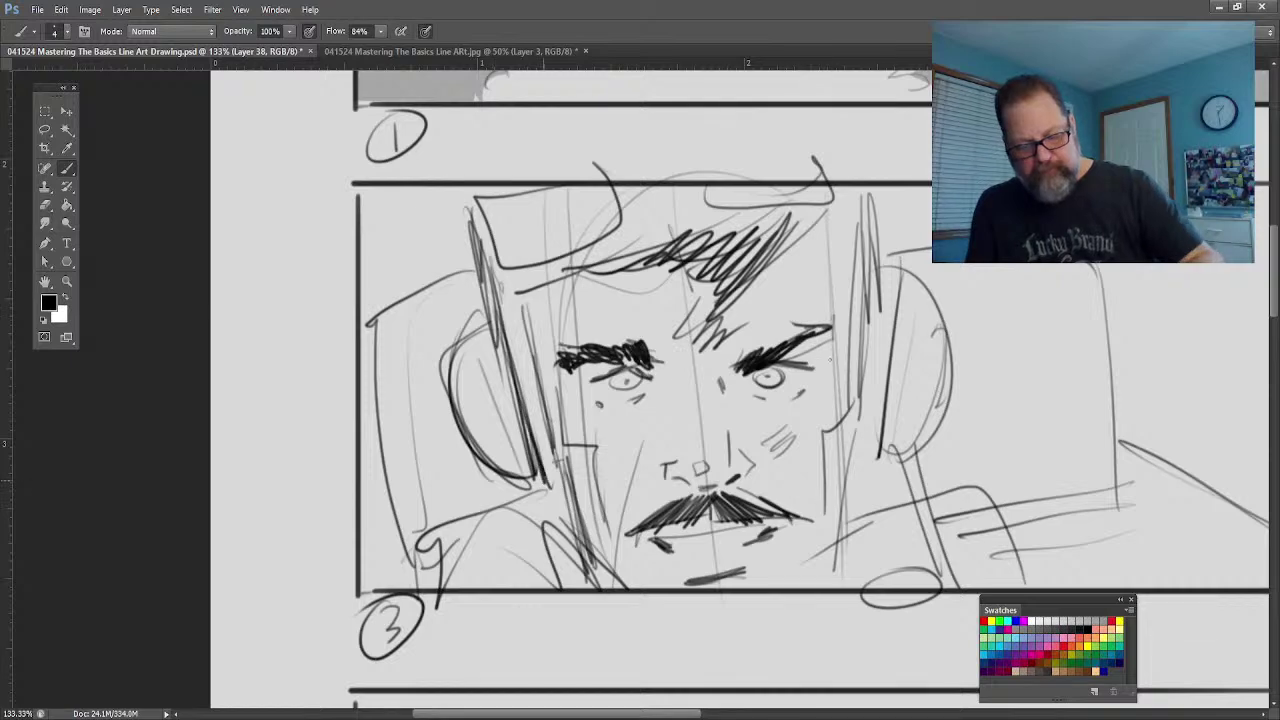
# Step: Darken the headgear edge beside the right-hand earcup in panel 3 and add short heavy accent strokes radiating on both sides of the head
pyautogui.moveTo(892, 258); pyautogui.dragTo(860, 462)
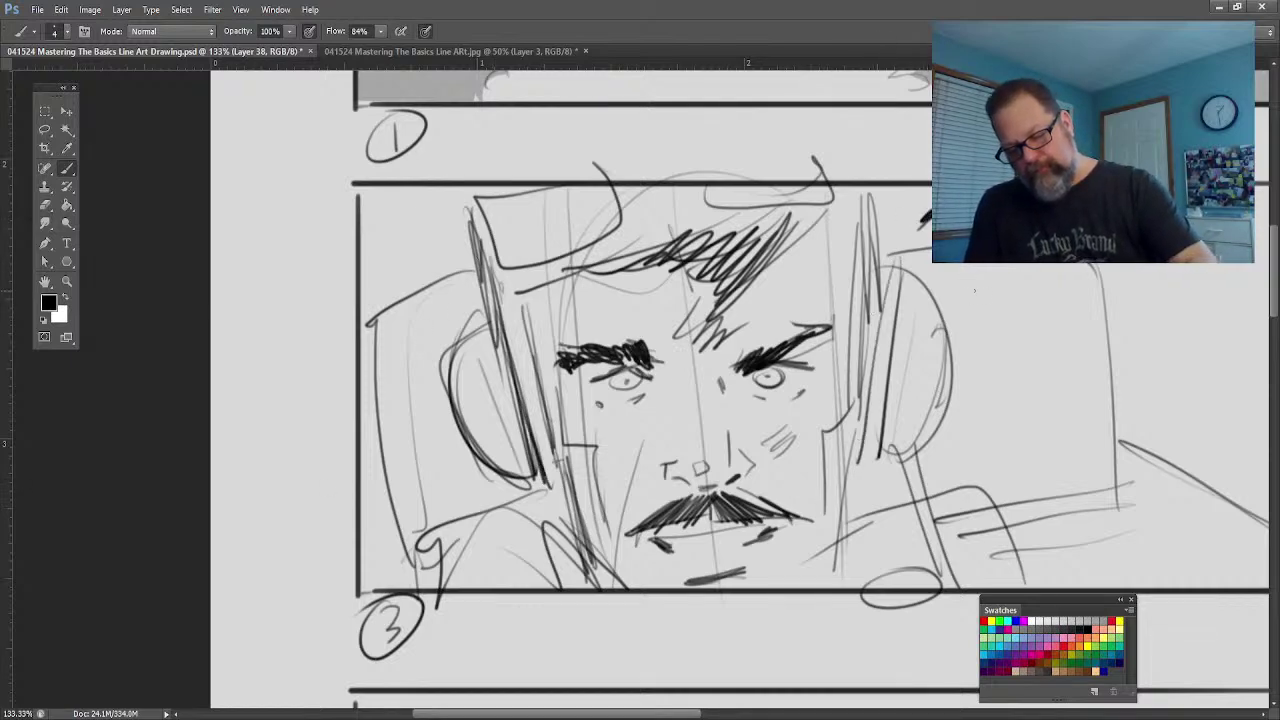
pyautogui.moveTo(974, 290); pyautogui.dragTo(1018, 281)
pyautogui.moveTo(998, 368); pyautogui.dragTo(1032, 366)
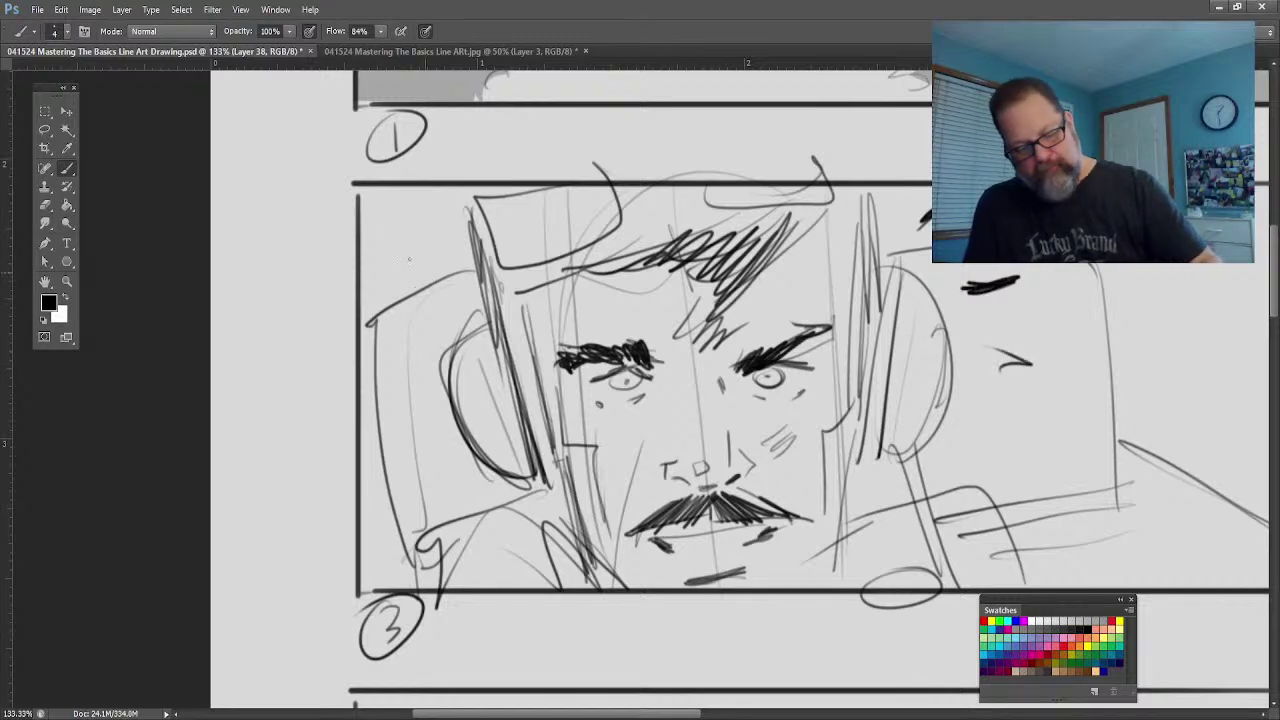
pyautogui.moveTo(374, 235); pyautogui.dragTo(429, 265)
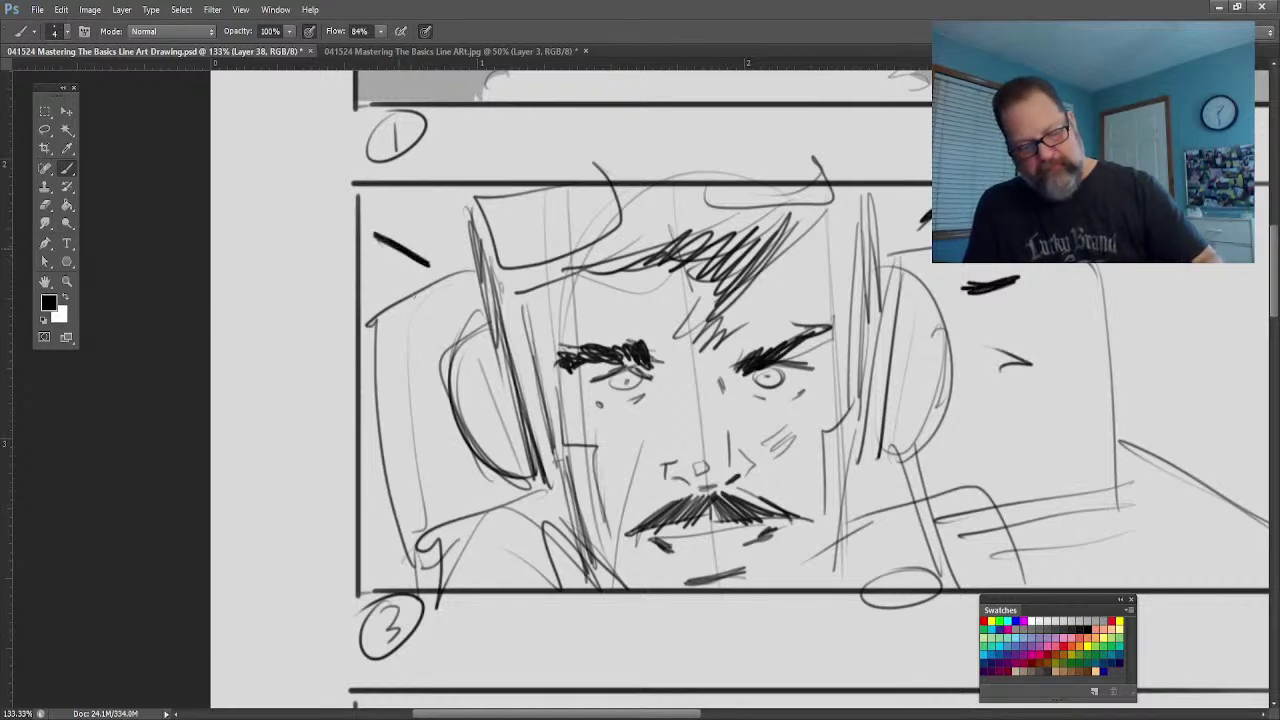
pyautogui.moveTo(358, 342); pyautogui.dragTo(395, 348)
pyautogui.moveTo(395, 348); pyautogui.dragTo(428, 354)
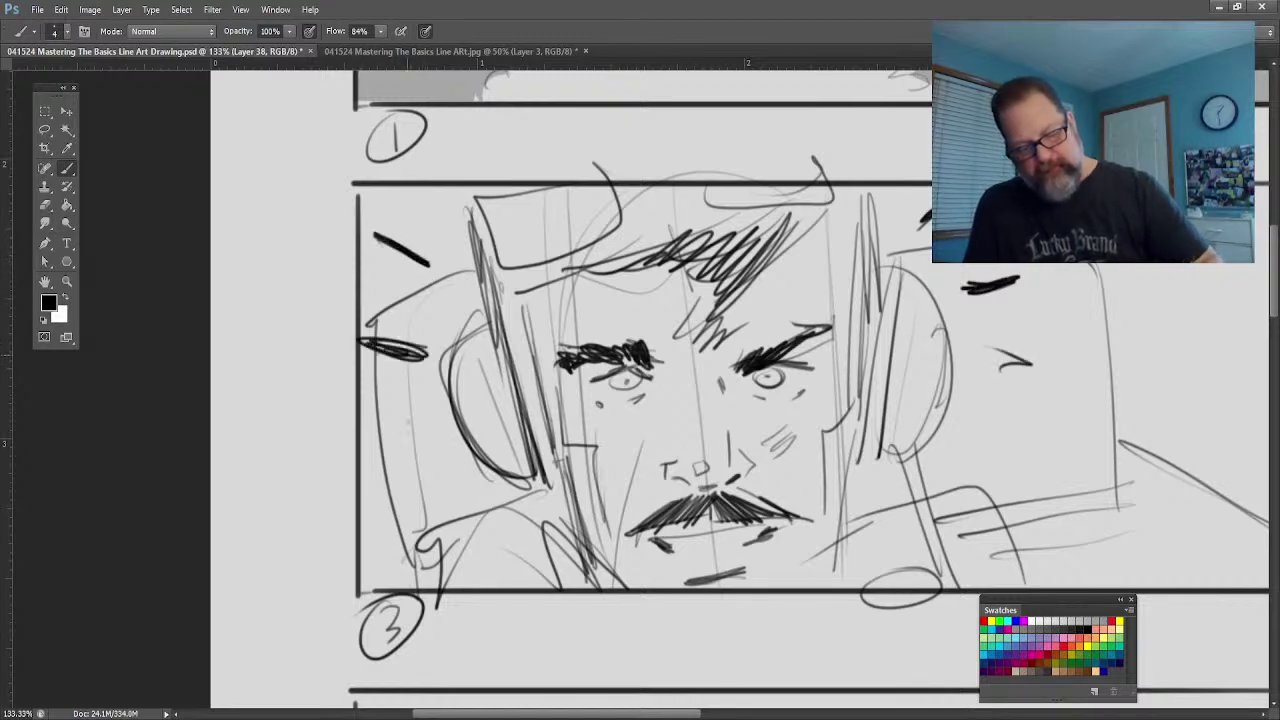
pyautogui.moveTo(375, 452); pyautogui.dragTo(428, 425)
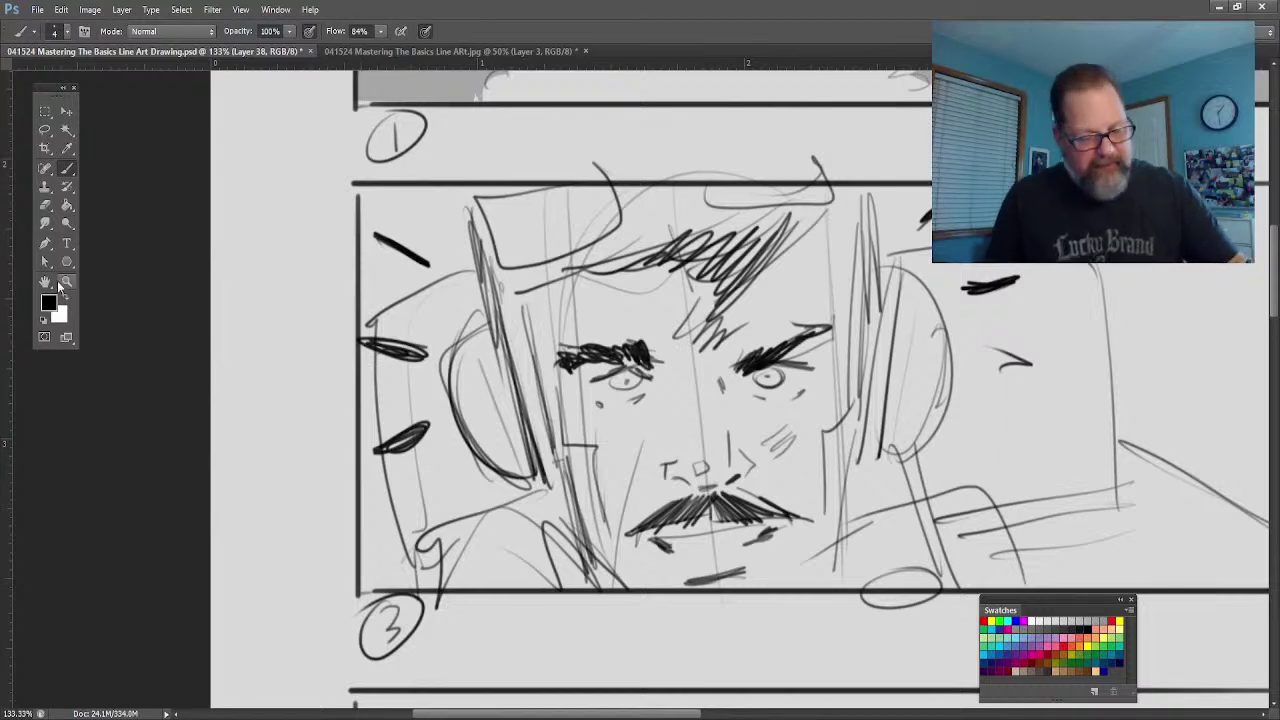
# Step: Add a new layer and fill the whole of panel 3 with a translucent mid-grey tone over its rectangle
pyautogui.press('z')
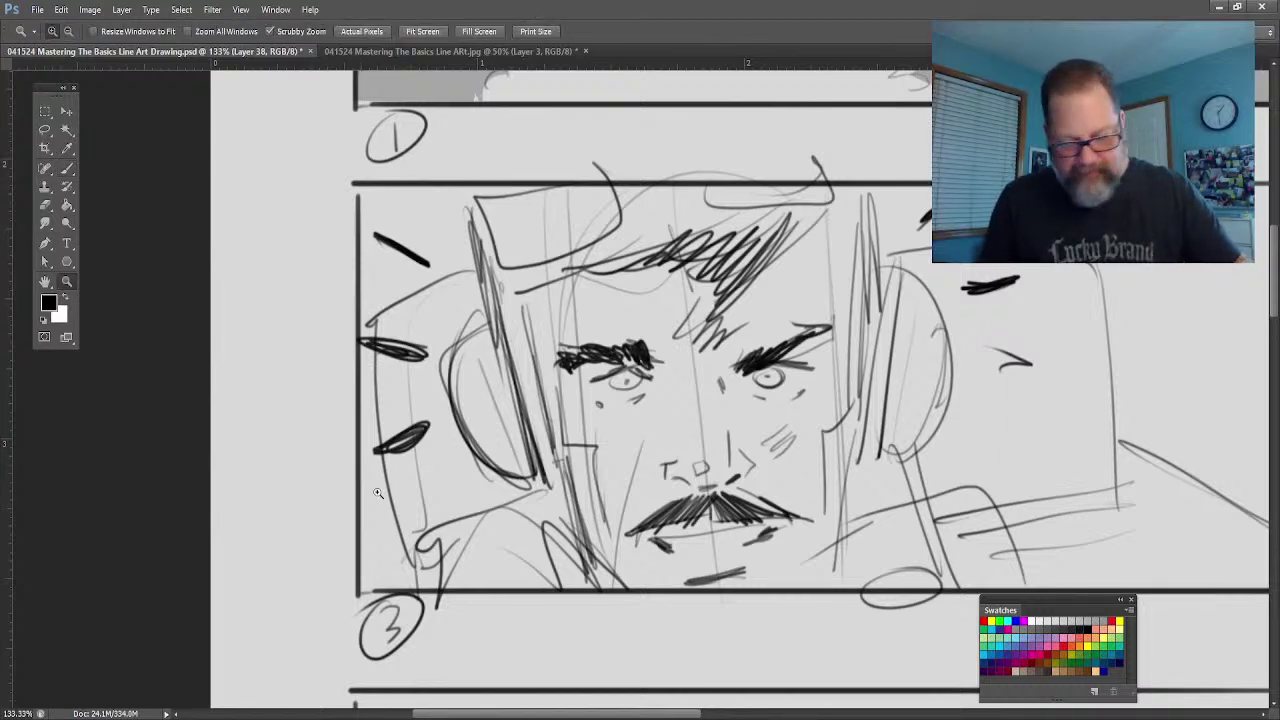
pyautogui.moveTo(420, 485); pyautogui.dragTo(335, 485)
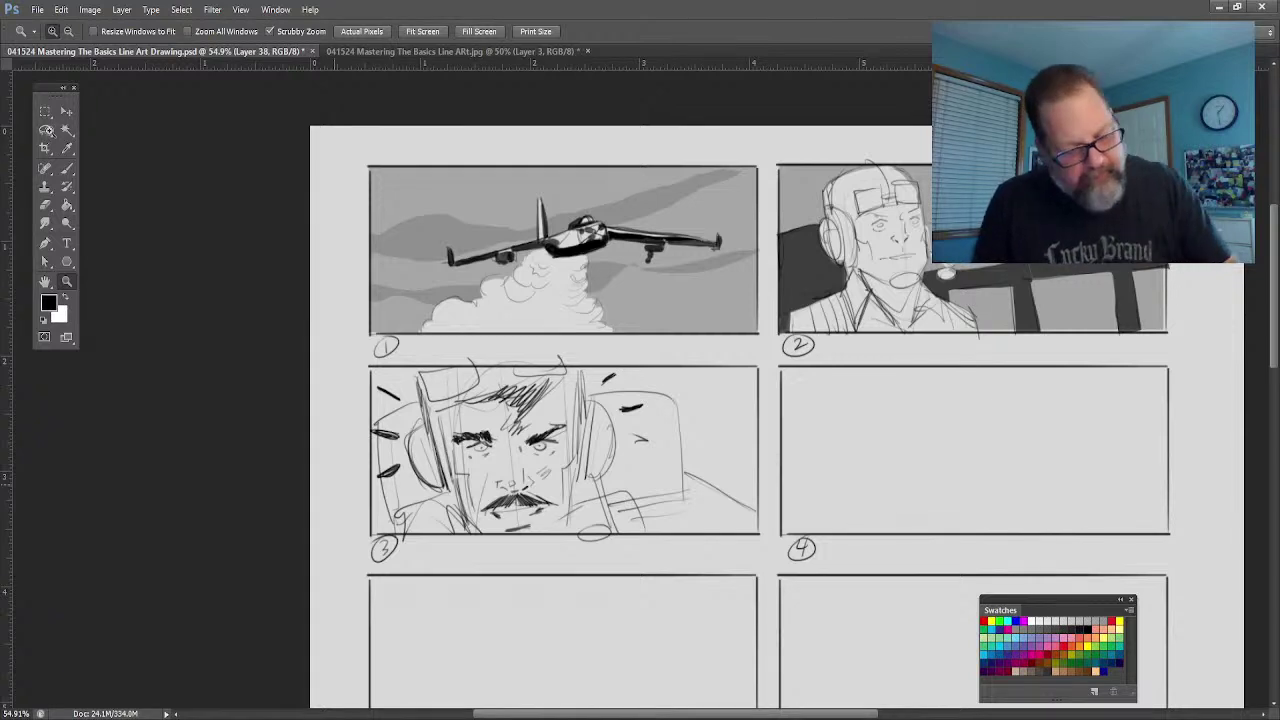
pyautogui.click(45, 130)
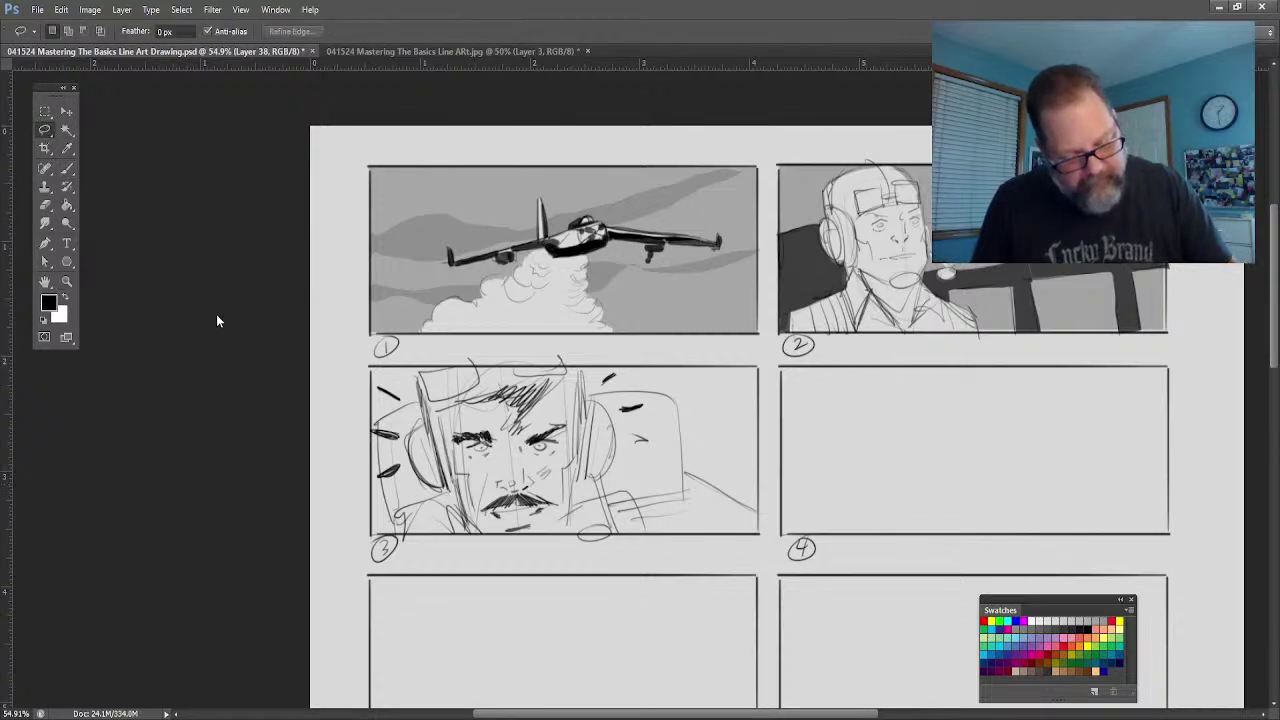
pyautogui.moveTo(695, 376); pyautogui.dragTo(695, 376)
pyautogui.hotkey('ctrl', 'shift', 'alt', 'n')
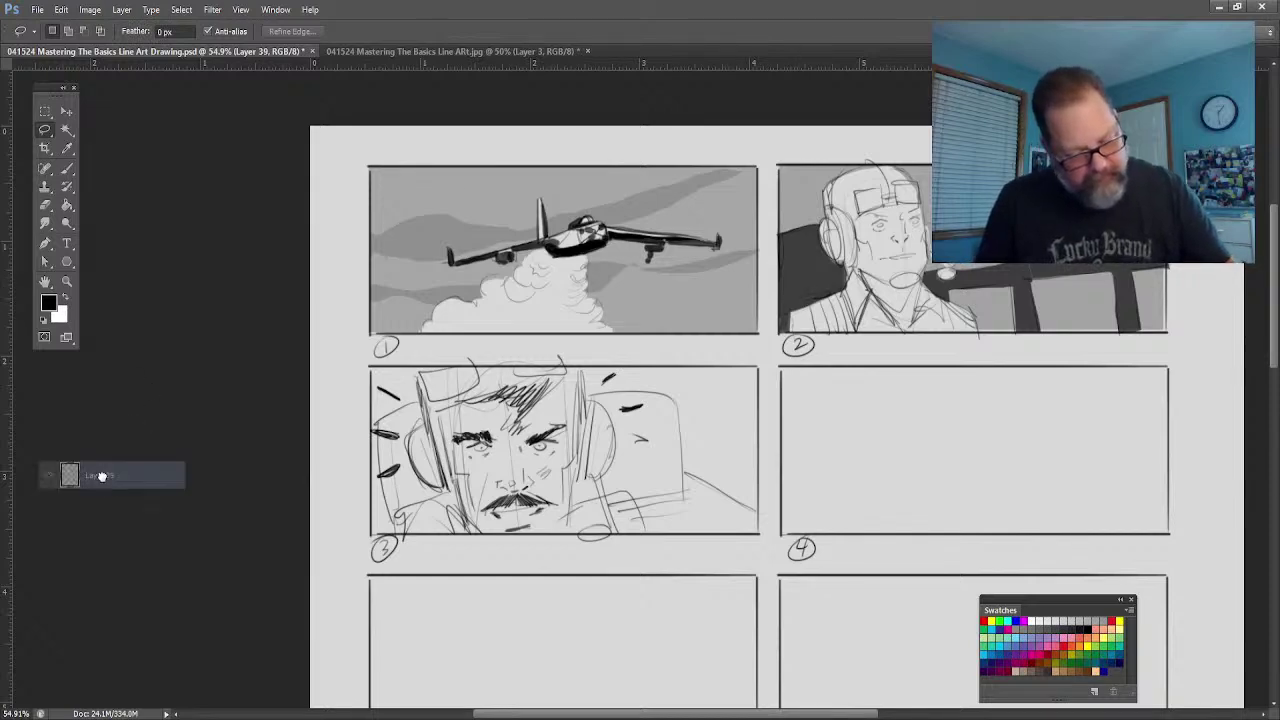
pyautogui.click(45, 111)
pyautogui.moveTo(372, 366); pyautogui.dragTo(759, 535)
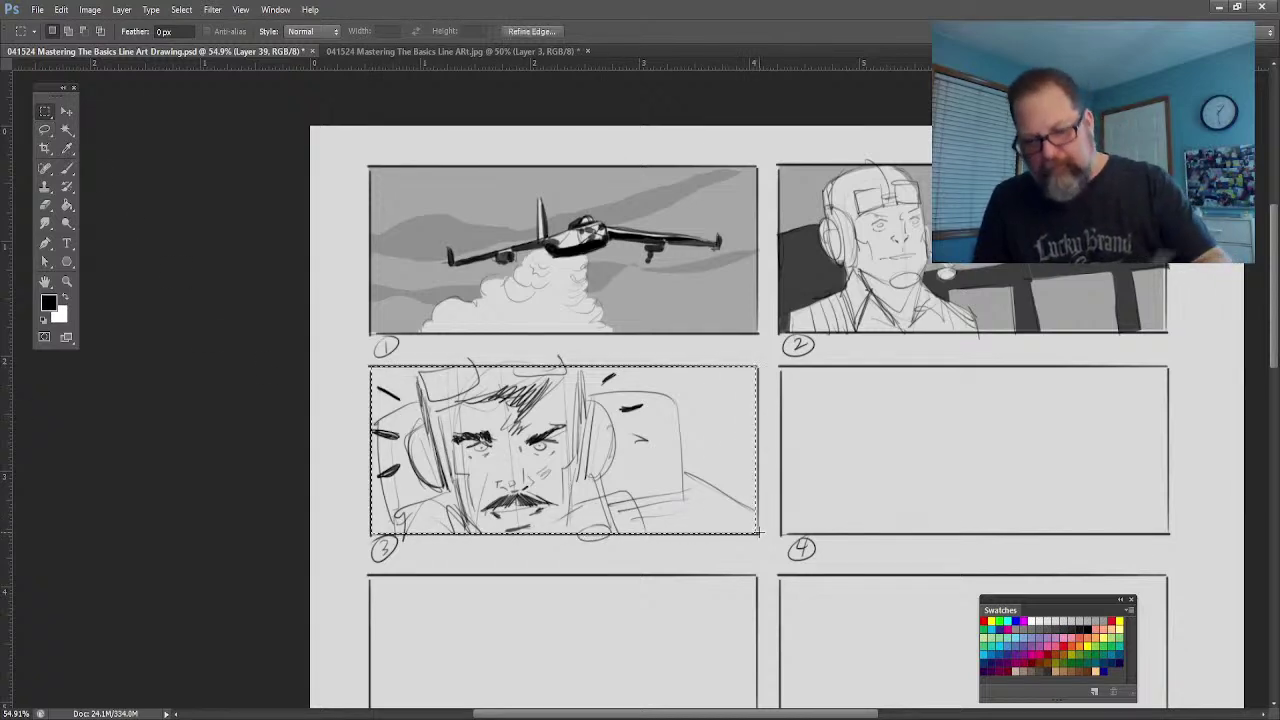
pyautogui.click(67, 206)
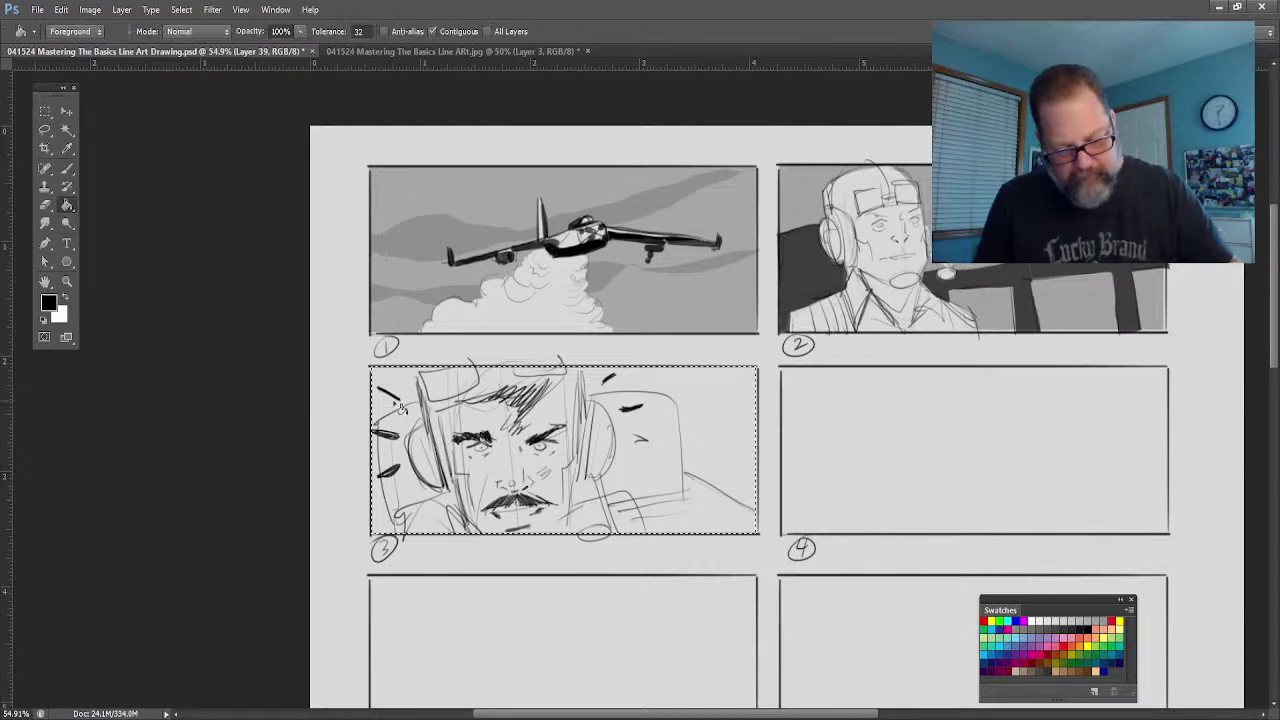
pyautogui.click(390, 398)
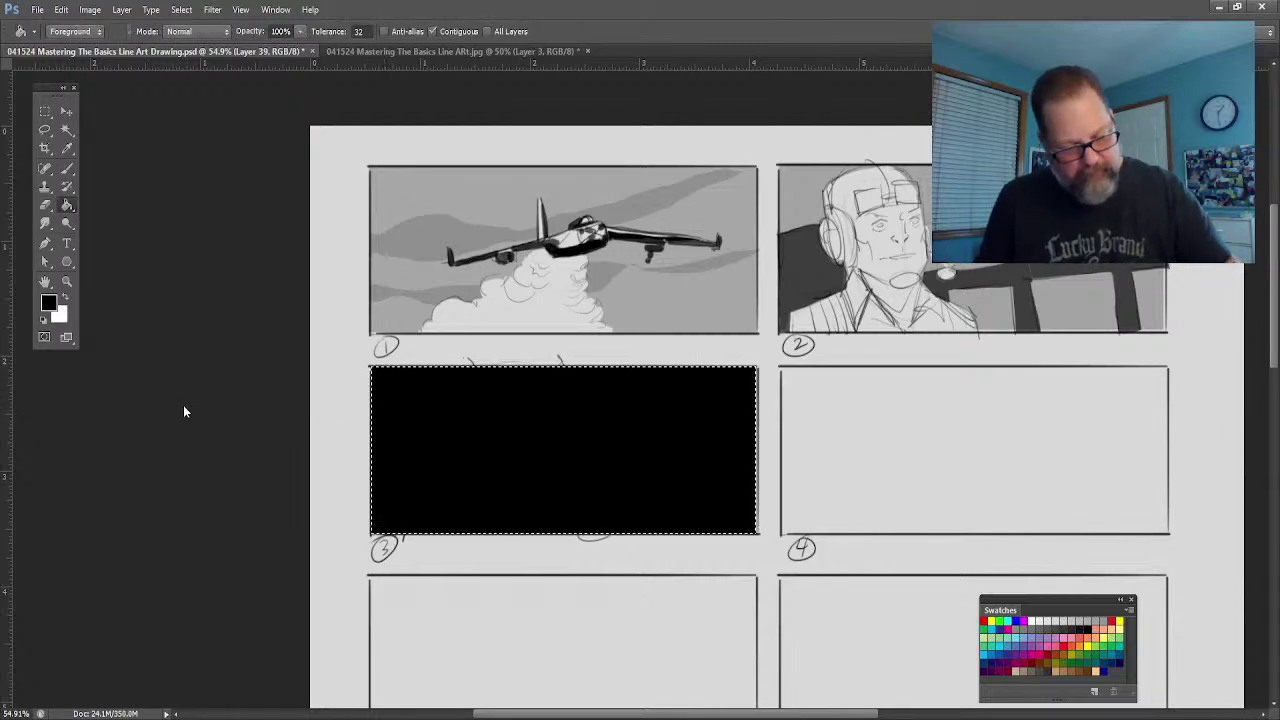
pyautogui.hotkey('ctrl', 'z')
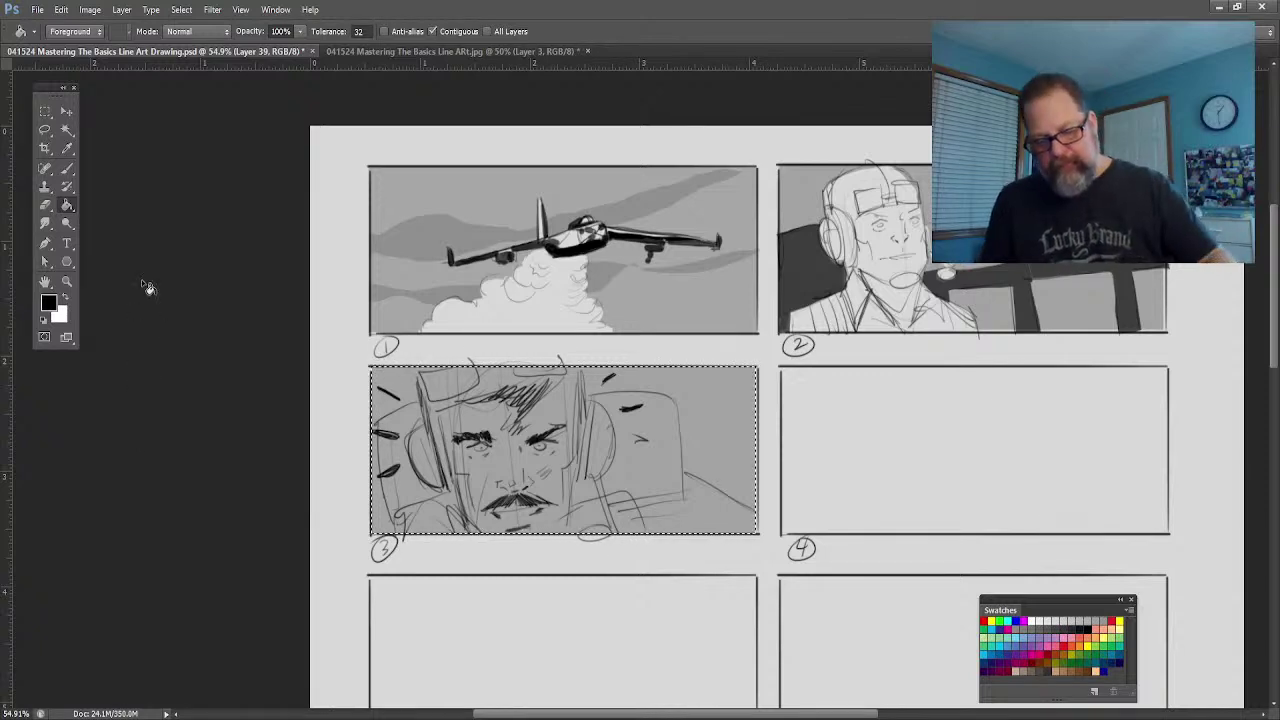
pyautogui.hotkey('ctrl', 'd')
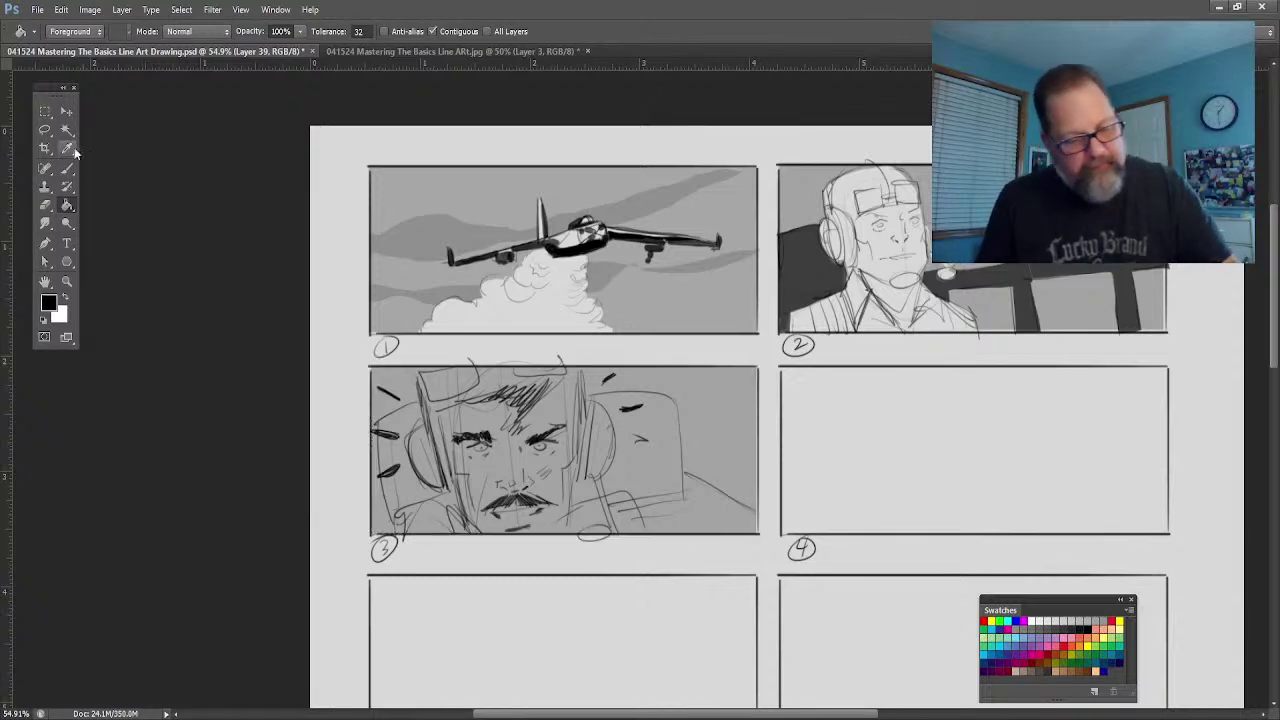
# Step: Outline the pilot's head, earcups and shoulders in panel 3 with the Lasso and delete the grey tone inside
pyautogui.click(44, 129)
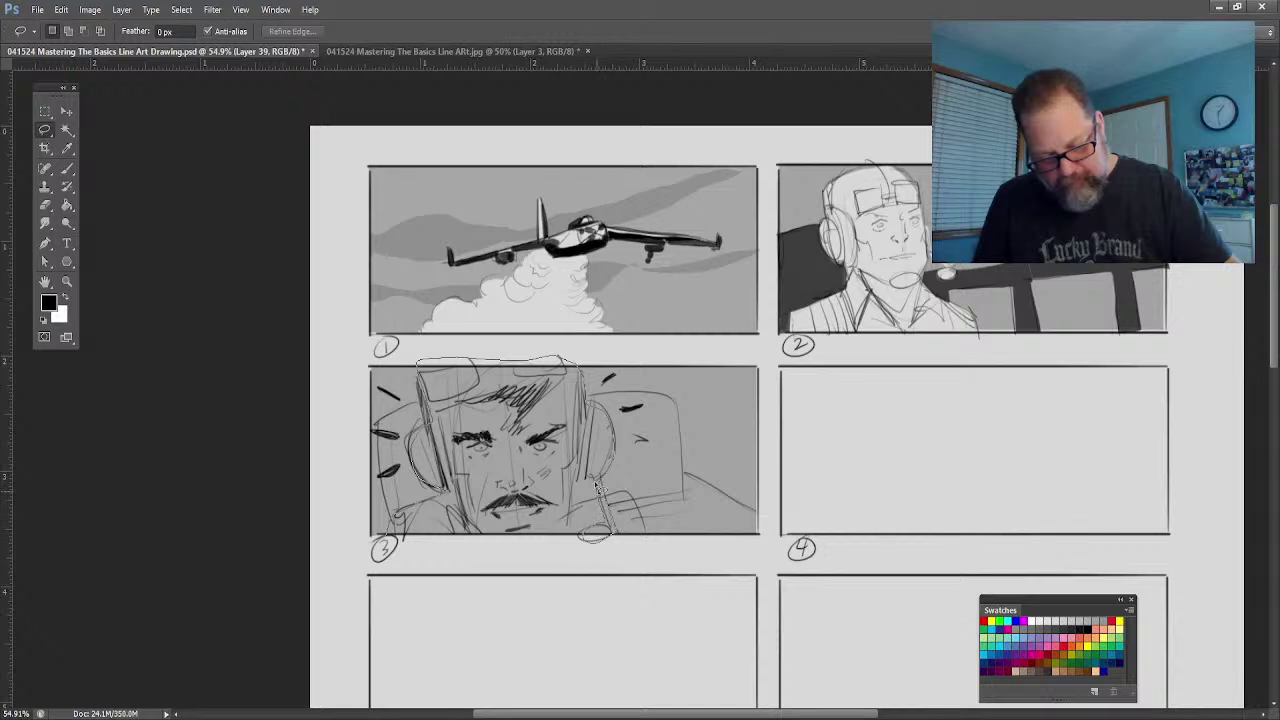
pyautogui.moveTo(645, 543); pyautogui.dragTo(625, 548)
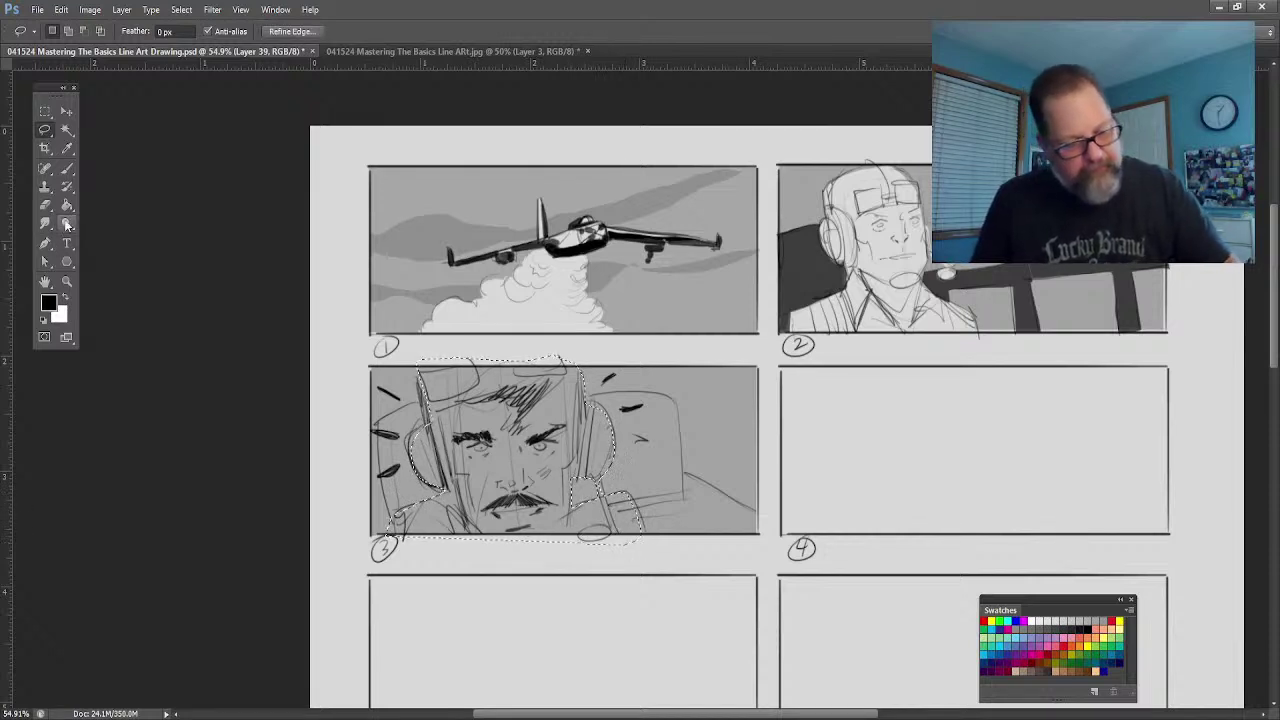
pyautogui.press('Delete')
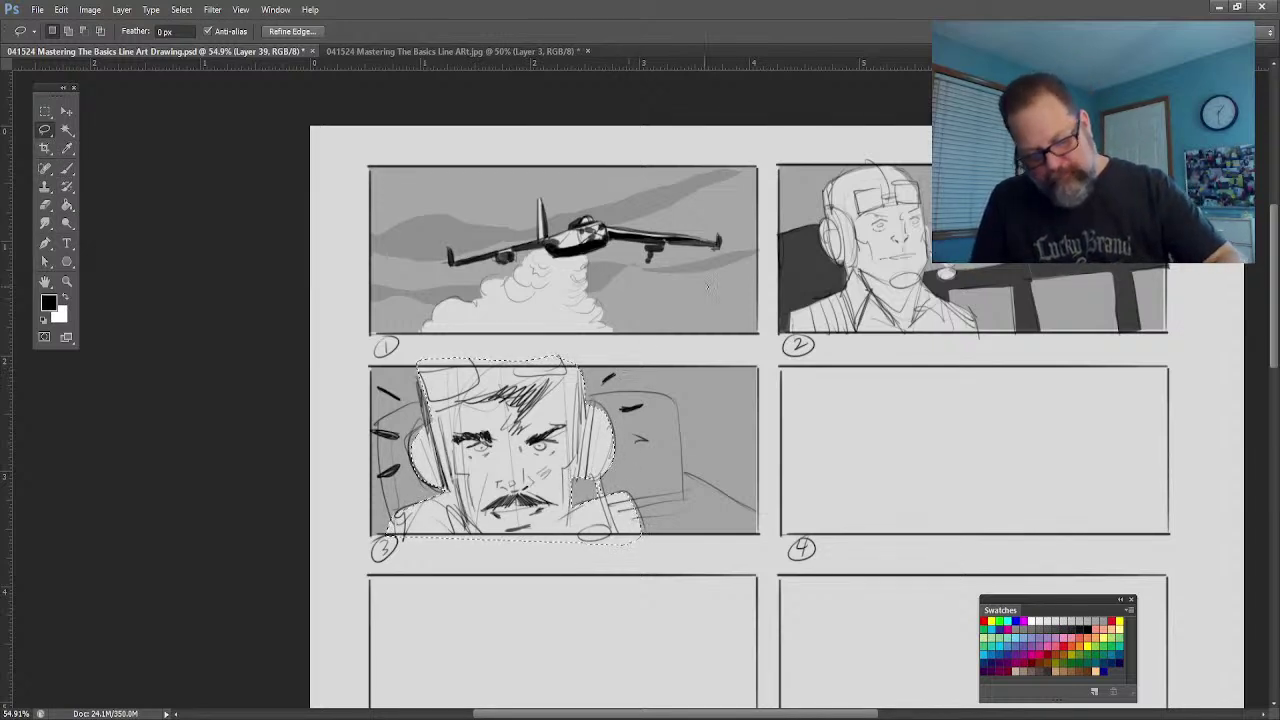
pyautogui.hotkey('ctrl', 'd')
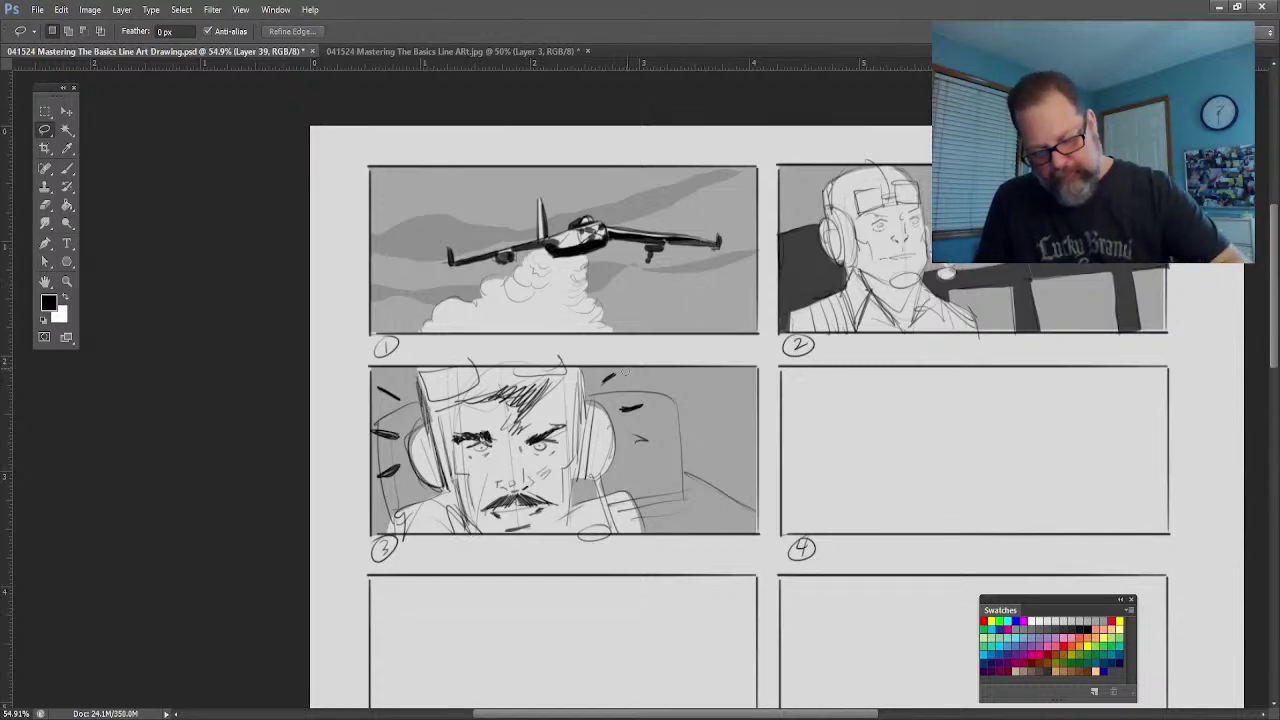
# Step: Cut tapered light streaks out of panel 3's grey background, radiating outward from both sides of the head
pyautogui.moveTo(602, 390)
pyautogui.mouseDown()
pyautogui.moveTo(632, 368)
pyautogui.moveTo(678, 366)
pyautogui.moveTo(666, 372)
pyautogui.mouseUp()
pyautogui.moveTo(640, 414)
pyautogui.mouseDown()
pyautogui.moveTo(730, 374)
pyautogui.moveTo(720, 386)
pyautogui.mouseUp()
pyautogui.moveTo(646, 440); pyautogui.dragTo(764, 416)
pyautogui.moveTo(696, 452); pyautogui.dragTo(734, 434)
pyautogui.moveTo(654, 476)
pyautogui.mouseDown()
pyautogui.moveTo(756, 462)
pyautogui.moveTo(758, 482)
pyautogui.mouseUp()
pyautogui.moveTo(674, 496); pyautogui.dragTo(756, 532)
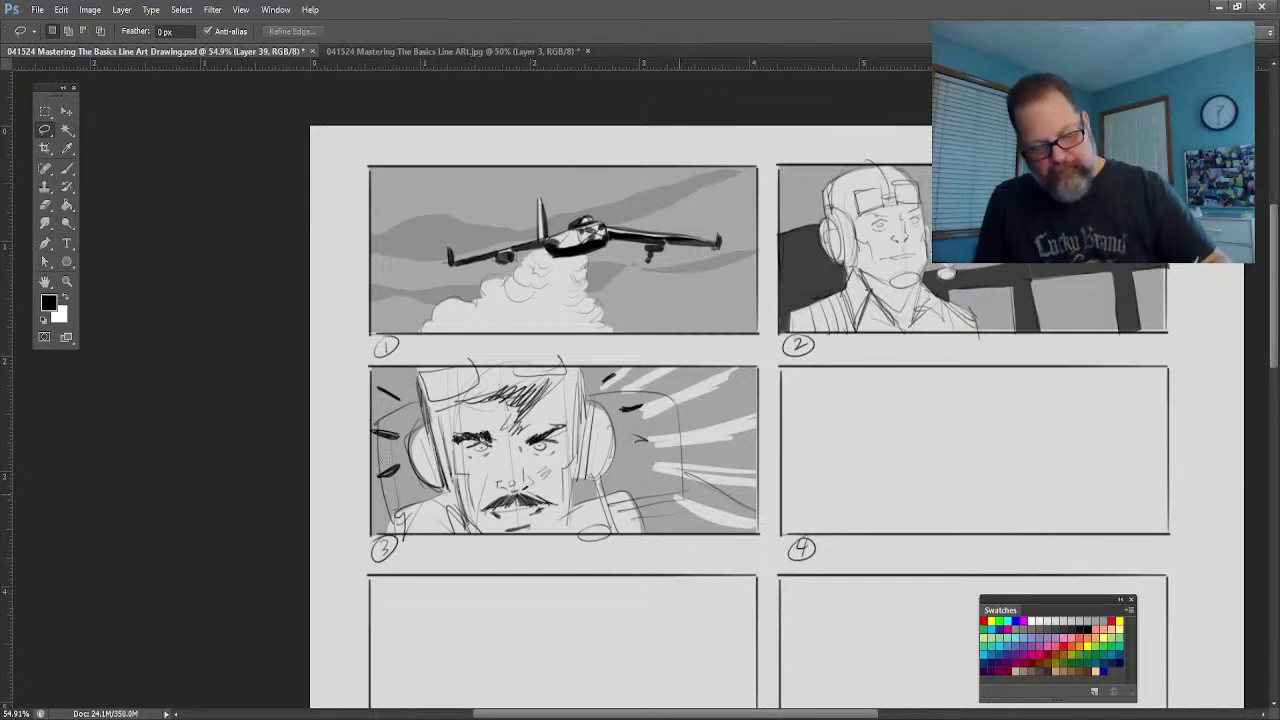
pyautogui.moveTo(372, 376)
pyautogui.mouseDown()
pyautogui.moveTo(410, 414)
pyautogui.moveTo(372, 497)
pyautogui.mouseUp()
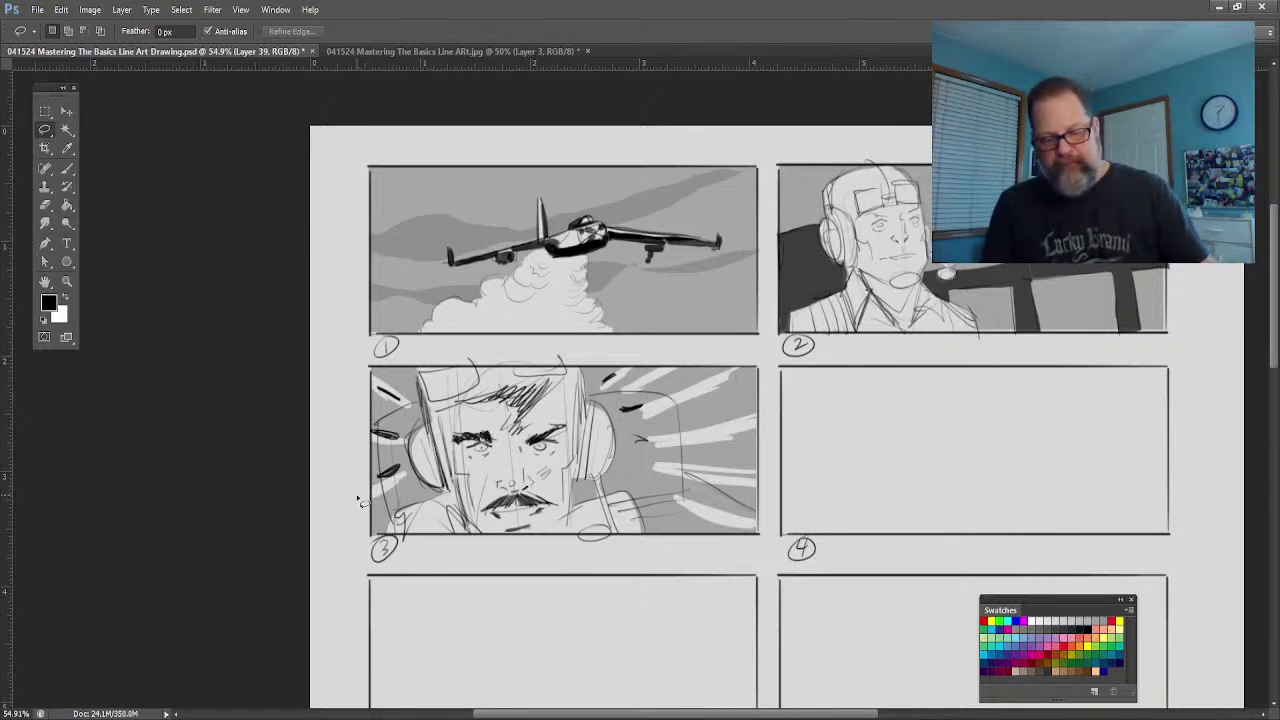
# Step: On a new layer, lightly sketch the narrow fuselage outline of a front-facing aircraft in the right half of panel 4
pyautogui.press('z')
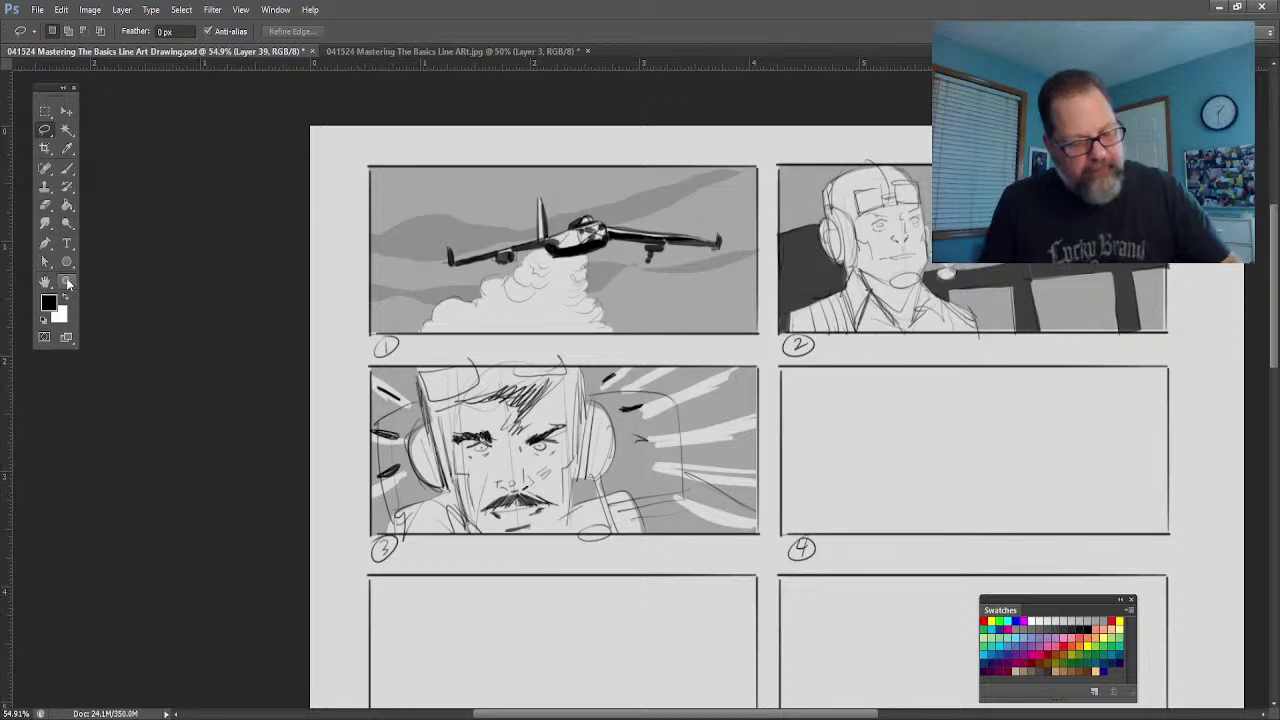
pyautogui.moveTo(742, 570); pyautogui.dragTo(755, 572)
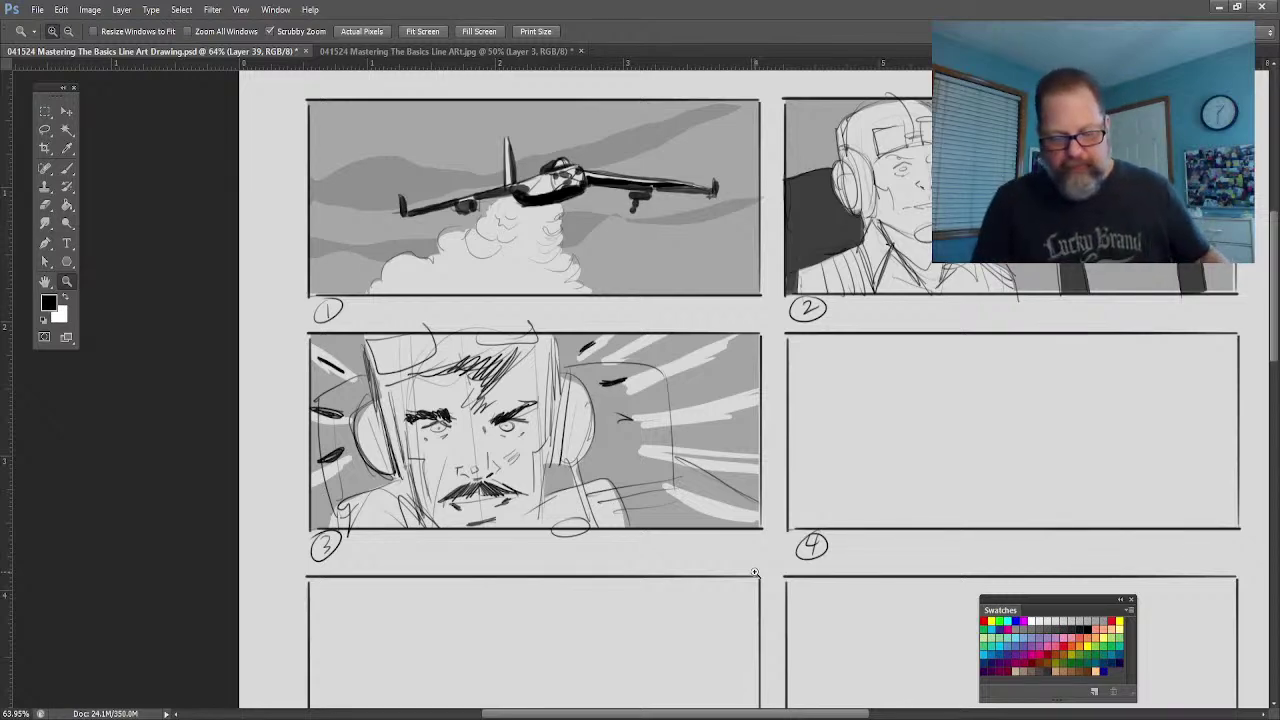
pyautogui.press('b')
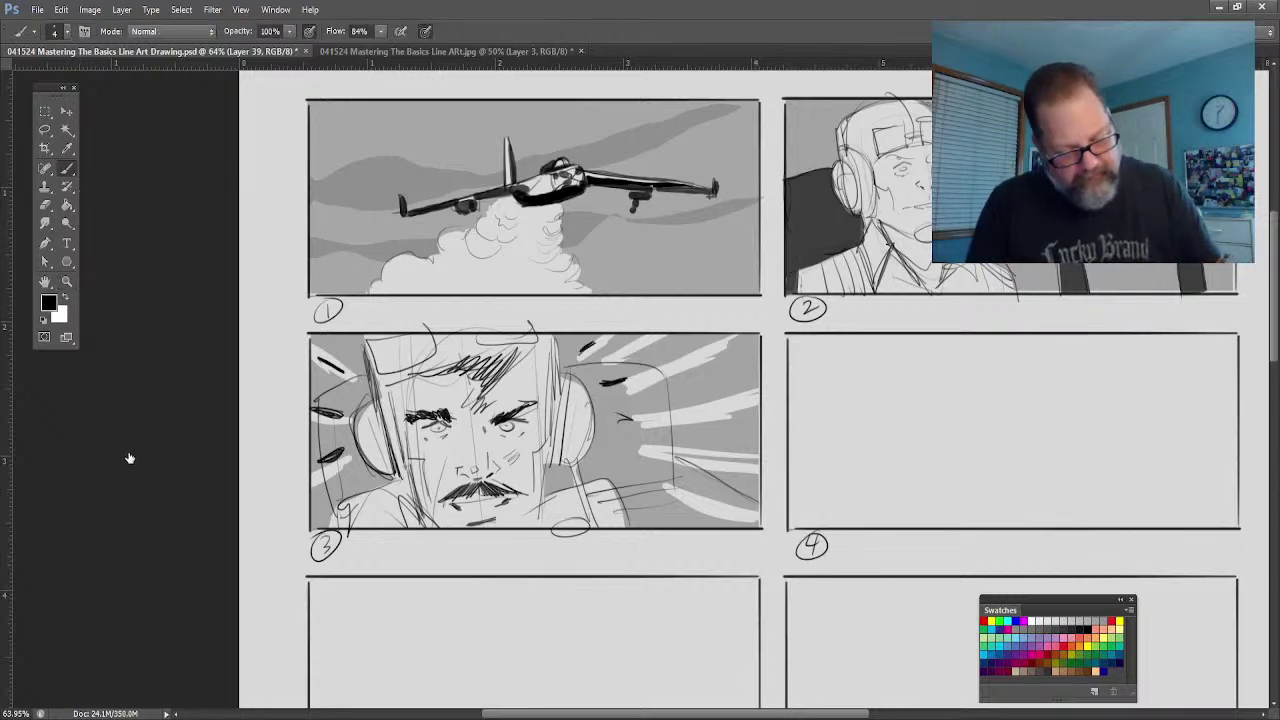
pyautogui.hotkey('alt', '[')
pyautogui.hotkey('alt', ']')
pyautogui.hotkey('alt', ']')
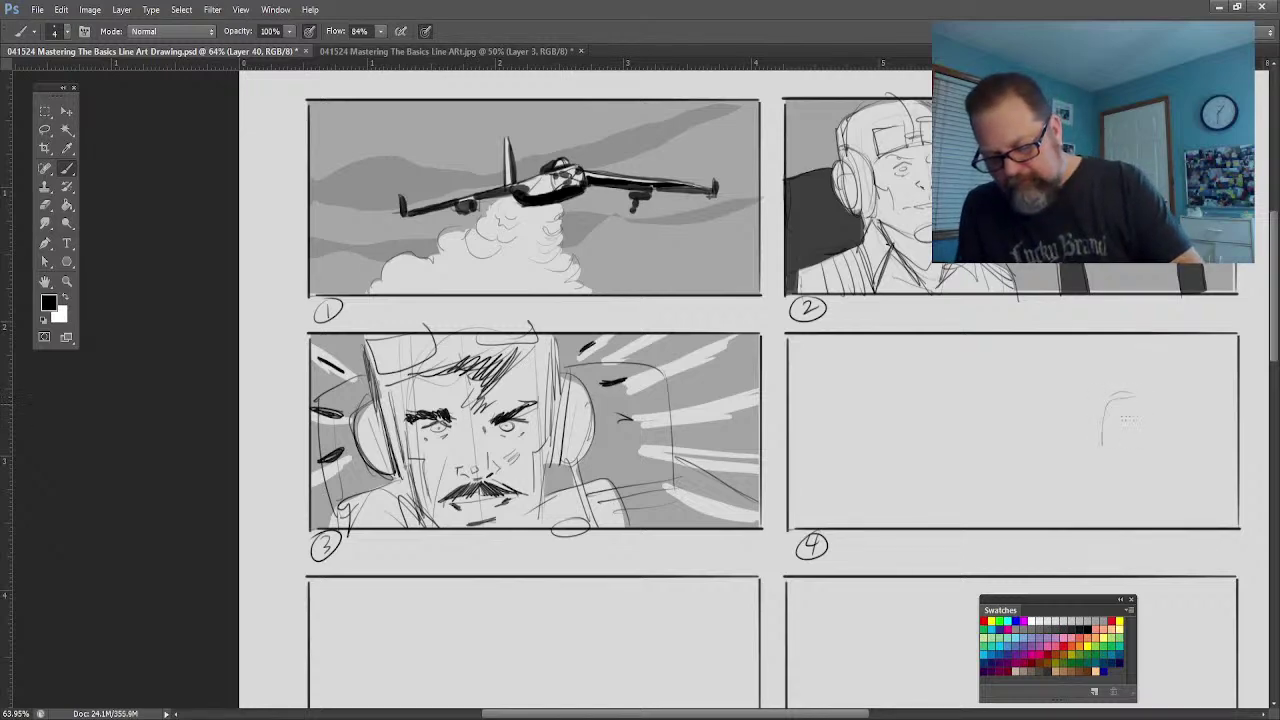
pyautogui.moveTo(1137, 399)
pyautogui.mouseDown()
pyautogui.moveTo(1147, 446)
pyautogui.moveTo(1102, 432)
pyautogui.moveTo(1107, 400)
pyautogui.mouseUp()
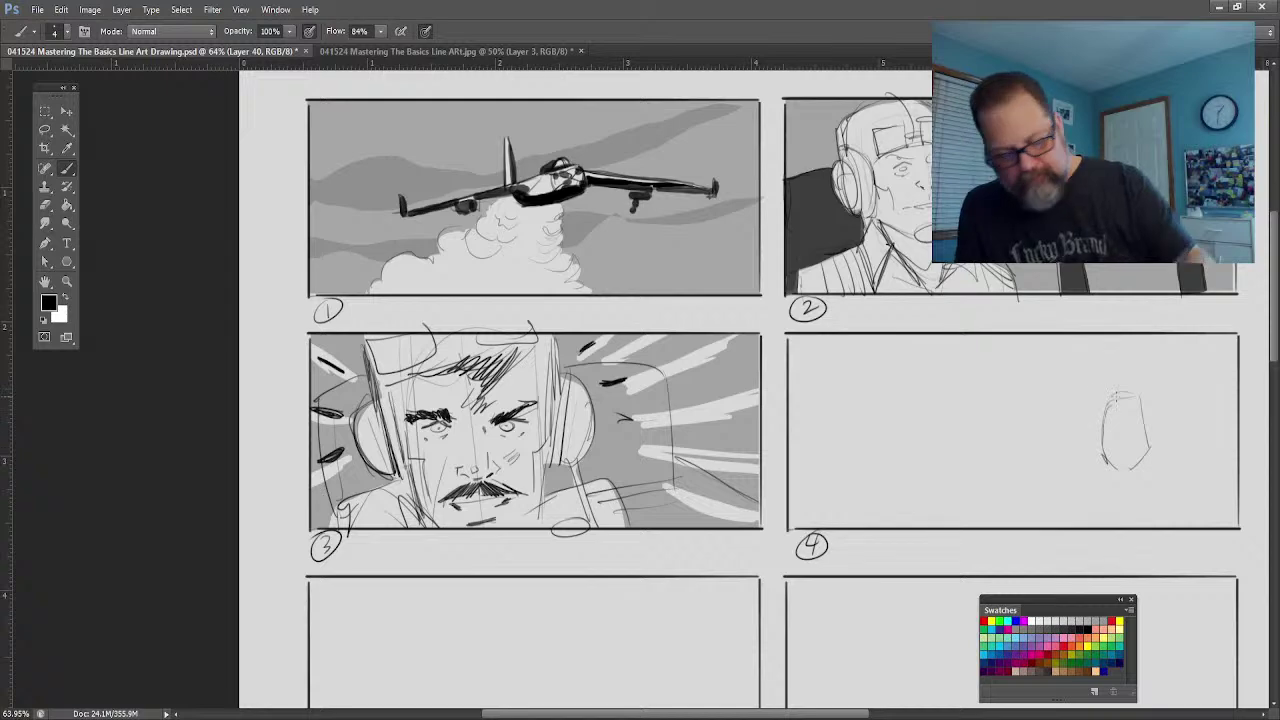
# Step: Add a rounded canopy on top of panel 4's fuselage, with a vertical fin and a wide doubled tailplane line above it
pyautogui.click(67, 282)
pyautogui.moveTo(1125, 470); pyautogui.dragTo(1174, 503)
pyautogui.click(45, 282)
pyautogui.moveTo(629, 440); pyautogui.dragTo(420, 434)
pyautogui.click(67, 170)
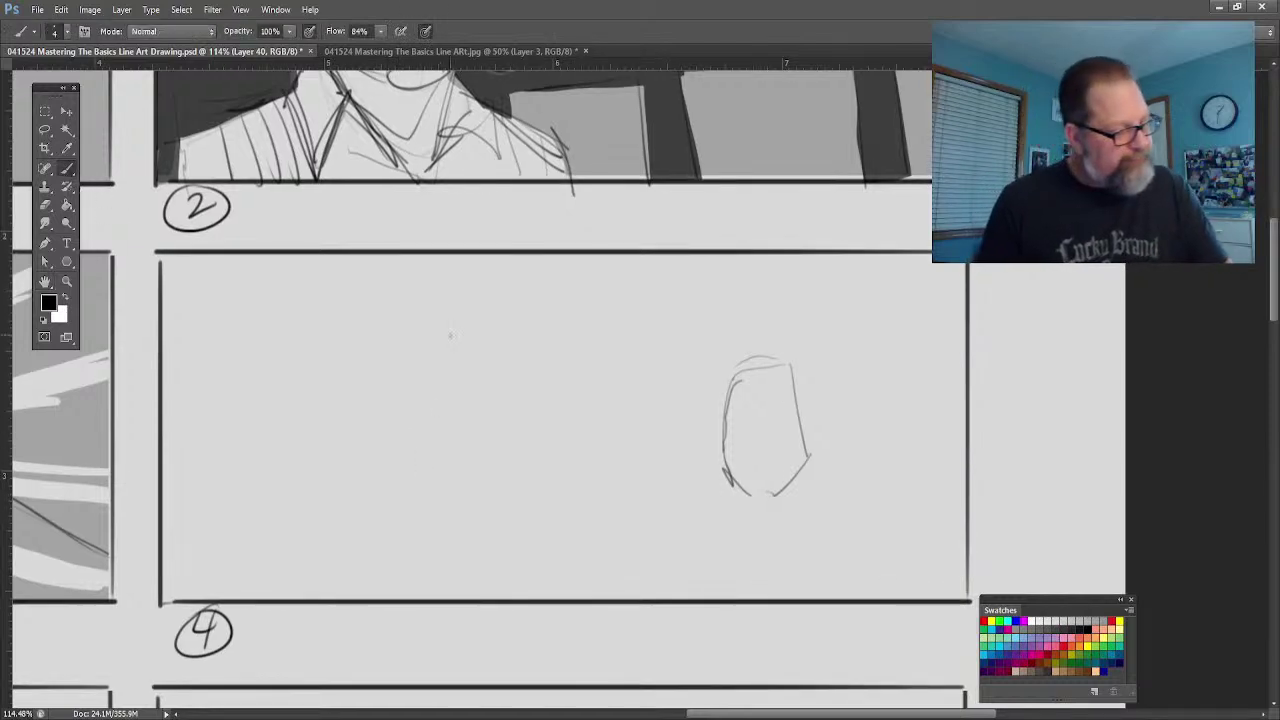
pyautogui.moveTo(782, 355); pyautogui.dragTo(741, 366)
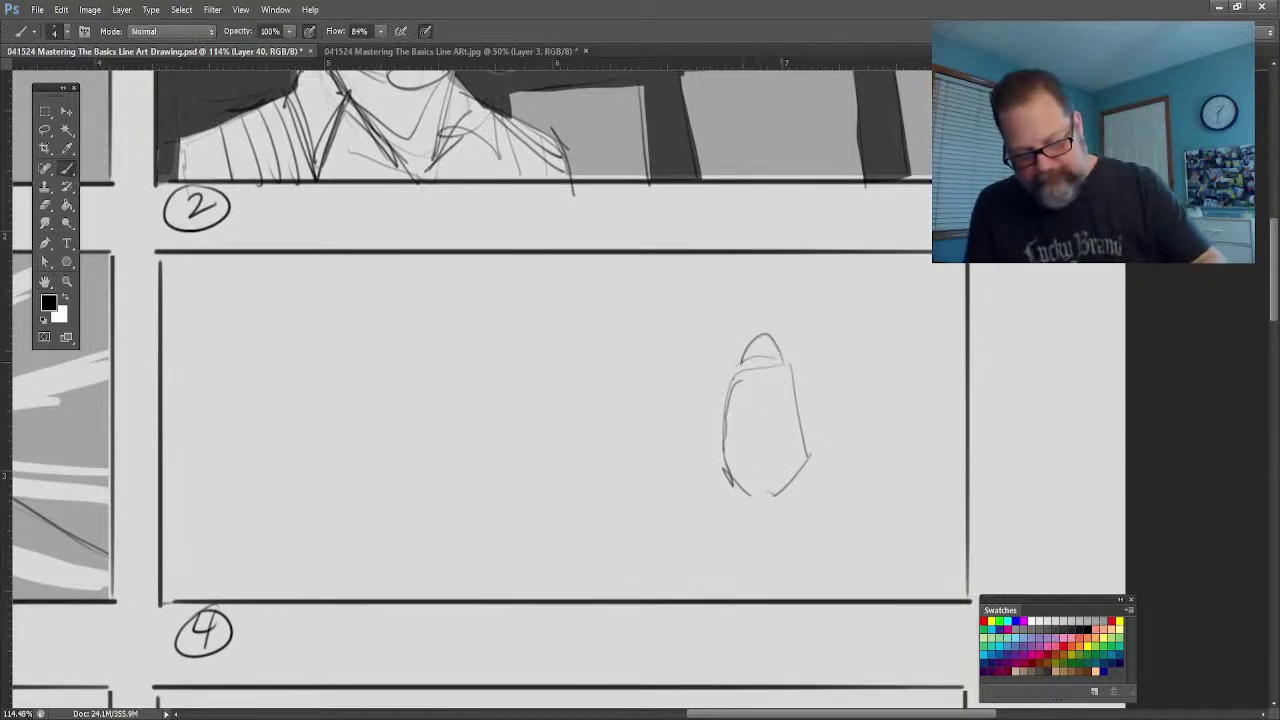
pyautogui.moveTo(763, 330); pyautogui.dragTo(761, 304)
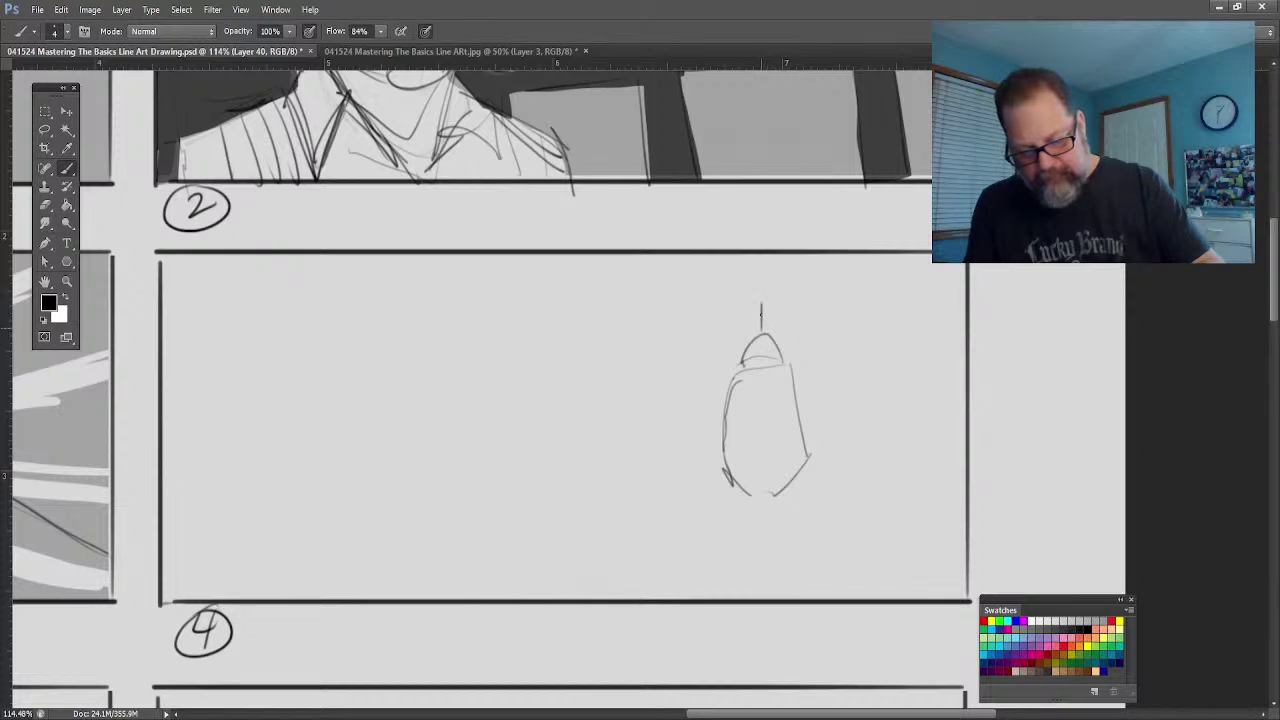
pyautogui.moveTo(655, 291); pyautogui.dragTo(843, 293)
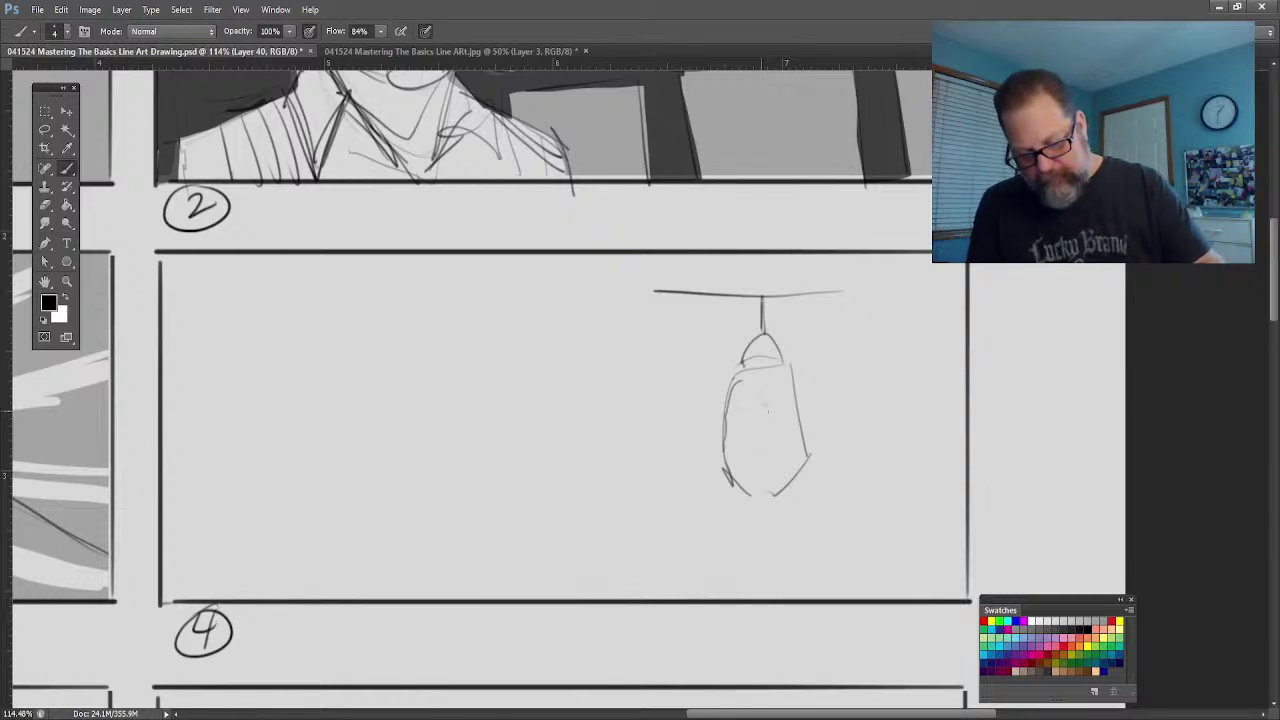
pyautogui.moveTo(674, 299); pyautogui.dragTo(832, 294)
# Step: Draw the inner panel lines on the fuselage and the windshield framing at the base of the canopy
pyautogui.moveTo(743, 409); pyautogui.dragTo(743, 456)
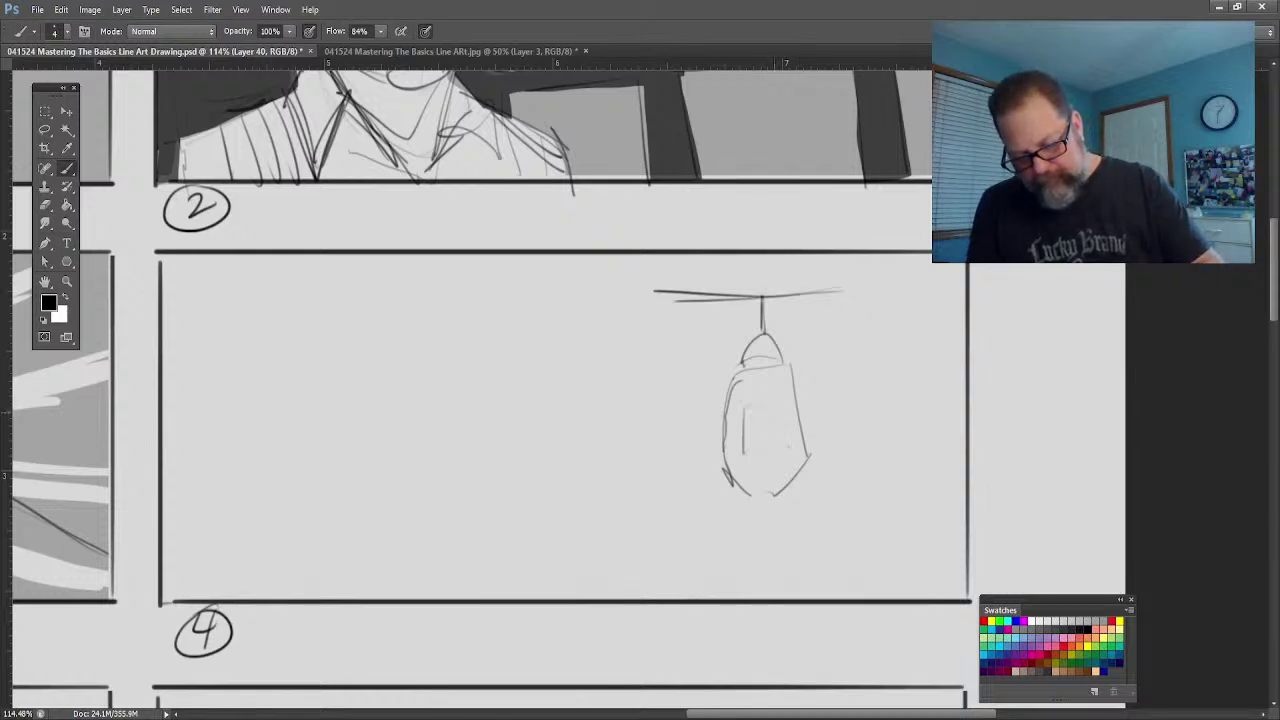
pyautogui.moveTo(786, 418); pyautogui.dragTo(810, 449)
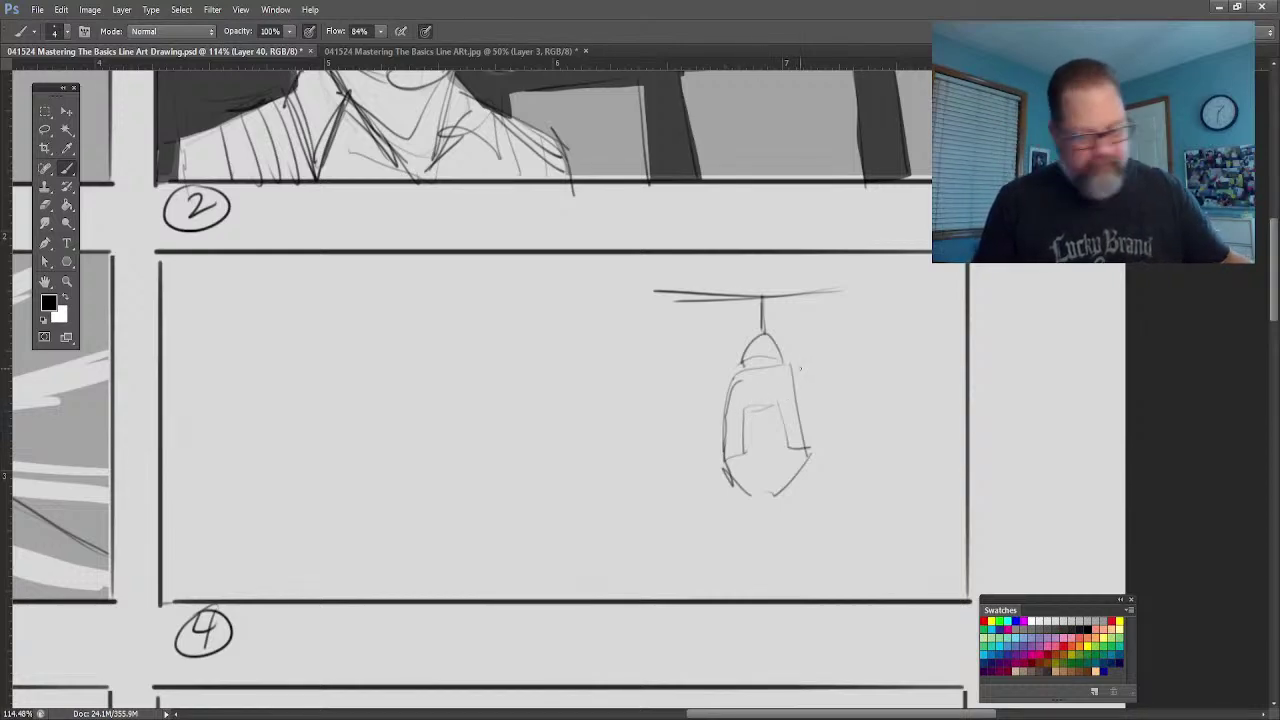
pyautogui.moveTo(785, 385)
pyautogui.mouseDown()
pyautogui.moveTo(743, 368)
pyautogui.moveTo(789, 349)
pyautogui.mouseUp()
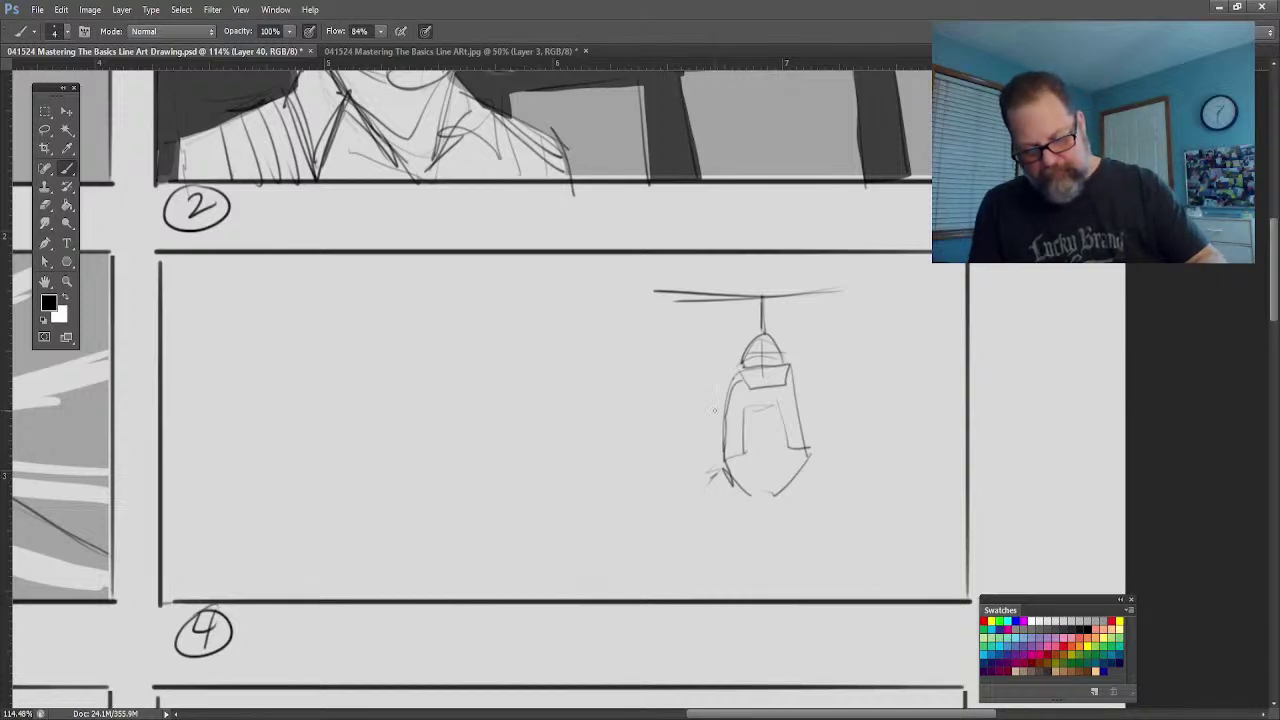
# Step: Draw long tapering wings on both sides of the fuselage, with a round engine pod under the left-hand wing
pyautogui.moveTo(720, 412); pyautogui.dragTo(448, 492)
pyautogui.moveTo(706, 441); pyautogui.dragTo(410, 492)
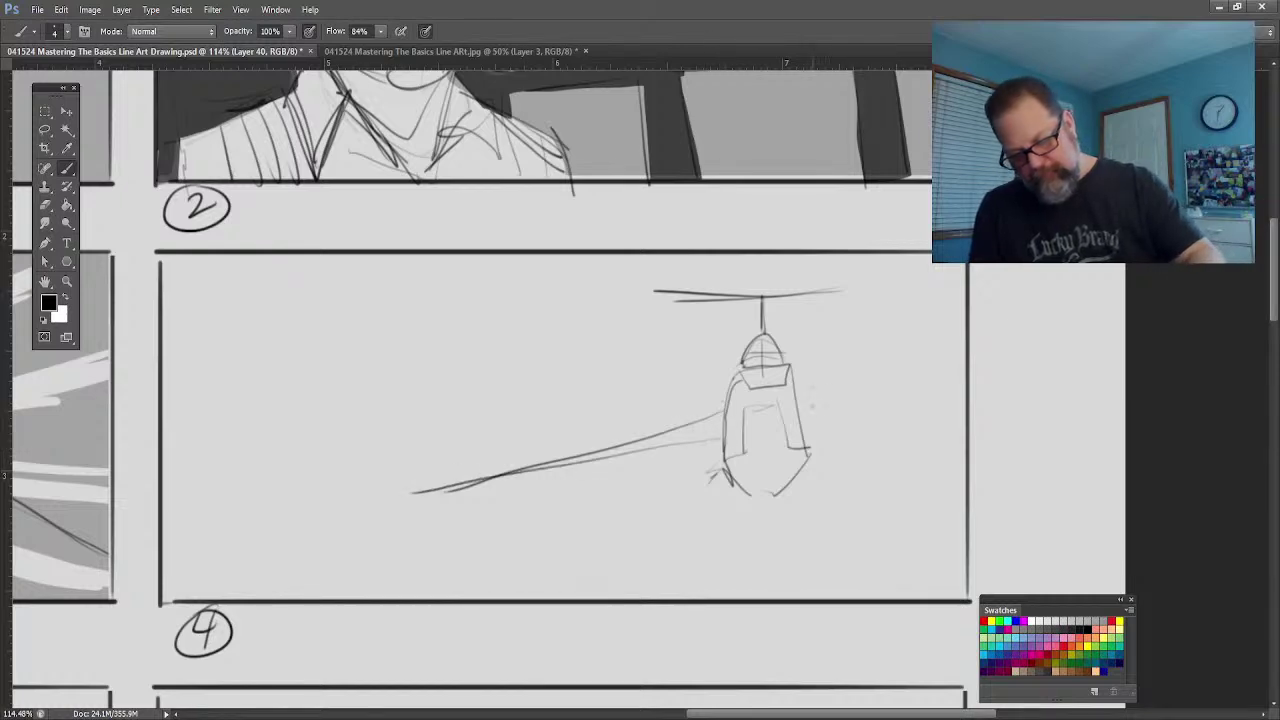
pyautogui.moveTo(800, 410); pyautogui.dragTo(996, 461)
pyautogui.moveTo(816, 440); pyautogui.dragTo(1022, 465)
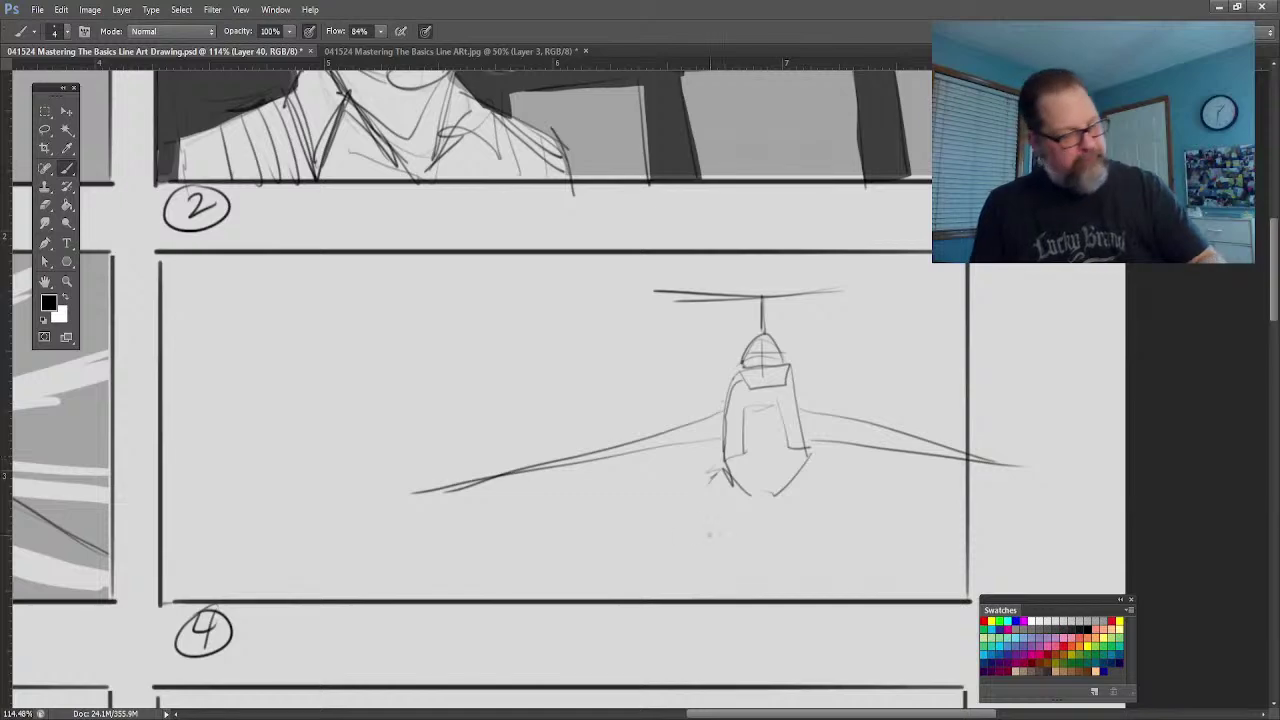
pyautogui.moveTo(604, 470)
pyautogui.mouseDown()
pyautogui.moveTo(580, 510)
pyautogui.moveTo(620, 455)
pyautogui.moveTo(560, 460)
pyautogui.mouseUp()
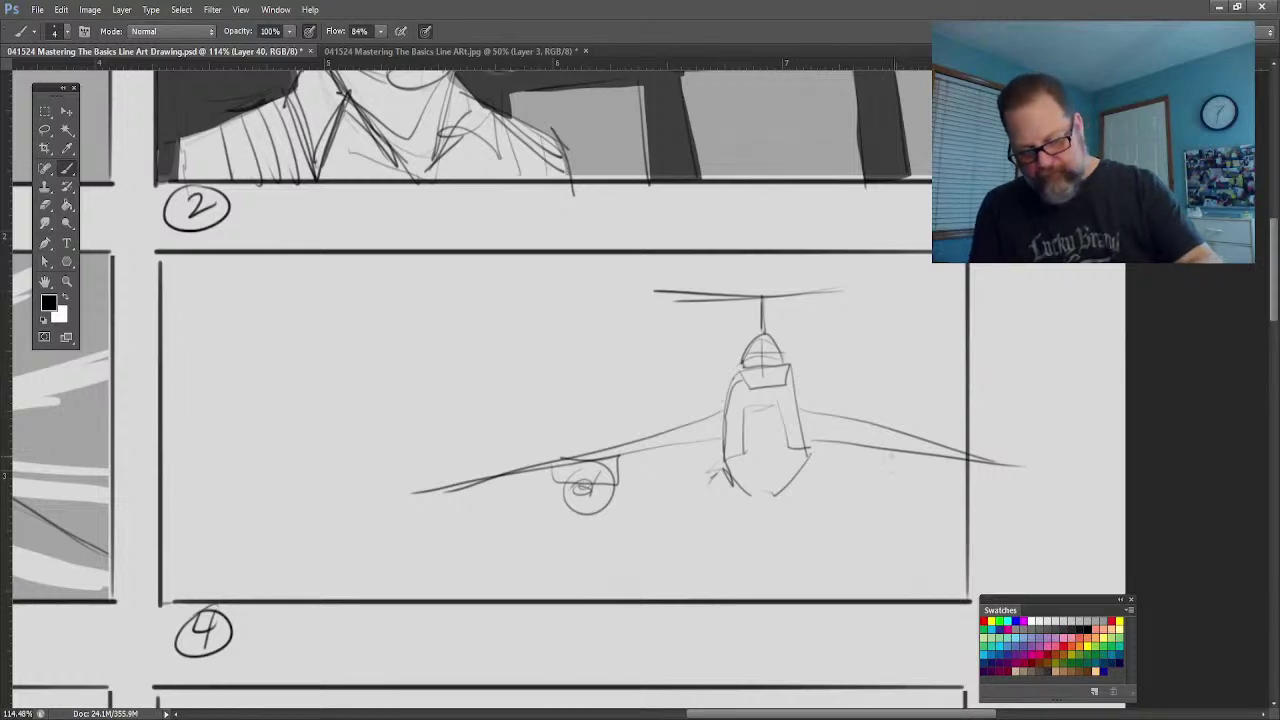
# Step: Draw a round engine pod with its mount under the right-hand wing of panel 4's aircraft
pyautogui.moveTo(891, 455)
pyautogui.mouseDown()
pyautogui.moveTo(957, 472)
pyautogui.moveTo(910, 512)
pyautogui.moveTo(946, 490)
pyautogui.mouseUp()
pyautogui.moveTo(876, 422); pyautogui.dragTo(996, 450)
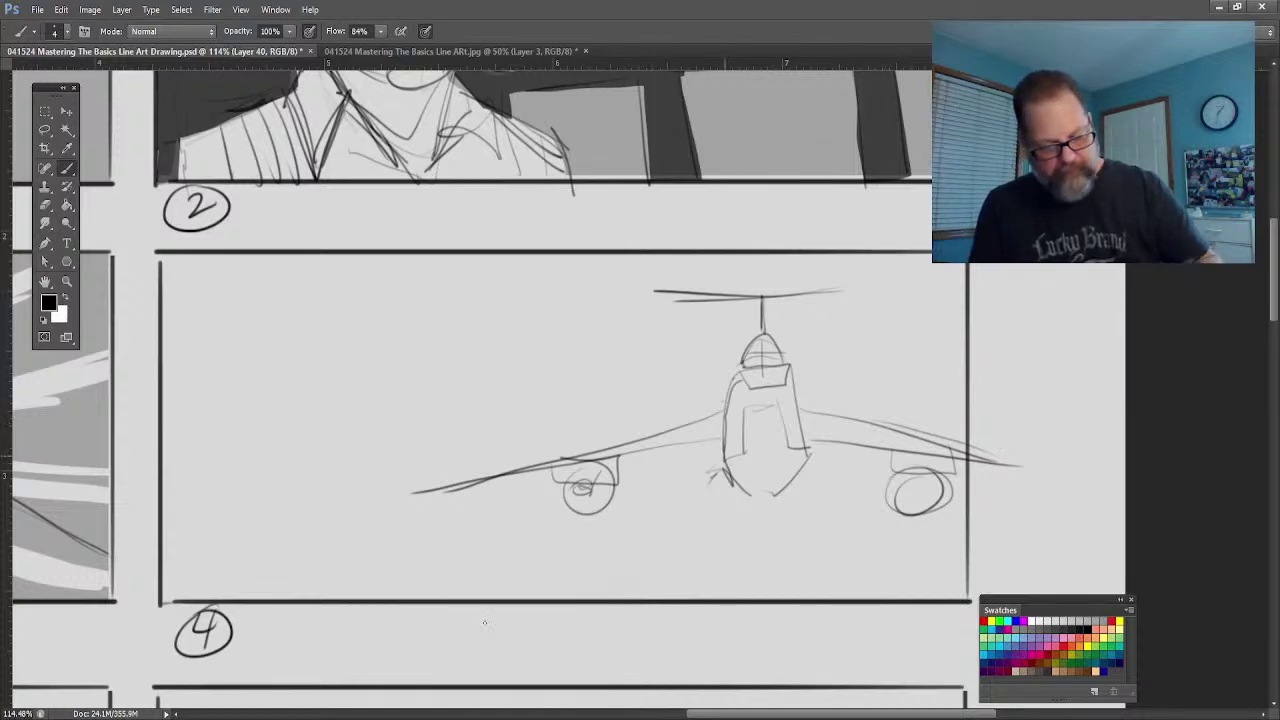
# Step: Duplicate the aircraft layer and move the copy into the lower left part of panel 4
pyautogui.moveTo(695, 716); pyautogui.dragTo(665, 706)
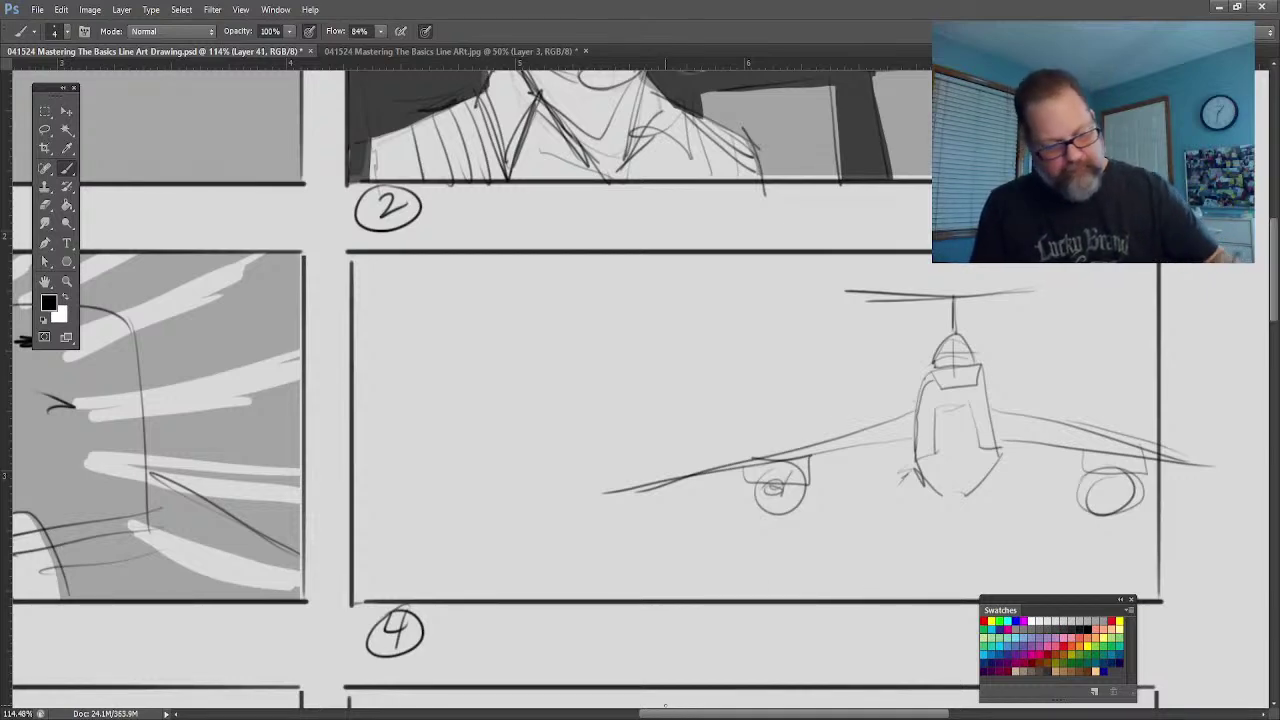
pyautogui.click(67, 111)
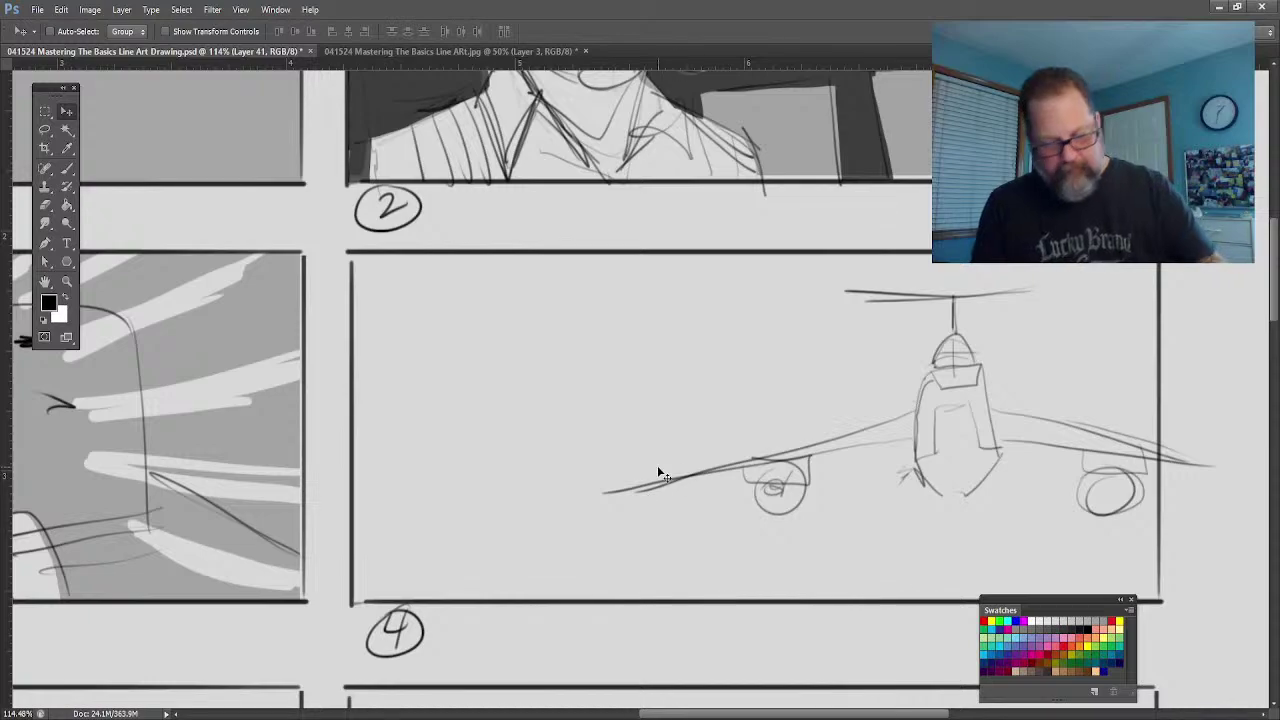
pyautogui.hotkey('ctrl', '-')
pyautogui.hotkey('ctrl', '-')
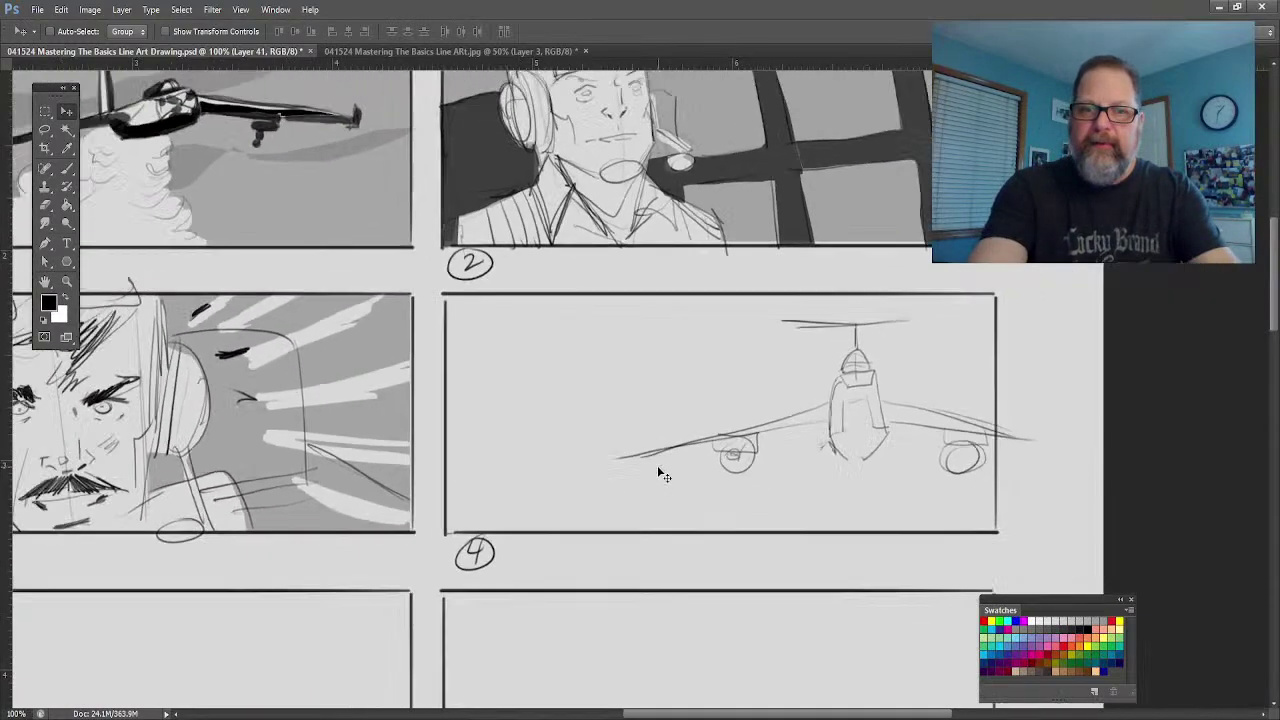
pyautogui.hotkey('ctrl', '-')
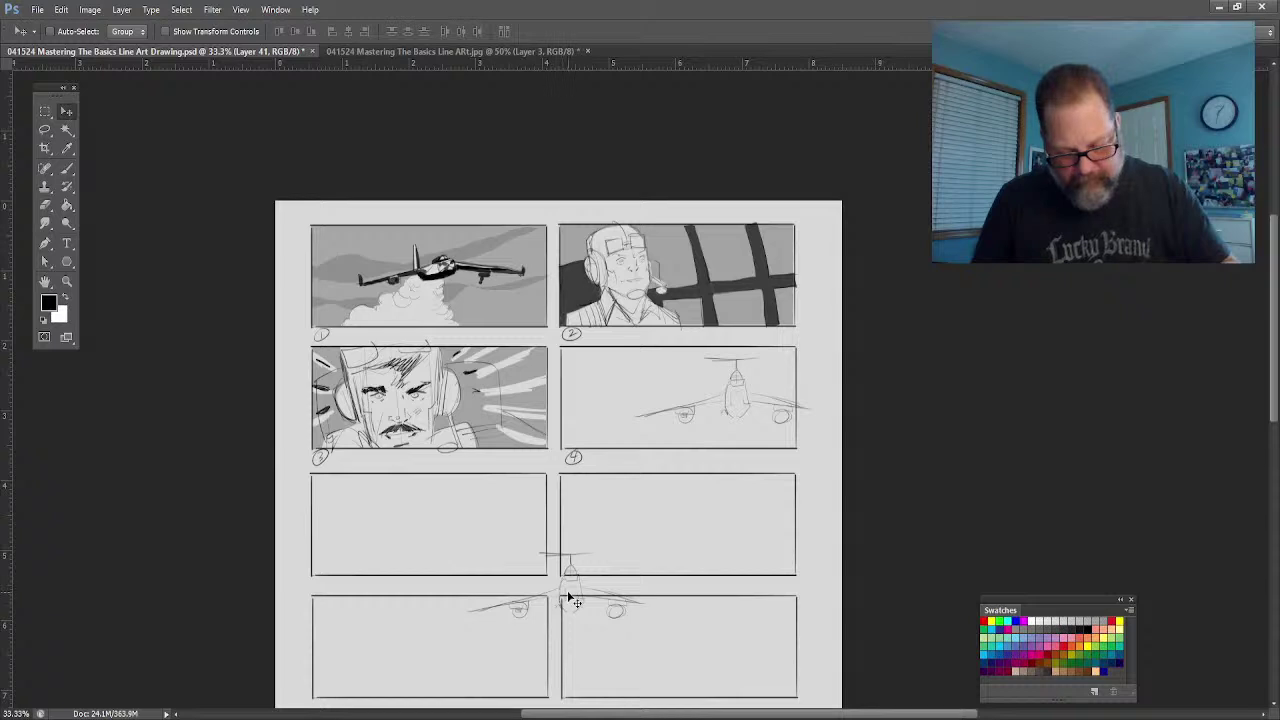
pyautogui.moveTo(568, 600)
pyautogui.mouseDown()
pyautogui.moveTo(610, 375)
pyautogui.moveTo(624, 426)
pyautogui.mouseUp()
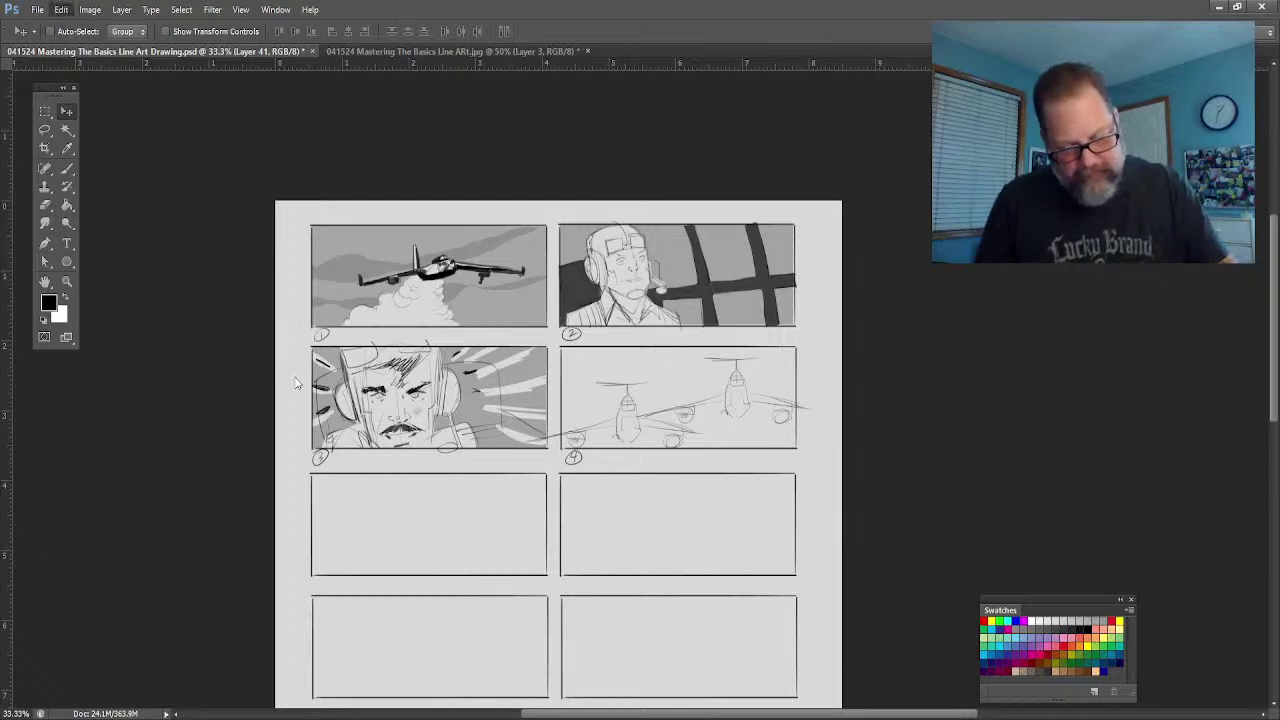
# Step: Scale the aircraft copy to about 197% and place it at panel 4's left side, overlapping the left and lower borders
pyautogui.hotkey('ctrl', 't')
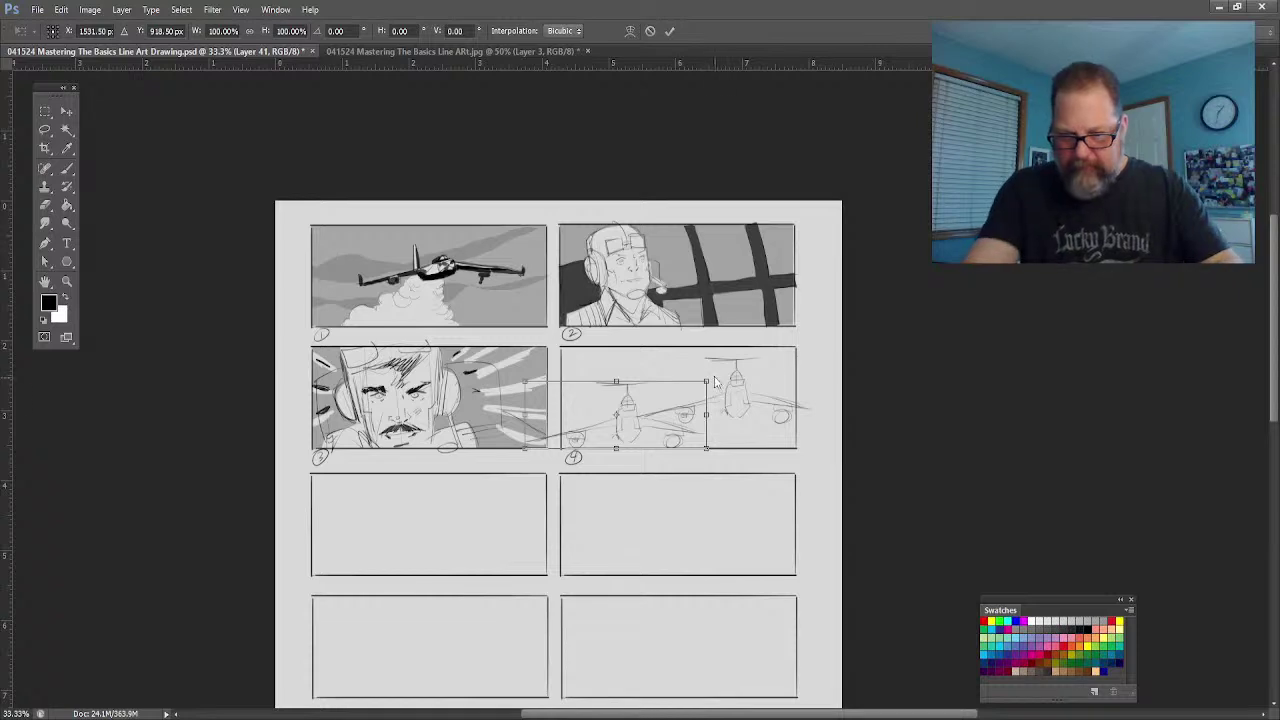
pyautogui.moveTo(705, 381)
pyautogui.mouseDown()
pyautogui.moveTo(772, 370)
pyautogui.moveTo(798, 344)
pyautogui.mouseUp()
pyautogui.moveTo(671, 434); pyautogui.dragTo(609, 458)
pyautogui.moveTo(759, 362); pyautogui.dragTo(815, 340)
pyautogui.moveTo(652, 443); pyautogui.dragTo(613, 460)
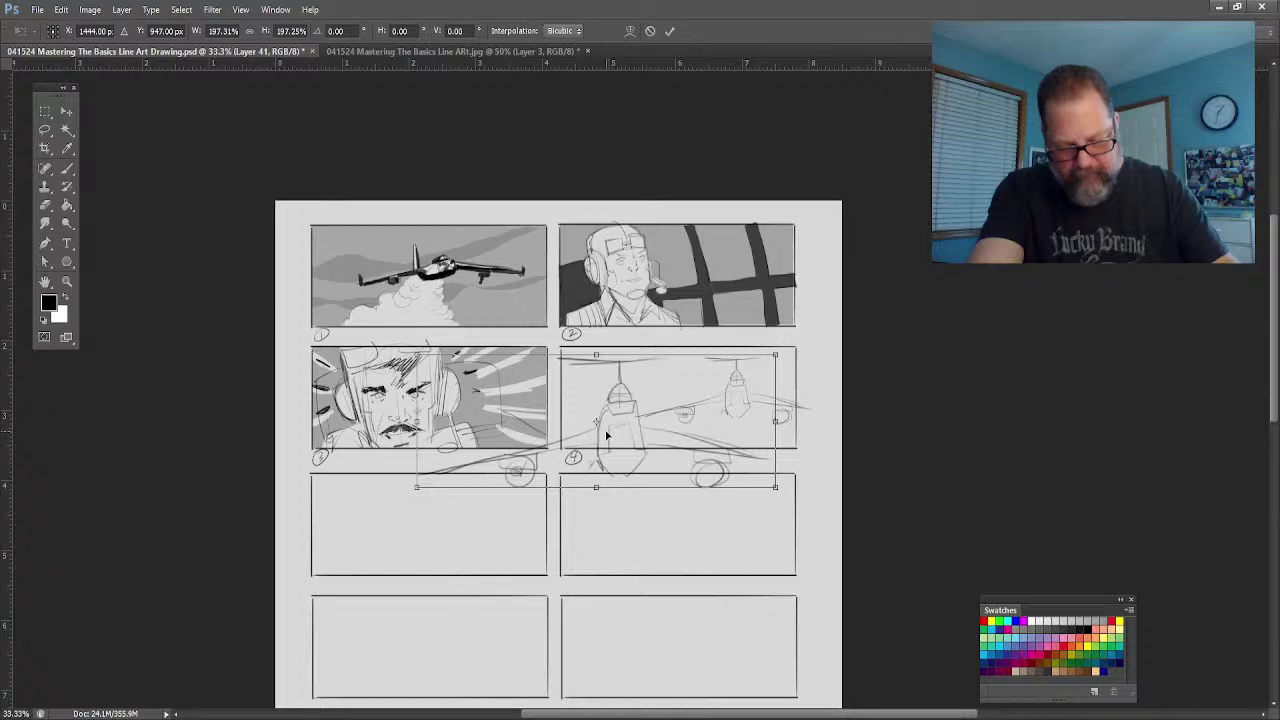
pyautogui.click(669, 31)
# Step: Delete the parts of the enlarged aircraft that extend past panel 4's left and lower borders
pyautogui.click(44, 111)
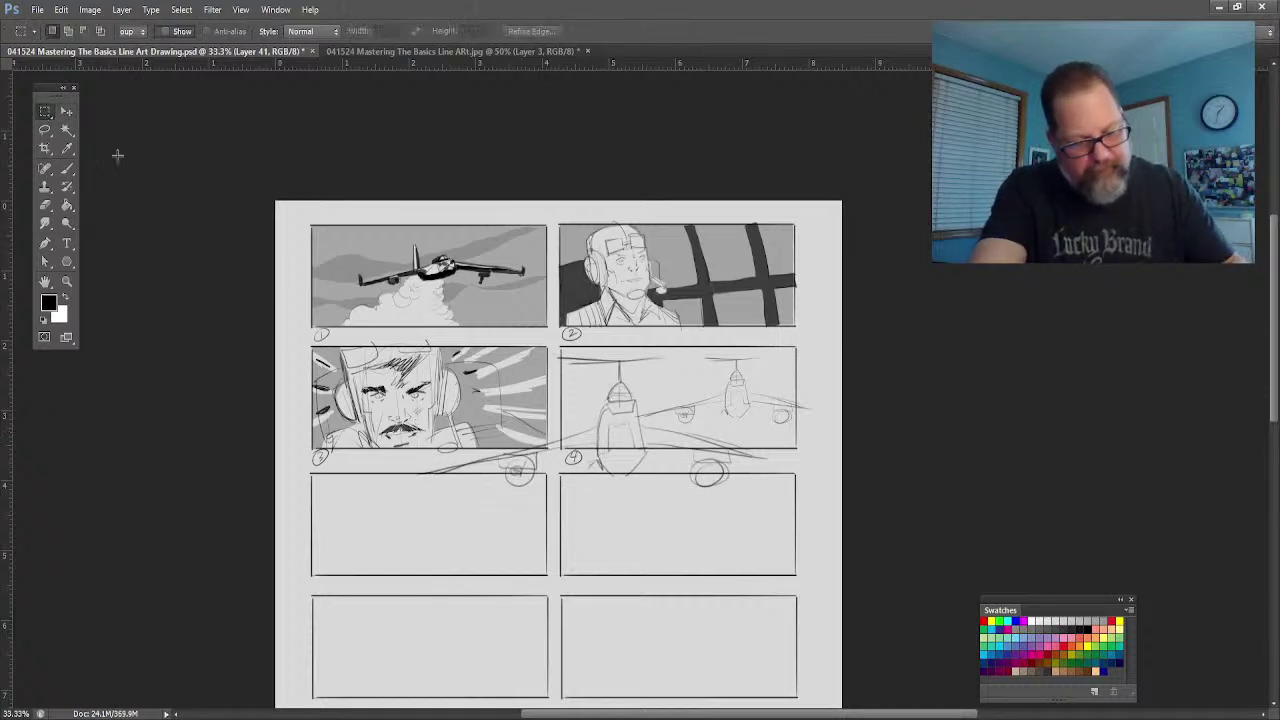
pyautogui.moveTo(438, 362); pyautogui.dragTo(562, 541)
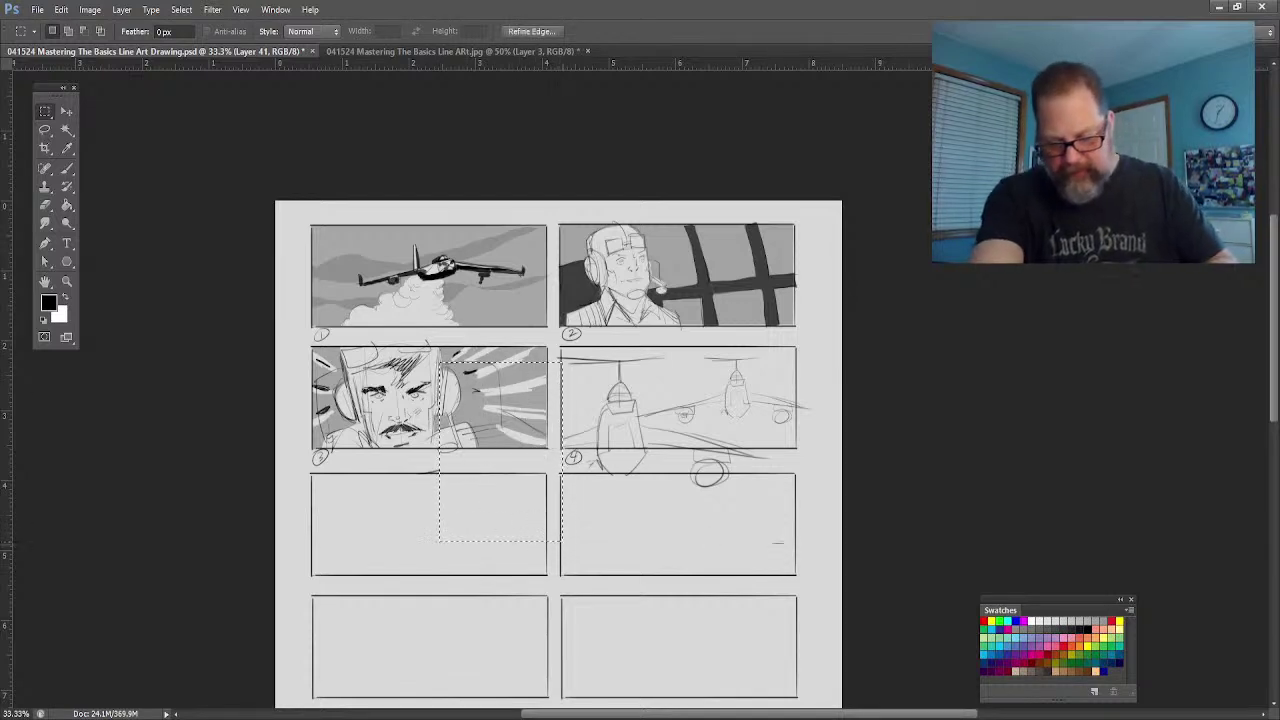
pyautogui.moveTo(807, 541); pyautogui.dragTo(538, 452)
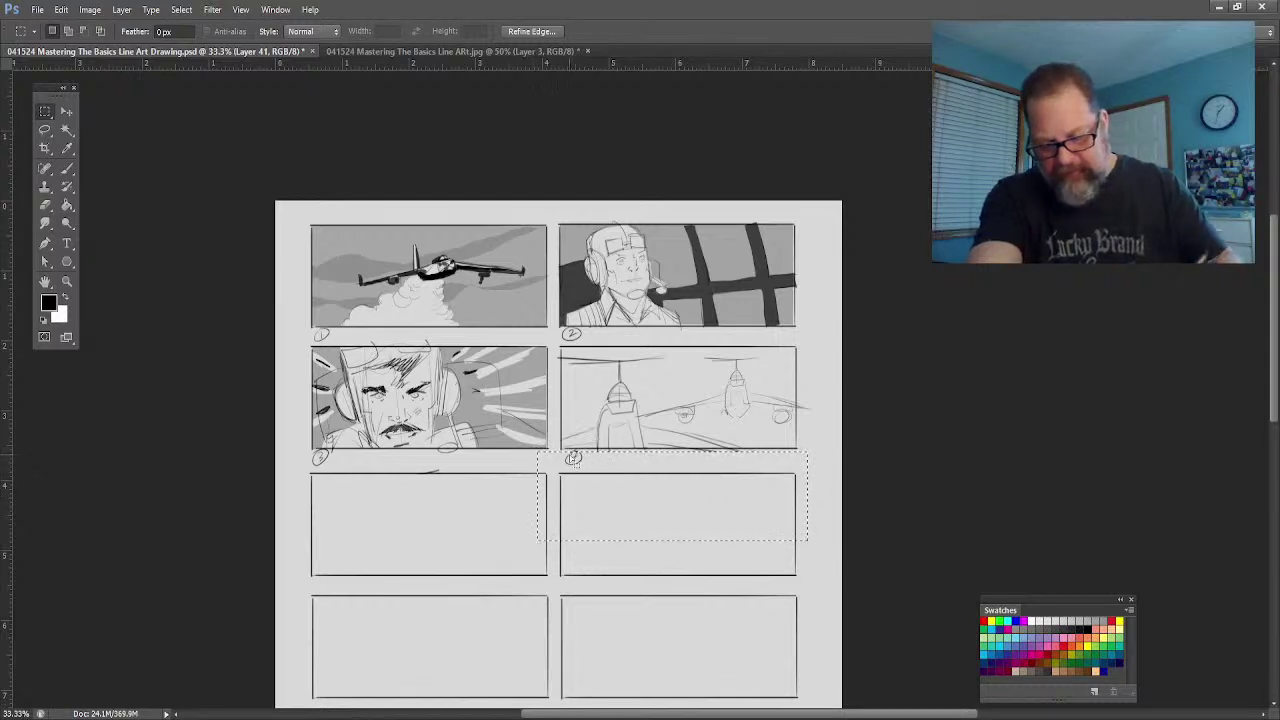
# Step: Clear the selection, scale the original aircraft on its layer to about 76%, and shift it toward panel 4's right border
pyautogui.hotkey('alt', '[')
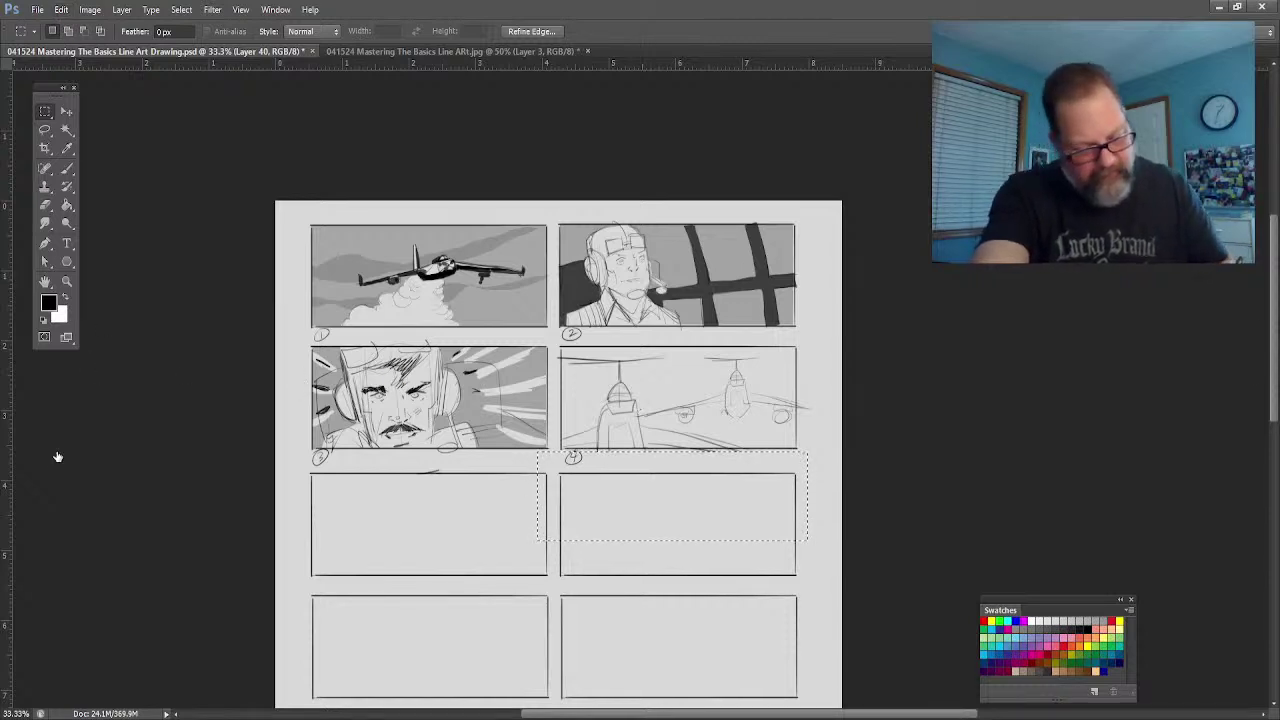
pyautogui.hotkey('ctrl', 'd')
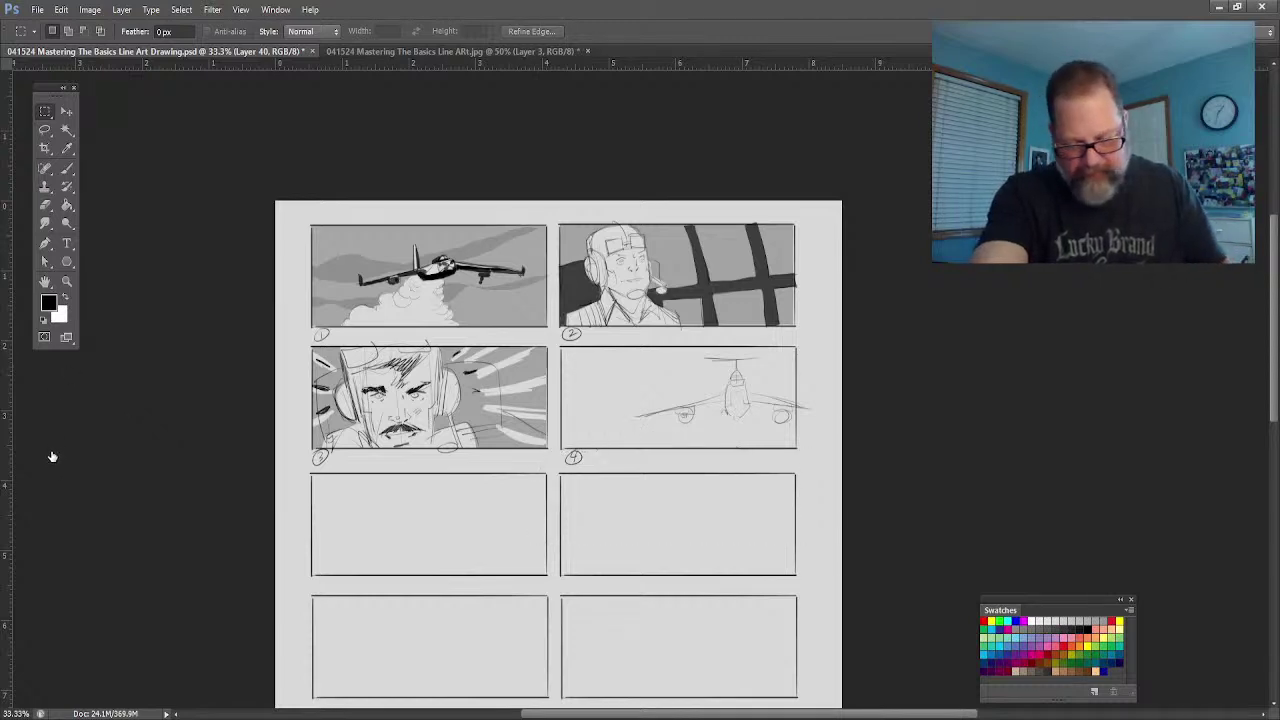
pyautogui.hotkey('ctrl', 'z')
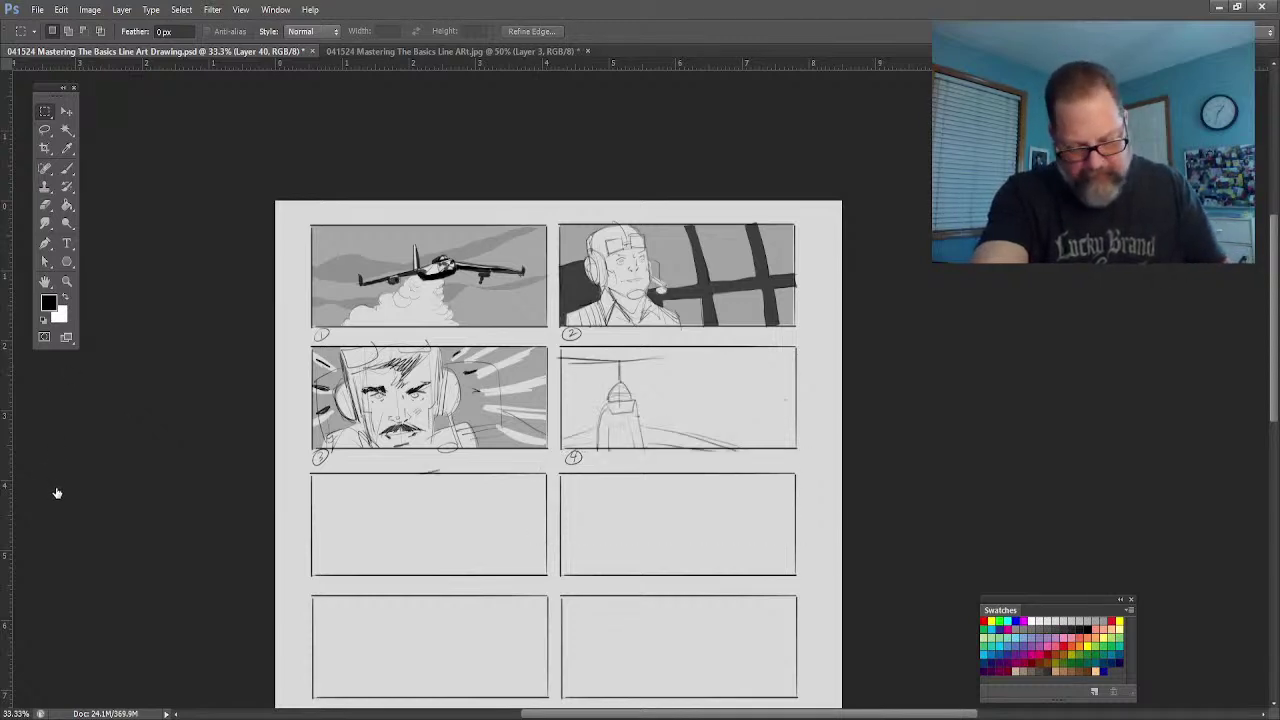
pyautogui.hotkey('ctrl', 'z')
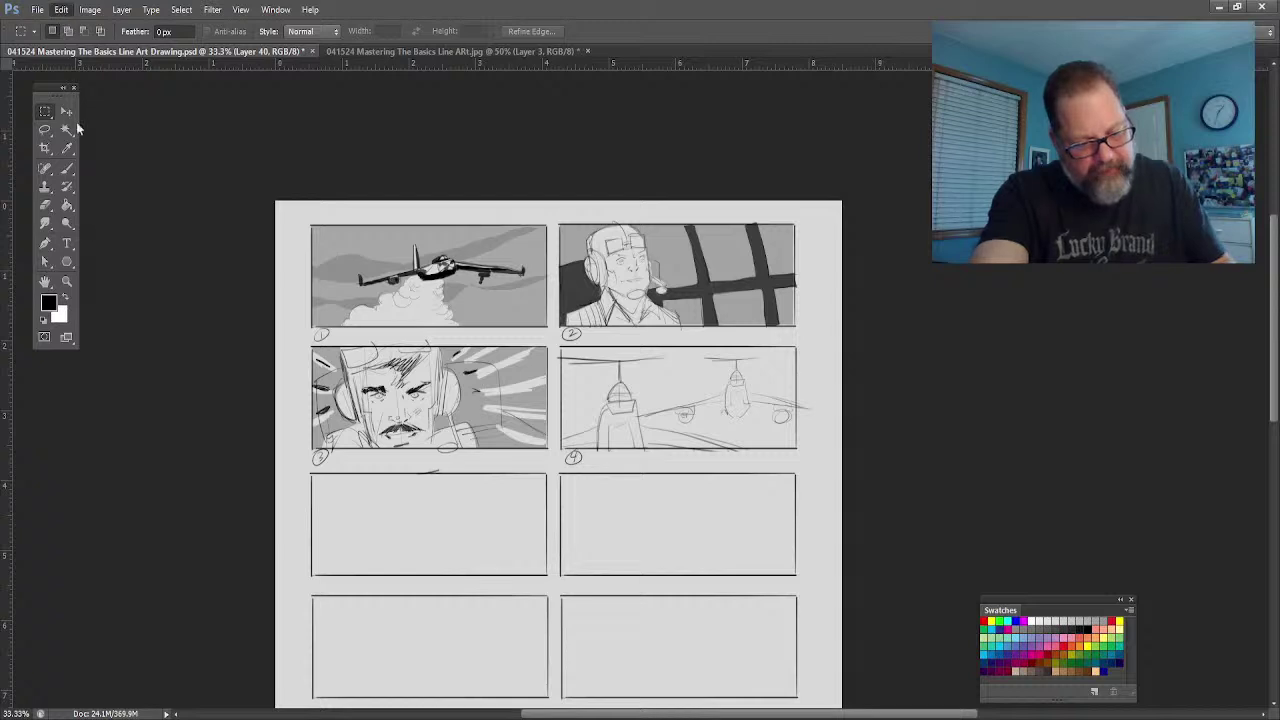
pyautogui.hotkey('ctrl', 't')
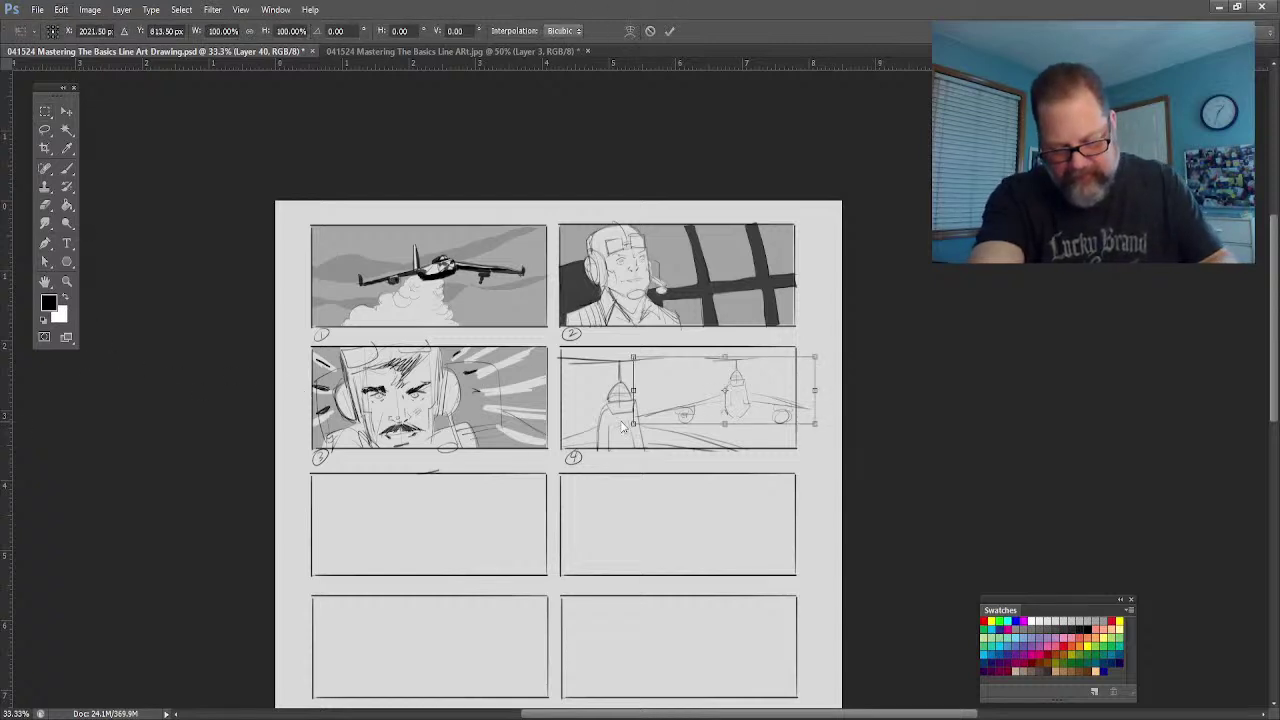
pyautogui.moveTo(630, 392); pyautogui.dragTo(667, 393)
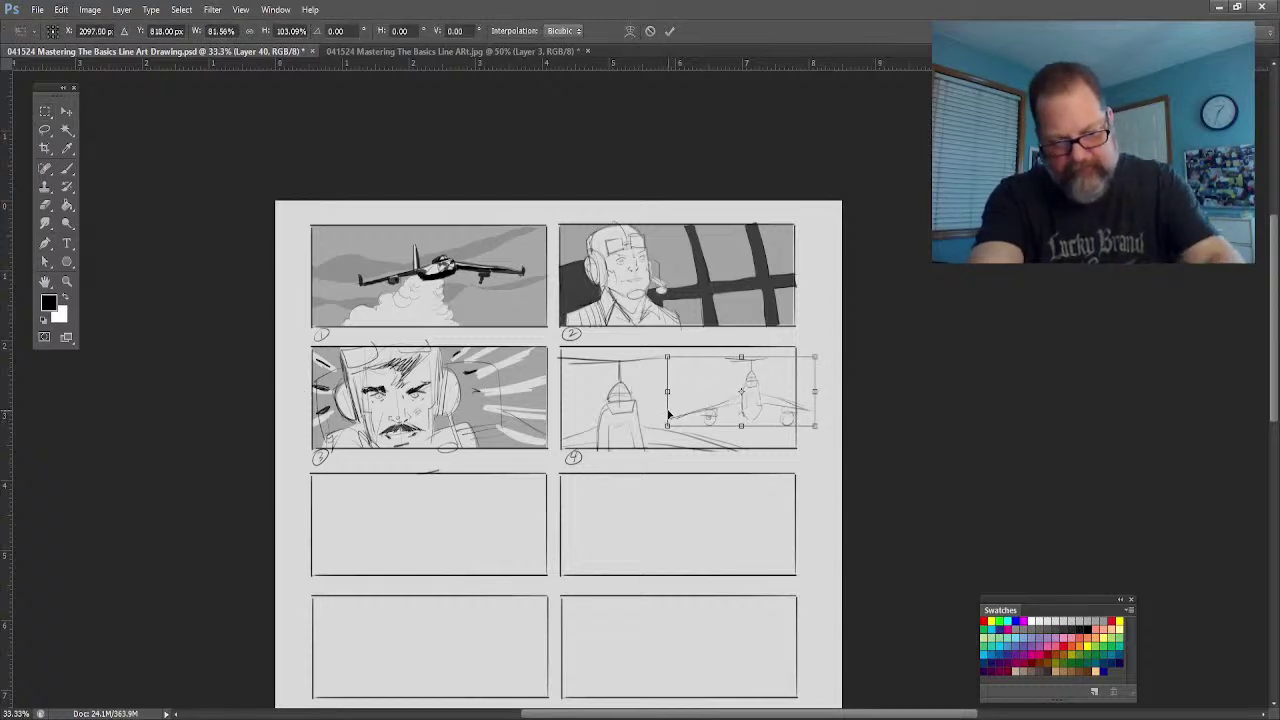
pyautogui.hotkey('ctrl', 'z')
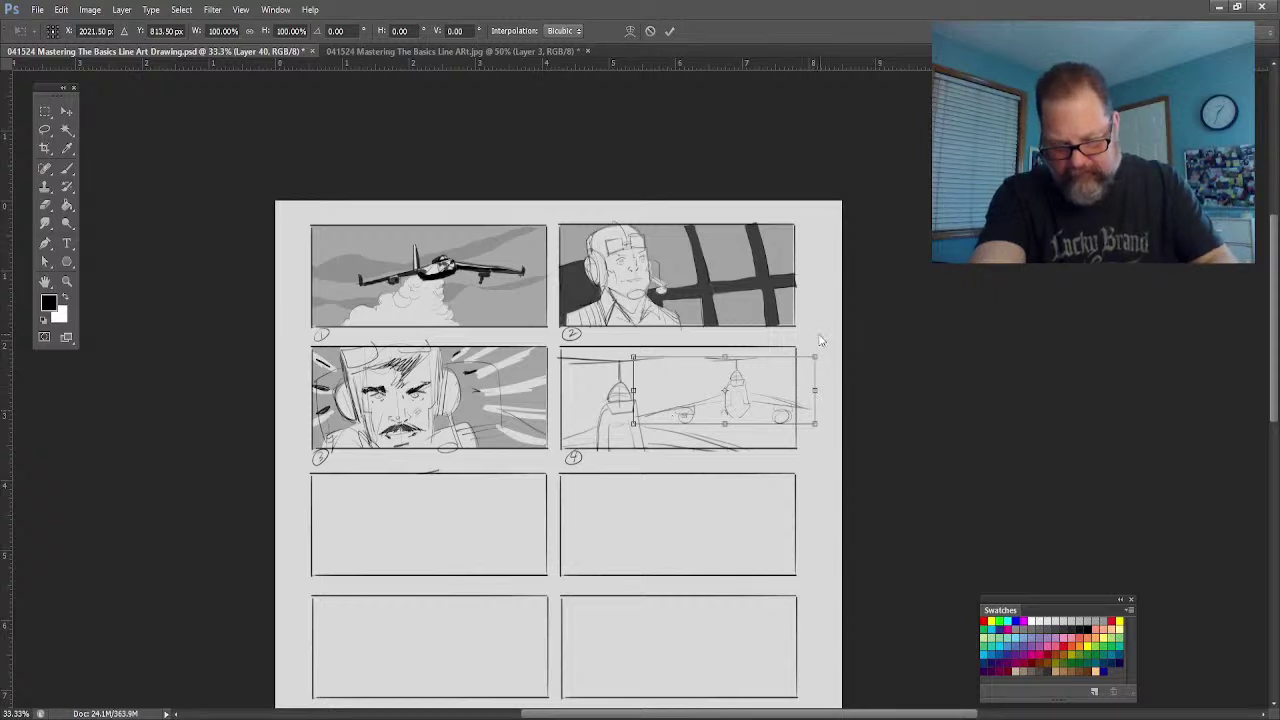
pyautogui.moveTo(815, 357); pyautogui.dragTo(771, 373)
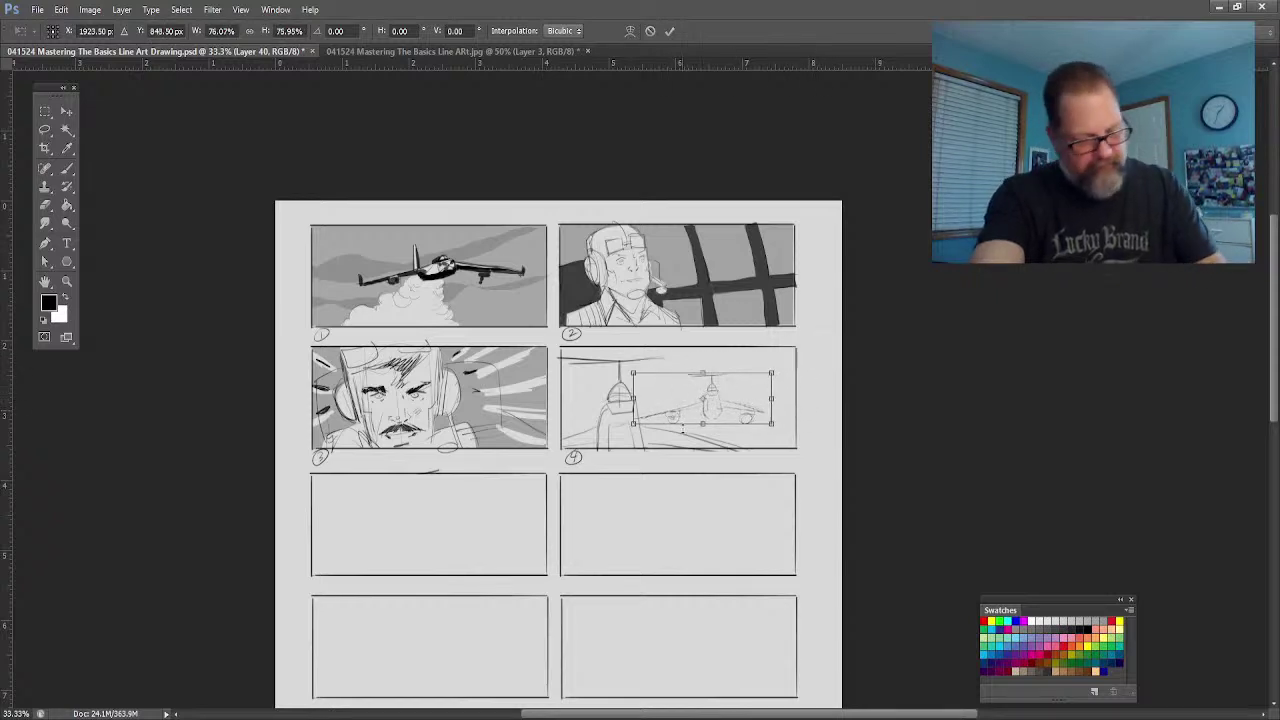
pyautogui.moveTo(690, 418); pyautogui.dragTo(717, 412)
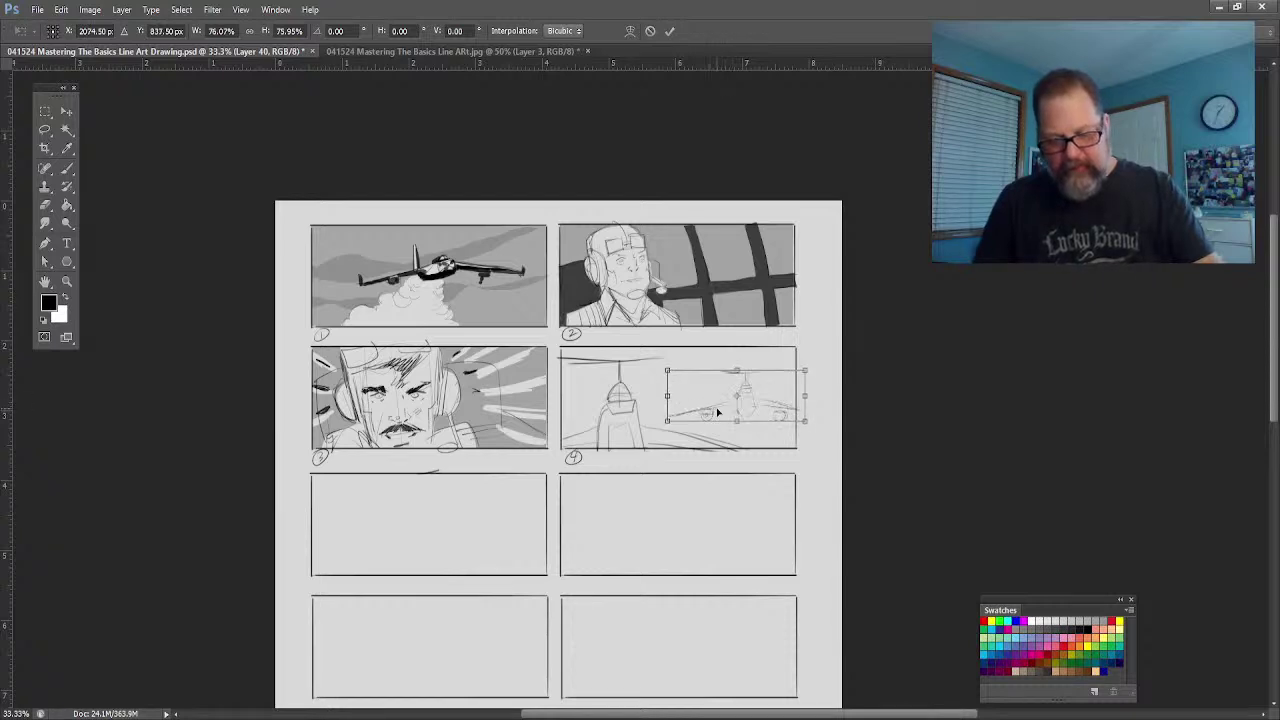
pyautogui.click(670, 31)
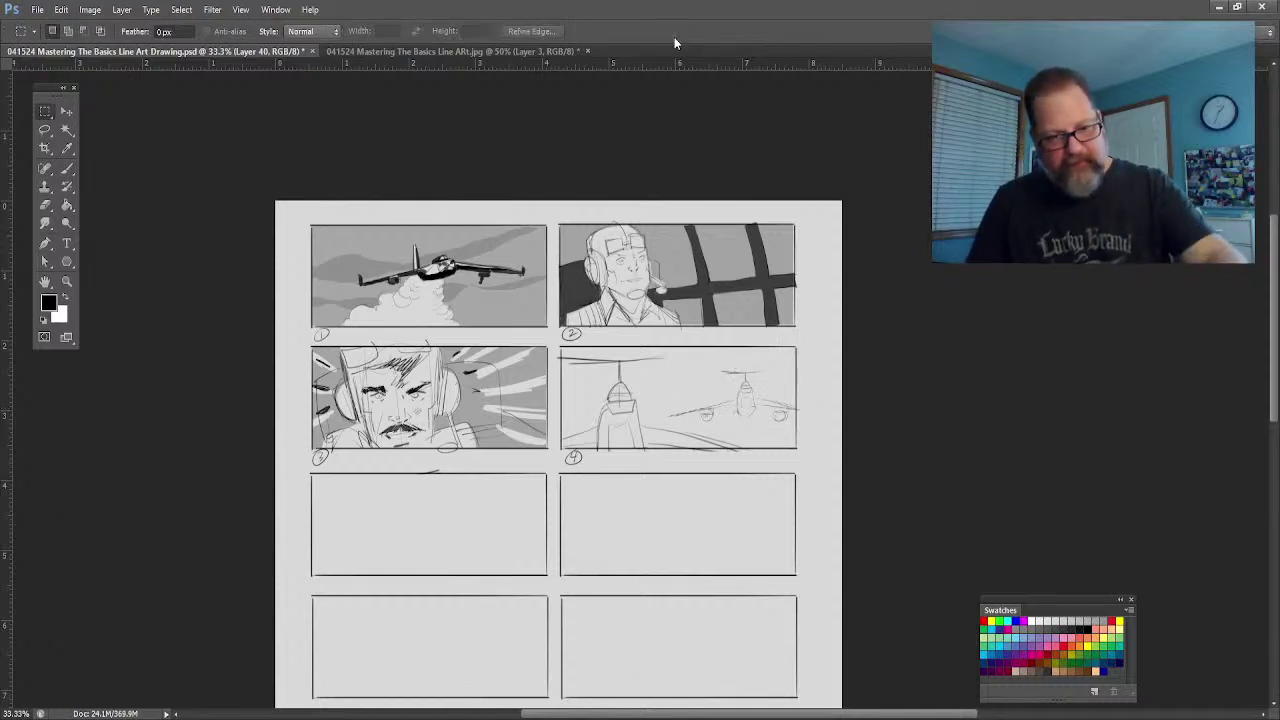
# Step: On a new layer, draw a solid black pilot figure inside the large aircraft's canopy, with sill lines beneath it
pyautogui.click(67, 281)
pyautogui.moveTo(740, 426); pyautogui.dragTo(803, 471)
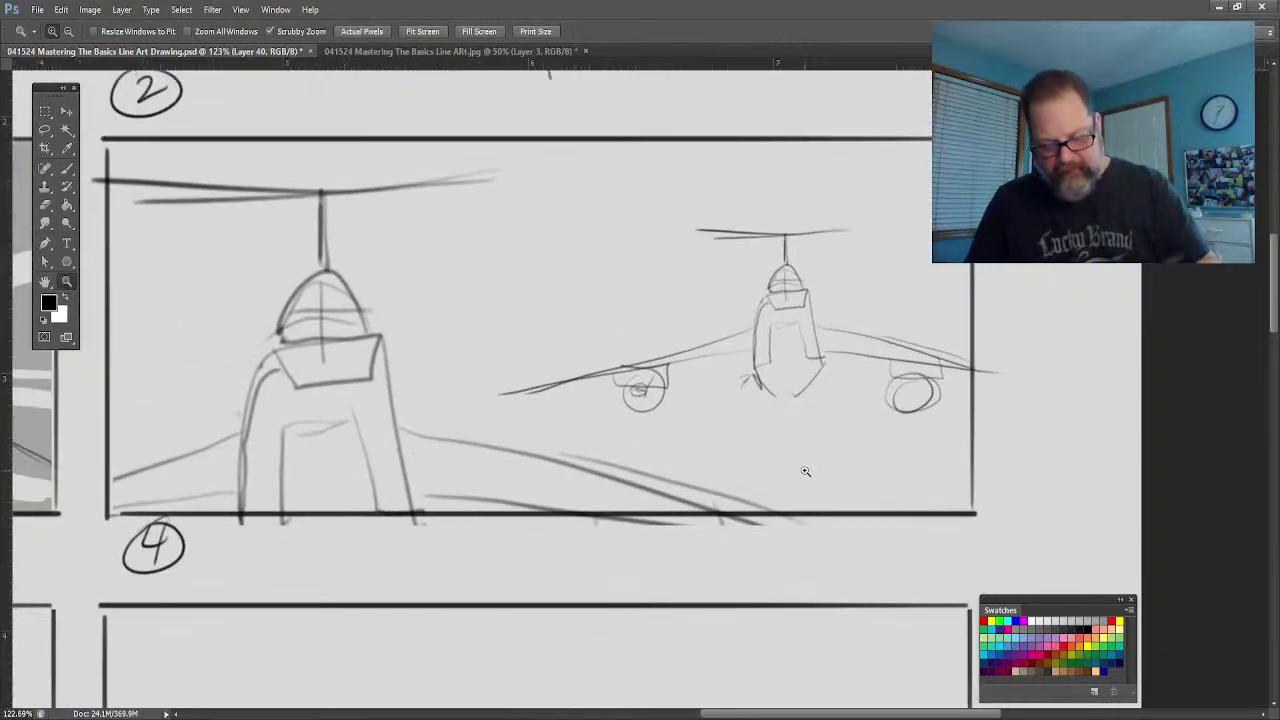
pyautogui.hscroll(-5, 640, 400)
pyautogui.hscroll(1, 640, 400)
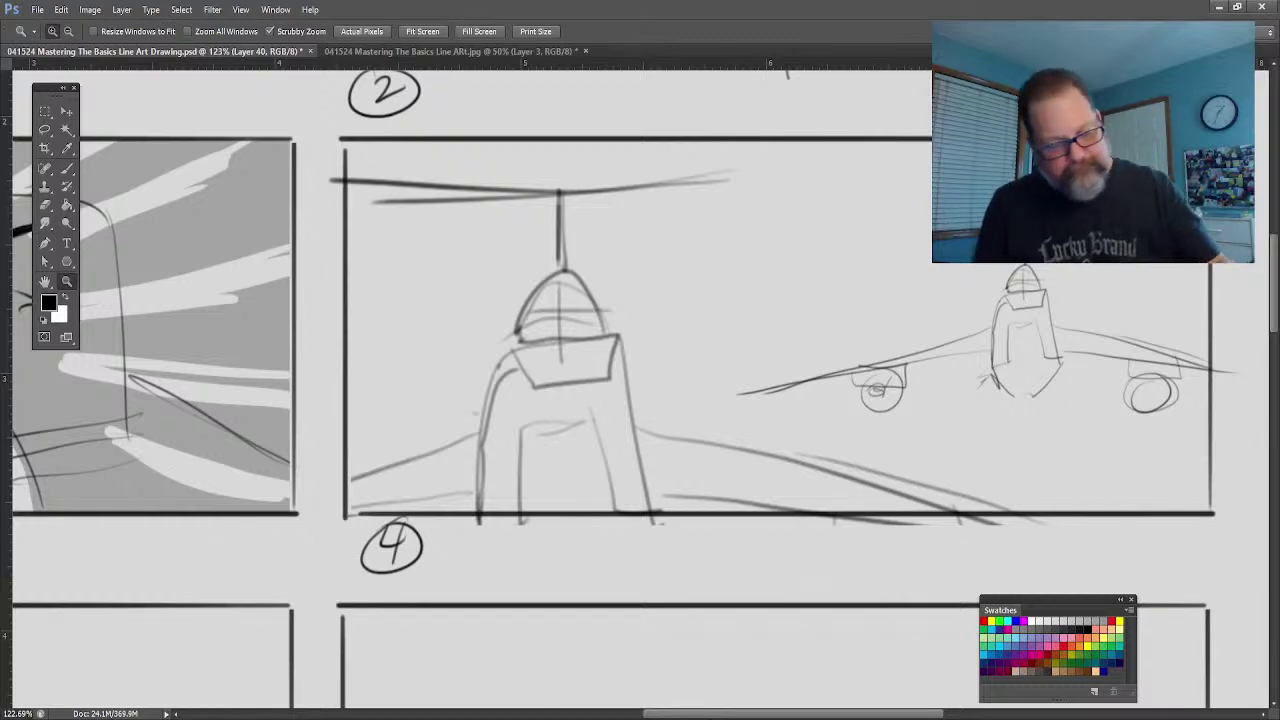
pyautogui.click(67, 168)
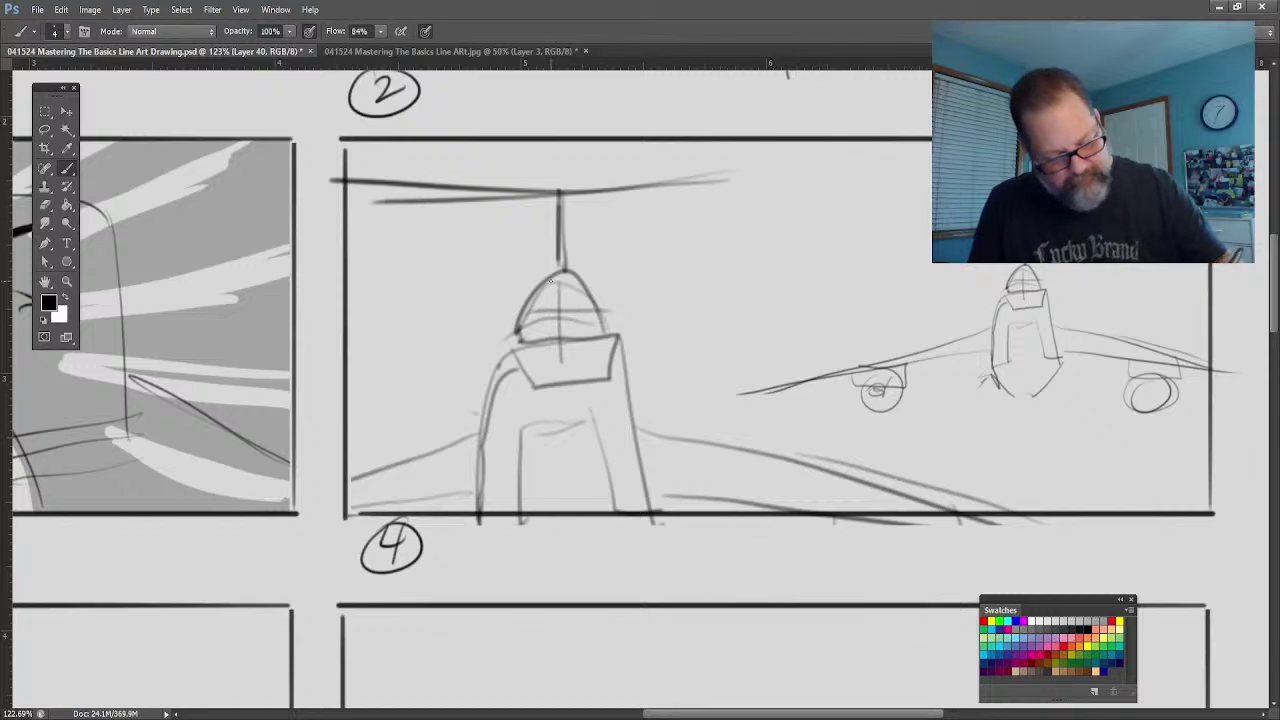
pyautogui.hotkey('ctrl', 'shift', 'alt', 'n')
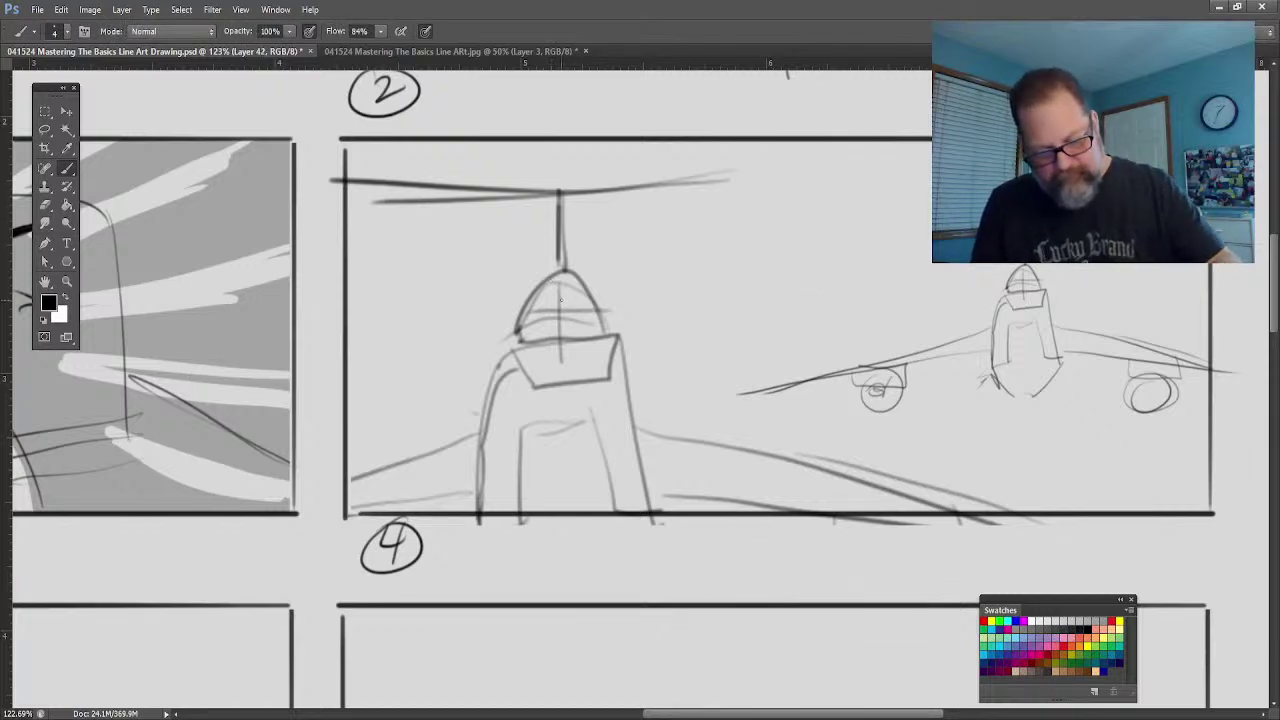
pyautogui.moveTo(561, 299)
pyautogui.mouseDown()
pyautogui.moveTo(566, 334)
pyautogui.moveTo(557, 308)
pyautogui.moveTo(559, 321)
pyautogui.moveTo(539, 318)
pyautogui.moveTo(580, 336)
pyautogui.moveTo(540, 323)
pyautogui.moveTo(510, 348)
pyautogui.mouseUp()
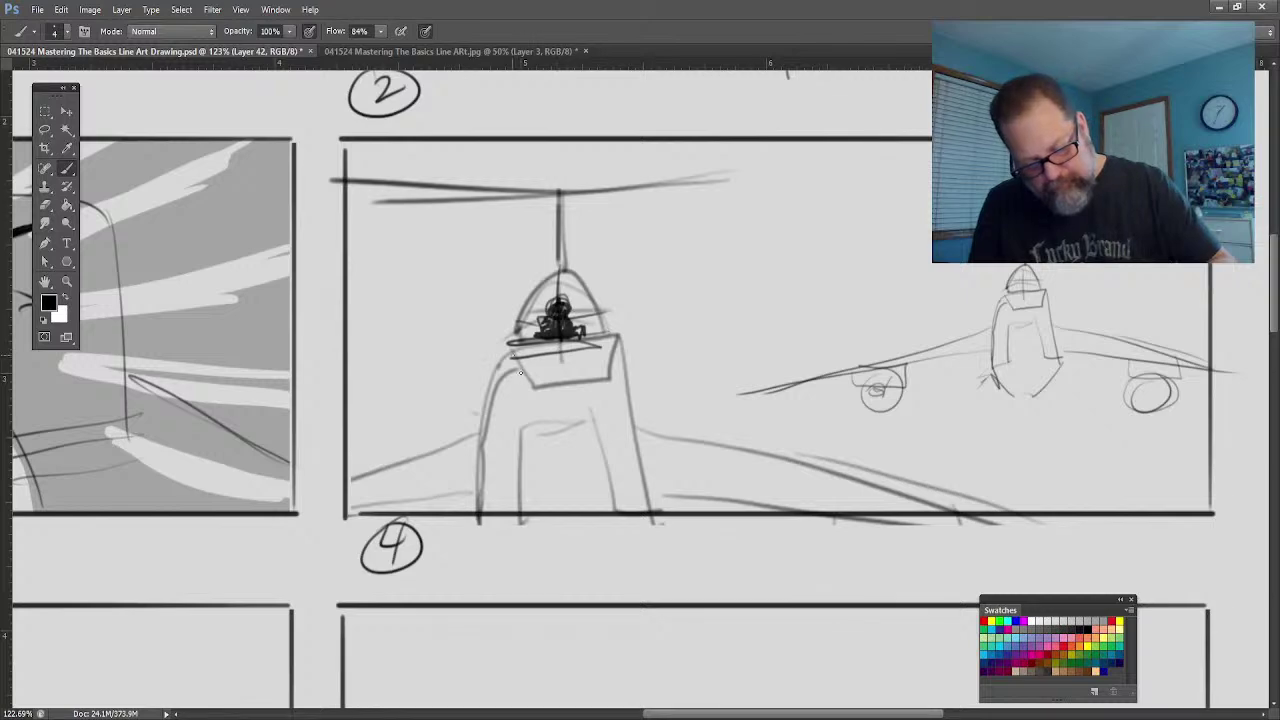
# Step: Hatch the trapezoid panel below the large aircraft's canopy with close black vertical strokes
pyautogui.moveTo(518, 352)
pyautogui.mouseDown()
pyautogui.moveTo(524, 386)
pyautogui.moveTo(554, 386)
pyautogui.mouseUp()
pyautogui.moveTo(558, 348); pyautogui.dragTo(568, 388)
pyautogui.moveTo(572, 346); pyautogui.dragTo(582, 388)
pyautogui.moveTo(586, 348); pyautogui.dragTo(596, 386)
pyautogui.moveTo(598, 354); pyautogui.dragTo(606, 382)
# Step: Hatch the wedge at the fuselage's lower right and the central nose panel of the large aircraft in black
pyautogui.moveTo(618, 474)
pyautogui.mouseDown()
pyautogui.moveTo(628, 506)
pyautogui.moveTo(646, 510)
pyautogui.moveTo(618, 514)
pyautogui.mouseUp()
pyautogui.moveTo(614, 494); pyautogui.dragTo(612, 514)
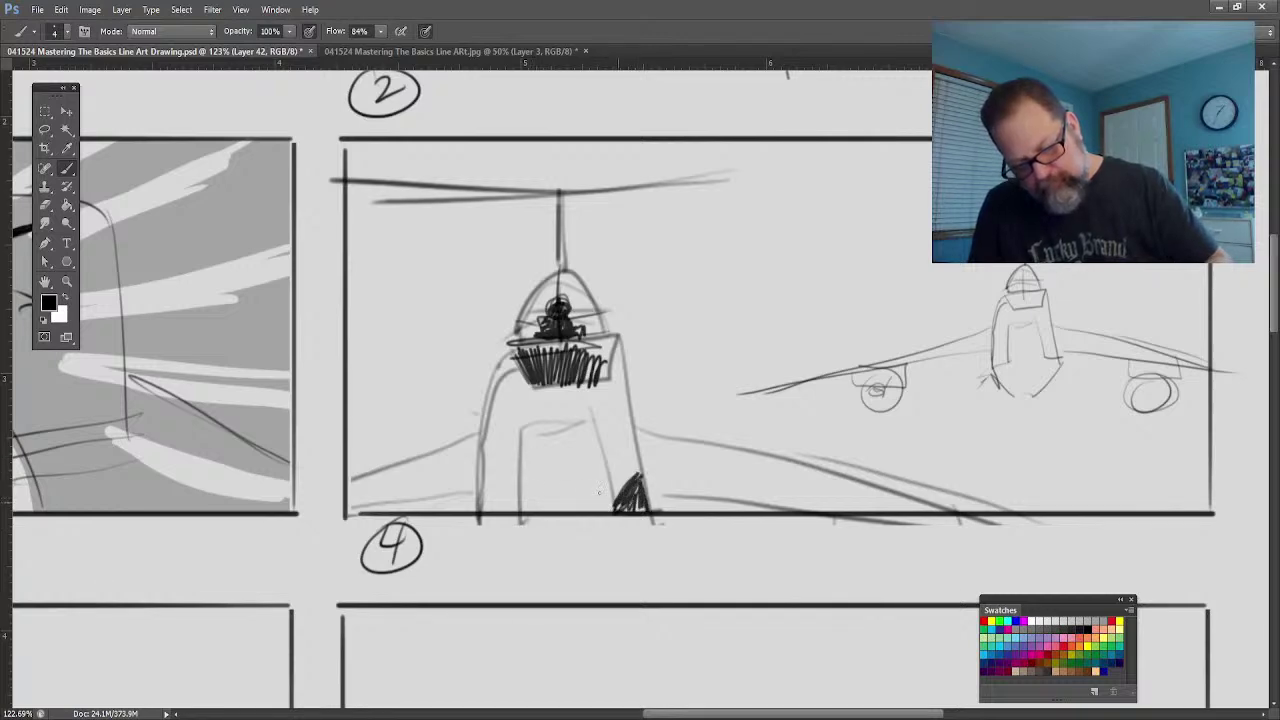
pyautogui.moveTo(594, 437)
pyautogui.mouseDown()
pyautogui.moveTo(602, 499)
pyautogui.moveTo(585, 425)
pyautogui.moveTo(575, 474)
pyautogui.moveTo(566, 431)
pyautogui.moveTo(570, 514)
pyautogui.mouseUp()
pyautogui.moveTo(558, 438); pyautogui.dragTo(556, 514)
pyautogui.moveTo(544, 432); pyautogui.dragTo(540, 510)
pyautogui.moveTo(528, 444); pyautogui.dragTo(524, 512)
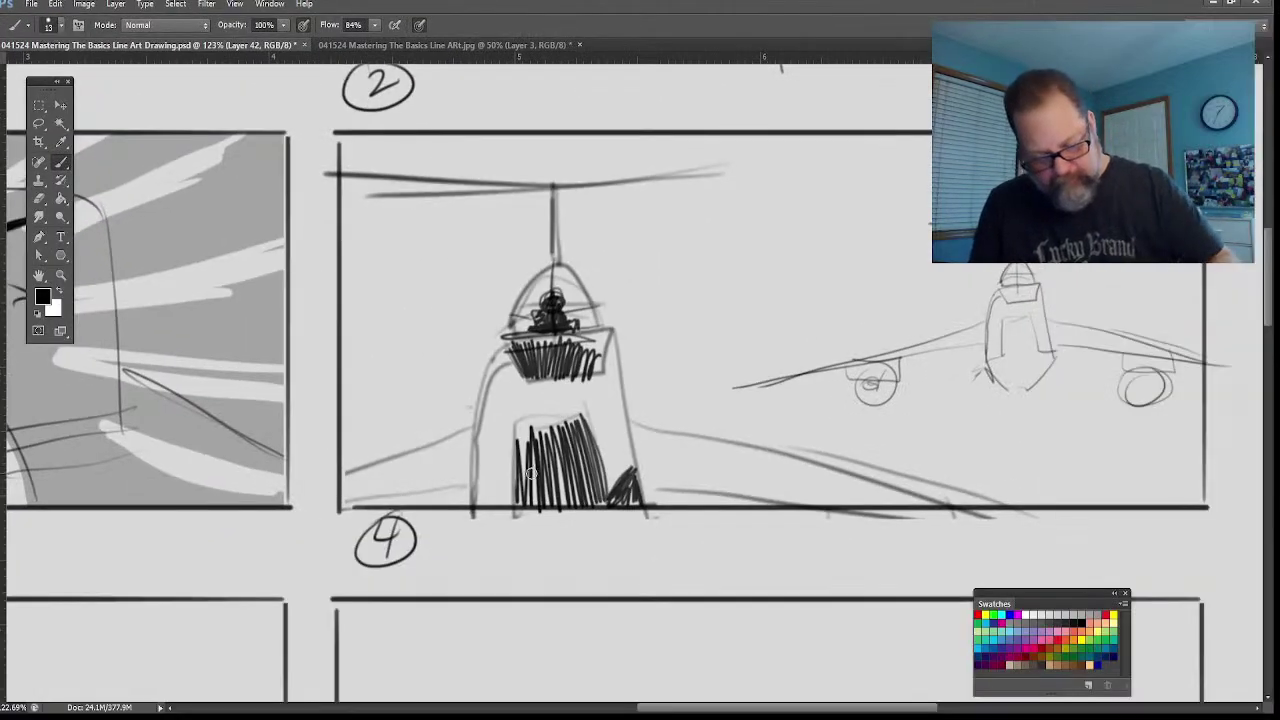
# Step: With a 13 px brush, fill the large aircraft's central nose panel and the panel below its canopy solid black
pyautogui.moveTo(637, 578); pyautogui.dragTo(632, 659)
pyautogui.moveTo(528, 464); pyautogui.dragTo(552, 508)
pyautogui.moveTo(548, 430)
pyautogui.mouseDown()
pyautogui.moveTo(572, 508)
pyautogui.moveTo(590, 508)
pyautogui.moveTo(596, 491)
pyautogui.mouseUp()
pyautogui.moveTo(586, 418); pyautogui.dragTo(580, 495)
pyautogui.moveTo(540, 416); pyautogui.dragTo(548, 495)
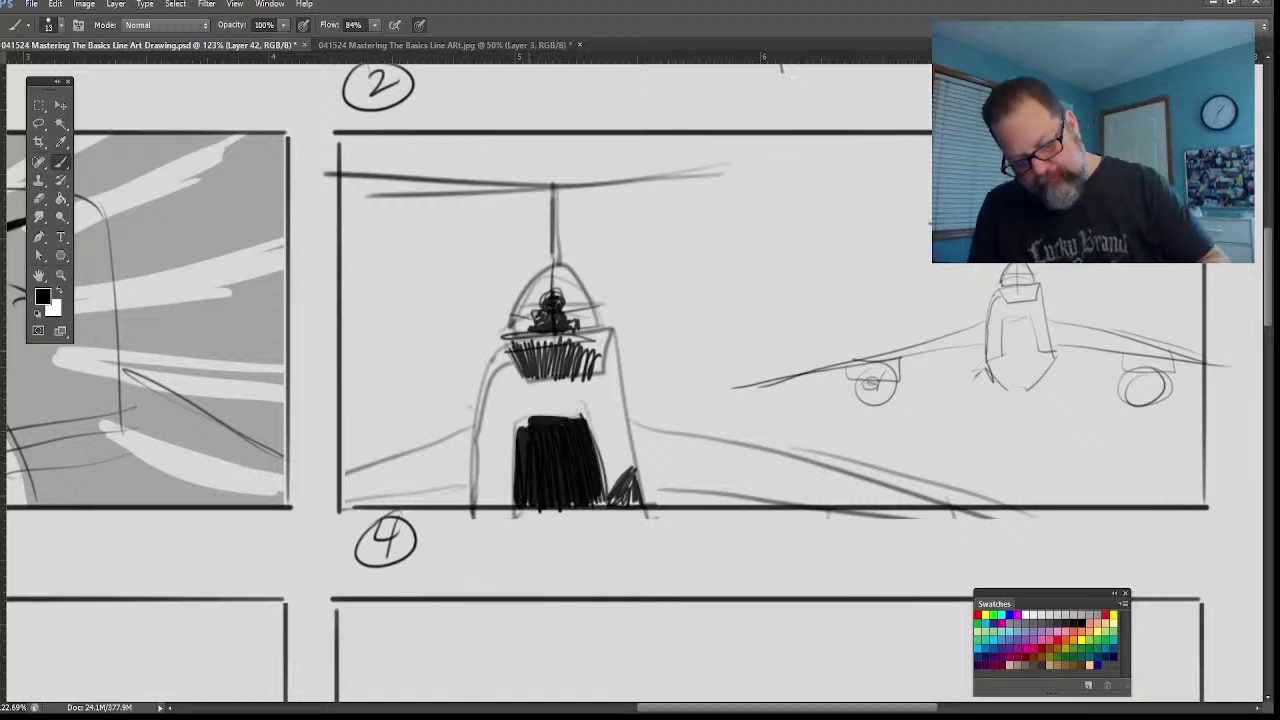
pyautogui.moveTo(563, 354)
pyautogui.mouseDown()
pyautogui.moveTo(527, 371)
pyautogui.moveTo(509, 340)
pyautogui.moveTo(582, 371)
pyautogui.moveTo(592, 357)
pyautogui.moveTo(546, 360)
pyautogui.mouseUp()
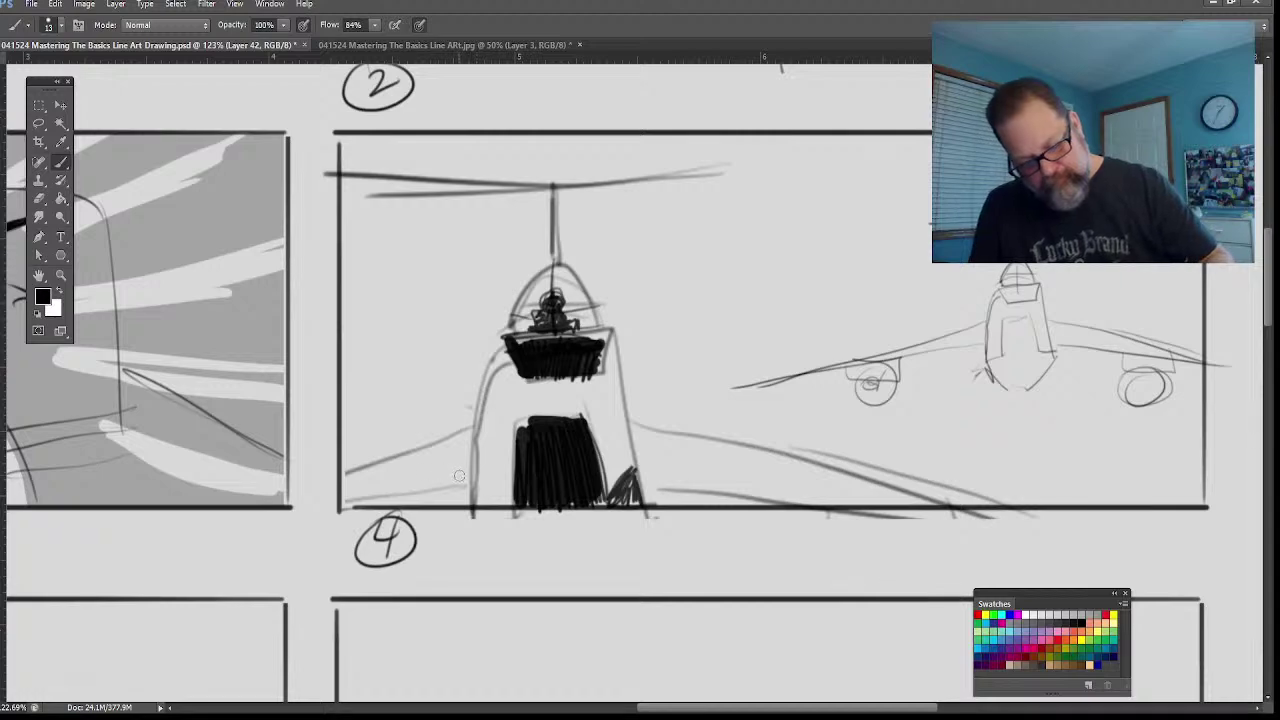
# Step: Paint the large aircraft's lower fuselage sides and the undersides of both wings black along panel 4's lower border
pyautogui.moveTo(470, 470)
pyautogui.mouseDown()
pyautogui.moveTo(364, 494)
pyautogui.moveTo(474, 478)
pyautogui.moveTo(390, 494)
pyautogui.moveTo(462, 486)
pyautogui.moveTo(502, 498)
pyautogui.moveTo(470, 502)
pyautogui.mouseUp()
pyautogui.moveTo(648, 512)
pyautogui.mouseDown()
pyautogui.moveTo(664, 484)
pyautogui.moveTo(618, 490)
pyautogui.mouseUp()
pyautogui.moveTo(500, 500)
pyautogui.mouseDown()
pyautogui.moveTo(480, 478)
pyautogui.moveTo(500, 504)
pyautogui.mouseUp()
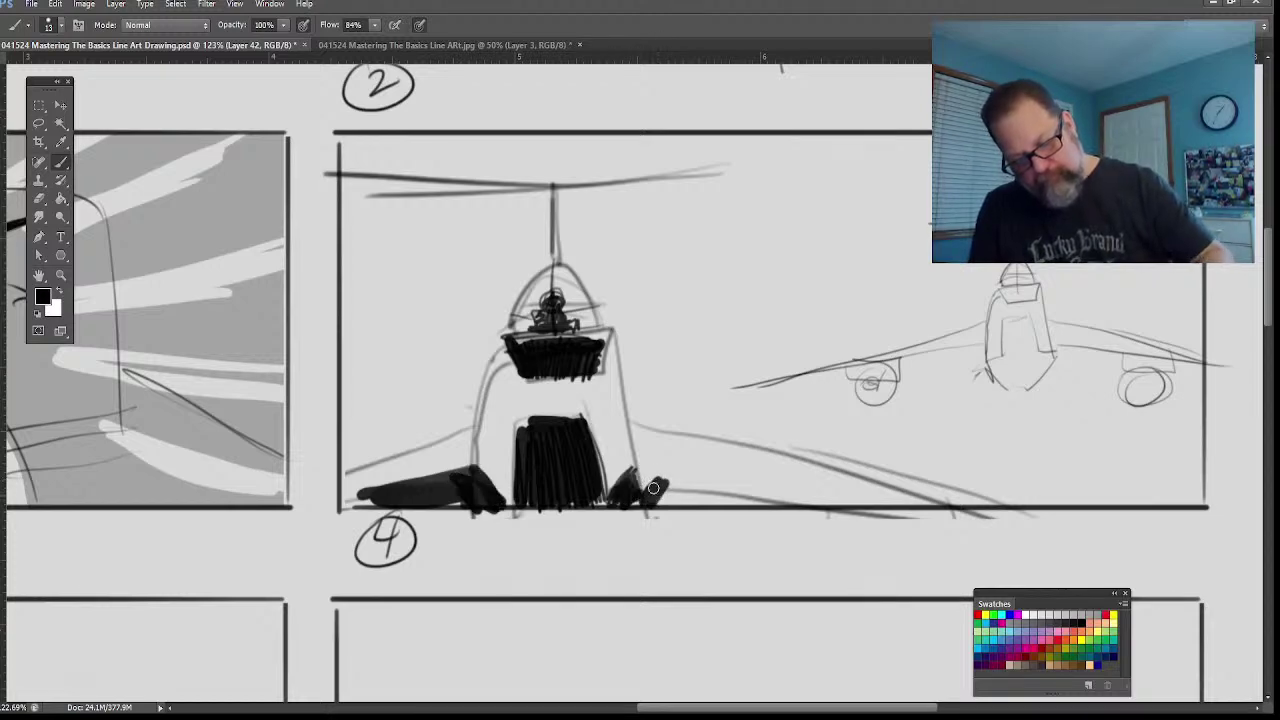
pyautogui.moveTo(655, 490); pyautogui.dragTo(783, 507)
pyautogui.moveTo(760, 502); pyautogui.dragTo(850, 503)
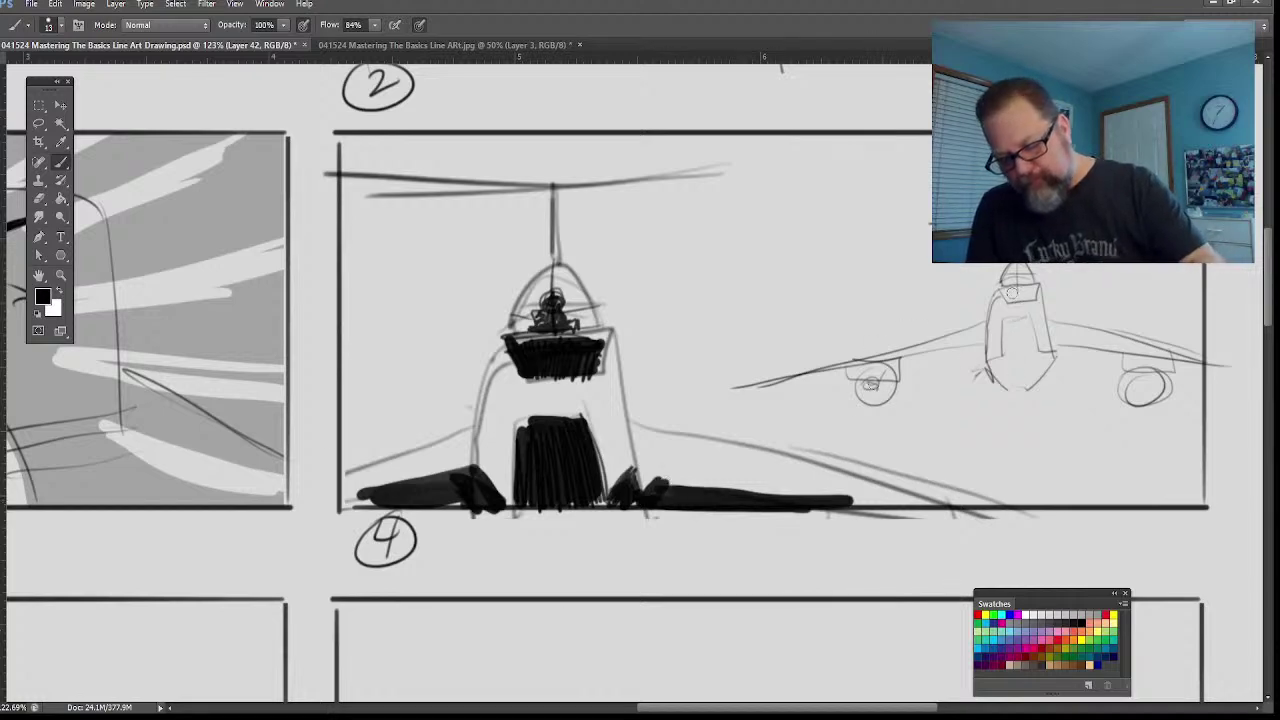
# Step: Black in the small aircraft's pilot, under-canopy panel, nose and lower fuselage, plus its left-hand wing underside and engine pod
pyautogui.moveTo(1014, 296); pyautogui.dragTo(1020, 295)
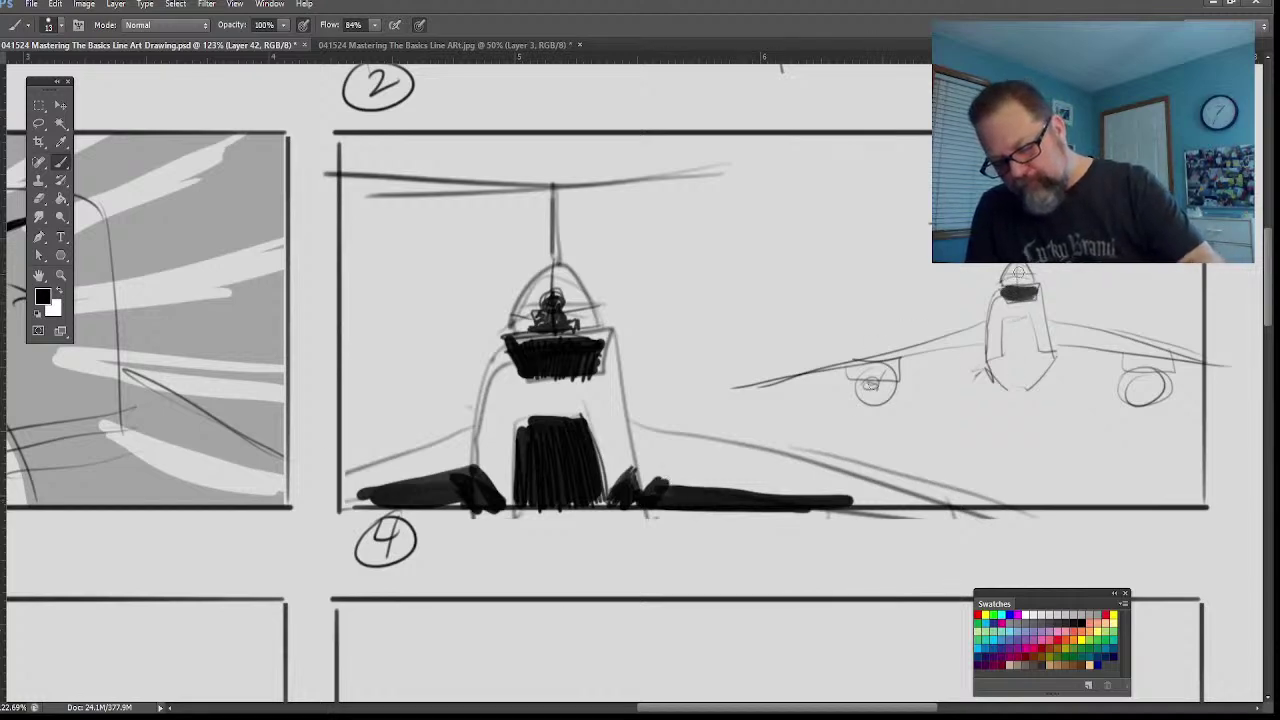
pyautogui.moveTo(1026, 300)
pyautogui.mouseDown()
pyautogui.moveTo(1022, 384)
pyautogui.moveTo(990, 362)
pyautogui.mouseUp()
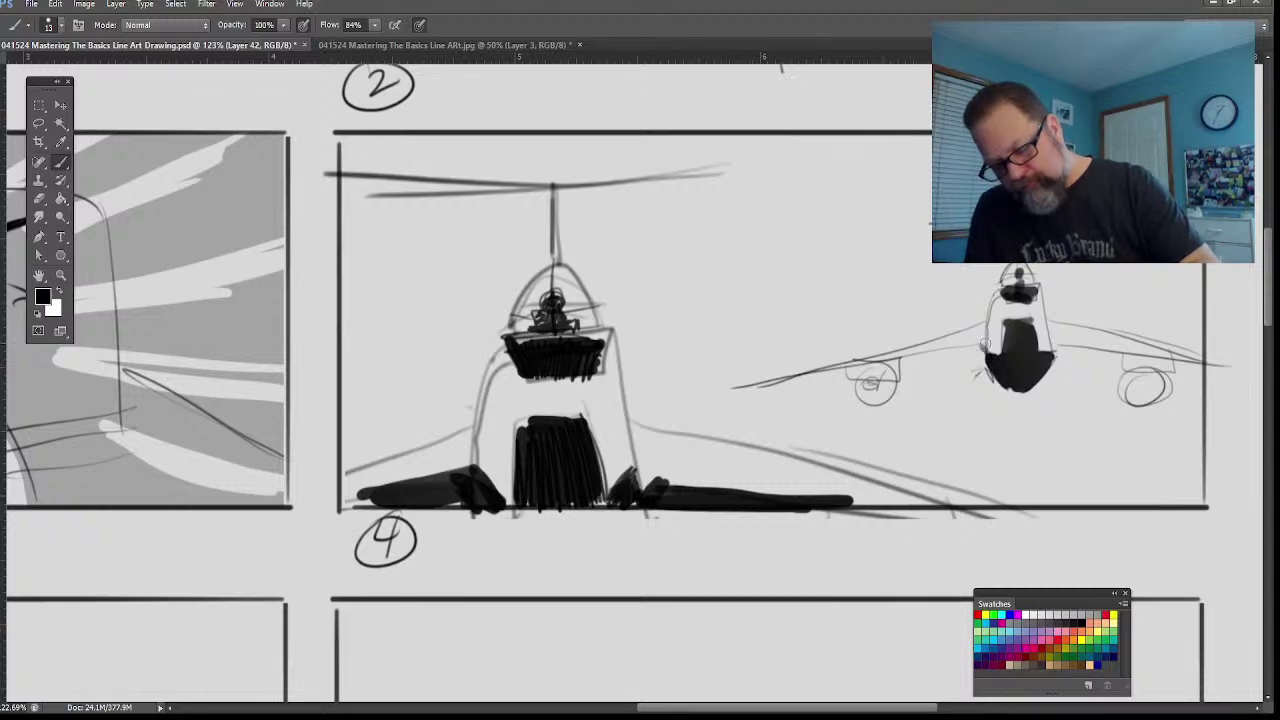
pyautogui.moveTo(985, 344)
pyautogui.mouseDown()
pyautogui.moveTo(899, 360)
pyautogui.moveTo(990, 352)
pyautogui.moveTo(926, 353)
pyautogui.moveTo(976, 336)
pyautogui.moveTo(892, 355)
pyautogui.moveTo(890, 373)
pyautogui.moveTo(865, 382)
pyautogui.moveTo(750, 386)
pyautogui.mouseUp()
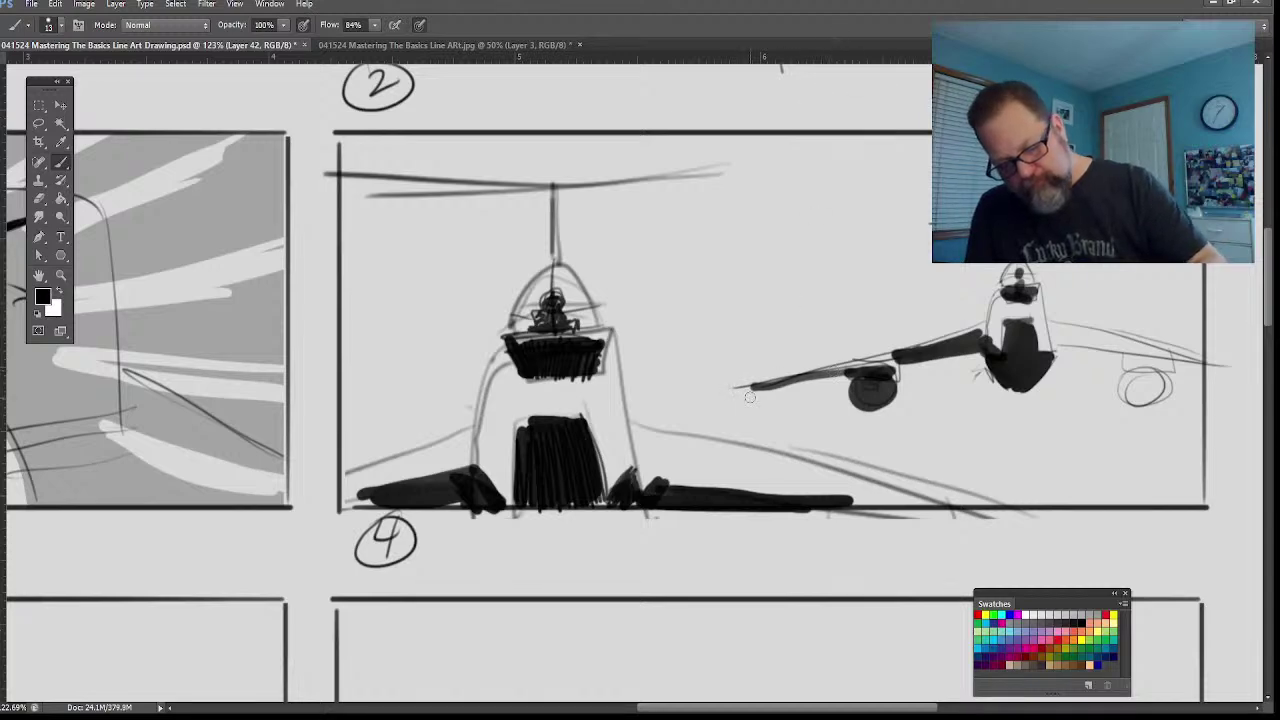
# Step: Black in the rest of the small aircraft's wing undersides and right-hand engine pod, add a left wingtip fin, and put highlights in both pods
pyautogui.moveTo(749, 408)
pyautogui.mouseDown()
pyautogui.moveTo(748, 358)
pyautogui.moveTo(815, 374)
pyautogui.mouseUp()
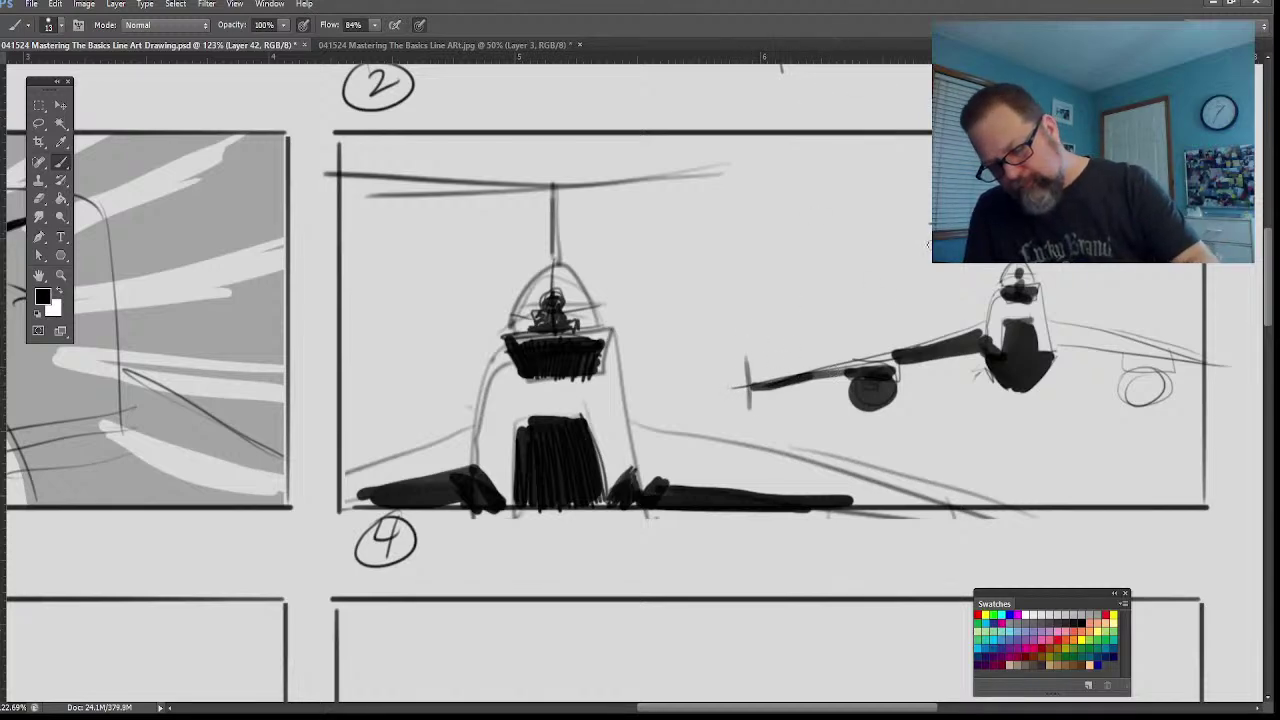
pyautogui.moveTo(1062, 341)
pyautogui.mouseDown()
pyautogui.moveTo(1196, 364)
pyautogui.moveTo(1123, 360)
pyautogui.moveTo(1158, 384)
pyautogui.moveTo(1126, 380)
pyautogui.moveTo(1146, 404)
pyautogui.moveTo(1140, 386)
pyautogui.mouseUp()
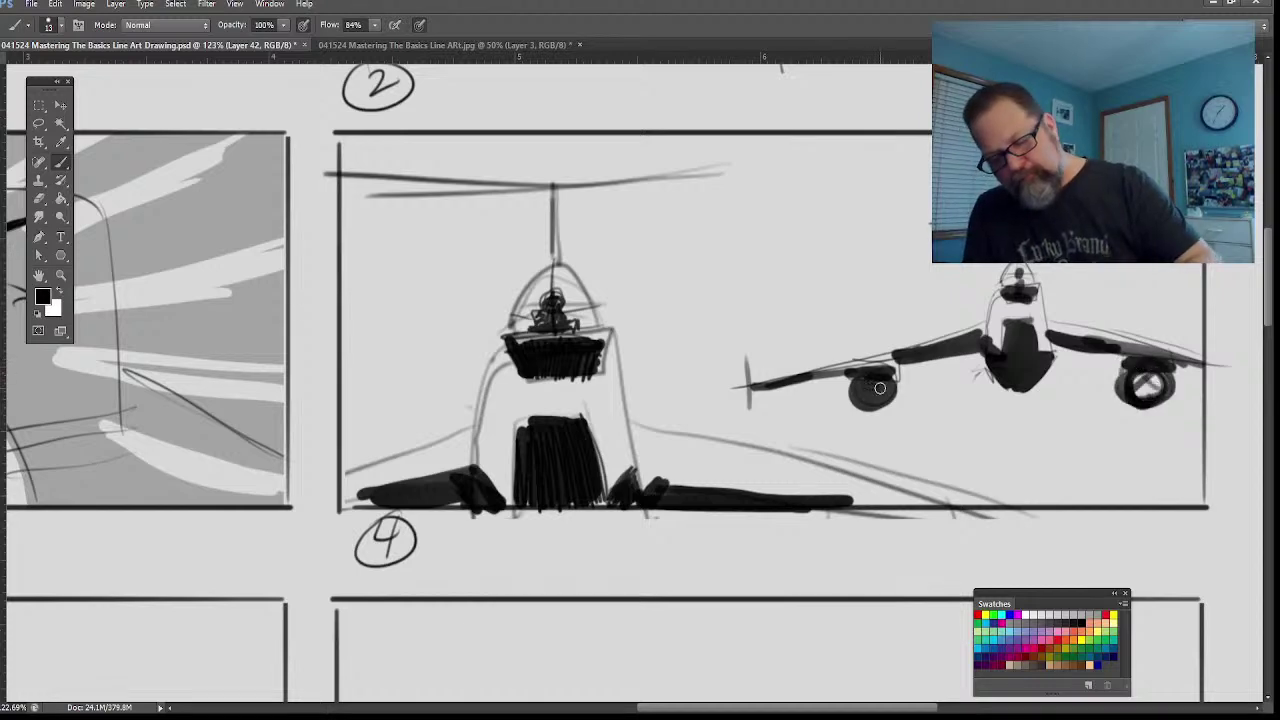
pyautogui.moveTo(1205, 361); pyautogui.dragTo(1048, 335)
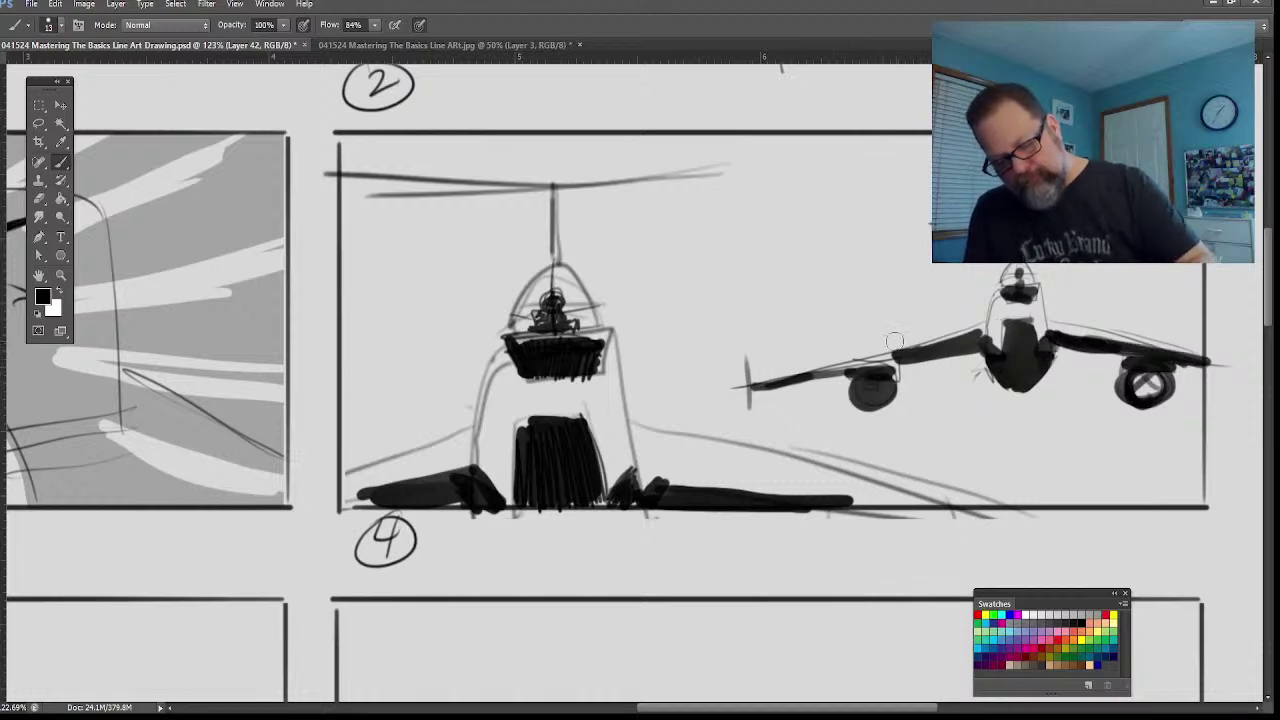
pyautogui.moveTo(860, 372)
pyautogui.mouseDown()
pyautogui.moveTo(868, 398)
pyautogui.moveTo(884, 386)
pyautogui.moveTo(862, 368)
pyautogui.moveTo(868, 398)
pyautogui.moveTo(855, 392)
pyautogui.mouseUp()
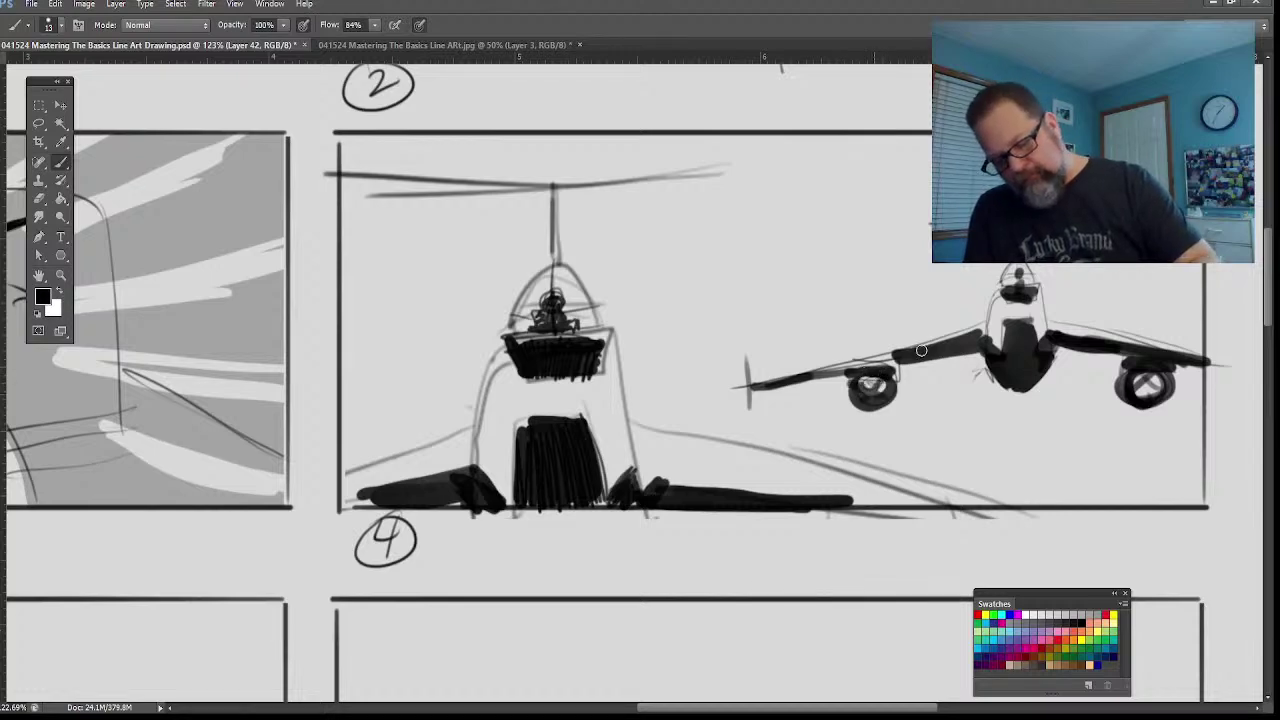
pyautogui.moveTo(930, 348); pyautogui.dragTo(862, 374)
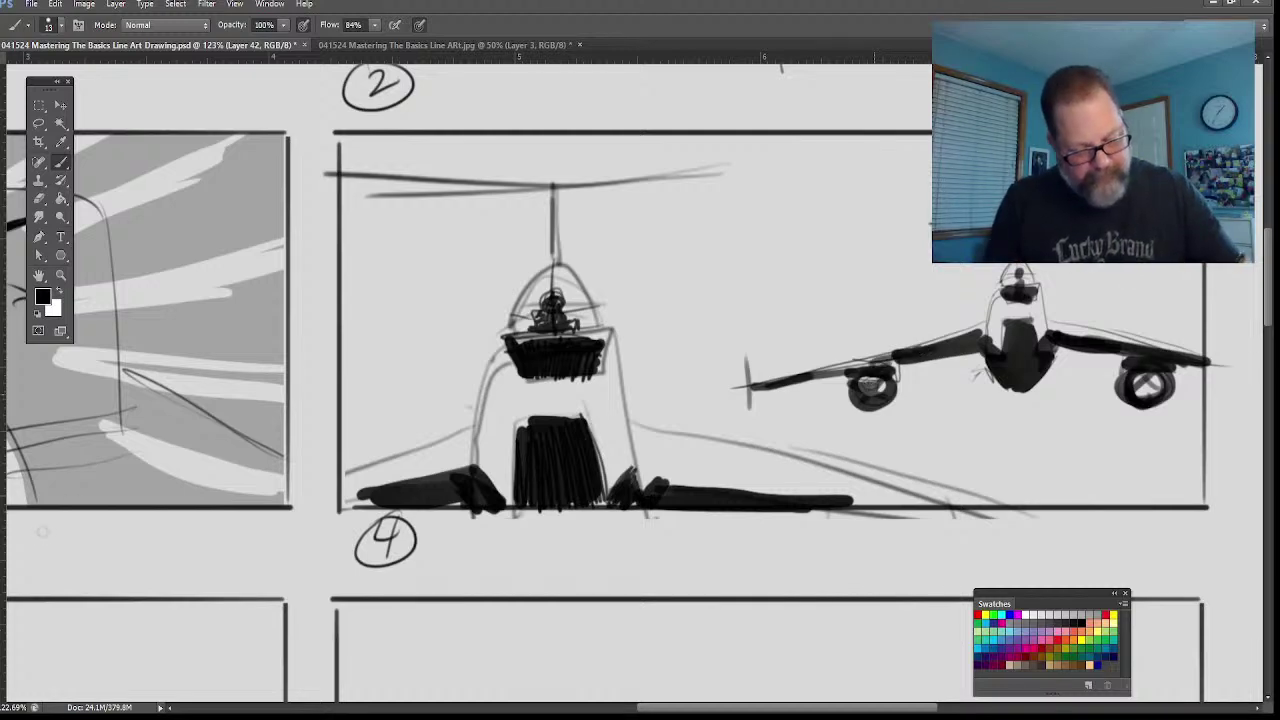
# Step: Duplicate Layer 38 and fill a rectangular selection matching panel 4's frame on the copy as a flat grey tone
pyautogui.hotkey('ctrl', 'z')
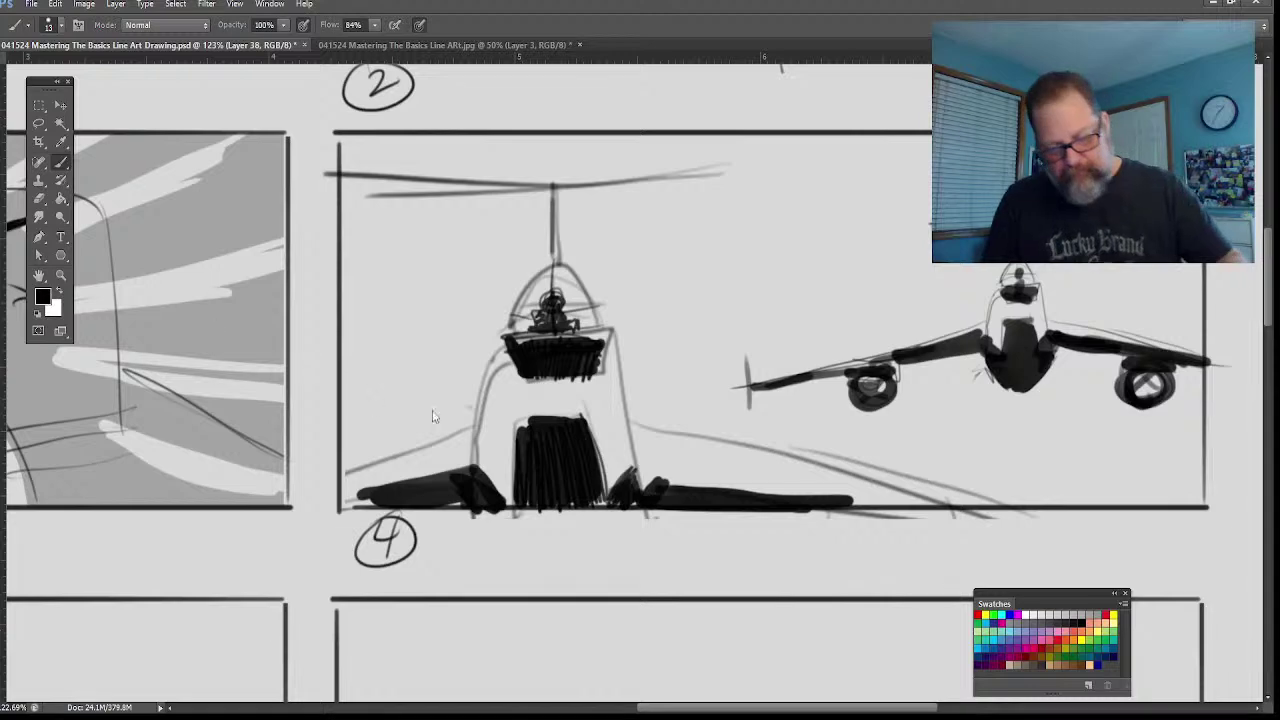
pyautogui.hotkey('ctrl', 'j')
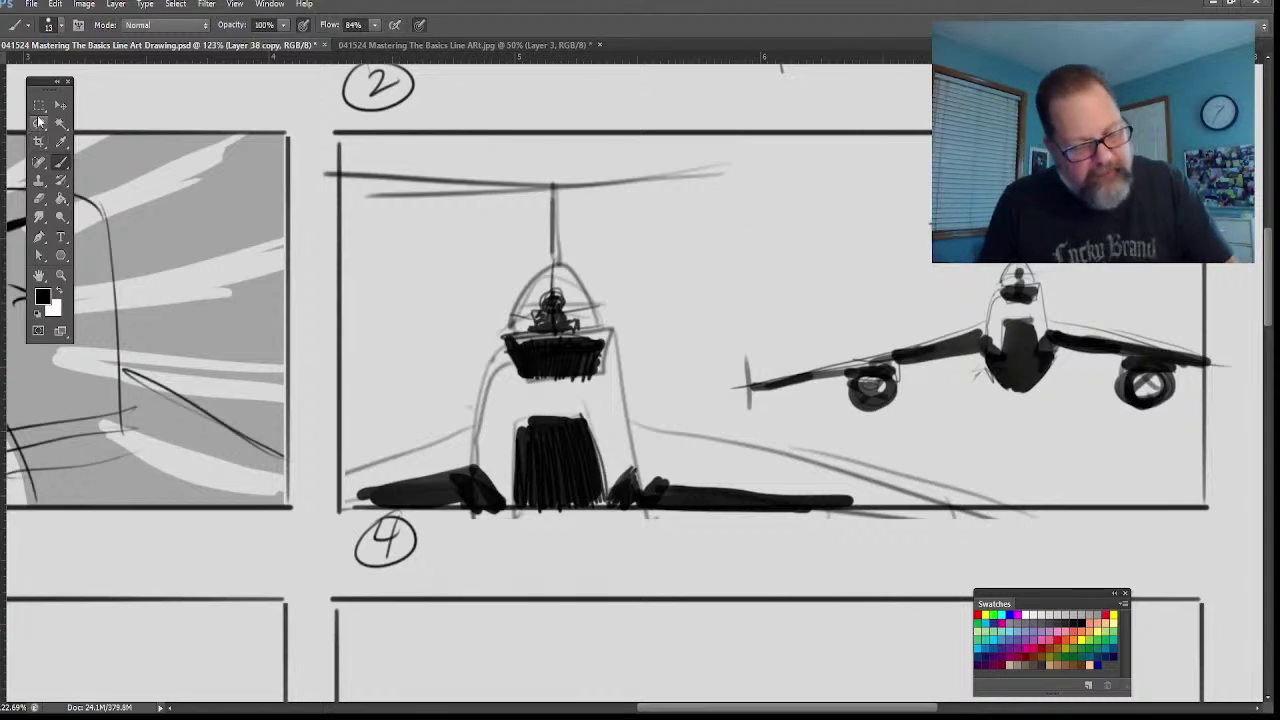
pyautogui.click(39, 105)
pyautogui.moveTo(340, 132); pyautogui.dragTo(1196, 507)
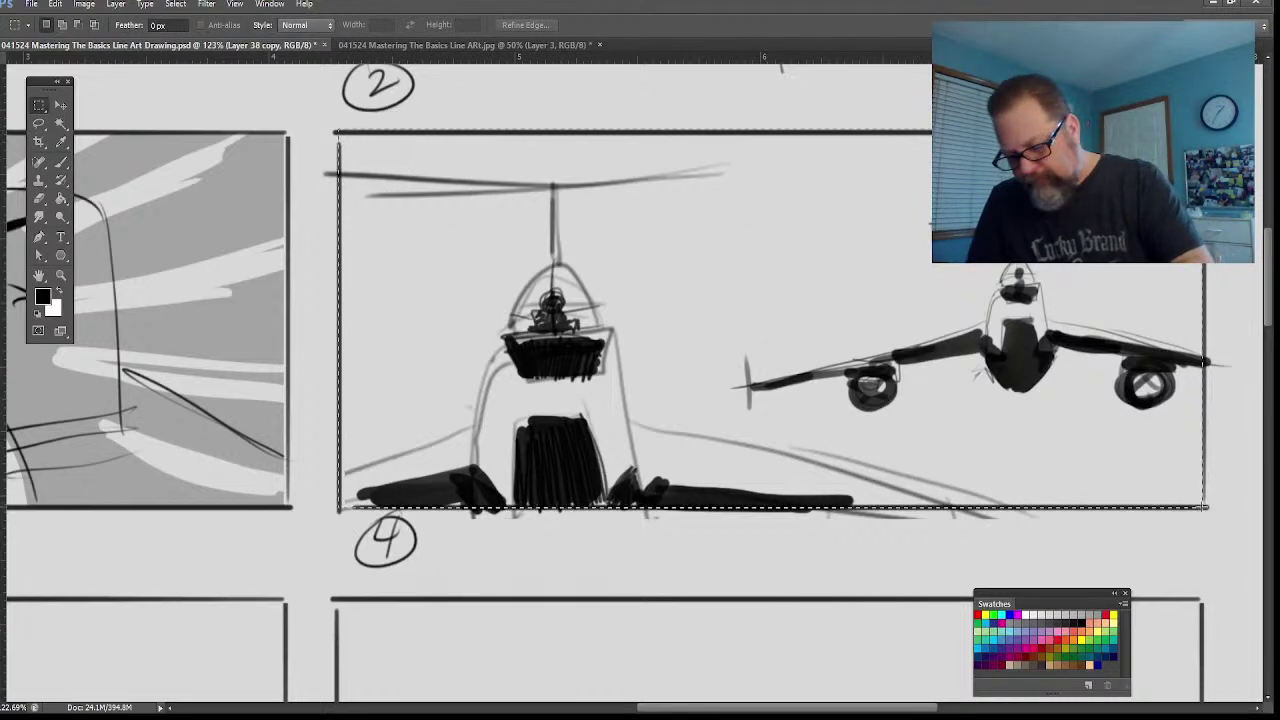
pyautogui.click(61, 198)
pyautogui.click(455, 348)
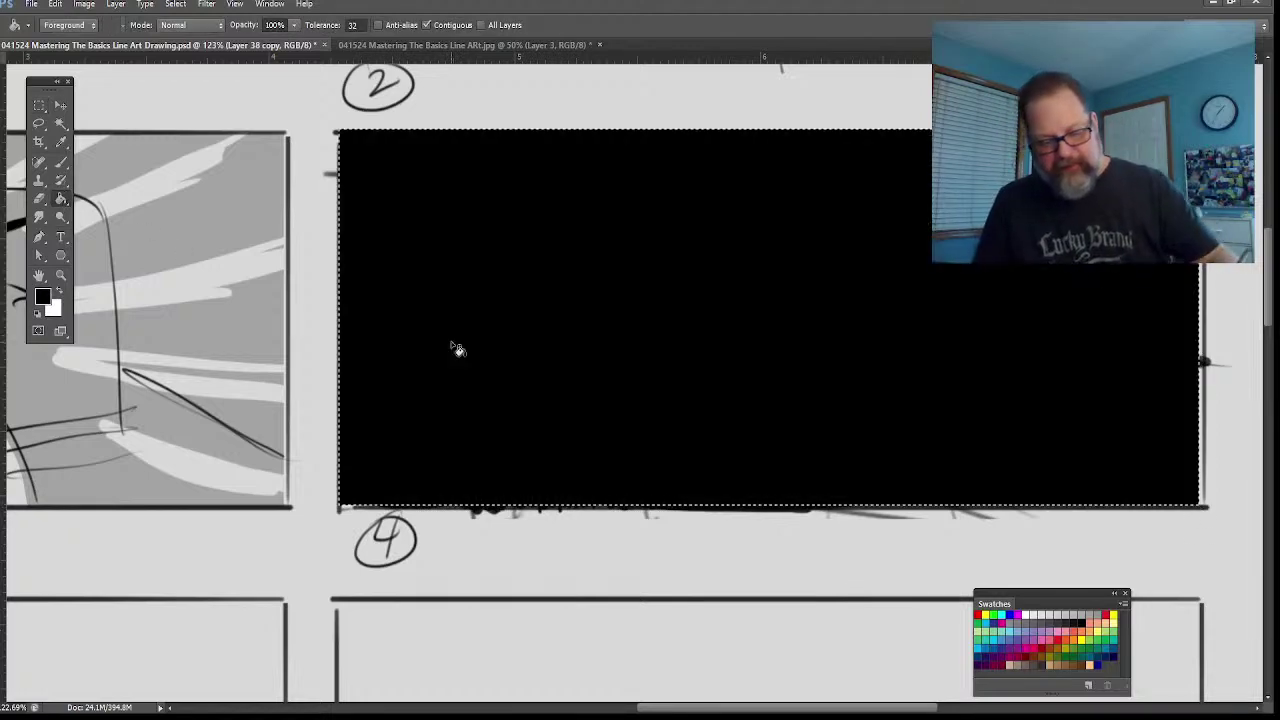
pyautogui.hotkey('ctrl', 'z')
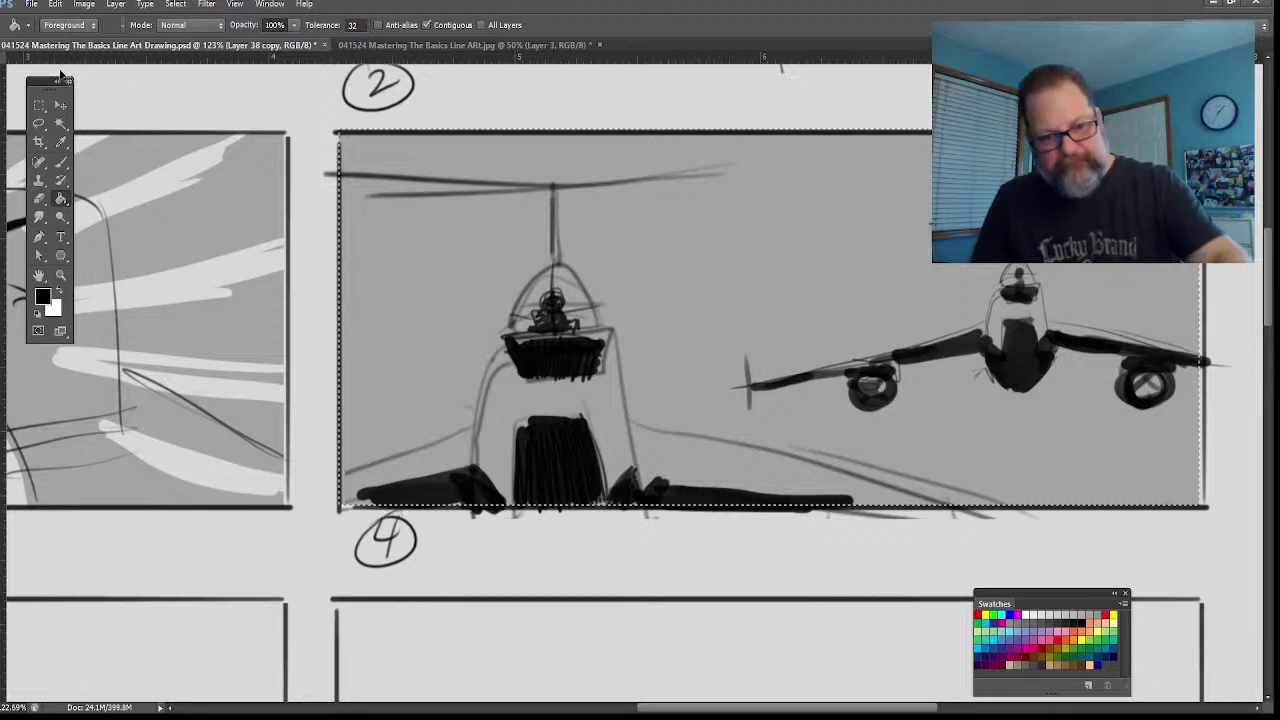
pyautogui.hotkey('ctrl', 'd')
# Step: Lasso the large aircraft's canopy, fuselage and wings and delete the grey tone inside that outline
pyautogui.click(39, 123)
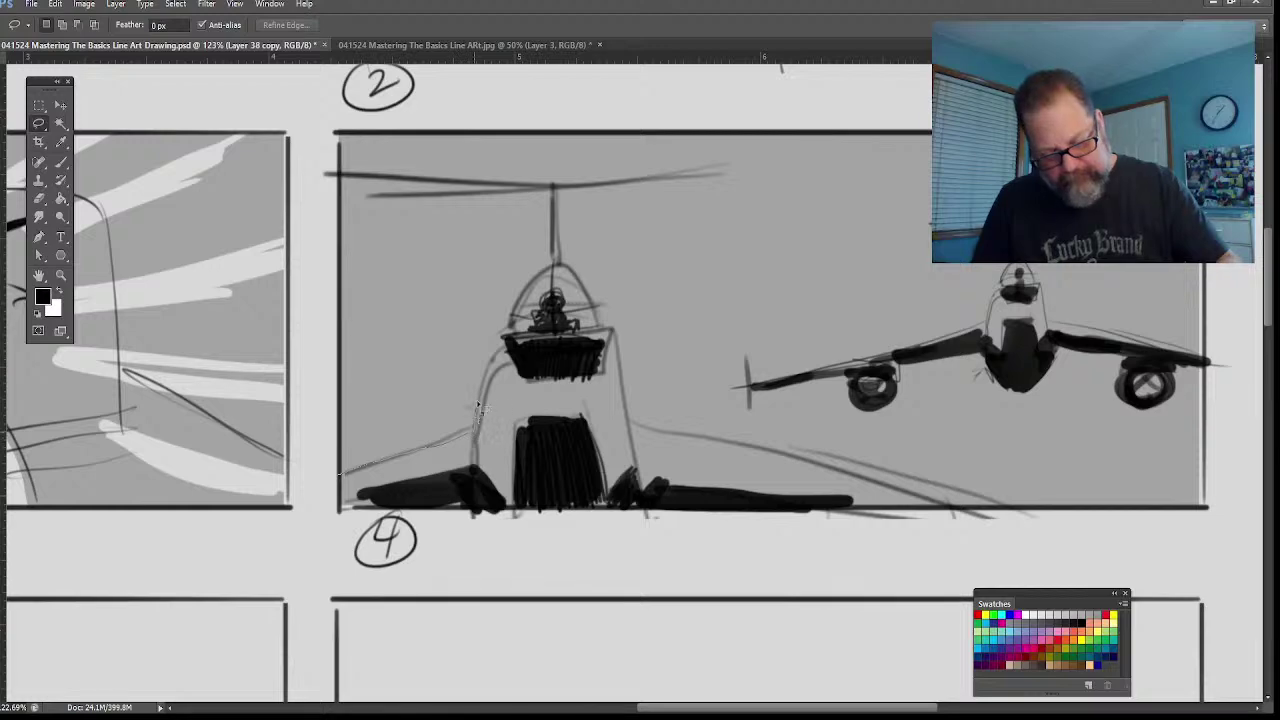
pyautogui.moveTo(515, 357); pyautogui.dragTo(520, 302)
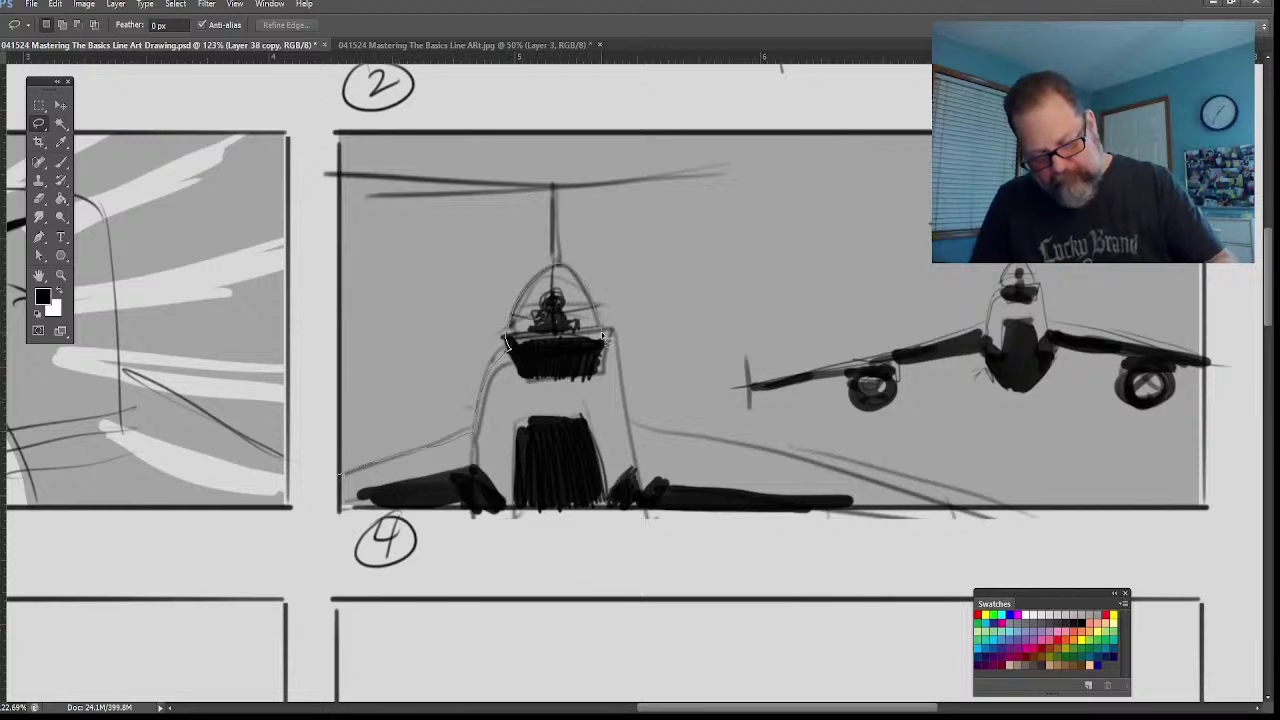
pyautogui.moveTo(930, 495)
pyautogui.mouseDown()
pyautogui.moveTo(514, 586)
pyautogui.moveTo(314, 582)
pyautogui.mouseUp()
pyautogui.press('Delete')
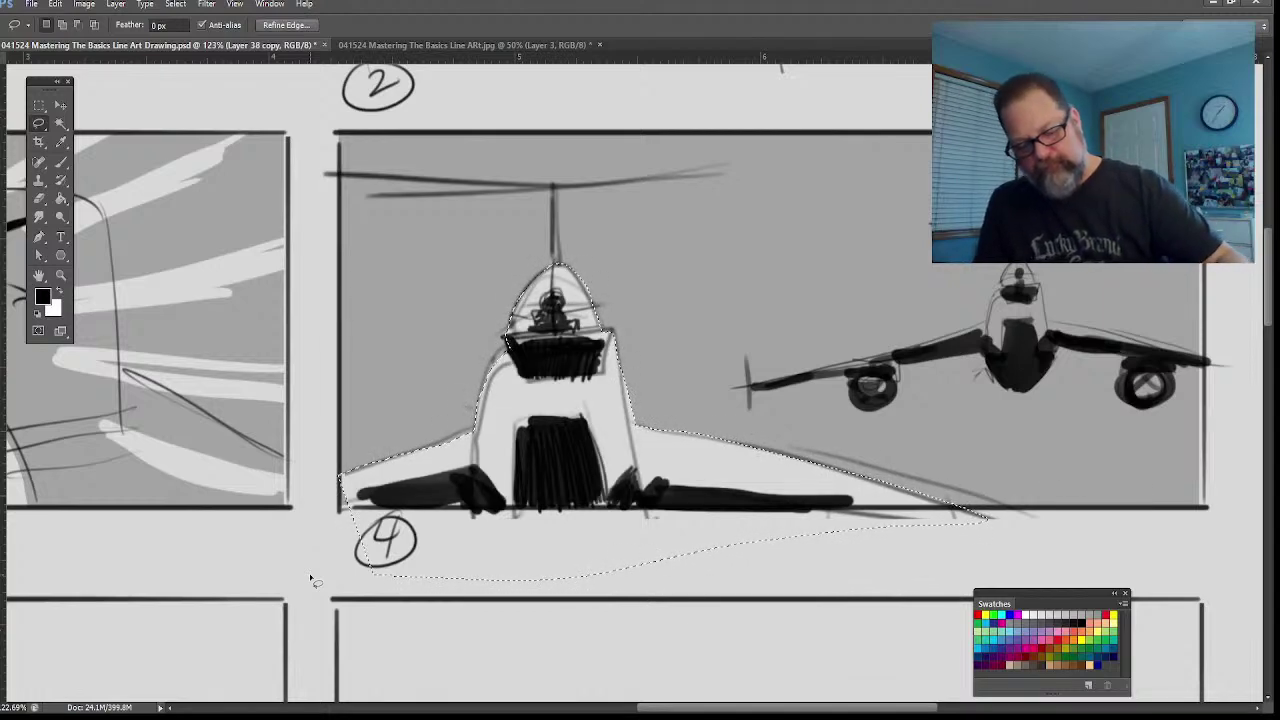
pyautogui.hotkey('ctrl', 'd')
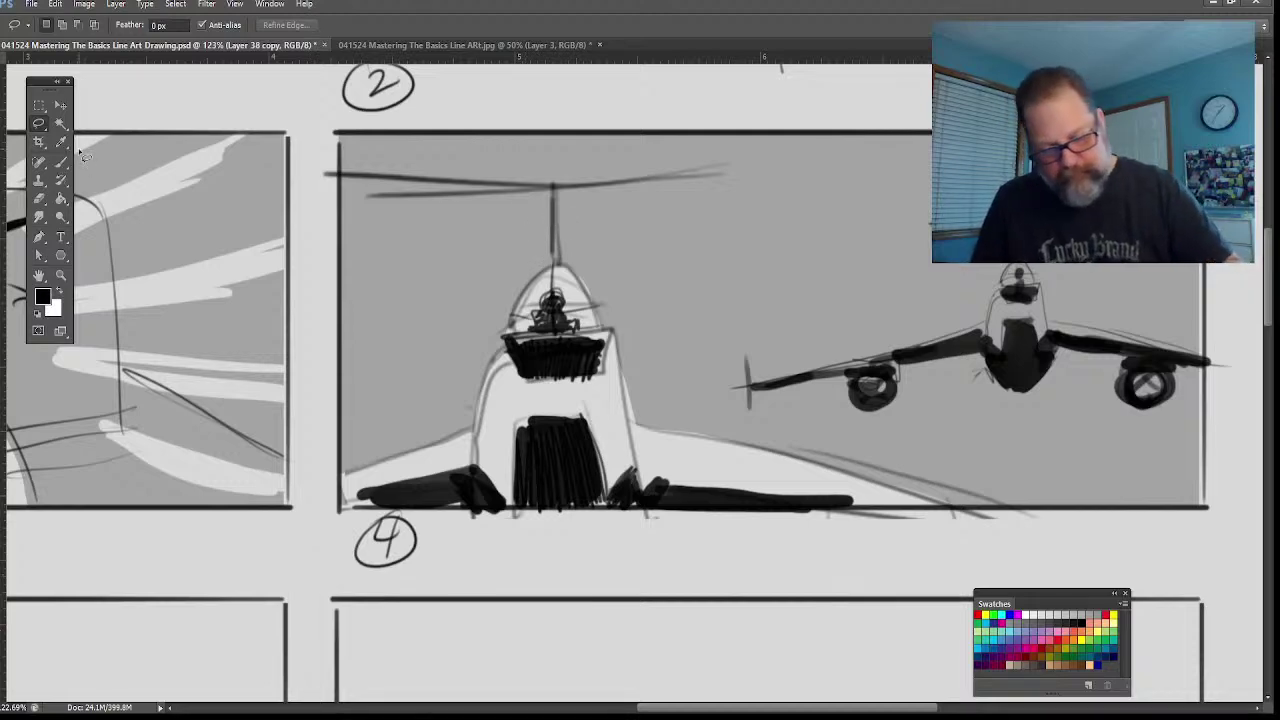
# Step: Erase the grey tone from the large aircraft's tail fin and tailplane and from the small aircraft's fuselage and upper wing surfaces
pyautogui.keyDown('shift'); pyautogui.click(552, 190); pyautogui.keyUp('shift')
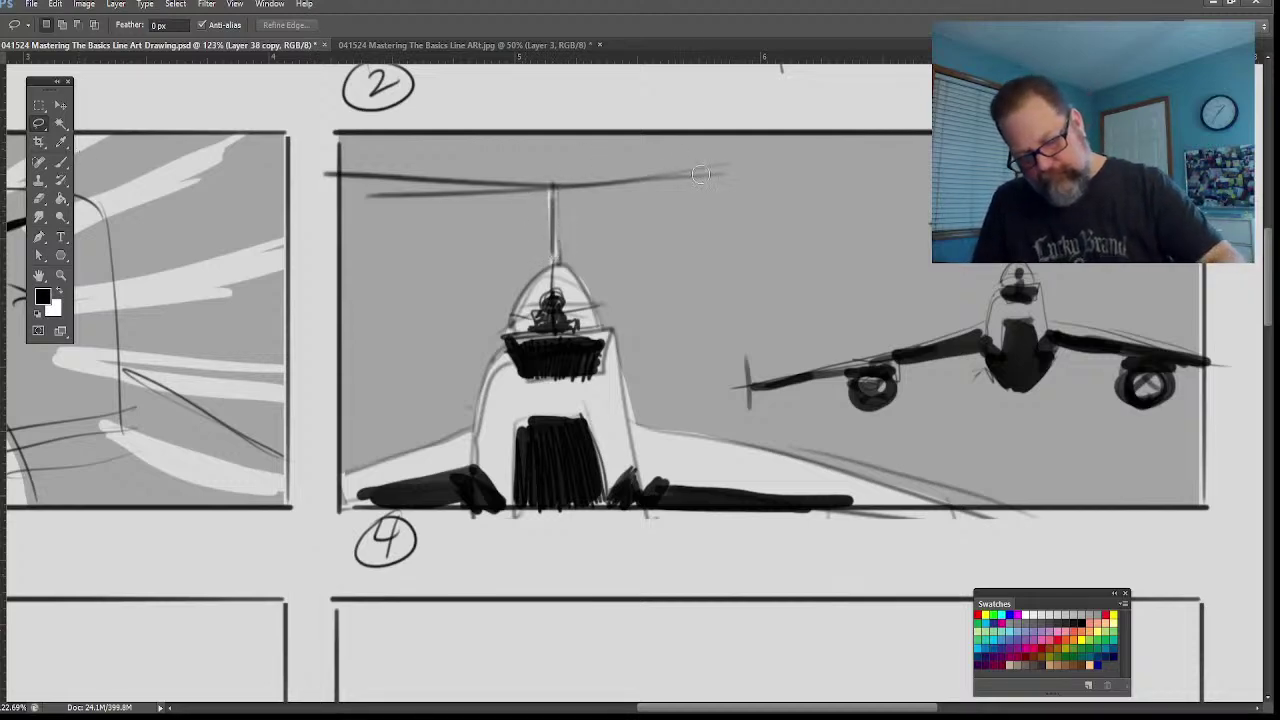
pyautogui.moveTo(700, 175); pyautogui.dragTo(370, 182)
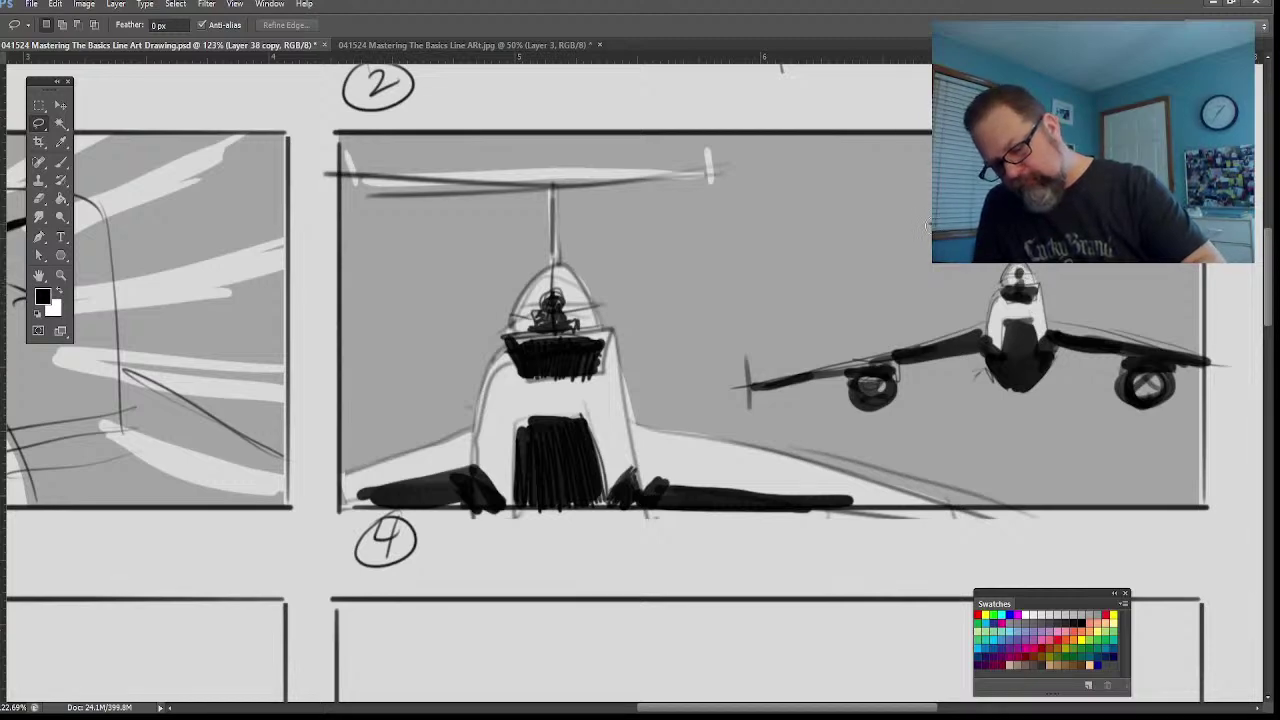
pyautogui.moveTo(985, 333); pyautogui.dragTo(740, 388)
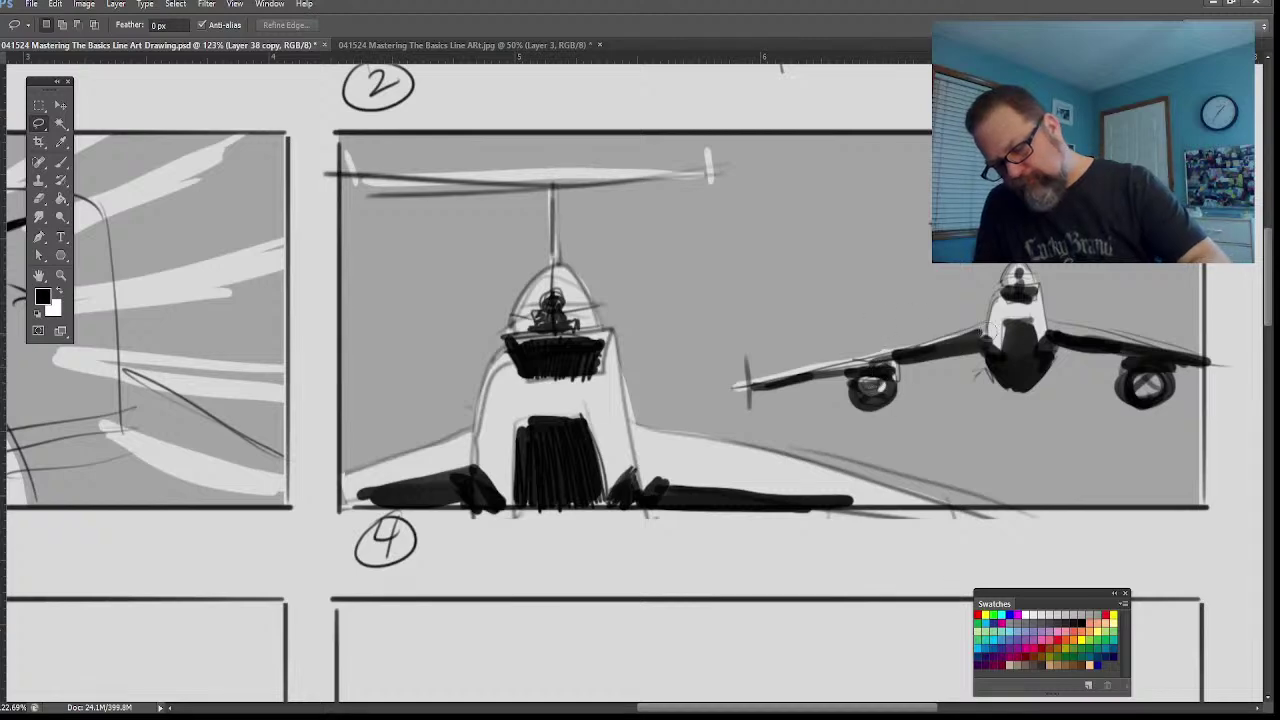
pyautogui.moveTo(1185, 352); pyautogui.dragTo(1025, 327)
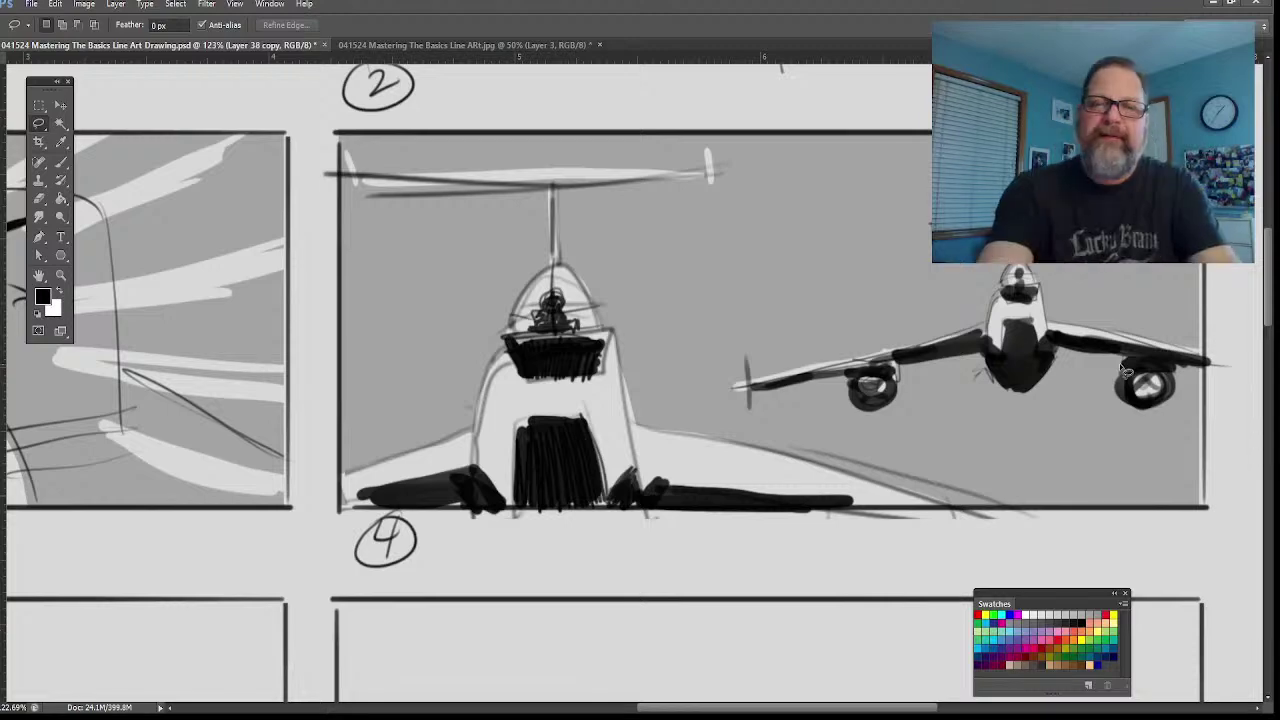
# Step: On a new layer, draw a wide dashboard arc across the blank panel below panel 3, with a short thick post above its crest
pyautogui.hotkey('ctrl', '-')
pyautogui.hotkey('ctrl', '-')
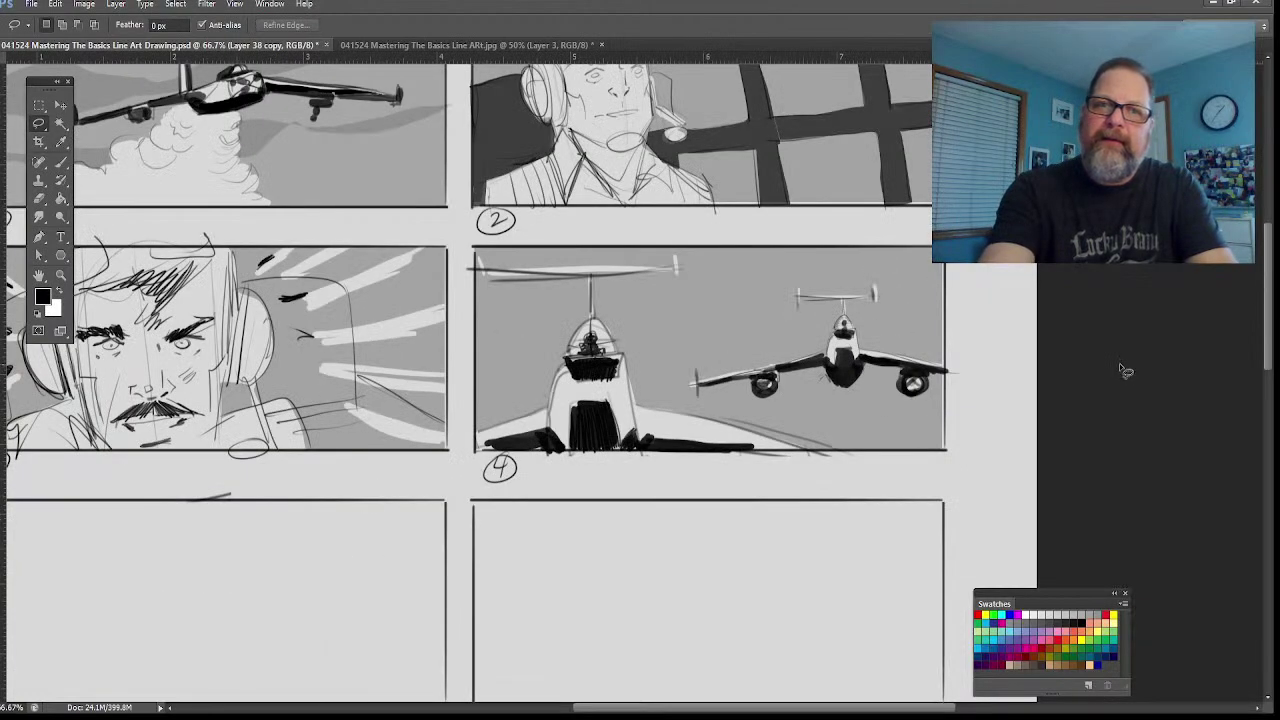
pyautogui.hotkey('ctrl', '-')
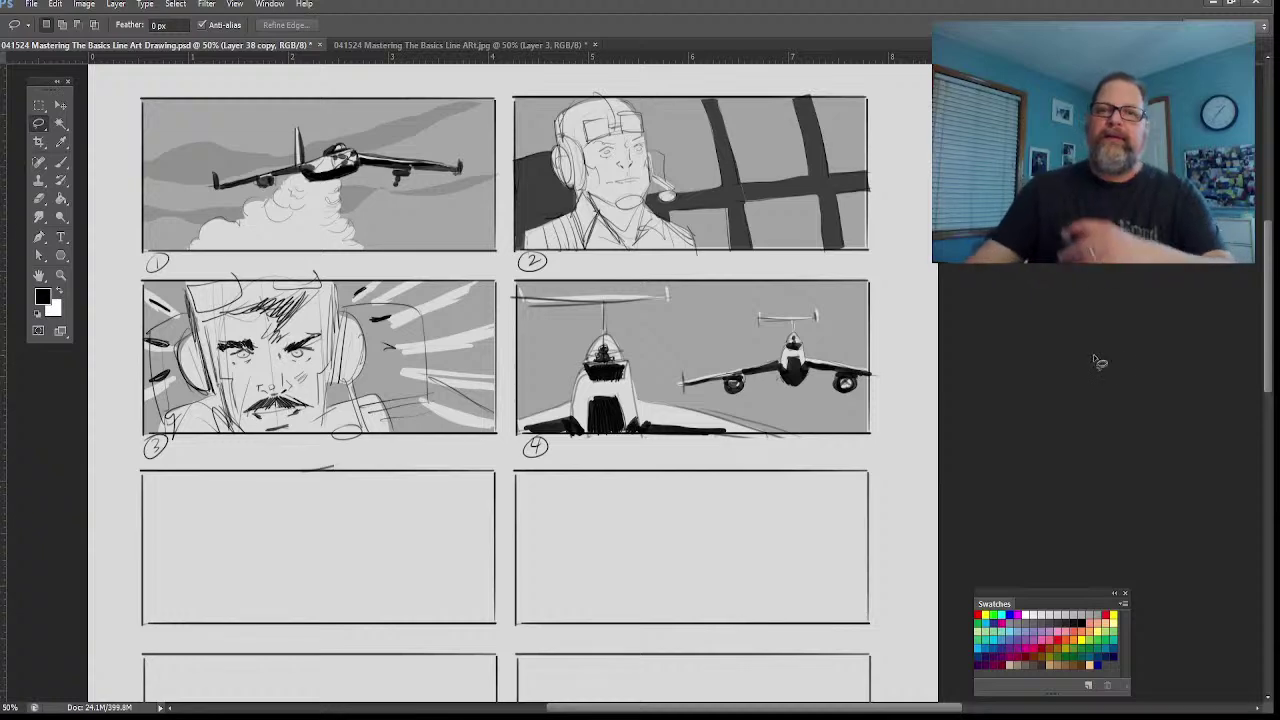
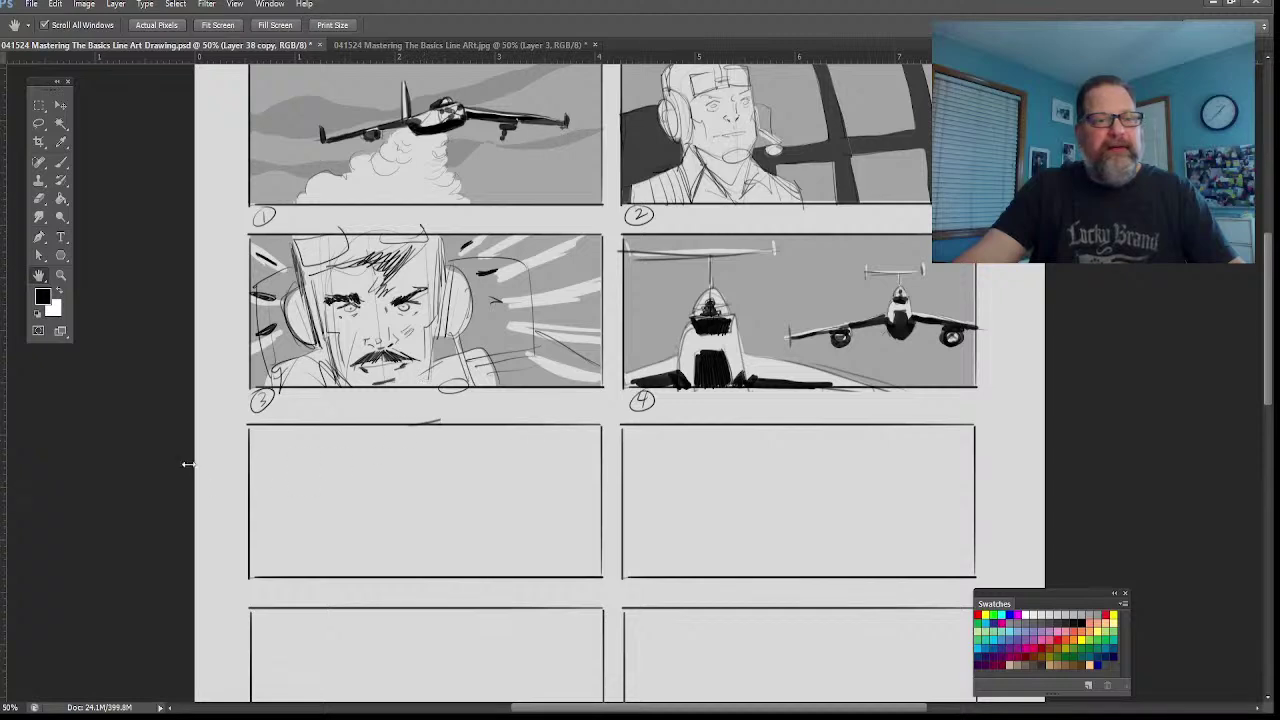
pyautogui.hotkey('ctrl', 'shift', 'alt', 'n')
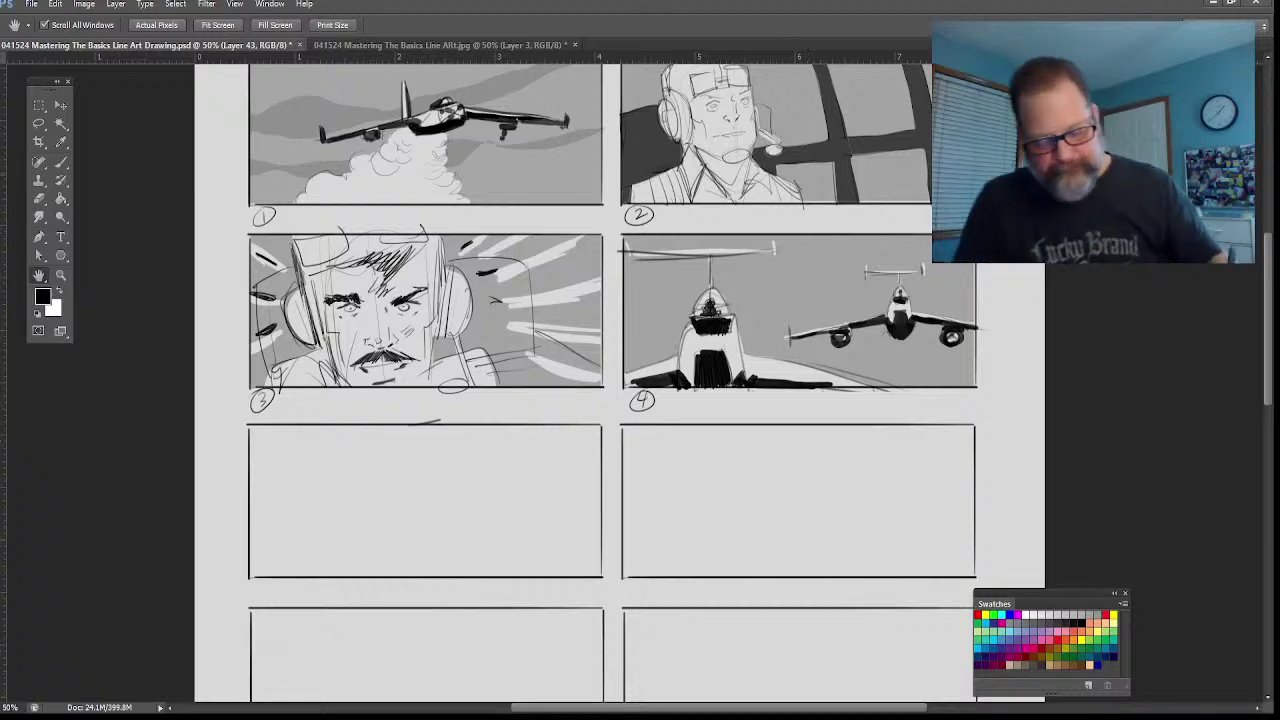
pyautogui.click(60, 275)
pyautogui.moveTo(390, 548); pyautogui.dragTo(423, 543)
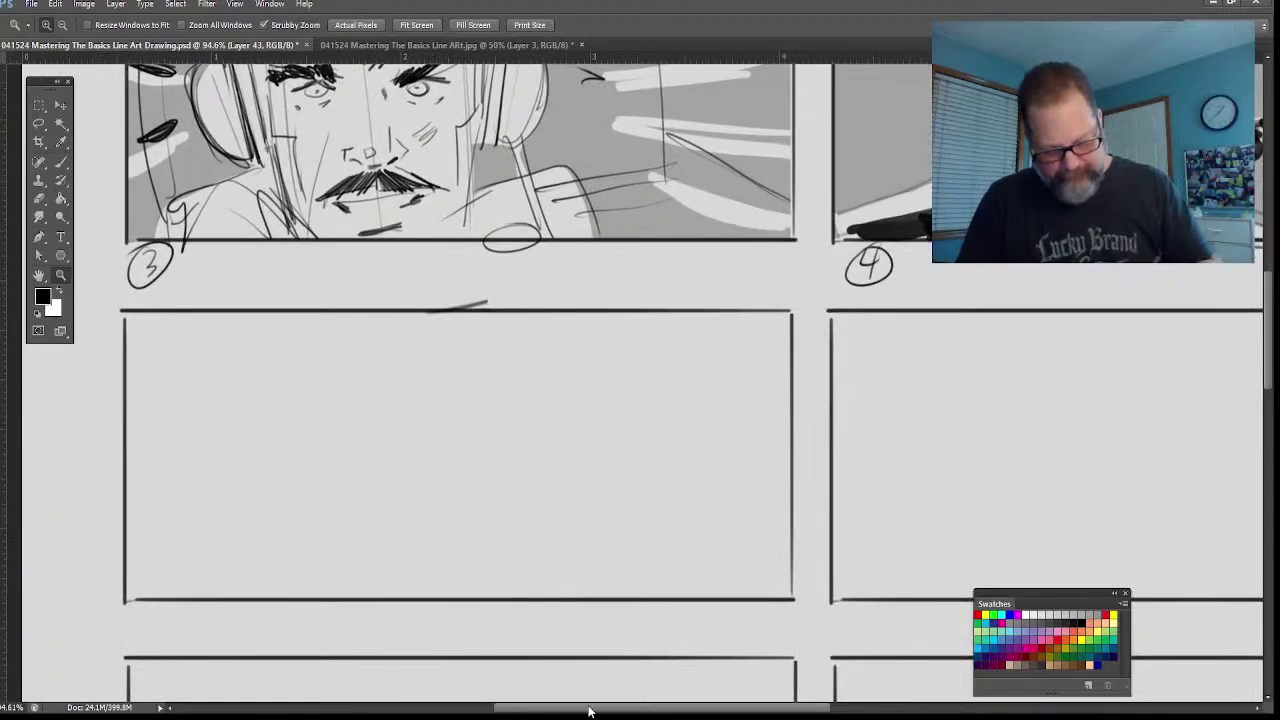
pyautogui.moveTo(589, 711); pyautogui.dragTo(559, 711)
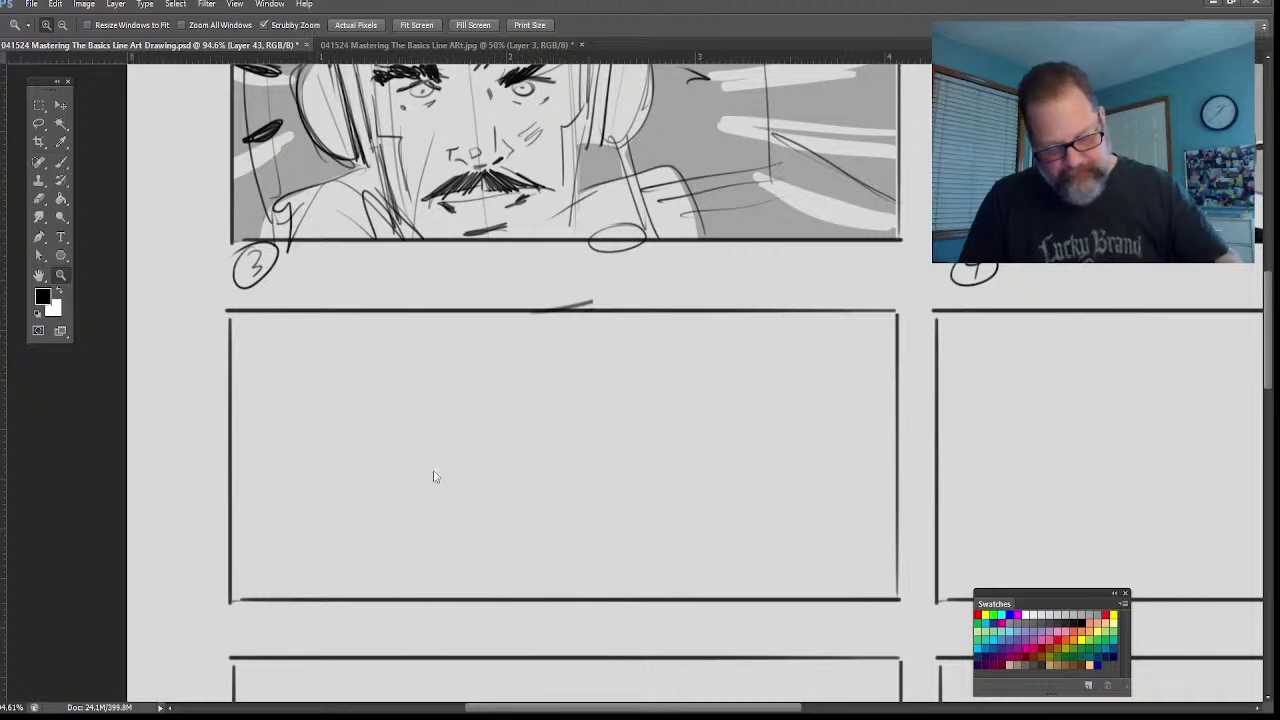
pyautogui.press('b')
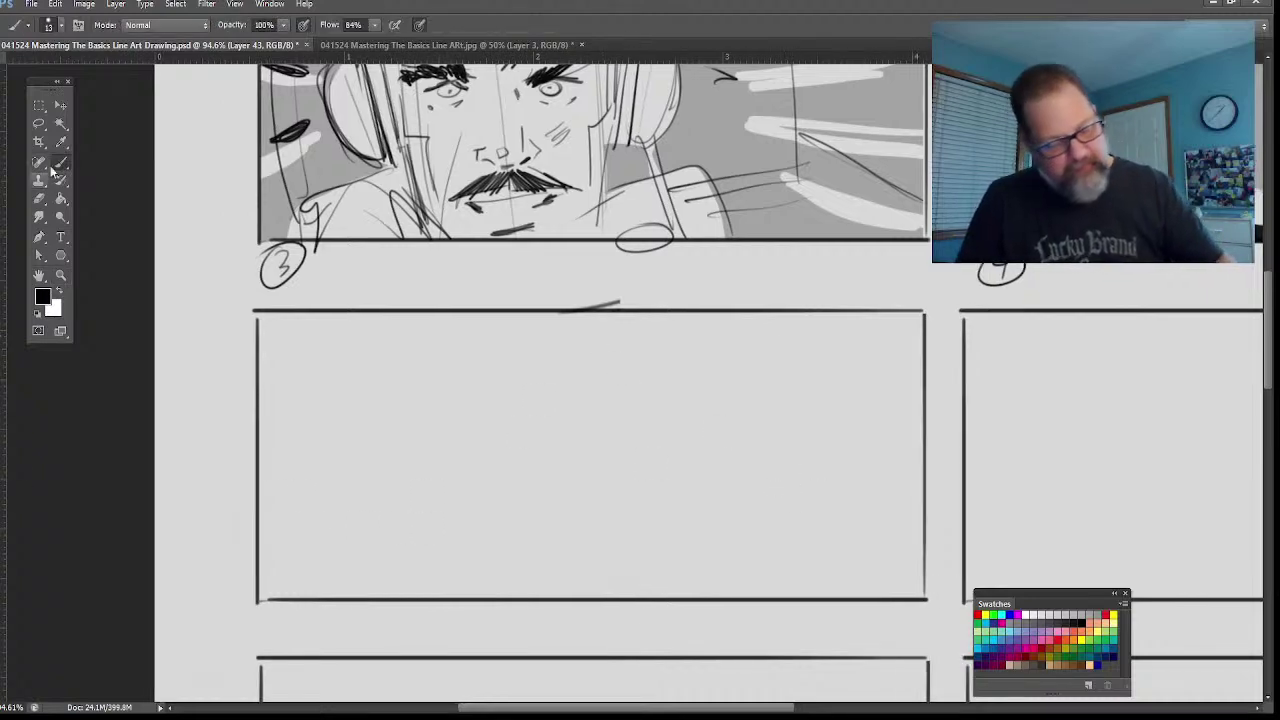
pyautogui.moveTo(925, 516); pyautogui.dragTo(865, 431)
pyautogui.moveTo(758, 374); pyautogui.dragTo(320, 437)
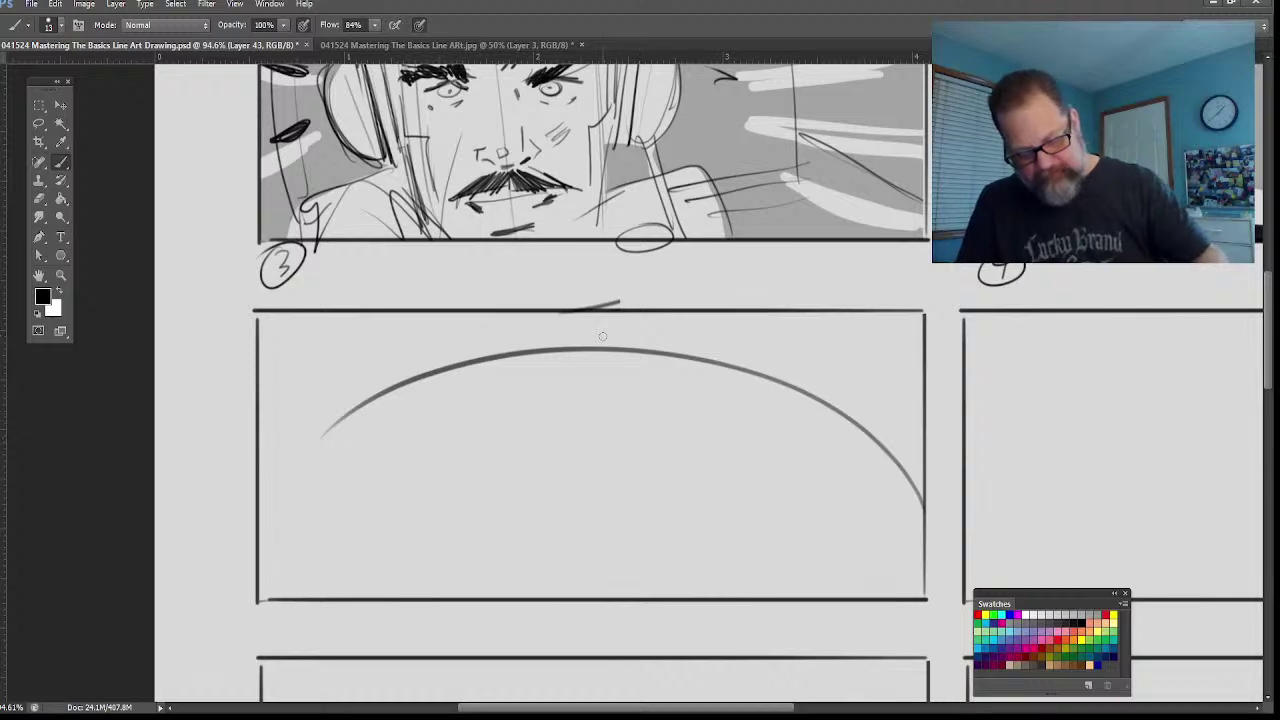
pyautogui.moveTo(602, 336)
pyautogui.mouseDown()
pyautogui.moveTo(580, 312)
pyautogui.moveTo(594, 344)
pyautogui.moveTo(582, 310)
pyautogui.moveTo(596, 345)
pyautogui.mouseUp()
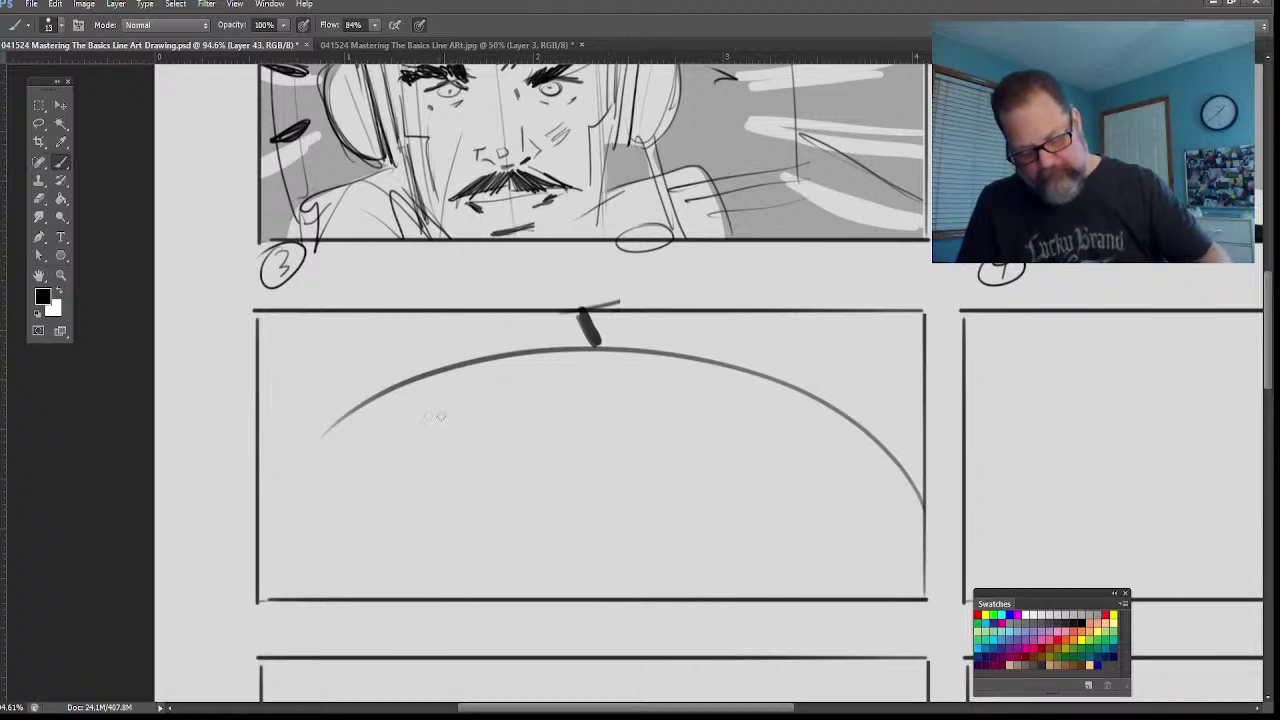
# Step: Sketch a large round gauge, a smaller round gauge, a square screen and three small buttons on the dashboard
pyautogui.moveTo(455, 415)
pyautogui.mouseDown()
pyautogui.moveTo(529, 491)
pyautogui.moveTo(468, 414)
pyautogui.mouseUp()
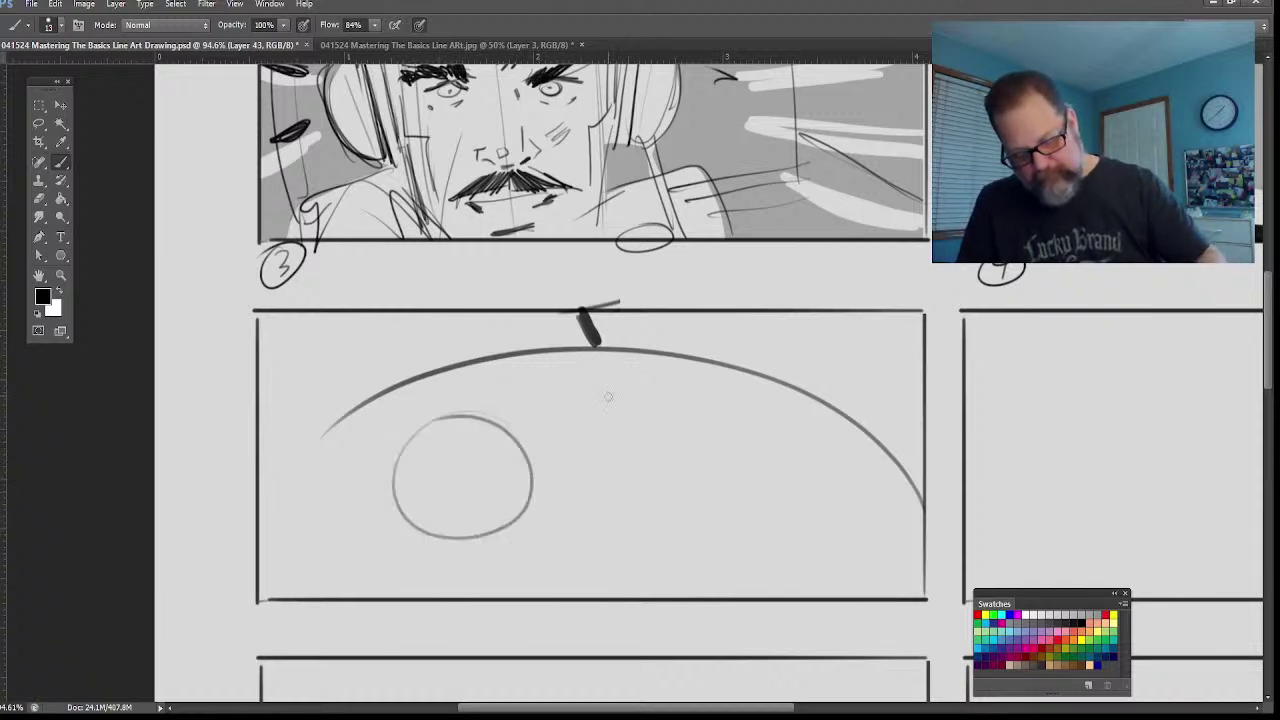
pyautogui.moveTo(595, 457)
pyautogui.mouseDown()
pyautogui.moveTo(576, 410)
pyautogui.moveTo(770, 452)
pyautogui.mouseUp()
pyautogui.moveTo(676, 455); pyautogui.dragTo(672, 530)
pyautogui.moveTo(768, 452); pyautogui.dragTo(770, 544)
pyautogui.moveTo(672, 530)
pyautogui.mouseDown()
pyautogui.moveTo(816, 545)
pyautogui.moveTo(818, 511)
pyautogui.moveTo(868, 521)
pyautogui.moveTo(856, 511)
pyautogui.mouseUp()
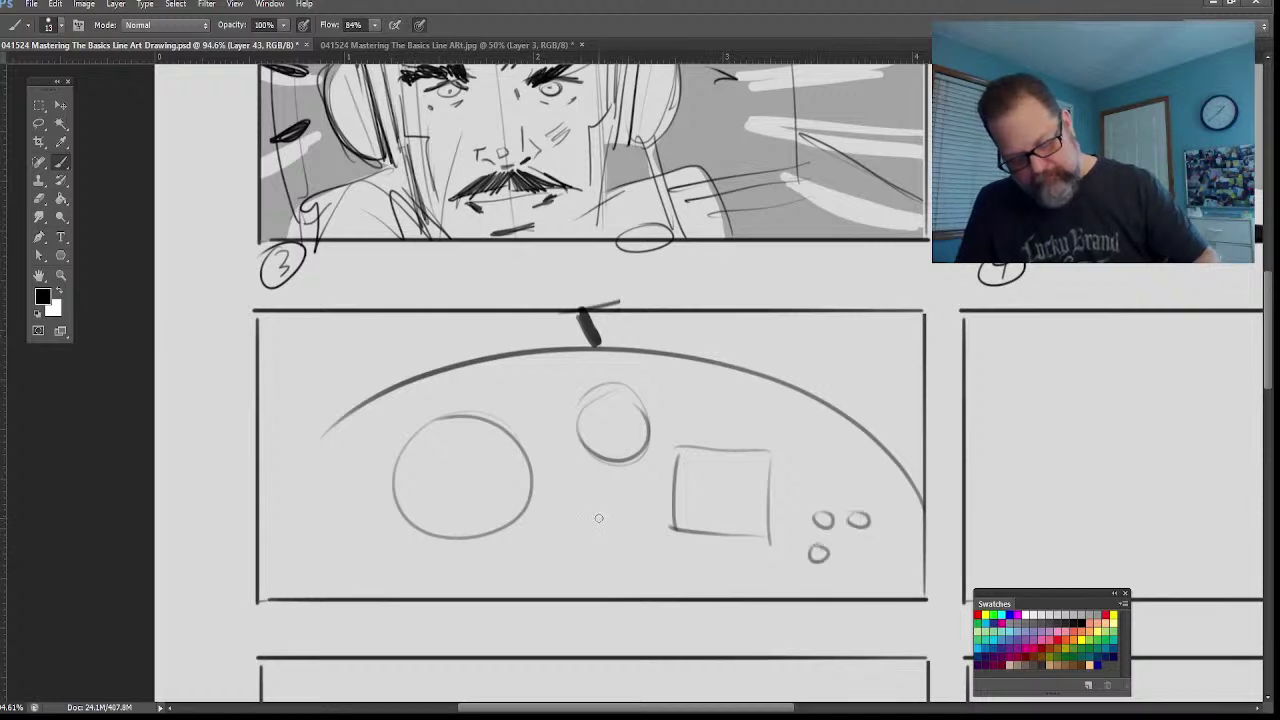
# Step: Add two small buttons below the centre gauge and sketch a control column with rough hand shapes around it at the panel's lower border
pyautogui.moveTo(621, 522)
pyautogui.mouseDown()
pyautogui.moveTo(632, 518)
pyautogui.moveTo(572, 522)
pyautogui.moveTo(592, 597)
pyautogui.mouseUp()
pyautogui.moveTo(564, 547); pyautogui.dragTo(562, 598)
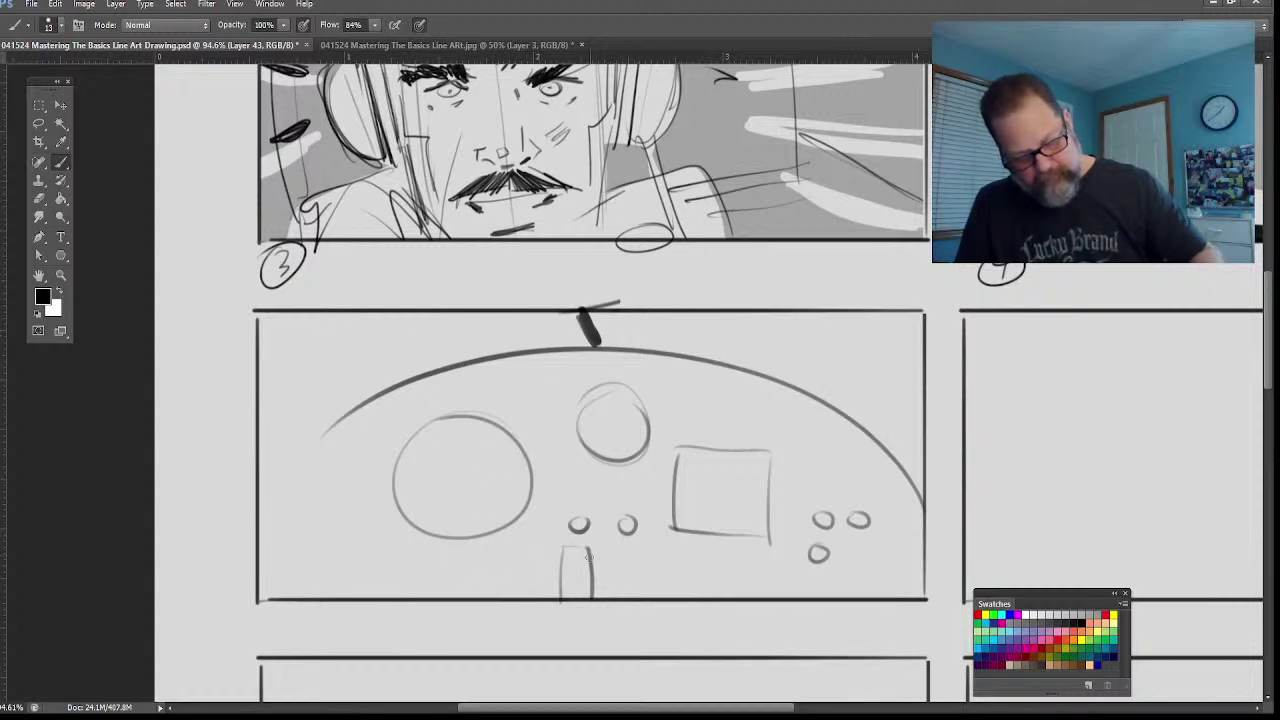
pyautogui.moveTo(607, 556)
pyautogui.mouseDown()
pyautogui.moveTo(576, 582)
pyautogui.moveTo(624, 568)
pyautogui.mouseUp()
pyautogui.moveTo(590, 584)
pyautogui.mouseDown()
pyautogui.moveTo(531, 561)
pyautogui.moveTo(519, 578)
pyautogui.moveTo(549, 576)
pyautogui.moveTo(533, 558)
pyautogui.moveTo(533, 593)
pyautogui.moveTo(623, 579)
pyautogui.moveTo(590, 548)
pyautogui.mouseUp()
pyautogui.moveTo(590, 550)
pyautogui.mouseDown()
pyautogui.moveTo(629, 564)
pyautogui.moveTo(640, 593)
pyautogui.mouseUp()
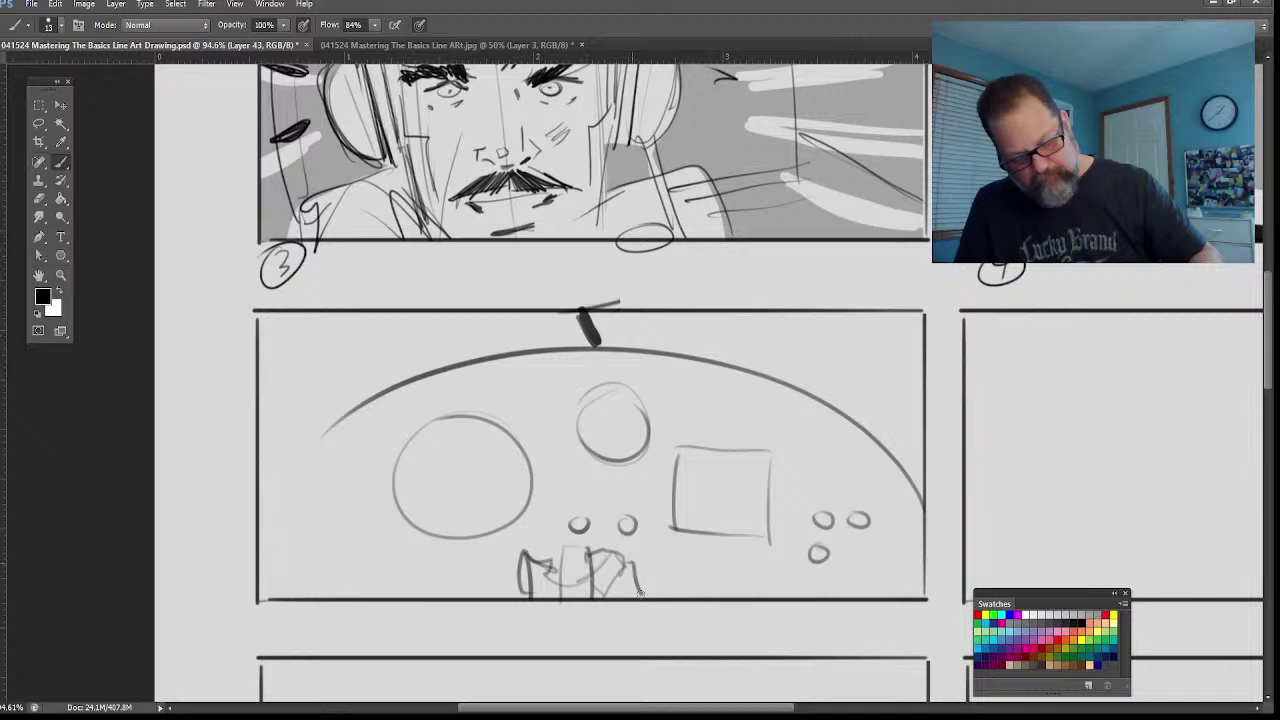
pyautogui.moveTo(540, 558)
pyautogui.mouseDown()
pyautogui.moveTo(541, 580)
pyautogui.moveTo(588, 576)
pyautogui.moveTo(563, 588)
pyautogui.moveTo(498, 511)
pyautogui.mouseUp()
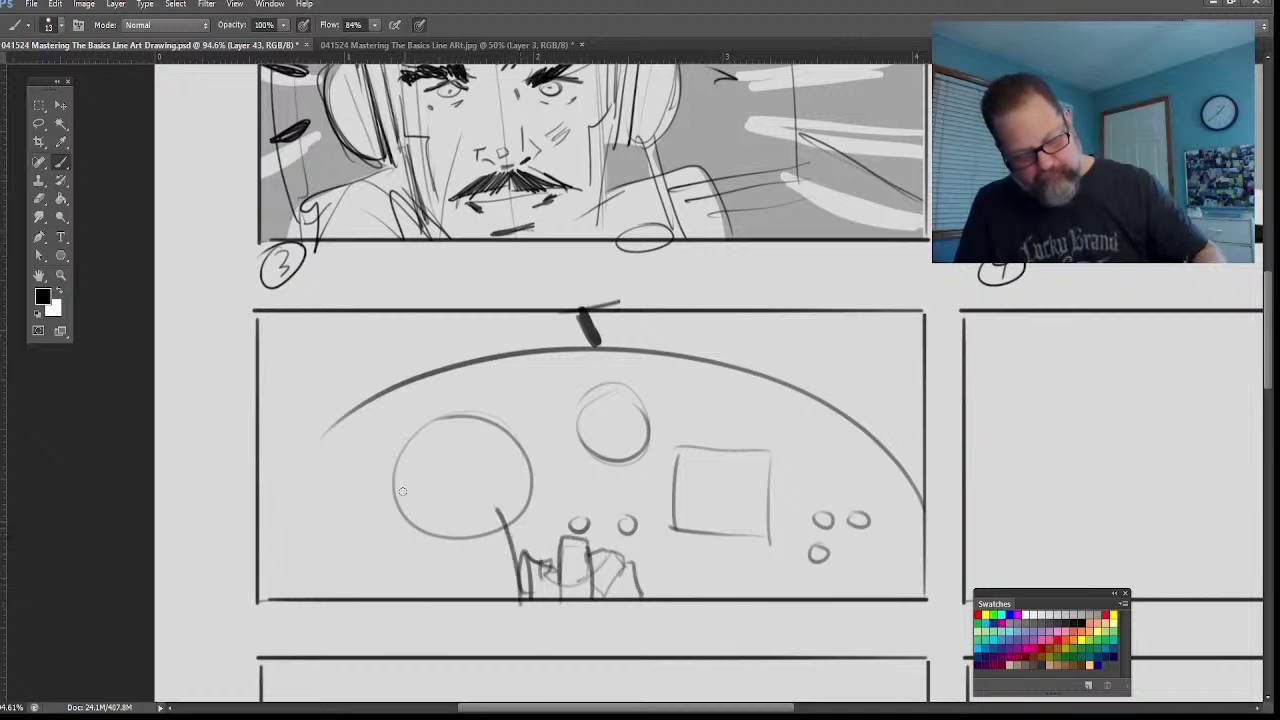
pyautogui.moveTo(372, 470)
pyautogui.mouseDown()
pyautogui.moveTo(336, 312)
pyautogui.moveTo(395, 463)
pyautogui.moveTo(525, 625)
pyautogui.mouseUp()
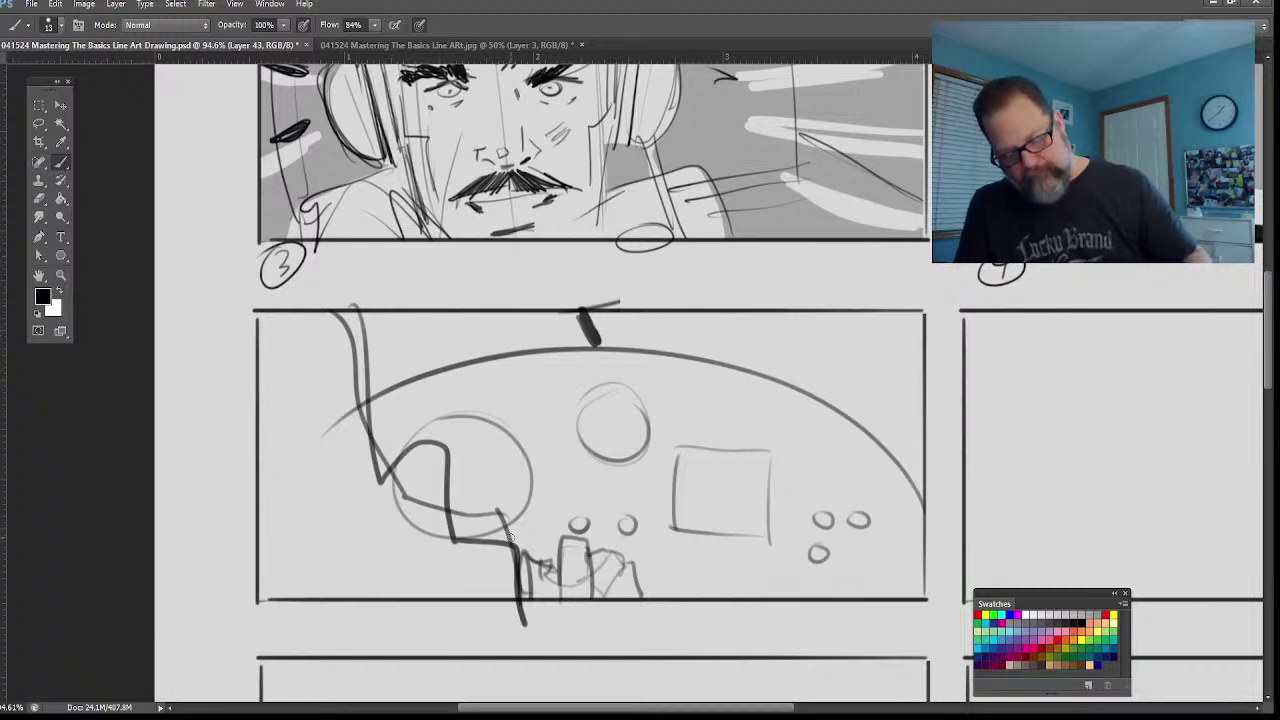
pyautogui.moveTo(360, 314)
pyautogui.mouseDown()
pyautogui.moveTo(376, 368)
pyautogui.moveTo(556, 614)
pyautogui.mouseUp()
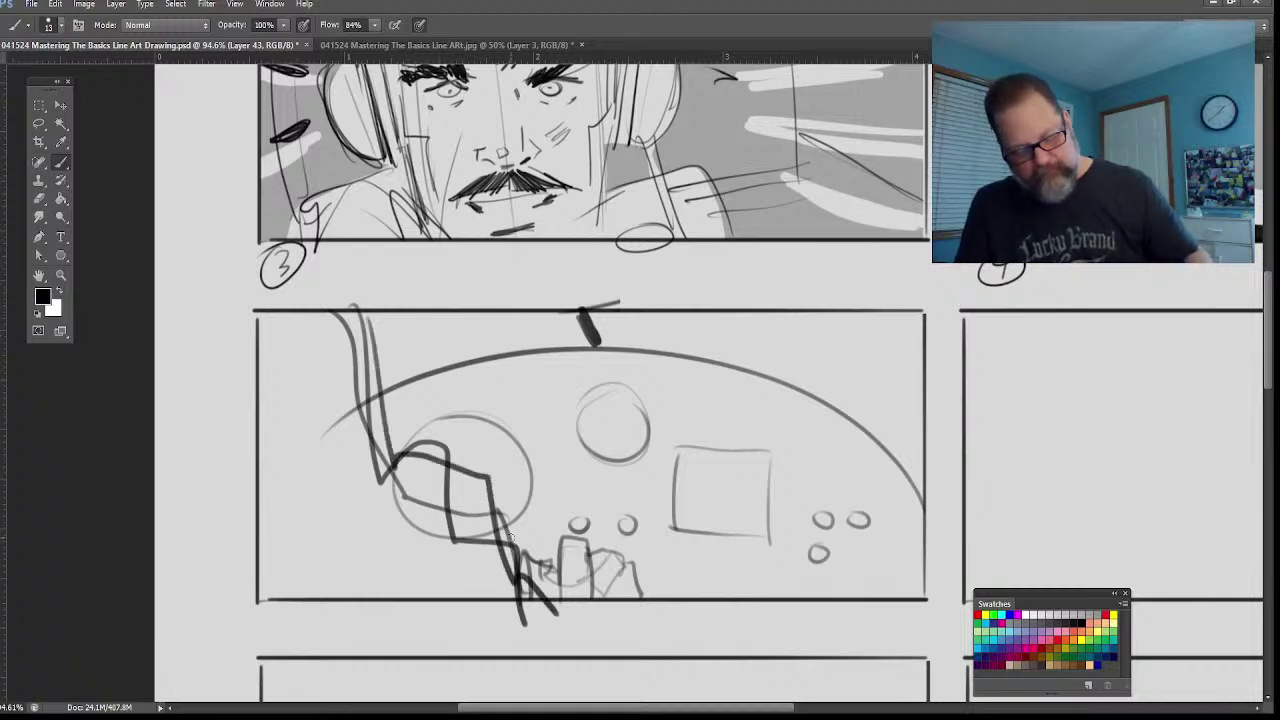
# Step: Erase the arm lines, the control column with its hands, and the large round gauge from the dashboard sketch
pyautogui.hotkey('ctrl', 'z')
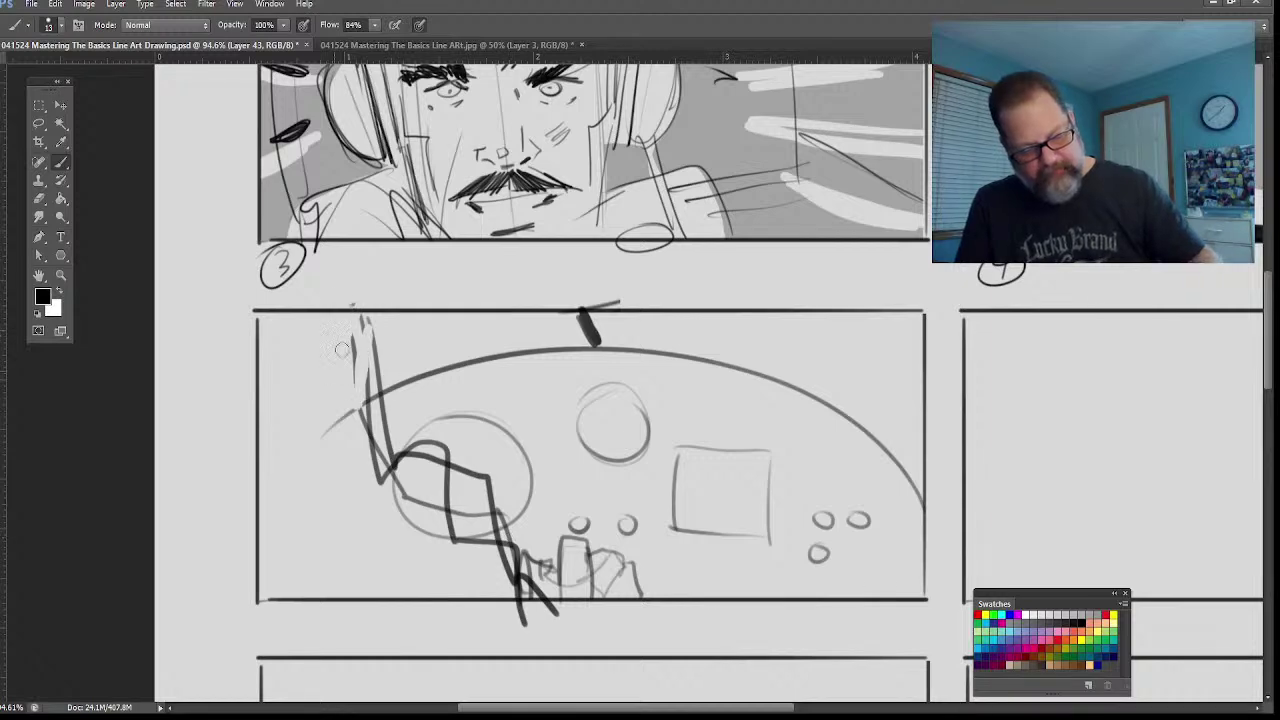
pyautogui.hotkey('ctrl', 'alt', 'z')
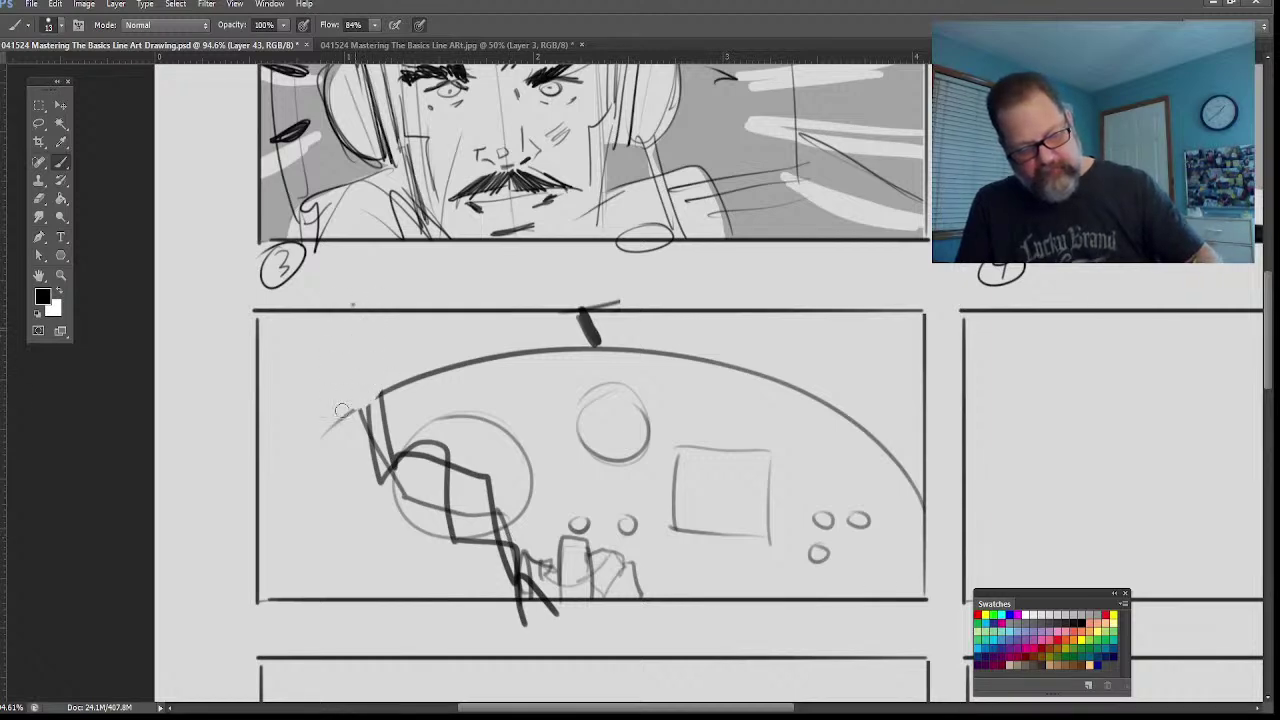
pyautogui.moveTo(341, 411)
pyautogui.mouseDown()
pyautogui.moveTo(376, 435)
pyautogui.moveTo(378, 403)
pyautogui.moveTo(403, 500)
pyautogui.moveTo(424, 501)
pyautogui.moveTo(431, 441)
pyautogui.moveTo(519, 600)
pyautogui.moveTo(522, 542)
pyautogui.moveTo(552, 590)
pyautogui.moveTo(566, 541)
pyautogui.moveTo(647, 591)
pyautogui.moveTo(609, 548)
pyautogui.moveTo(629, 576)
pyautogui.moveTo(613, 615)
pyautogui.moveTo(580, 574)
pyautogui.moveTo(572, 610)
pyautogui.moveTo(561, 543)
pyautogui.moveTo(551, 585)
pyautogui.moveTo(532, 595)
pyautogui.moveTo(488, 536)
pyautogui.moveTo(503, 521)
pyautogui.moveTo(468, 447)
pyautogui.moveTo(496, 511)
pyautogui.moveTo(453, 483)
pyautogui.moveTo(427, 423)
pyautogui.moveTo(491, 467)
pyautogui.moveTo(476, 541)
pyautogui.moveTo(431, 406)
pyautogui.moveTo(496, 512)
pyautogui.moveTo(428, 562)
pyautogui.moveTo(413, 552)
pyautogui.moveTo(458, 536)
pyautogui.moveTo(387, 463)
pyautogui.moveTo(483, 430)
pyautogui.moveTo(517, 534)
pyautogui.moveTo(510, 506)
pyautogui.moveTo(464, 491)
pyautogui.moveTo(407, 553)
pyautogui.moveTo(392, 456)
pyautogui.mouseUp()
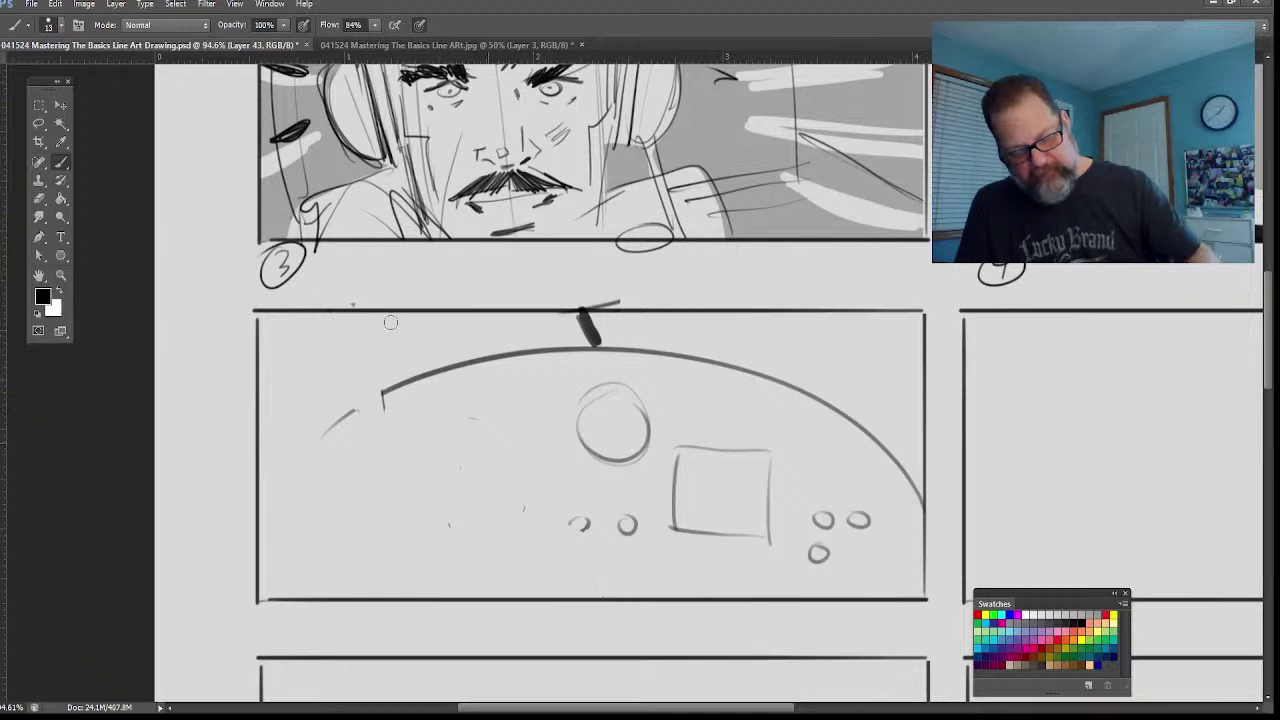
# Step: Redraw the large round gauge with a double horizon line across it and short tick marks above and below the line
pyautogui.moveTo(467, 420)
pyautogui.mouseDown()
pyautogui.moveTo(421, 421)
pyautogui.moveTo(488, 548)
pyautogui.moveTo(394, 440)
pyautogui.mouseUp()
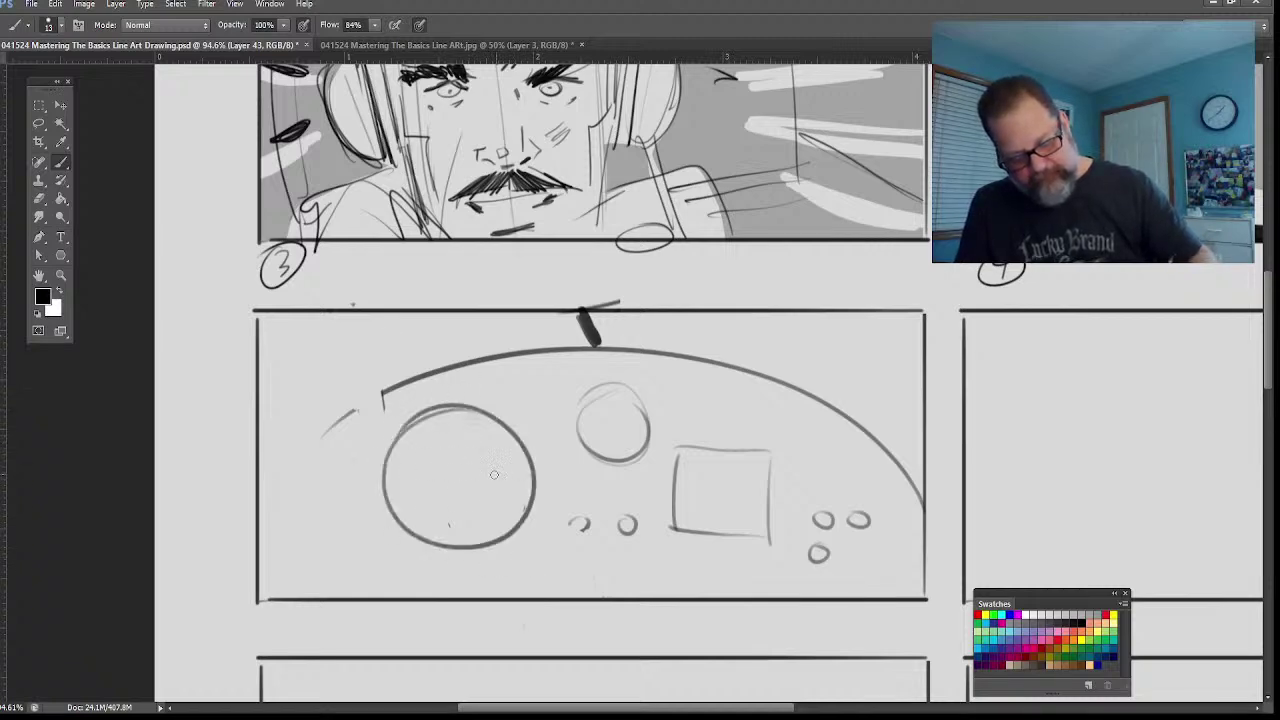
pyautogui.moveTo(372, 482); pyautogui.dragTo(506, 490)
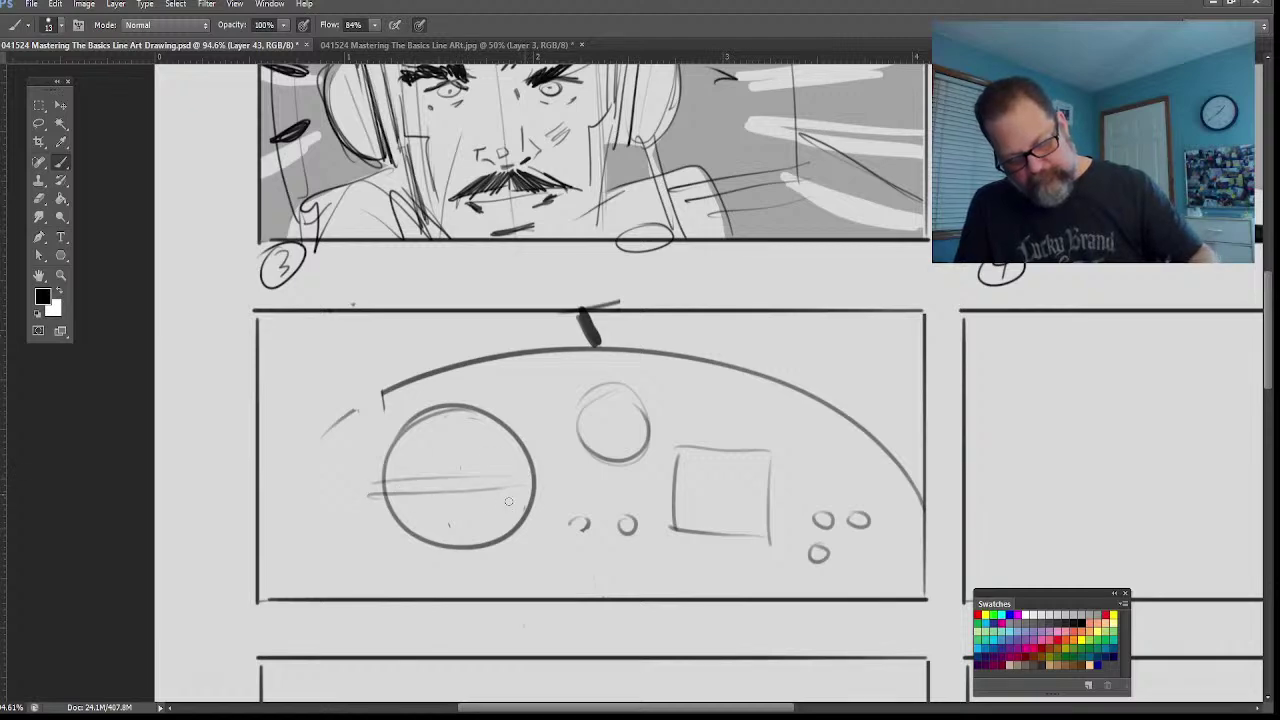
pyautogui.moveTo(438, 463)
pyautogui.mouseDown()
pyautogui.moveTo(467, 461)
pyautogui.moveTo(466, 441)
pyautogui.mouseUp()
pyautogui.moveTo(448, 435); pyautogui.dragTo(462, 434)
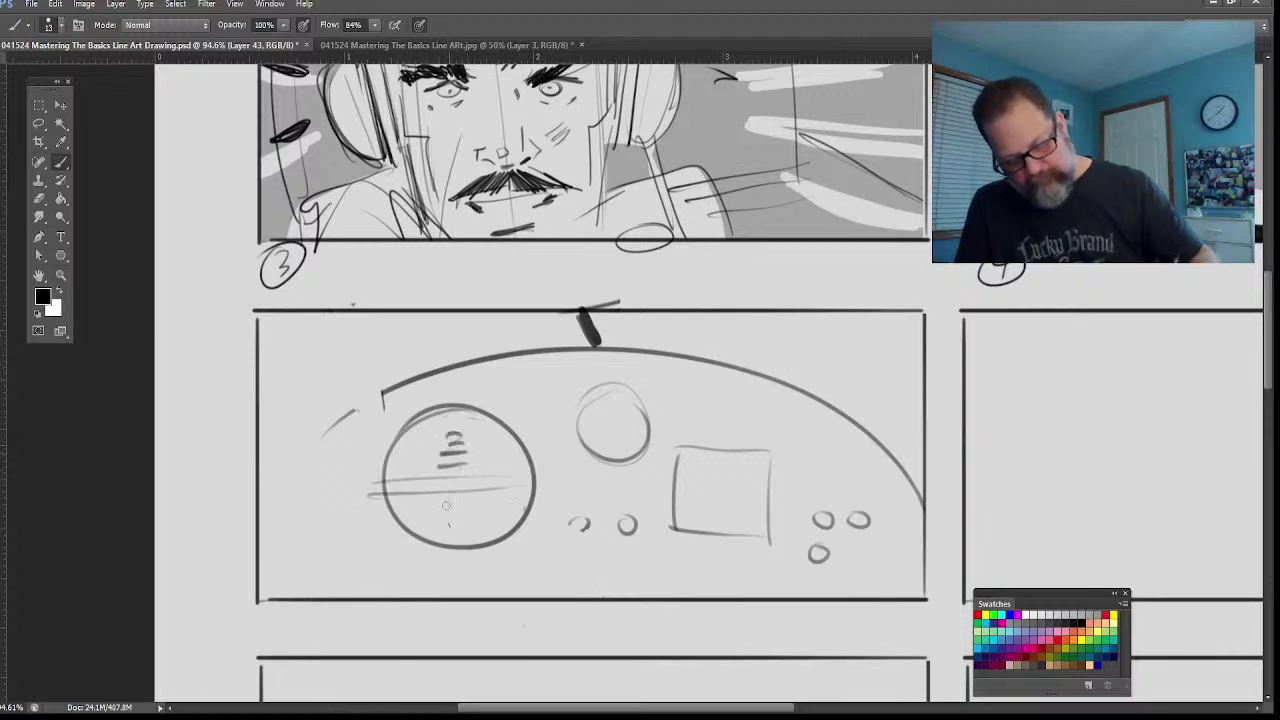
pyautogui.moveTo(483, 514)
pyautogui.mouseDown()
pyautogui.moveTo(433, 512)
pyautogui.moveTo(478, 522)
pyautogui.mouseUp()
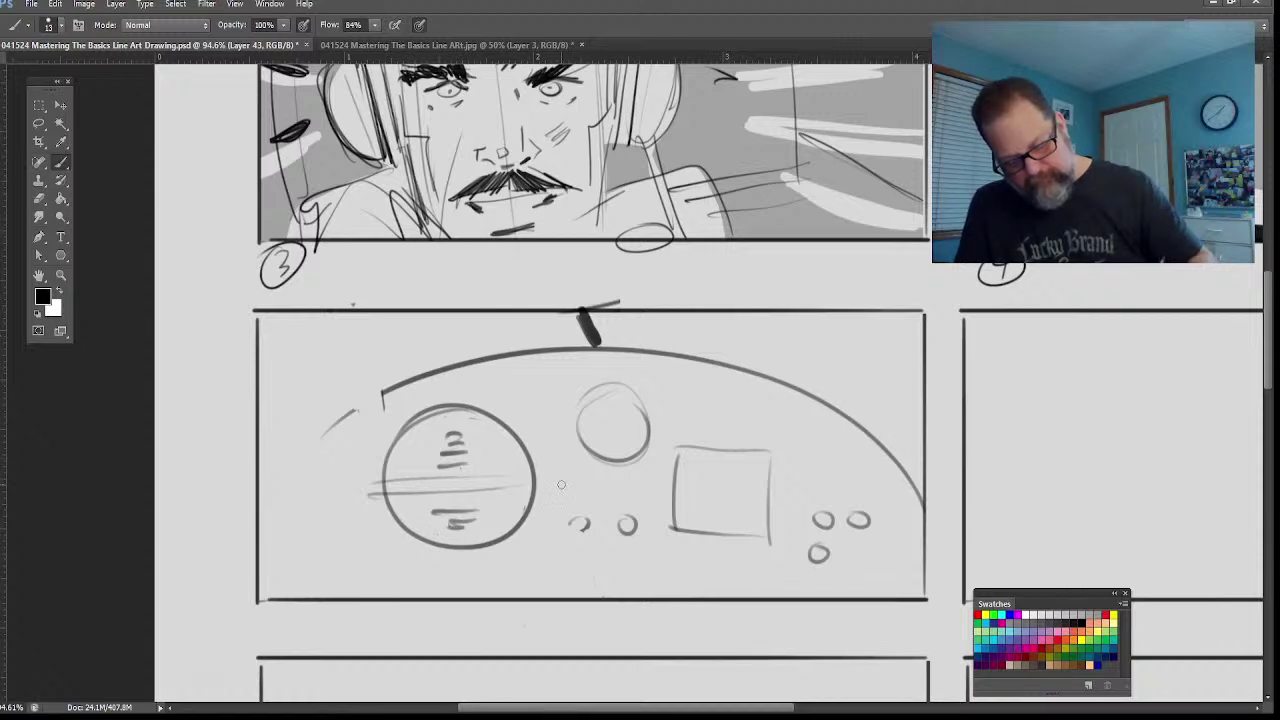
# Step: Draw a button beside the large gauge, darken the two small buttons below it, and add a line across the small gauge
pyautogui.moveTo(561, 475)
pyautogui.mouseDown()
pyautogui.moveTo(556, 486)
pyautogui.moveTo(556, 470)
pyautogui.mouseUp()
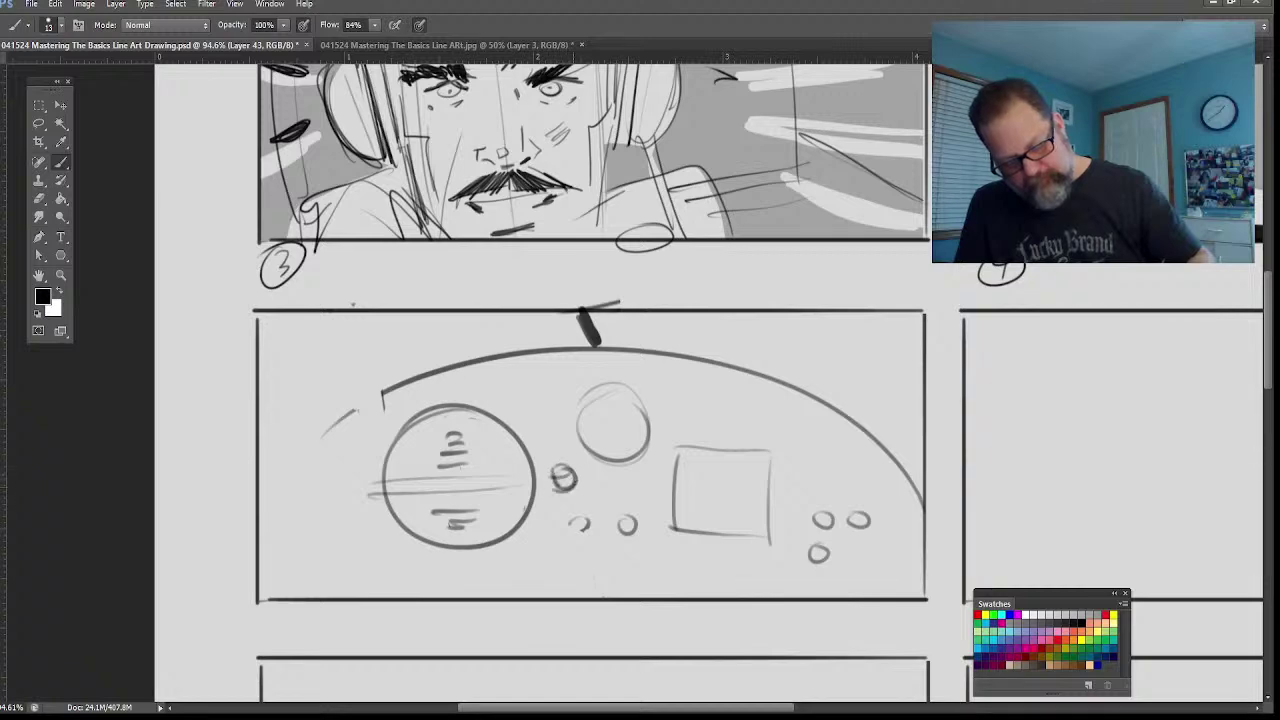
pyautogui.moveTo(580, 512)
pyautogui.mouseDown()
pyautogui.moveTo(568, 524)
pyautogui.moveTo(621, 521)
pyautogui.mouseUp()
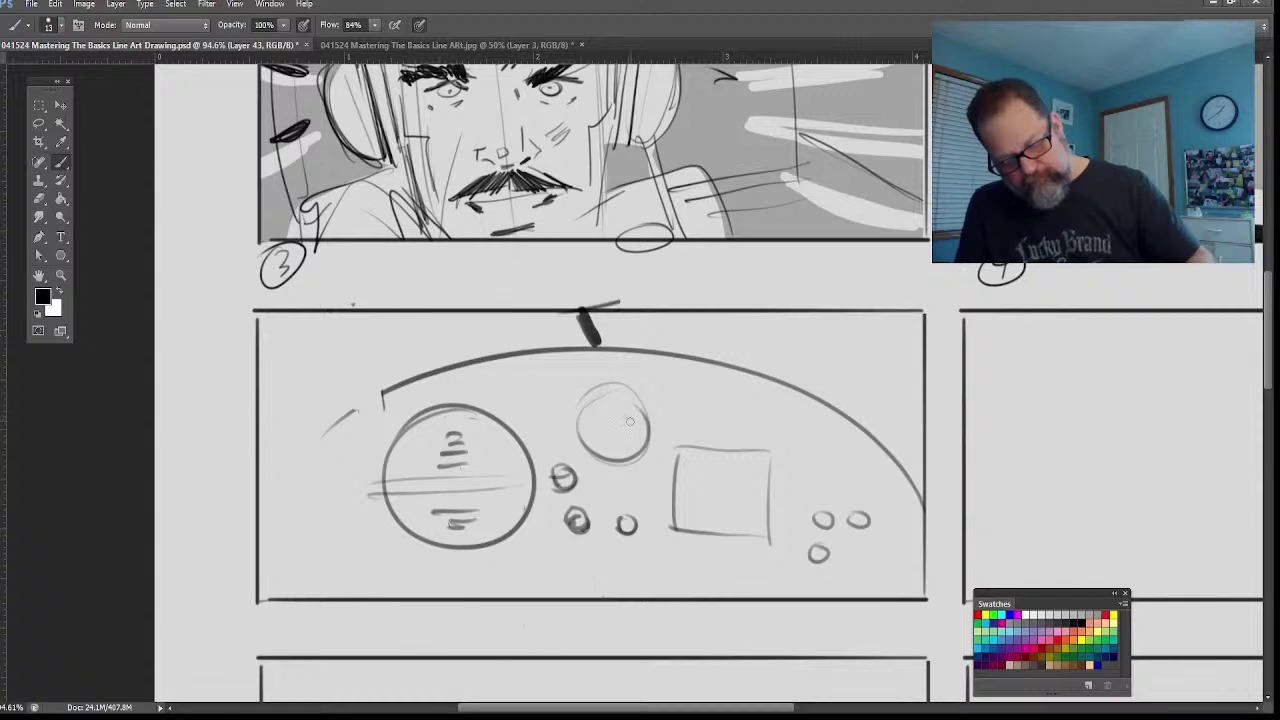
pyautogui.moveTo(645, 430); pyautogui.dragTo(572, 428)
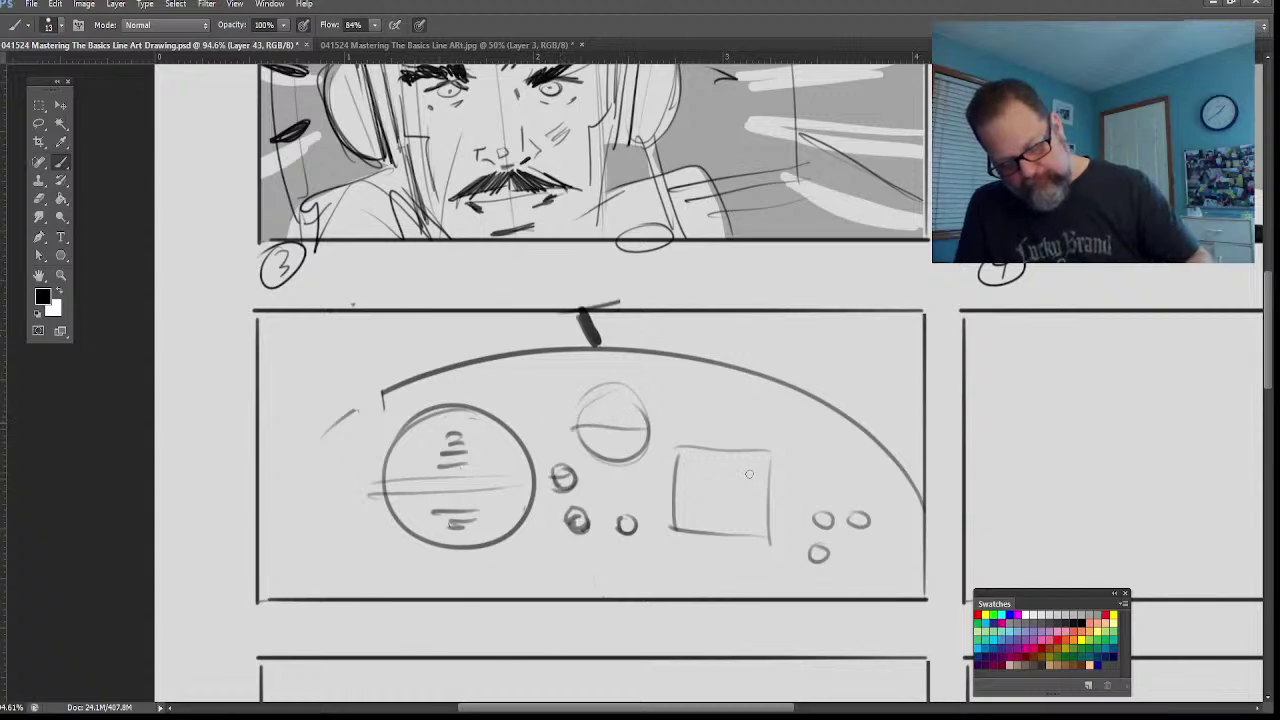
# Step: Fill the square screen with a grid of crossing lines and extend the dashboard arc down toward the panel's left border
pyautogui.moveTo(666, 471)
pyautogui.mouseDown()
pyautogui.moveTo(768, 468)
pyautogui.moveTo(730, 488)
pyautogui.moveTo(672, 486)
pyautogui.moveTo(766, 460)
pyautogui.mouseUp()
pyautogui.moveTo(670, 504)
pyautogui.mouseDown()
pyautogui.moveTo(768, 502)
pyautogui.moveTo(678, 519)
pyautogui.mouseUp()
pyautogui.moveTo(690, 450)
pyautogui.mouseDown()
pyautogui.moveTo(694, 532)
pyautogui.moveTo(718, 533)
pyautogui.mouseUp()
pyautogui.moveTo(724, 452); pyautogui.dragTo(736, 534)
pyautogui.moveTo(740, 456)
pyautogui.mouseDown()
pyautogui.moveTo(742, 535)
pyautogui.moveTo(756, 536)
pyautogui.mouseUp()
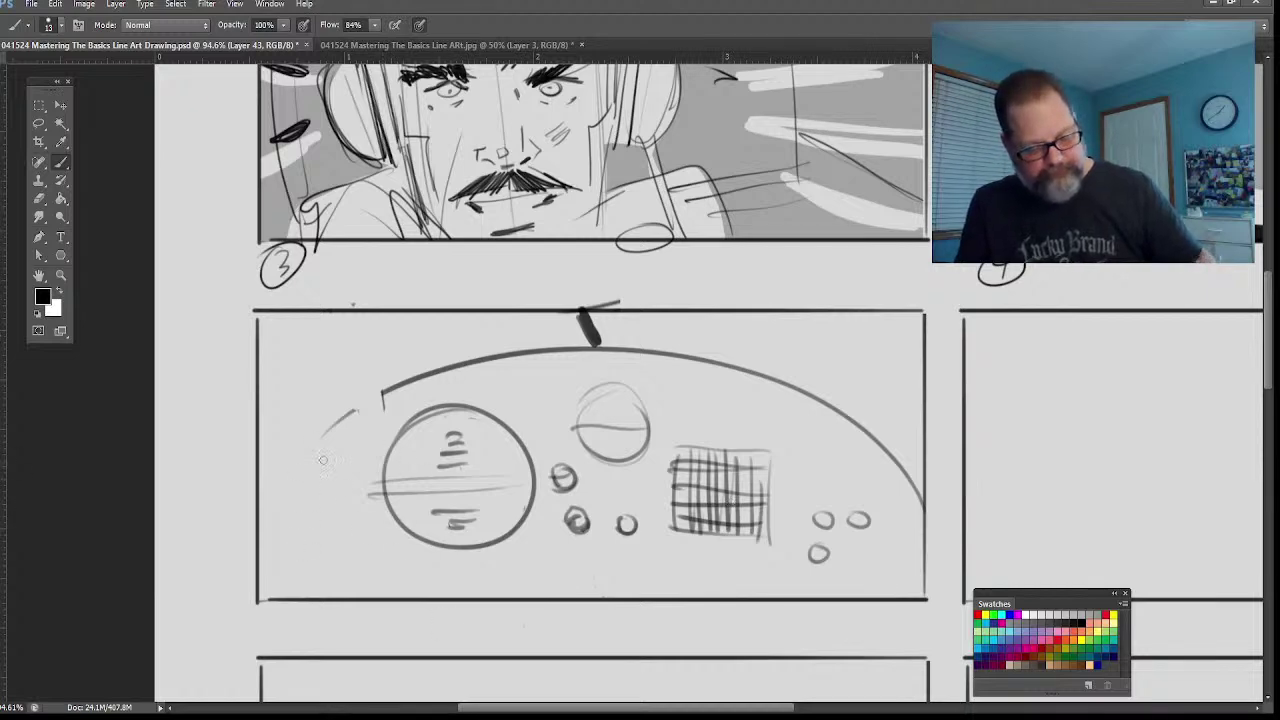
pyautogui.moveTo(390, 392)
pyautogui.mouseDown()
pyautogui.moveTo(290, 506)
pyautogui.moveTo(302, 468)
pyautogui.mouseUp()
pyautogui.moveTo(360, 414); pyautogui.dragTo(276, 528)
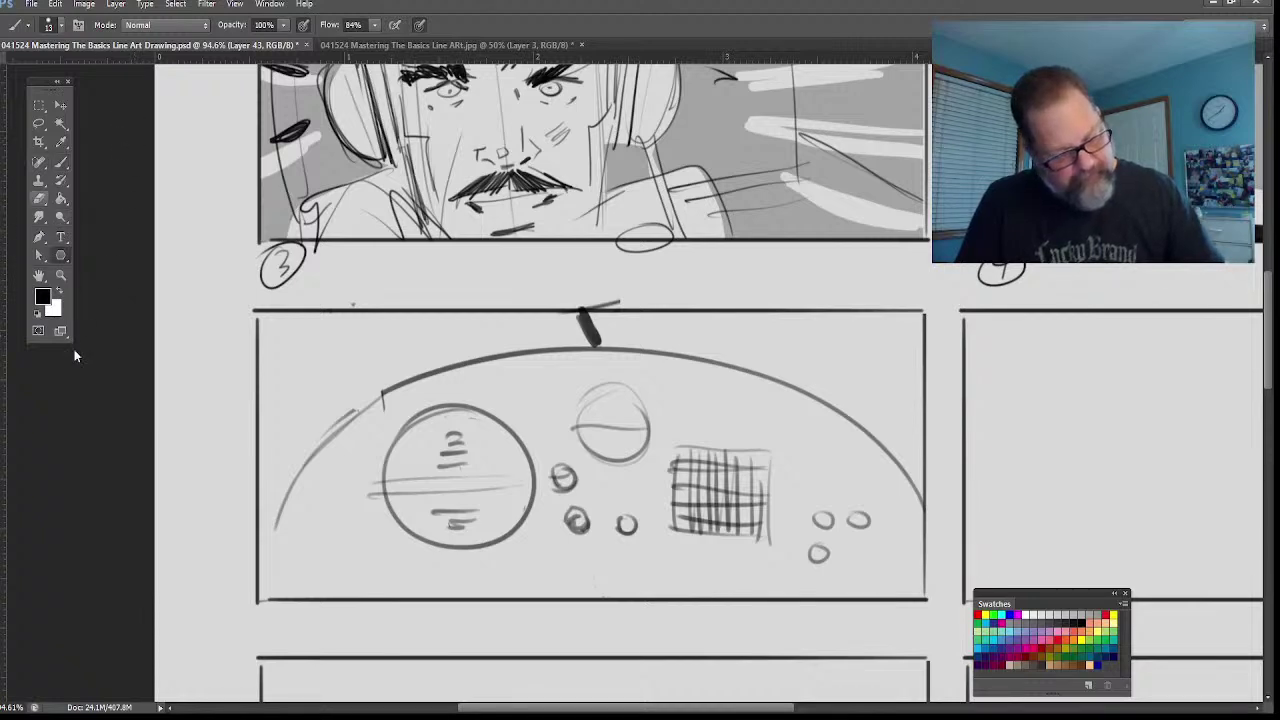
# Step: On a new layer, fill the button beside the large gauge with red and draw red warning rays radiating around it
pyautogui.press('u')
pyautogui.click(60, 163)
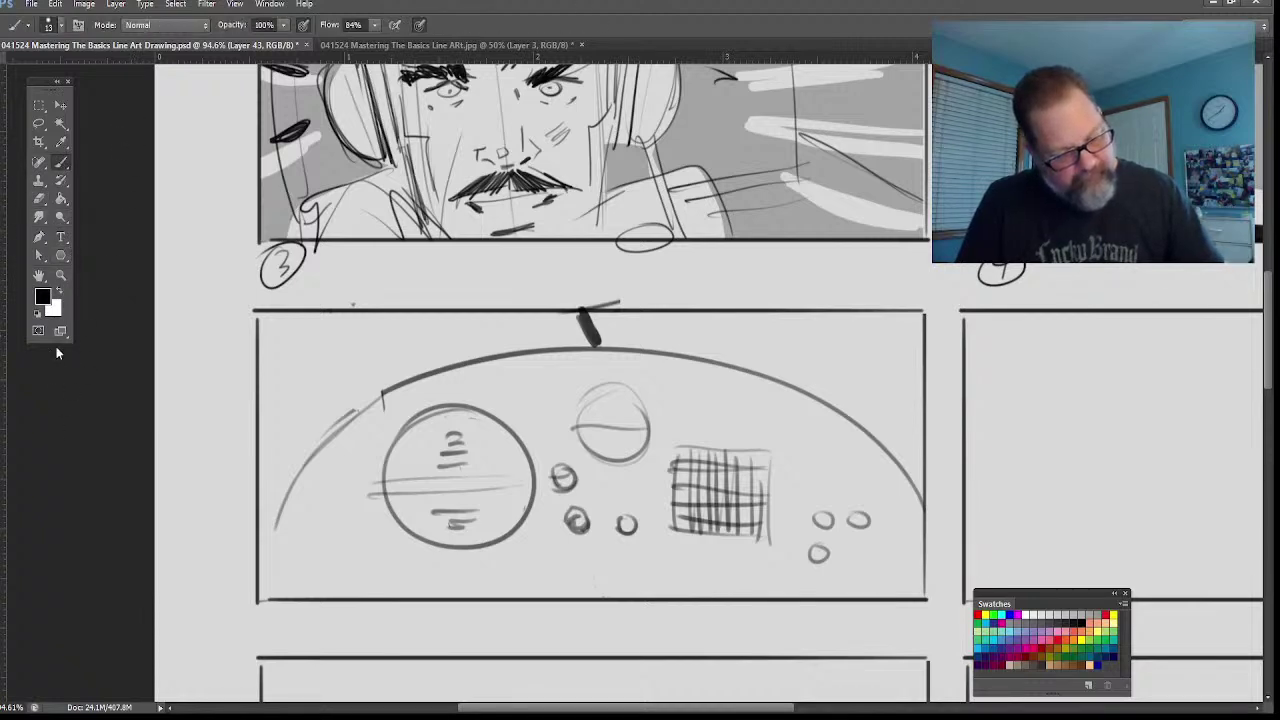
pyautogui.click(980, 614)
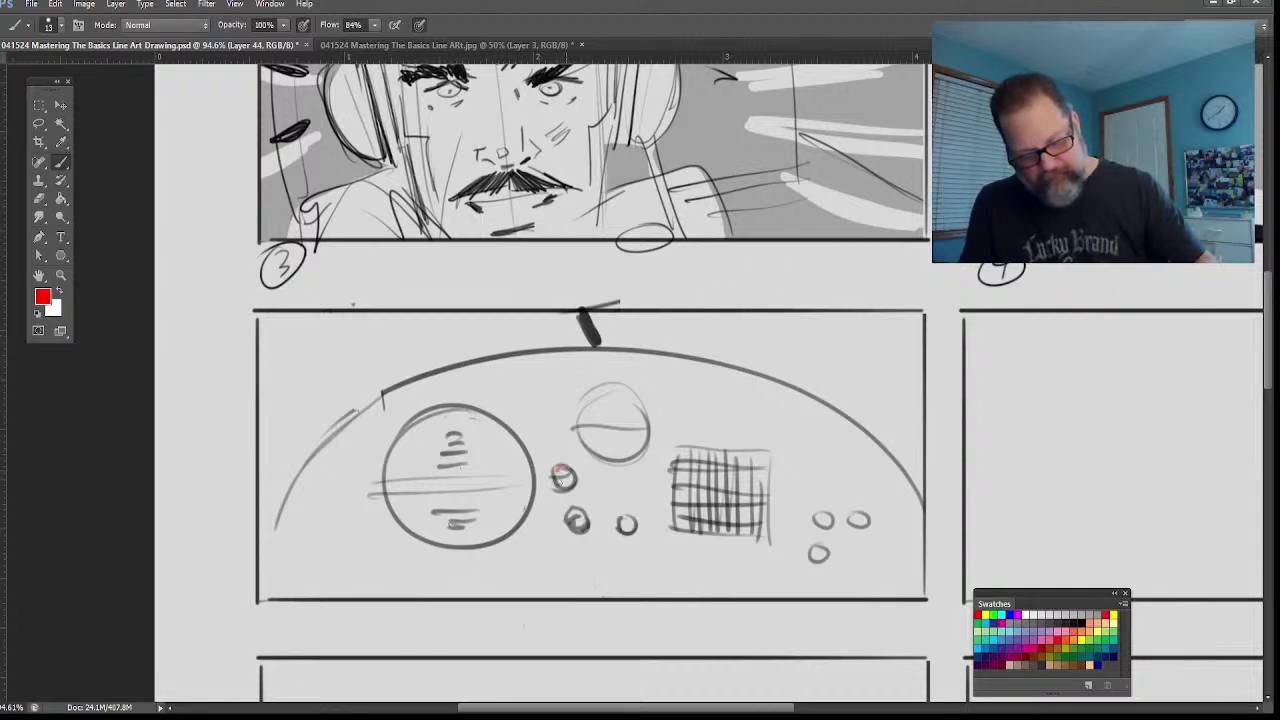
pyautogui.moveTo(558, 472)
pyautogui.mouseDown()
pyautogui.moveTo(568, 484)
pyautogui.moveTo(549, 368)
pyautogui.moveTo(566, 438)
pyautogui.moveTo(685, 392)
pyautogui.mouseUp()
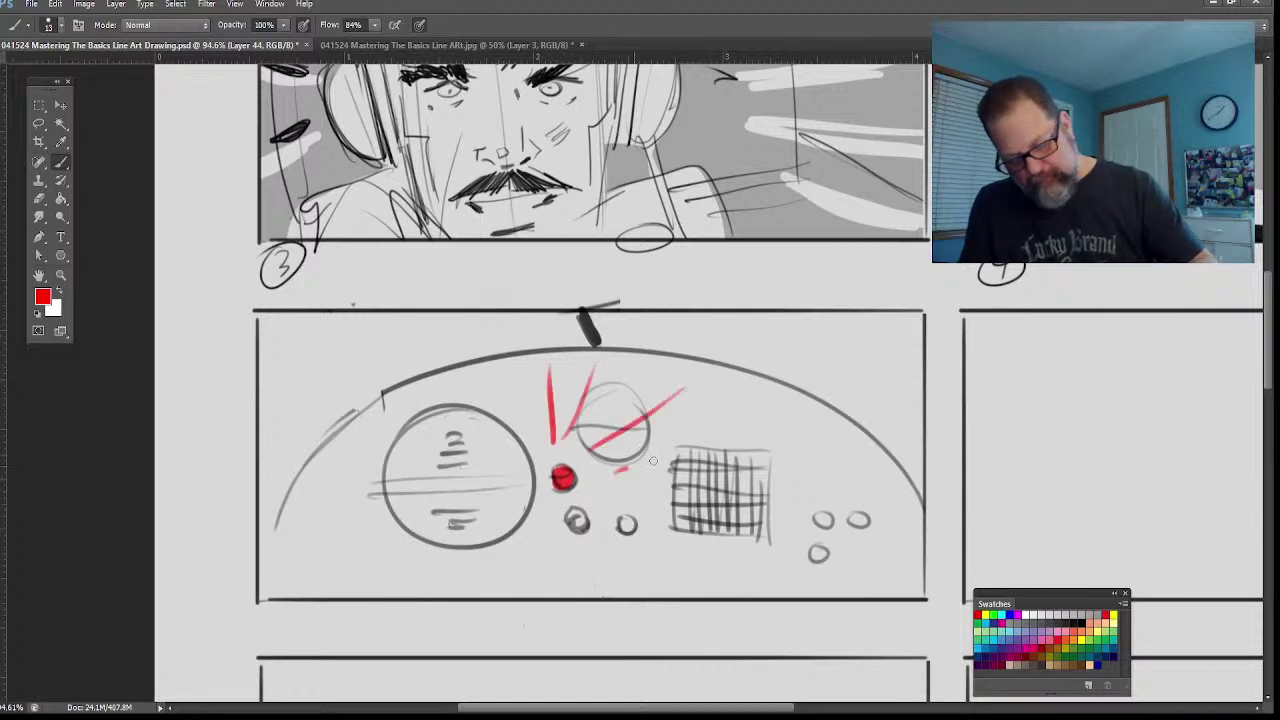
pyautogui.moveTo(616, 470); pyautogui.dragTo(690, 453)
pyautogui.moveTo(594, 499); pyautogui.dragTo(640, 536)
pyautogui.moveTo(550, 521); pyautogui.dragTo(512, 568)
pyautogui.moveTo(532, 501); pyautogui.dragTo(465, 521)
pyautogui.moveTo(525, 472); pyautogui.dragTo(440, 449)
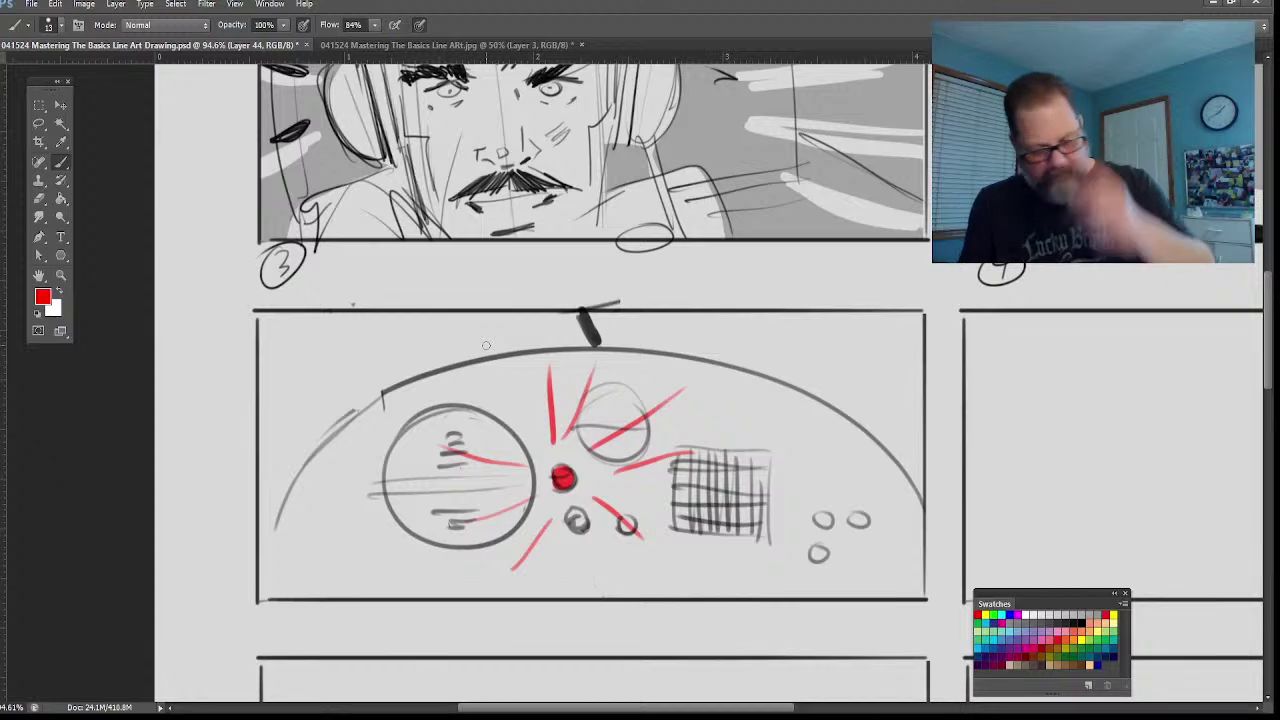
# Step: In black, draw two long slanted lines for the sides of a face in the blank panel below panel 4
pyautogui.moveTo(718, 712); pyautogui.dragTo(857, 712)
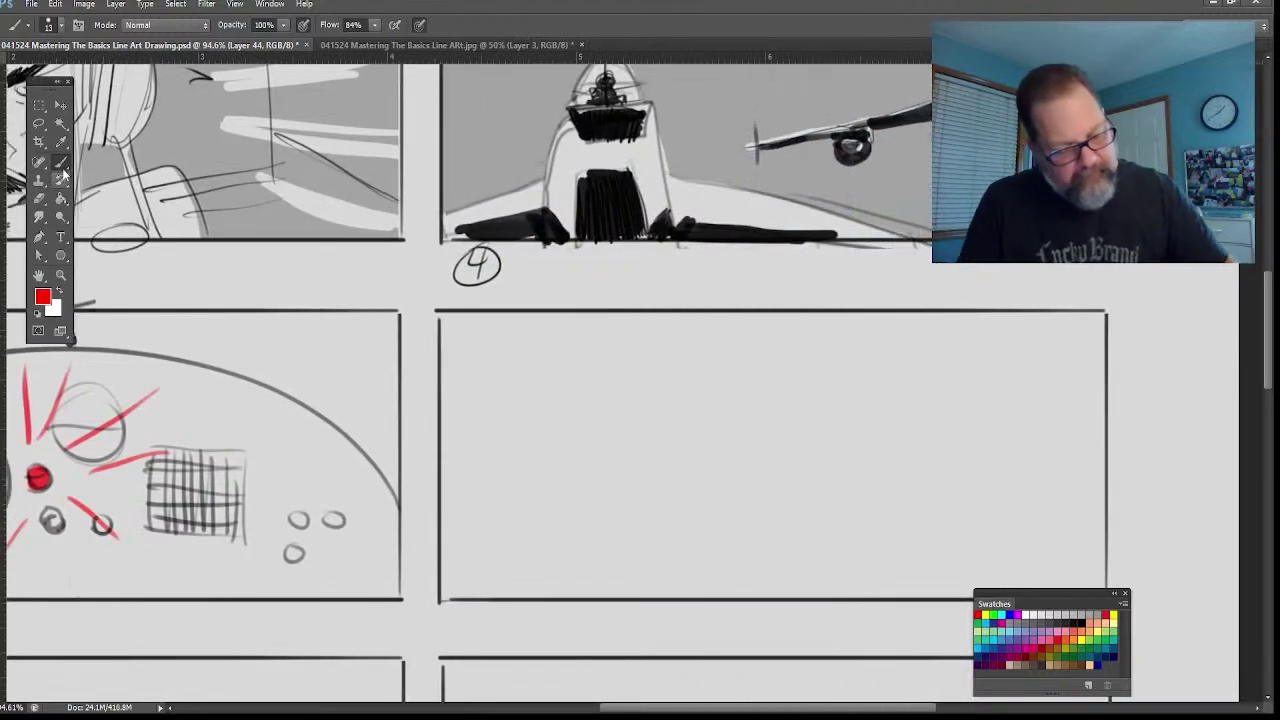
pyautogui.press('i')
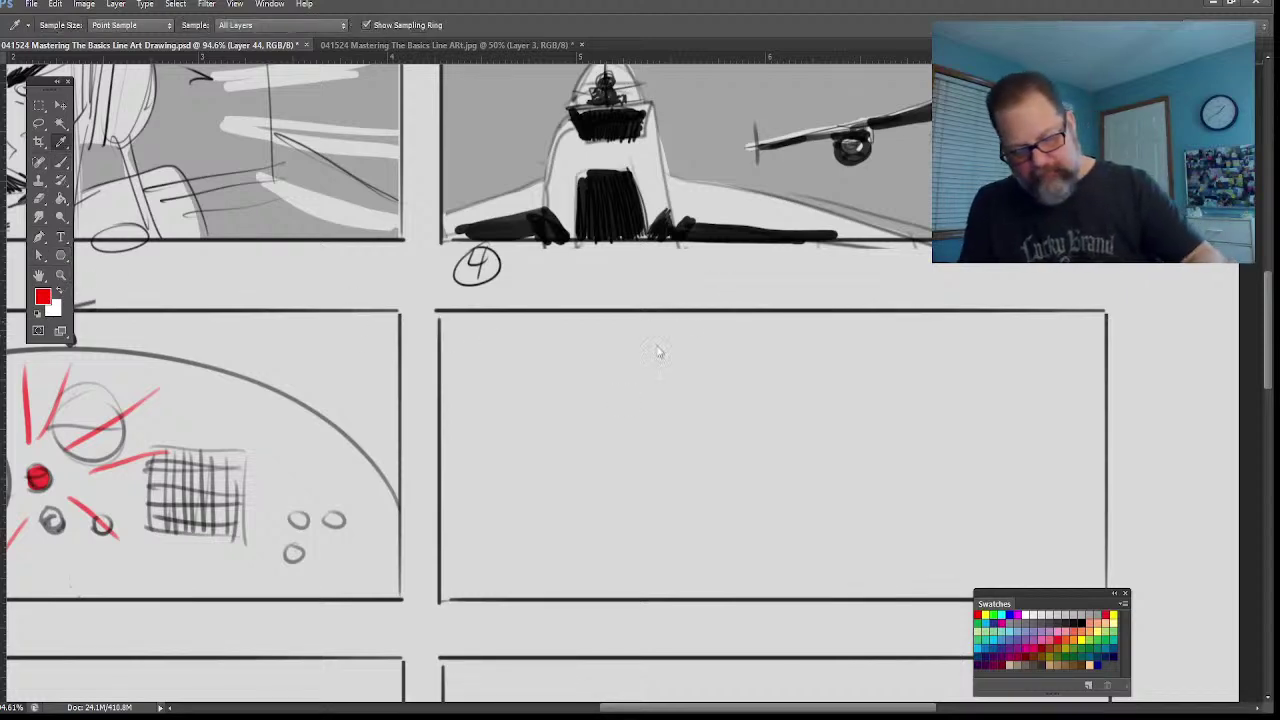
pyautogui.press('d')
pyautogui.press('b')
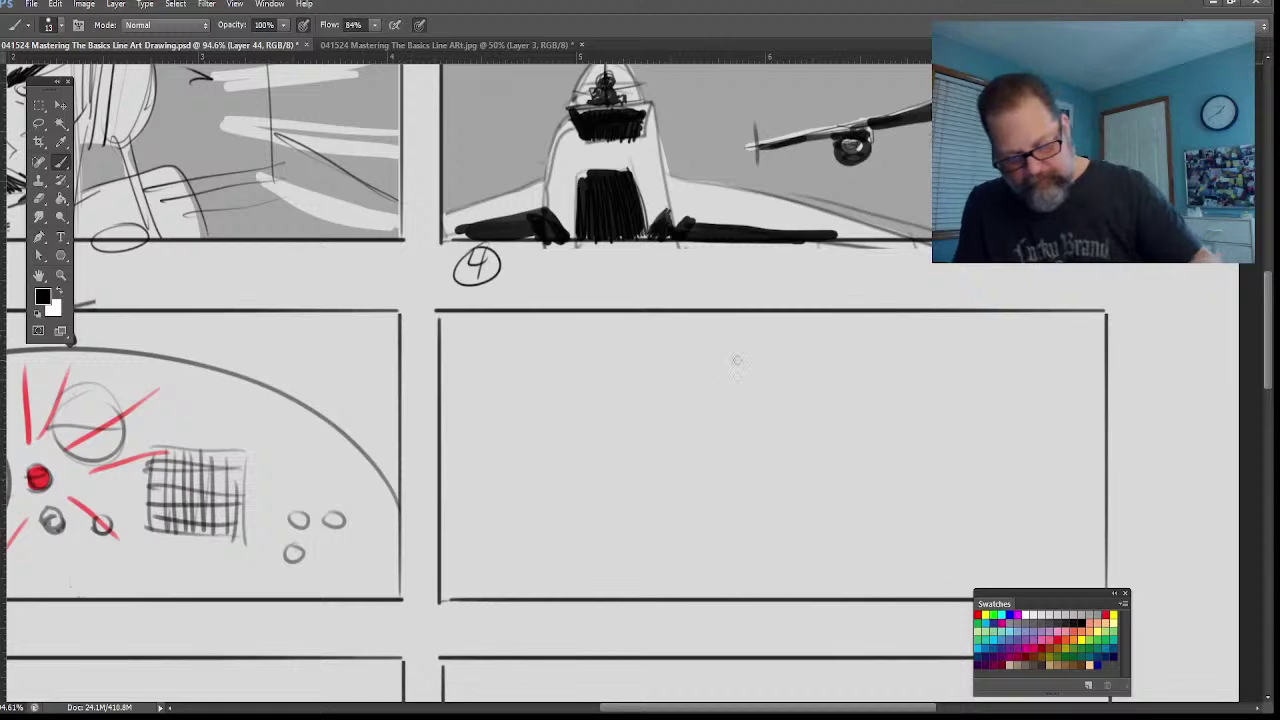
pyautogui.moveTo(936, 322); pyautogui.dragTo(963, 582)
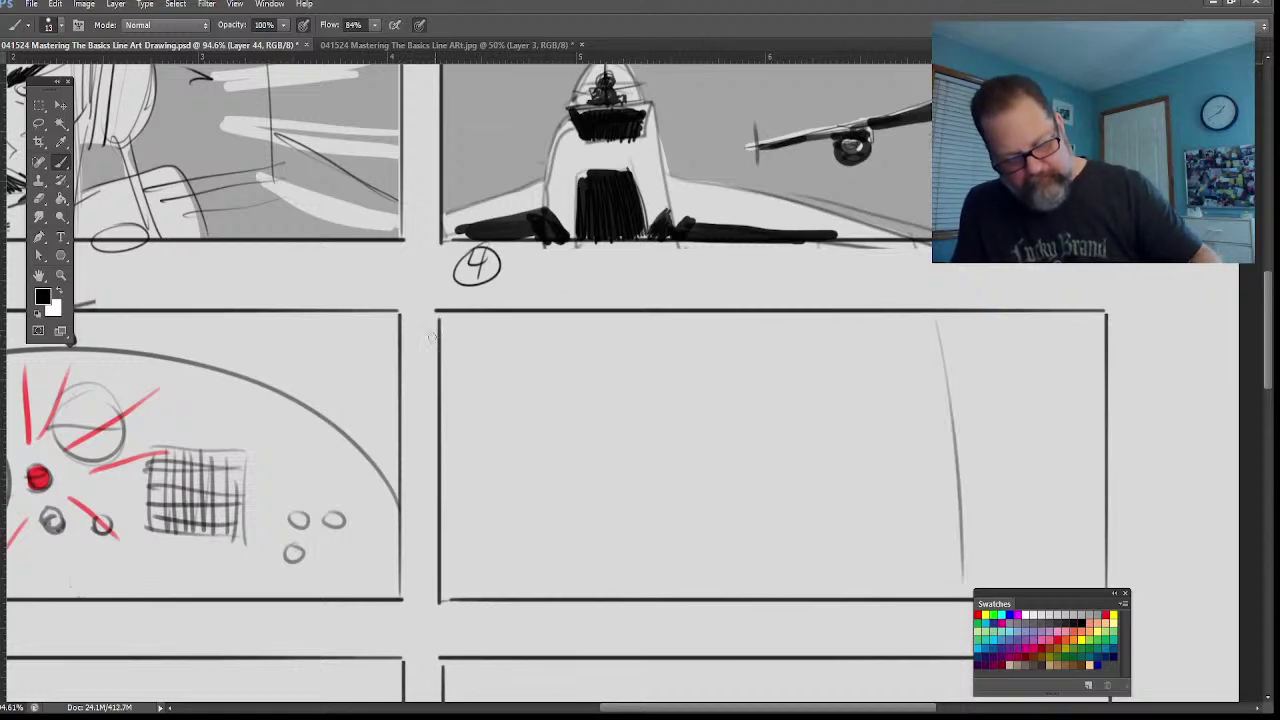
pyautogui.moveTo(432, 338); pyautogui.dragTo(495, 588)
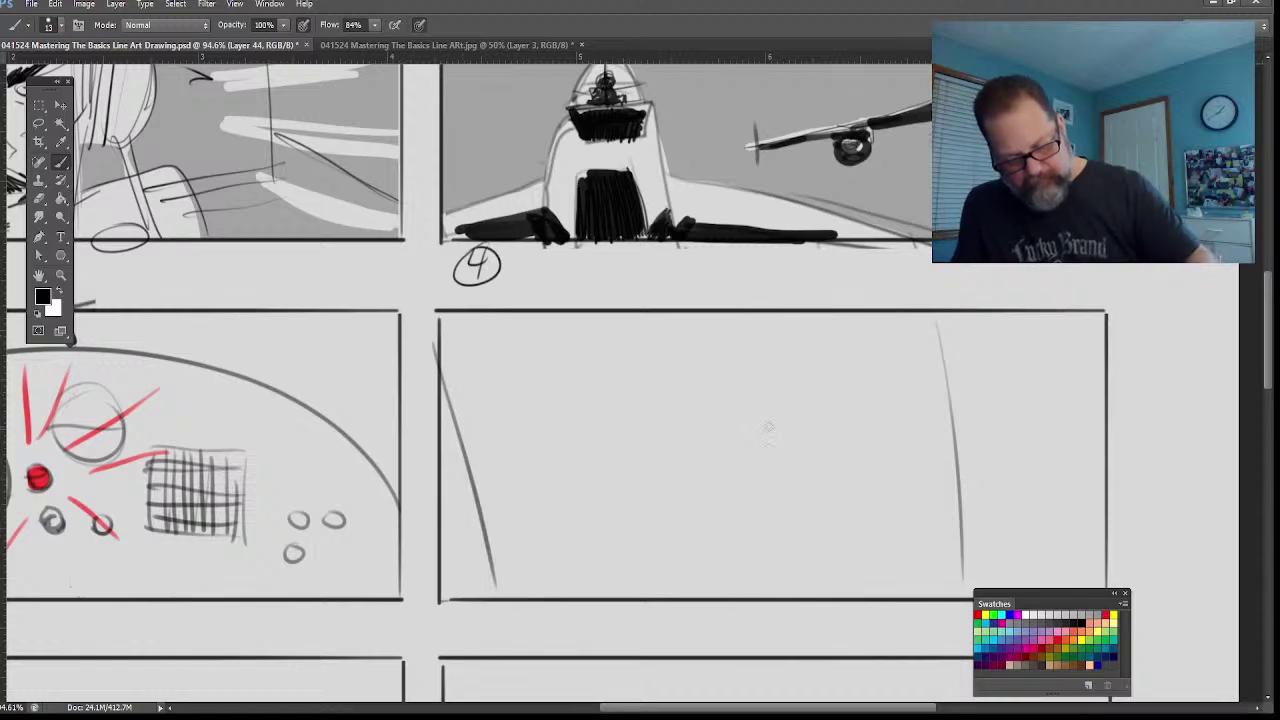
# Step: Sketch a large nose between the face lines, with its bridge, both nostril wings and the underside at the lower border
pyautogui.moveTo(720, 418)
pyautogui.mouseDown()
pyautogui.moveTo(685, 433)
pyautogui.moveTo(686, 495)
pyautogui.mouseUp()
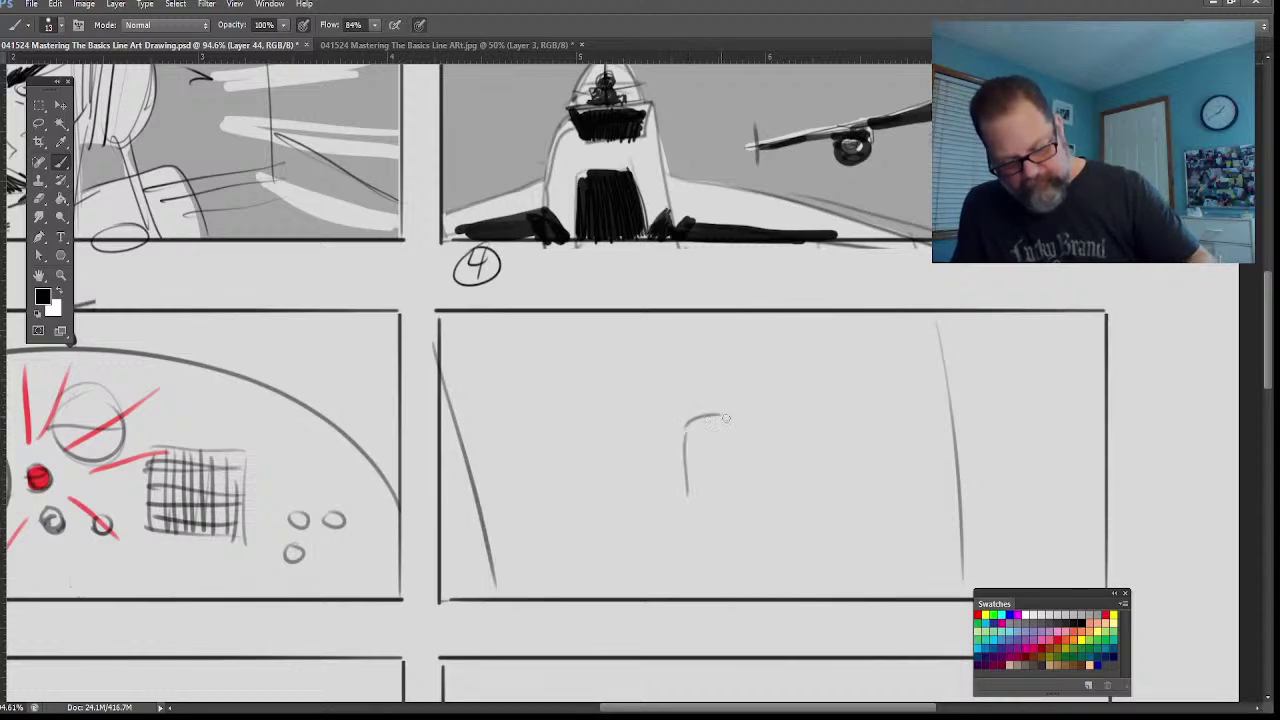
pyautogui.moveTo(722, 418); pyautogui.dragTo(790, 537)
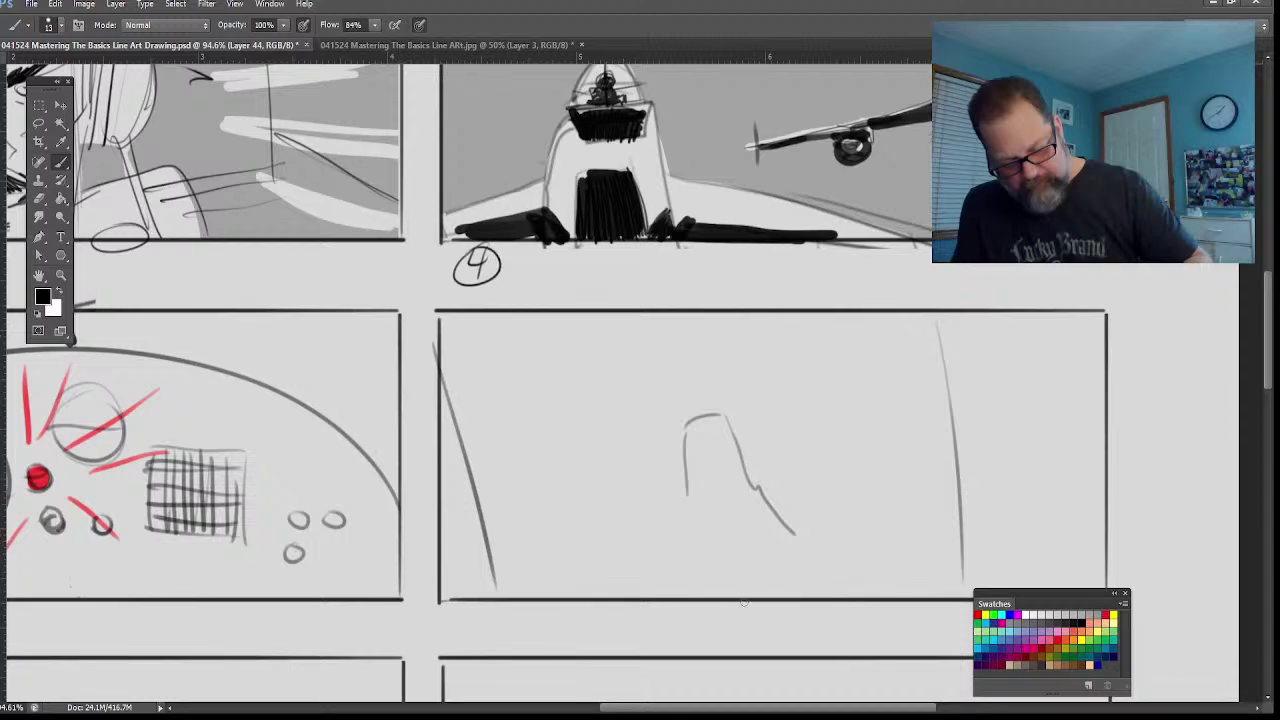
pyautogui.moveTo(767, 601)
pyautogui.mouseDown()
pyautogui.moveTo(731, 613)
pyautogui.moveTo(817, 541)
pyautogui.moveTo(808, 576)
pyautogui.mouseUp()
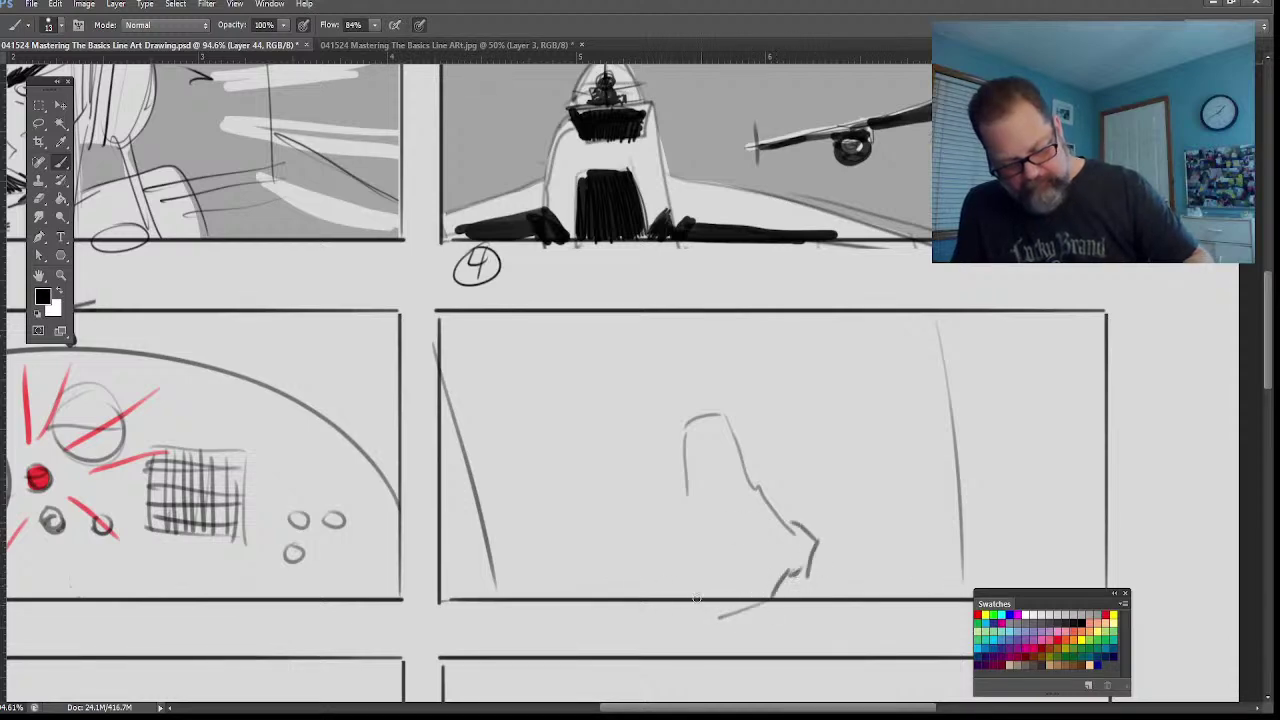
pyautogui.moveTo(700, 603); pyautogui.dragTo(660, 564)
pyautogui.moveTo(686, 486); pyautogui.dragTo(676, 568)
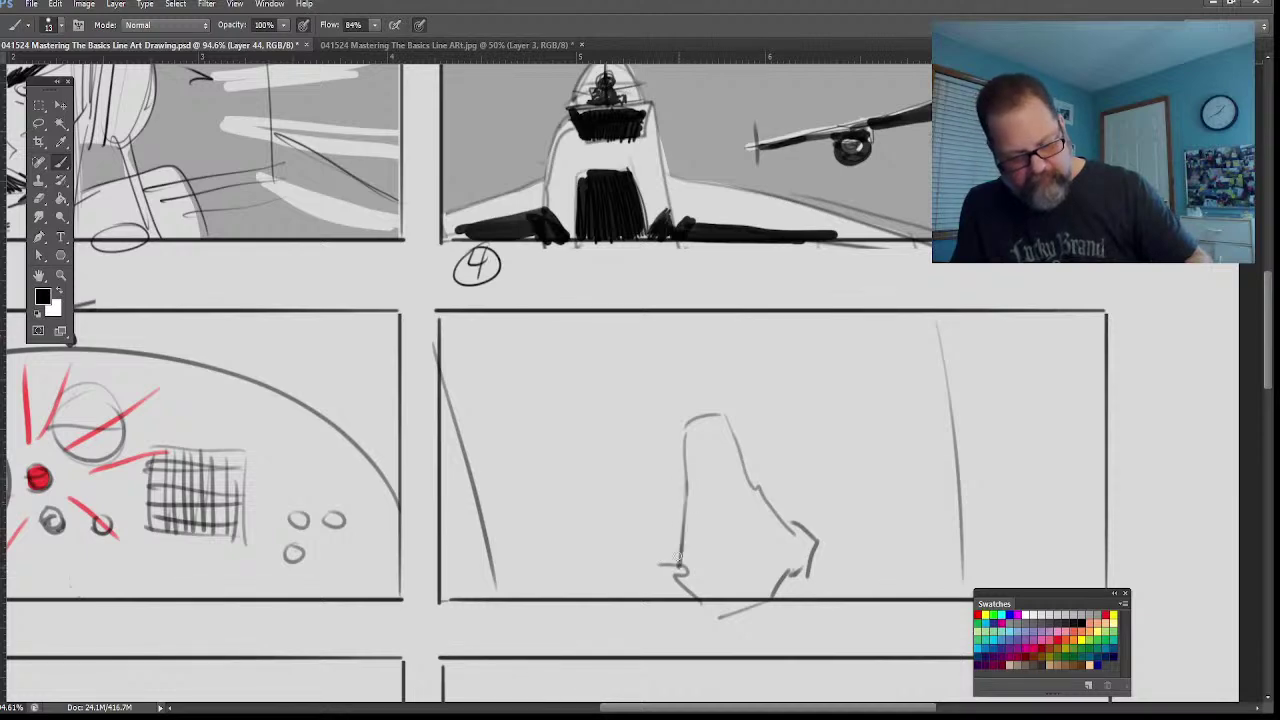
pyautogui.moveTo(680, 522); pyautogui.dragTo(690, 594)
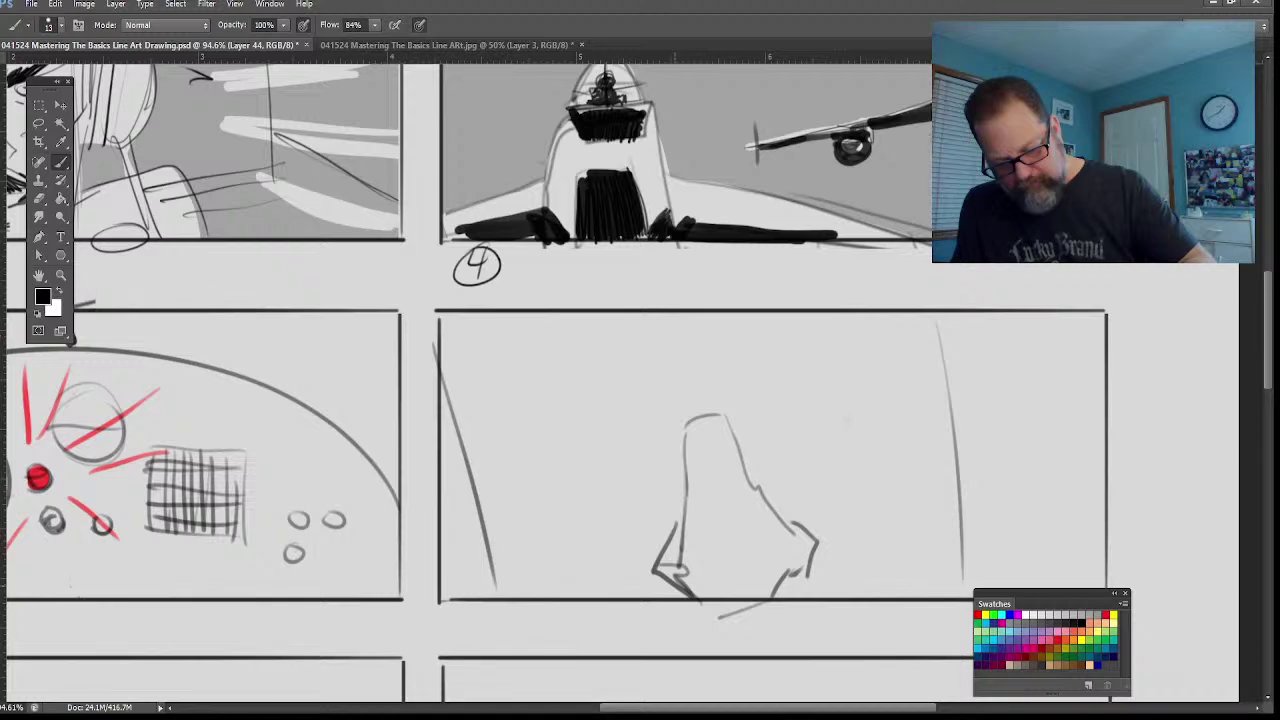
# Step: Draw both eyes with pupils, lower lids and slanted brow lines on either side of the nose
pyautogui.moveTo(820, 446)
pyautogui.mouseDown()
pyautogui.moveTo(869, 402)
pyautogui.moveTo(948, 406)
pyautogui.moveTo(966, 438)
pyautogui.moveTo(950, 434)
pyautogui.mouseUp()
pyautogui.moveTo(862, 455)
pyautogui.mouseDown()
pyautogui.moveTo(893, 454)
pyautogui.moveTo(870, 477)
pyautogui.moveTo(926, 470)
pyautogui.moveTo(860, 490)
pyautogui.mouseUp()
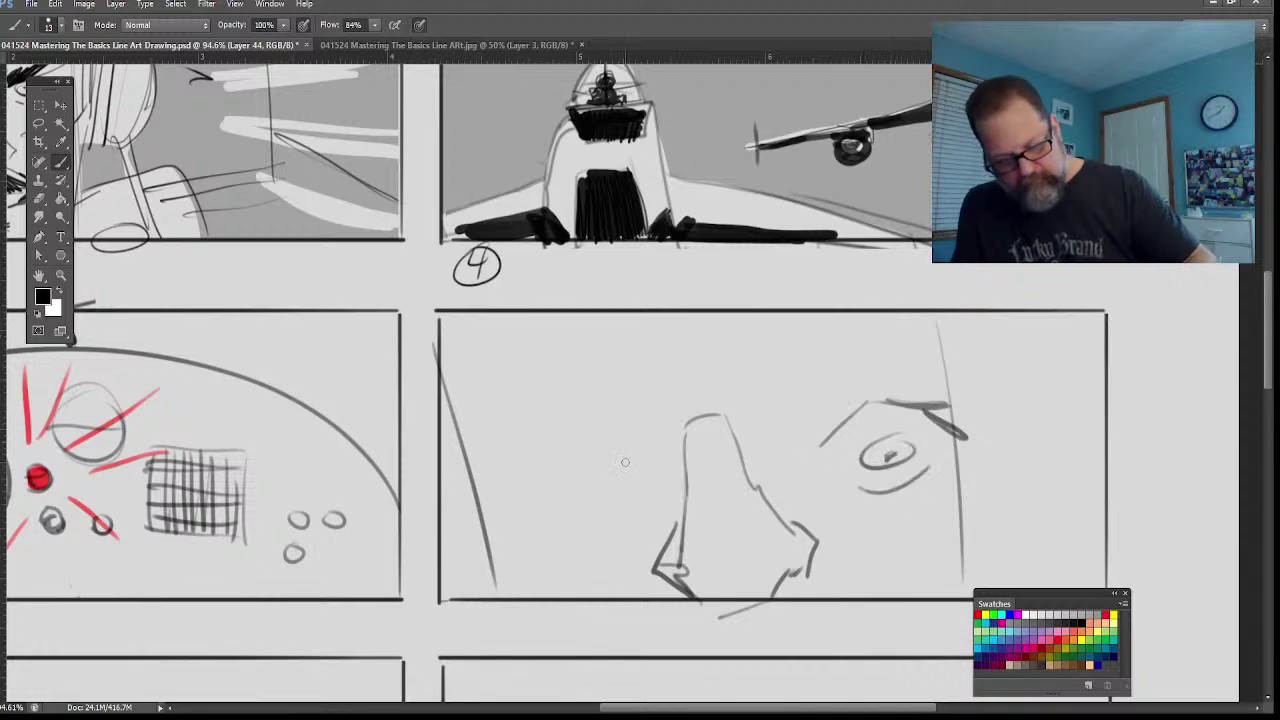
pyautogui.moveTo(646, 460)
pyautogui.mouseDown()
pyautogui.moveTo(600, 440)
pyautogui.moveTo(516, 470)
pyautogui.mouseUp()
pyautogui.moveTo(596, 426)
pyautogui.mouseDown()
pyautogui.moveTo(506, 480)
pyautogui.moveTo(528, 496)
pyautogui.moveTo(614, 500)
pyautogui.moveTo(576, 490)
pyautogui.mouseUp()
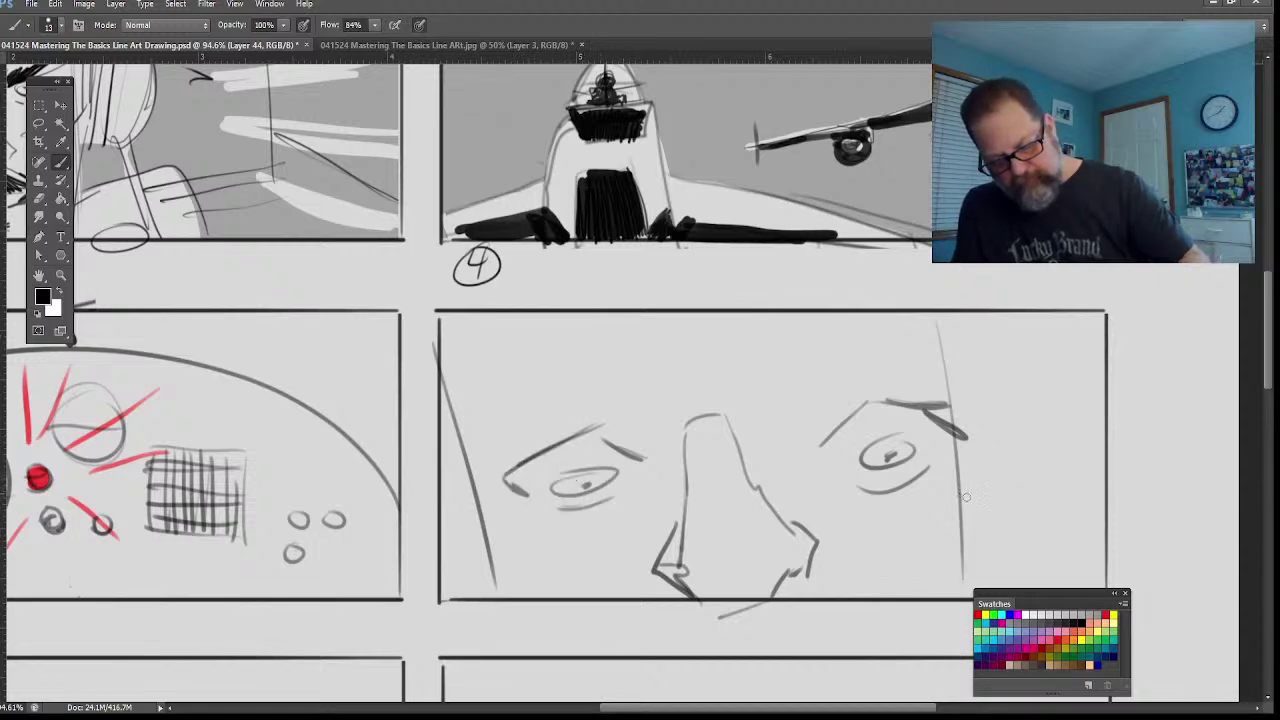
# Step: Add an angled cheek line beneath the right-hand eye and short strokes slanting outward from both nostrils
pyautogui.moveTo(976, 506)
pyautogui.mouseDown()
pyautogui.moveTo(918, 549)
pyautogui.moveTo(912, 605)
pyautogui.mouseUp()
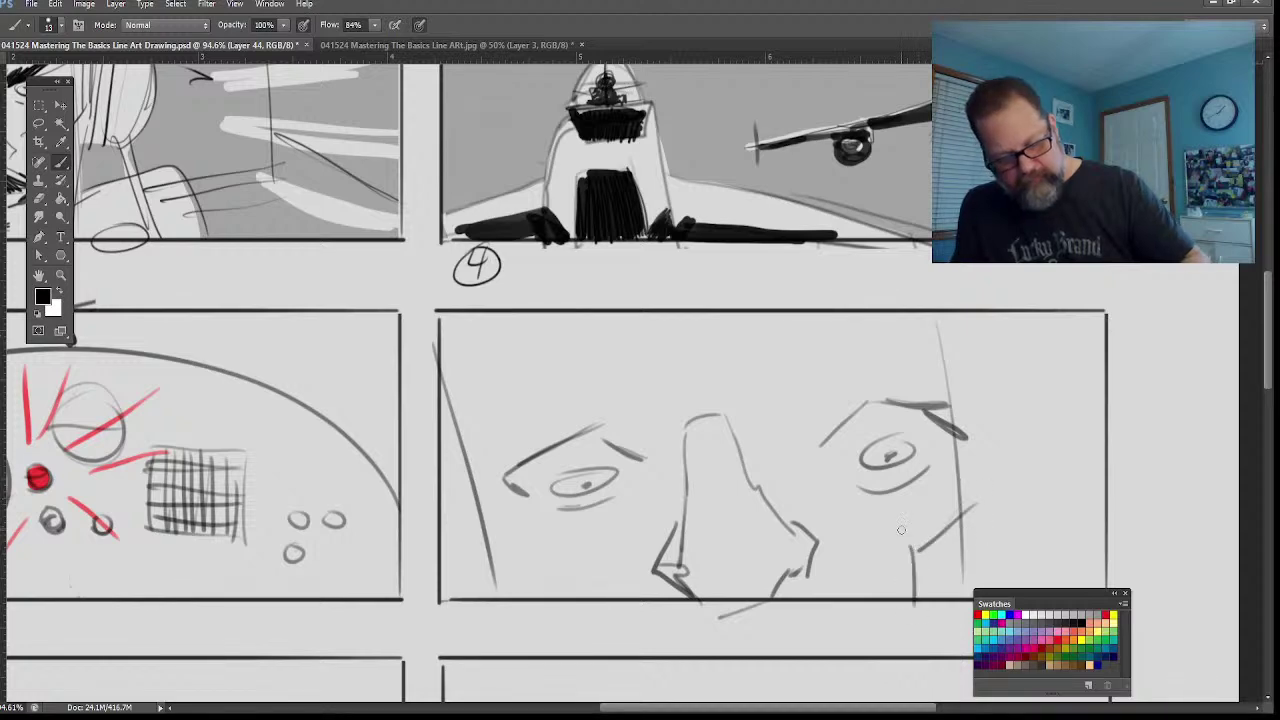
pyautogui.moveTo(672, 583); pyautogui.dragTo(622, 614)
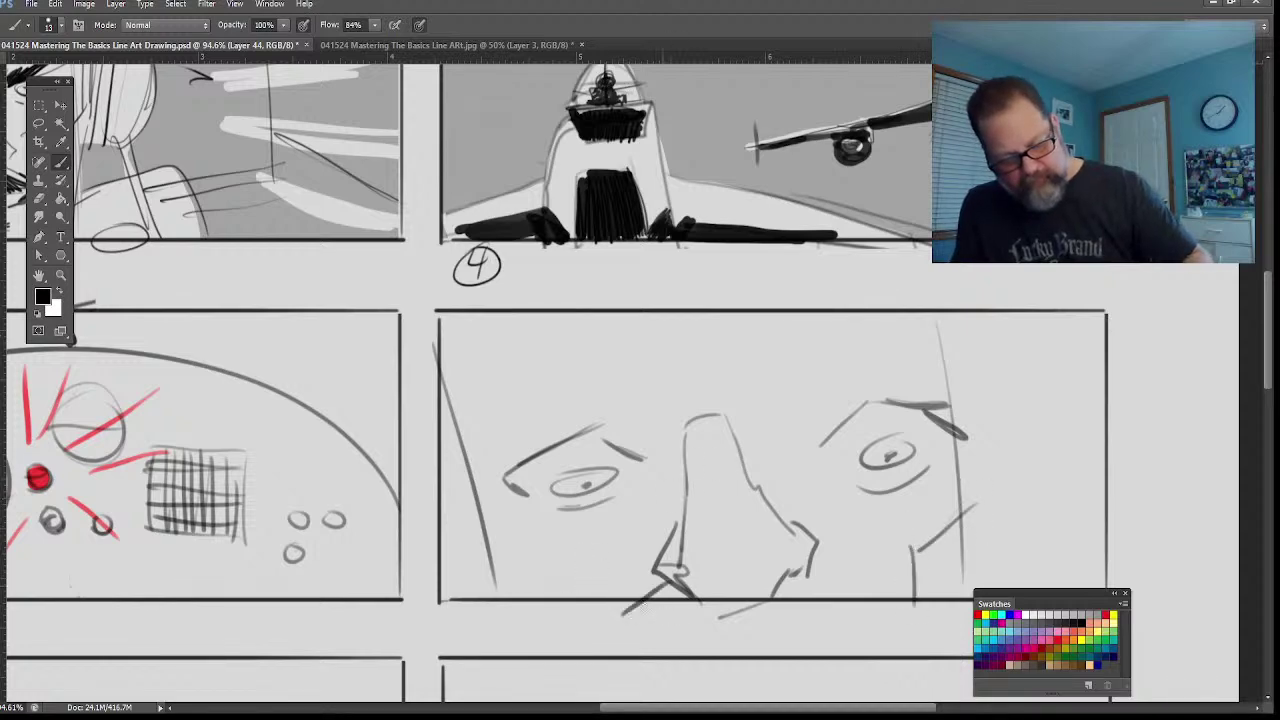
pyautogui.moveTo(808, 570); pyautogui.dragTo(862, 592)
# Step: Sketch a lock of hair over the forehead, and the sideburn, headset band and curved ear cup beside the face
pyautogui.moveTo(806, 388)
pyautogui.mouseDown()
pyautogui.moveTo(868, 322)
pyautogui.moveTo(806, 392)
pyautogui.moveTo(945, 318)
pyautogui.moveTo(985, 482)
pyautogui.moveTo(988, 578)
pyautogui.mouseUp()
pyautogui.moveTo(1020, 314); pyautogui.dragTo(1030, 514)
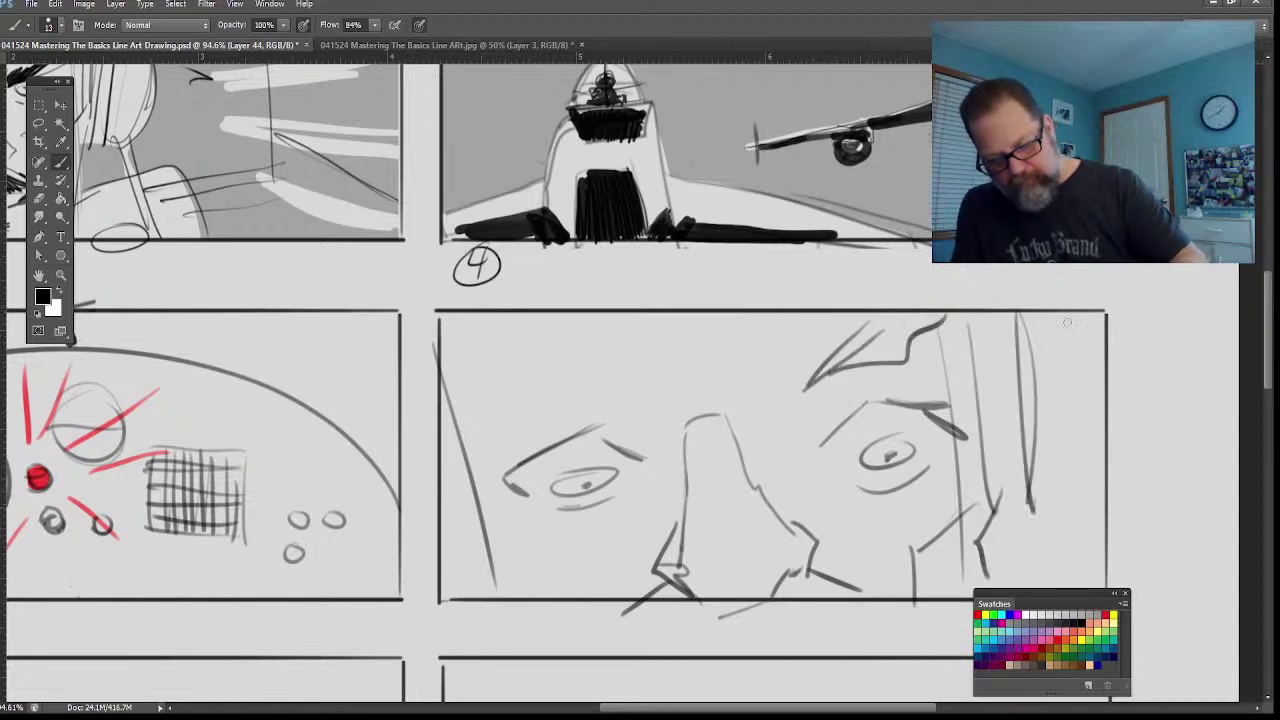
pyautogui.moveTo(1066, 318); pyautogui.dragTo(1048, 554)
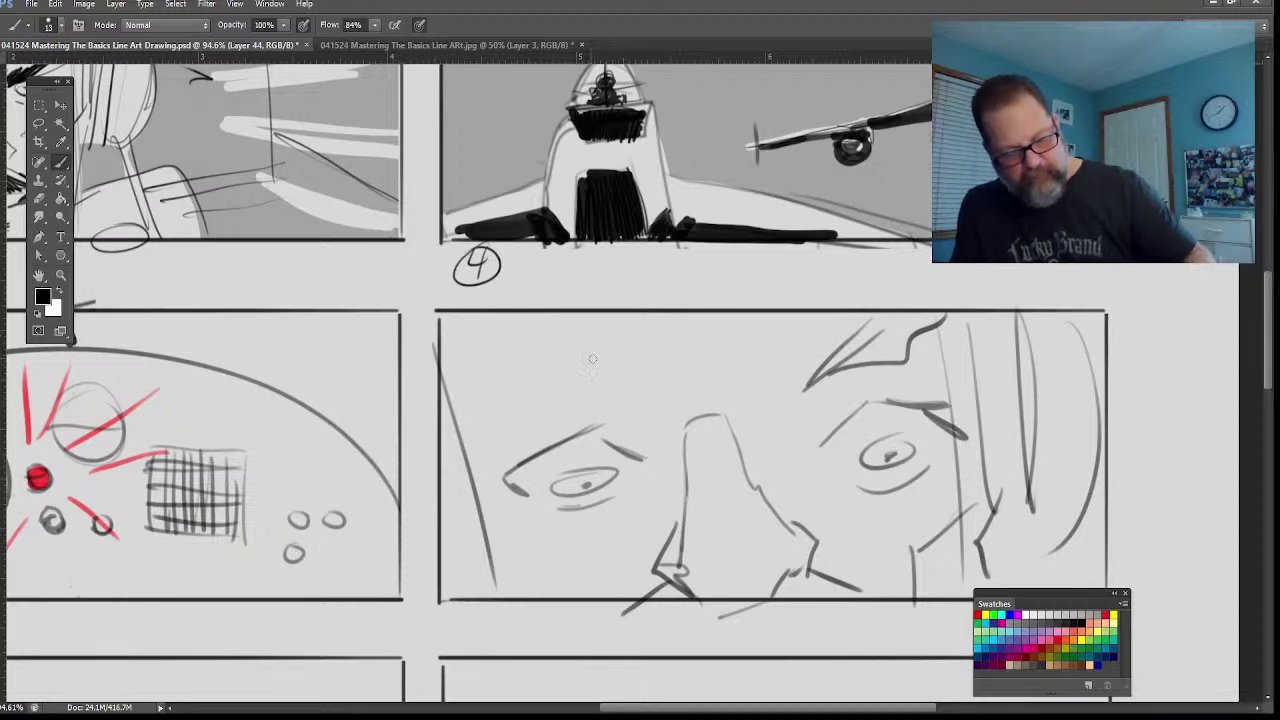
# Step: Outline a thick eyebrow above panel 6's left-hand eye, and add headset edge, ear and side strokes beside the left cheek
pyautogui.moveTo(652, 426)
pyautogui.mouseDown()
pyautogui.moveTo(548, 419)
pyautogui.moveTo(623, 414)
pyautogui.moveTo(505, 398)
pyautogui.moveTo(453, 432)
pyautogui.moveTo(458, 447)
pyautogui.moveTo(638, 428)
pyautogui.moveTo(584, 424)
pyautogui.mouseUp()
pyautogui.moveTo(462, 426); pyautogui.dragTo(512, 590)
pyautogui.moveTo(500, 566)
pyautogui.mouseDown()
pyautogui.moveTo(570, 600)
pyautogui.moveTo(556, 588)
pyautogui.mouseUp()
pyautogui.moveTo(438, 444); pyautogui.dragTo(478, 588)
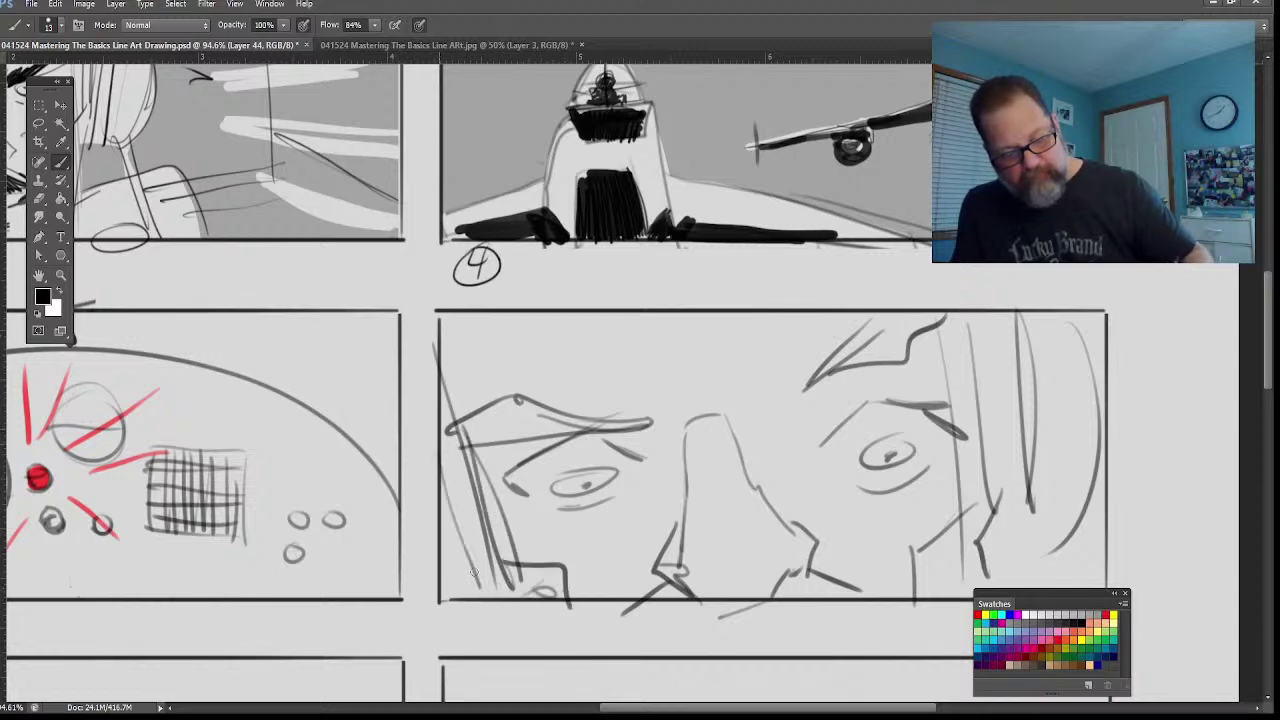
pyautogui.moveTo(444, 476); pyautogui.dragTo(473, 577)
# Step: Draw curling hair strands over the centre of the forehead and darken the moustache ends beneath both nostrils
pyautogui.moveTo(728, 314)
pyautogui.mouseDown()
pyautogui.moveTo(683, 389)
pyautogui.moveTo(694, 319)
pyautogui.moveTo(505, 304)
pyautogui.mouseUp()
pyautogui.moveTo(792, 570); pyautogui.dragTo(772, 590)
pyautogui.moveTo(676, 580); pyautogui.dragTo(658, 602)
pyautogui.moveTo(802, 576)
pyautogui.mouseDown()
pyautogui.moveTo(778, 596)
pyautogui.moveTo(852, 594)
pyautogui.mouseUp()
# Step: Fill both of the pilot's eyebrows with dense black hatching
pyautogui.moveTo(832, 352); pyautogui.dragTo(806, 384)
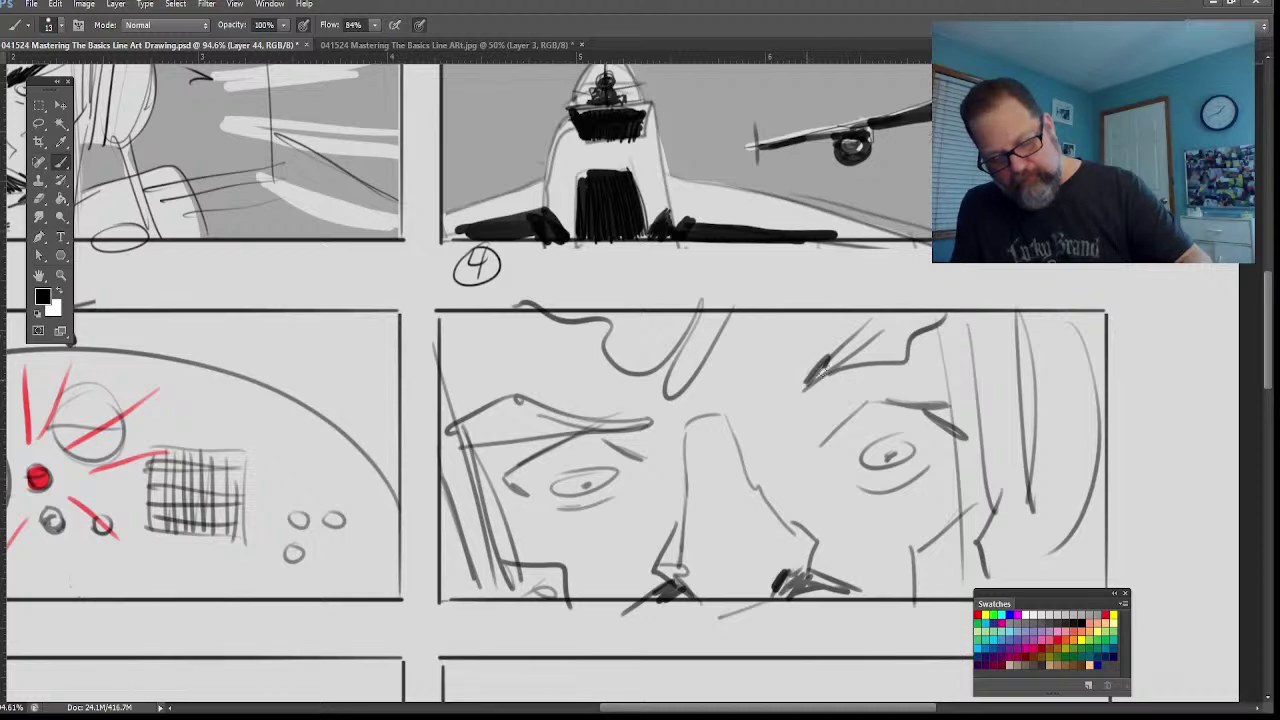
pyautogui.moveTo(858, 318)
pyautogui.mouseDown()
pyautogui.moveTo(822, 380)
pyautogui.moveTo(850, 372)
pyautogui.mouseUp()
pyautogui.moveTo(904, 316); pyautogui.dragTo(870, 362)
pyautogui.moveTo(922, 318); pyautogui.dragTo(886, 364)
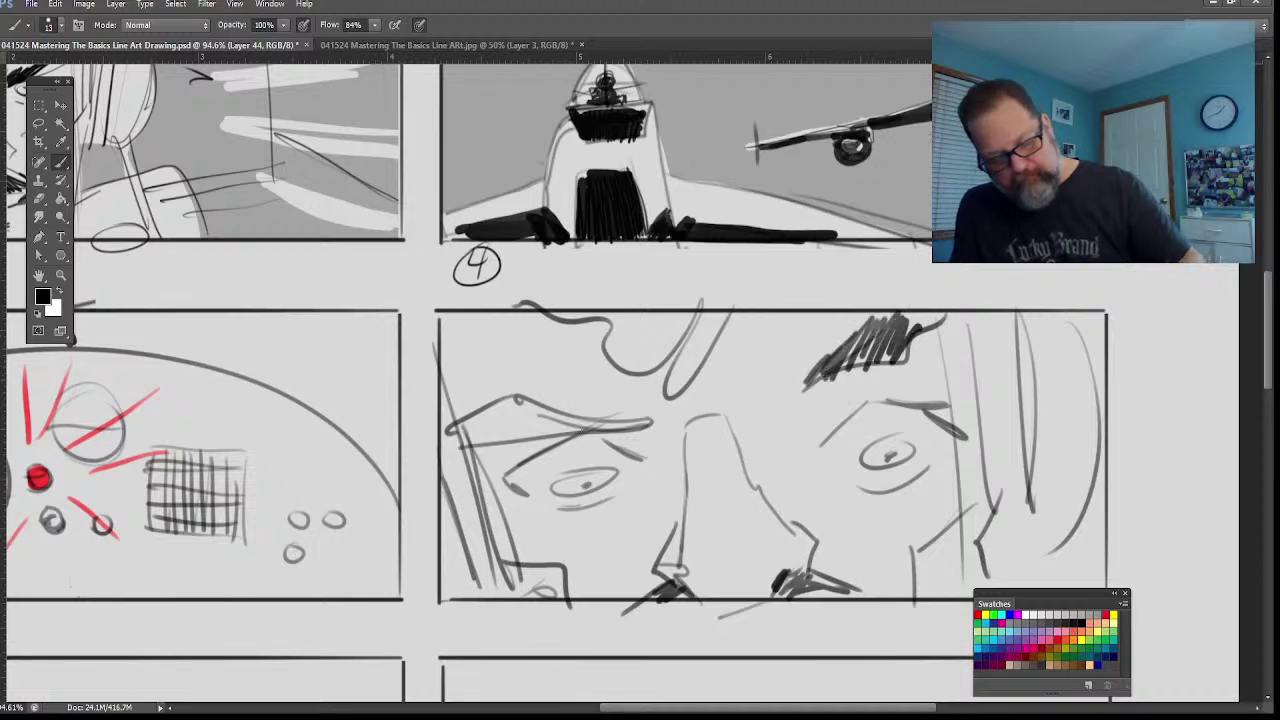
pyautogui.moveTo(600, 418)
pyautogui.mouseDown()
pyautogui.moveTo(526, 409)
pyautogui.moveTo(522, 425)
pyautogui.moveTo(488, 416)
pyautogui.moveTo(487, 438)
pyautogui.moveTo(434, 446)
pyautogui.mouseUp()
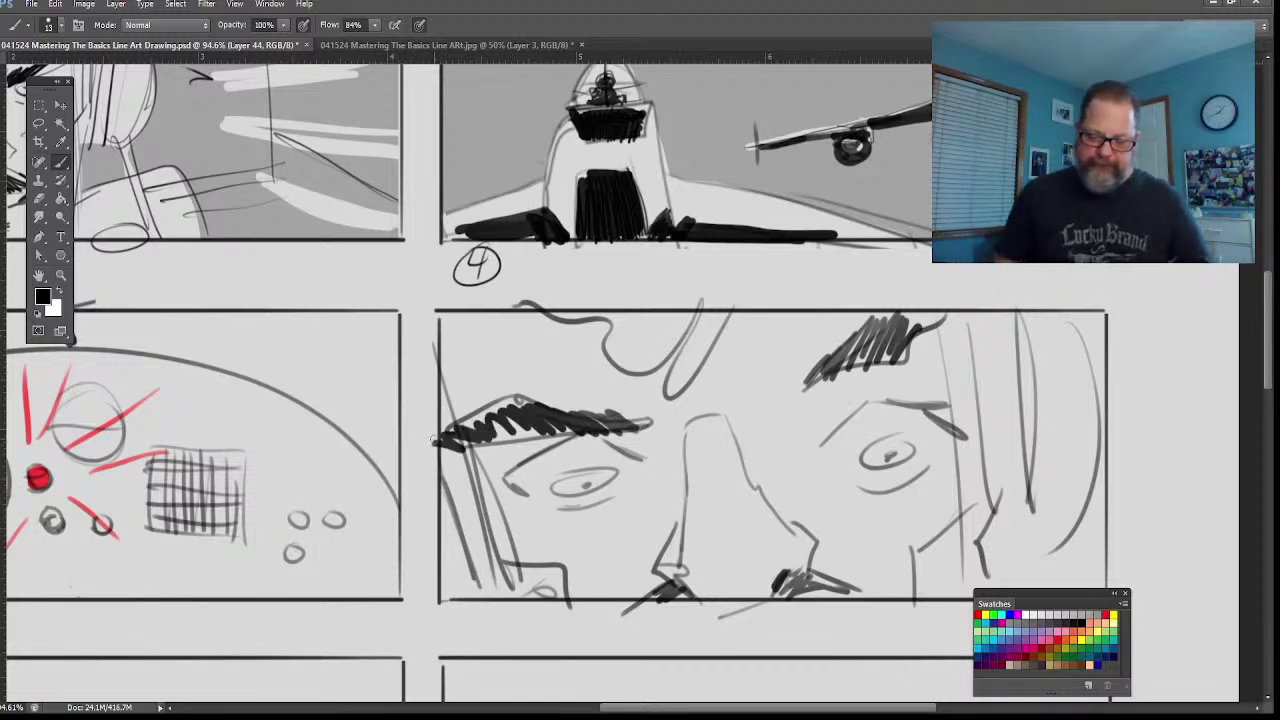
# Step: Brush thin red accent lines beneath both of the pilot's eyes and along the underside of the nose
pyautogui.click(60, 275)
pyautogui.keyDown('alt'); pyautogui.click(338, 552); pyautogui.keyUp('alt')
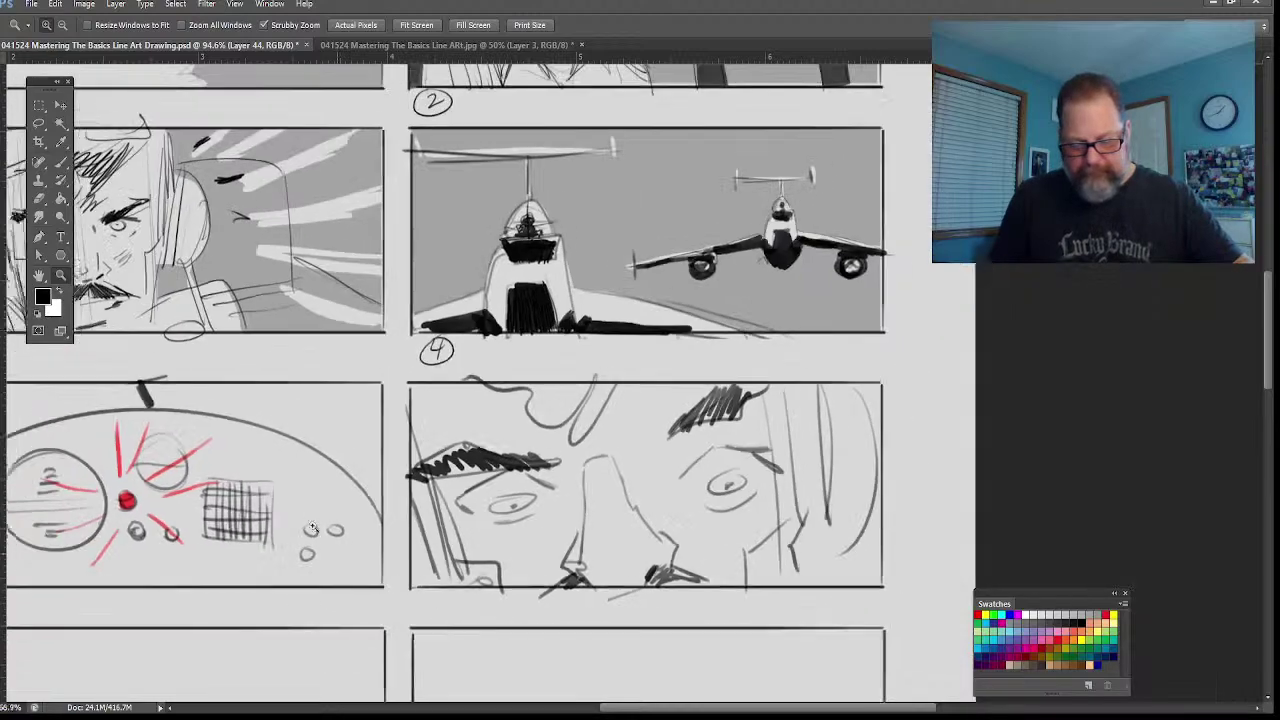
pyautogui.moveTo(636, 713); pyautogui.dragTo(535, 703)
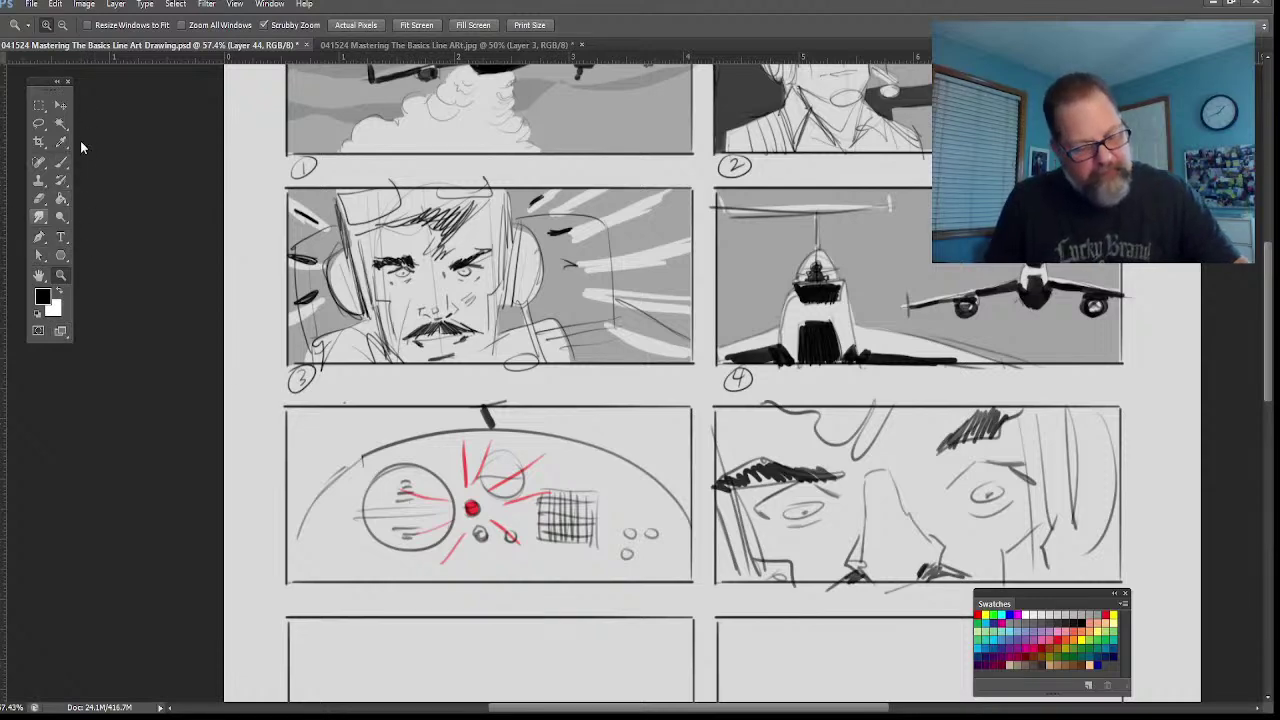
pyautogui.click(1105, 615)
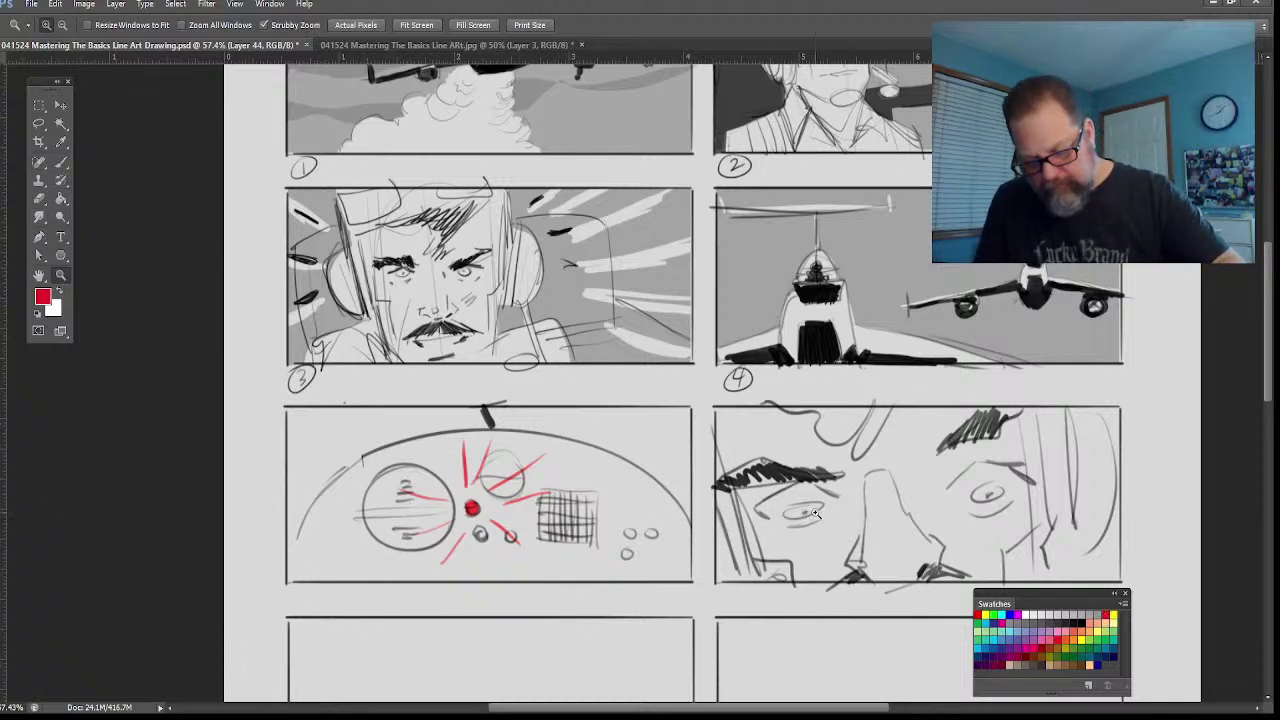
pyautogui.click(61, 161)
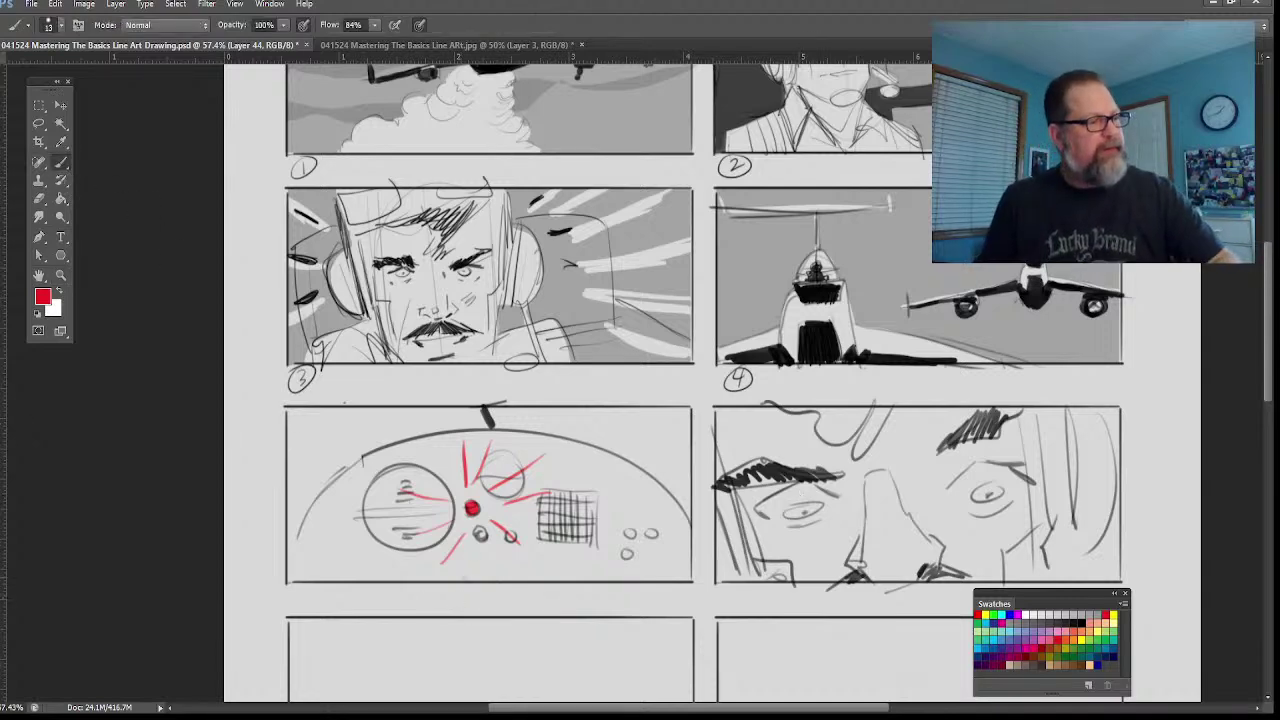
pyautogui.moveTo(817, 513); pyautogui.dragTo(782, 505)
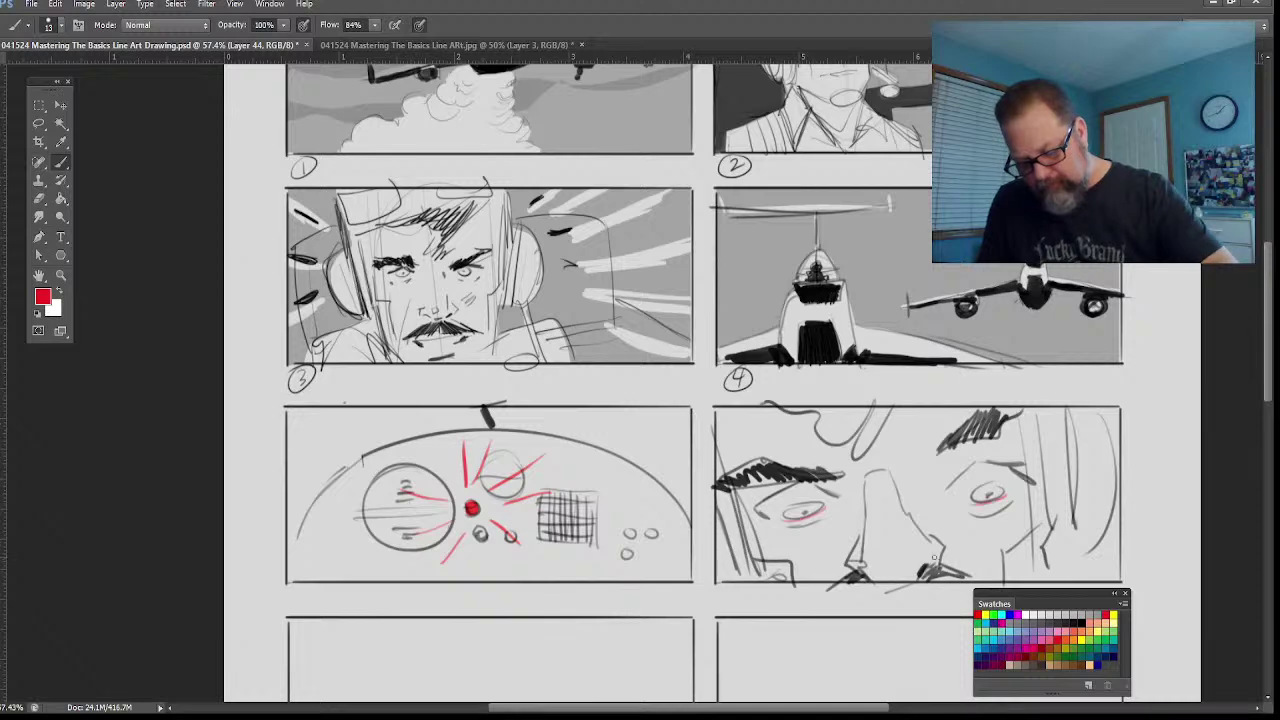
pyautogui.moveTo(934, 557); pyautogui.dragTo(882, 575)
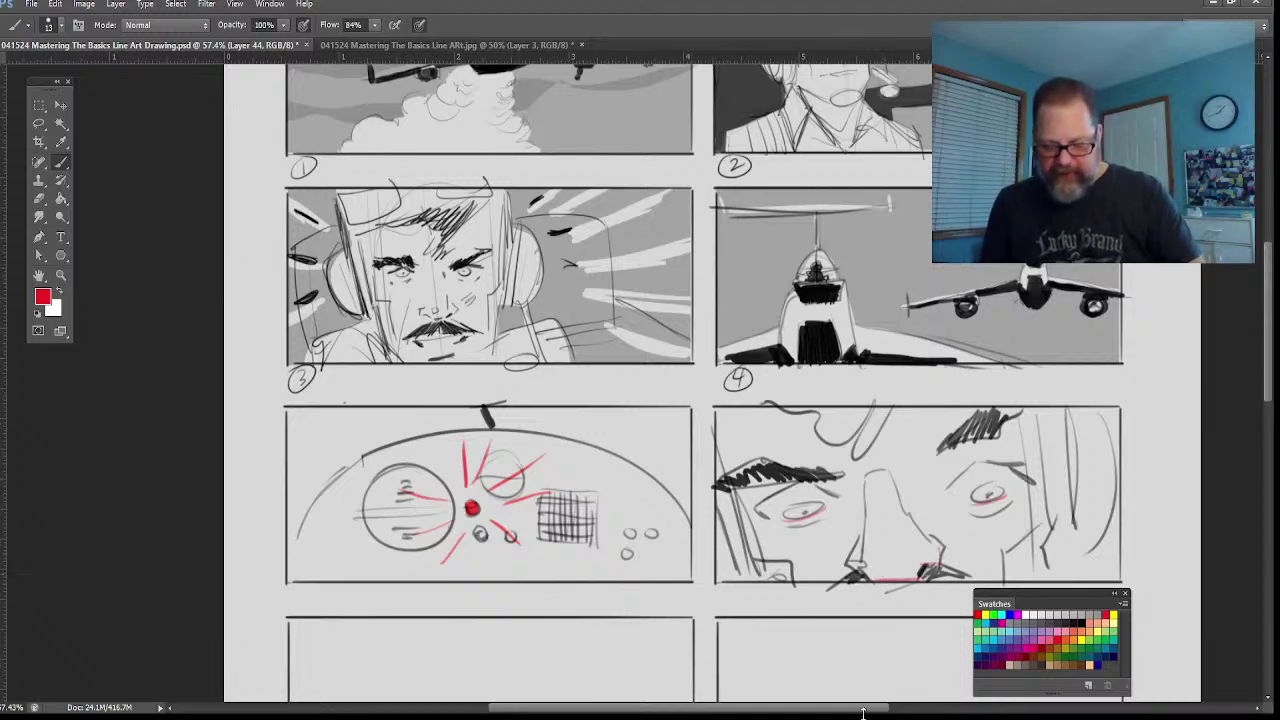
# Step: On a new layer, lasso the cheeks, eyes and lower nose in panel 6, fill with red, and reduce the fill to 30% opacity
pyautogui.moveTo(856, 712)
pyautogui.mouseDown()
pyautogui.moveTo(838, 711)
pyautogui.moveTo(879, 708)
pyautogui.mouseUp()
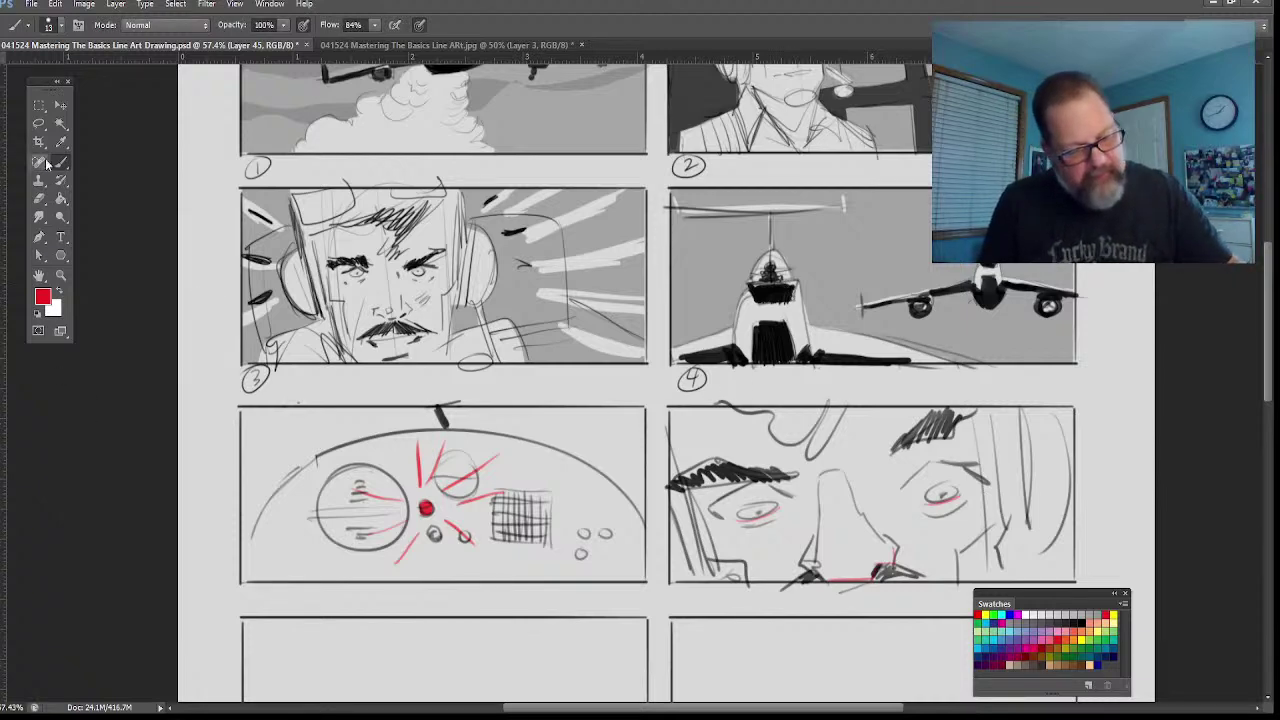
pyautogui.click(40, 125)
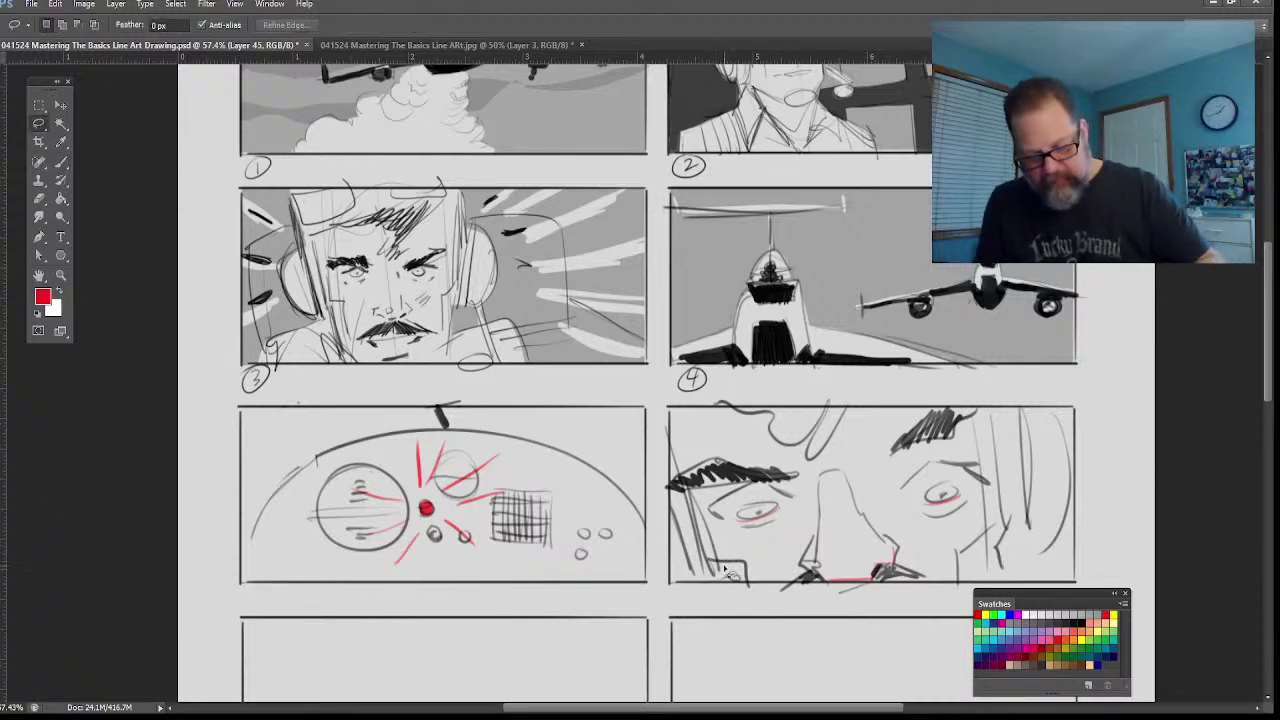
pyautogui.moveTo(735, 584)
pyautogui.mouseDown()
pyautogui.moveTo(728, 540)
pyautogui.moveTo(760, 498)
pyautogui.moveTo(792, 498)
pyautogui.moveTo(815, 542)
pyautogui.moveTo(855, 556)
pyautogui.moveTo(867, 520)
pyautogui.moveTo(858, 490)
pyautogui.moveTo(898, 454)
pyautogui.moveTo(992, 442)
pyautogui.moveTo(1013, 545)
pyautogui.moveTo(975, 558)
pyautogui.moveTo(972, 592)
pyautogui.moveTo(966, 575)
pyautogui.mouseUp()
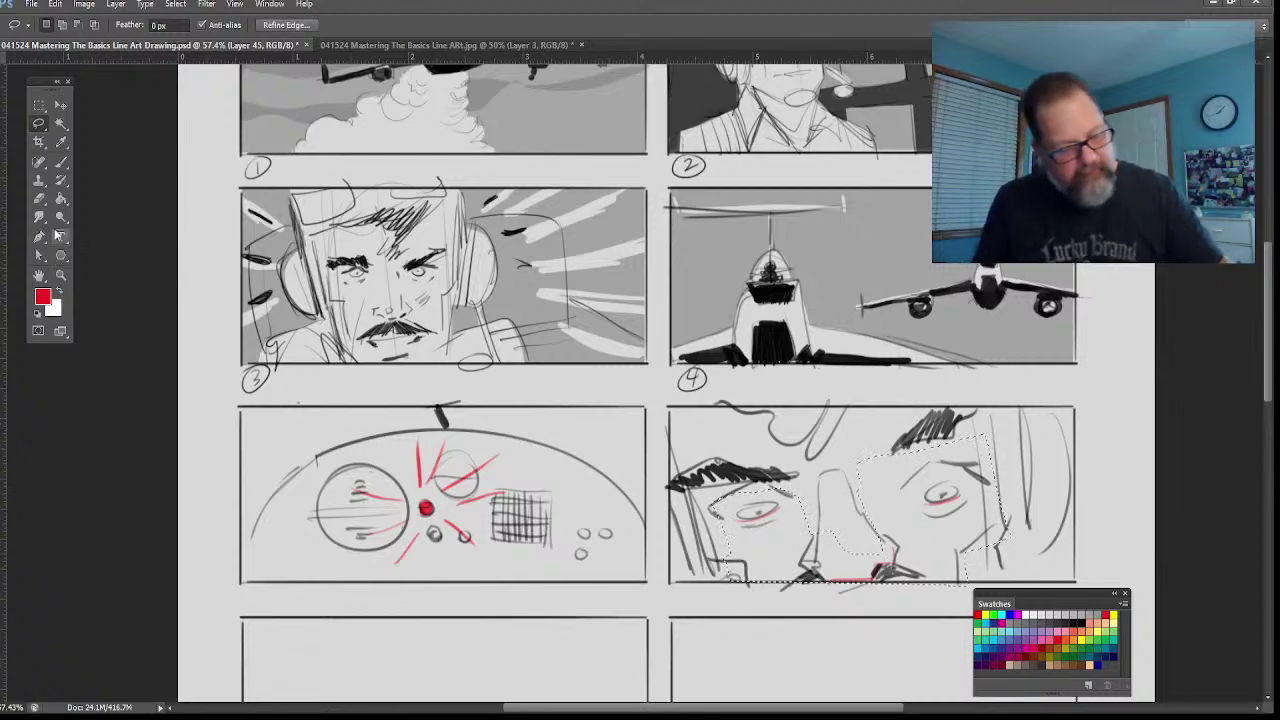
pyautogui.click(61, 199)
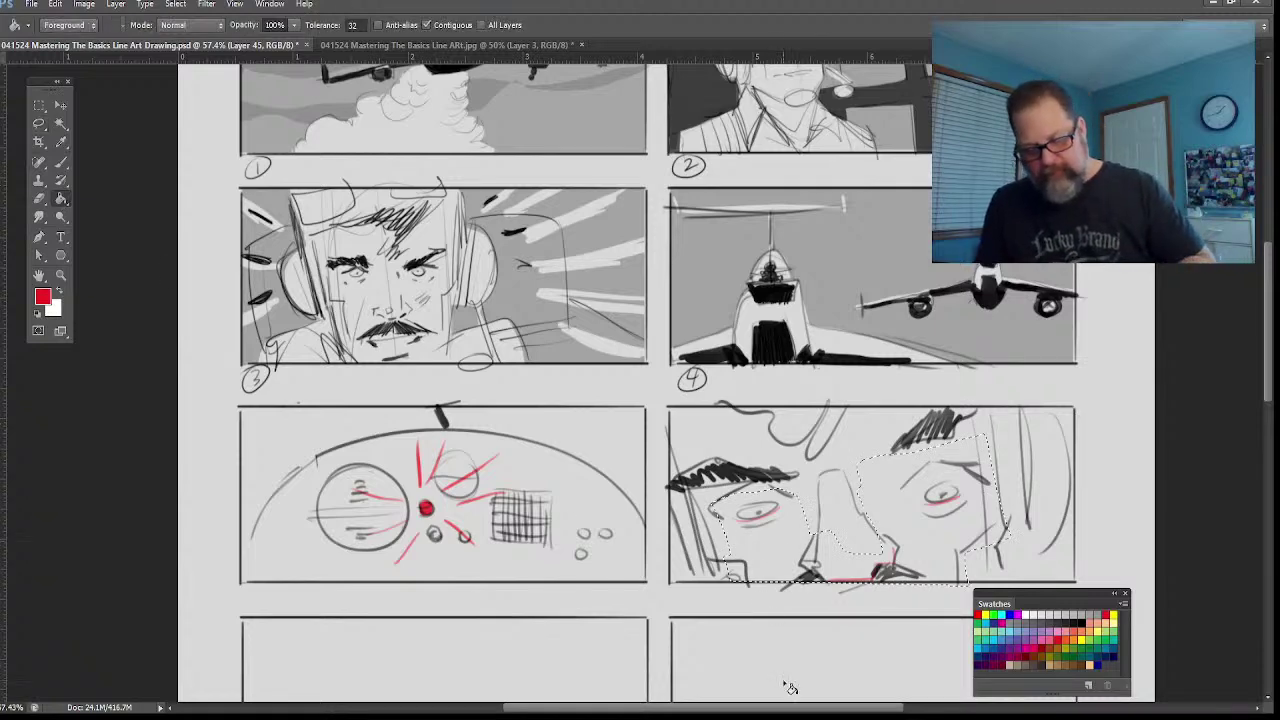
pyautogui.hotkey('alt', 'BackSpace')
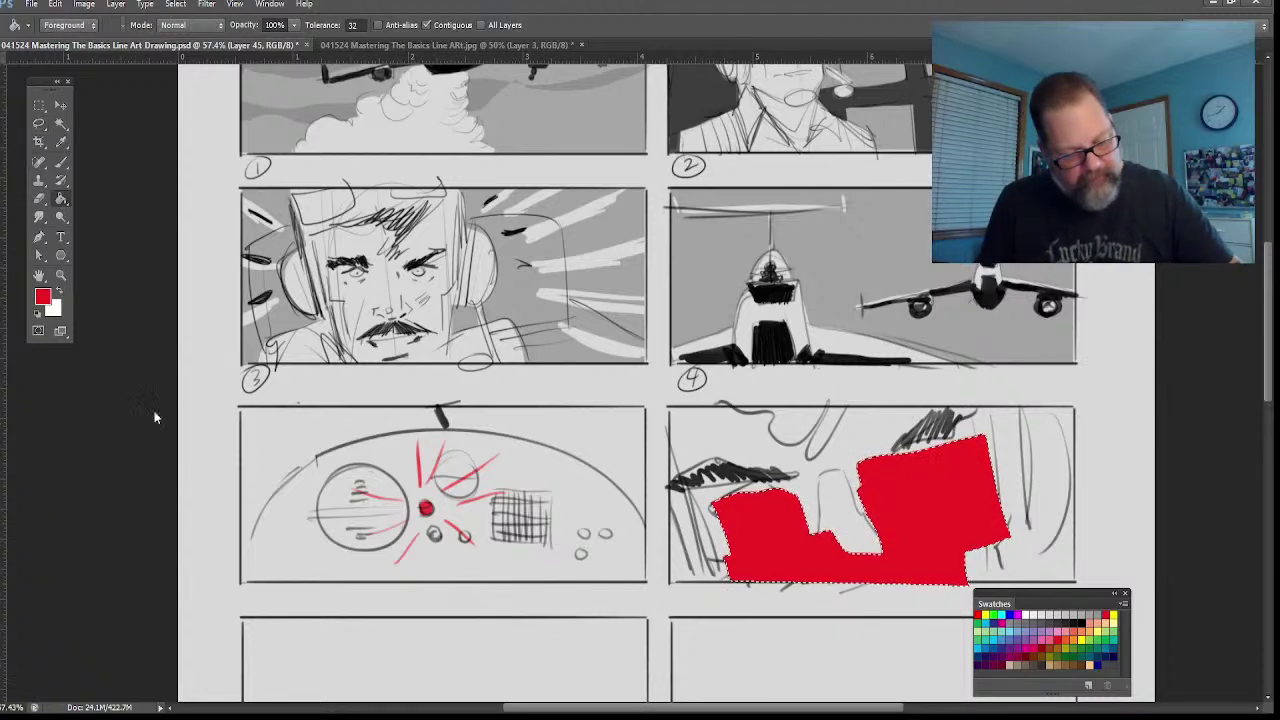
pyautogui.press('3')
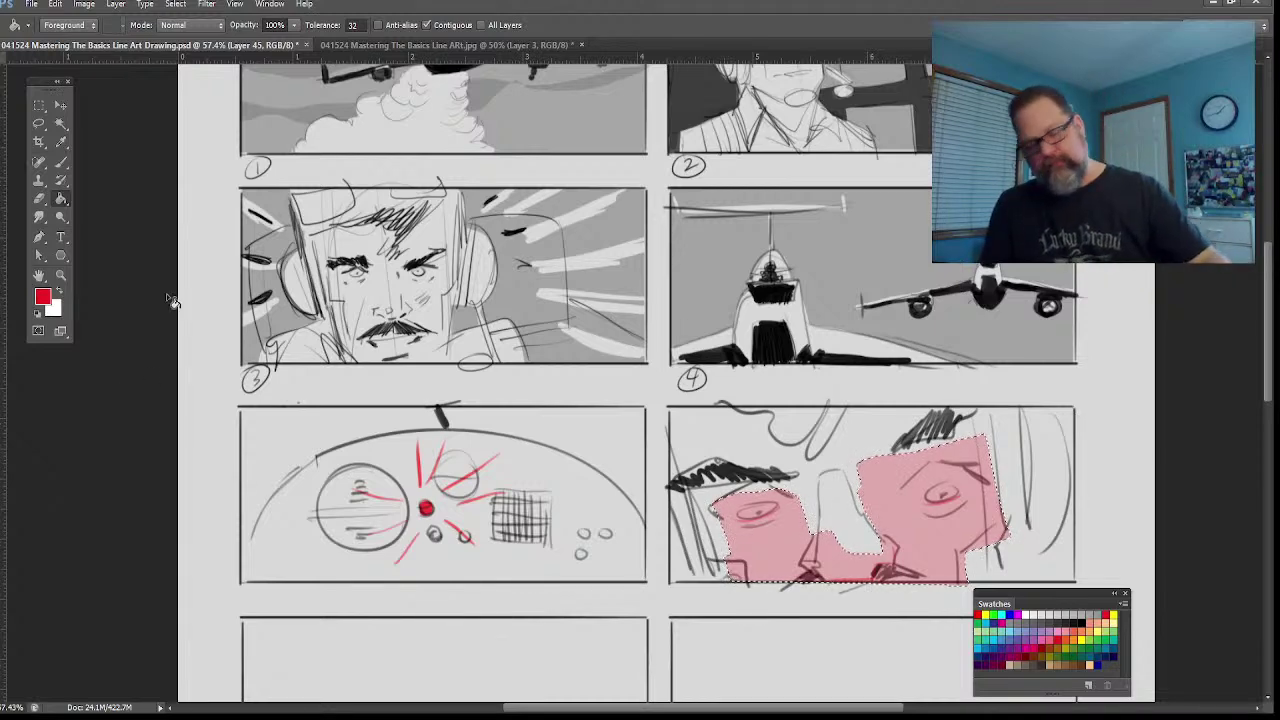
pyautogui.hotkey('ctrl', 'd')
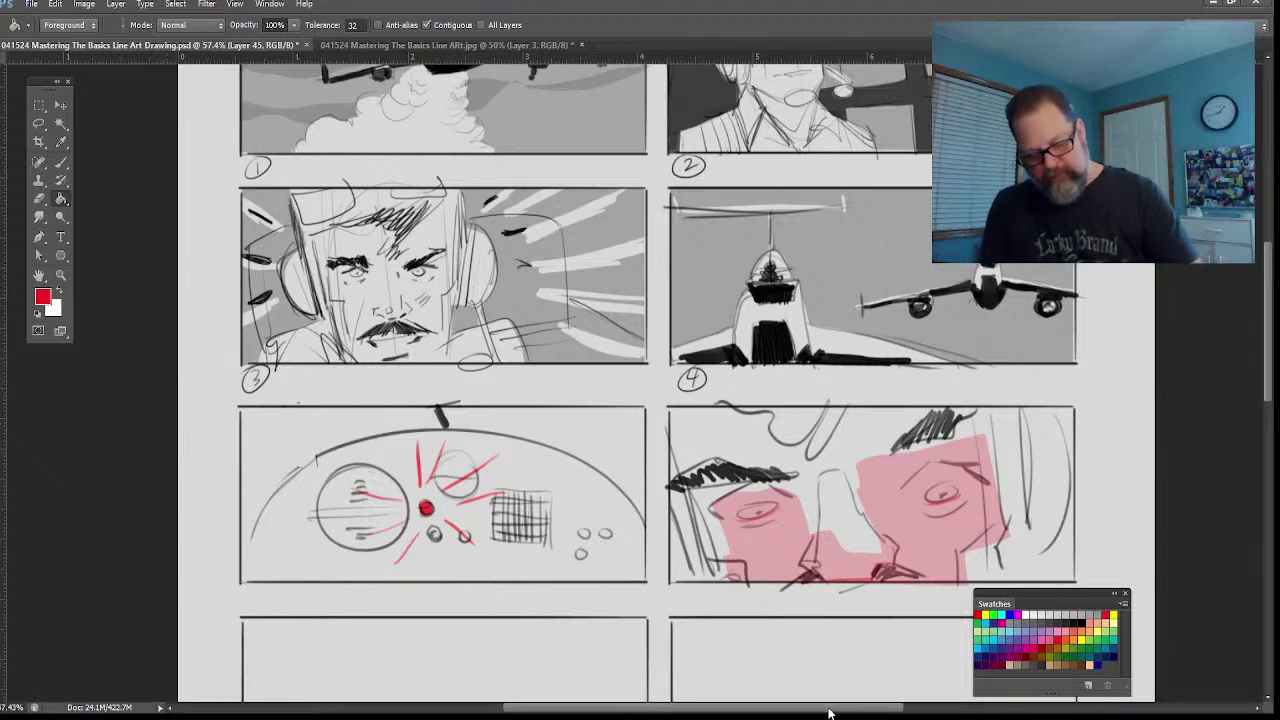
# Step: Hide the line art in panels 5 and 6 and show it again
pyautogui.moveTo(829, 707); pyautogui.dragTo(868, 704)
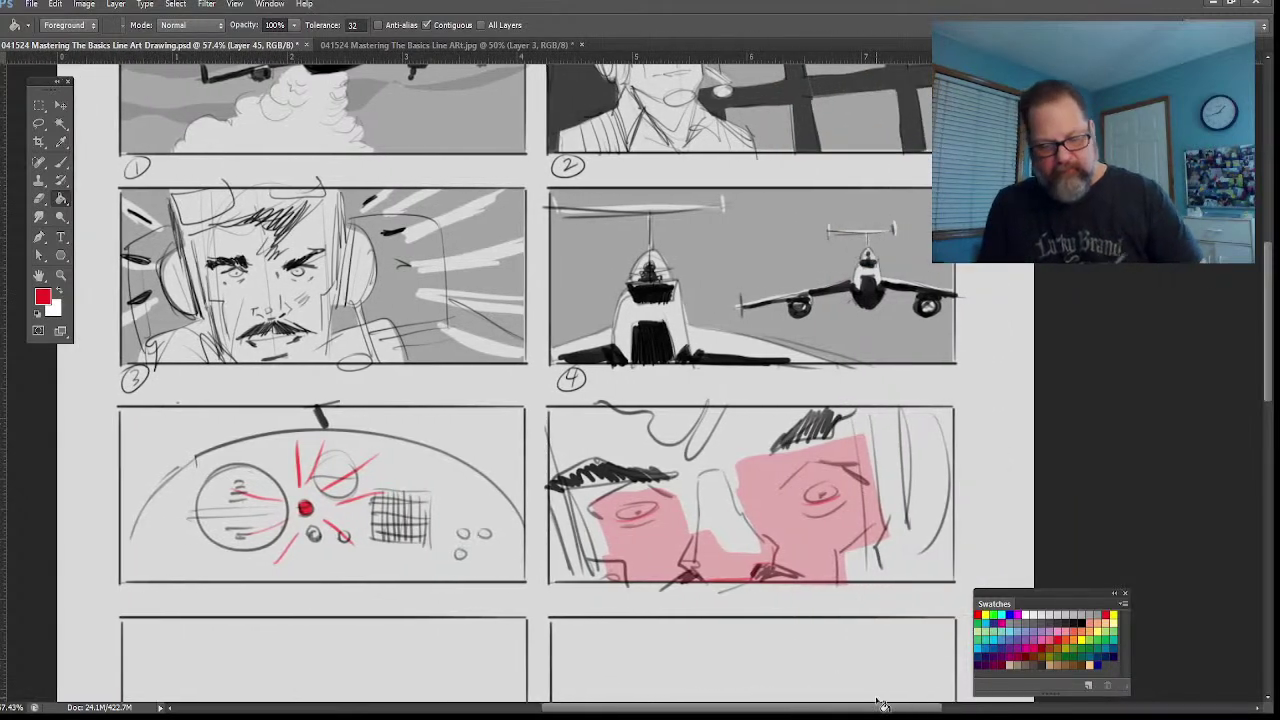
pyautogui.moveTo(785, 712); pyautogui.dragTo(737, 686)
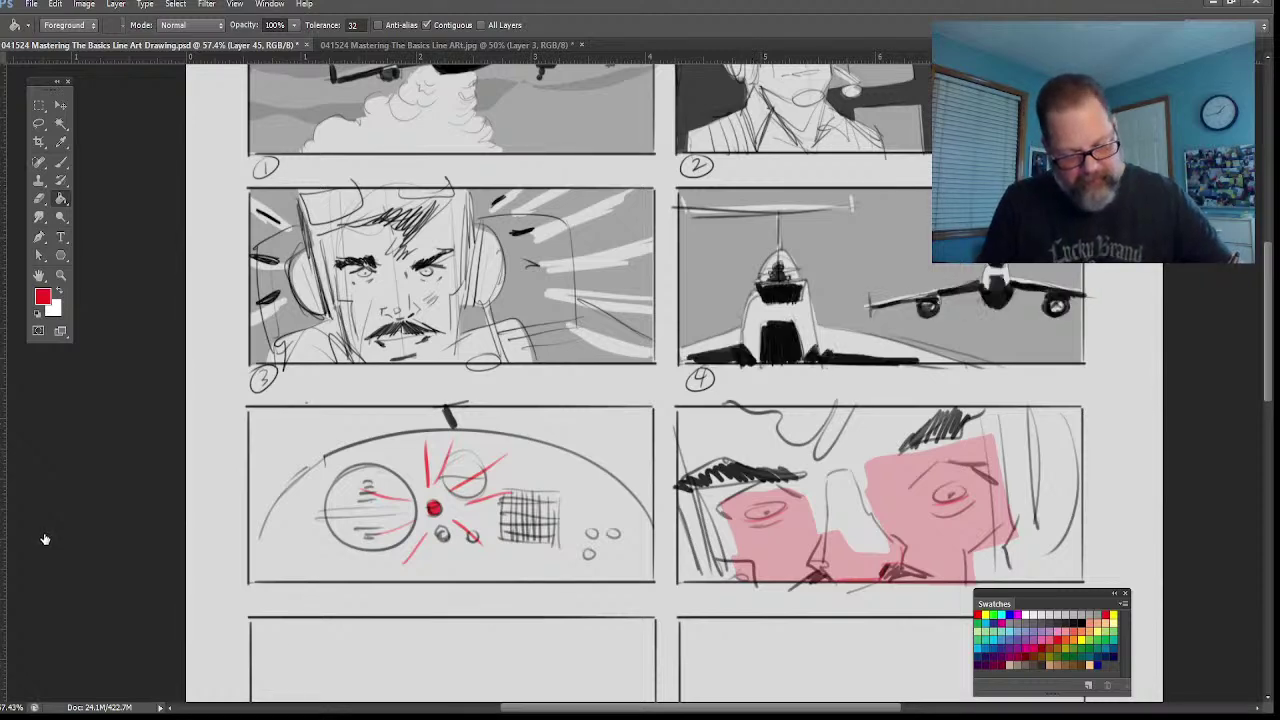
pyautogui.hotkey('ctrl', 'z')
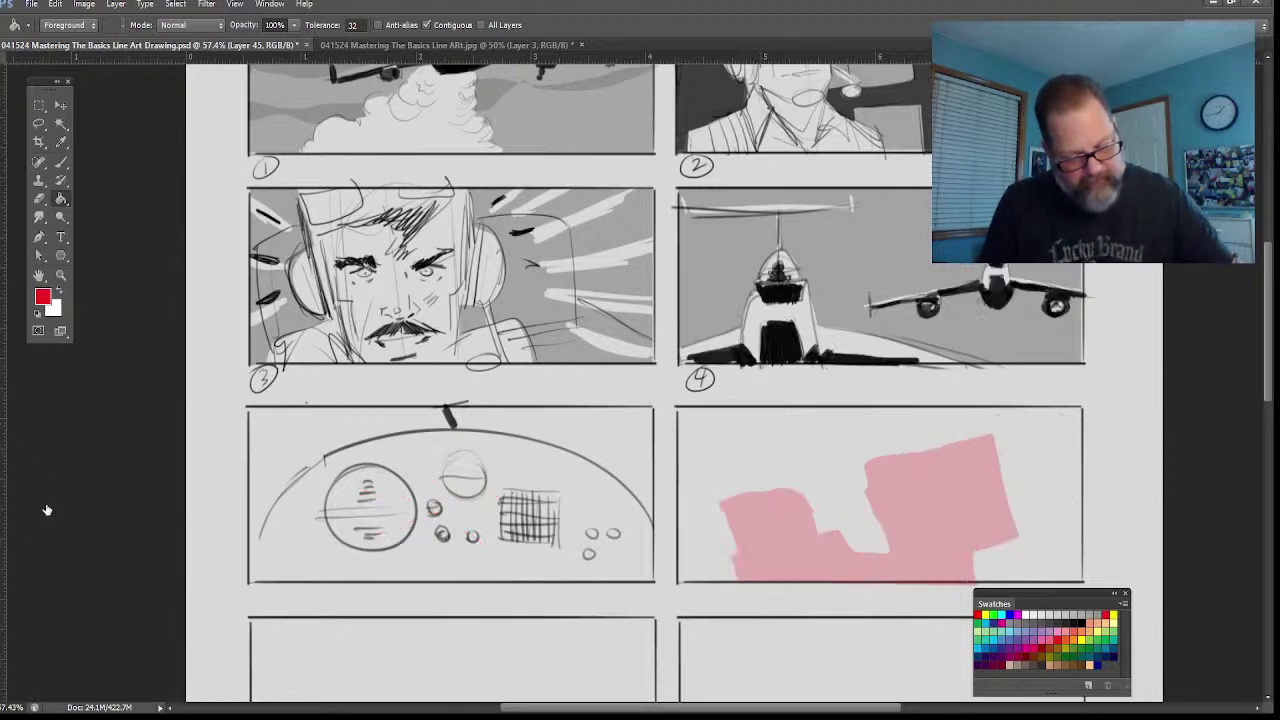
pyautogui.hotkey('ctrl', 'z')
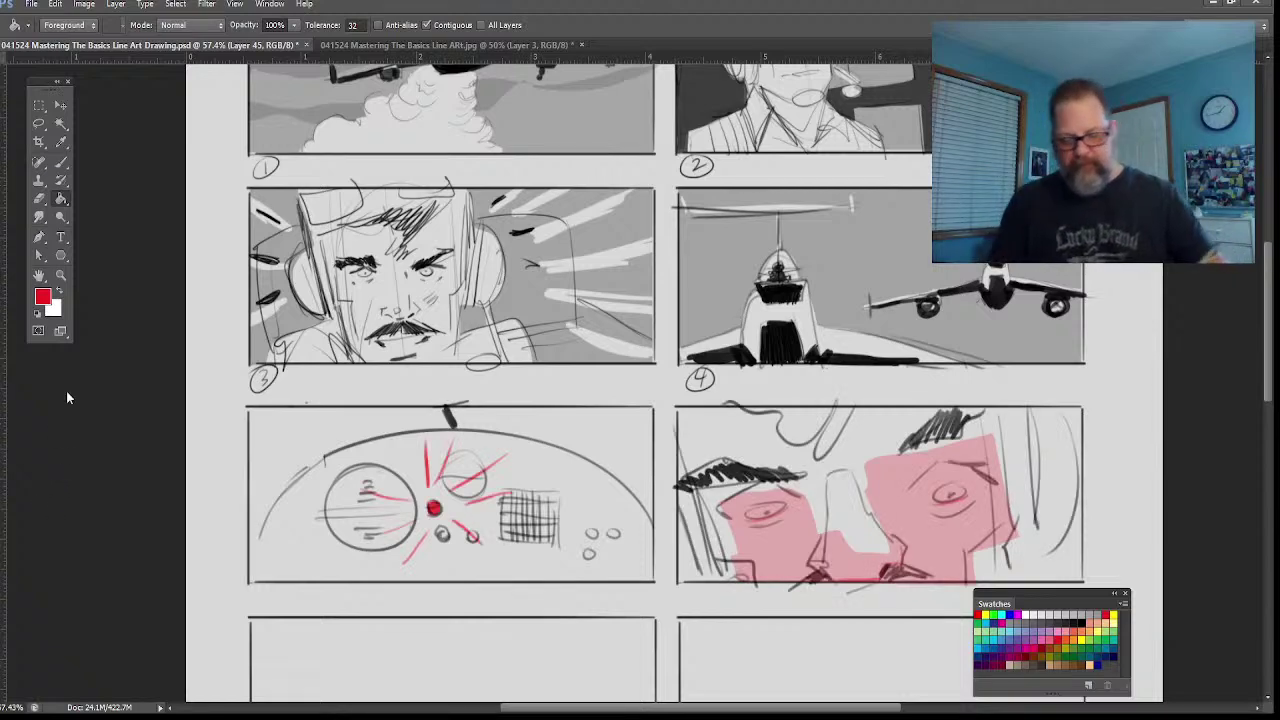
# Step: Set the foreground colour back to black for brush drawing
pyautogui.moveTo(1263, 374); pyautogui.dragTo(1265, 430)
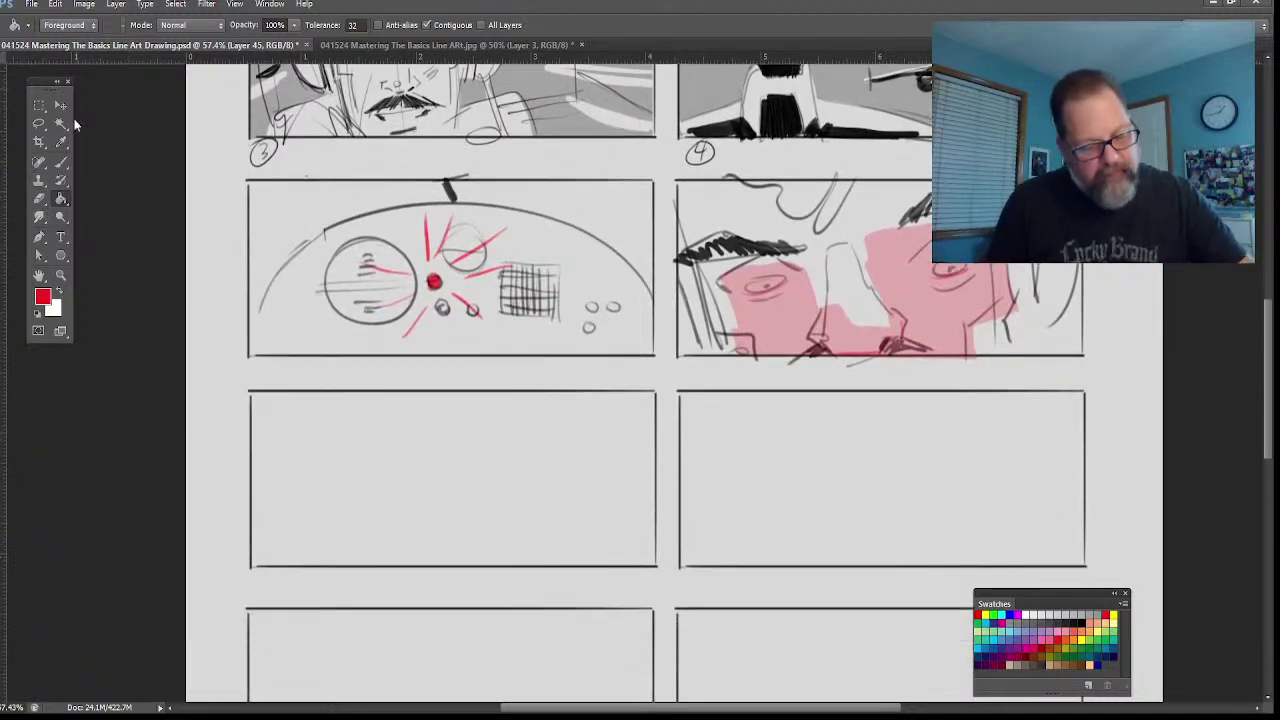
pyautogui.click(61, 162)
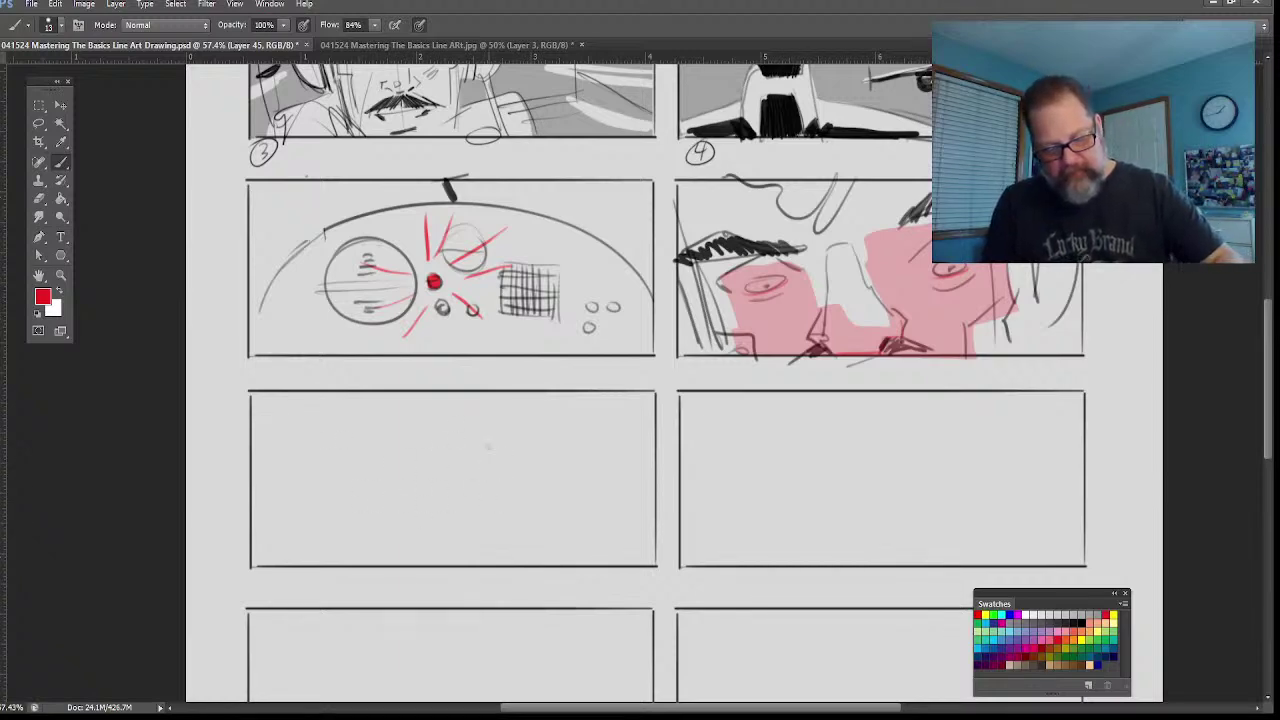
pyautogui.click(61, 142)
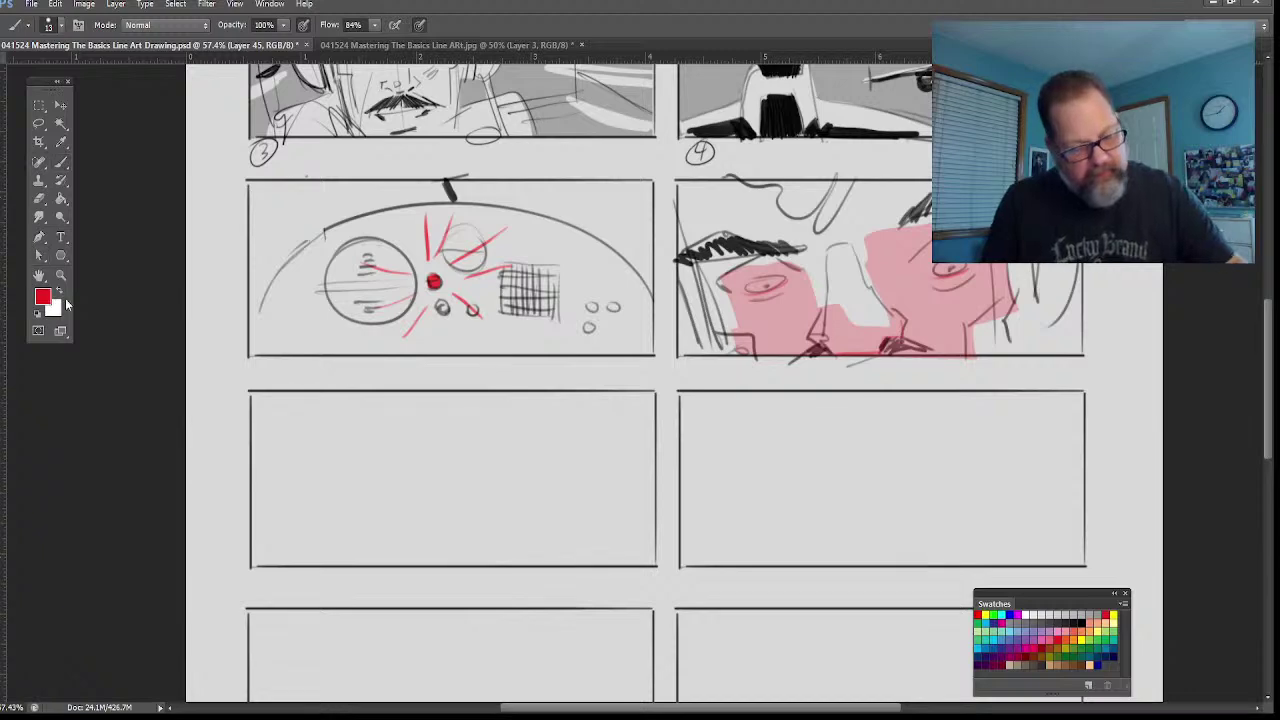
pyautogui.click(718, 325)
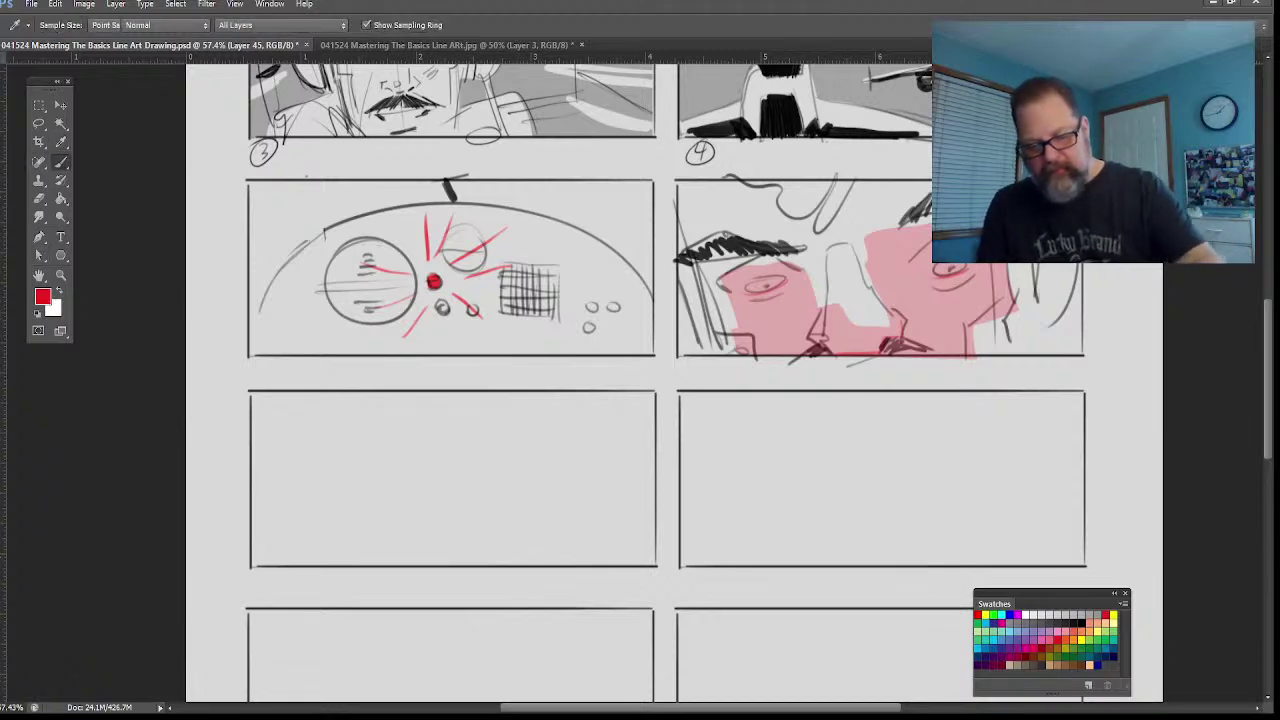
pyautogui.press('b')
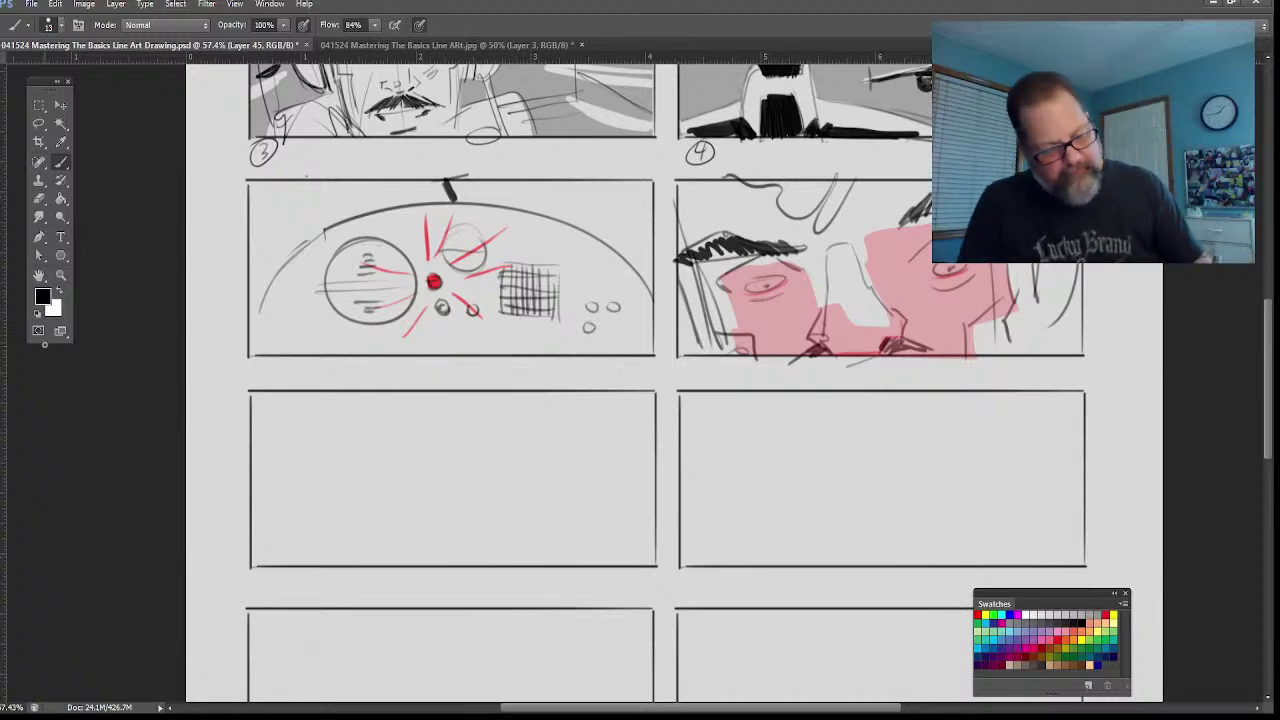
# Step: Add a new layer on top of the stack for sketching in the empty panel below the dashboard
pyautogui.click(61, 276)
pyautogui.moveTo(406, 510); pyautogui.dragTo(457, 514)
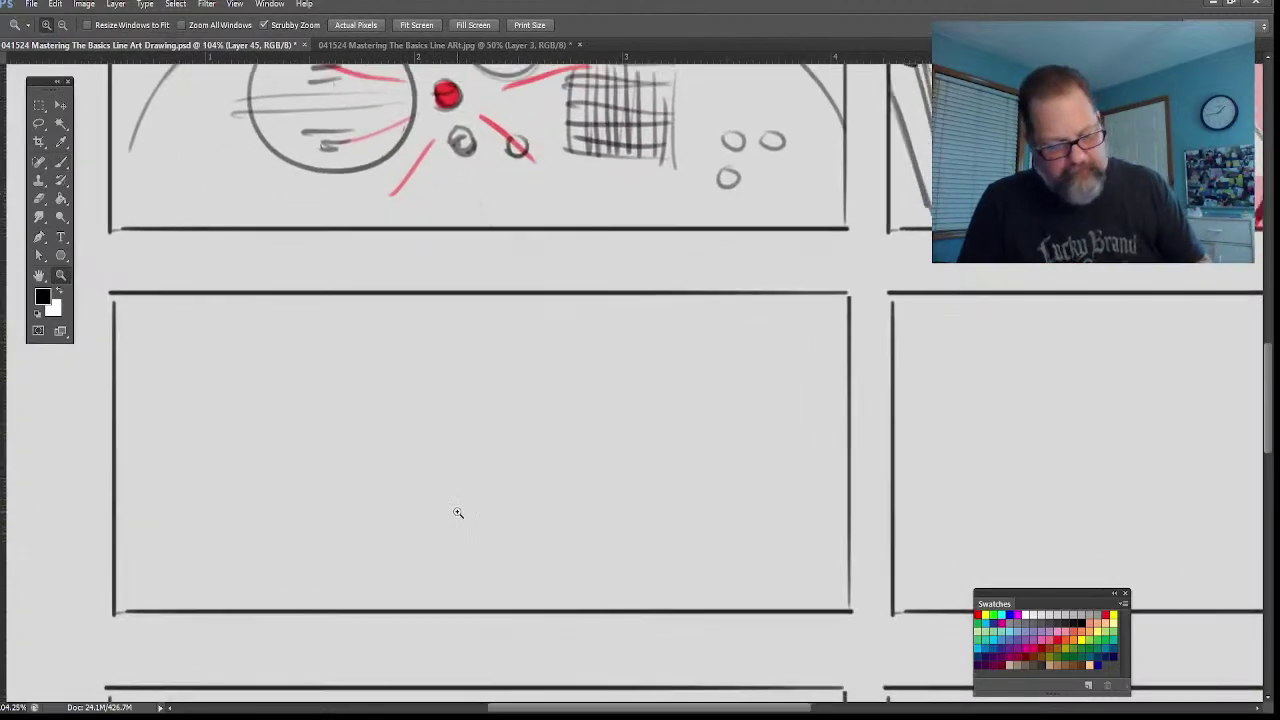
pyautogui.hotkey('alt', '[')
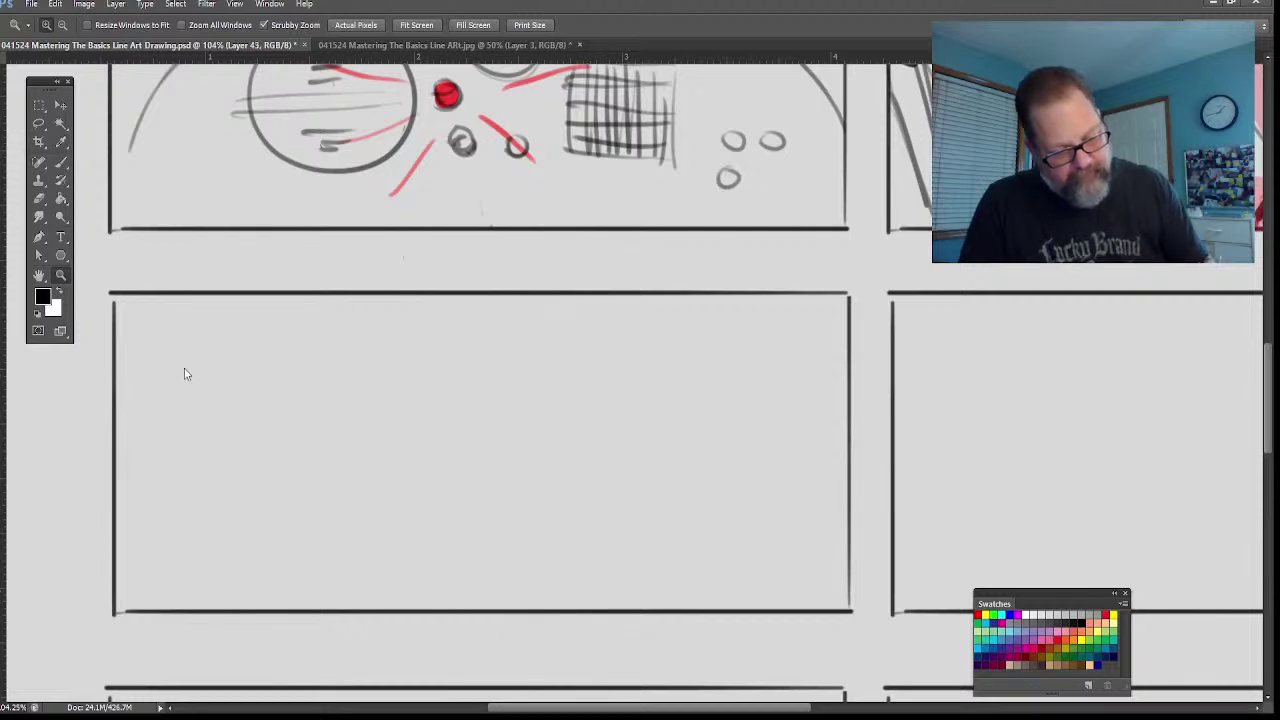
pyautogui.hotkey('alt', ']')
pyautogui.hotkey('alt', ']')
pyautogui.hotkey('alt', ']')
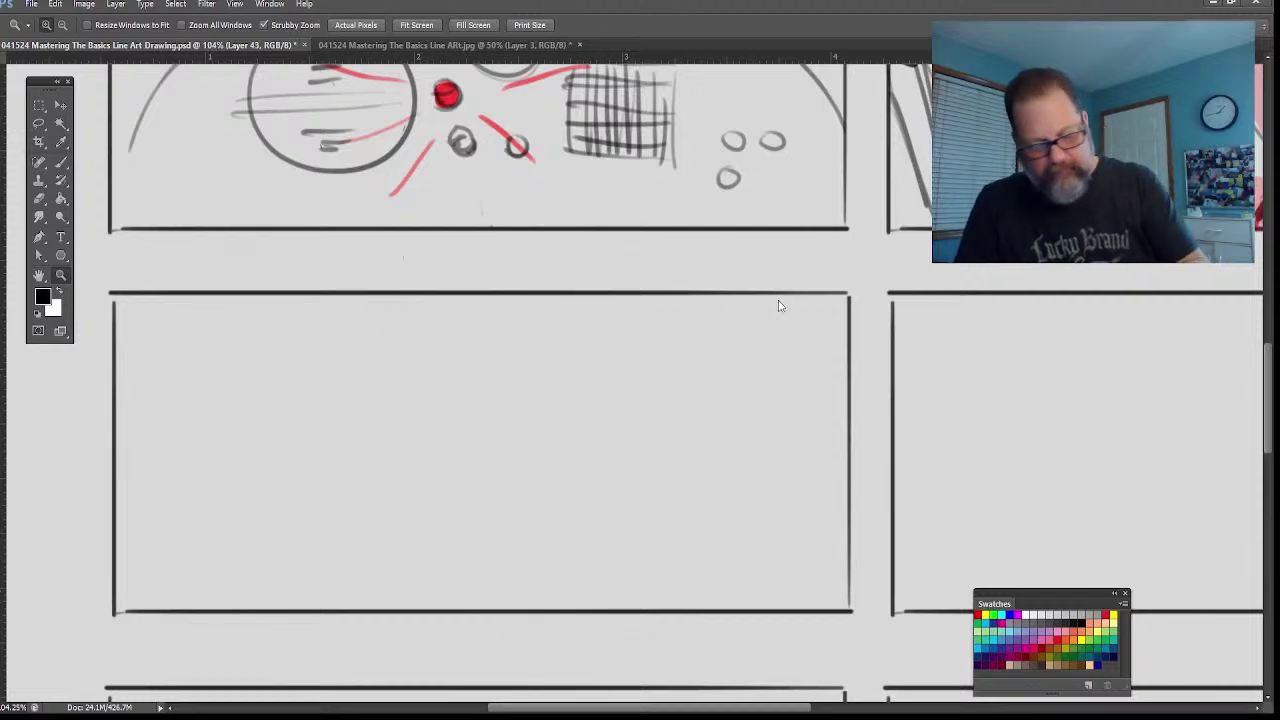
pyautogui.click(40, 276)
pyautogui.moveTo(394, 537); pyautogui.dragTo(491, 514)
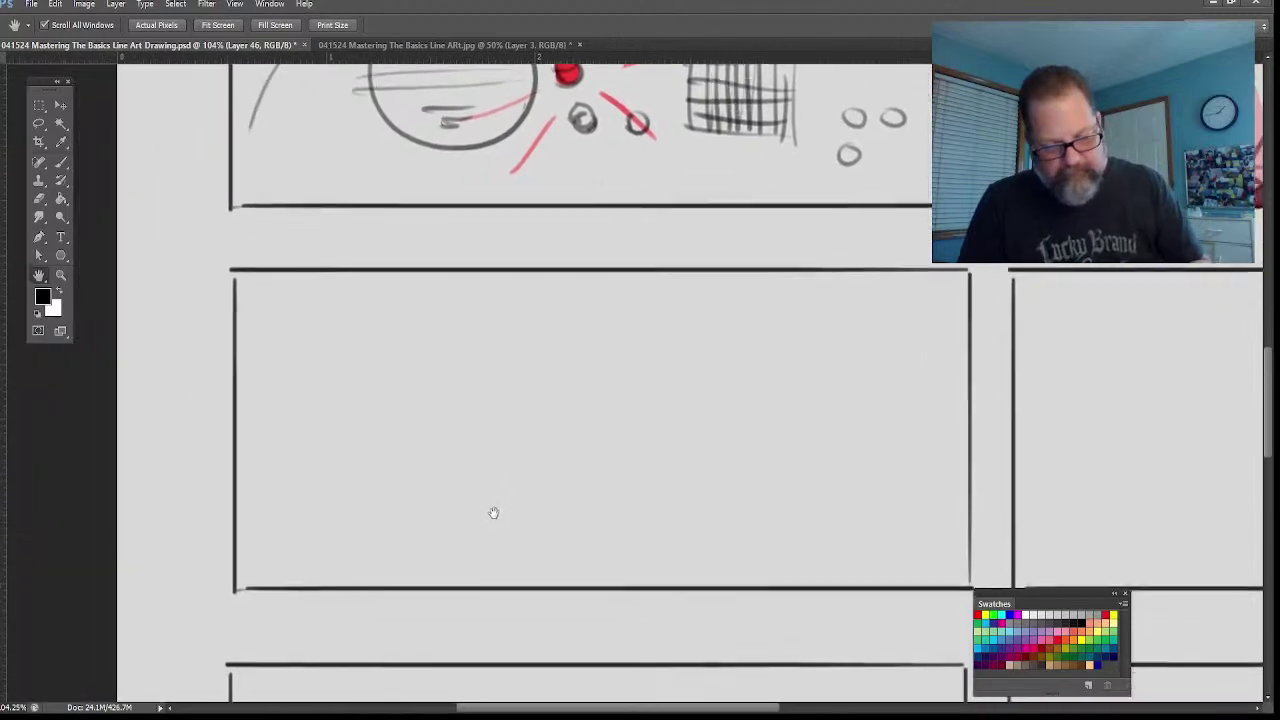
pyautogui.press('b')
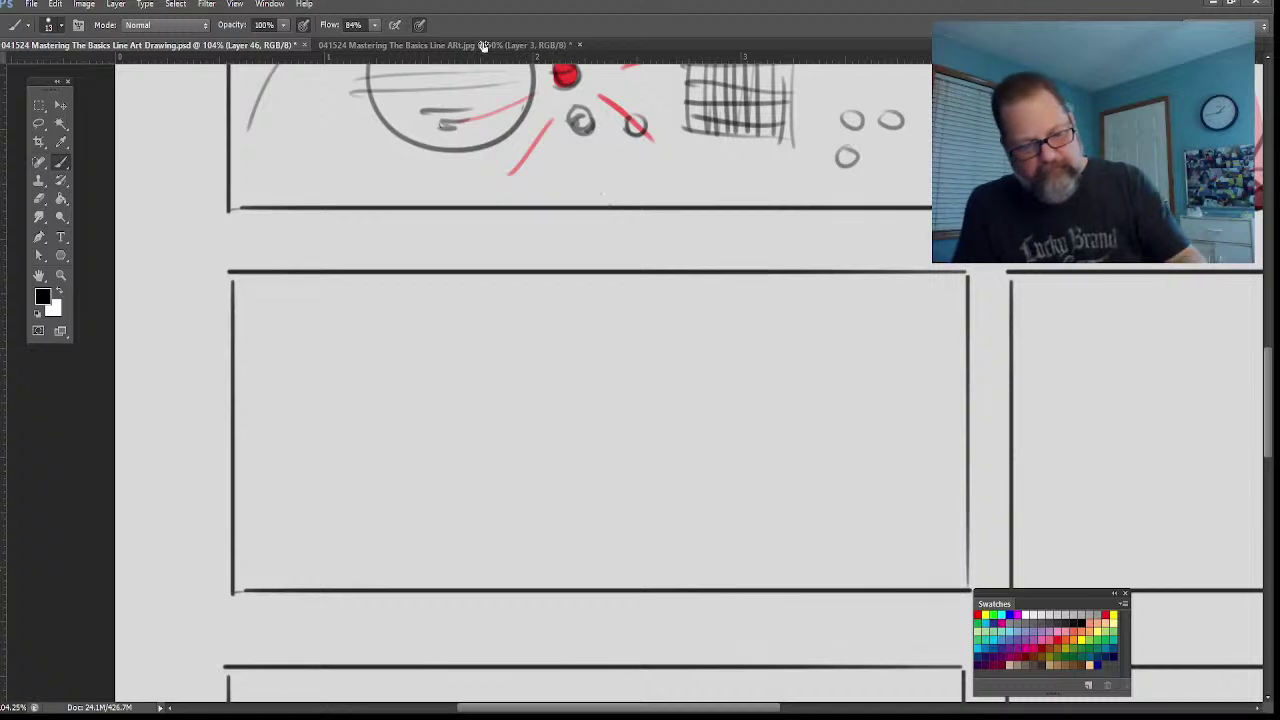
# Step: Reduce the brush size to 4 and lightly sketch a long fuselage with a rounded nose across the empty panel below the dashboard
pyautogui.press('[')
pyautogui.press('[')
pyautogui.press('[')
pyautogui.press('[')
pyautogui.press('[')
pyautogui.press('[')
pyautogui.press('[')
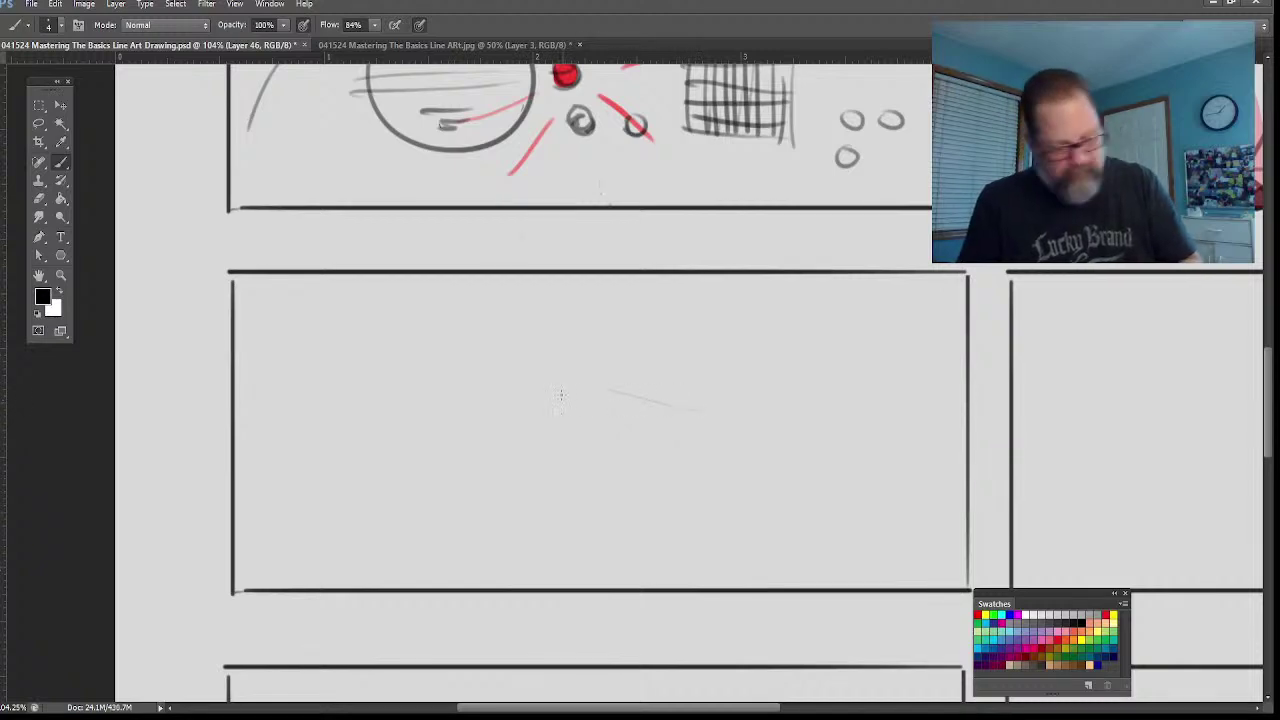
pyautogui.moveTo(717, 405)
pyautogui.mouseDown()
pyautogui.moveTo(277, 335)
pyautogui.moveTo(222, 338)
pyautogui.mouseUp()
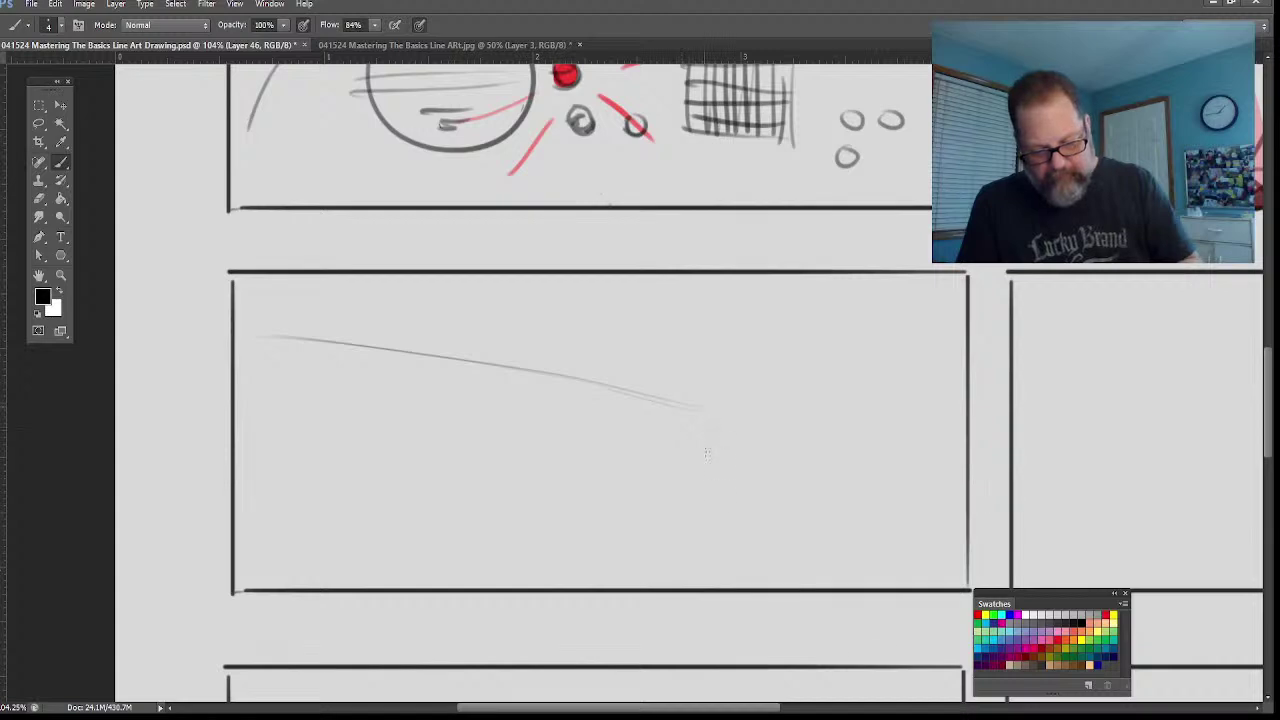
pyautogui.moveTo(665, 519); pyautogui.dragTo(362, 506)
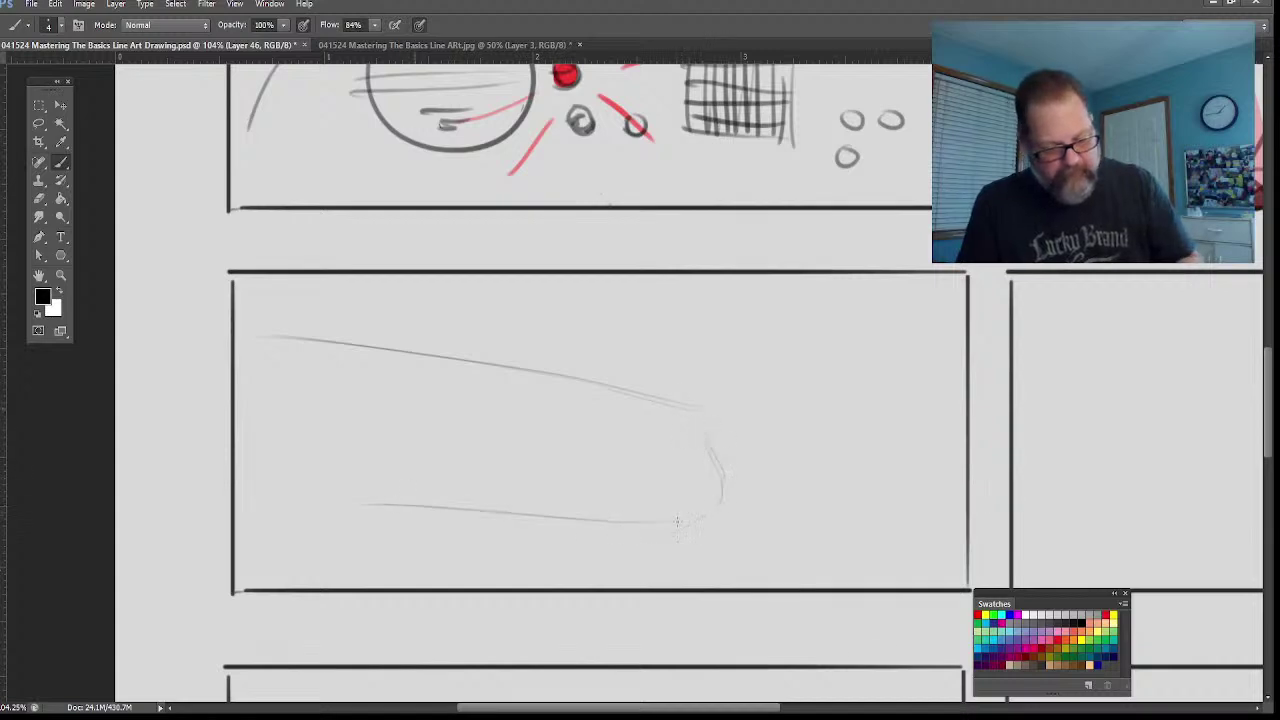
pyautogui.moveTo(576, 508); pyautogui.dragTo(242, 493)
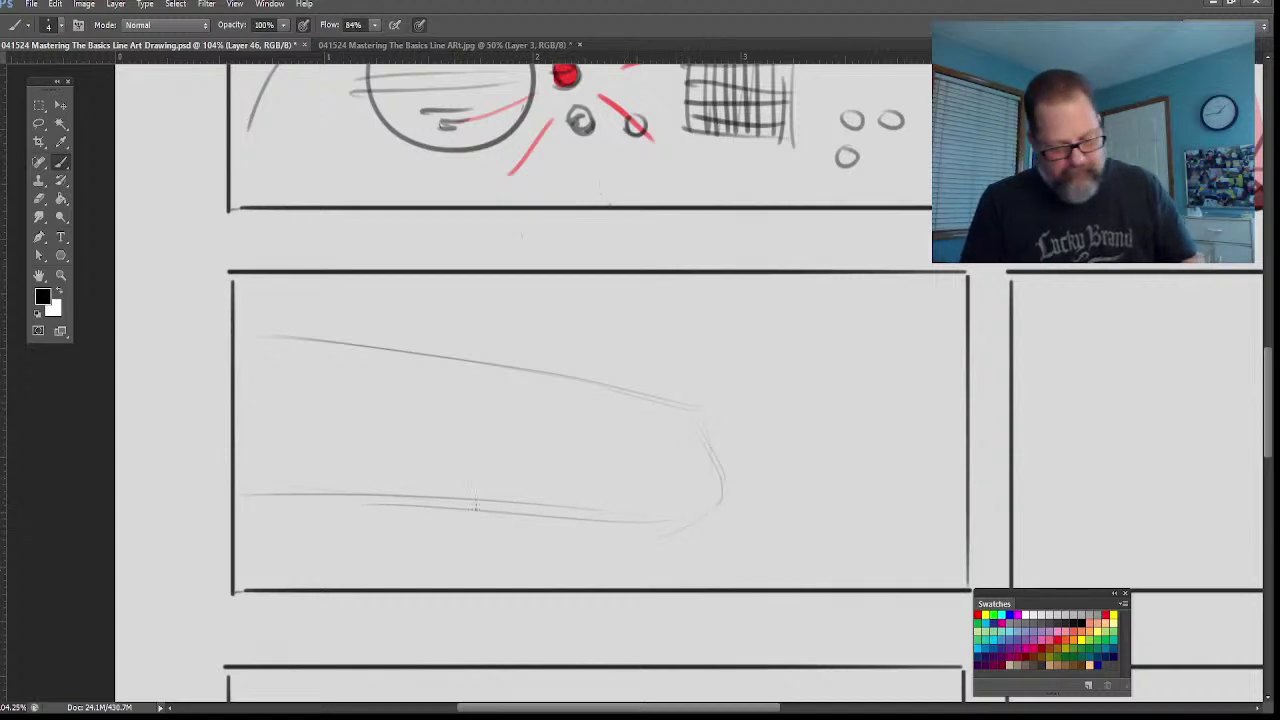
# Step: Sketch swept wing lines extending past the panel's left border and a slim pod beneath the fuselage
pyautogui.moveTo(476, 505); pyautogui.dragTo(185, 450)
pyautogui.moveTo(408, 484); pyautogui.dragTo(234, 462)
pyautogui.moveTo(415, 506); pyautogui.dragTo(165, 576)
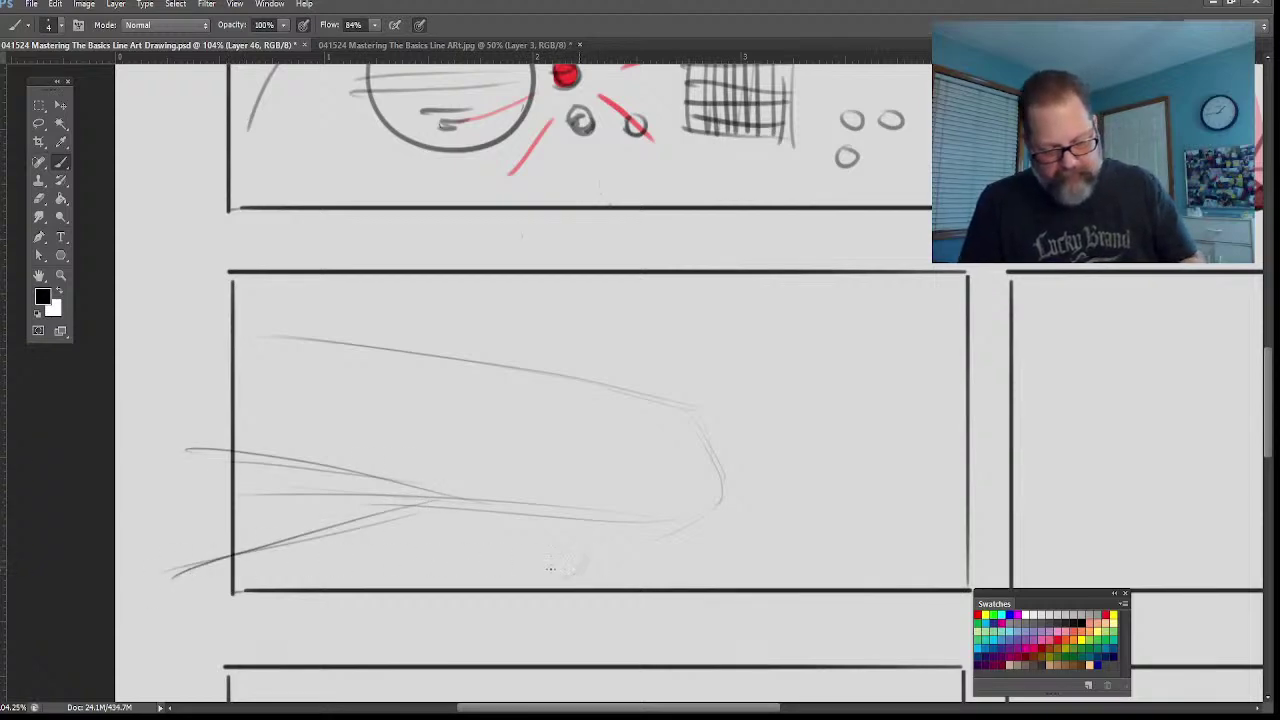
pyautogui.moveTo(481, 573); pyautogui.dragTo(337, 555)
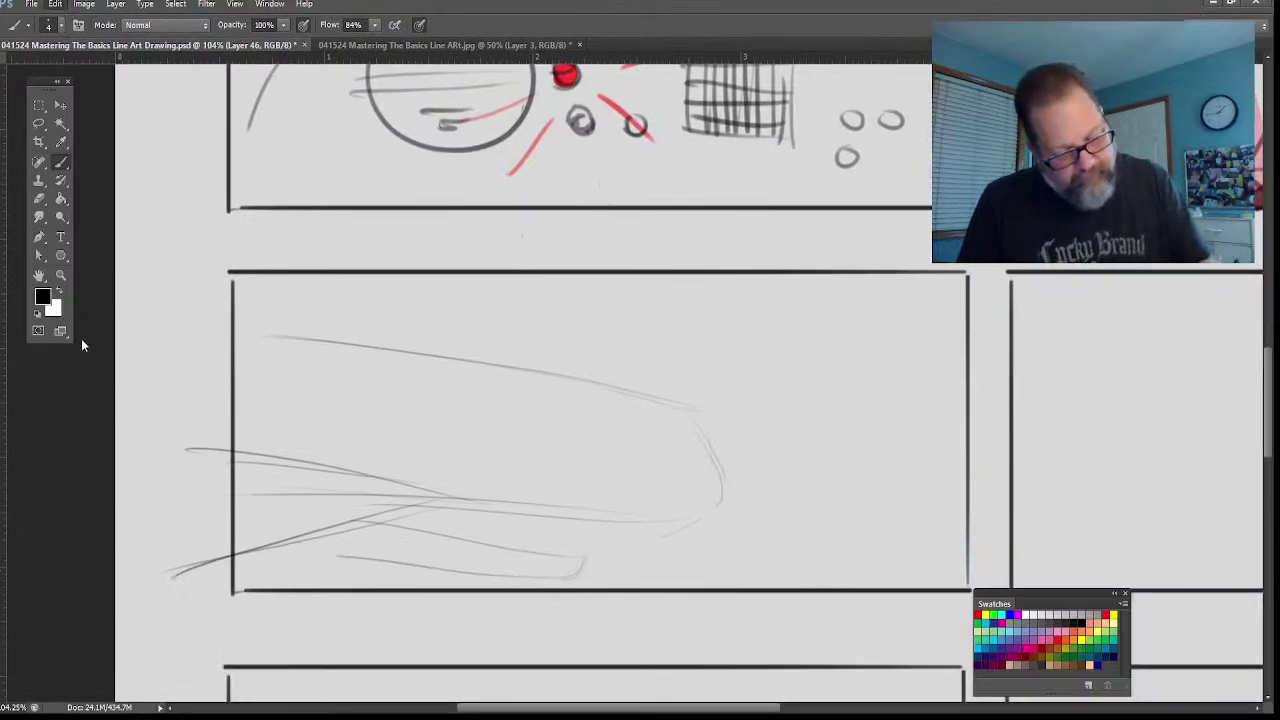
# Step: Scale the aircraft sketch to 76.52% width and 73.53% height and position it inside the panel's left border
pyautogui.hotkey('ctrl', 't')
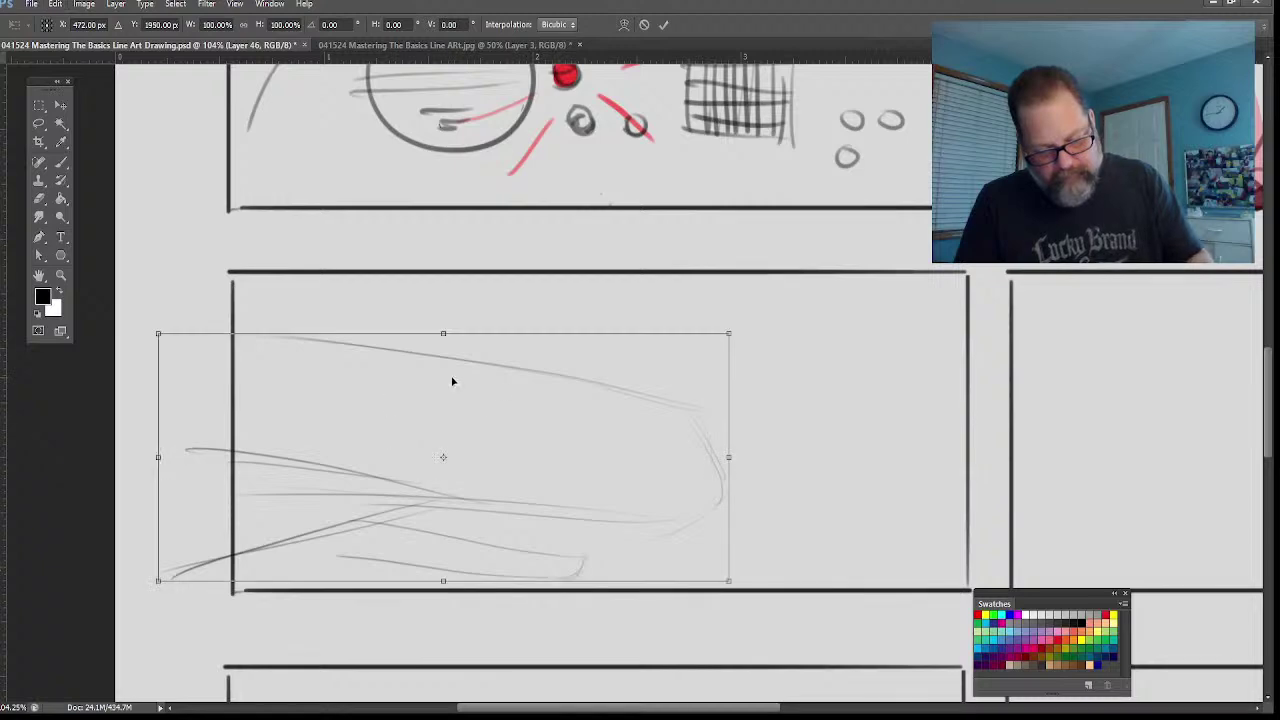
pyautogui.moveTo(726, 340)
pyautogui.mouseDown()
pyautogui.moveTo(552, 379)
pyautogui.moveTo(593, 397)
pyautogui.mouseUp()
pyautogui.moveTo(392, 512); pyautogui.dragTo(456, 466)
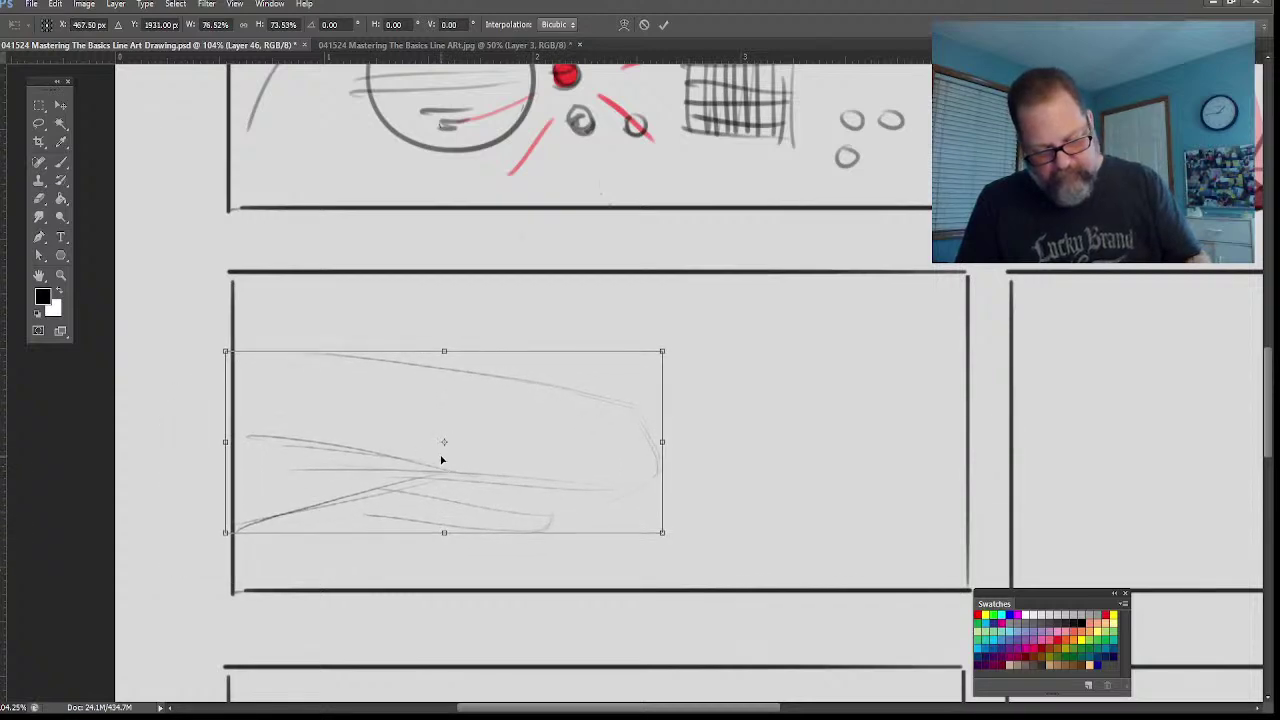
pyautogui.moveTo(411, 503); pyautogui.dragTo(421, 492)
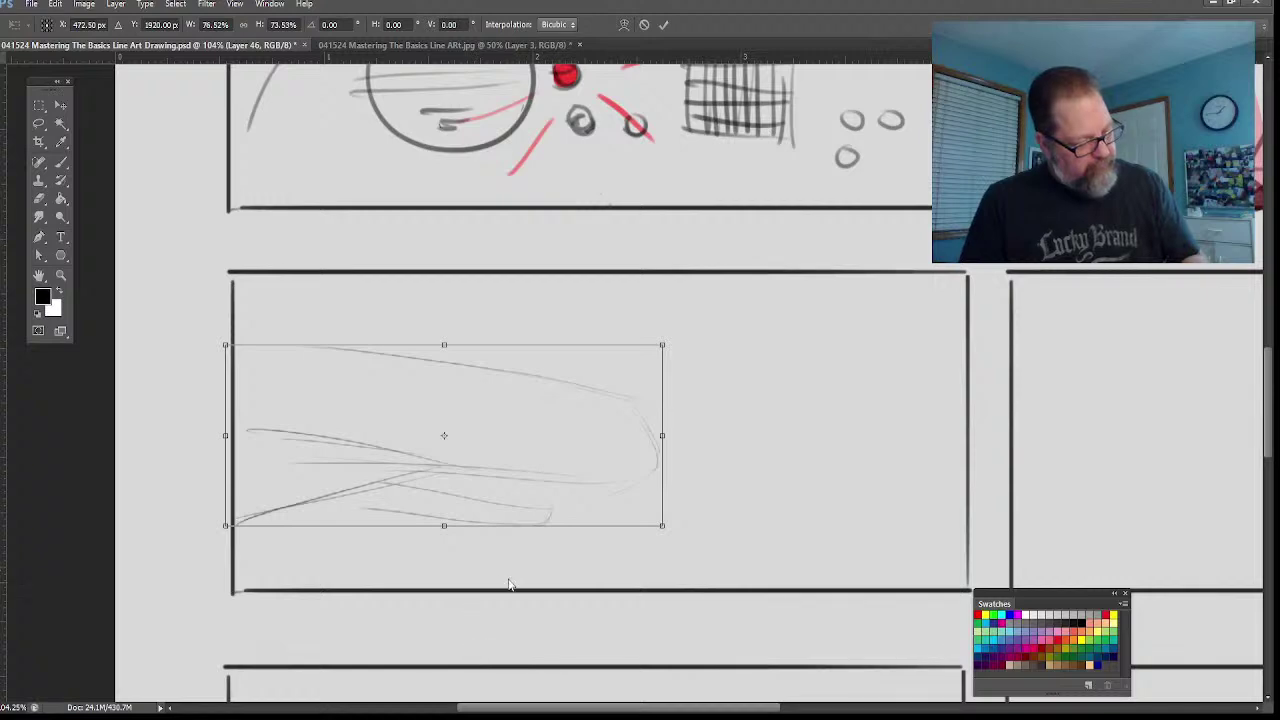
pyautogui.moveTo(449, 375); pyautogui.dragTo(457, 372)
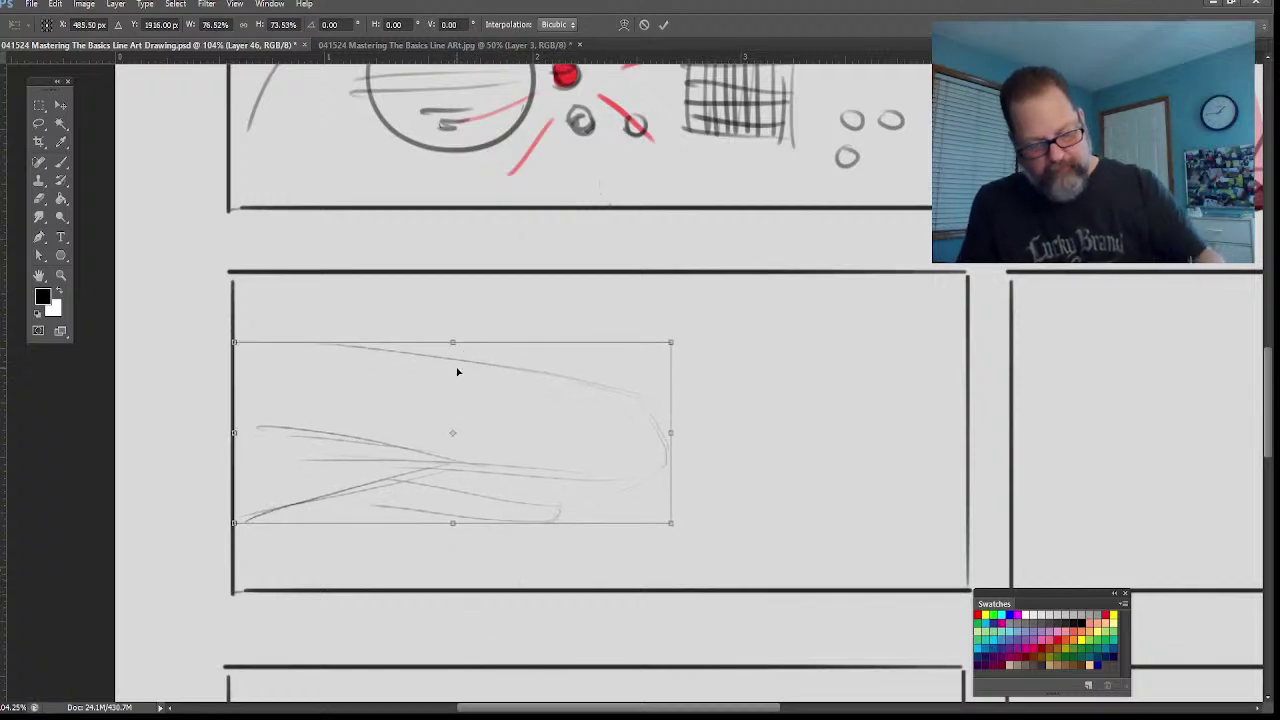
pyautogui.click(663, 24)
# Step: Brush in a domed cockpit canopy on top of the fuselage and extend the nose into an angular tip
pyautogui.press('b')
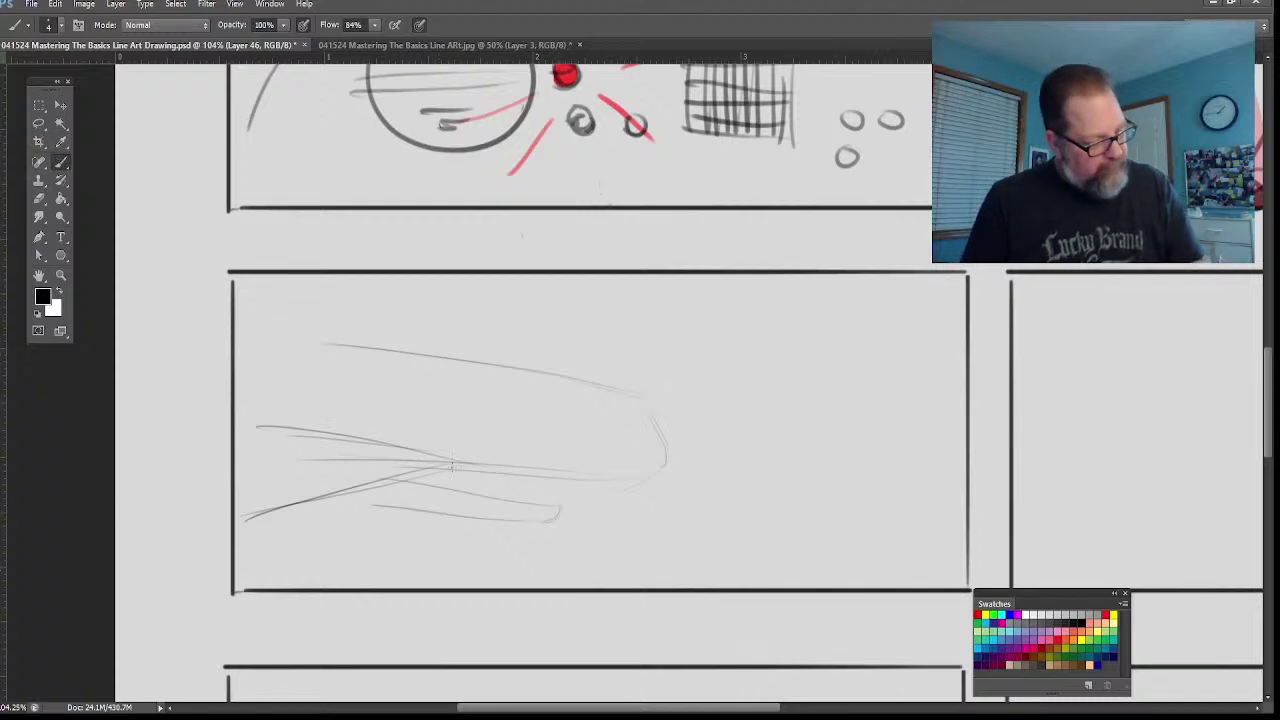
pyautogui.moveTo(580, 377); pyautogui.dragTo(521, 342)
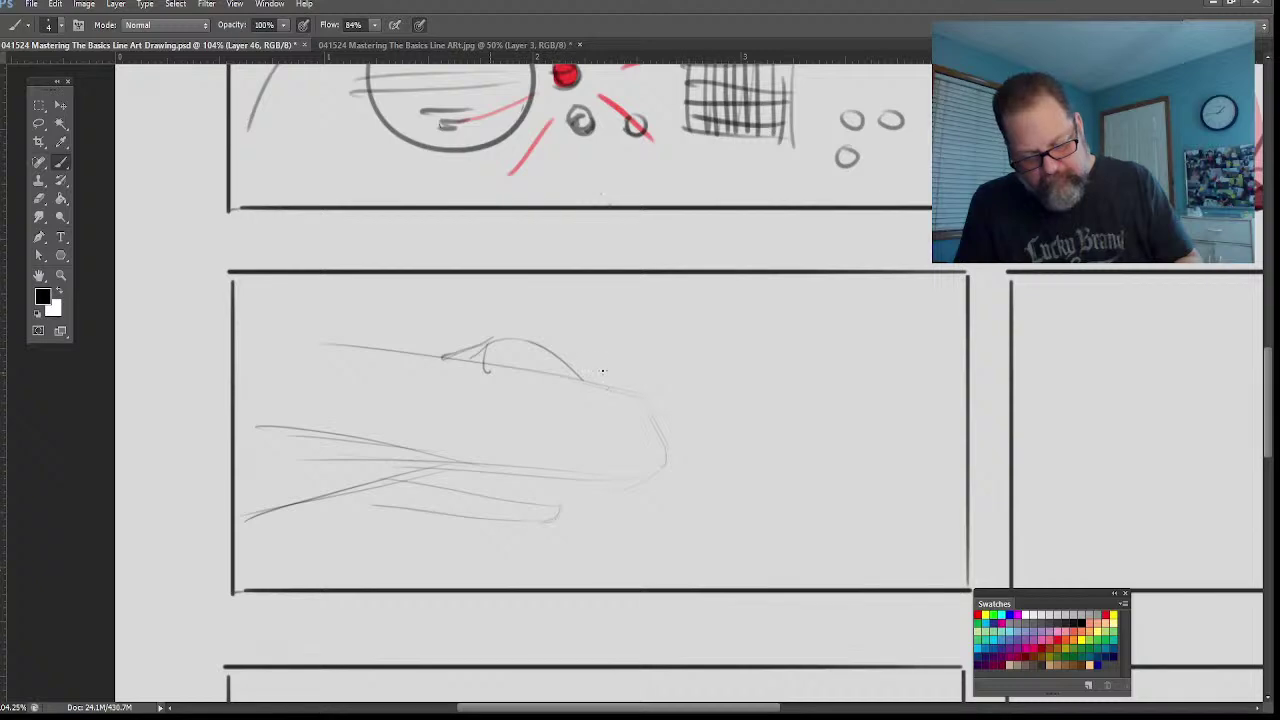
pyautogui.moveTo(569, 382)
pyautogui.mouseDown()
pyautogui.moveTo(615, 389)
pyautogui.moveTo(620, 398)
pyautogui.moveTo(589, 384)
pyautogui.moveTo(688, 432)
pyautogui.mouseUp()
pyautogui.moveTo(660, 490); pyautogui.dragTo(687, 432)
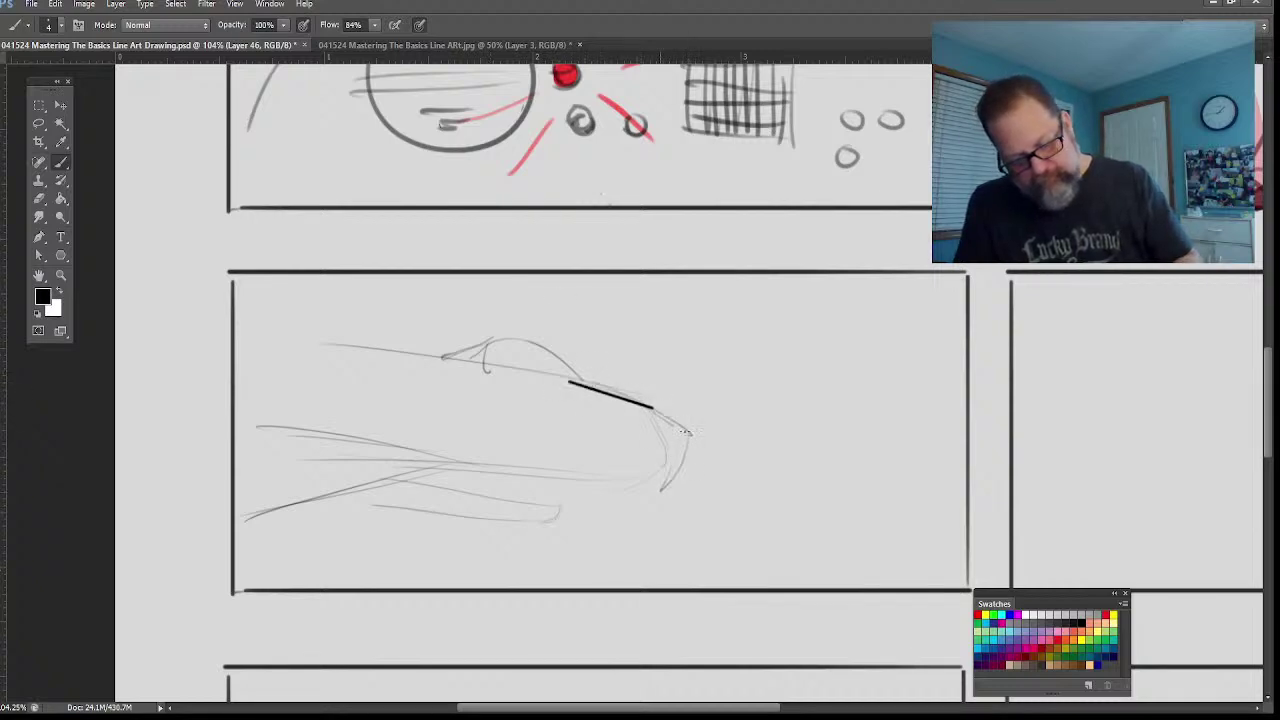
# Step: Redraw the fuselage's lower edge and give the pod beneath it a deeper, angled underside
pyautogui.moveTo(617, 491); pyautogui.dragTo(300, 460)
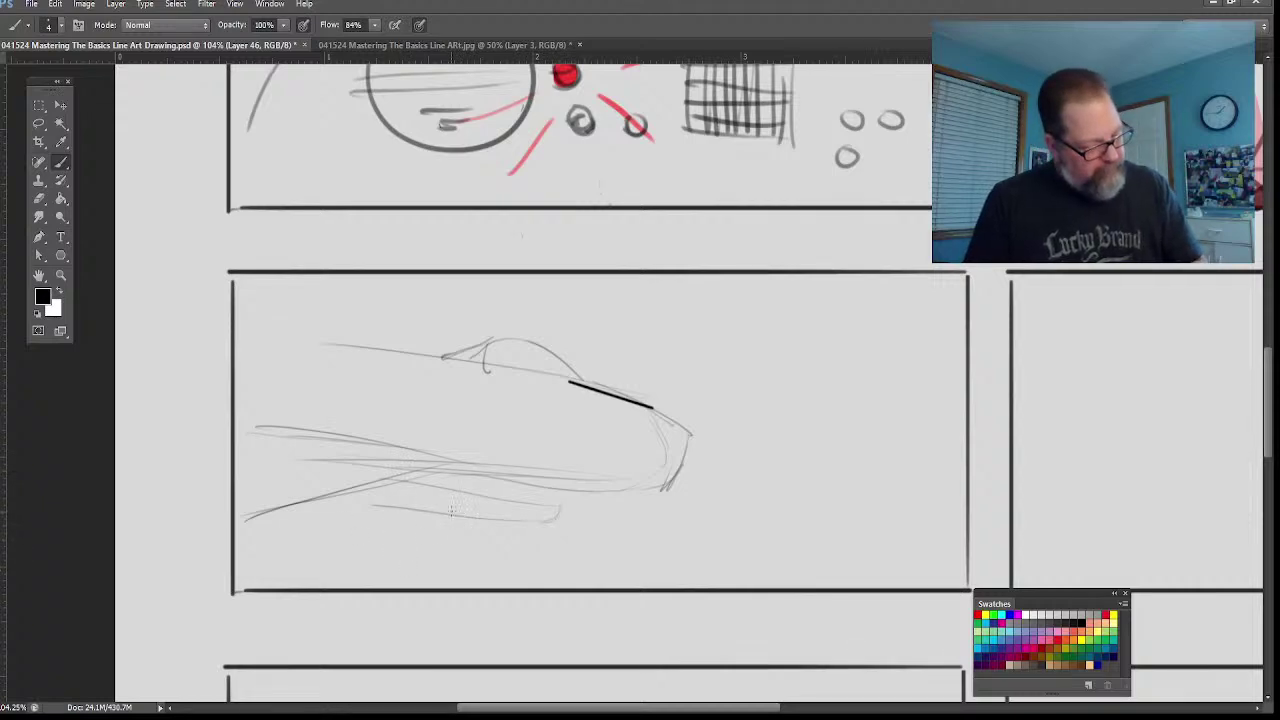
pyautogui.moveTo(553, 516)
pyautogui.mouseDown()
pyautogui.moveTo(389, 498)
pyautogui.moveTo(440, 535)
pyautogui.mouseUp()
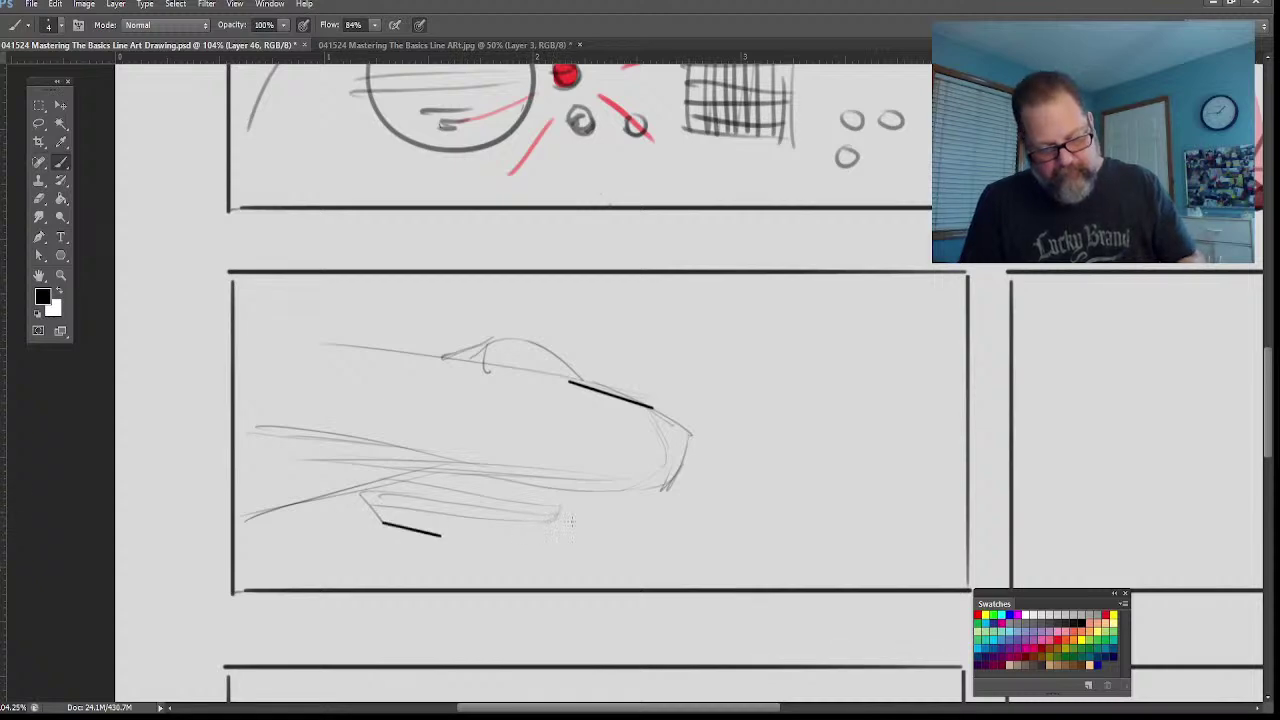
pyautogui.moveTo(556, 526); pyautogui.dragTo(450, 533)
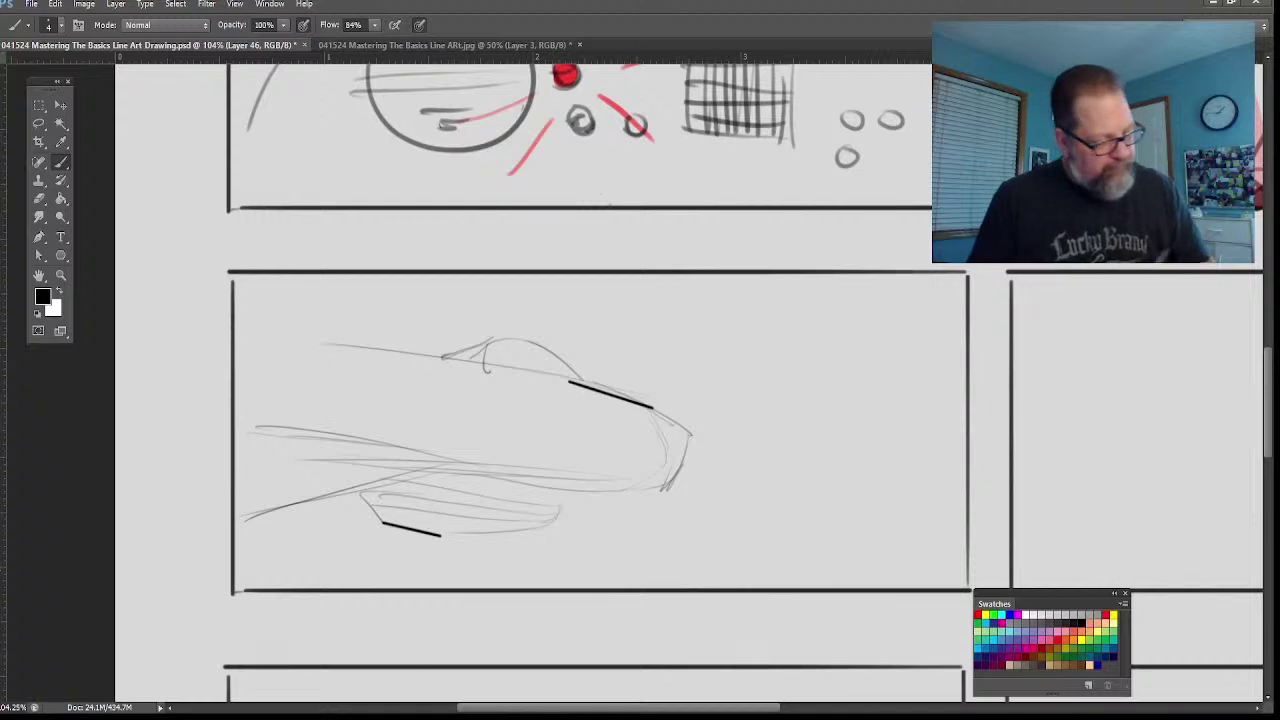
# Step: Draw a small dark pilot and seat inside the canopy and shade the dashboard at its front
pyautogui.click(61, 275)
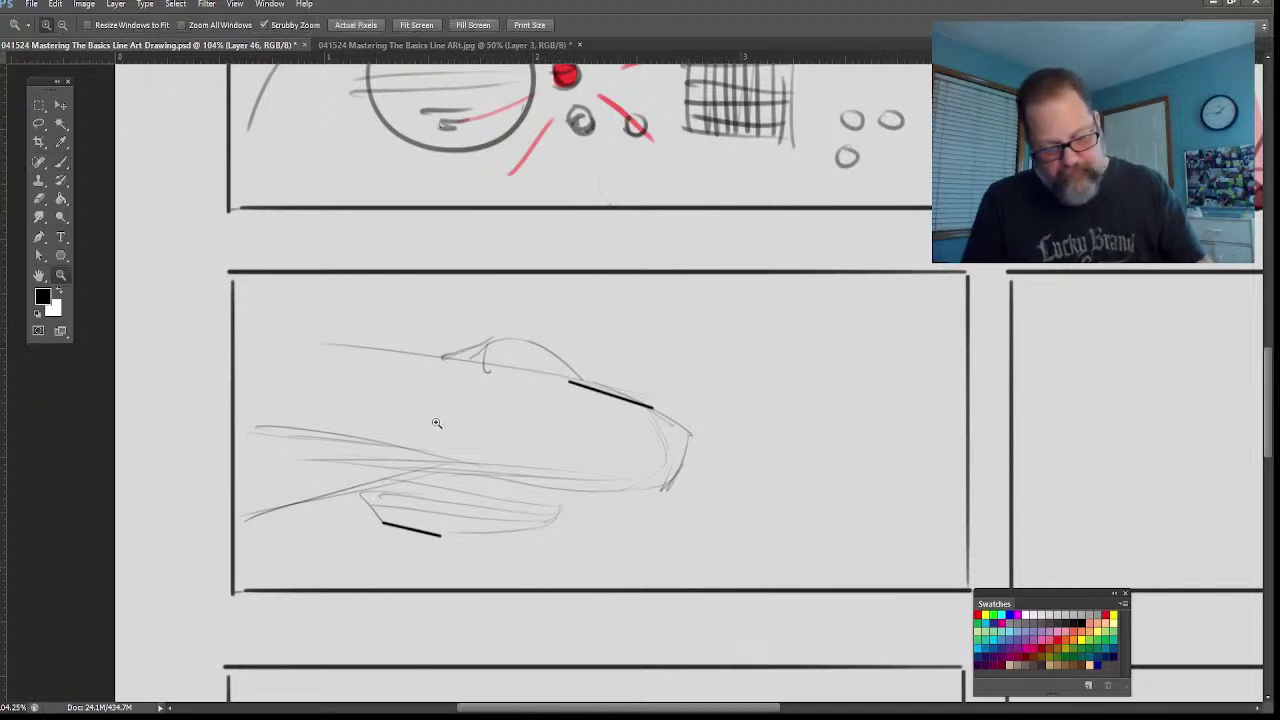
pyautogui.moveTo(434, 423); pyautogui.dragTo(512, 431)
pyautogui.click(61, 162)
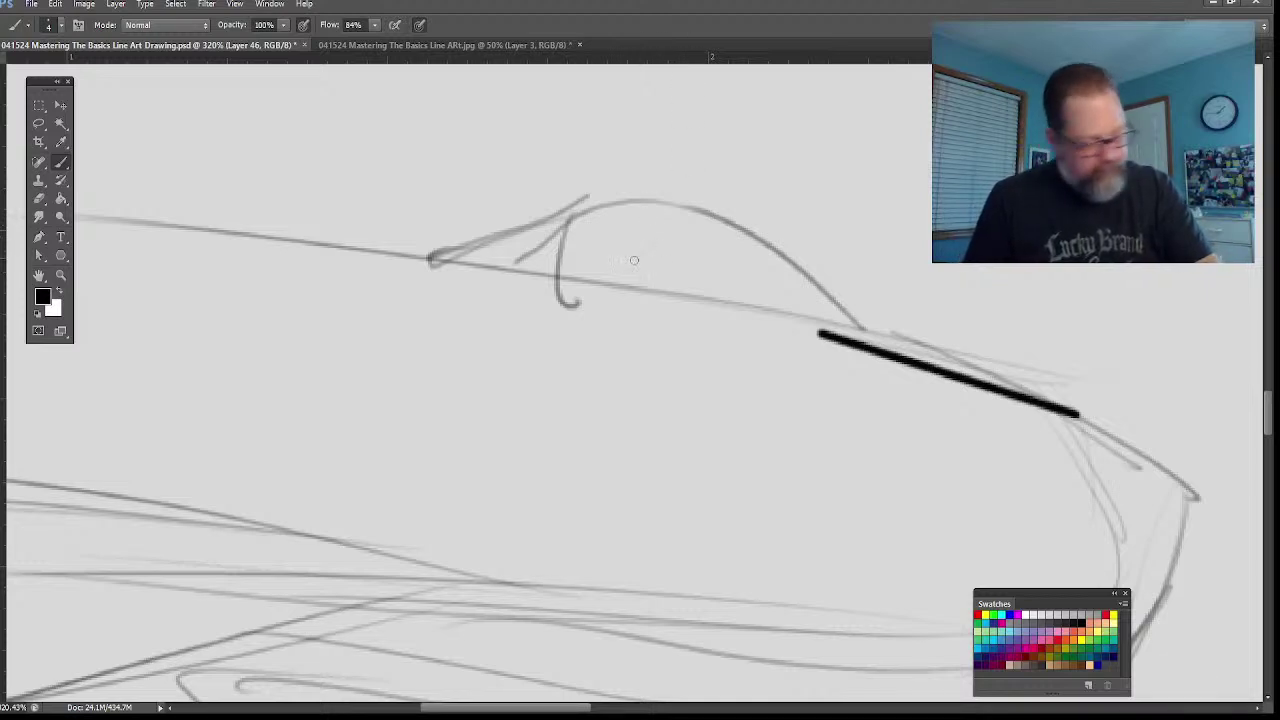
pyautogui.moveTo(649, 255)
pyautogui.mouseDown()
pyautogui.moveTo(617, 270)
pyautogui.moveTo(648, 274)
pyautogui.moveTo(643, 285)
pyautogui.moveTo(692, 292)
pyautogui.mouseUp()
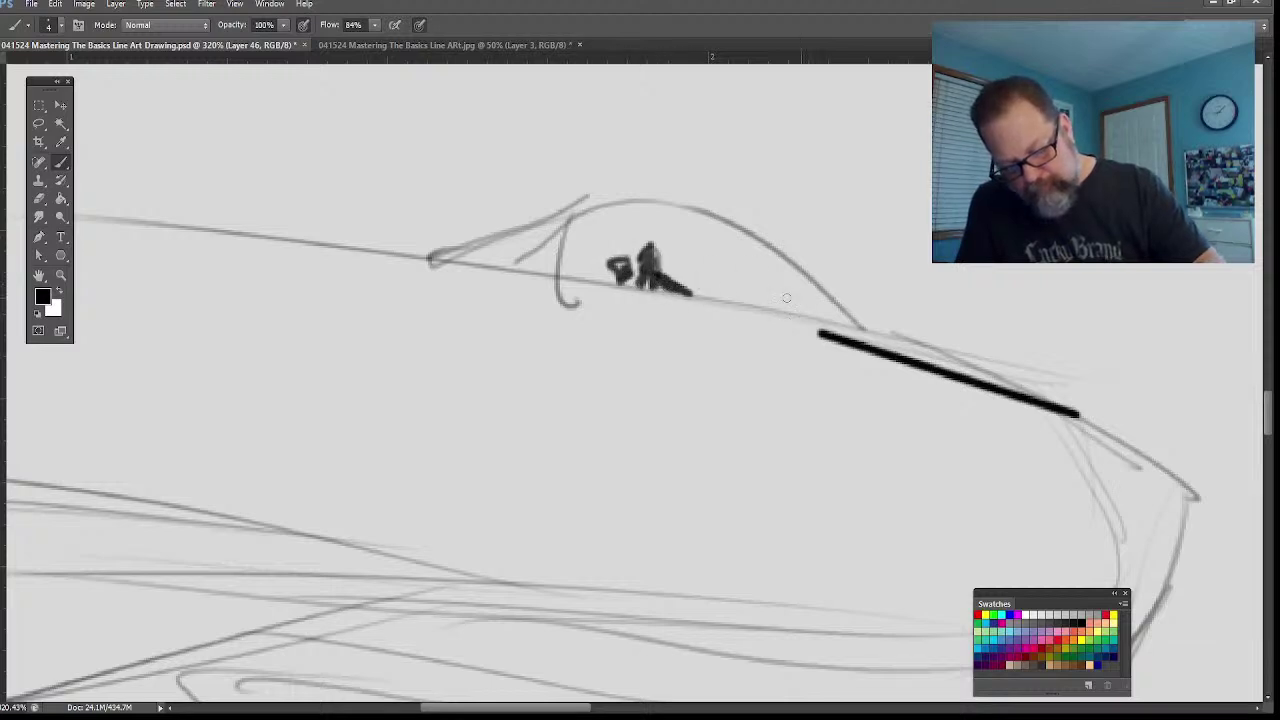
pyautogui.moveTo(786, 297); pyautogui.dragTo(722, 298)
pyautogui.moveTo(820, 310)
pyautogui.mouseDown()
pyautogui.moveTo(850, 318)
pyautogui.moveTo(730, 300)
pyautogui.moveTo(848, 318)
pyautogui.moveTo(799, 312)
pyautogui.mouseUp()
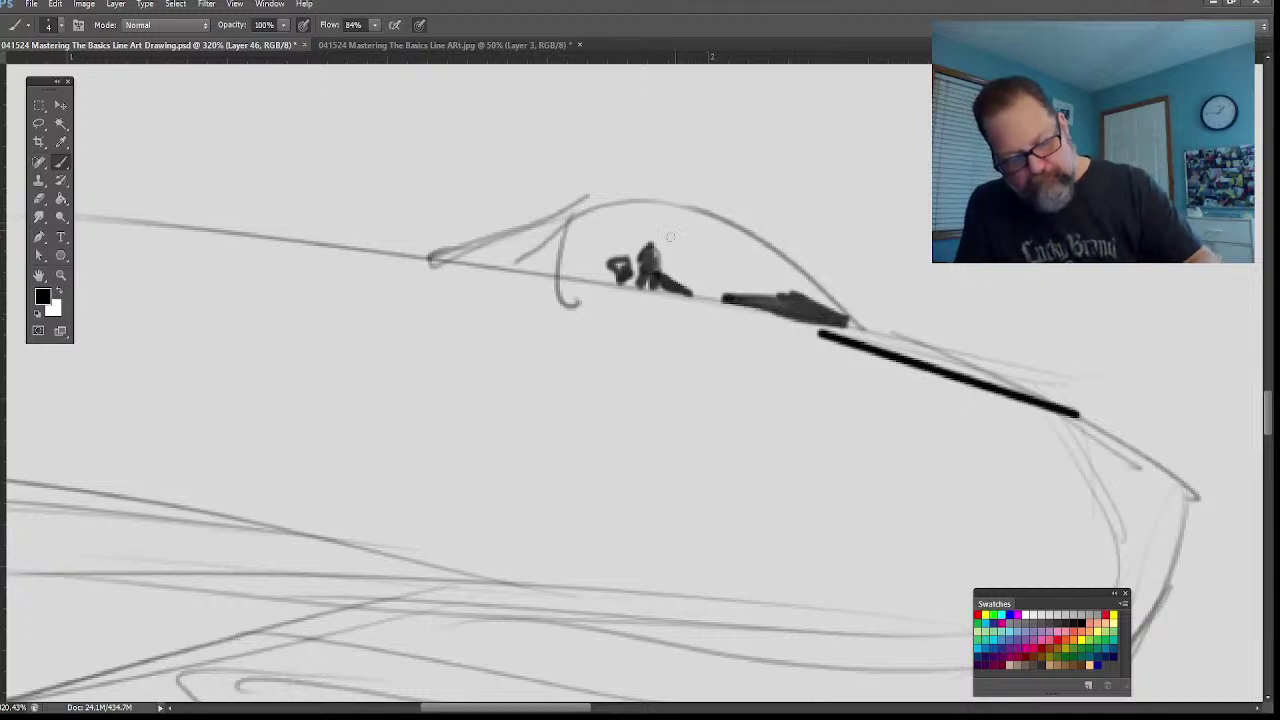
# Step: Draw the canopy's dividing frame, shade the fairing behind it solid, and darken the canopy outline
pyautogui.moveTo(683, 208); pyautogui.dragTo(670, 290)
pyautogui.moveTo(567, 212); pyautogui.dragTo(552, 284)
pyautogui.moveTo(566, 216)
pyautogui.mouseDown()
pyautogui.moveTo(440, 242)
pyautogui.moveTo(558, 218)
pyautogui.moveTo(494, 230)
pyautogui.moveTo(544, 272)
pyautogui.moveTo(556, 232)
pyautogui.moveTo(515, 275)
pyautogui.moveTo(462, 252)
pyautogui.moveTo(386, 246)
pyautogui.mouseUp()
pyautogui.moveTo(548, 290); pyautogui.dragTo(640, 293)
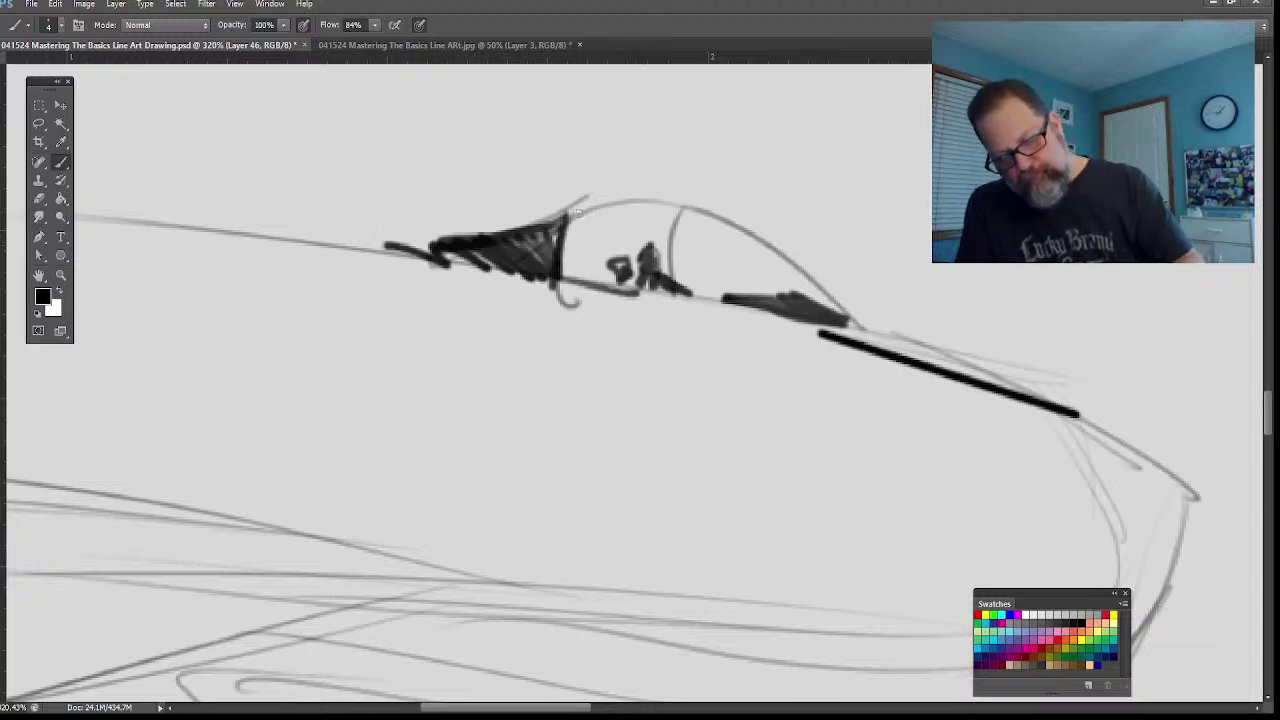
pyautogui.moveTo(566, 214)
pyautogui.mouseDown()
pyautogui.moveTo(650, 201)
pyautogui.moveTo(745, 222)
pyautogui.moveTo(852, 322)
pyautogui.mouseUp()
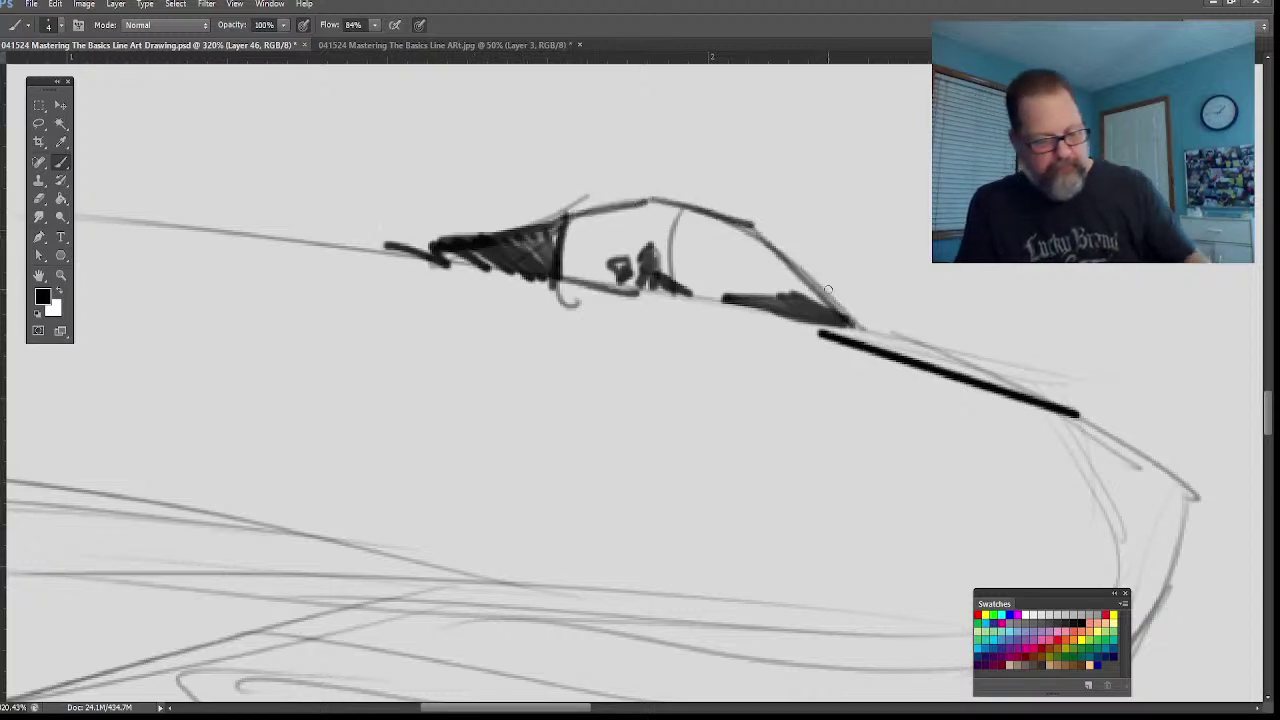
# Step: Erase the thick black stray line along the top of the nose in front of the canopy
pyautogui.click(39, 275)
pyautogui.moveTo(579, 520); pyautogui.dragTo(307, 415)
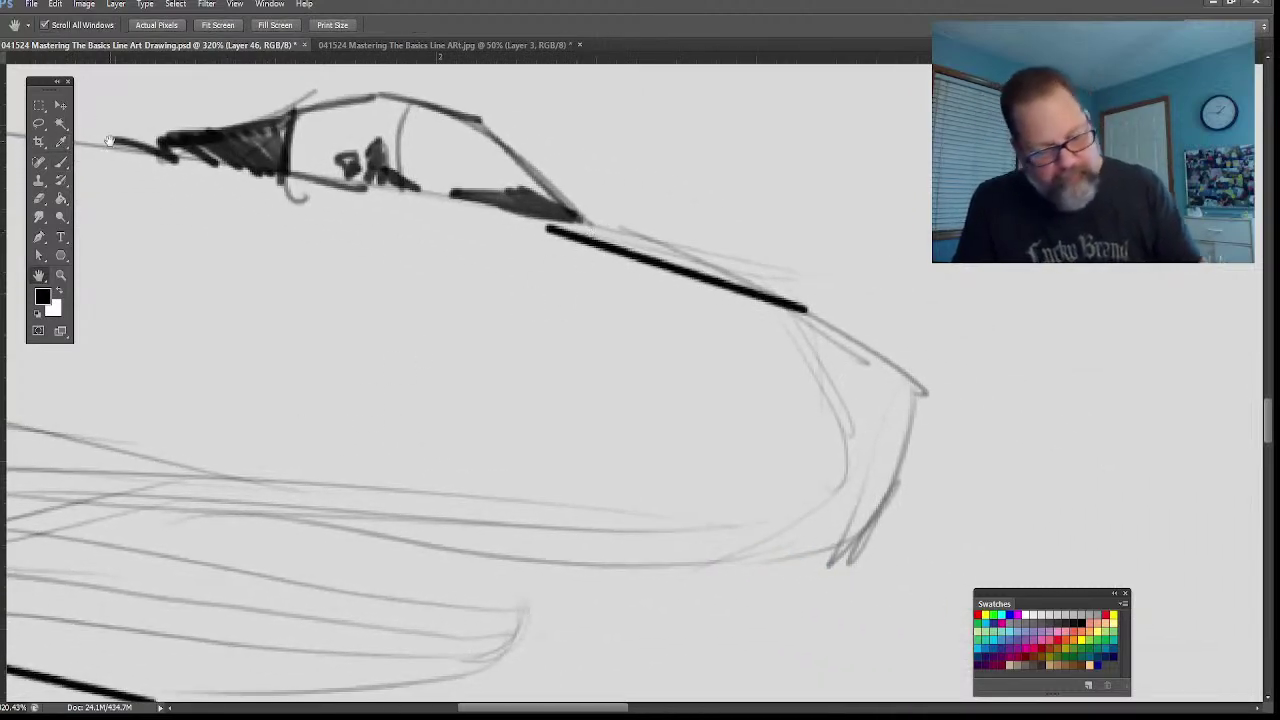
pyautogui.press('e')
pyautogui.moveTo(780, 300)
pyautogui.mouseDown()
pyautogui.moveTo(644, 274)
pyautogui.moveTo(672, 272)
pyautogui.moveTo(552, 213)
pyautogui.mouseUp()
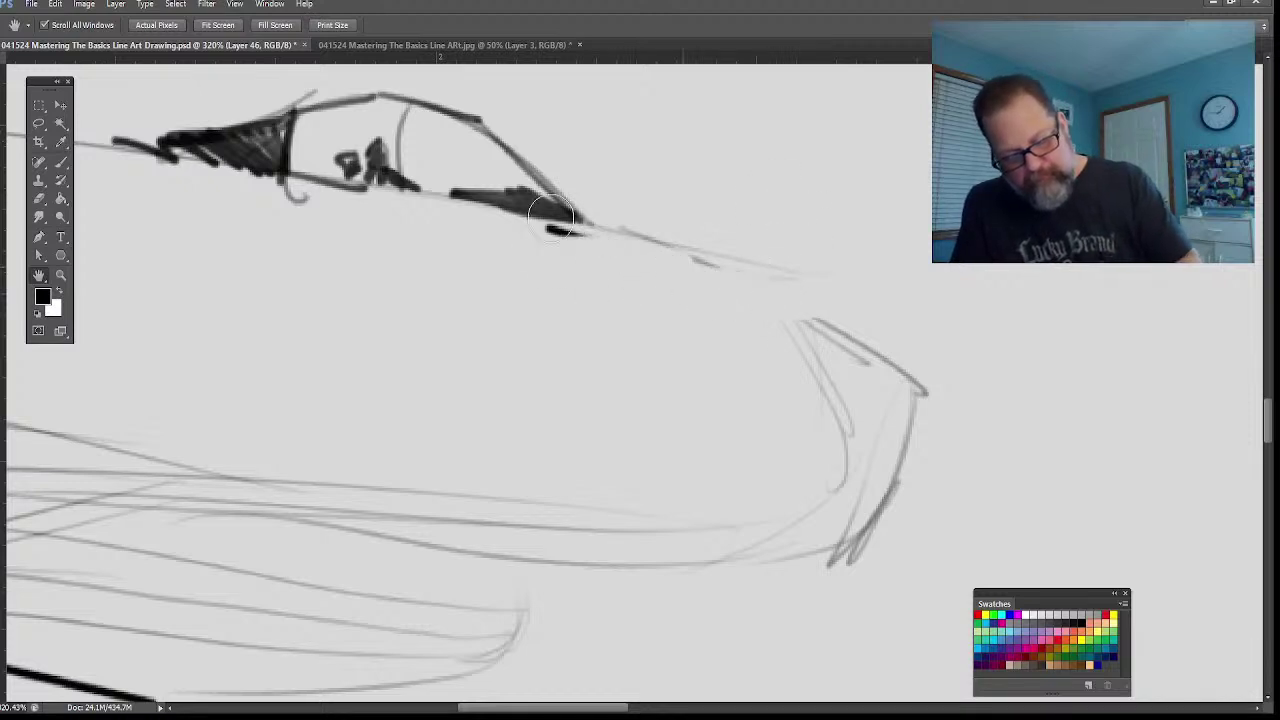
pyautogui.moveTo(551, 216)
pyautogui.mouseDown()
pyautogui.moveTo(523, 246)
pyautogui.moveTo(563, 229)
pyautogui.moveTo(549, 220)
pyautogui.moveTo(540, 240)
pyautogui.moveTo(551, 238)
pyautogui.mouseUp()
pyautogui.press('space')
pyautogui.moveTo(551, 241); pyautogui.dragTo(539, 241)
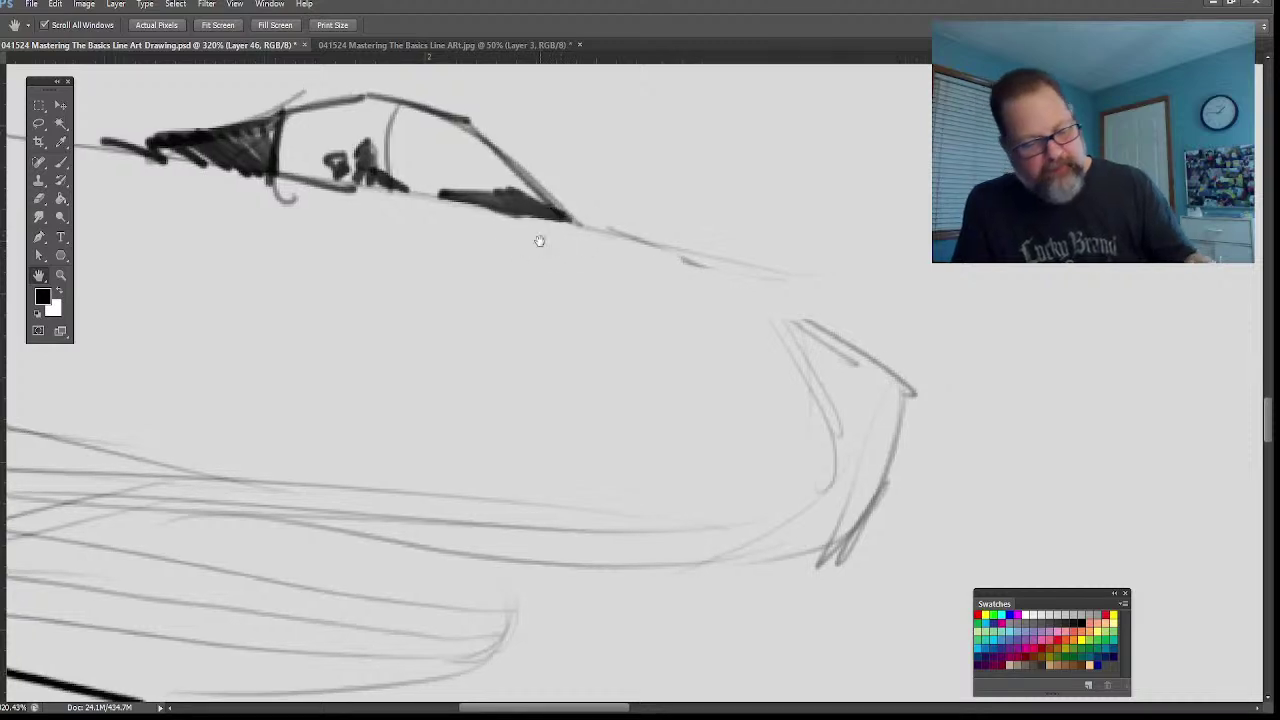
# Step: Redraw the nose contour with darker brush lines from the canopy around the angular tip and along the underside
pyautogui.click(61, 162)
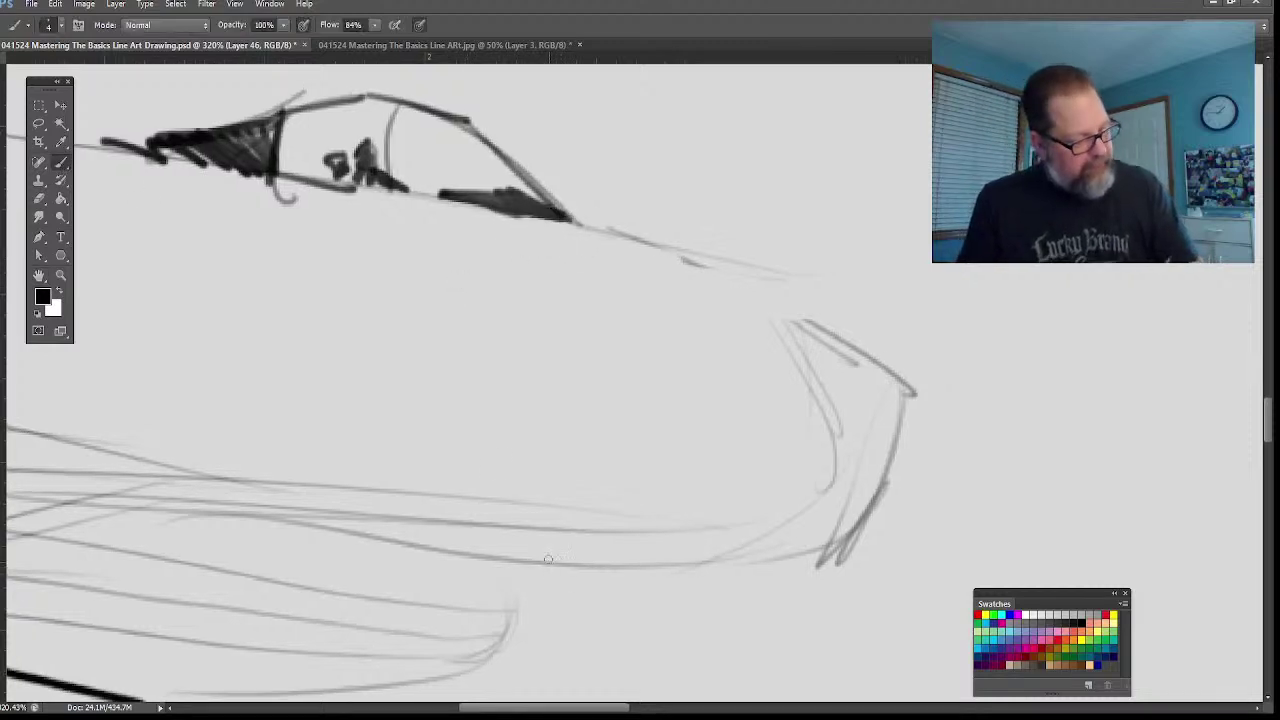
pyautogui.moveTo(588, 228)
pyautogui.mouseDown()
pyautogui.moveTo(760, 284)
pyautogui.moveTo(878, 382)
pyautogui.mouseUp()
pyautogui.moveTo(740, 282)
pyautogui.mouseDown()
pyautogui.moveTo(910, 398)
pyautogui.moveTo(860, 545)
pyautogui.mouseUp()
pyautogui.moveTo(906, 398); pyautogui.dragTo(866, 542)
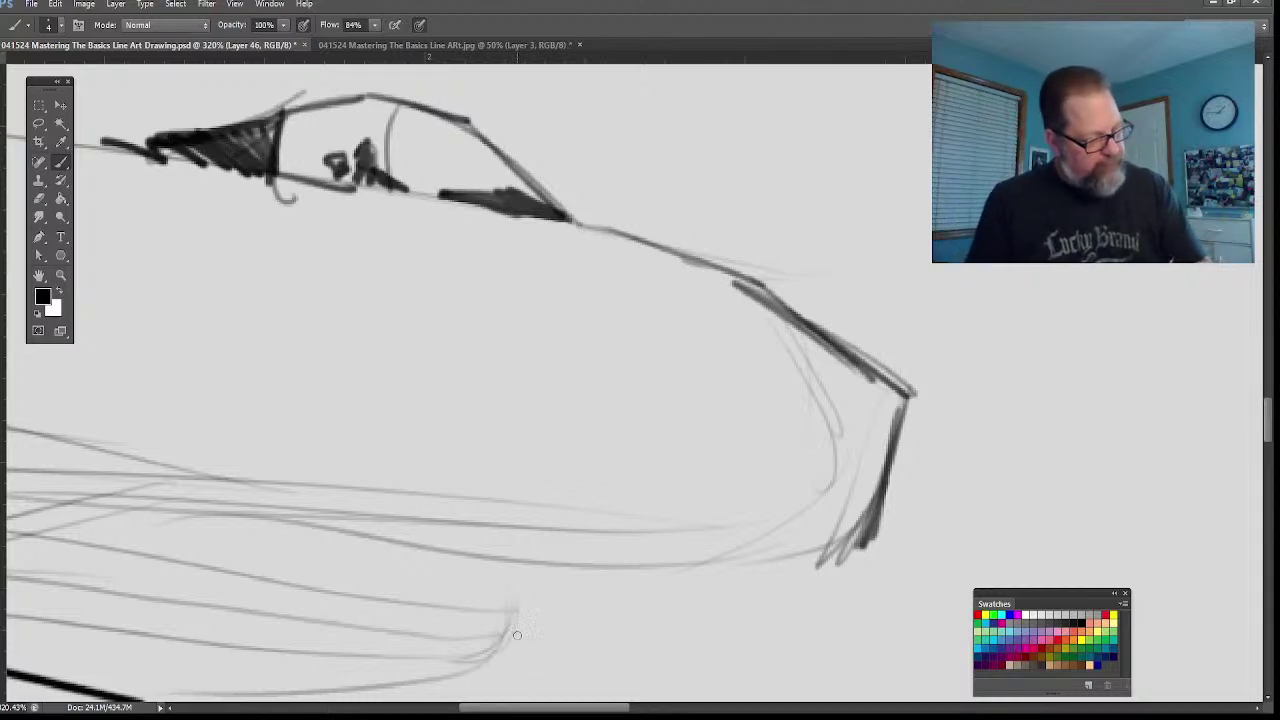
pyautogui.moveTo(813, 553)
pyautogui.mouseDown()
pyautogui.moveTo(609, 564)
pyautogui.moveTo(345, 518)
pyautogui.mouseUp()
# Step: Draw a small tapered vent with vertical dividers on the side of the nose
pyautogui.moveTo(740, 438)
pyautogui.mouseDown()
pyautogui.moveTo(635, 404)
pyautogui.moveTo(726, 474)
pyautogui.moveTo(734, 464)
pyautogui.moveTo(626, 468)
pyautogui.mouseUp()
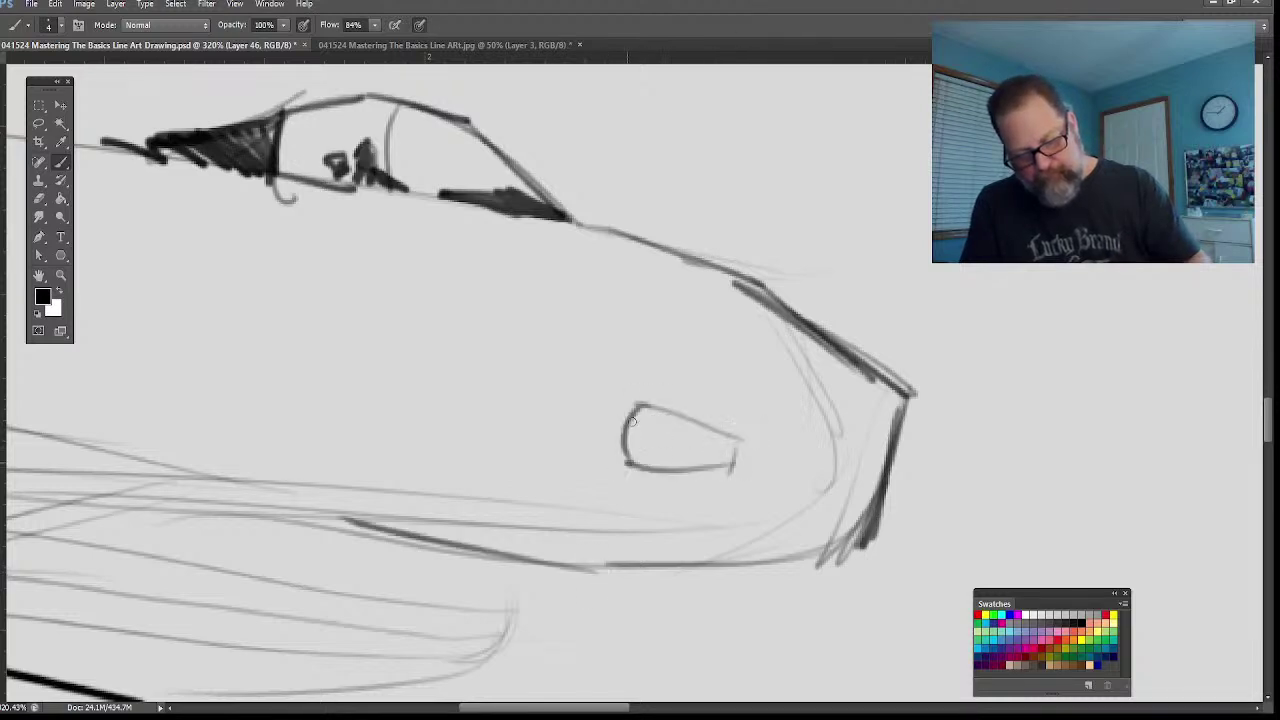
pyautogui.moveTo(636, 408); pyautogui.dragTo(628, 470)
pyautogui.moveTo(679, 414); pyautogui.dragTo(673, 470)
pyautogui.moveTo(717, 432)
pyautogui.mouseDown()
pyautogui.moveTo(714, 470)
pyautogui.moveTo(636, 403)
pyautogui.mouseUp()
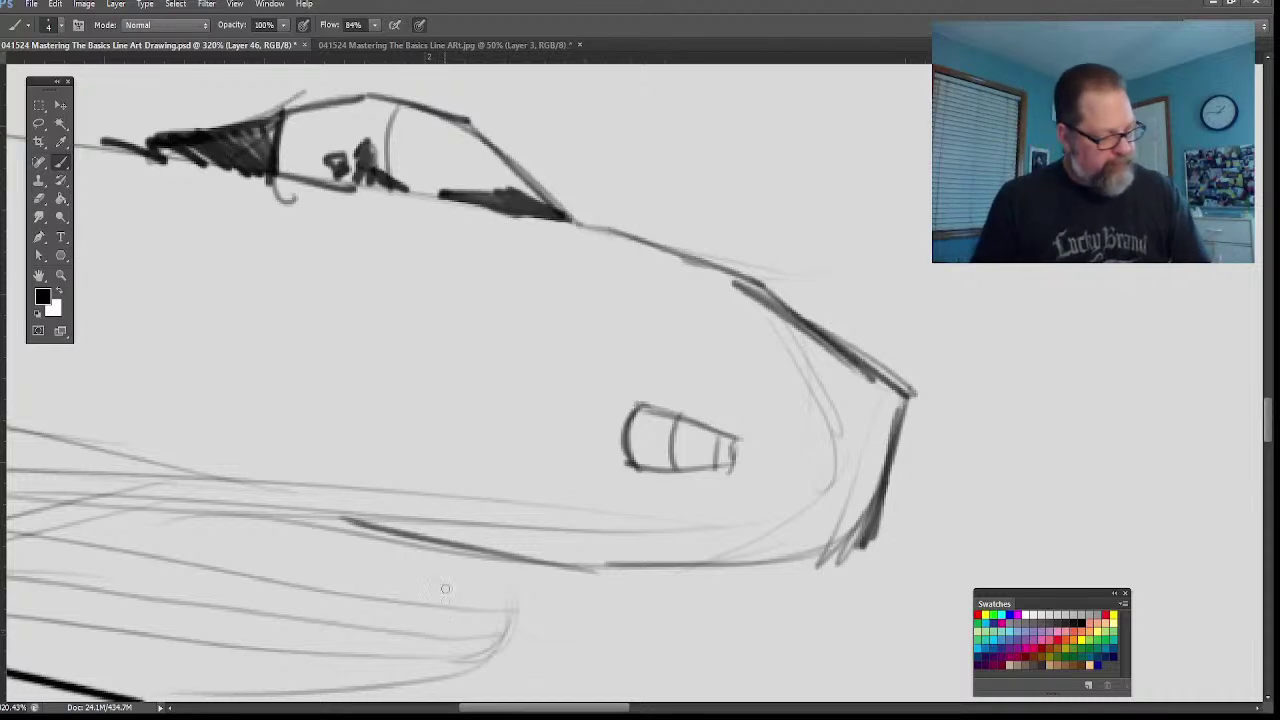
# Step: On a new layer, lasso the side of the fuselage from behind the canopy to the nose, fill it with black, and deselect
pyautogui.click(39, 123)
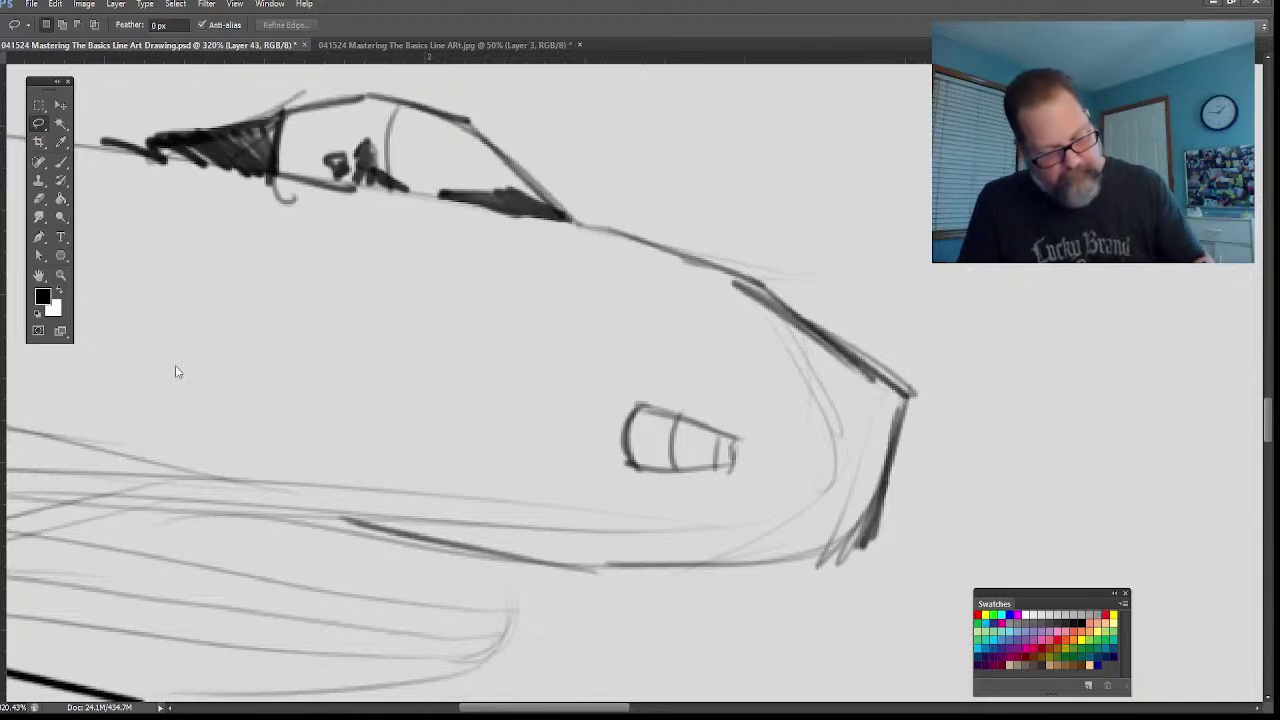
pyautogui.hotkey('ctrl', 'shift', 'alt', 'n')
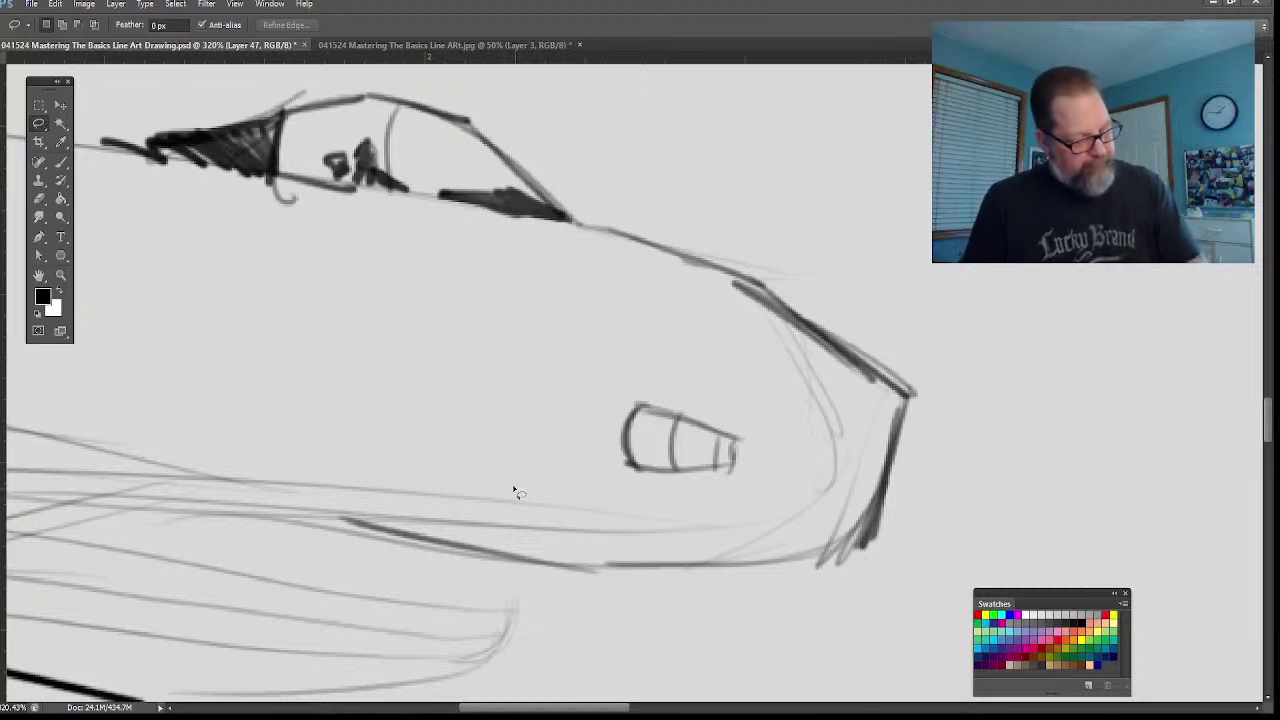
pyautogui.moveTo(893, 432)
pyautogui.mouseDown()
pyautogui.moveTo(838, 382)
pyautogui.moveTo(686, 297)
pyautogui.moveTo(100, 172)
pyautogui.moveTo(118, 483)
pyautogui.moveTo(570, 563)
pyautogui.moveTo(700, 565)
pyautogui.moveTo(858, 495)
pyautogui.moveTo(886, 428)
pyautogui.mouseUp()
pyautogui.press('g')
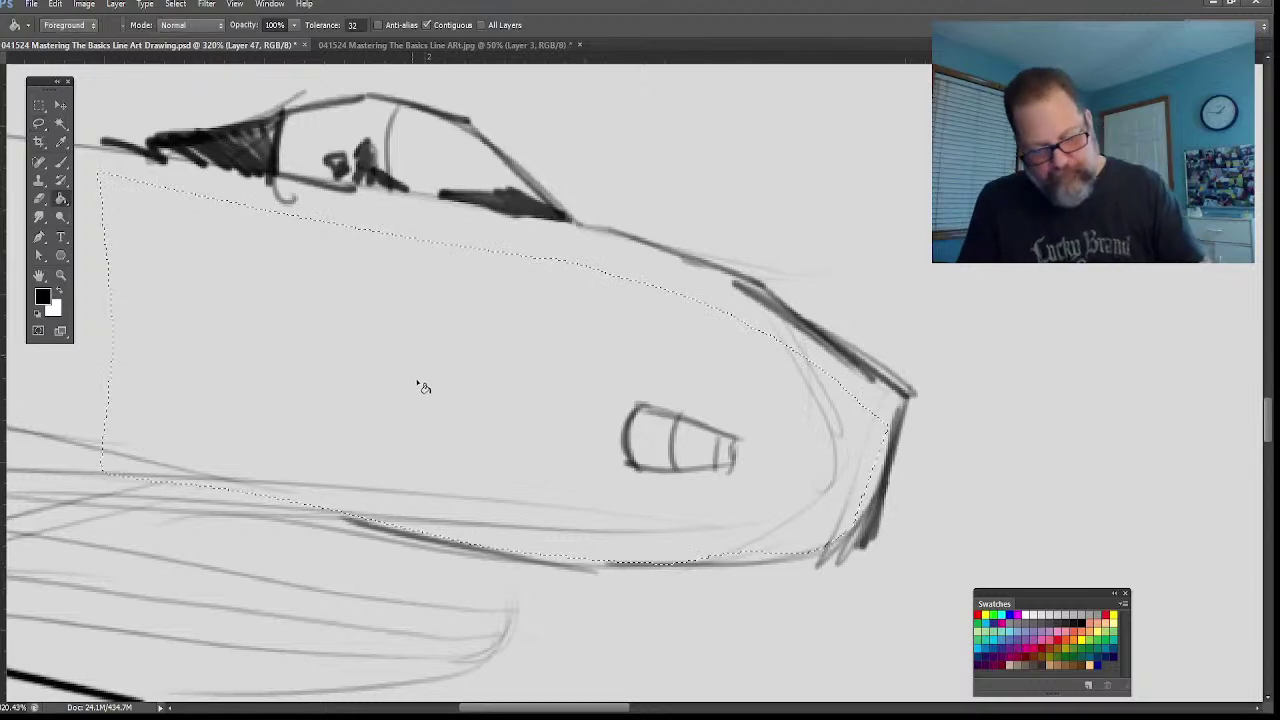
pyautogui.click(421, 385)
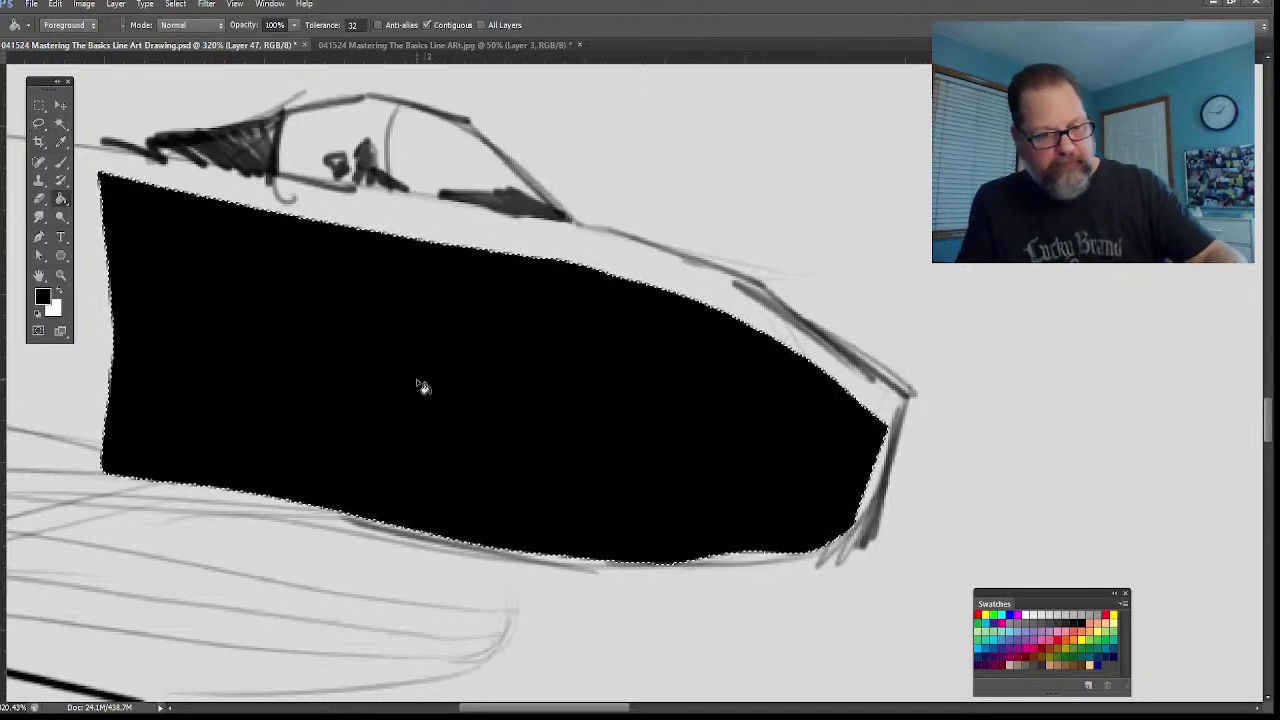
pyautogui.hotkey('ctrl', 'd')
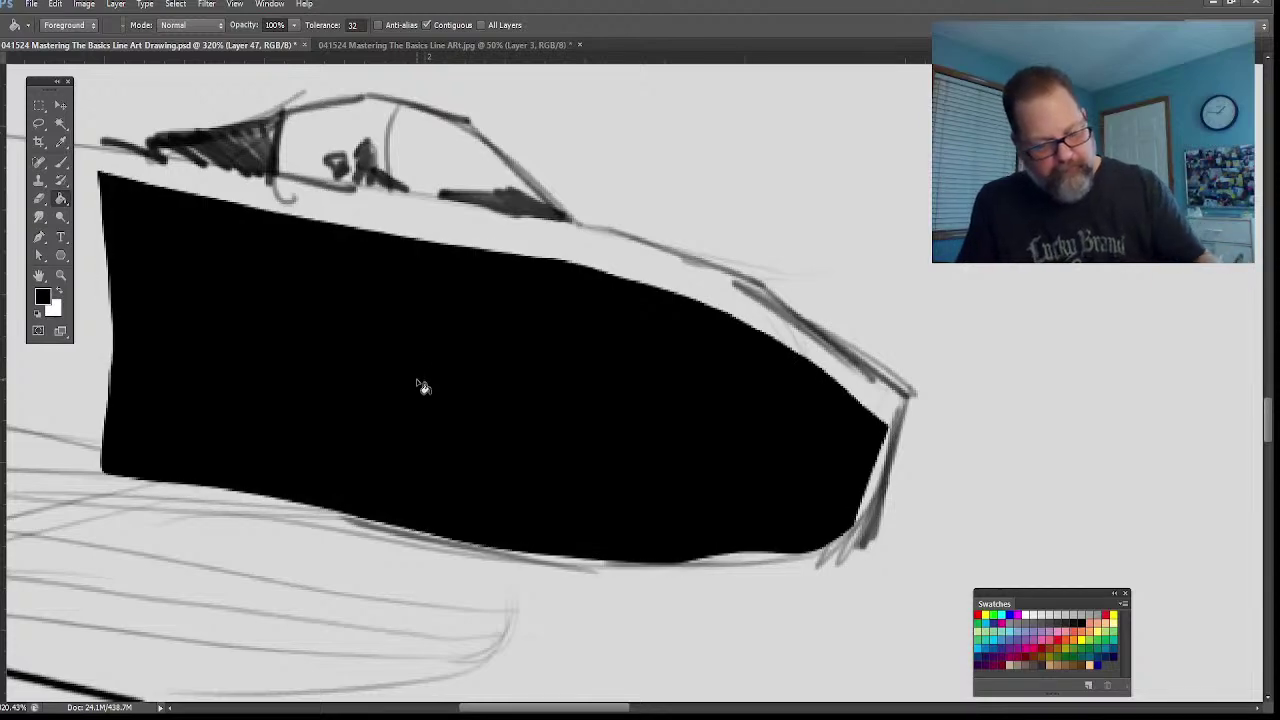
pyautogui.click(61, 162)
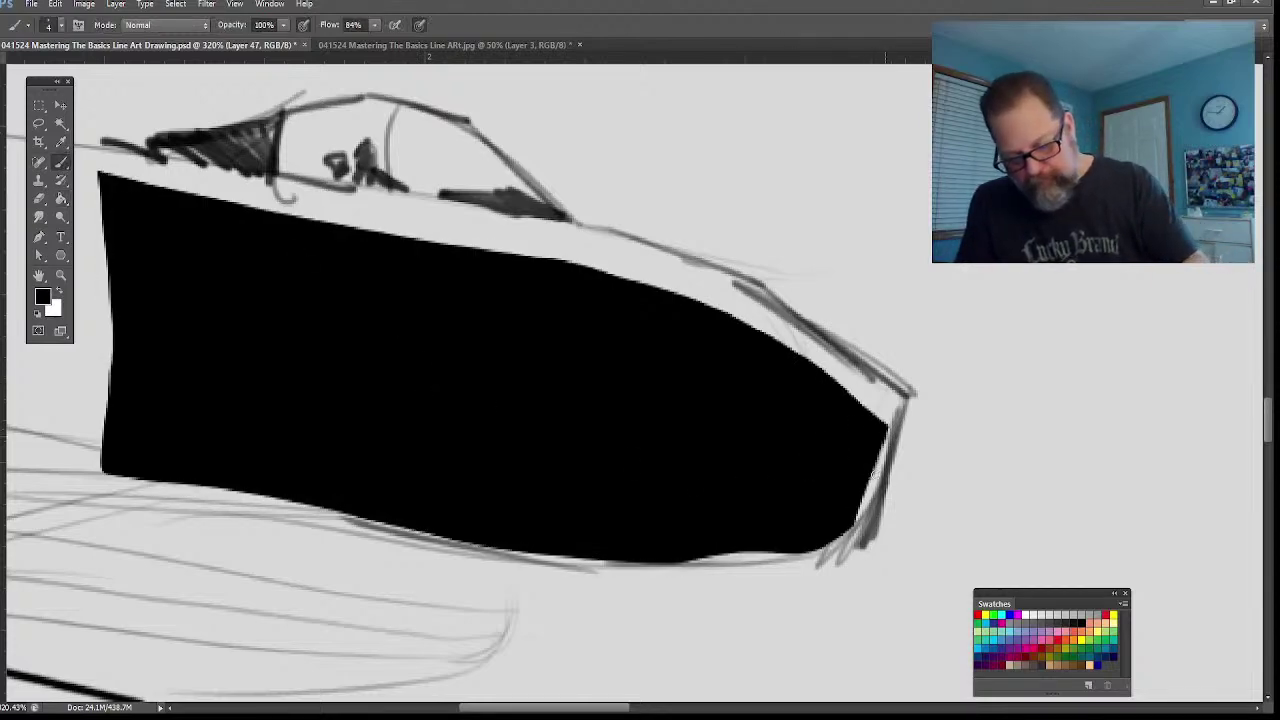
# Step: Extend the black fuselage fill with brush strokes to the nose's upper contour, its blunt front edge and the underside
pyautogui.moveTo(872, 475)
pyautogui.mouseDown()
pyautogui.moveTo(859, 537)
pyautogui.moveTo(865, 416)
pyautogui.moveTo(782, 340)
pyautogui.moveTo(868, 405)
pyautogui.mouseUp()
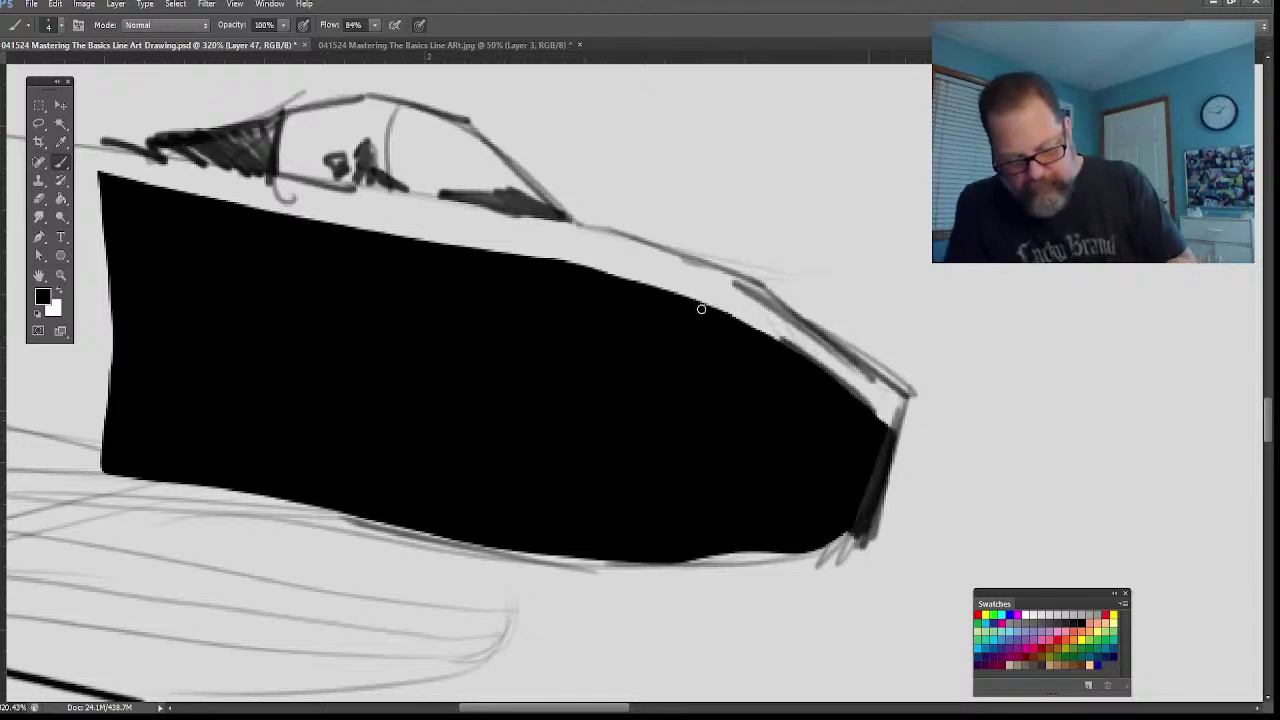
pyautogui.moveTo(701, 309)
pyautogui.mouseDown()
pyautogui.moveTo(842, 382)
pyautogui.moveTo(751, 327)
pyautogui.moveTo(820, 361)
pyautogui.moveTo(772, 341)
pyautogui.moveTo(880, 414)
pyautogui.mouseUp()
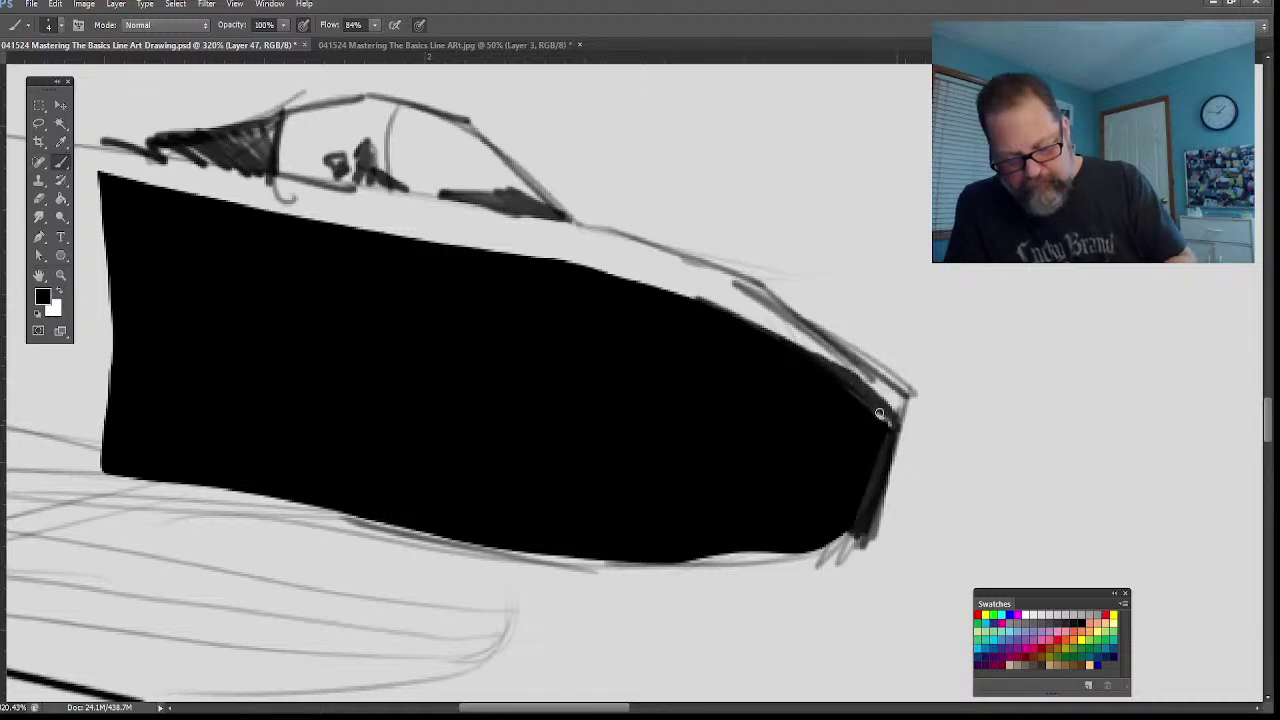
pyautogui.moveTo(880, 414)
pyautogui.mouseDown()
pyautogui.moveTo(886, 426)
pyautogui.moveTo(814, 355)
pyautogui.moveTo(852, 530)
pyautogui.moveTo(826, 550)
pyautogui.moveTo(850, 546)
pyautogui.moveTo(520, 558)
pyautogui.moveTo(588, 552)
pyautogui.mouseUp()
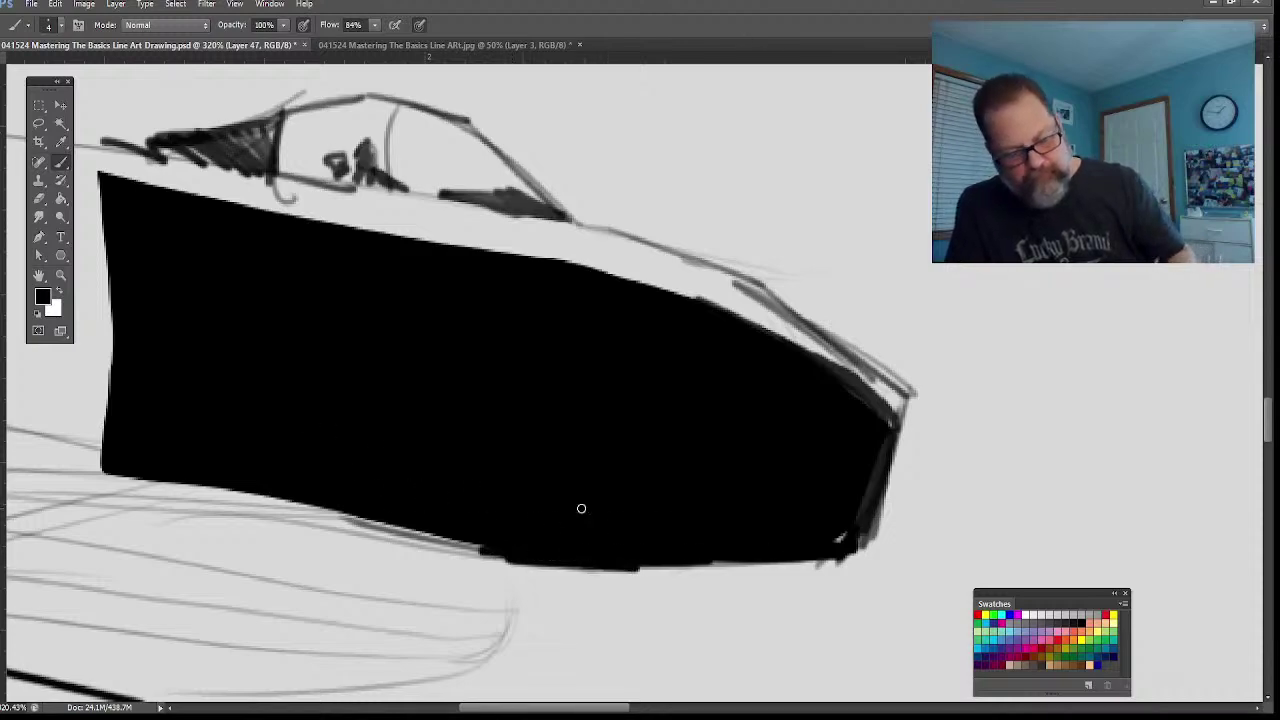
# Step: Clear a small oval opening in the black nose with a larger tip and paint black vertical bars across it as a vent
pyautogui.press(']')
pyautogui.press(']')
pyautogui.press(']')
pyautogui.press(']')
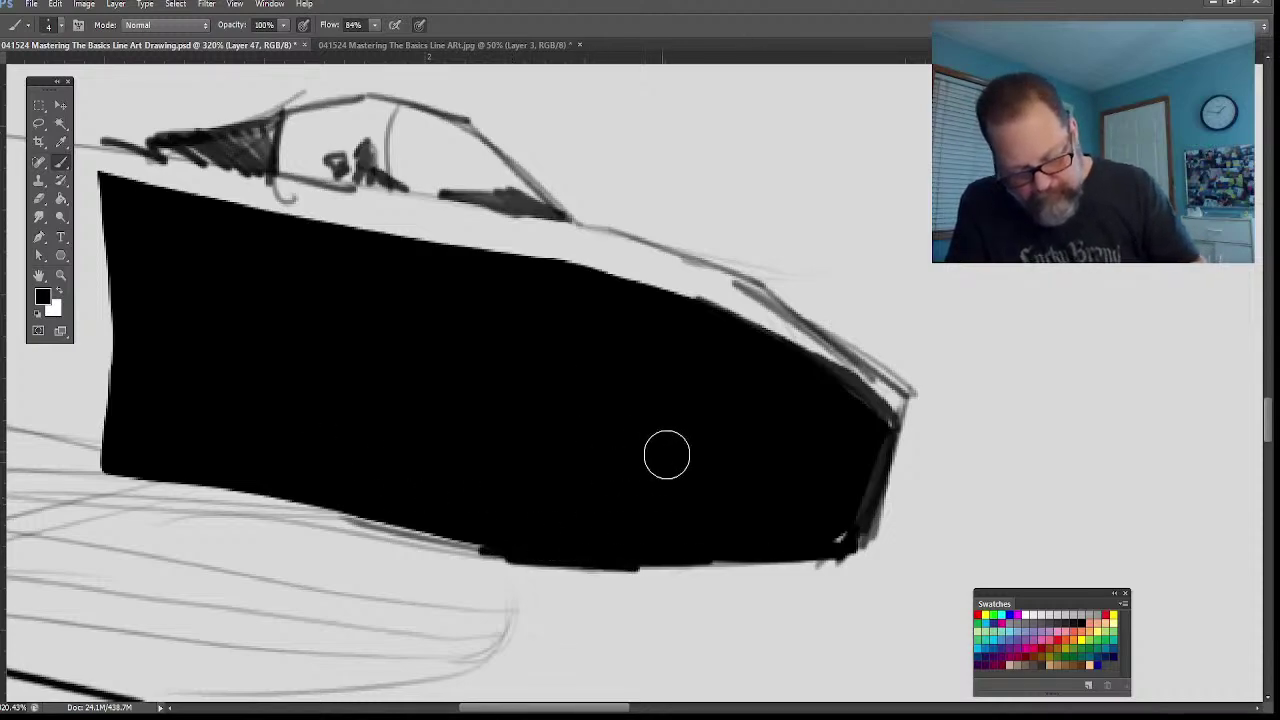
pyautogui.moveTo(681, 437)
pyautogui.mouseDown()
pyautogui.moveTo(700, 443)
pyautogui.moveTo(671, 443)
pyautogui.moveTo(691, 463)
pyautogui.moveTo(750, 458)
pyautogui.moveTo(671, 443)
pyautogui.moveTo(686, 466)
pyautogui.moveTo(735, 470)
pyautogui.mouseUp()
pyautogui.press('[')
pyautogui.press('[')
pyautogui.press('[')
pyautogui.press('[')
pyautogui.press('[')
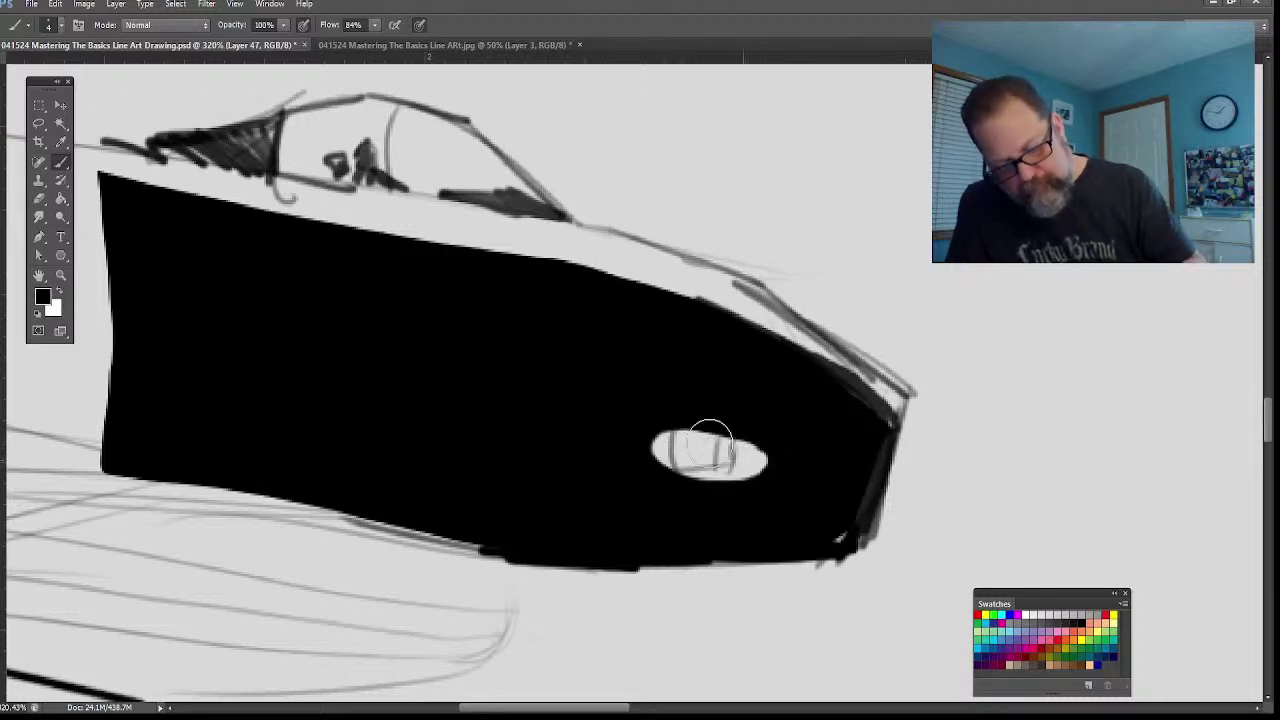
pyautogui.moveTo(676, 426)
pyautogui.mouseDown()
pyautogui.moveTo(678, 482)
pyautogui.moveTo(676, 438)
pyautogui.moveTo(707, 481)
pyautogui.moveTo(707, 440)
pyautogui.moveTo(714, 485)
pyautogui.moveTo(740, 466)
pyautogui.moveTo(741, 478)
pyautogui.moveTo(740, 456)
pyautogui.moveTo(743, 485)
pyautogui.moveTo(756, 445)
pyautogui.moveTo(766, 474)
pyautogui.moveTo(719, 427)
pyautogui.moveTo(768, 480)
pyautogui.moveTo(656, 484)
pyautogui.moveTo(760, 474)
pyautogui.mouseUp()
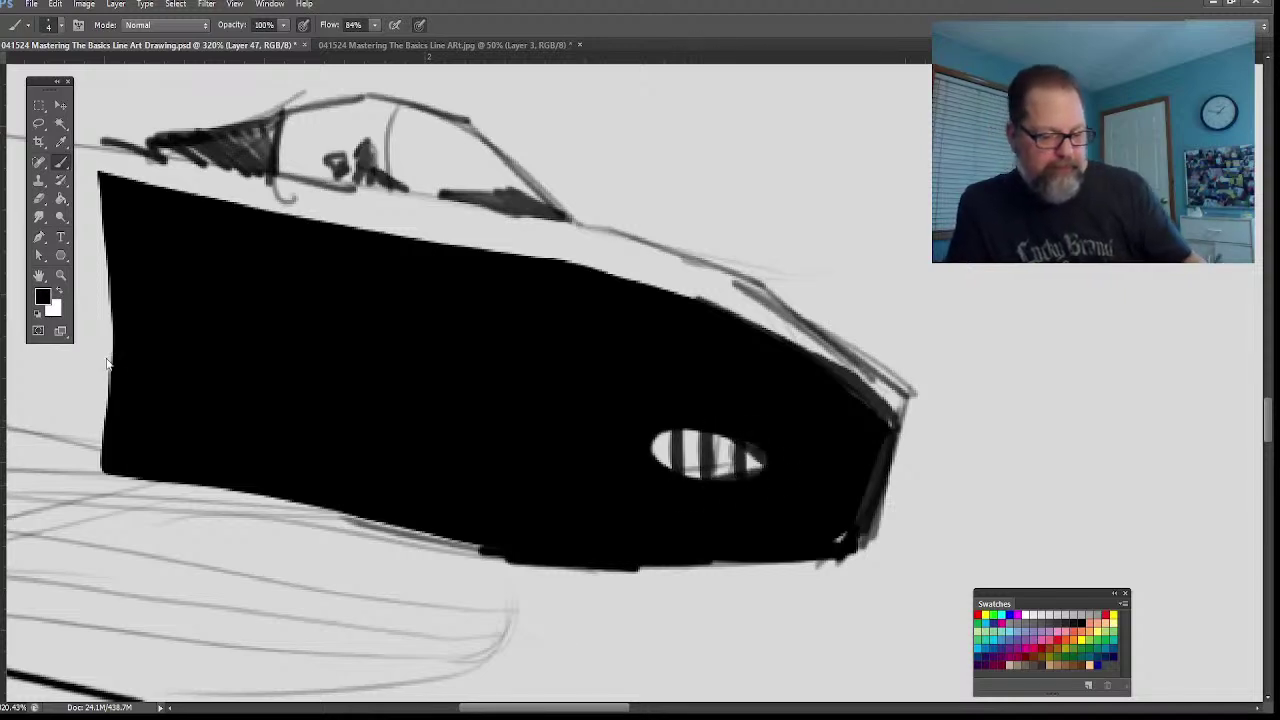
pyautogui.click(39, 275)
pyautogui.moveTo(408, 455); pyautogui.dragTo(591, 420)
pyautogui.click(61, 275)
pyautogui.moveTo(419, 500); pyautogui.dragTo(358, 450)
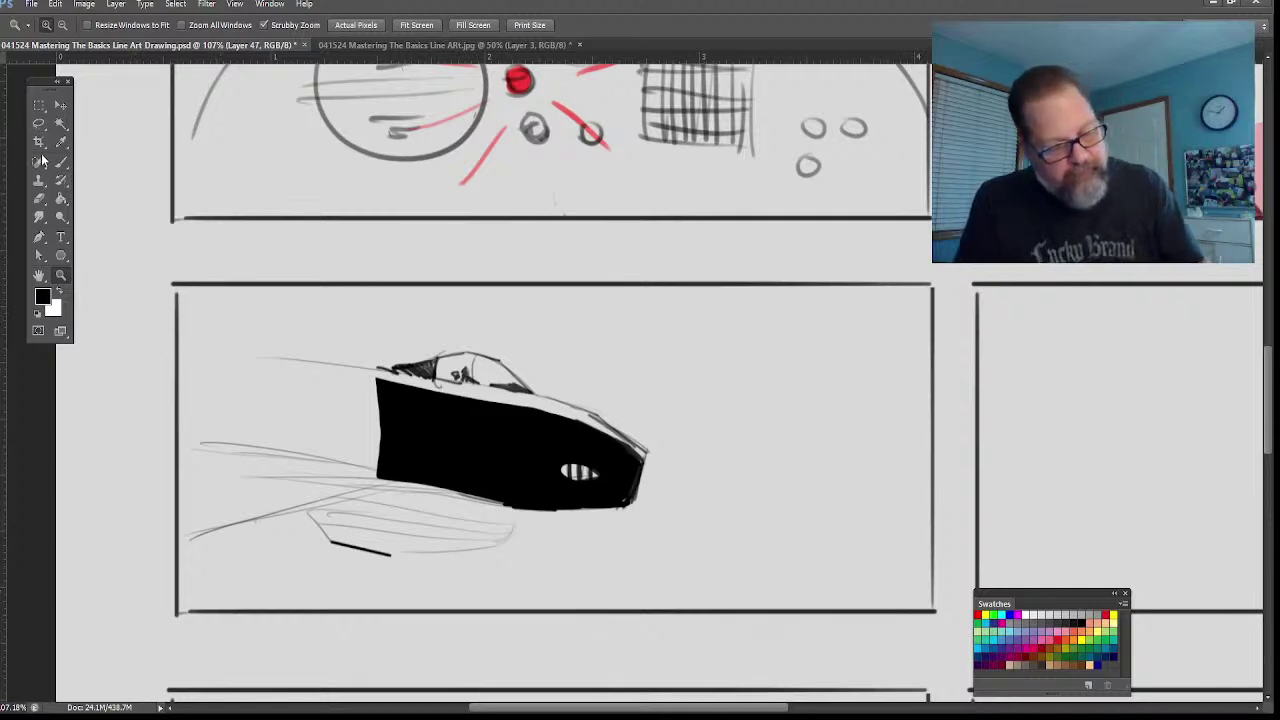
pyautogui.click(39, 123)
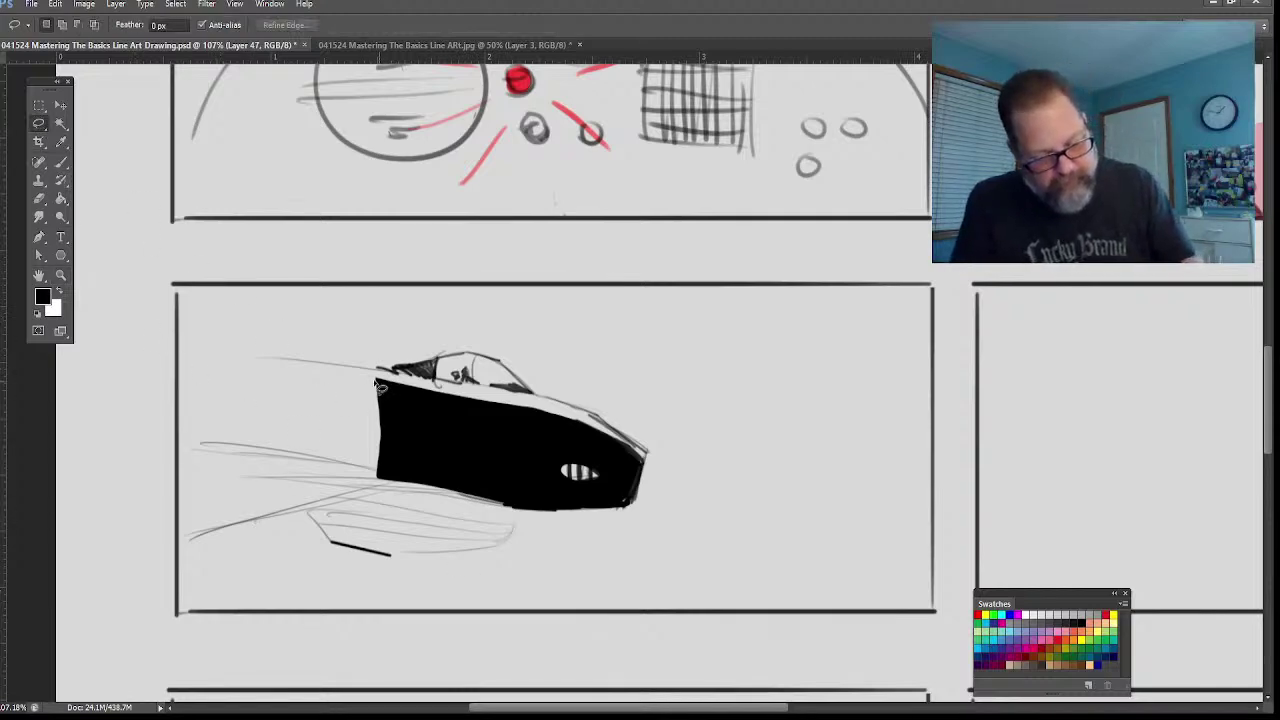
pyautogui.moveTo(381, 390)
pyautogui.mouseDown()
pyautogui.moveTo(160, 352)
pyautogui.moveTo(220, 420)
pyautogui.moveTo(375, 480)
pyautogui.mouseUp()
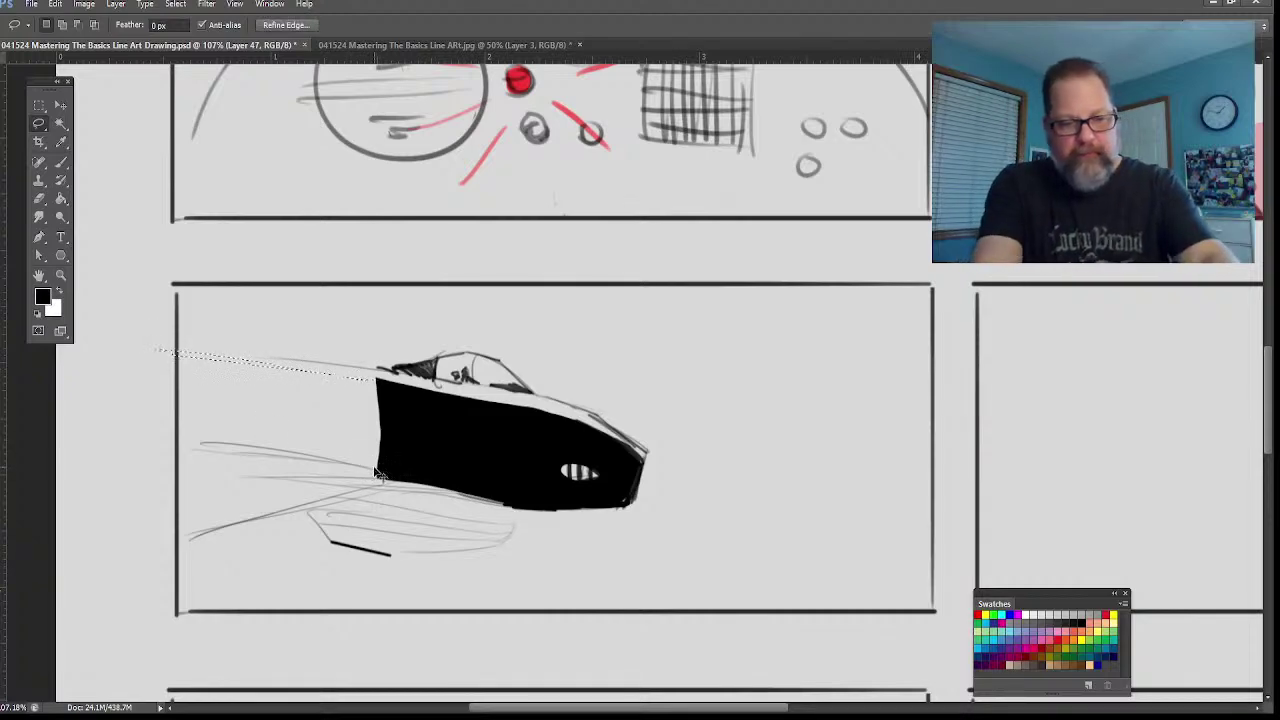
pyautogui.hotkey('ctrl', 'd')
pyautogui.moveTo(383, 393); pyautogui.dragTo(187, 366)
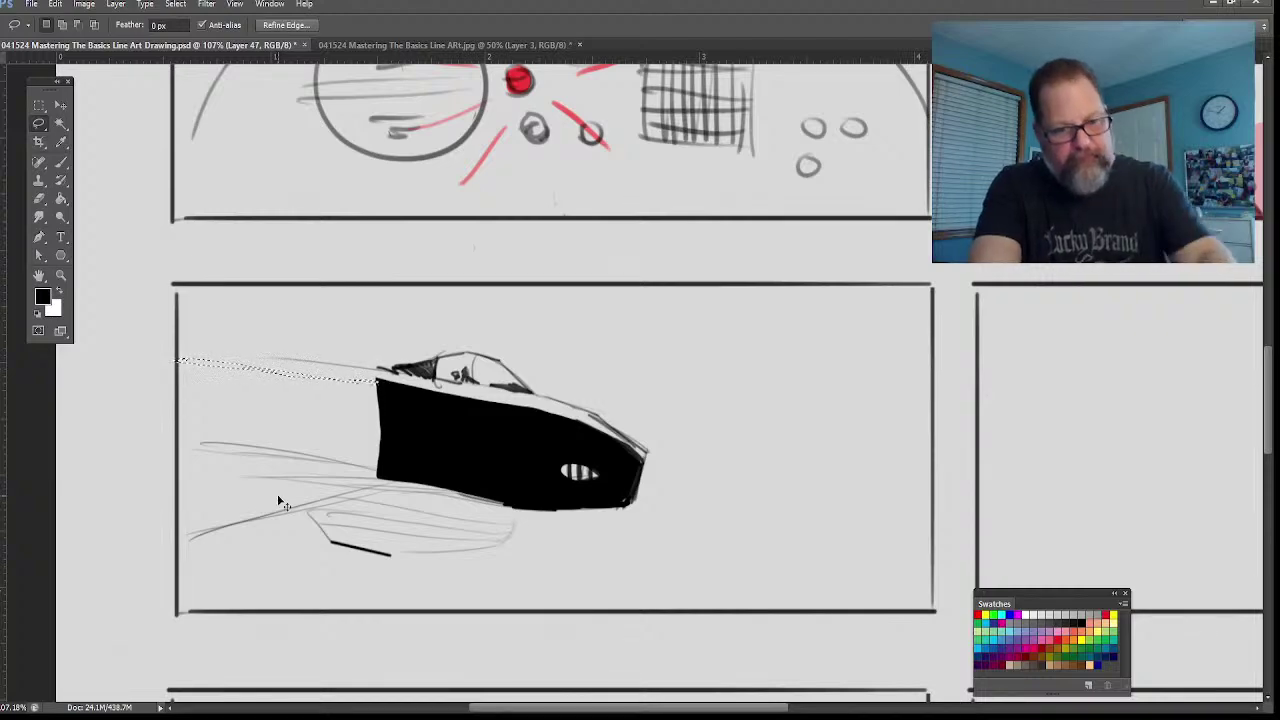
pyautogui.press('Delete')
pyautogui.hotkey('ctrl', 'd')
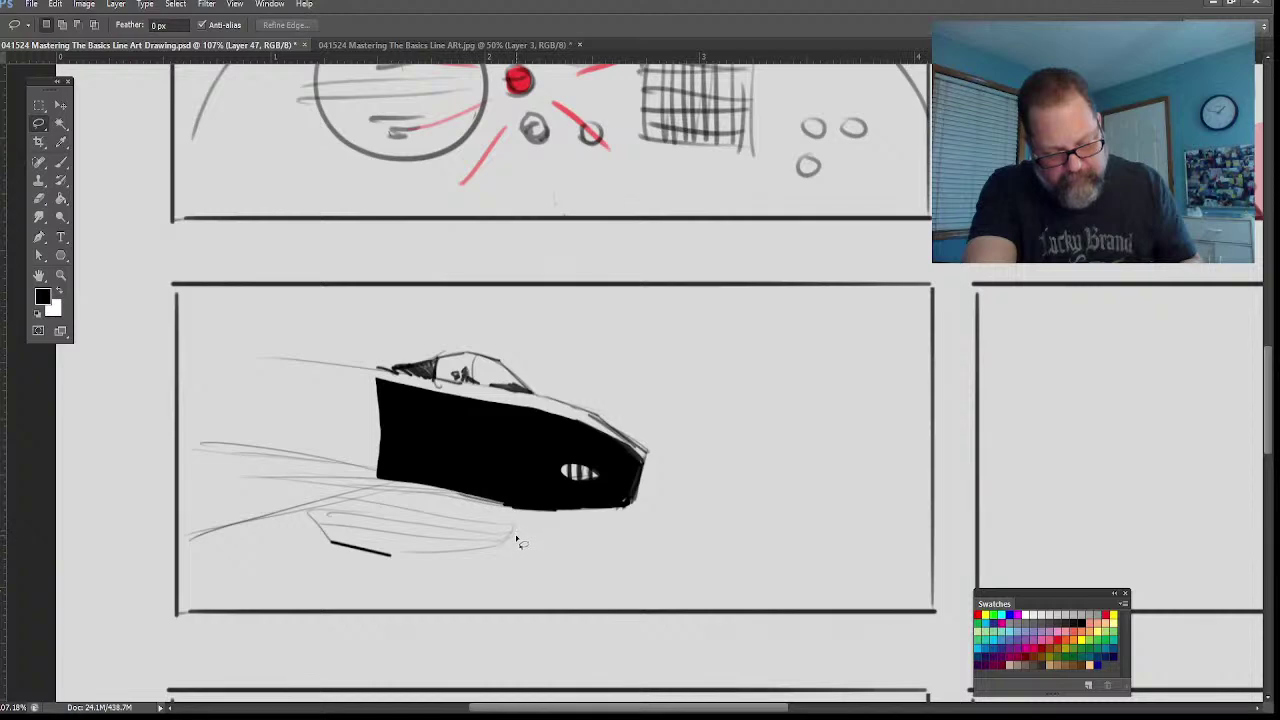
# Step: Lasso the elongated pod below the fuselage and fill it with black
pyautogui.moveTo(500, 537)
pyautogui.mouseDown()
pyautogui.moveTo(335, 512)
pyautogui.moveTo(350, 555)
pyautogui.moveTo(505, 568)
pyautogui.moveTo(497, 540)
pyautogui.mouseUp()
pyautogui.press('g')
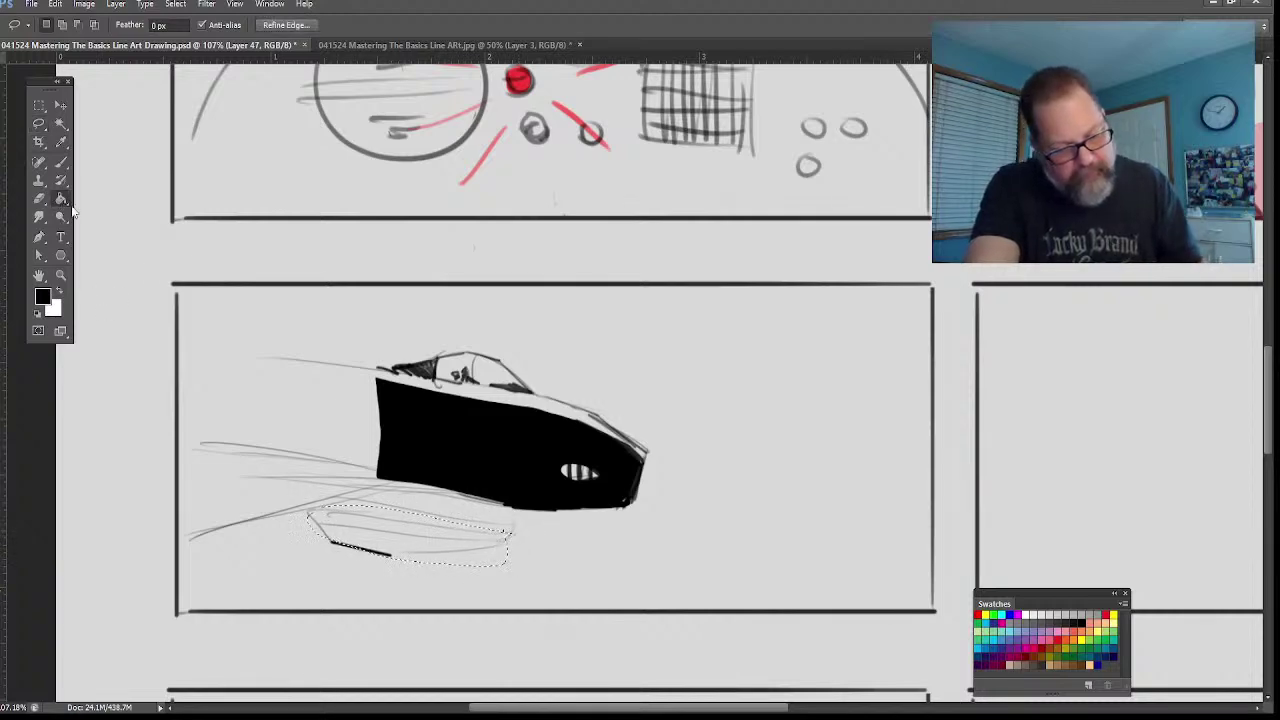
pyautogui.click(410, 563)
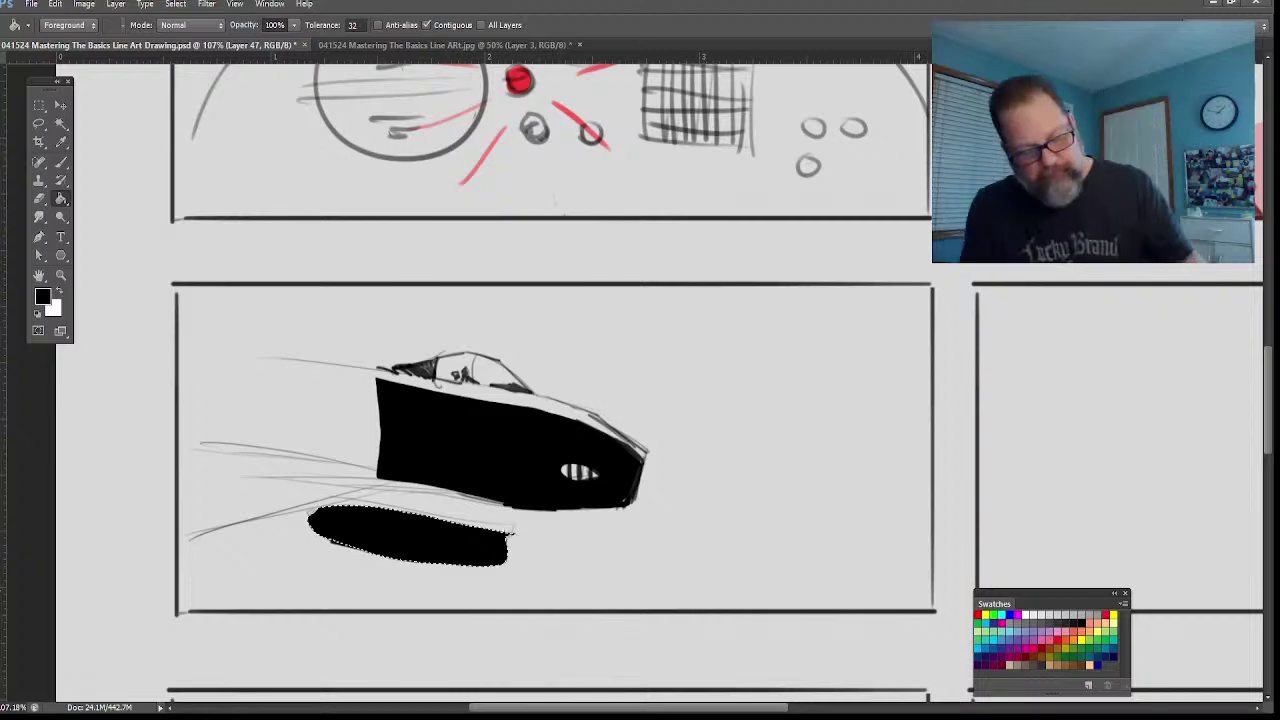
# Step: Lasso the rear fuselage from behind the canopy to the panel's frame, fill it with black, and deselect
pyautogui.click(39, 123)
pyautogui.moveTo(388, 386)
pyautogui.mouseDown()
pyautogui.moveTo(183, 353)
pyautogui.moveTo(176, 400)
pyautogui.moveTo(185, 443)
pyautogui.moveTo(400, 468)
pyautogui.mouseUp()
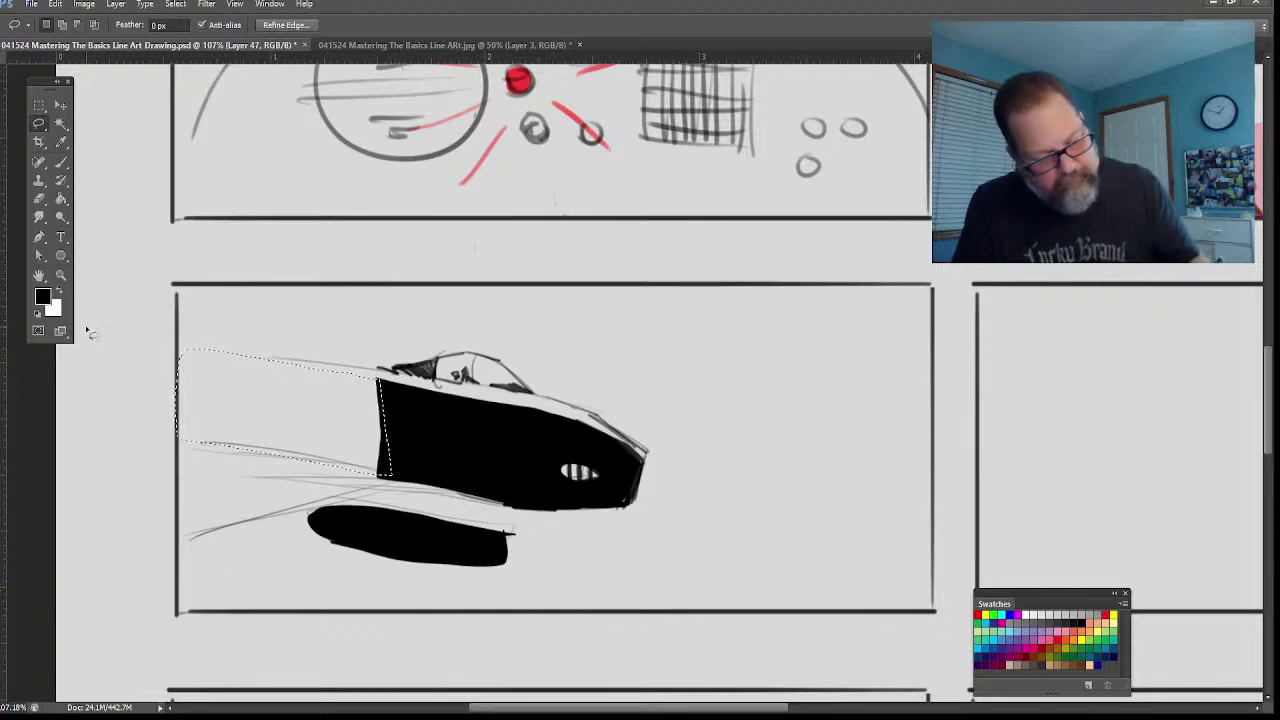
pyautogui.click(61, 199)
pyautogui.click(300, 450)
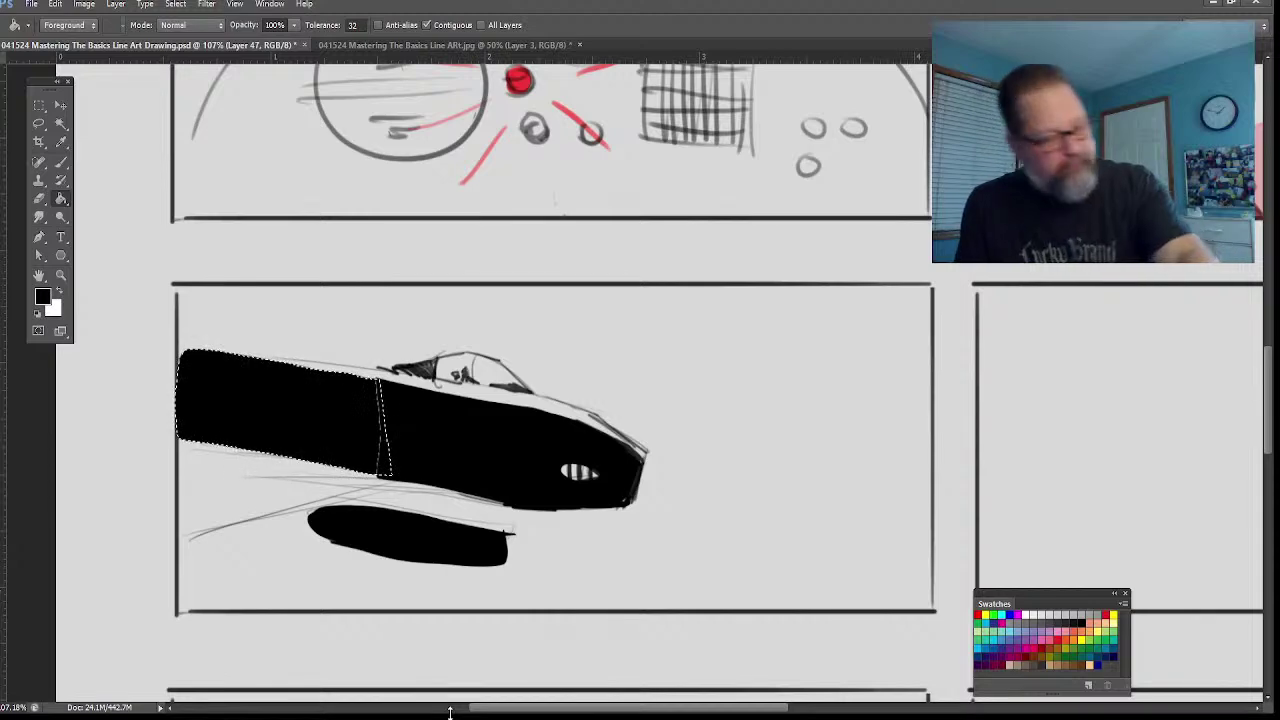
pyautogui.hotkey('ctrl', 'd')
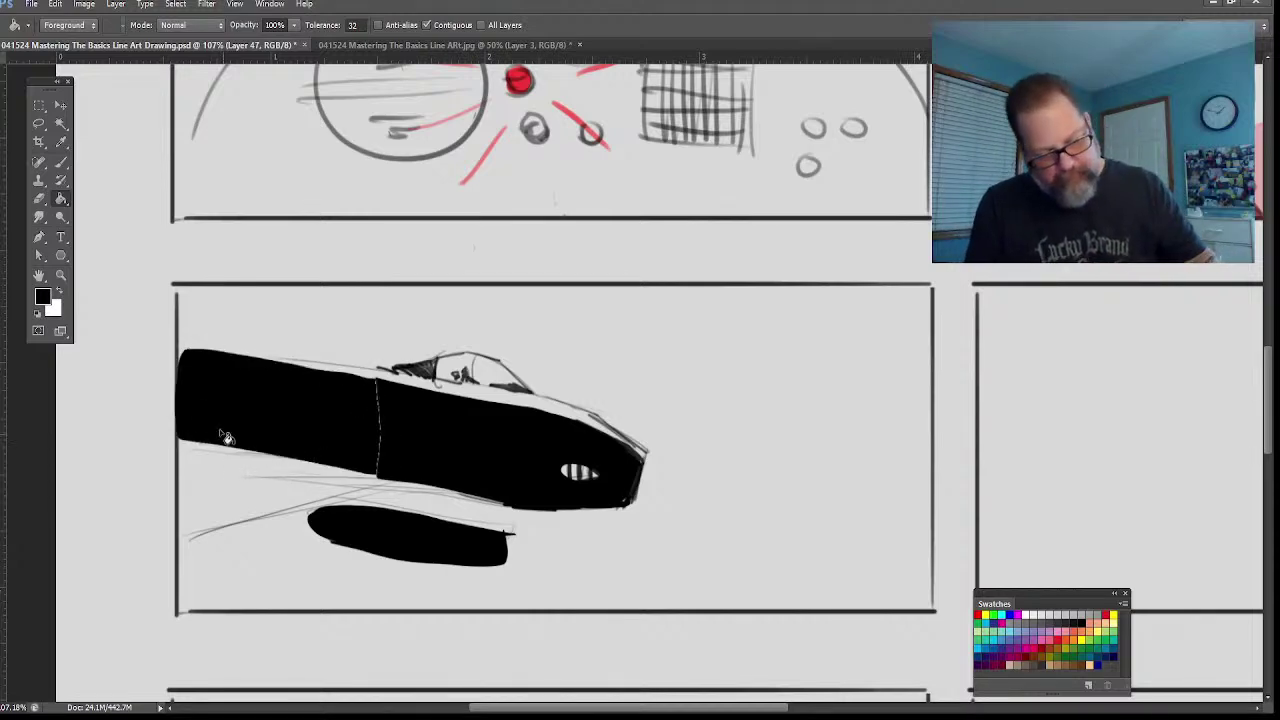
# Step: Lasso narrow tapered strips along the wing's edges under the rear fuselage, fill them with black, and deselect
pyautogui.click(39, 124)
pyautogui.moveTo(366, 482)
pyautogui.mouseDown()
pyautogui.moveTo(178, 543)
pyautogui.moveTo(302, 527)
pyautogui.moveTo(396, 485)
pyautogui.mouseUp()
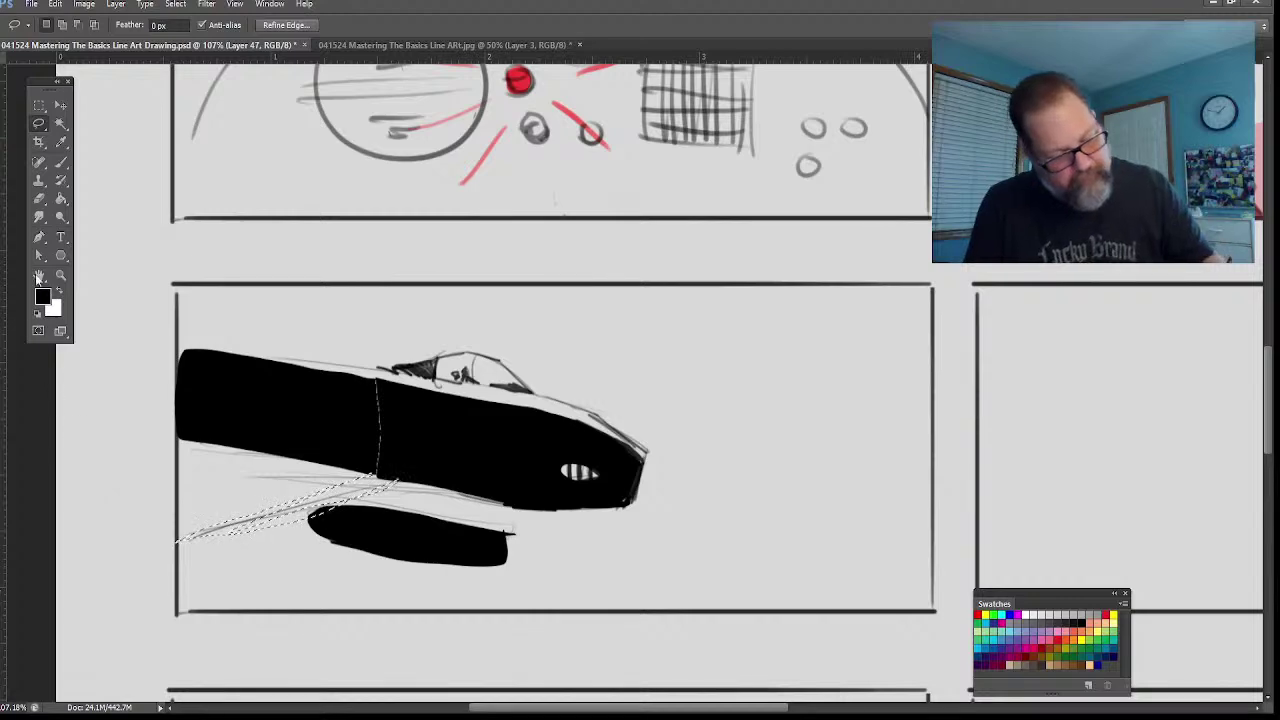
pyautogui.click(61, 199)
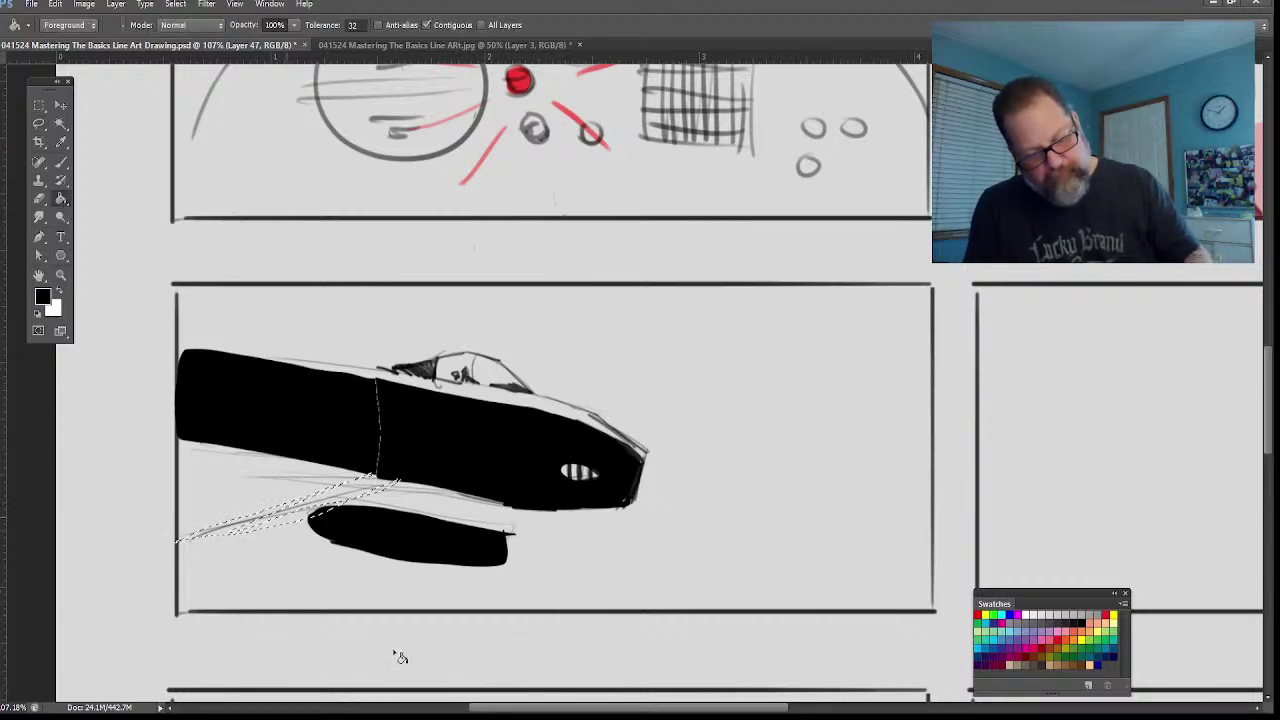
pyautogui.click(366, 492)
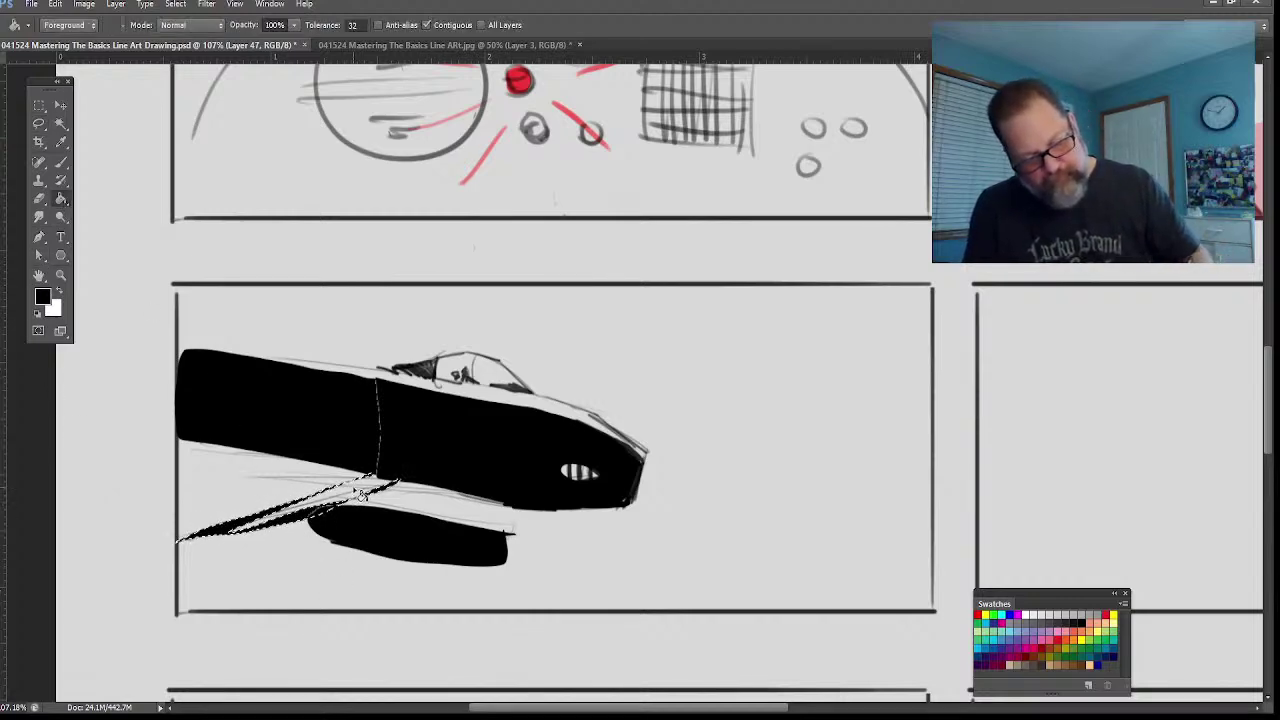
pyautogui.hotkey('ctrl', 'd')
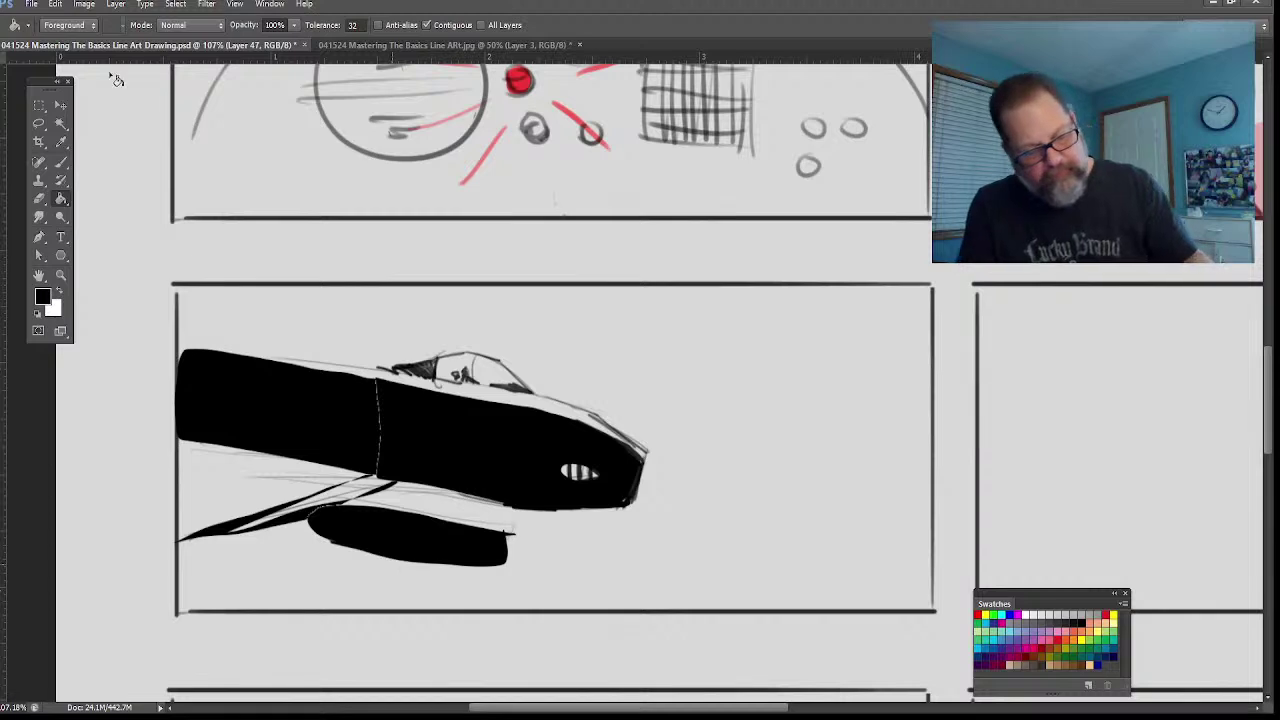
# Step: With the brush enlarged to size 60, shade the wing grey and paint over the light seam between the two black fuselage sections
pyautogui.click(60, 182)
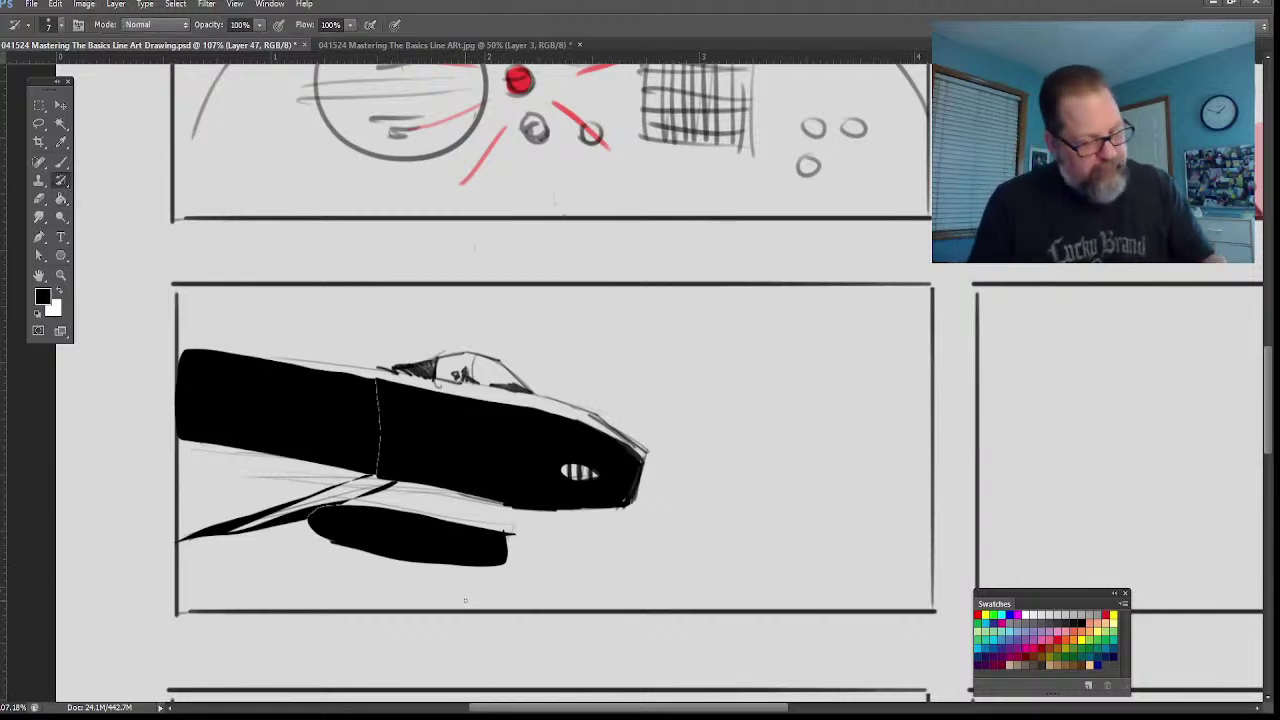
pyautogui.click(60, 162)
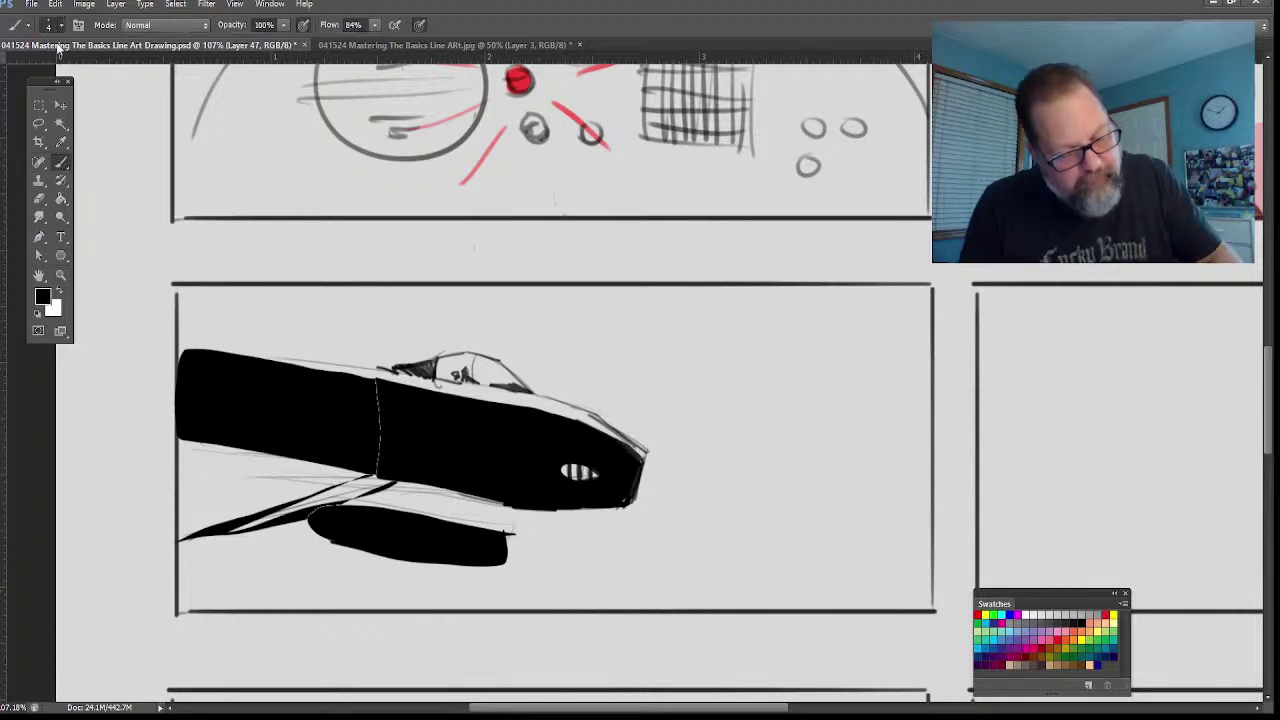
pyautogui.press(']')
pyautogui.press(']')
pyautogui.press(']')
pyautogui.press(']')
pyautogui.press(']')
pyautogui.press(']')
pyautogui.press(']')
pyautogui.press(']')
pyautogui.press(']')
pyautogui.press(']')
pyautogui.press(']')
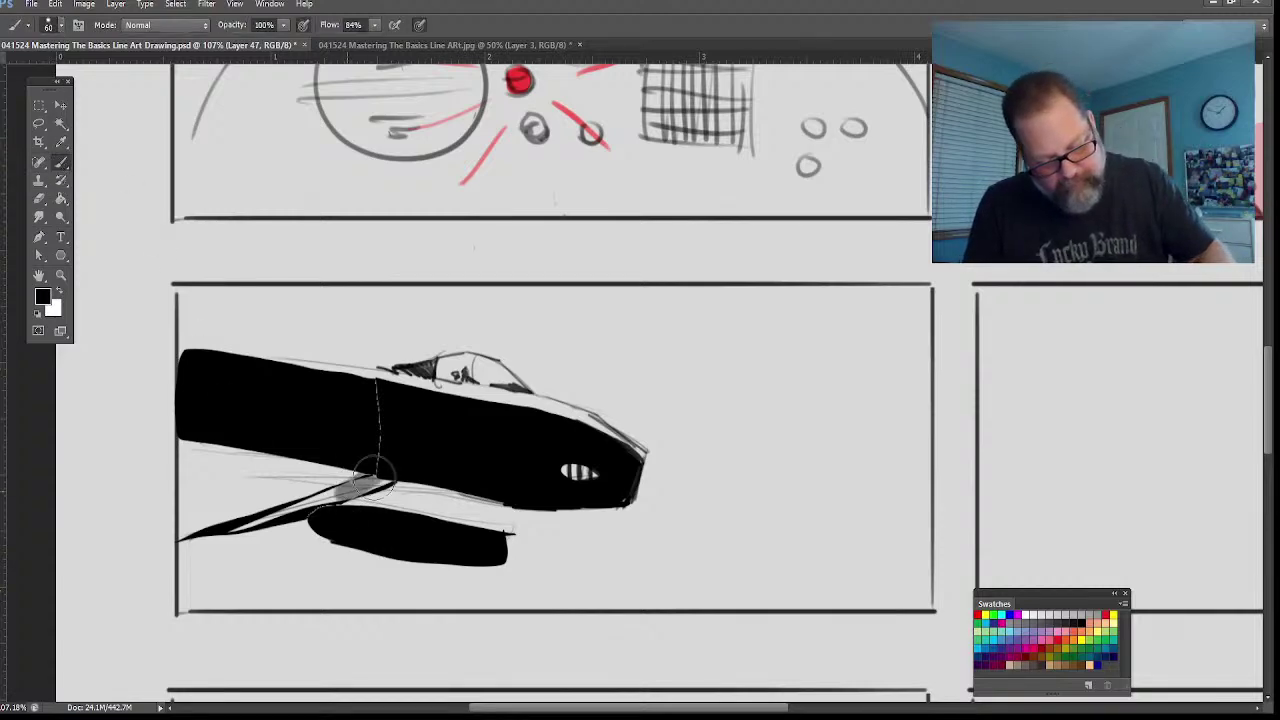
pyautogui.moveTo(385, 470); pyautogui.dragTo(217, 532)
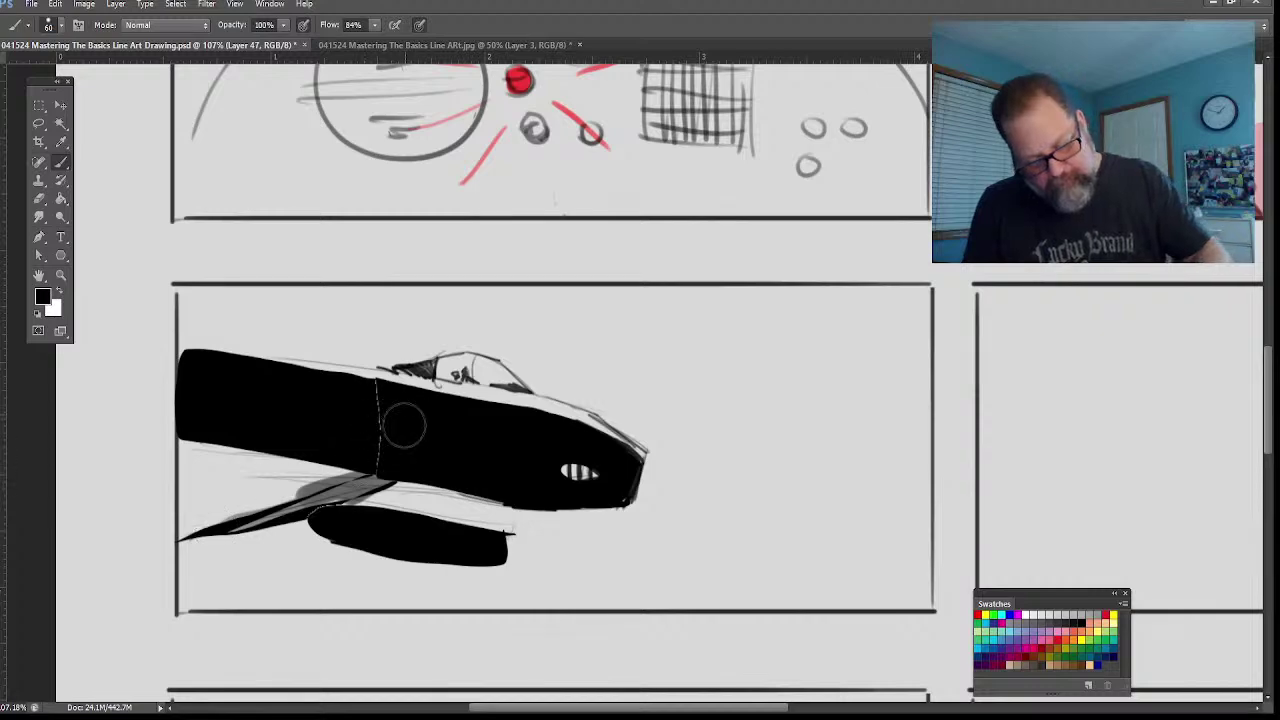
pyautogui.moveTo(372, 418); pyautogui.dragTo(375, 470)
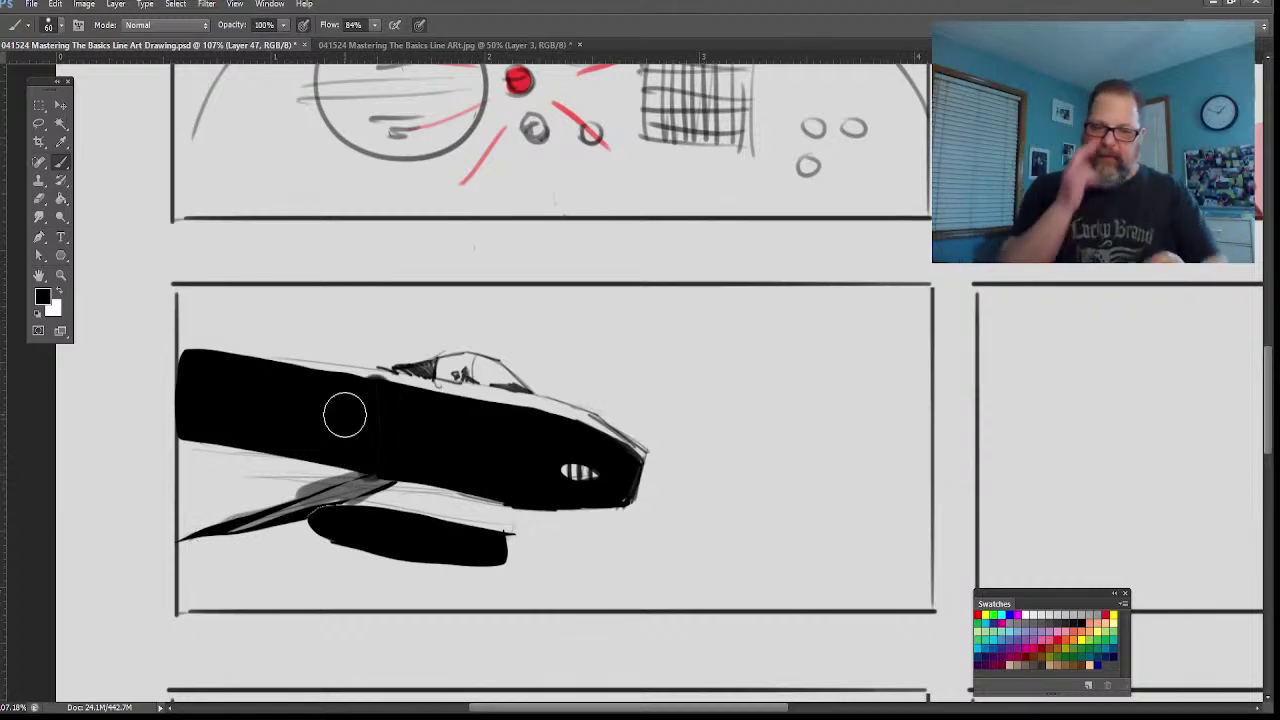
# Step: Review the whole storyboard page, then examine the finished panels 1 to 4 more closely
pyautogui.hotkey('ctrl', '-')
pyautogui.hotkey('ctrl', '-')
pyautogui.hotkey('ctrl', '-')
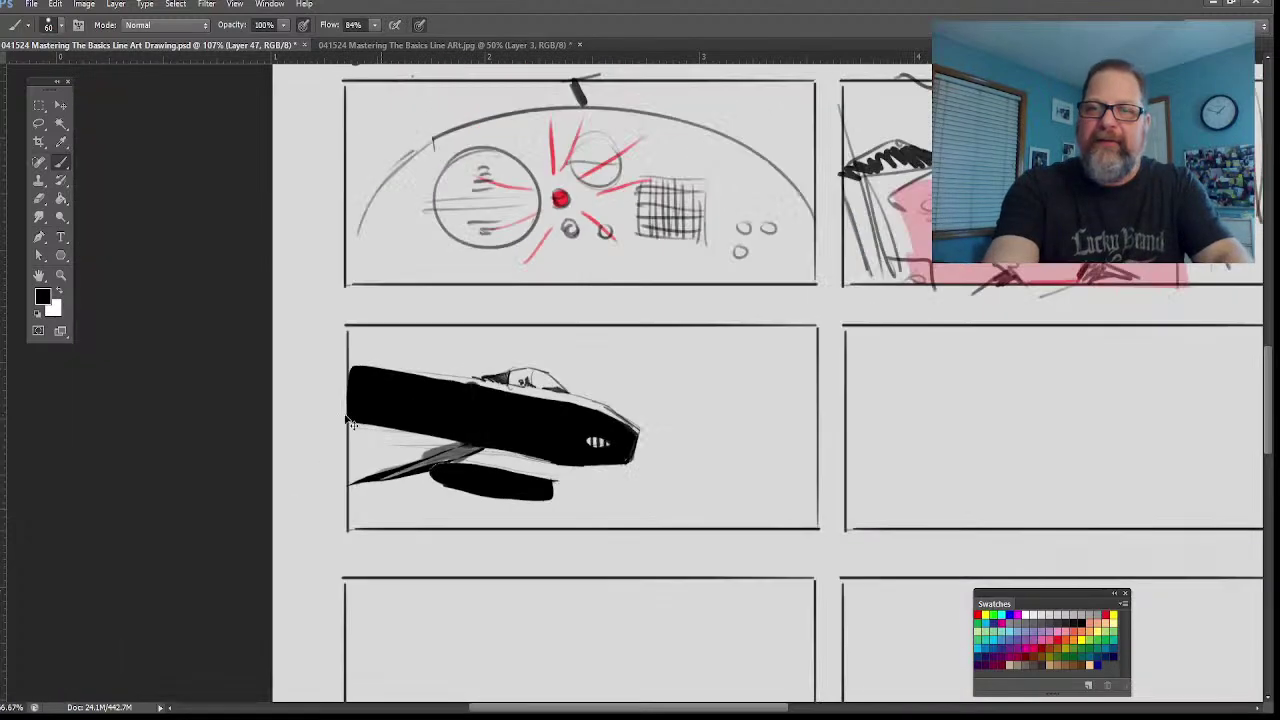
pyautogui.hotkey('ctrl', '-')
pyautogui.hotkey('ctrl', '-')
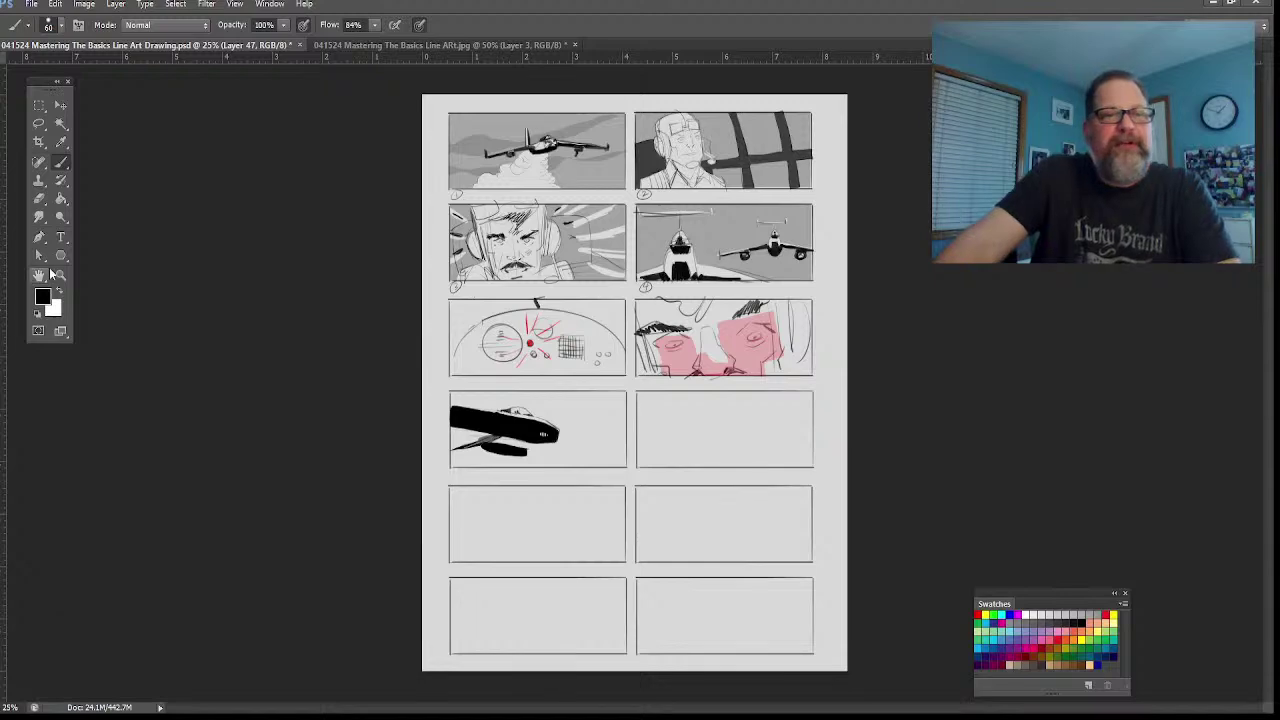
pyautogui.click(60, 276)
pyautogui.moveTo(643, 186); pyautogui.dragTo(694, 202)
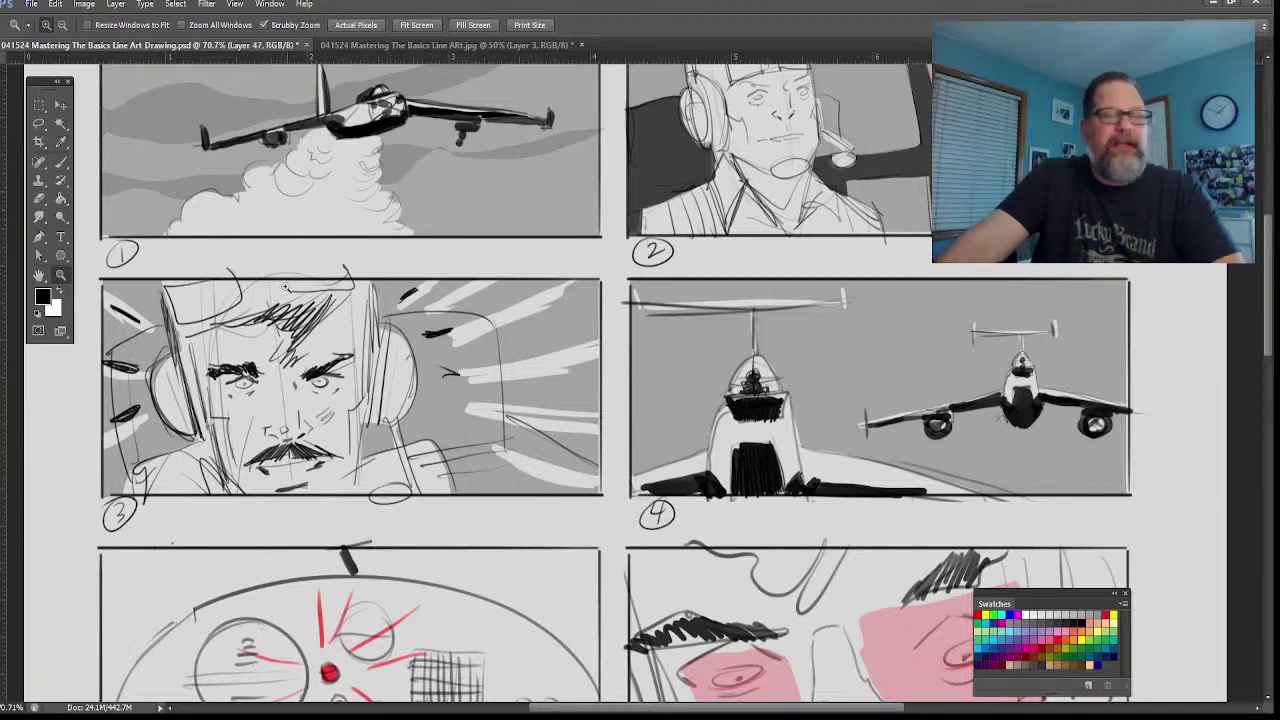
pyautogui.click(38, 275)
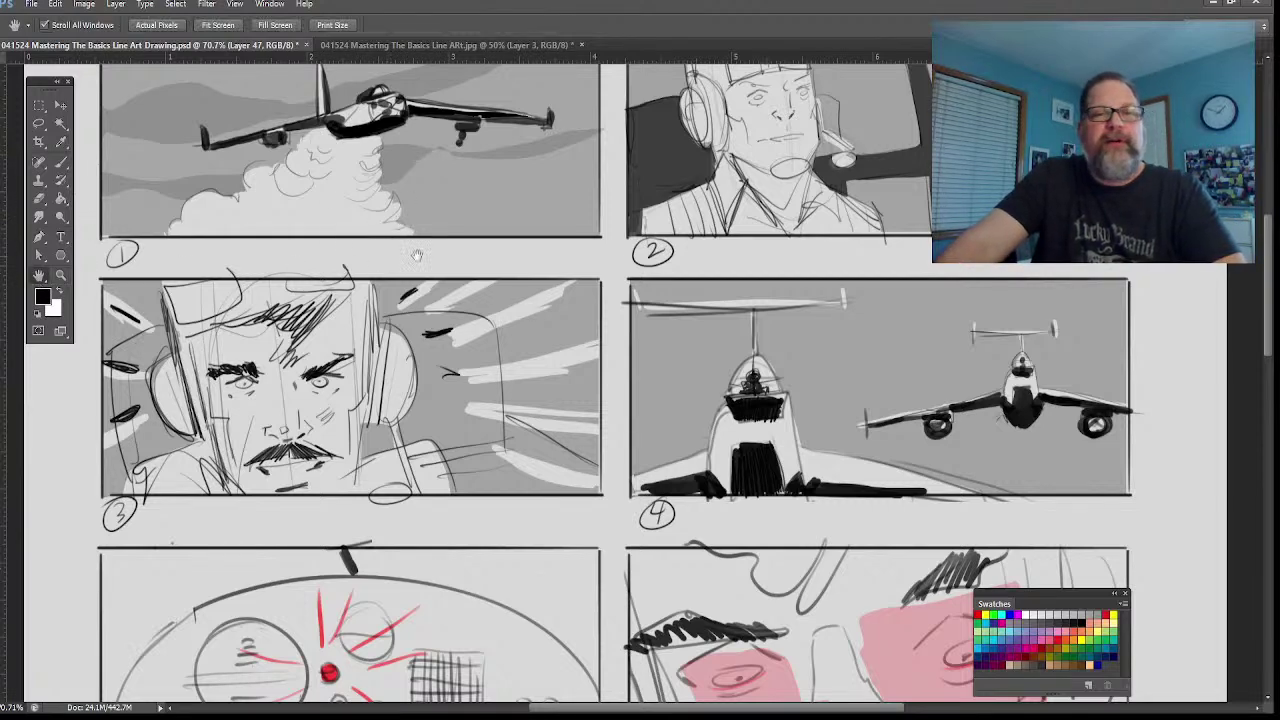
pyautogui.moveTo(517, 241); pyautogui.dragTo(539, 328)
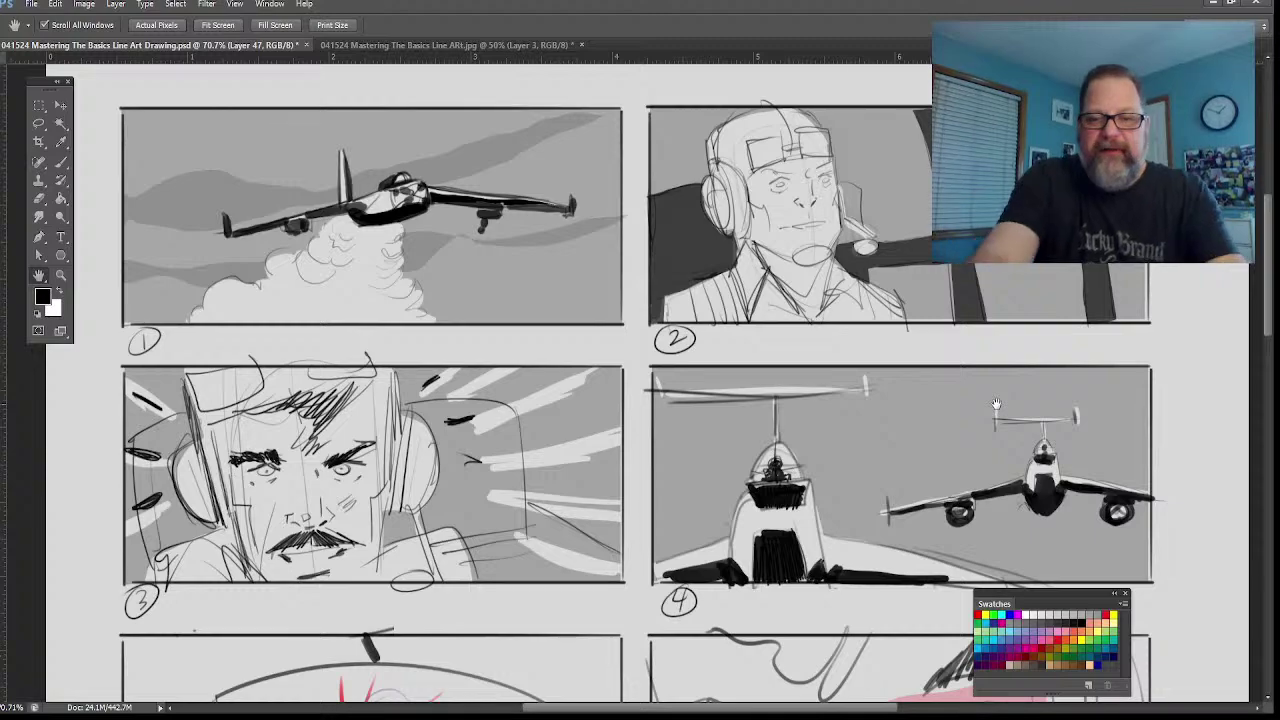
pyautogui.scroll(-2, 996, 404)
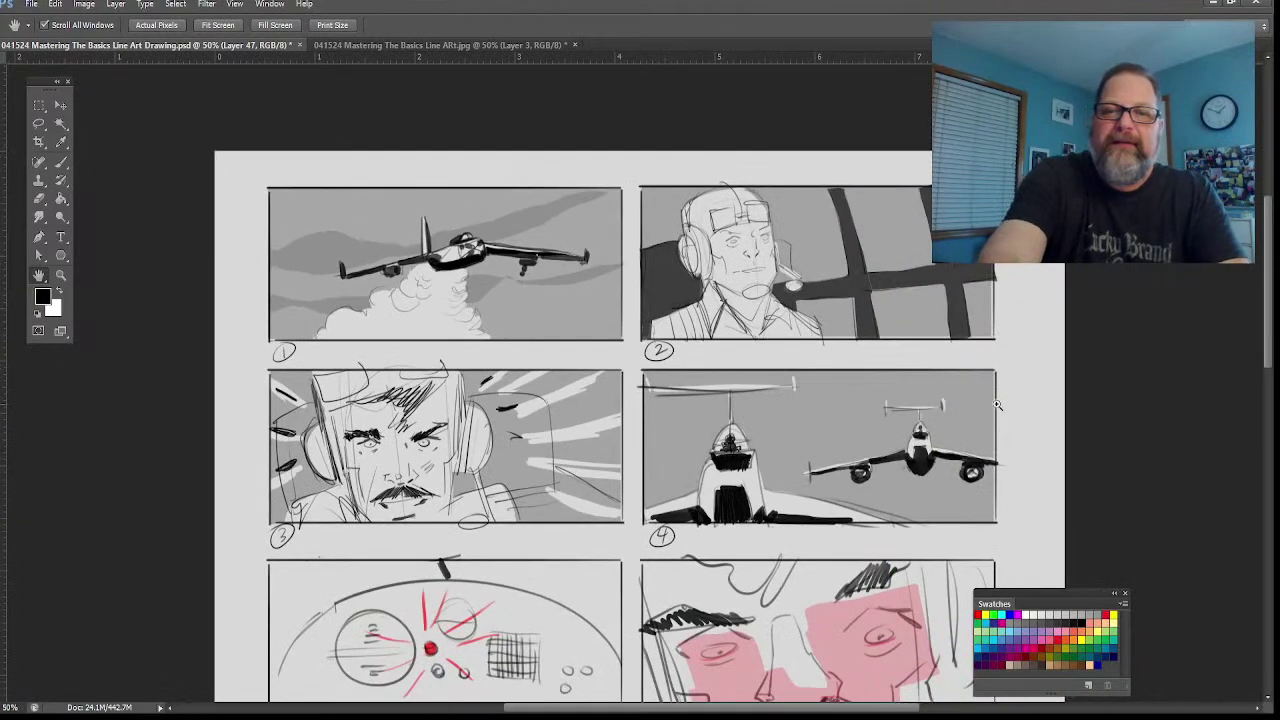
pyautogui.click(61, 105)
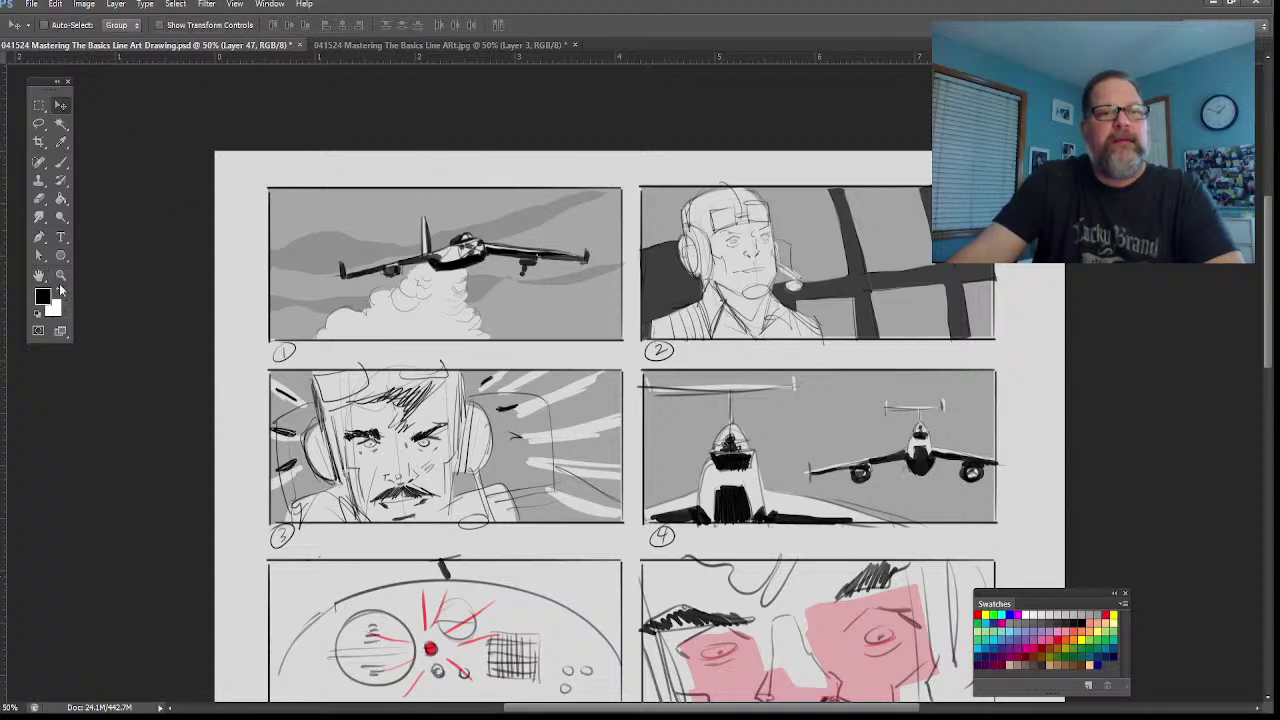
pyautogui.click(39, 275)
pyautogui.moveTo(382, 382); pyautogui.dragTo(380, 319)
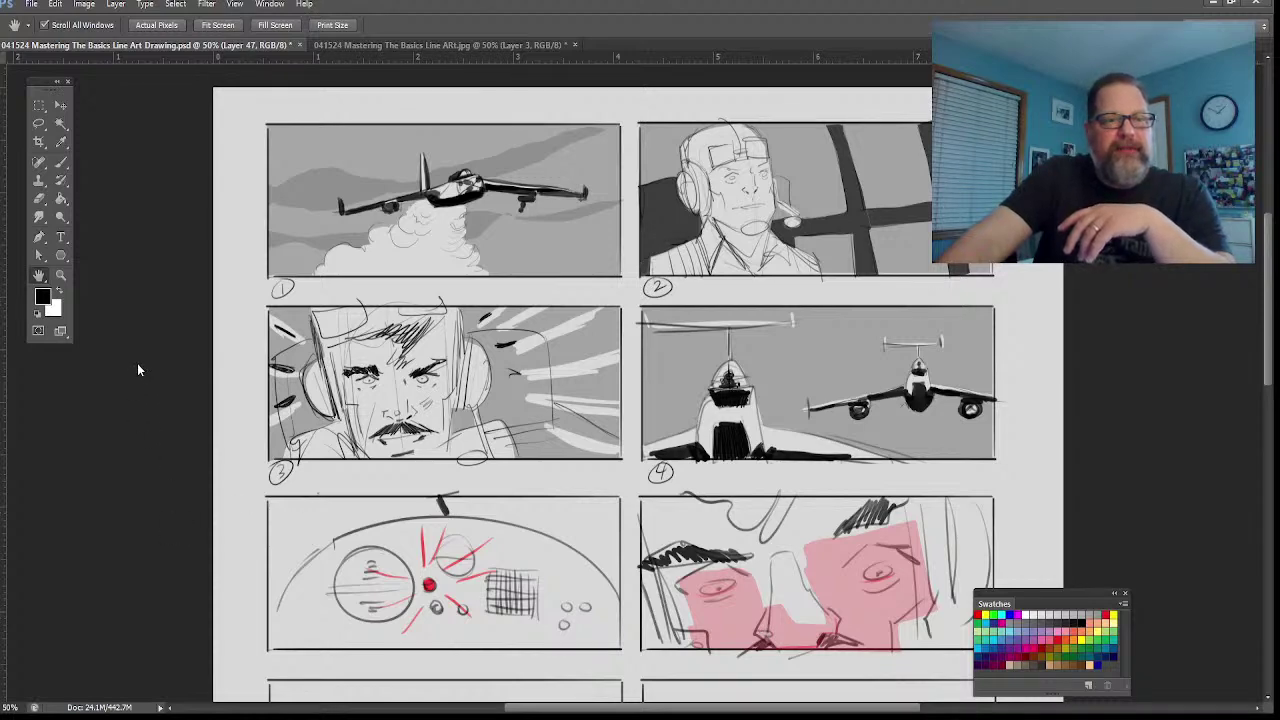
# Step: Select all layers from Shots up to the topmost layer and collect them in a group named fighter
pyautogui.press('F7')
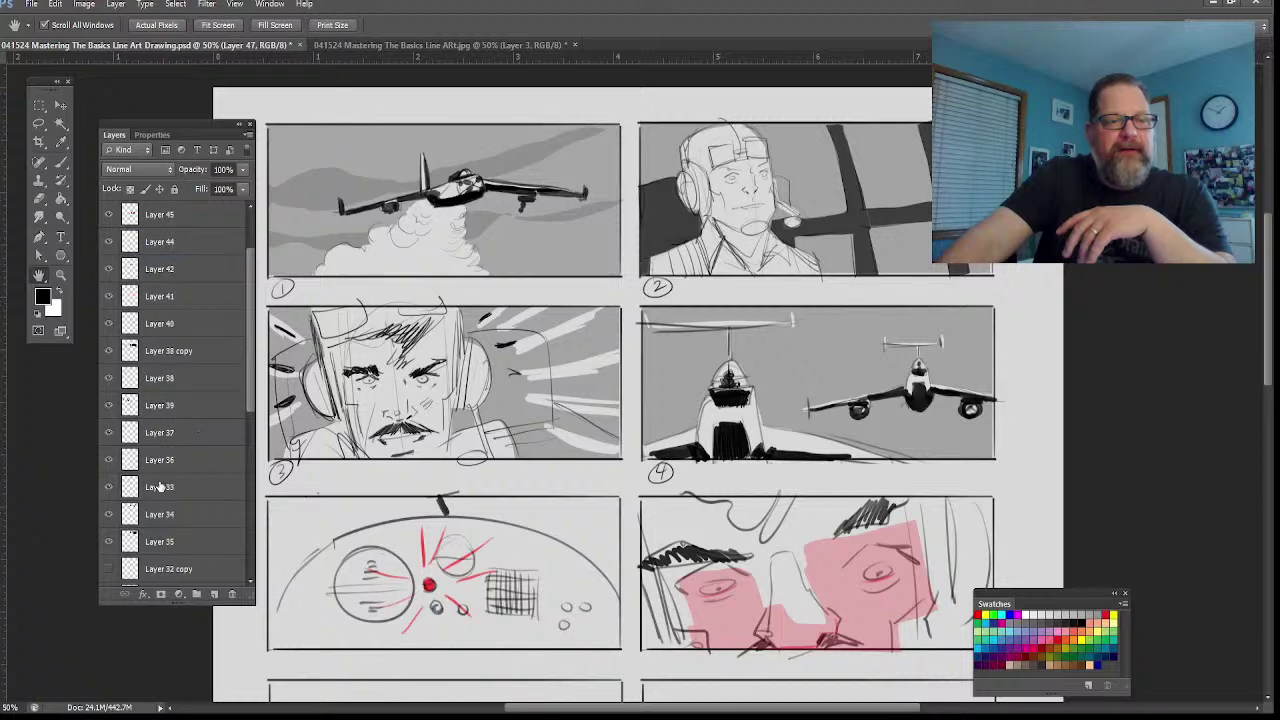
pyautogui.scroll(-4, 160, 487)
pyautogui.scroll(-1, 169, 533)
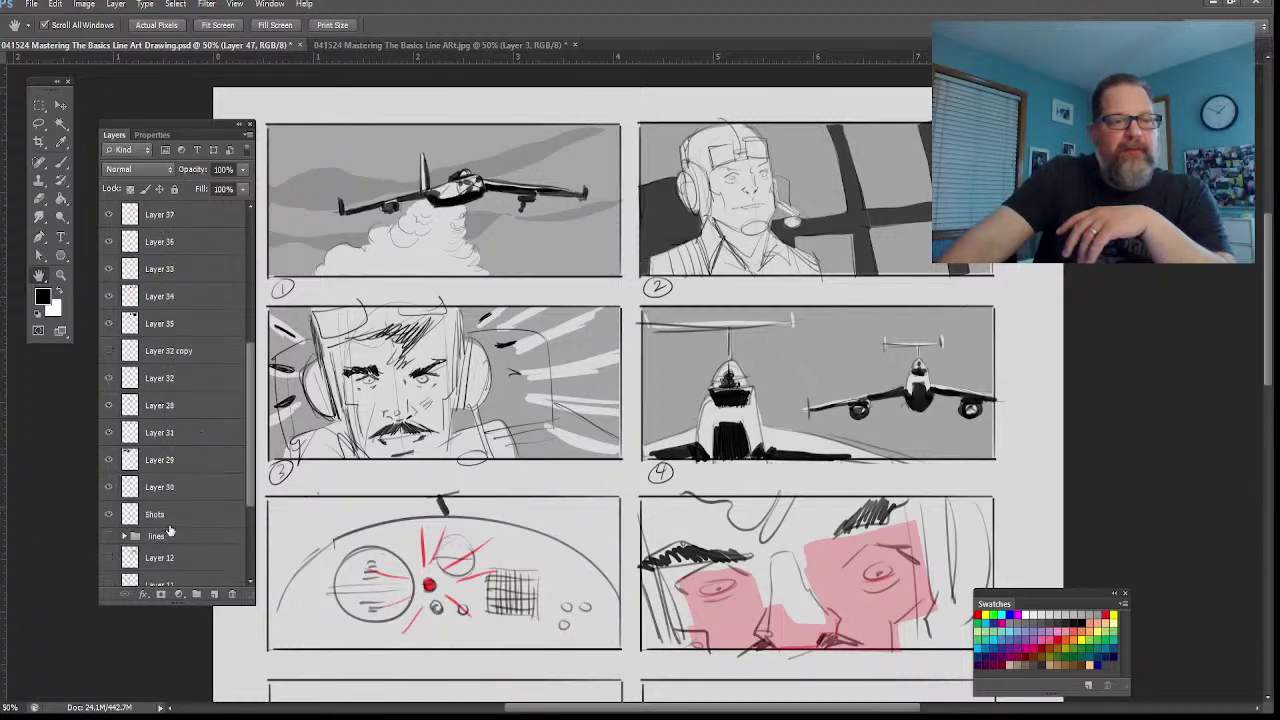
pyautogui.click(174, 516)
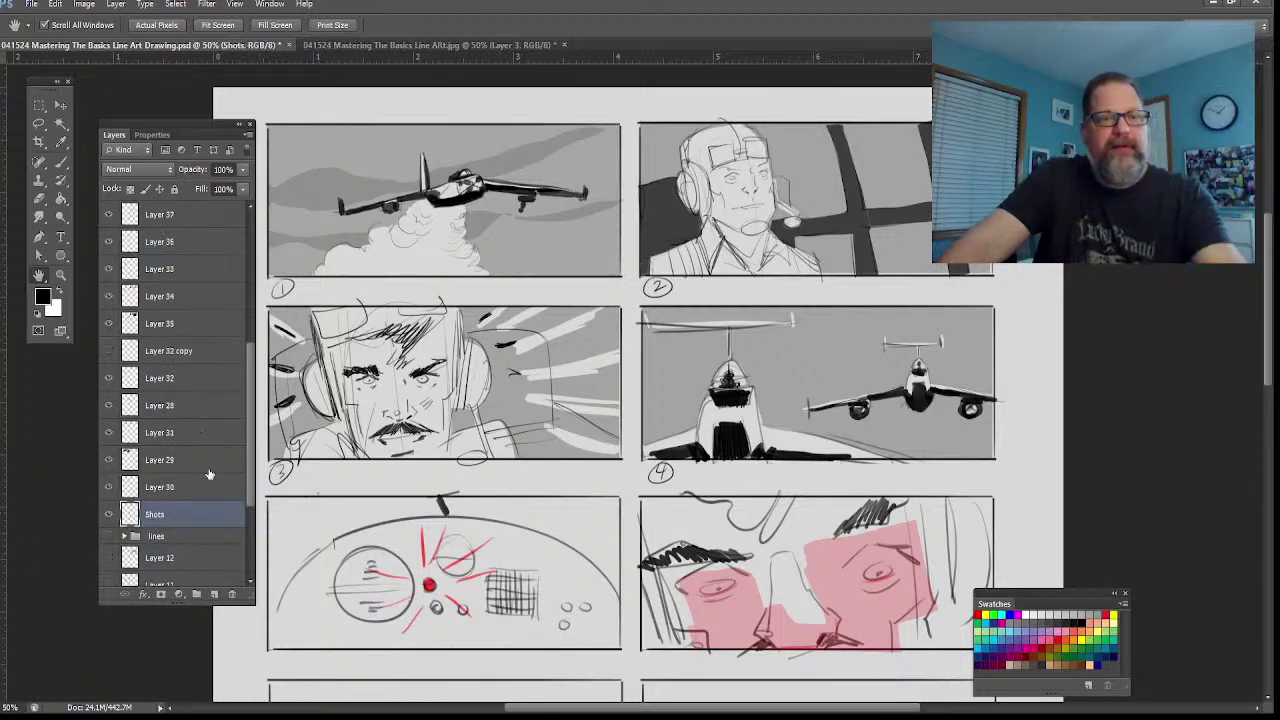
pyautogui.scroll(5, 207, 473)
pyautogui.keyDown('shift'); pyautogui.click(190, 217); pyautogui.keyUp('shift')
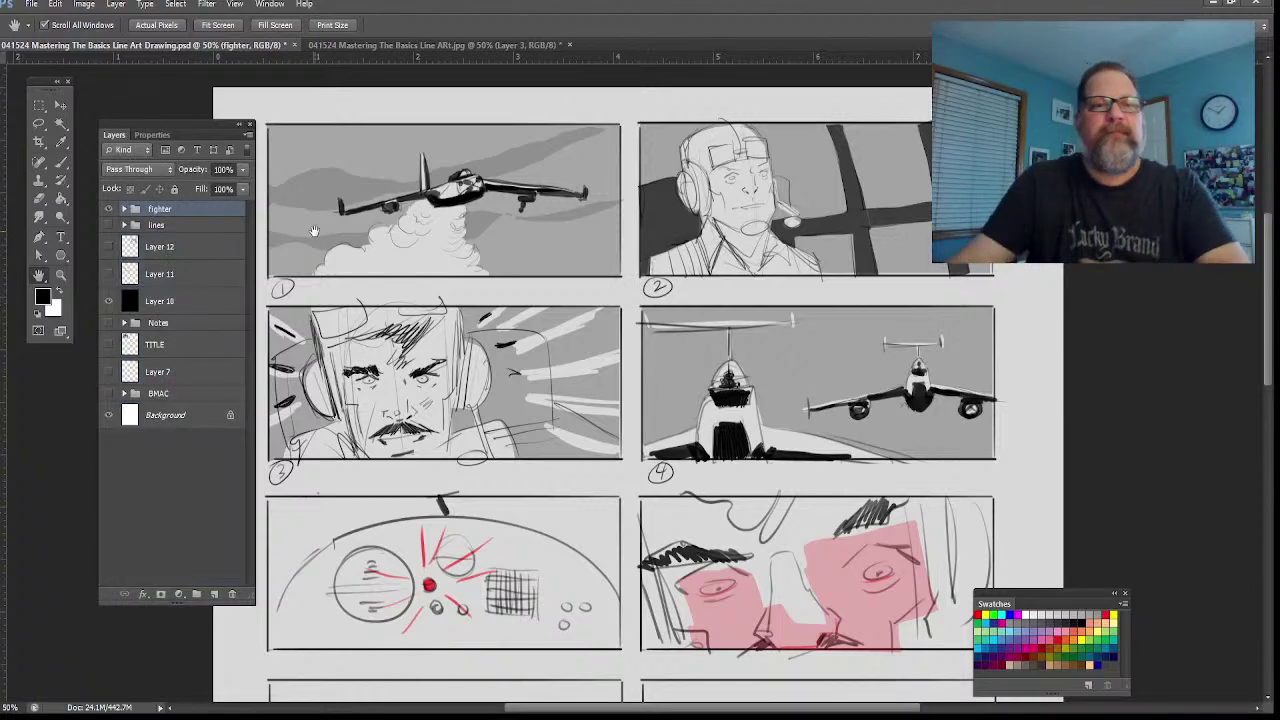
# Step: Hide the fighter group, show the lines group, and look over its portrait and figure drawings
pyautogui.click(108, 208)
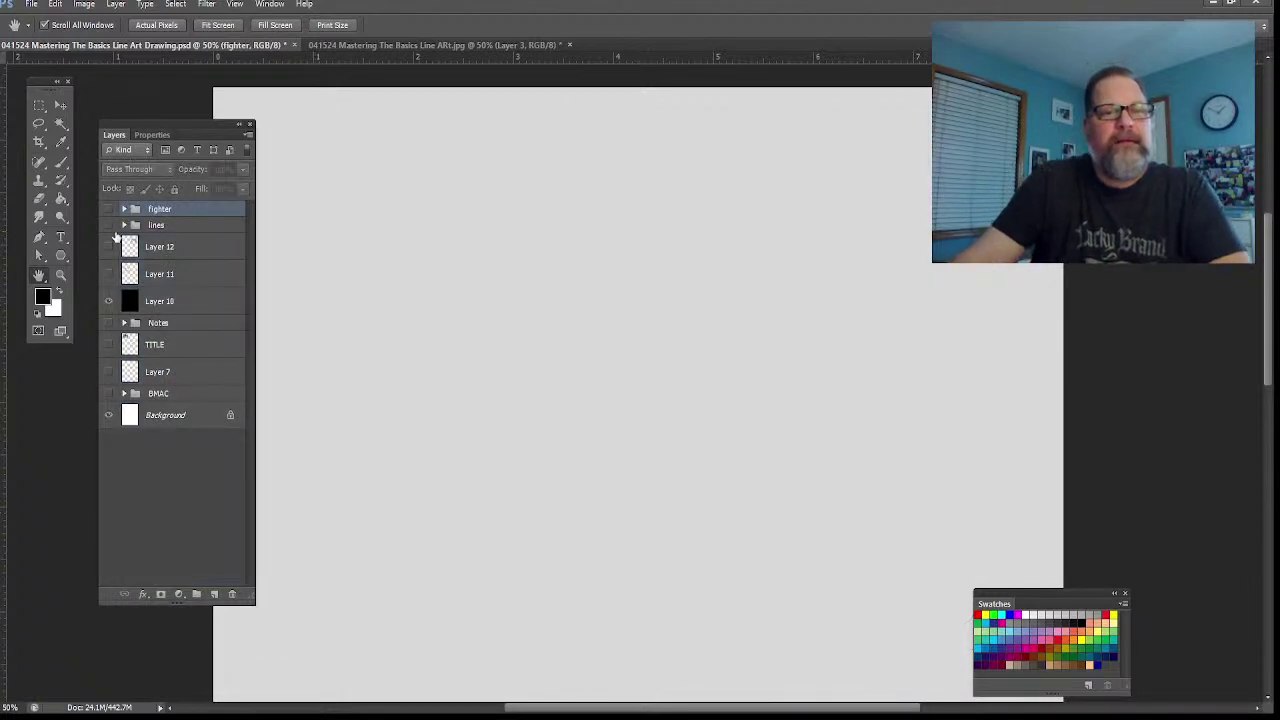
pyautogui.click(108, 225)
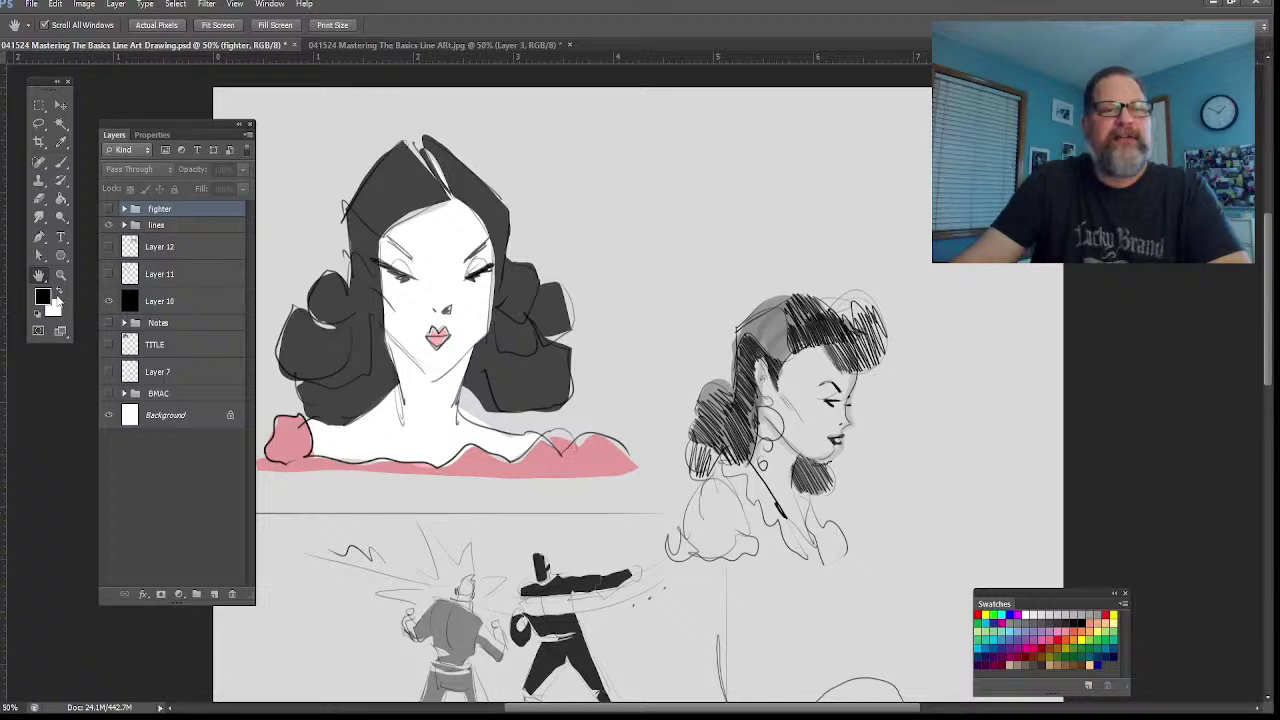
pyautogui.moveTo(436, 368)
pyautogui.mouseDown()
pyautogui.moveTo(442, 288)
pyautogui.moveTo(422, 308)
pyautogui.moveTo(466, 150)
pyautogui.mouseUp()
pyautogui.moveTo(700, 560)
pyautogui.mouseDown()
pyautogui.moveTo(712, 160)
pyautogui.moveTo(774, 397)
pyautogui.moveTo(780, 570)
pyautogui.moveTo(764, 693)
pyautogui.mouseUp()
pyautogui.moveTo(672, 535); pyautogui.dragTo(673, 559)
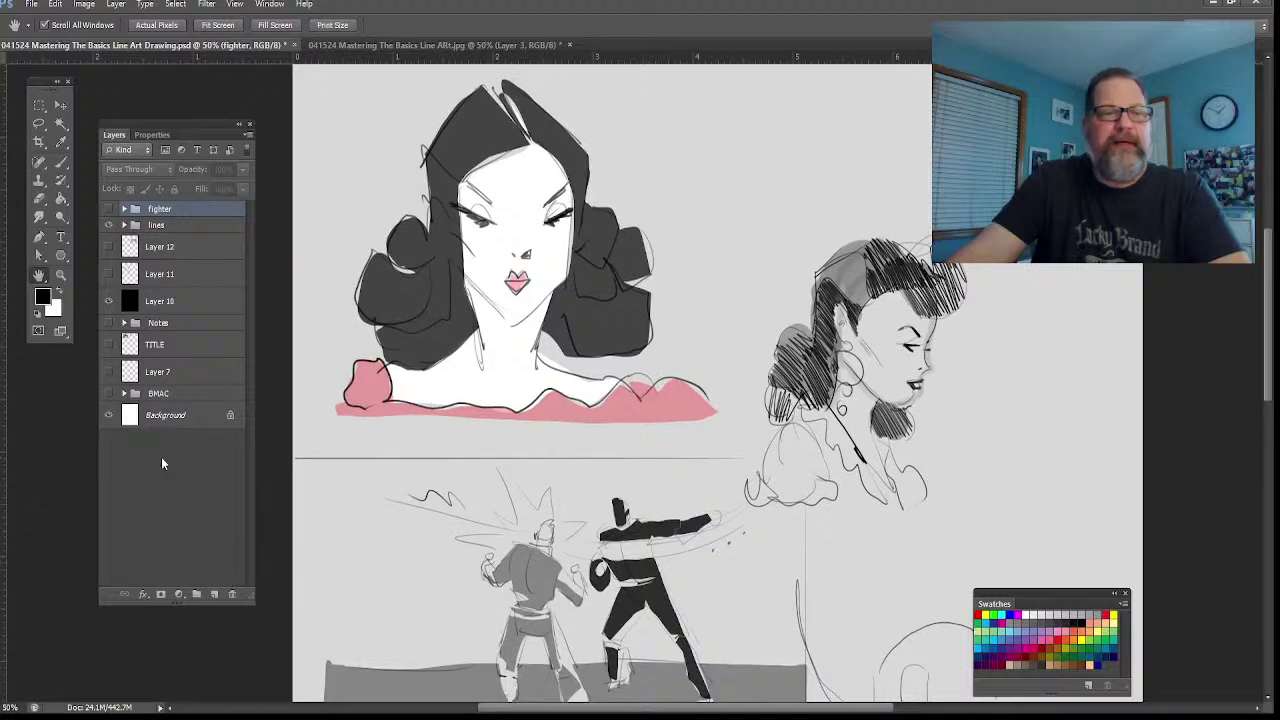
# Step: Show the Notes group, hide Layer 10 and the lines group, and read through the line art notes up close
pyautogui.click(110, 327)
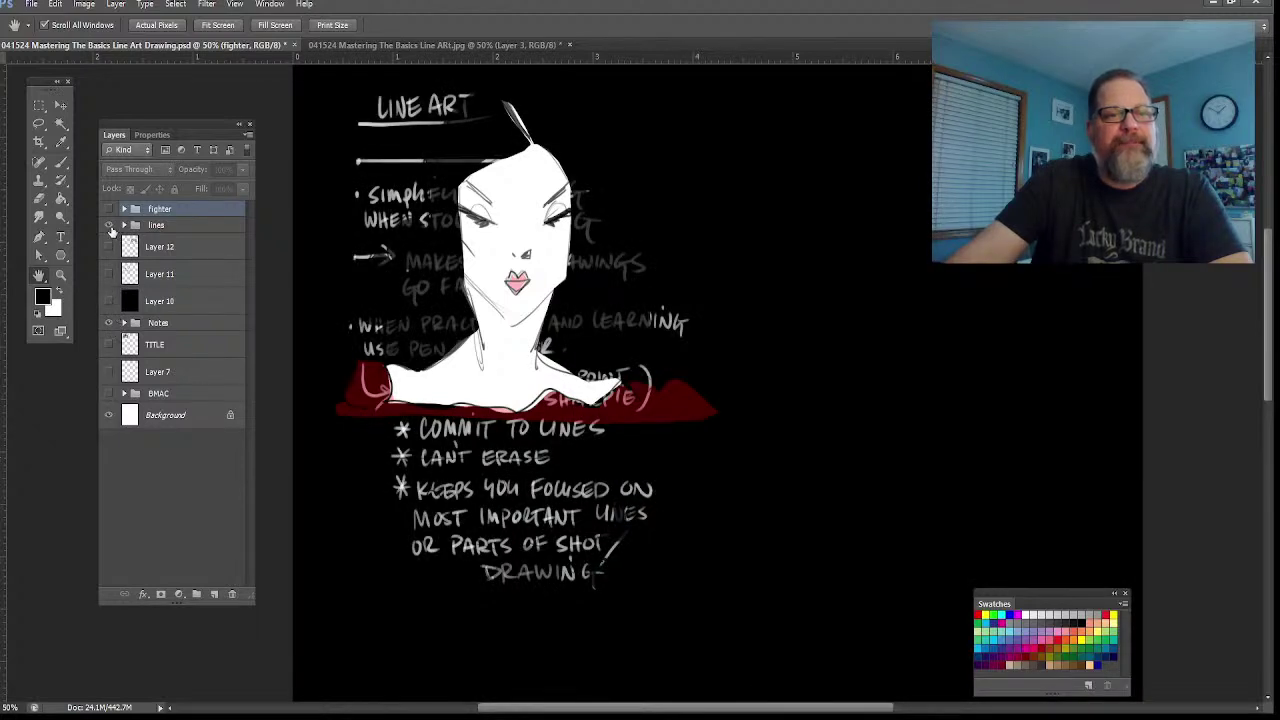
pyautogui.click(110, 225)
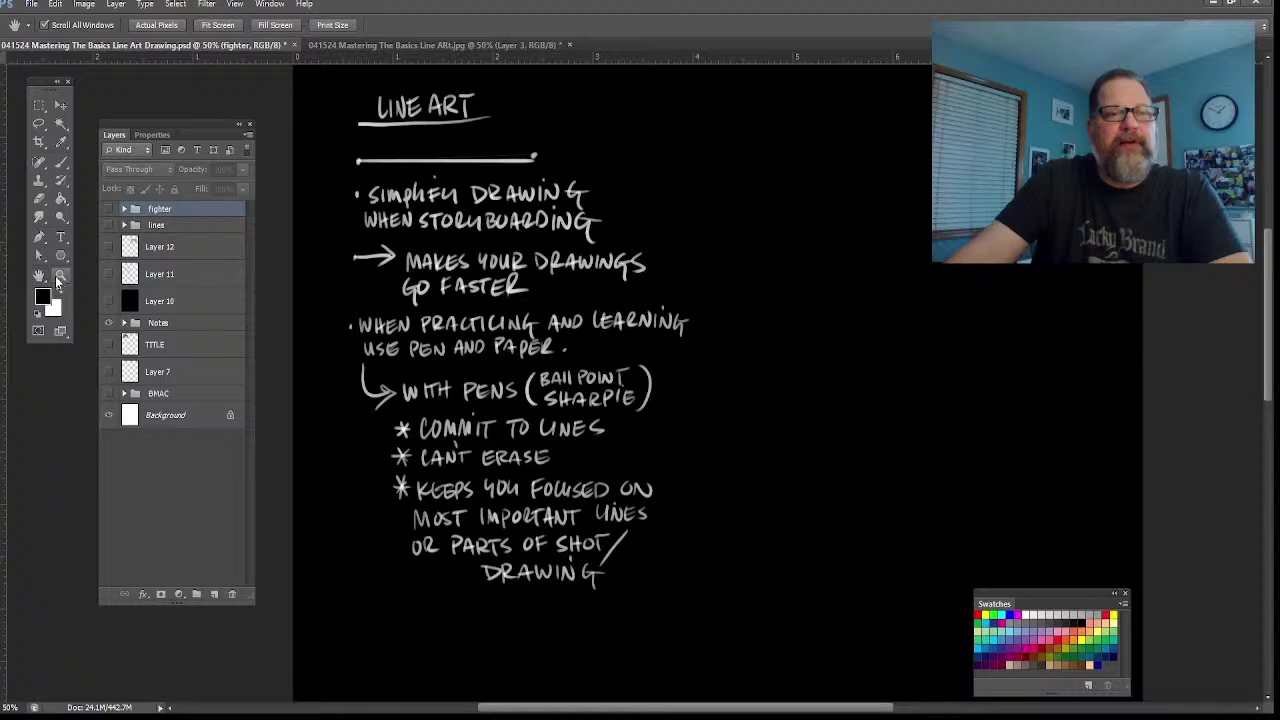
pyautogui.click(60, 275)
pyautogui.moveTo(345, 122); pyautogui.dragTo(438, 204)
pyautogui.click(40, 278)
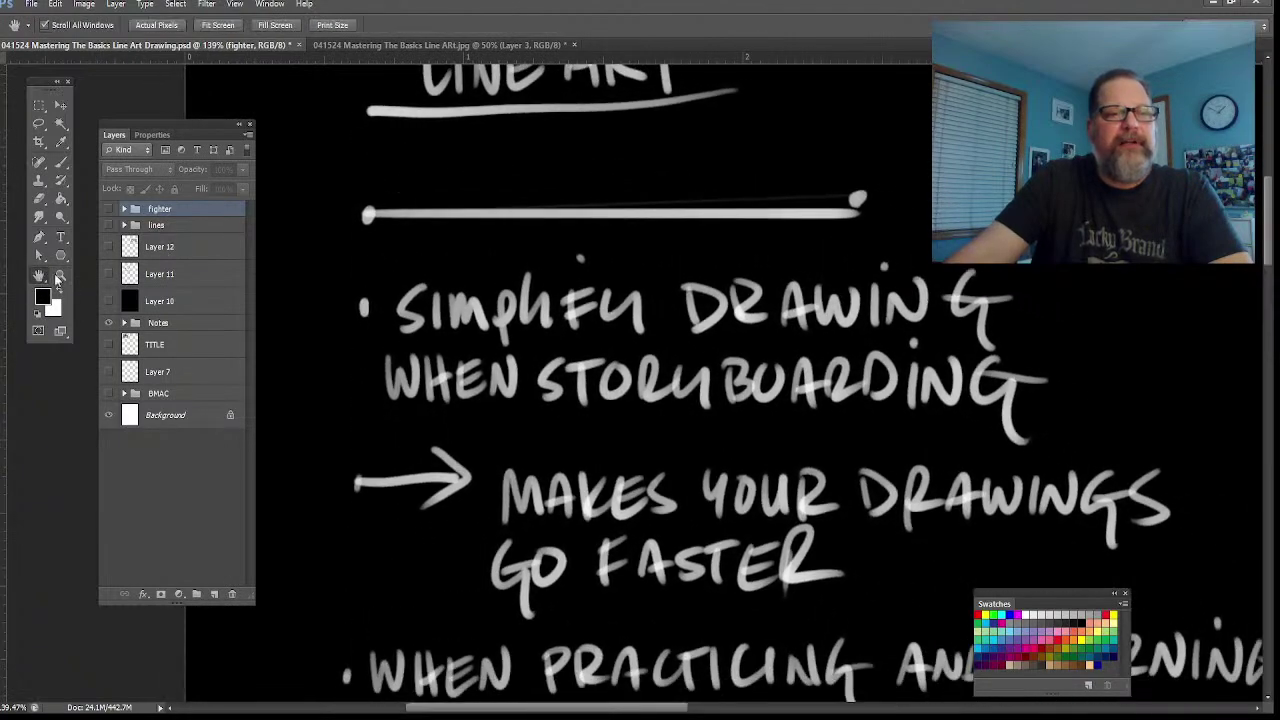
pyautogui.moveTo(600, 360); pyautogui.dragTo(656, 218)
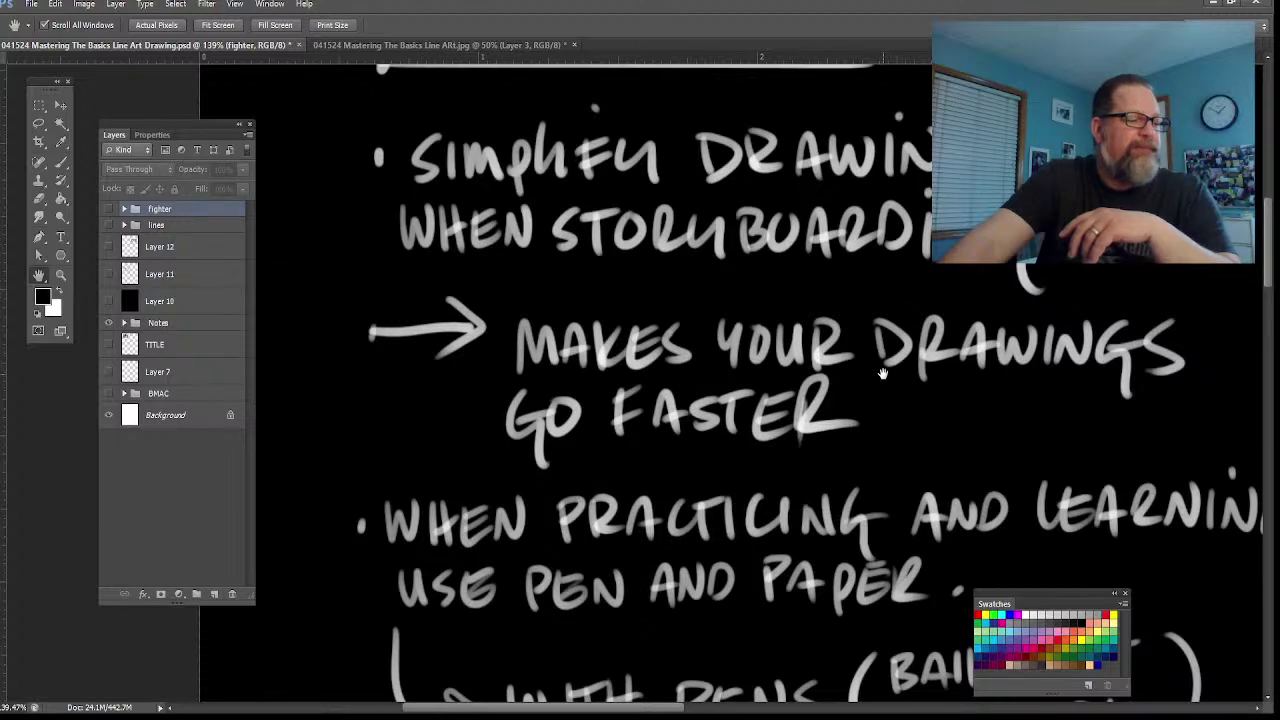
pyautogui.moveTo(858, 442); pyautogui.dragTo(788, 174)
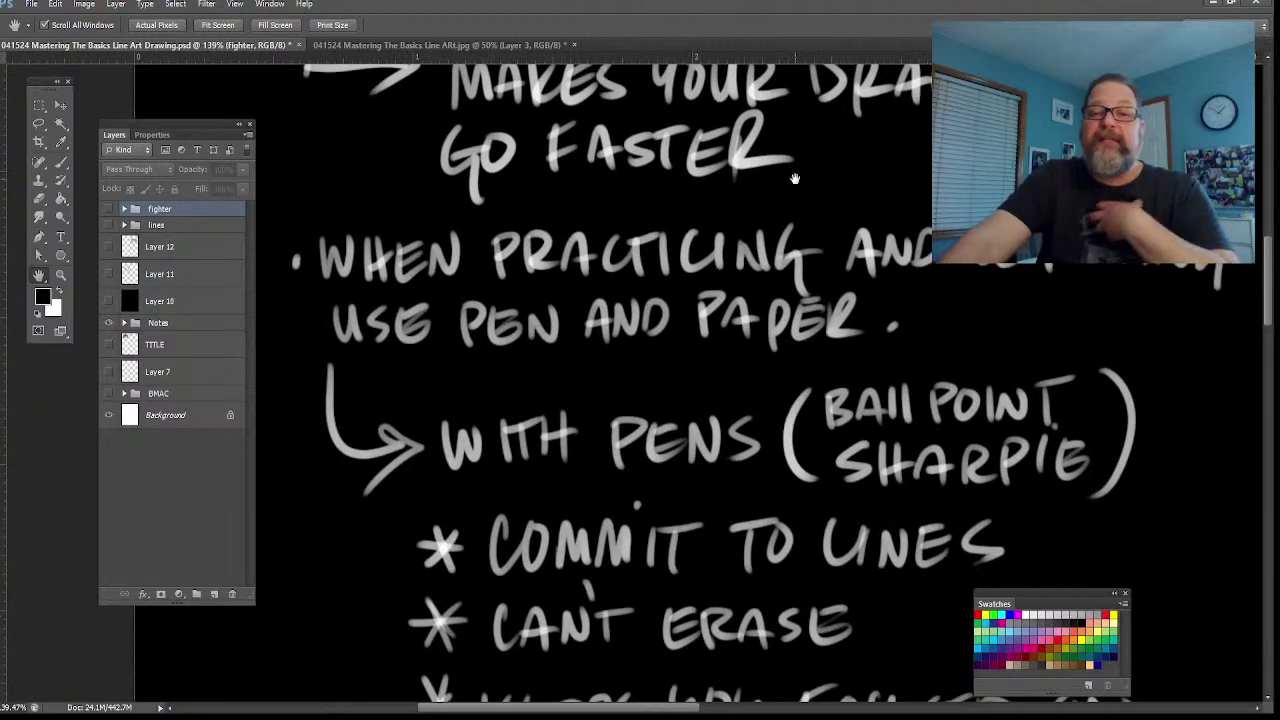